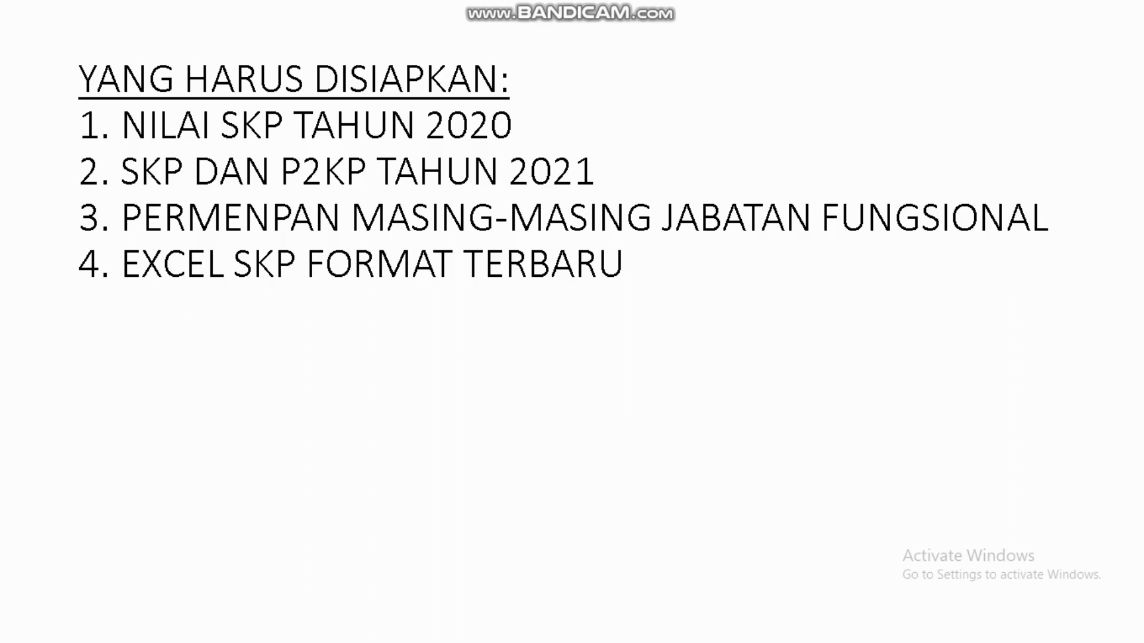
# Leave the PowerPoint slide show so Acrobat Reader shows the 2020 SKP assessment PDF.
pyautogui.hotkey('alt', 'Tab')
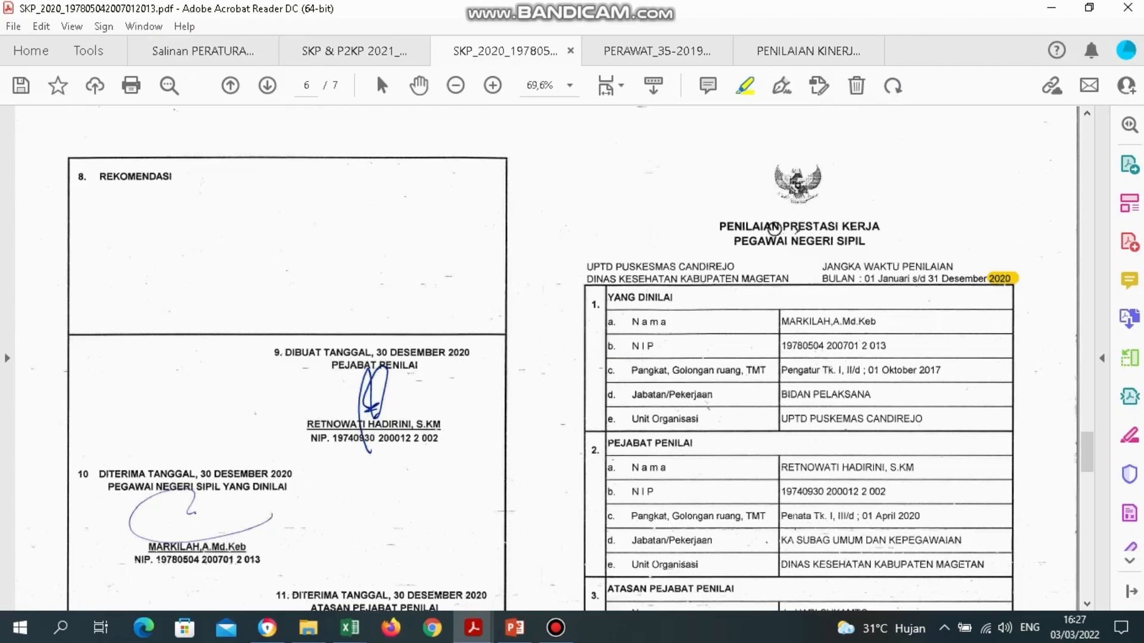
# Highlight the PENILAIAN PRESTASI KERJA PEGAWAI title and page 7's NILAI PRESTASI KERJA score row.
pyautogui.moveTo(717, 225); pyautogui.dragTo(880, 225)
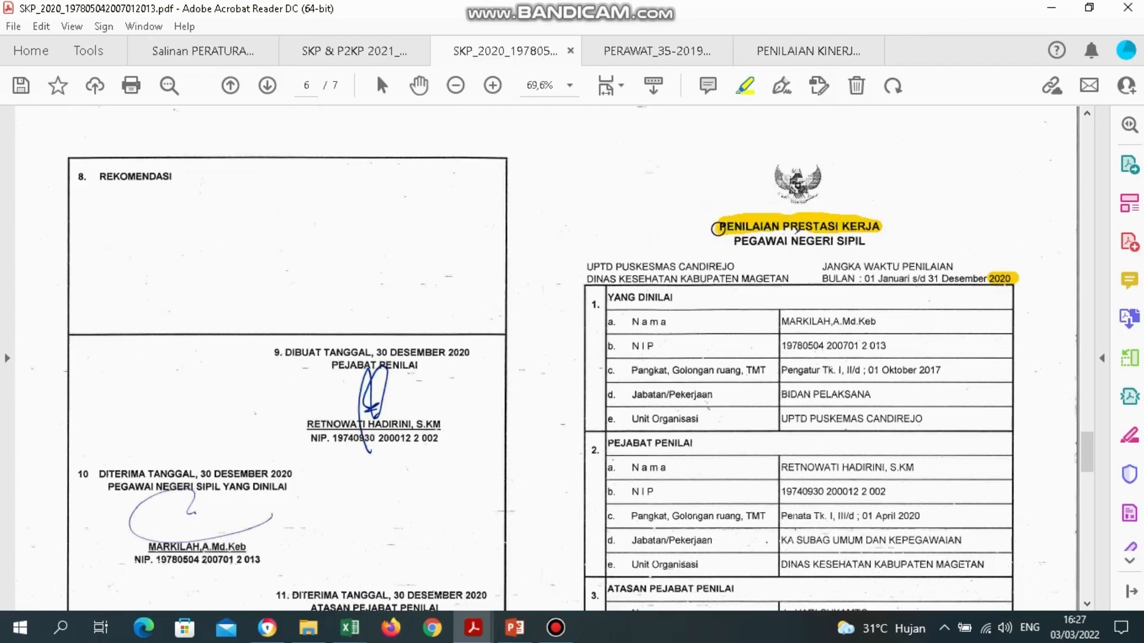
pyautogui.moveTo(788, 241); pyautogui.dragTo(730, 241)
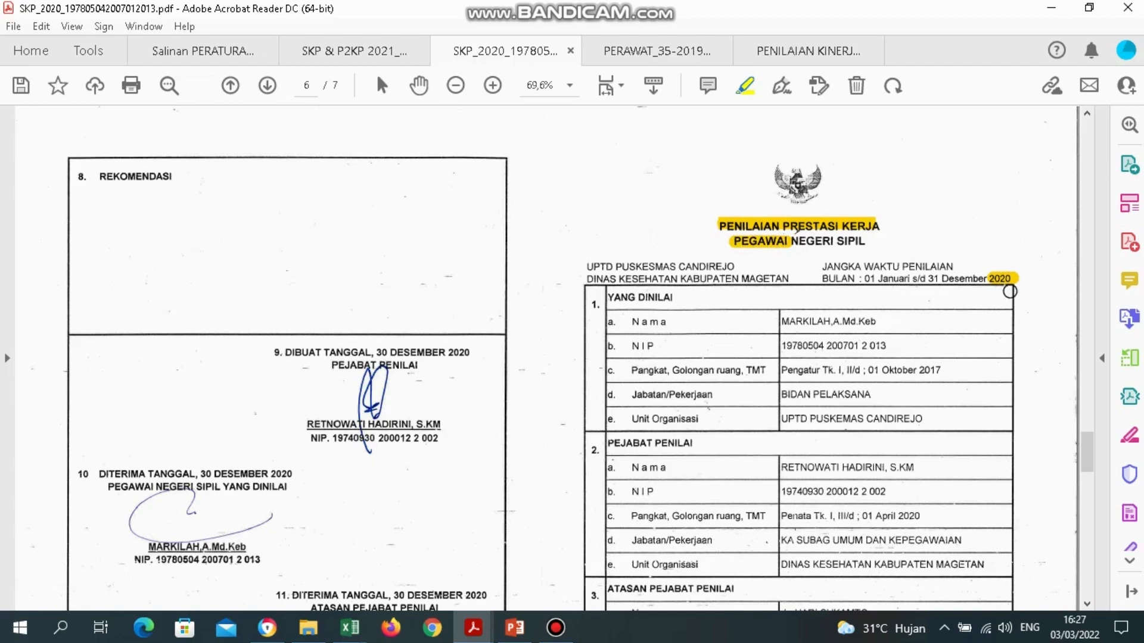
pyautogui.click(1088, 487)
pyautogui.moveTo(1087, 516); pyautogui.dragTo(1088, 527)
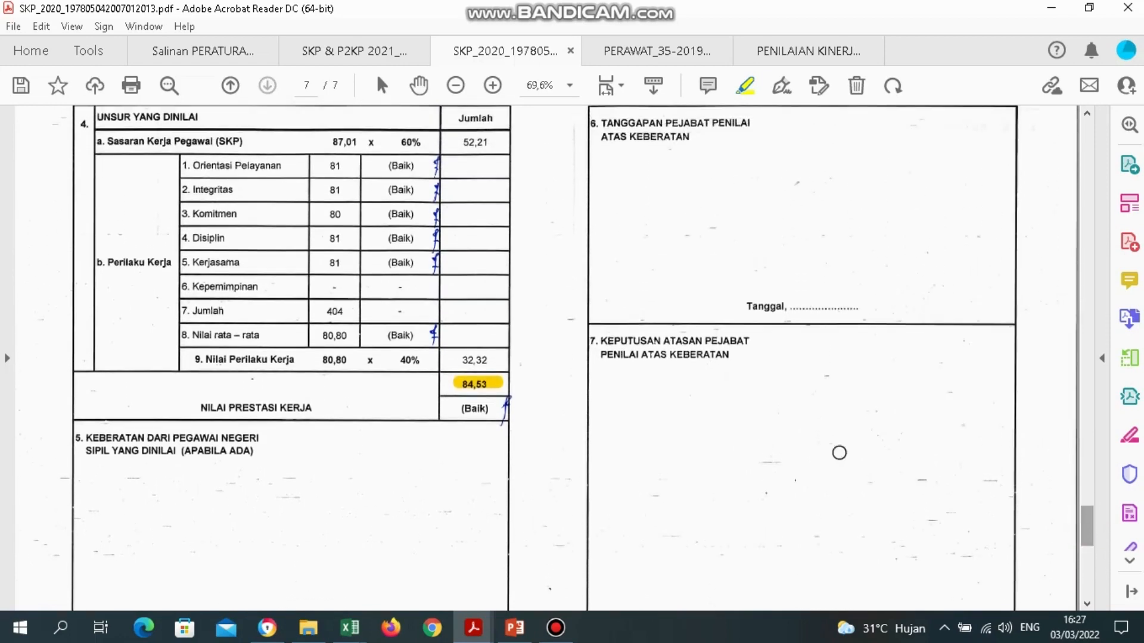
pyautogui.moveTo(197, 407); pyautogui.dragTo(314, 410)
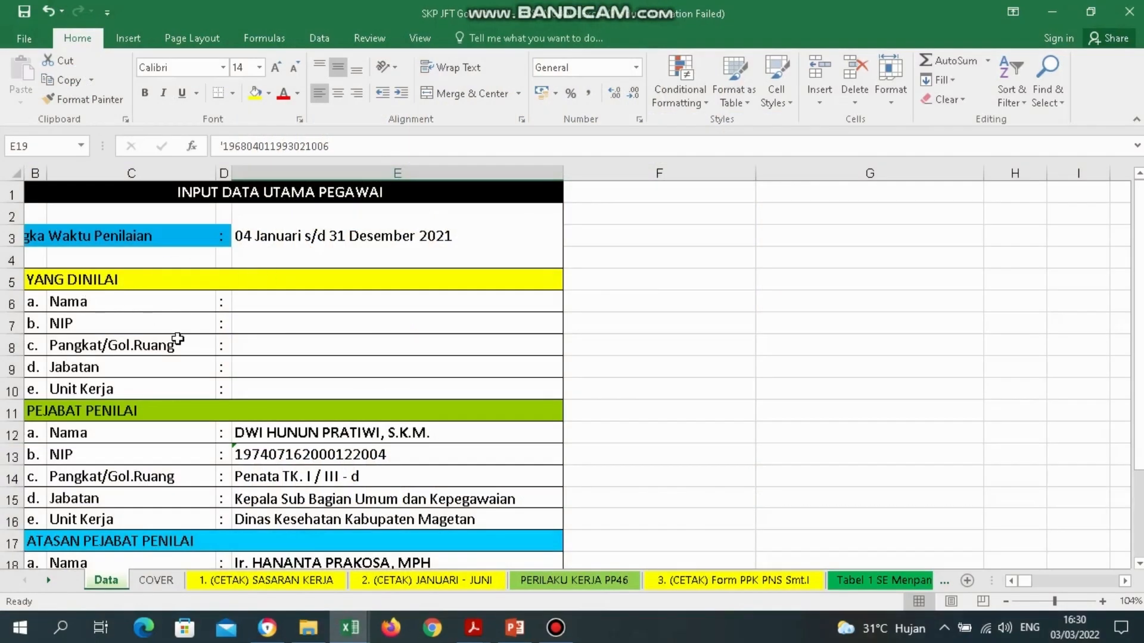
pyautogui.click(121, 303)
pyautogui.click(122, 330)
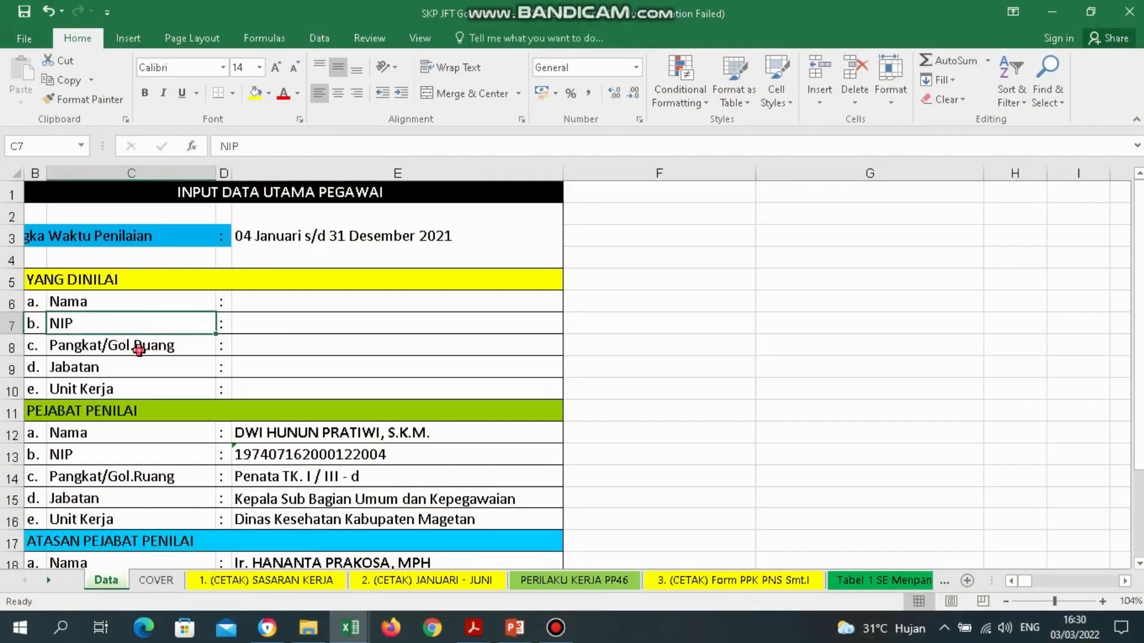
pyautogui.click(138, 350)
pyautogui.click(140, 374)
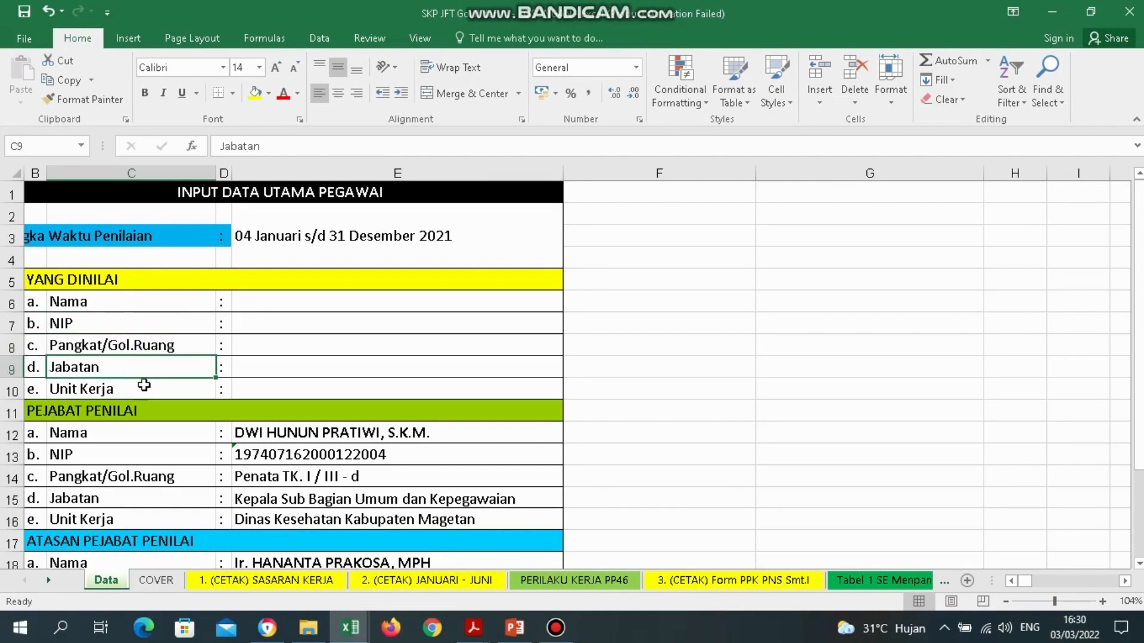
pyautogui.click(144, 388)
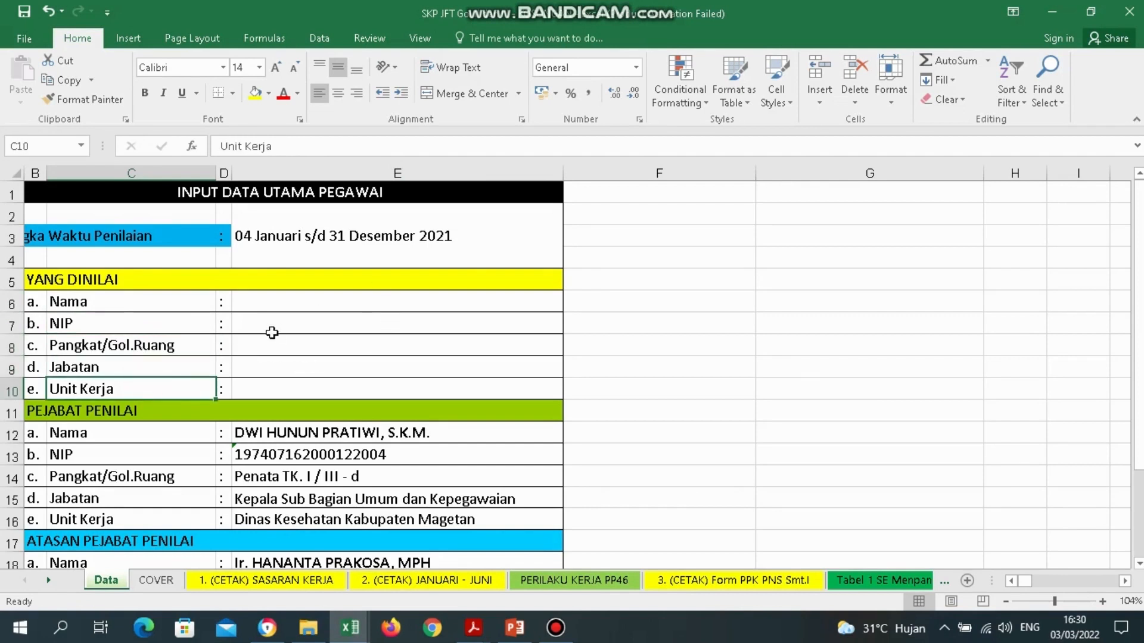
pyautogui.click(264, 303)
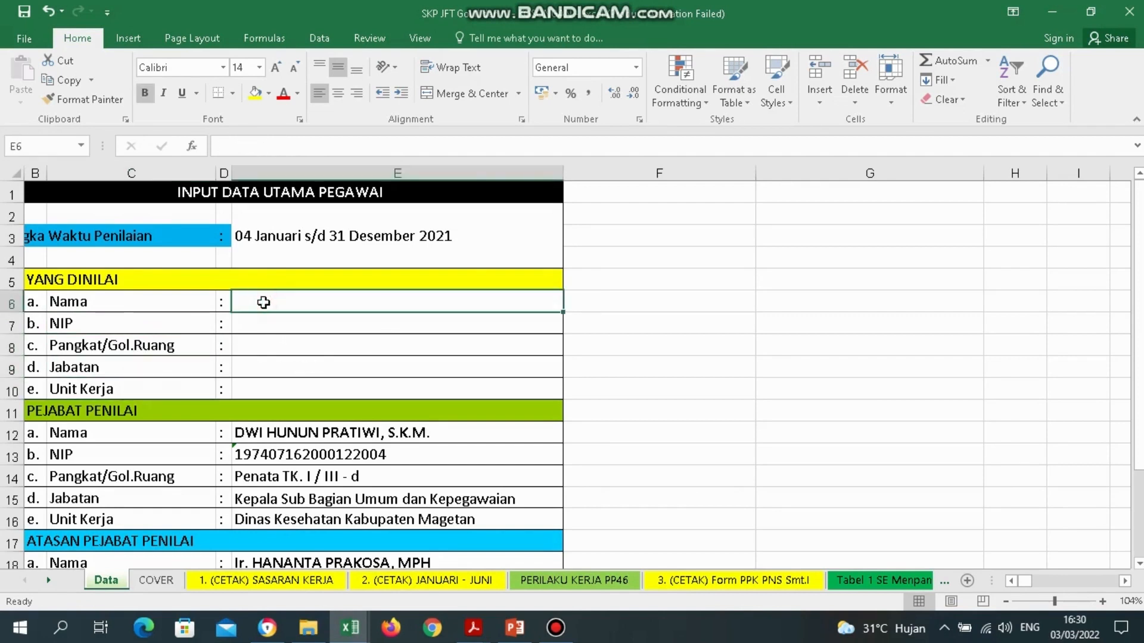
pyautogui.write('ni')
pyautogui.press('BackSpace')
pyautogui.press('BackSpace')
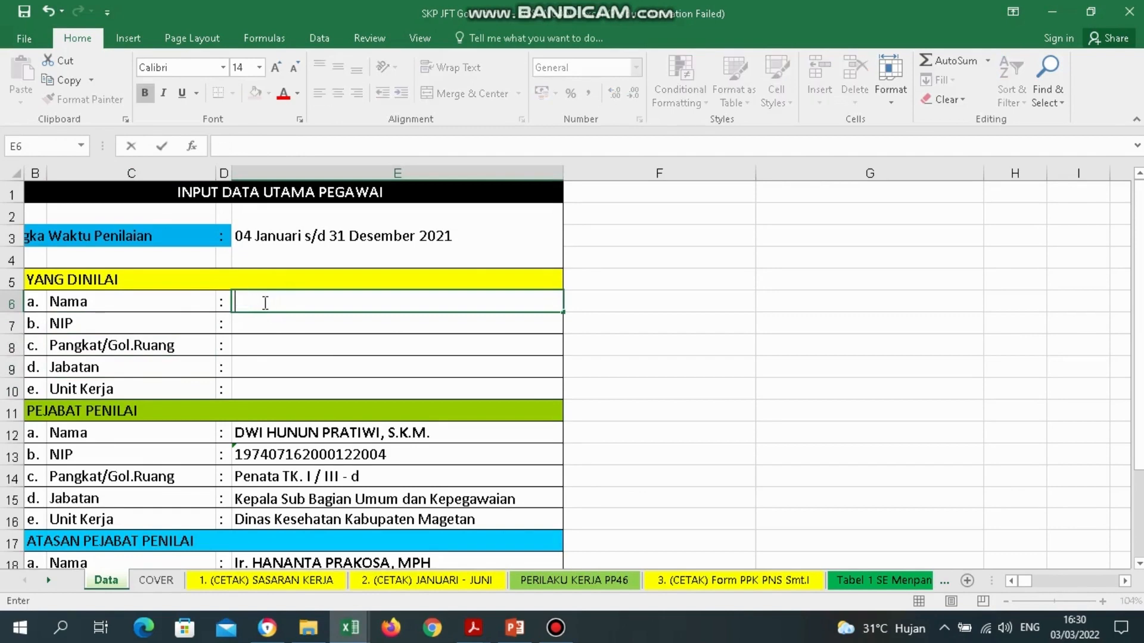
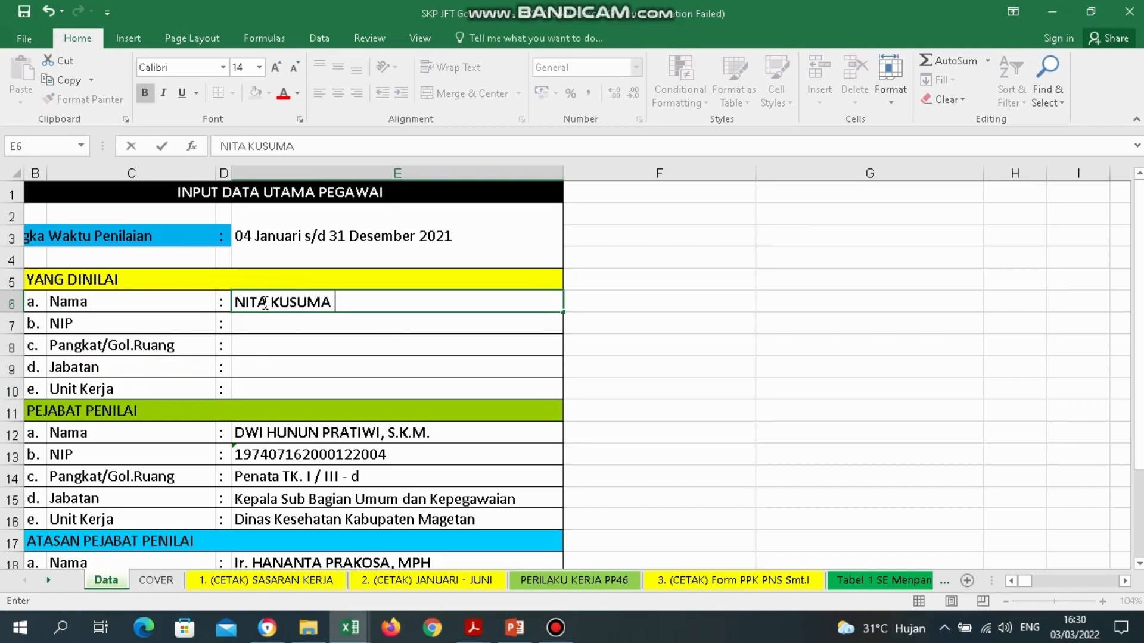
pyautogui.click(280, 325)
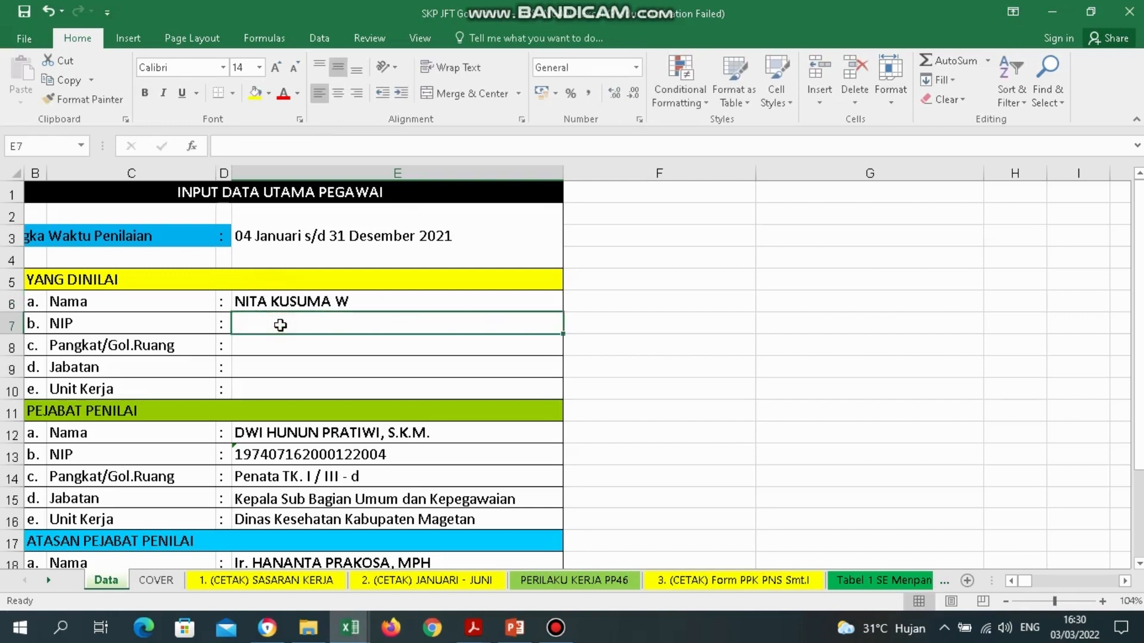
pyautogui.write("'")
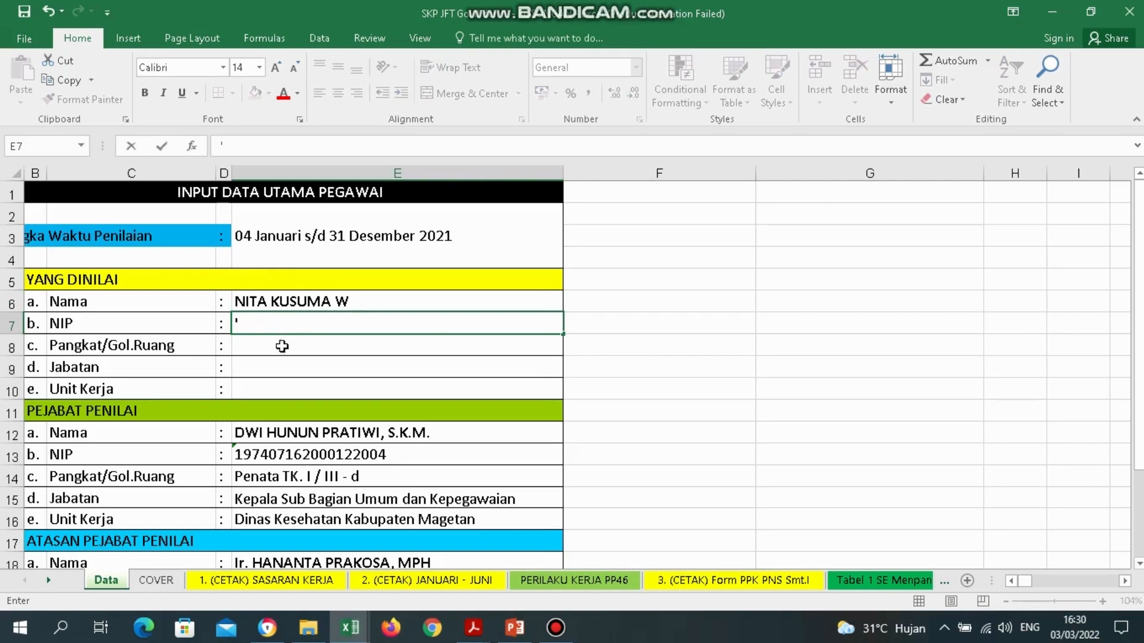
pyautogui.click(282, 352)
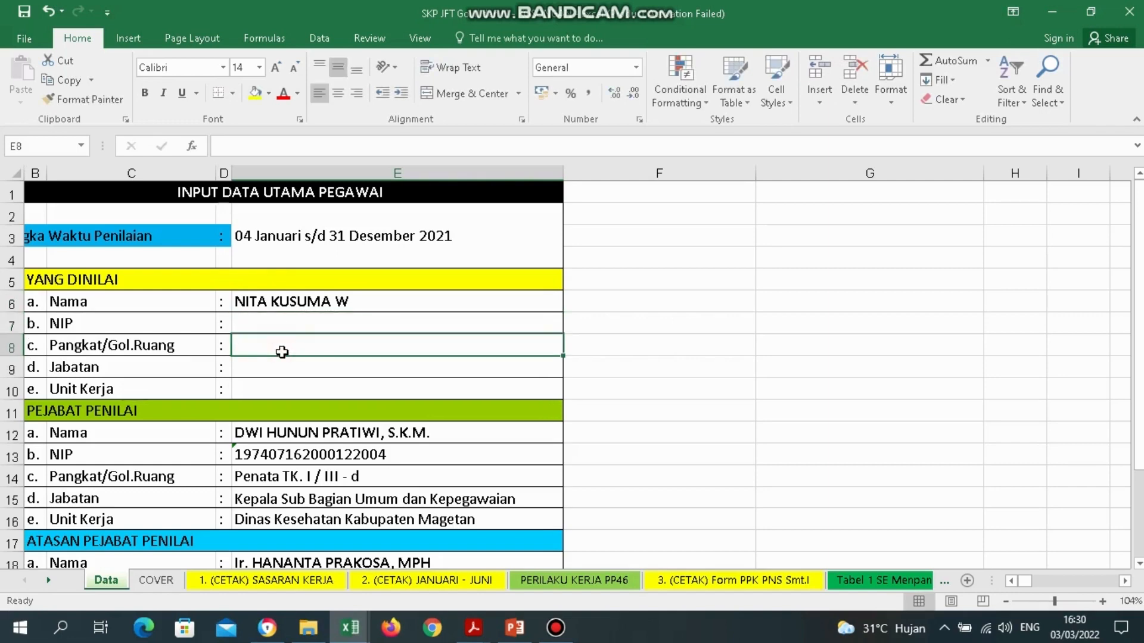
pyautogui.click(281, 368)
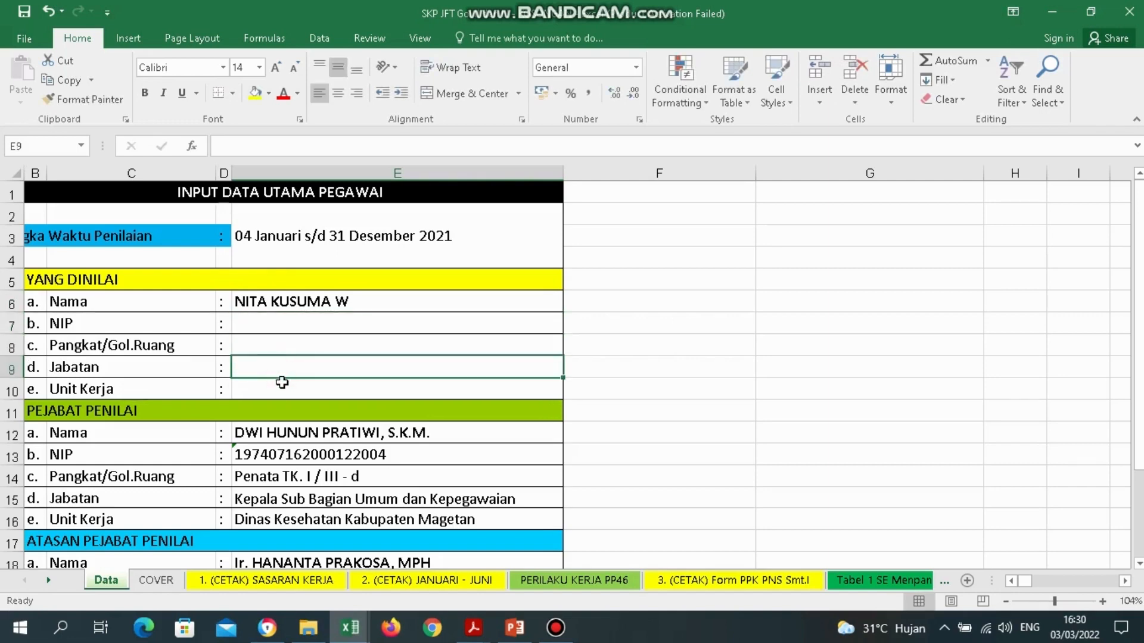
pyautogui.click(282, 391)
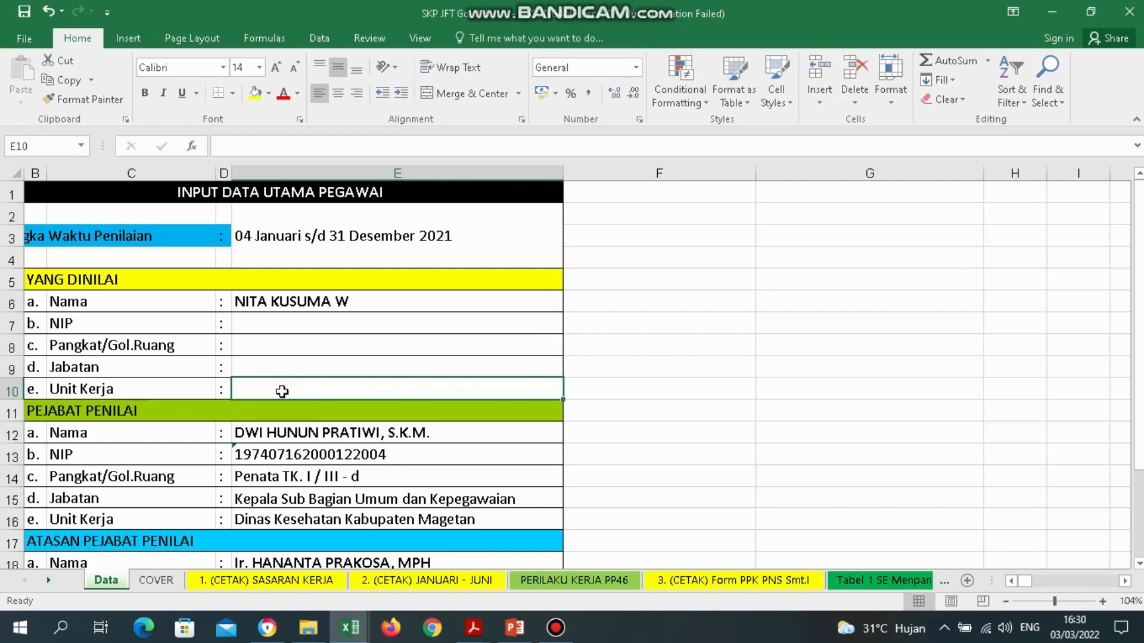
pyautogui.write('UPTD')
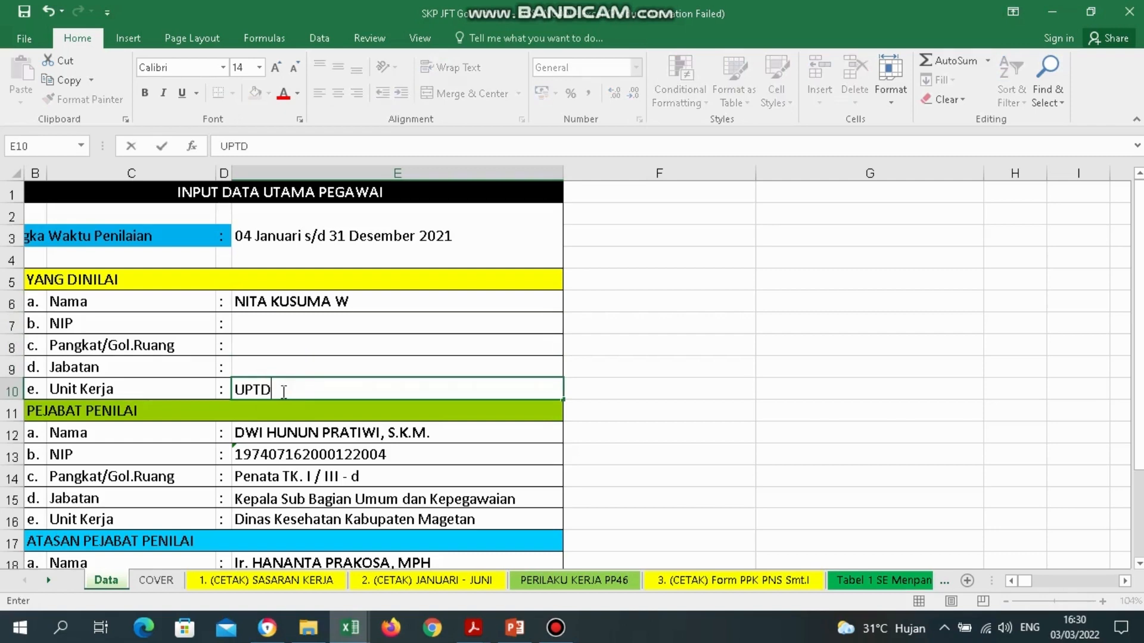
pyautogui.write(' Puskesmas Can')
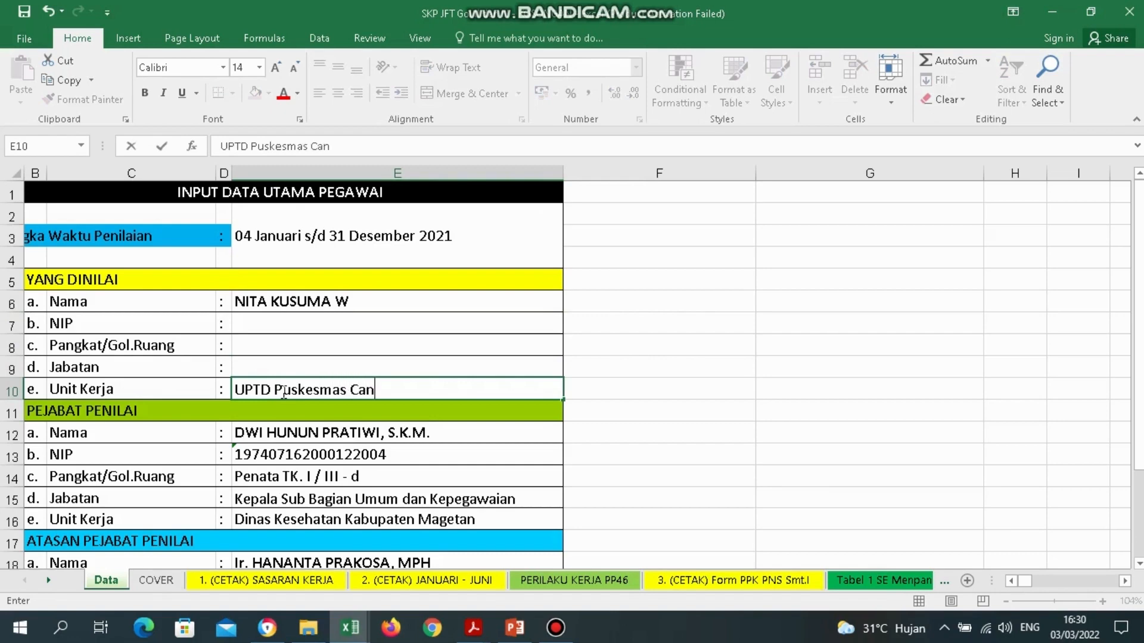
pyautogui.write('direjo')
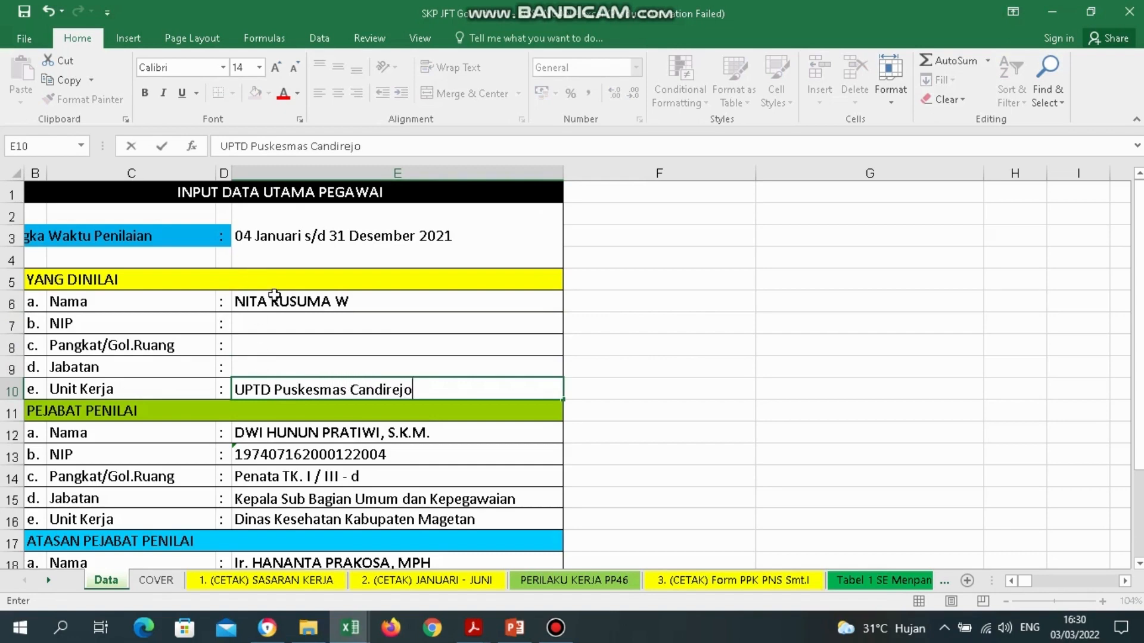
pyautogui.click(327, 305)
pyautogui.moveTo(327, 307); pyautogui.dragTo(386, 388)
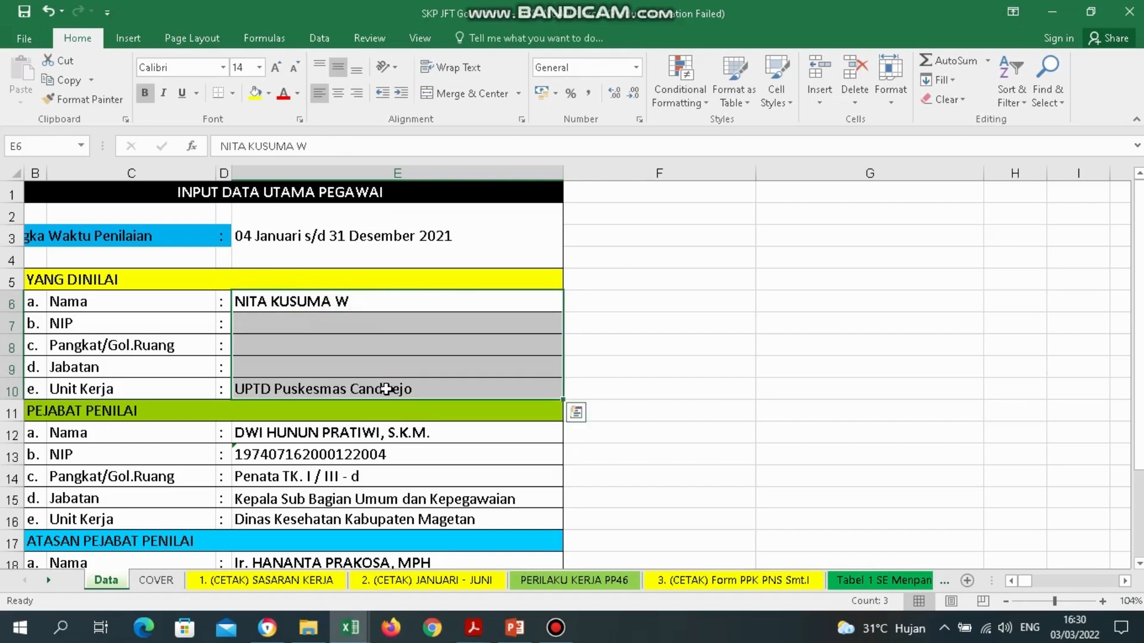
pyautogui.press('Delete')
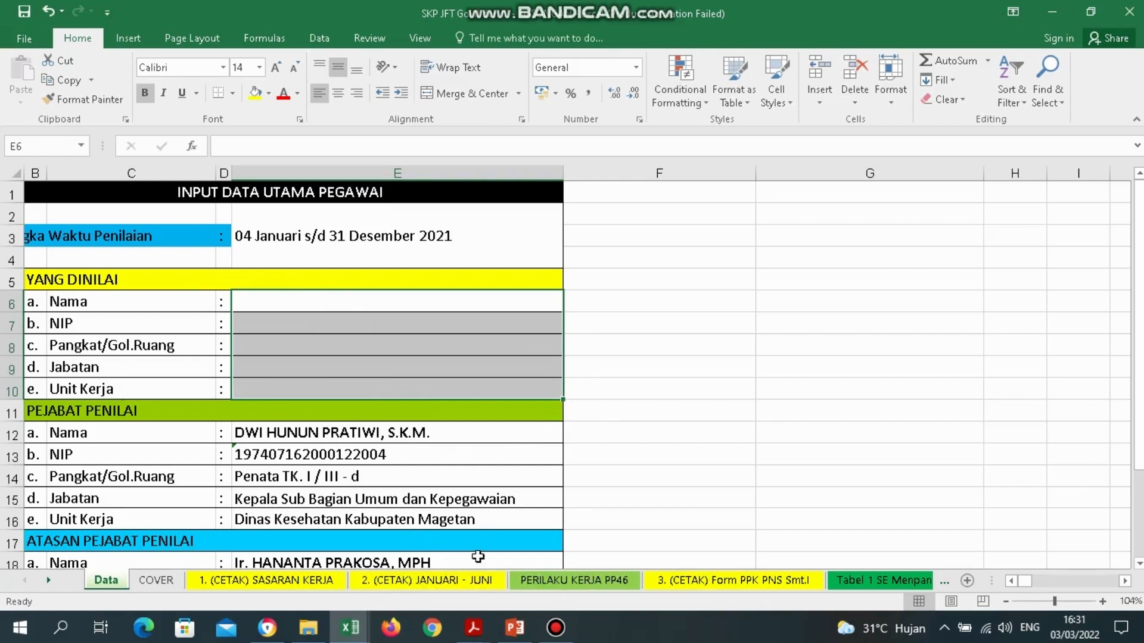
pyautogui.click(475, 628)
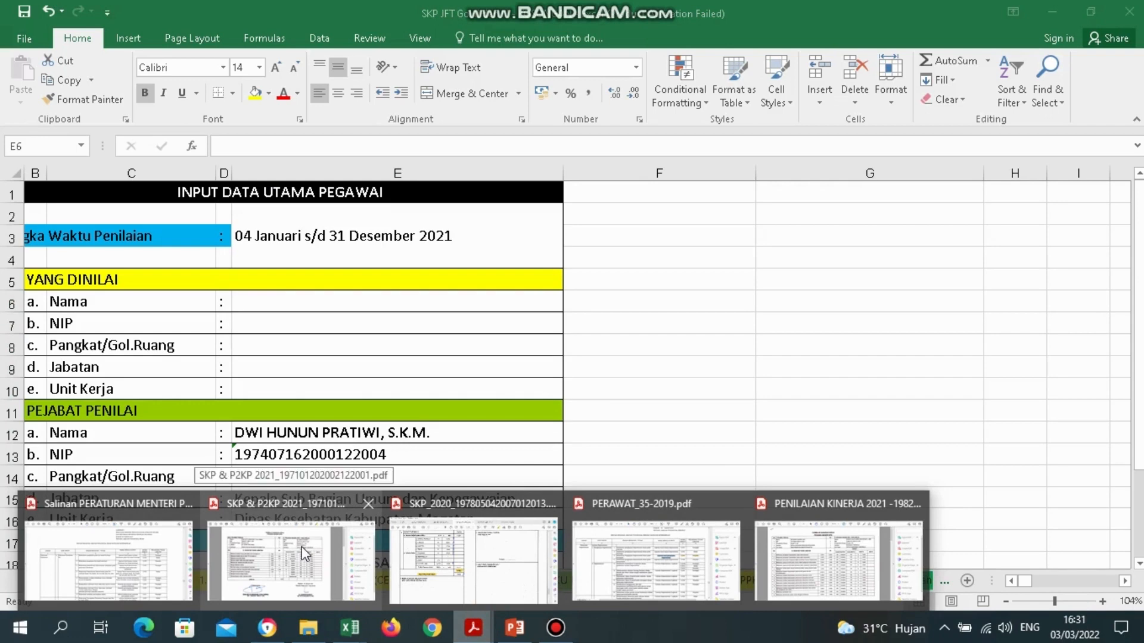
# Check page 5's identity table in the PENILAIAN KINERJA 2021 PDF, then return to the SKP JFT workbook.
pyautogui.click(868, 558)
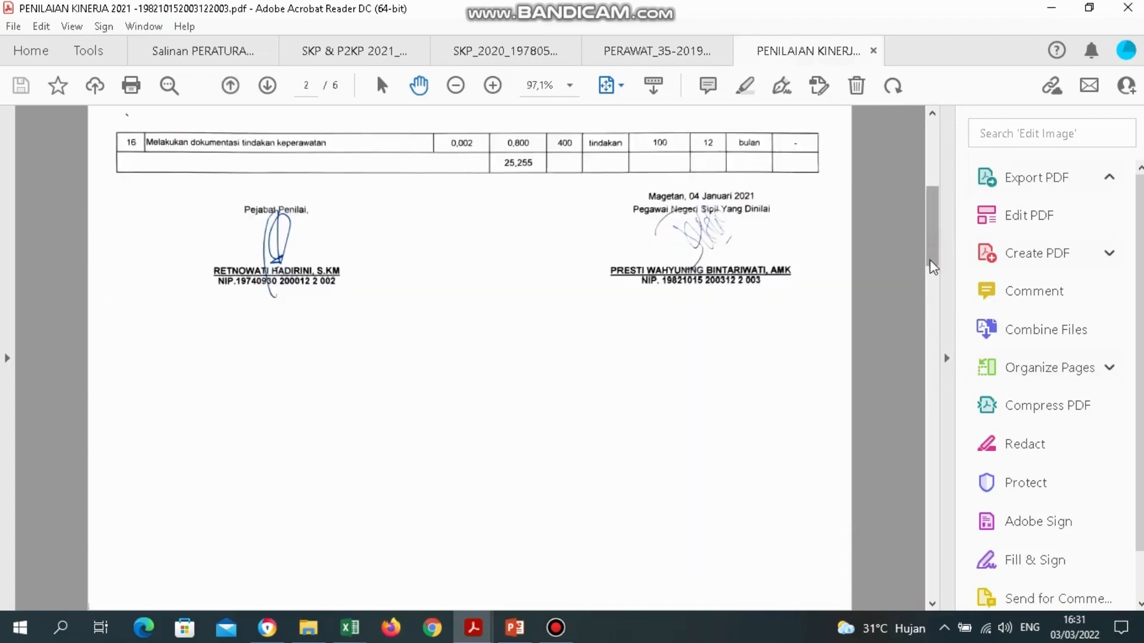
pyautogui.moveTo(933, 267); pyautogui.dragTo(936, 417)
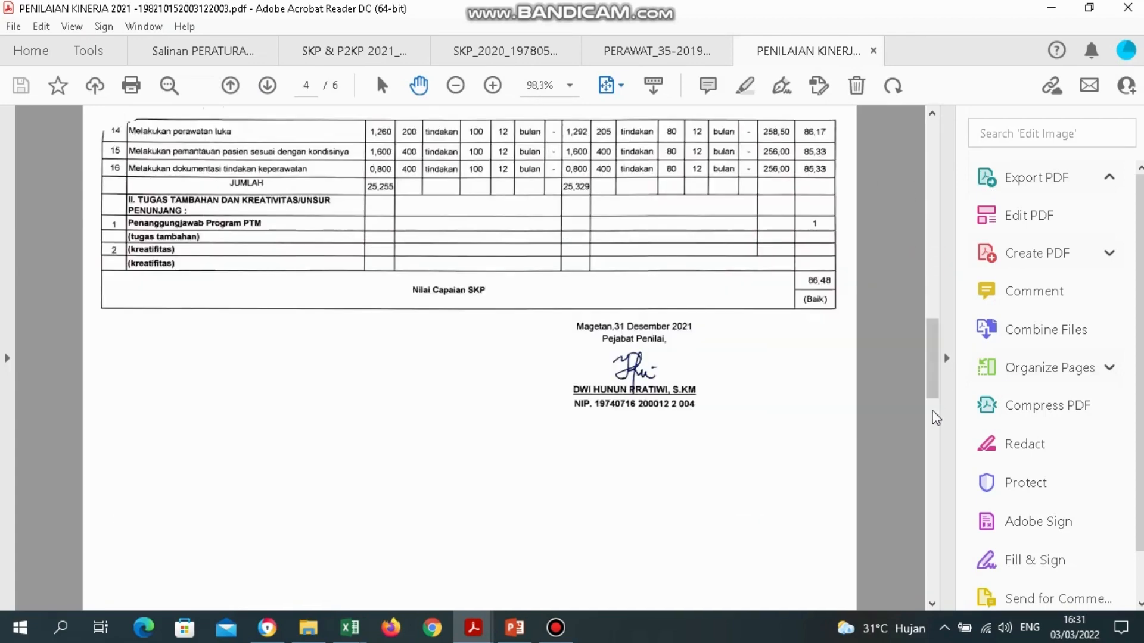
pyautogui.click(934, 473)
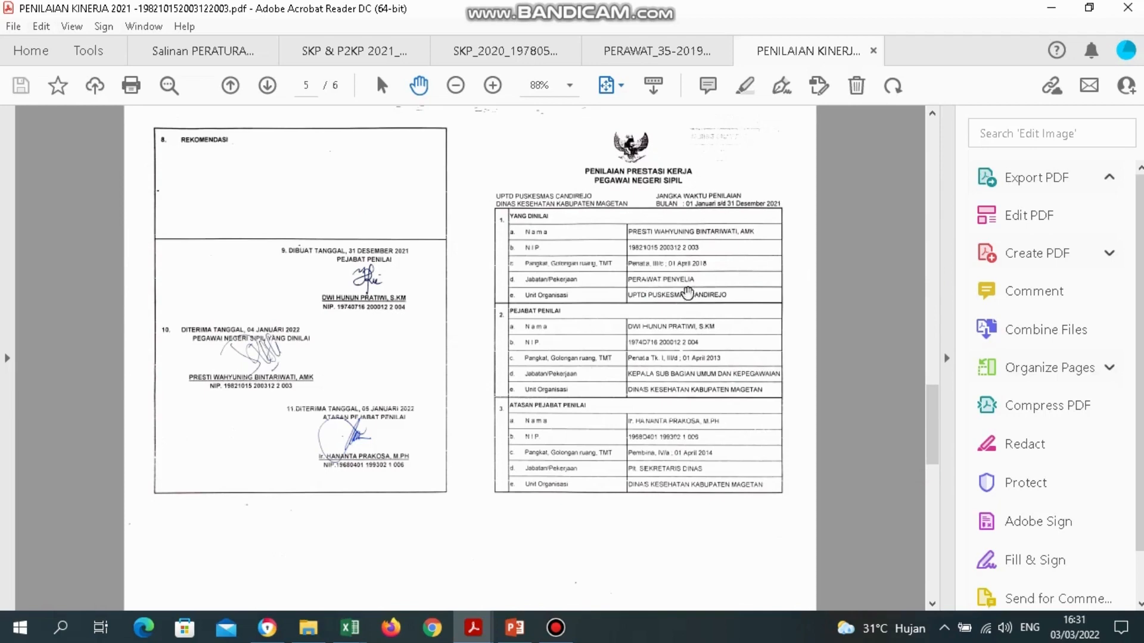
pyautogui.click(350, 627)
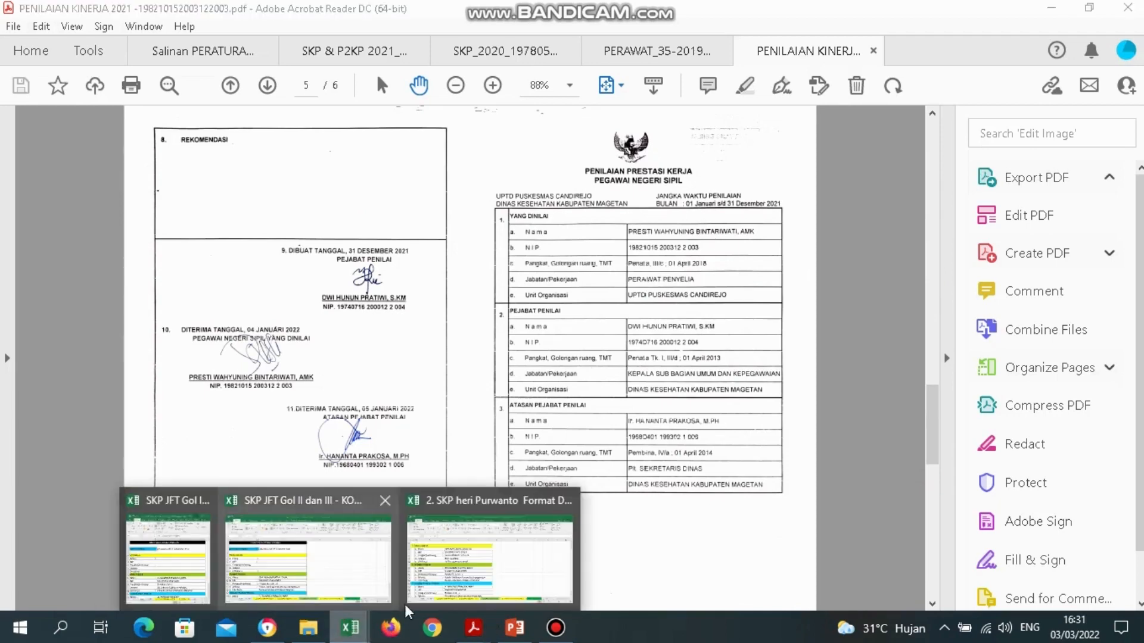
pyautogui.click(344, 568)
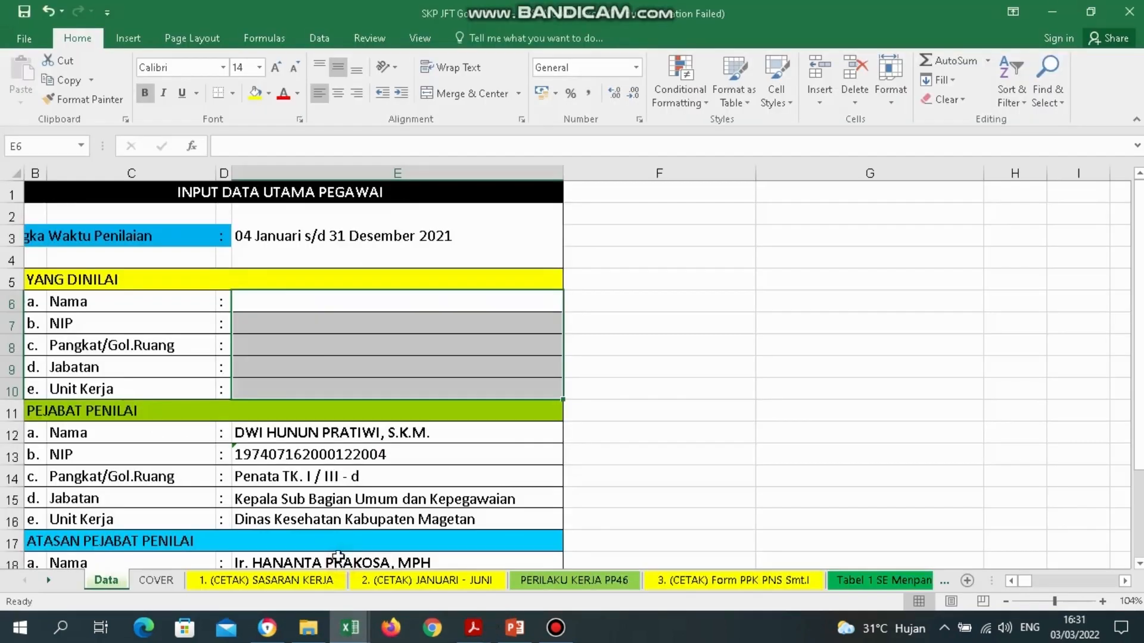
# Review the PEJABAT PENILAI and ATASAN PEJABAT PENILAI entries on the Data sheet, including E12 and E18.
pyautogui.click(357, 344)
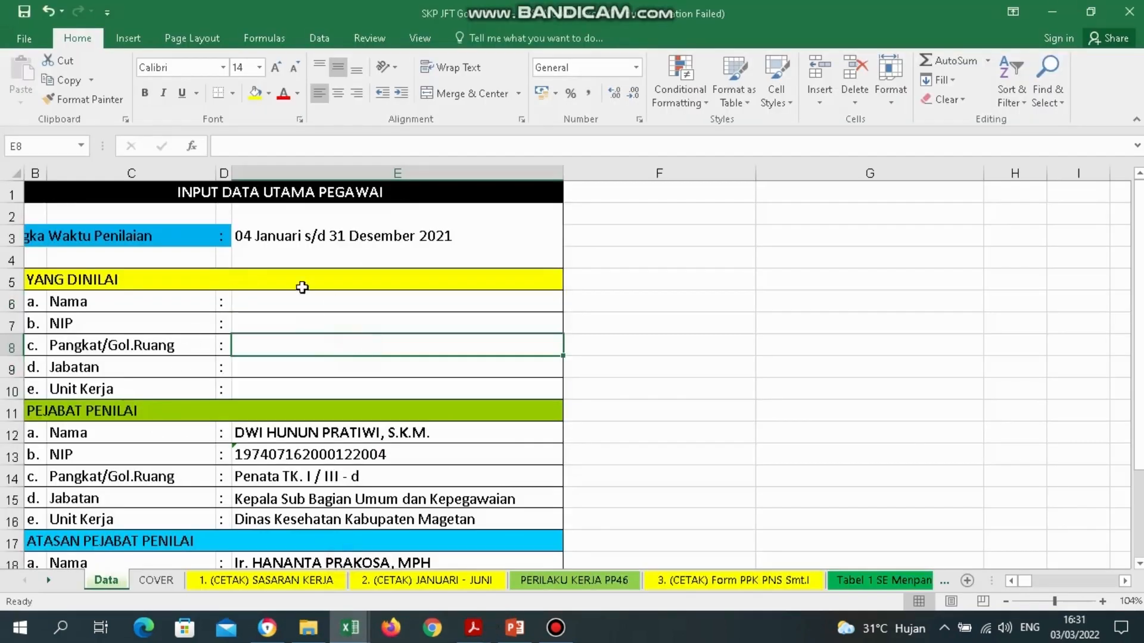
pyautogui.click(122, 412)
pyautogui.press('Down')
pyautogui.press('Down')
pyautogui.press('Down')
pyautogui.press('Down')
pyautogui.press('Down')
pyautogui.press('Down')
pyautogui.press('Down')
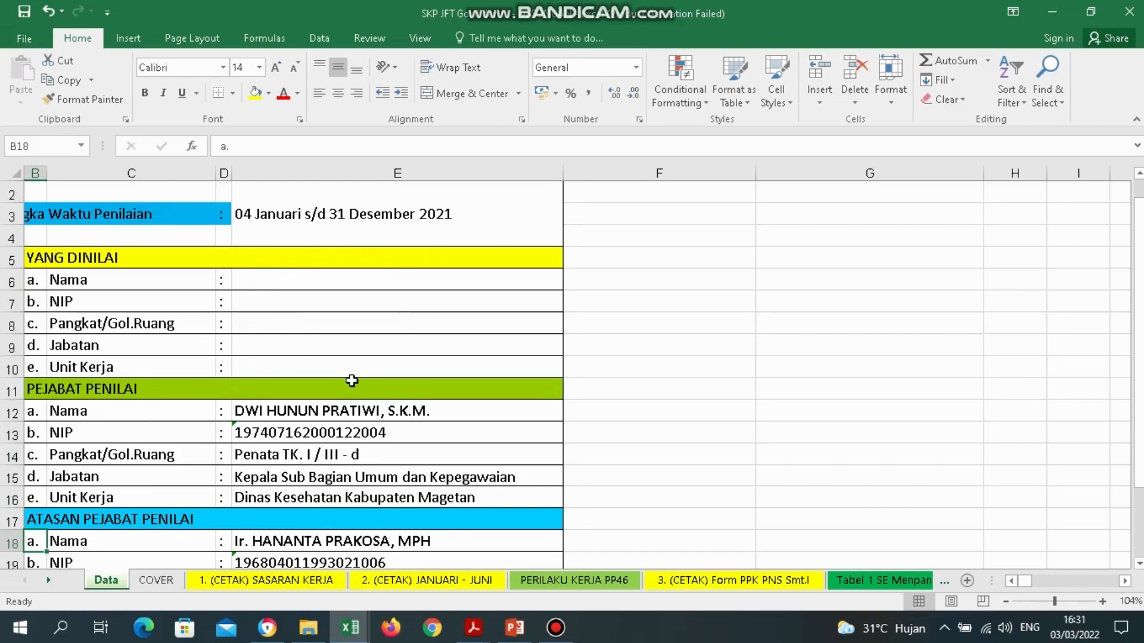
pyautogui.click(52, 393)
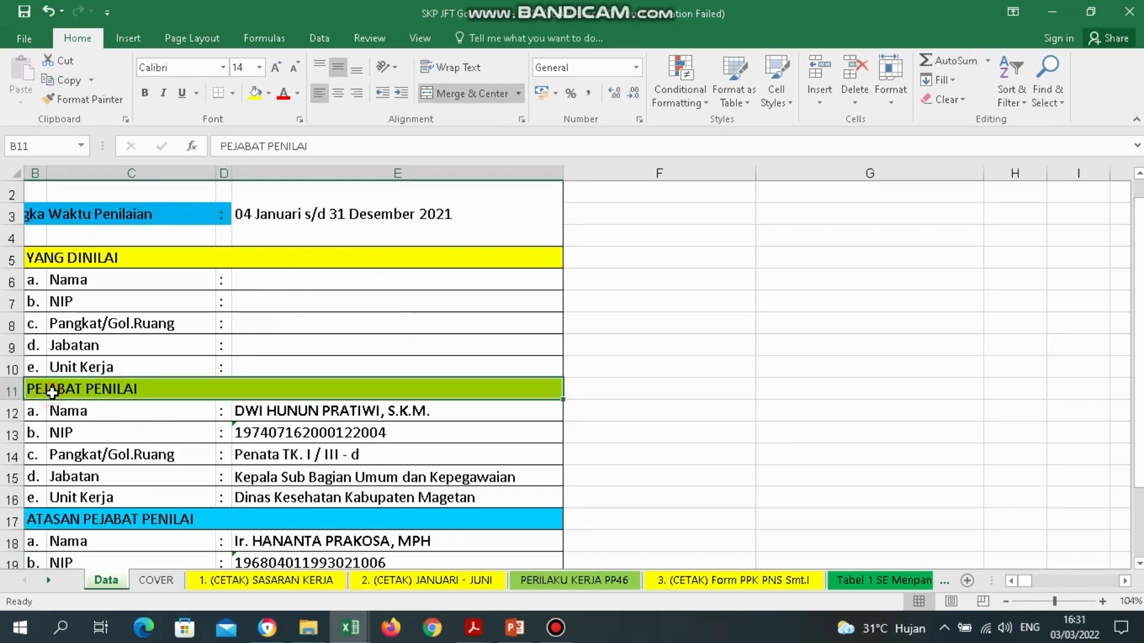
pyautogui.press('Down')
pyautogui.press('Down')
pyautogui.press('Down')
pyautogui.press('Down')
pyautogui.press('Down')
pyautogui.press('Down')
pyautogui.press('Down')
pyautogui.press('Down')
pyautogui.press('Down')
pyautogui.press('Down')
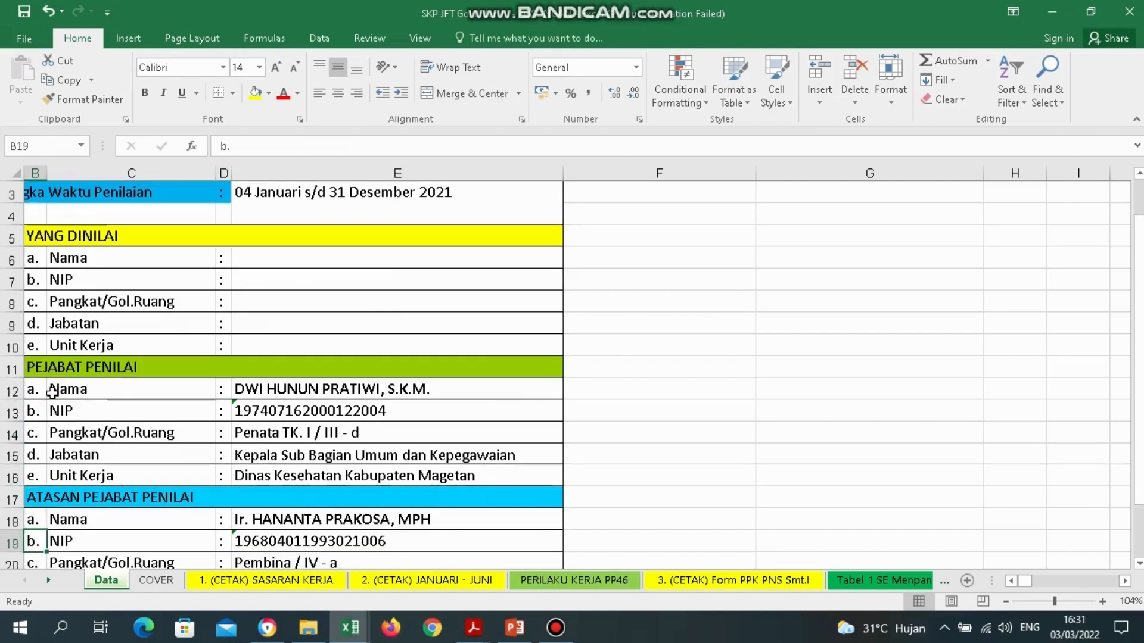
pyautogui.press('Down')
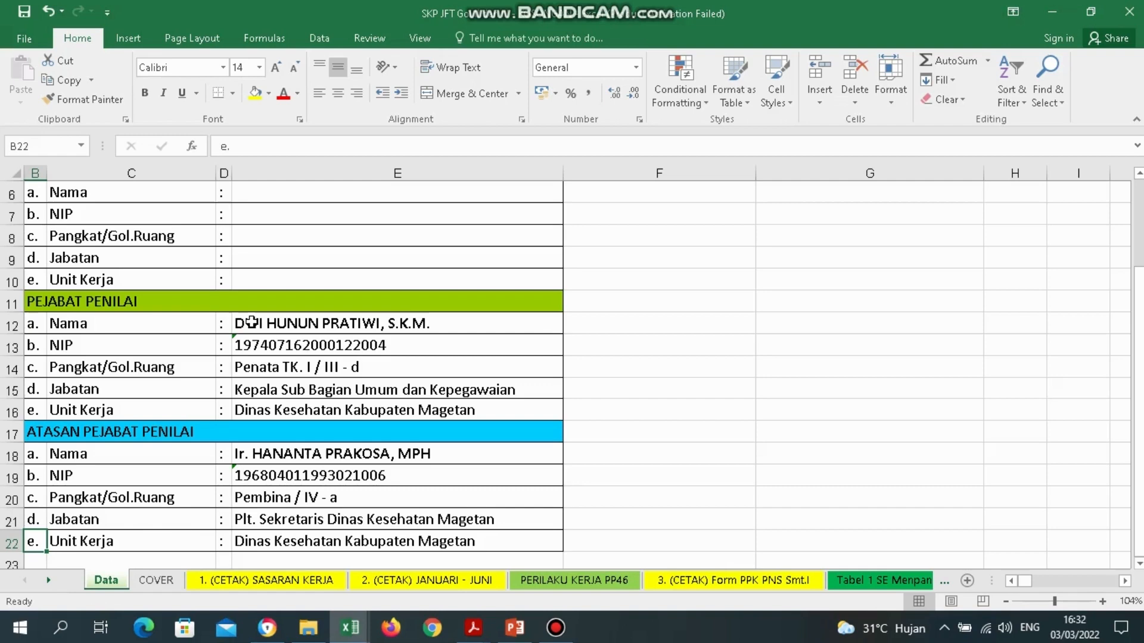
pyautogui.click(348, 329)
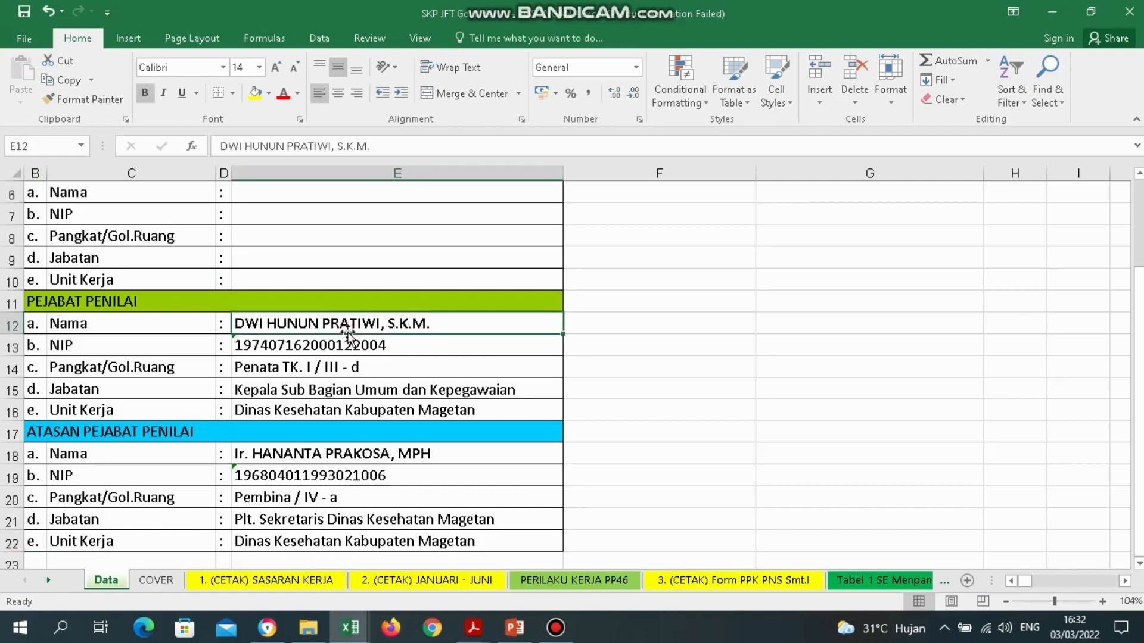
pyautogui.click(263, 459)
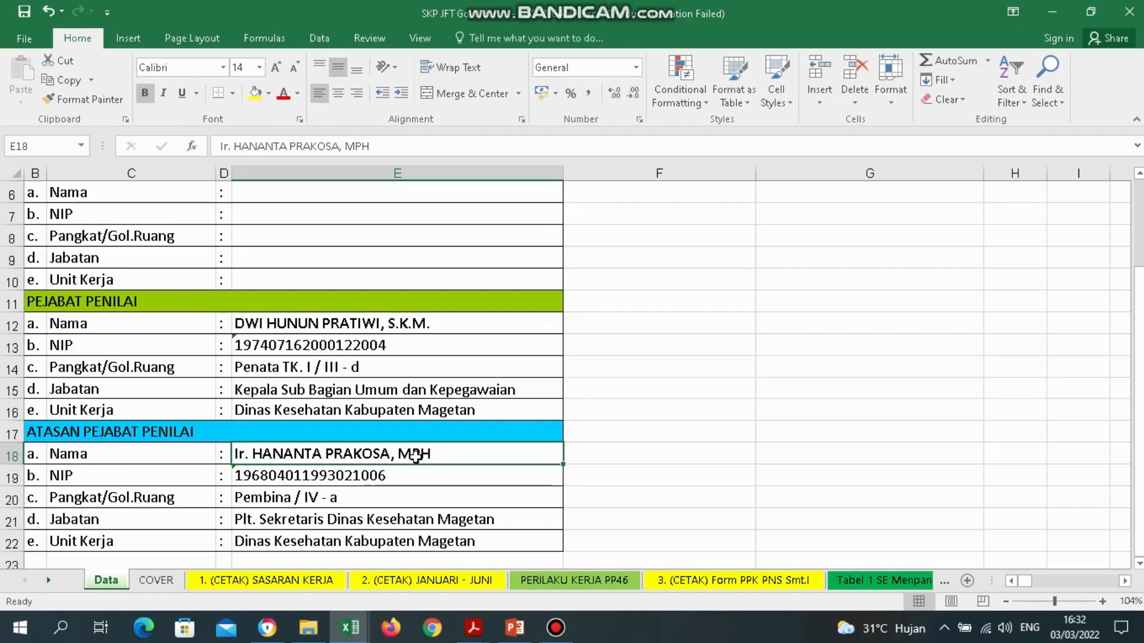
pyautogui.click(365, 637)
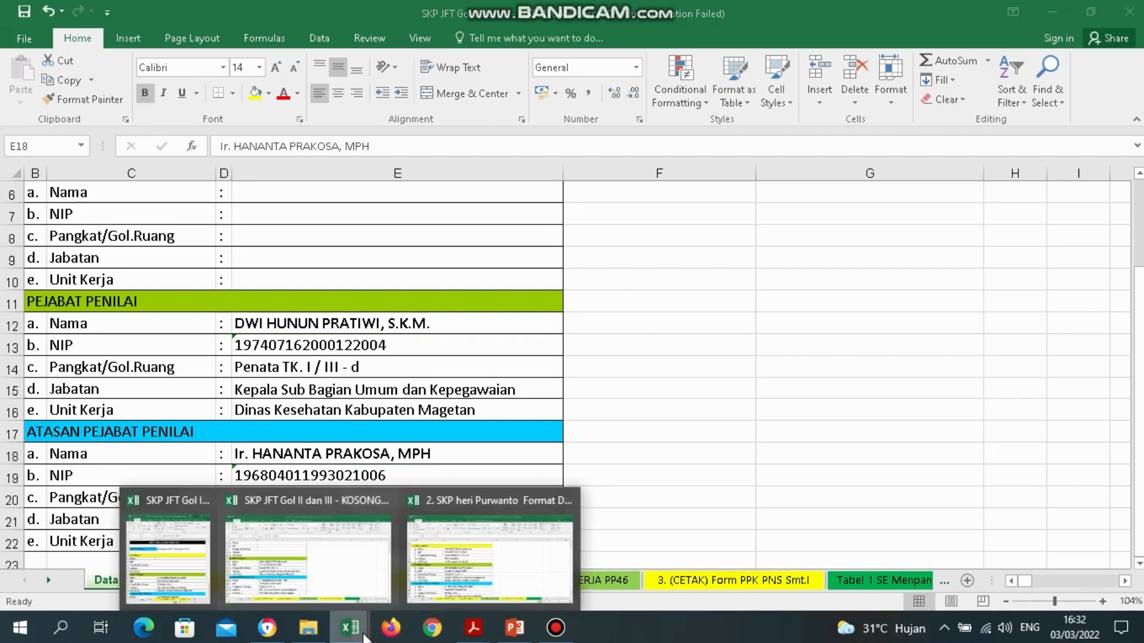
# Put SKP JFT Gol IV - KOSONGAN beside the first workbook and inspect its Pejabat Penilai rows.
pyautogui.click(206, 563)
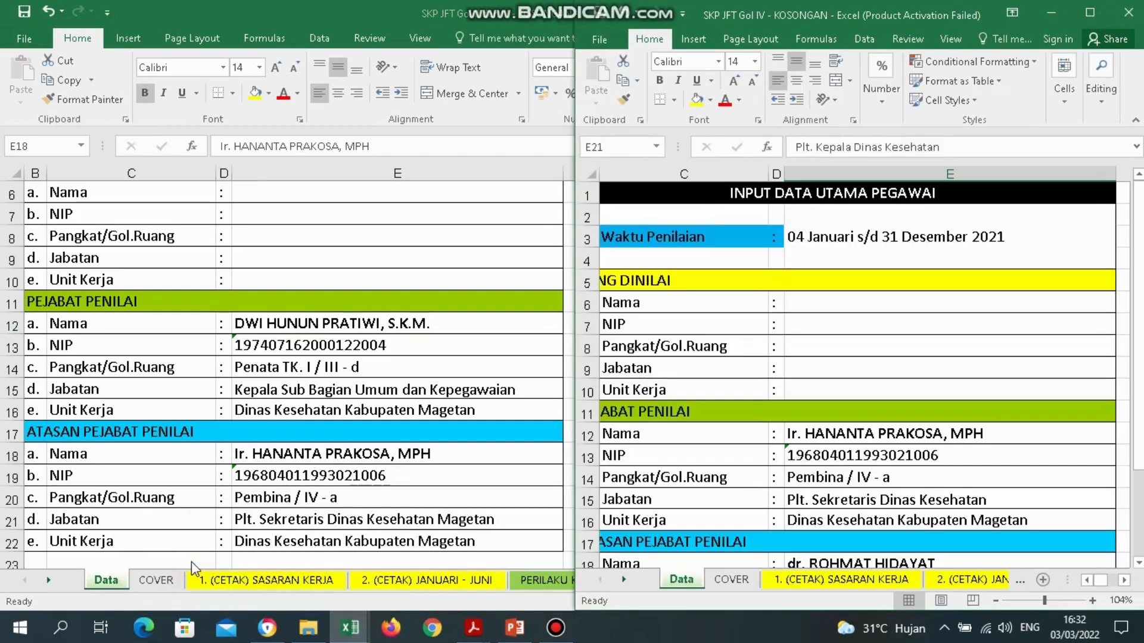
pyautogui.click(894, 435)
pyautogui.press('Down')
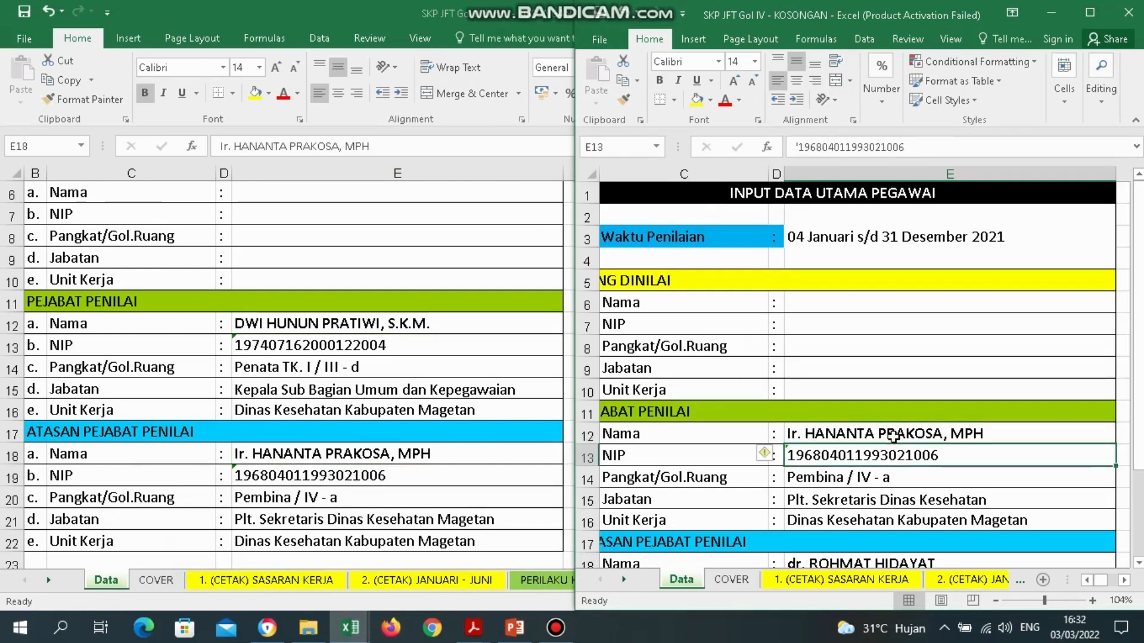
pyautogui.press('Left')
pyautogui.press('Left')
pyautogui.press('Left')
pyautogui.press('Right')
pyautogui.press('Up')
pyautogui.press('Right')
pyautogui.press('Right')
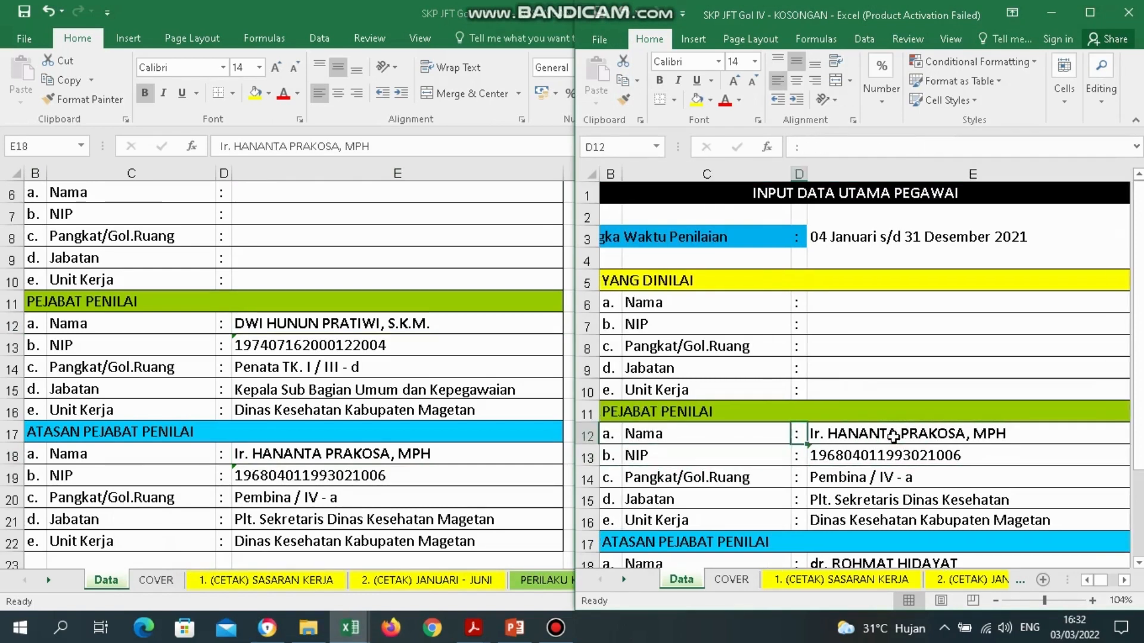
pyautogui.press('Down')
pyautogui.press('Left')
pyautogui.press('Left')
pyautogui.press('Left')
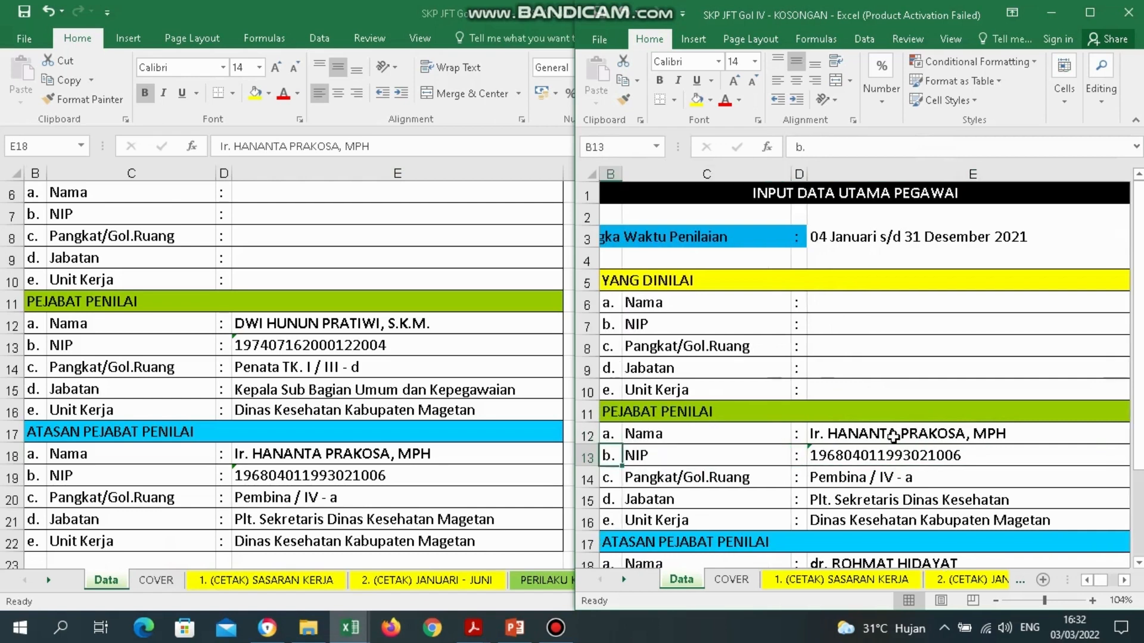
pyautogui.press('Down')
pyautogui.press('Down')
pyautogui.press('Down')
pyautogui.press('Down')
pyautogui.press('Down')
pyautogui.press('Down')
pyautogui.press('Down')
pyautogui.press('Down')
pyautogui.press('Down')
pyautogui.press('Down')
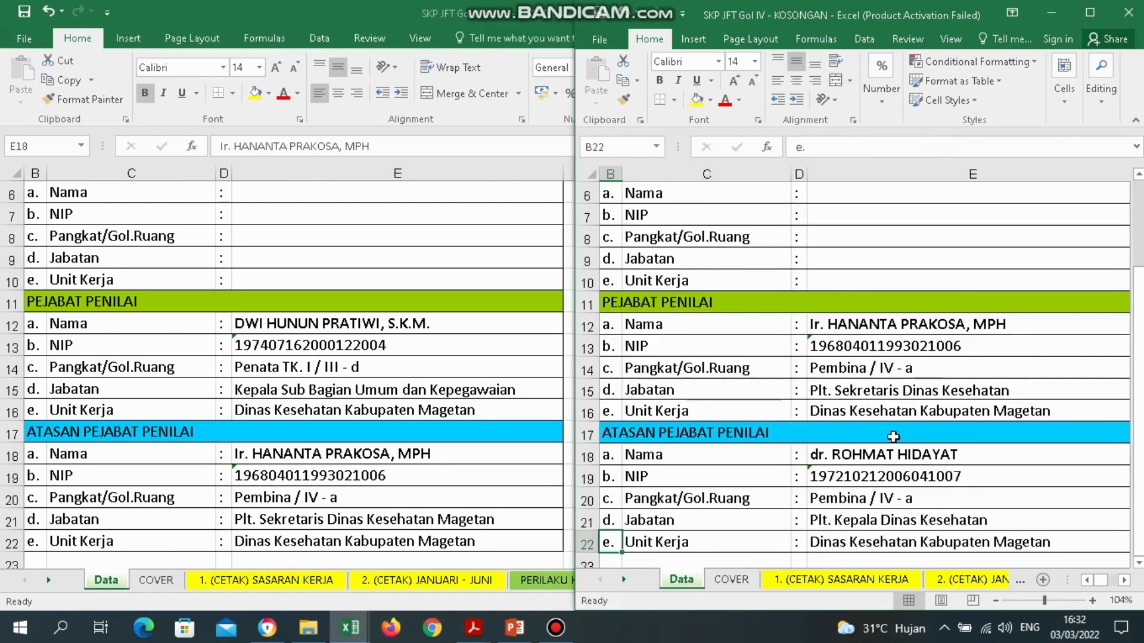
pyautogui.click(894, 434)
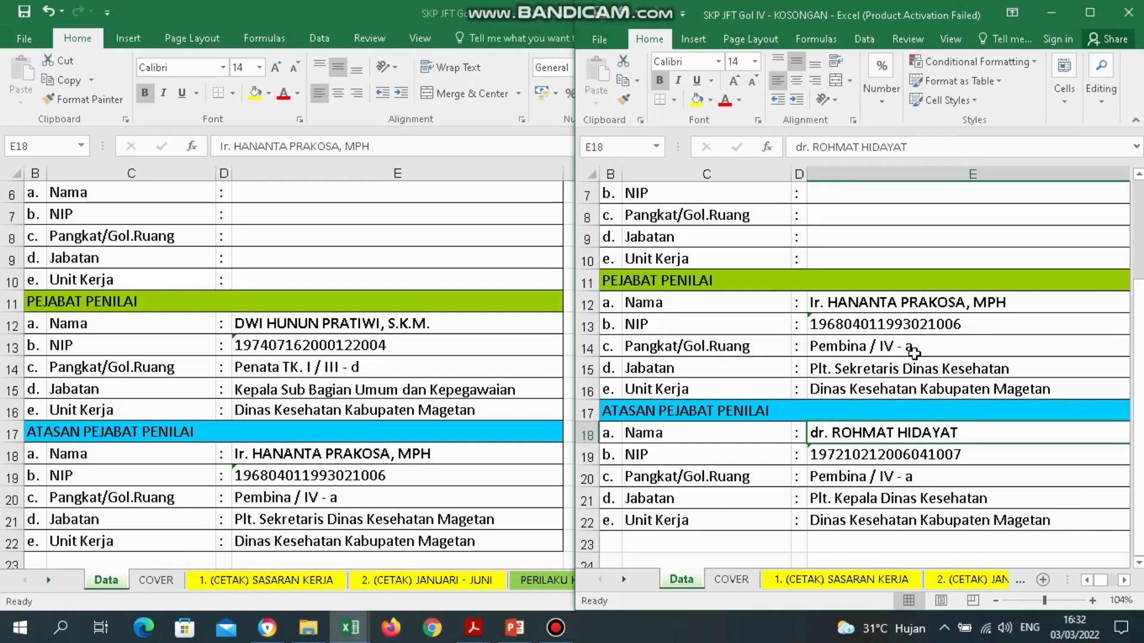
# Confirm the original workbook's COVER fields F18–F20 use =Data! formulas, then return to the Data sheet.
pyautogui.click(282, 384)
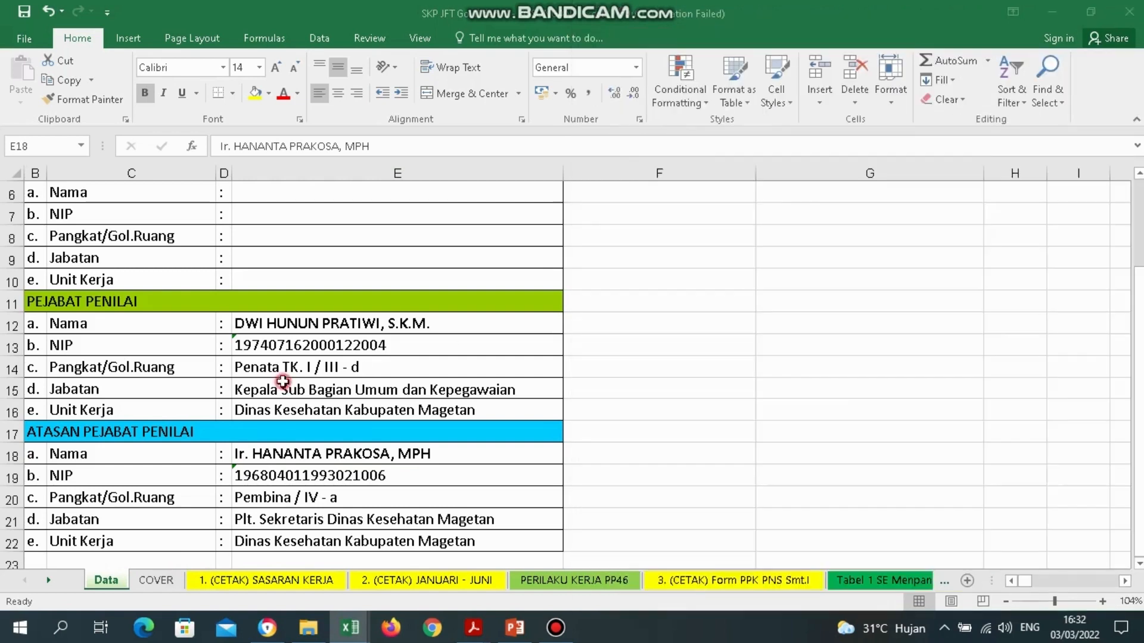
pyautogui.click(154, 580)
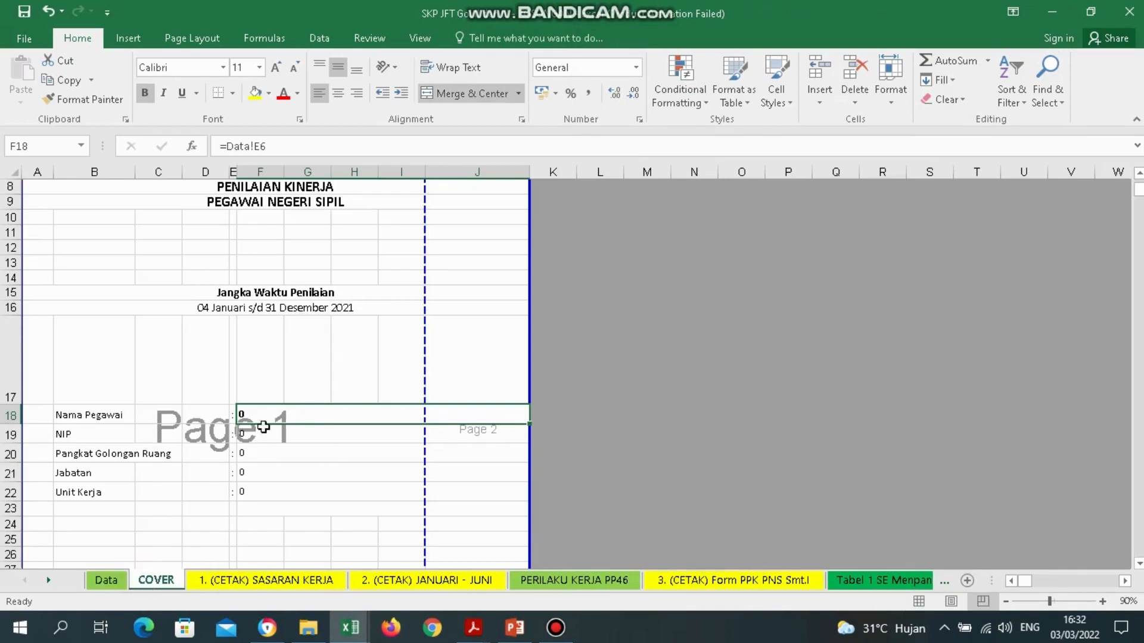
pyautogui.press('Down')
pyautogui.press('Down')
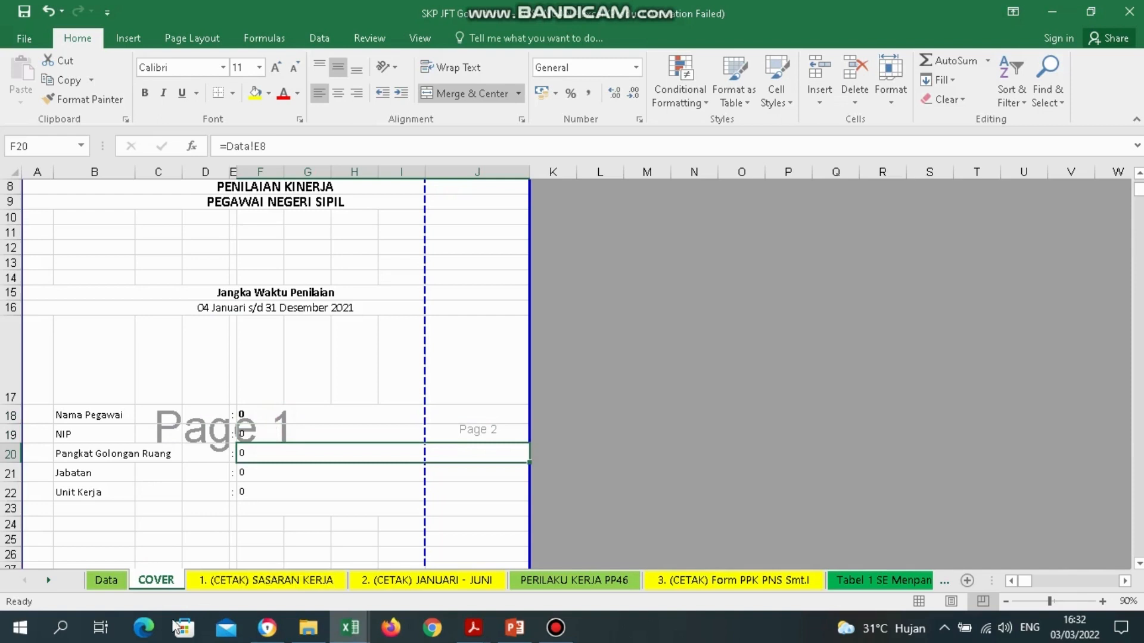
pyautogui.click(109, 586)
pyautogui.click(273, 250)
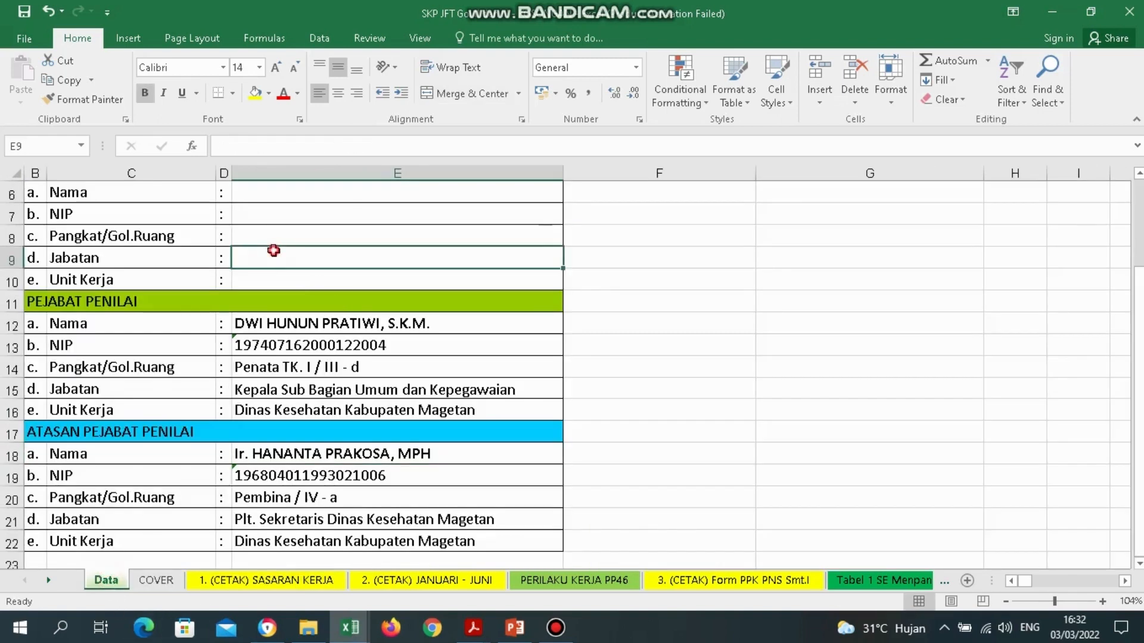
# Enter the assessed employee's name and NIP in the Data sheet's Nama and NIP cells.
pyautogui.press('Up')
pyautogui.press('Up')
pyautogui.press('Up')
pyautogui.press('Up')
pyautogui.press('Down')
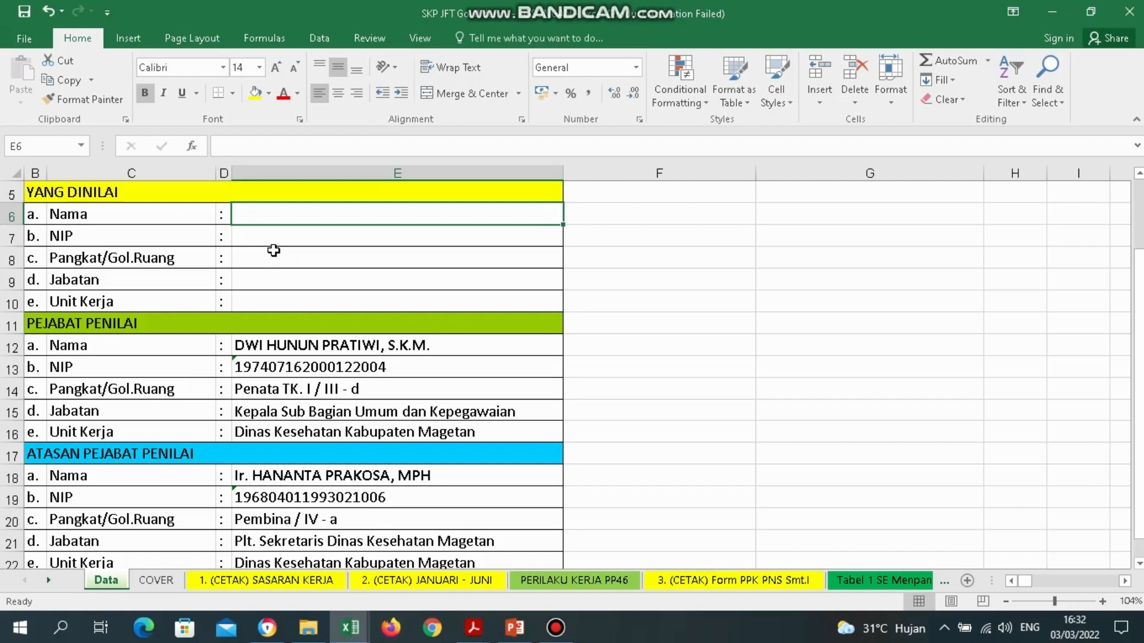
pyautogui.write('asndkasfnkfbjdsbfdlbsdgb')
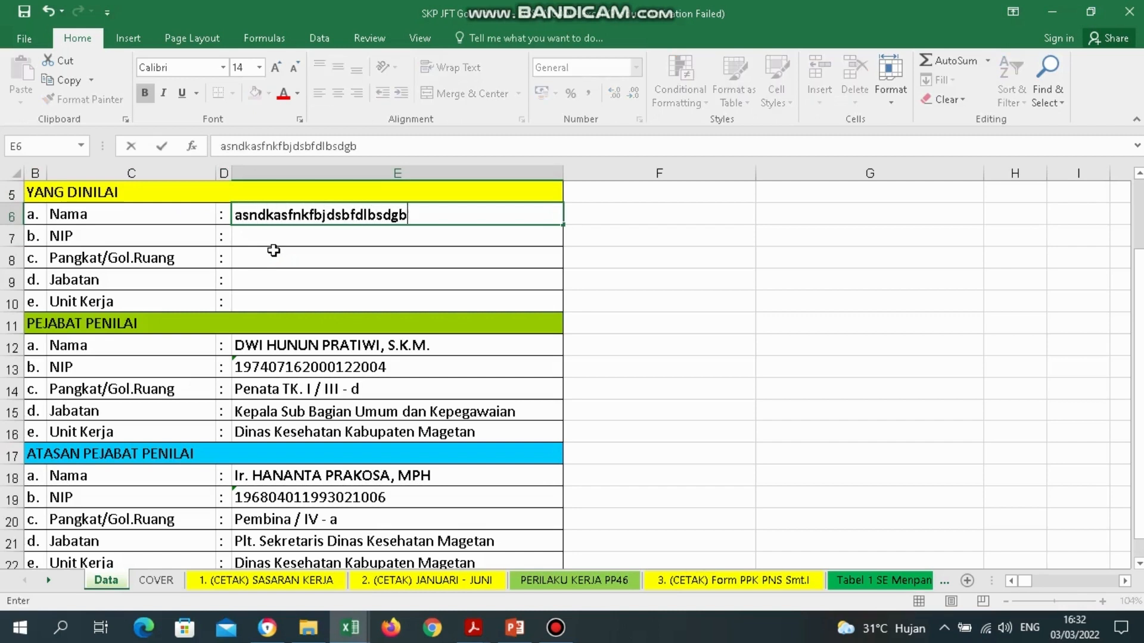
pyautogui.write('kdsjbg')
pyautogui.press('Return')
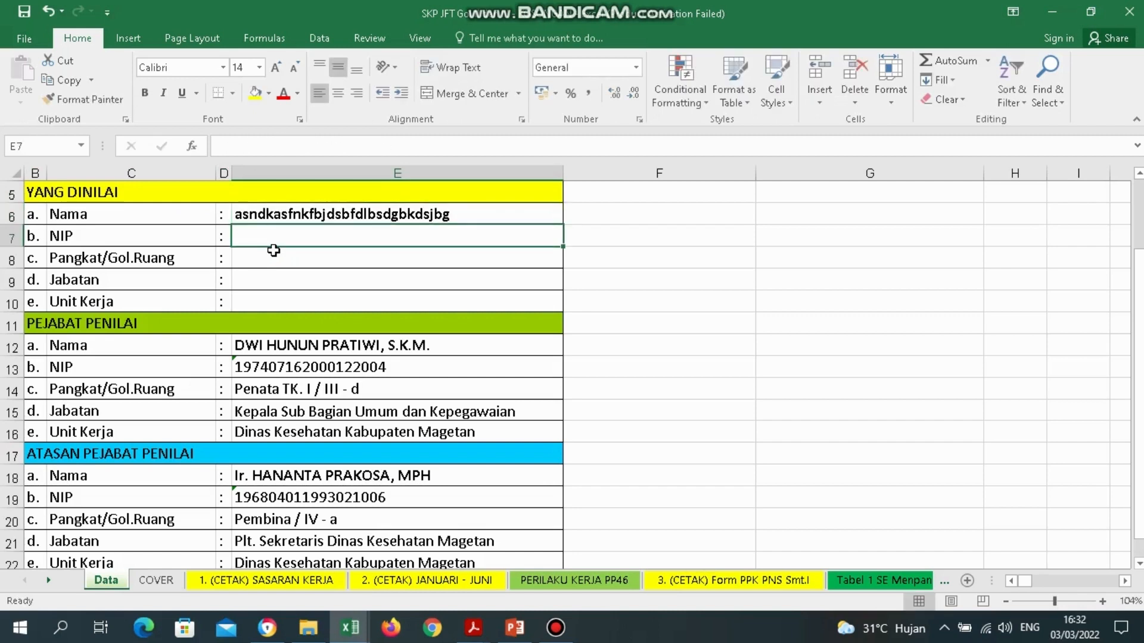
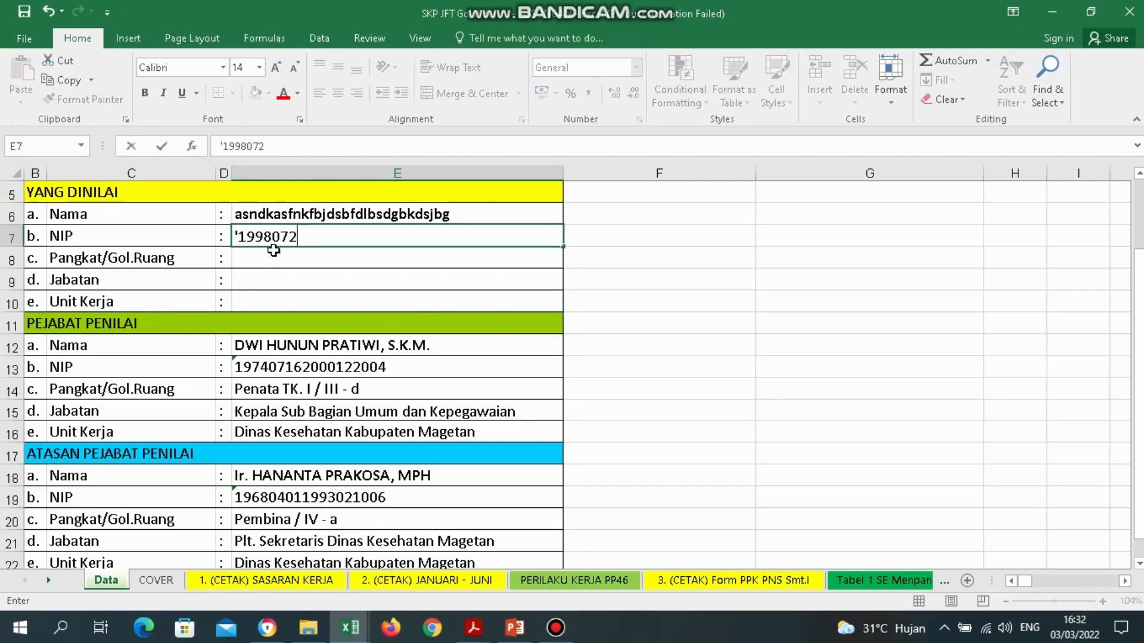
pyautogui.press('Return')
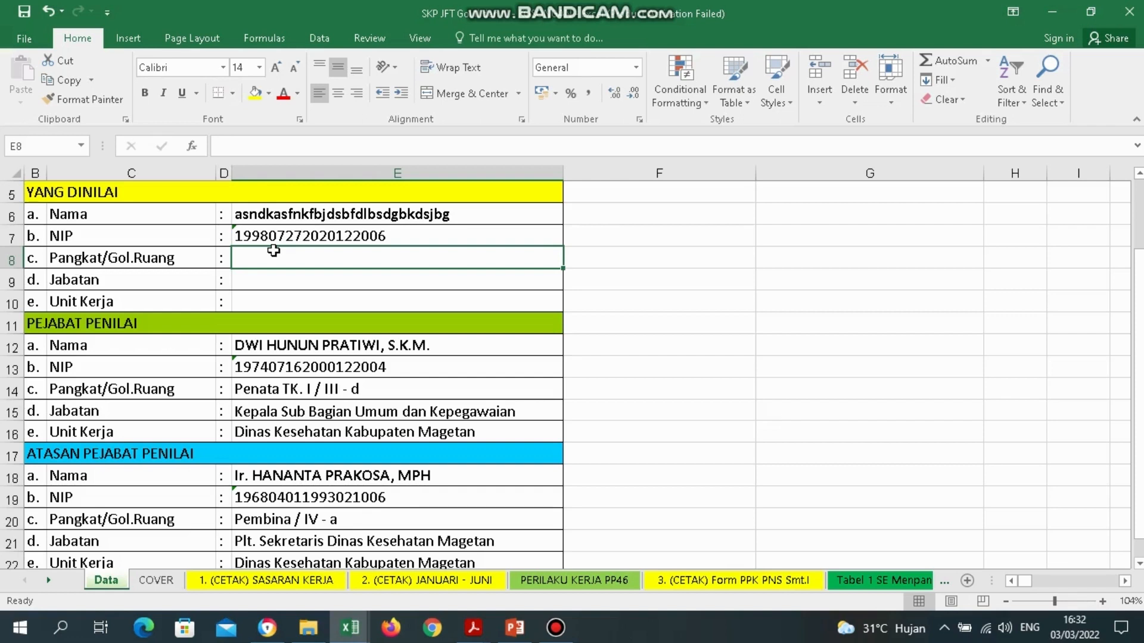
# Enter rank Penata Tk.I / III - d, position Perawat Penyelia and unit UPTD Puskesmas Candirejo.
pyautogui.write('p')
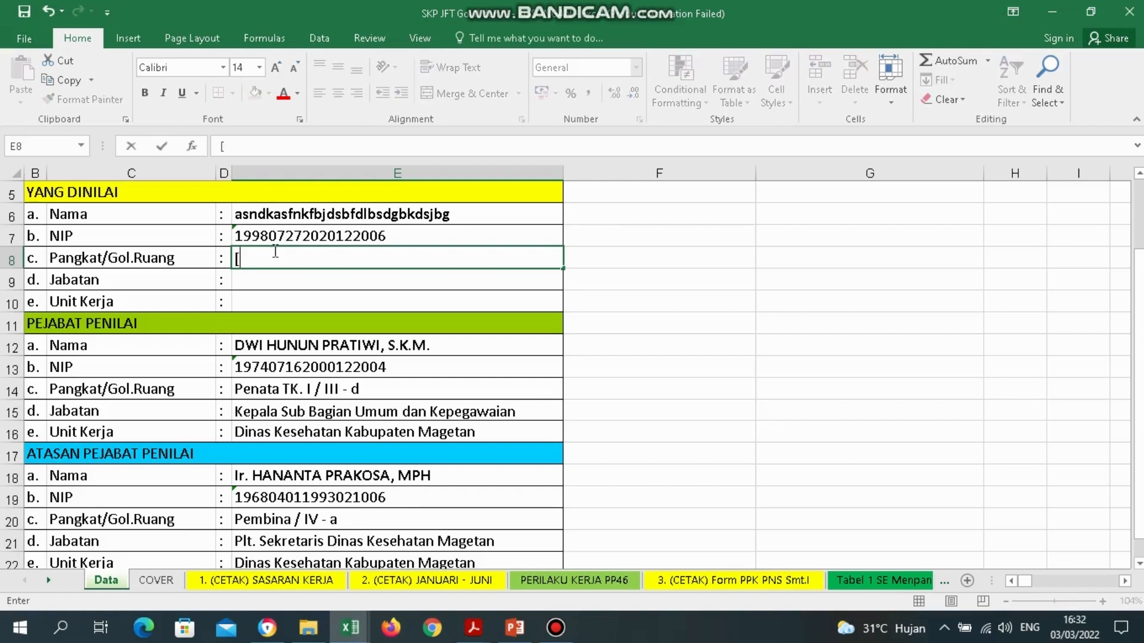
pyautogui.write('enata')
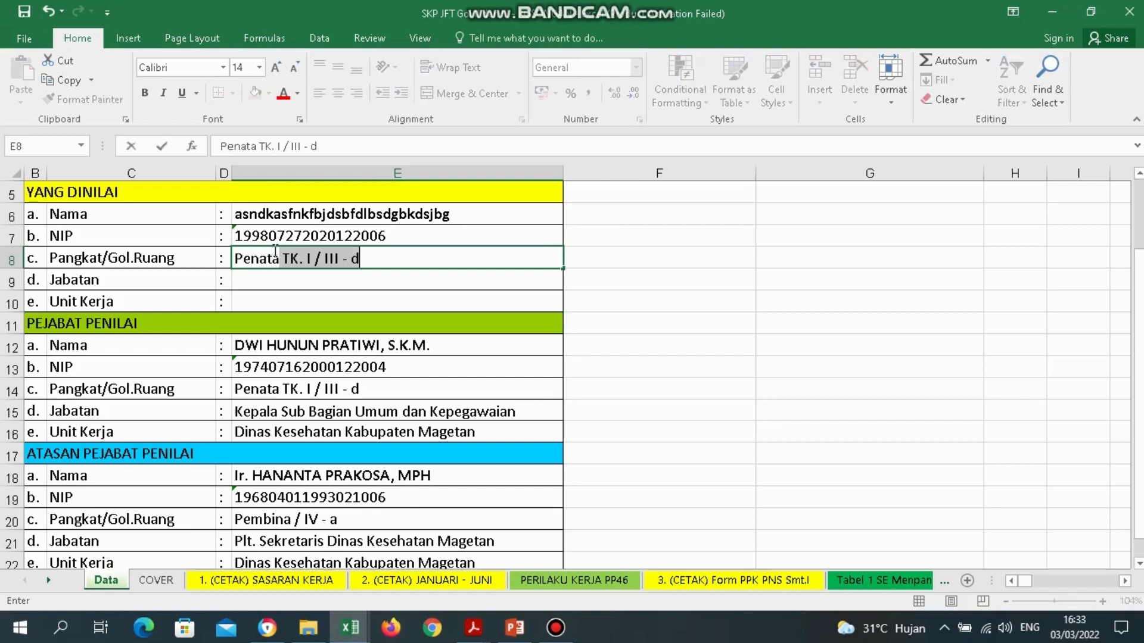
pyautogui.write(' Tk.I')
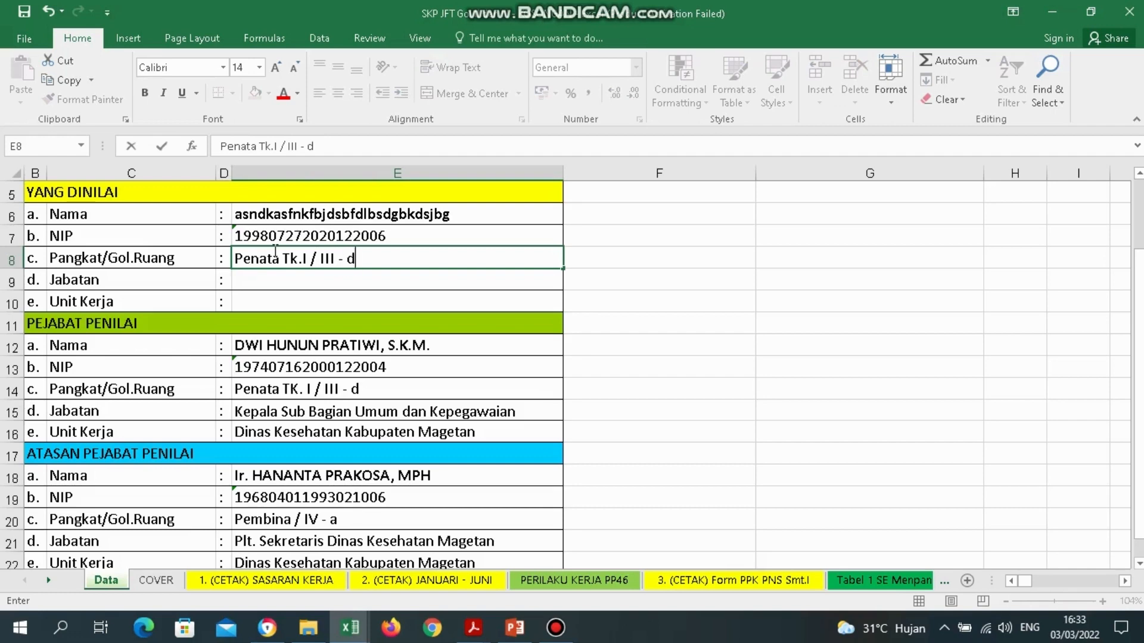
pyautogui.press('Return')
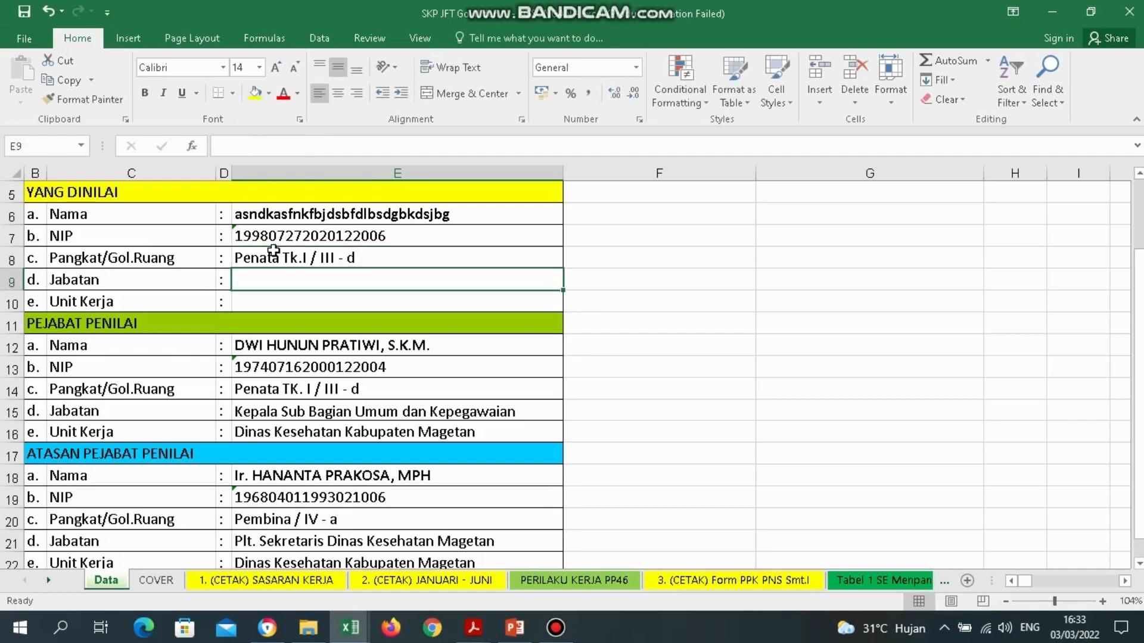
pyautogui.write('Perawa')
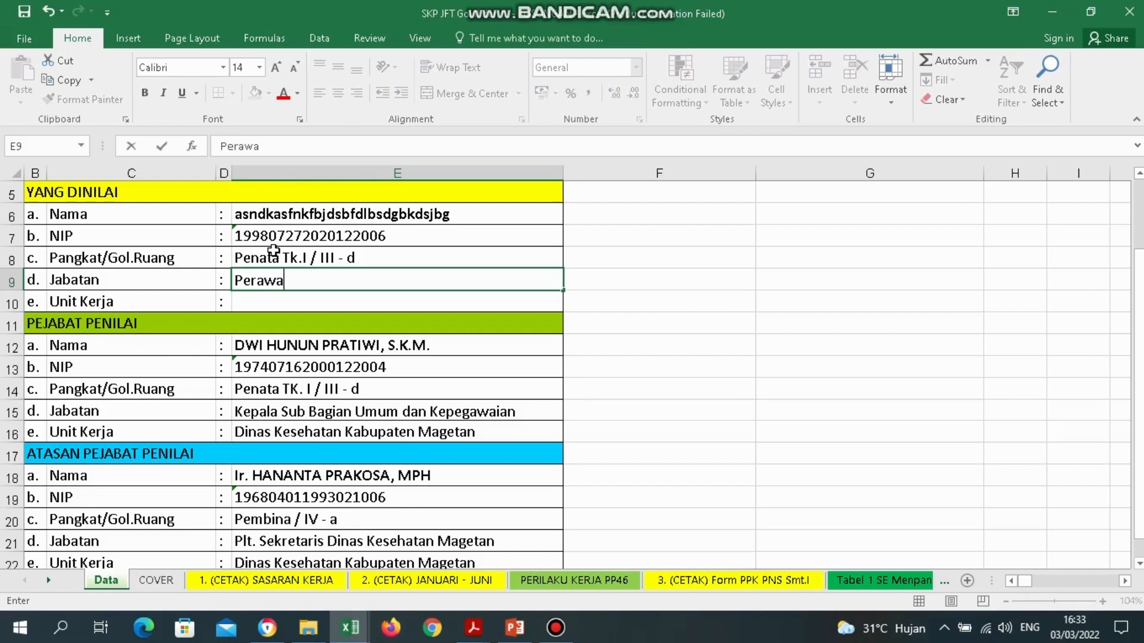
pyautogui.write('t Penyel')
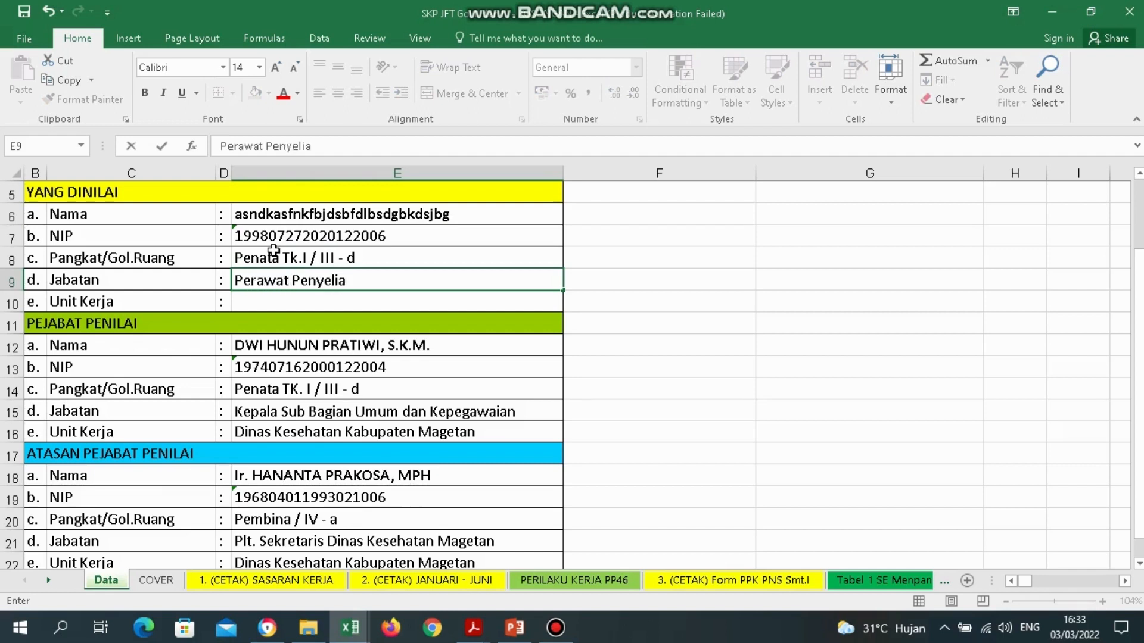
pyautogui.write('ia')
pyautogui.press('Return')
pyautogui.write('UPT')
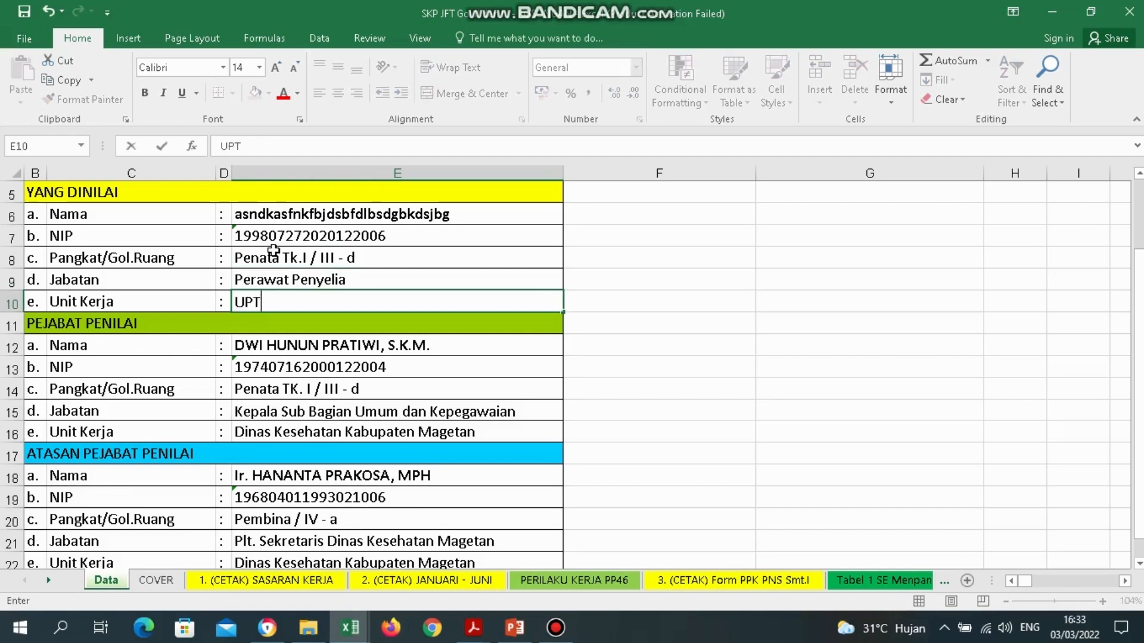
pyautogui.write('D Puskesmas Candirejo')
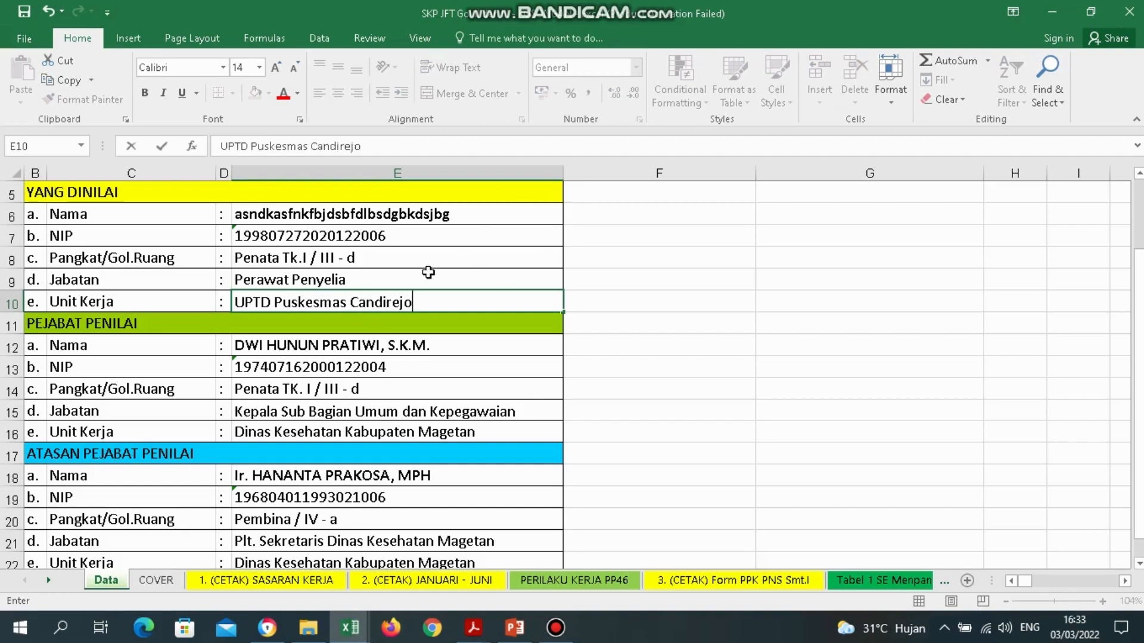
pyautogui.click(153, 575)
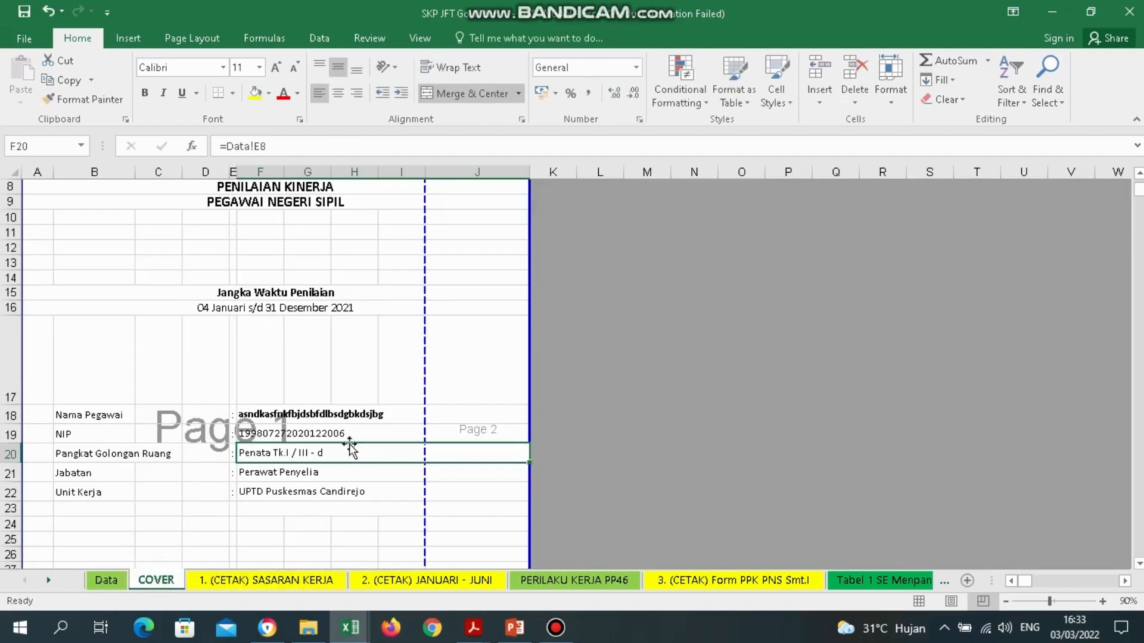
# Verify the name, NIP and rank on the COVER sheet, then move to 1. (CETAK) SASARAN KERJA.
pyautogui.moveTo(301, 417); pyautogui.dragTo(341, 496)
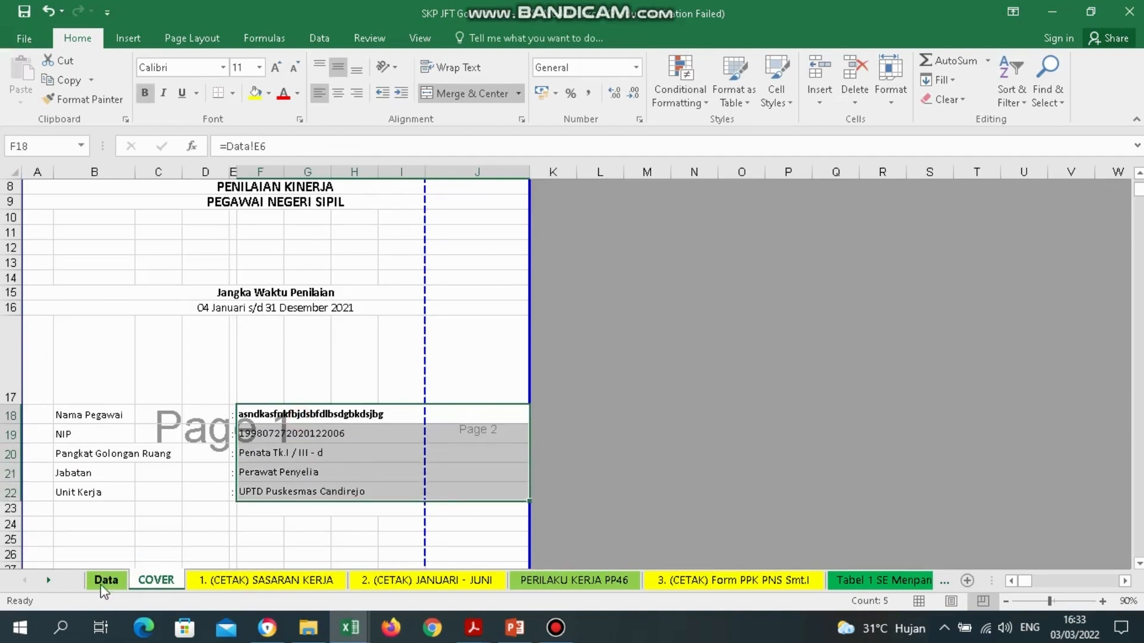
pyautogui.click(254, 580)
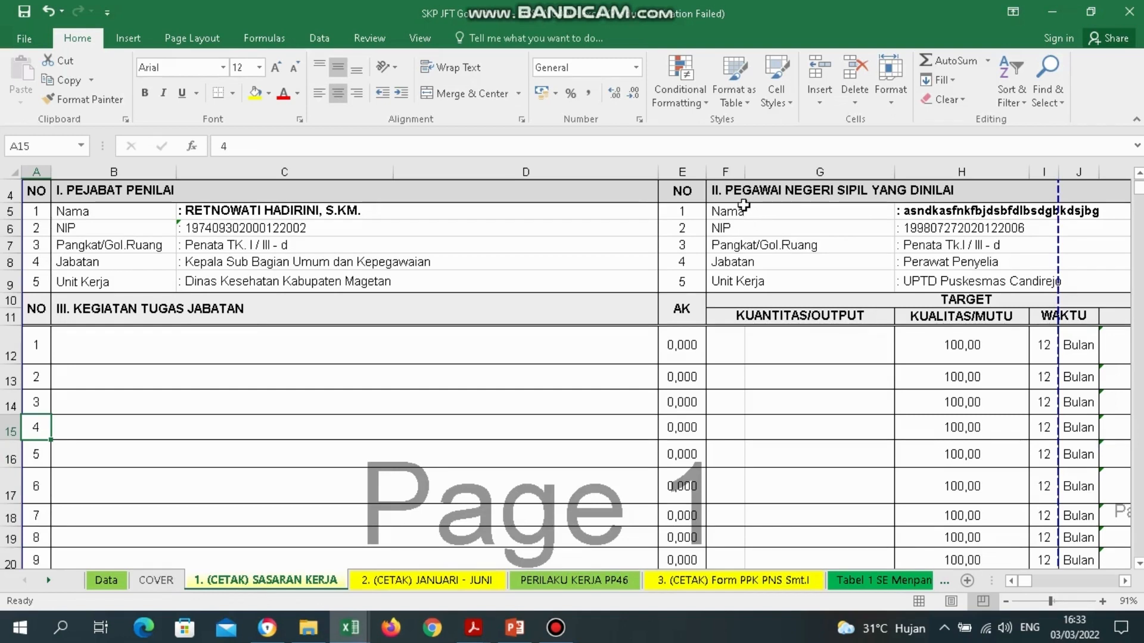
pyautogui.moveTo(940, 212); pyautogui.dragTo(962, 282)
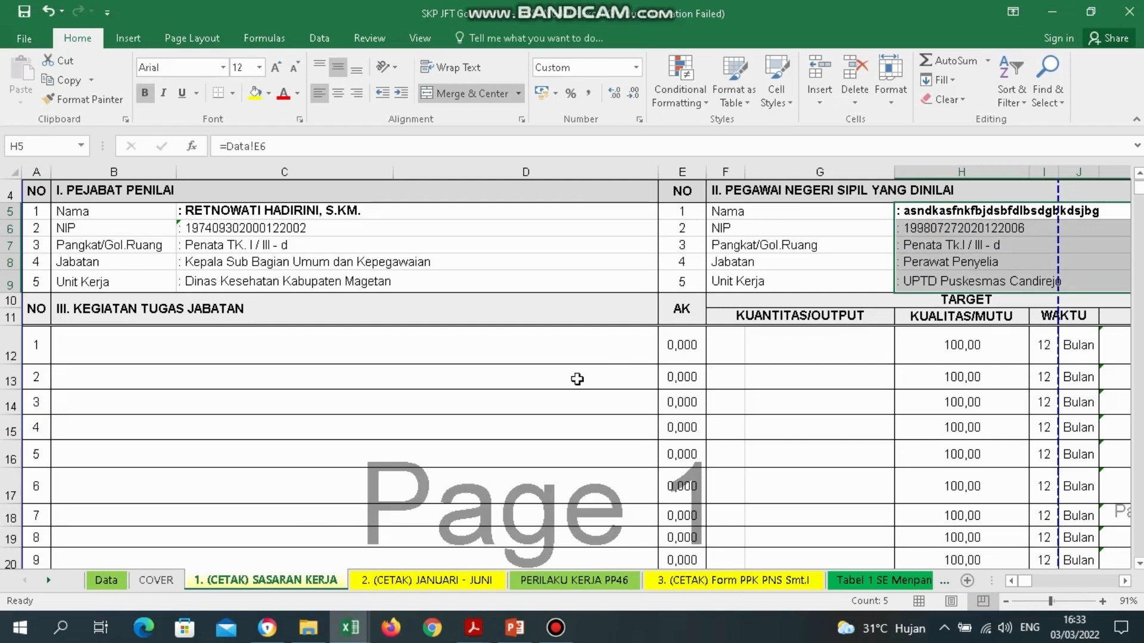
pyautogui.click(118, 582)
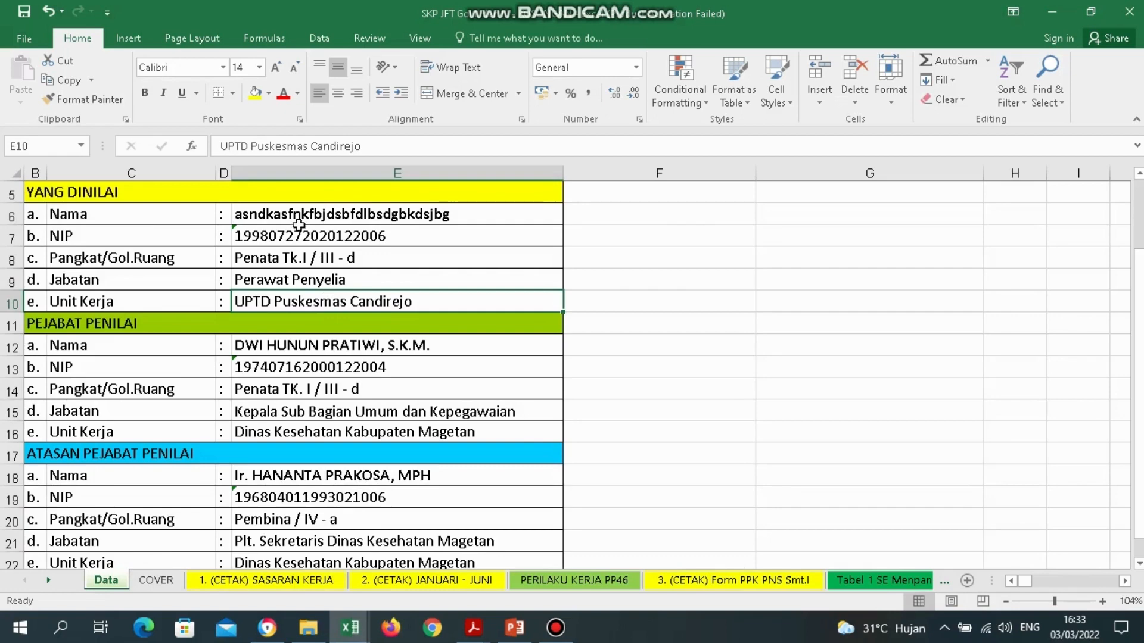
pyautogui.moveTo(286, 214); pyautogui.dragTo(322, 300)
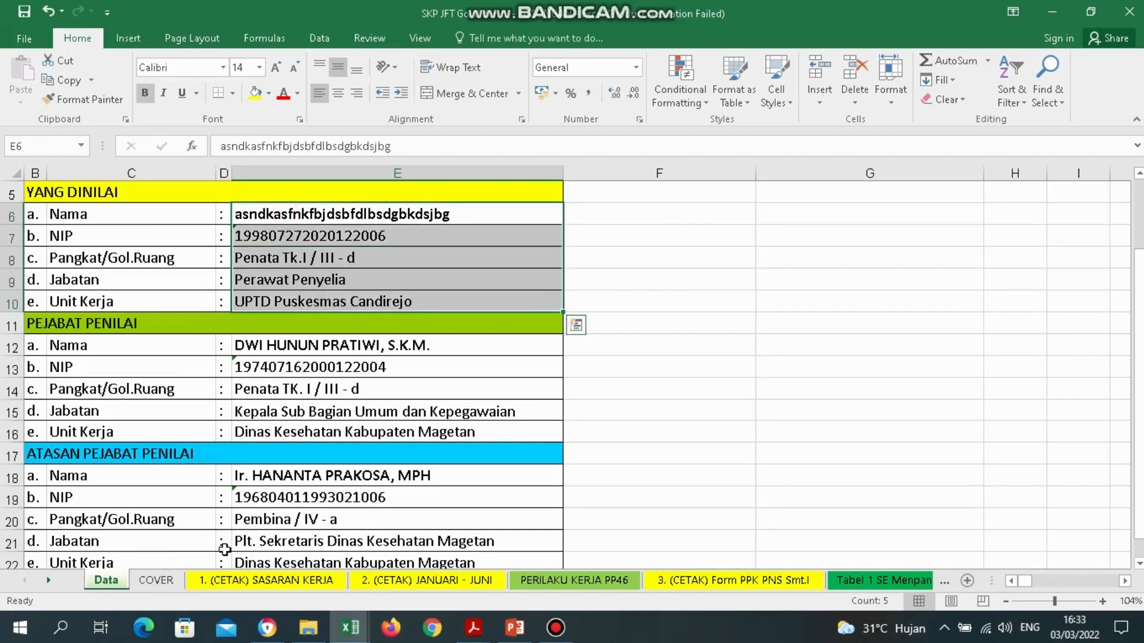
pyautogui.click(301, 582)
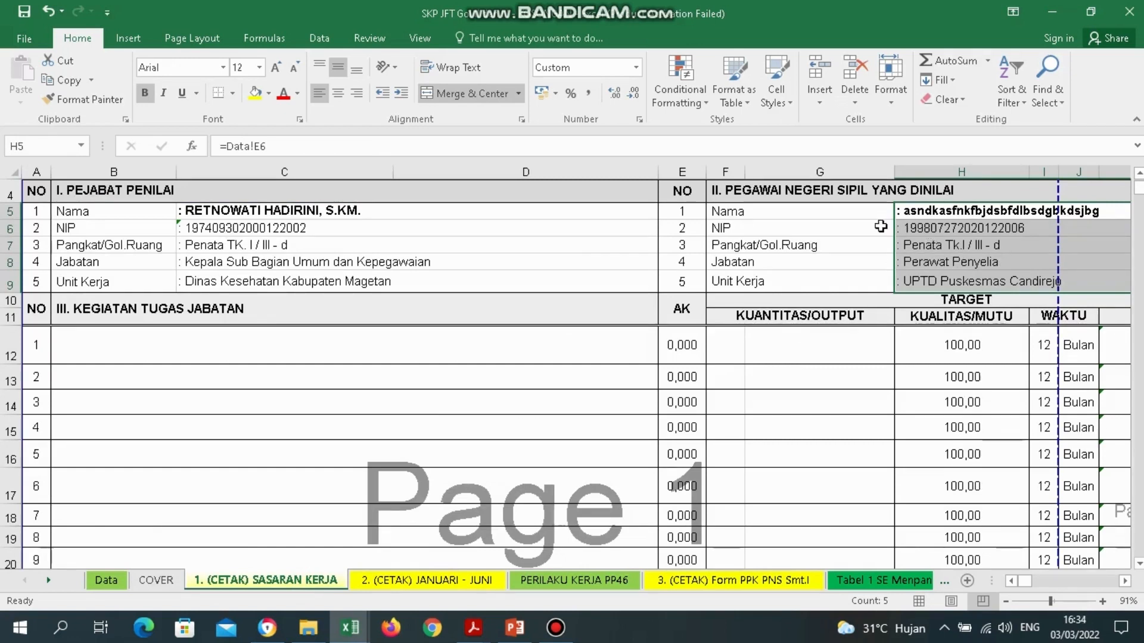
pyautogui.click(106, 239)
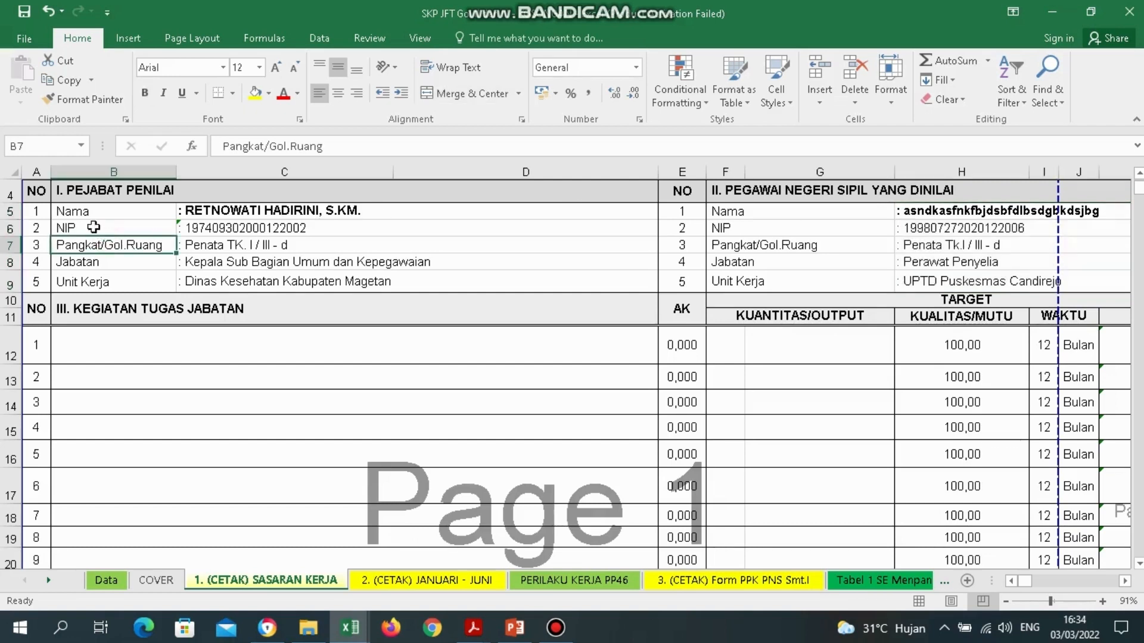
pyautogui.click(93, 193)
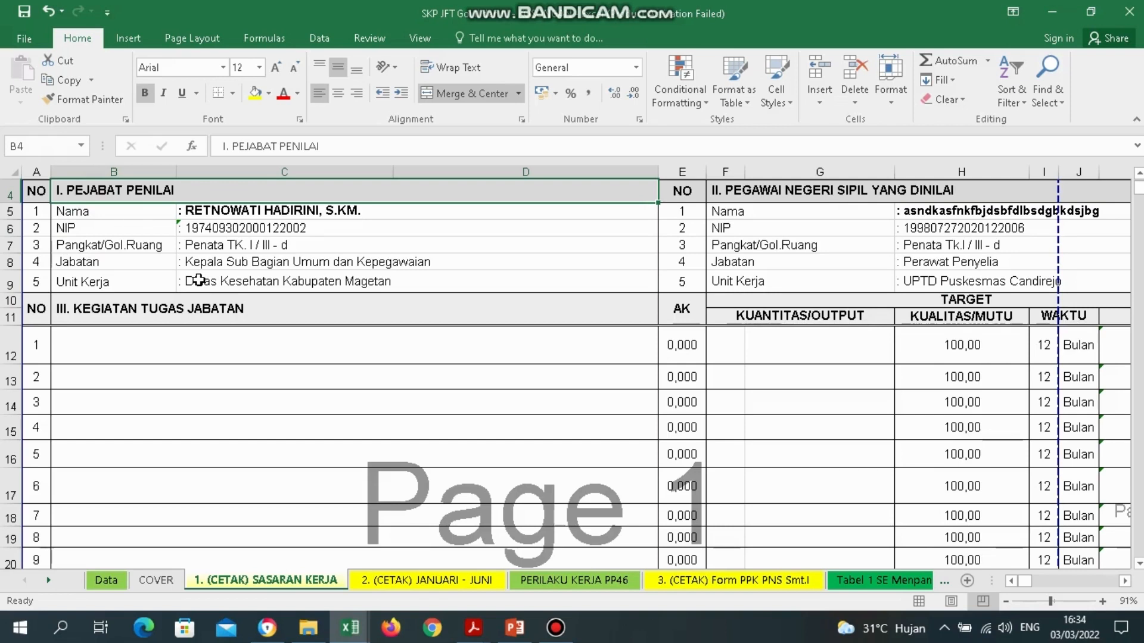
pyautogui.click(108, 581)
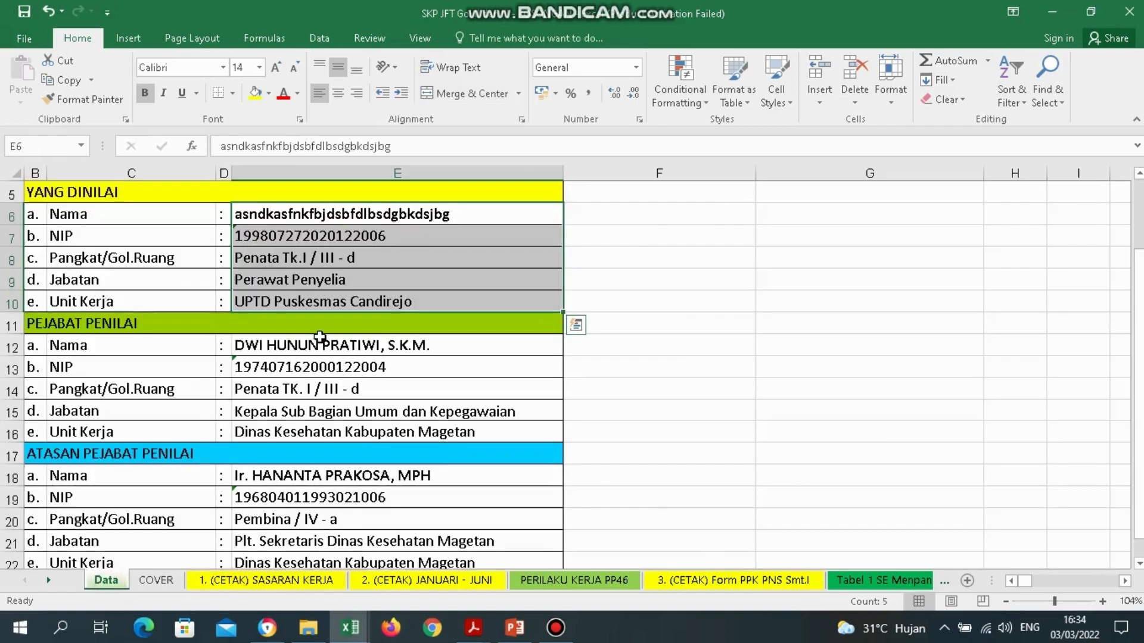
pyautogui.click(339, 347)
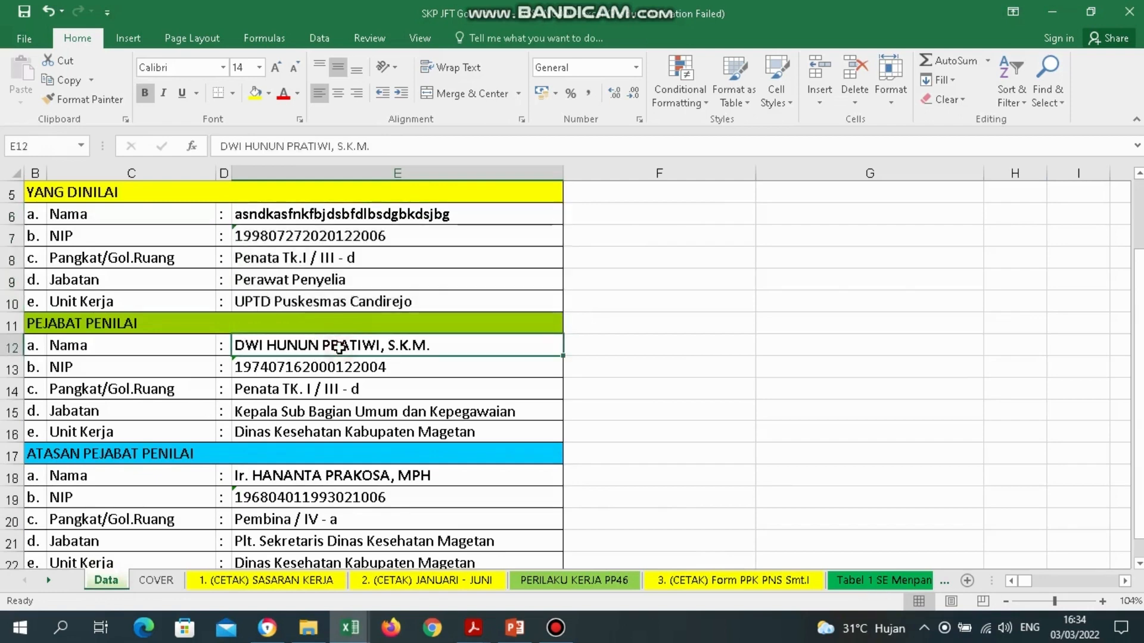
pyautogui.click(238, 586)
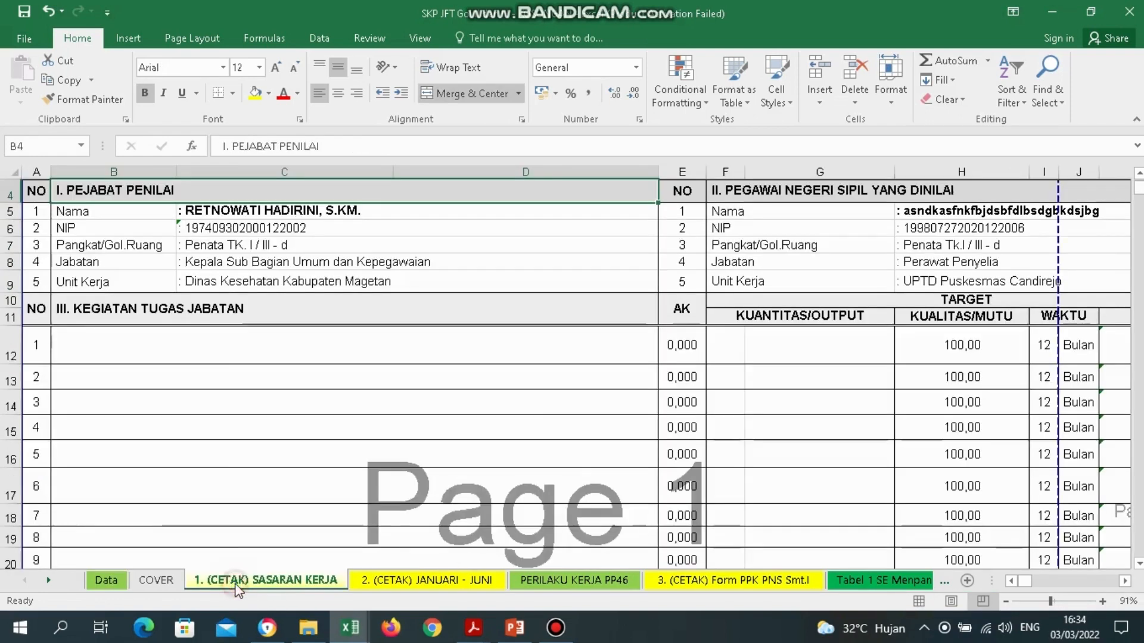
pyautogui.click(249, 216)
pyautogui.click(257, 258)
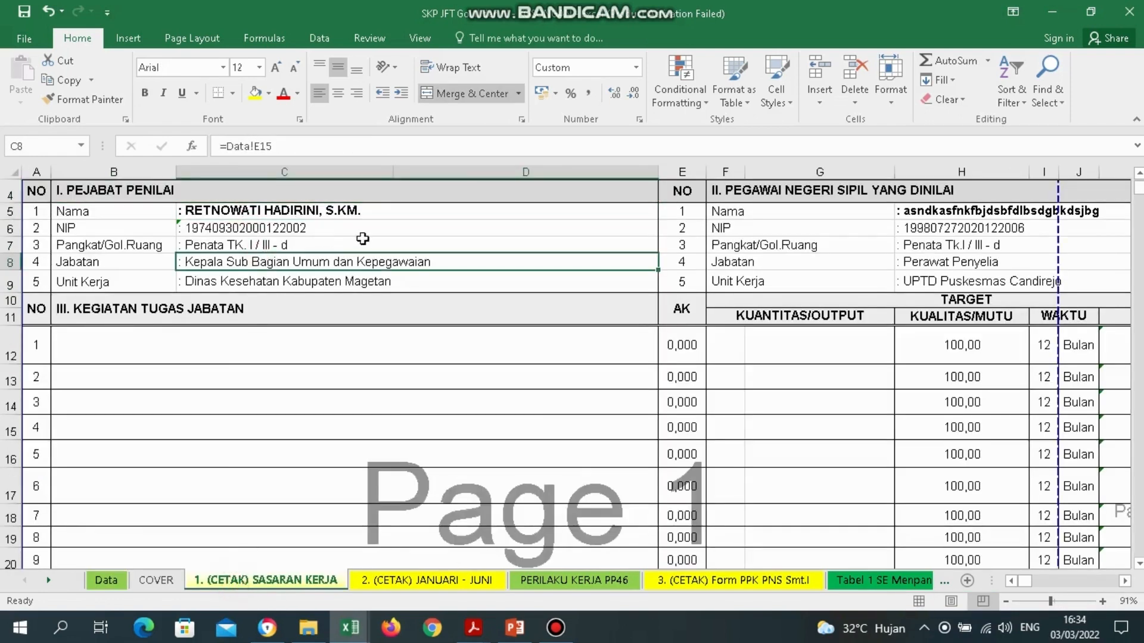
pyautogui.click(380, 228)
pyautogui.click(306, 209)
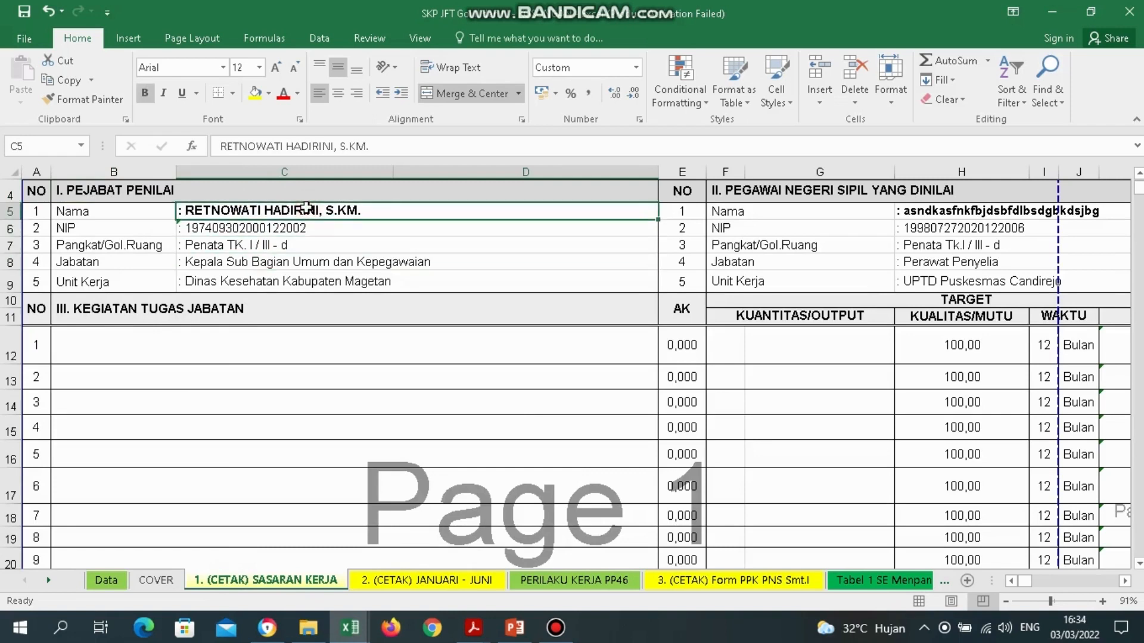
pyautogui.click(795, 480)
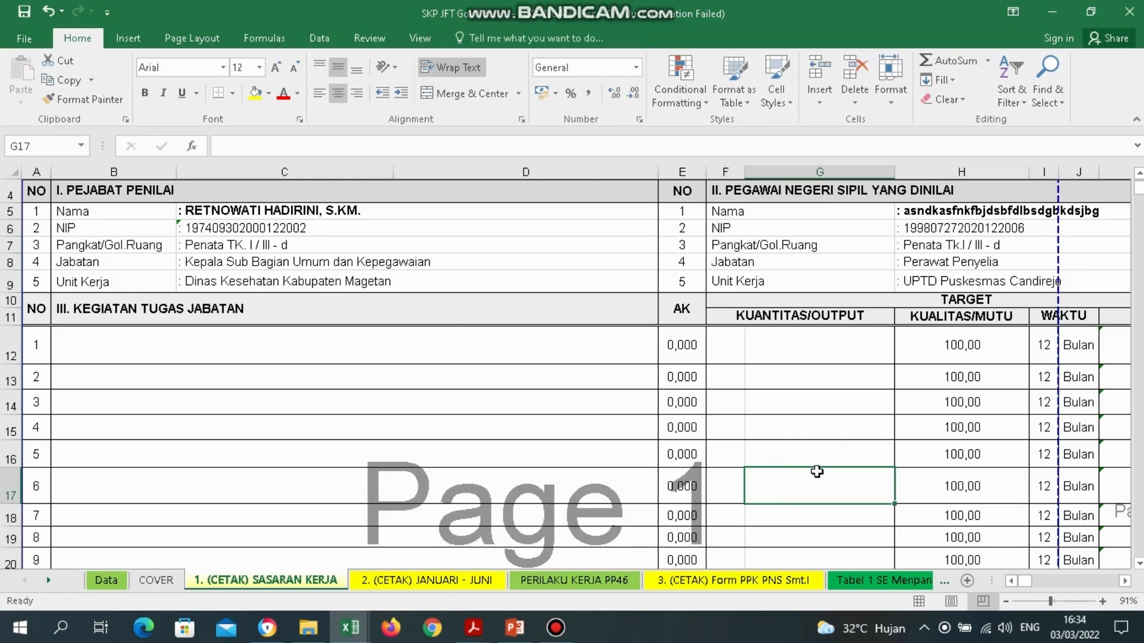
pyautogui.click(218, 214)
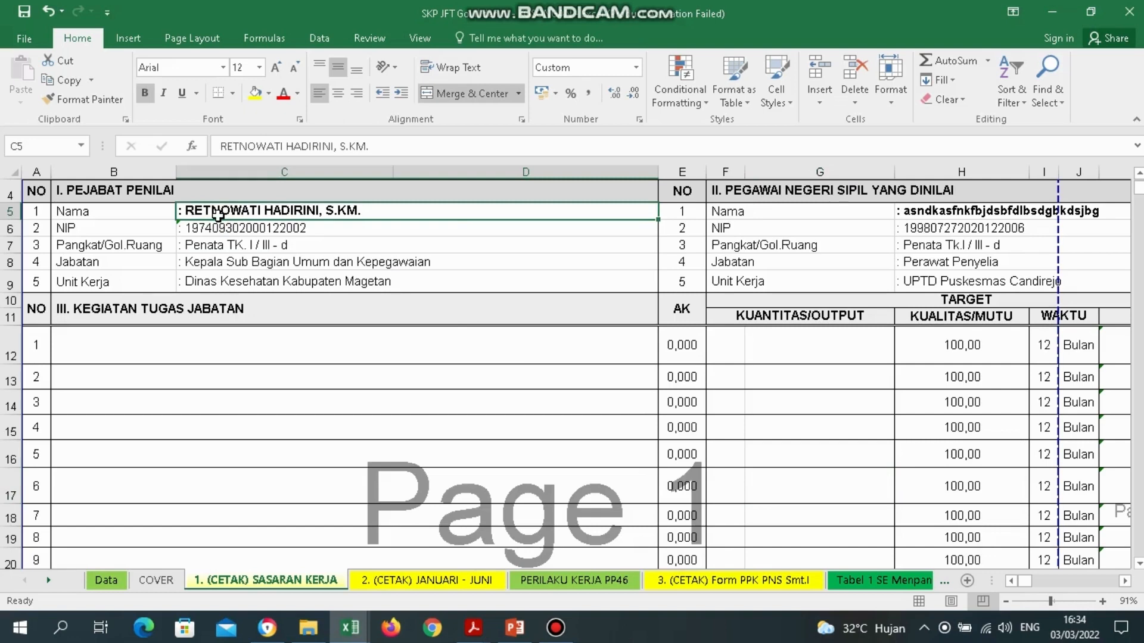
pyautogui.click(231, 241)
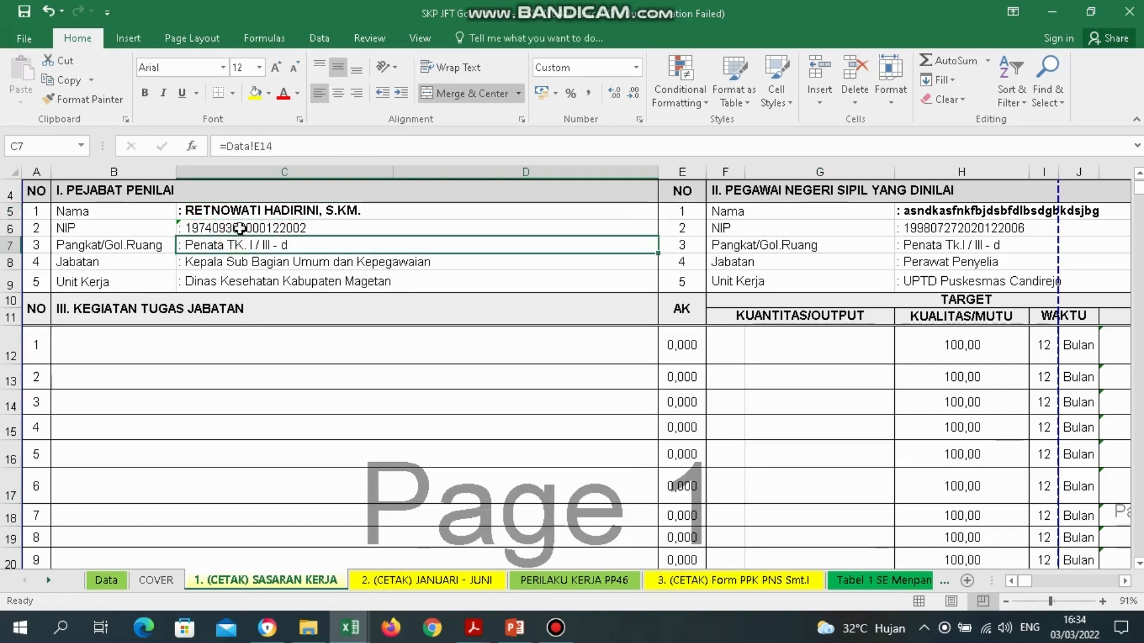
pyautogui.moveTo(233, 207); pyautogui.dragTo(246, 231)
pyautogui.click(254, 264)
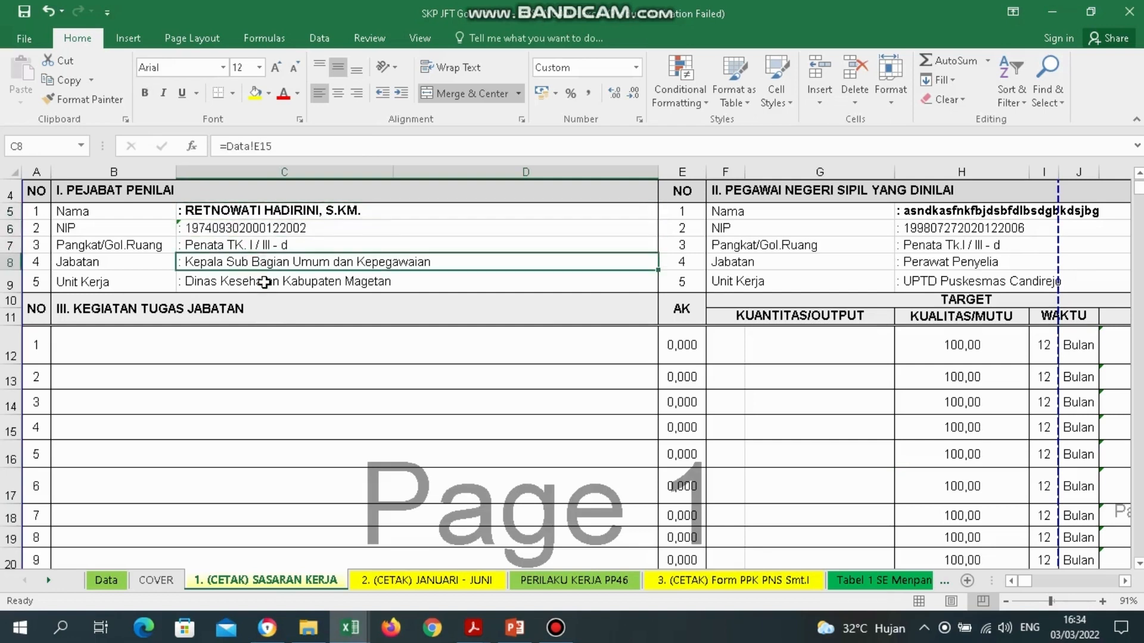
pyautogui.click(263, 283)
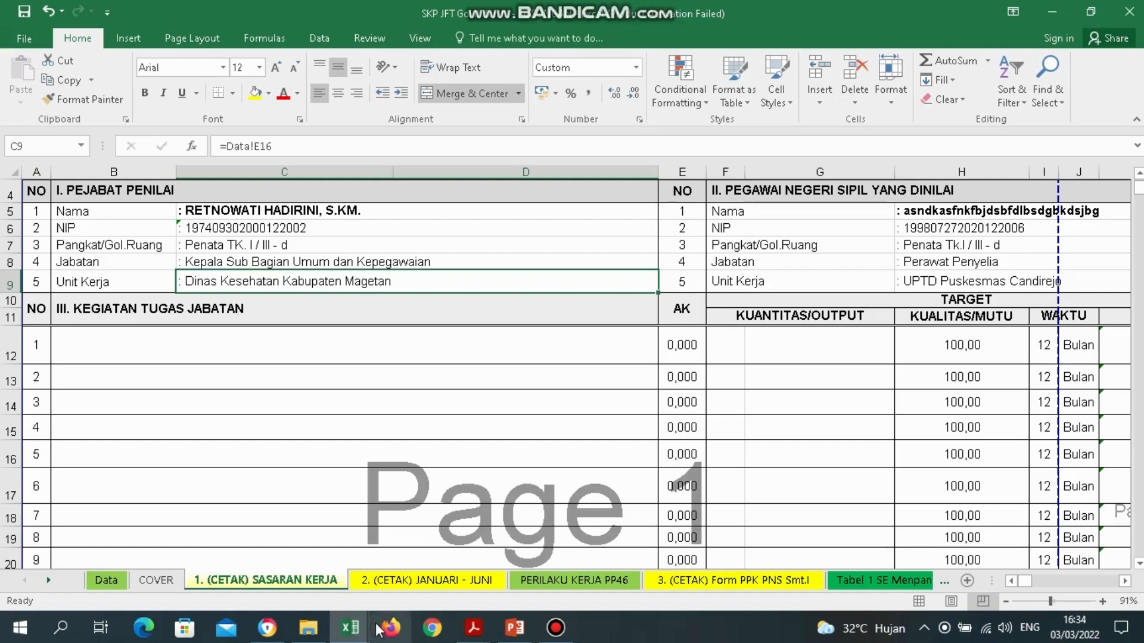
pyautogui.click(358, 631)
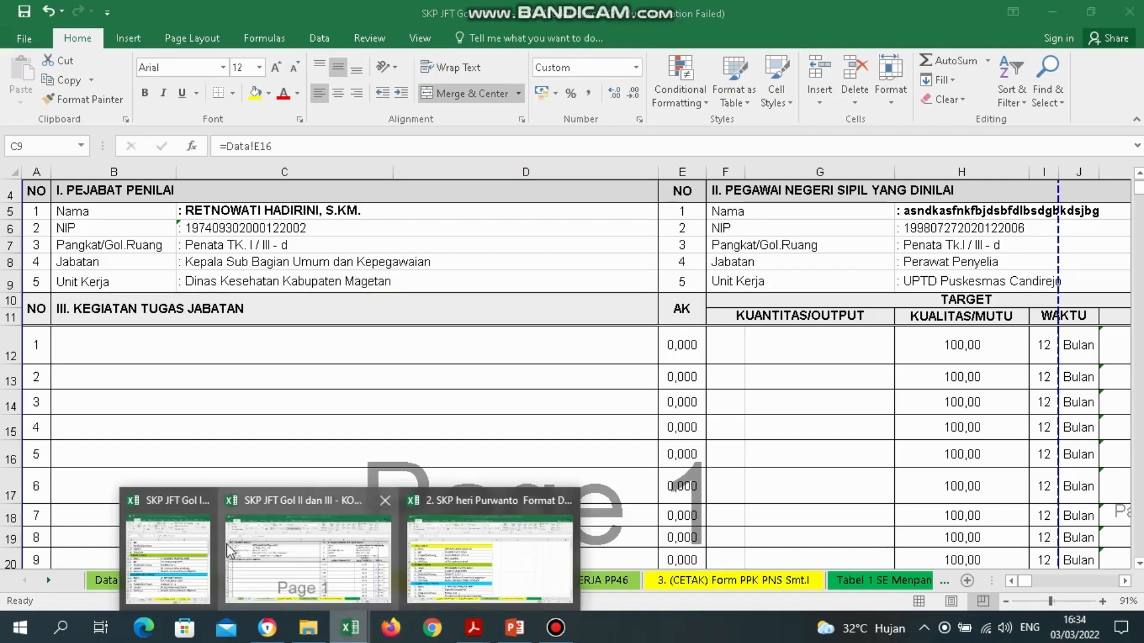
pyautogui.click(195, 550)
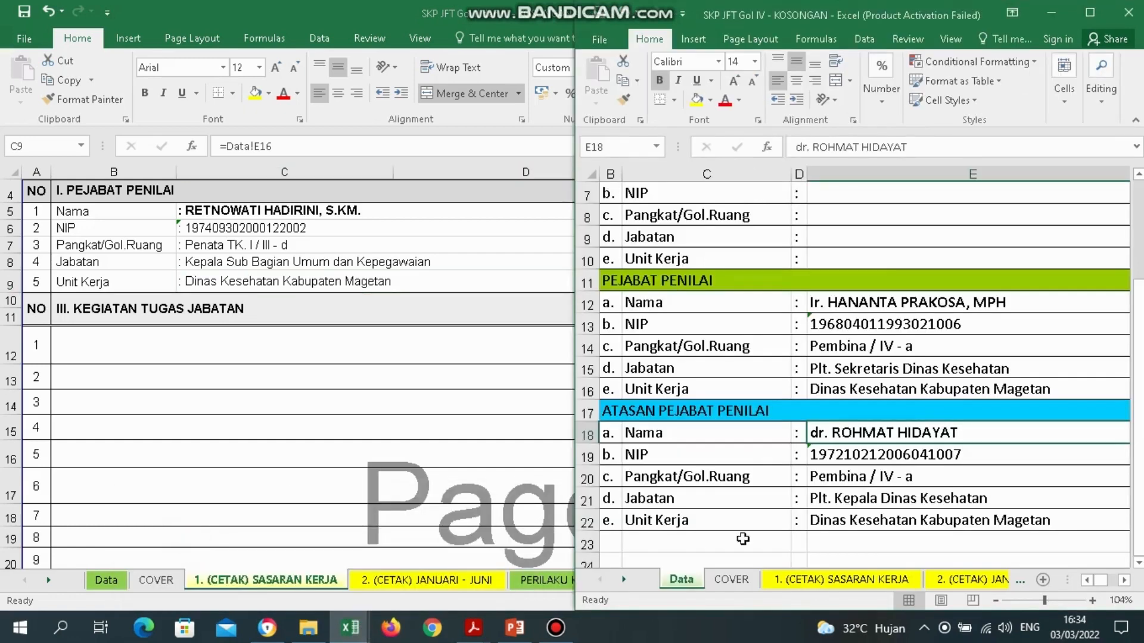
pyautogui.click(876, 581)
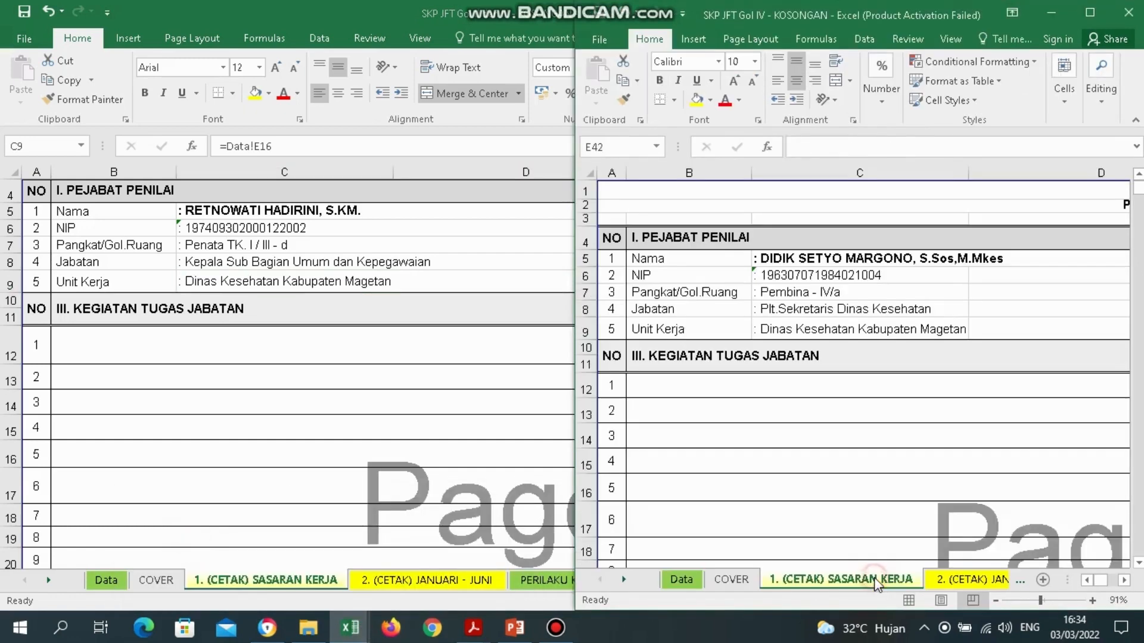
pyautogui.click(806, 260)
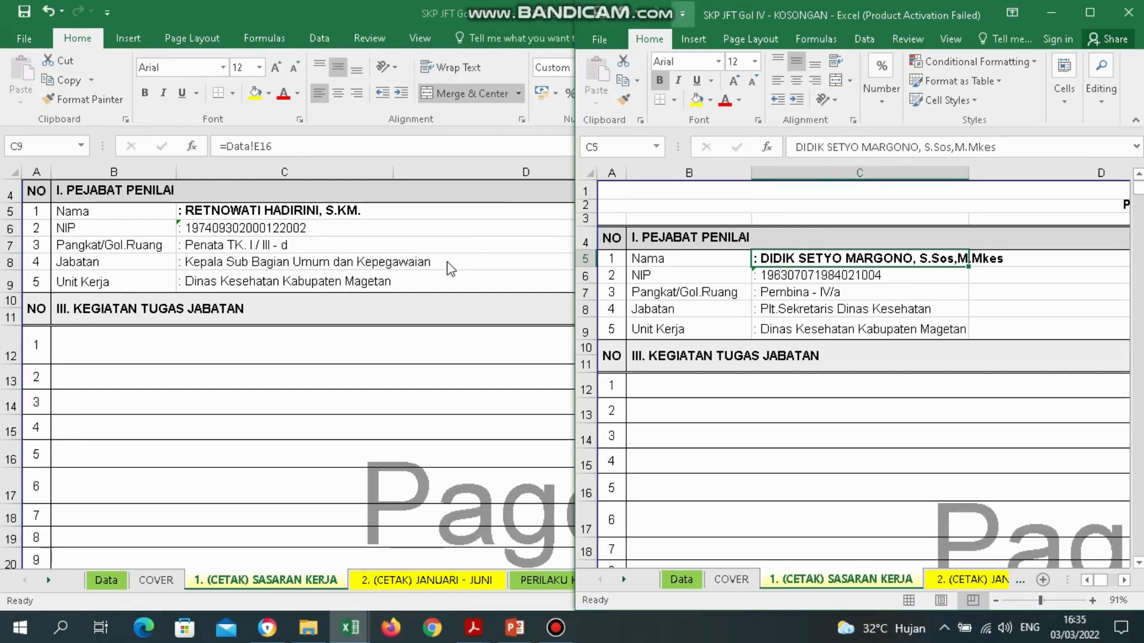
pyautogui.click(205, 319)
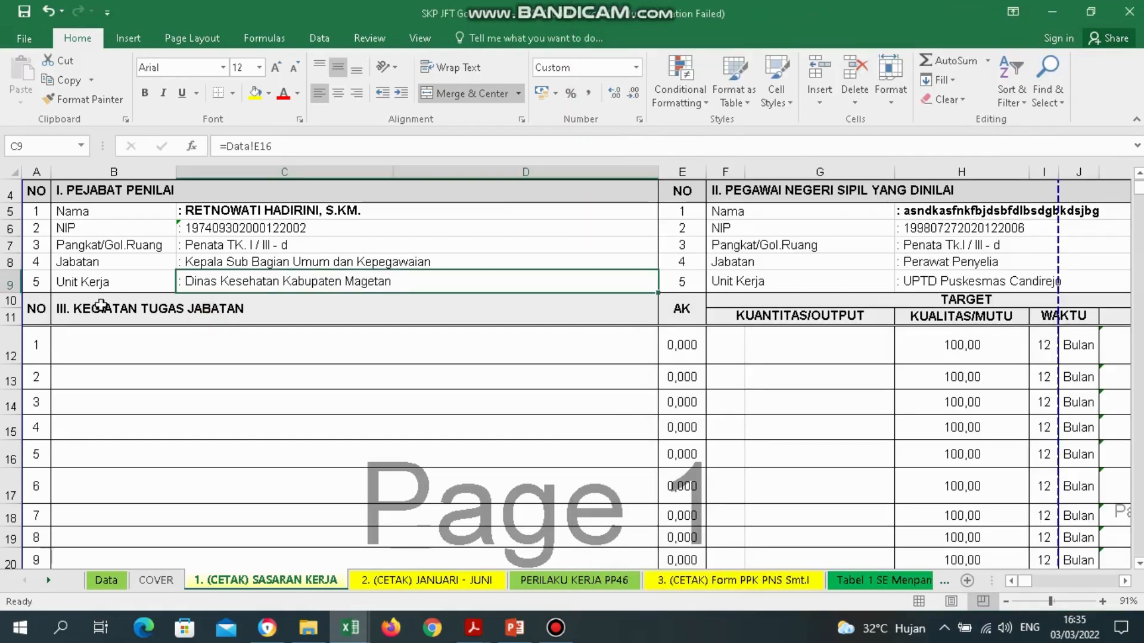
pyautogui.click(83, 309)
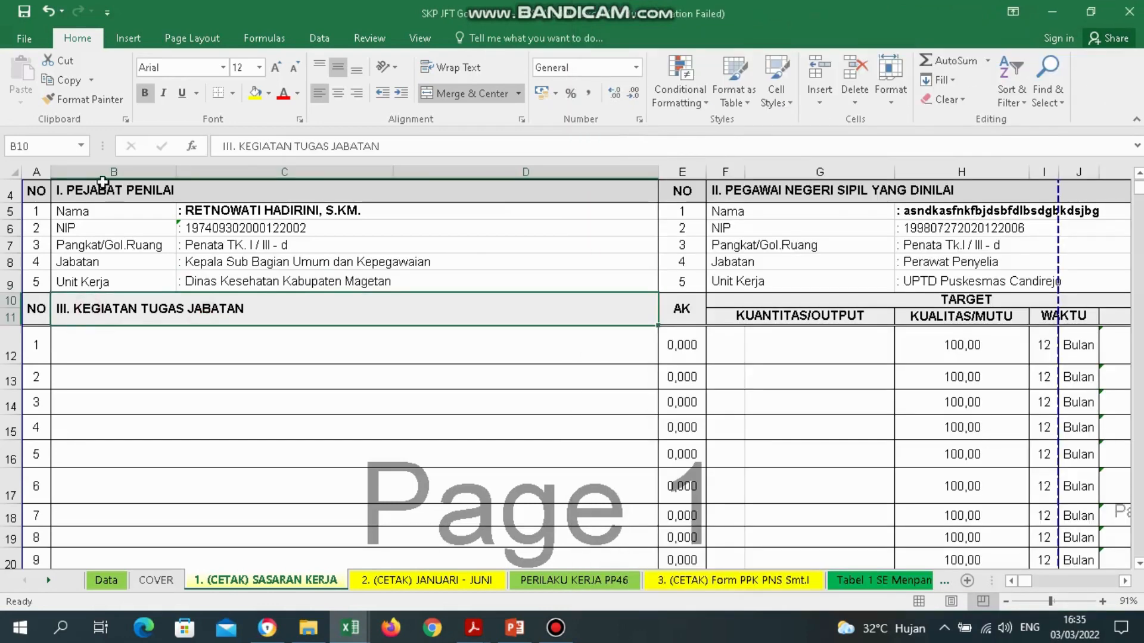
pyautogui.click(122, 345)
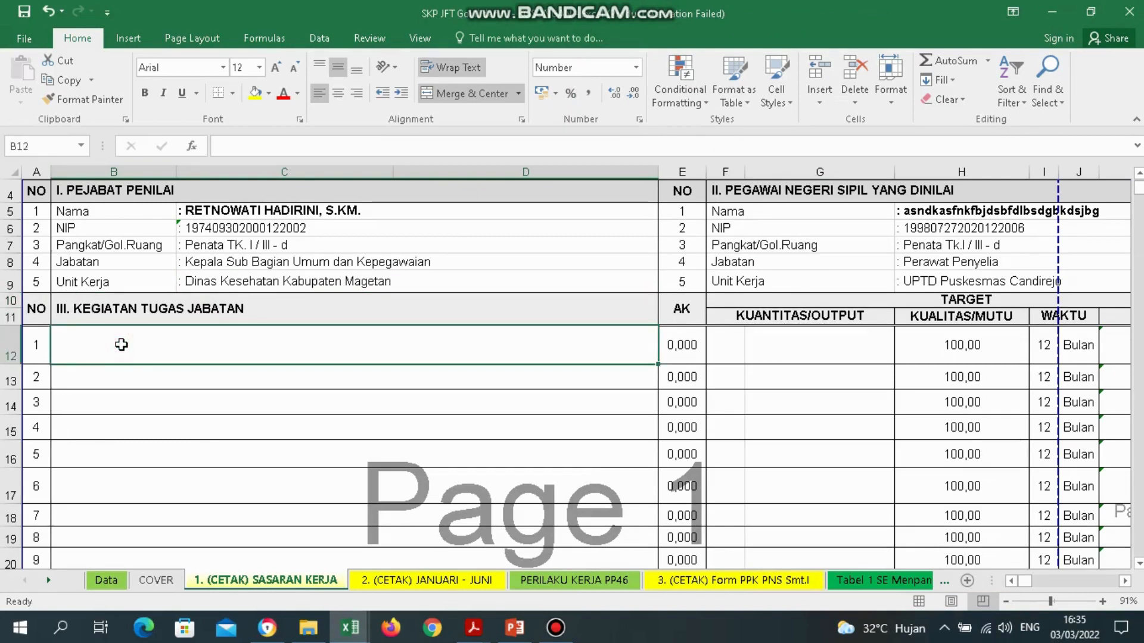
pyautogui.hotkey('shift', 'Down')
pyautogui.hotkey('shift', 'Down')
pyautogui.hotkey('shift', 'Down')
pyautogui.hotkey('shift', 'Down')
pyautogui.hotkey('shift', 'Down')
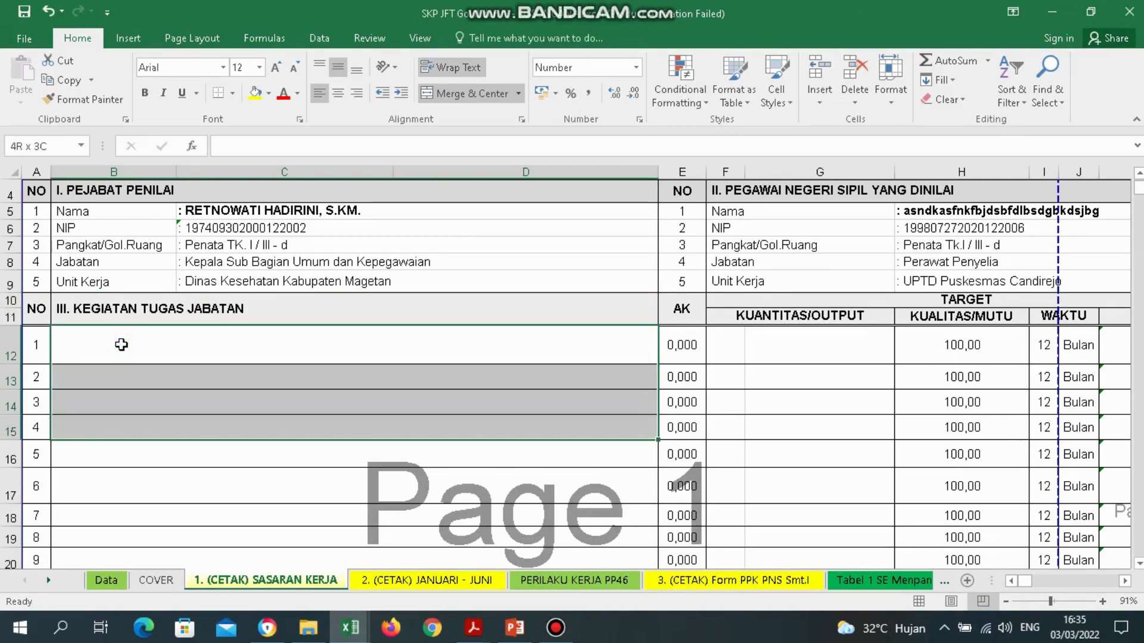
pyautogui.press('Up')
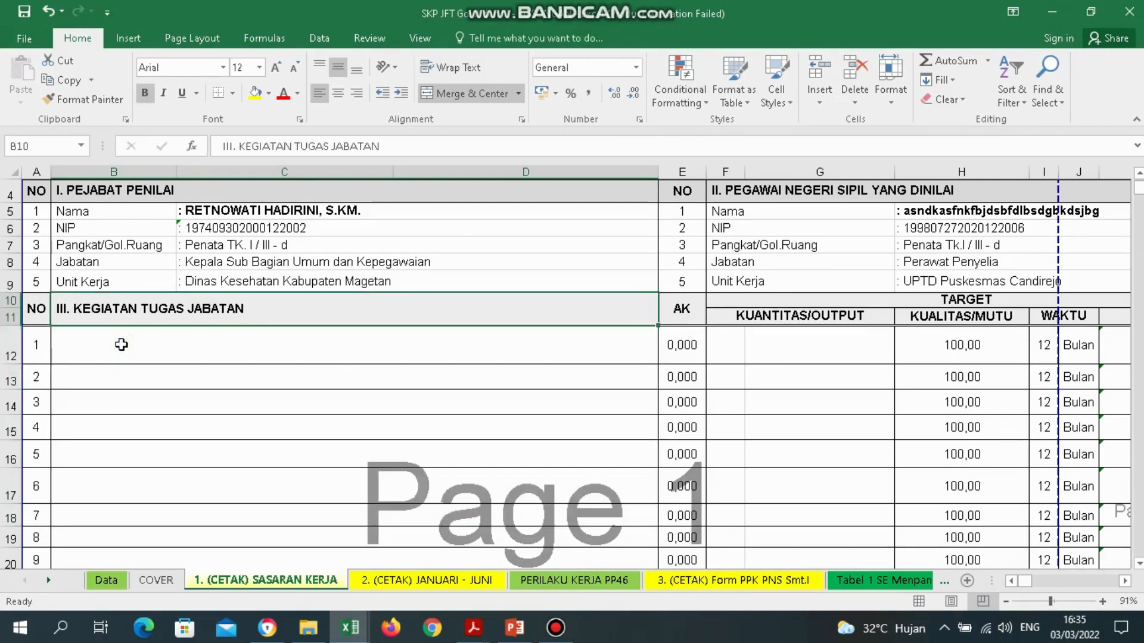
pyautogui.press('Down')
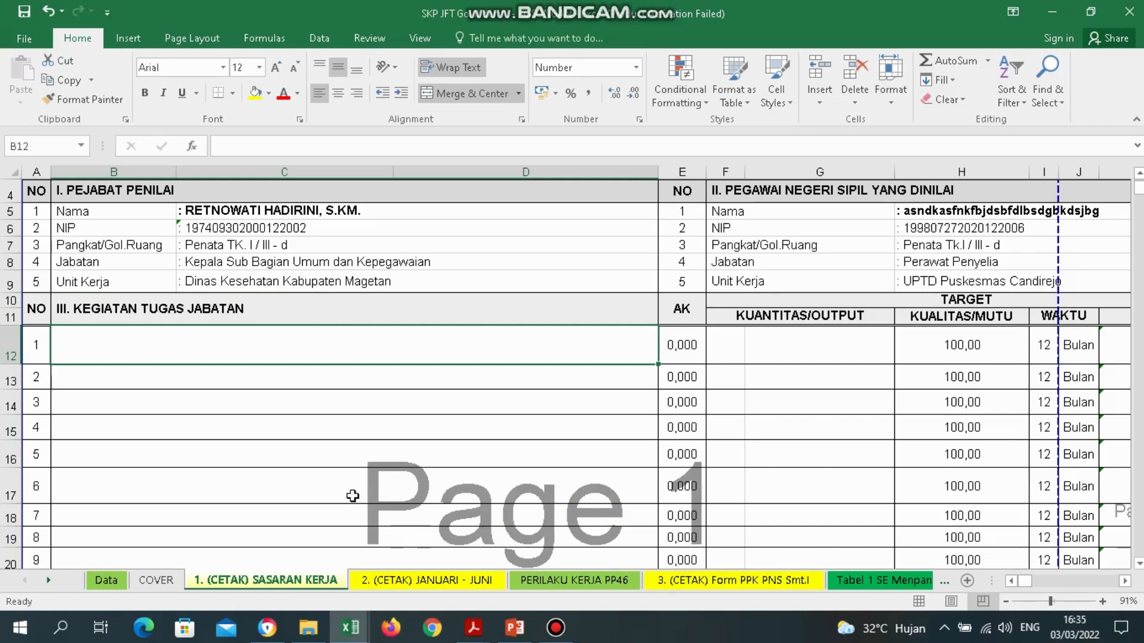
pyautogui.moveTo(350, 628)
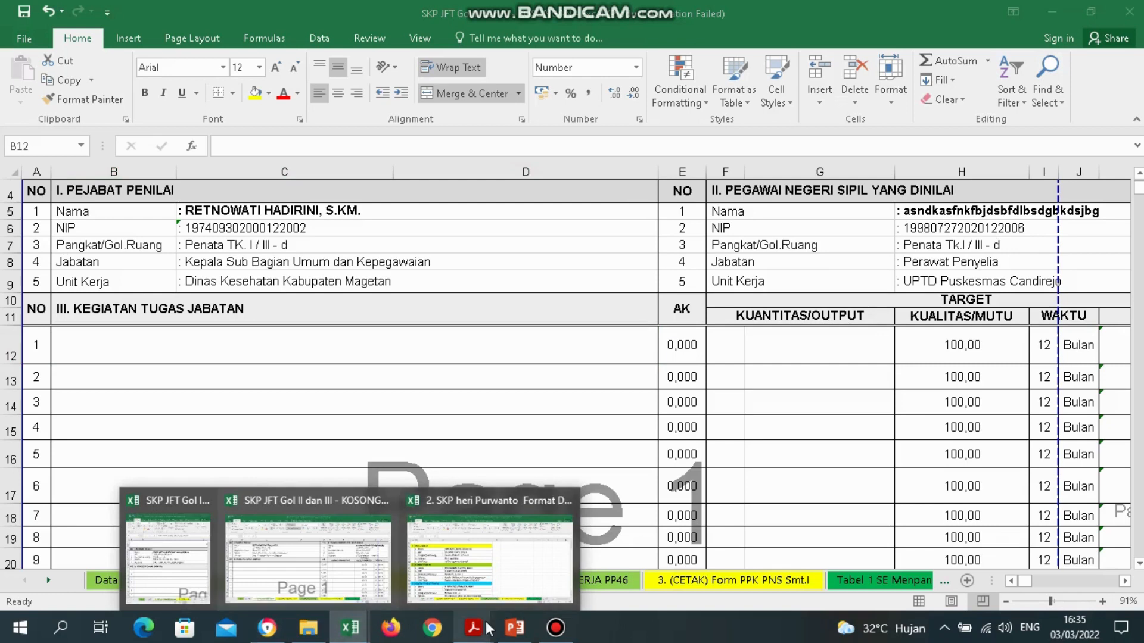
pyautogui.moveTo(474, 629)
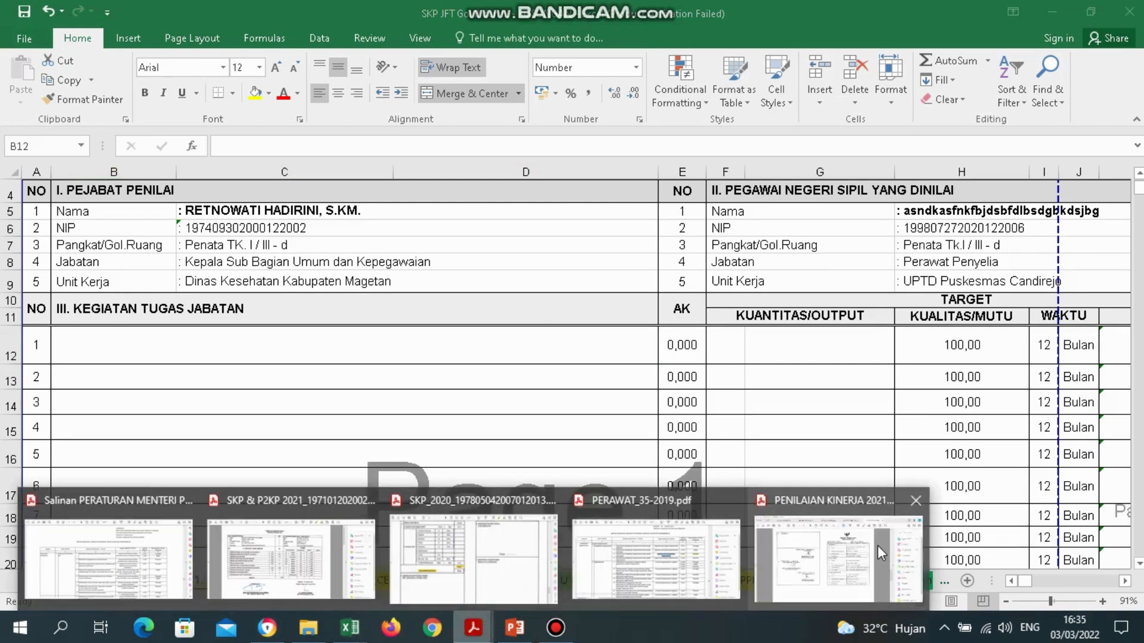
# Scroll the PENILAIAN KINERJA 2021 PDF to page 1's activity table beside the Gol IV workbook.
pyautogui.click(875, 547)
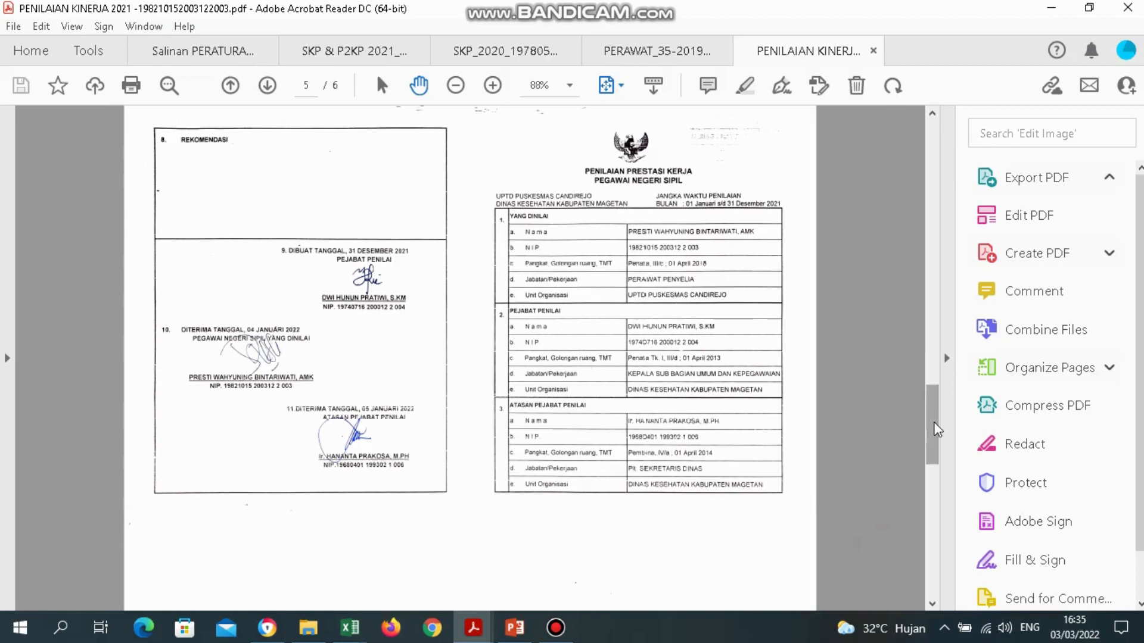
pyautogui.moveTo(935, 424); pyautogui.dragTo(933, 149)
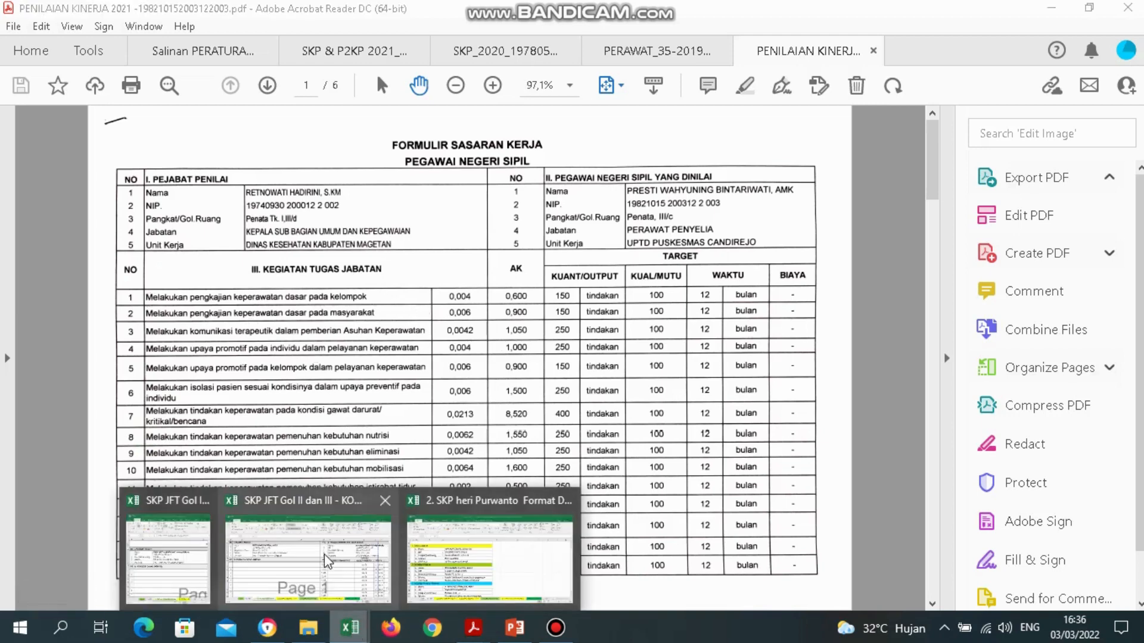
pyautogui.click(171, 565)
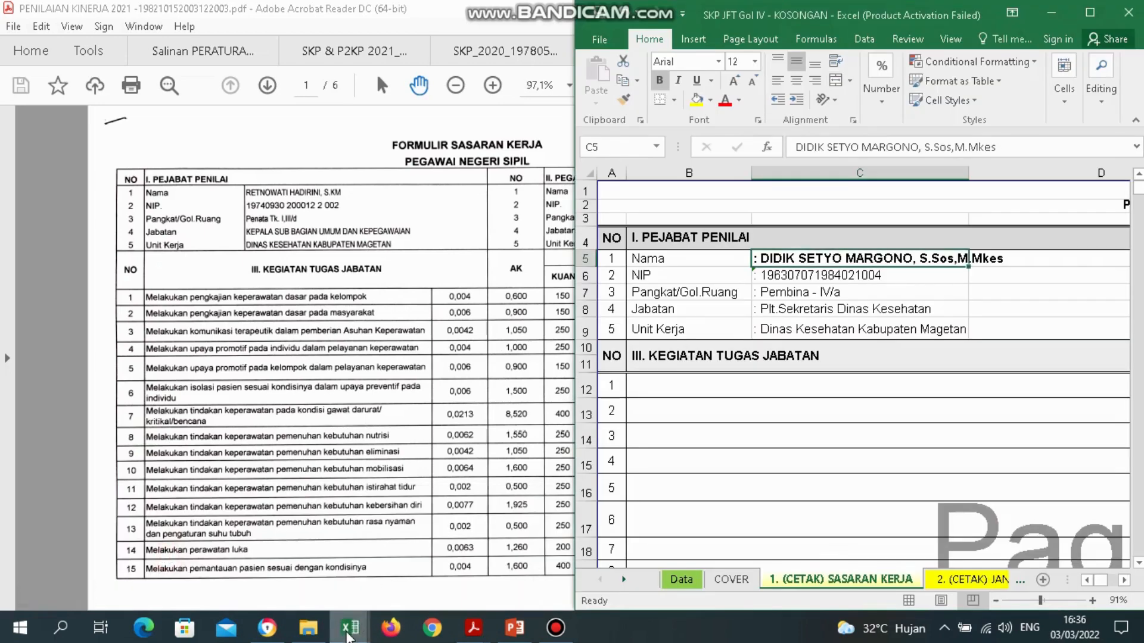
# Bring the SKP workbook forward and check the empty activity cells B12:D19 on the SASARAN KERJA sheet.
pyautogui.moveTo(359, 637)
pyautogui.click(352, 554)
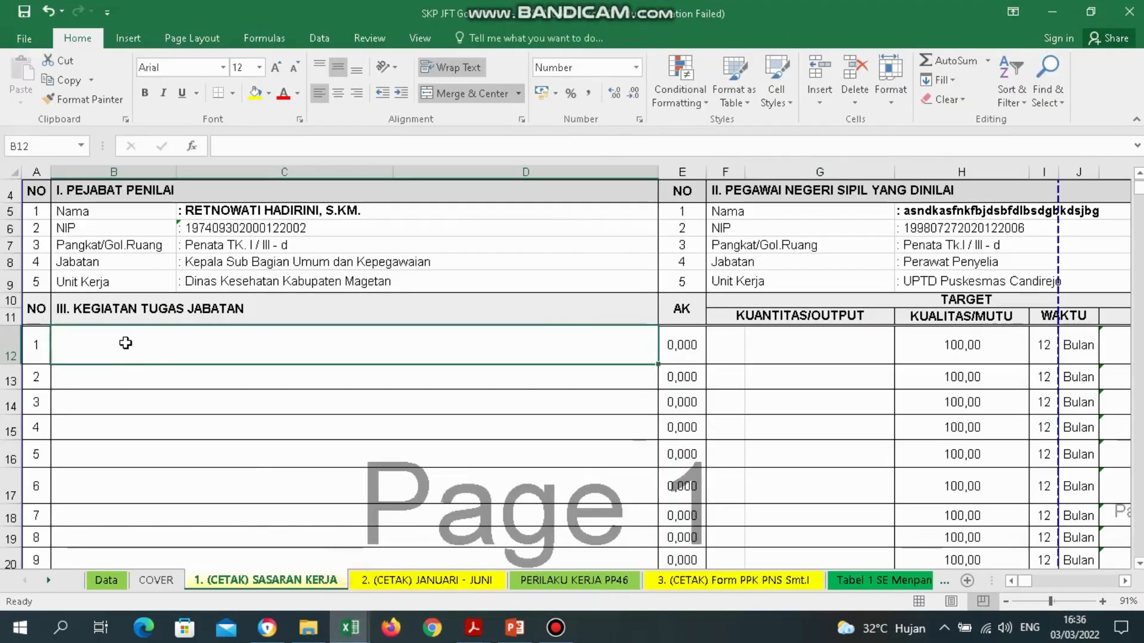
pyautogui.moveTo(127, 373); pyautogui.dragTo(160, 538)
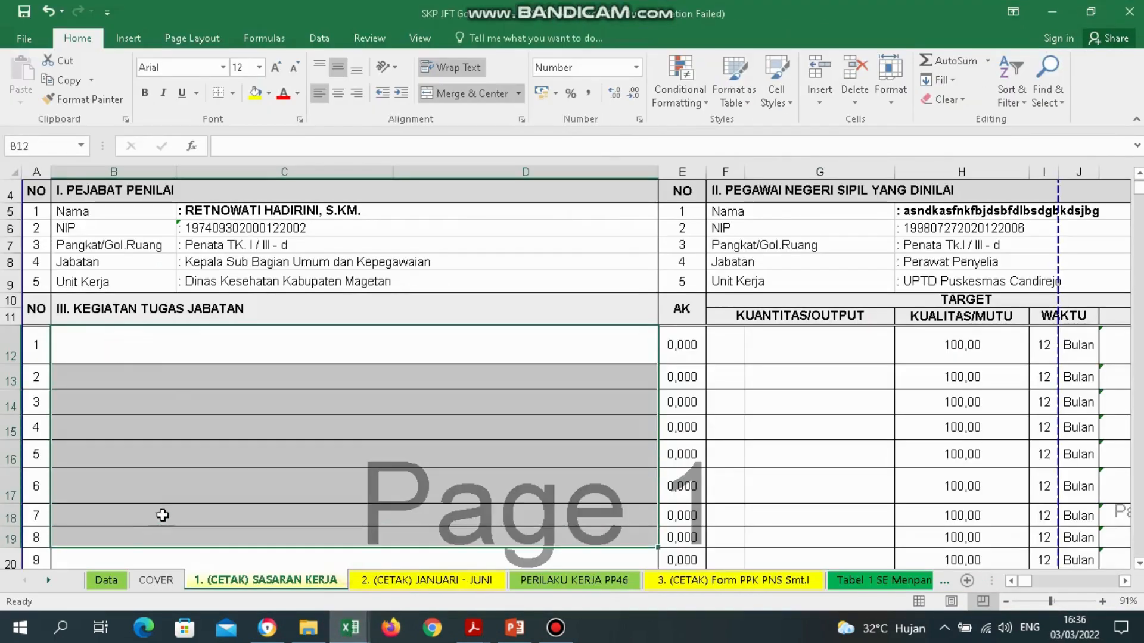
pyautogui.click(137, 346)
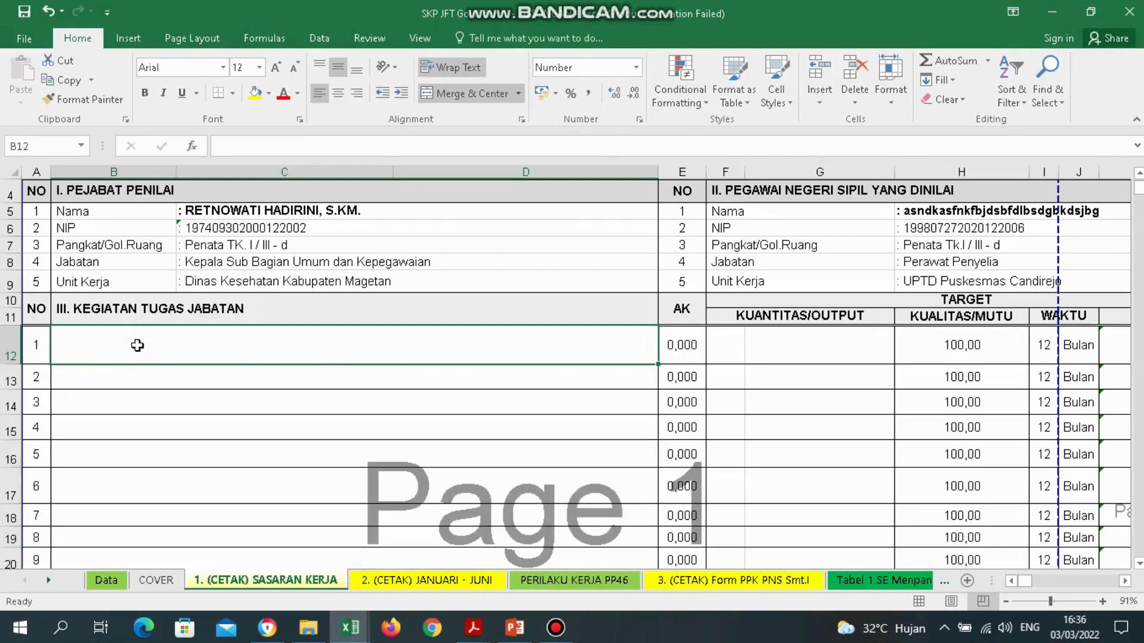
pyautogui.moveTo(137, 345); pyautogui.dragTo(204, 540)
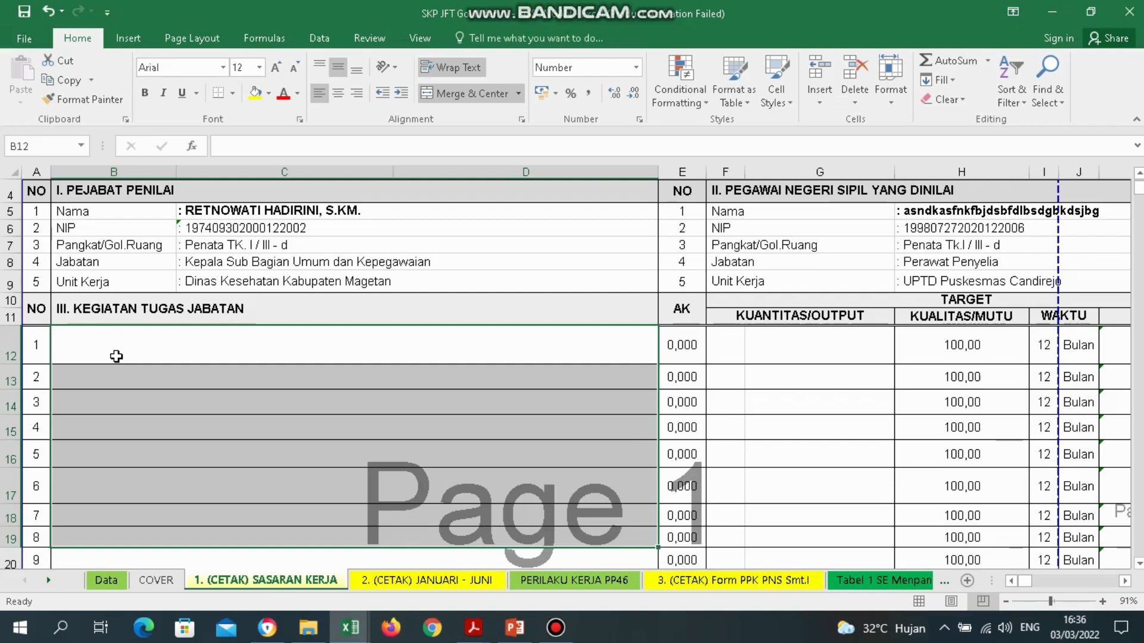
pyautogui.click(116, 356)
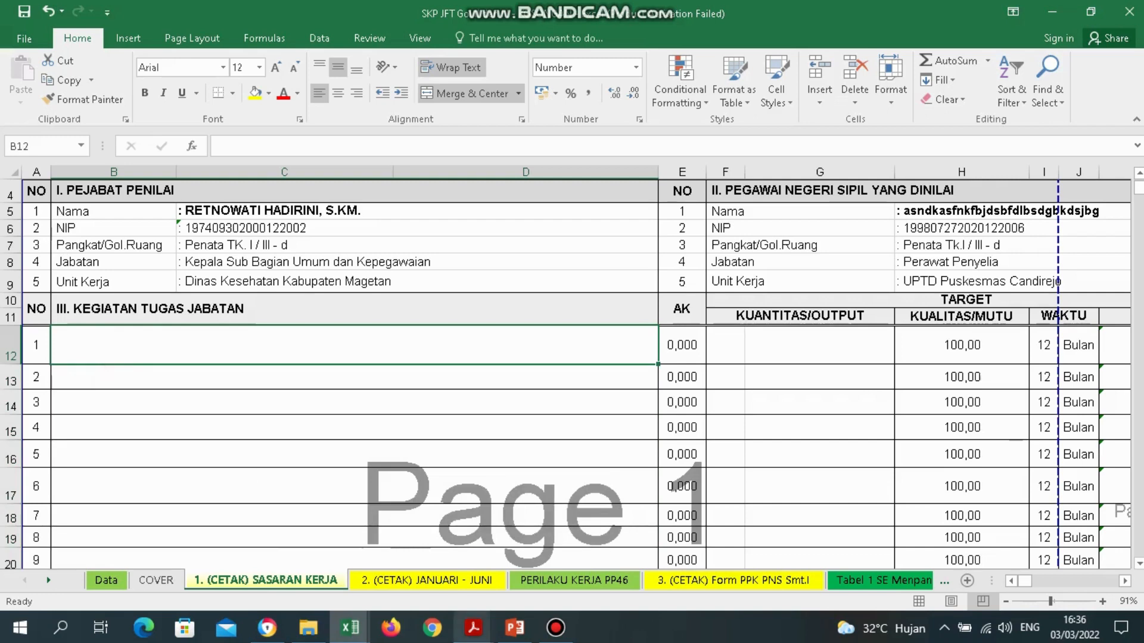
pyautogui.click(473, 632)
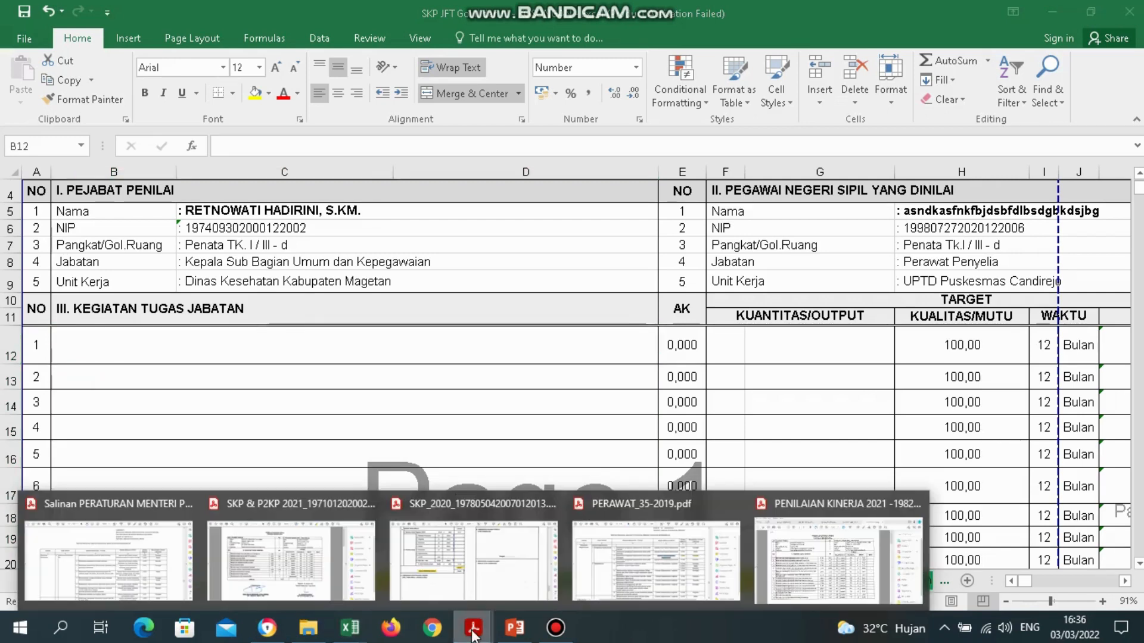
# Bring up the PERAWAT_35-2019 regulation PDF and scroll back to its page 1 cover.
pyautogui.click(109, 554)
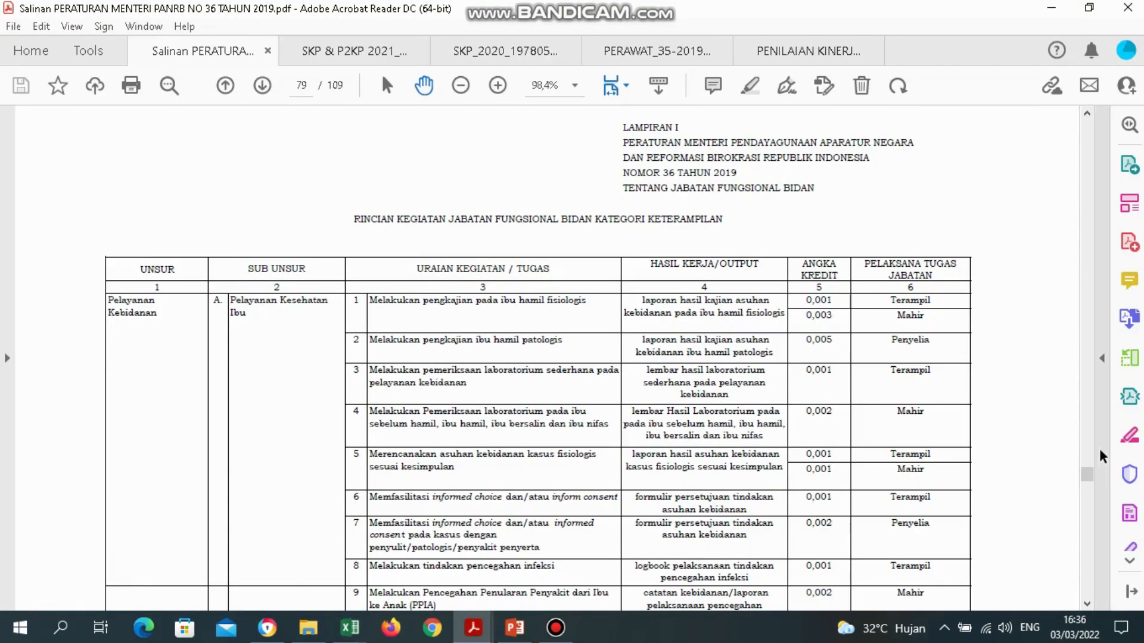
pyautogui.moveTo(1088, 474); pyautogui.dragTo(1089, 131)
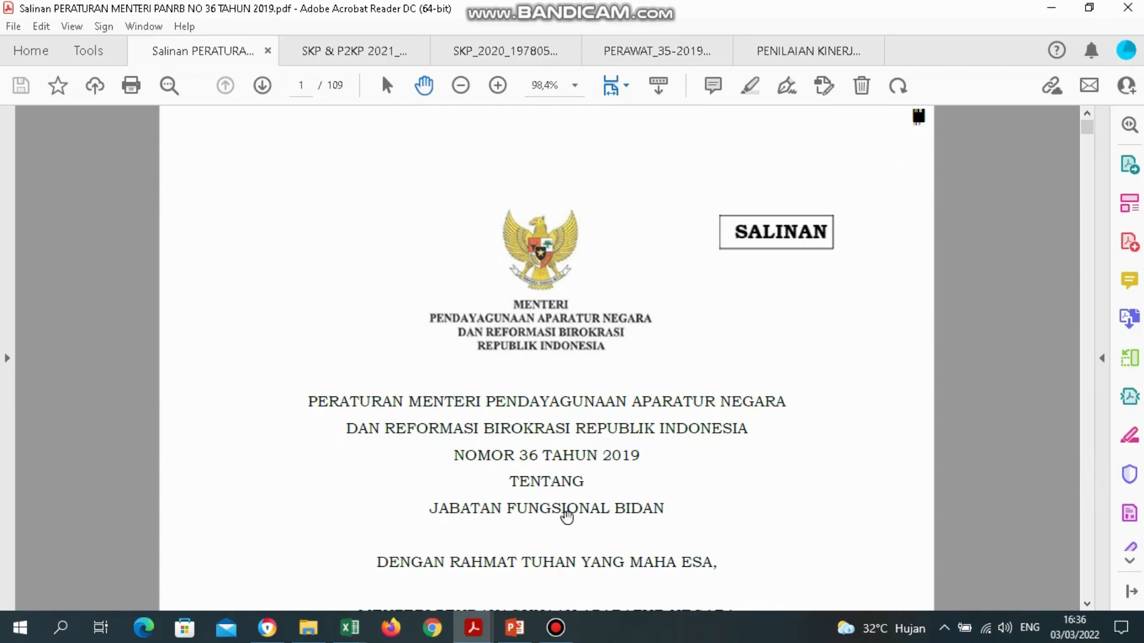
pyautogui.click(488, 635)
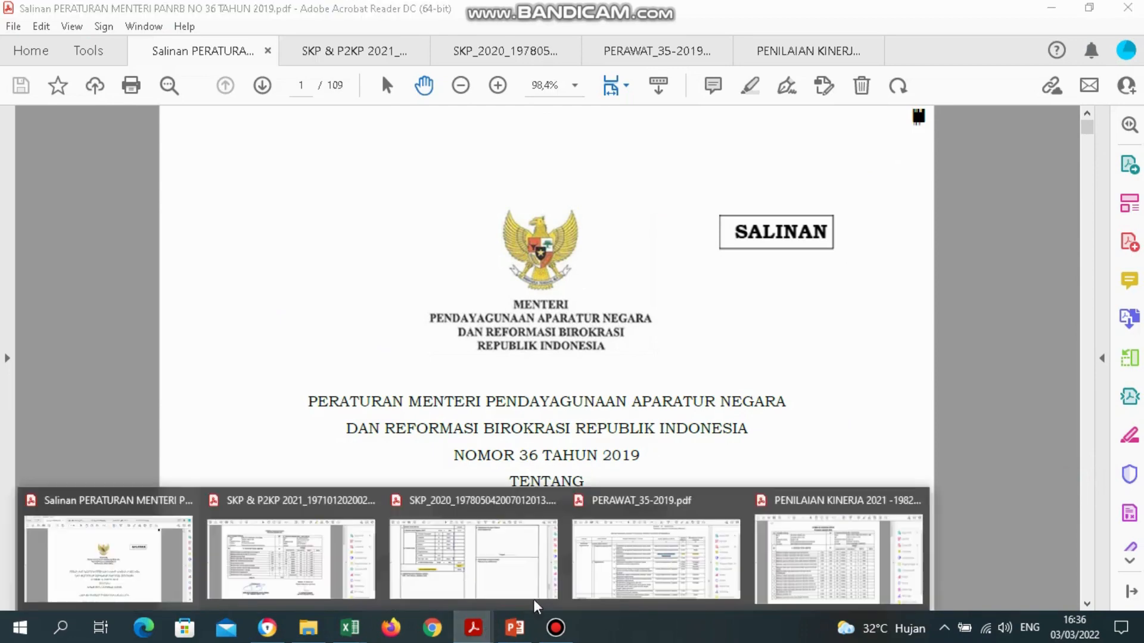
pyautogui.click(587, 566)
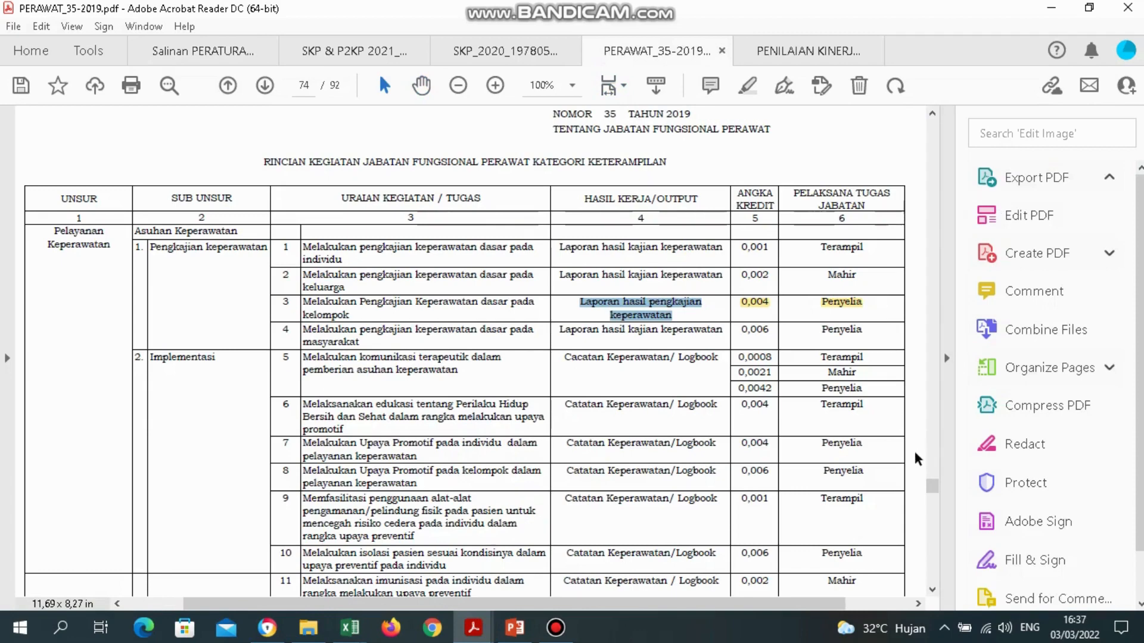
pyautogui.moveTo(934, 488); pyautogui.dragTo(933, 128)
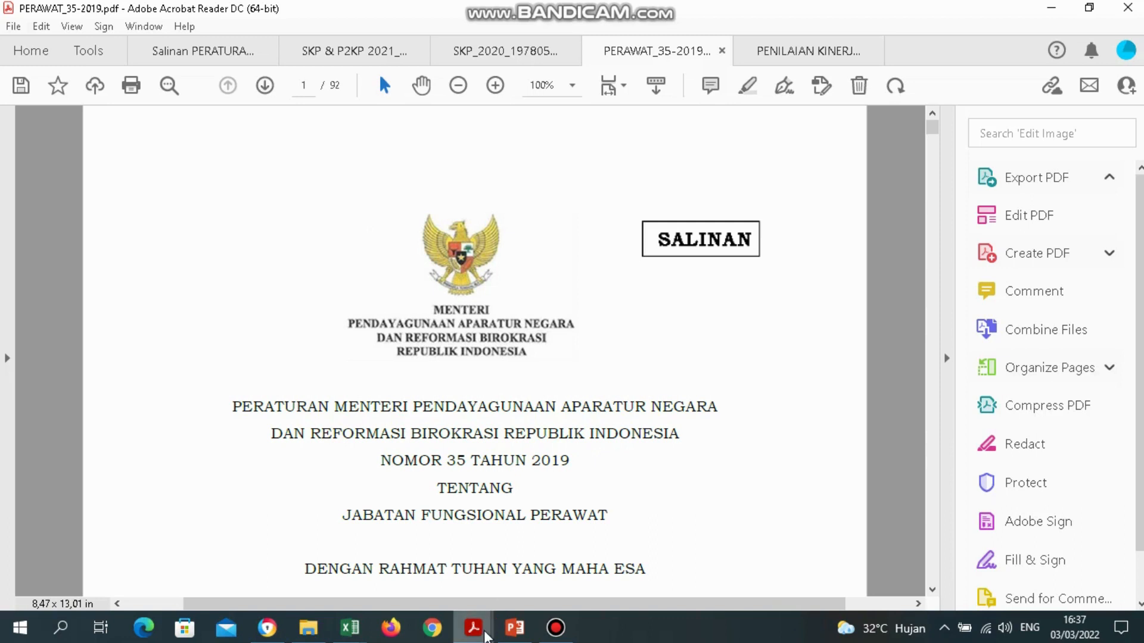
# Bring the PENILAIAN KINERJA 2021 sample PDF forward, showing its Formulir Sasaran Kerja table.
pyautogui.moveTo(484, 637)
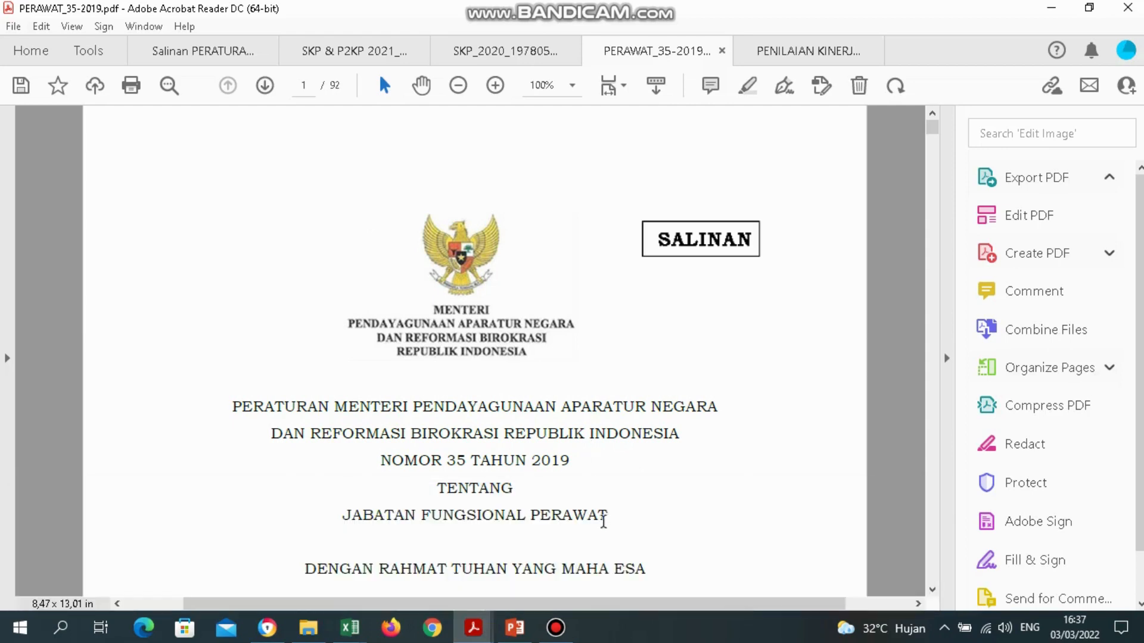
pyautogui.moveTo(364, 634)
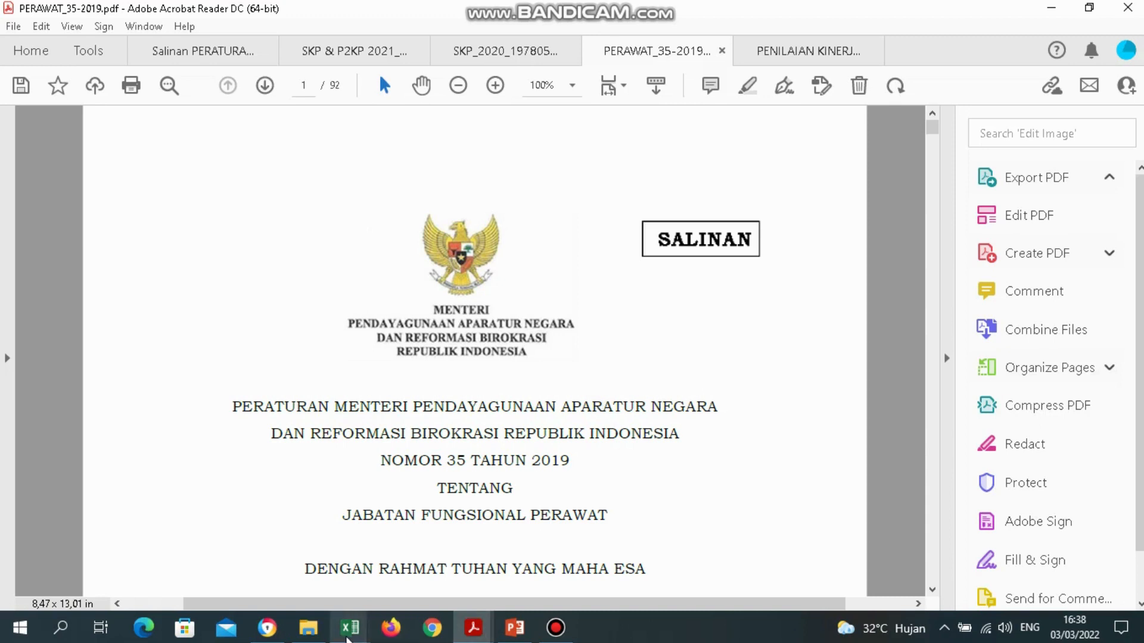
pyautogui.click(347, 632)
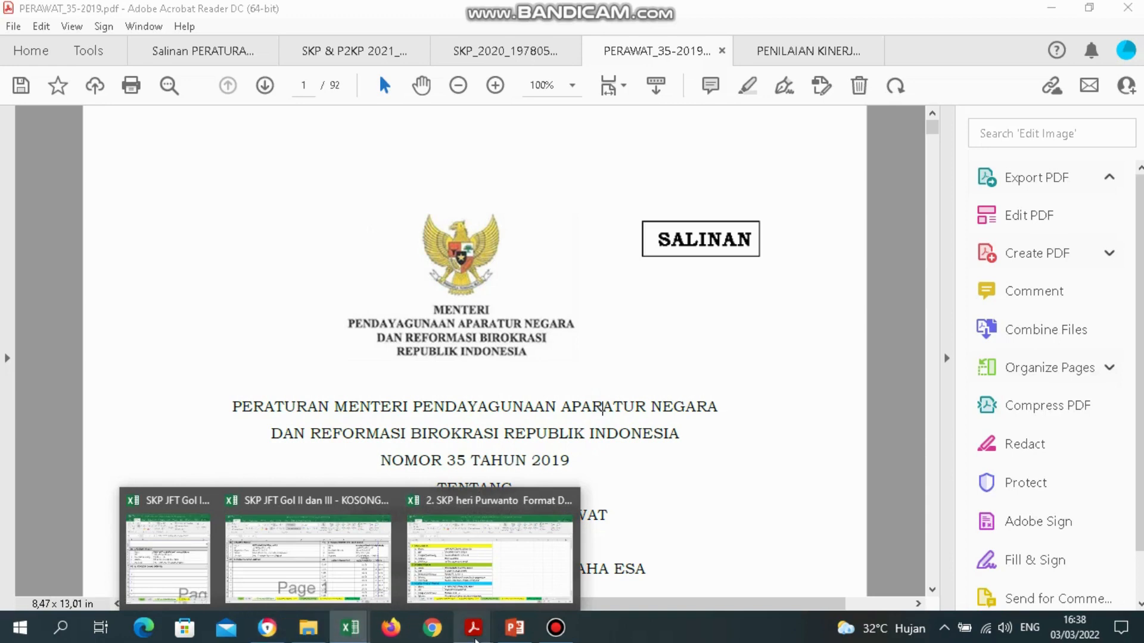
pyautogui.click(795, 575)
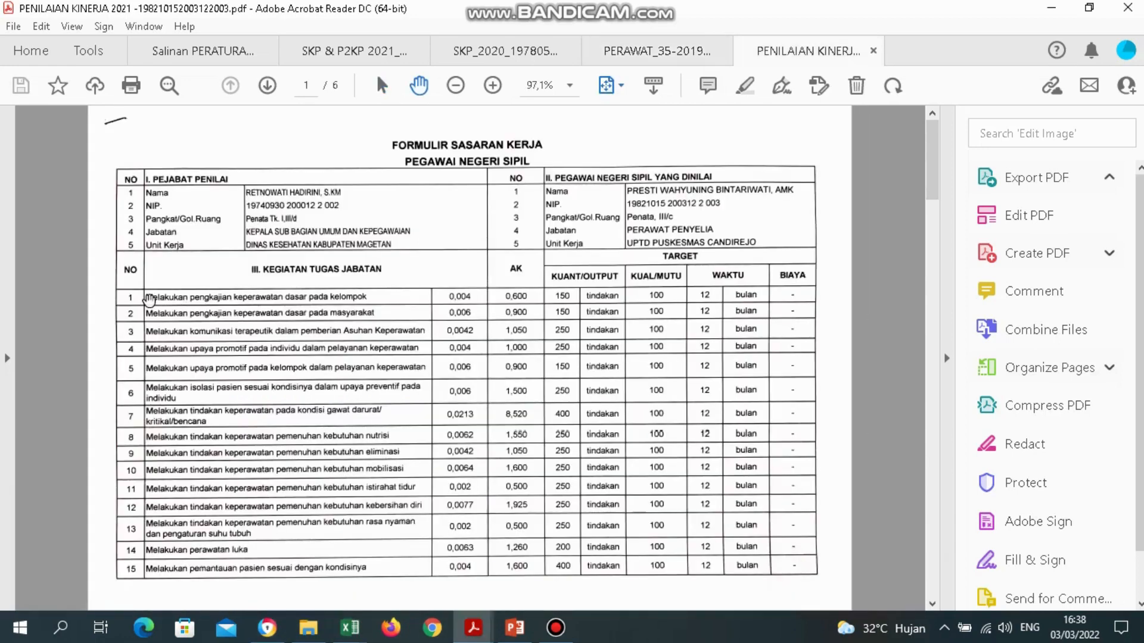
# Zoom the sample form to 125%, then return to PERAWAT_35-2019 and start a text search.
pyautogui.scroll(2, 149, 301)
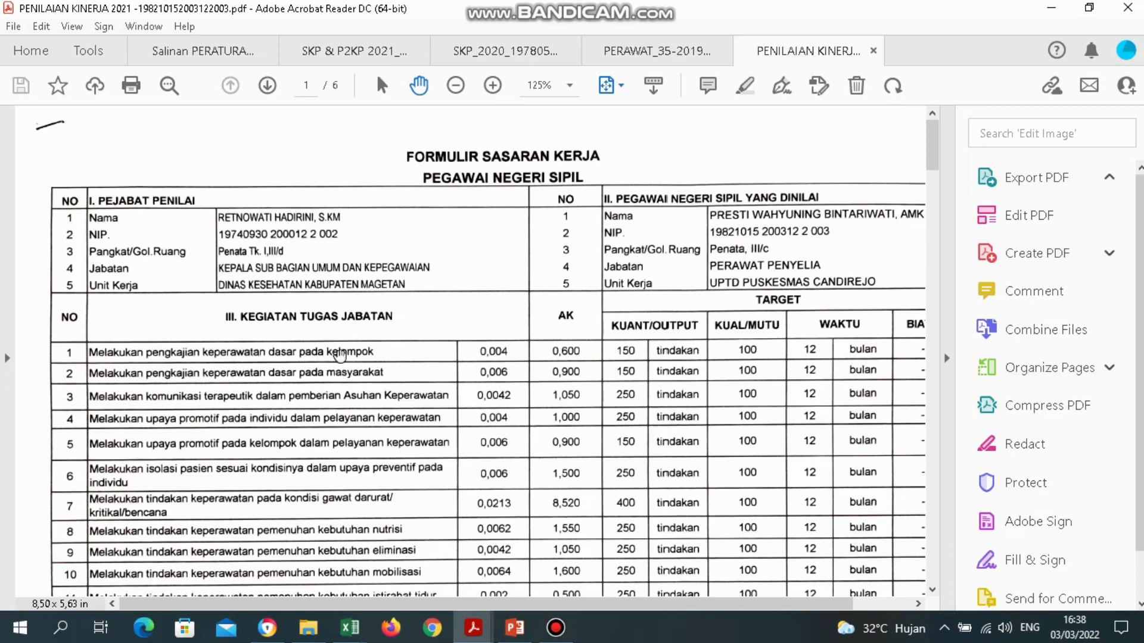
pyautogui.click(481, 635)
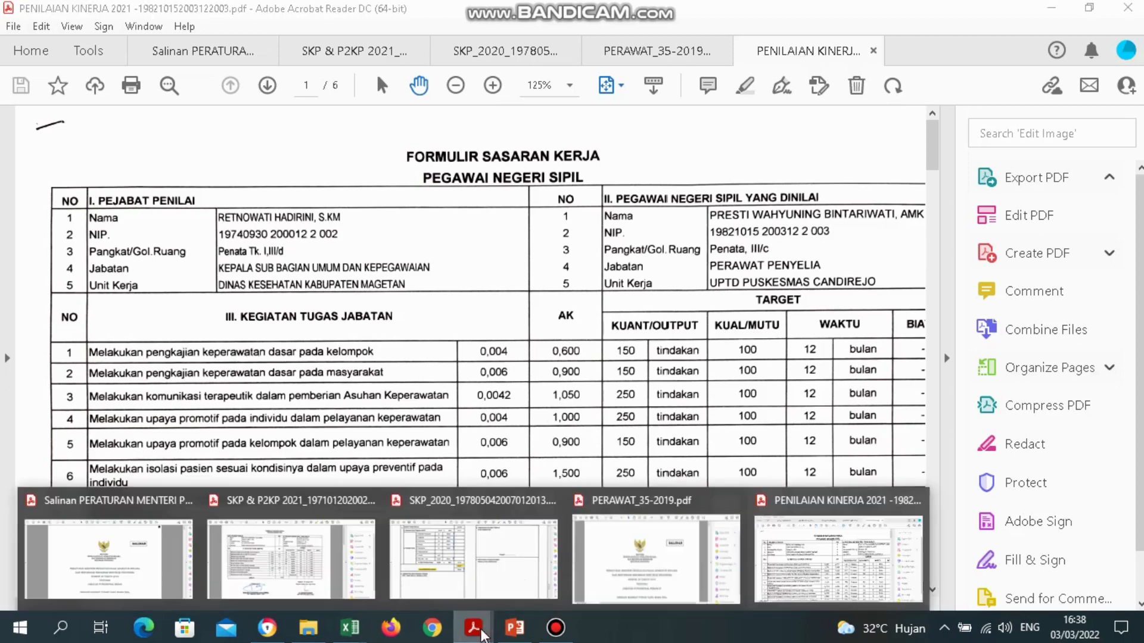
pyautogui.click(663, 577)
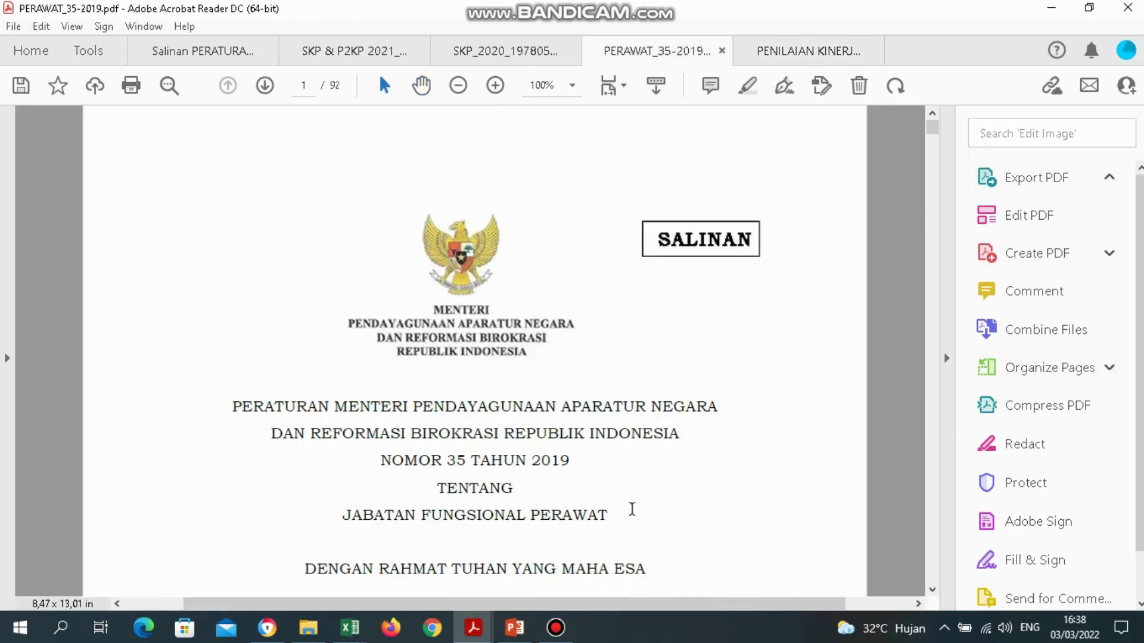
pyautogui.hotkey('ctrl', 'f')
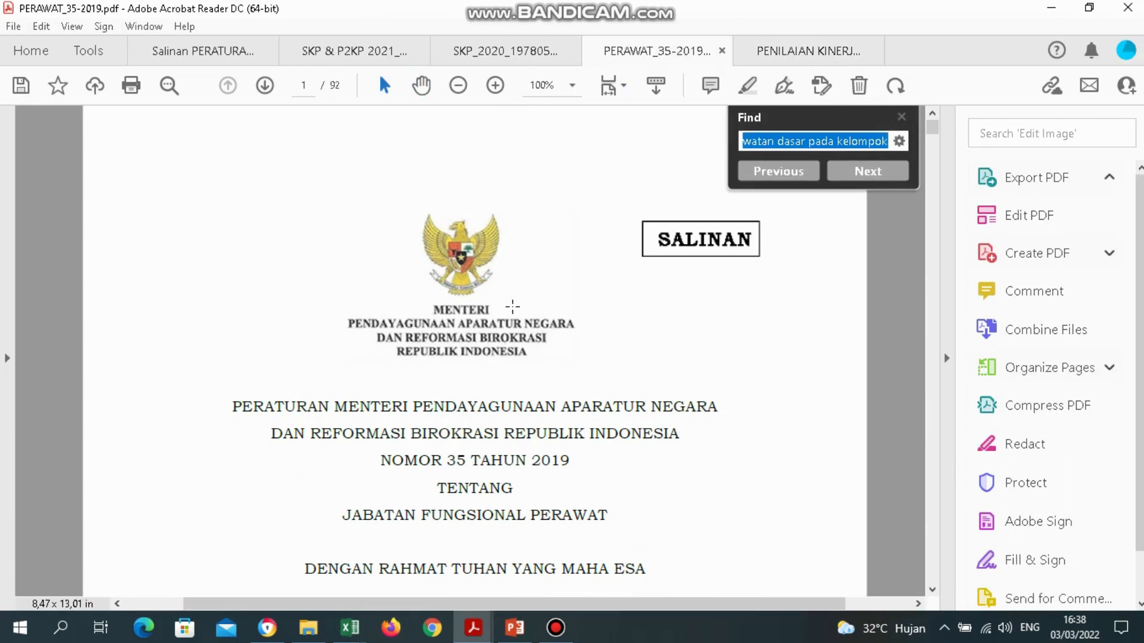
# Search to page 74 and select the 0,004 credit for 'Melakukan Pengkajian Keperawatan dasar pada kelompok'.
pyautogui.click(846, 176)
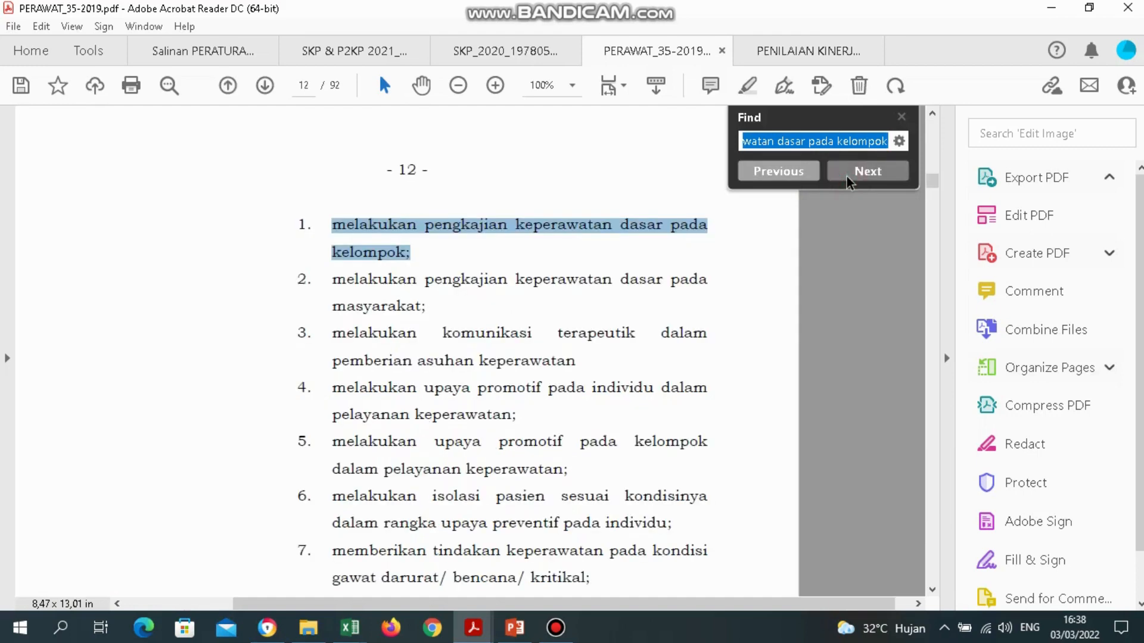
pyautogui.click(846, 176)
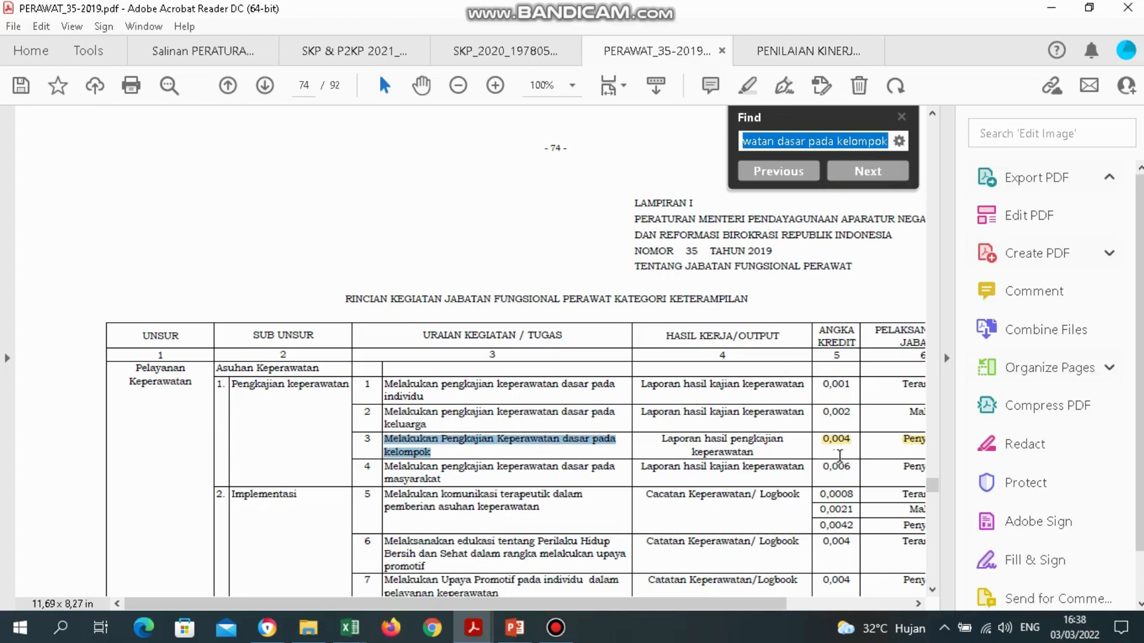
pyautogui.moveTo(439, 451); pyautogui.dragTo(416, 448)
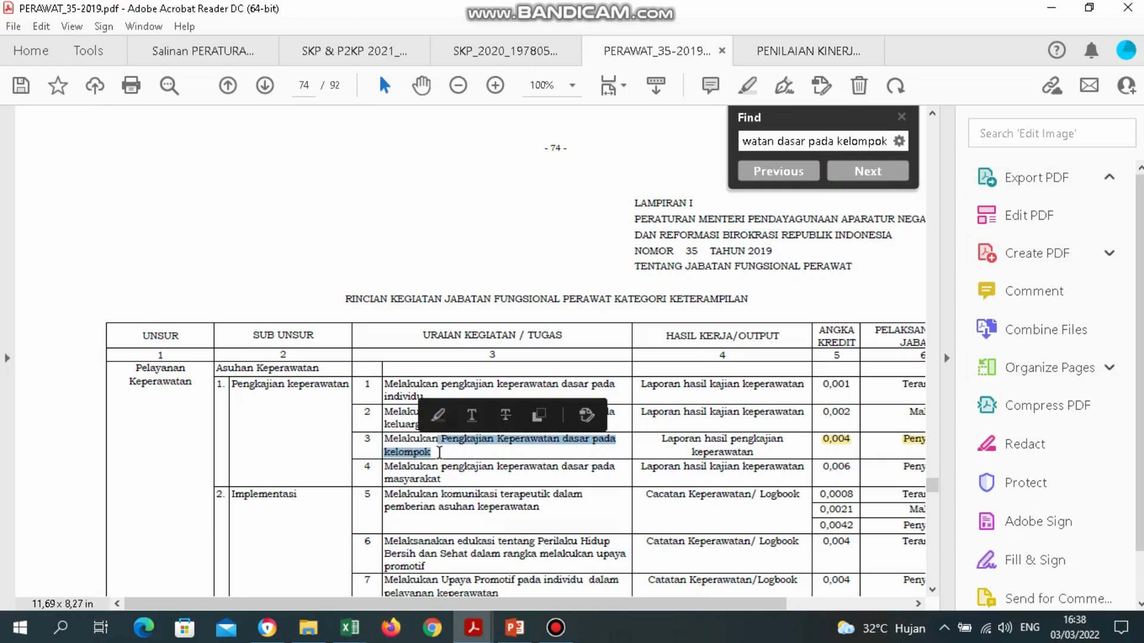
pyautogui.click(440, 453)
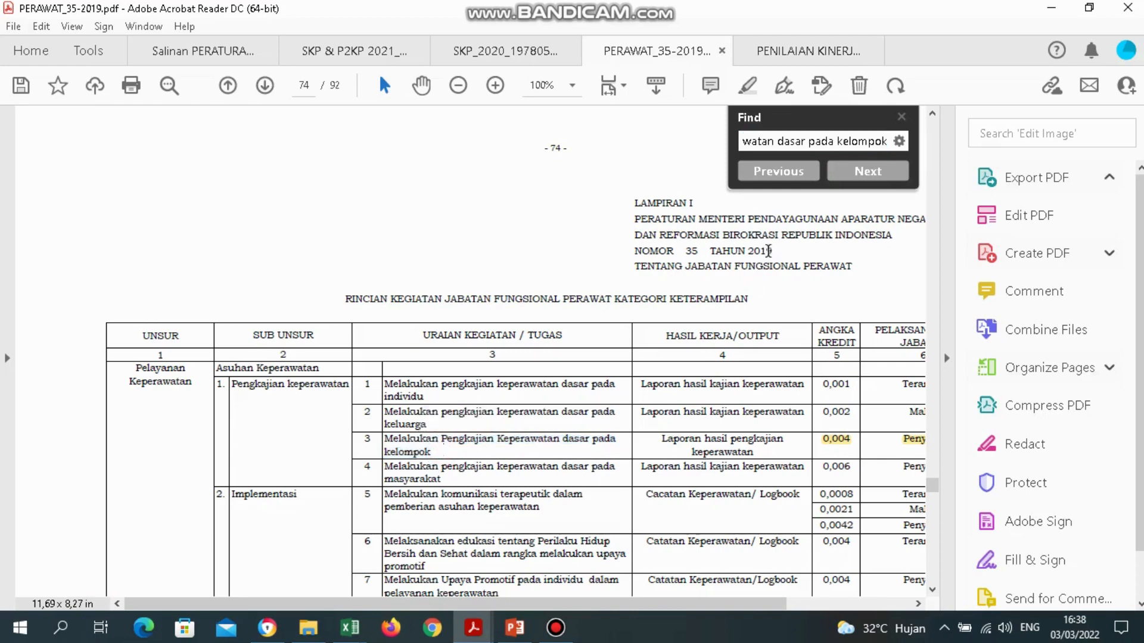
pyautogui.moveTo(443, 451); pyautogui.dragTo(393, 444)
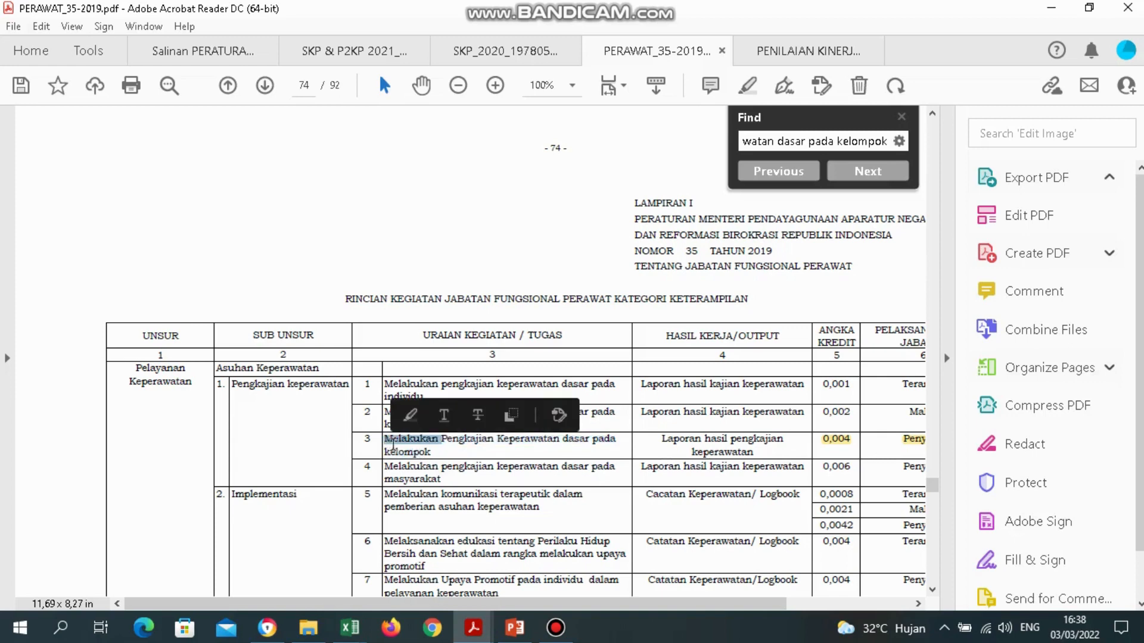
pyautogui.click(449, 462)
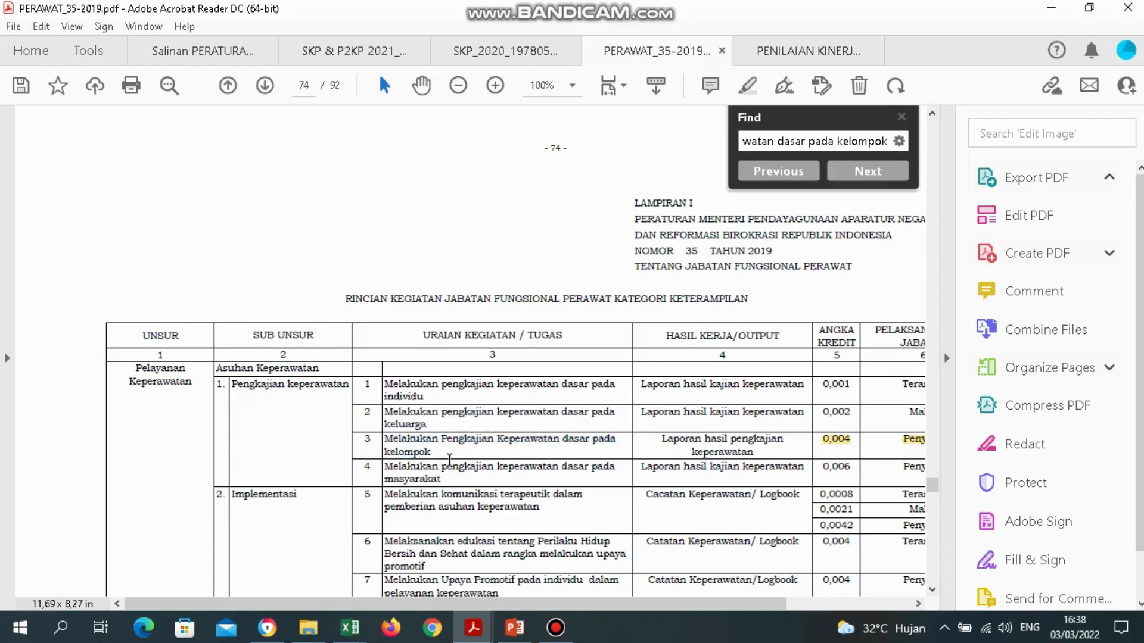
pyautogui.doubleClick(856, 442)
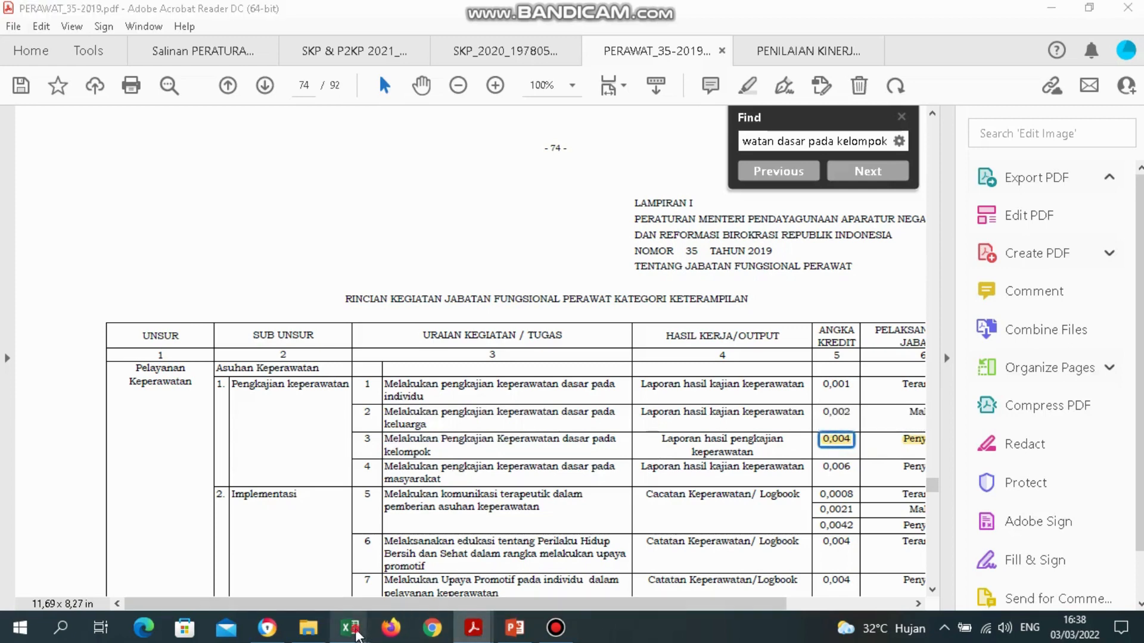
# Glance at the PENILAIAN KINERJA 2021 sample, then return to the SKP workbook's SASARAN KERJA sheet.
pyautogui.moveTo(468, 637)
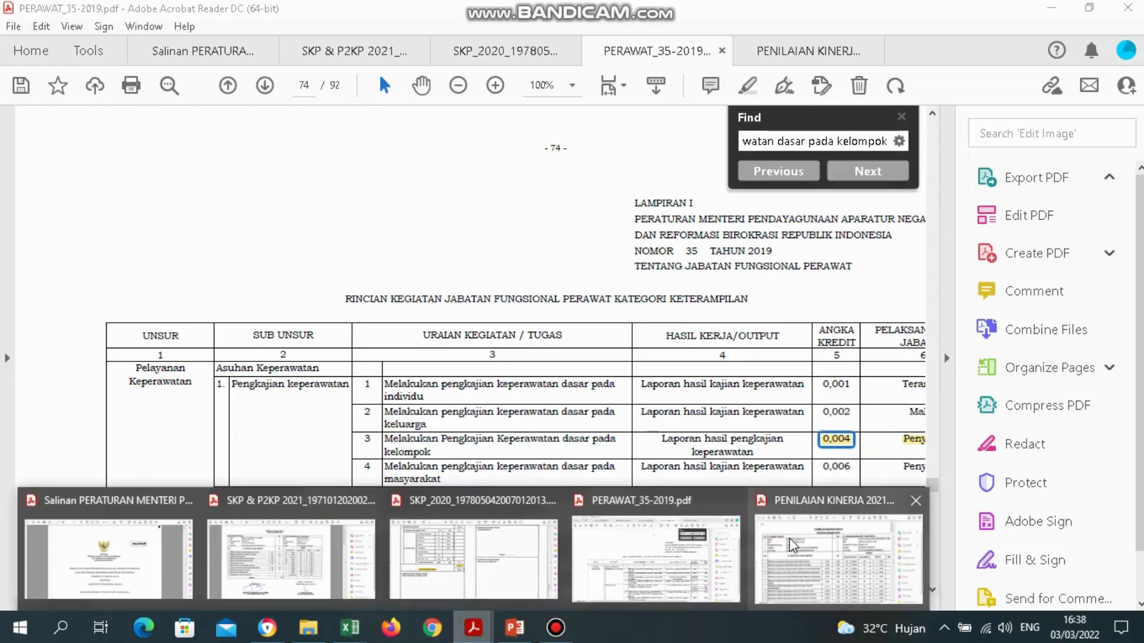
pyautogui.click(797, 546)
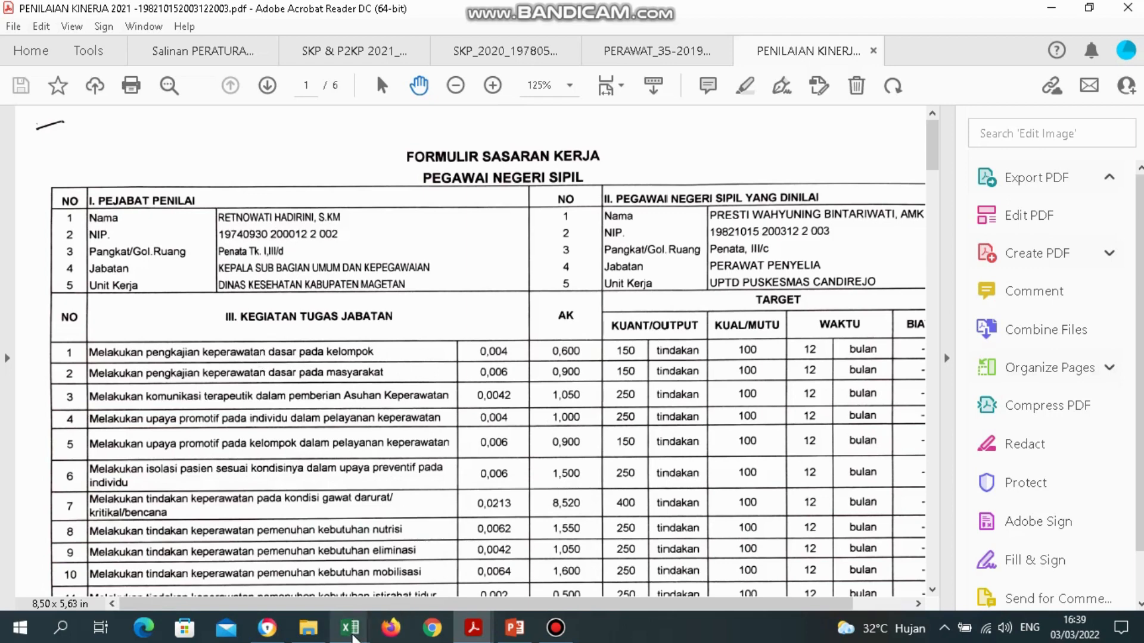
pyautogui.moveTo(351, 631)
pyautogui.click(341, 571)
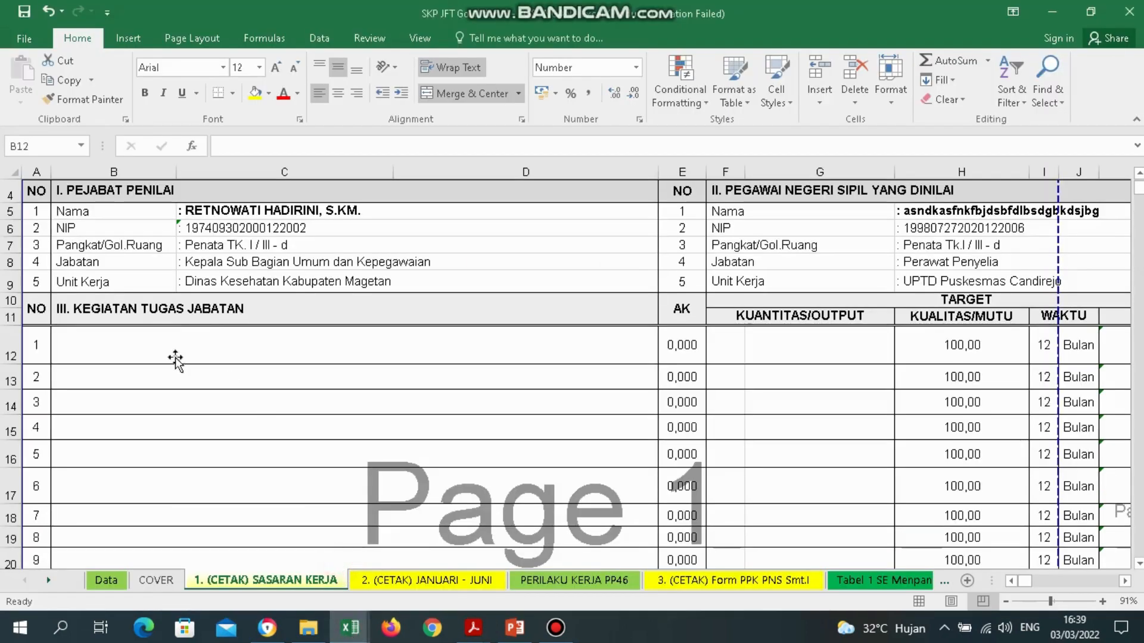
# Select the activity cells down from B12, then move to row 1's AK cell E12.
pyautogui.click(156, 348)
pyautogui.moveTo(154, 350); pyautogui.dragTo(229, 558)
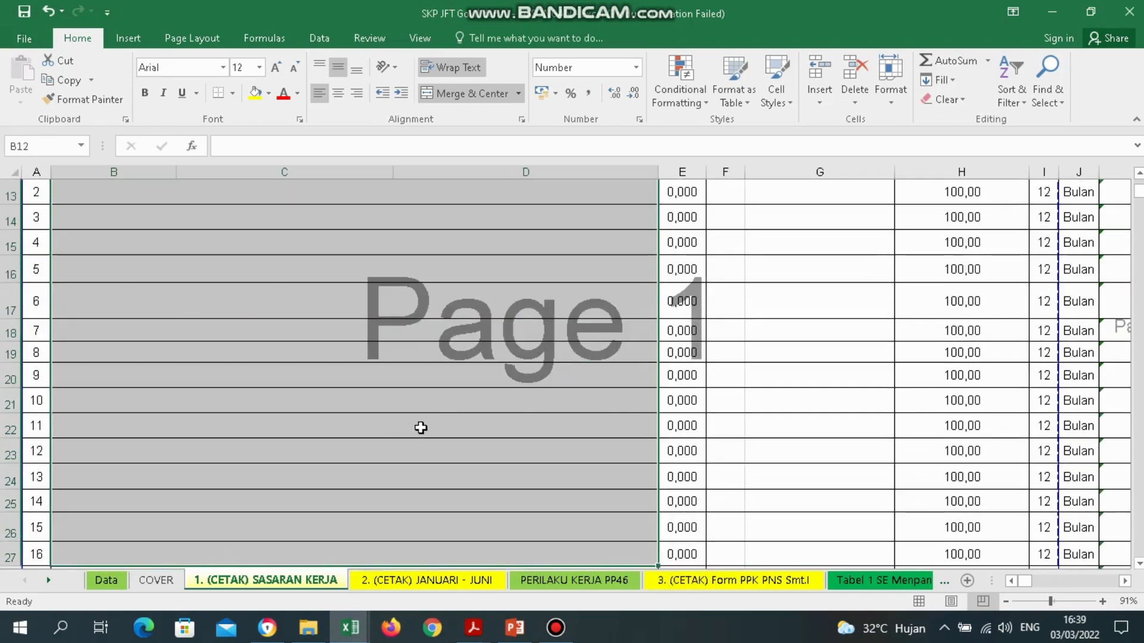
pyautogui.press('Up')
pyautogui.press('Up')
pyautogui.press('Down')
pyautogui.press('Down')
pyautogui.press('Right')
pyautogui.press('Right')
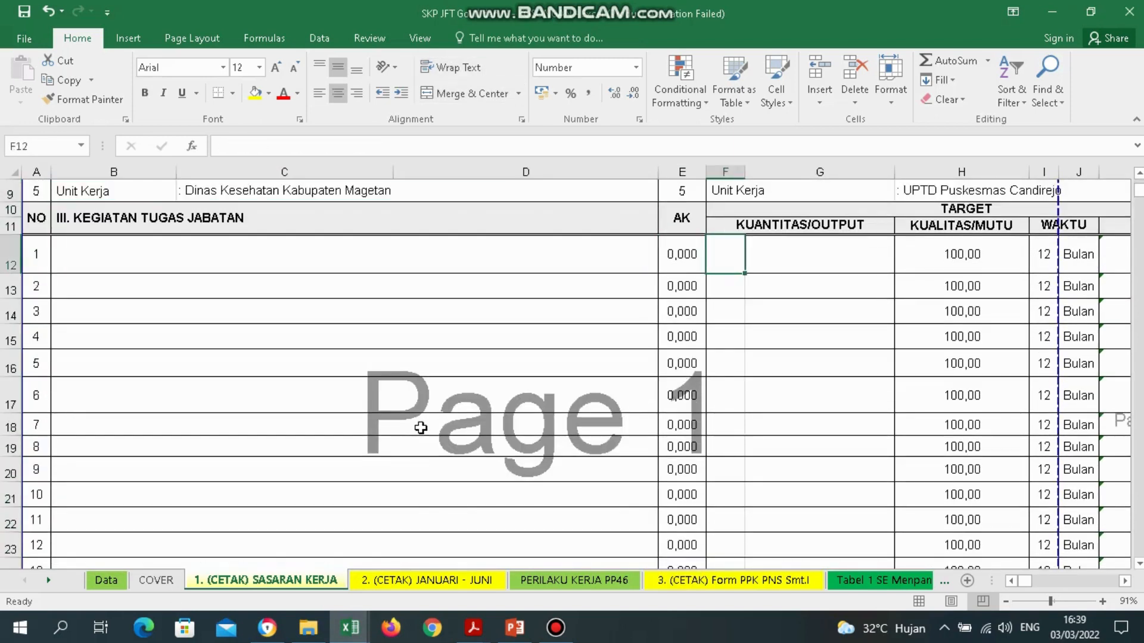
pyautogui.press('Right')
pyautogui.press('Left')
pyautogui.press('Left')
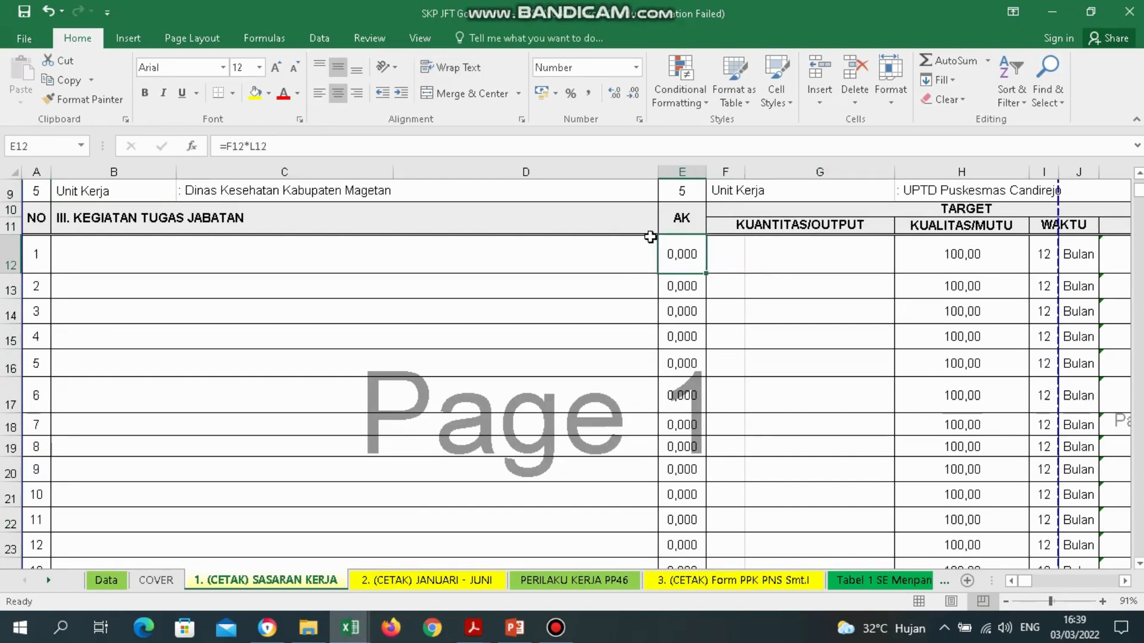
# Inspect row 1's AK header, output quantity F12, unit G12 and AK murni L12, ending on B12.
pyautogui.click(683, 223)
pyautogui.click(691, 266)
pyautogui.click(733, 256)
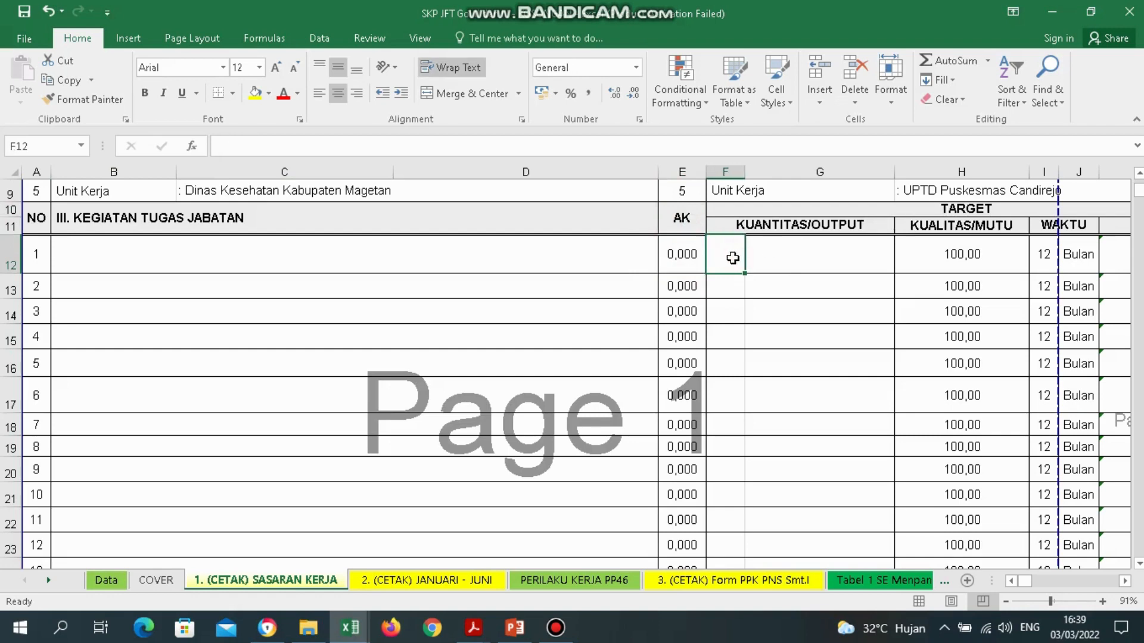
pyautogui.click(833, 264)
pyautogui.press('Right')
pyautogui.press('Right')
pyautogui.press('Right')
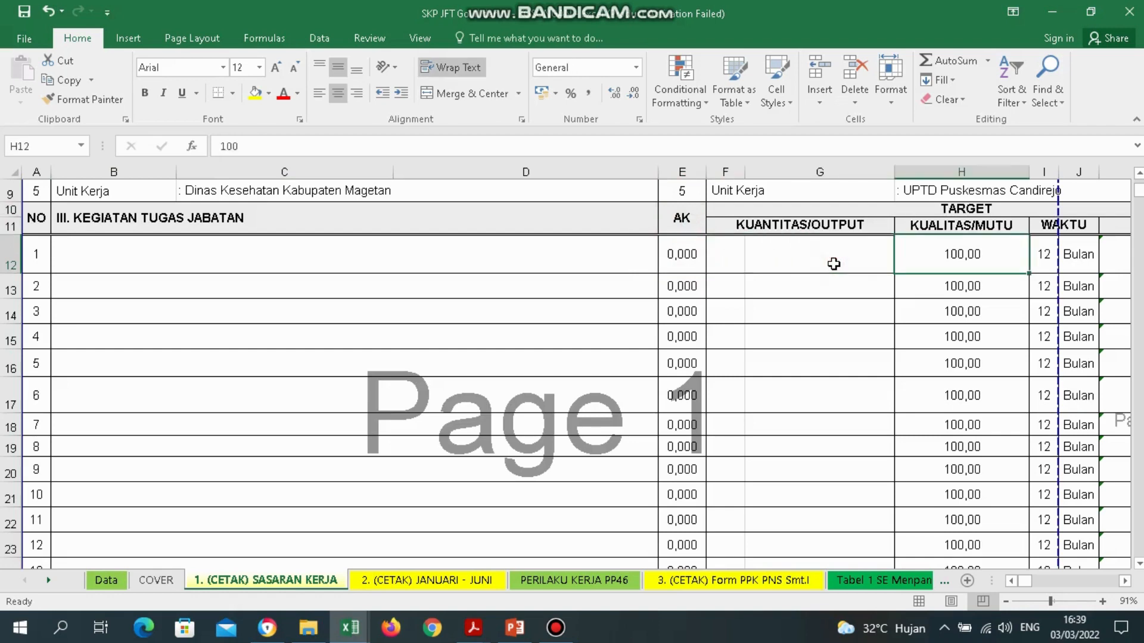
pyautogui.press('Right')
pyautogui.press('Right')
pyautogui.press('Left')
pyautogui.press('Left')
pyautogui.press('Left')
pyautogui.press('Left')
pyautogui.press('Left')
pyautogui.press('Left')
pyautogui.press('Left')
pyautogui.press('Left')
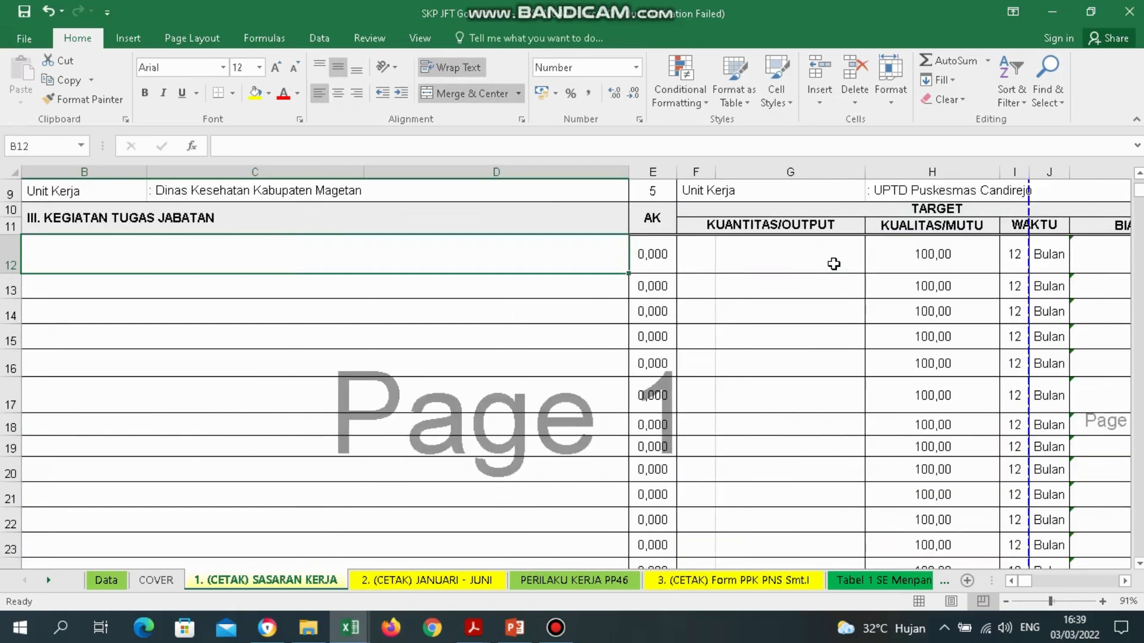
pyautogui.press('Left')
pyautogui.press('Right')
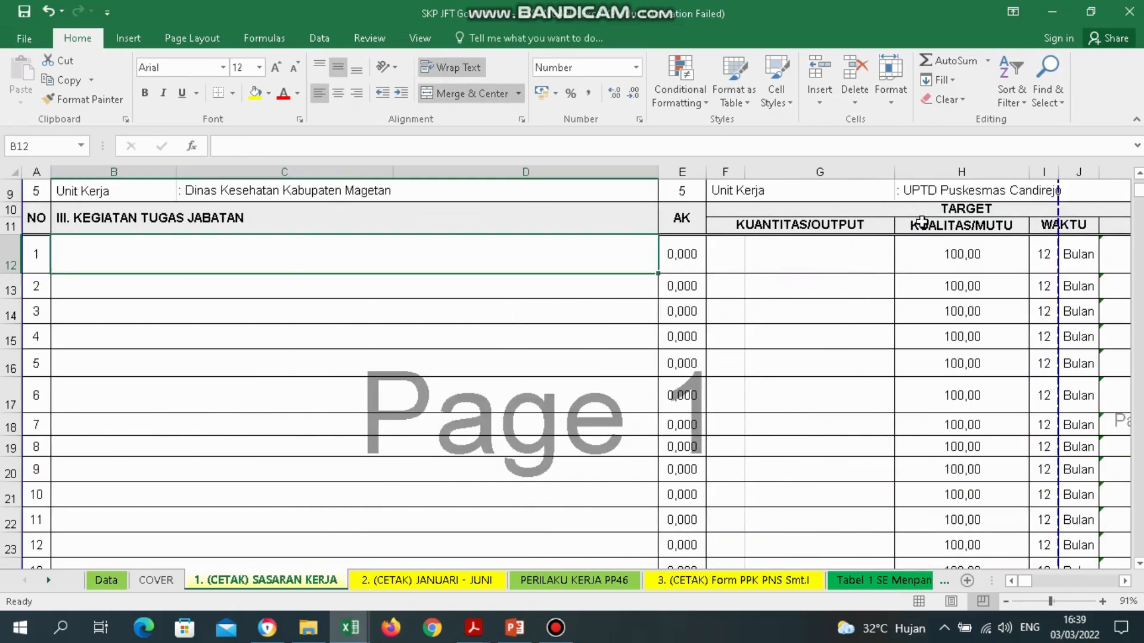
pyautogui.scroll(1, 921, 222)
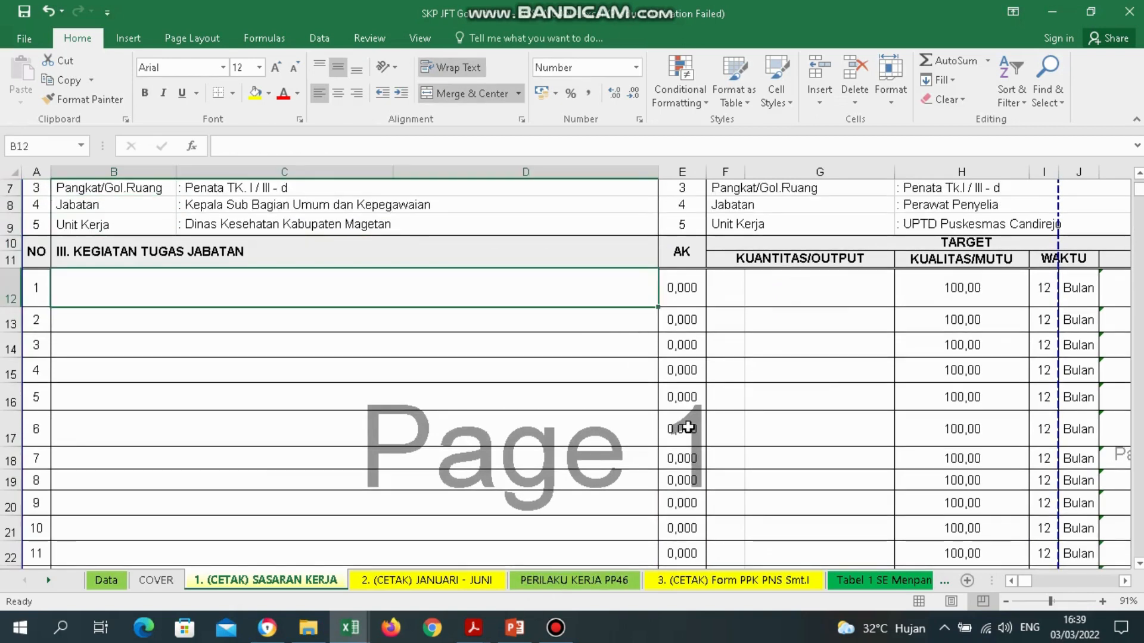
# Bring up the PENILAIAN KINERJA PDF and switch to the text Select tool.
pyautogui.moveTo(474, 627)
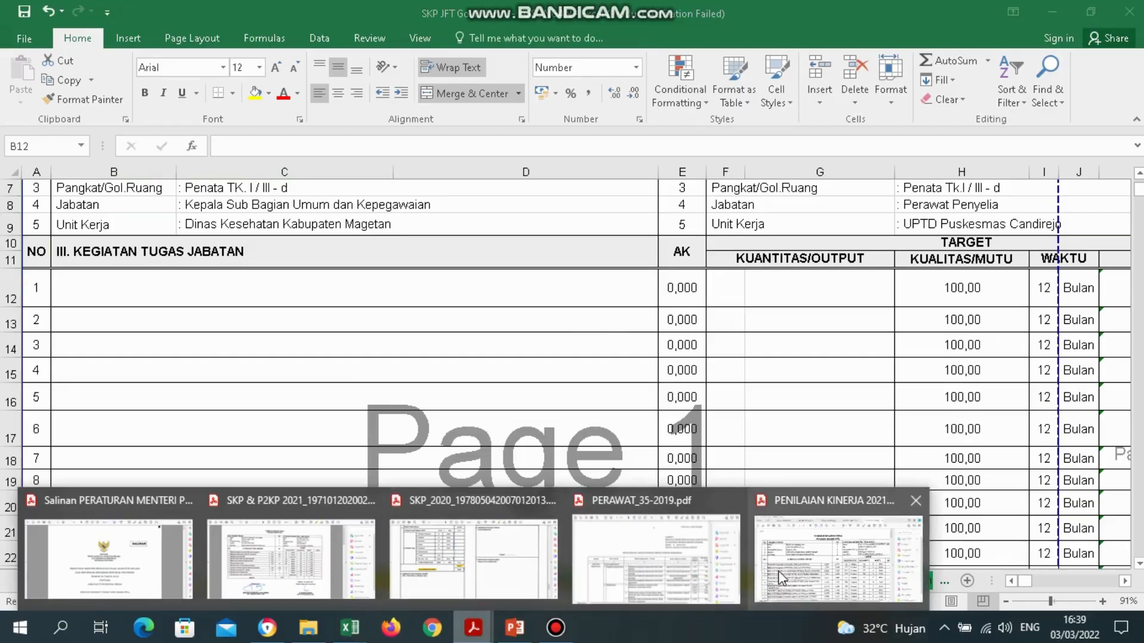
pyautogui.click(781, 571)
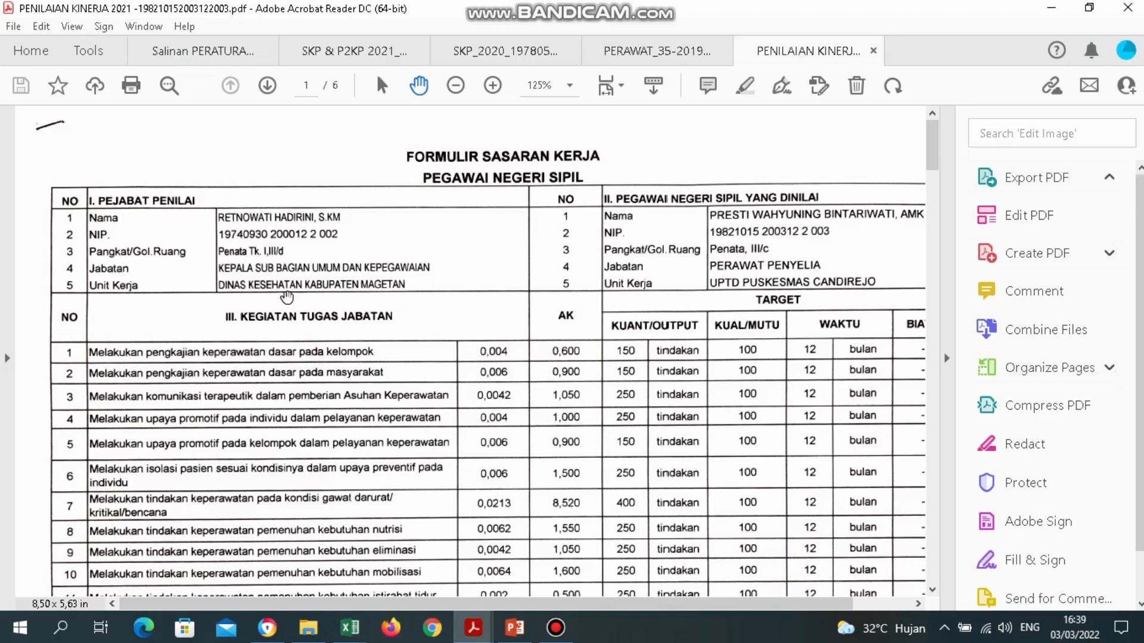
pyautogui.click(42, 27)
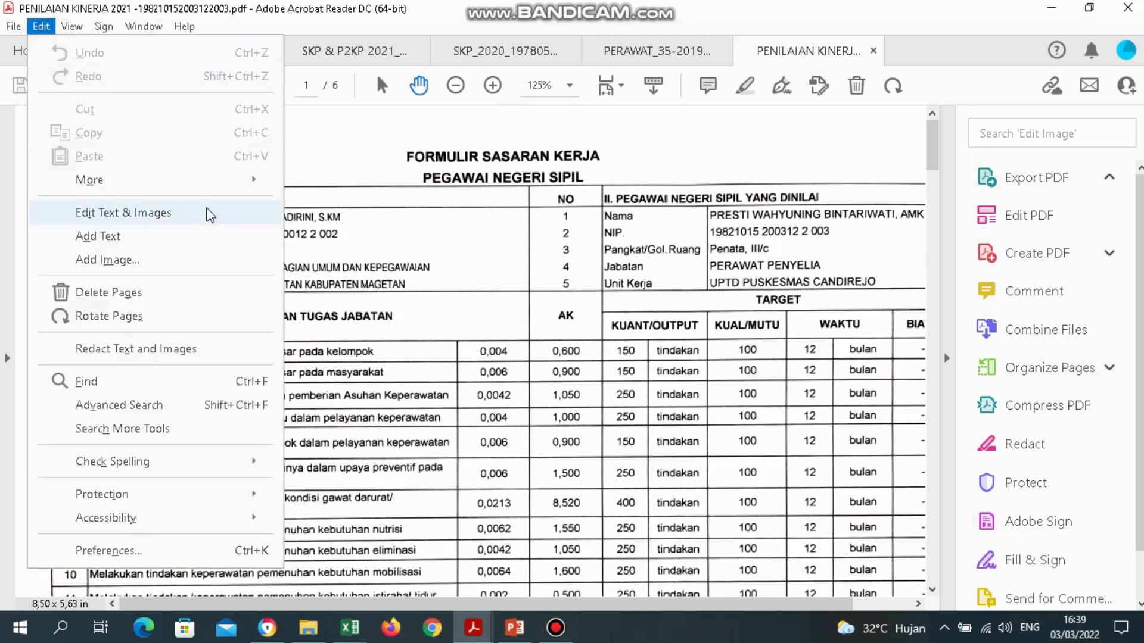
pyautogui.click(413, 350)
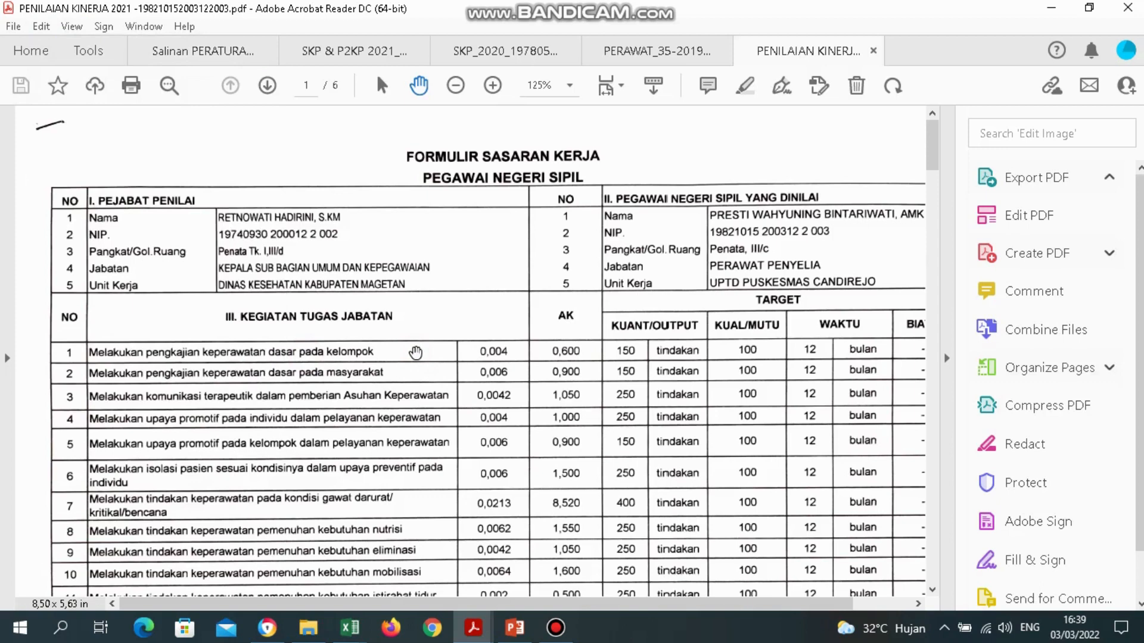
pyautogui.press('Menu')
pyautogui.click(417, 353)
pyautogui.press('Menu')
pyautogui.click(135, 127)
# Select row 1's text 'Melakukan pengkajian keperawatan dasar pada kelompok', then return to the SKP JFT workbook.
pyautogui.moveTo(90, 353); pyautogui.dragTo(373, 341)
pyautogui.press('super+c')
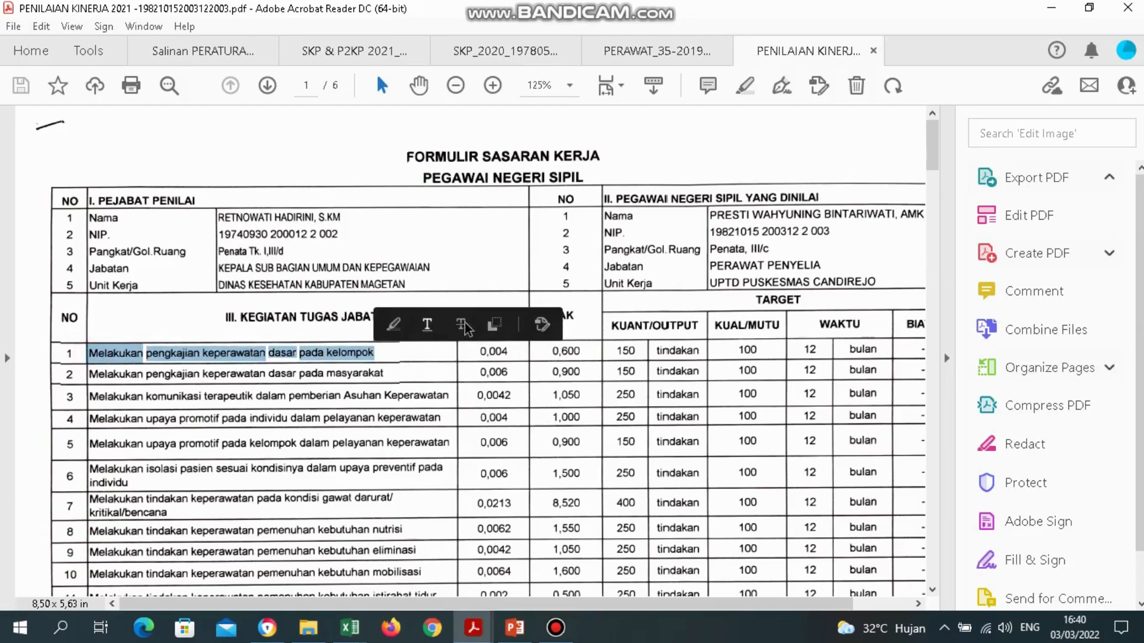
pyautogui.click(350, 627)
pyautogui.click(348, 561)
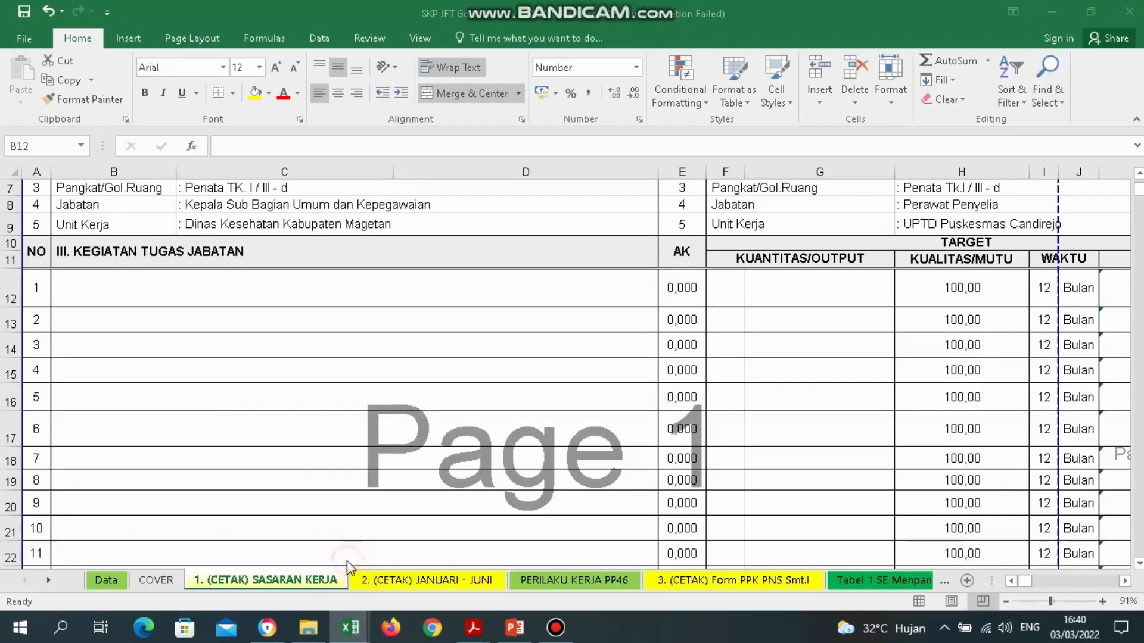
# Paste 'Melakukan pengkajian keperawatan dasar pada kelompok' into activity cell B12 and confirm it.
pyautogui.doubleClick(103, 290)
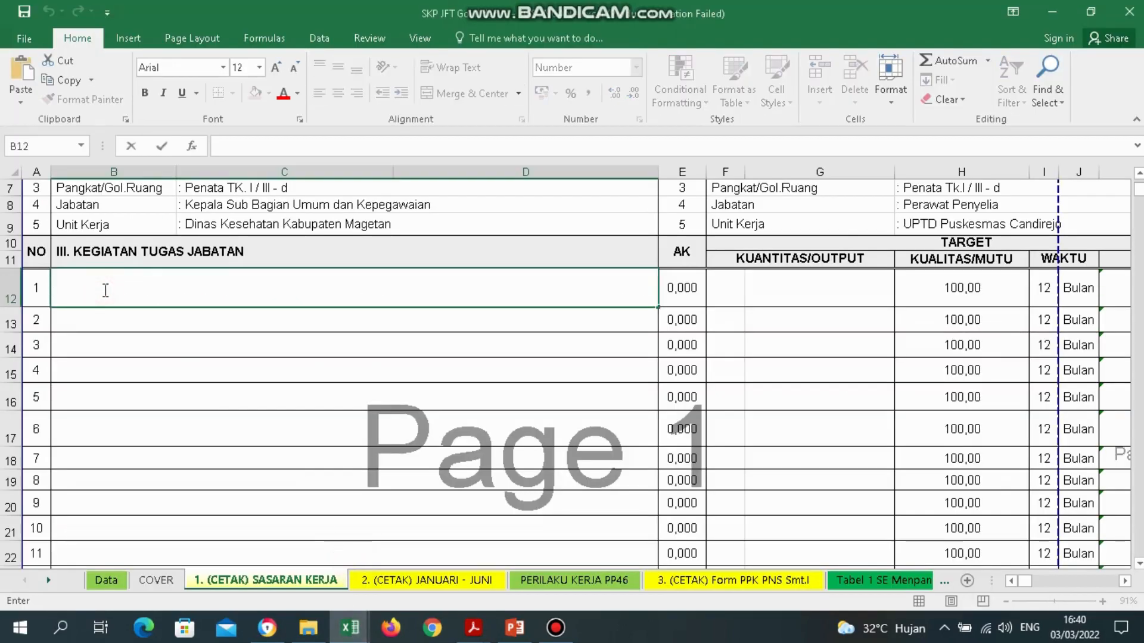
pyautogui.hotkey('shift', 'F10')
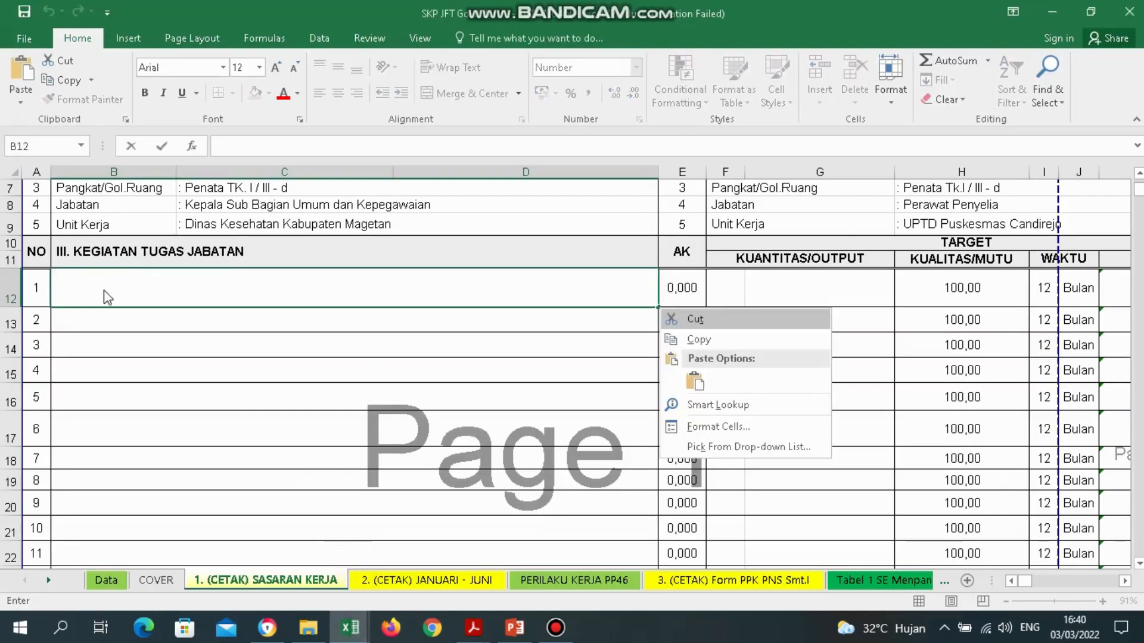
pyautogui.click(698, 380)
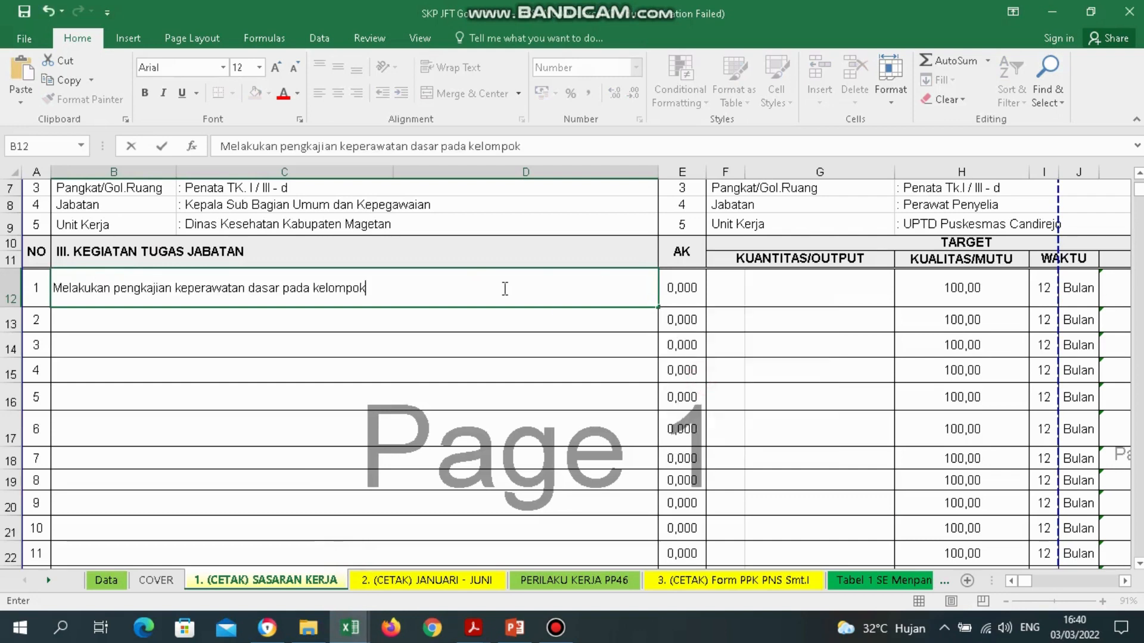
pyautogui.press('Return')
pyautogui.press('Up')
pyautogui.press('Right')
pyautogui.press('Right')
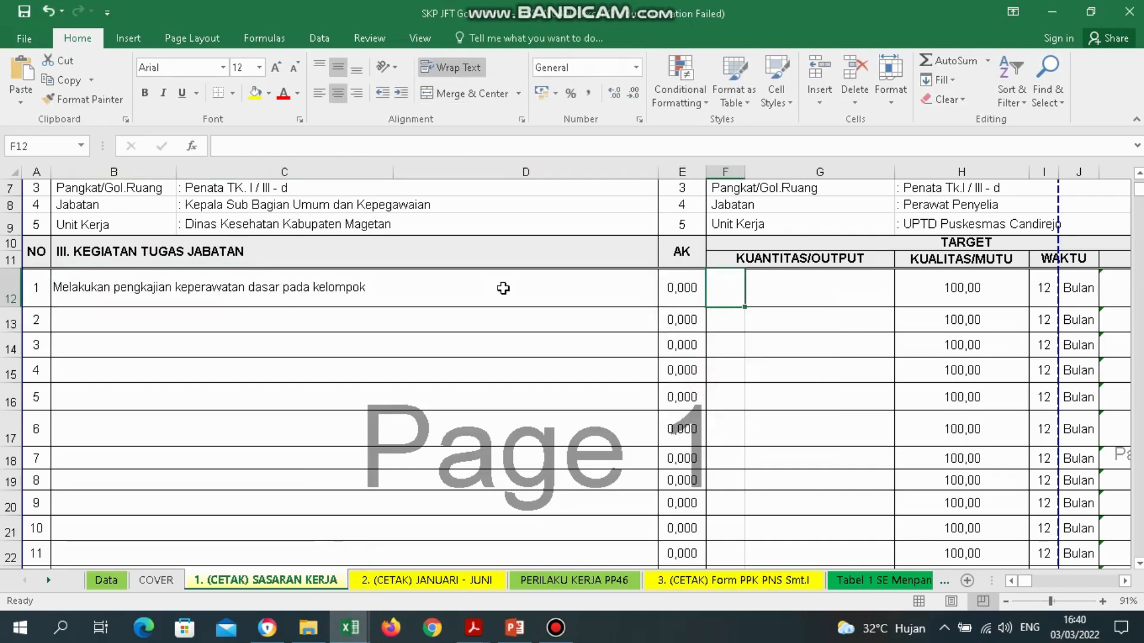
pyautogui.press('Left')
pyautogui.press('Left')
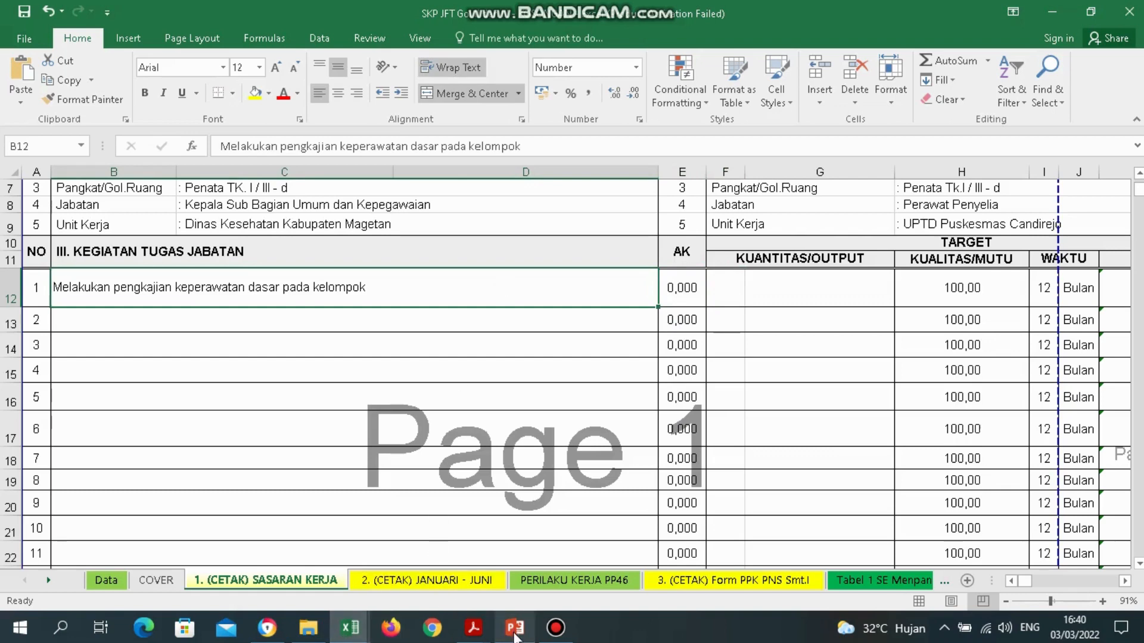
# Check row 1's 0,004 credit and 150 output target in the PDF, then return to the SKP JFT workbook.
pyautogui.moveTo(360, 638)
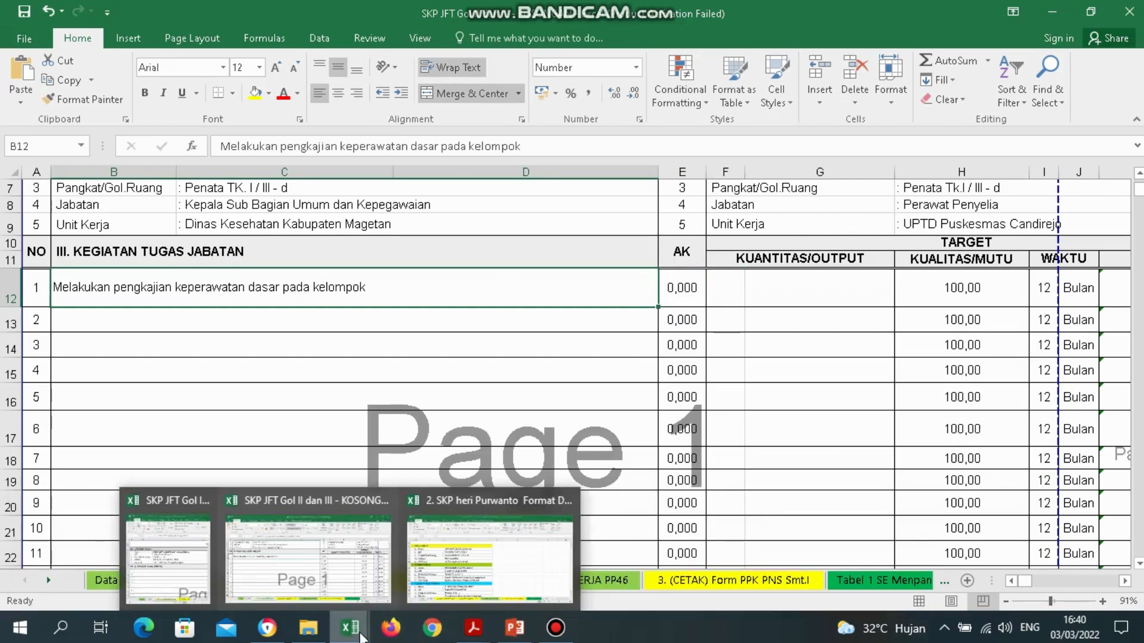
pyautogui.moveTo(532, 636)
pyautogui.moveTo(474, 629)
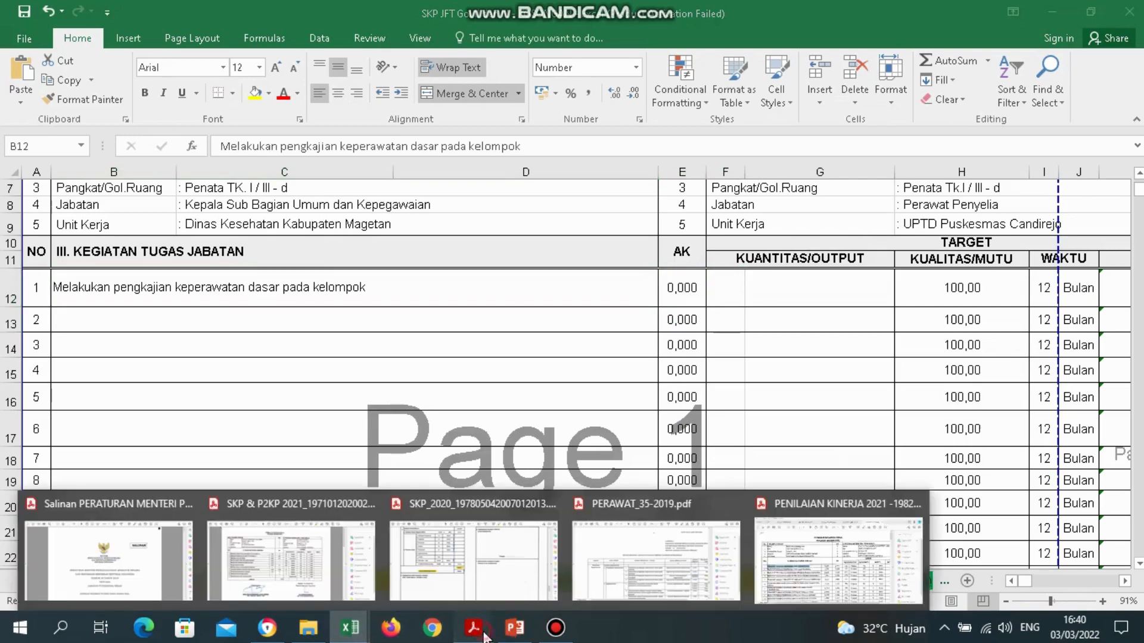
pyautogui.click(815, 560)
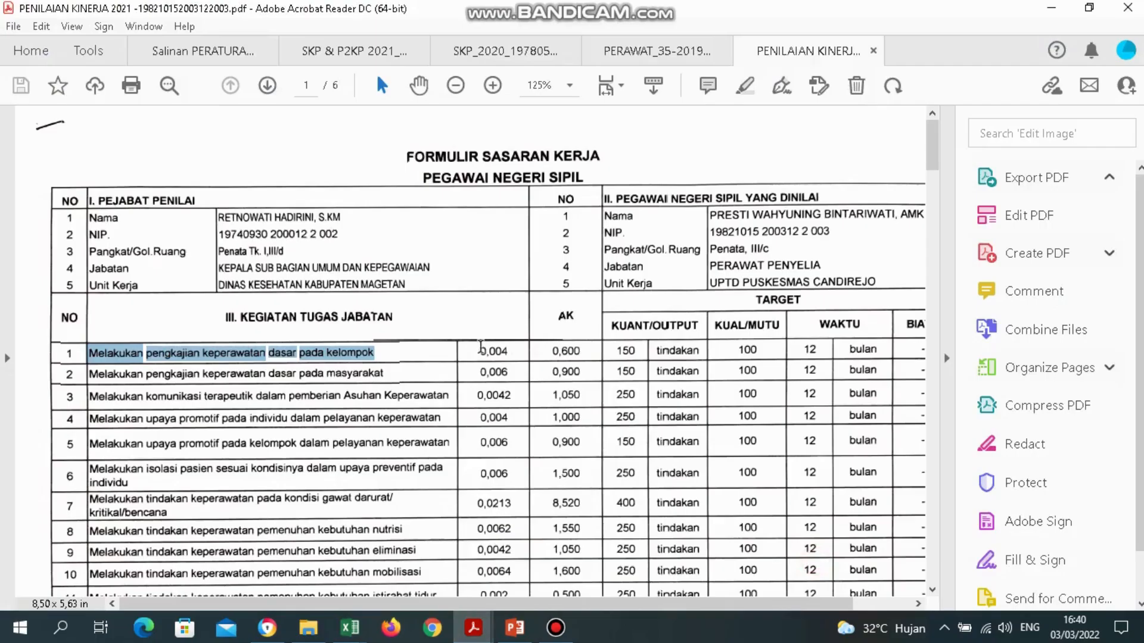
pyautogui.moveTo(475, 350); pyautogui.dragTo(516, 352)
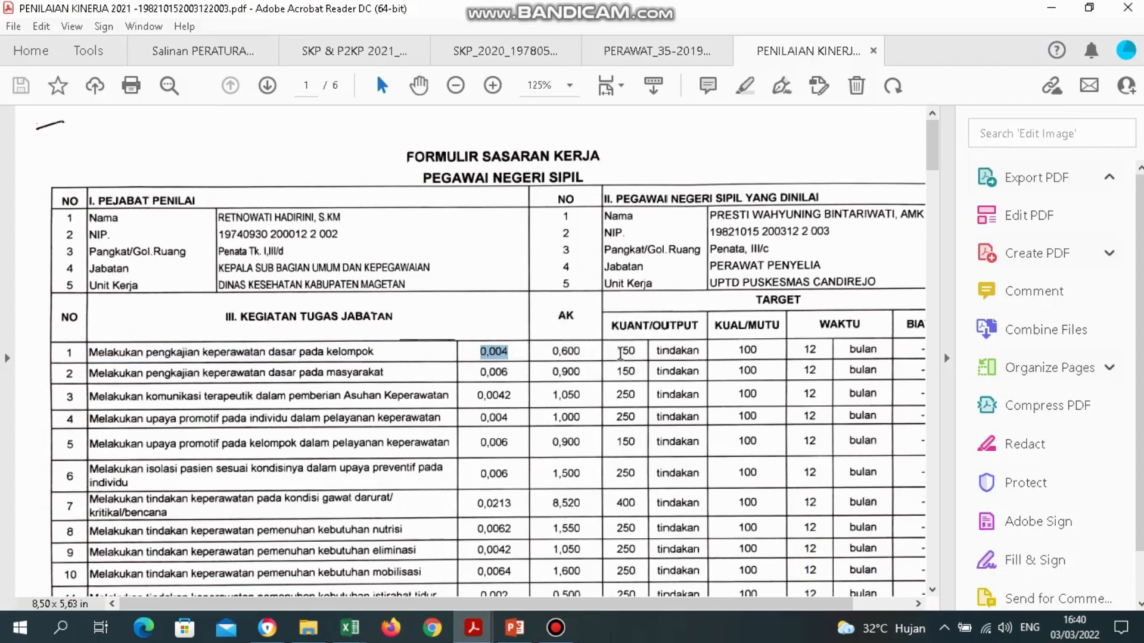
pyautogui.moveTo(619, 352); pyautogui.dragTo(644, 351)
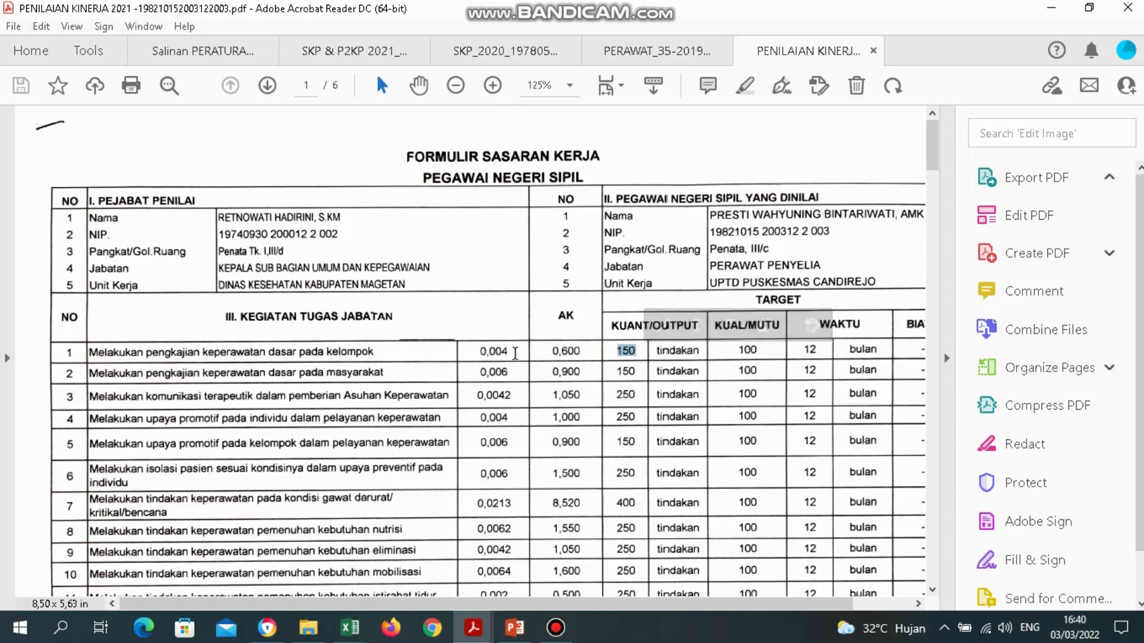
pyautogui.moveTo(510, 352); pyautogui.dragTo(486, 354)
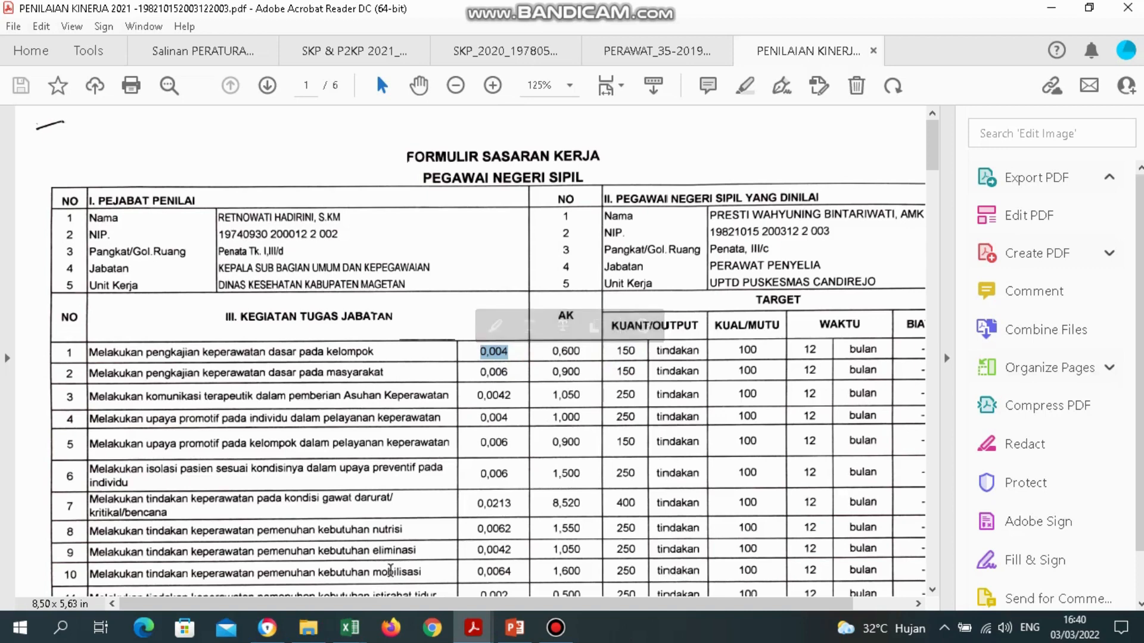
pyautogui.click(350, 630)
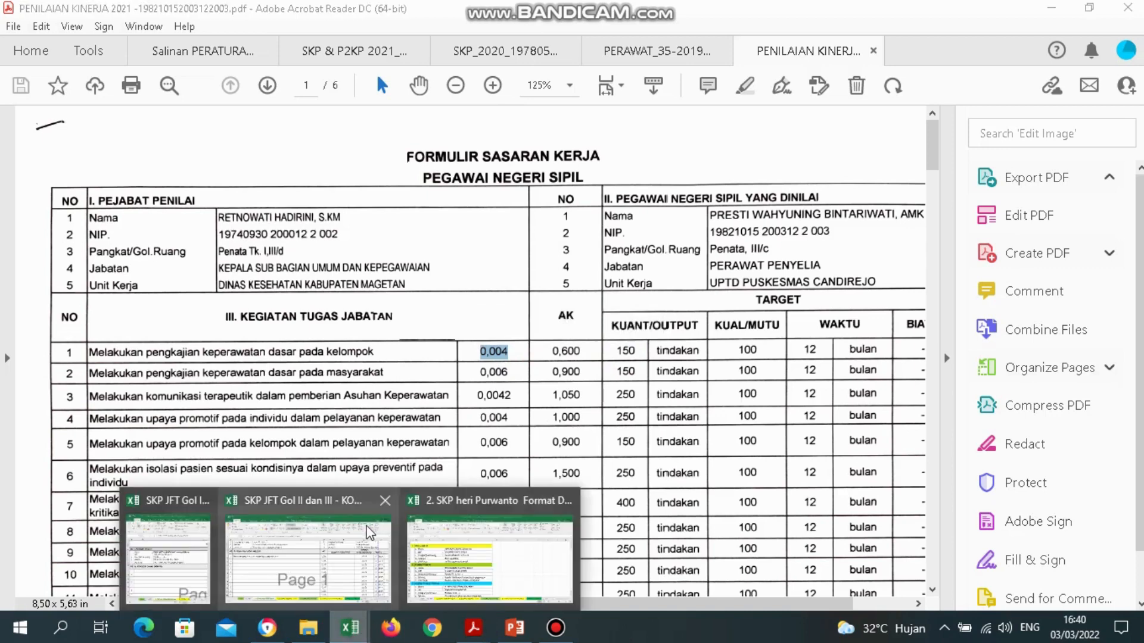
pyautogui.click(375, 553)
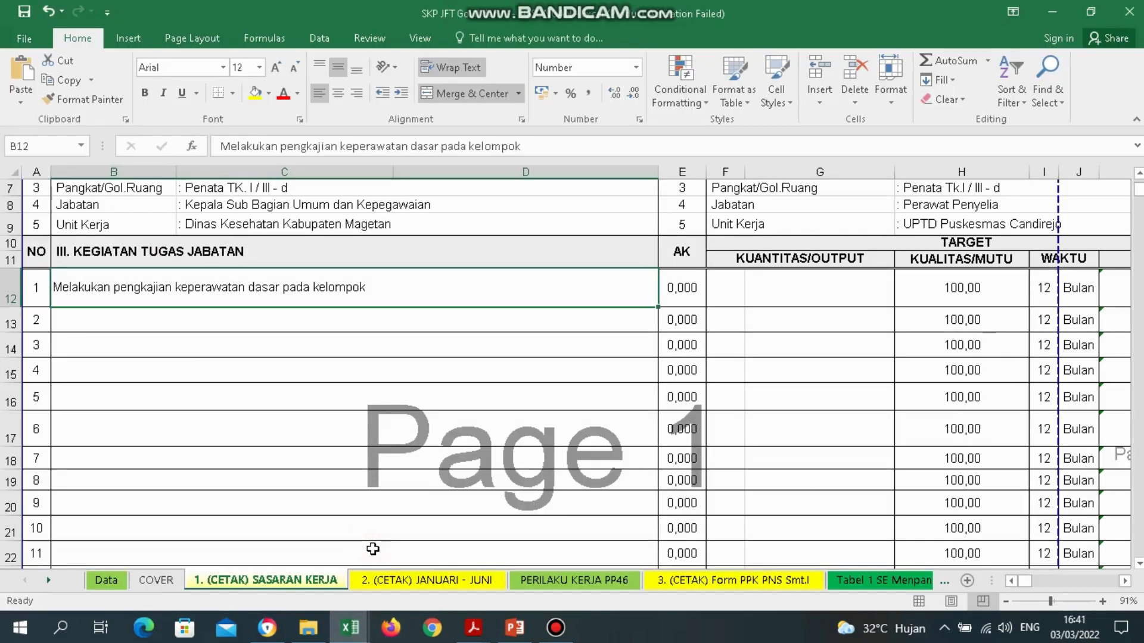
# Enter 0,004 as activity 1's AK murni value in cell L12.
pyautogui.click(707, 294)
pyautogui.press('Right')
pyautogui.press('Right')
pyautogui.press('Right')
pyautogui.press('Right')
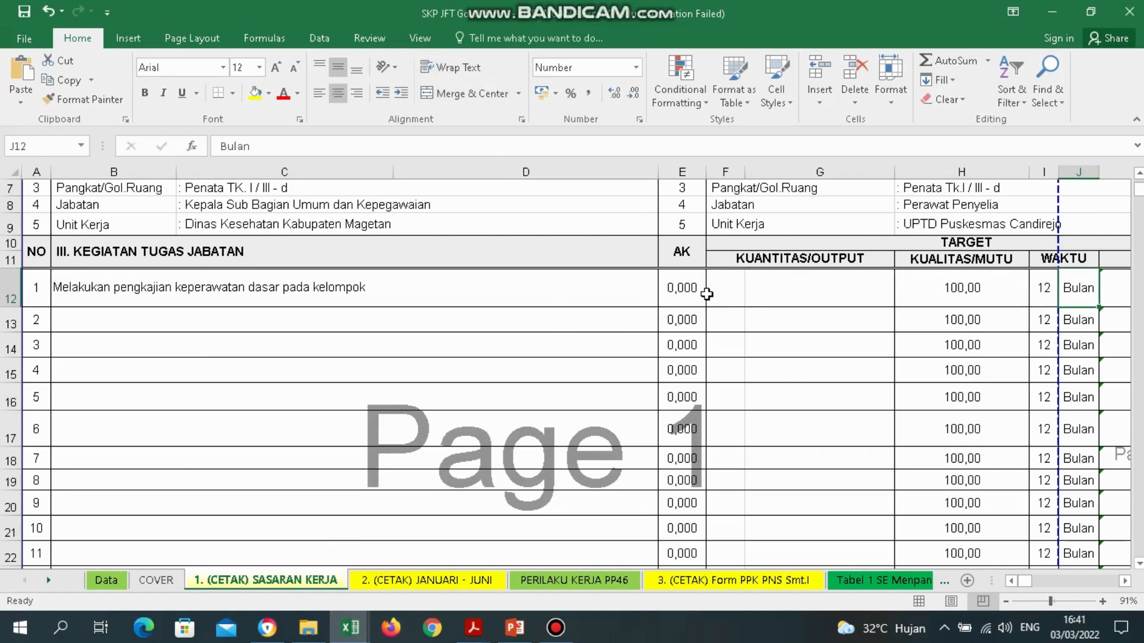
pyautogui.press('Right')
pyautogui.press('Right')
pyautogui.write('0')
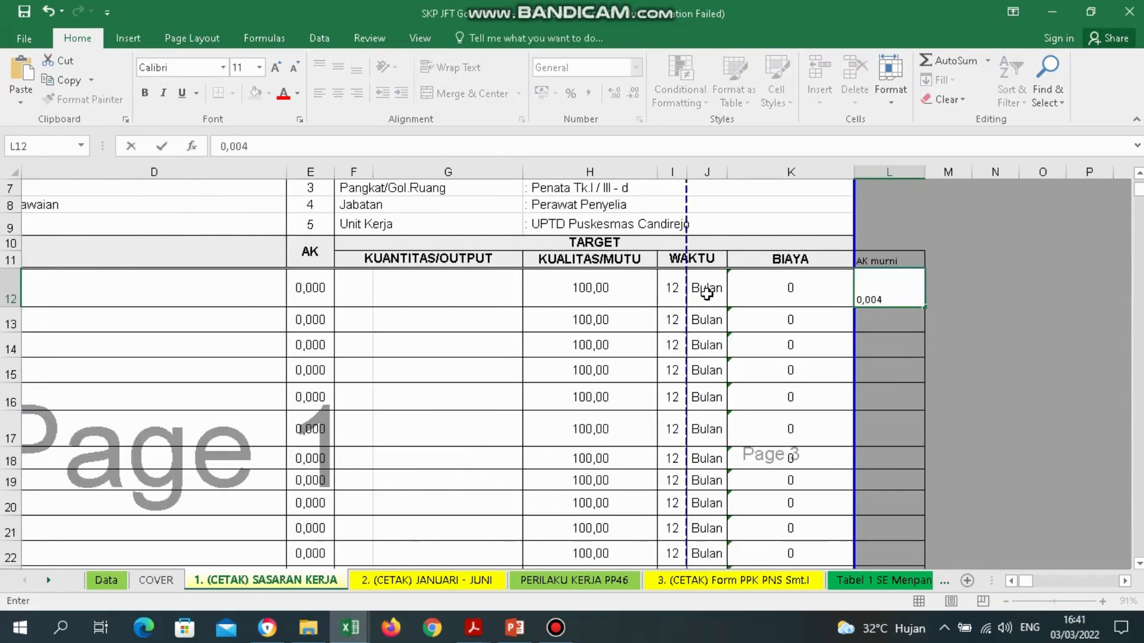
pyautogui.write(',004')
pyautogui.press('Return')
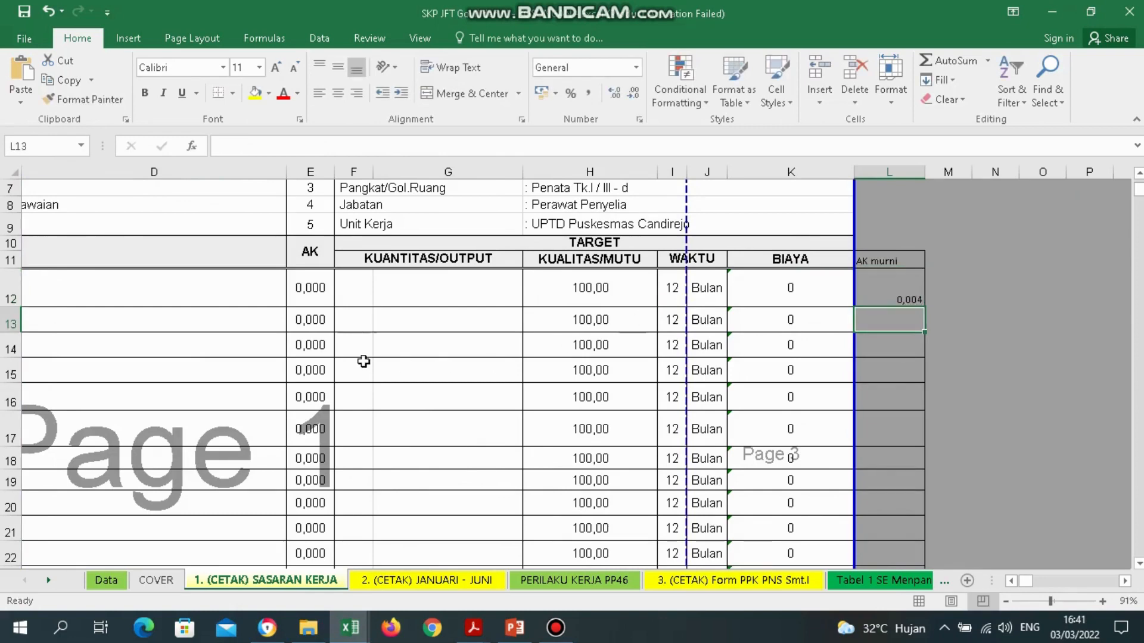
# Review row 1's output cells F12 and G12, then bring up the taskbar window previews.
pyautogui.click(364, 282)
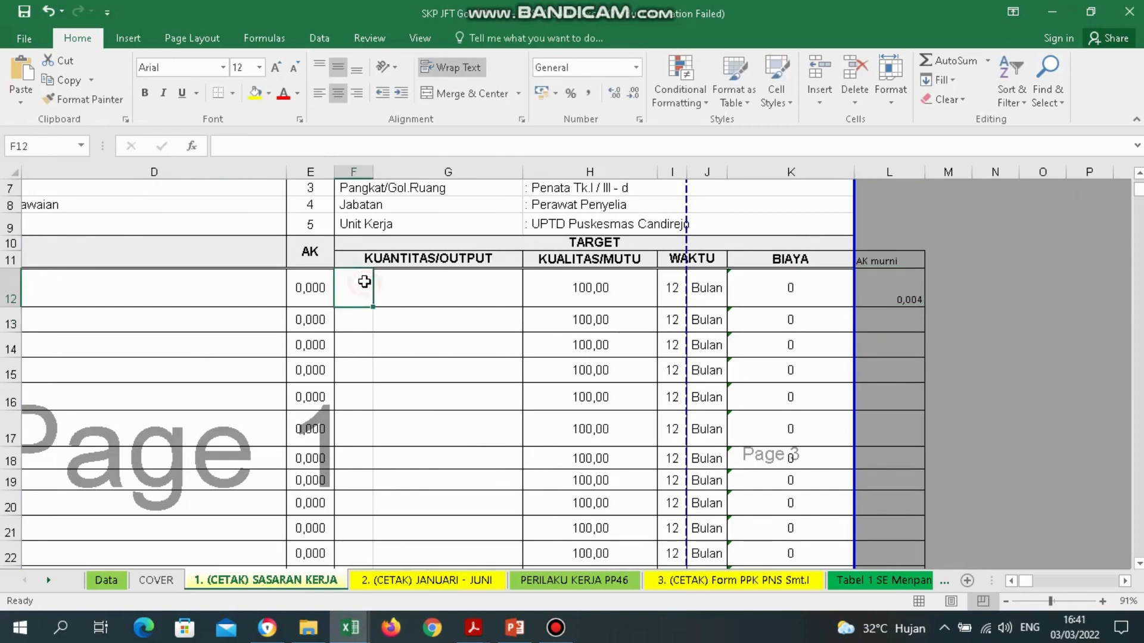
pyautogui.click(458, 283)
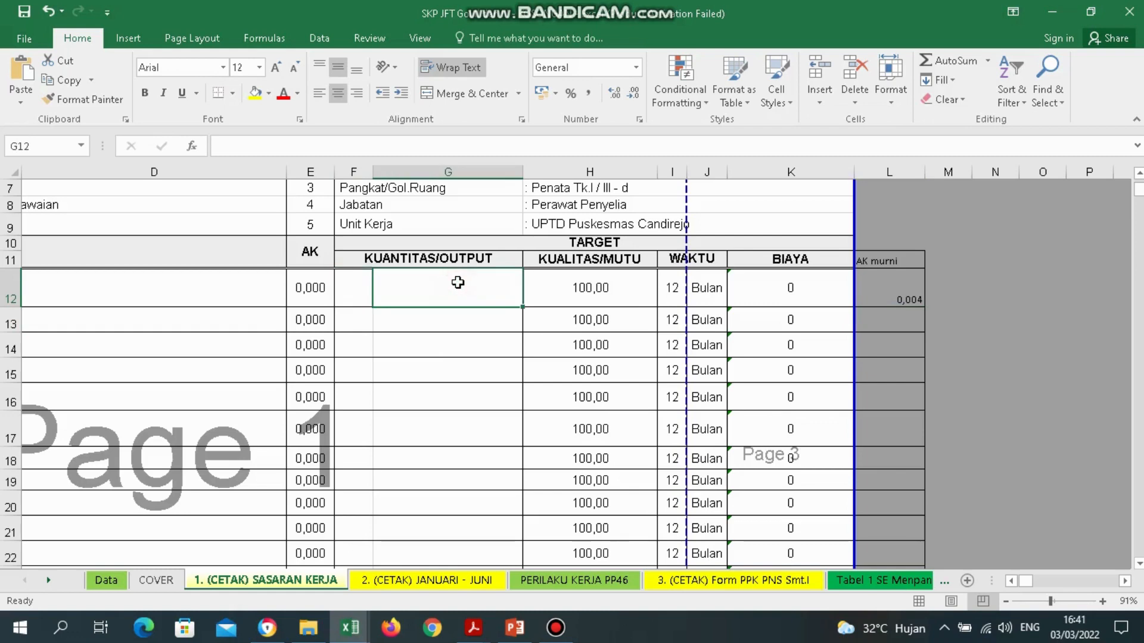
pyautogui.click(352, 290)
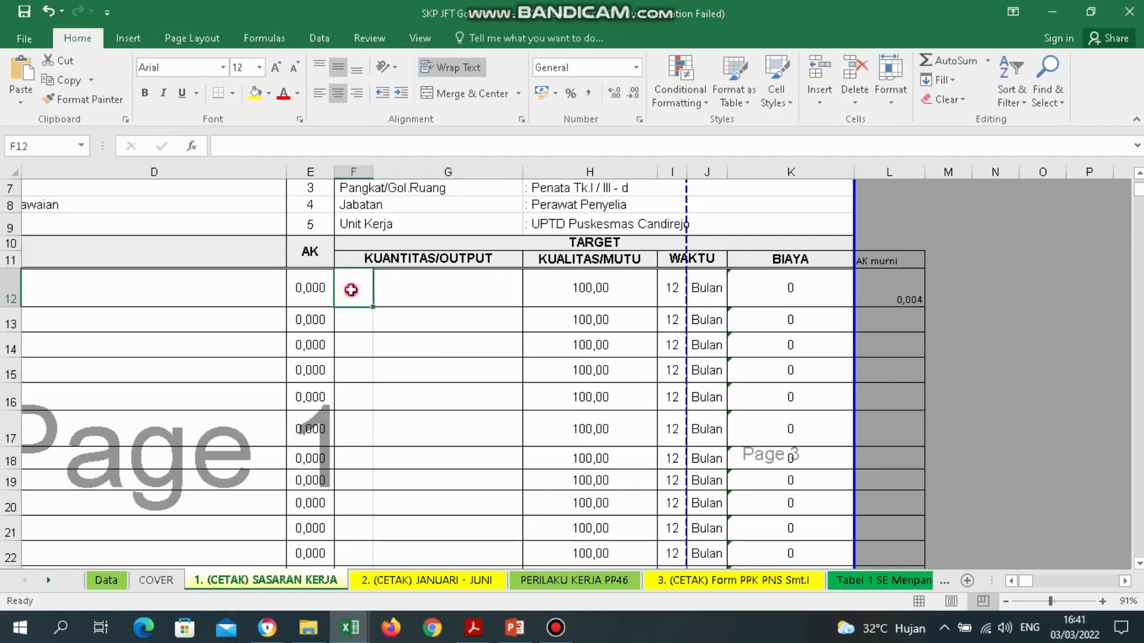
pyautogui.click(350, 619)
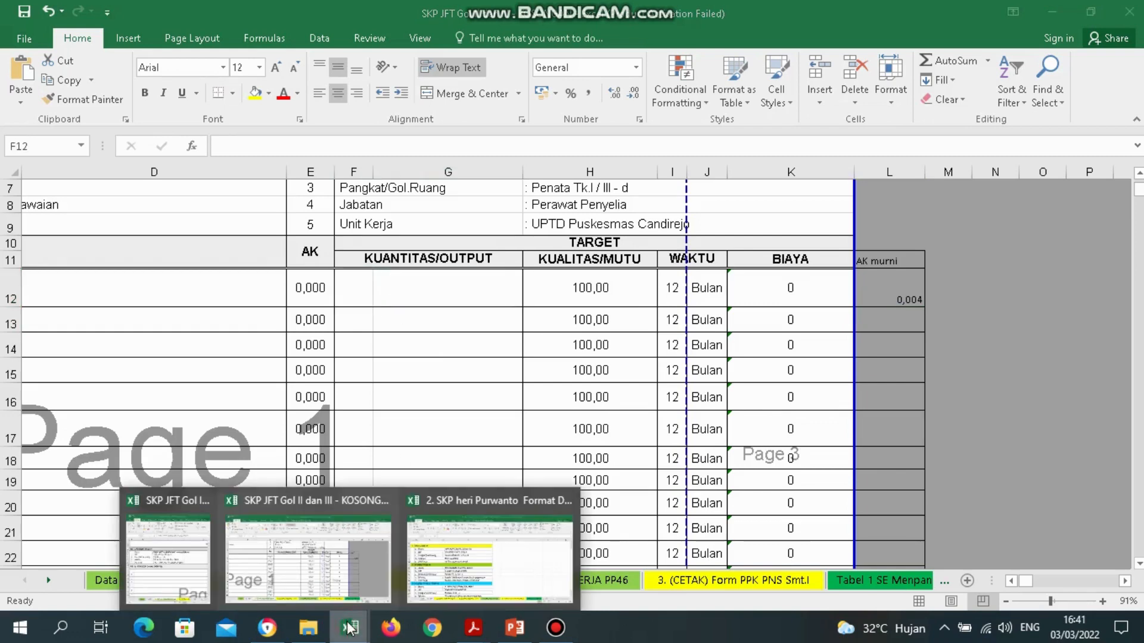
pyautogui.moveTo(476, 622)
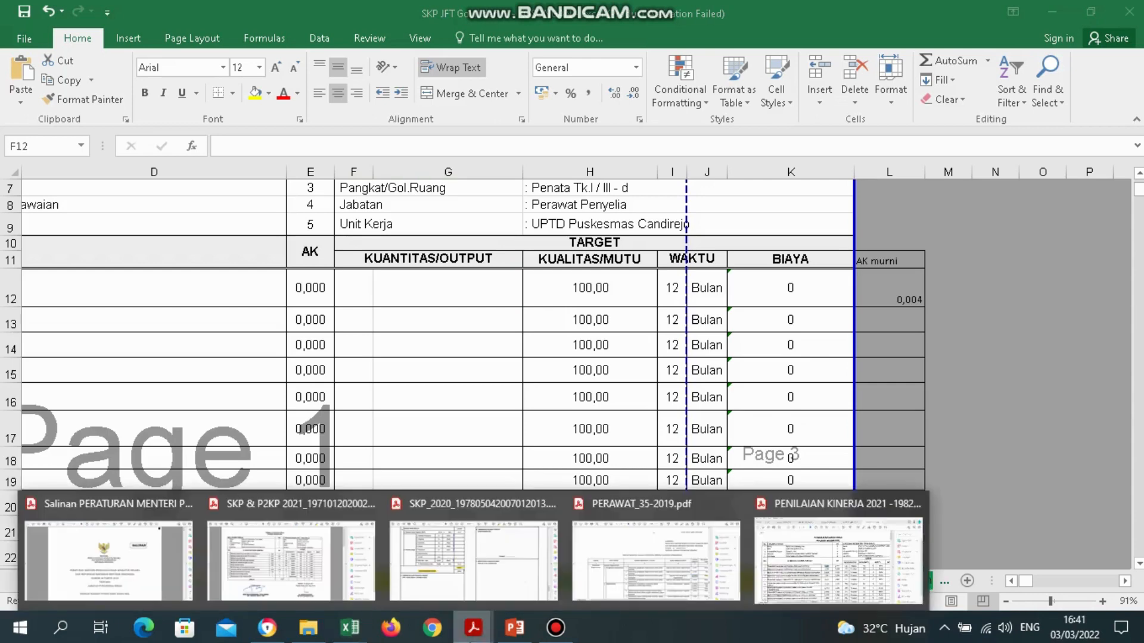
# Select activity 1's 150 quantity in the PENILAIAN KINERJA PDF, then return to the SKP workbook.
pyautogui.click(807, 566)
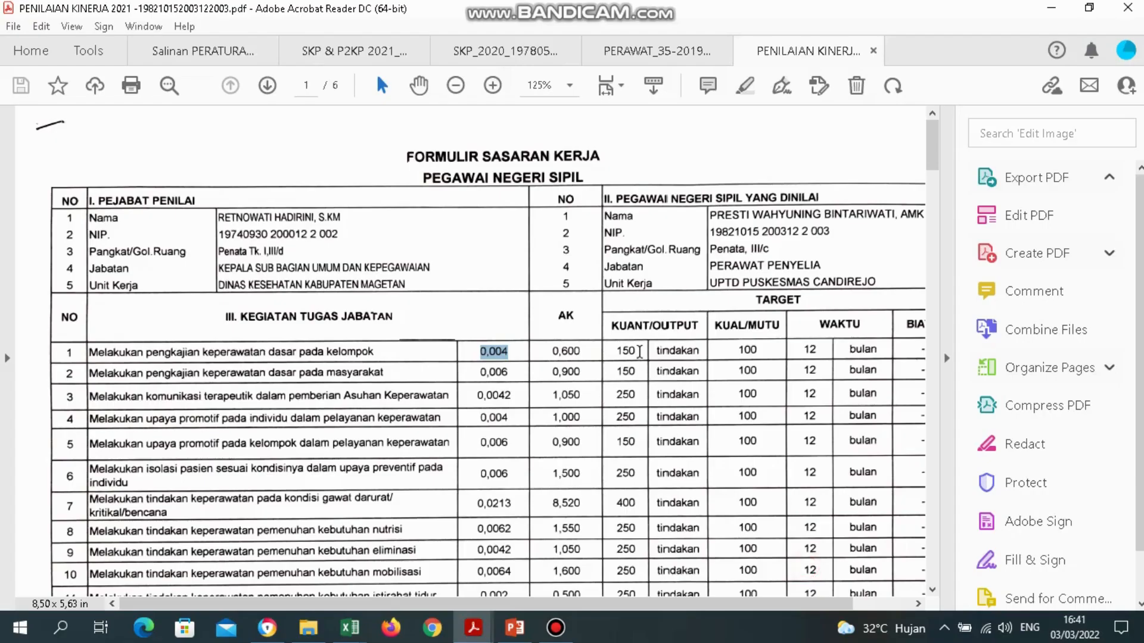
pyautogui.moveTo(640, 352); pyautogui.dragTo(615, 354)
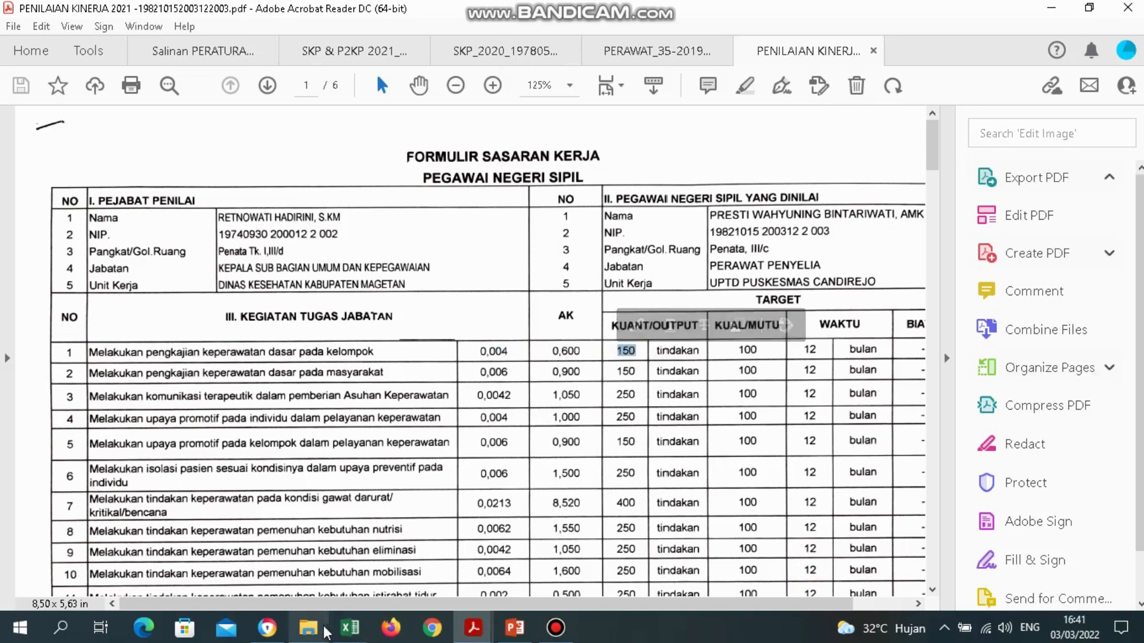
pyautogui.click(268, 628)
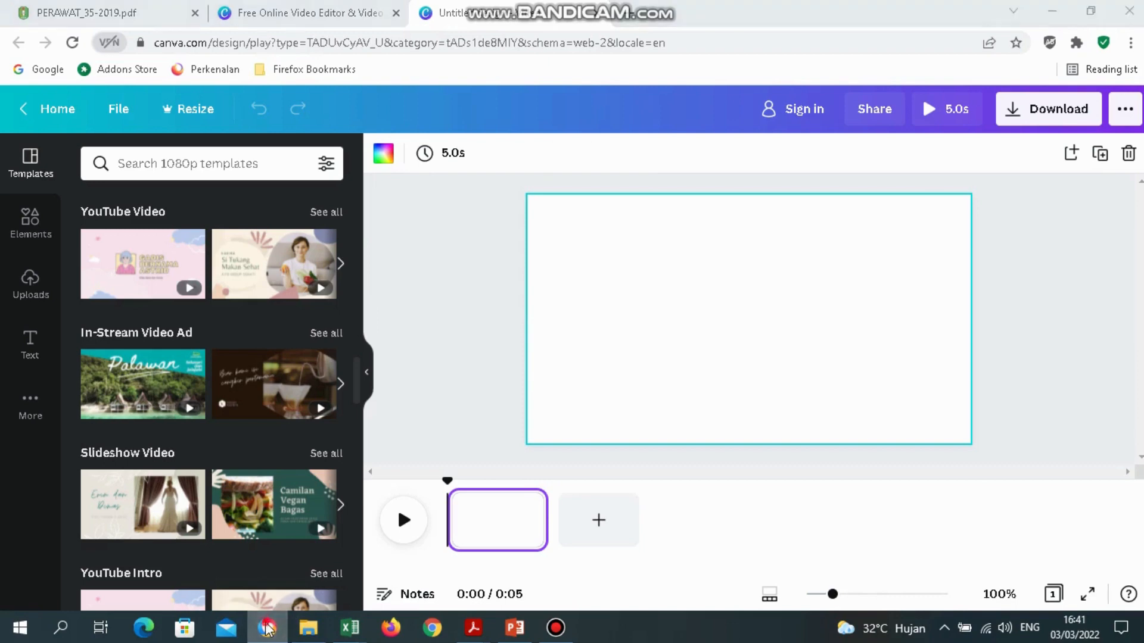
pyautogui.click(267, 628)
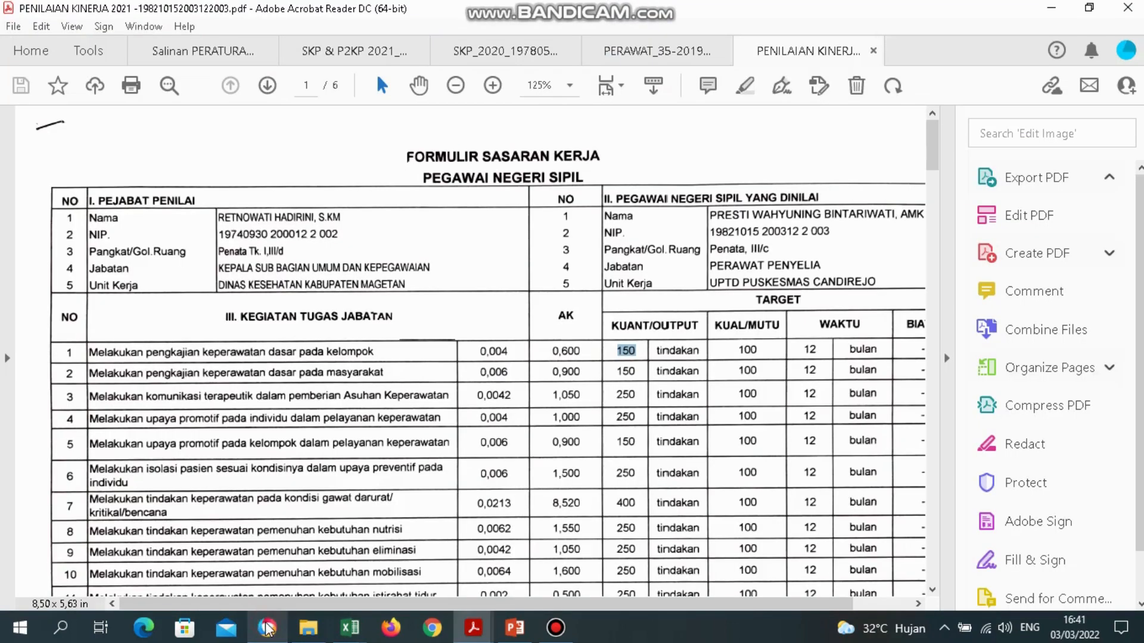
pyautogui.click(352, 627)
pyautogui.click(280, 566)
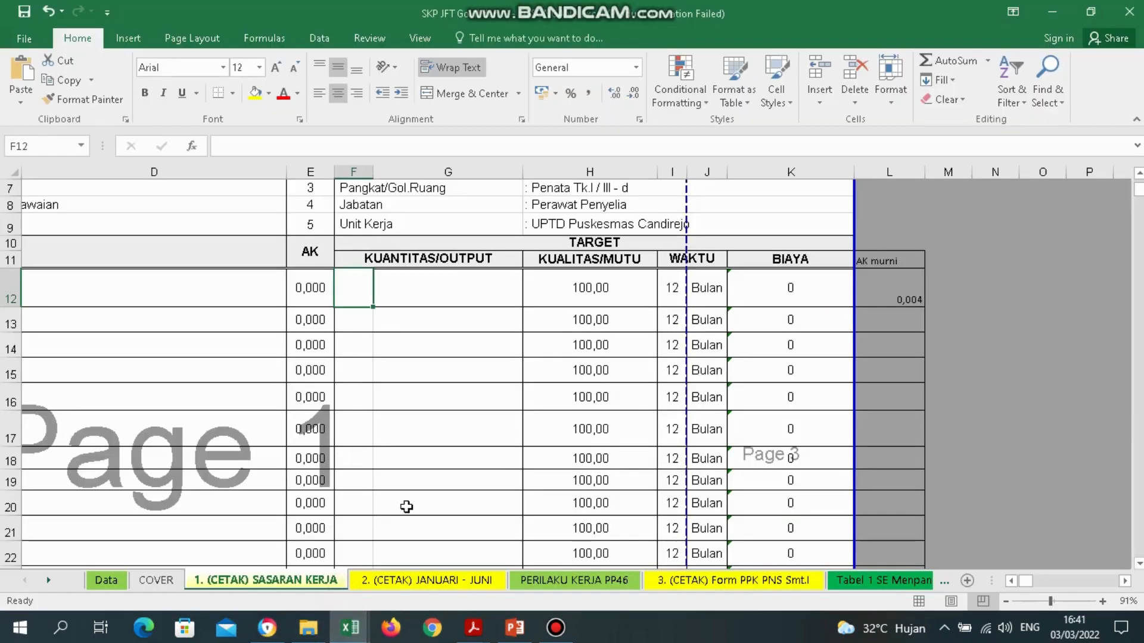
# Enter 150 in F12 so activity 1's AK shows 0,600, and check its B12 description.
pyautogui.write('150')
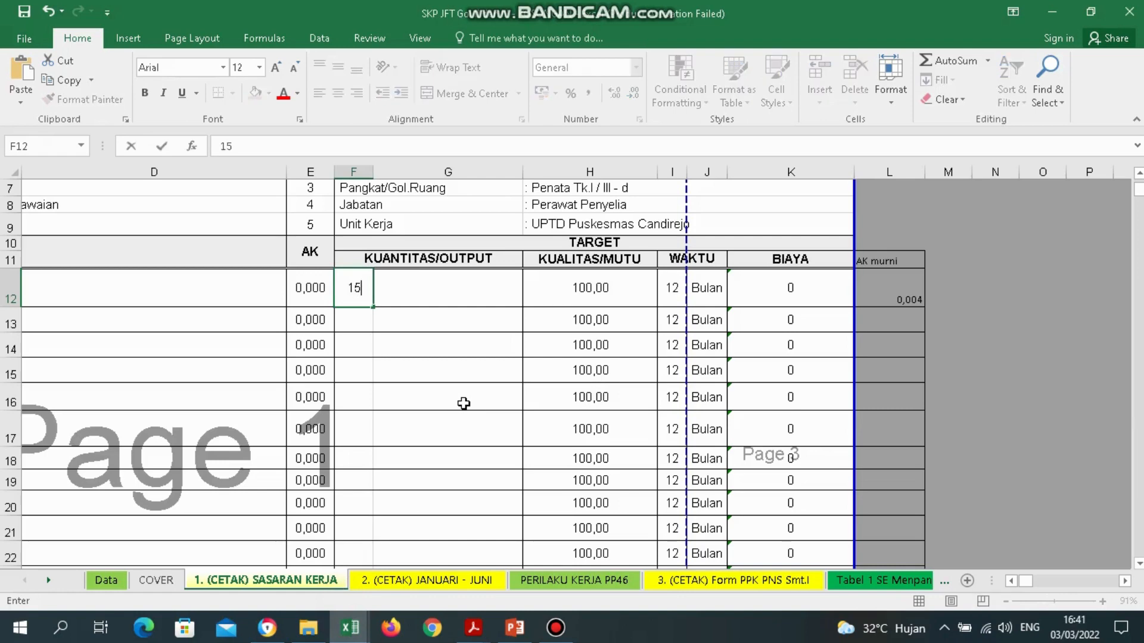
pyautogui.click(463, 300)
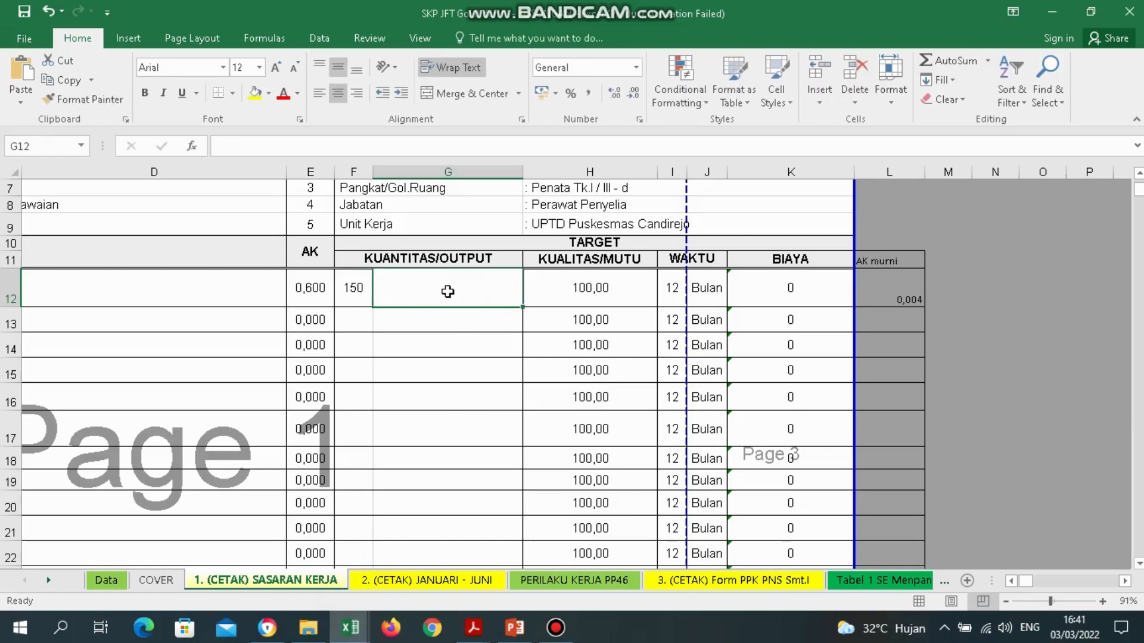
pyautogui.click(110, 279)
pyautogui.press('Left')
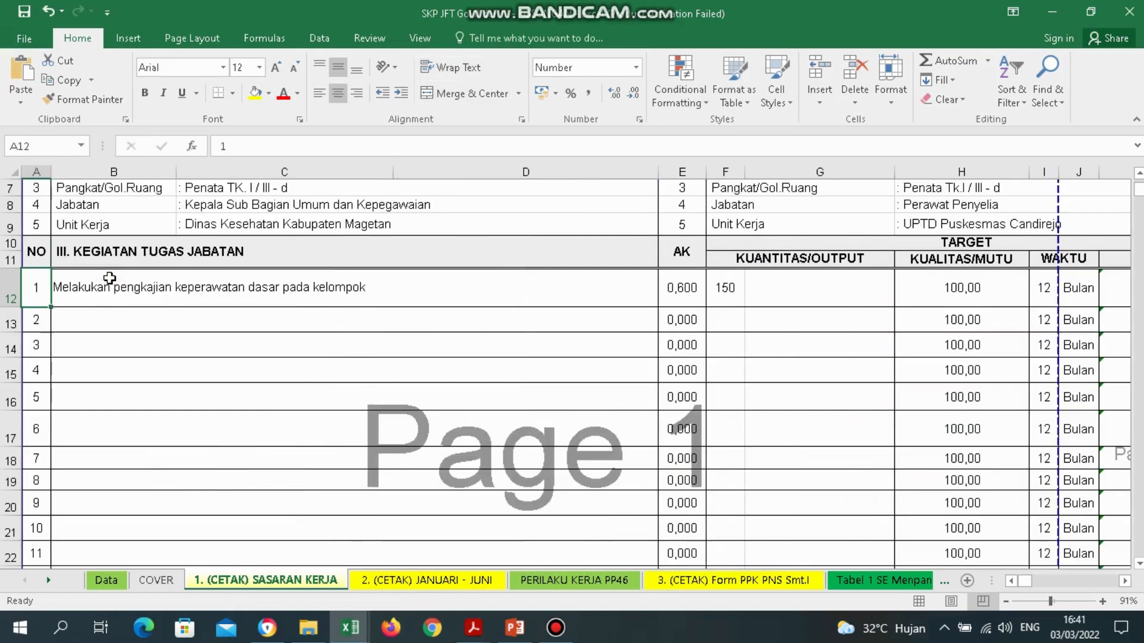
pyautogui.click(174, 292)
pyautogui.press('Right')
pyautogui.press('Right')
pyautogui.press('Right')
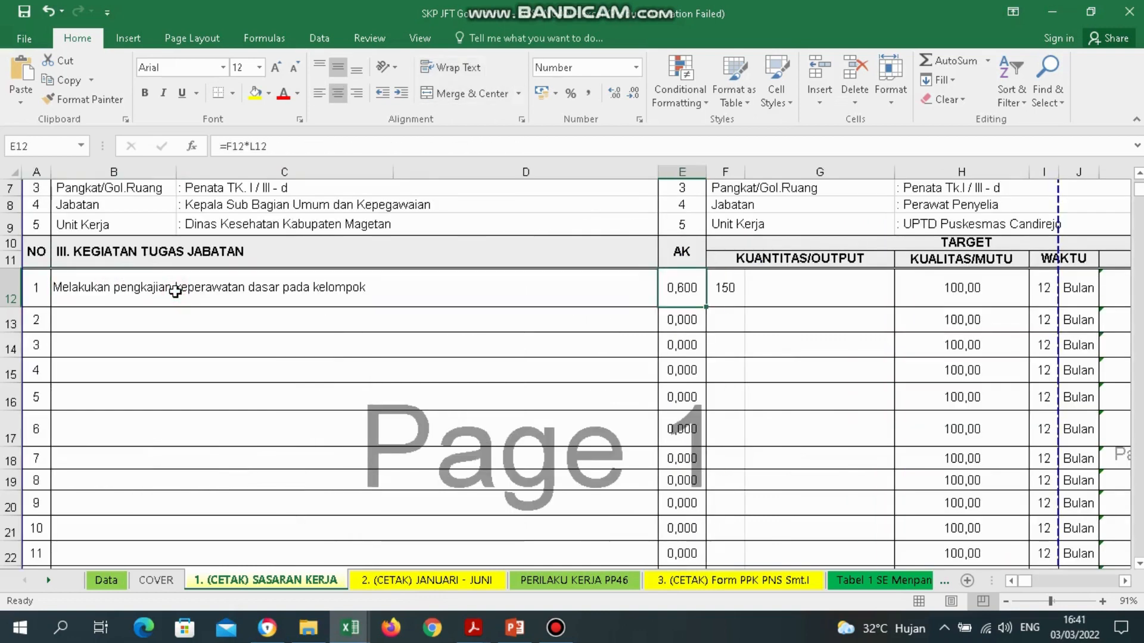
pyautogui.click(473, 627)
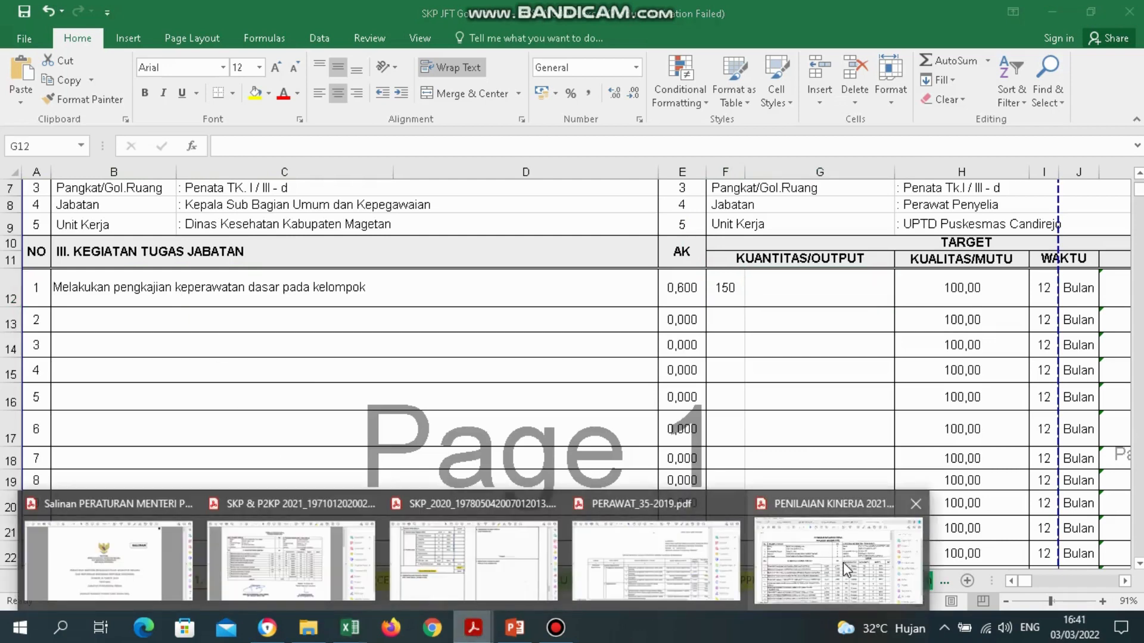
# Copy 'Laporan hasil pengkajian keperawatan' from row 3 on page 74 of PERAWAT_35-2019.pdf.
pyautogui.click(666, 558)
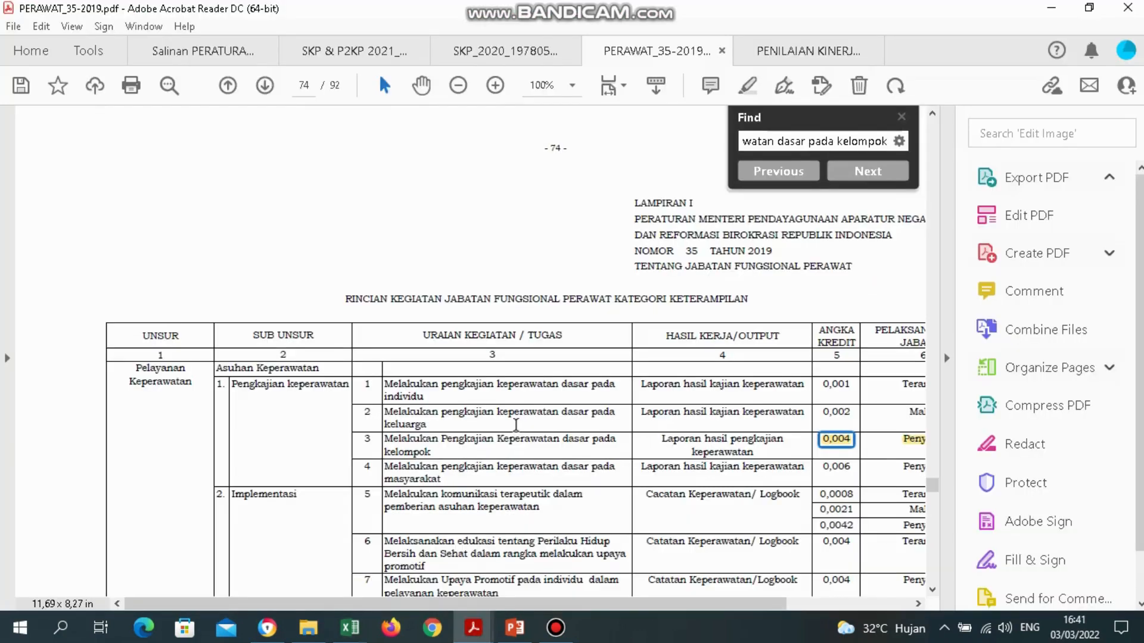
pyautogui.moveTo(386, 440); pyautogui.dragTo(617, 451)
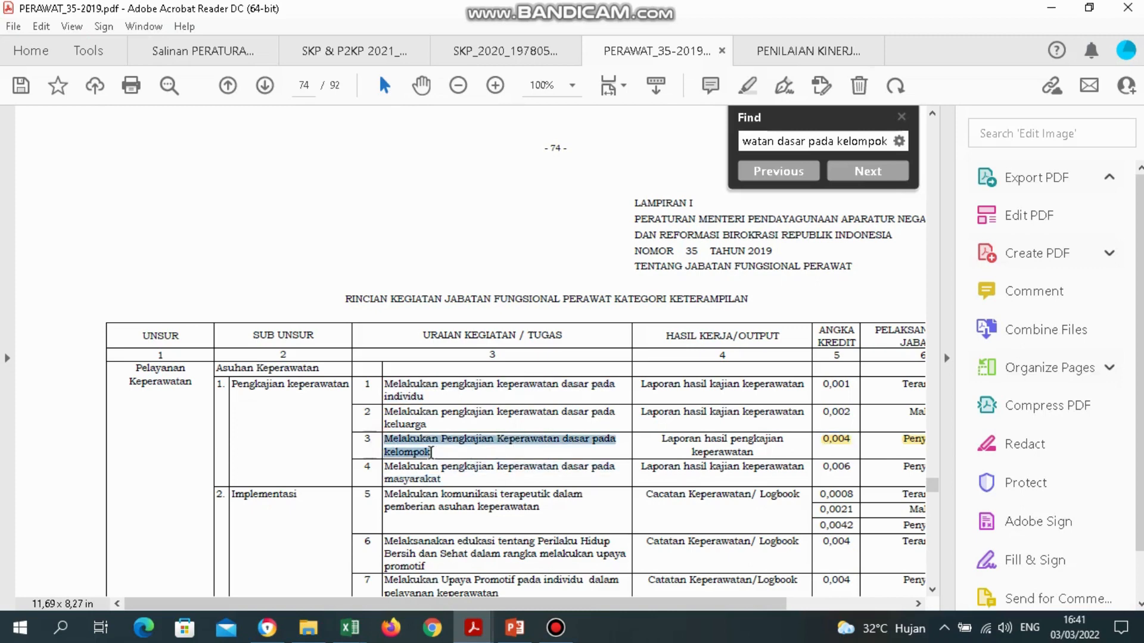
pyautogui.moveTo(661, 440); pyautogui.dragTo(754, 453)
pyautogui.press('super+c')
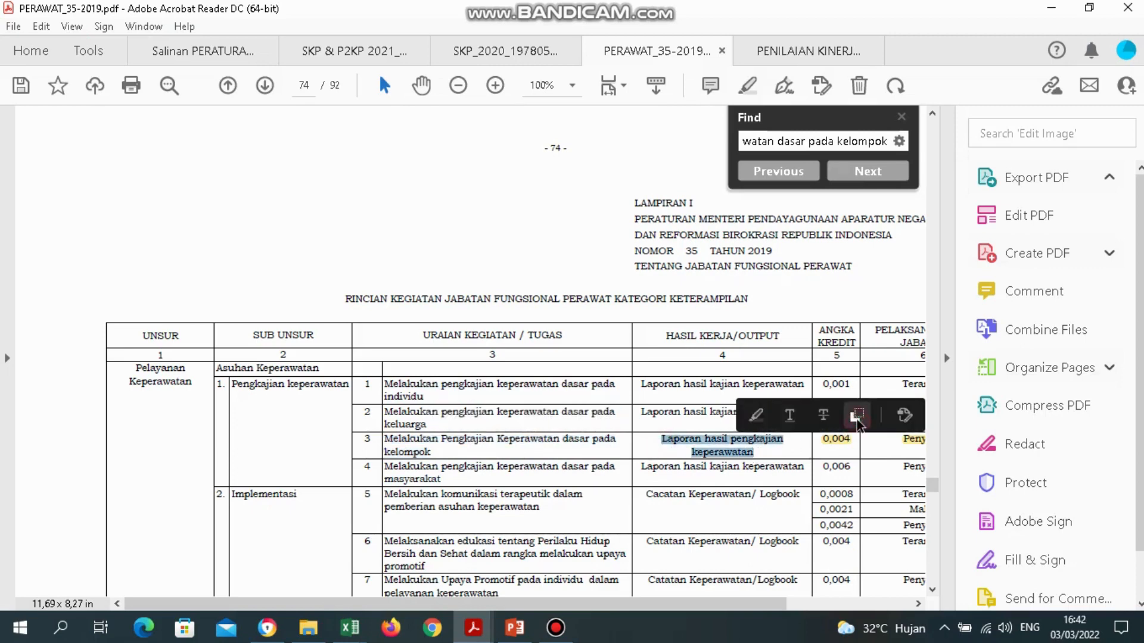
pyautogui.click(352, 628)
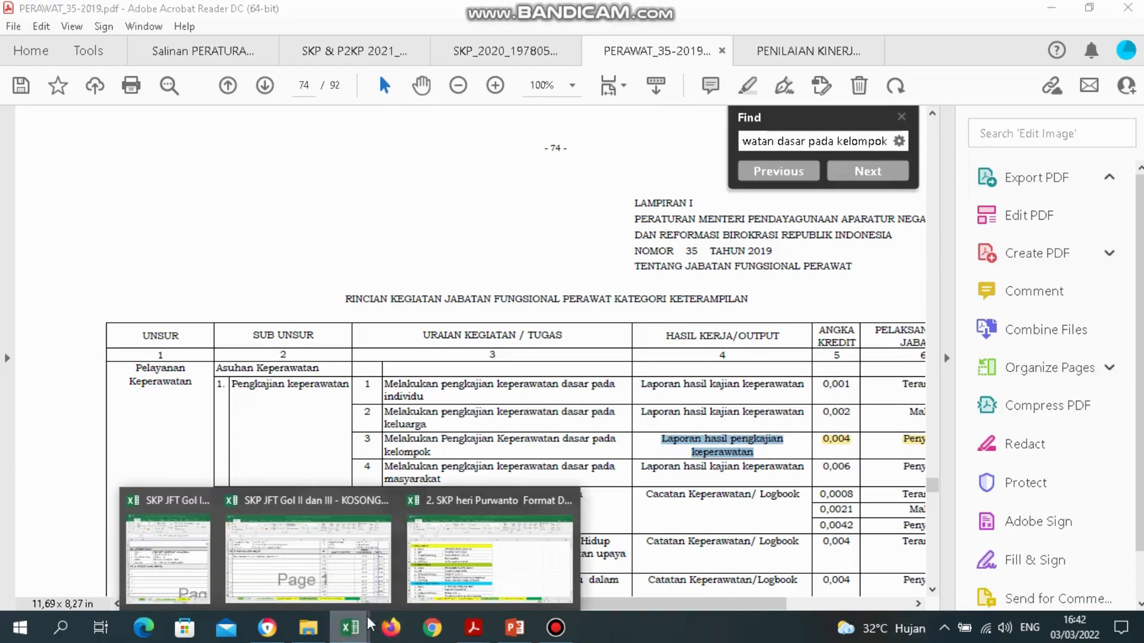
pyautogui.click(342, 587)
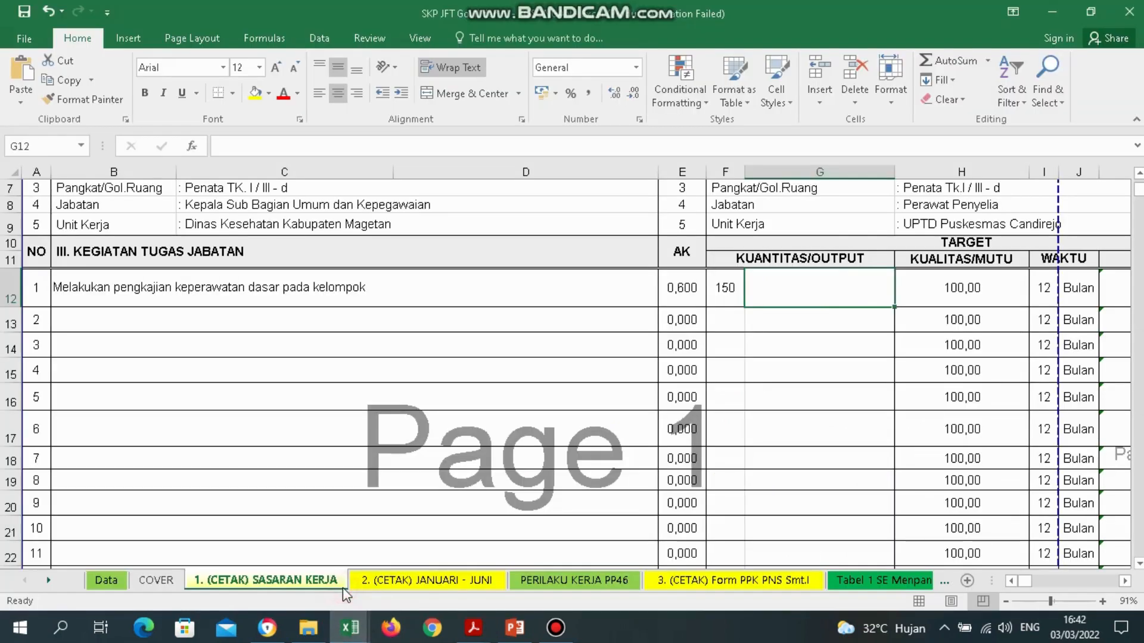
# Paste 'Laporan hasil pengkajian keperawatan' inside G12 as one entry, replacing the split paste.
pyautogui.rightClick(828, 294)
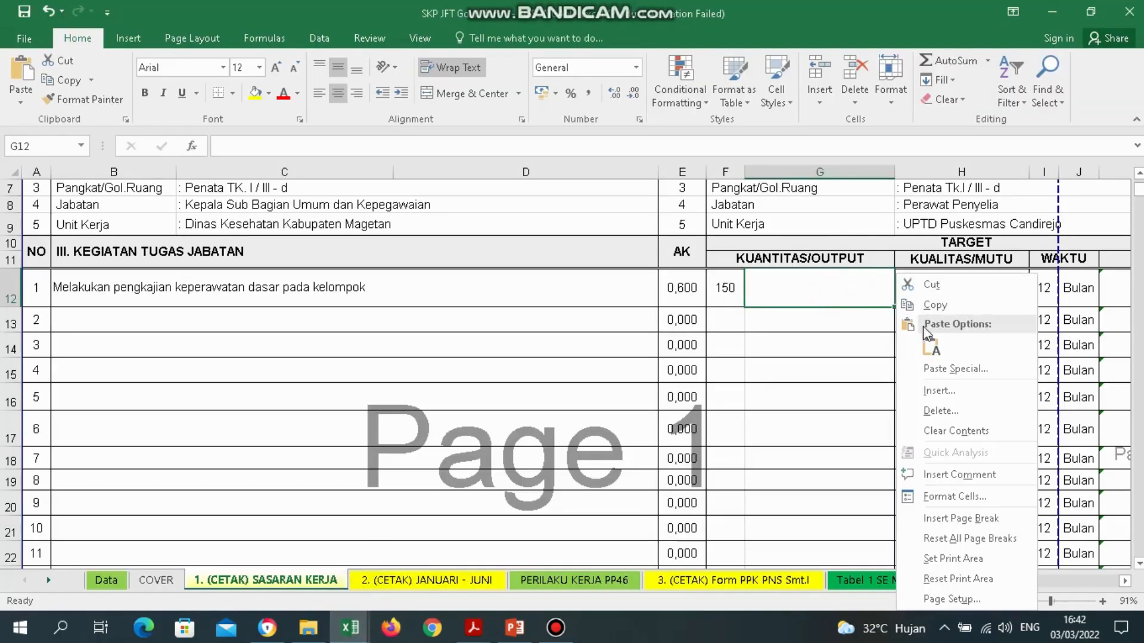
pyautogui.click(931, 346)
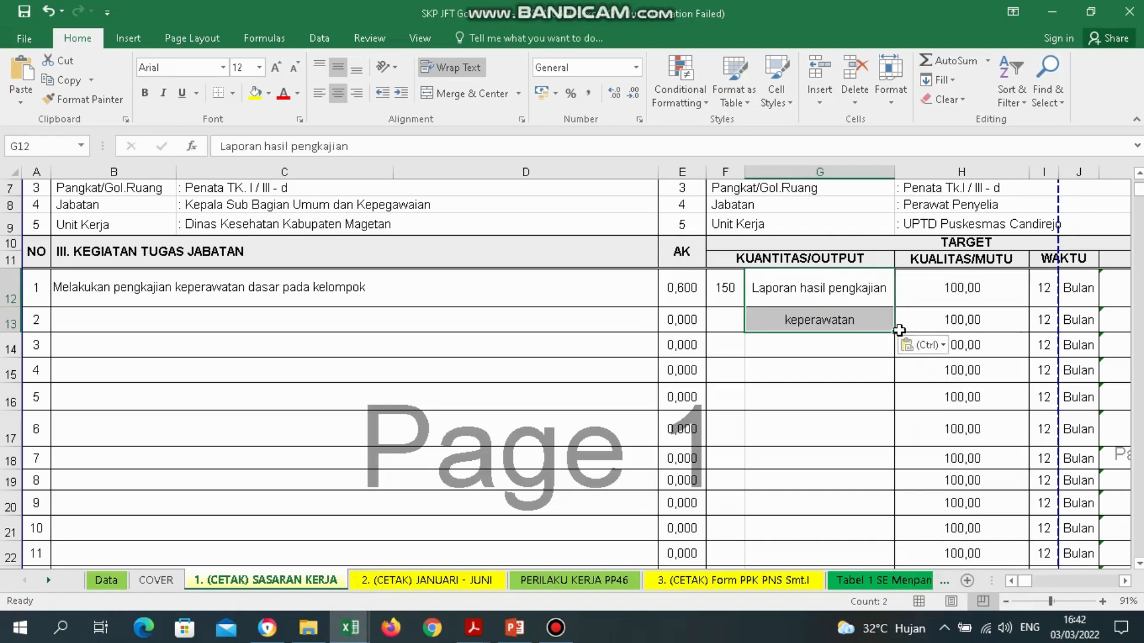
pyautogui.hotkey('ctrl', 'z')
pyautogui.doubleClick(804, 284)
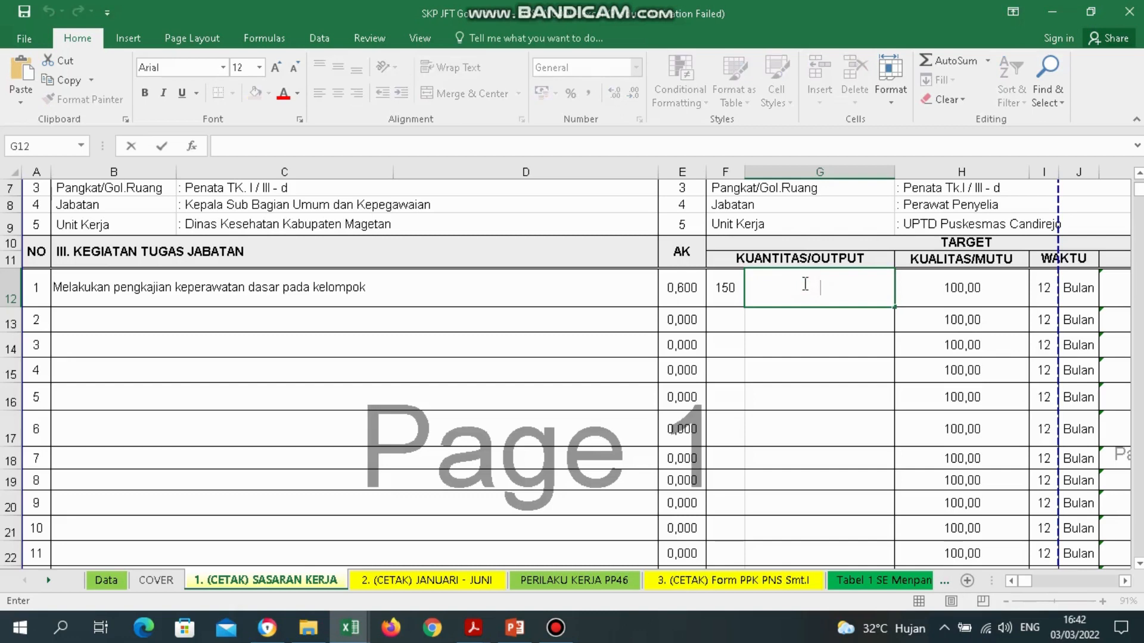
pyautogui.hotkey('shift', 'F10')
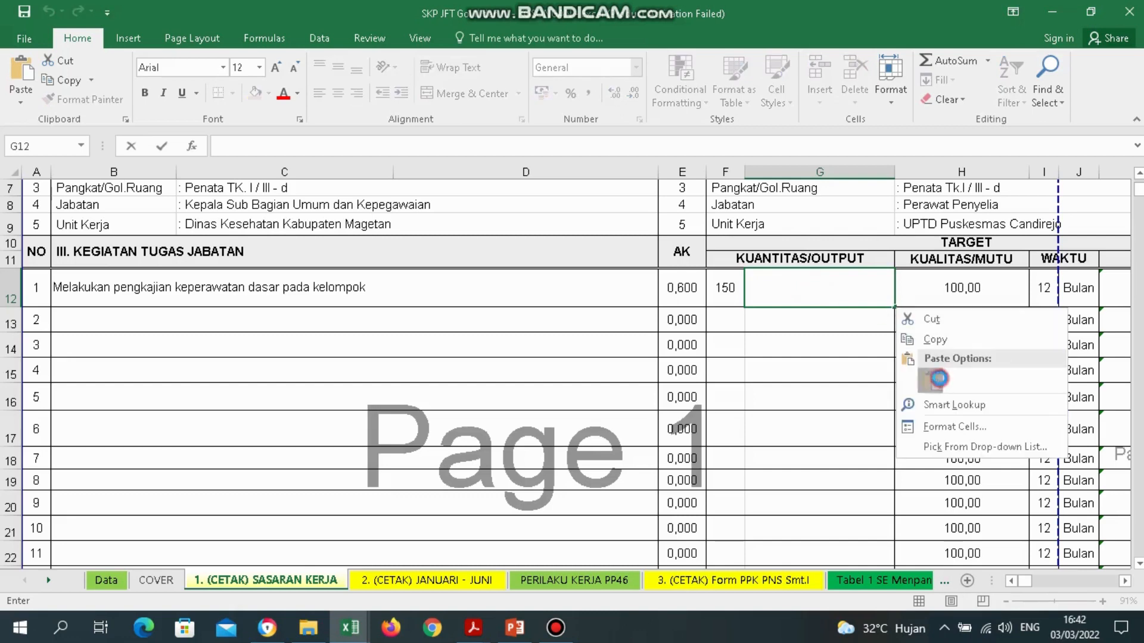
pyautogui.click(939, 379)
pyautogui.hotkey('ctrl', 'Return')
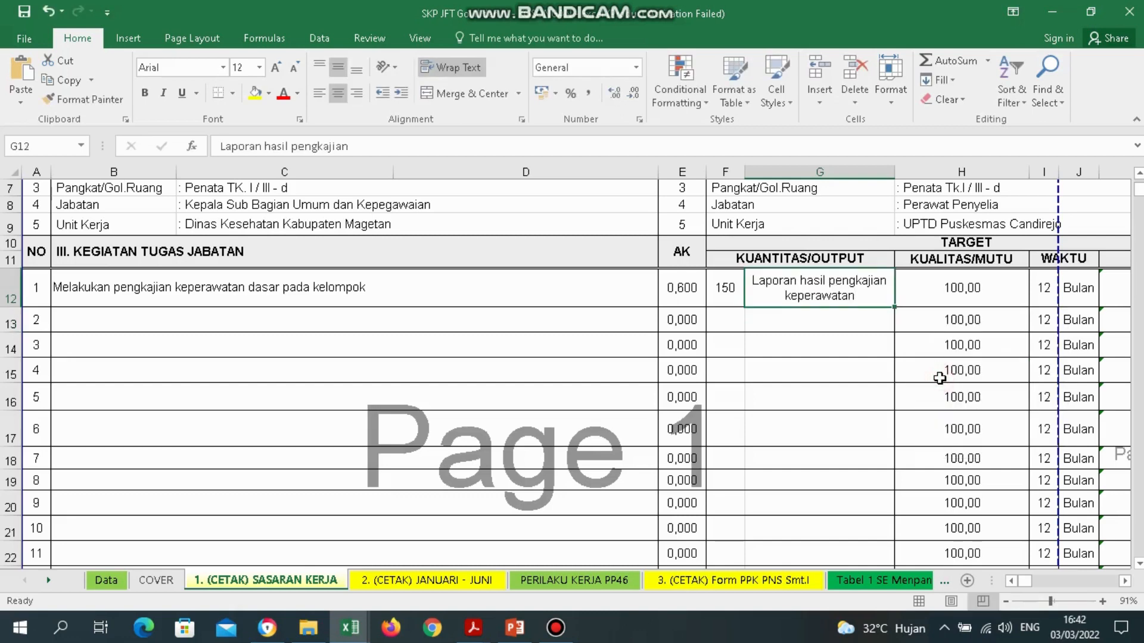
pyautogui.press('Right')
pyautogui.press('Left')
pyautogui.press('Left')
pyautogui.press('Right')
pyautogui.press('Right')
pyautogui.press('Right')
pyautogui.press('Right')
pyautogui.press('Right')
# Review row 12's quantity, AK 0,600 formula, AK murni and quality values.
pyautogui.press('Left')
pyautogui.press('Left')
pyautogui.press('Left')
pyautogui.press('Left')
pyautogui.press('Left')
pyautogui.press('Left')
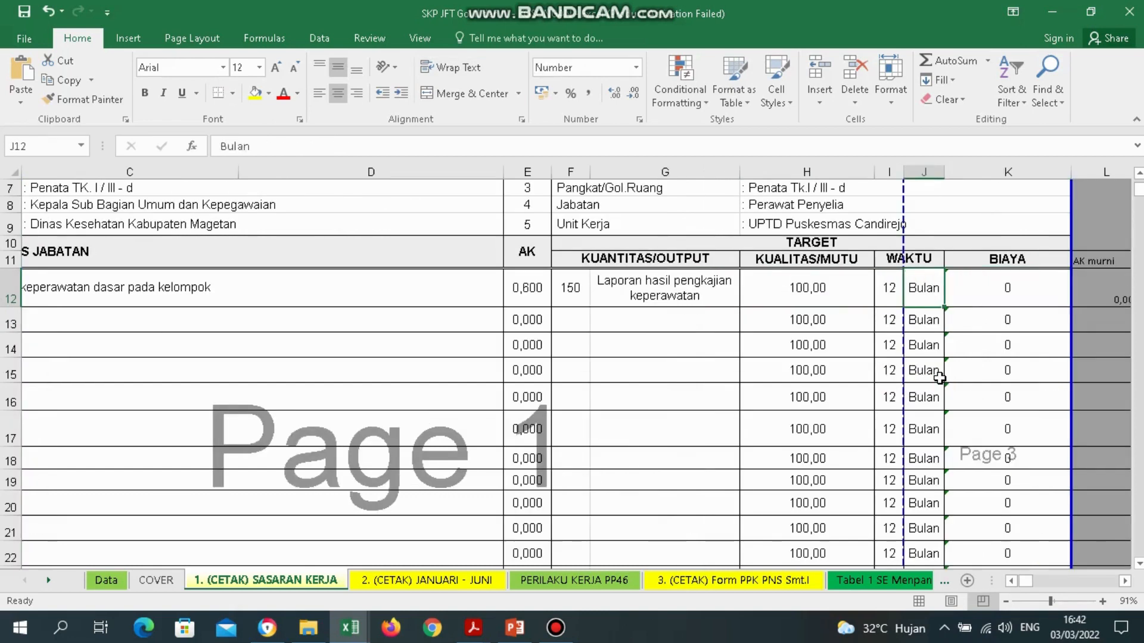
pyautogui.press('Right')
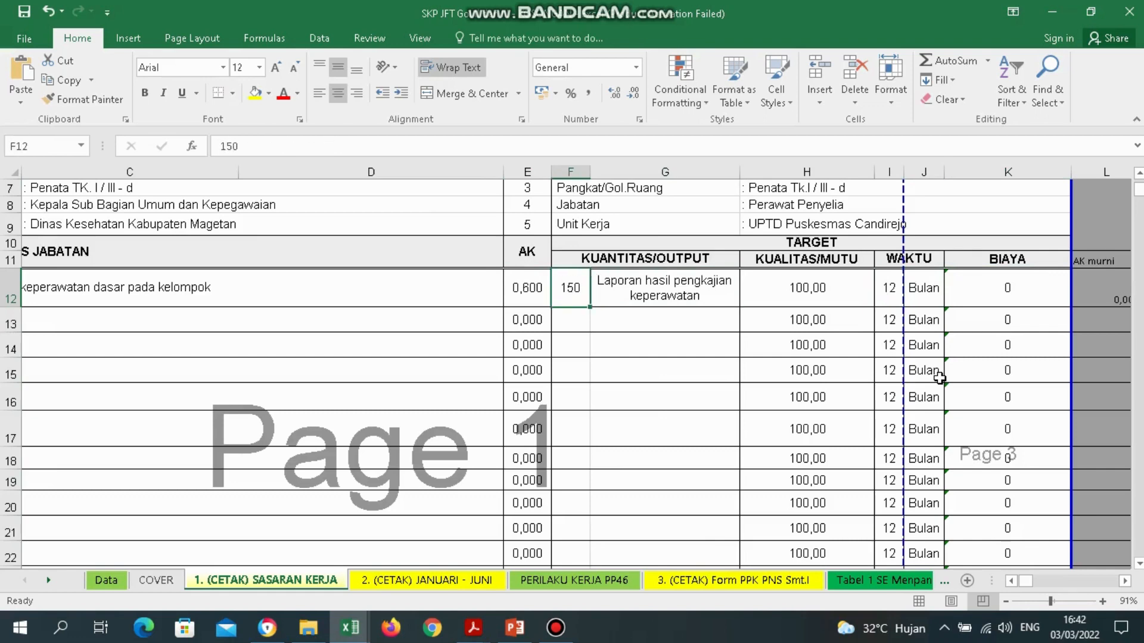
pyautogui.press('Right')
pyautogui.press('Right')
pyautogui.press('Right')
pyautogui.press('Right')
pyautogui.press('Right')
pyautogui.press('Right')
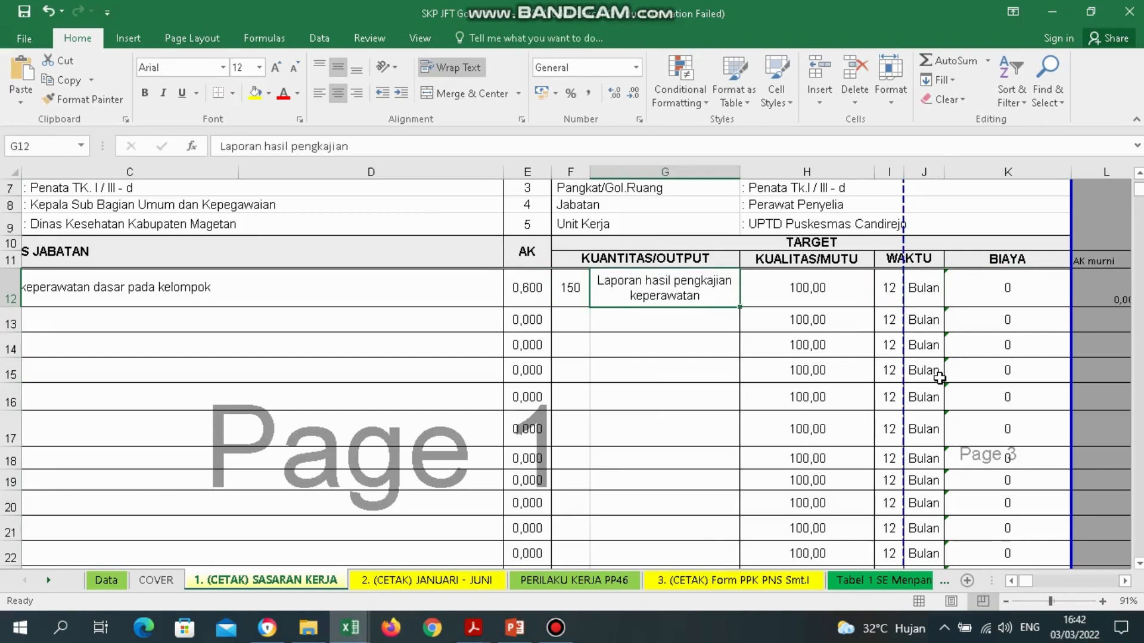
pyautogui.press('Left')
pyautogui.press('Left')
pyautogui.press('Left')
pyautogui.press('Left')
pyautogui.press('Left')
pyautogui.press('Left')
pyautogui.press('Left')
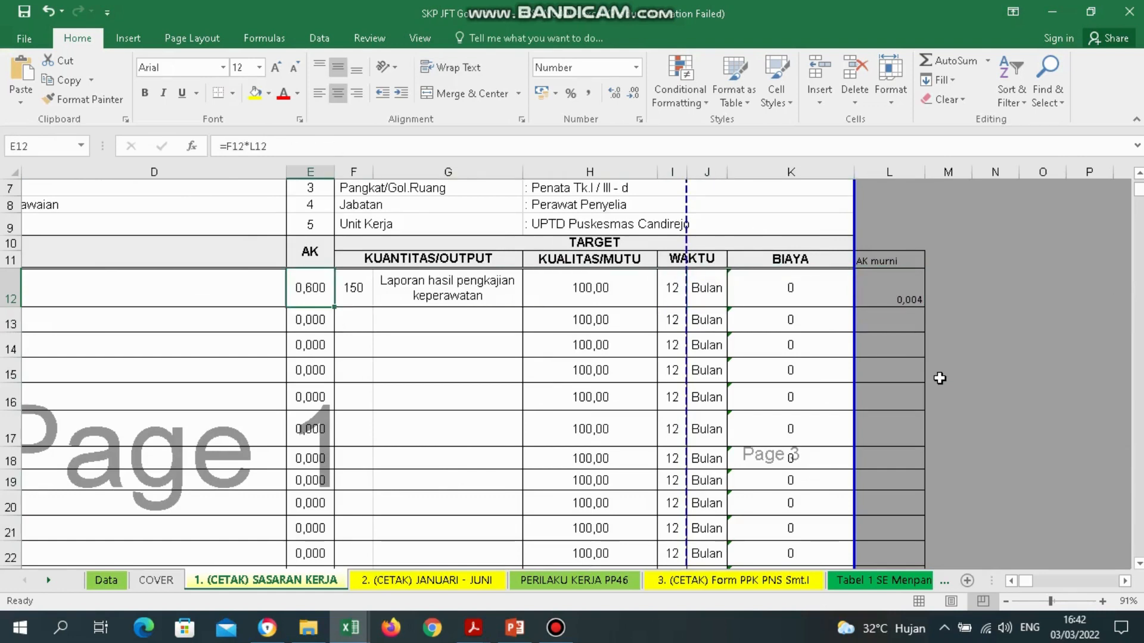
pyautogui.press('Left')
pyautogui.press('Right')
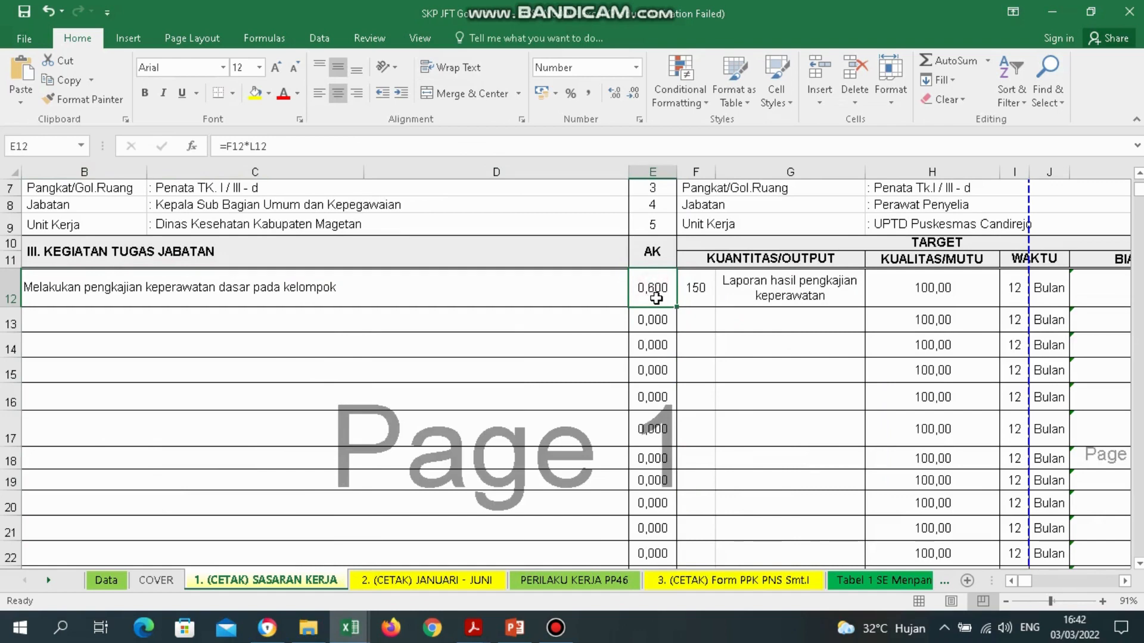
pyautogui.click(697, 293)
pyautogui.press('Right')
pyautogui.press('Right')
pyautogui.press('Right')
pyautogui.press('Right')
pyautogui.press('Right')
pyautogui.press('Right')
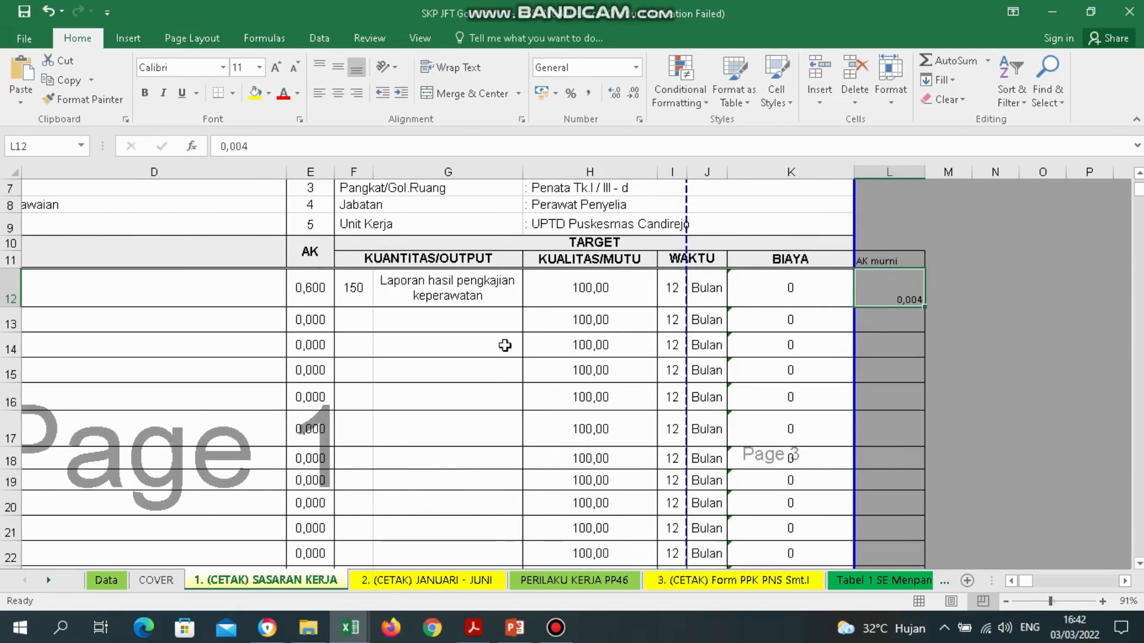
# Inspect the TARGET cells: quantity 150, the 12-month period and quality targets for rows 12–18.
pyautogui.click(605, 249)
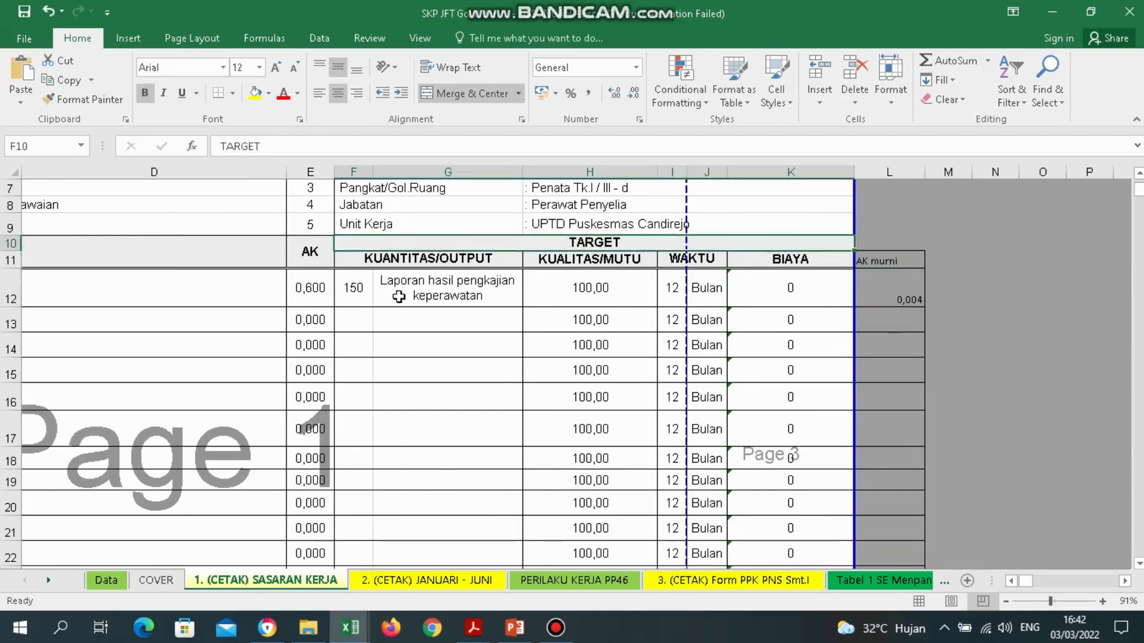
pyautogui.click(364, 291)
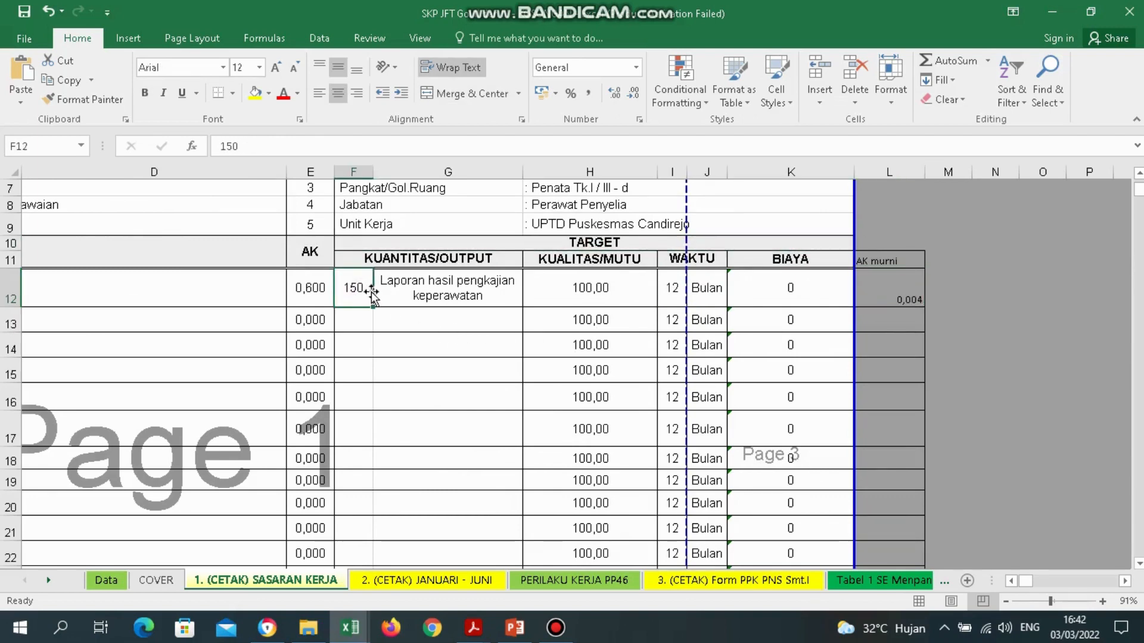
pyautogui.moveTo(674, 291); pyautogui.dragTo(709, 291)
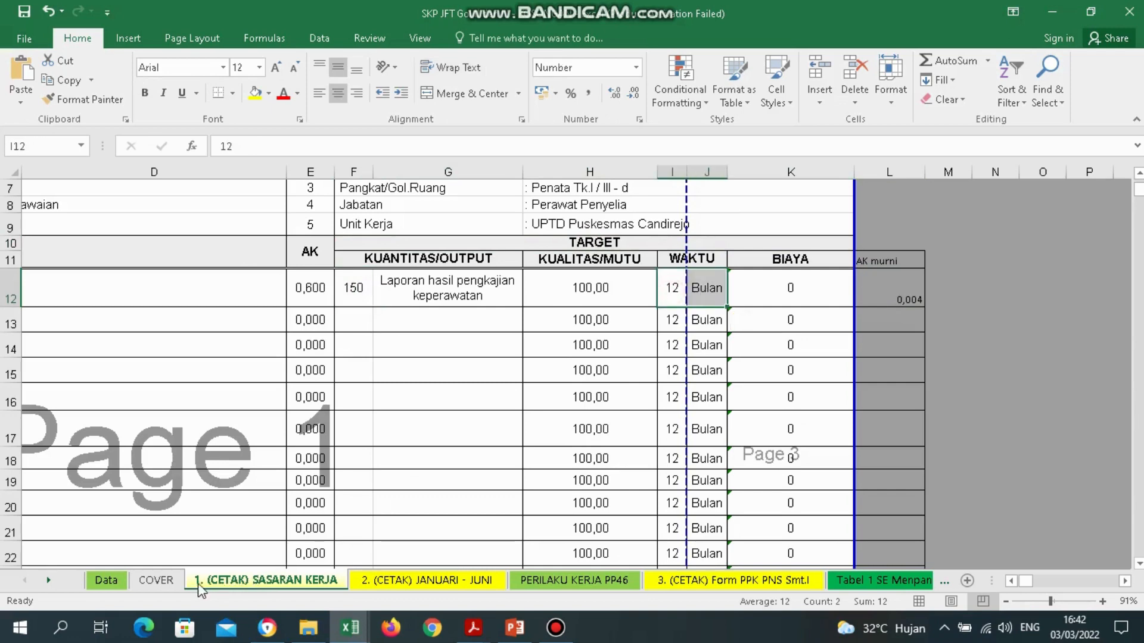
pyautogui.click(678, 290)
pyautogui.moveTo(678, 290); pyautogui.dragTo(703, 388)
pyautogui.click(608, 299)
pyautogui.moveTo(607, 300); pyautogui.dragTo(627, 455)
pyautogui.click(607, 350)
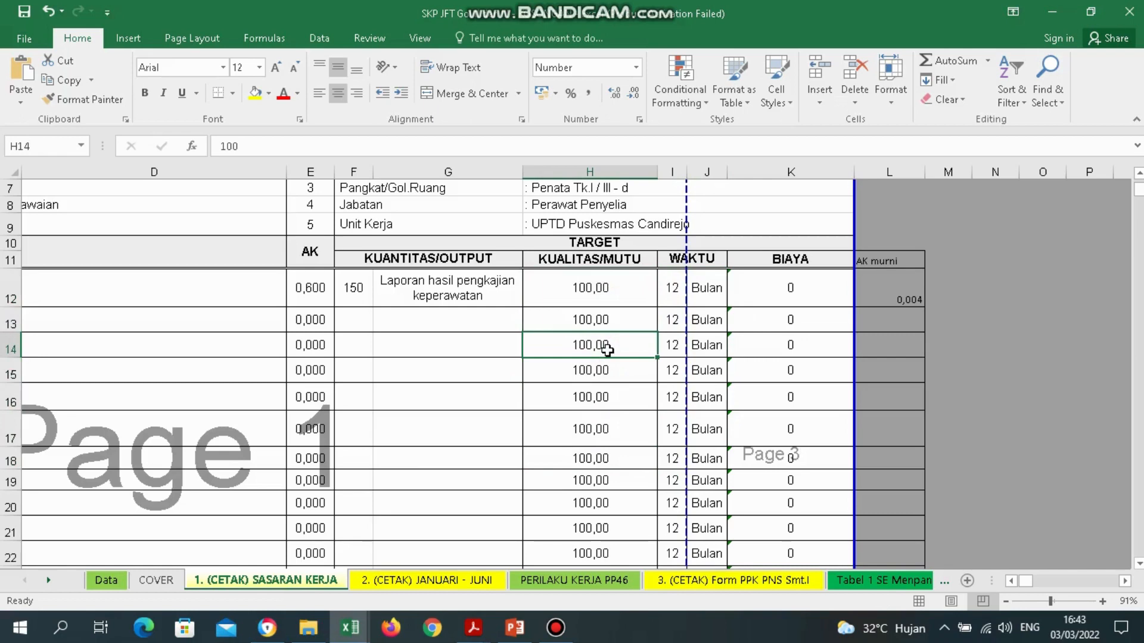
pyautogui.click(204, 291)
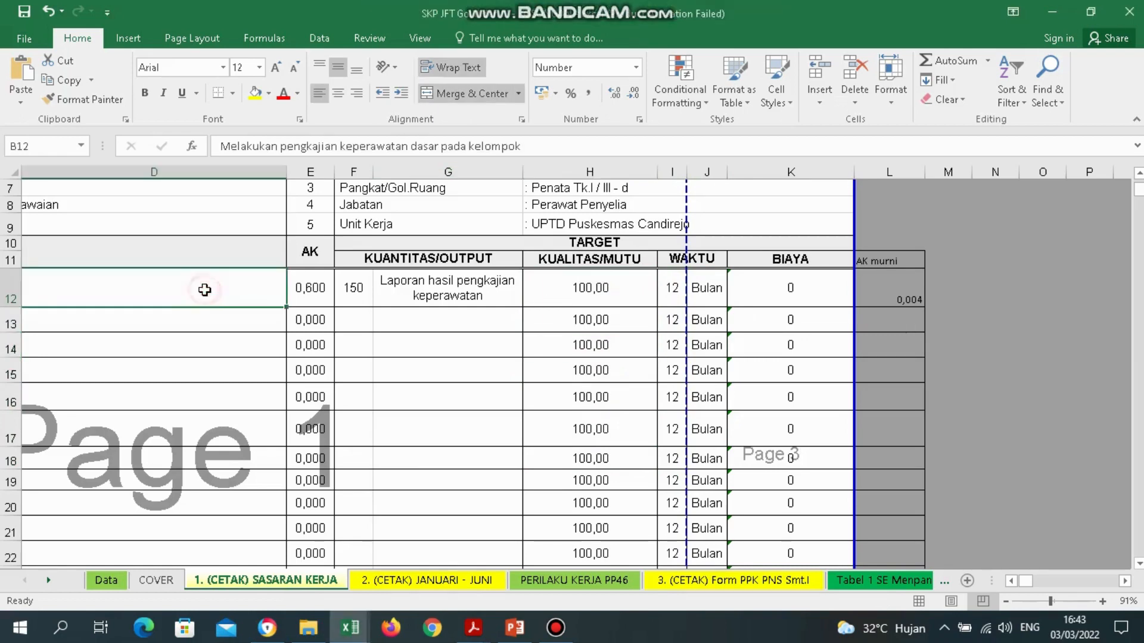
pyautogui.press('Left')
pyautogui.press('Down')
pyautogui.press('Right')
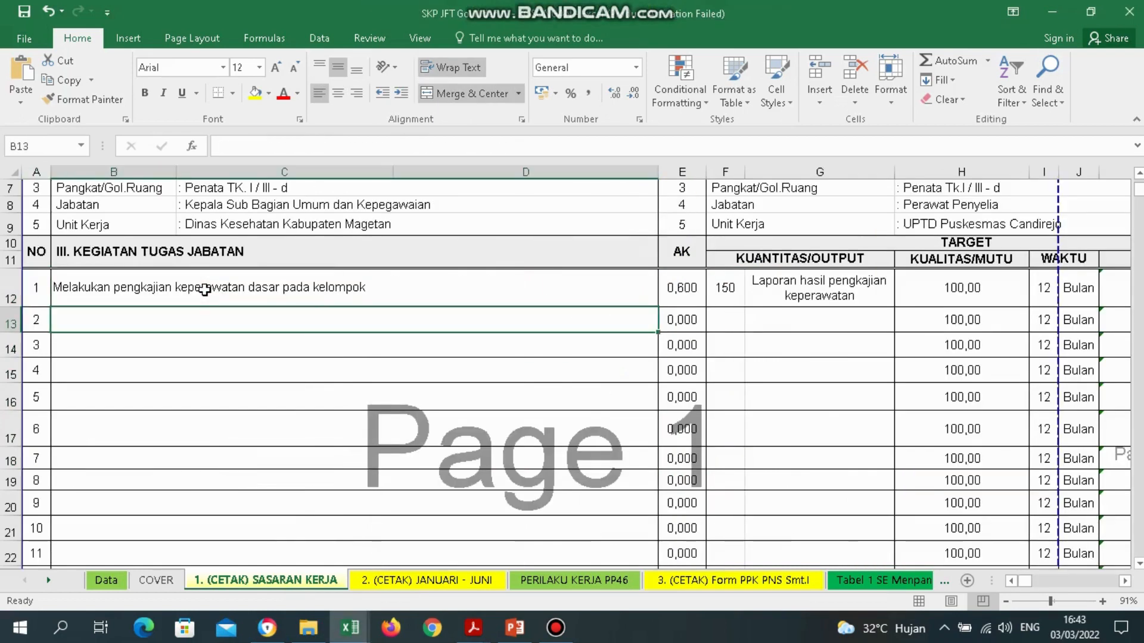
pyautogui.press('Up')
pyautogui.press('Right')
pyautogui.press('Down')
pyautogui.press('Left')
pyautogui.press('Up')
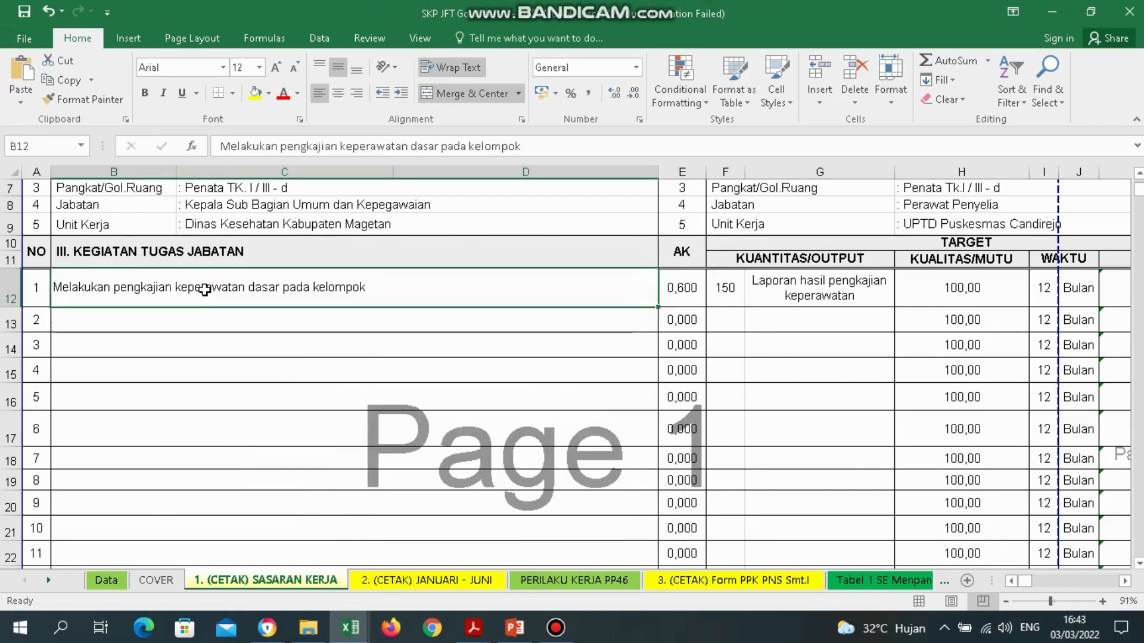
pyautogui.press('Right')
pyautogui.press('Left')
pyautogui.press('Down')
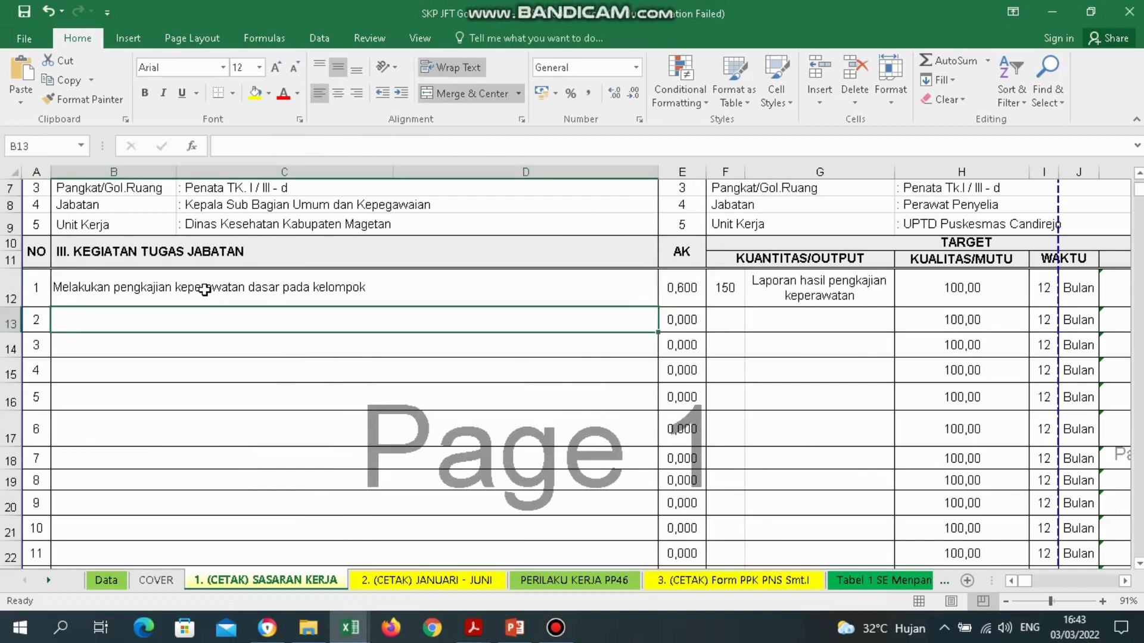
pyautogui.press('Down')
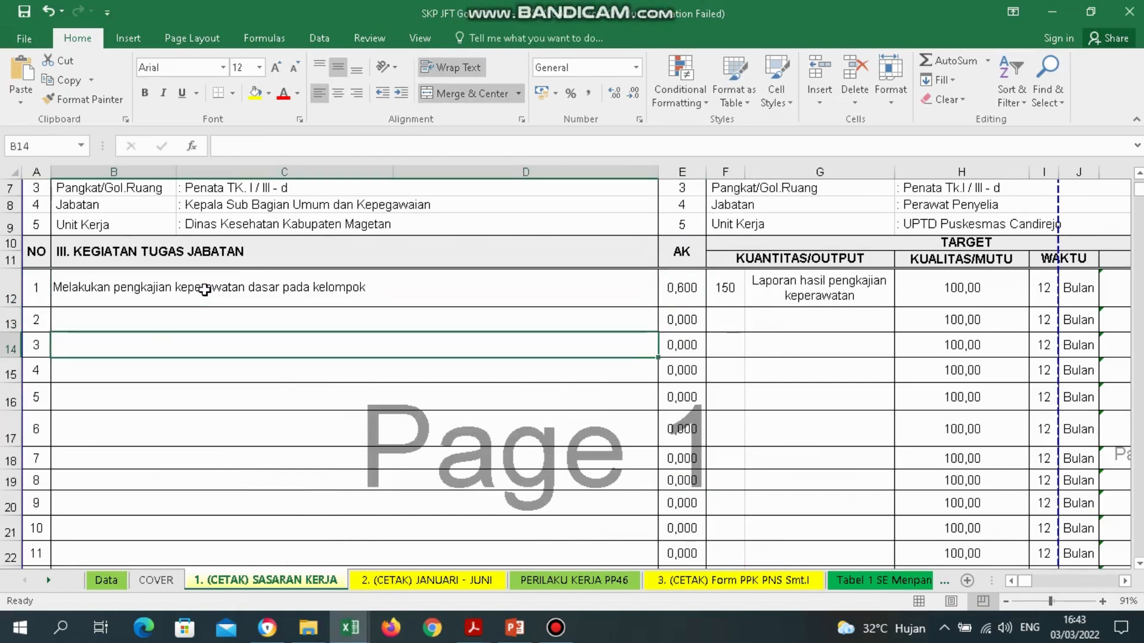
pyautogui.press('Up')
pyautogui.press('Up')
pyautogui.press('Down')
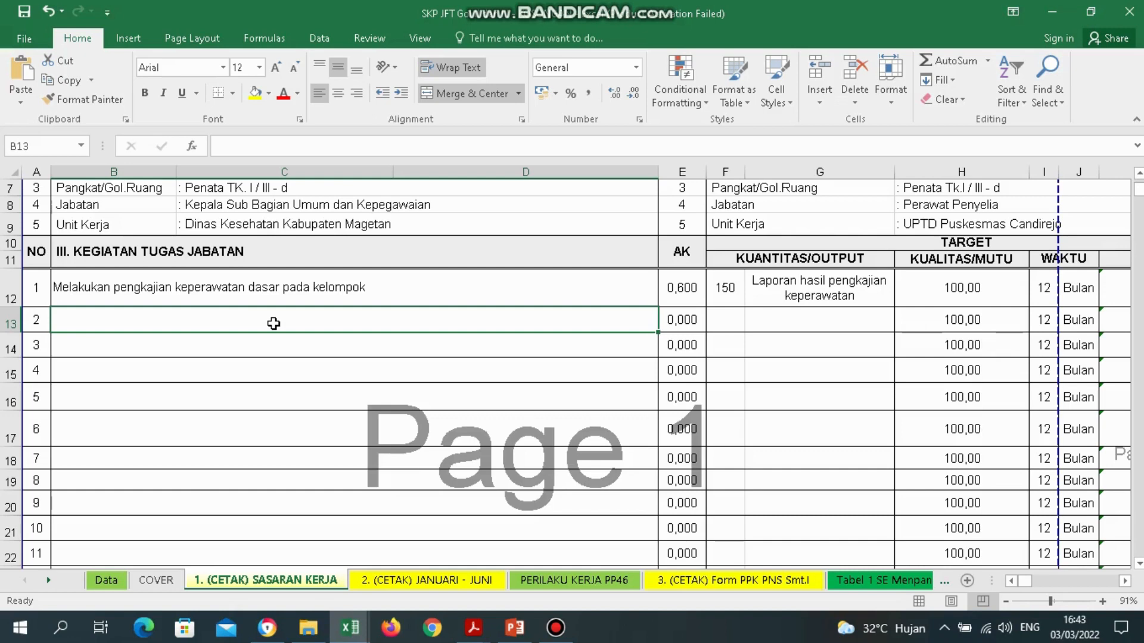
pyautogui.moveTo(240, 290); pyautogui.dragTo(258, 317)
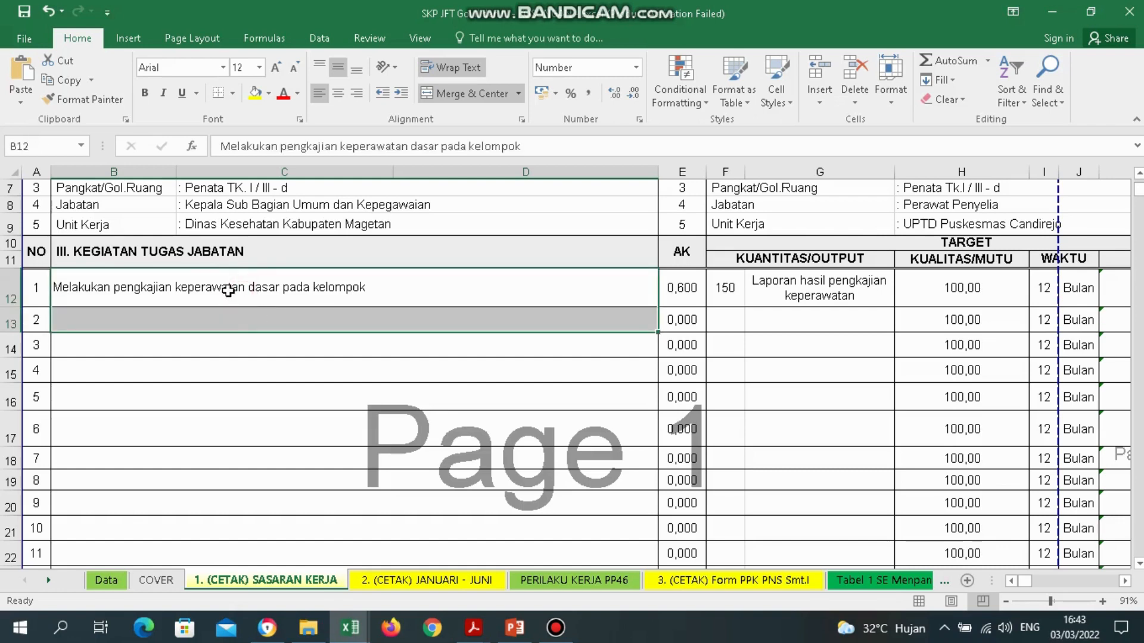
pyautogui.click(245, 320)
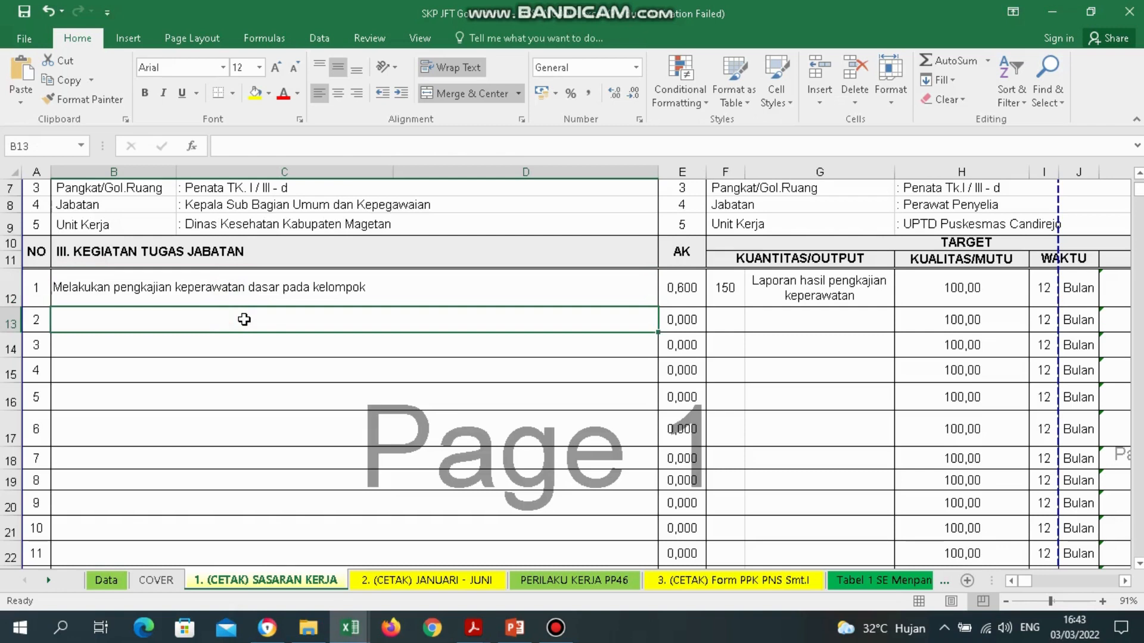
pyautogui.click(725, 331)
pyautogui.click(589, 321)
pyautogui.click(478, 633)
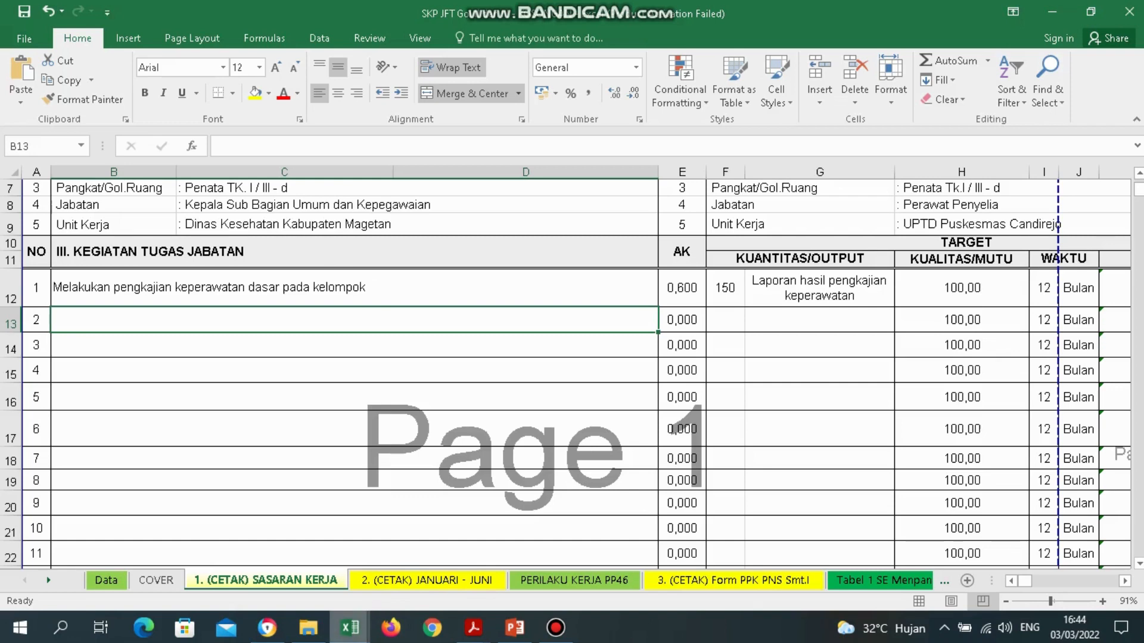
pyautogui.click(473, 628)
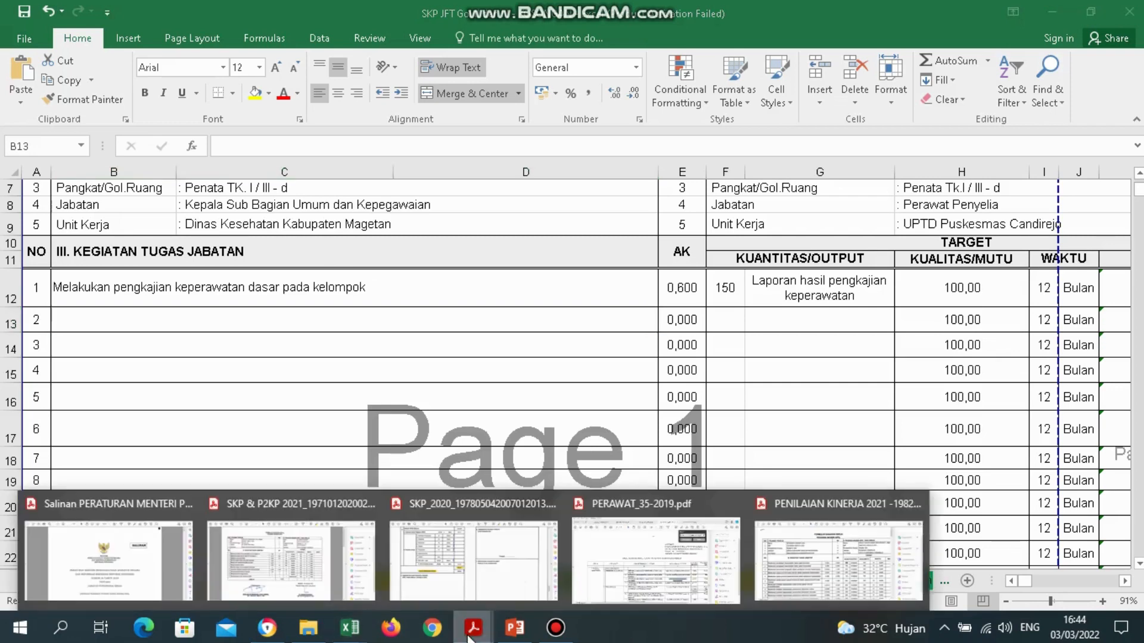
# Bring up PERAWAT_35-2019.pdf page 74 with the tools pane hidden and earlier selection cleared.
pyautogui.click(697, 542)
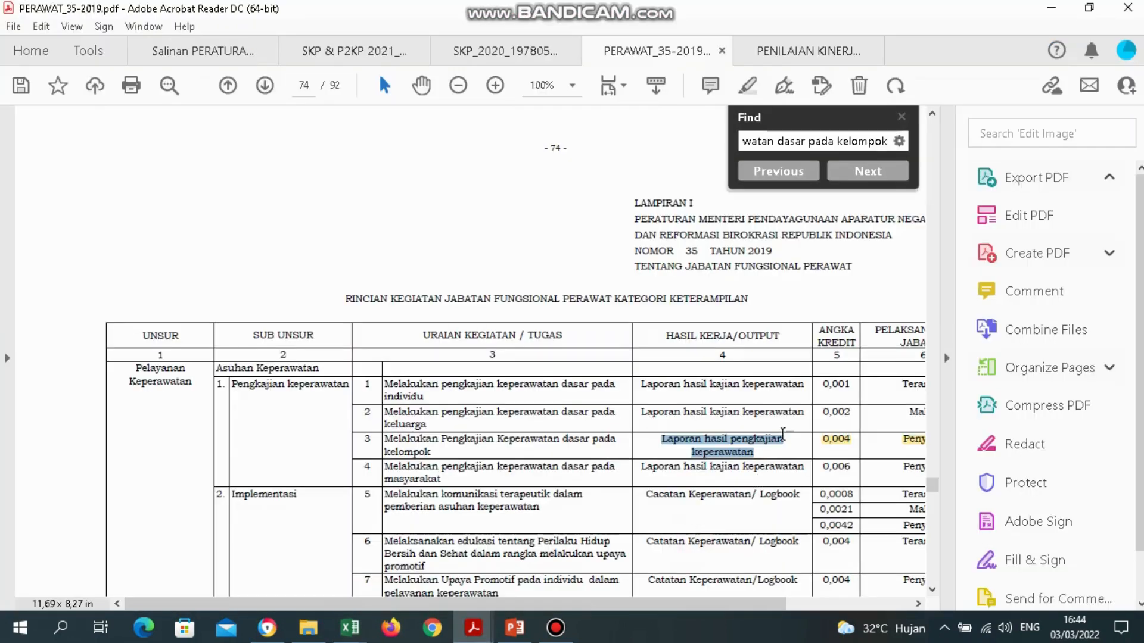
pyautogui.click(788, 448)
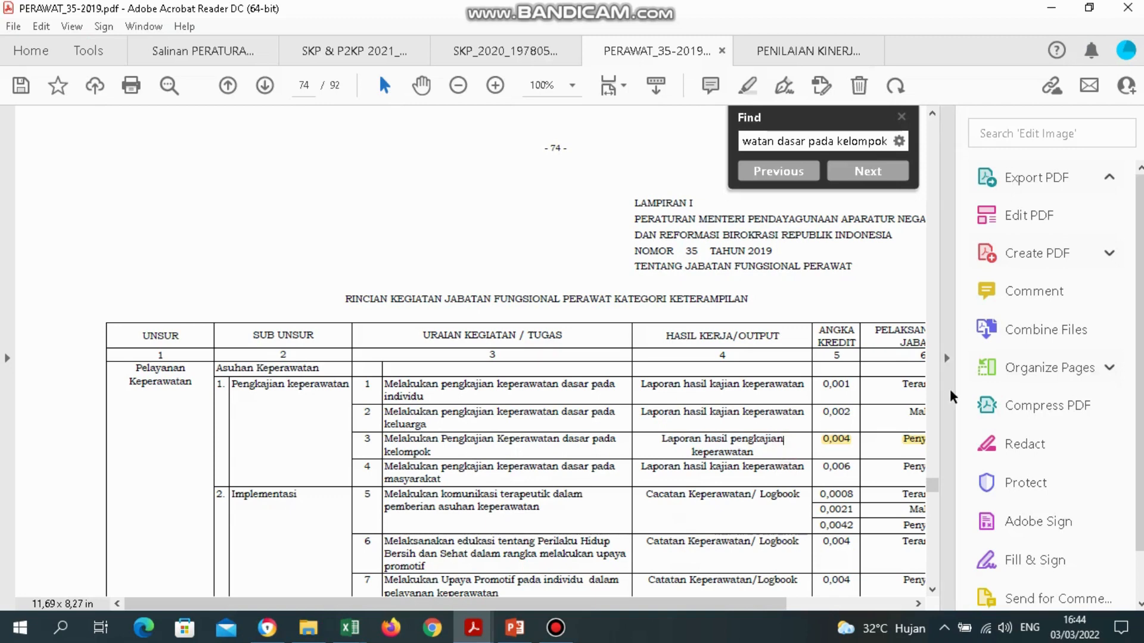
pyautogui.click(947, 358)
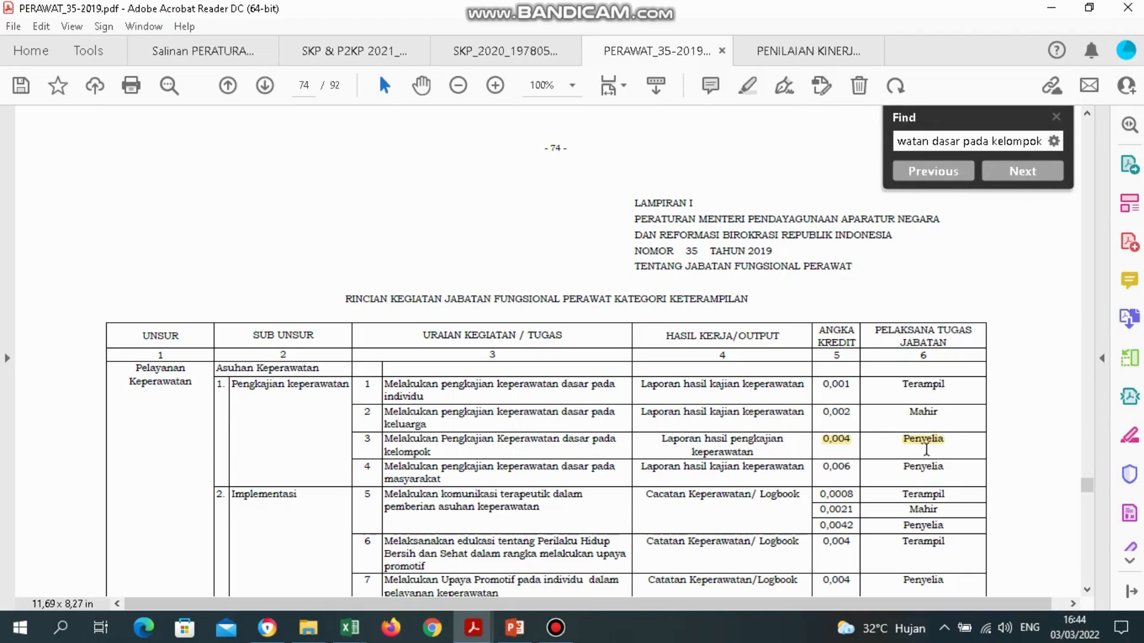
pyautogui.moveTo(905, 467); pyautogui.dragTo(945, 469)
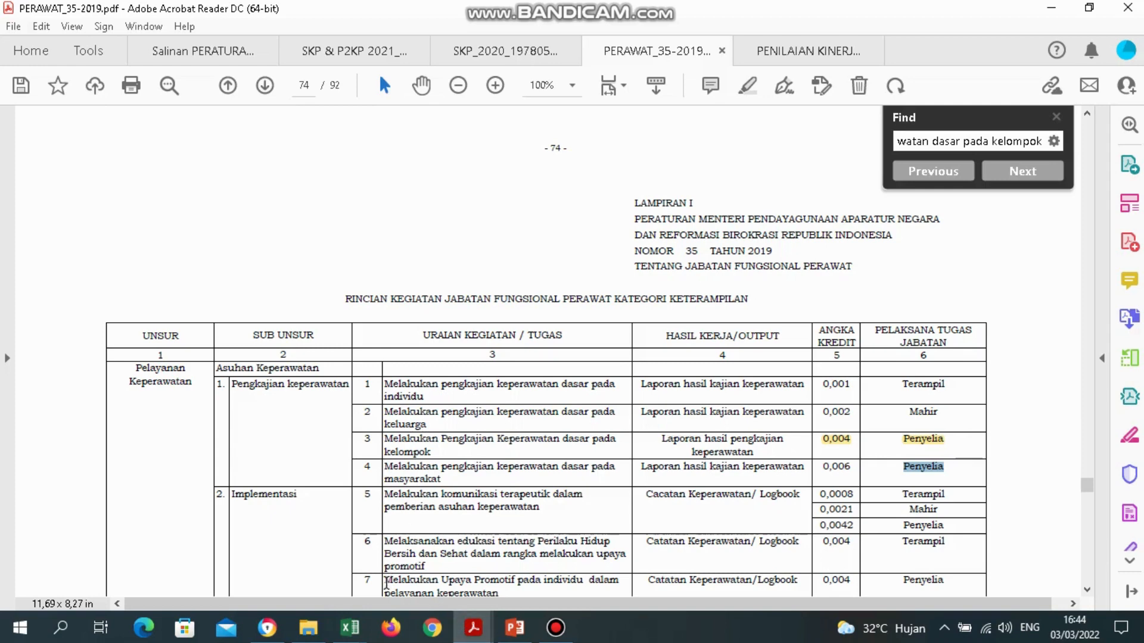
# Copy activity 7's description, 'Melakukan Upaya Promotif pada individu dalam pelayanan keperawatan'.
pyautogui.moveTo(384, 584); pyautogui.dragTo(522, 595)
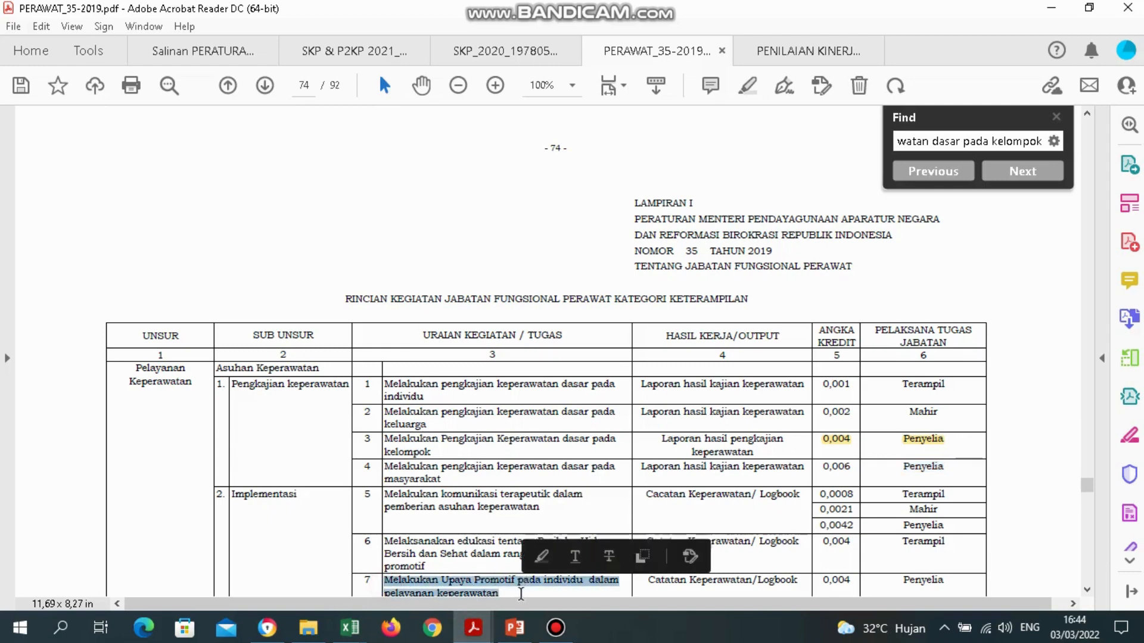
pyautogui.click(1090, 590)
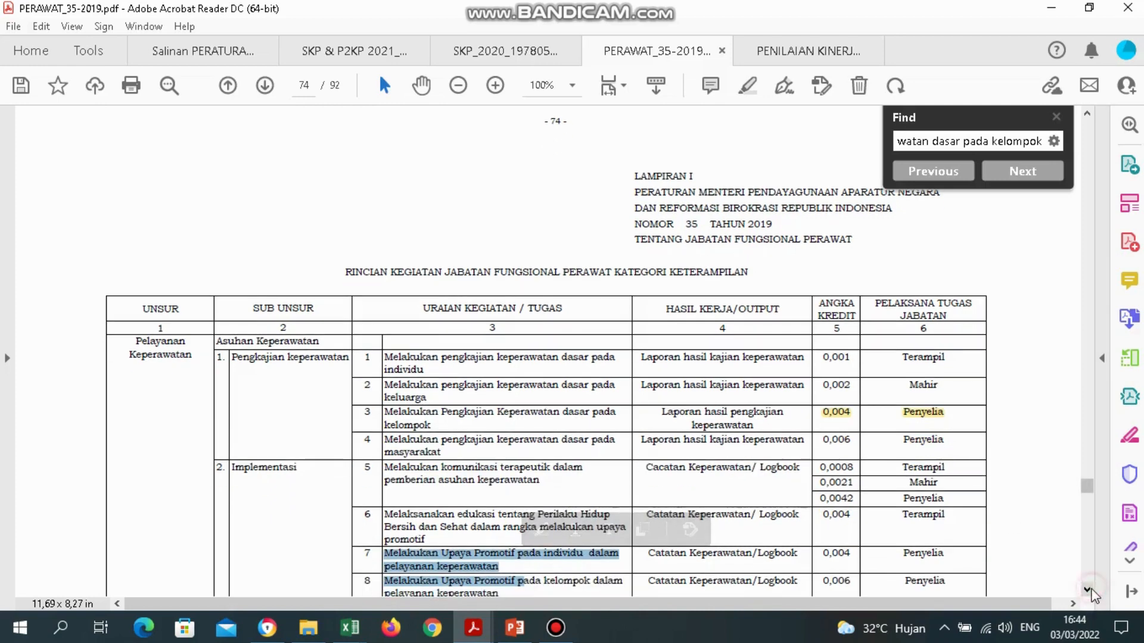
pyautogui.click(511, 570)
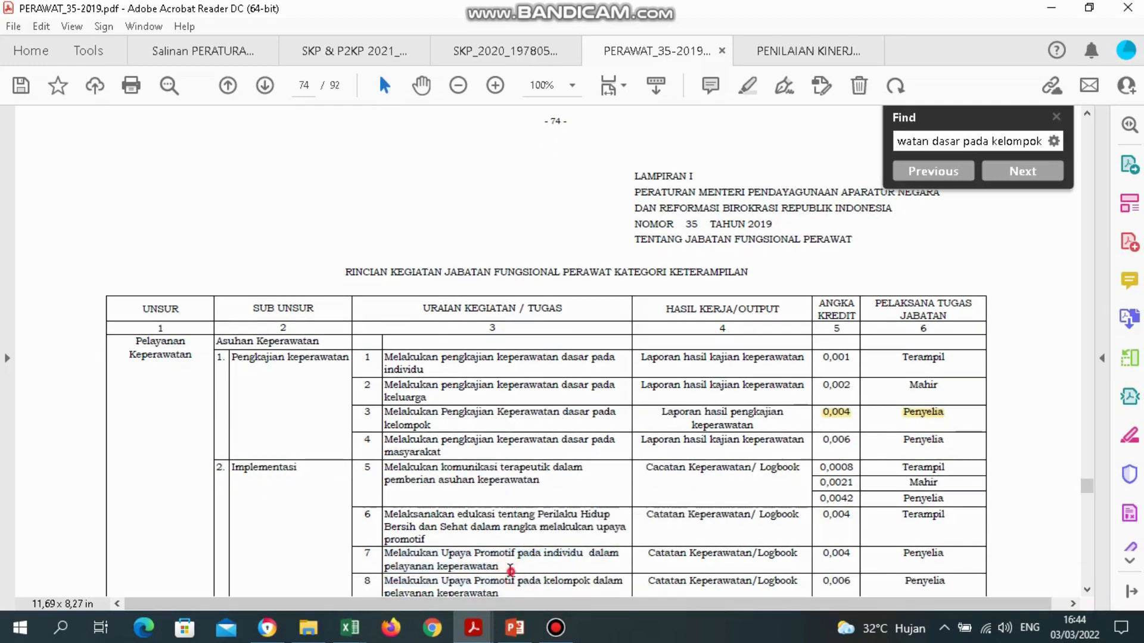
pyautogui.doubleClick(510, 571)
pyautogui.click(452, 567)
pyautogui.click(451, 567)
pyautogui.moveTo(499, 567); pyautogui.dragTo(386, 557)
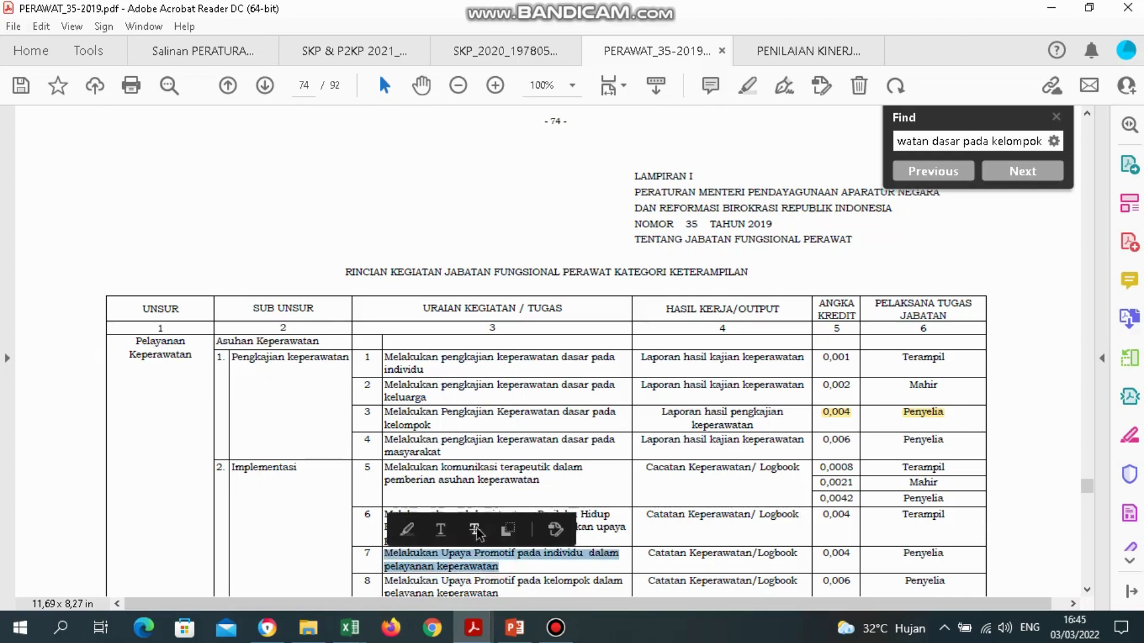
pyautogui.click(503, 531)
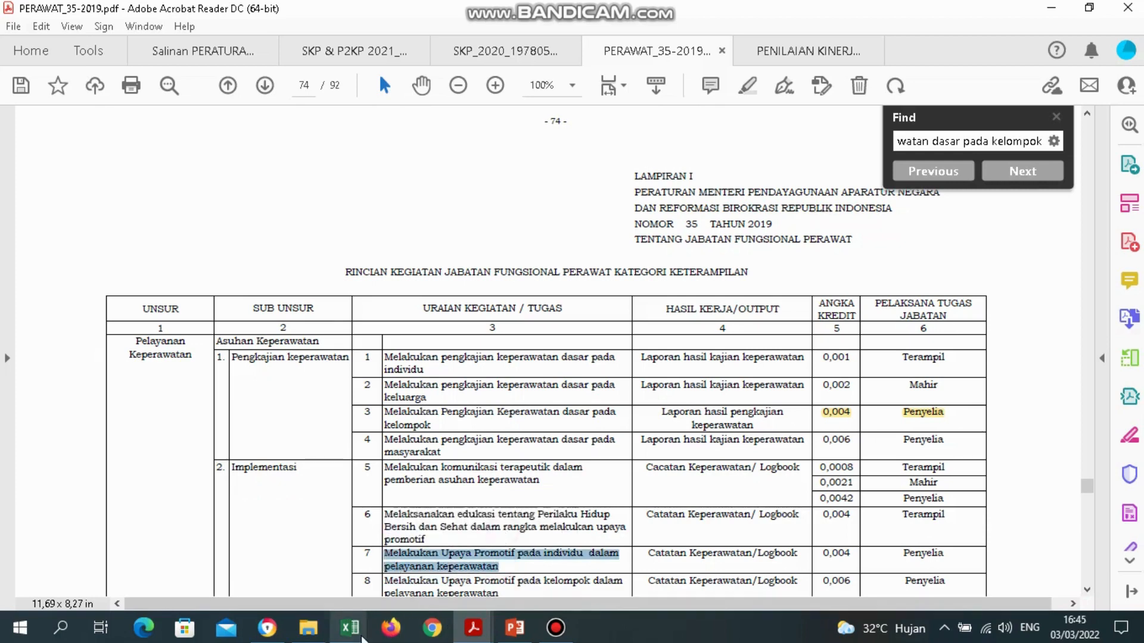
# Paste the copied activity 7 description into activity 2's cell B13.
pyautogui.moveTo(349, 627)
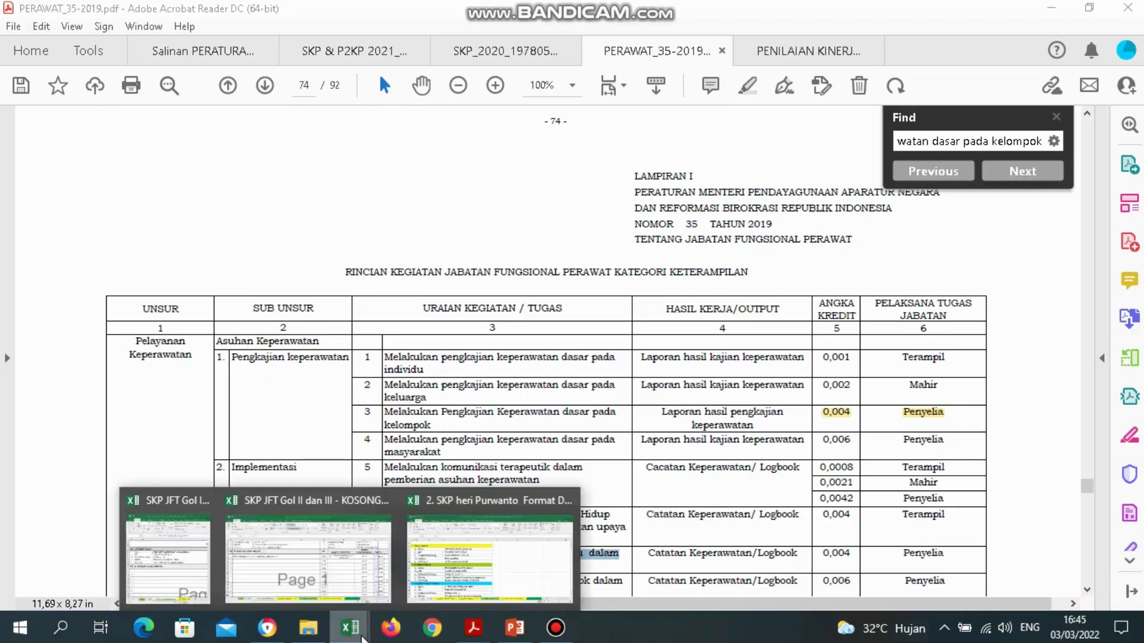
pyautogui.click(320, 542)
pyautogui.click(142, 326)
pyautogui.doubleClick(142, 325)
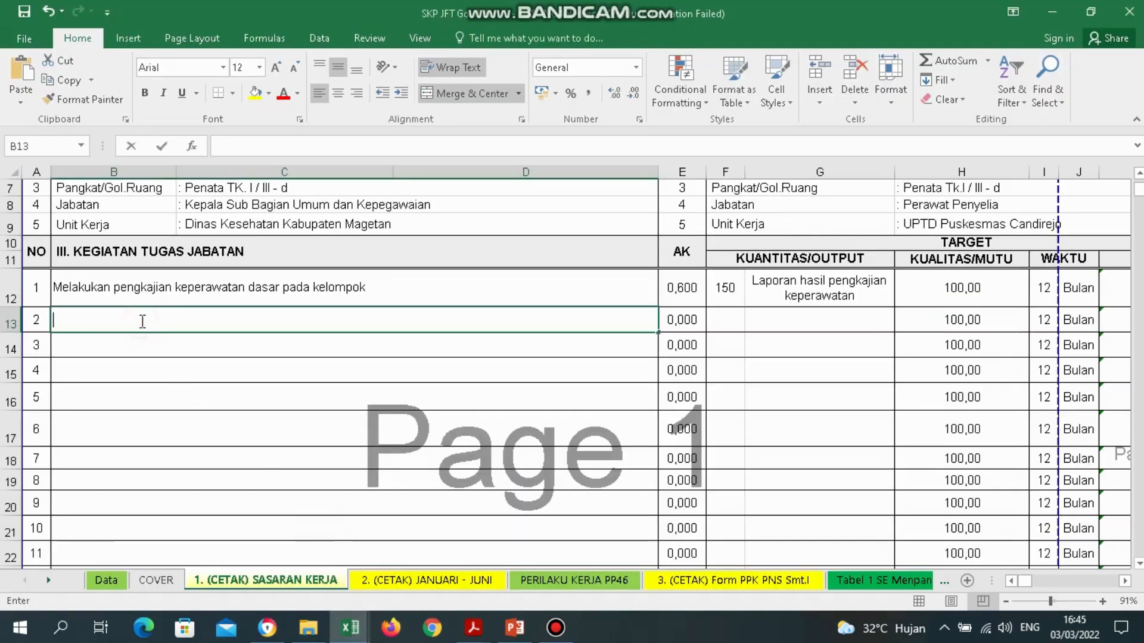
pyautogui.rightClick(659, 332)
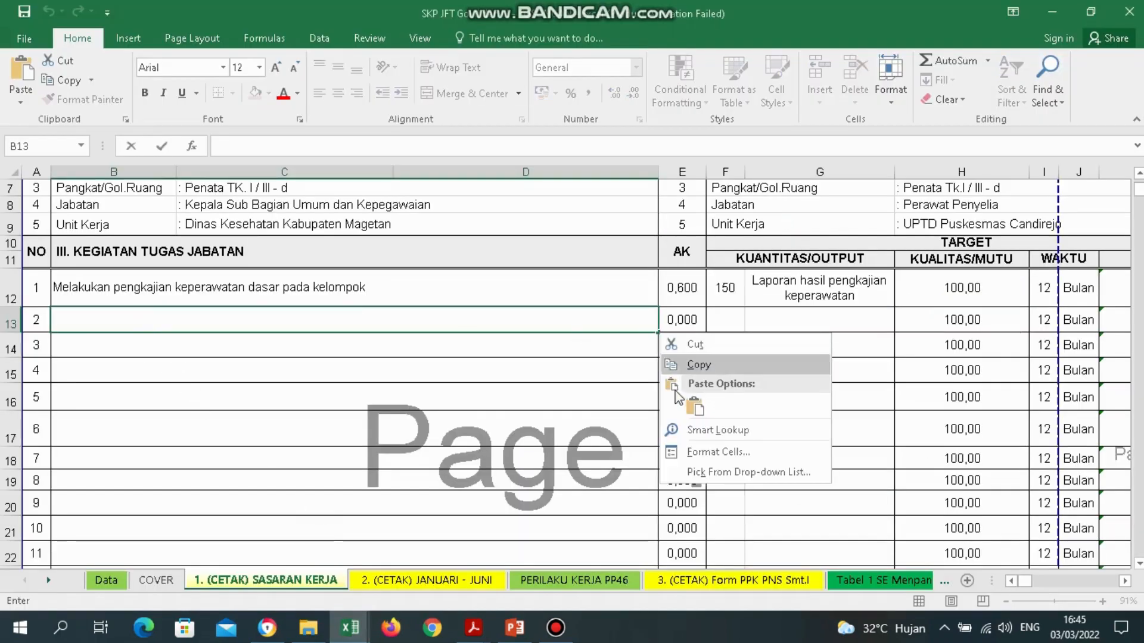
pyautogui.click(685, 410)
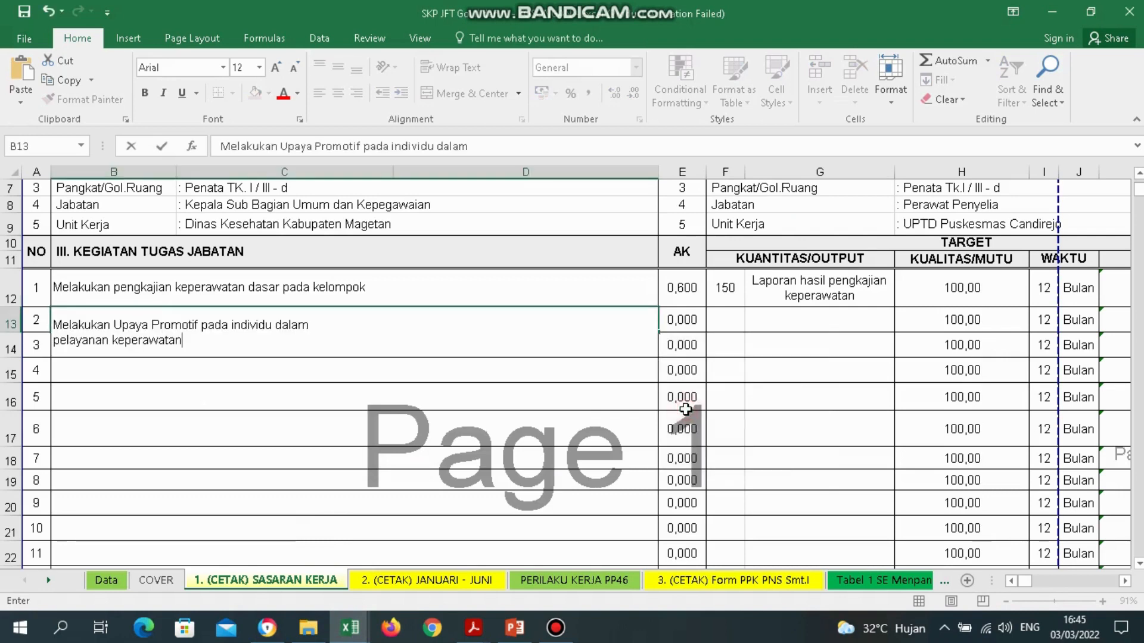
pyautogui.click(354, 336)
pyautogui.click(332, 330)
pyautogui.press('Return')
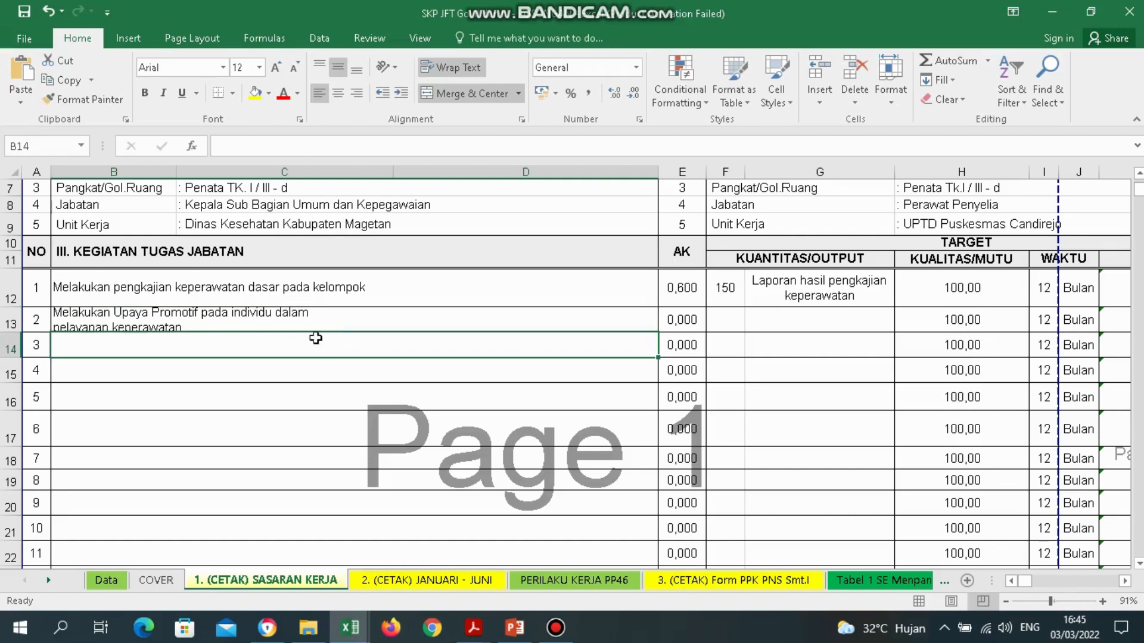
# Remove the line break after 'dalam' so B13's description reads on one line.
pyautogui.click(331, 321)
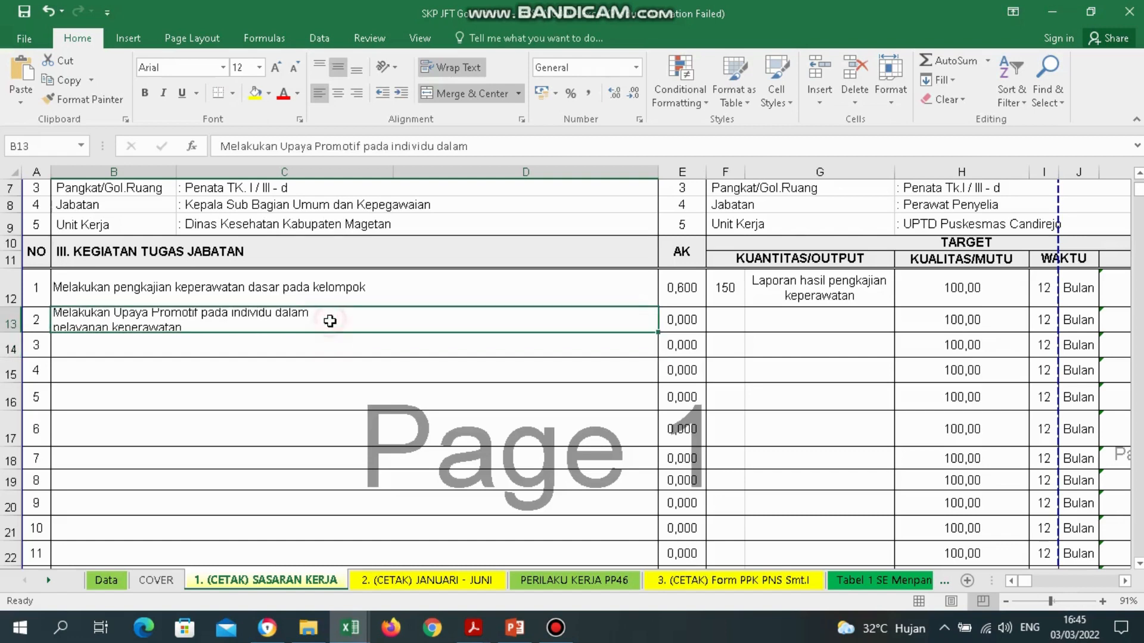
pyautogui.click(489, 151)
pyautogui.press('Delete')
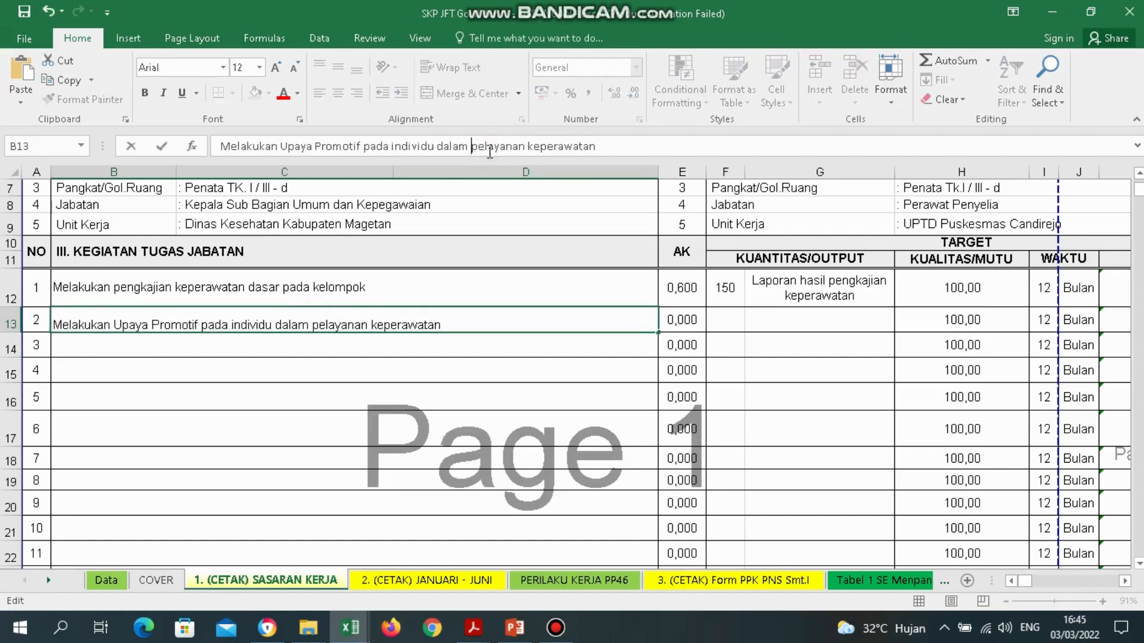
pyautogui.press('BackSpace')
pyautogui.press('BackSpace')
pyautogui.write('m')
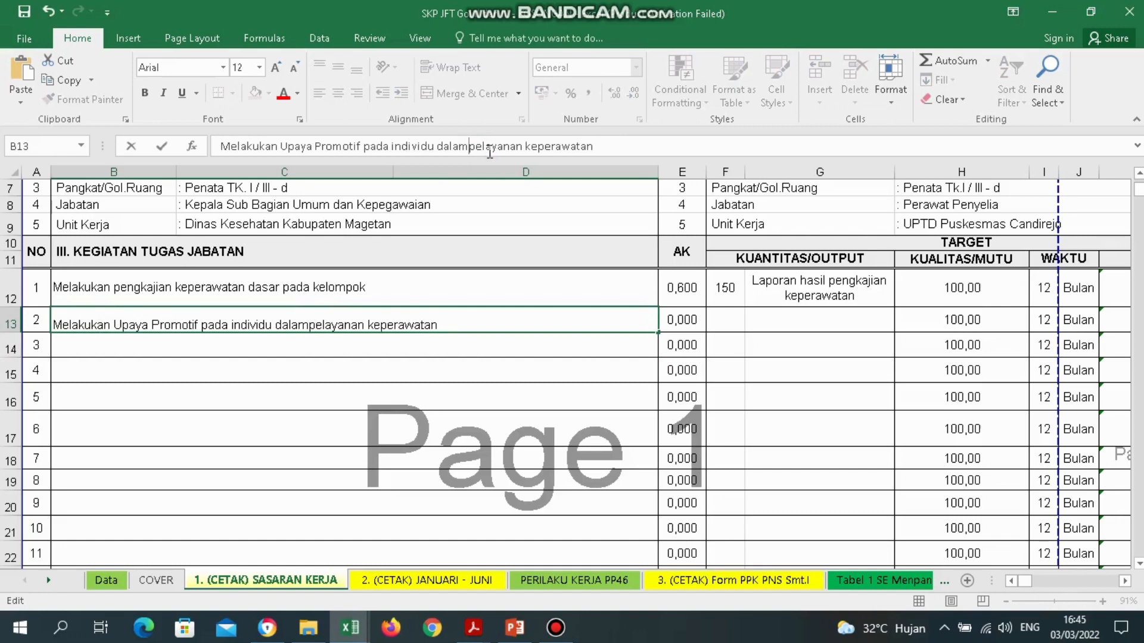
pyautogui.press('Return')
pyautogui.click(730, 326)
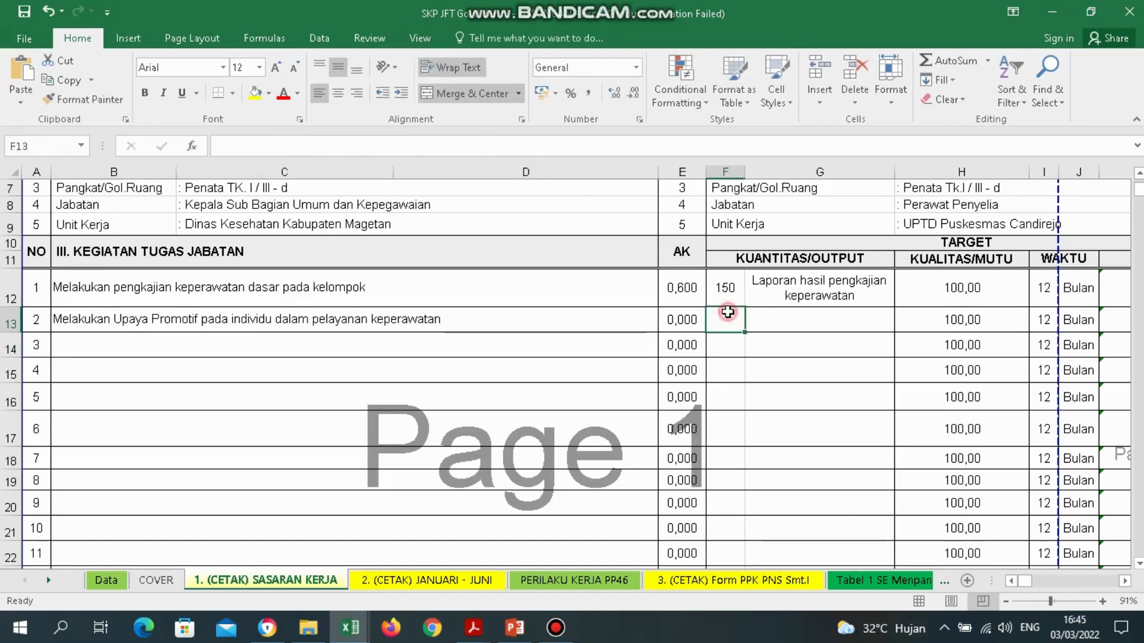
pyautogui.click(817, 317)
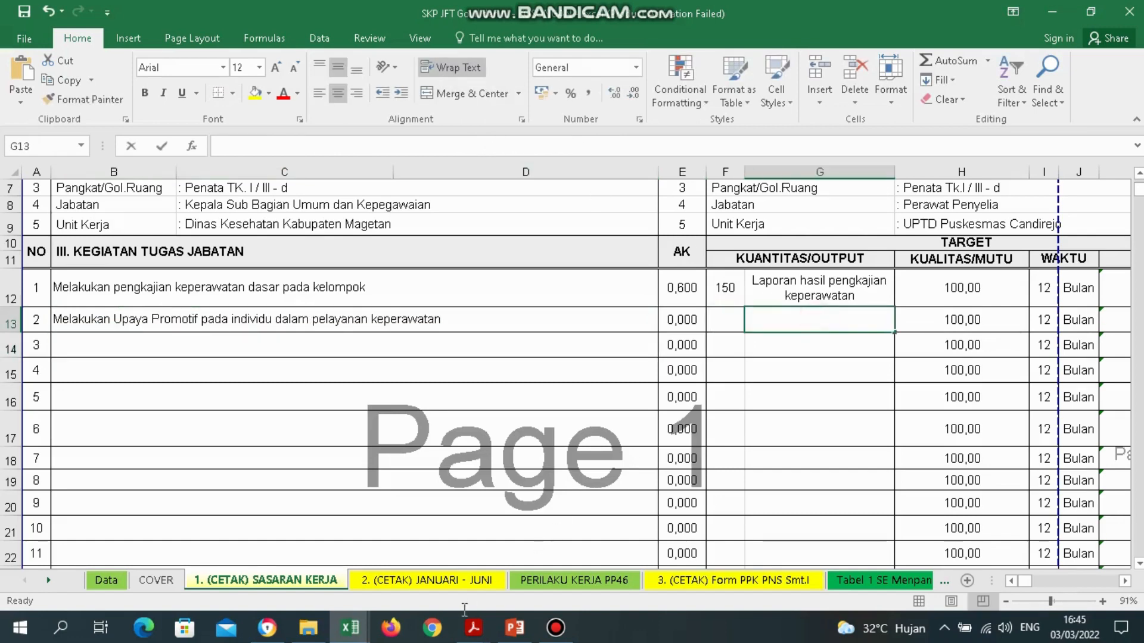
pyautogui.click(473, 628)
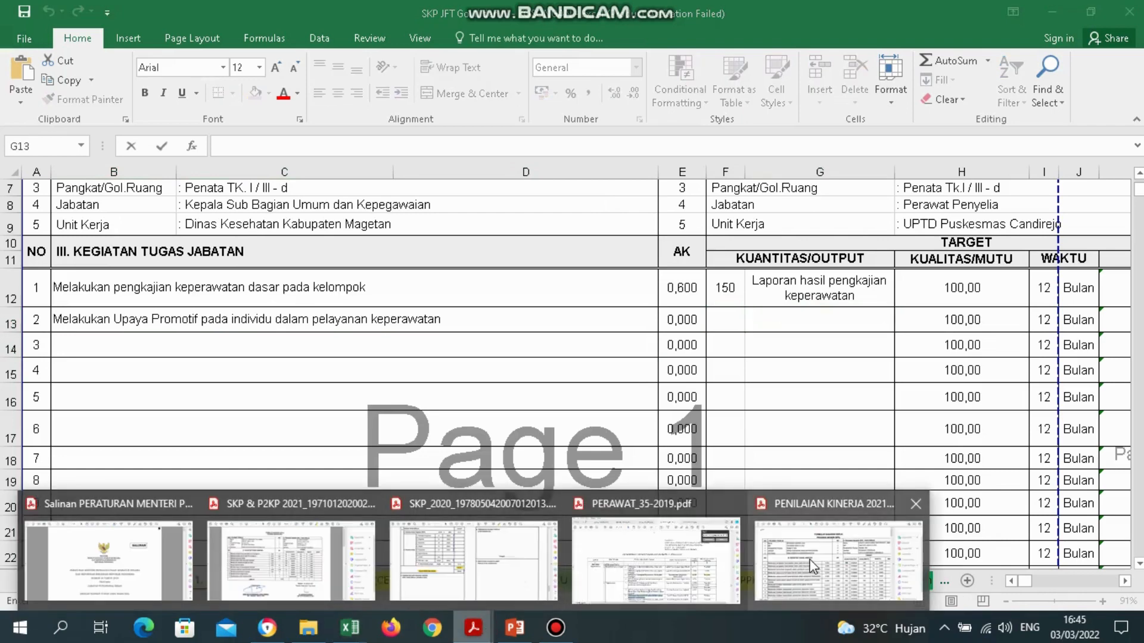
pyautogui.click(709, 560)
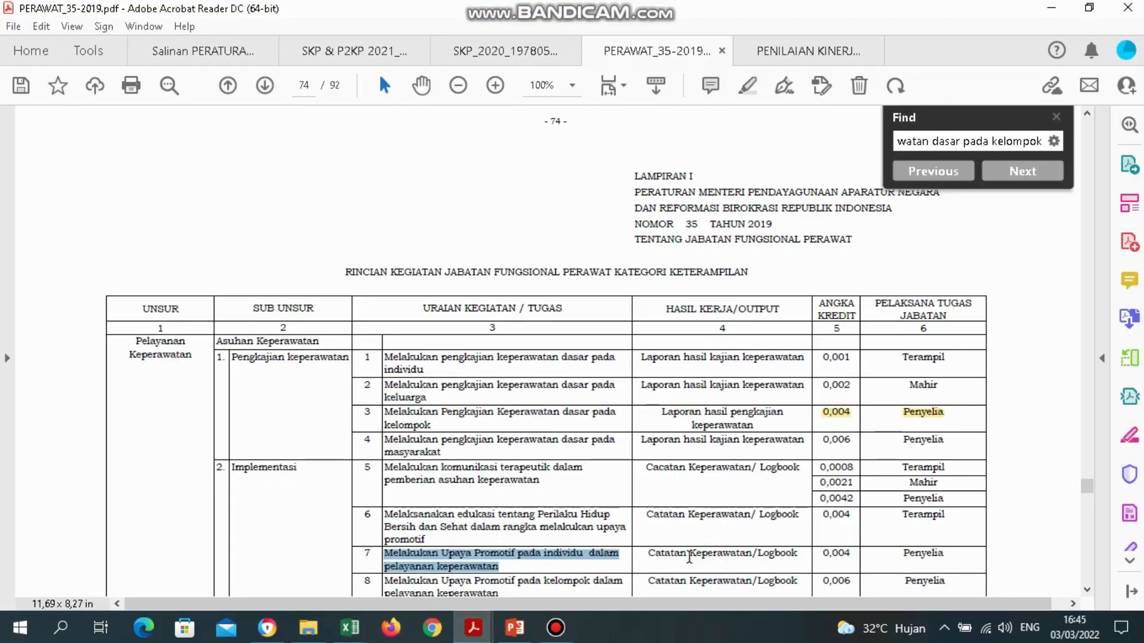
# Copy 'Catatan Keperawatan/Logbook' from the regulation and paste it into G13.
pyautogui.moveTo(649, 555); pyautogui.dragTo(801, 549)
pyautogui.press('super+c')
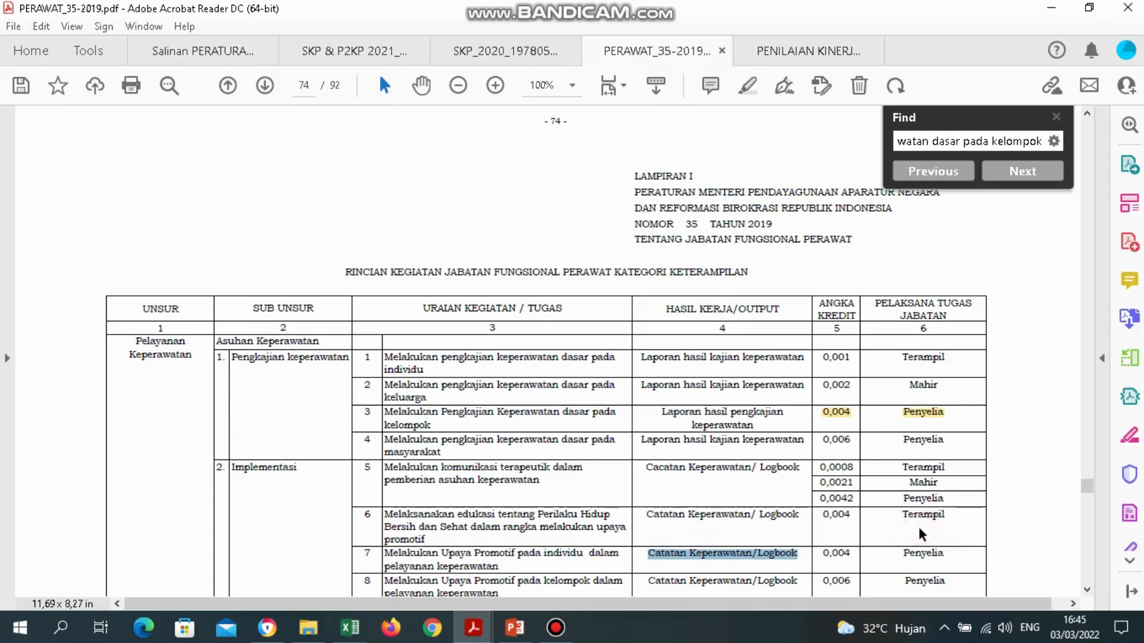
pyautogui.click(350, 628)
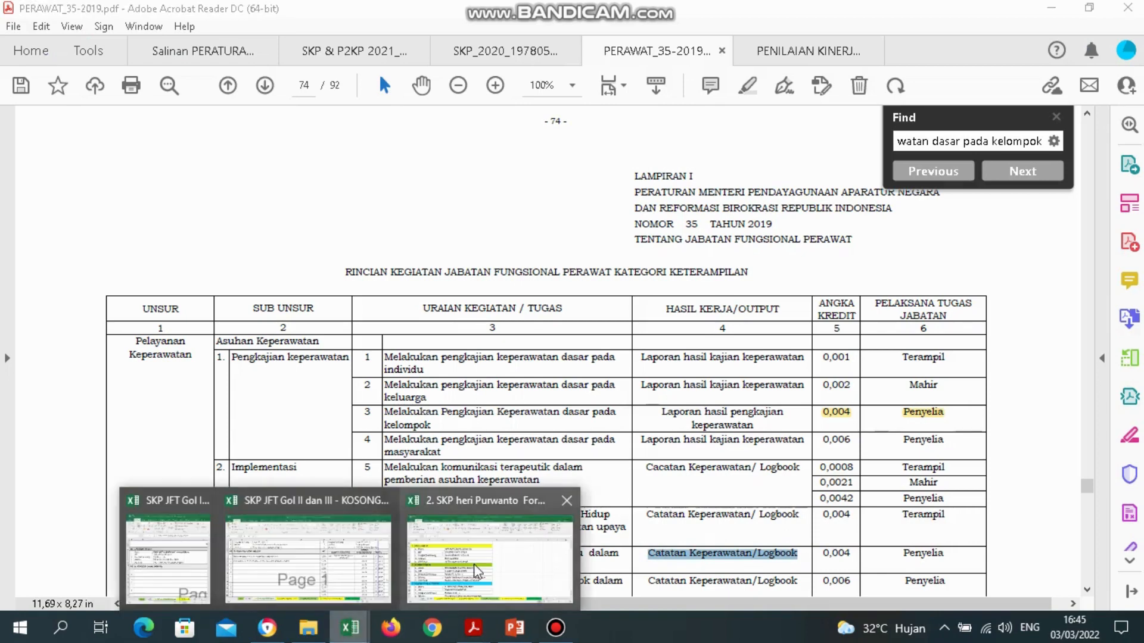
pyautogui.click(308, 560)
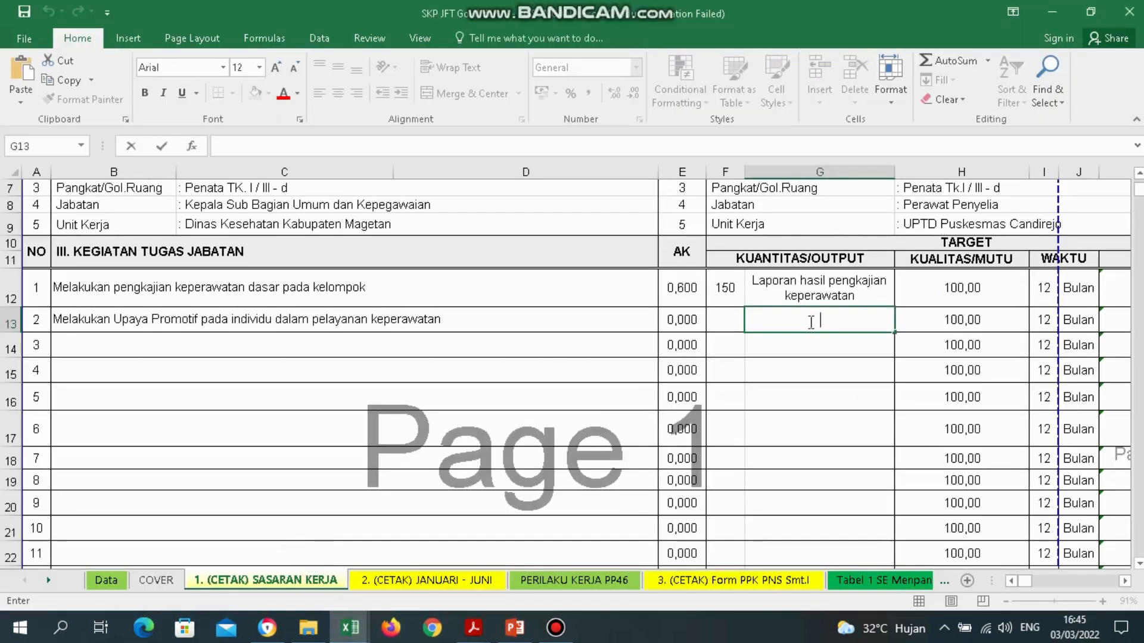
pyautogui.rightClick(897, 333)
pyautogui.click(923, 404)
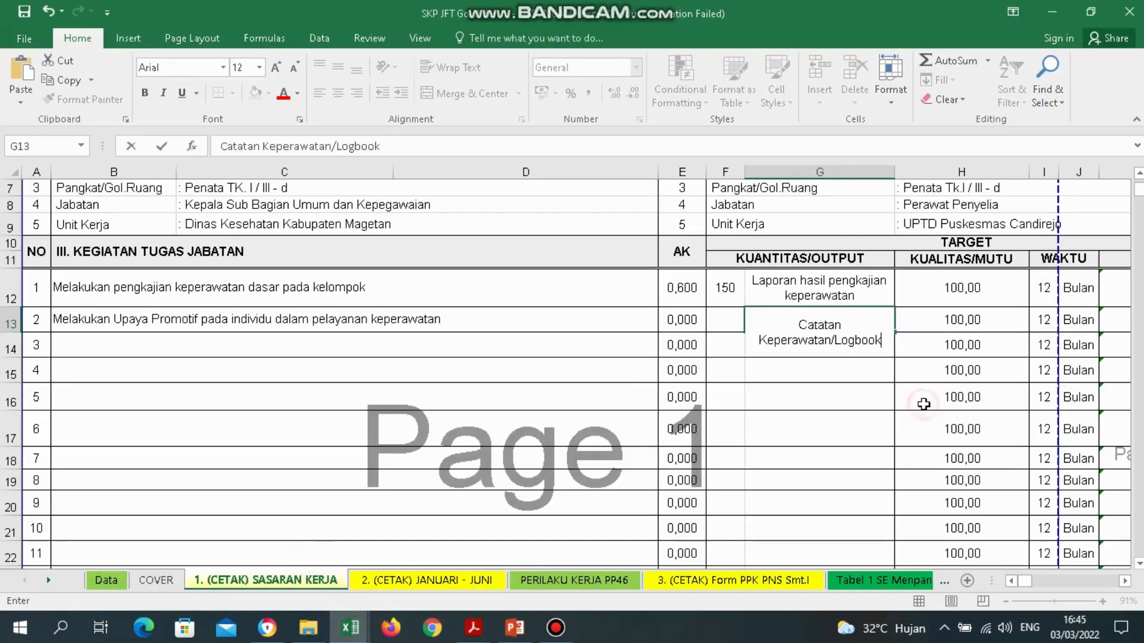
pyautogui.hotkey('ctrl', 'Return')
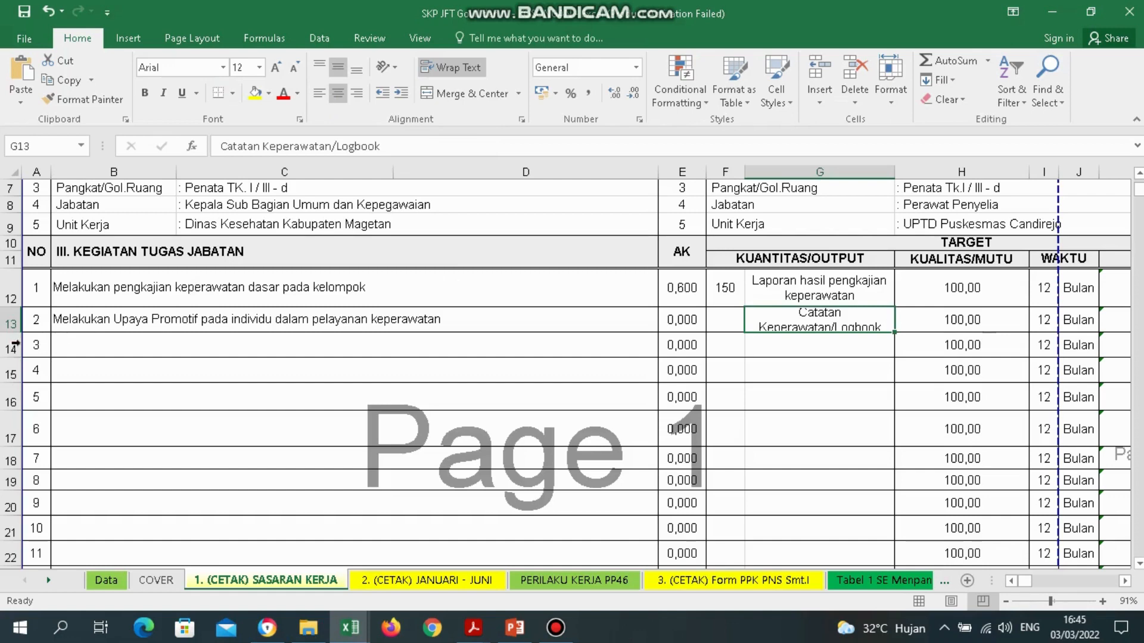
# Make row 13 taller so the wrapped output fits, moving to AK murni cell L13.
pyautogui.moveTo(14, 332); pyautogui.dragTo(15, 340)
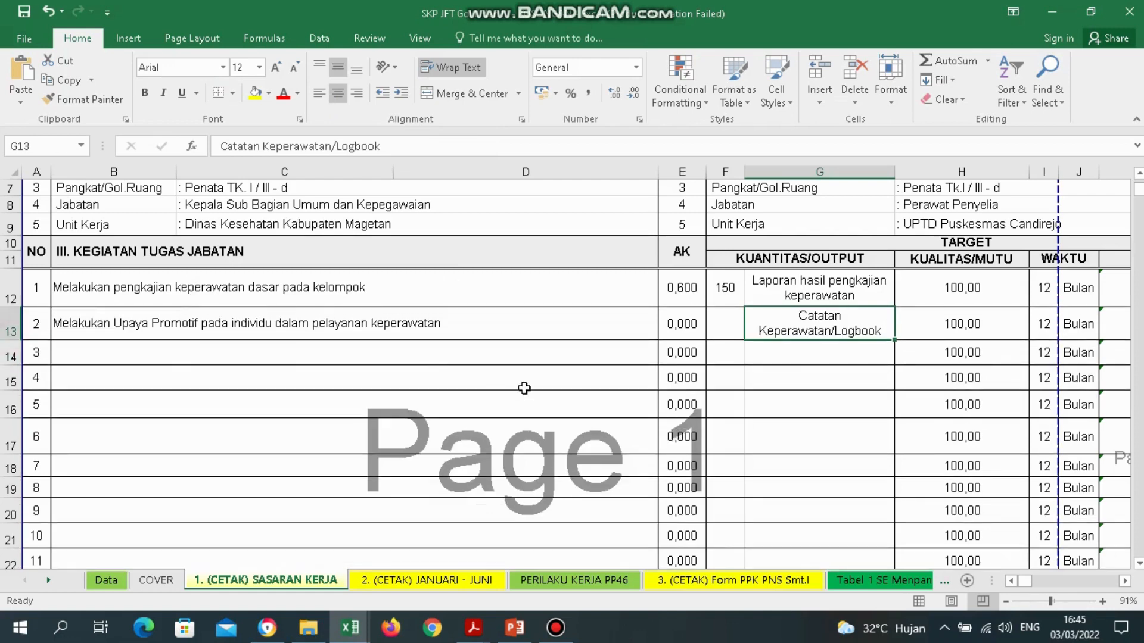
pyautogui.click(731, 330)
pyautogui.press('Right')
pyautogui.press('Right')
pyautogui.press('Right')
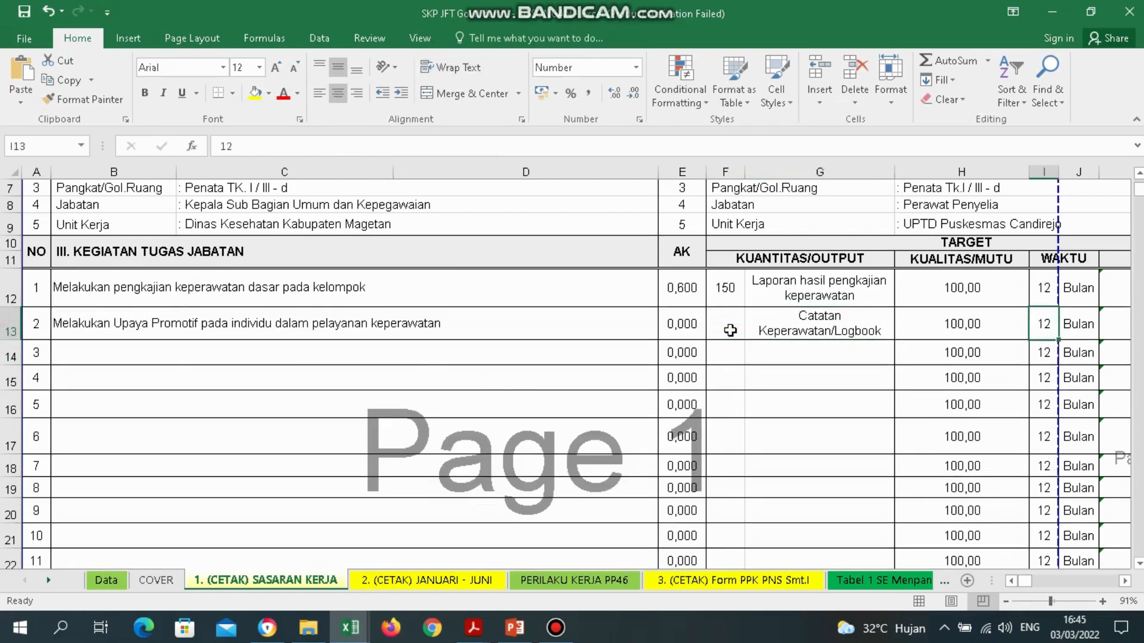
pyautogui.press('Right')
pyautogui.press('Right')
pyautogui.press('Right')
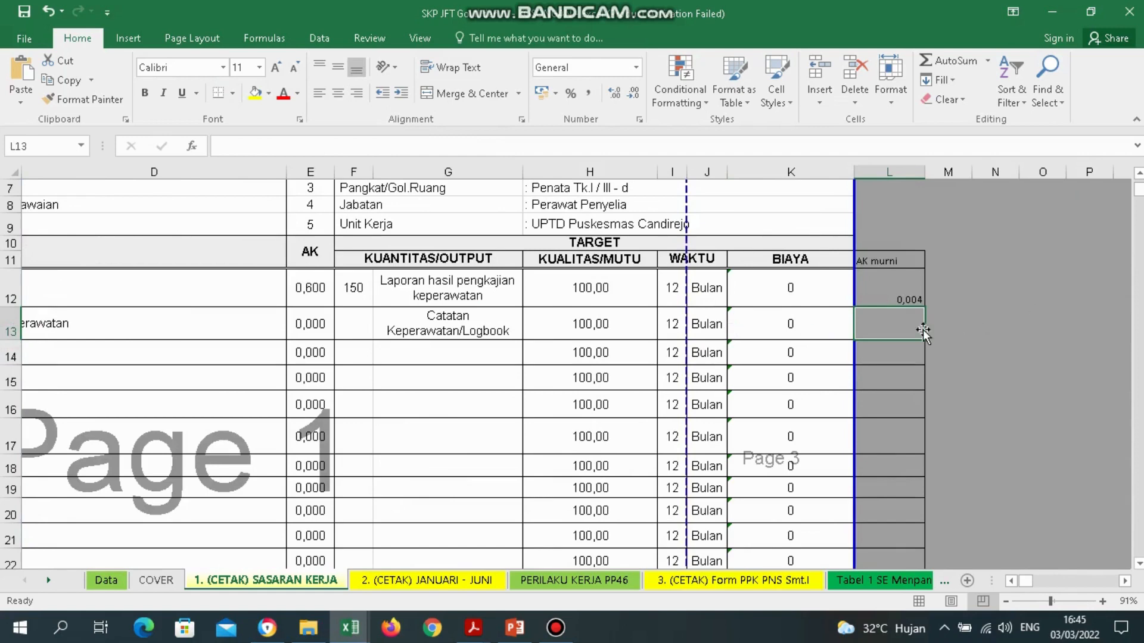
# Look up activity 7's credit value 0,004 in the PERAWAT_35-2019 regulation.
pyautogui.click(474, 627)
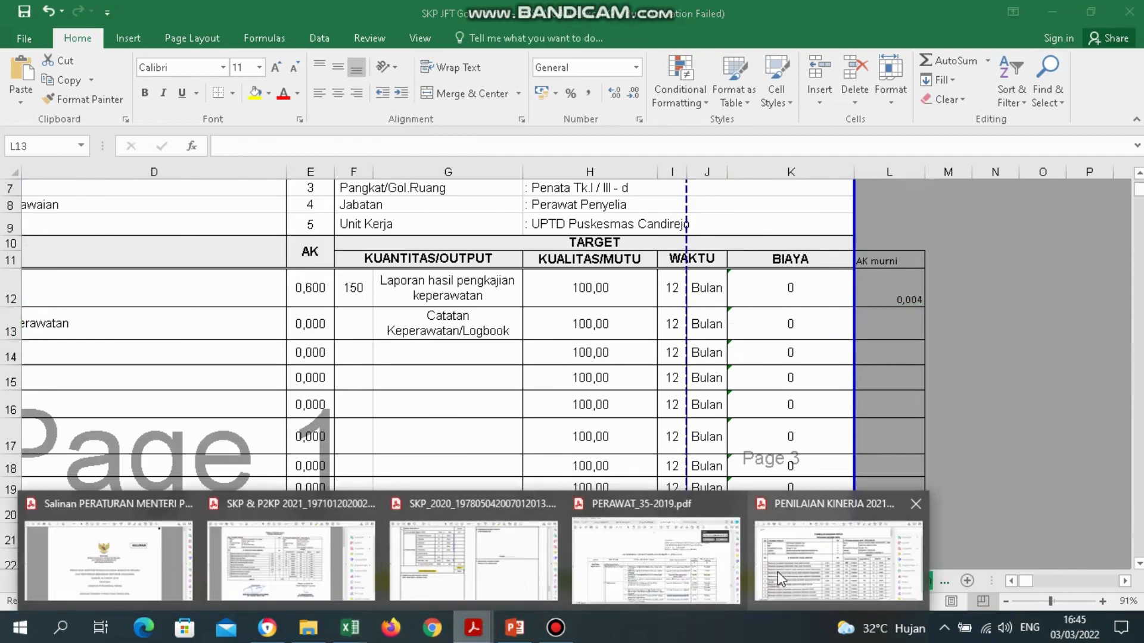
pyautogui.click(680, 560)
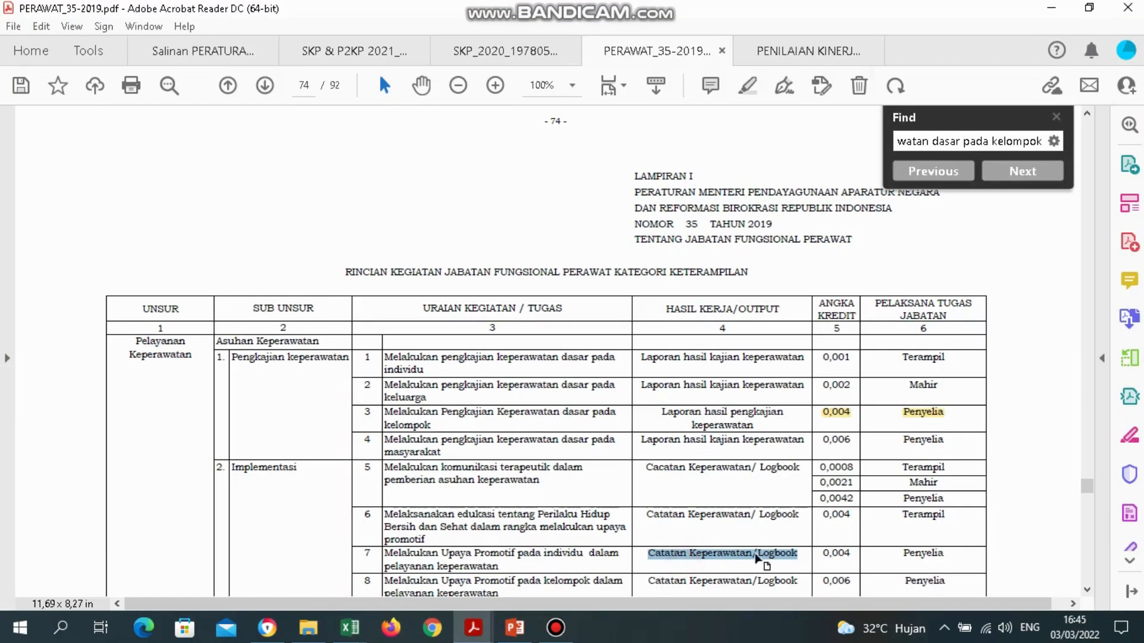
pyautogui.click(853, 553)
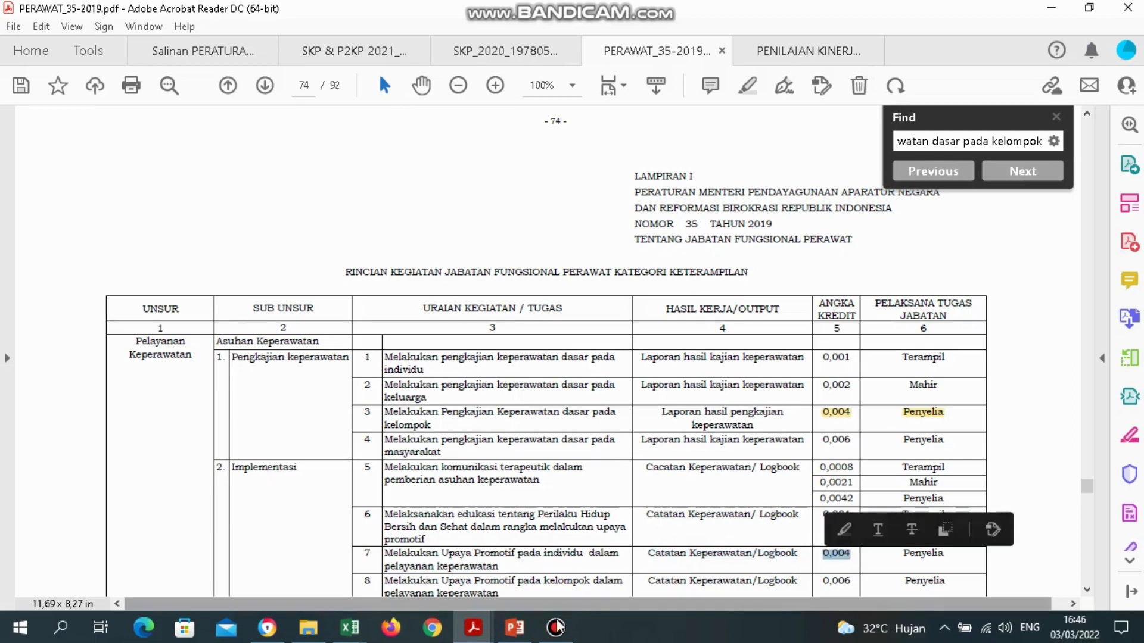
pyautogui.moveTo(478, 636)
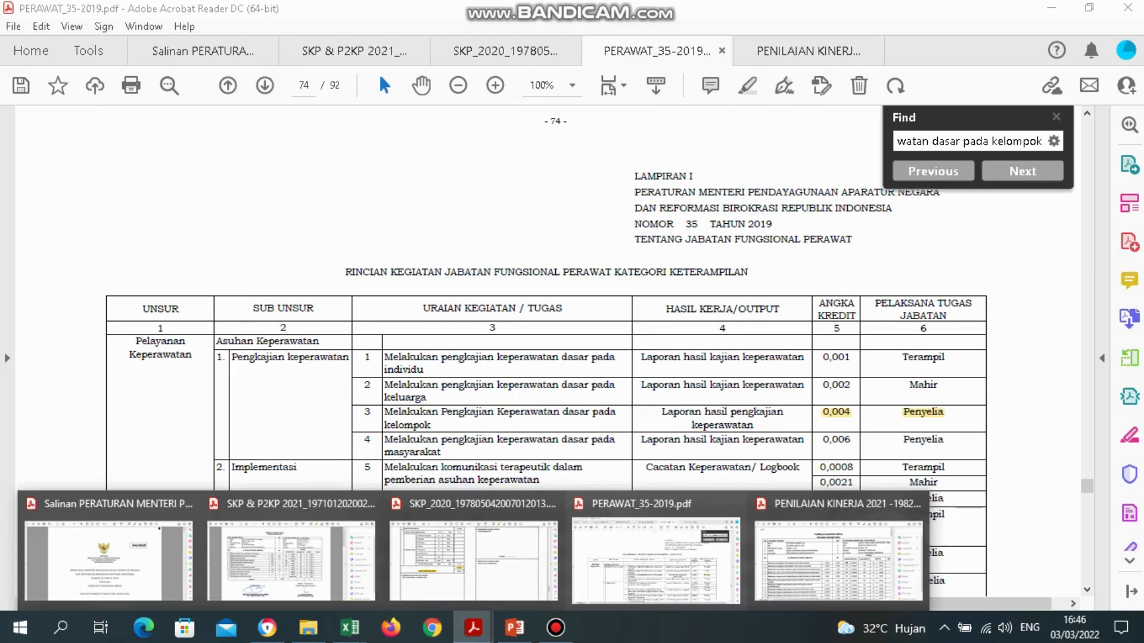
pyautogui.moveTo(350, 630)
pyautogui.click(333, 589)
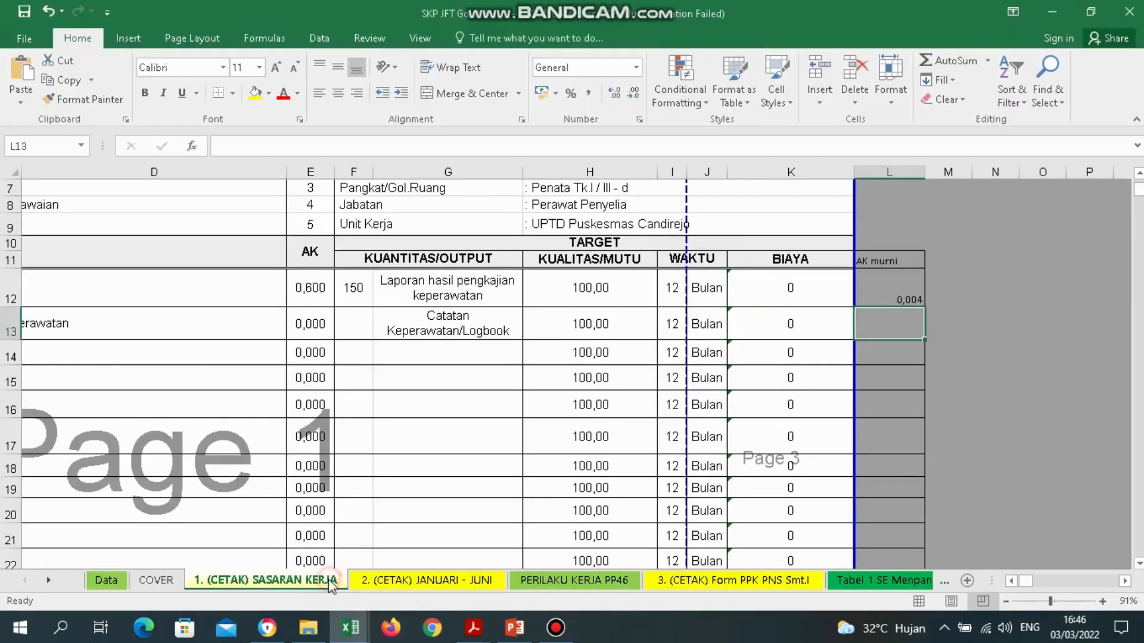
# Enter 0,004 in L13 and check the AK formulas in E12:E13.
pyautogui.write('0,004')
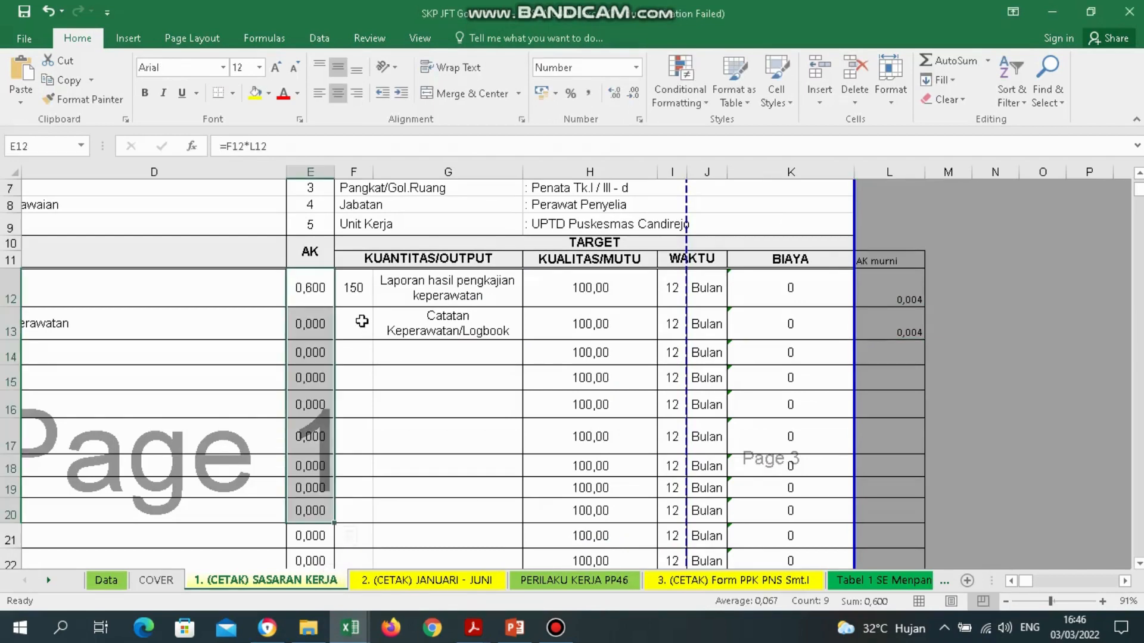
pyautogui.click(361, 321)
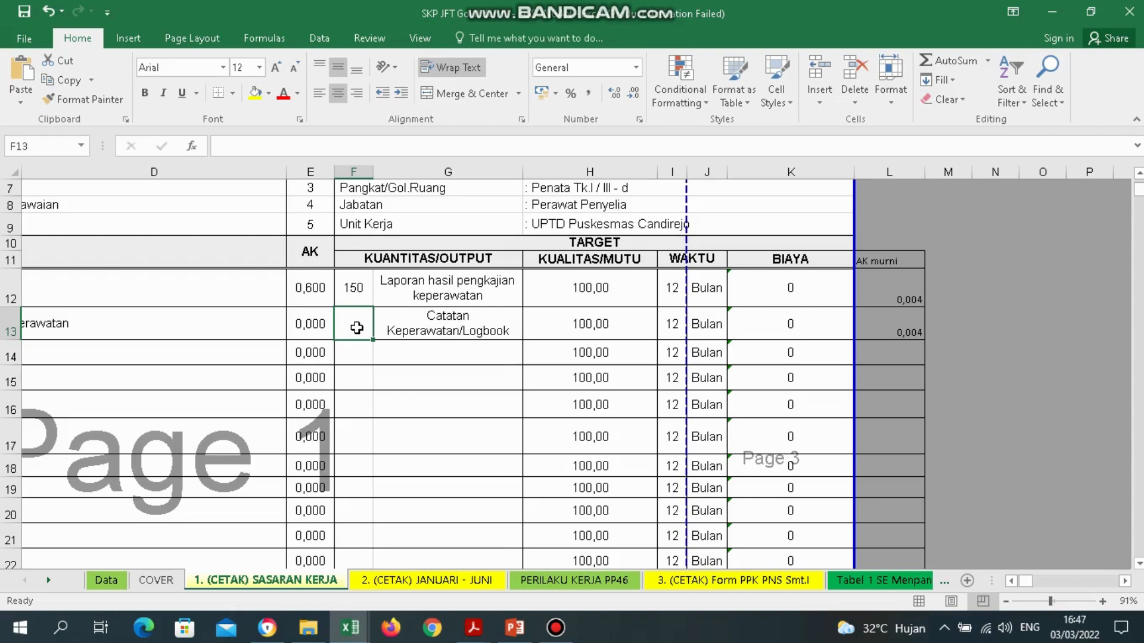
pyautogui.moveTo(310, 287); pyautogui.dragTo(316, 438)
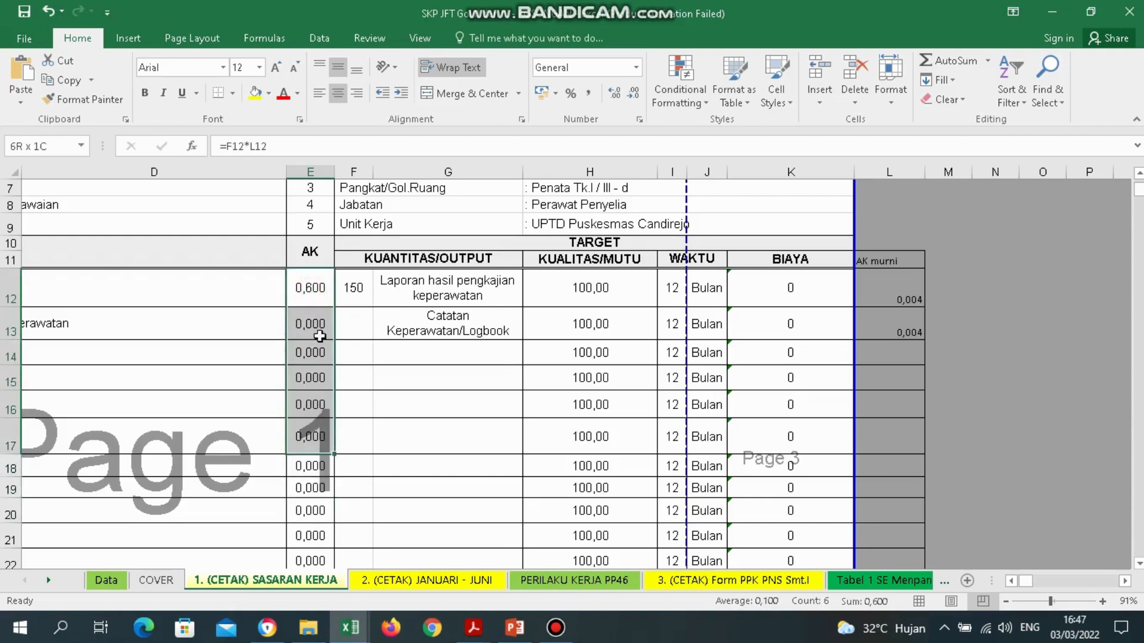
pyautogui.moveTo(320, 336)
pyautogui.mouseDown()
pyautogui.moveTo(319, 298)
pyautogui.moveTo(322, 329)
pyautogui.mouseUp()
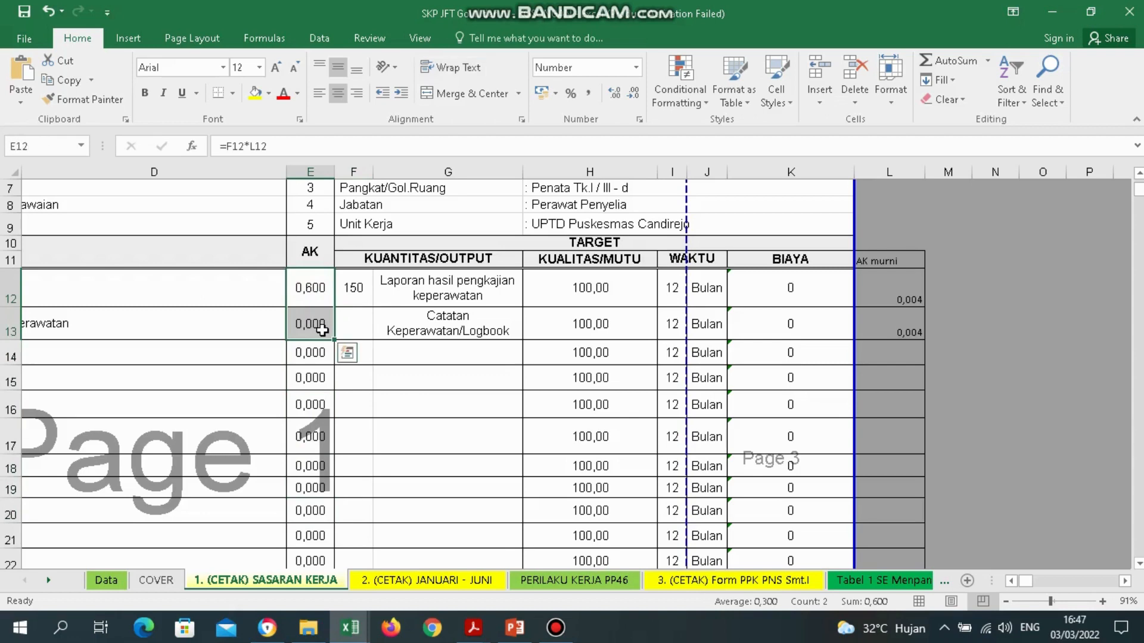
pyautogui.click(365, 337)
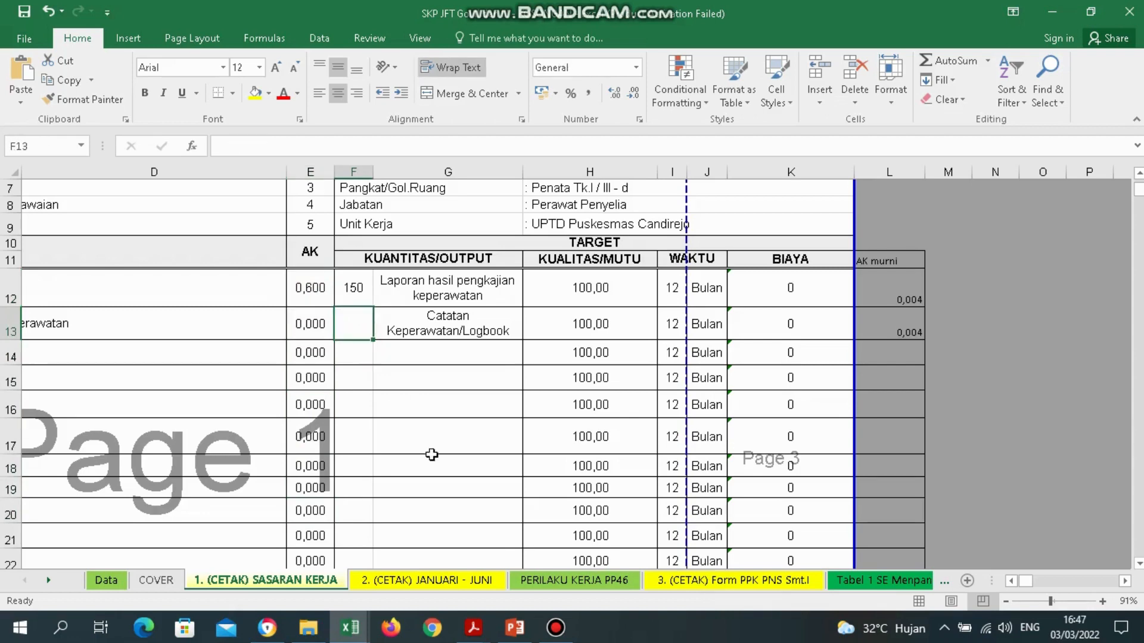
# Scroll PERAWAT_35-2019 to page 90's Diploma III minimum cumulative credit table.
pyautogui.moveTo(487, 632)
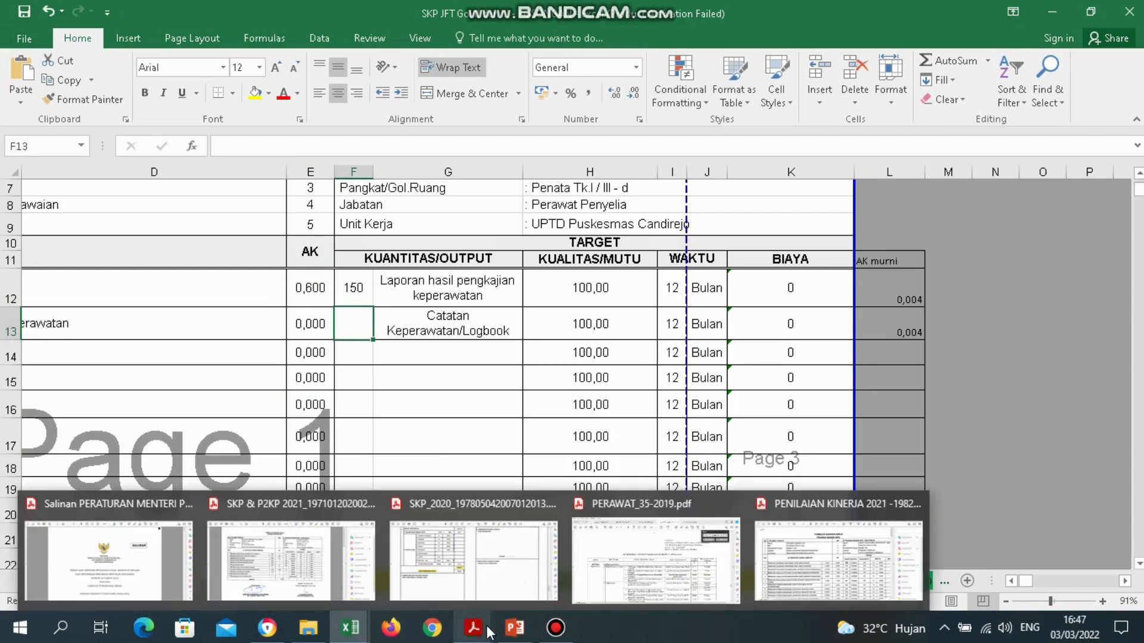
pyautogui.click(696, 553)
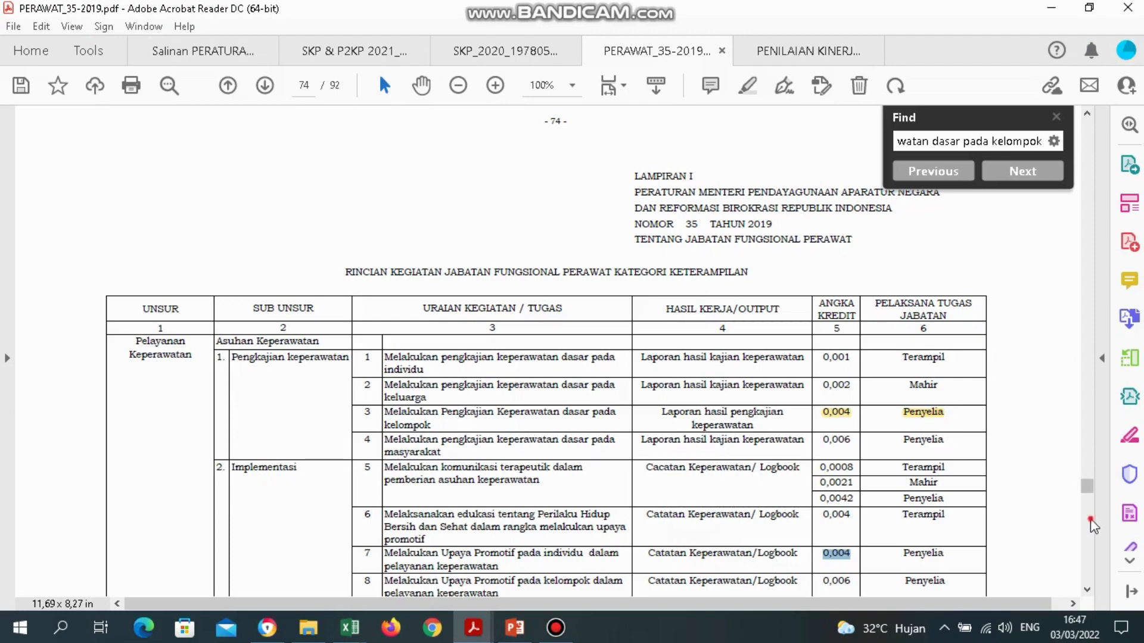
pyautogui.scroll(-20, 1088, 541)
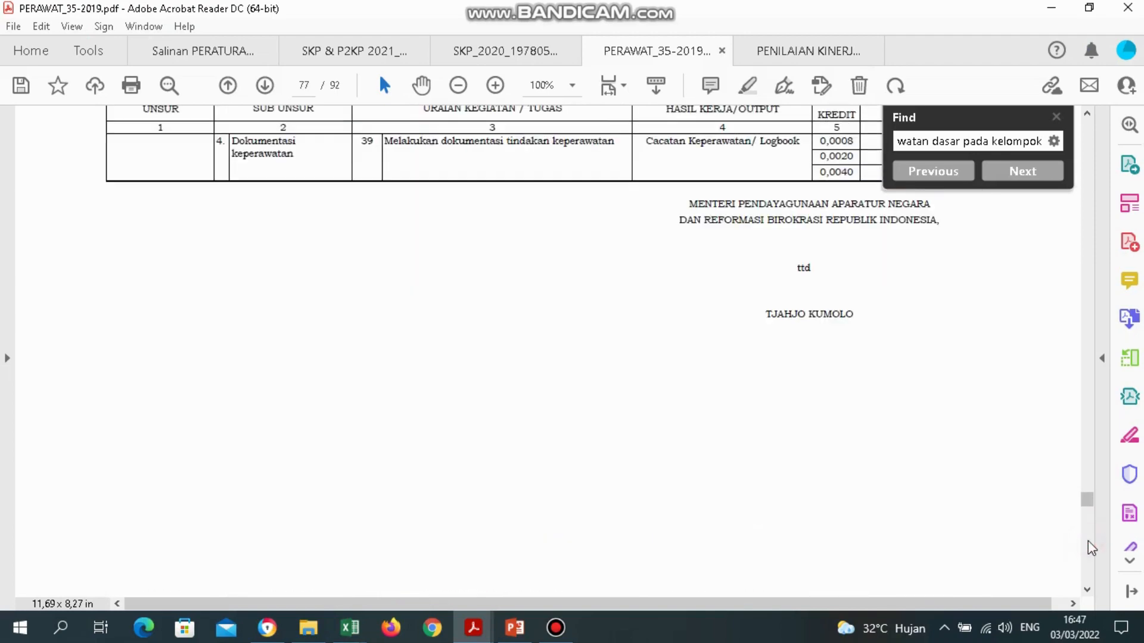
pyautogui.scroll(-20, 1087, 541)
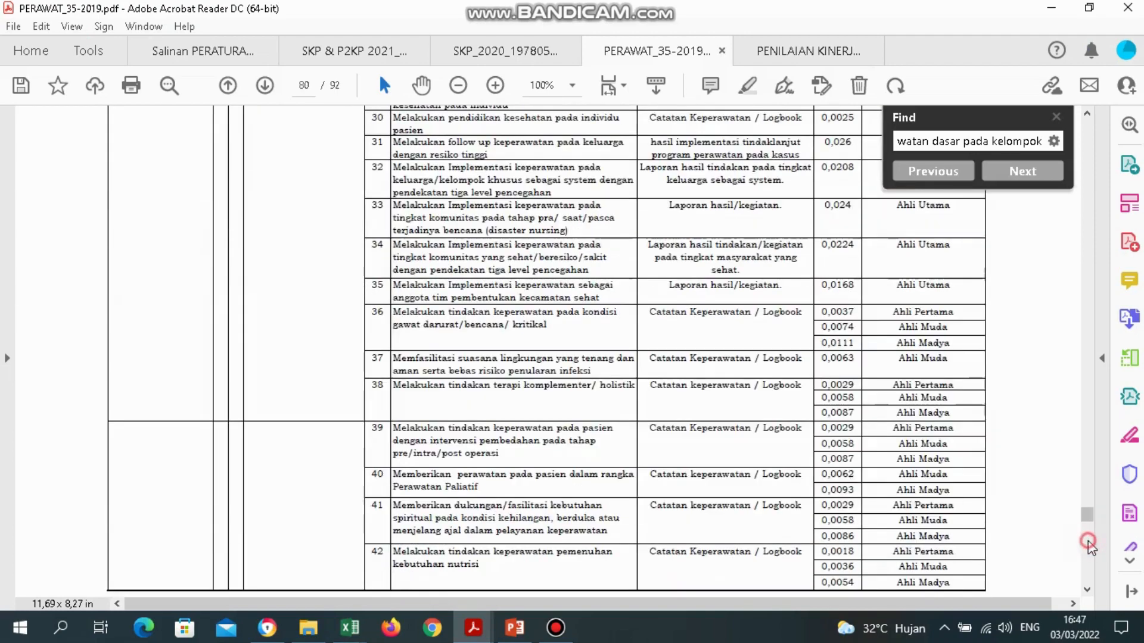
pyautogui.scroll(-20, 1088, 542)
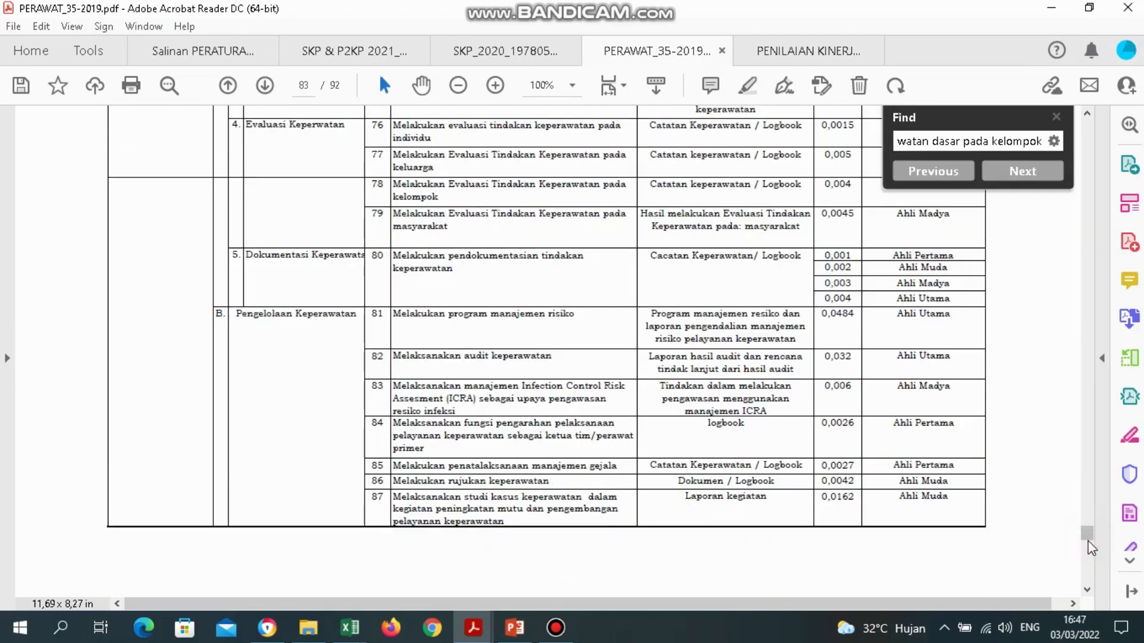
pyautogui.scroll(-20, 1088, 541)
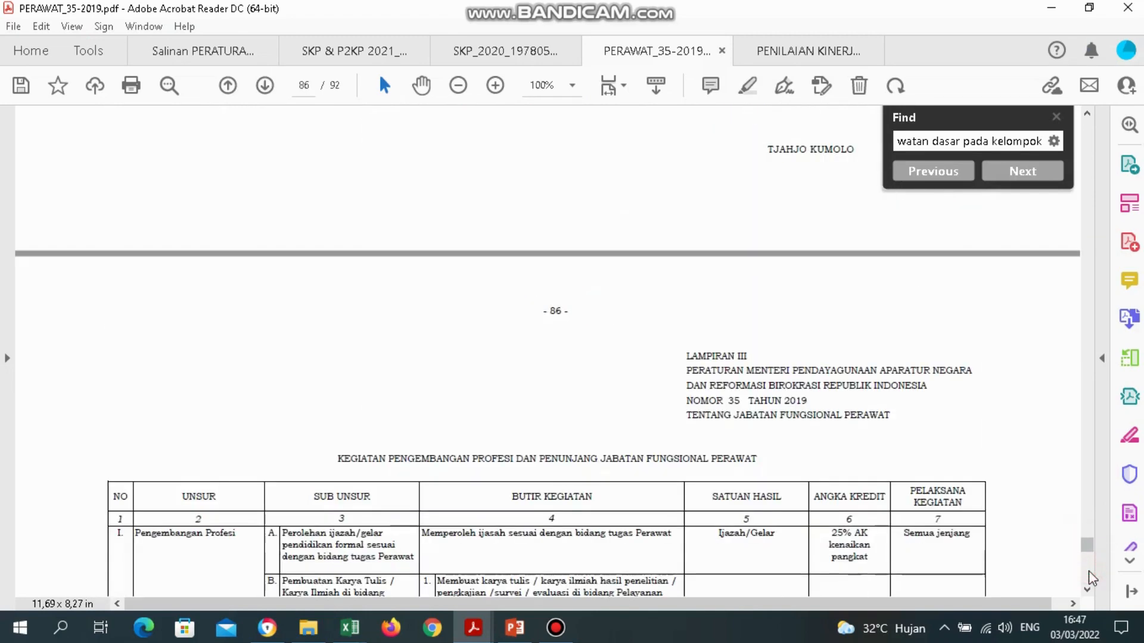
pyautogui.click(1088, 592)
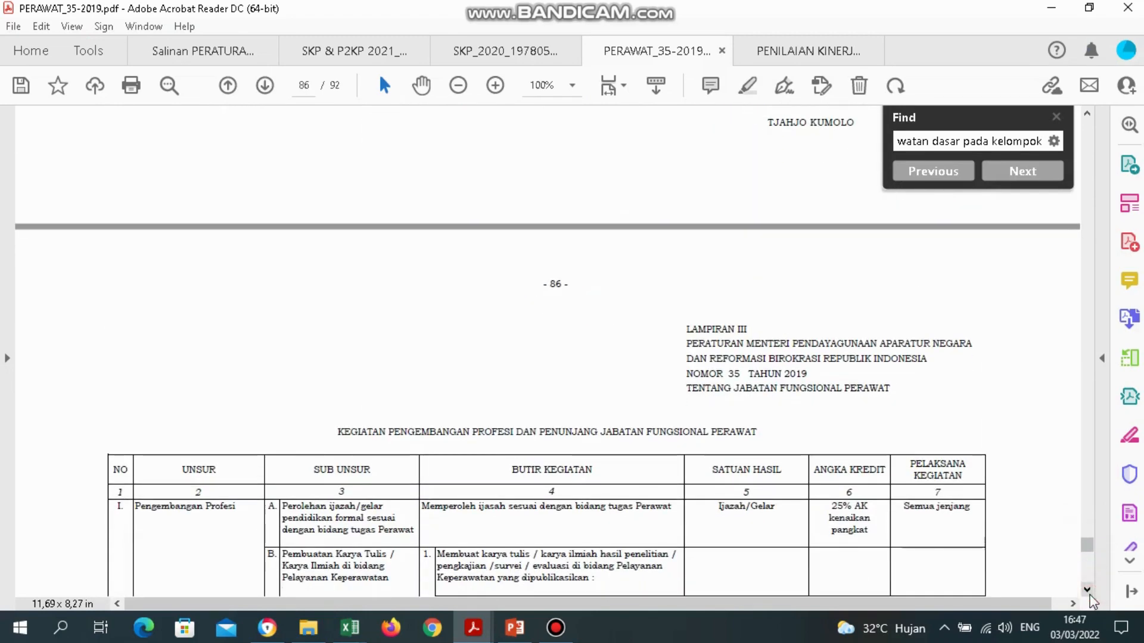
pyautogui.click(1088, 570)
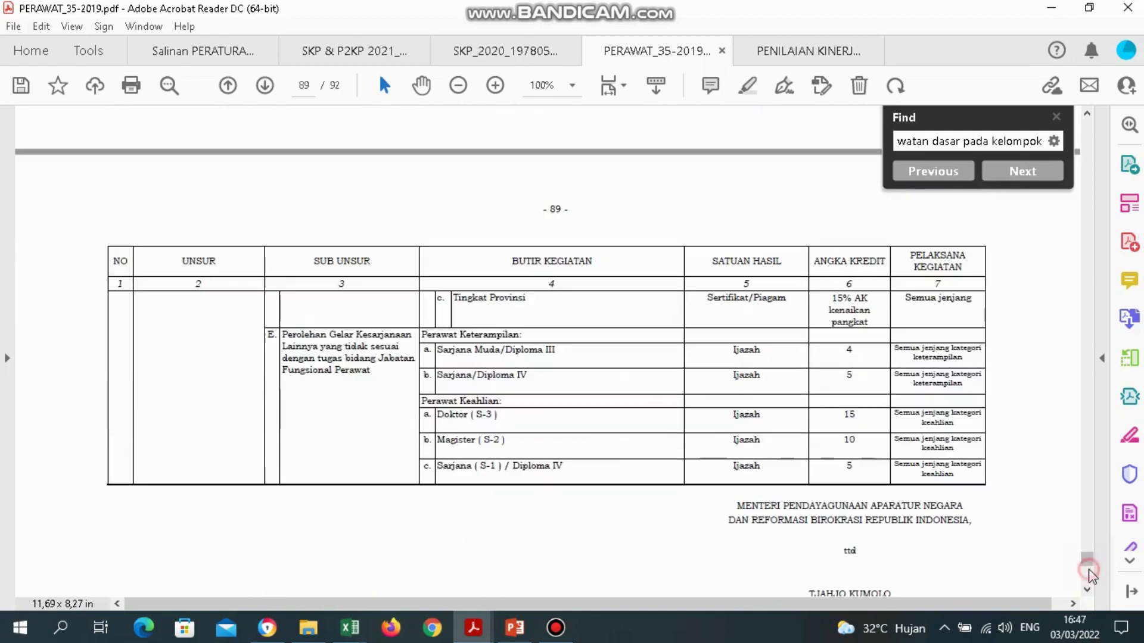
pyautogui.click(1089, 569)
pyautogui.click(1088, 570)
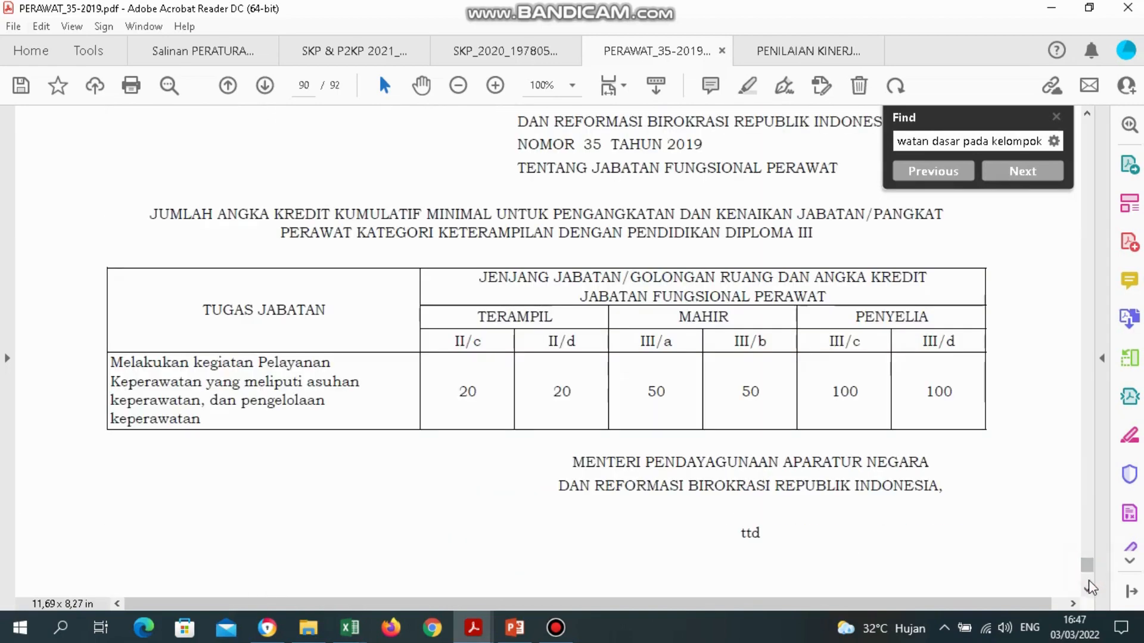
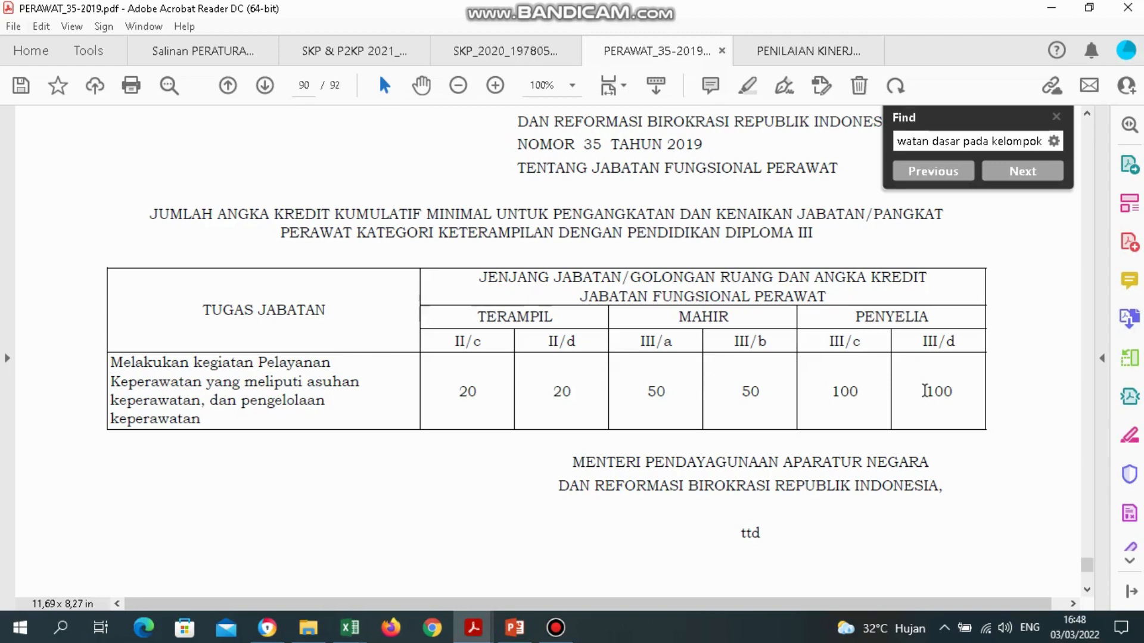
# Select the III/d minimum cumulative credit value 100 in the Lampiran IV table.
pyautogui.moveTo(928, 394); pyautogui.dragTo(955, 393)
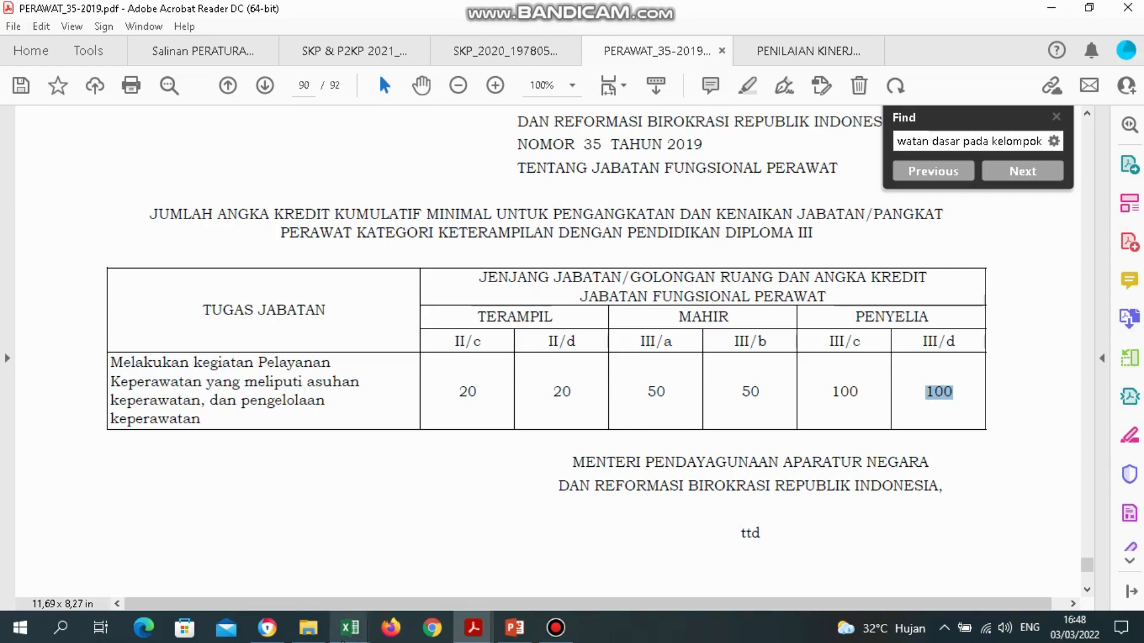
pyautogui.moveTo(344, 638)
pyautogui.click(404, 383)
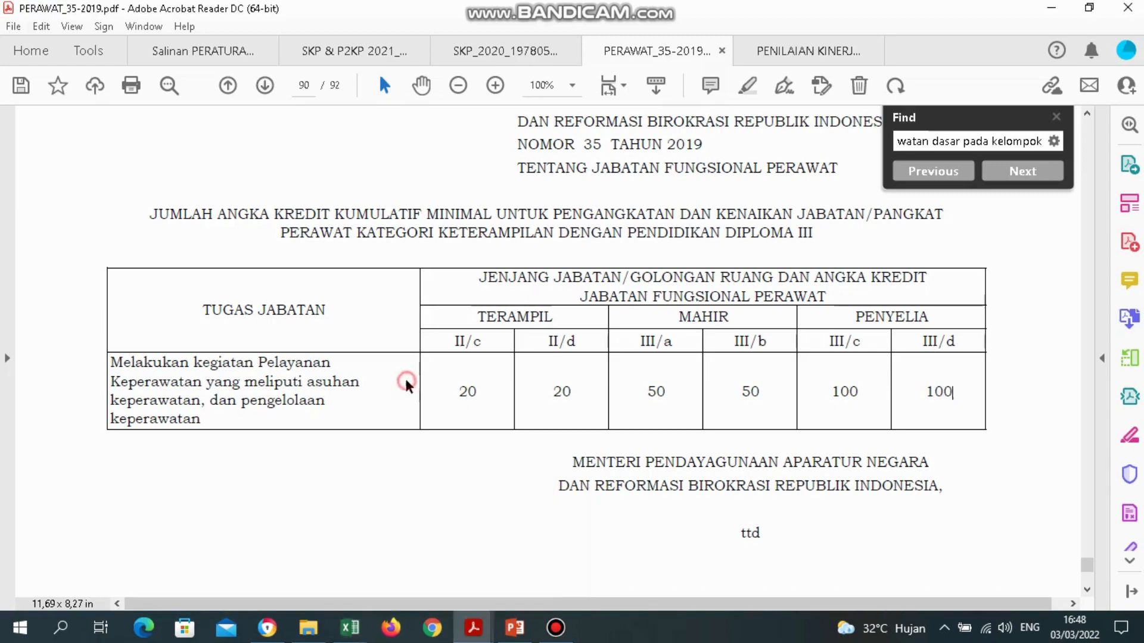
# Scroll to page 91's Lampiran V table and back to Lampiran IV's III/d row, then return to the workbook.
pyautogui.click(1086, 584)
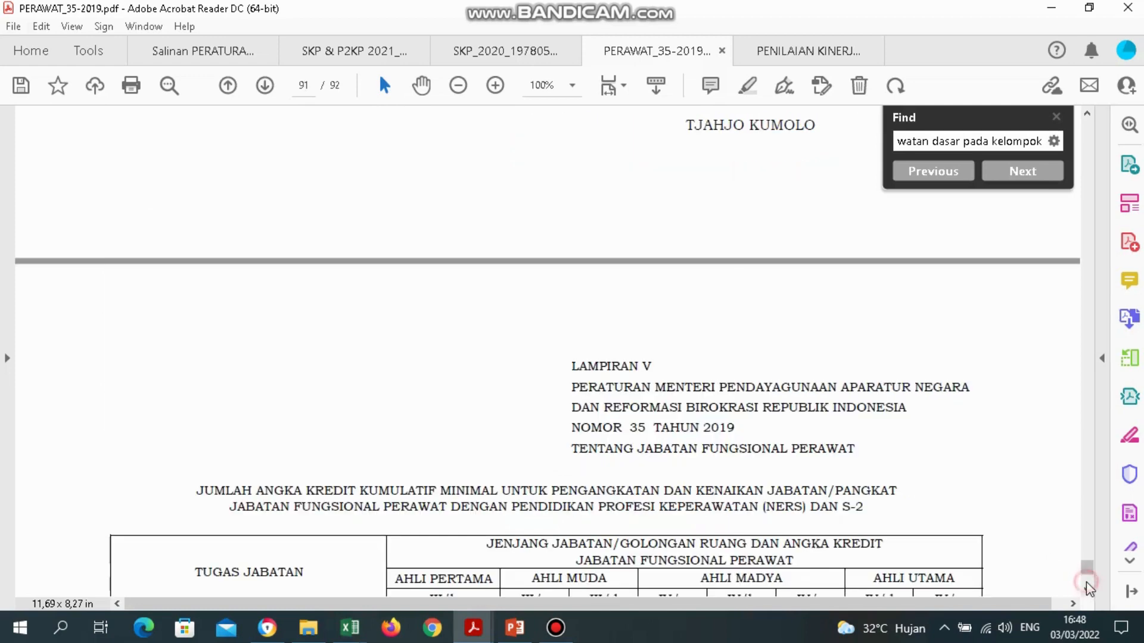
pyautogui.click(1086, 589)
pyautogui.click(1086, 589)
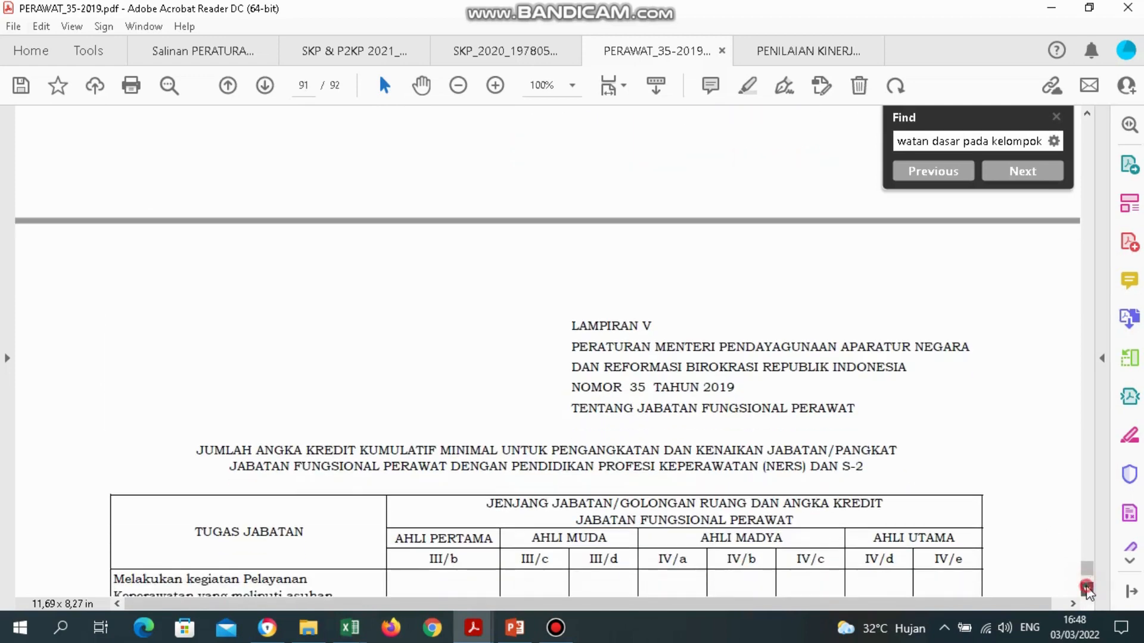
pyautogui.click(1086, 589)
pyautogui.click(1086, 588)
pyautogui.click(1086, 589)
pyautogui.click(1086, 588)
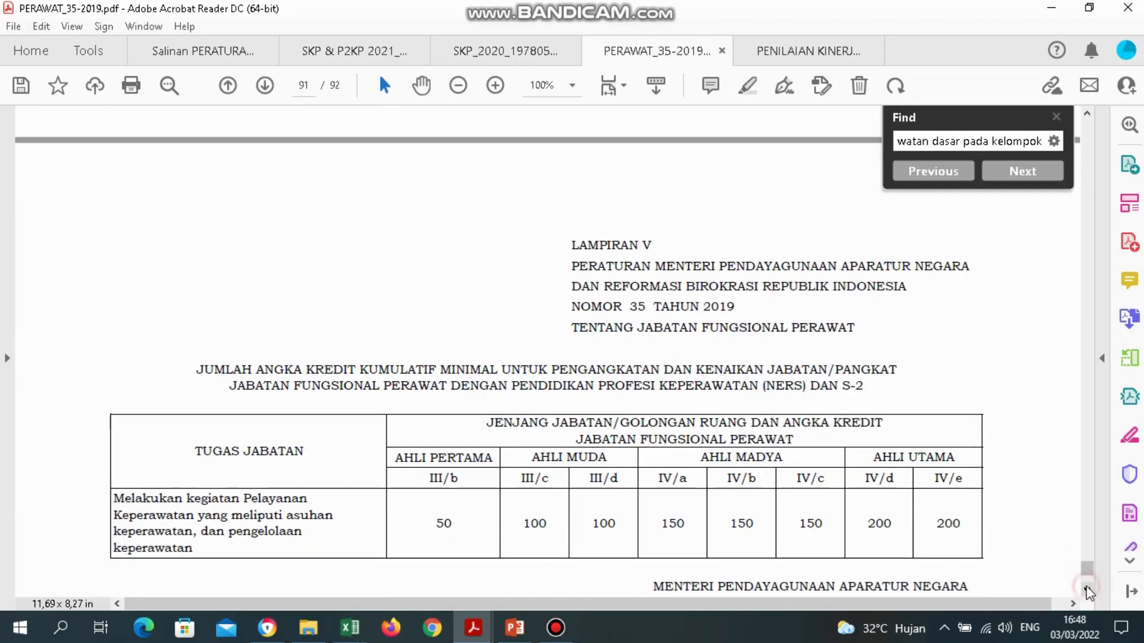
pyautogui.click(1088, 545)
pyautogui.click(1088, 544)
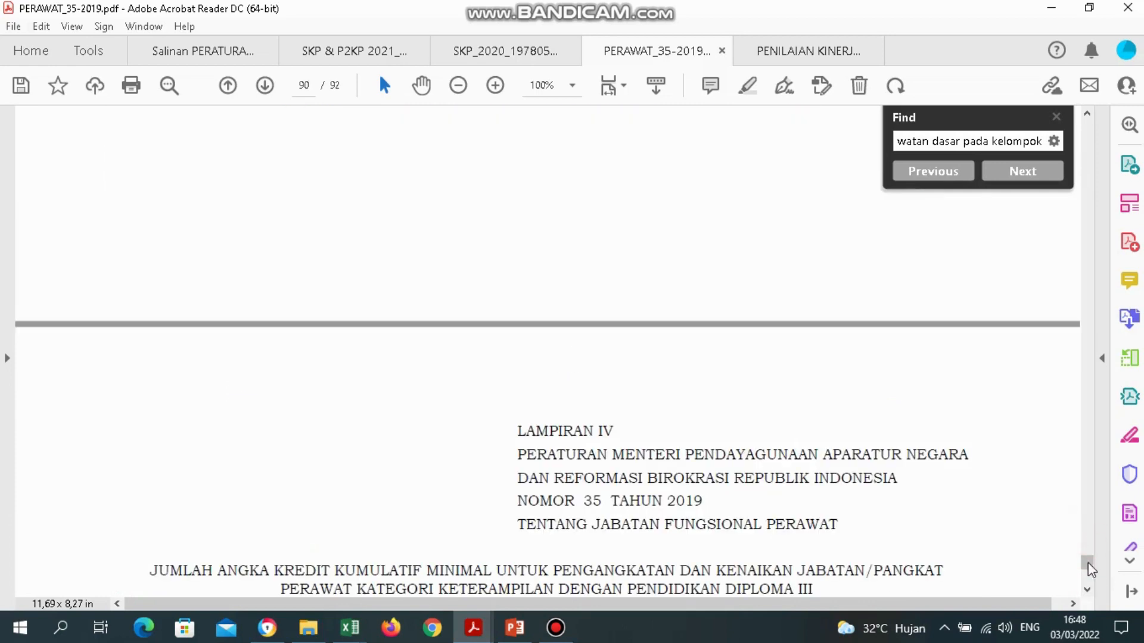
pyautogui.click(1088, 588)
pyautogui.click(1087, 589)
pyautogui.click(1086, 589)
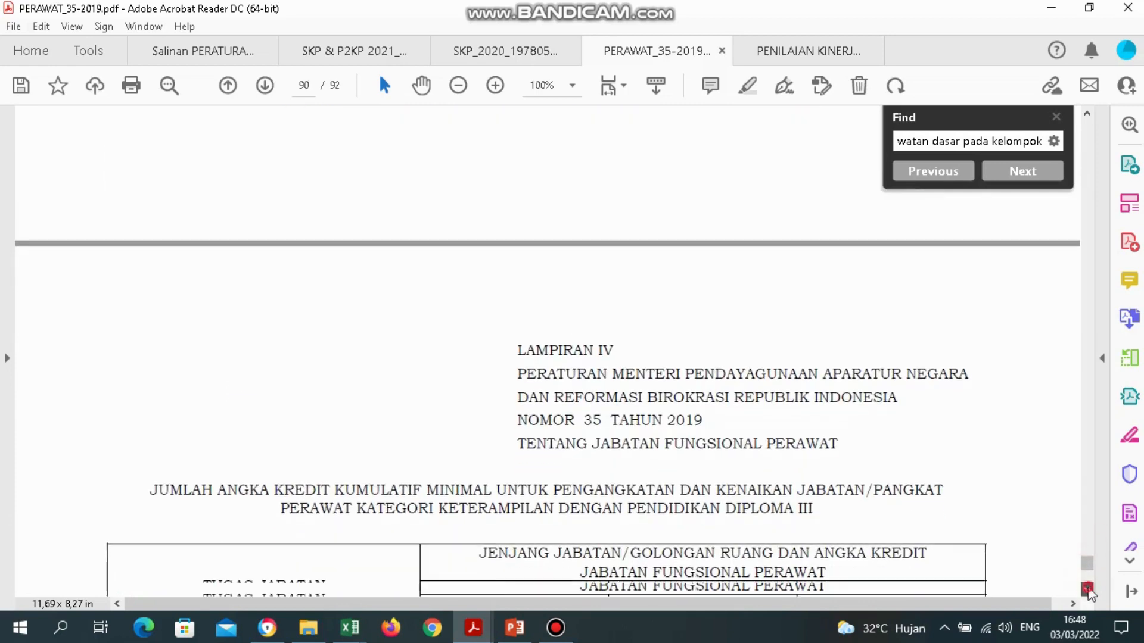
pyautogui.click(1087, 590)
pyautogui.click(1086, 589)
pyautogui.click(1086, 589)
pyautogui.click(1087, 589)
pyautogui.click(1087, 589)
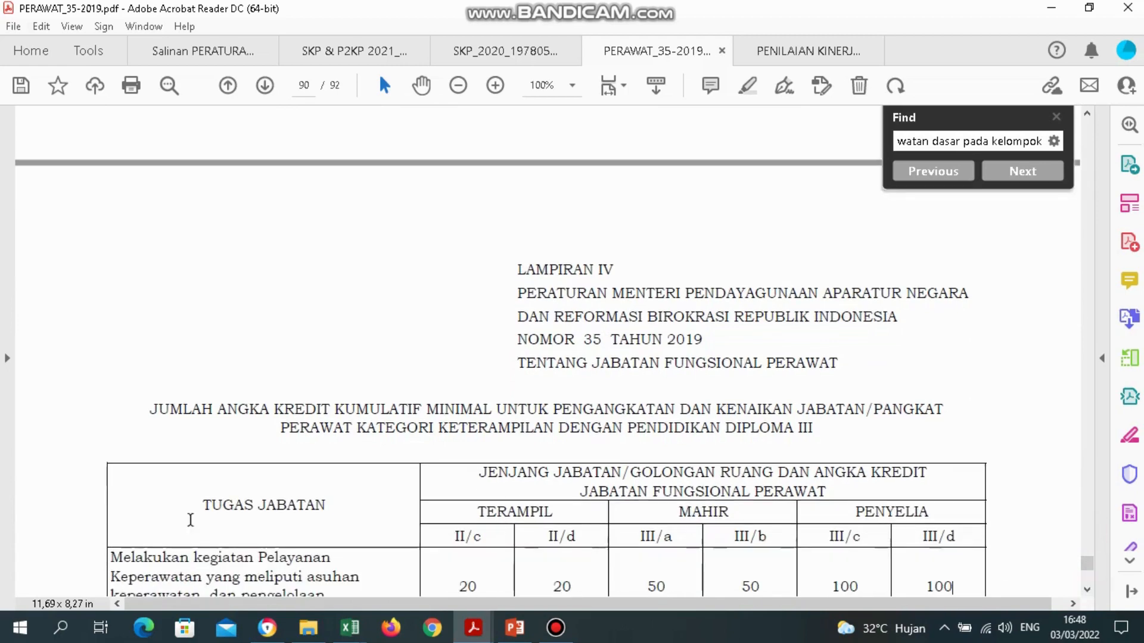
pyautogui.moveTo(350, 631)
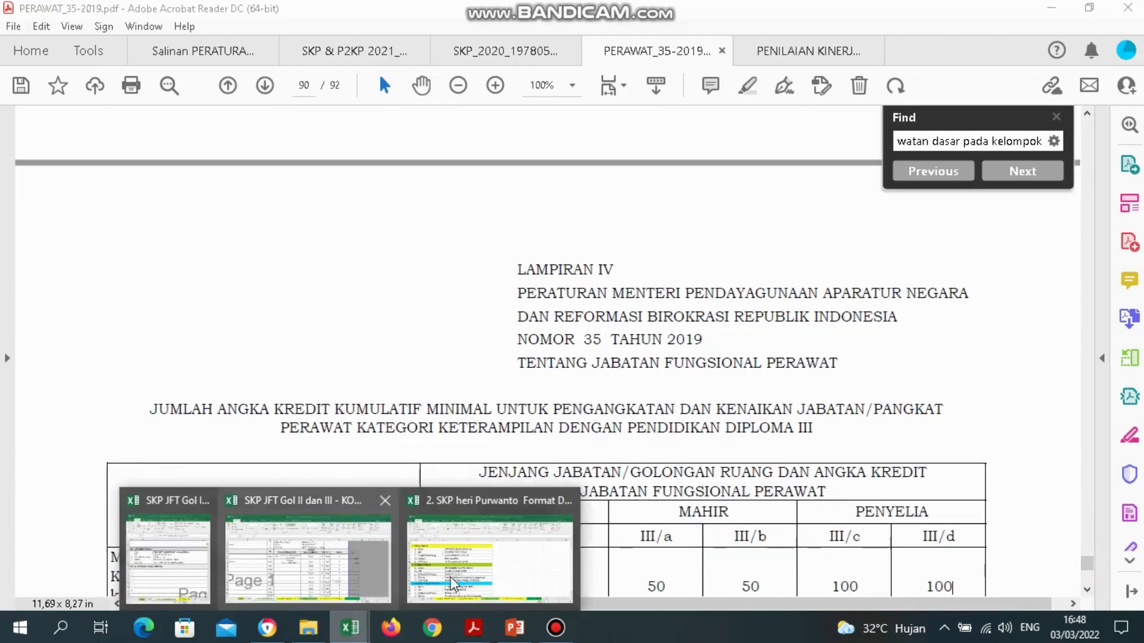
pyautogui.click(345, 562)
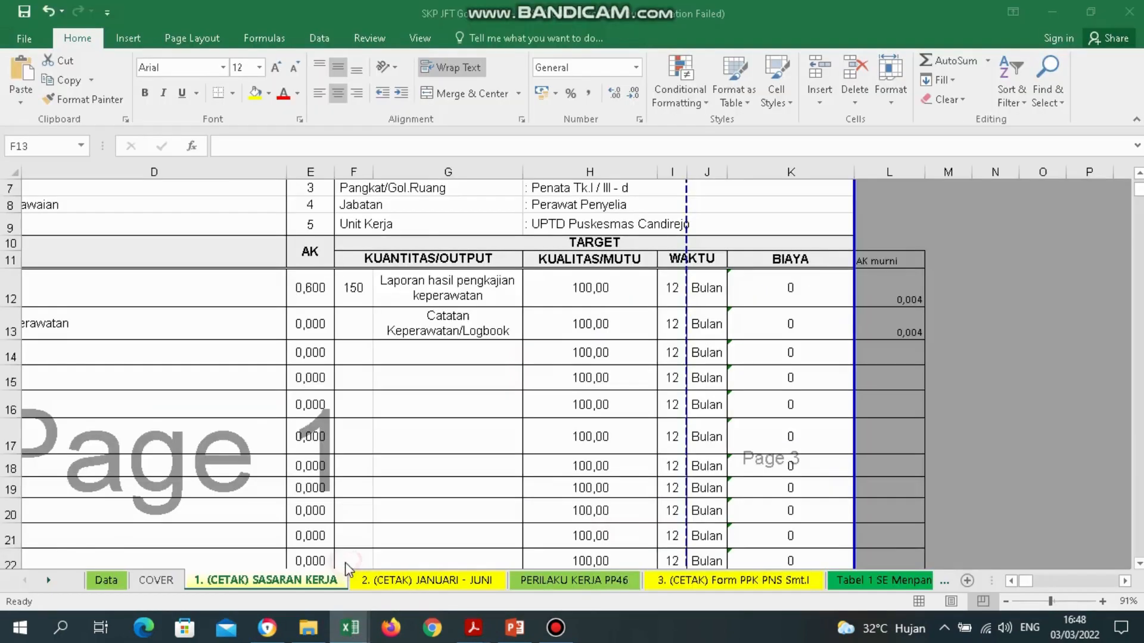
# Enter the scratch calculation =100/3,5 in cell N13.
pyautogui.click(957, 350)
pyautogui.click(957, 324)
pyautogui.press('Right')
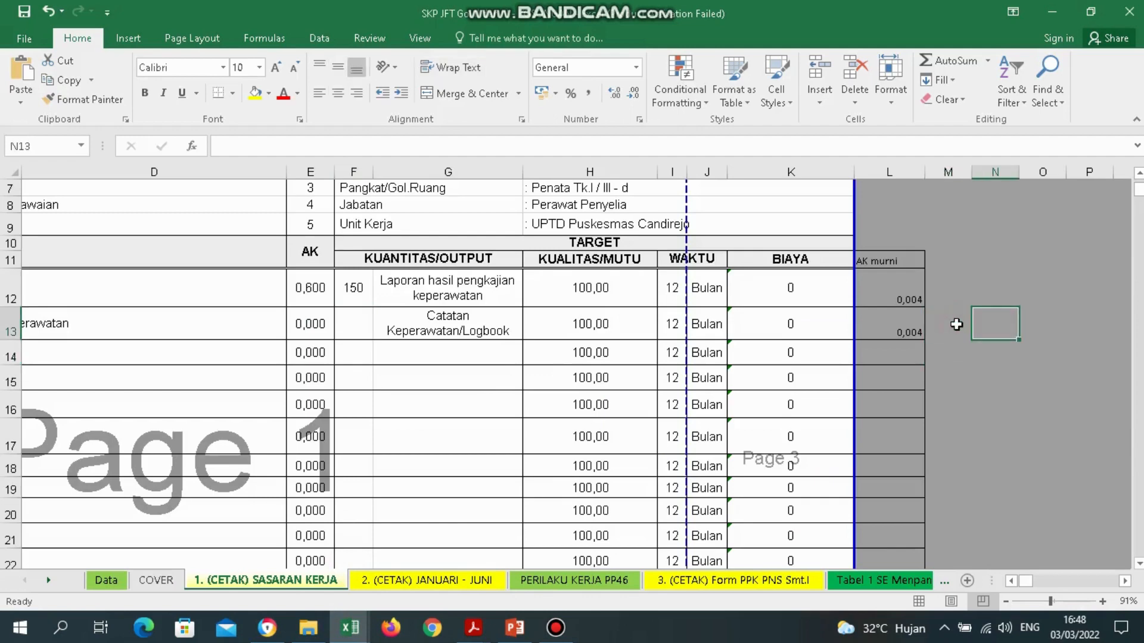
pyautogui.write('=100/3,5')
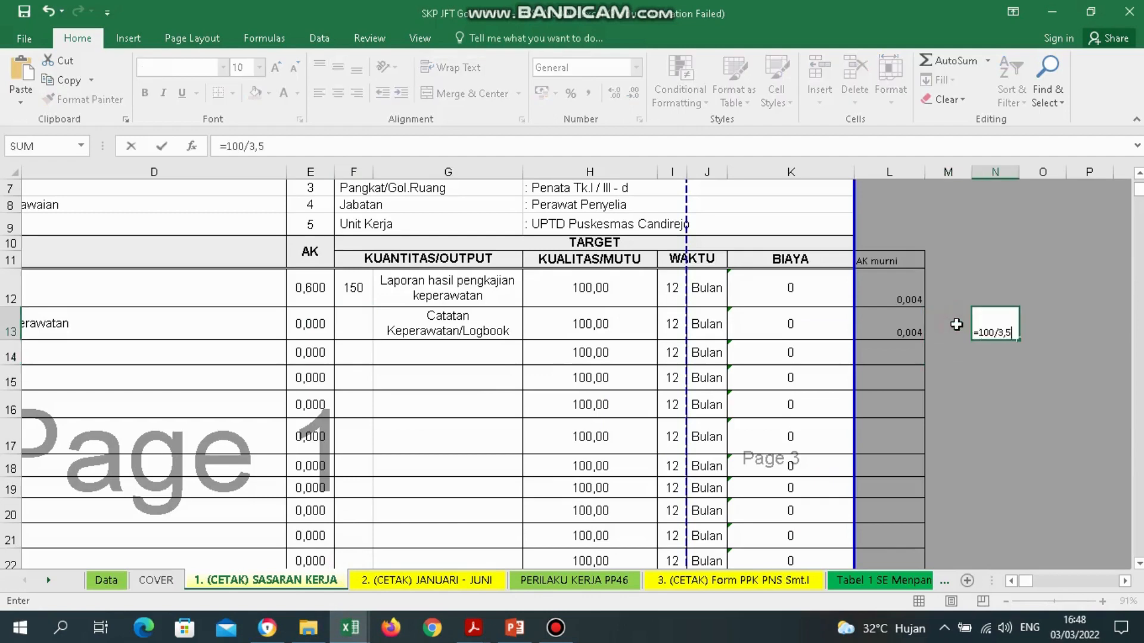
pyautogui.hotkey('ctrl', 'Return')
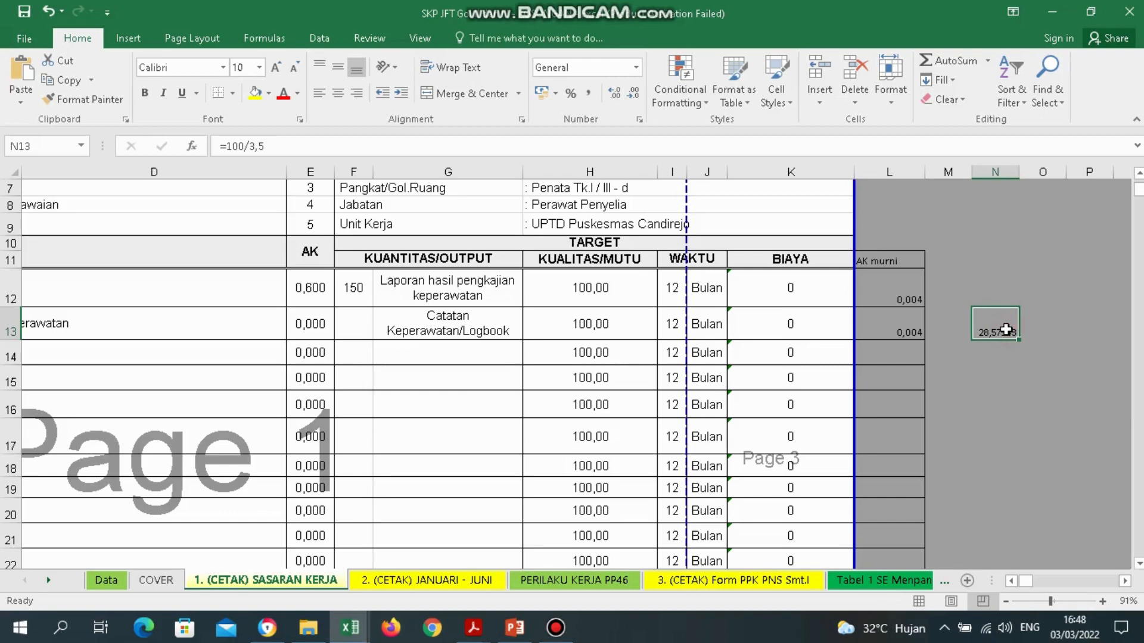
# Clear N13, check the rank in H7, then restore the 100/3,5 calculation with undo.
pyautogui.press('Delete')
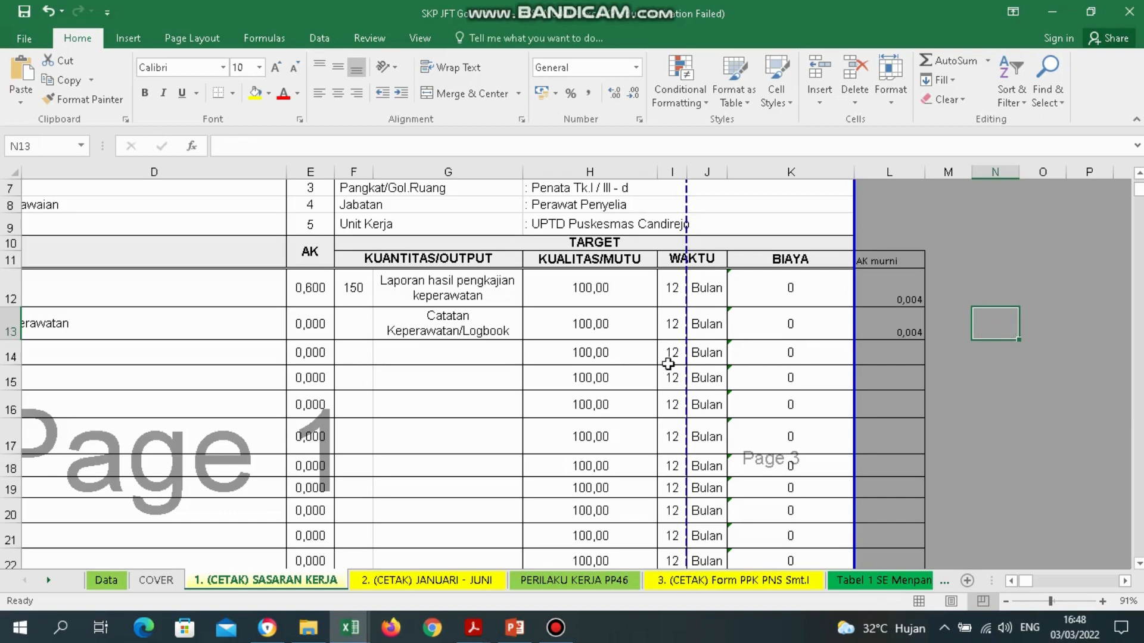
pyautogui.click(620, 185)
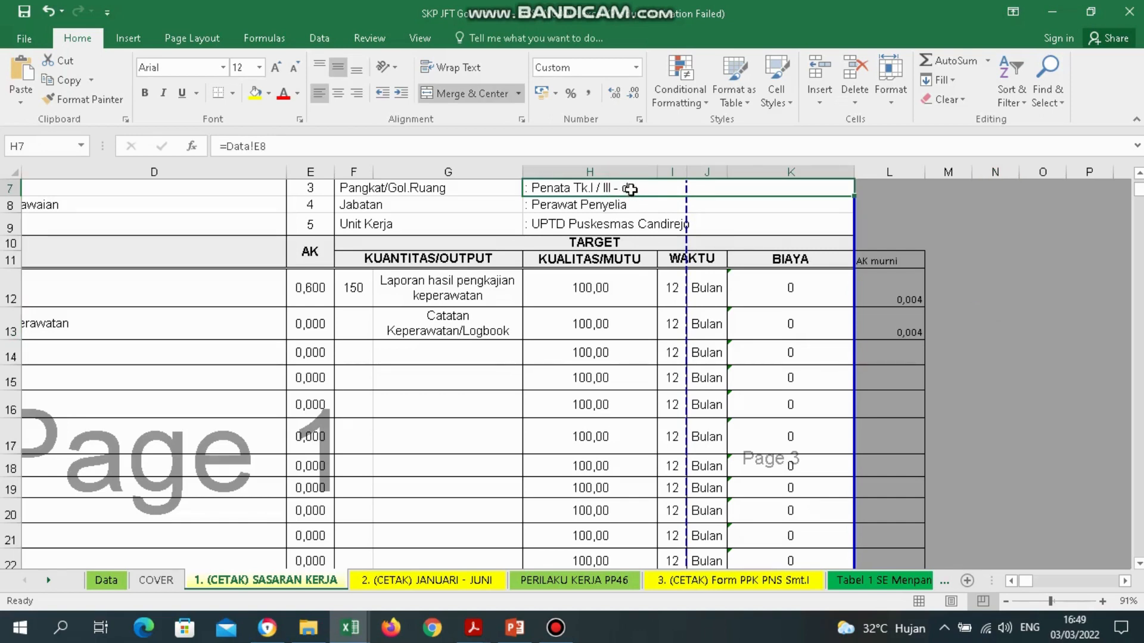
pyautogui.click(594, 196)
pyautogui.press('Up')
pyautogui.press('Up')
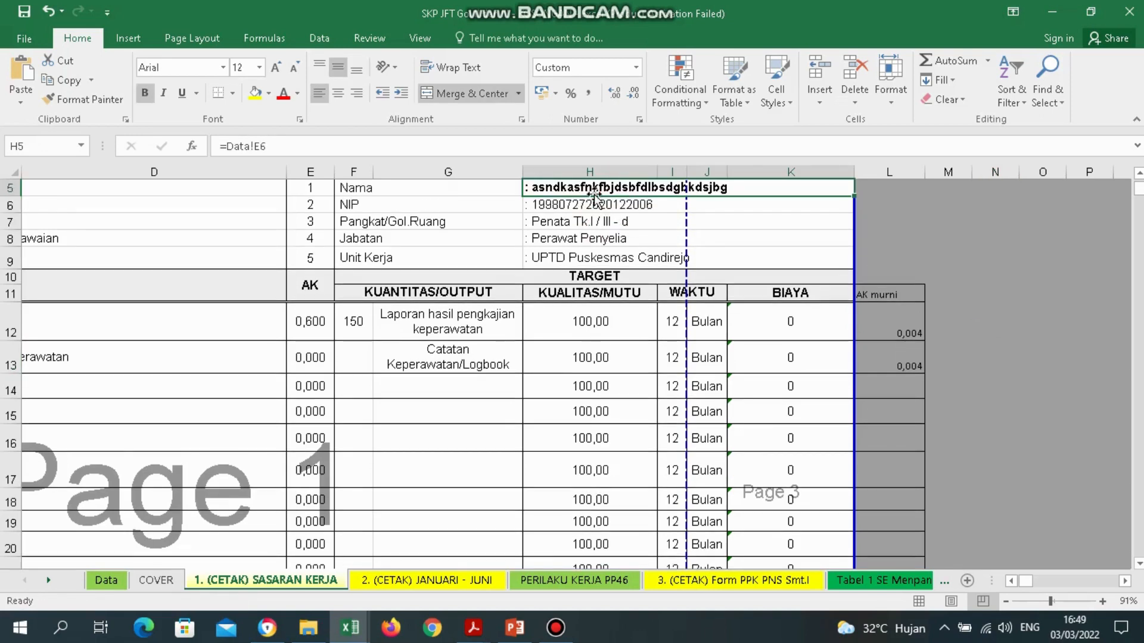
pyautogui.press('Down')
pyautogui.press('Down')
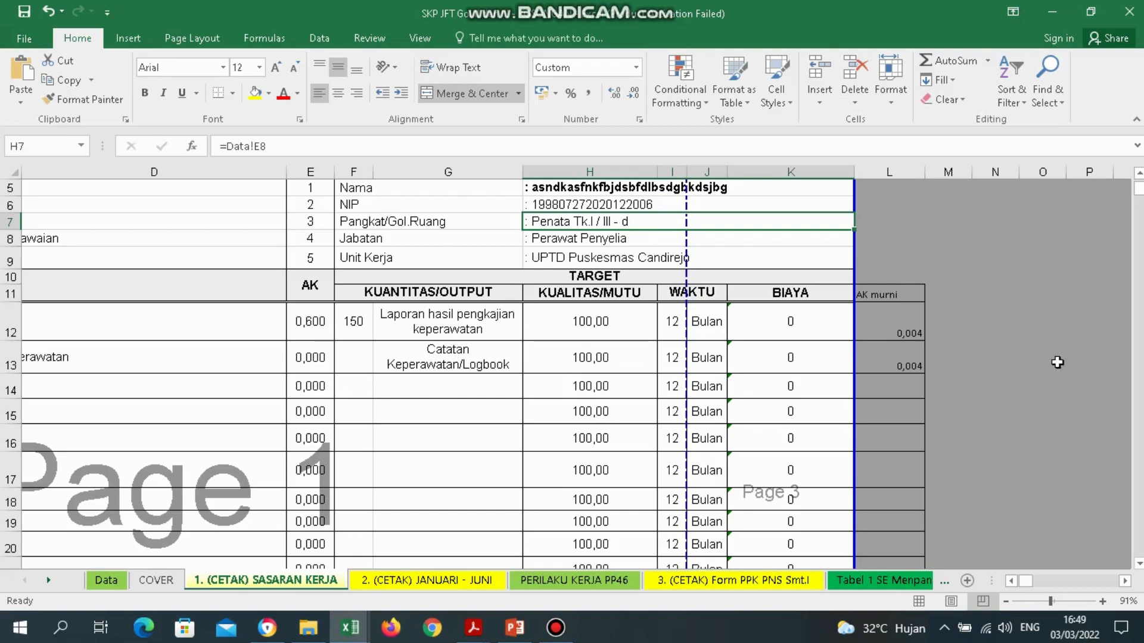
pyautogui.hotkey('ctrl', 'z')
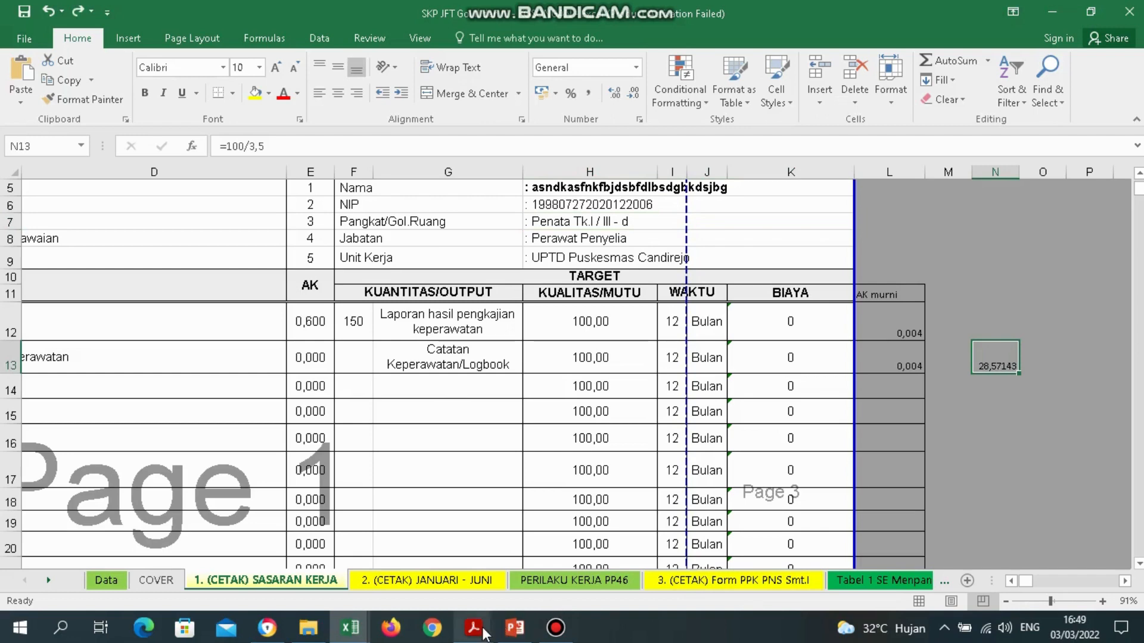
pyautogui.moveTo(474, 628)
pyautogui.click(710, 578)
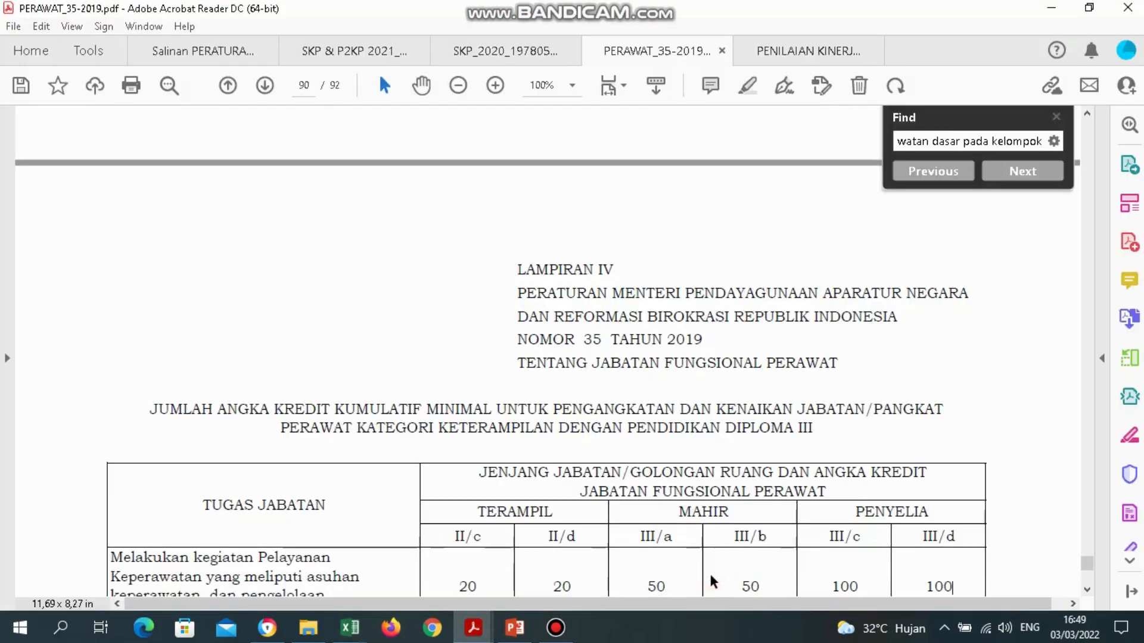
# Select the III/d value 100 in Lampiran IV, then switch to the SKP JFT Gol II dan III workbook.
pyautogui.click(1088, 590)
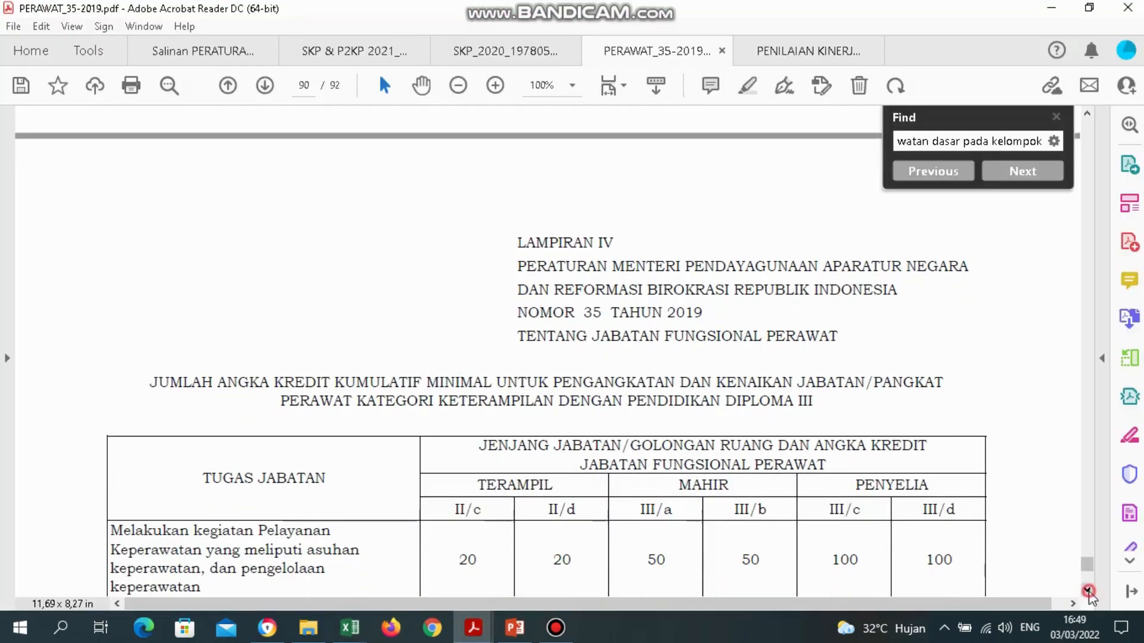
pyautogui.doubleClick(933, 560)
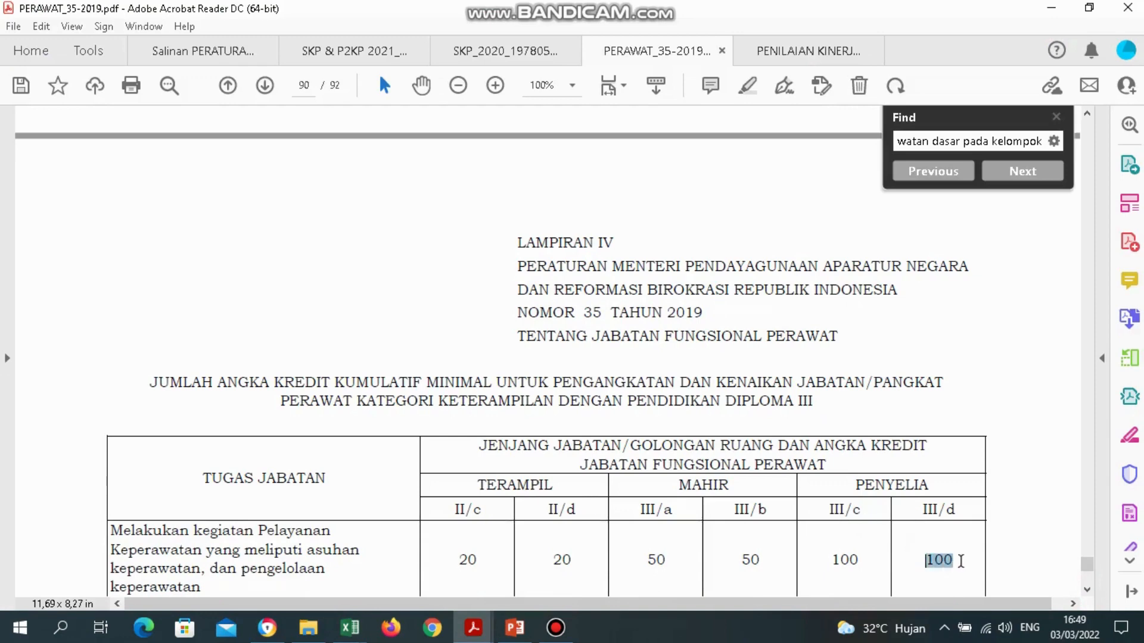
pyautogui.click(944, 511)
pyautogui.moveTo(957, 563); pyautogui.dragTo(927, 563)
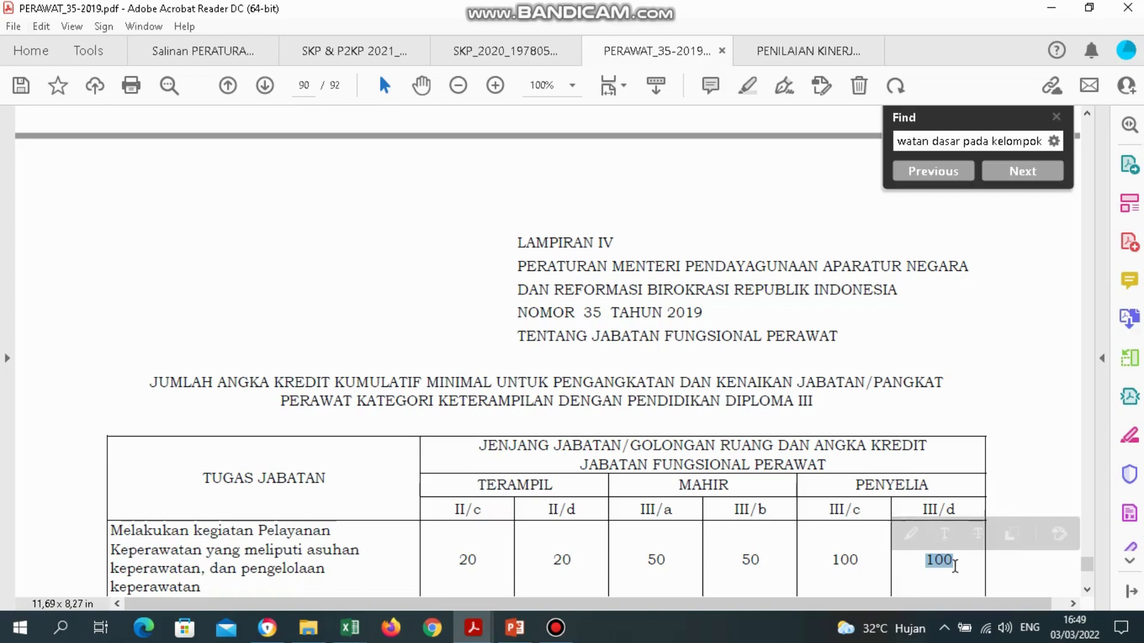
pyautogui.click(344, 631)
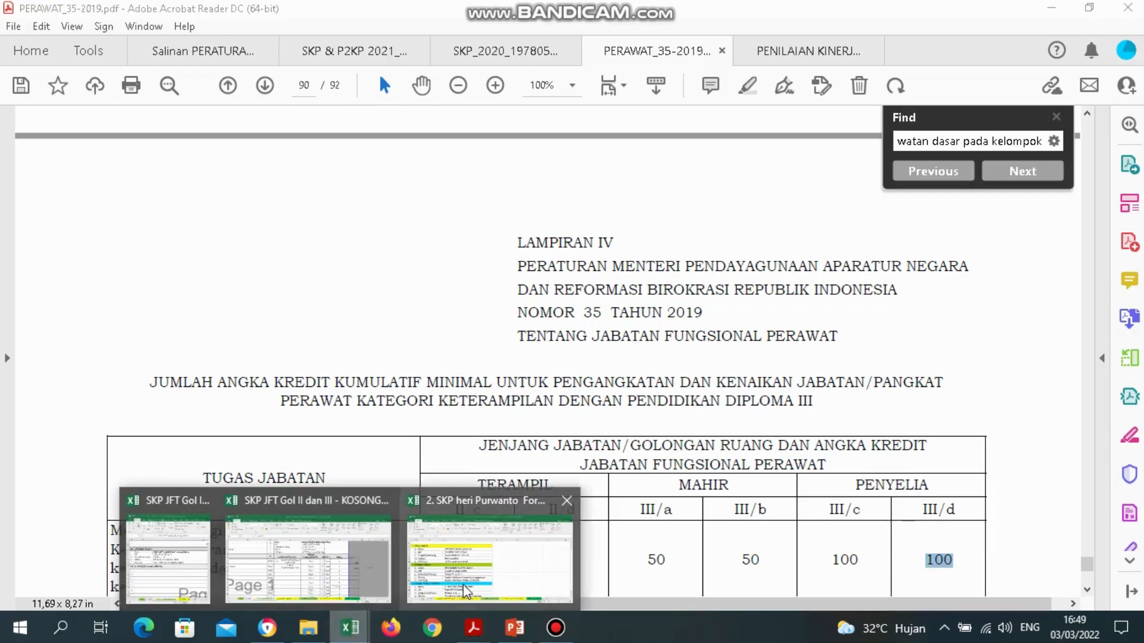
pyautogui.click(316, 551)
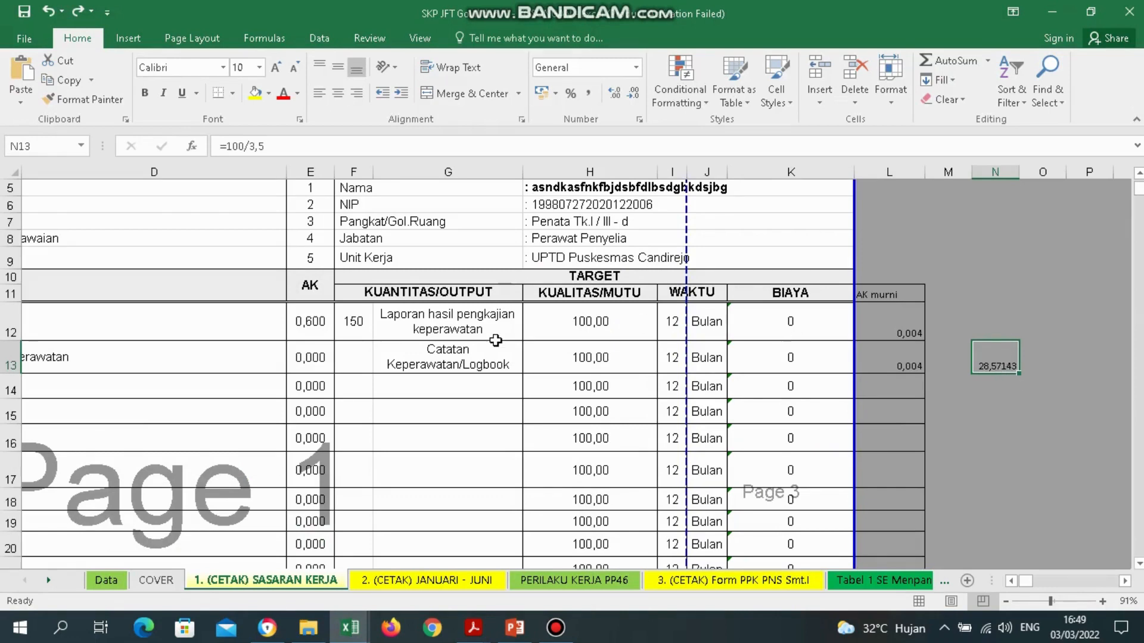
# Check the AK formulas in column E from E12 down.
pyautogui.click(360, 361)
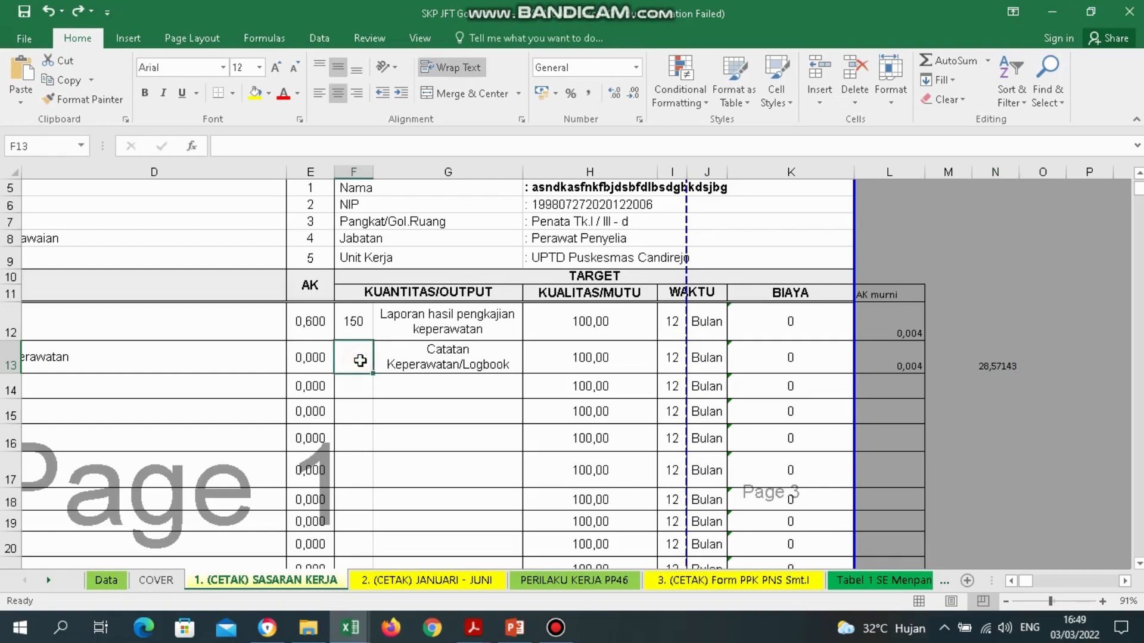
pyautogui.press('Left')
pyautogui.press('Up')
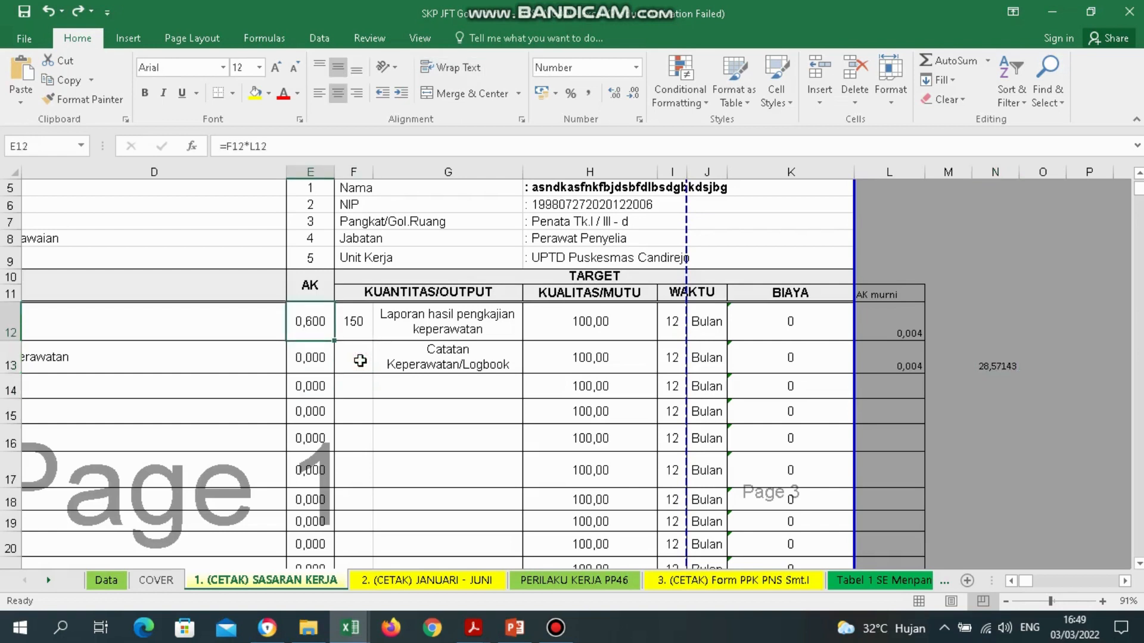
pyautogui.hotkey('shift', 'Down')
pyautogui.hotkey('shift', 'Down')
pyautogui.hotkey('shift', 'Down')
pyautogui.hotkey('shift', 'Down')
pyautogui.hotkey('shift', 'Down')
pyautogui.hotkey('shift', 'Down')
pyautogui.hotkey('shift', 'Down')
pyautogui.hotkey('shift', 'Down')
pyautogui.hotkey('shift', 'Down')
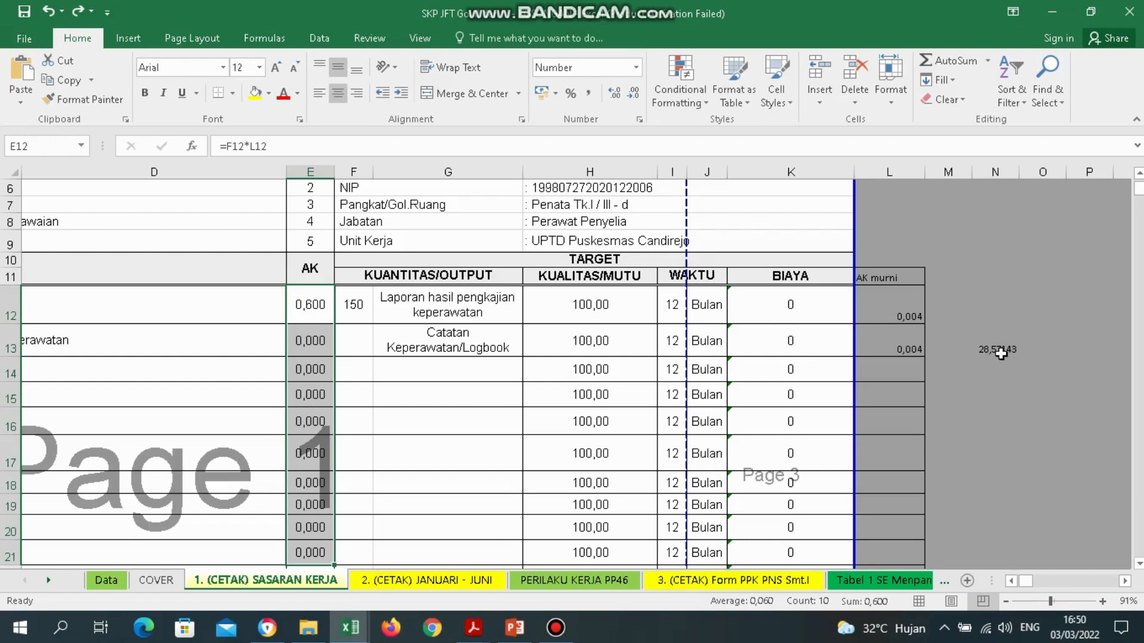
# Enter a target of 70 in F13 and verify E13's formula and the unit value in L13.
pyautogui.click(364, 344)
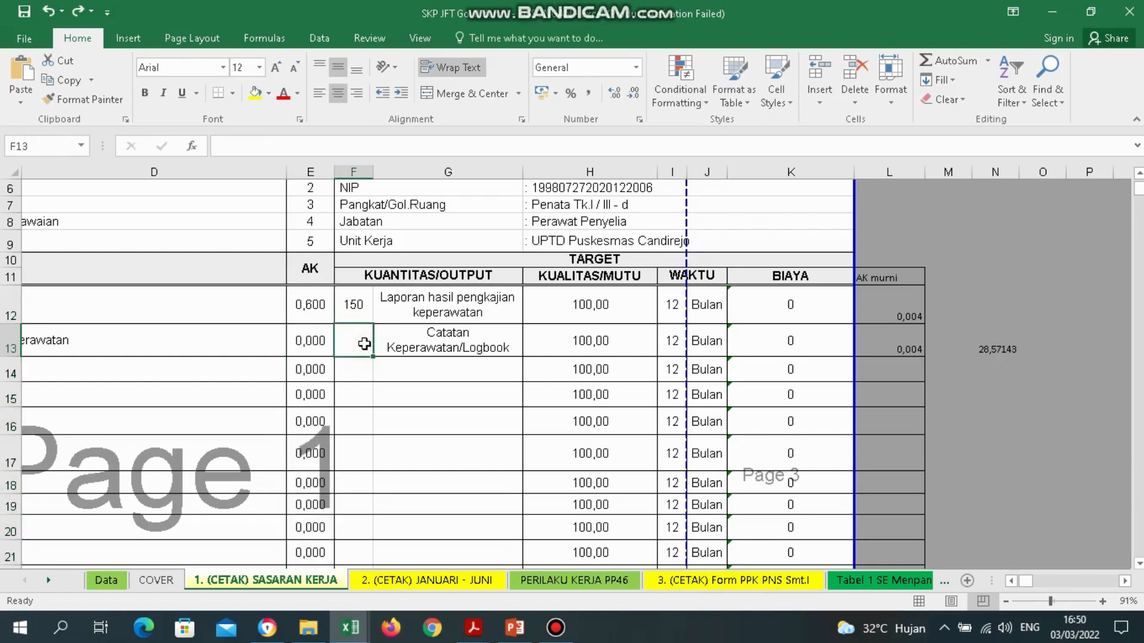
pyautogui.write('15')
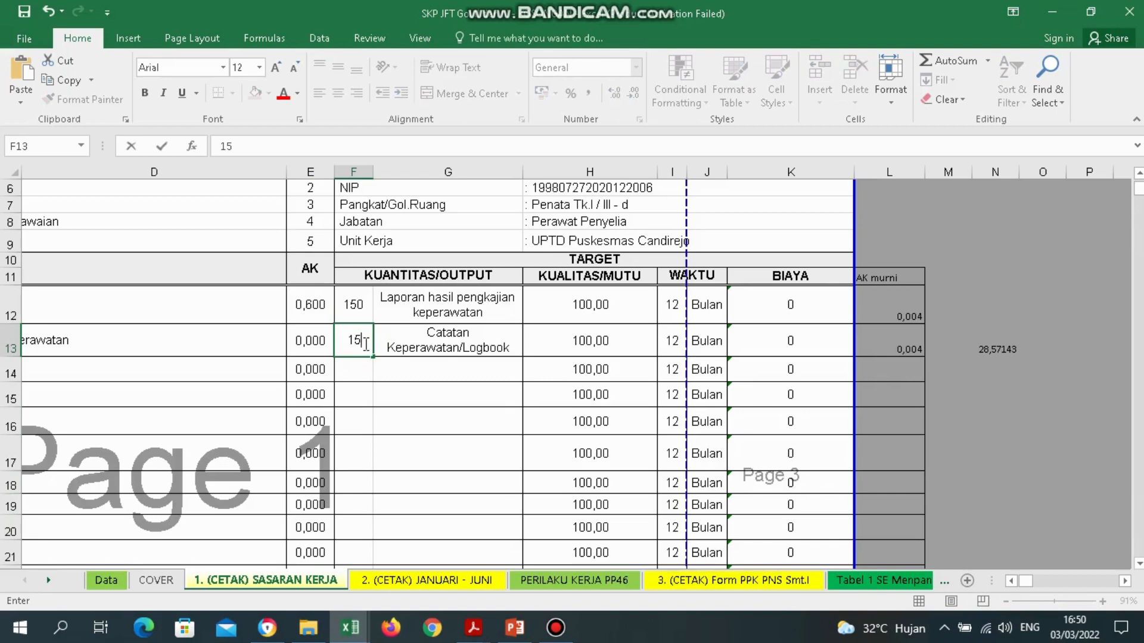
pyautogui.press('Return')
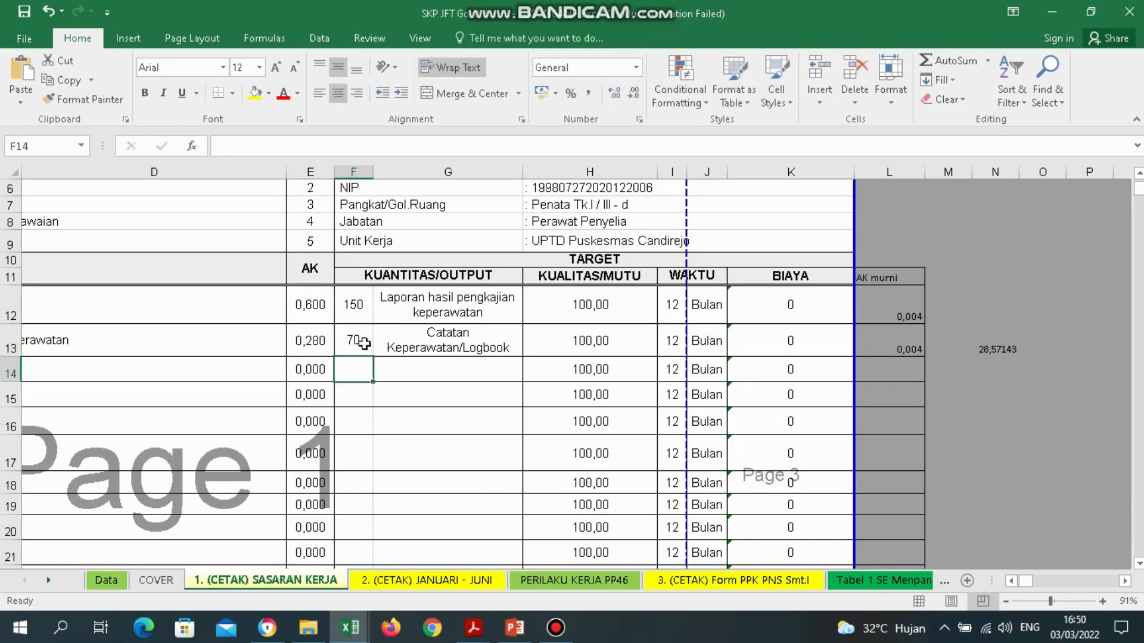
pyautogui.click(363, 343)
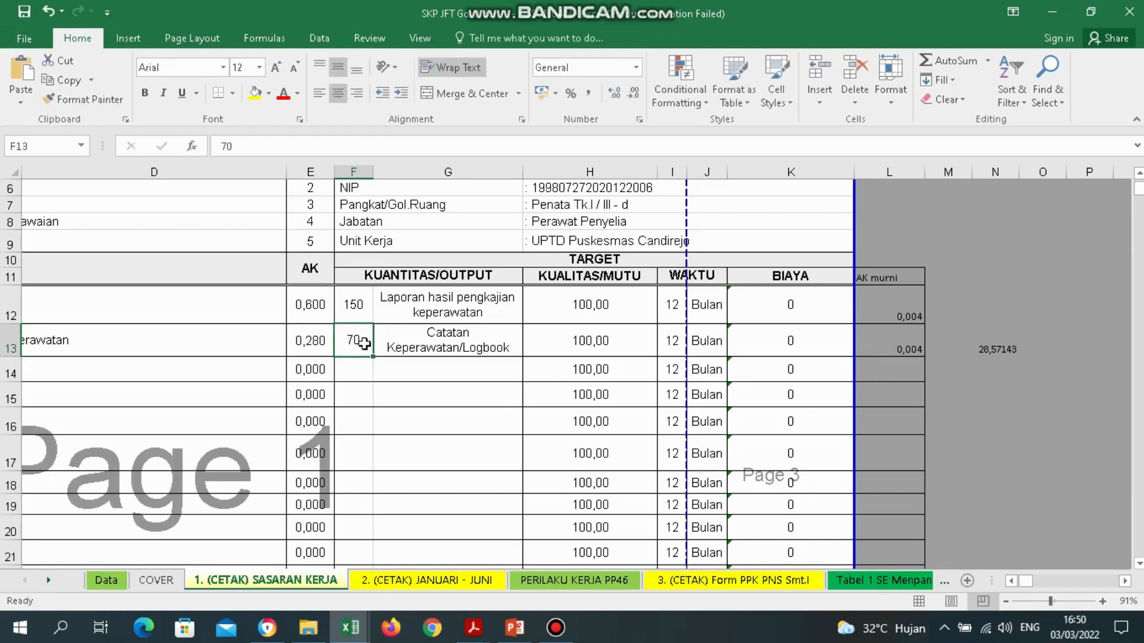
pyautogui.click(320, 348)
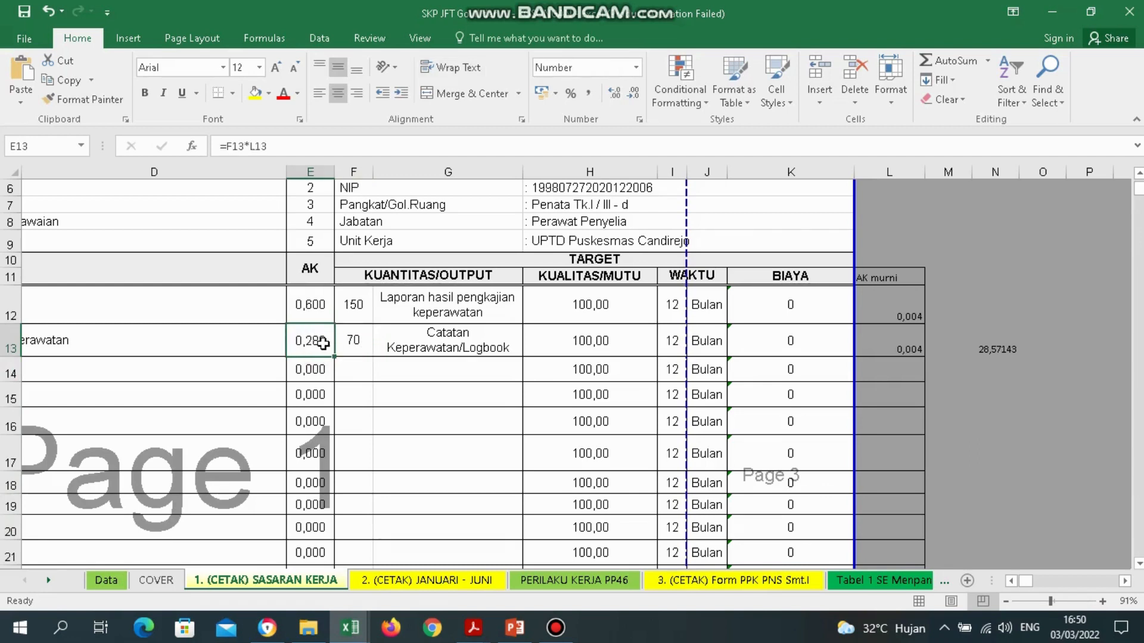
pyautogui.click(353, 342)
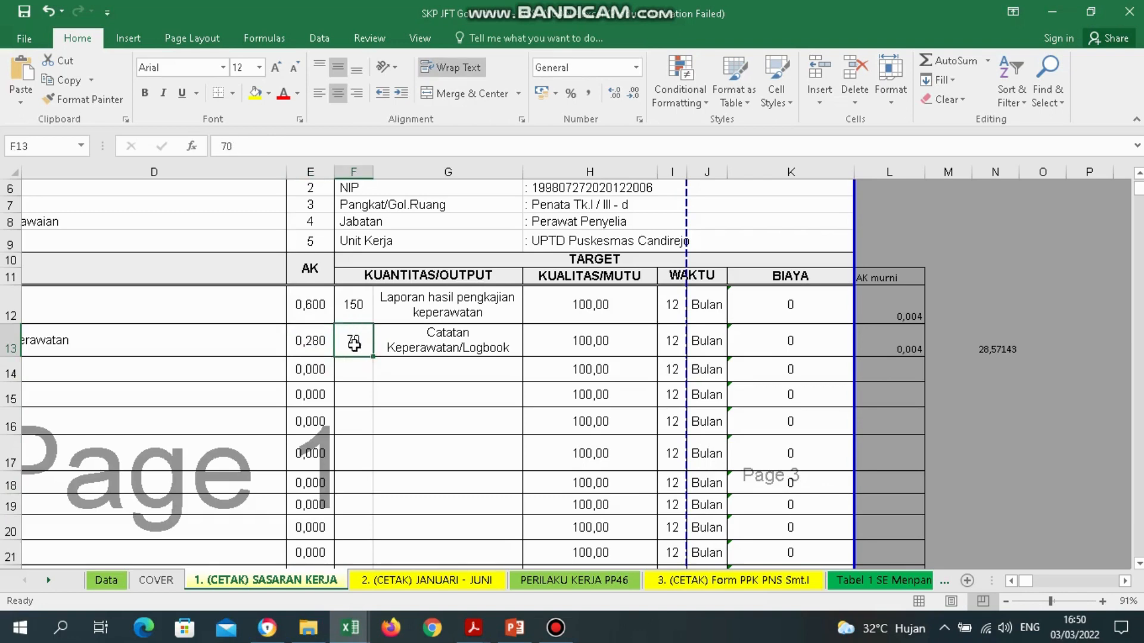
pyautogui.click(917, 343)
# Review the empty target rows and the helper calculation =100/3,5 in N13.
pyautogui.click(361, 374)
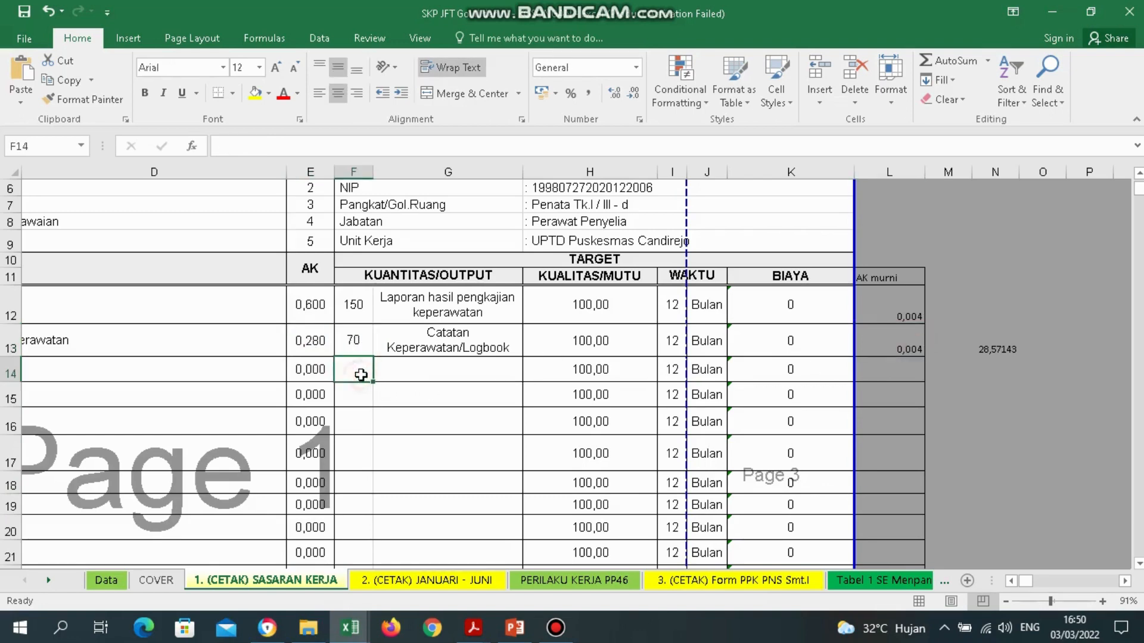
pyautogui.press('Down')
pyautogui.press('Down')
pyautogui.press('Down')
pyautogui.press('Down')
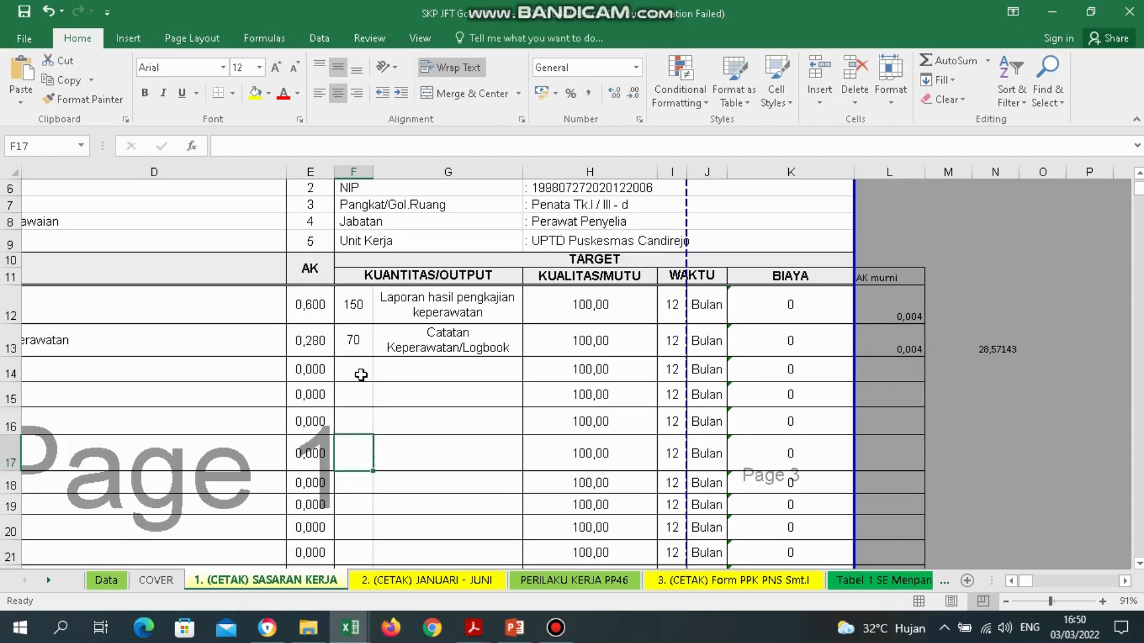
pyautogui.press('Up')
pyautogui.press('Up')
pyautogui.press('Up')
pyautogui.press('Up')
pyautogui.press('Down')
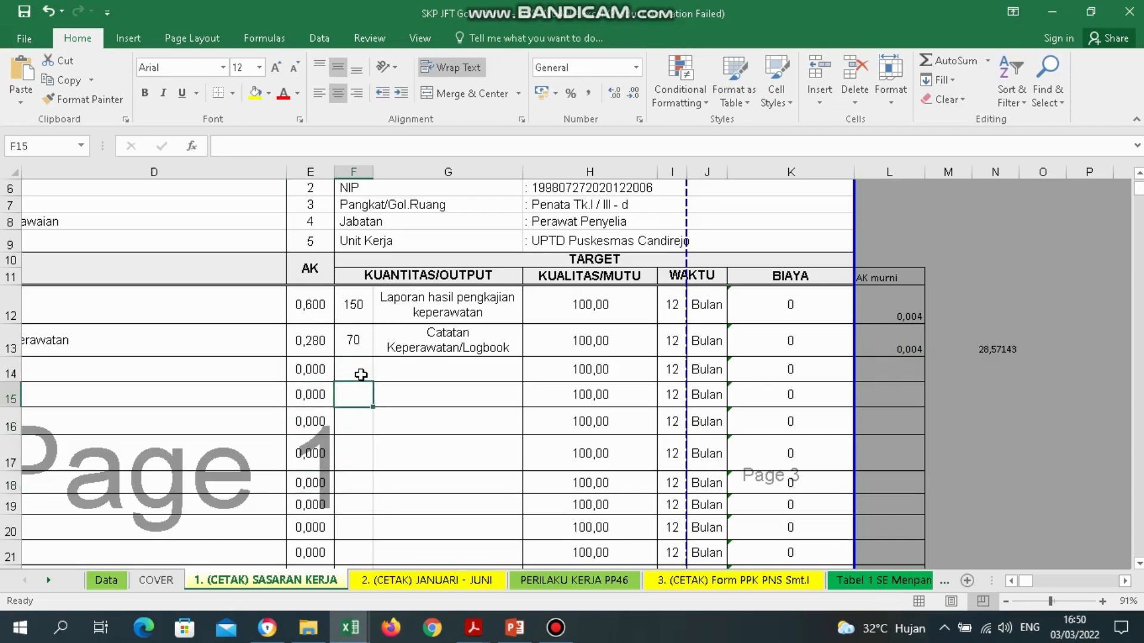
pyautogui.press('Left')
pyautogui.press('Up')
pyautogui.press('Up')
pyautogui.press('Up')
pyautogui.press('Down')
pyautogui.press('Down')
pyautogui.press('Down')
pyautogui.press('Down')
pyautogui.press('Down')
pyautogui.press('Down')
pyautogui.press('Down')
pyautogui.press('Down')
pyautogui.press('Down')
pyautogui.press('Down')
pyautogui.press('Down')
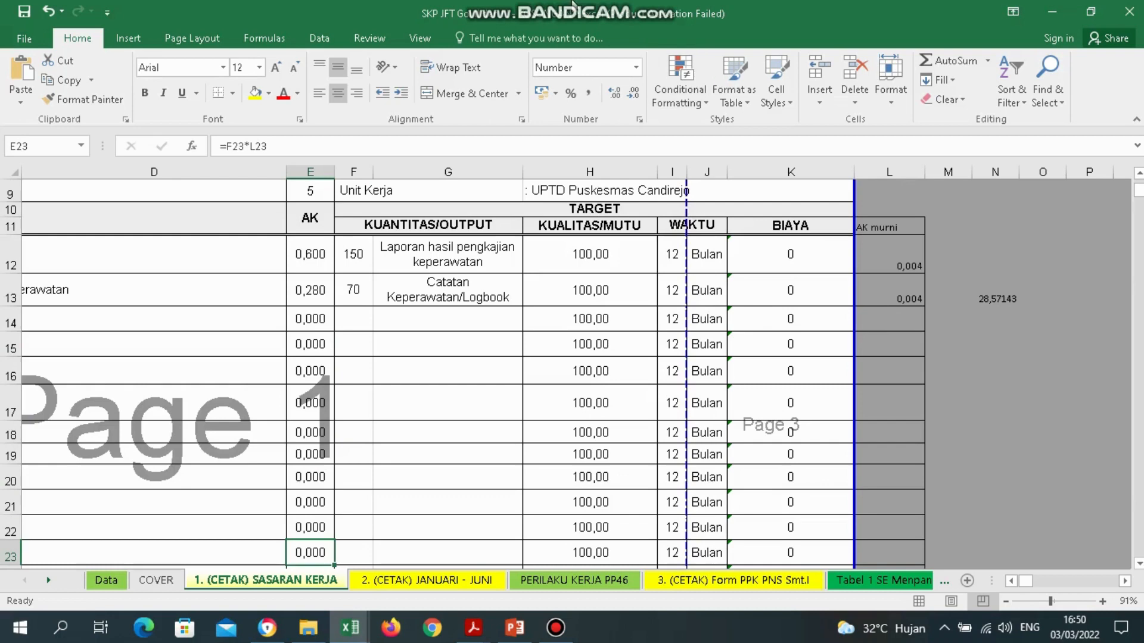
pyautogui.moveTo(573, 5)
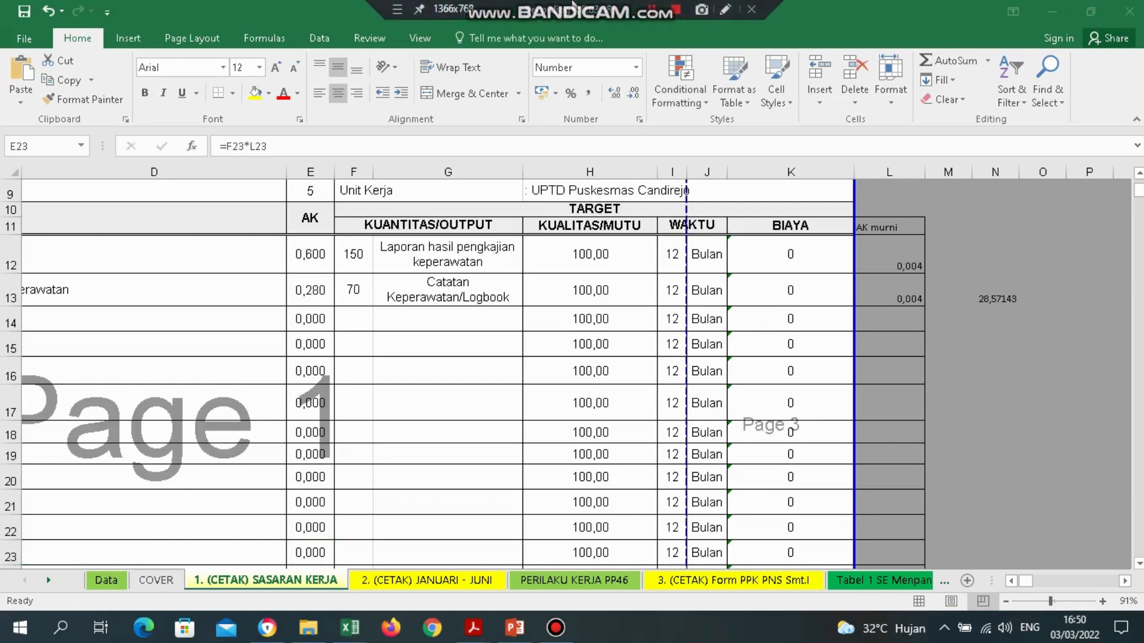
pyautogui.click(988, 299)
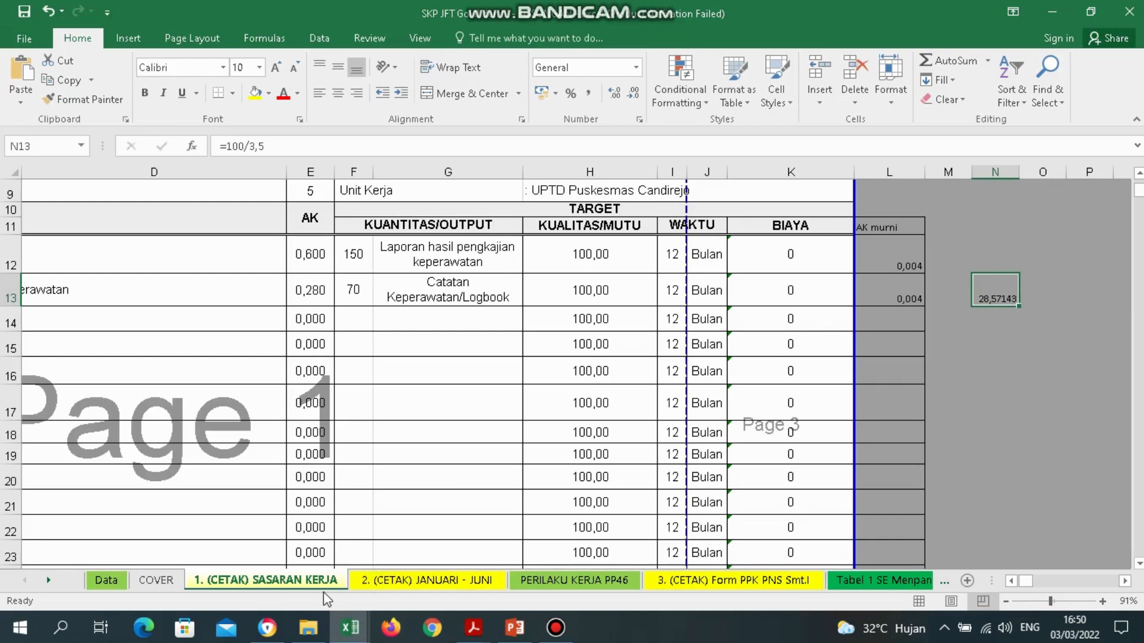
# Review the signature block's evaluator name and NIP lines below the activity table.
pyautogui.click(238, 446)
pyautogui.press('Down')
pyautogui.press('Down')
pyautogui.press('Down')
pyautogui.press('Down')
pyautogui.press('Down')
pyautogui.press('Down')
pyautogui.press('Down')
pyautogui.press('Down')
pyautogui.press('Down')
pyautogui.press('Down')
pyautogui.press('Down')
pyautogui.press('Down')
pyautogui.press('Down')
pyautogui.press('Down')
pyautogui.press('Down')
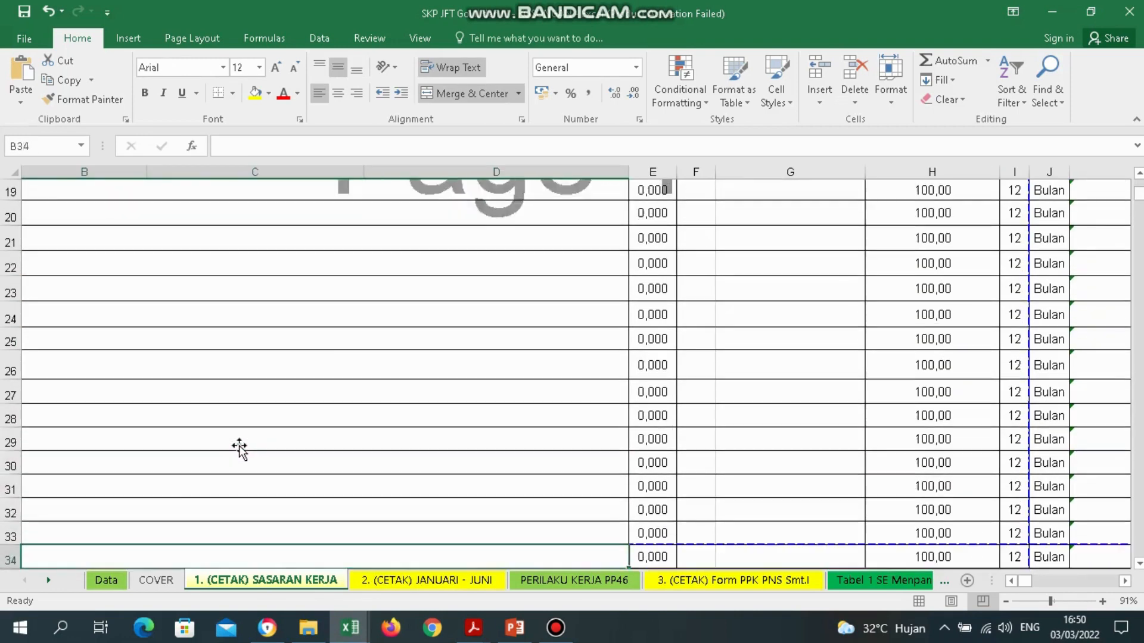
pyautogui.press('Down')
pyautogui.press('Down')
pyautogui.press('Down')
pyautogui.press('Down')
pyautogui.press('Down')
pyautogui.press('Down')
pyautogui.press('Down')
pyautogui.press('Down')
pyautogui.press('Down')
pyautogui.press('Down')
pyautogui.press('Down')
pyautogui.press('Down')
pyautogui.press('Down')
pyautogui.press('Down')
pyautogui.press('Down')
pyautogui.press('Down')
pyautogui.press('Down')
pyautogui.press('Down')
pyautogui.press('Down')
pyautogui.press('Down')
pyautogui.press('Up')
pyautogui.press('Up')
pyautogui.press('Up')
pyautogui.press('Up')
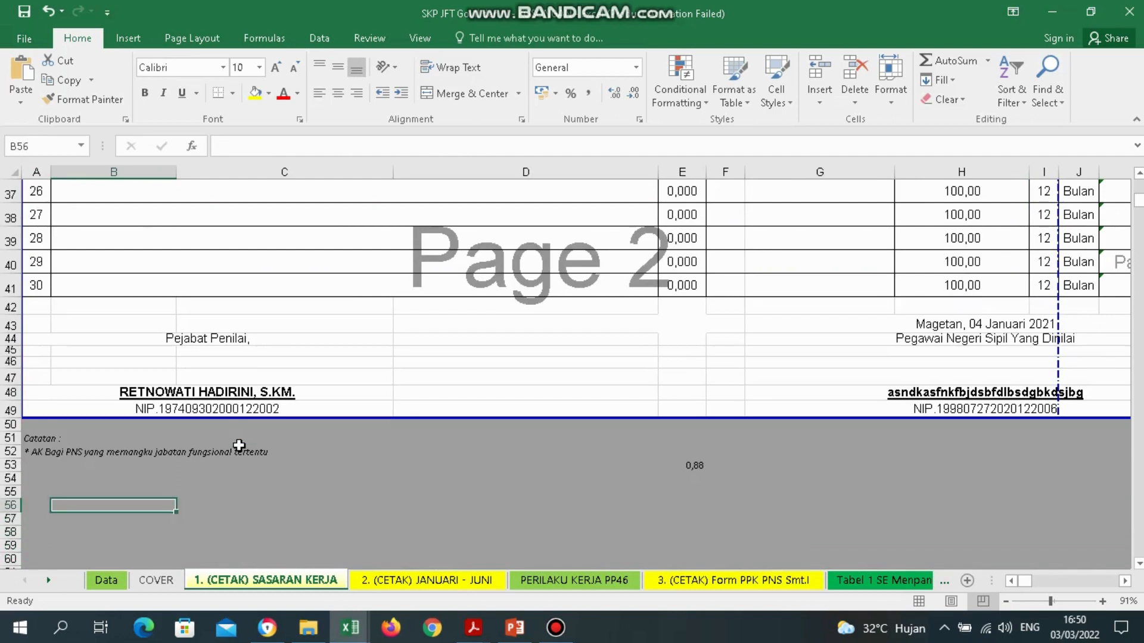
pyautogui.press('Up')
pyautogui.press('Up')
pyautogui.press('Up')
pyautogui.press('Up')
pyautogui.press('Up')
pyautogui.press('Up')
pyautogui.press('Up')
pyautogui.press('Up')
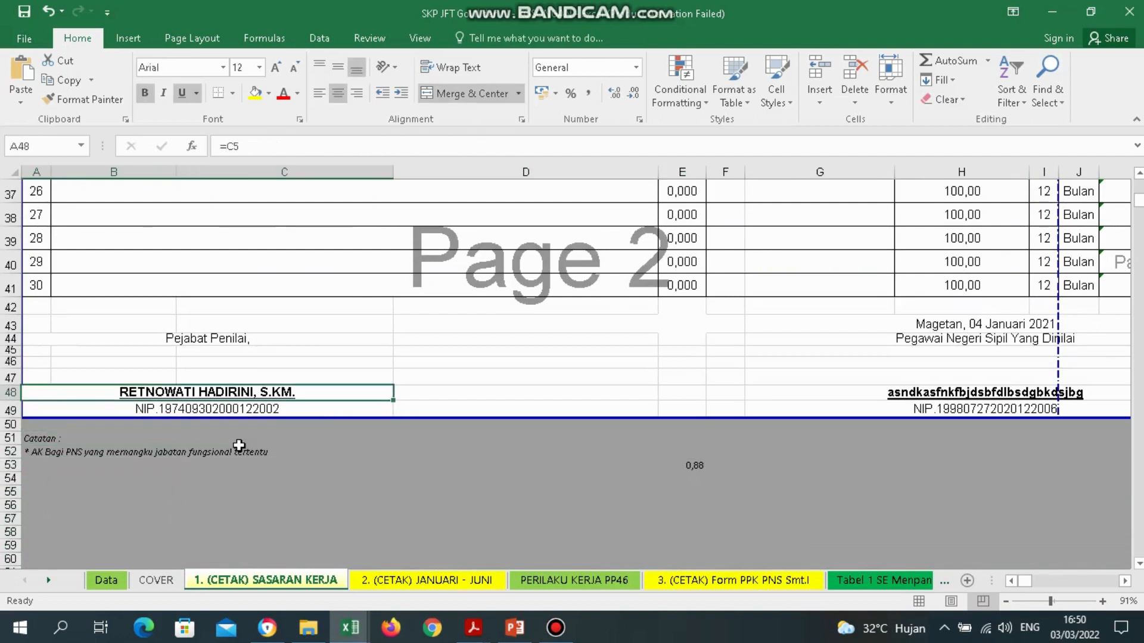
pyautogui.press('Down')
pyautogui.press('Up')
pyautogui.press('Down')
pyautogui.press('Up')
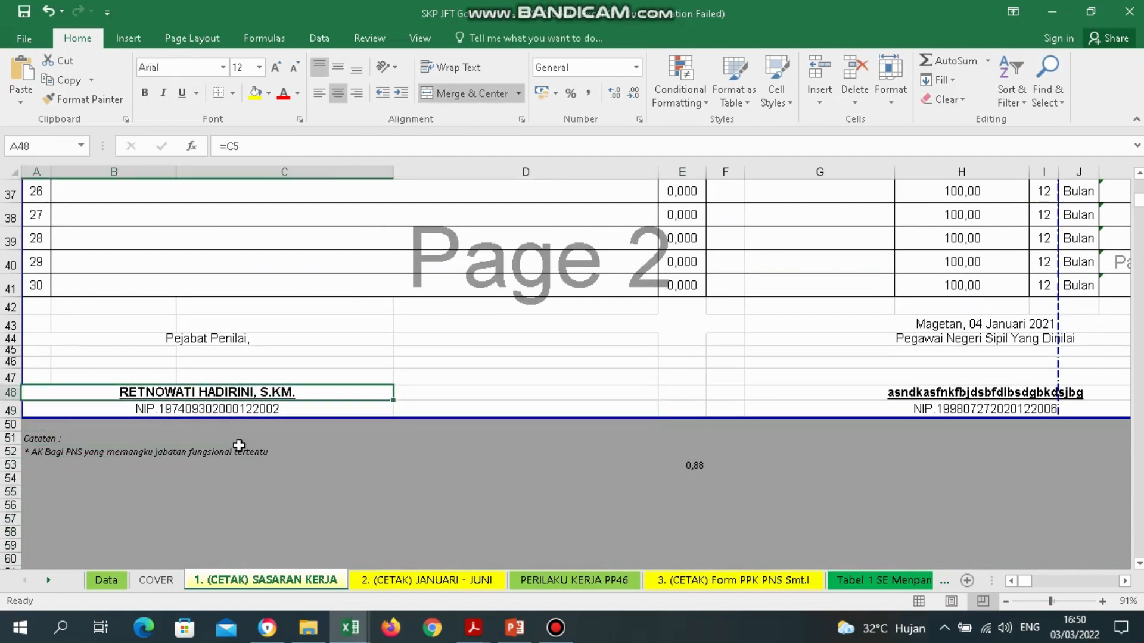
# On the 2. (CETAK) JANUARI - JUNI sheet, select the two linked activity descriptions.
pyautogui.click(441, 583)
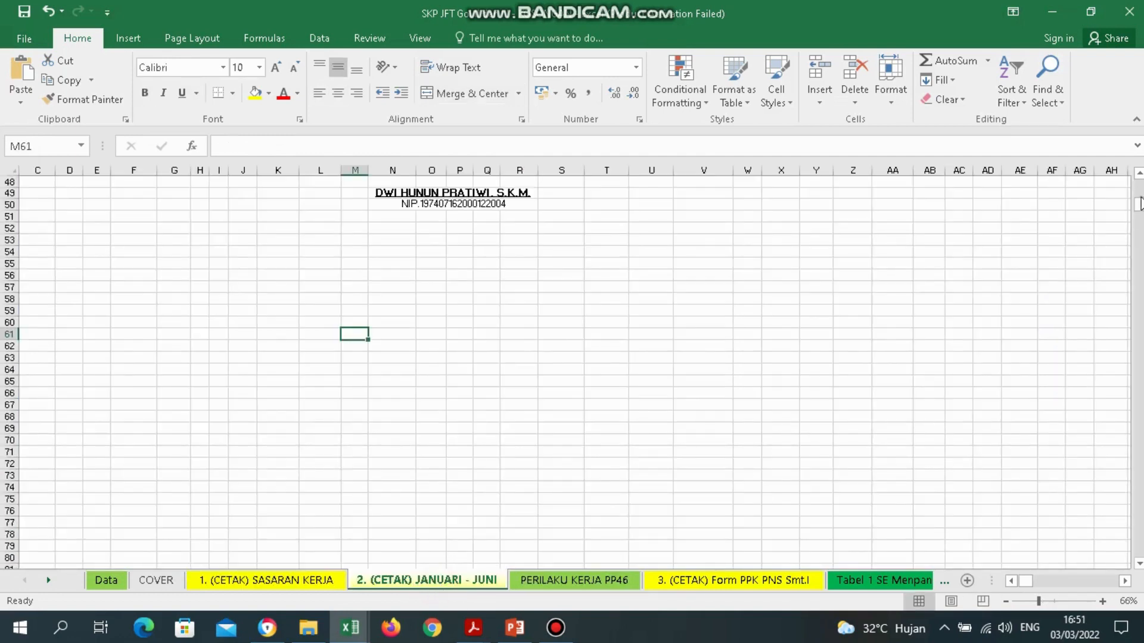
pyautogui.scroll(15, 1001, 548)
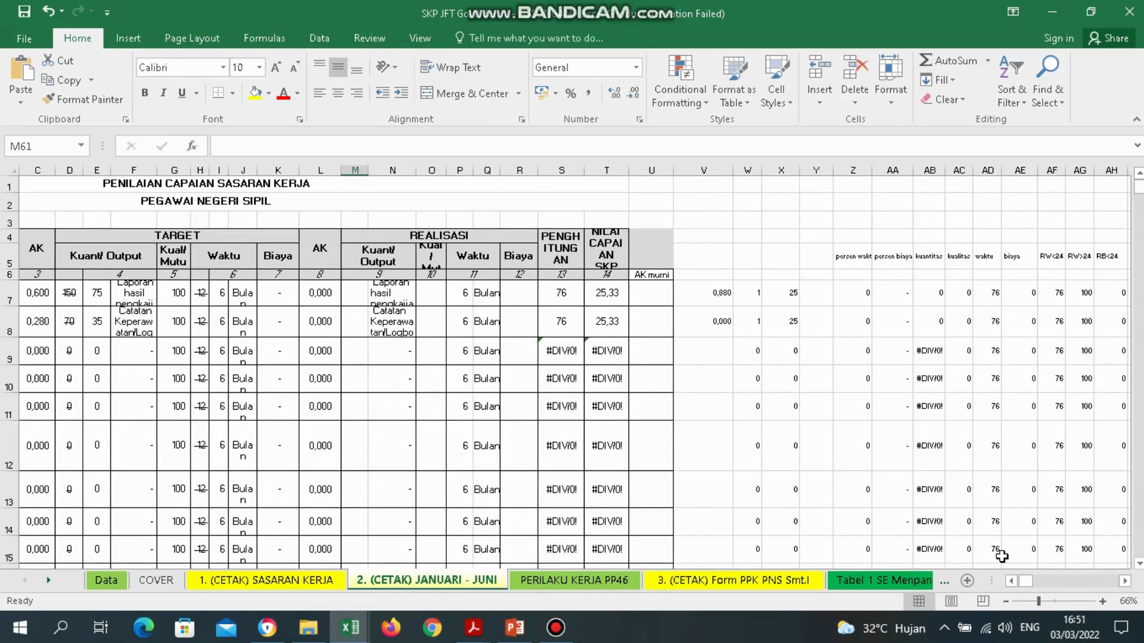
pyautogui.click(1017, 584)
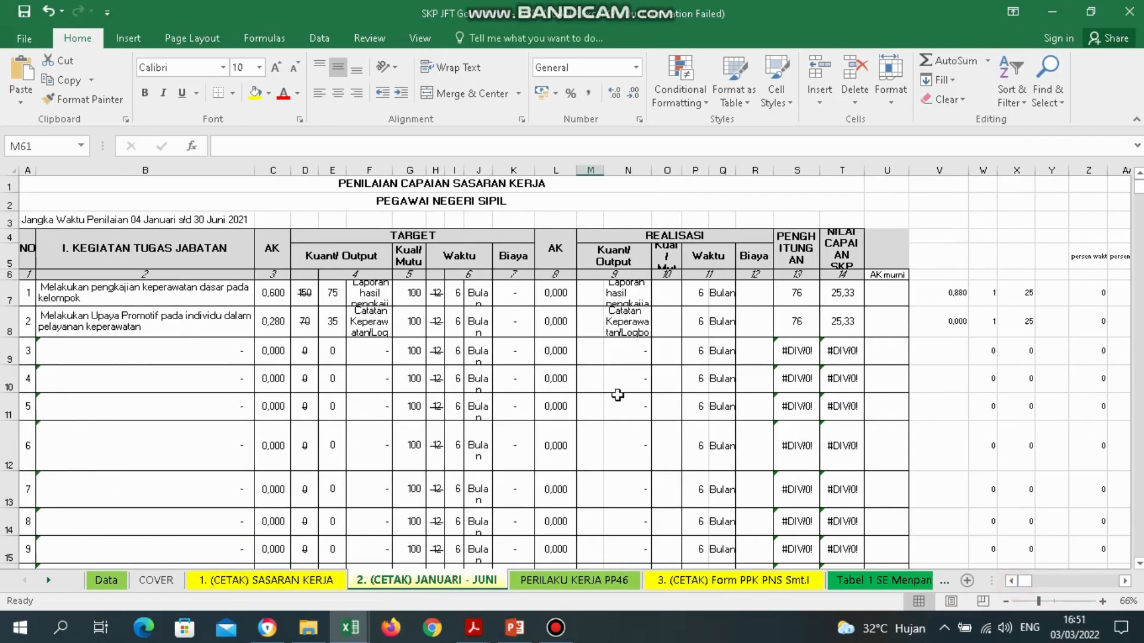
pyautogui.click(113, 255)
pyautogui.moveTo(143, 288); pyautogui.dragTo(158, 332)
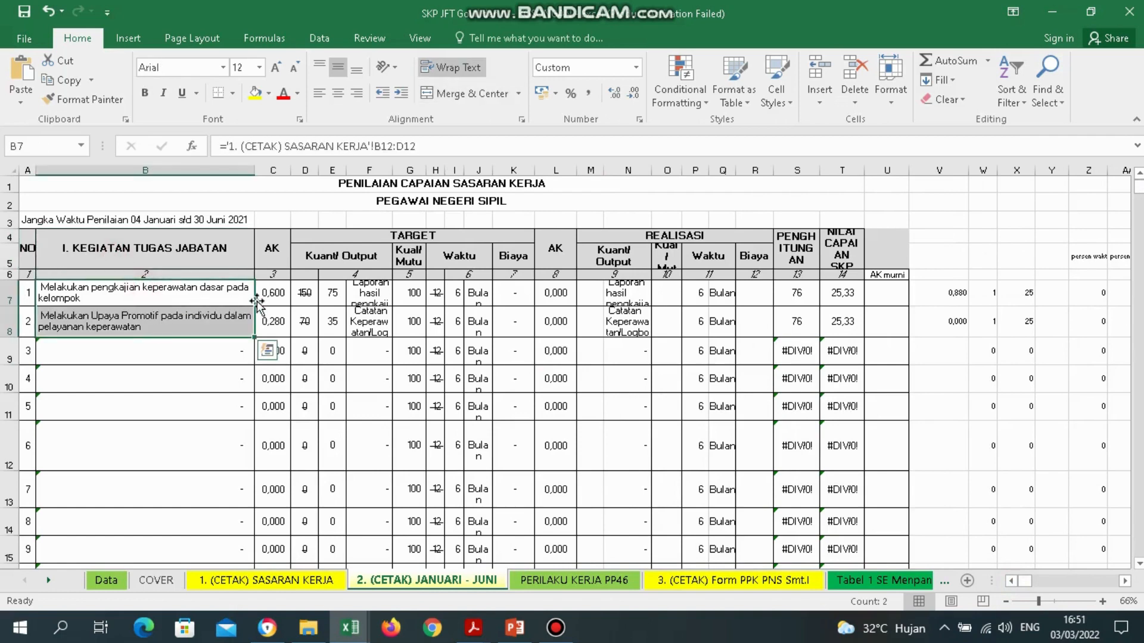
# Check both activities' AK values and their linked, halved target quantities on sheet 2.
pyautogui.moveTo(277, 295); pyautogui.dragTo(281, 319)
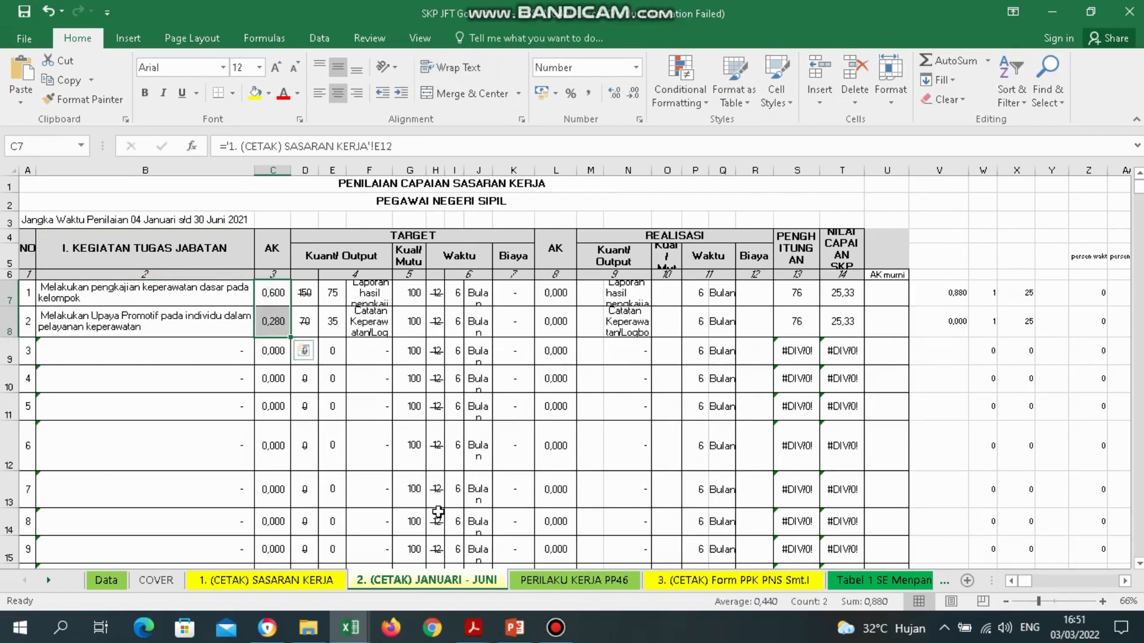
pyautogui.click(310, 581)
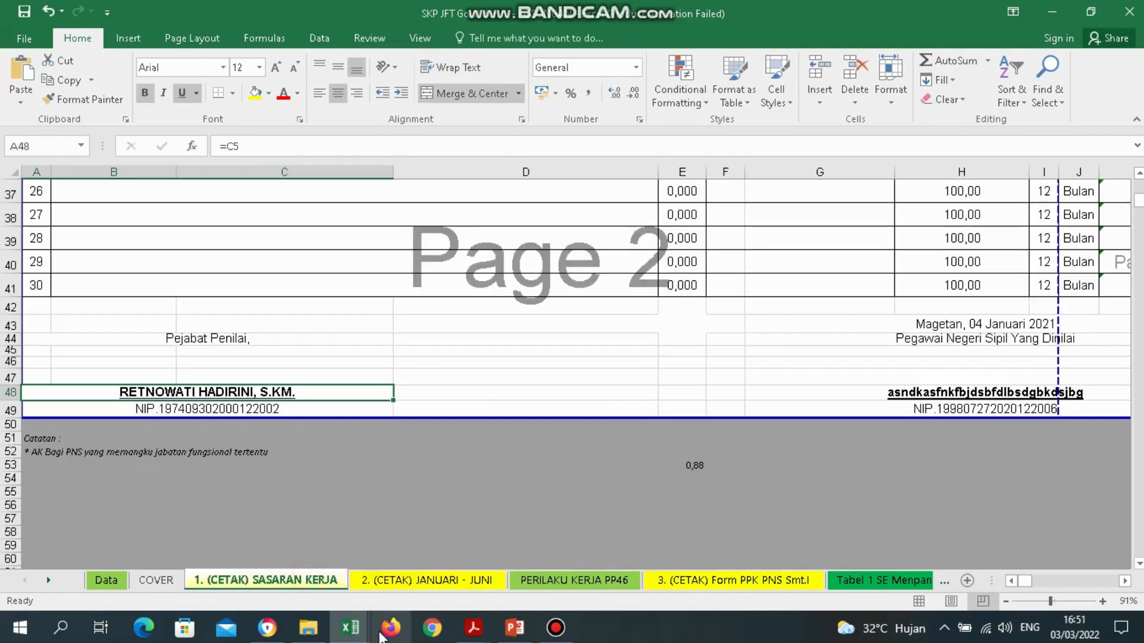
pyautogui.click(426, 581)
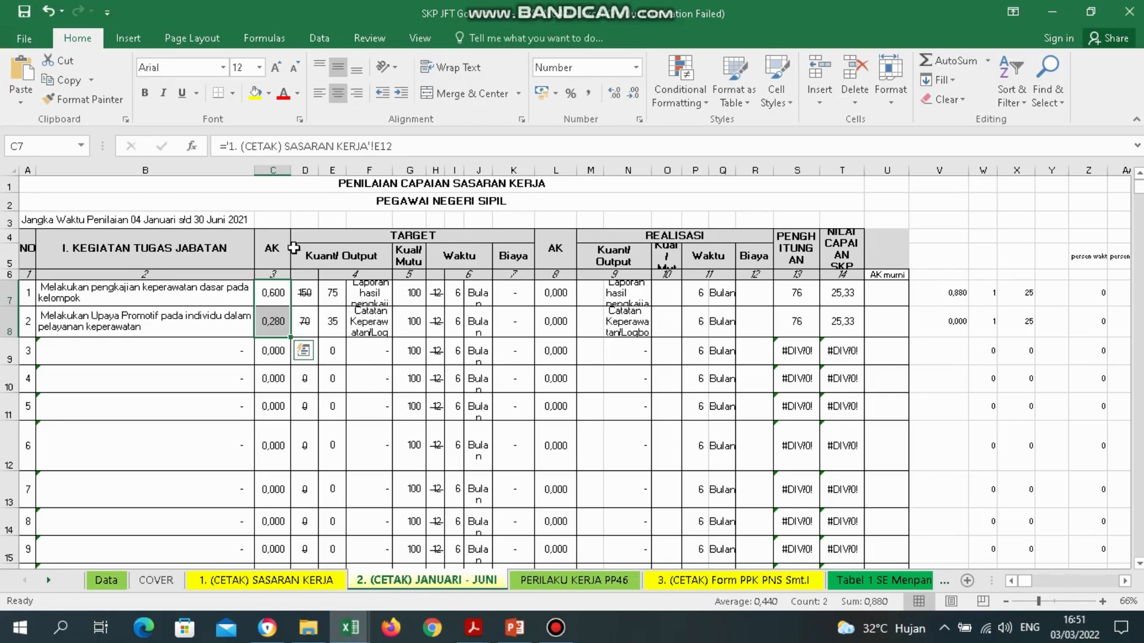
pyautogui.click(307, 301)
pyautogui.click(310, 321)
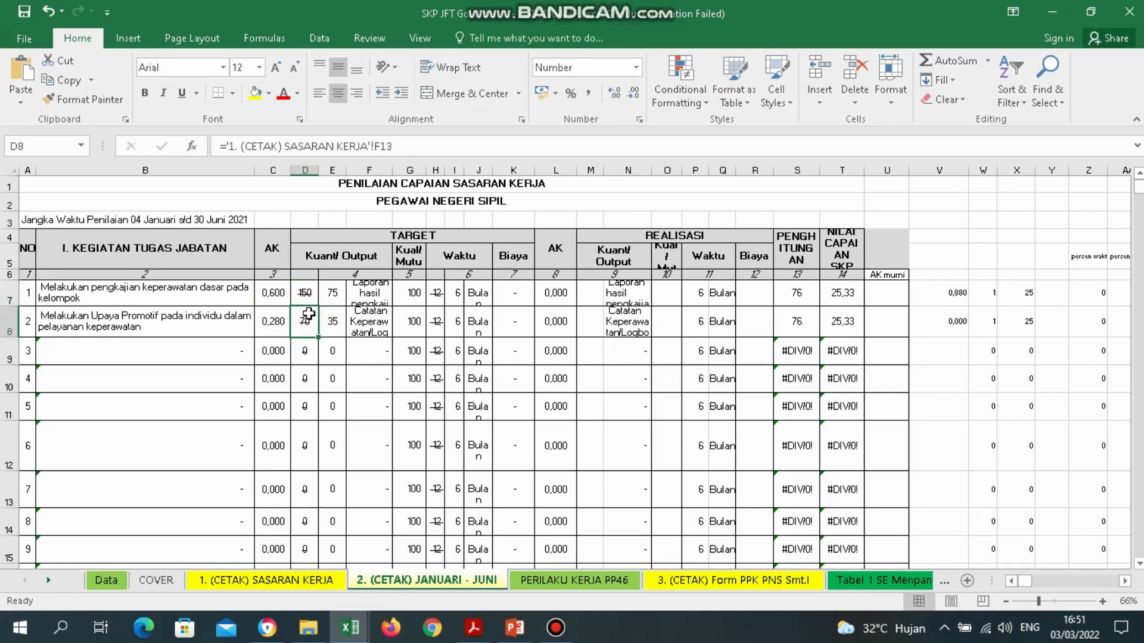
pyautogui.click(335, 299)
pyautogui.click(341, 323)
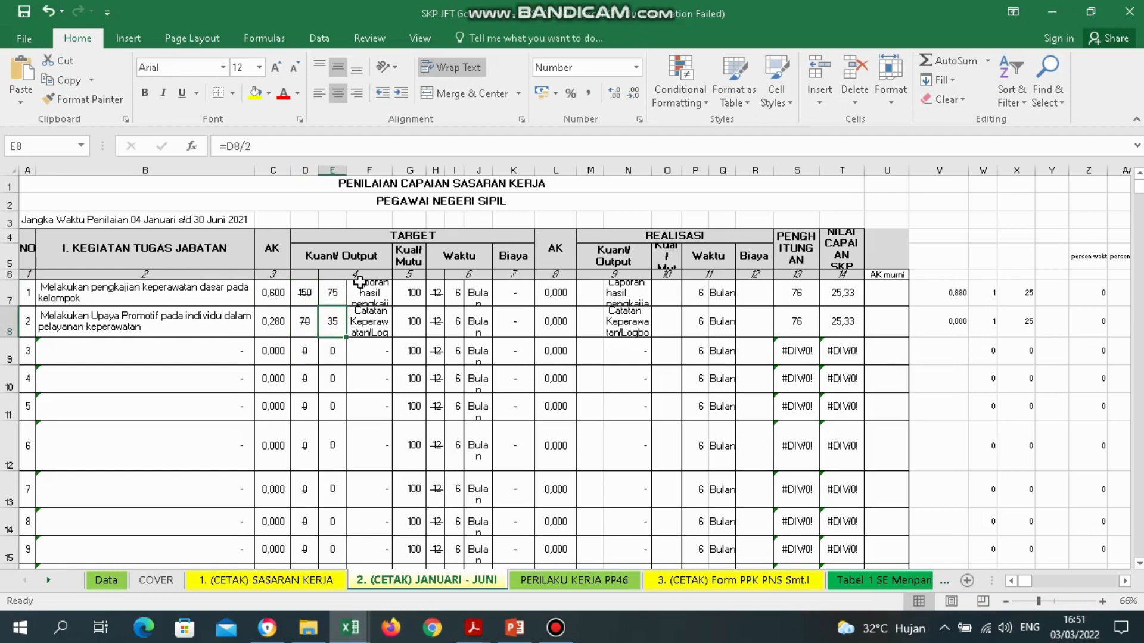
# Compare sheet 1's 12 Bulan time target with sheet 2's 6 Bulan targets.
pyautogui.click(307, 581)
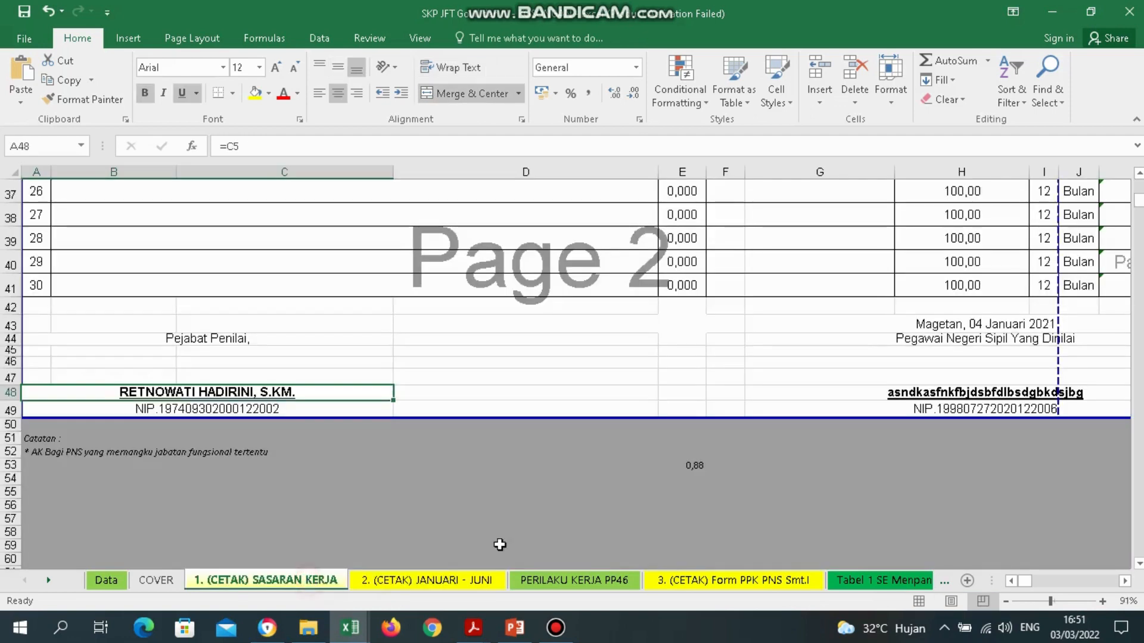
pyautogui.moveTo(1046, 287); pyautogui.dragTo(1076, 285)
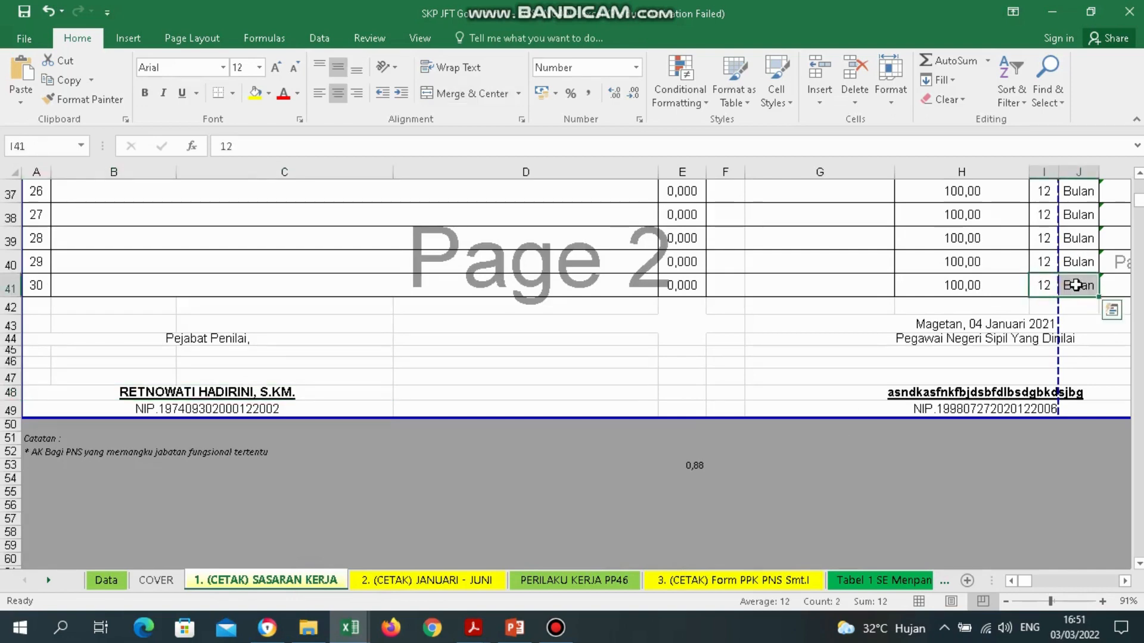
pyautogui.click(437, 581)
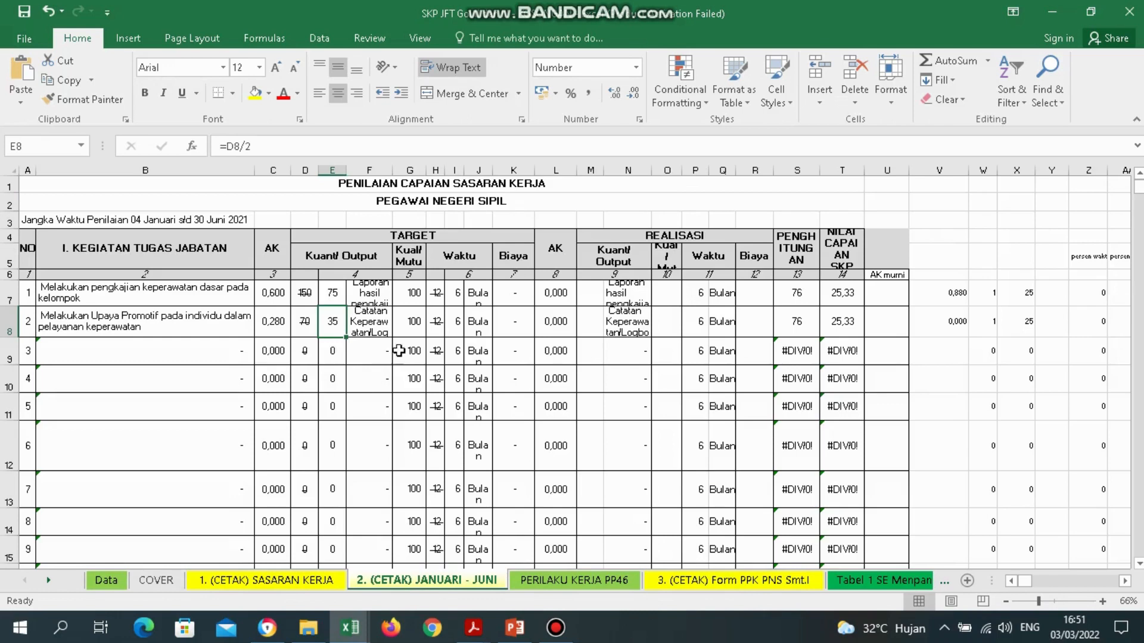
pyautogui.moveTo(457, 294); pyautogui.dragTo(481, 322)
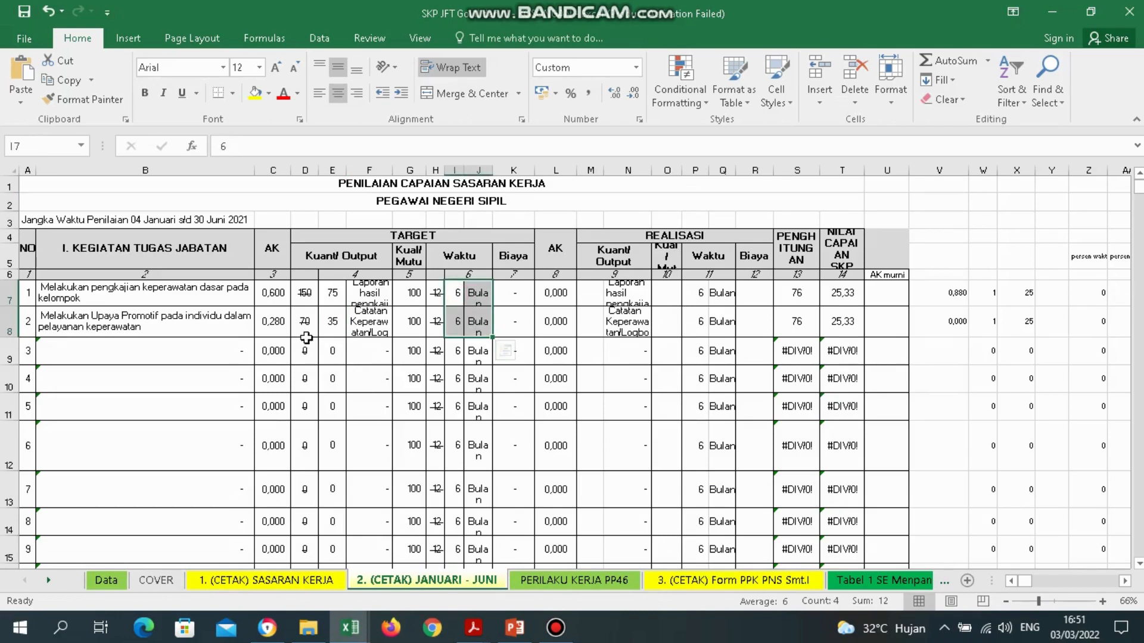
# Confirm the halved quantity targets sum to 110, then go back to sheet 1.
pyautogui.click(395, 235)
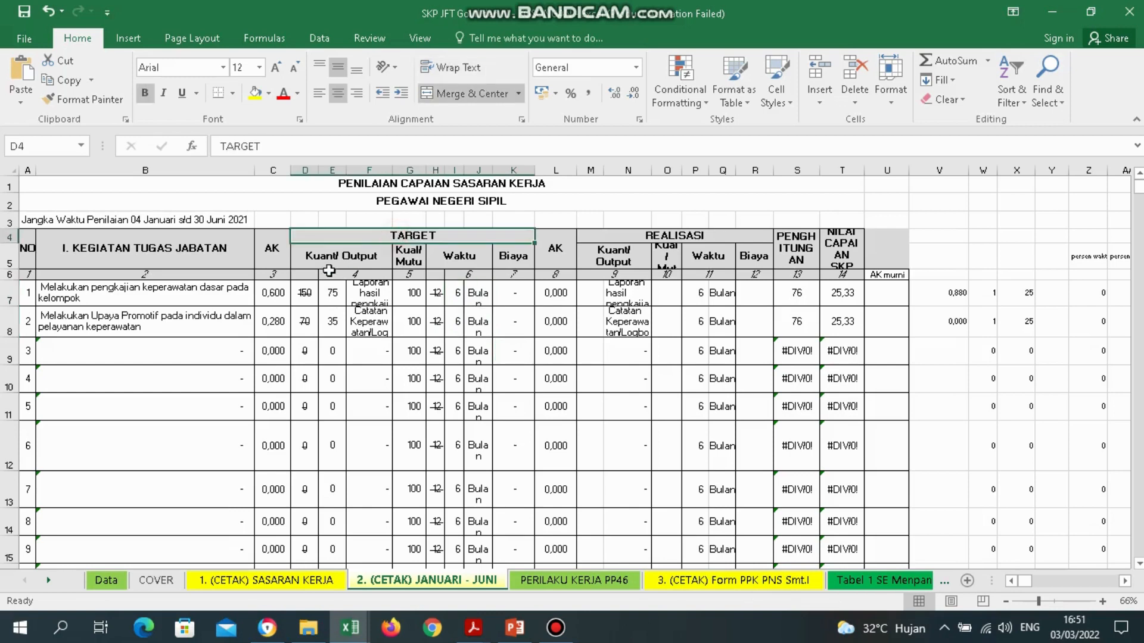
pyautogui.click(326, 262)
pyautogui.moveTo(333, 295); pyautogui.dragTo(335, 325)
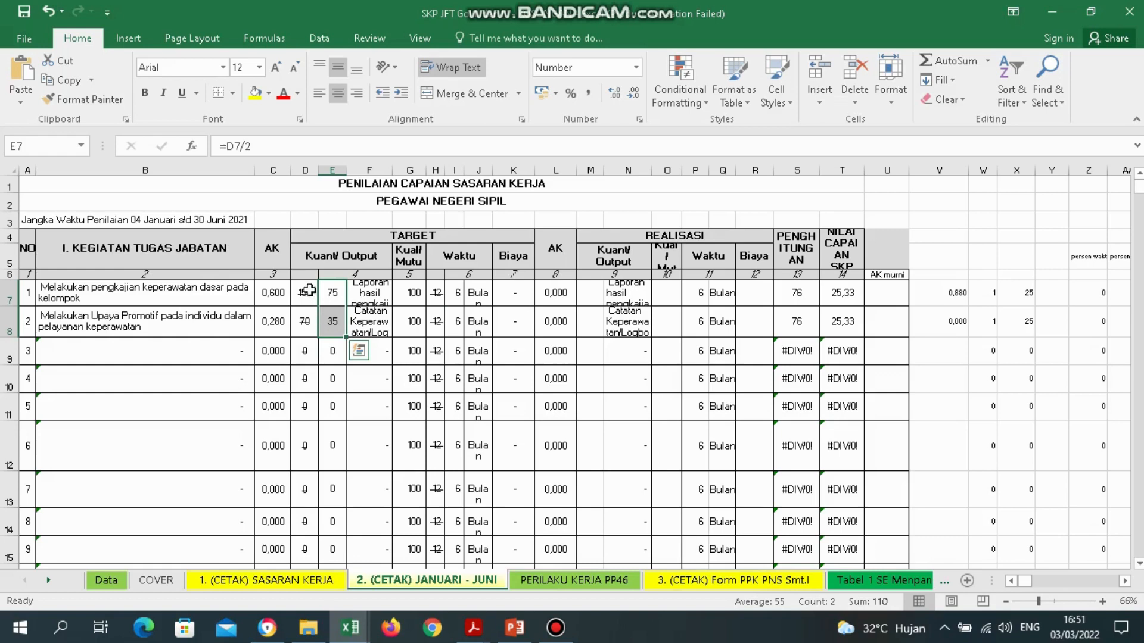
pyautogui.click(291, 579)
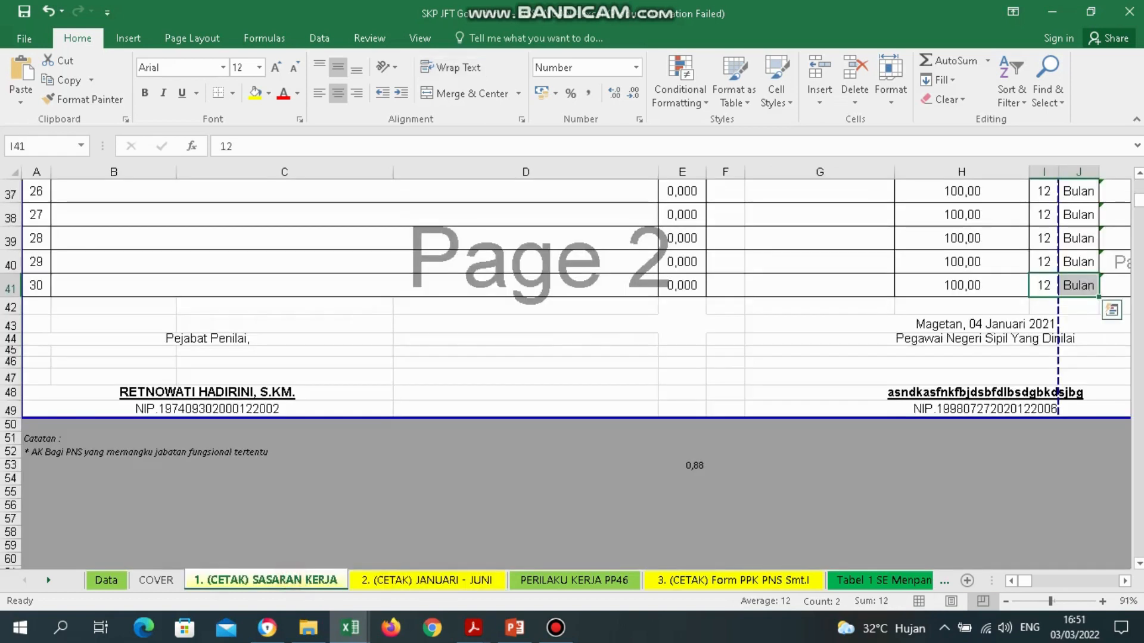
pyautogui.scroll(12, 718, 414)
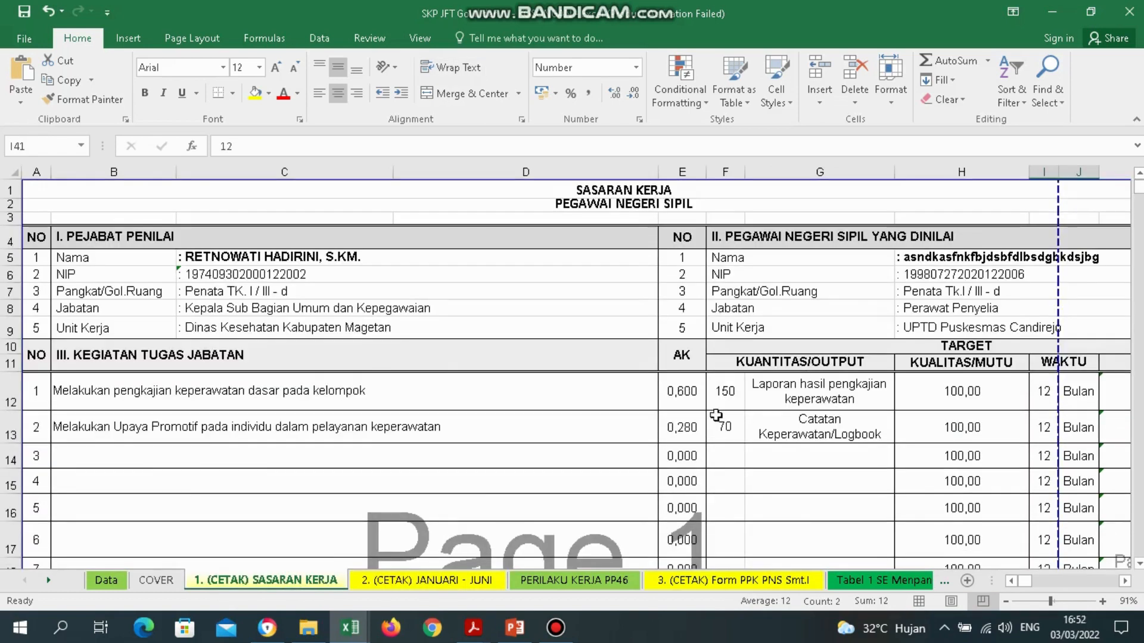
# After reviewing targets 150 and 70, enter a quantity of 1 for the third activity in F14.
pyautogui.moveTo(730, 394); pyautogui.dragTo(730, 431)
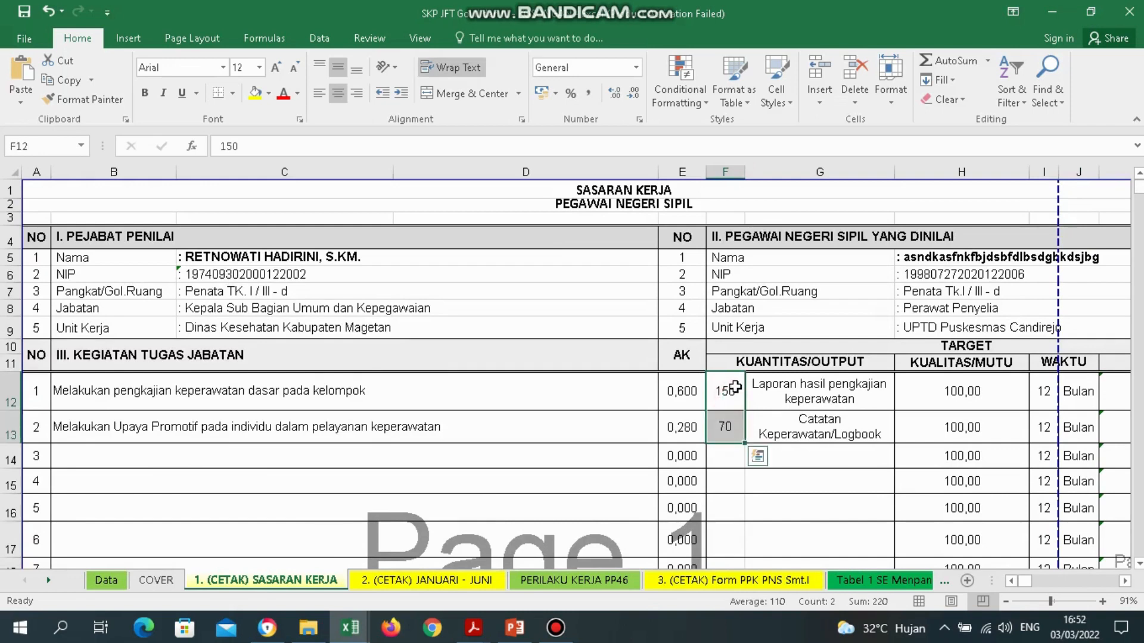
pyautogui.click(728, 430)
pyautogui.click(731, 462)
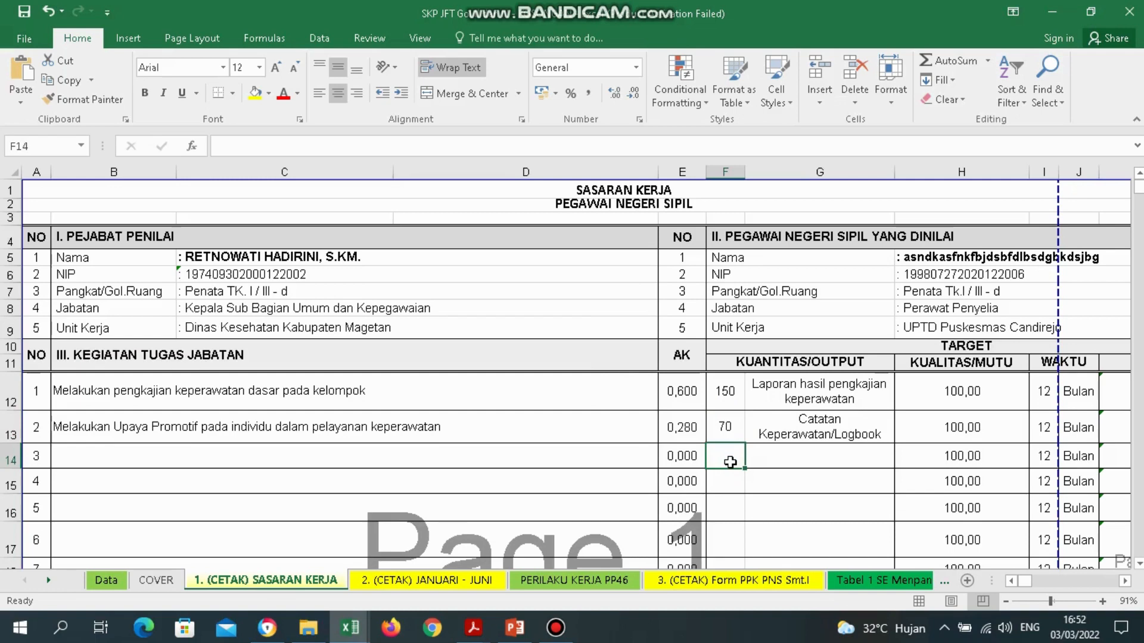
pyautogui.write('1')
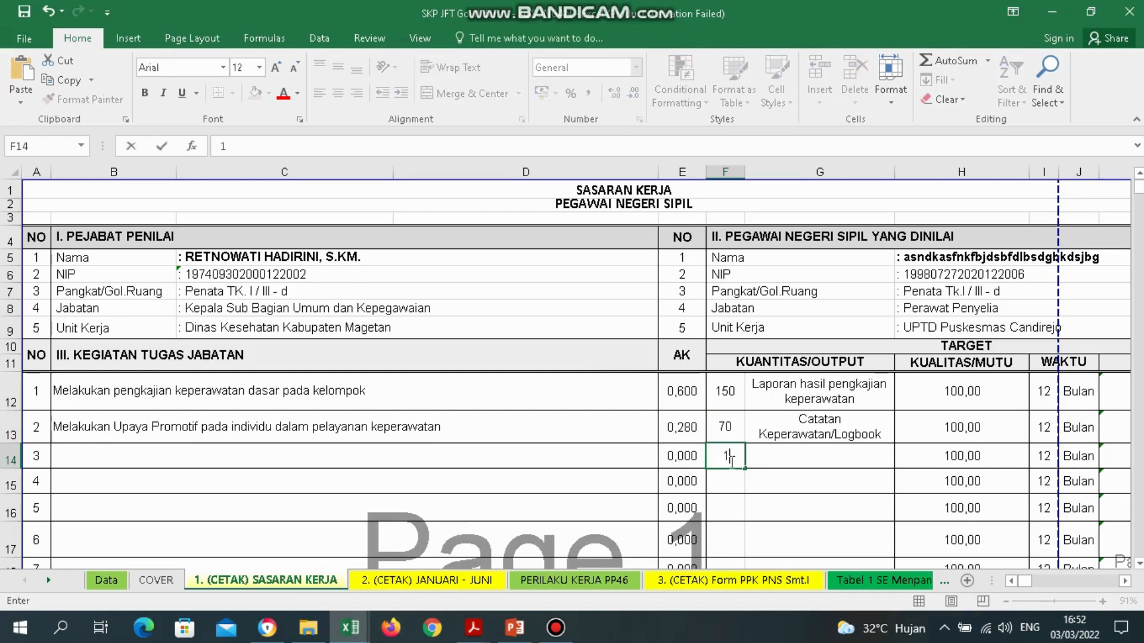
pyautogui.press('Return')
pyautogui.press('Up')
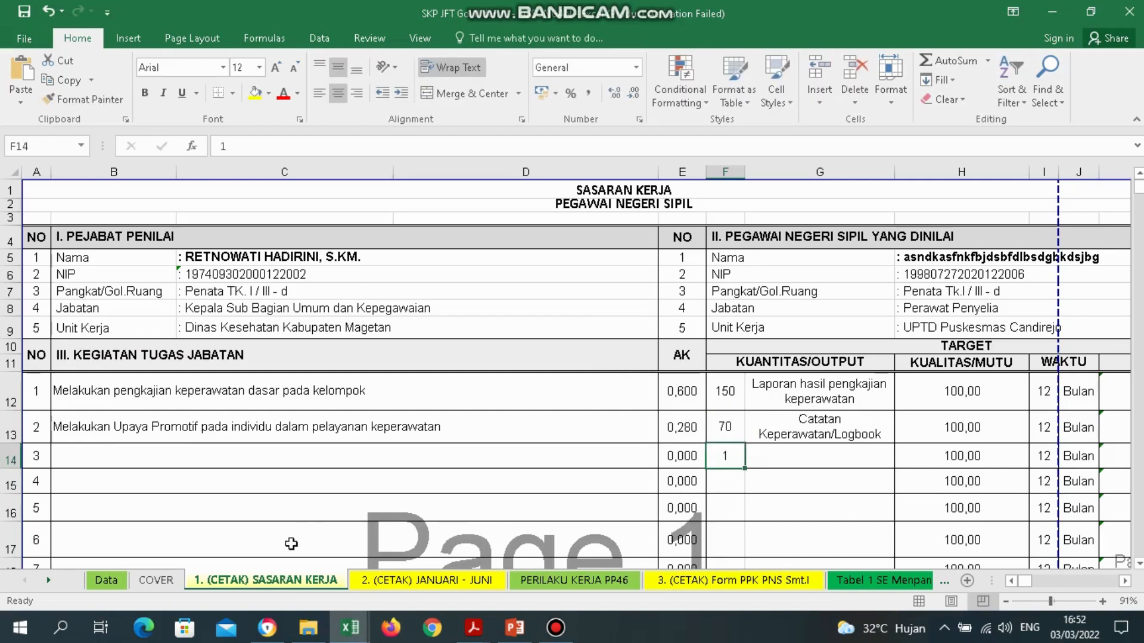
pyautogui.click(384, 582)
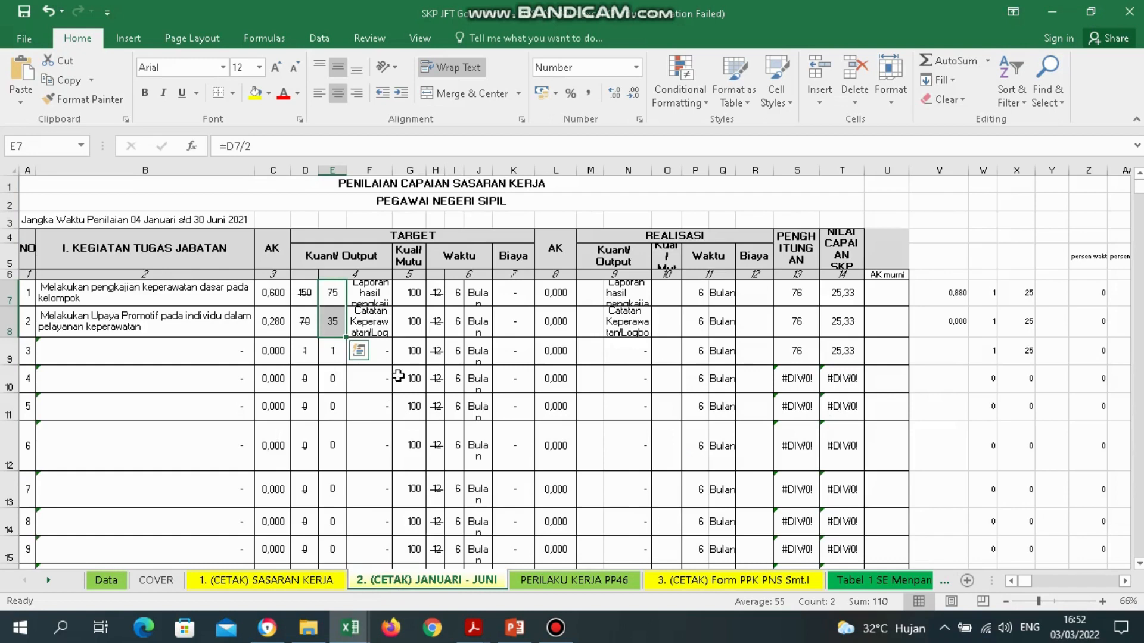
# Check the halved target formula in E9 and the first activity's realisation cells along row 7.
pyautogui.click(333, 352)
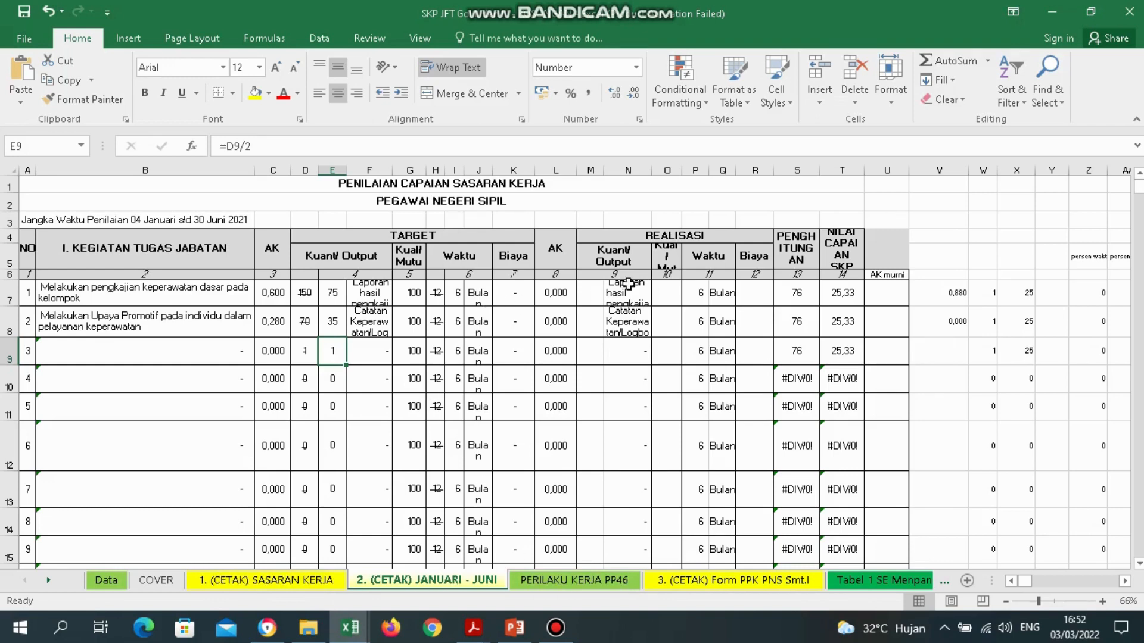
pyautogui.click(563, 291)
pyautogui.press('Right')
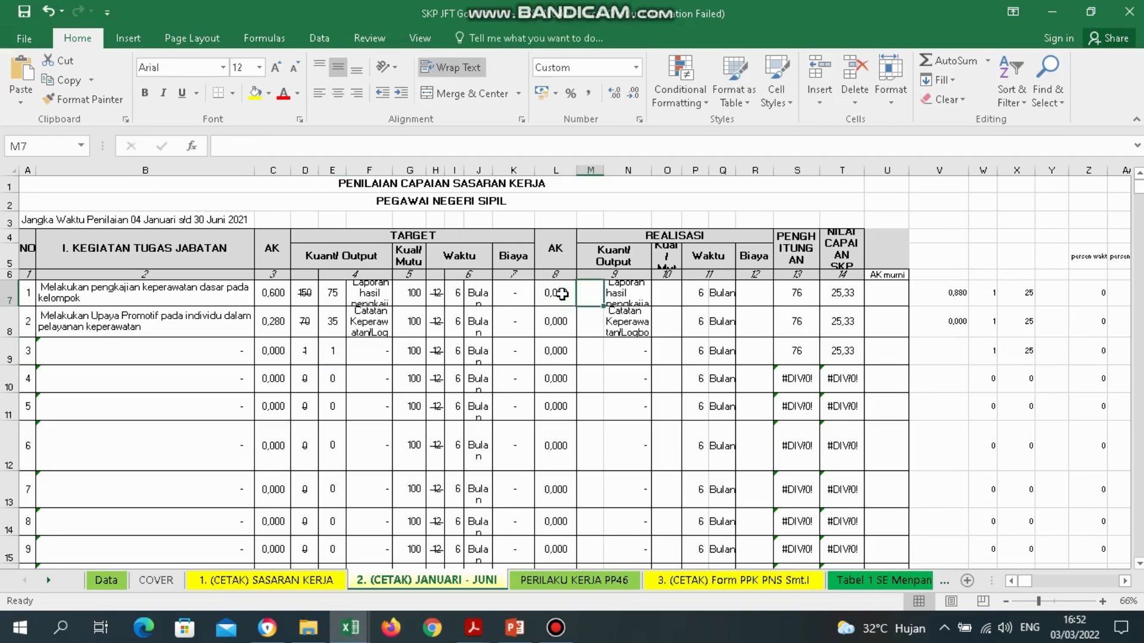
pyautogui.press('Right')
pyautogui.press('Right')
pyautogui.press('Right')
pyautogui.press('Right')
pyautogui.press('Right')
pyautogui.press('Right')
pyautogui.press('Right')
pyautogui.press('Right')
pyautogui.press('Right')
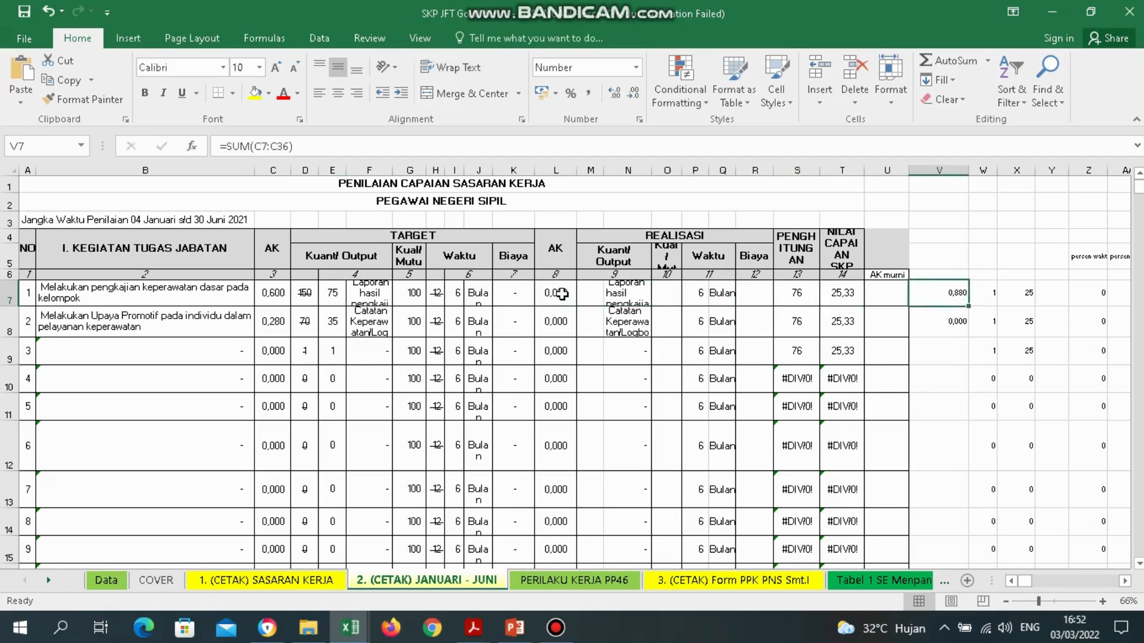
pyautogui.press('Left')
pyautogui.press('Left')
pyautogui.press('Left')
pyautogui.press('Left')
pyautogui.press('Left')
pyautogui.press('Left')
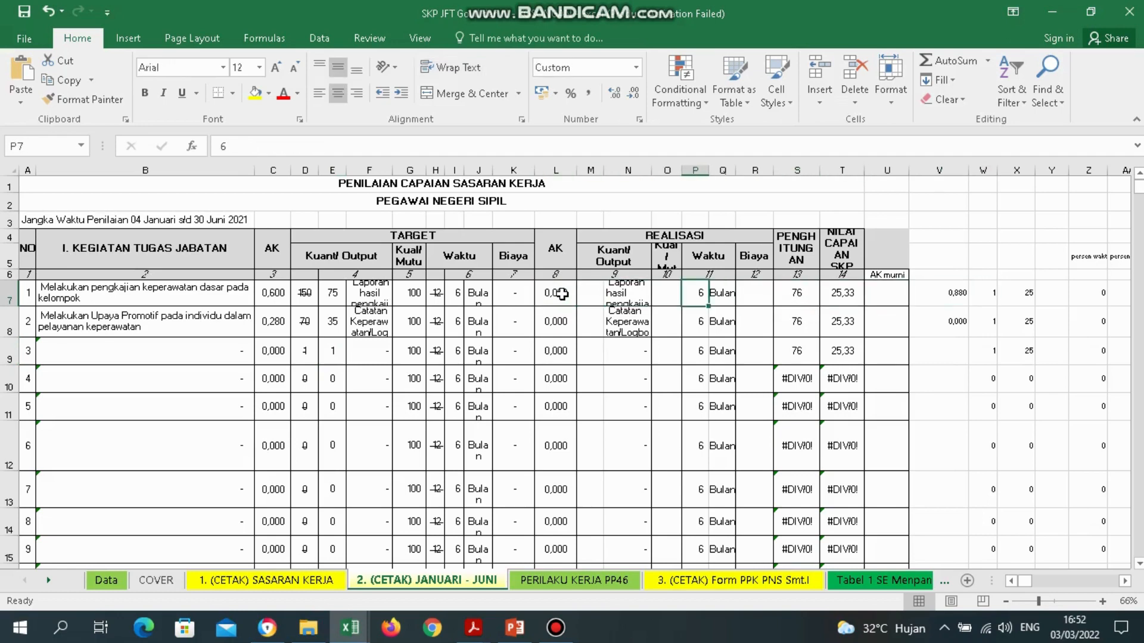
pyautogui.press('Left')
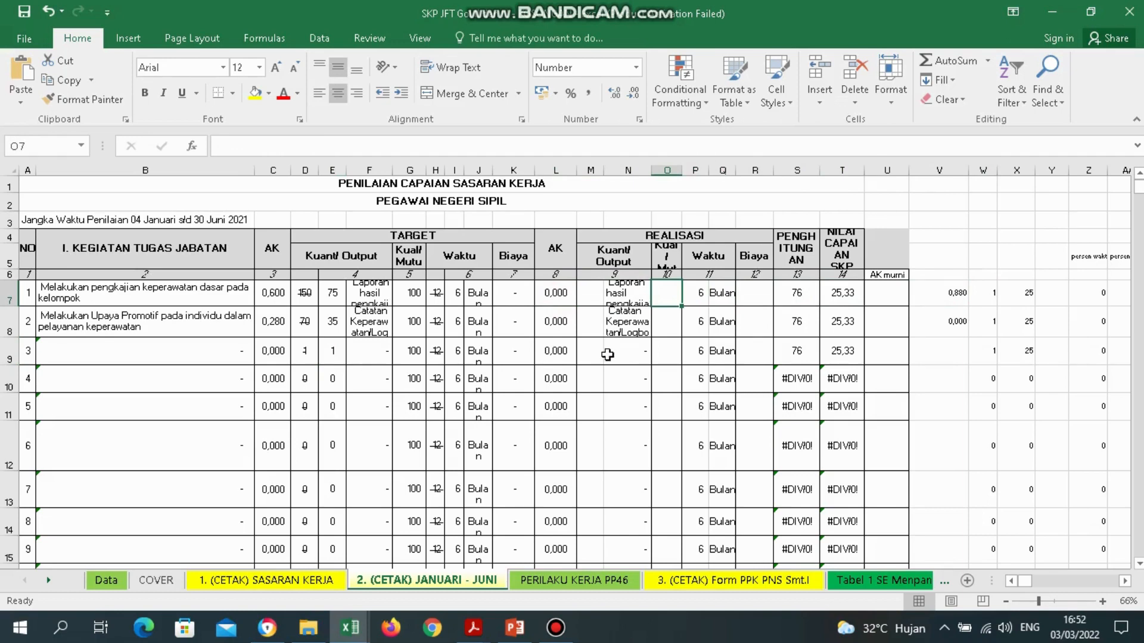
pyautogui.moveTo(480, 640)
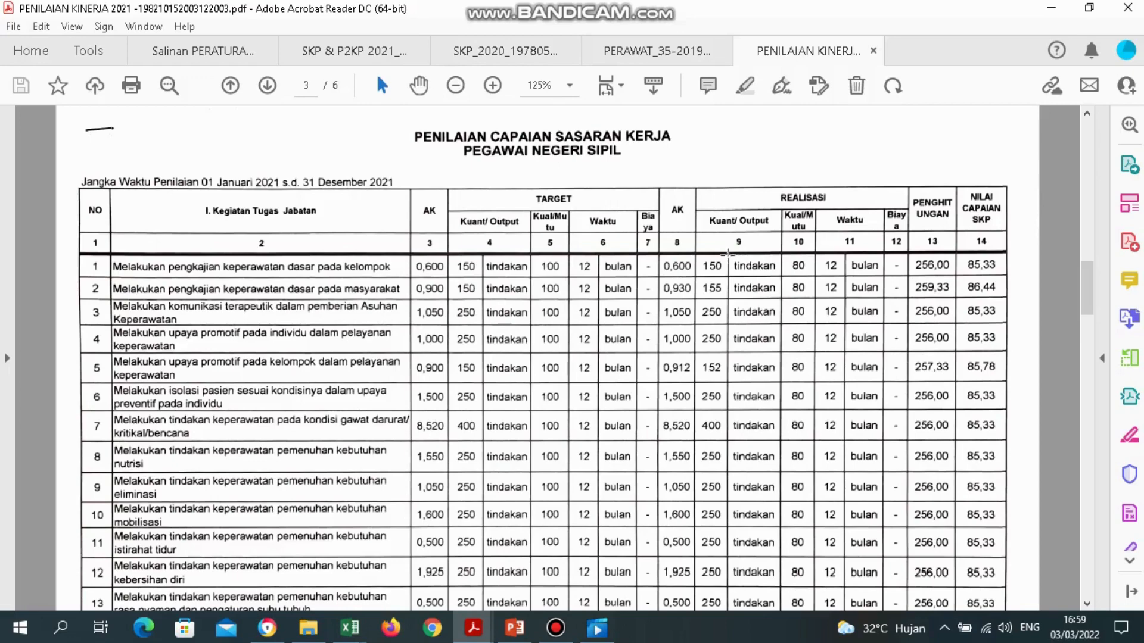
# Back in the workbook, check activity name B7, the REALISASI heading and realisation quantity M7.
pyautogui.moveTo(351, 628)
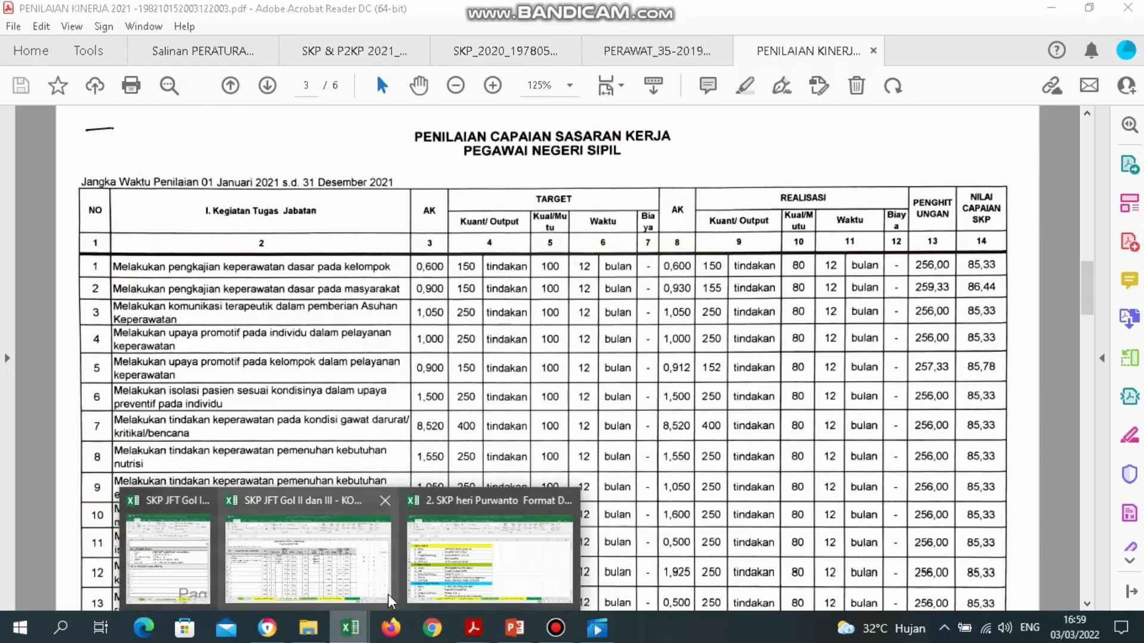
pyautogui.click(325, 566)
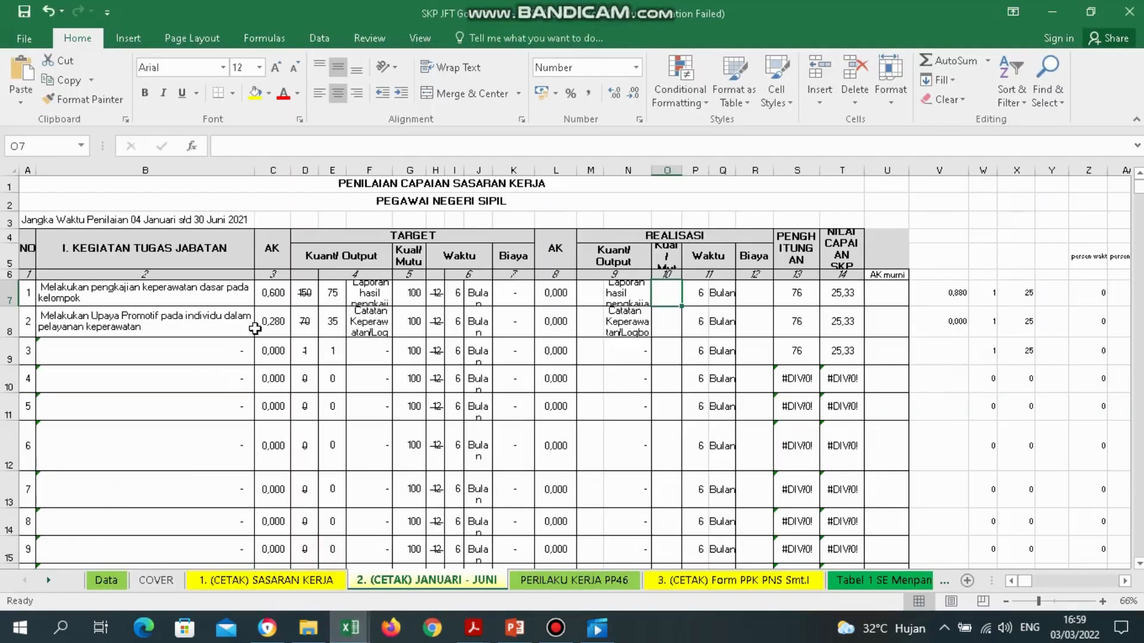
pyautogui.click(154, 296)
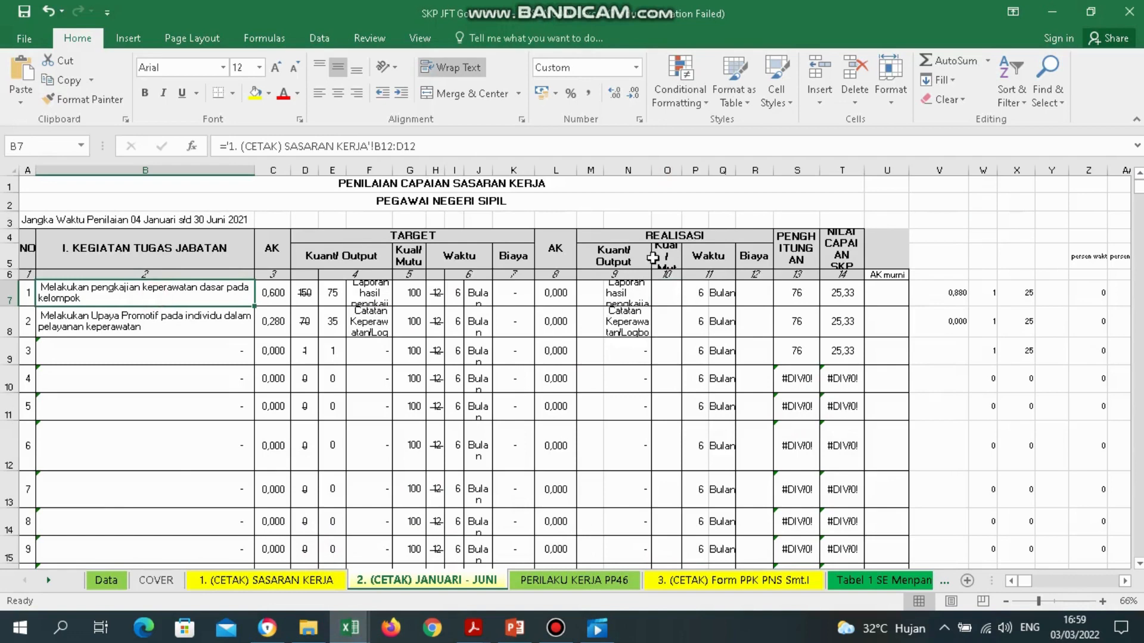
pyautogui.click(681, 235)
pyautogui.click(582, 301)
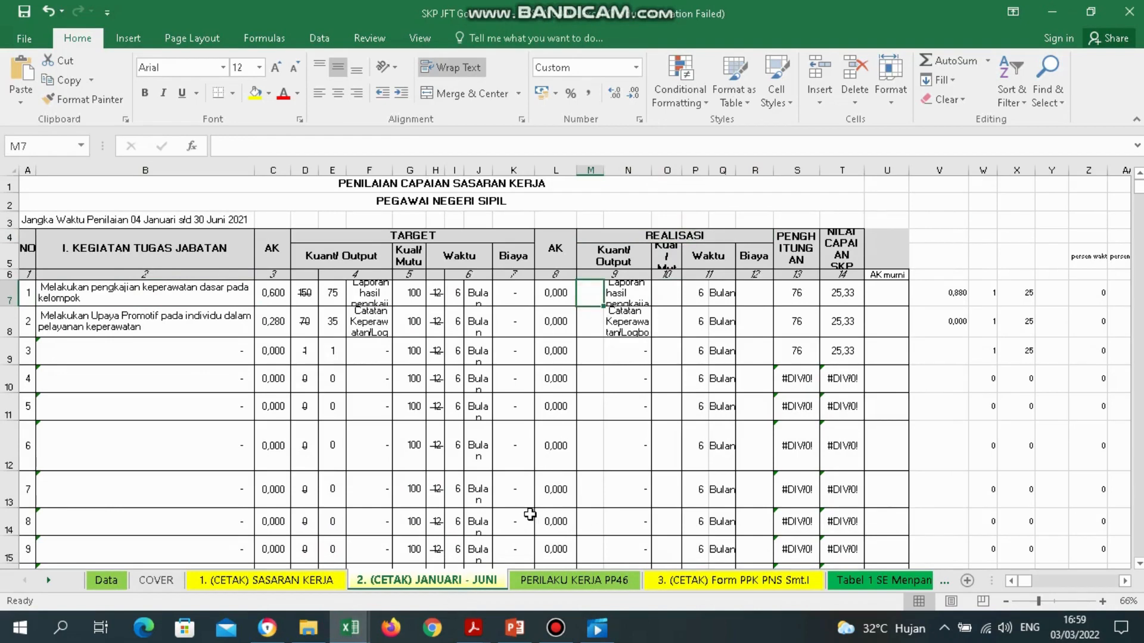
pyautogui.click(196, 295)
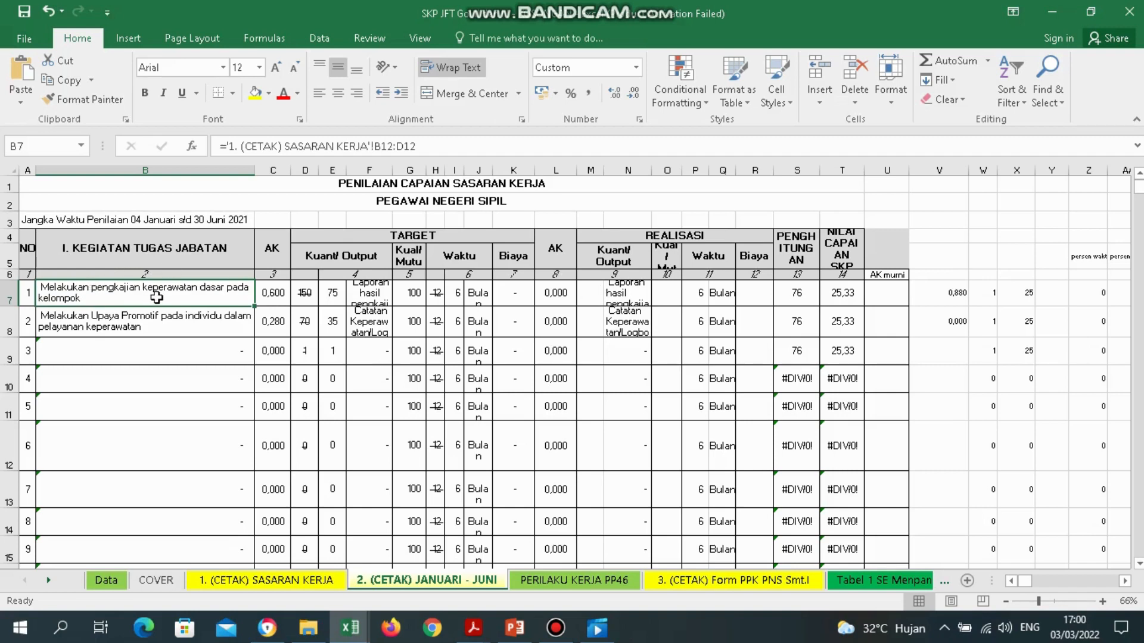
# Consult the PENILAIAN KINERJA PDF, then return to the SKP workbook's January–June sheet.
pyautogui.click(473, 628)
pyautogui.click(867, 542)
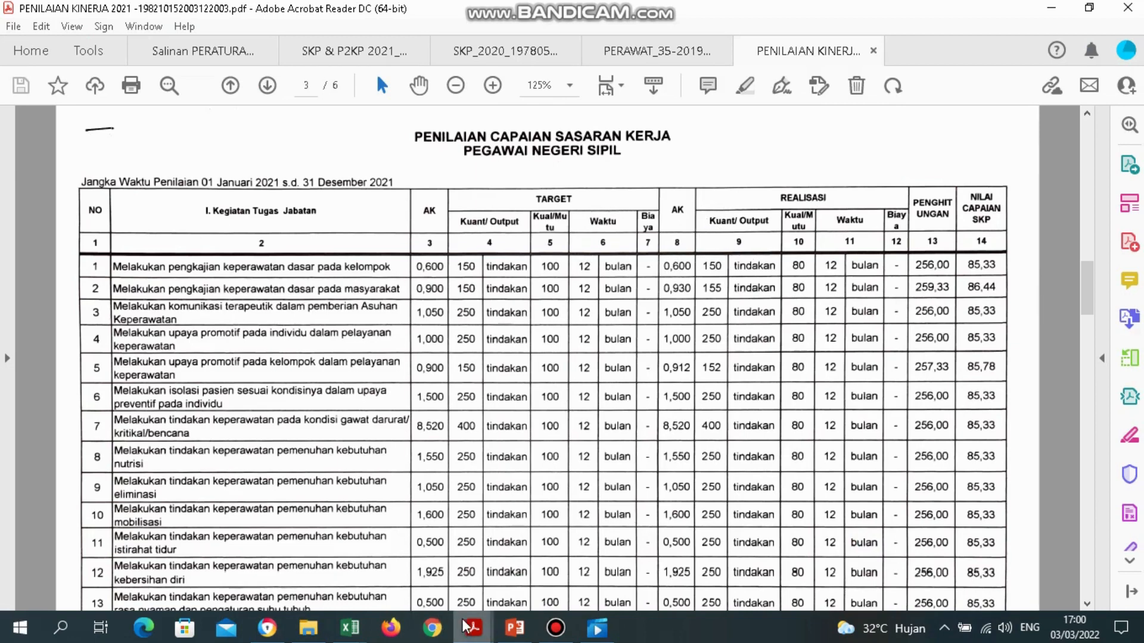
pyautogui.moveTo(470, 632)
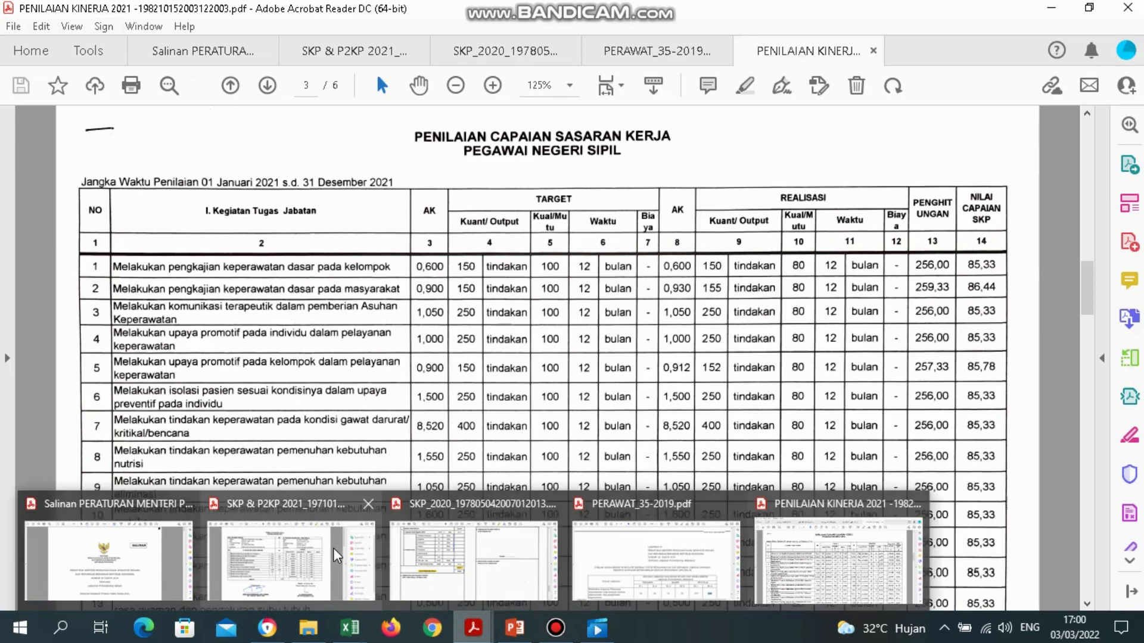
pyautogui.moveTo(350, 630)
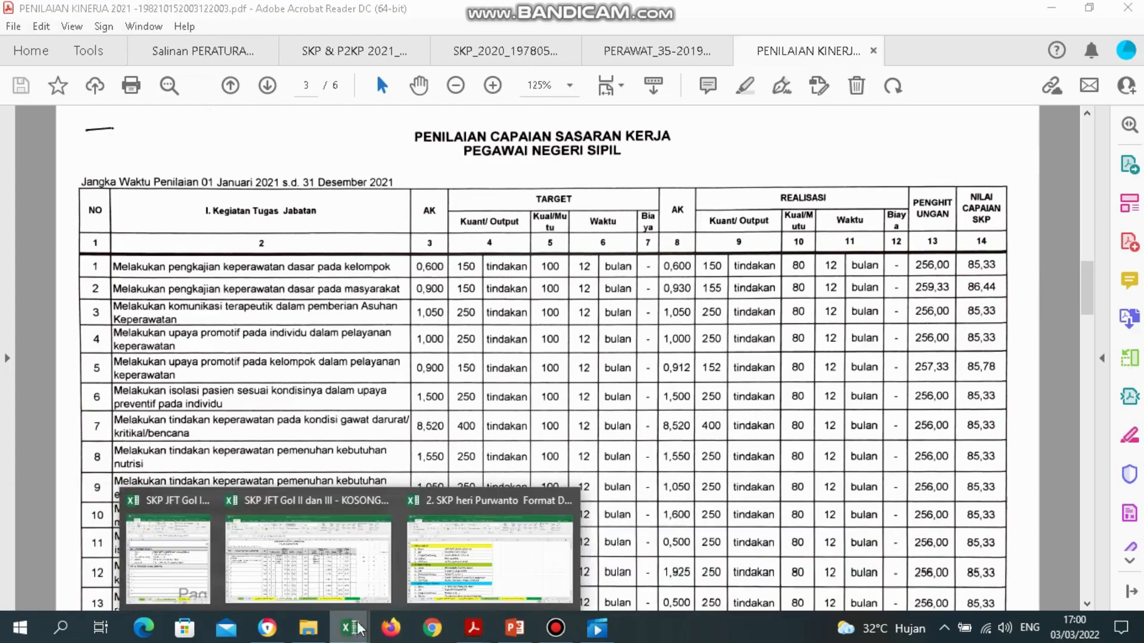
pyautogui.click(357, 578)
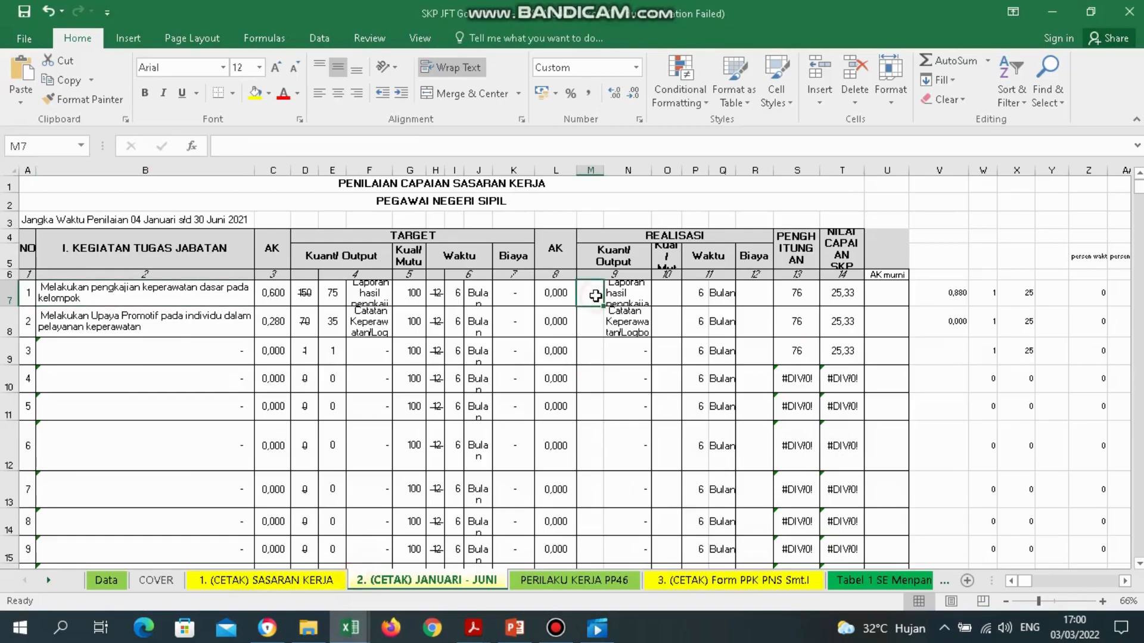
# Enter activity 1's realisation quantity =150/2 (75) in M7 and quality 80 in O7.
pyautogui.write('=')
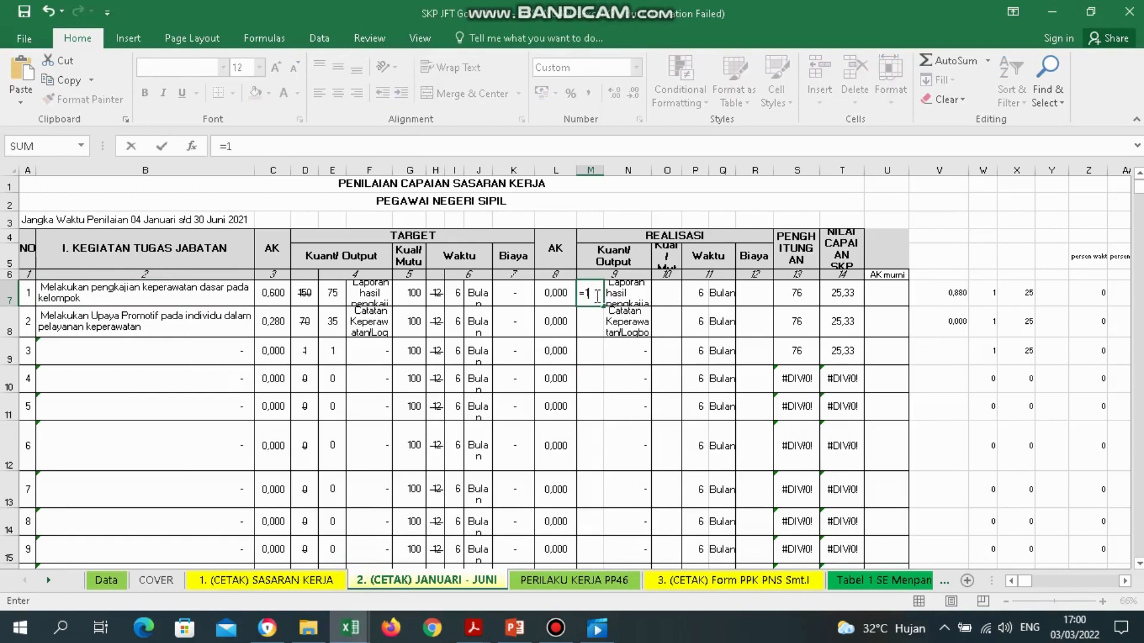
pyautogui.write('150/2')
pyautogui.press('Return')
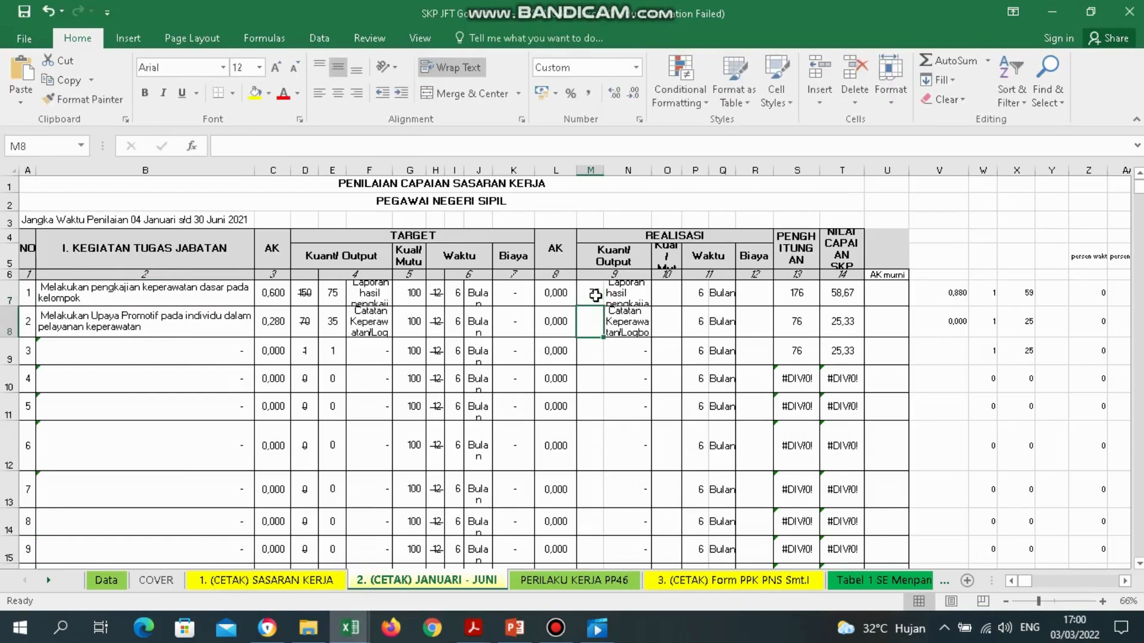
pyautogui.click(595, 295)
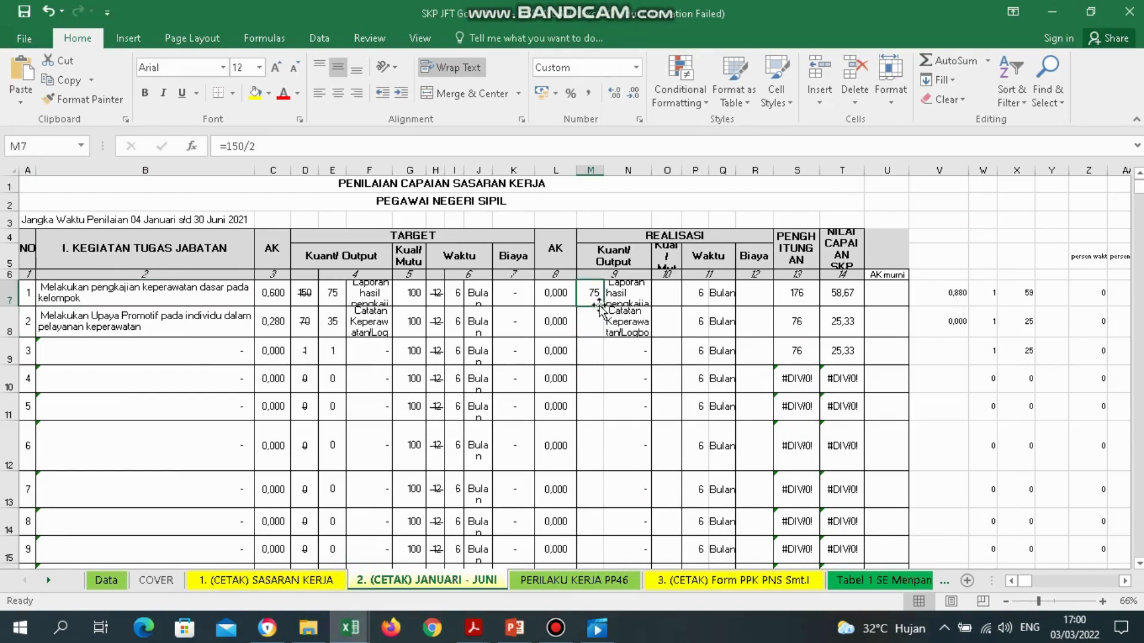
pyautogui.click(668, 299)
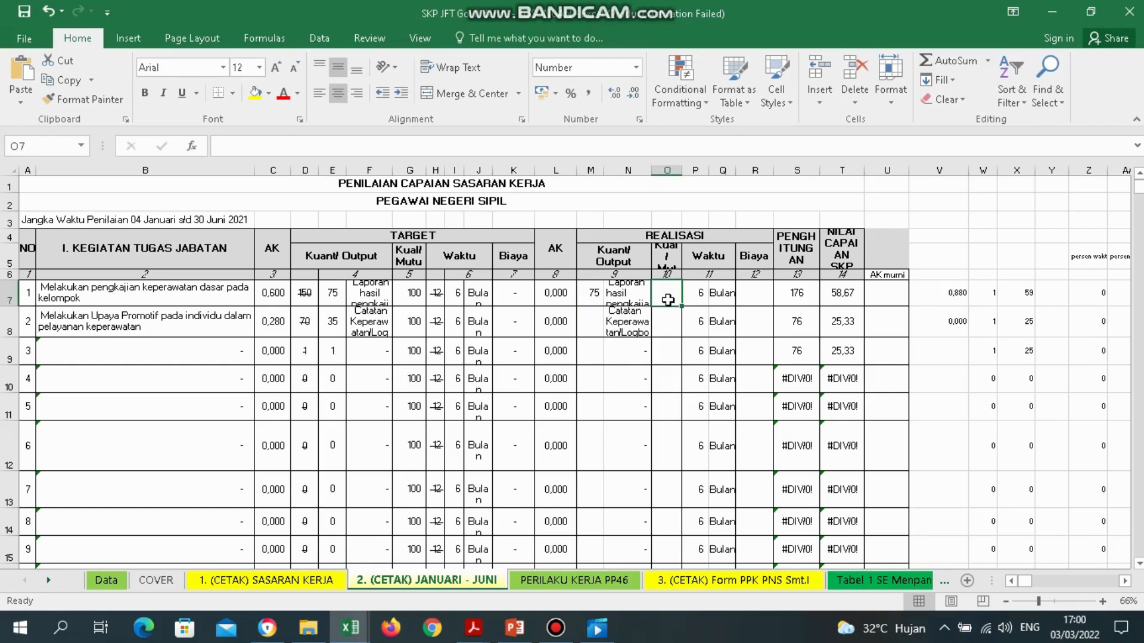
pyautogui.moveTo(471, 629)
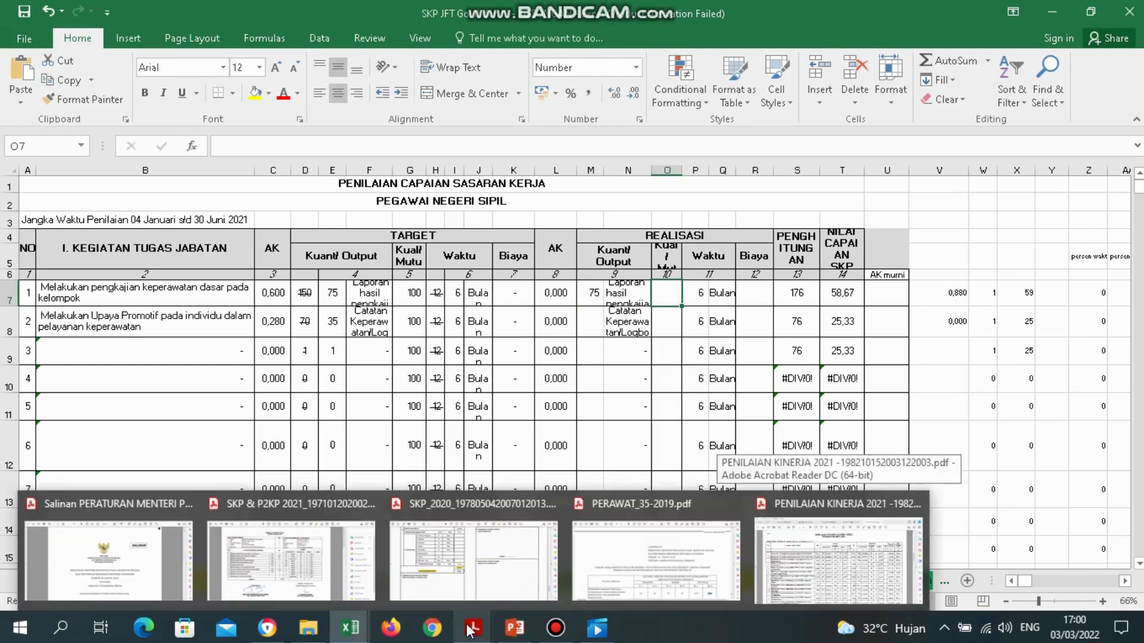
pyautogui.click(799, 574)
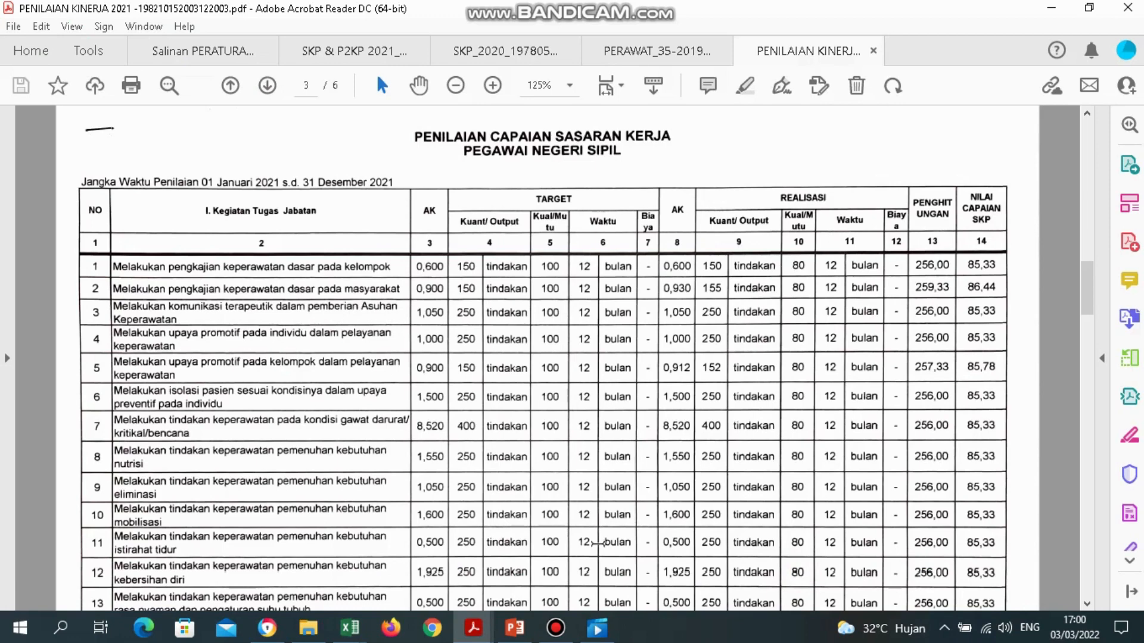
pyautogui.click(474, 629)
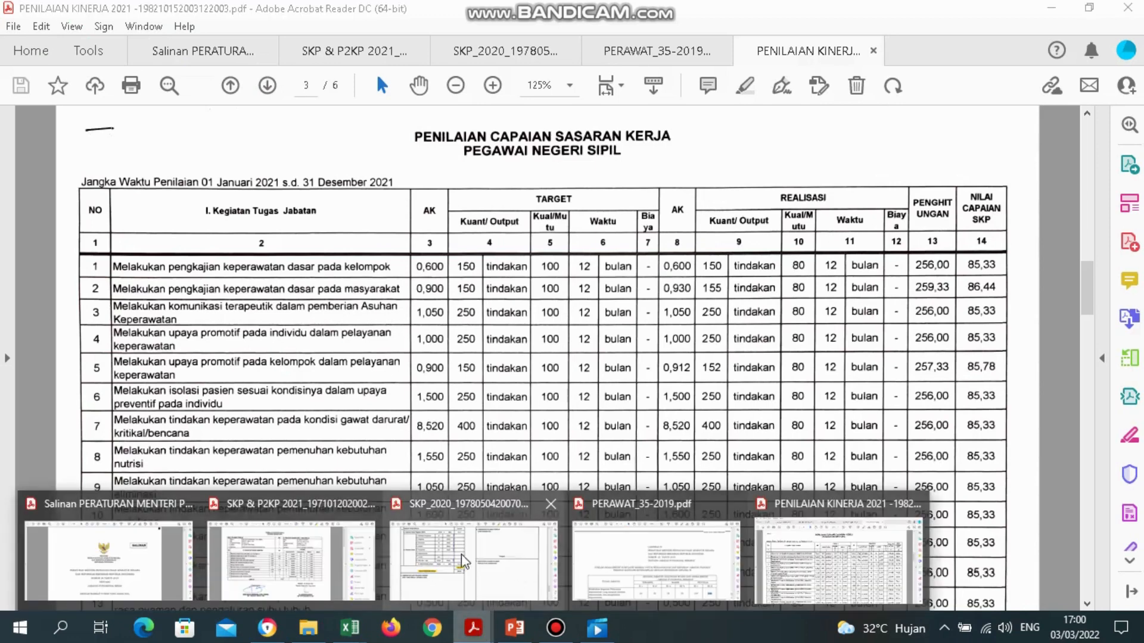
pyautogui.click(353, 630)
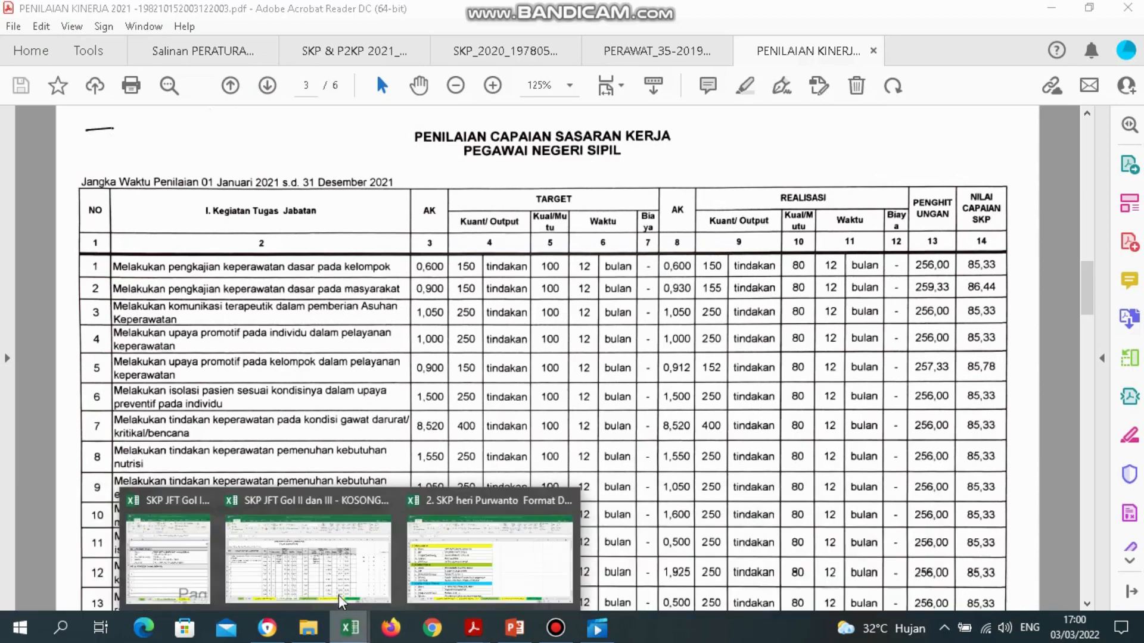
pyautogui.click(341, 600)
pyautogui.write('80')
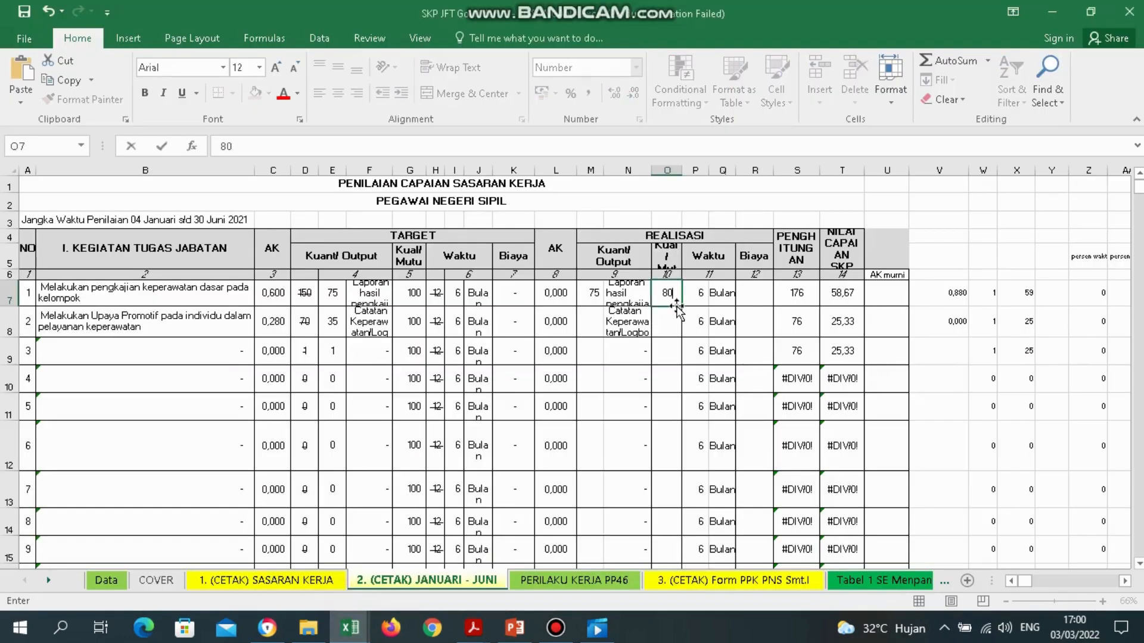
pyautogui.press('Return')
pyautogui.click(677, 305)
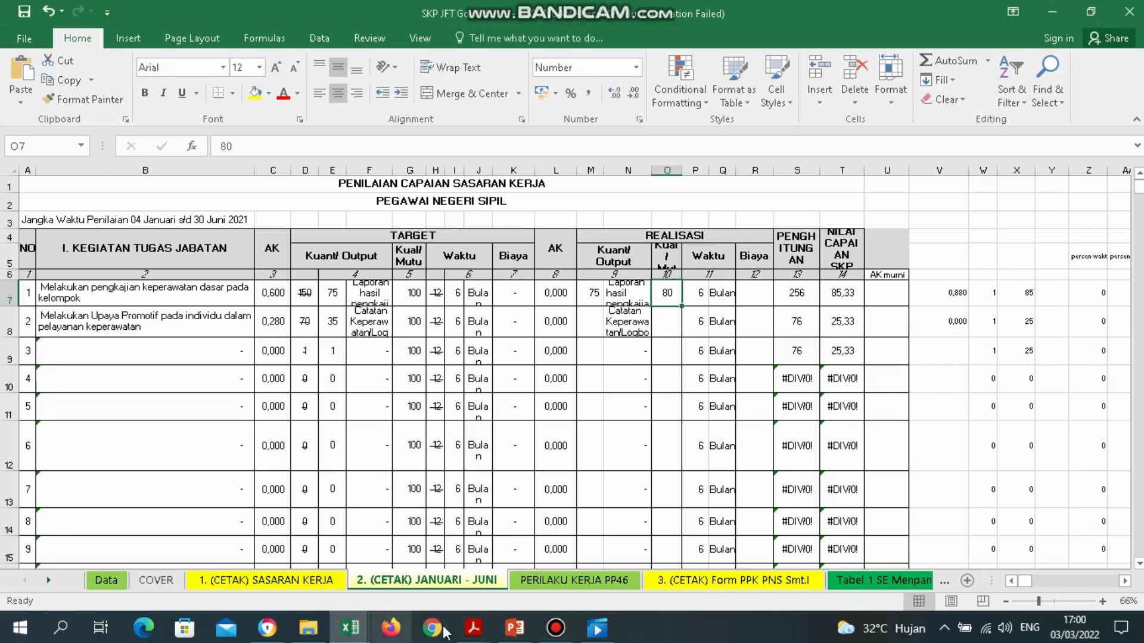
# Check the PDF and set activity 1's realisation Biaya in R7 to 0.
pyautogui.moveTo(467, 632)
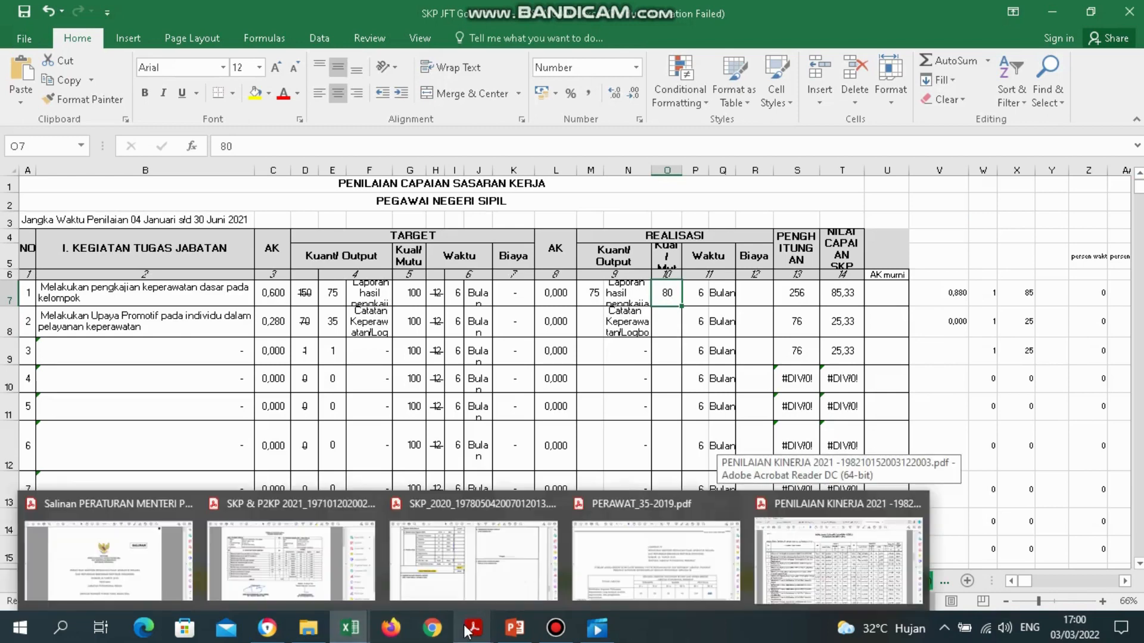
pyautogui.click(757, 295)
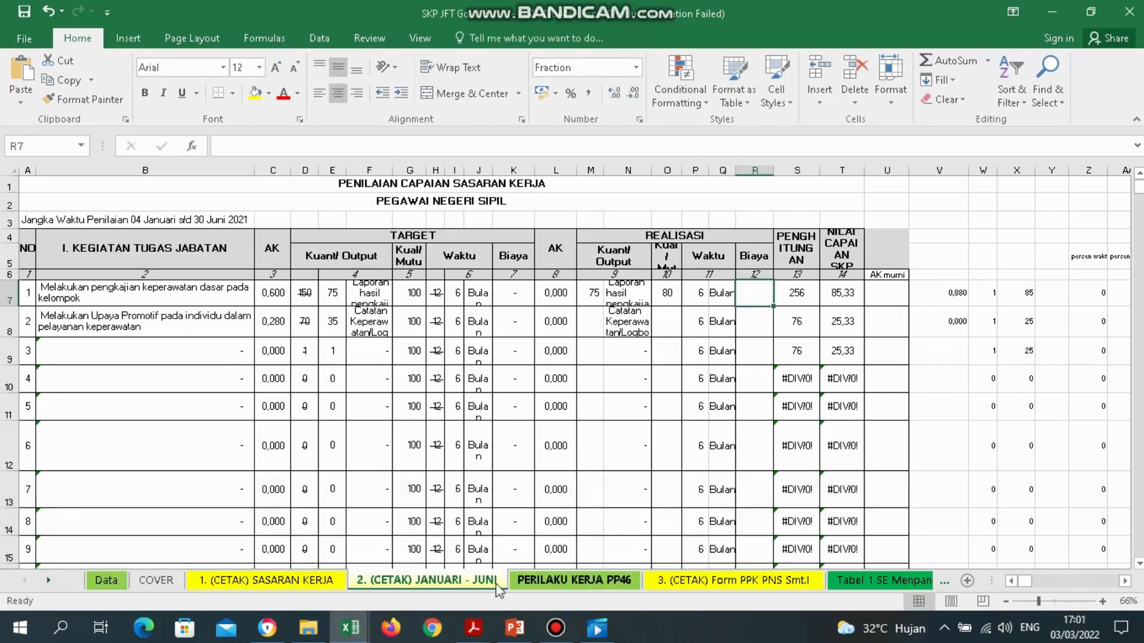
pyautogui.moveTo(474, 628)
pyautogui.click(823, 545)
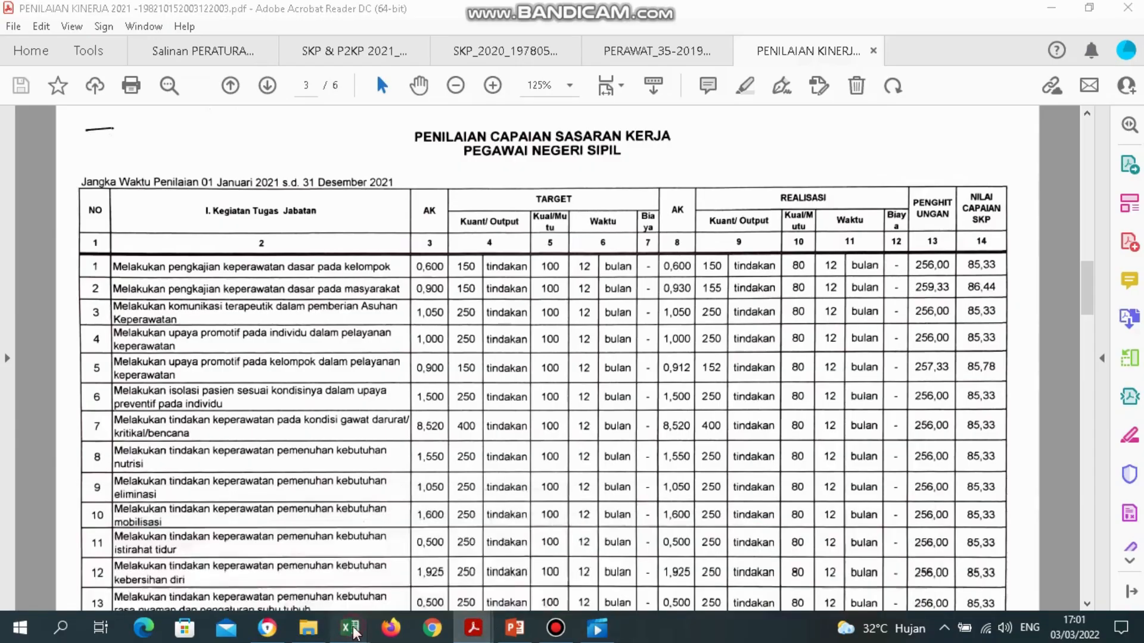
pyautogui.moveTo(356, 633)
pyautogui.click(336, 575)
pyautogui.write('0')
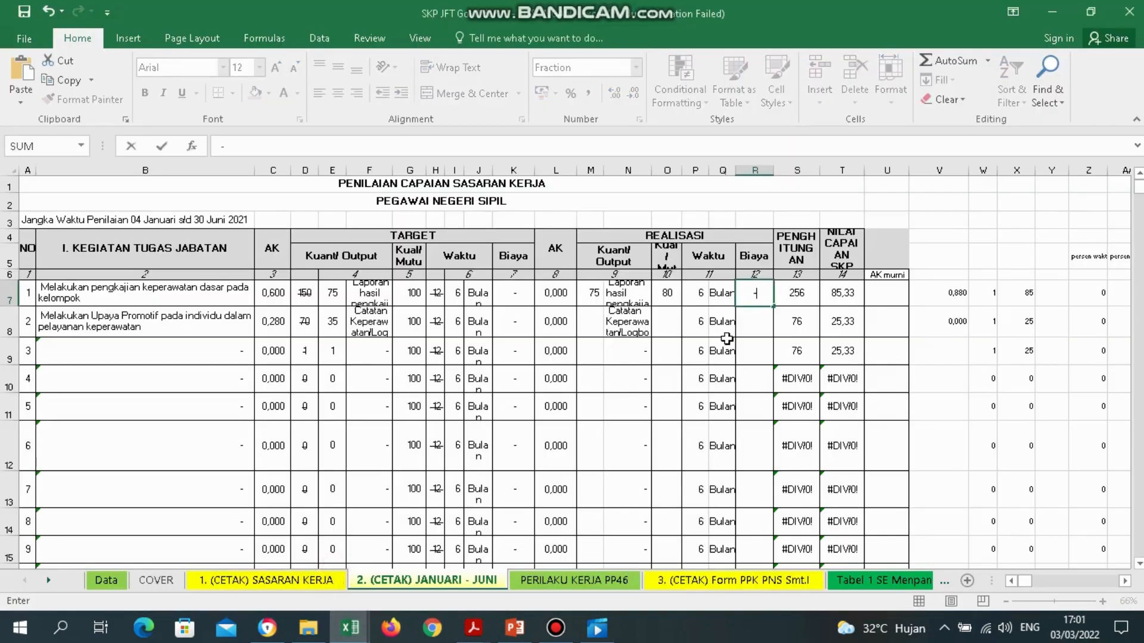
pyautogui.press('Return')
pyautogui.press('Up')
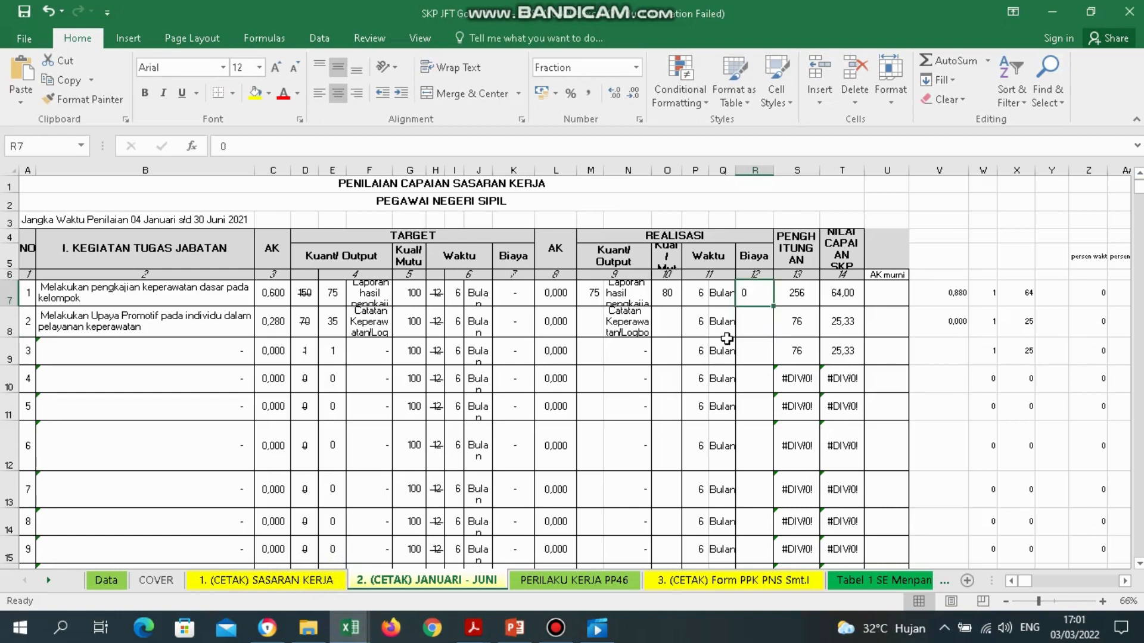
pyautogui.write('0')
pyautogui.press('Return')
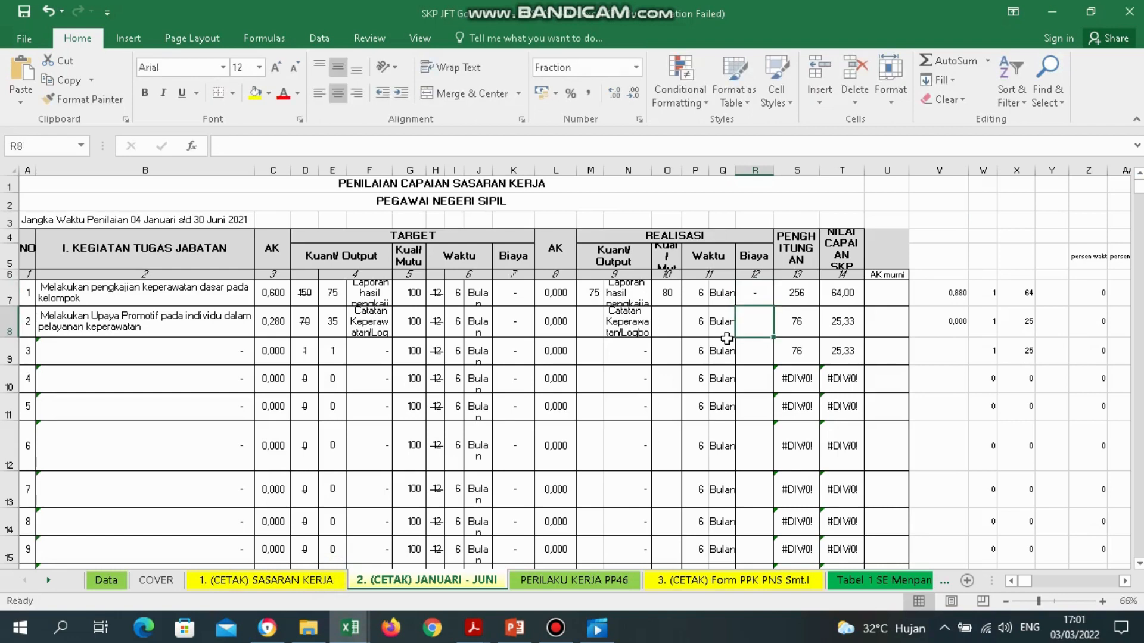
# Review activity 1's realisation AK formula in L7 and AK murni cell U7.
pyautogui.click(557, 294)
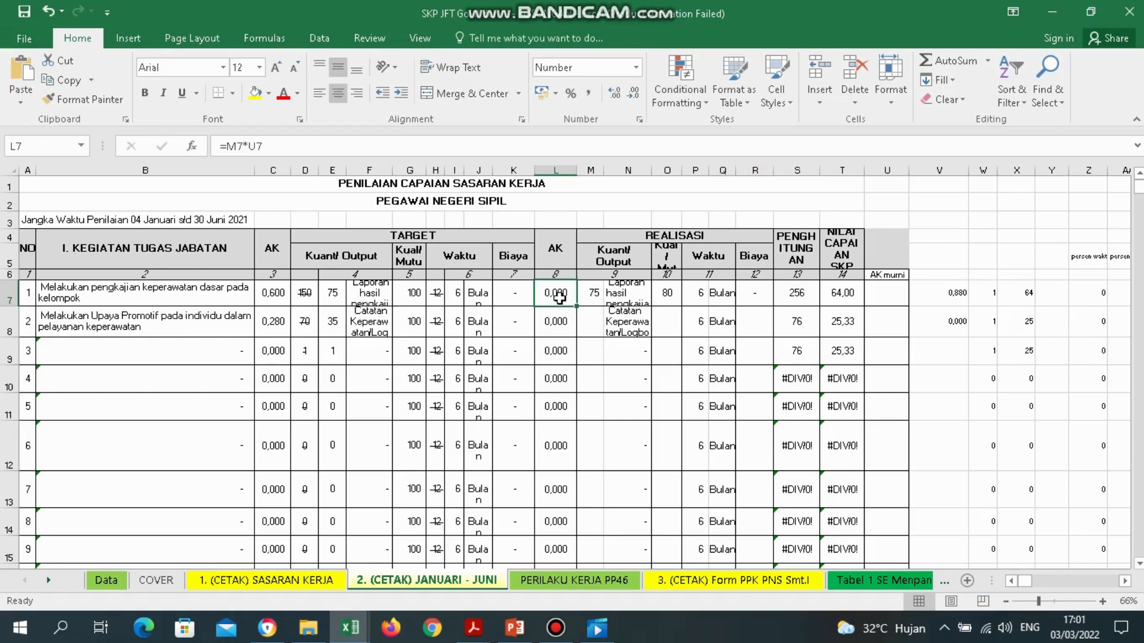
pyautogui.click(886, 296)
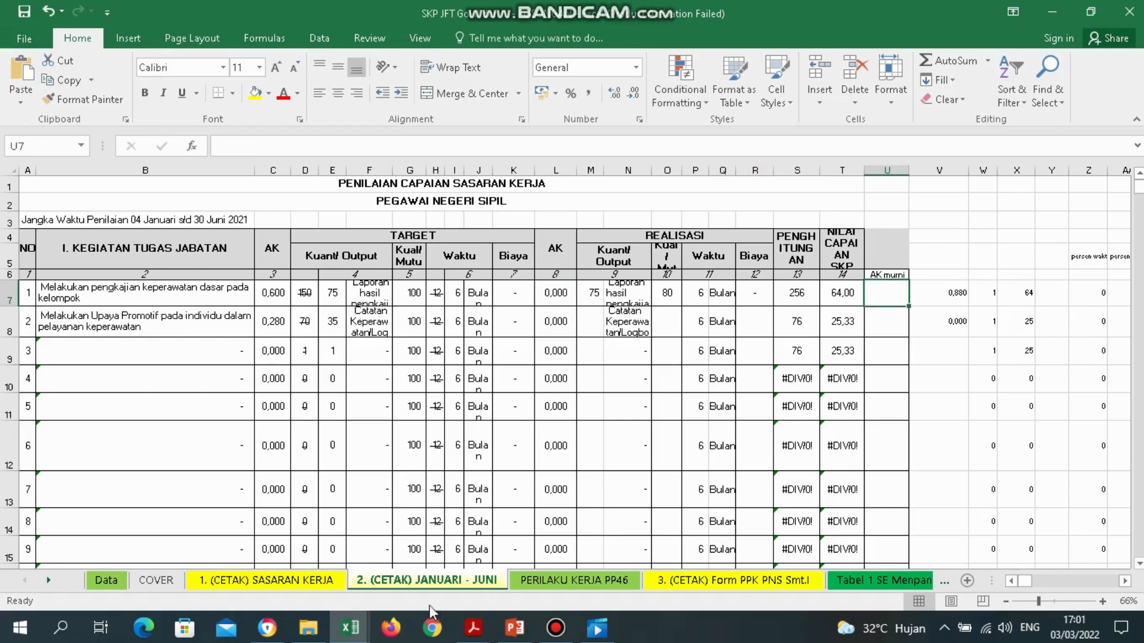
pyautogui.click(557, 293)
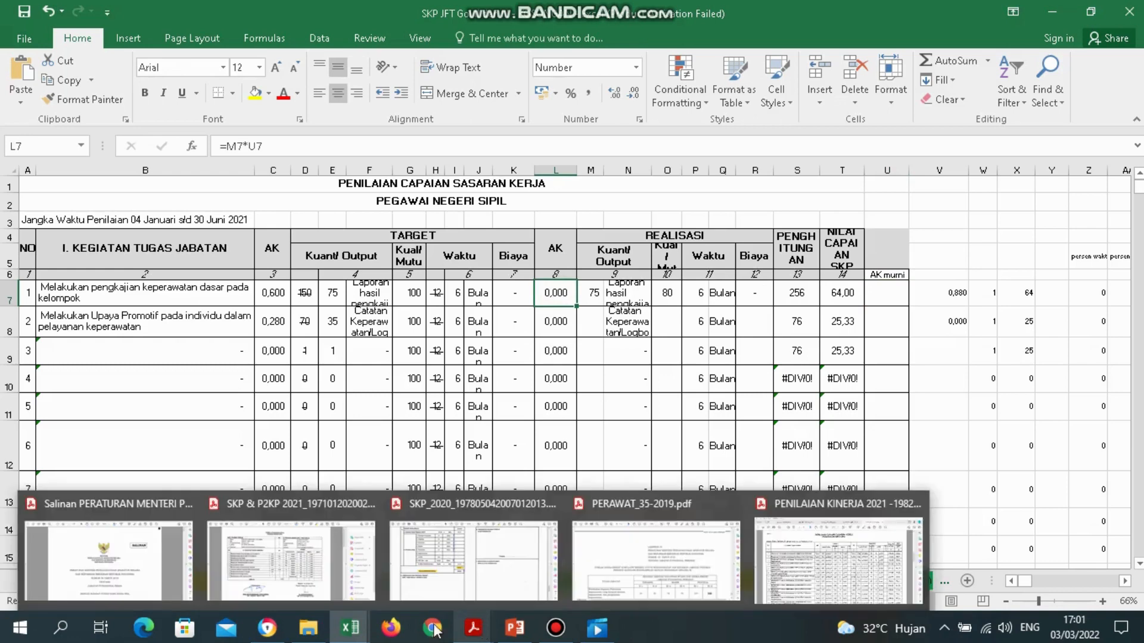
# Find the group basic nursing assessment activity's 0,004 credit on page 74 of PERAWAT_35-2019.
pyautogui.moveTo(363, 636)
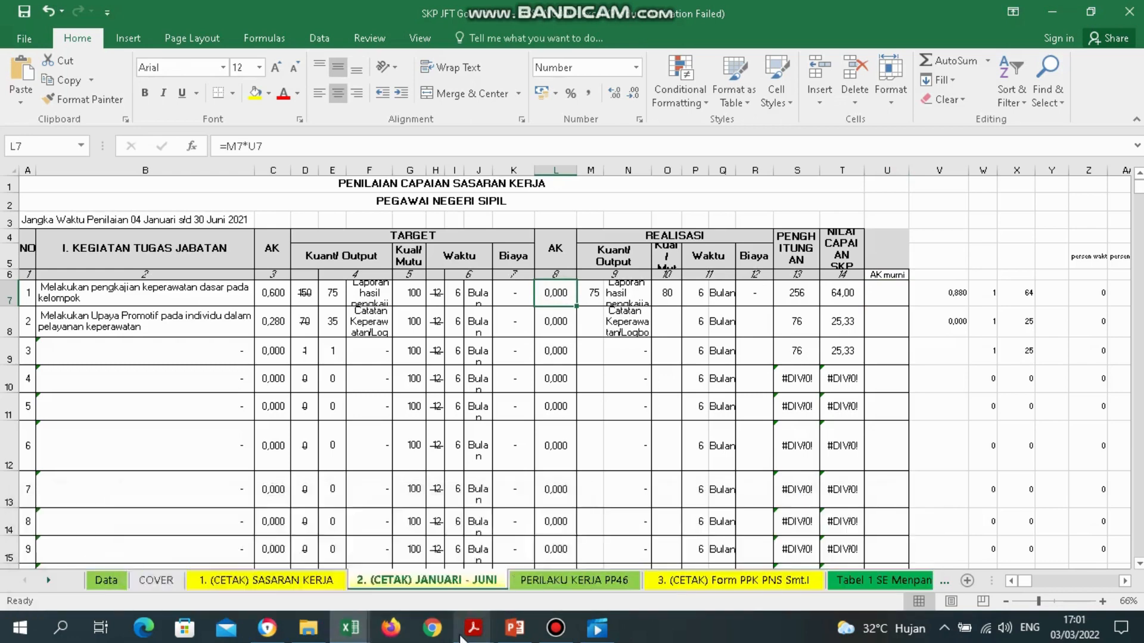
pyautogui.moveTo(474, 629)
pyautogui.click(848, 581)
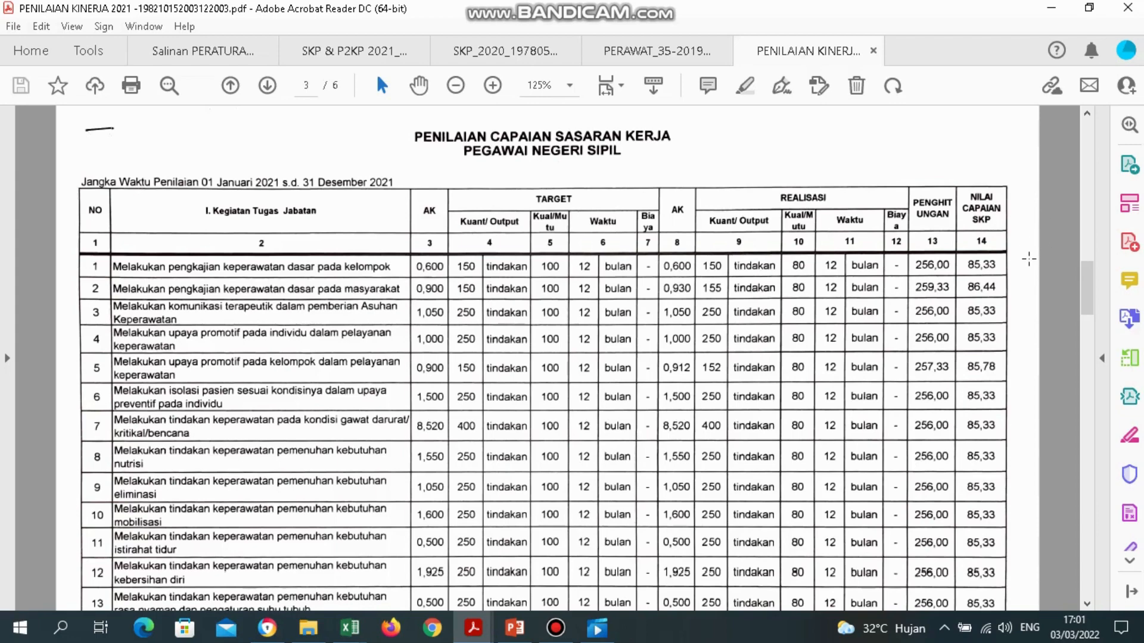
pyautogui.moveTo(476, 628)
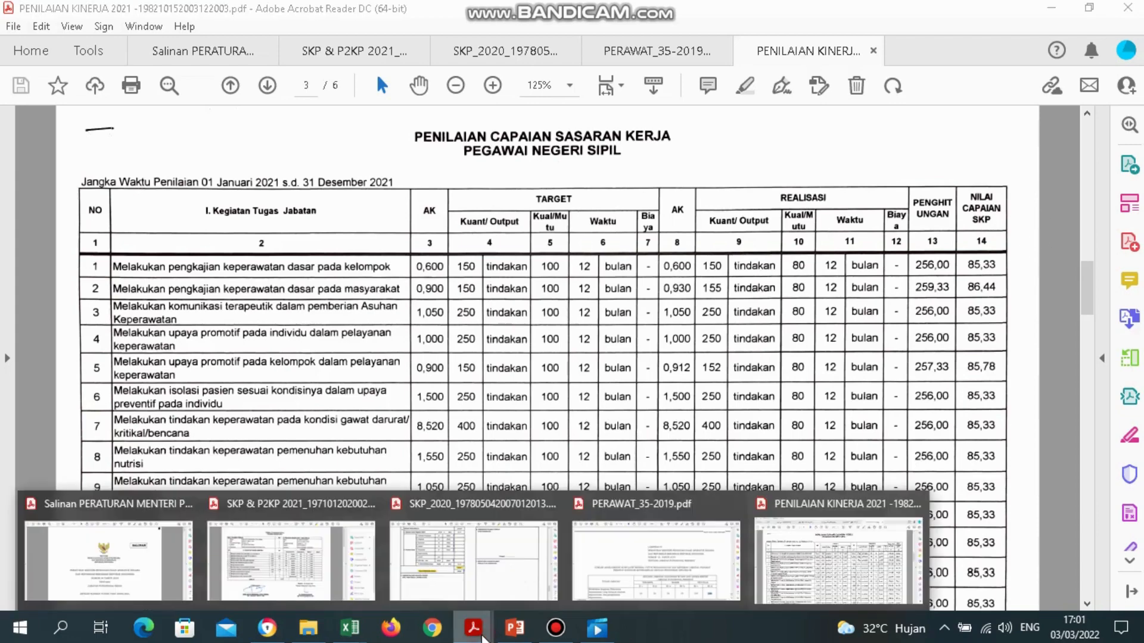
pyautogui.click(682, 572)
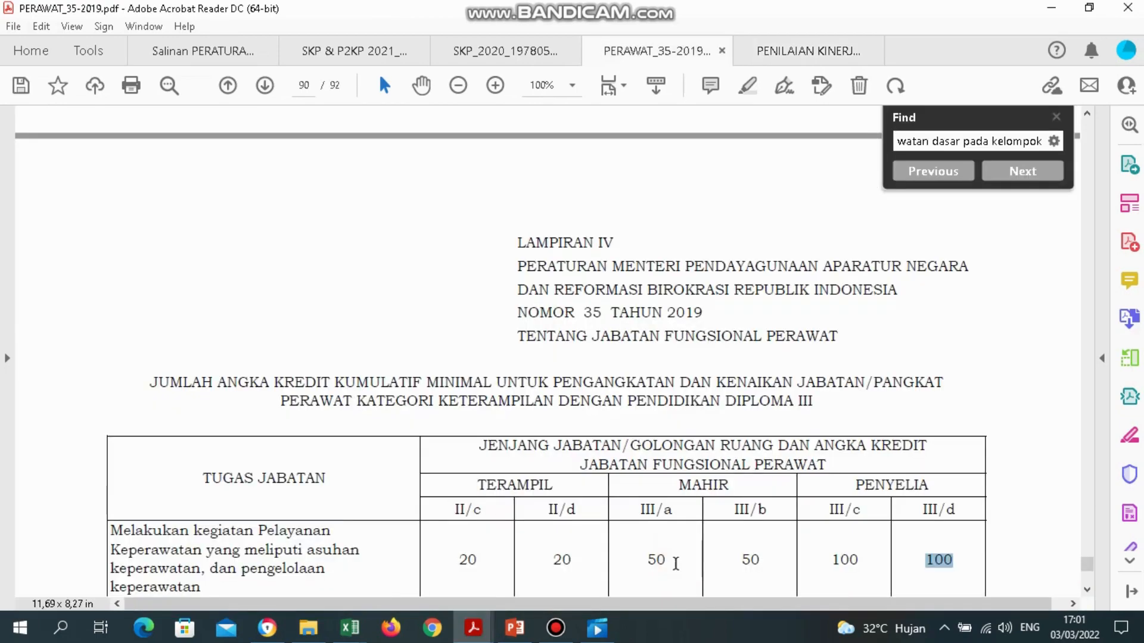
pyautogui.click(999, 145)
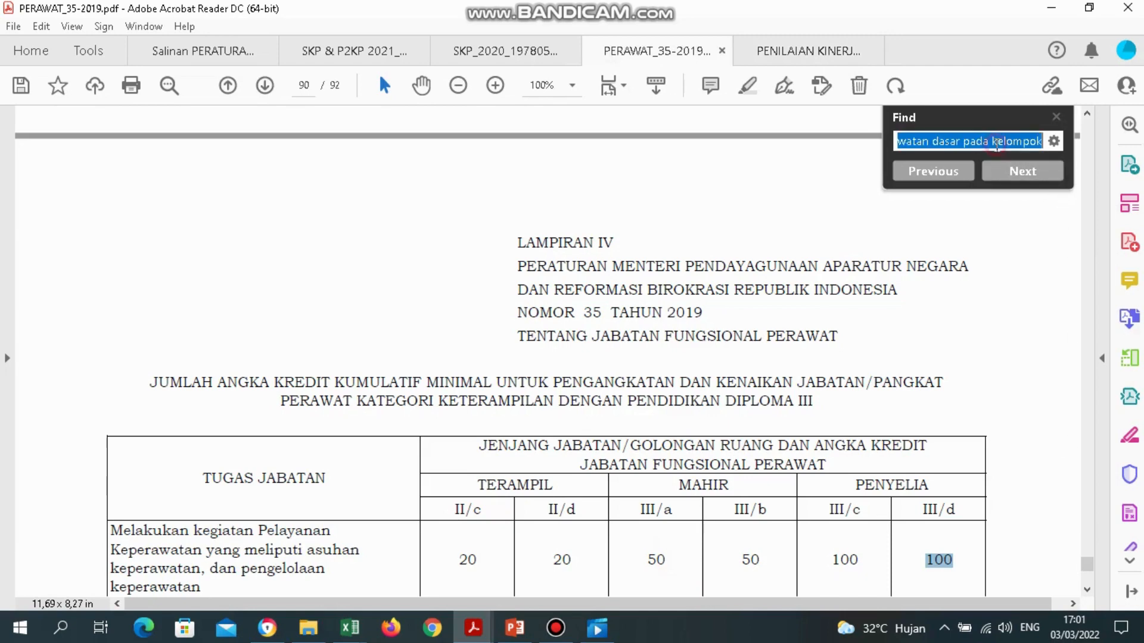
pyautogui.click(939, 177)
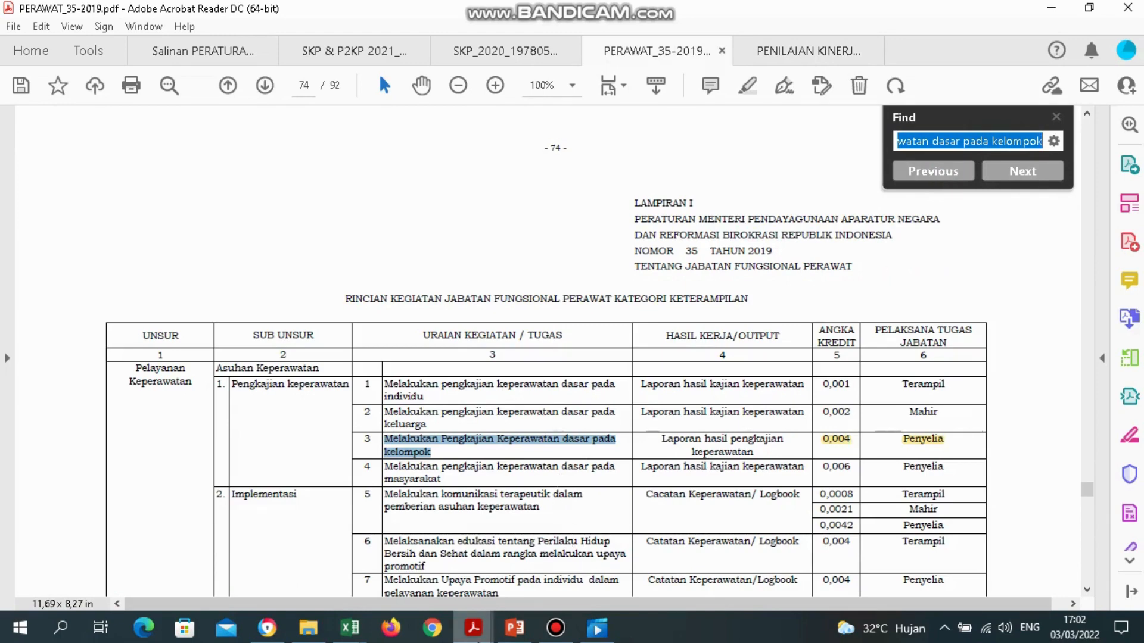
# Bring the SKP JFT workbook back to the front.
pyautogui.moveTo(473, 632)
pyautogui.click(350, 628)
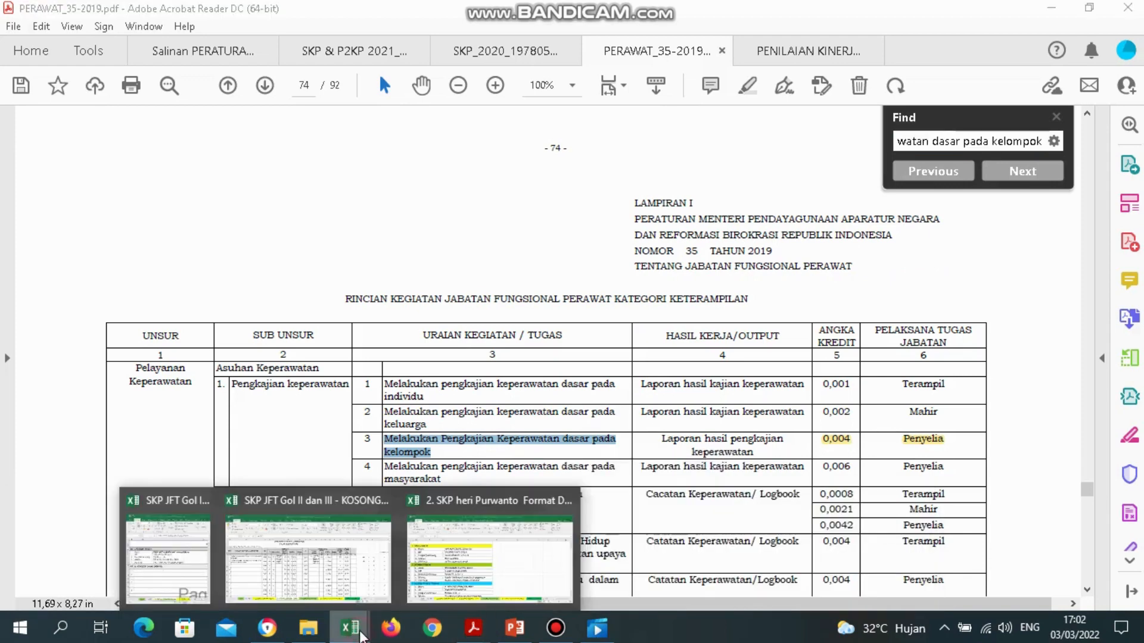
pyautogui.click(324, 583)
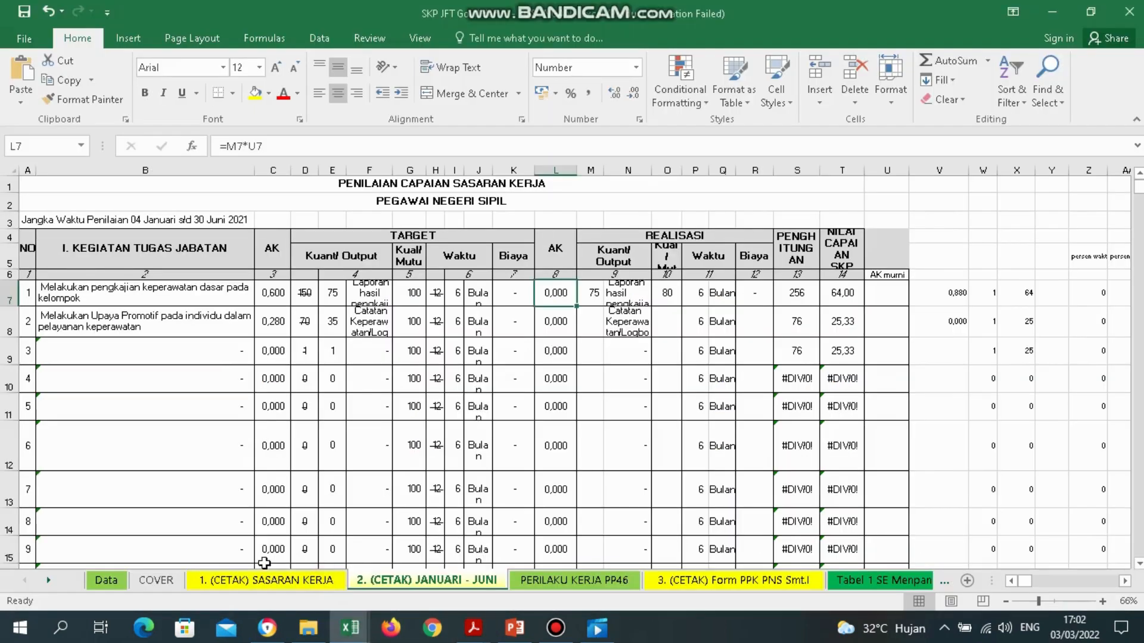
# Look up activity 1's AK murni value 0,004 in L12 of the Sasaran Kerja sheet.
pyautogui.click(283, 581)
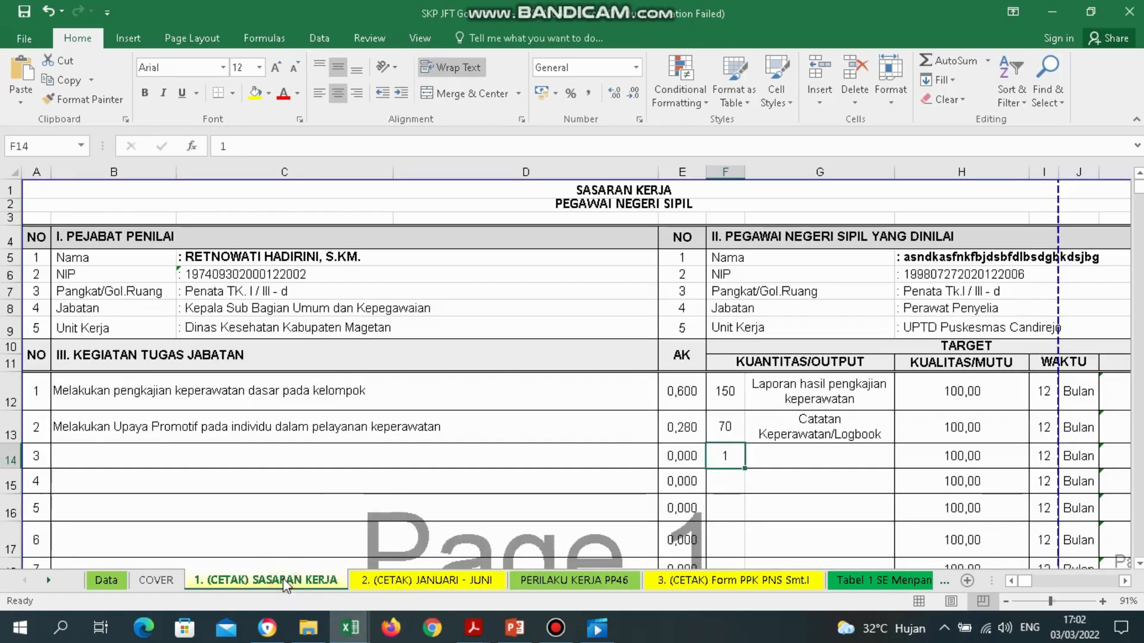
pyautogui.click(737, 392)
pyautogui.press('Right')
pyautogui.press('Right')
pyautogui.press('Right')
pyautogui.press('Right')
pyautogui.press('Right')
pyautogui.press('Right')
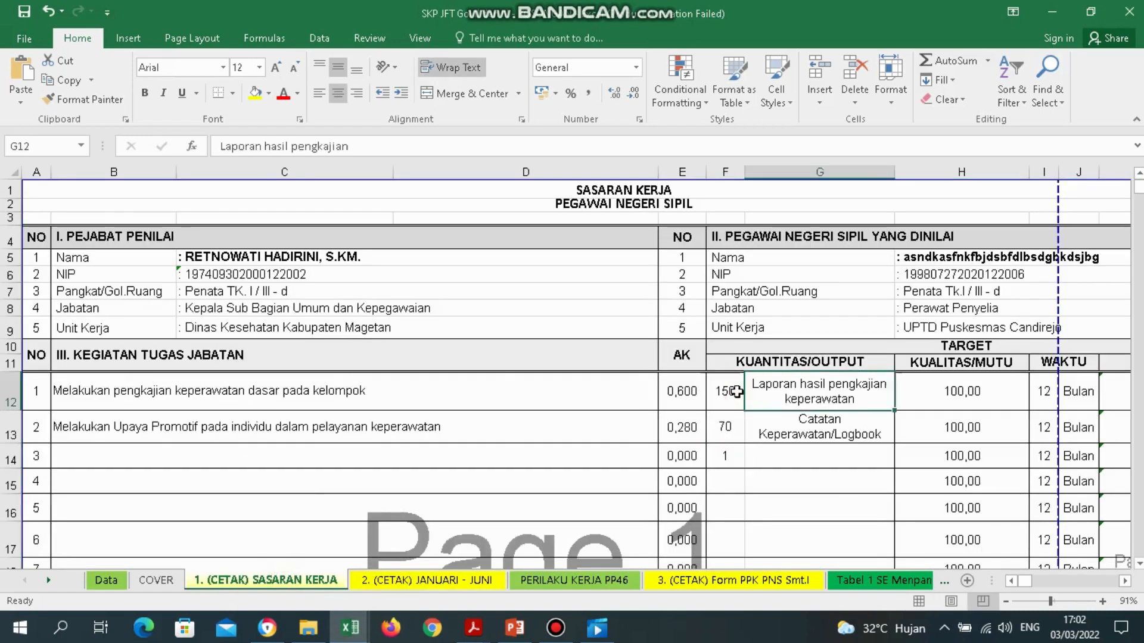
pyautogui.press('Right')
pyautogui.press('Left')
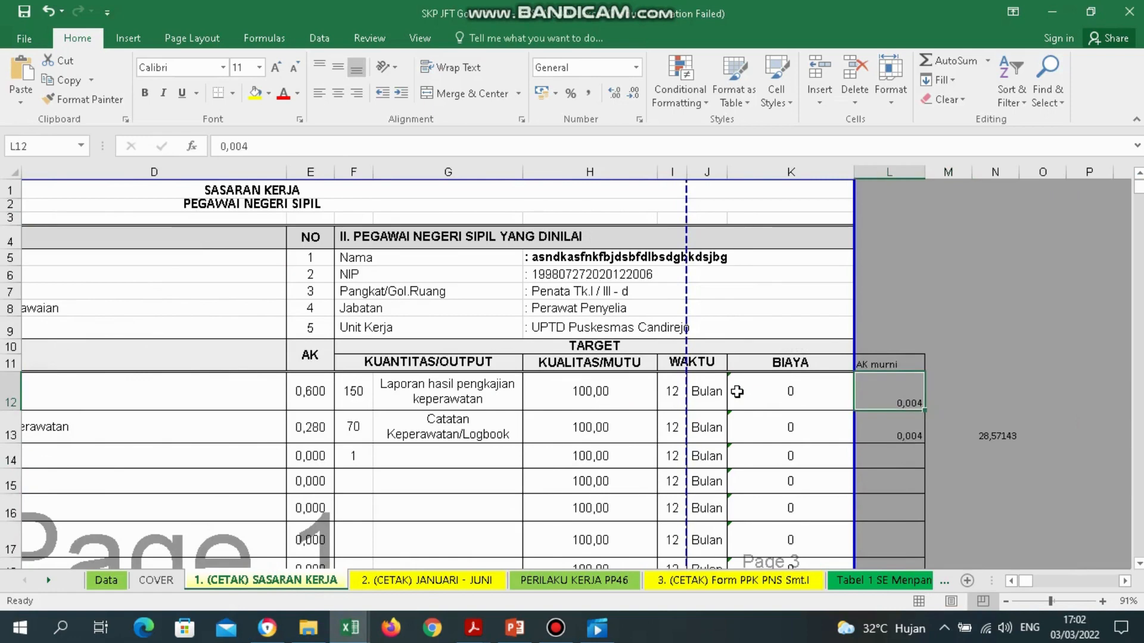
# Link U7 on the JANUARI - JUNI sheet to ='1. (CETAK) SASARAN KERJA'!L12.
pyautogui.click(475, 582)
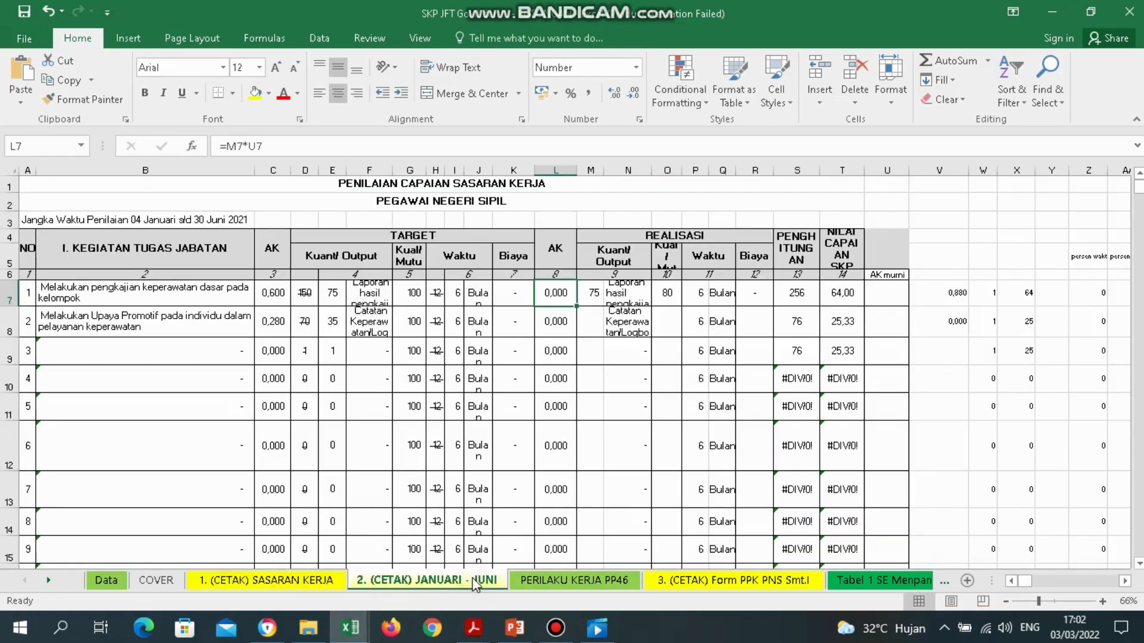
pyautogui.click(901, 299)
pyautogui.doubleClick(901, 299)
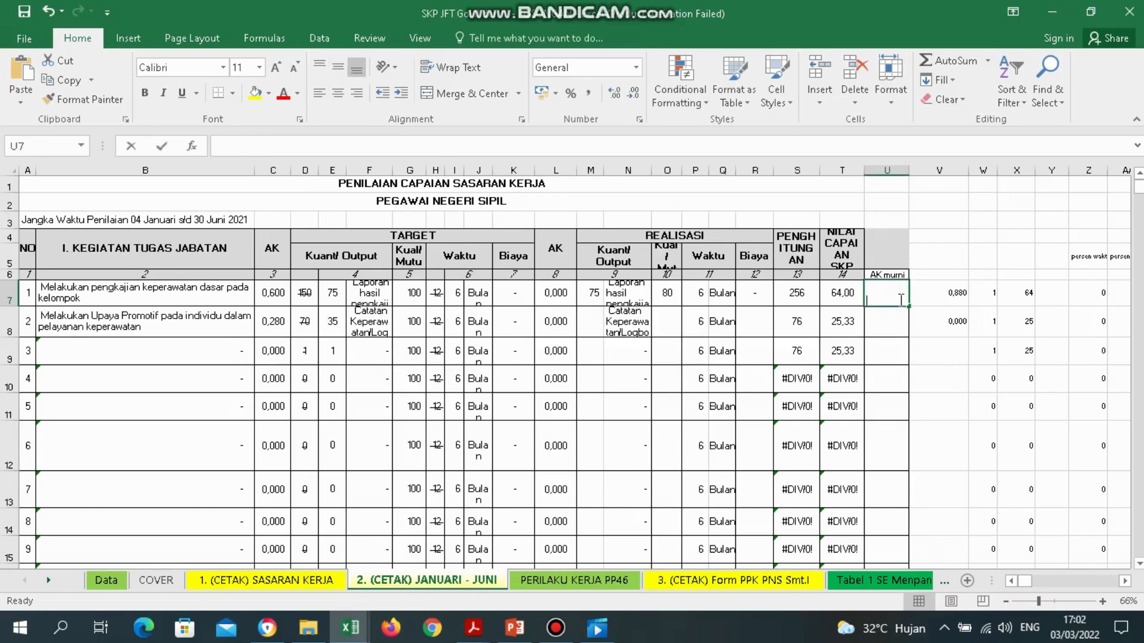
pyautogui.write('=')
pyautogui.click(306, 581)
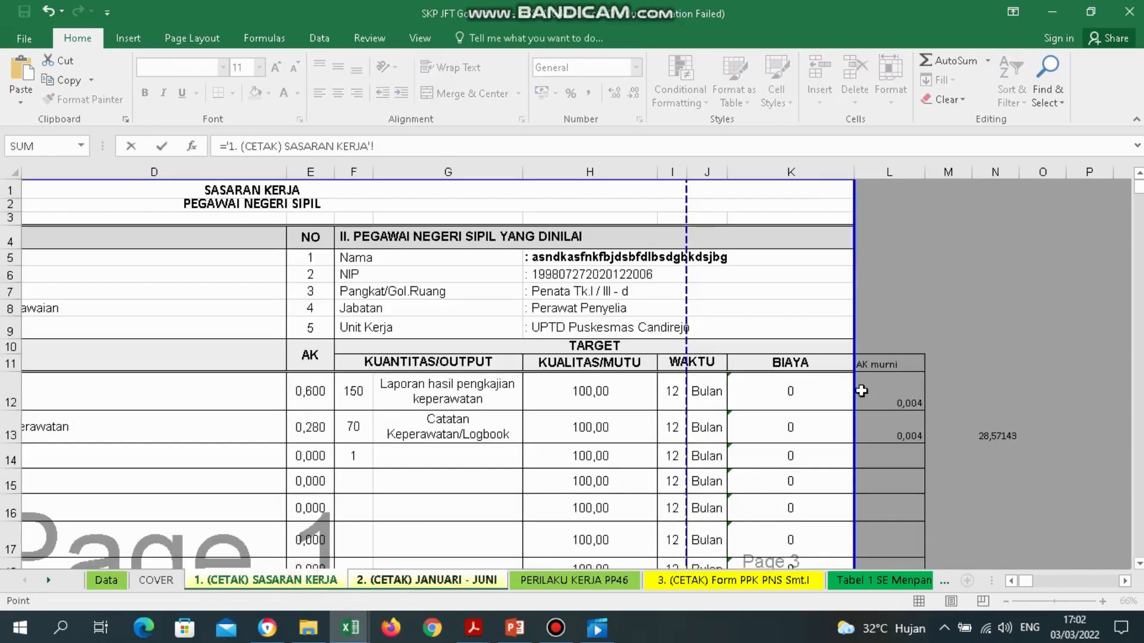
pyautogui.click(891, 395)
pyautogui.press('Return')
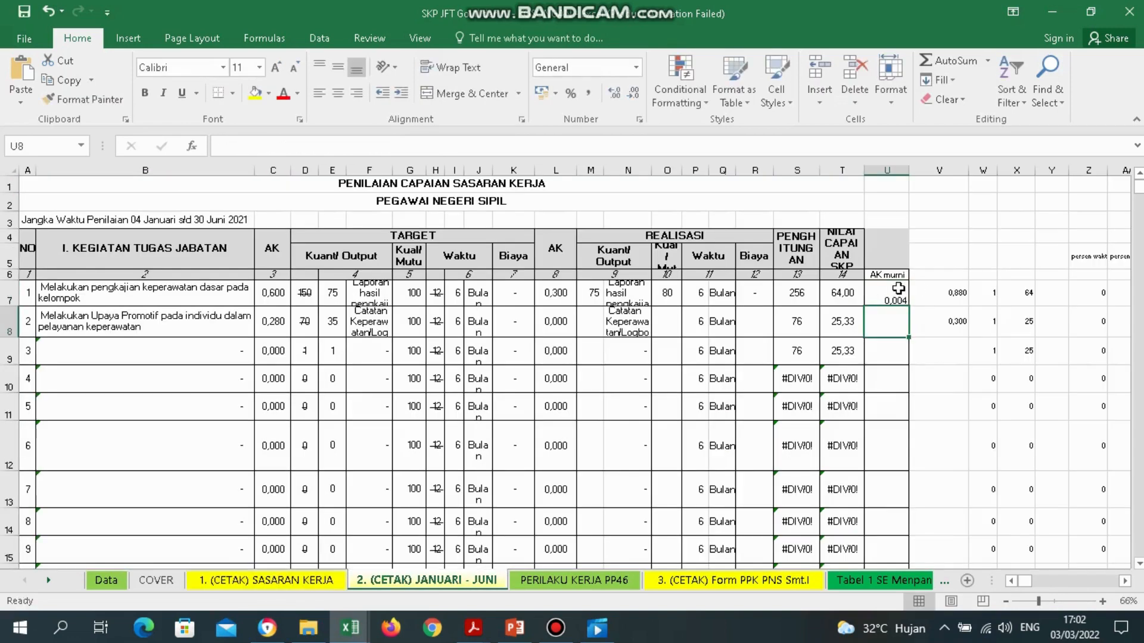
# Fill the U7 link down to U36 and check the linked values for activities 1 and 2.
pyautogui.click(898, 290)
pyautogui.moveTo(908, 305); pyautogui.dragTo(901, 528)
pyautogui.click(899, 498)
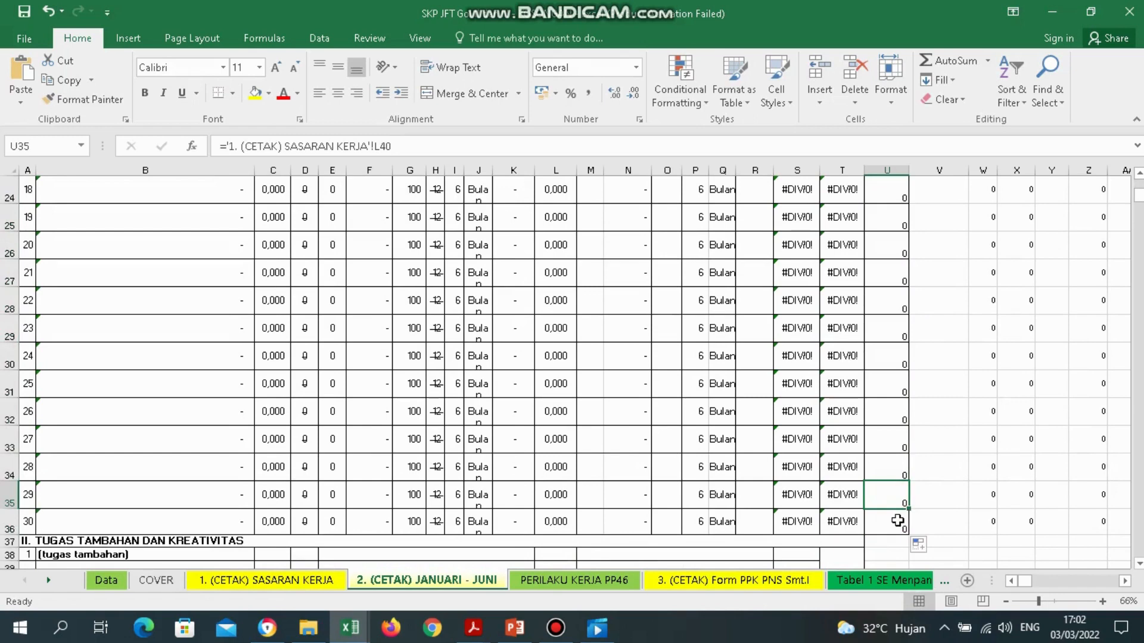
pyautogui.click(898, 521)
pyautogui.hotkey('ctrl', 'Up')
pyautogui.press('Down')
pyautogui.press('Down')
pyautogui.press('Down')
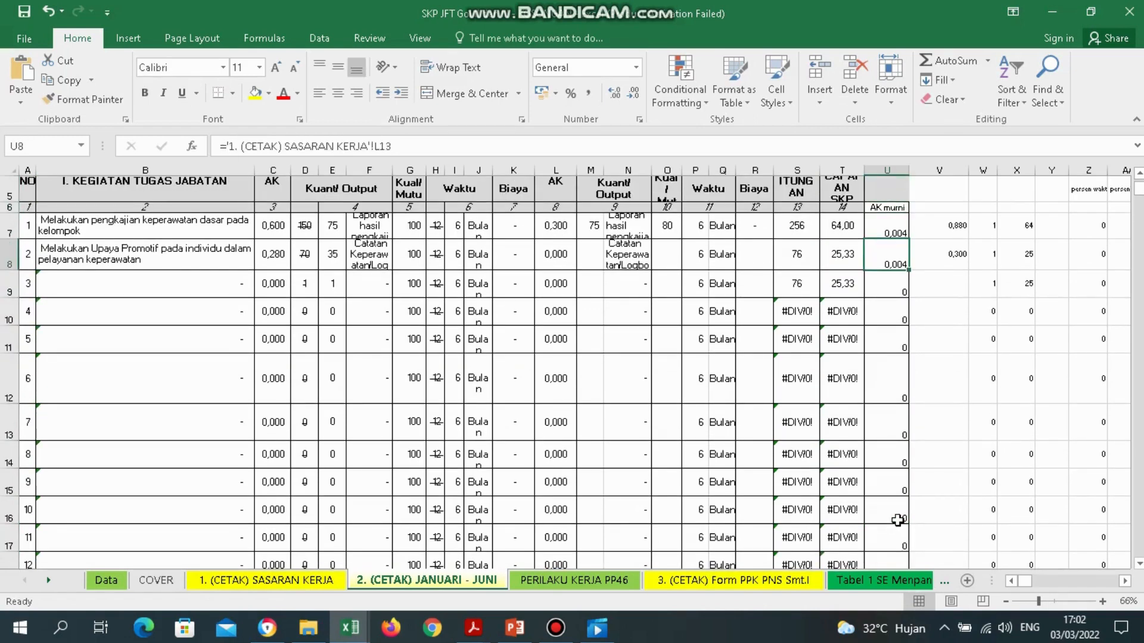
pyautogui.press('Down')
pyautogui.press('Up')
pyautogui.click(896, 225)
pyautogui.press('Up')
pyautogui.press('Up')
pyautogui.press('Up')
pyautogui.press('Up')
pyautogui.press('Up')
pyautogui.press('Up')
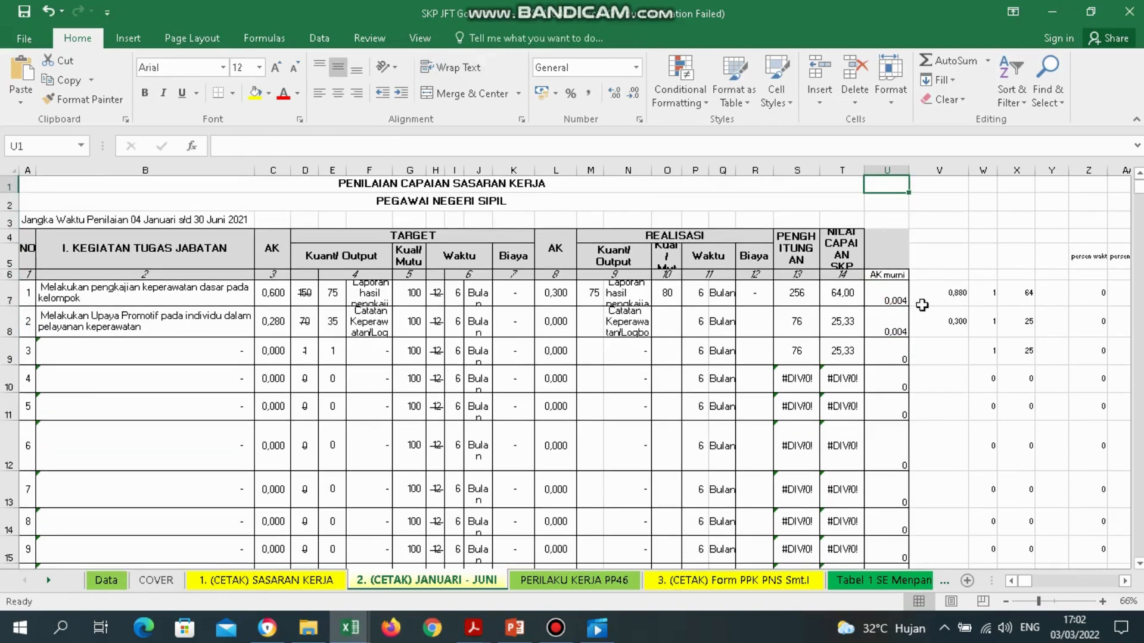
pyautogui.click(879, 299)
pyautogui.press('Left')
pyautogui.click(879, 299)
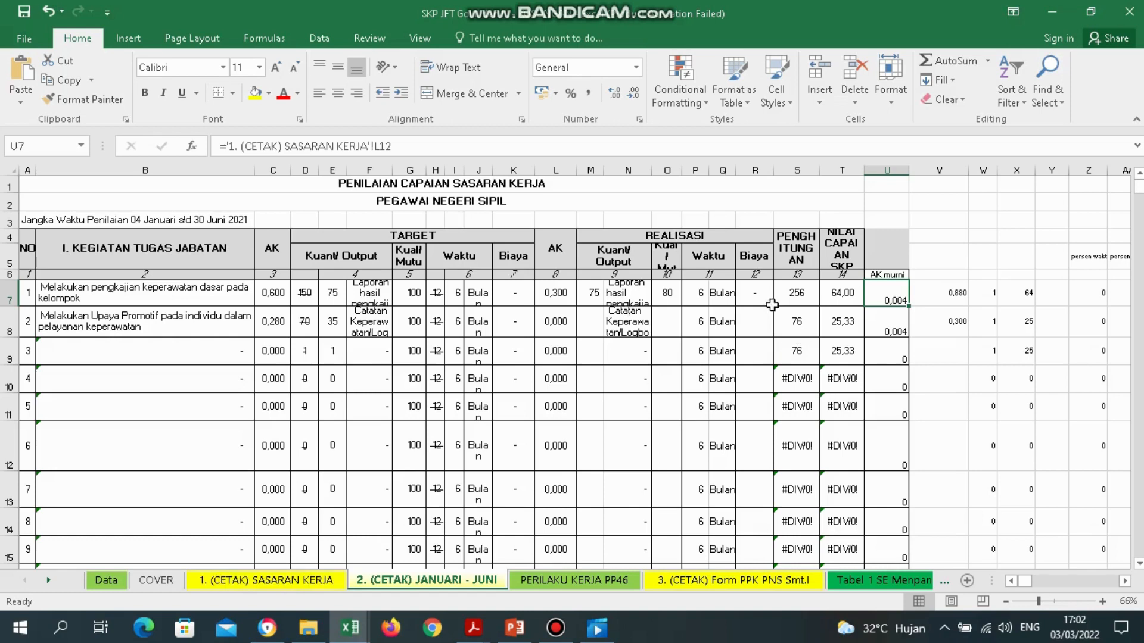
pyautogui.click(689, 232)
pyautogui.moveTo(593, 293); pyautogui.dragTo(590, 340)
pyautogui.click(593, 317)
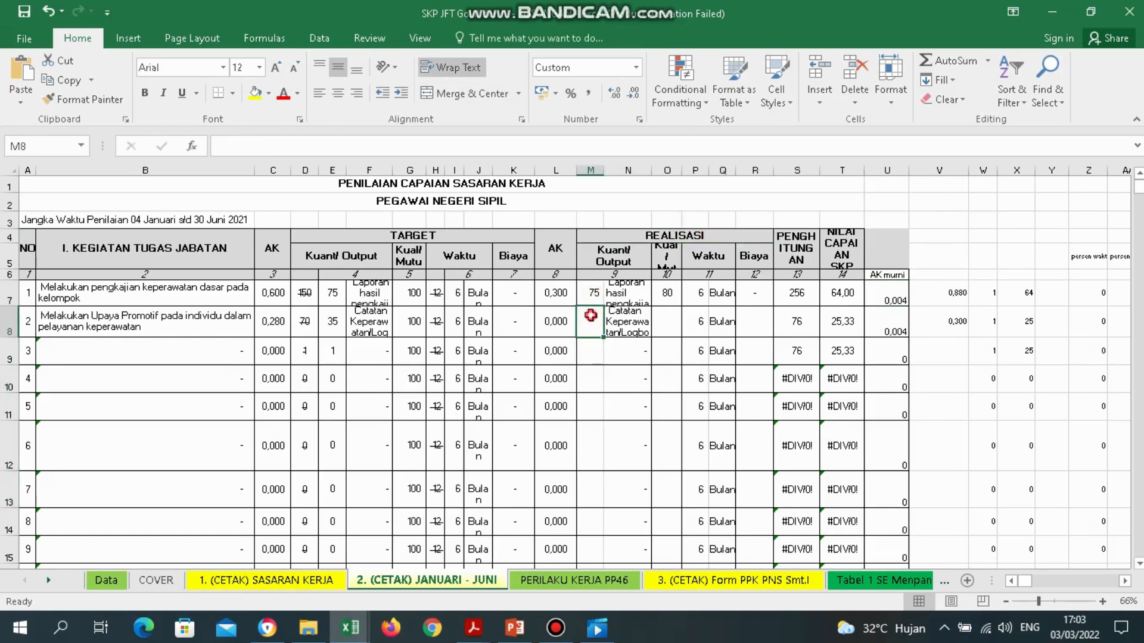
pyautogui.click(675, 320)
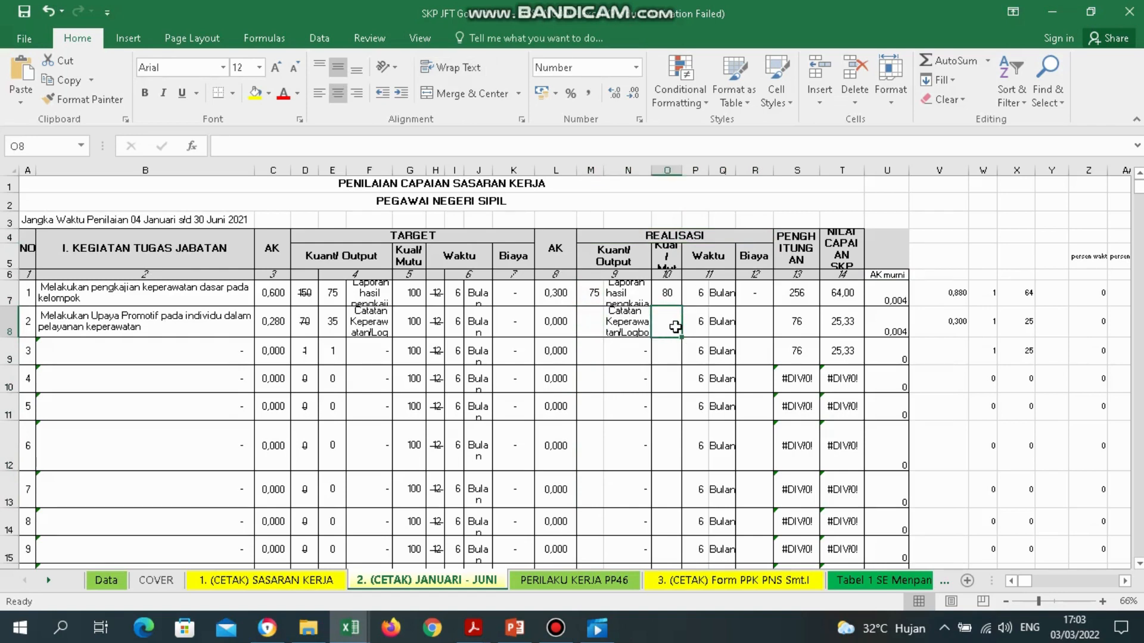
pyautogui.click(214, 329)
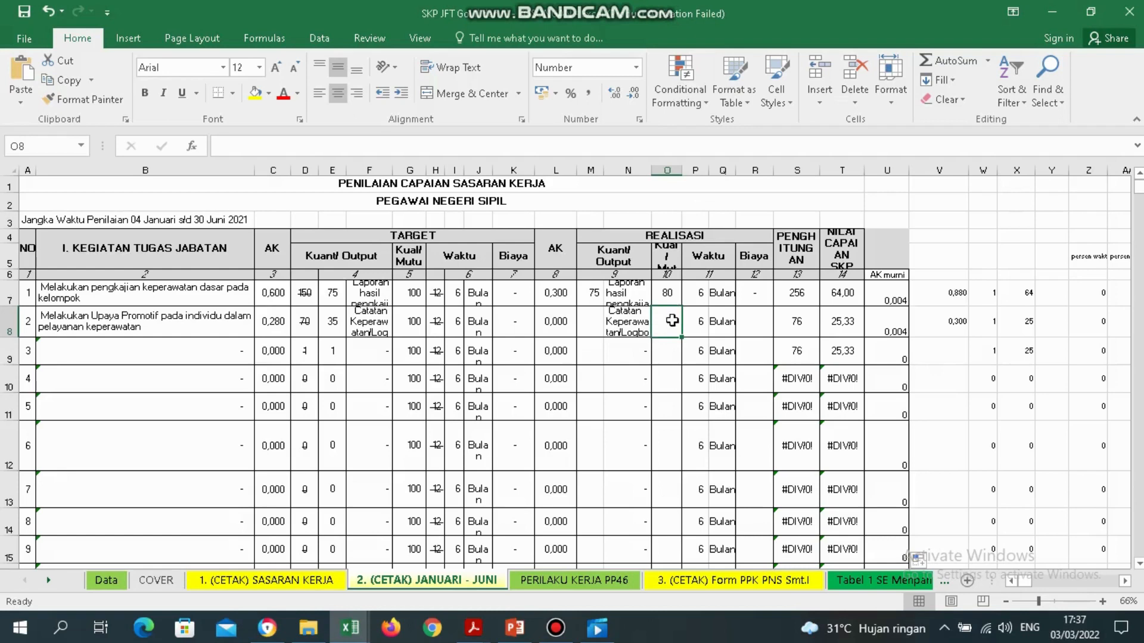
pyautogui.click(669, 293)
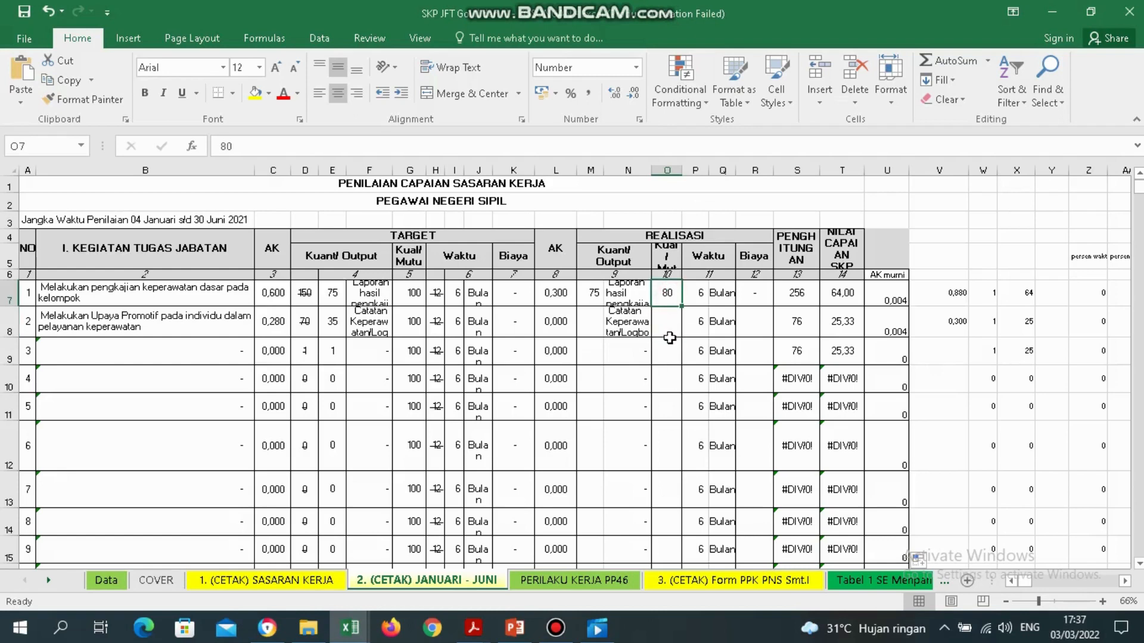
pyautogui.moveTo(670, 345); pyautogui.dragTo(669, 509)
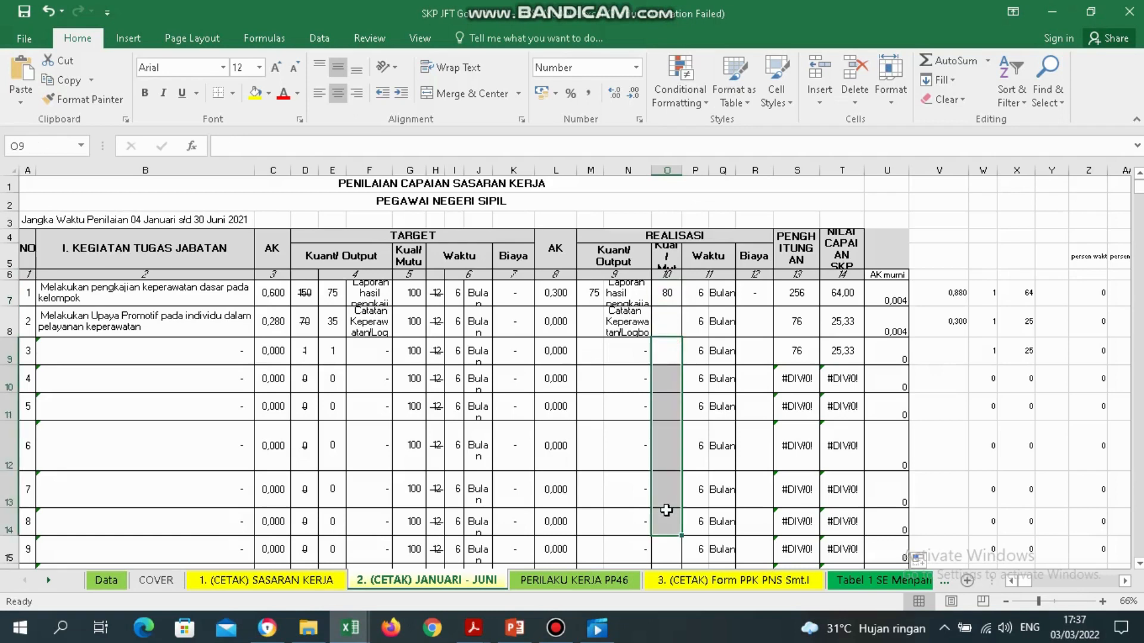
pyautogui.click(672, 295)
pyautogui.click(669, 324)
pyautogui.write('80')
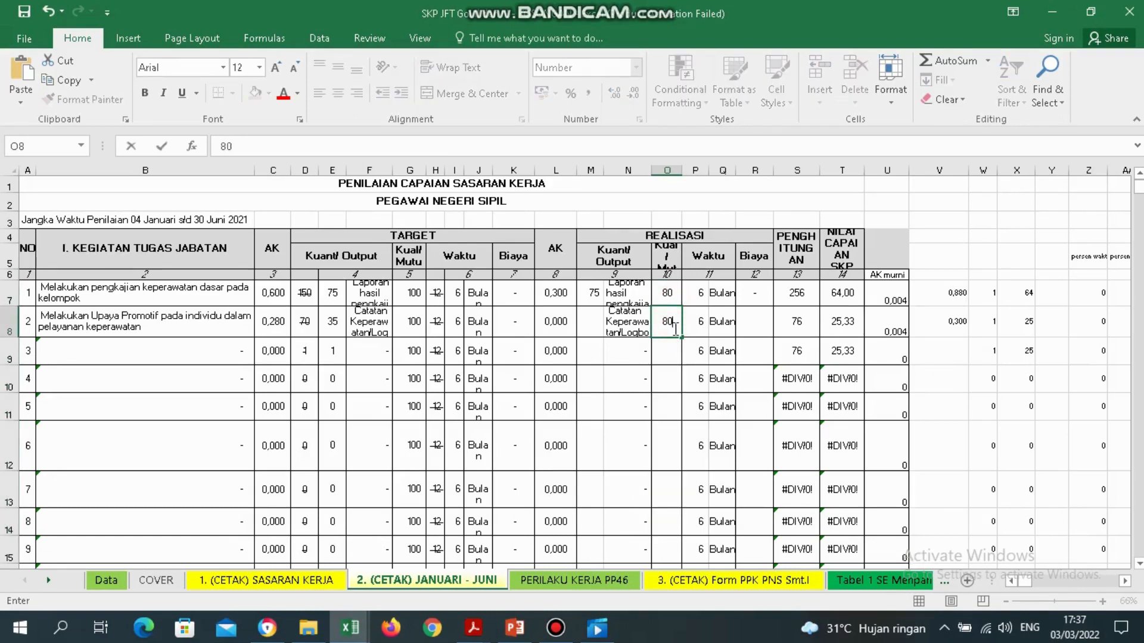
pyautogui.click(674, 328)
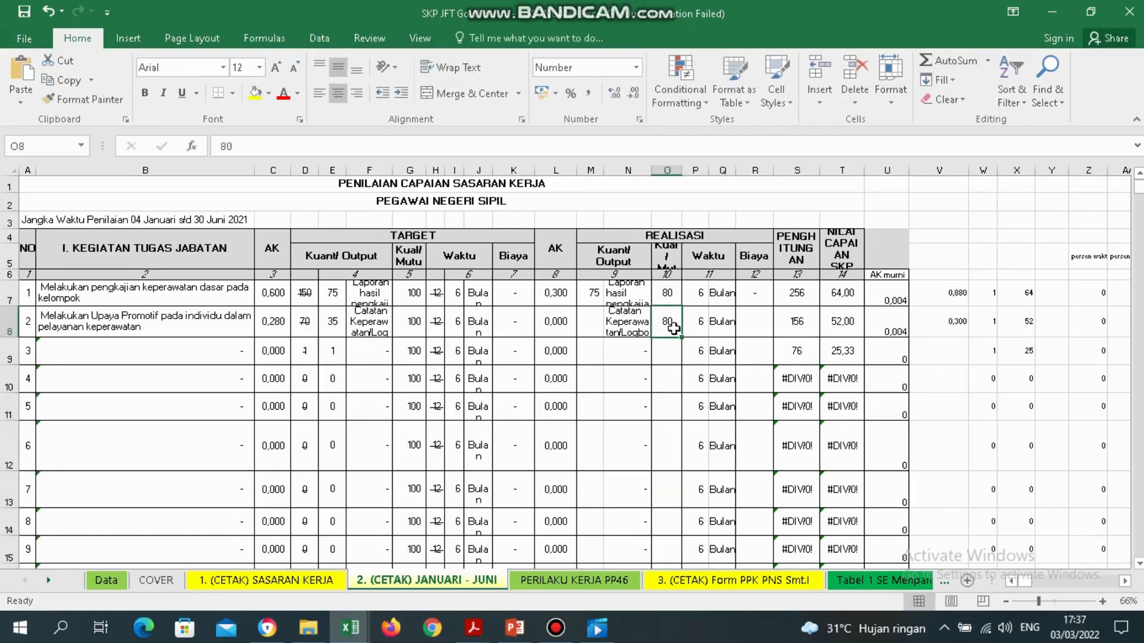
pyautogui.click(594, 320)
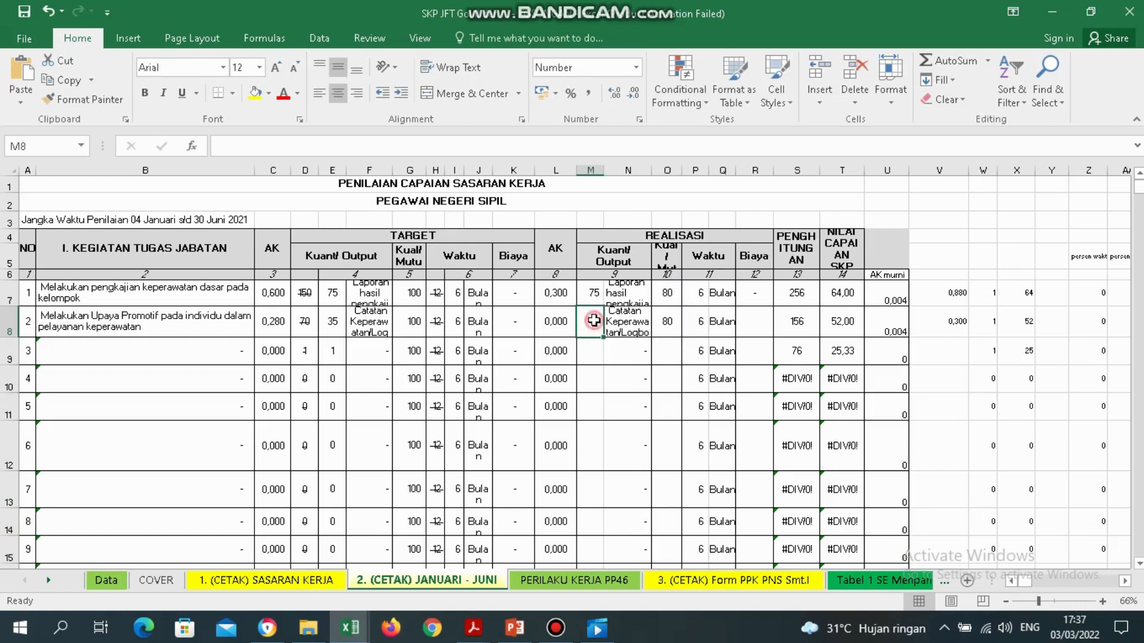
pyautogui.click(594, 295)
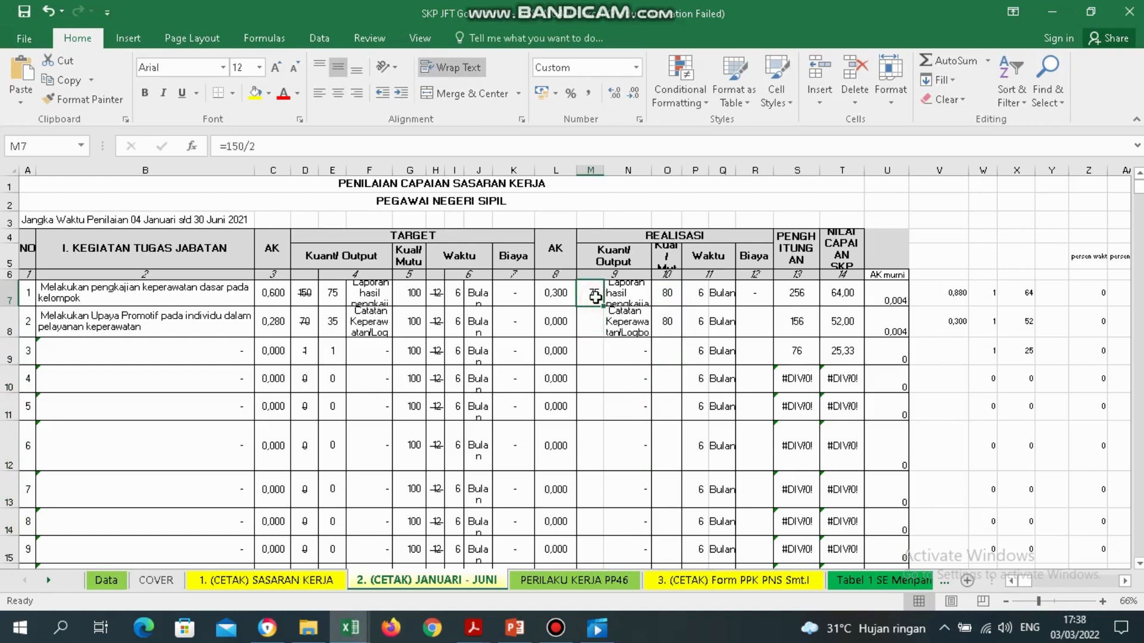
pyautogui.click(668, 295)
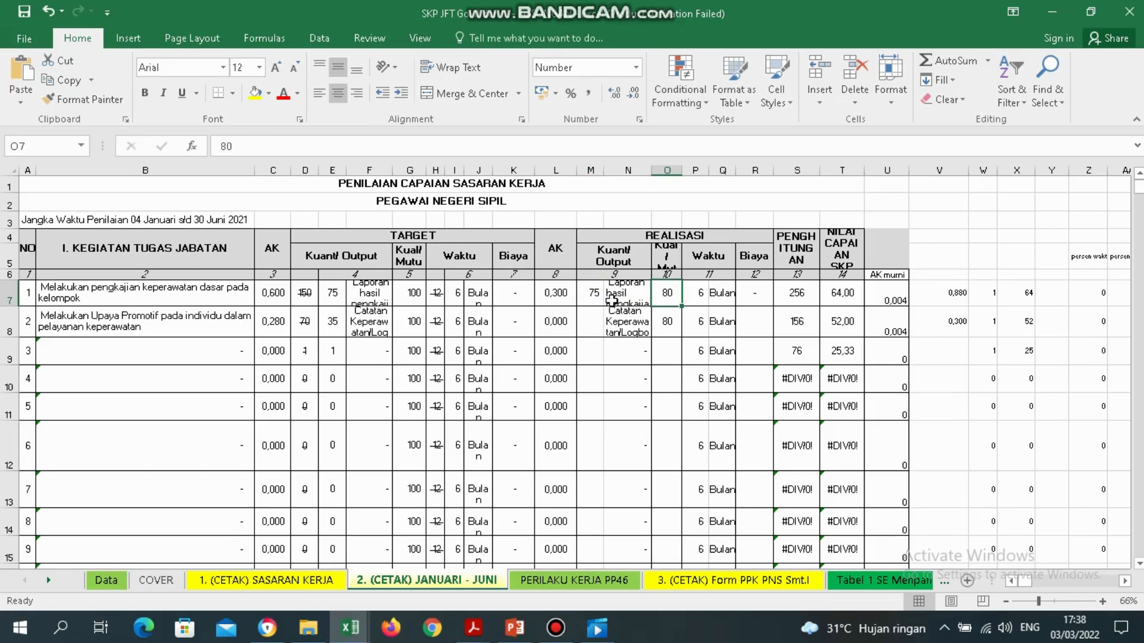
pyautogui.click(592, 326)
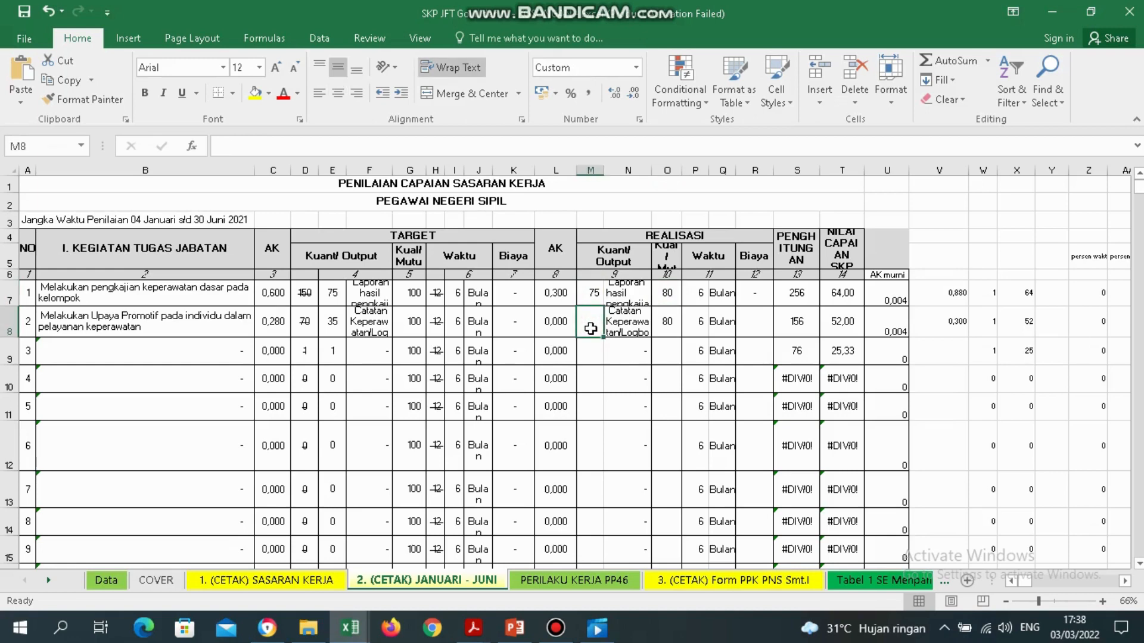
pyautogui.click(672, 328)
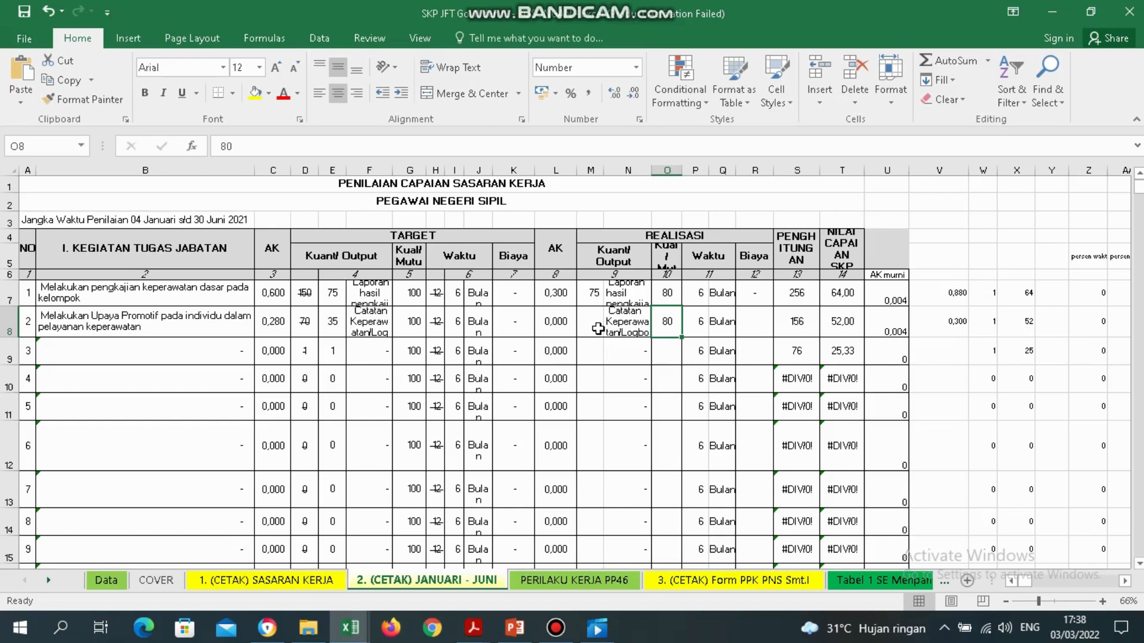
pyautogui.click(595, 287)
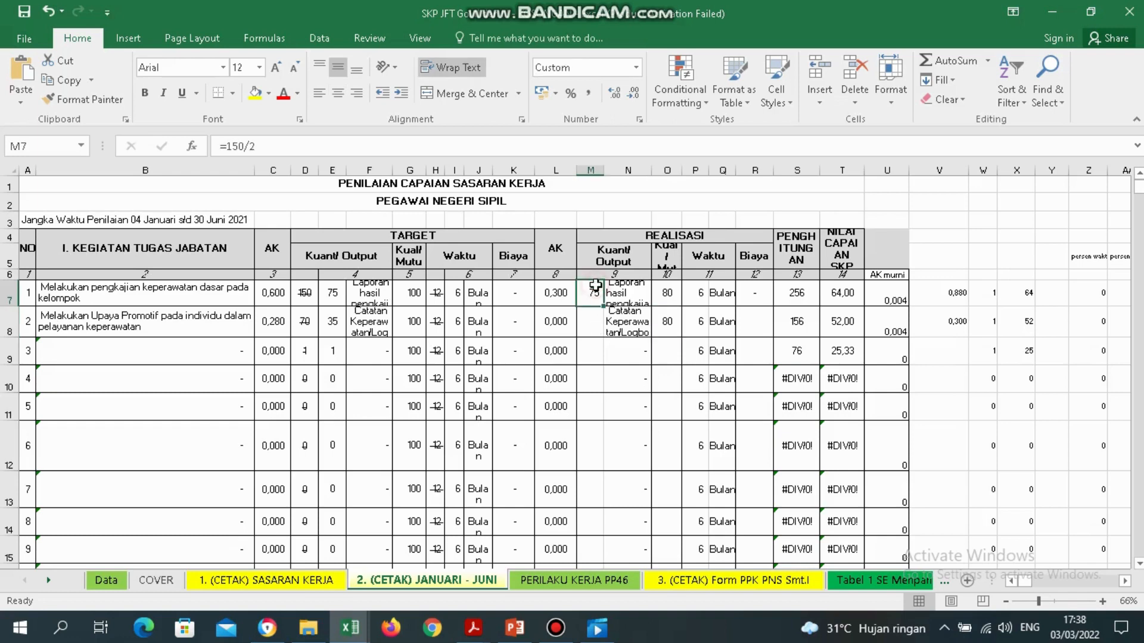
pyautogui.click(667, 292)
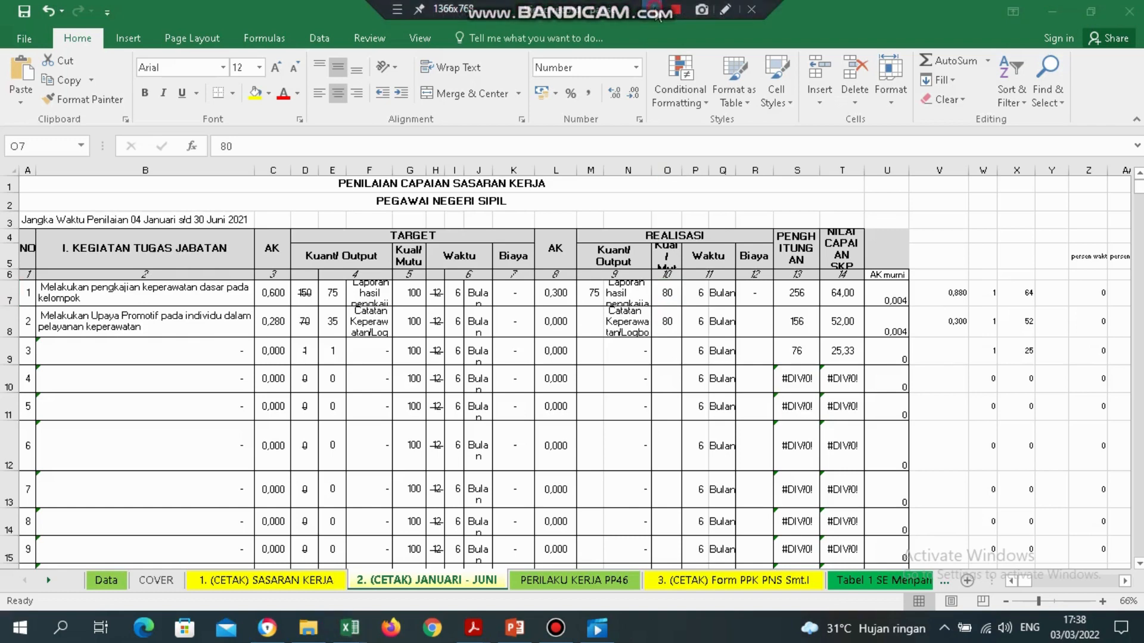
# Scroll down to the 47,11 (Buruk) score and signature block, then back to rows 42–50.
pyautogui.click(1139, 249)
pyautogui.click(1139, 249)
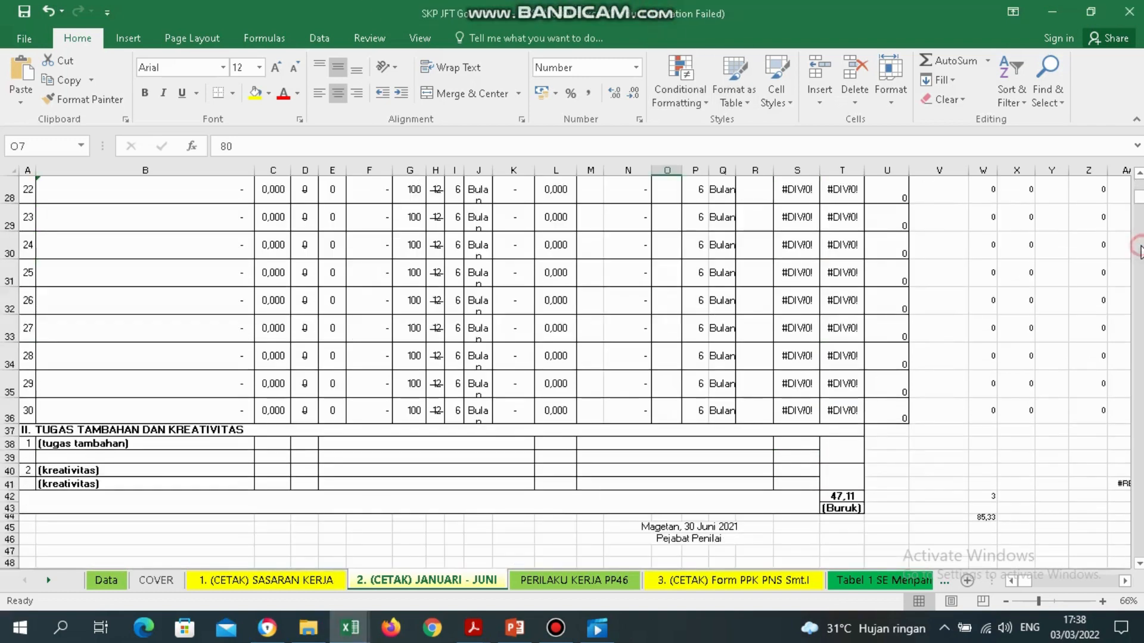
pyautogui.click(1139, 250)
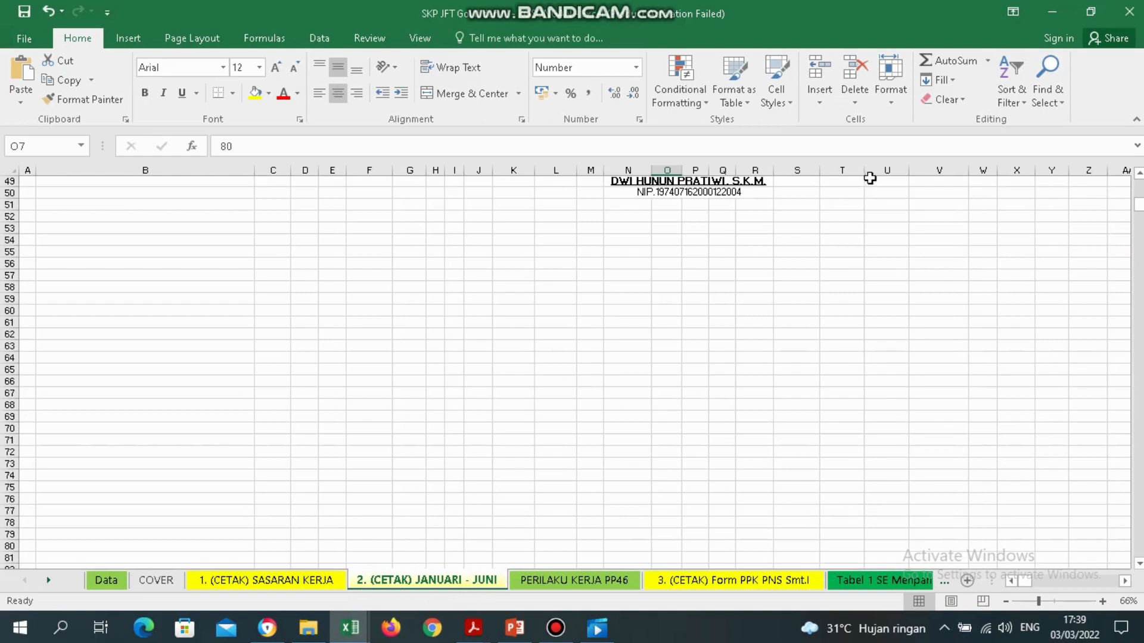
pyautogui.click(1138, 174)
pyautogui.click(1139, 174)
pyautogui.click(1138, 173)
pyautogui.click(1139, 174)
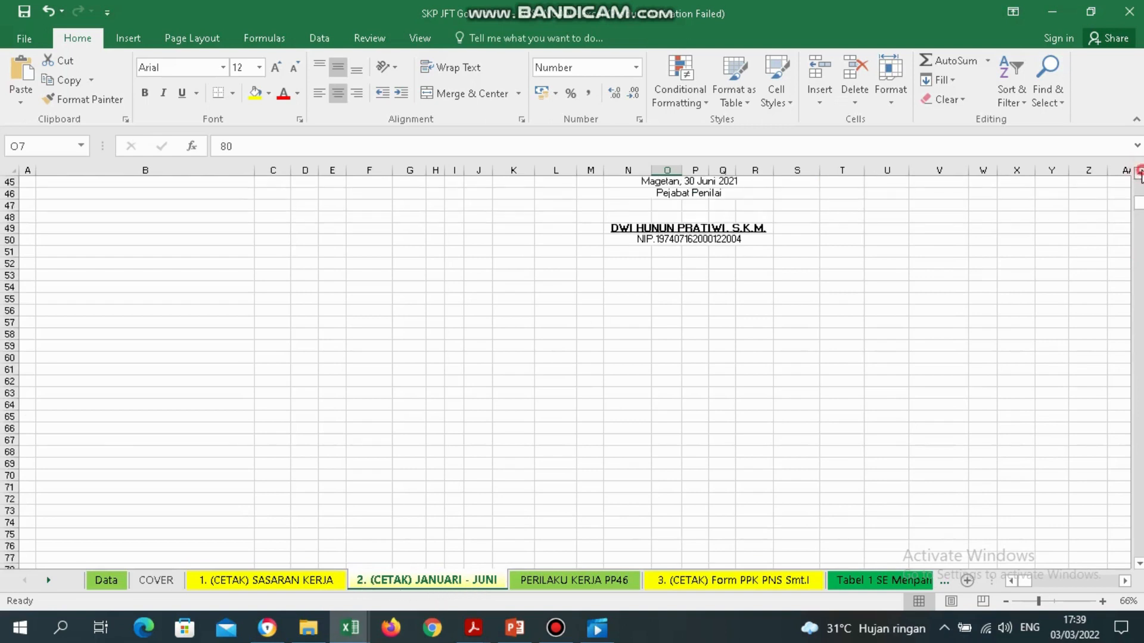
pyautogui.click(1138, 173)
pyautogui.click(1139, 174)
pyautogui.click(1138, 174)
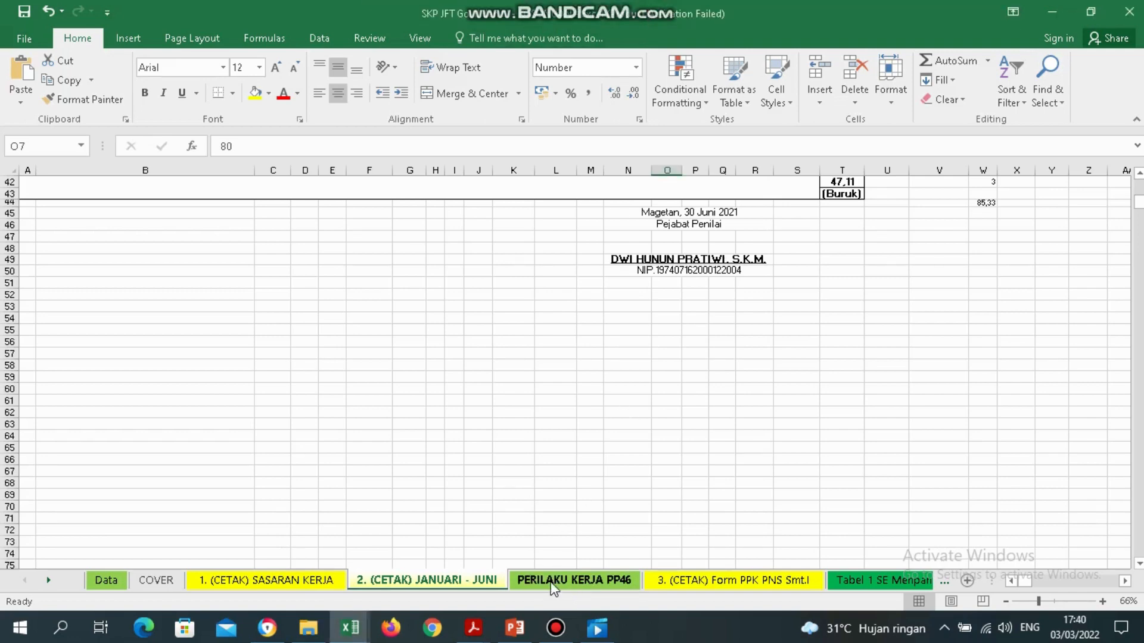
# On the PERILAKU KERJA PP46 sheet, widen column F to 20,50 so the behaviour criteria labels fit.
pyautogui.click(605, 580)
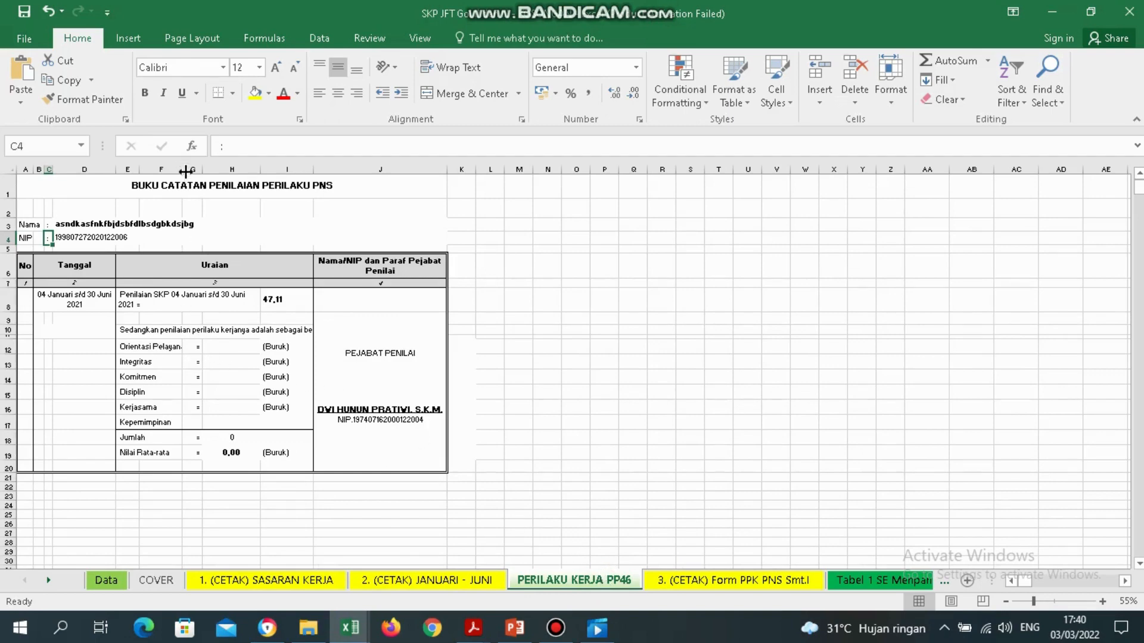
pyautogui.moveTo(186, 171)
pyautogui.mouseDown()
pyautogui.moveTo(214, 171)
pyautogui.moveTo(203, 172)
pyautogui.mouseUp()
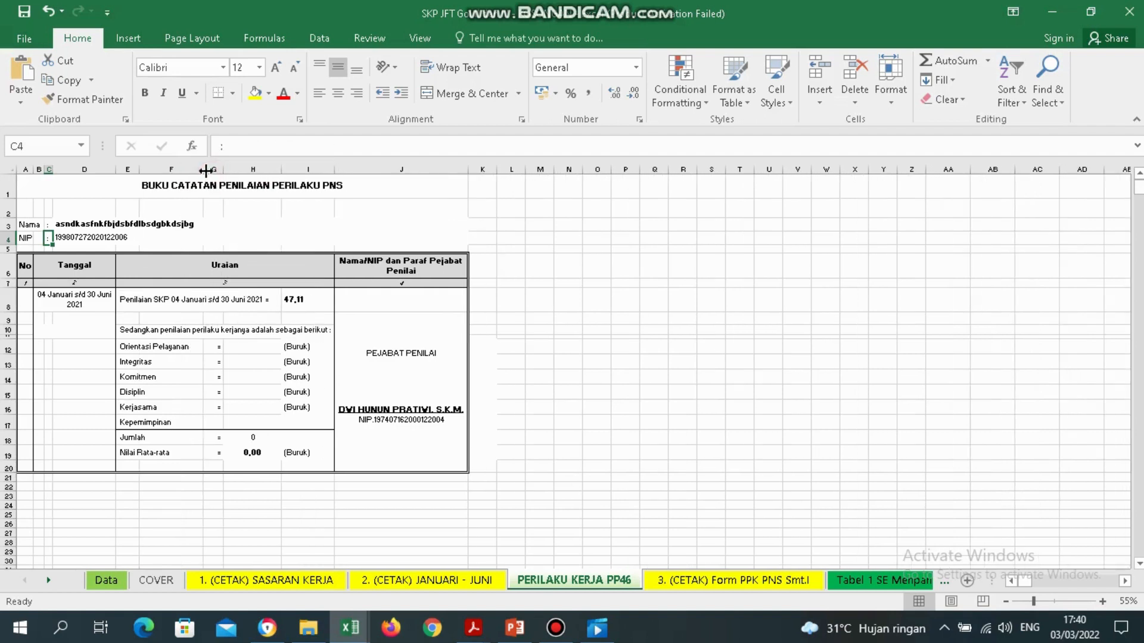
pyautogui.click(139, 347)
pyautogui.click(134, 363)
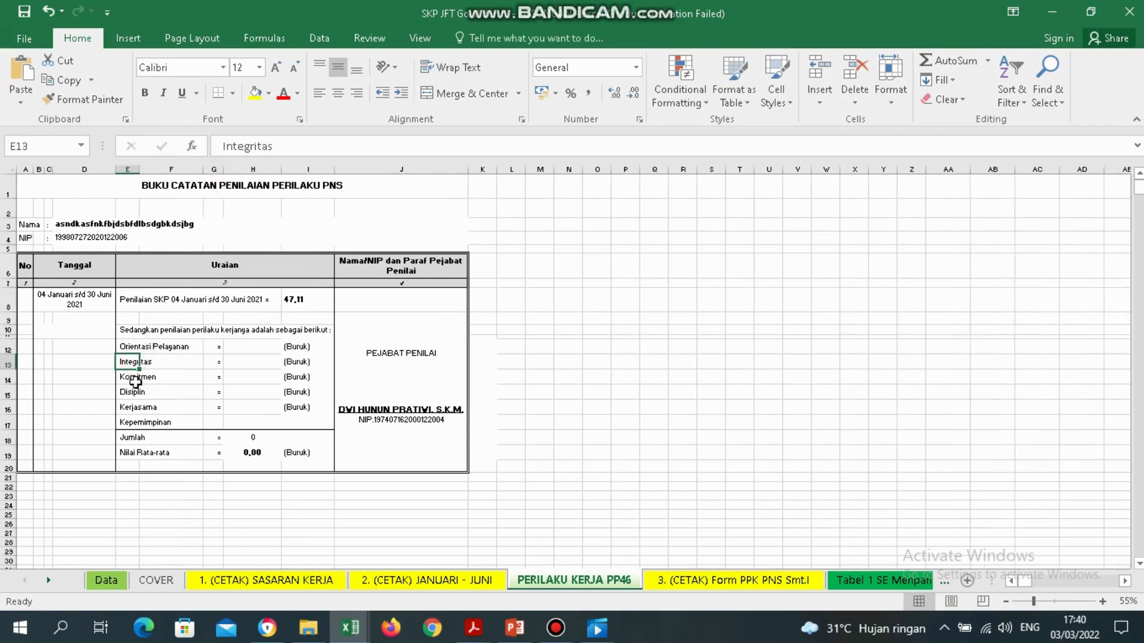
pyautogui.click(136, 379)
pyautogui.click(132, 394)
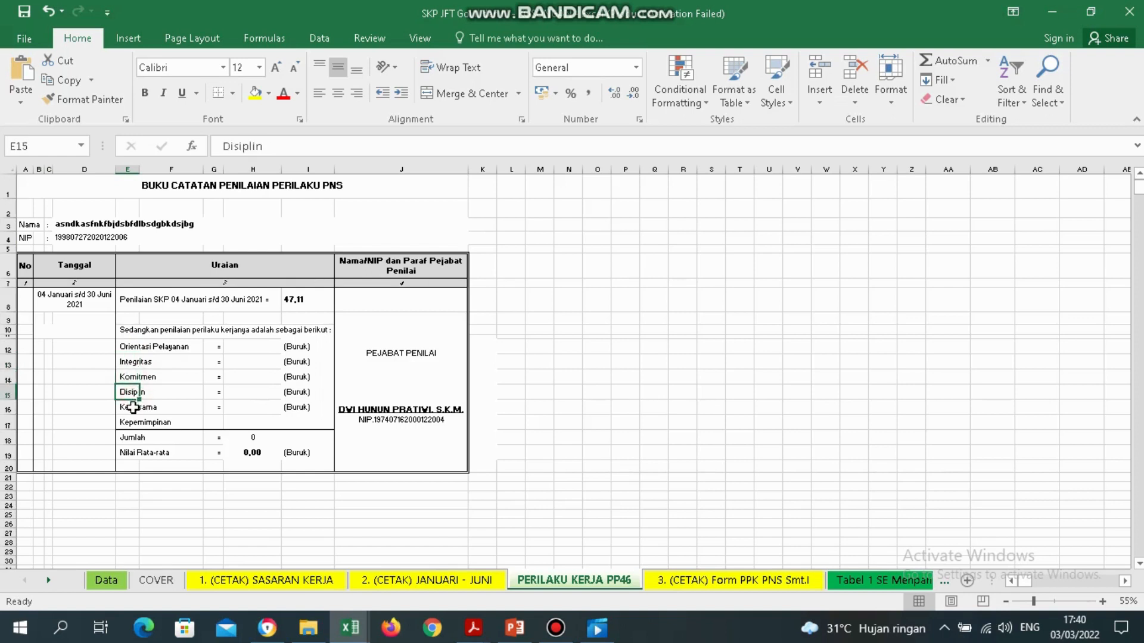
pyautogui.click(132, 408)
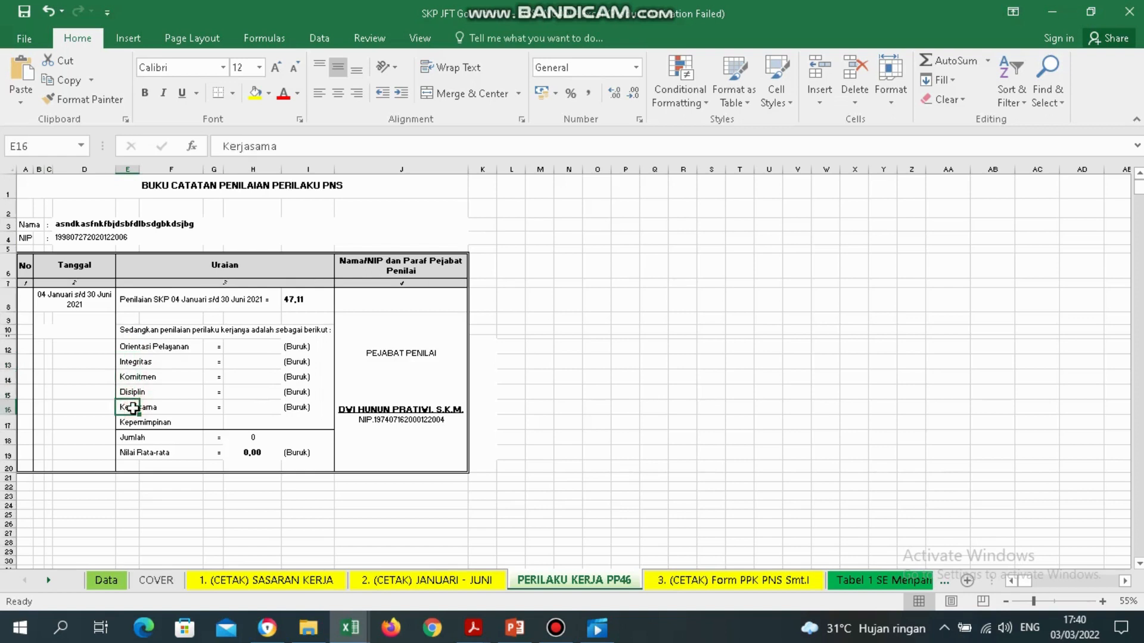
# Select the five behaviour score cells H12:H16.
pyautogui.click(255, 344)
pyautogui.moveTo(255, 345); pyautogui.dragTo(268, 415)
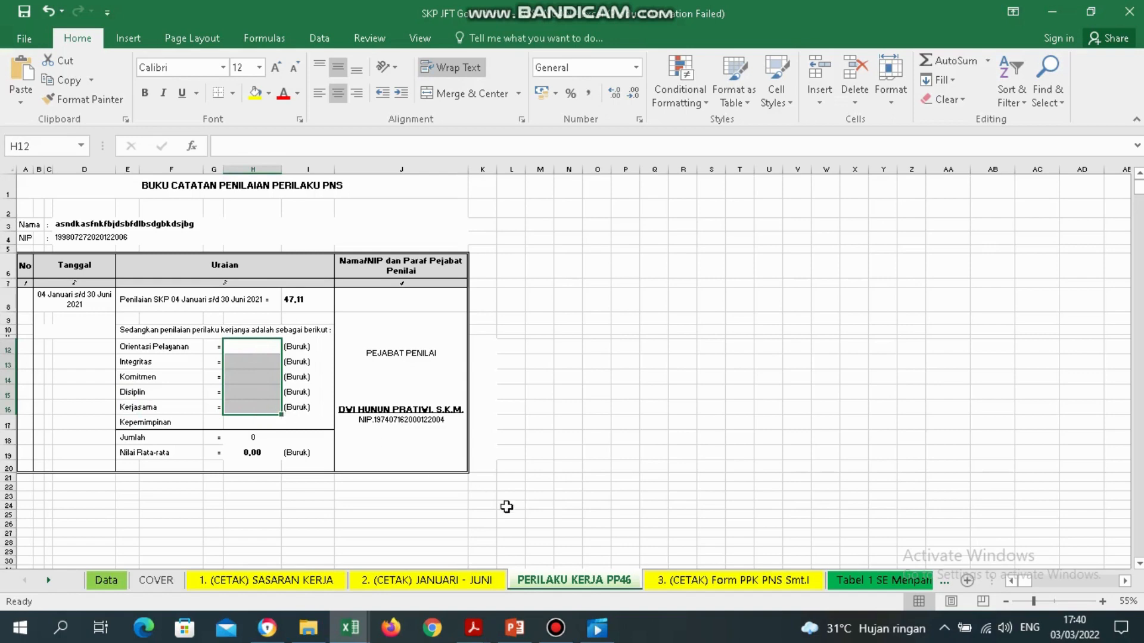
pyautogui.click(488, 627)
# Scroll the PENILAIAN KINERJA 2021 PDF to page 6's behaviour ratings and restore its window size.
pyautogui.click(800, 566)
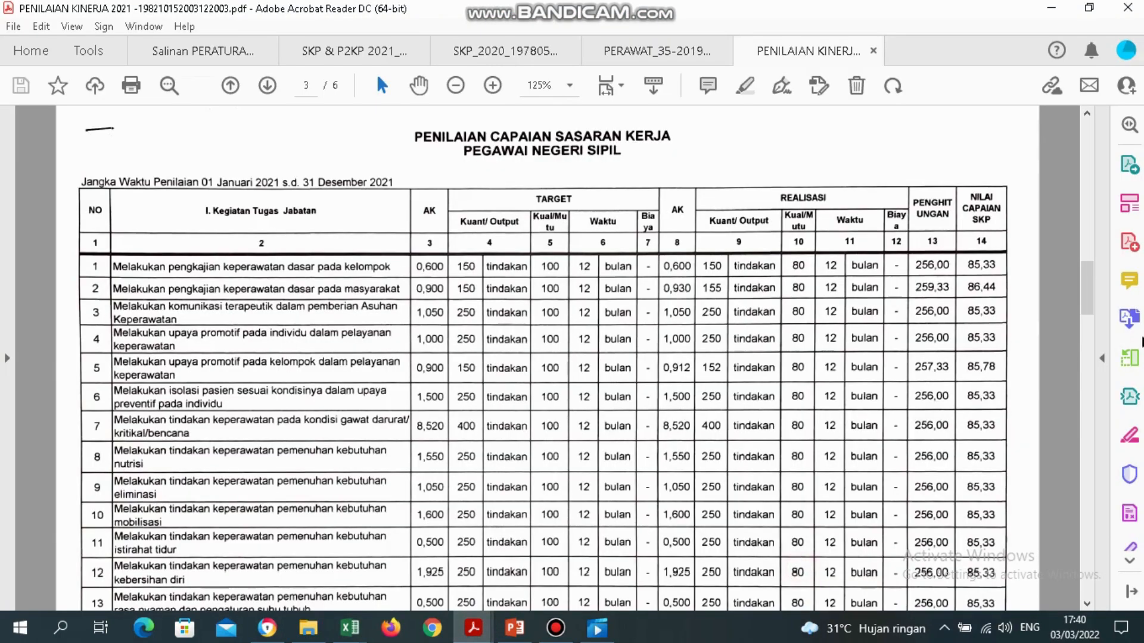
pyautogui.click(1087, 381)
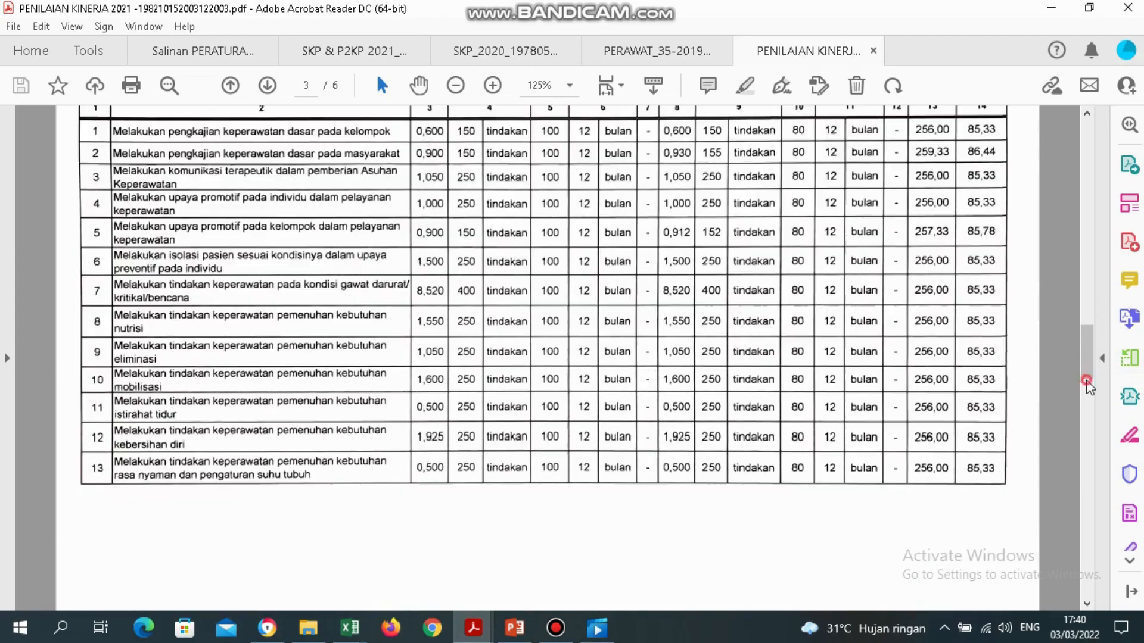
pyautogui.click(1085, 405)
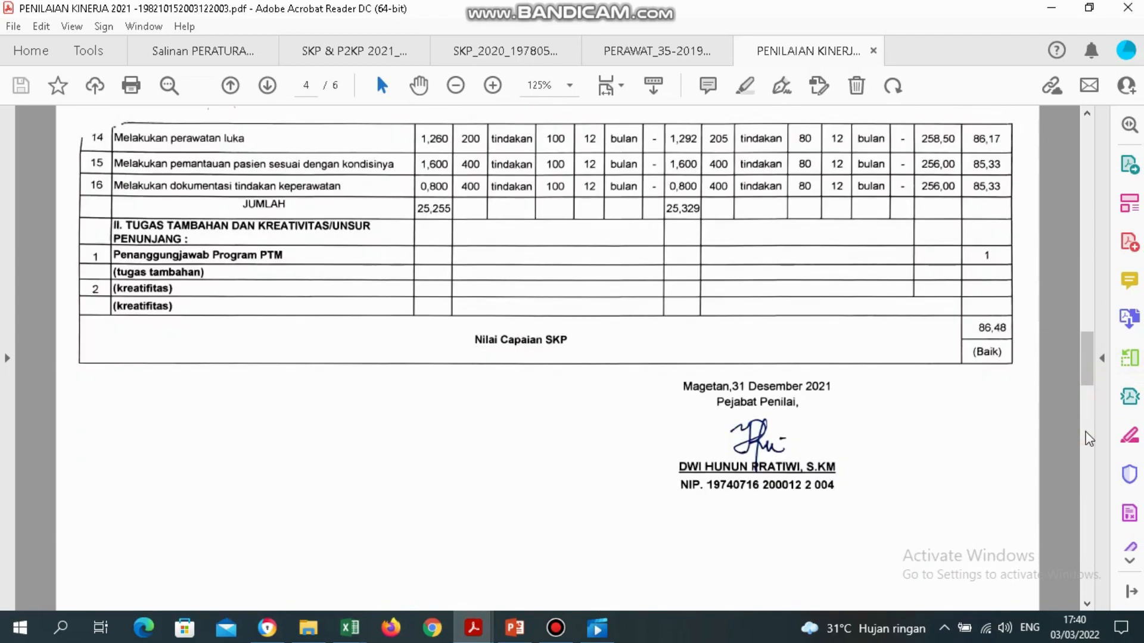
pyautogui.click(1086, 433)
pyautogui.click(1089, 482)
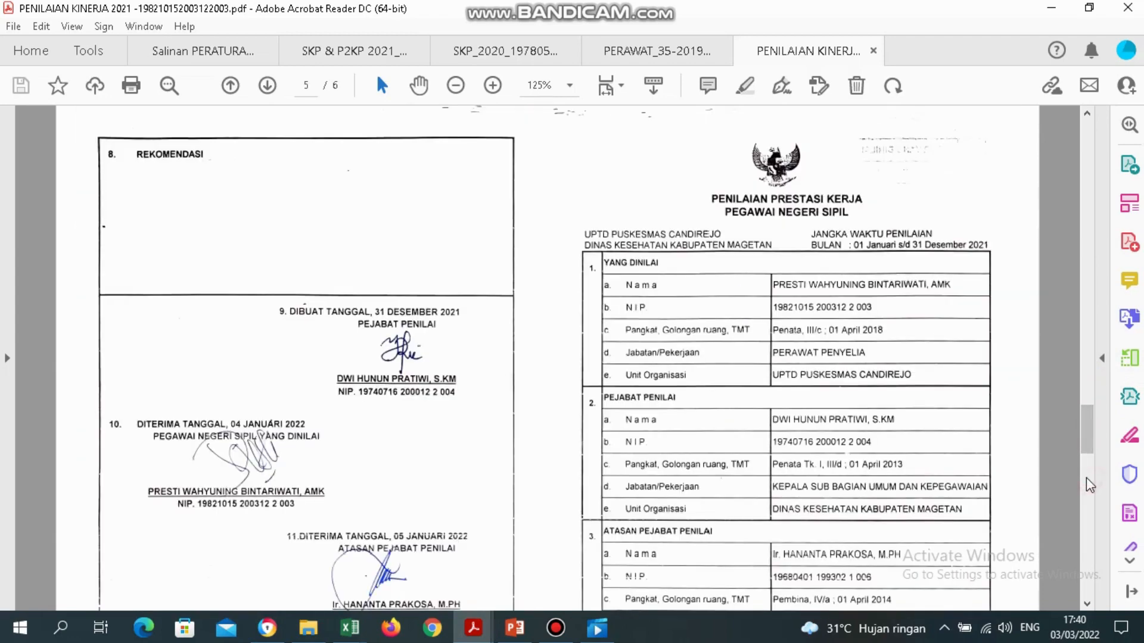
pyautogui.click(1089, 523)
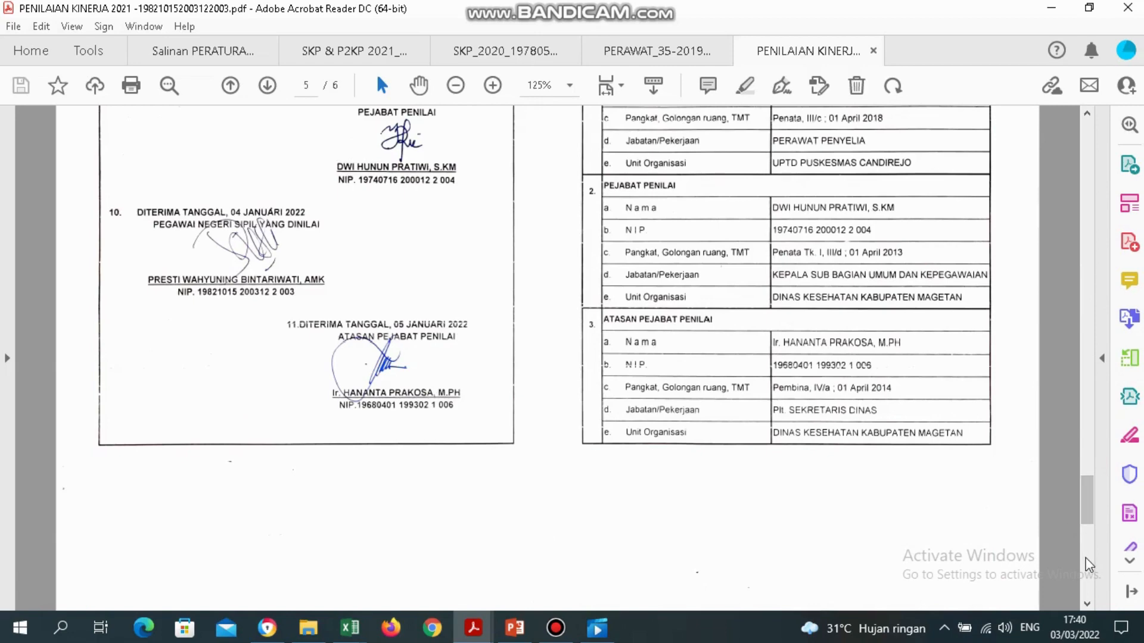
pyautogui.moveTo(1086, 498)
pyautogui.mouseDown()
pyautogui.moveTo(1089, 449)
pyautogui.moveTo(1093, 554)
pyautogui.moveTo(1091, 513)
pyautogui.mouseUp()
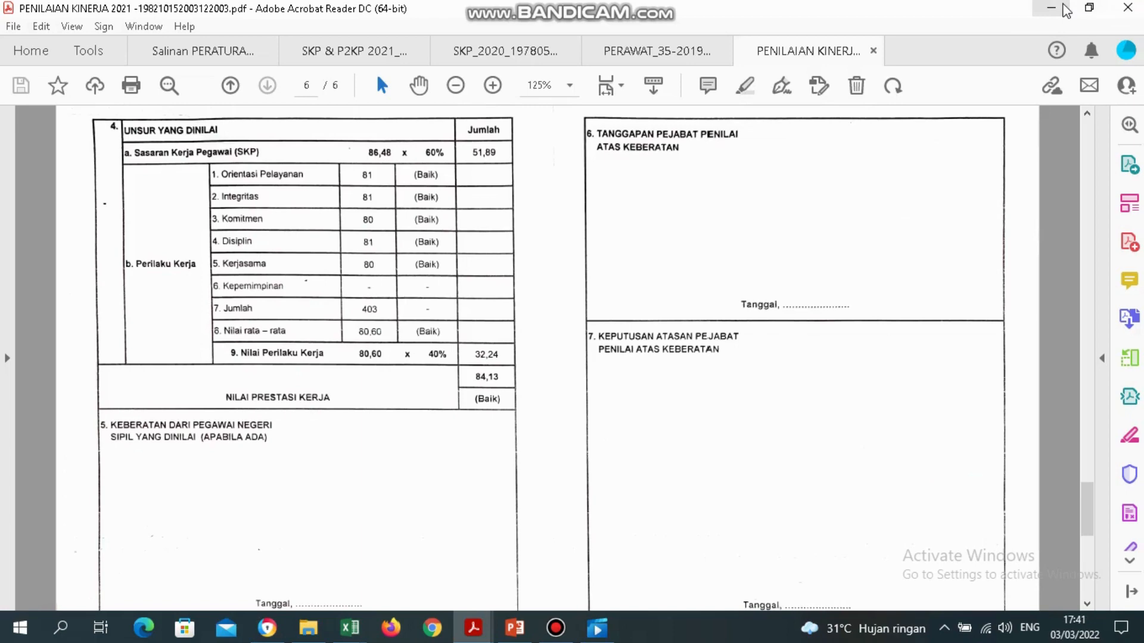
pyautogui.click(1089, 7)
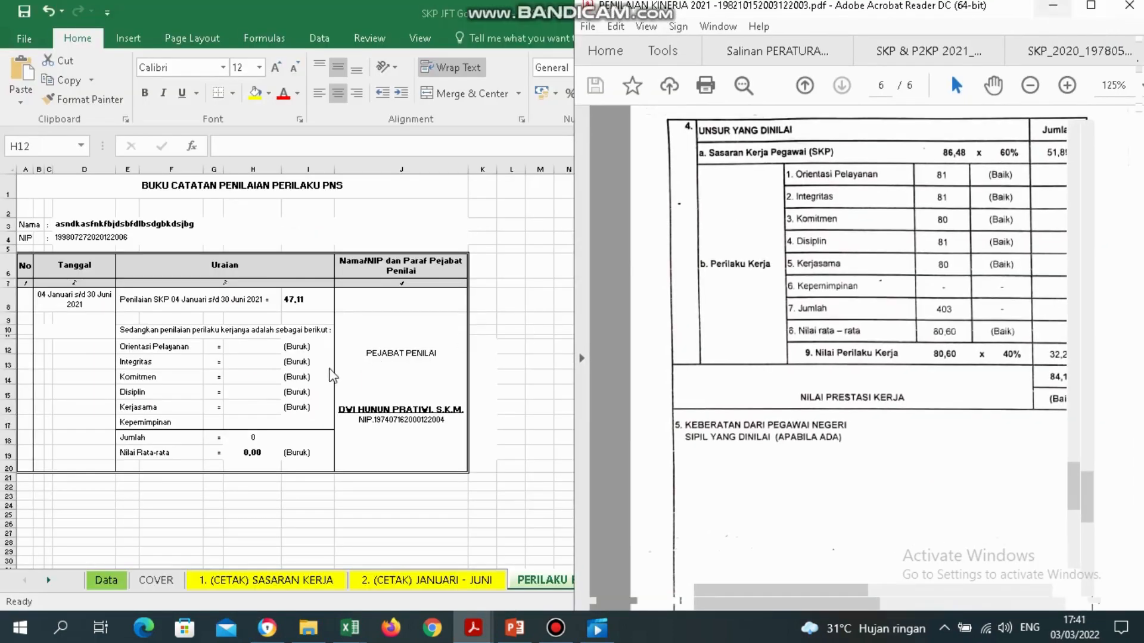
# Dock the Excel workbook on the left half with the PDF alongside on the right.
pyautogui.hotkey('alt', 'Tab')
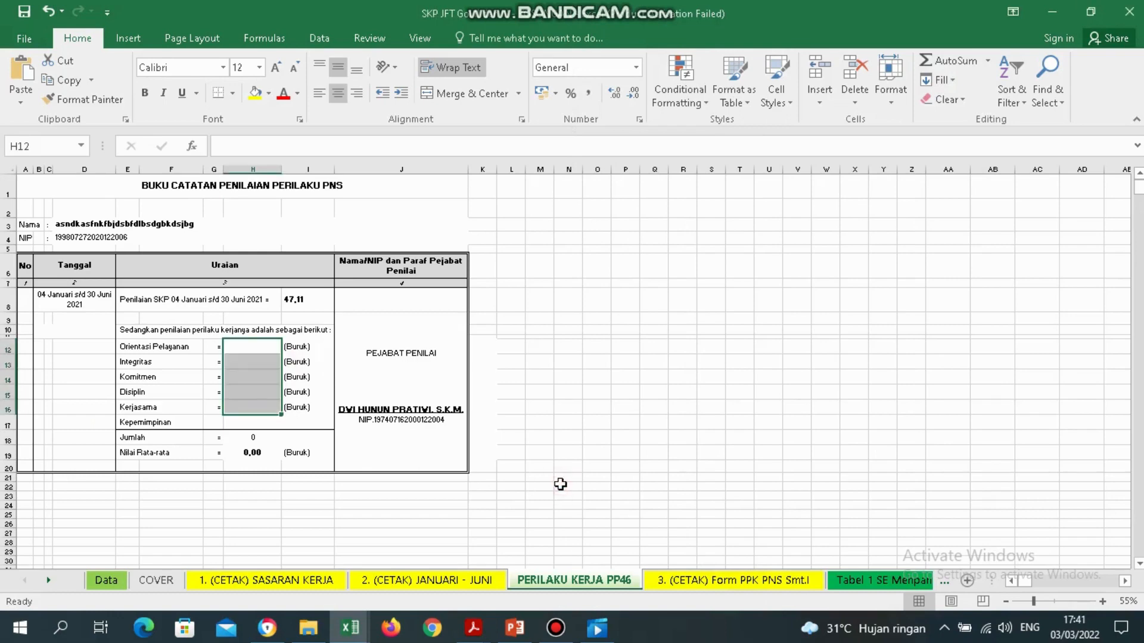
pyautogui.press('super+Left')
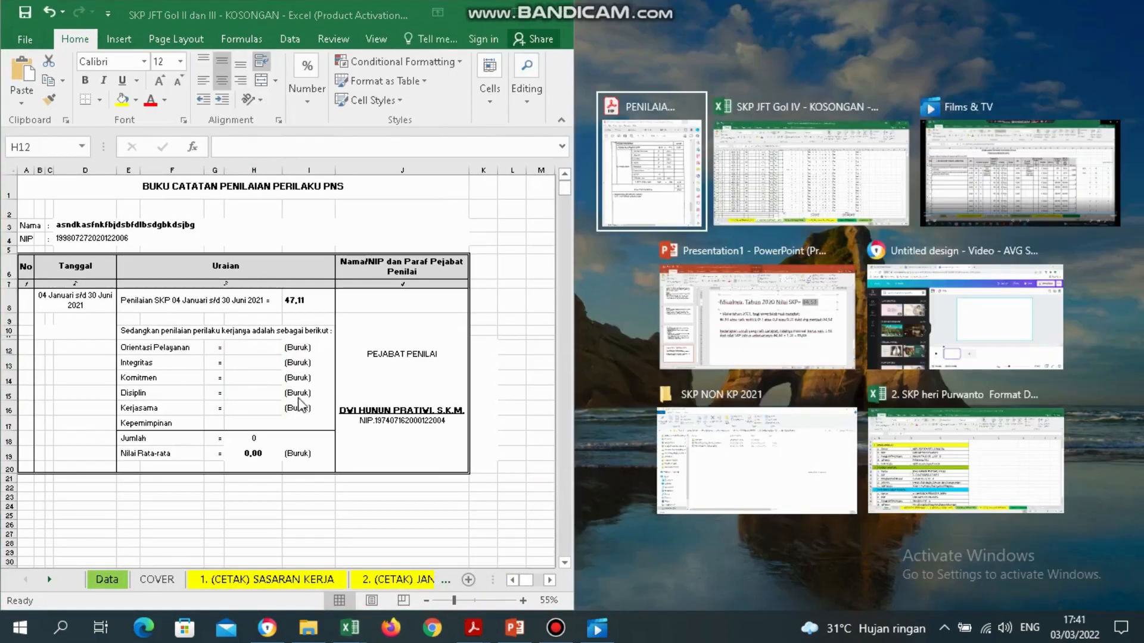
pyautogui.click(662, 196)
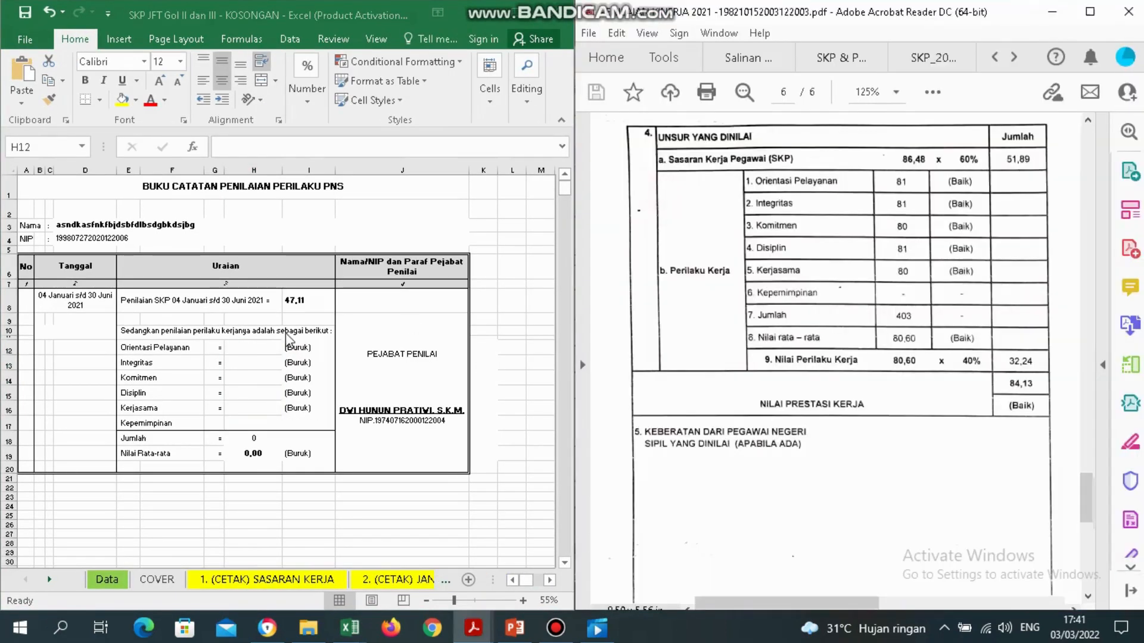
# Enter behaviour scores 81, 81, 80, 81, 80 for Orientasi Pelayanan through Kerjasama in column H.
pyautogui.click(259, 348)
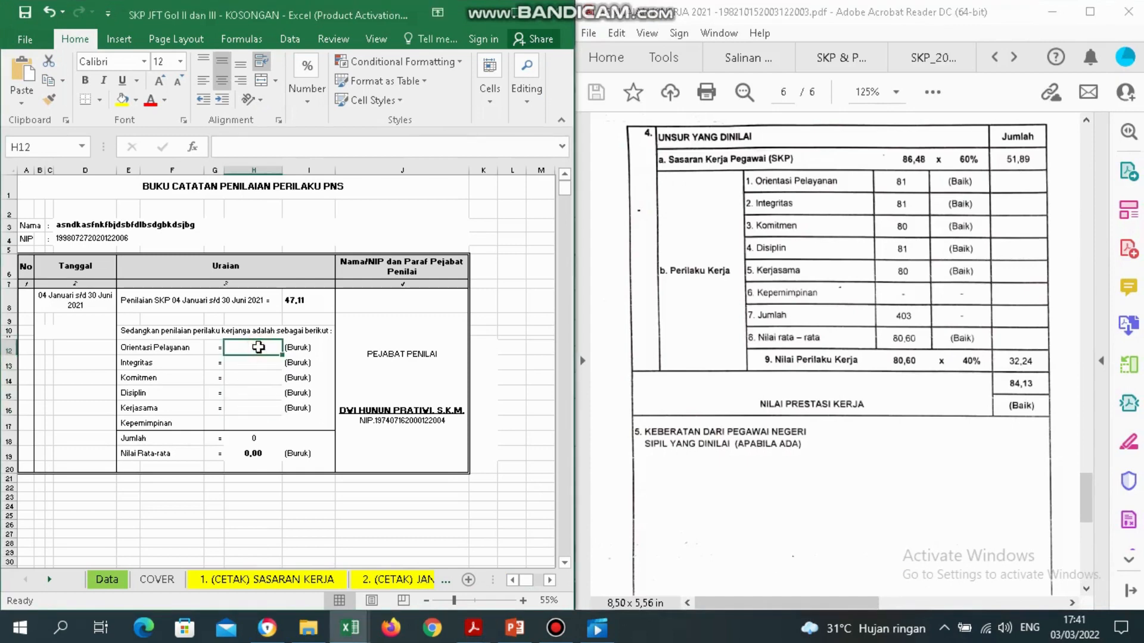
pyautogui.write('81')
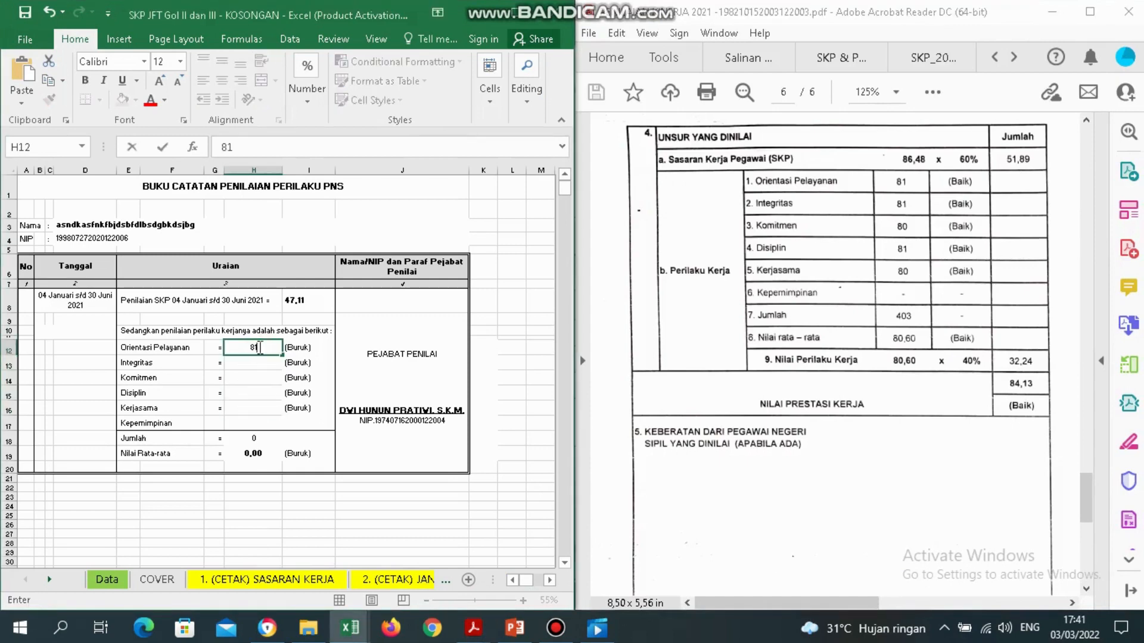
pyautogui.press('Return')
pyautogui.write('81')
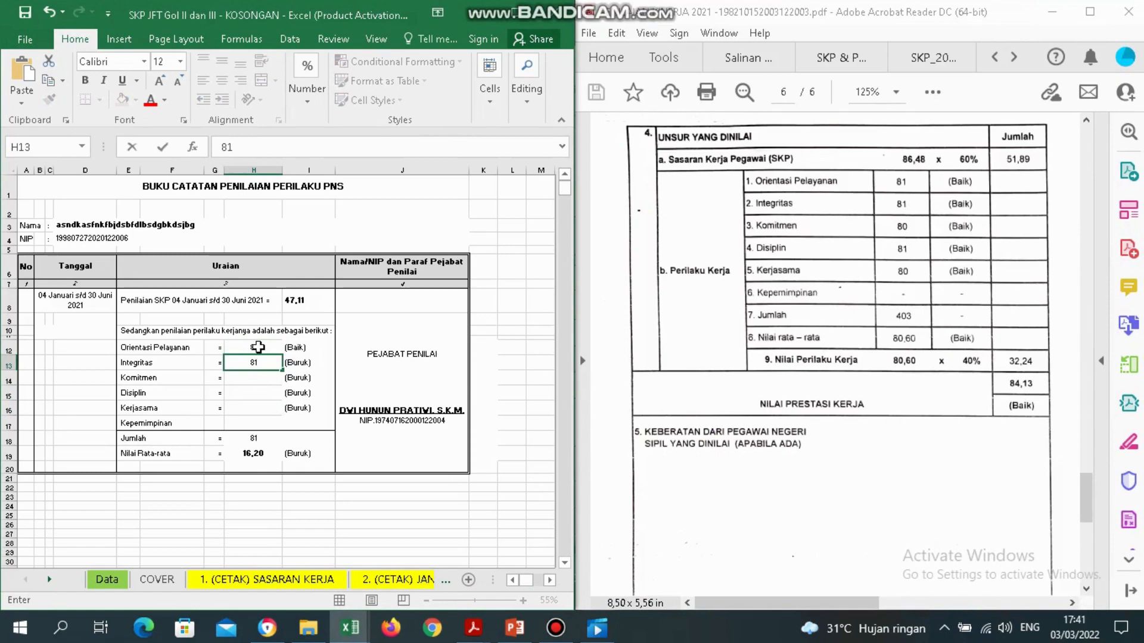
pyautogui.press('Return')
pyautogui.write('80')
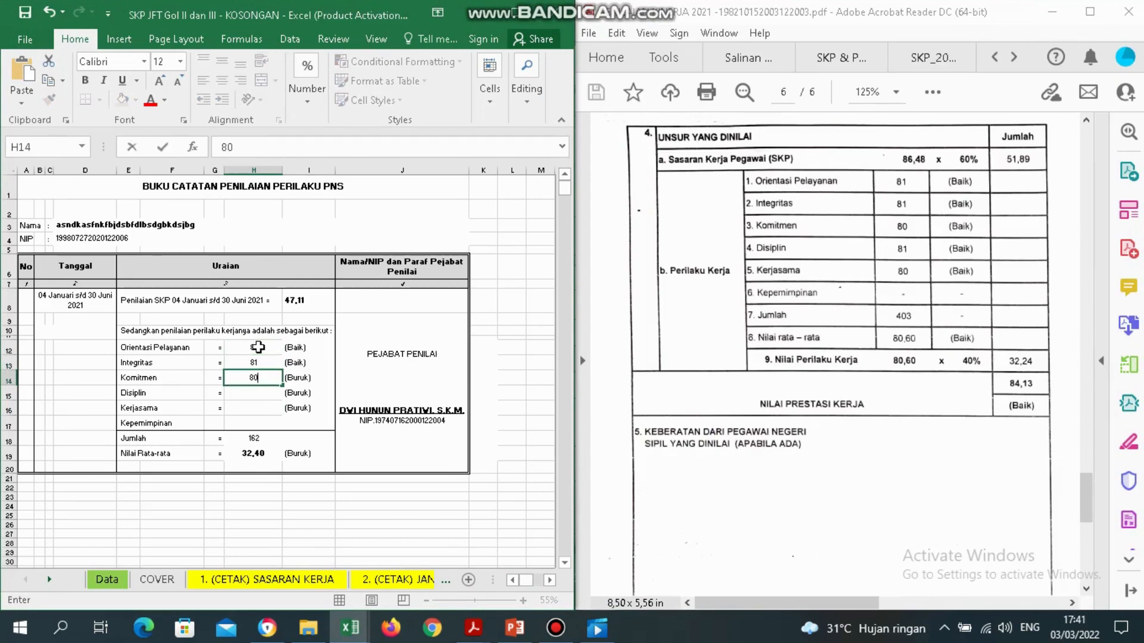
pyautogui.press('Return')
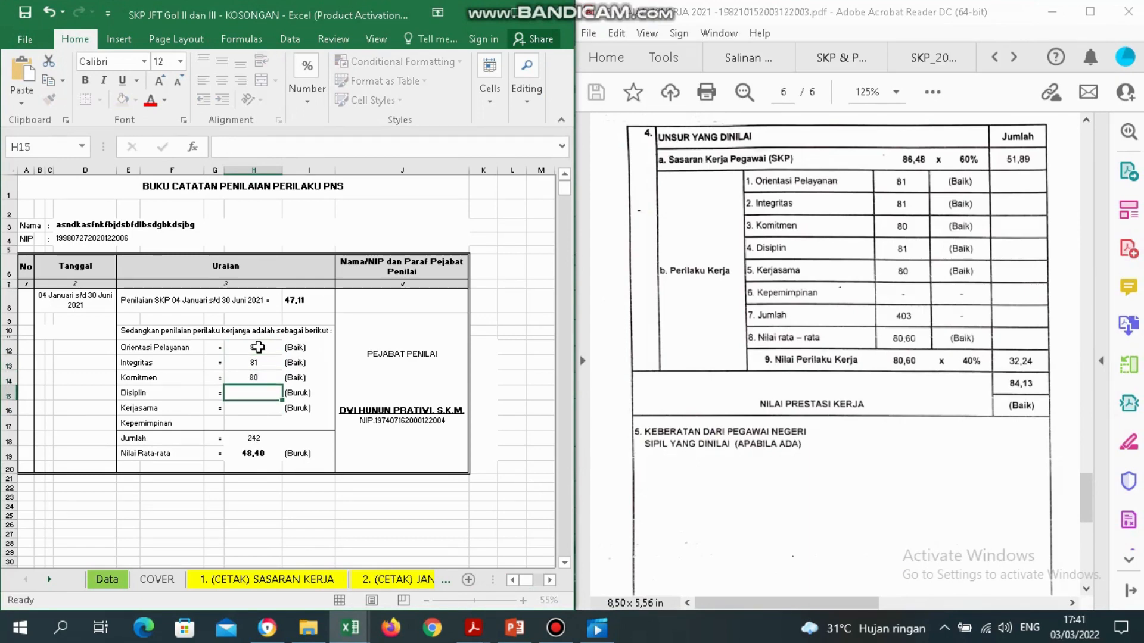
pyautogui.write('81')
pyautogui.press('Return')
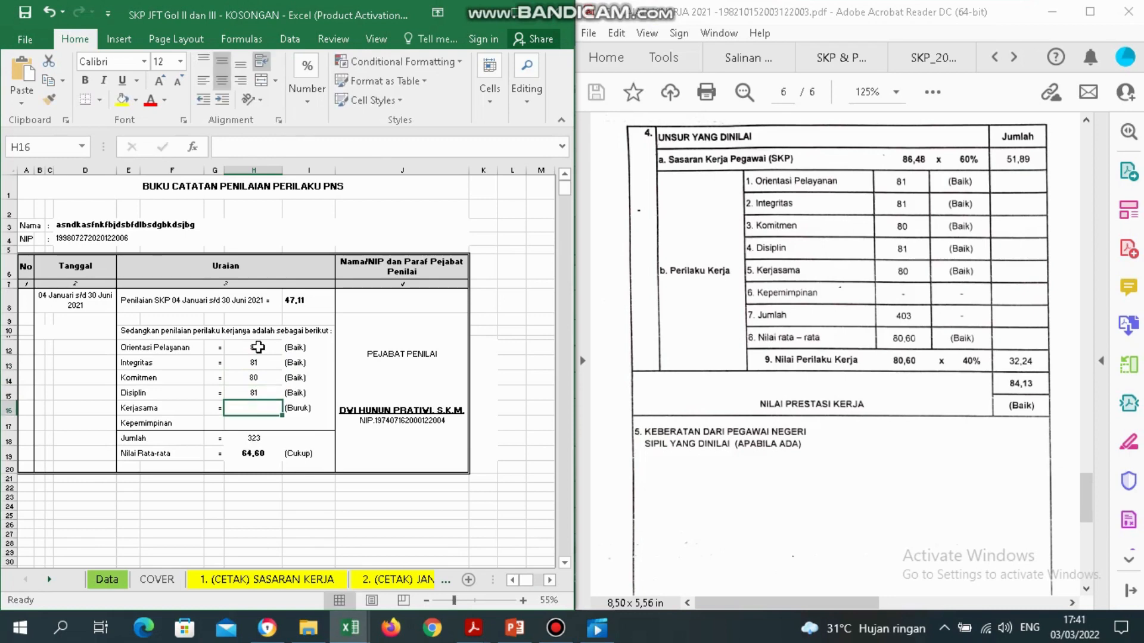
pyautogui.write('80')
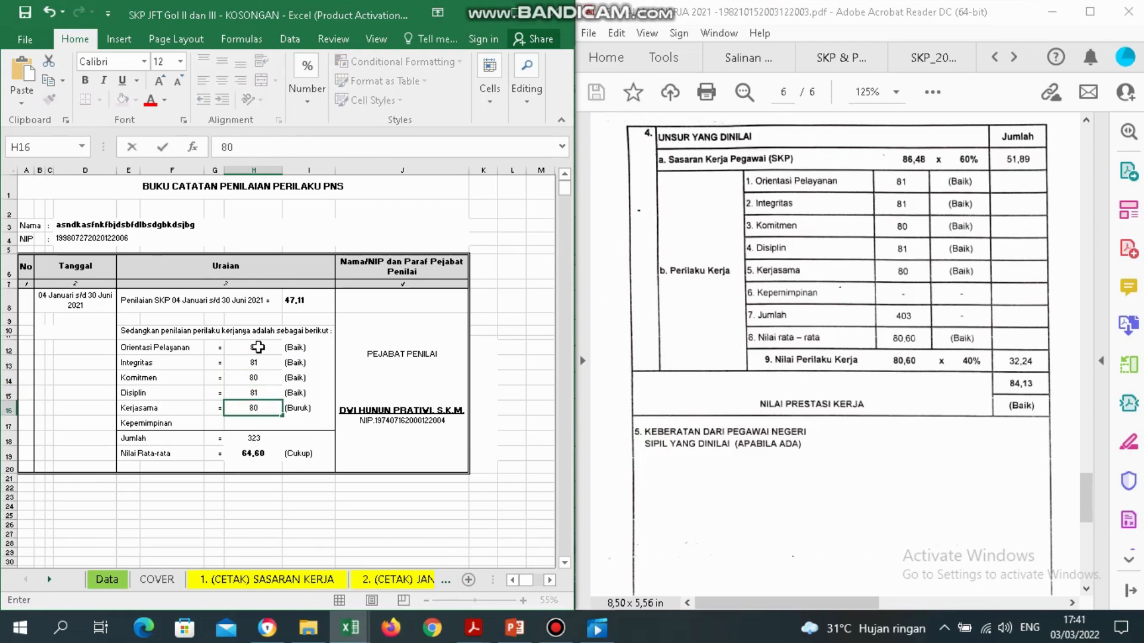
pyautogui.press('Return')
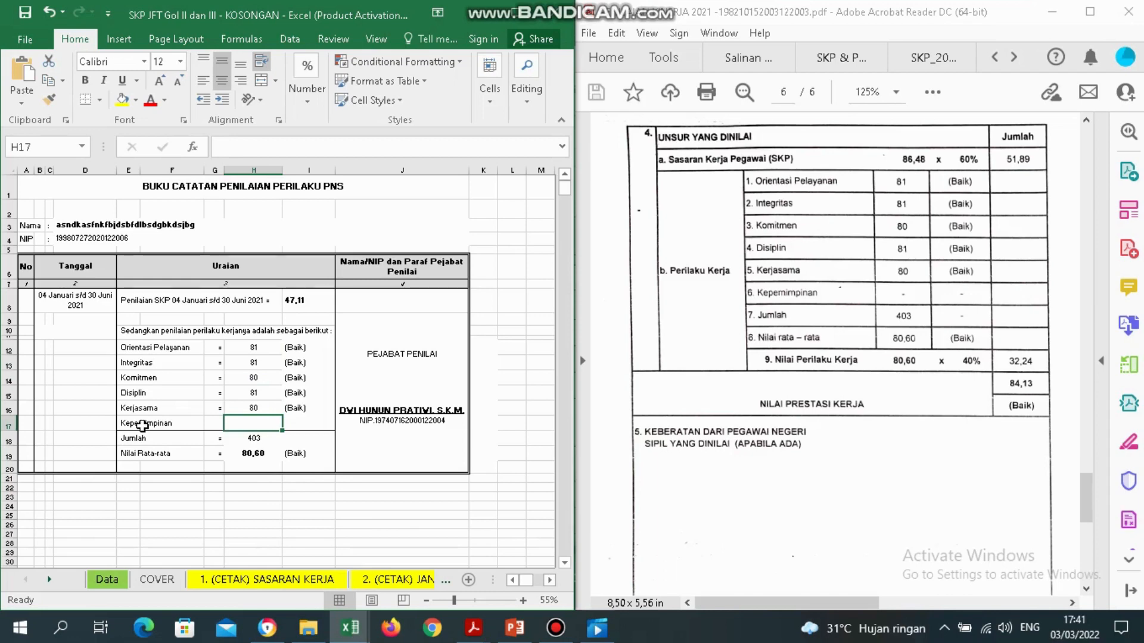
pyautogui.click(142, 425)
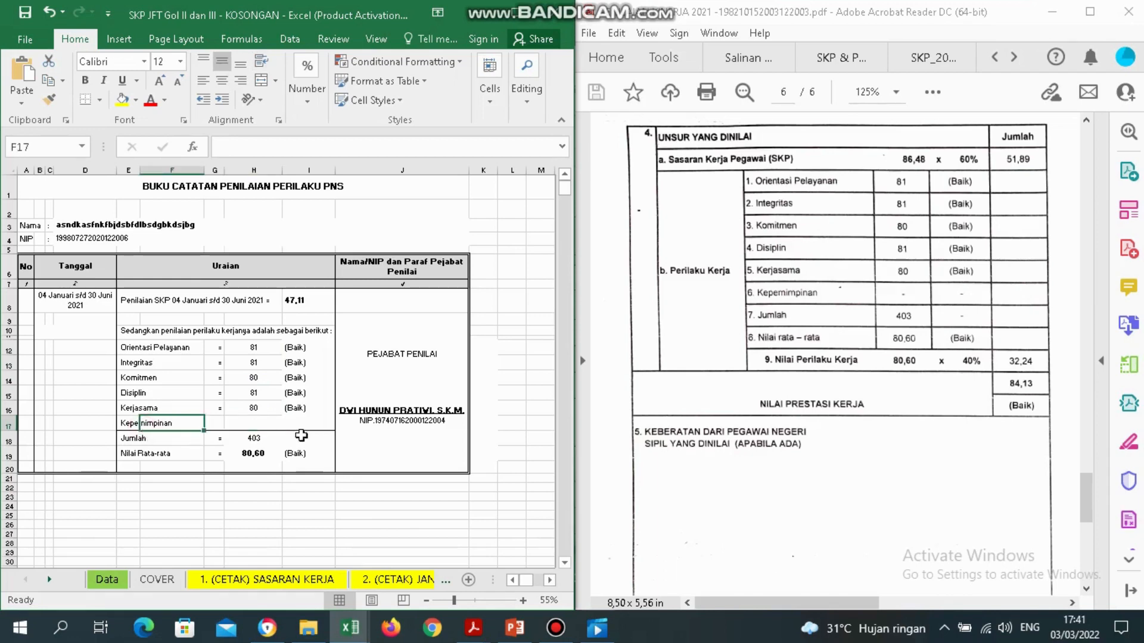
# Scroll the sheet tabs and open the '3. (CETAK) Form PPK PNS Smt.I' sheet.
pyautogui.click(563, 565)
pyautogui.click(563, 565)
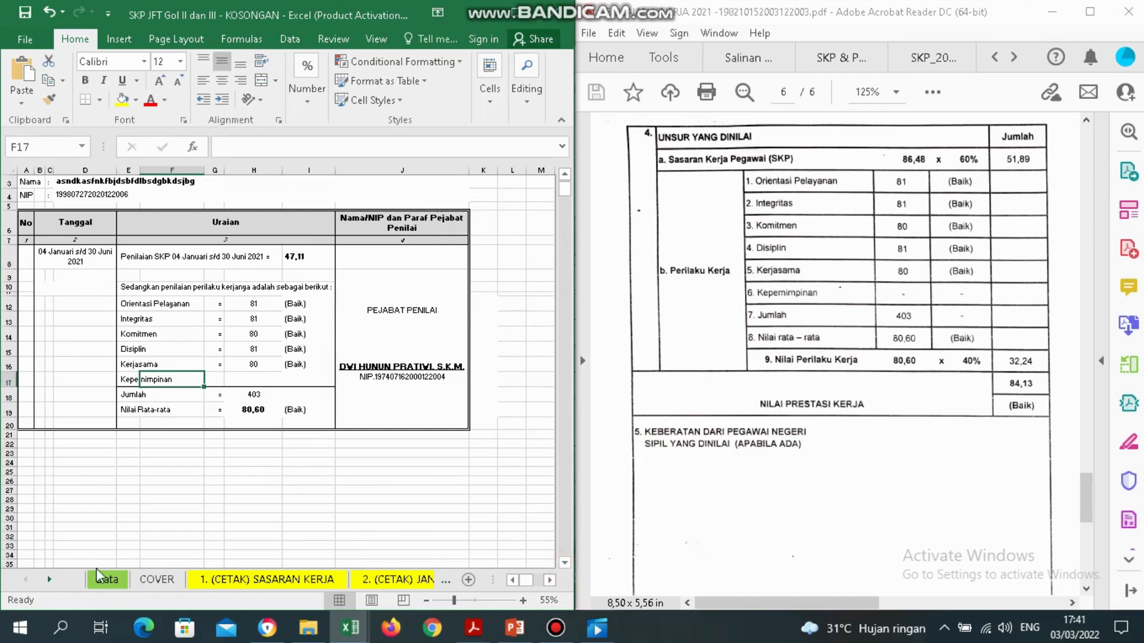
pyautogui.click(51, 581)
pyautogui.click(51, 581)
pyautogui.click(51, 581)
pyautogui.click(51, 581)
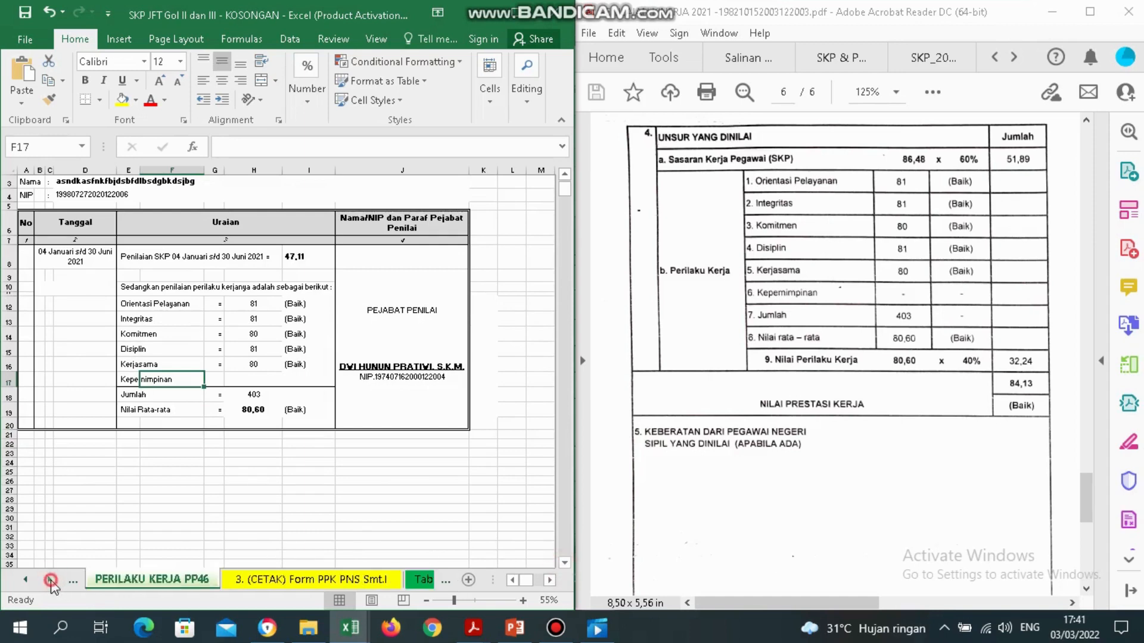
pyautogui.click(51, 581)
pyautogui.click(111, 583)
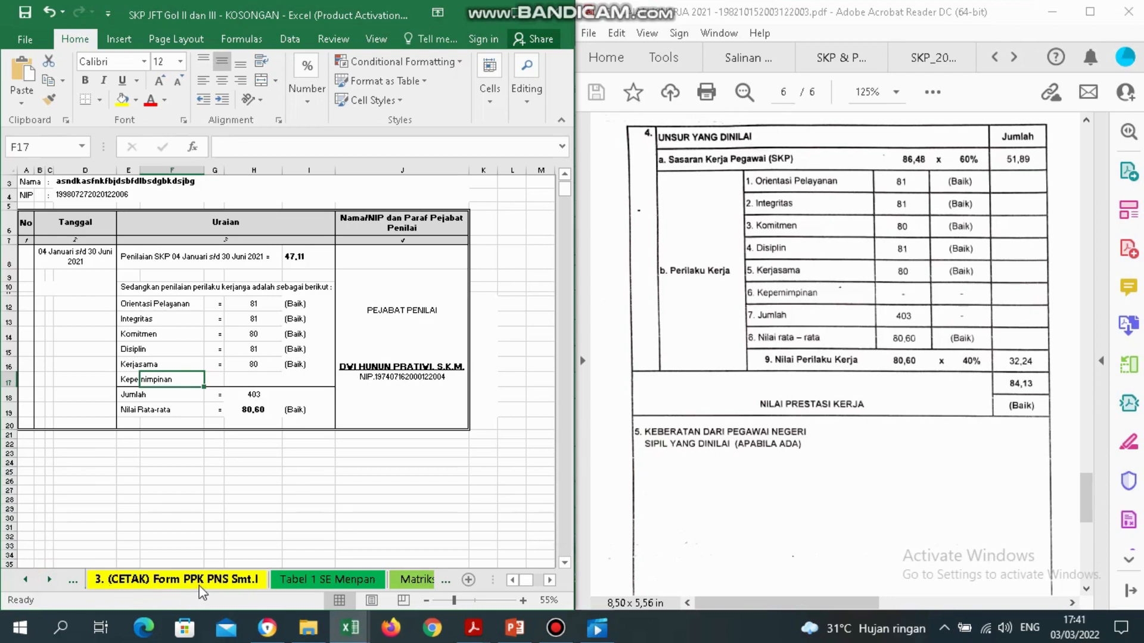
pyautogui.click(218, 590)
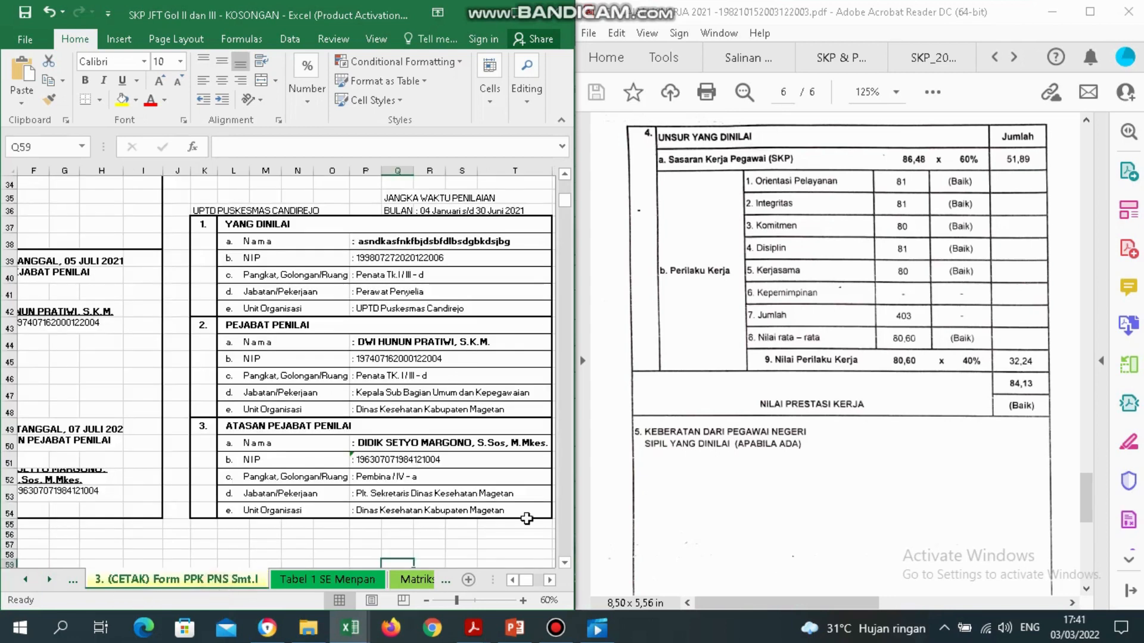
# Scroll the form to its top-left corner and maximize the workbook window.
pyautogui.click(565, 174)
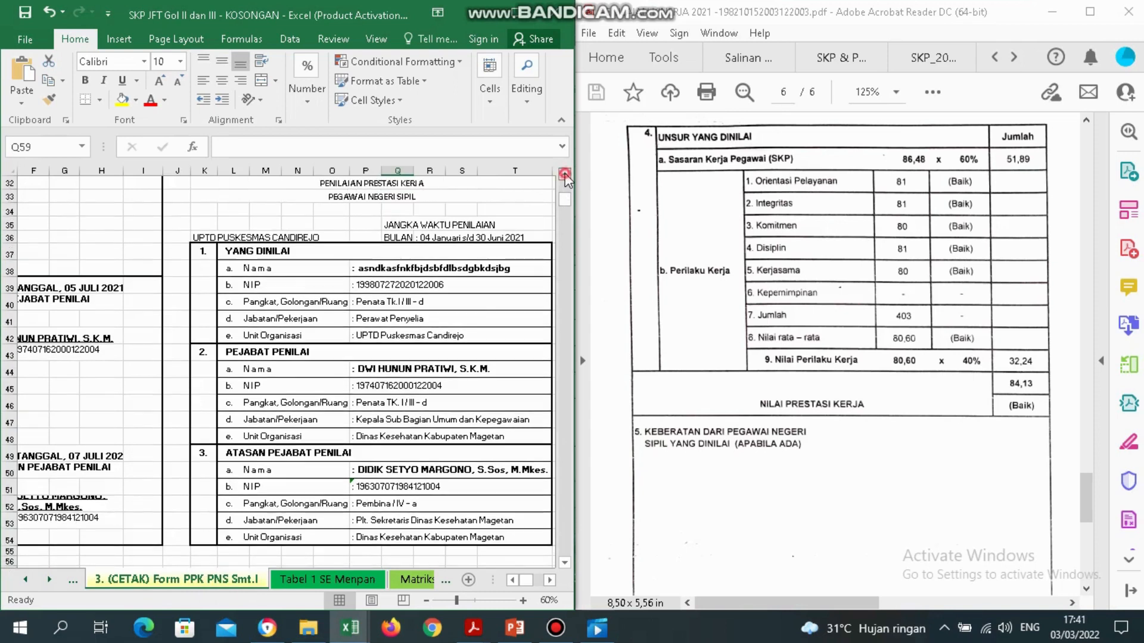
pyautogui.click(565, 174)
pyautogui.click(565, 174)
pyautogui.click(565, 174)
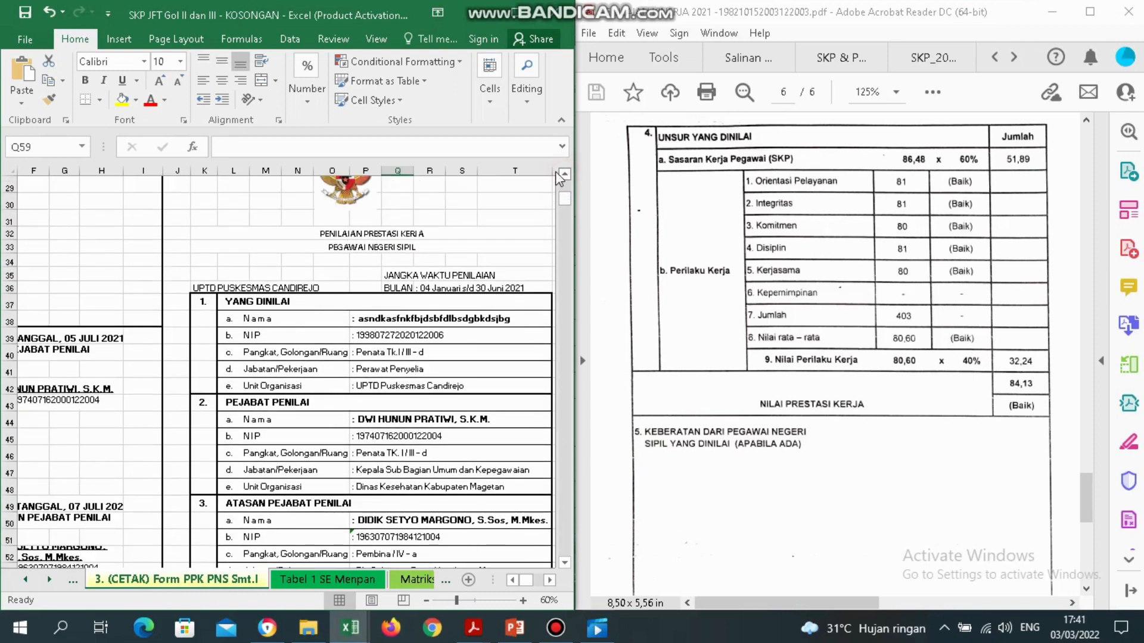
pyautogui.click(513, 581)
pyautogui.click(512, 580)
pyautogui.click(513, 580)
pyautogui.click(513, 581)
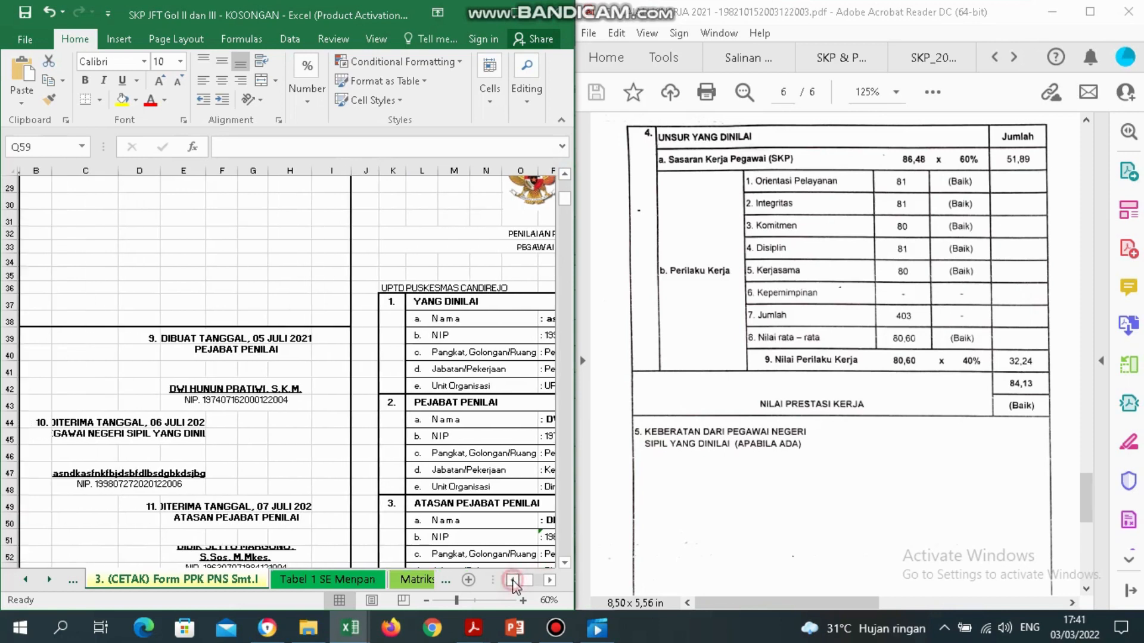
pyautogui.doubleClick(485, 15)
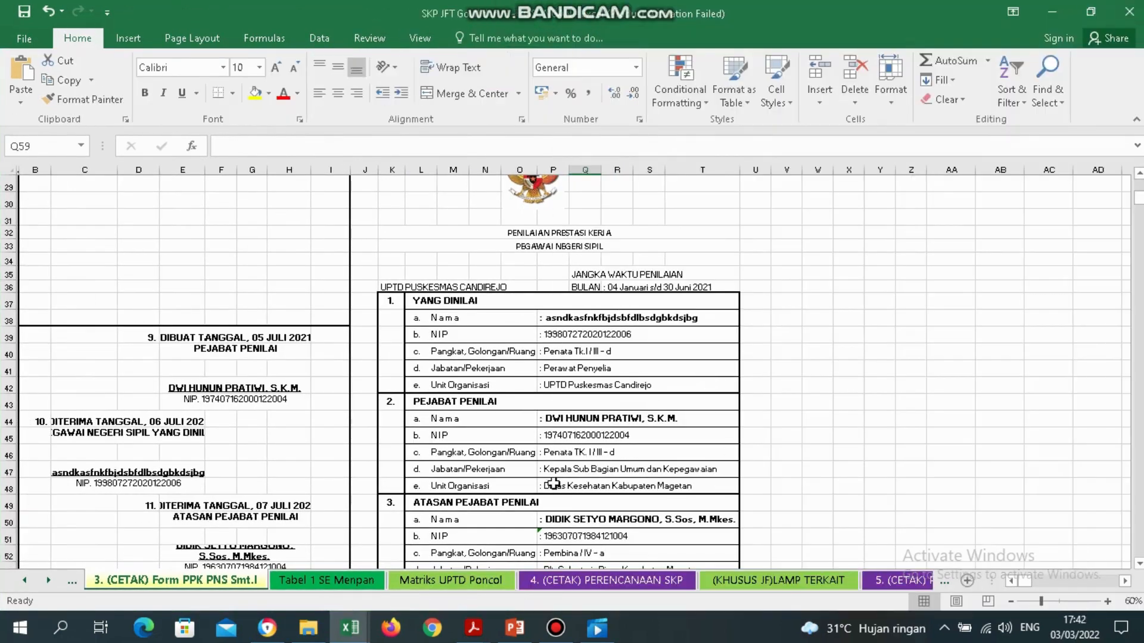
# Check the Tabel 1 SE Menpan and Matriks sheets, then inspect D13's 60,51 formula =D11*(60%)+D12*(40%).
pyautogui.click(296, 580)
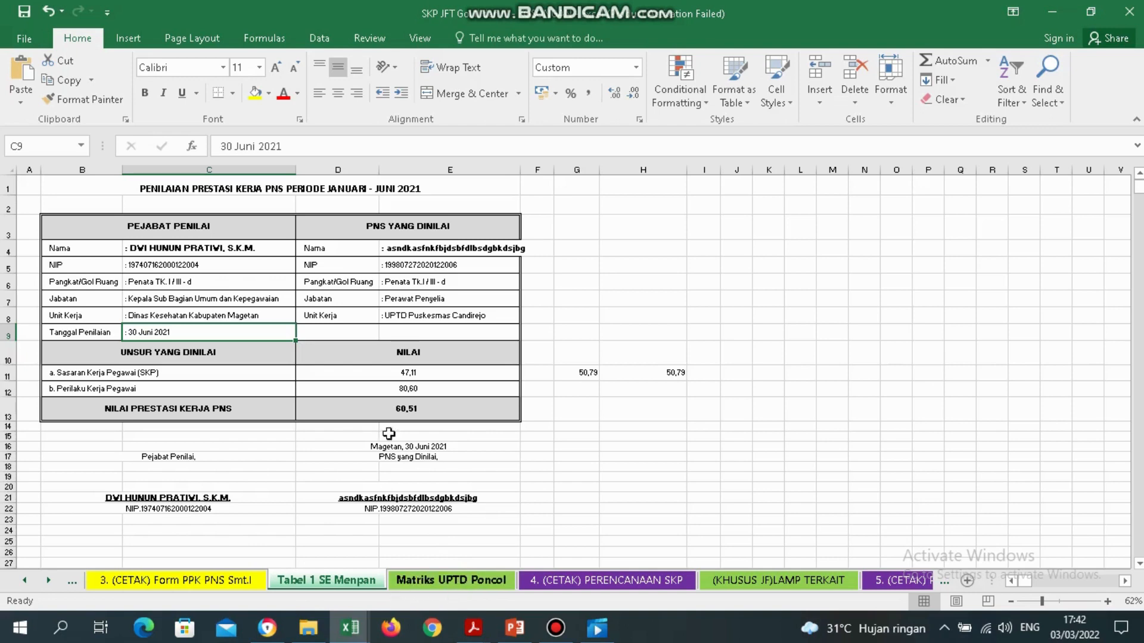
pyautogui.click(453, 581)
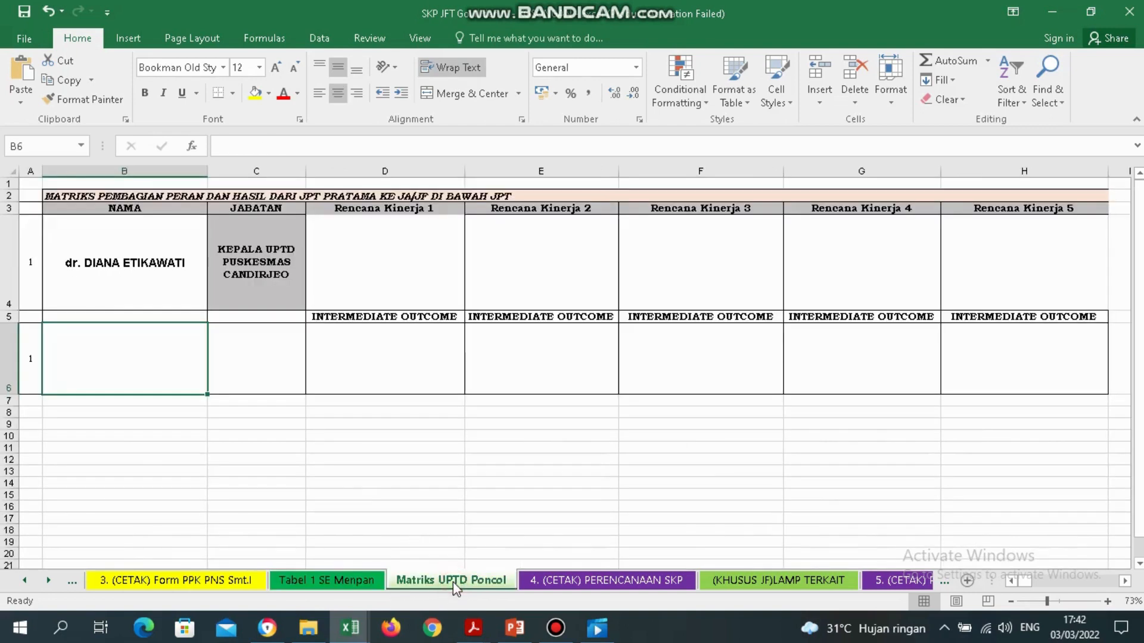
pyautogui.click(367, 582)
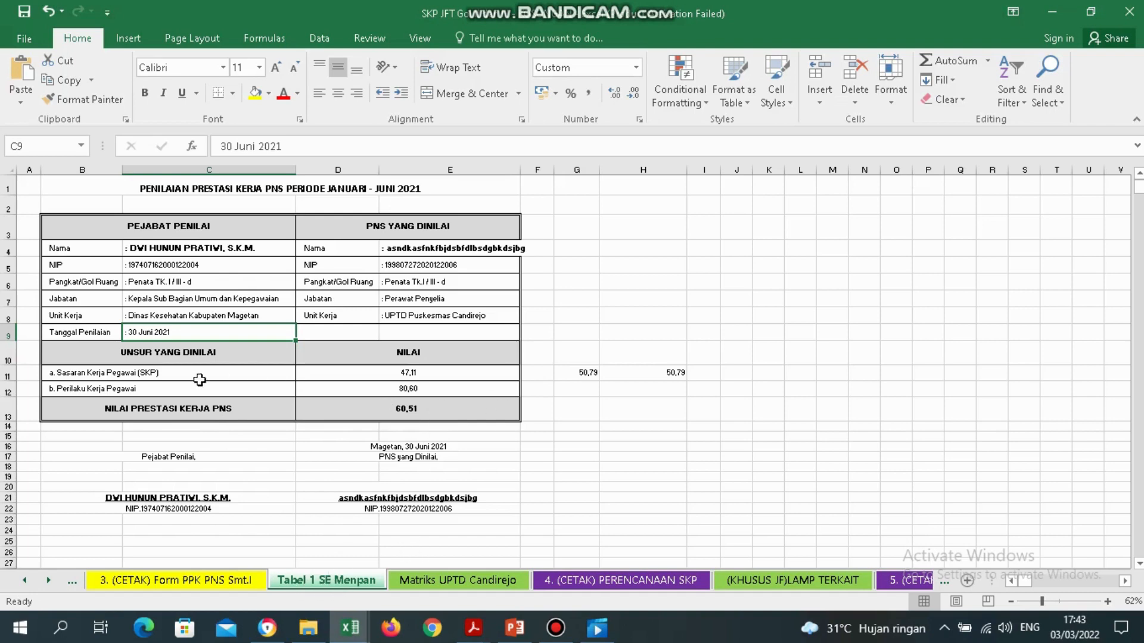
pyautogui.click(94, 413)
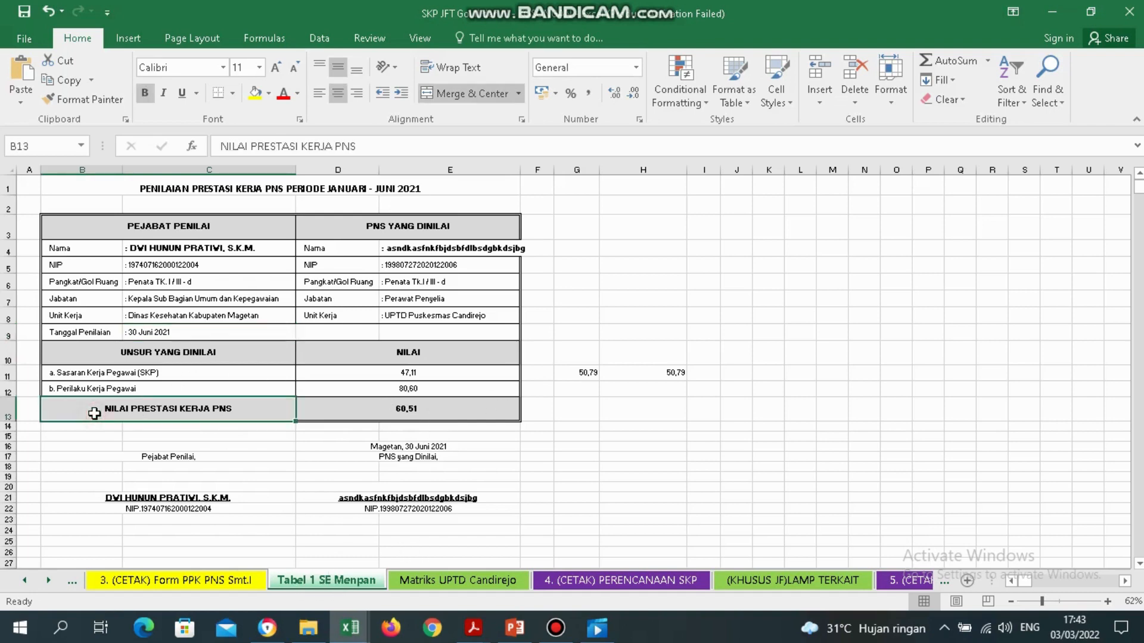
pyautogui.click(425, 410)
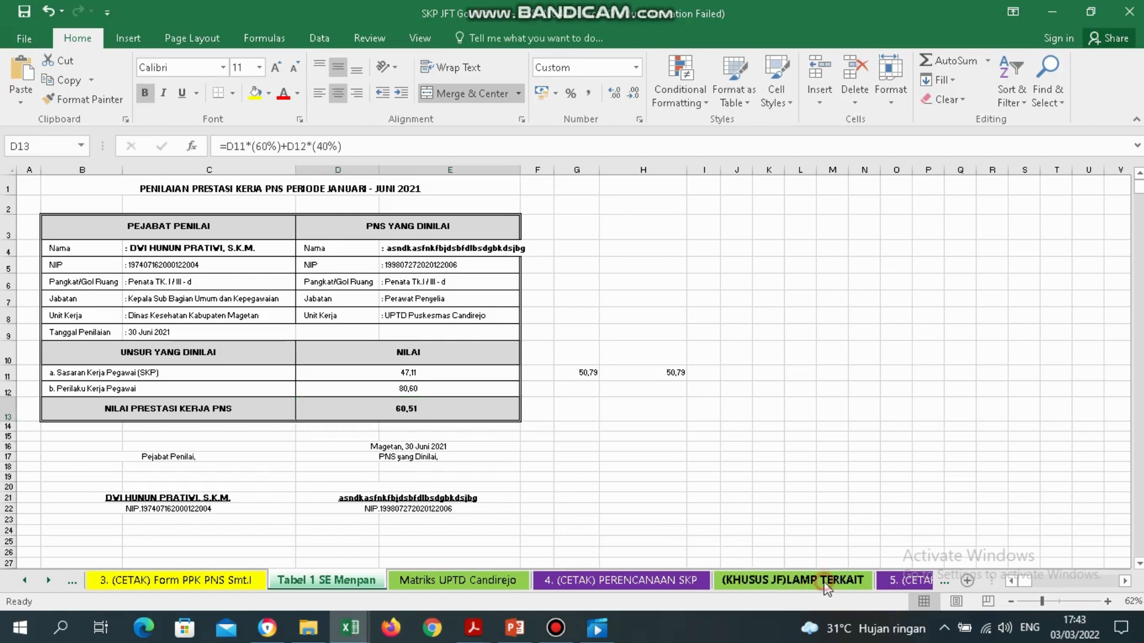
# Open the (KHUSUS JF)LAMP TERKAIT sheet and scroll back to its top rows.
pyautogui.click(790, 585)
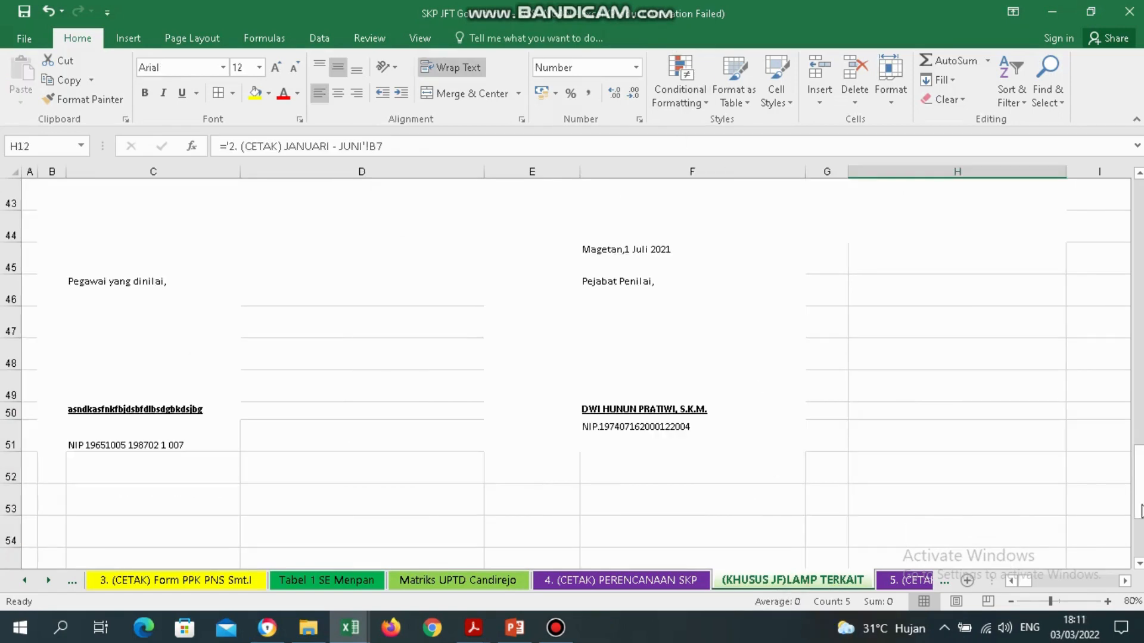
pyautogui.moveTo(1135, 486); pyautogui.dragTo(1134, 253)
pyautogui.scroll(3, 1133, 254)
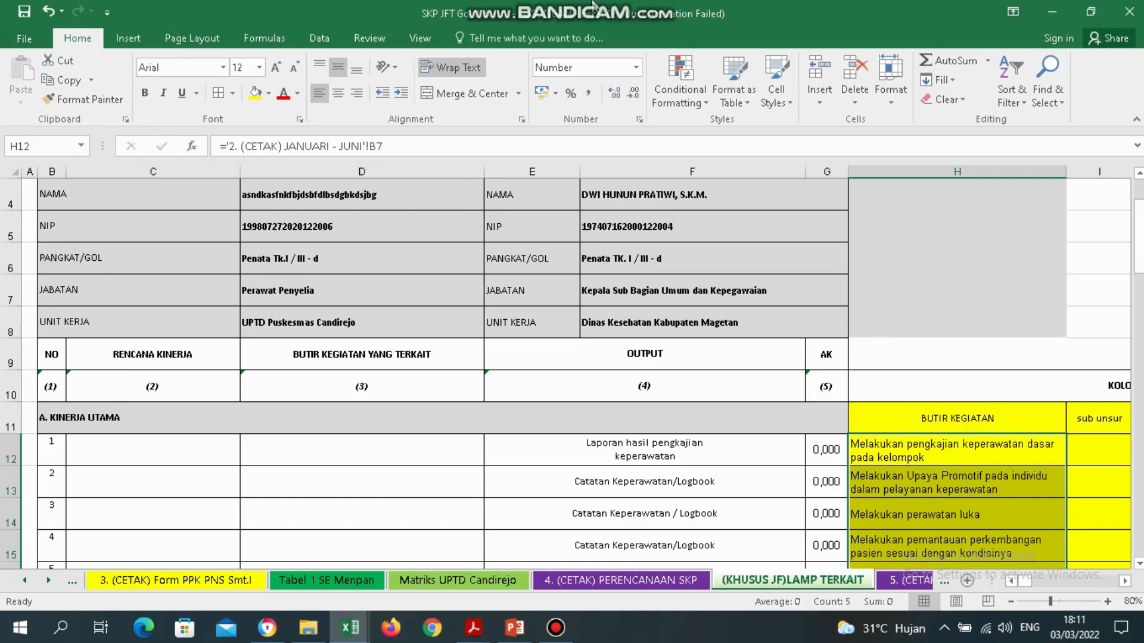
pyautogui.moveTo(638, 4)
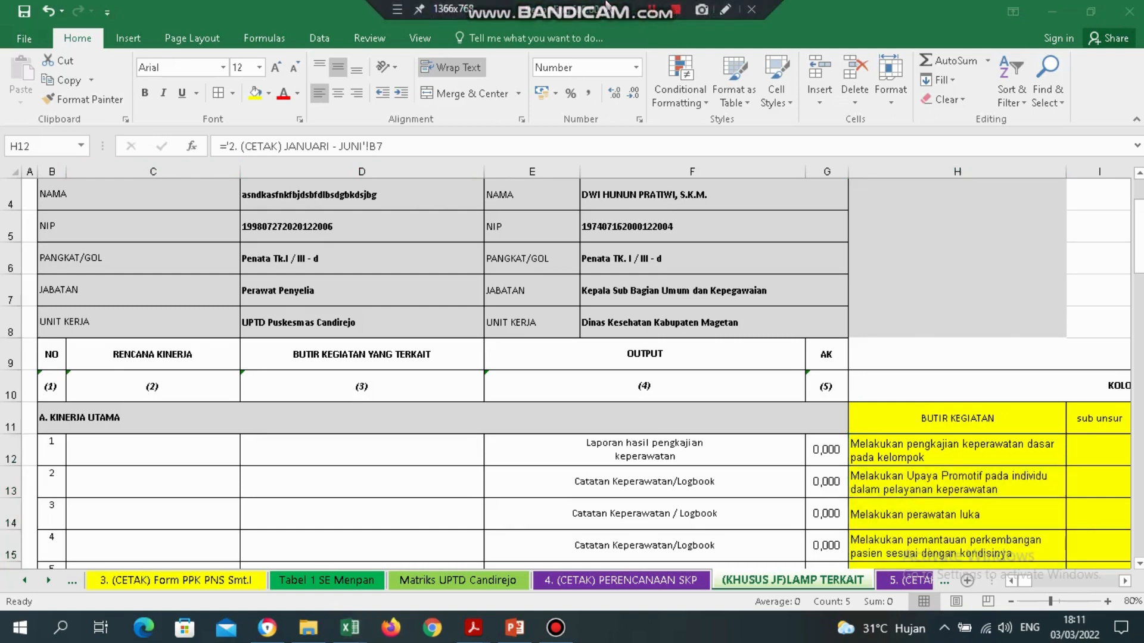
# Check the linked butir kegiatan entries in the helper column for rows 12 to 15.
pyautogui.click(812, 464)
pyautogui.click(754, 447)
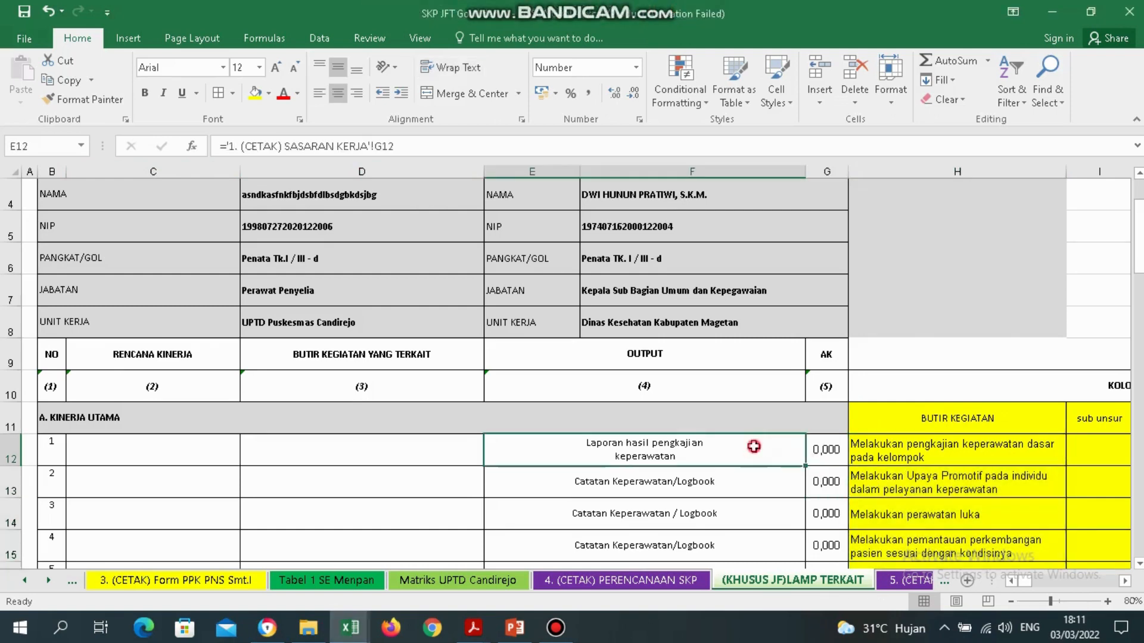
pyautogui.press('Right')
pyautogui.press('Right')
pyautogui.press('Right')
pyautogui.press('Right')
pyautogui.press('Right')
pyautogui.press('Right')
pyautogui.press('Right')
pyautogui.press('Right')
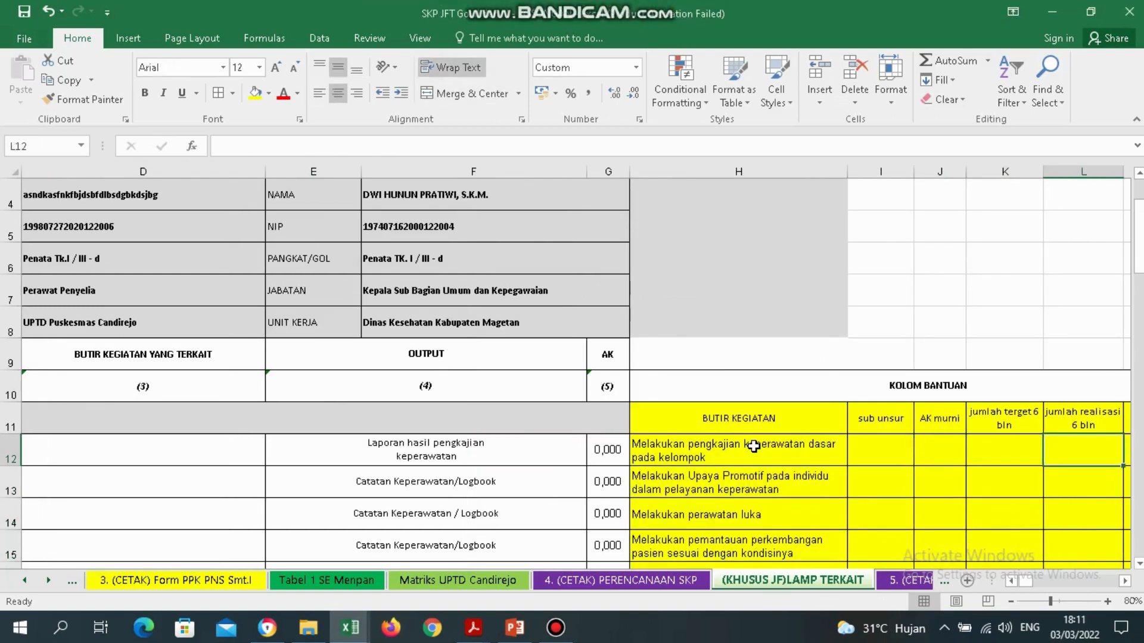
pyautogui.press('Left')
pyautogui.press('Left')
pyautogui.press('Left')
pyautogui.press('Left')
pyautogui.press('Left')
pyautogui.press('Left')
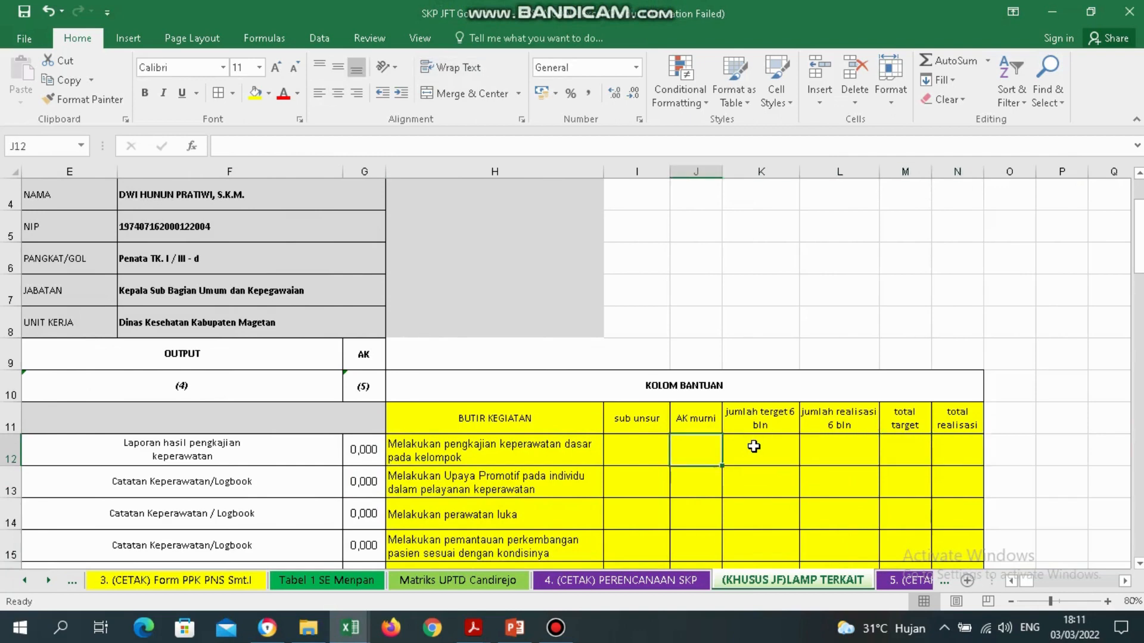
pyautogui.press('Up')
pyautogui.press('Down')
pyautogui.press('Down')
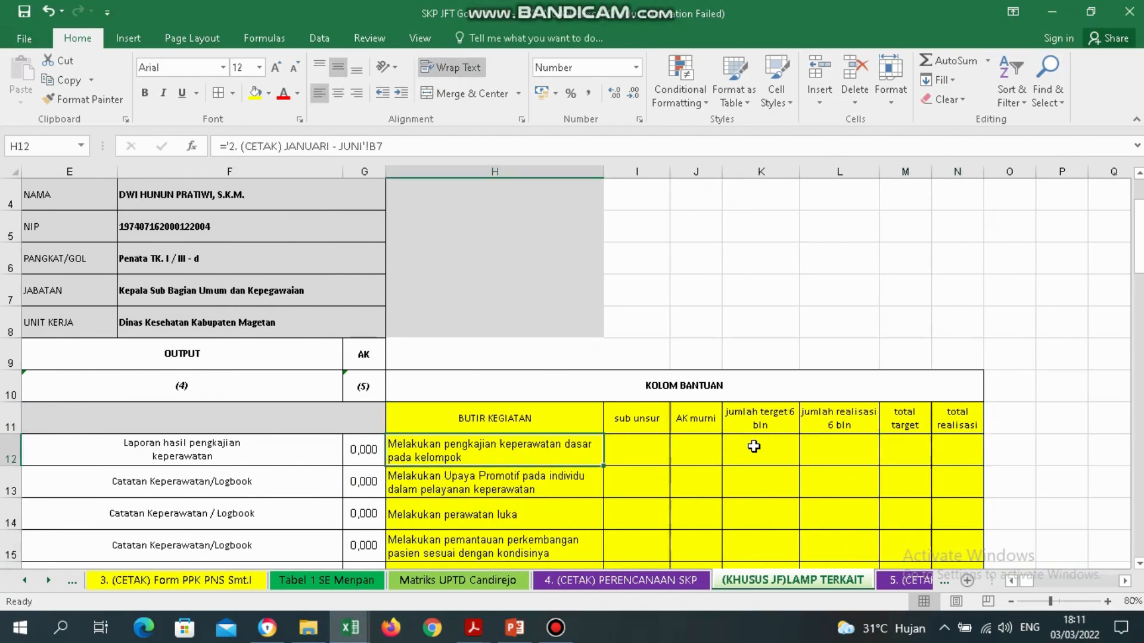
pyautogui.press('Down')
pyautogui.press('Down')
pyautogui.press('Down')
pyautogui.press('Down')
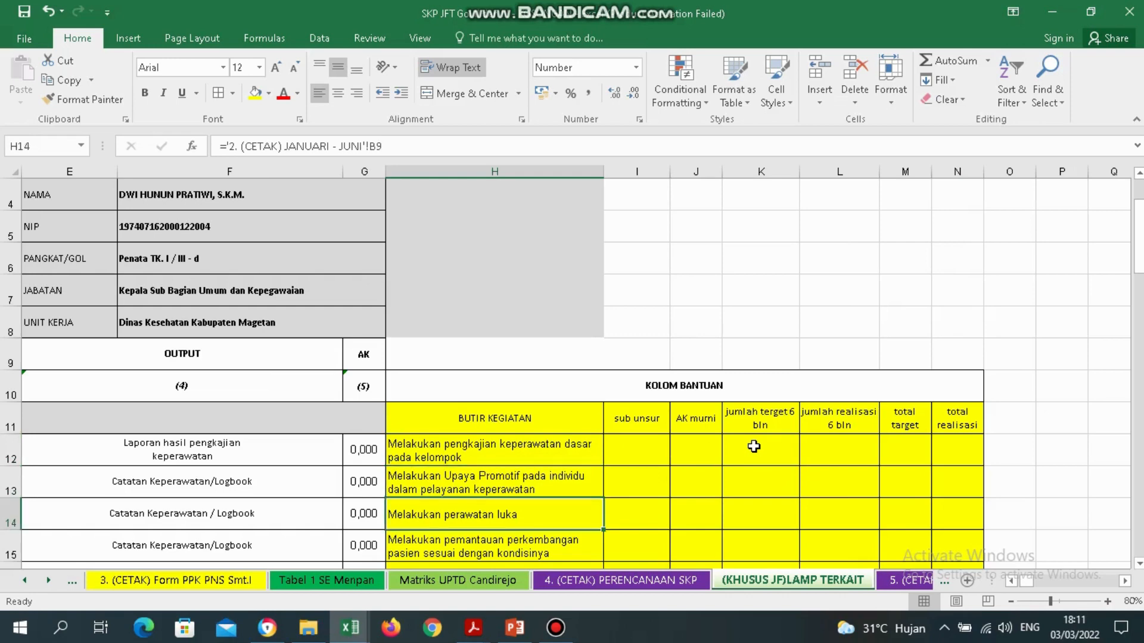
pyautogui.press('Up')
pyautogui.press('Up')
pyautogui.press('Up')
pyautogui.press('Up')
pyautogui.press('Up')
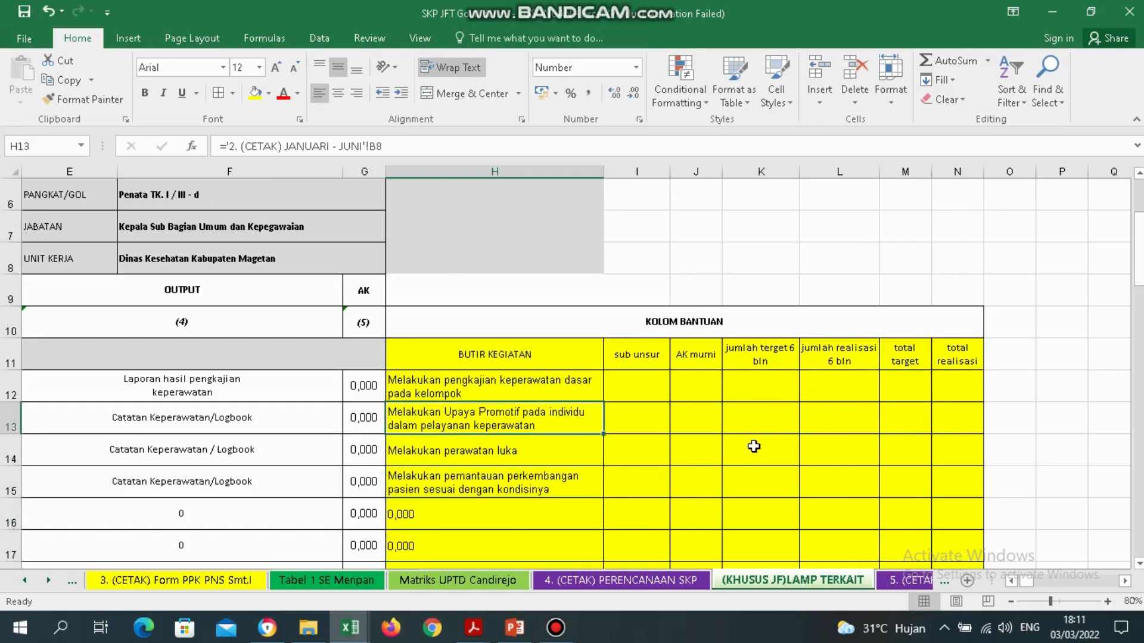
pyautogui.press('Down')
pyautogui.press('Down')
pyautogui.press('Down')
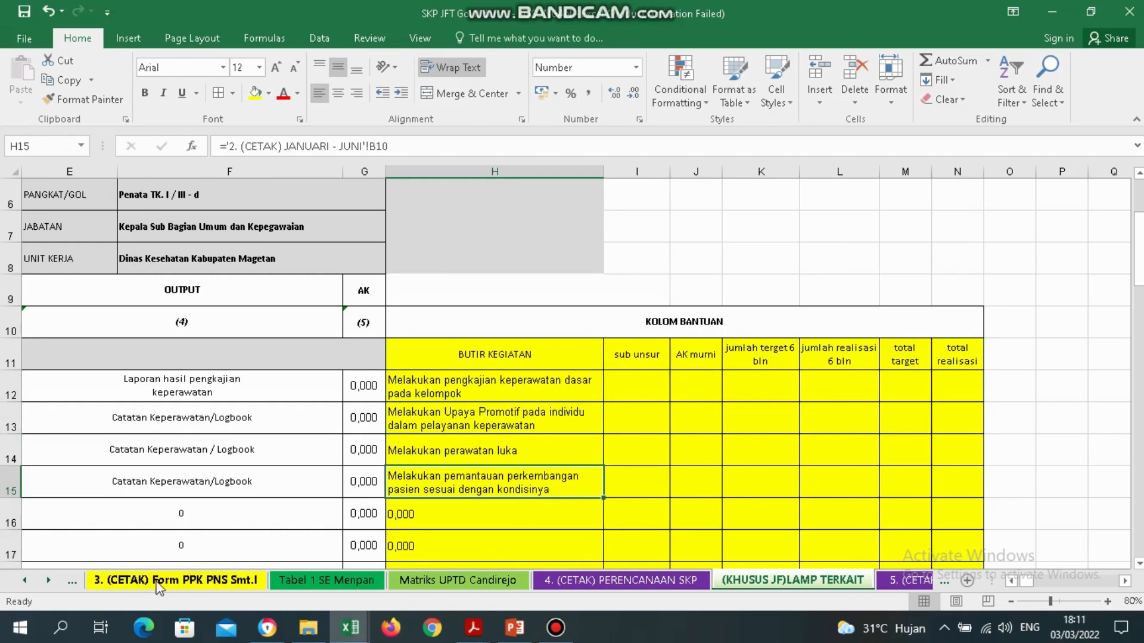
# Select the first five activity rows on the 1. (CETAK) SASARAN KERJA sheet.
pyautogui.click(26, 580)
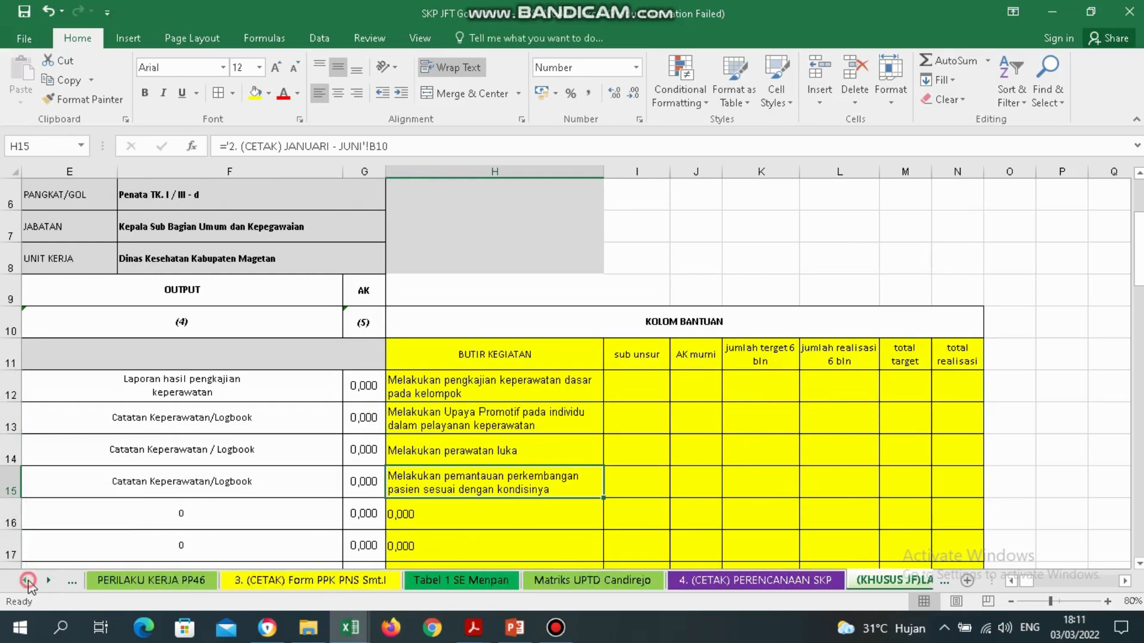
pyautogui.click(26, 580)
pyautogui.click(26, 580)
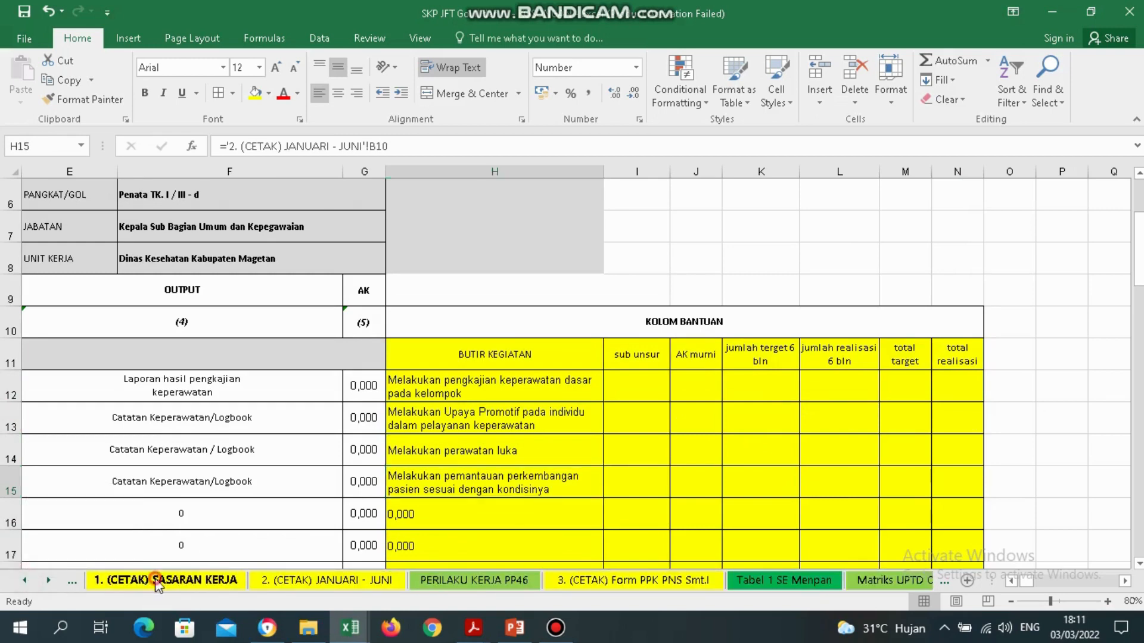
pyautogui.click(158, 581)
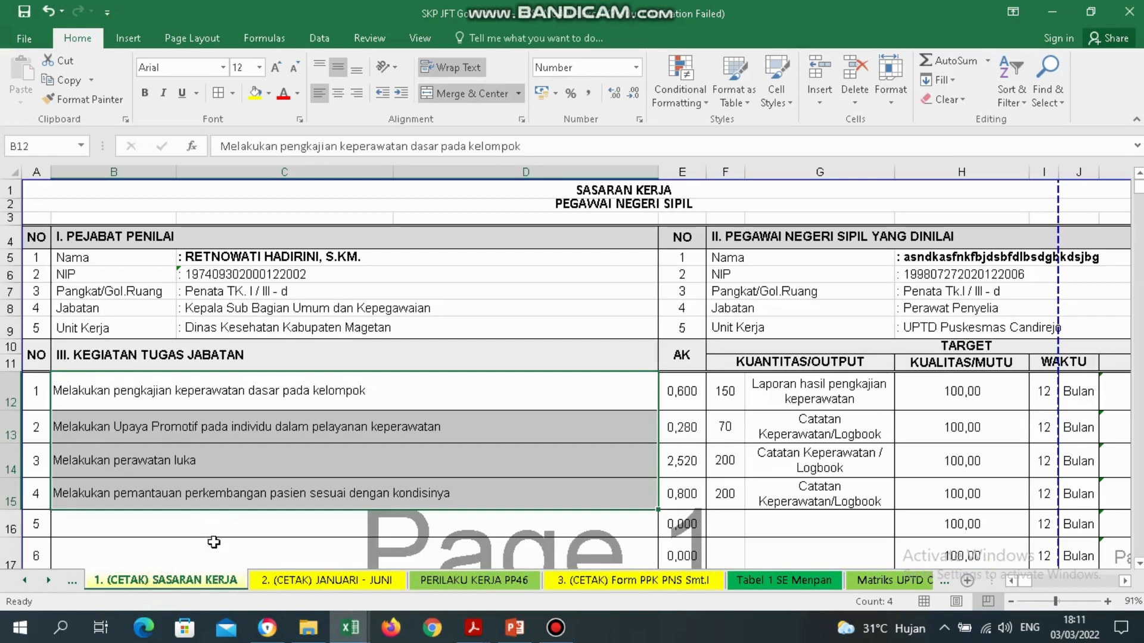
pyautogui.click(260, 417)
pyautogui.moveTo(334, 398); pyautogui.dragTo(343, 532)
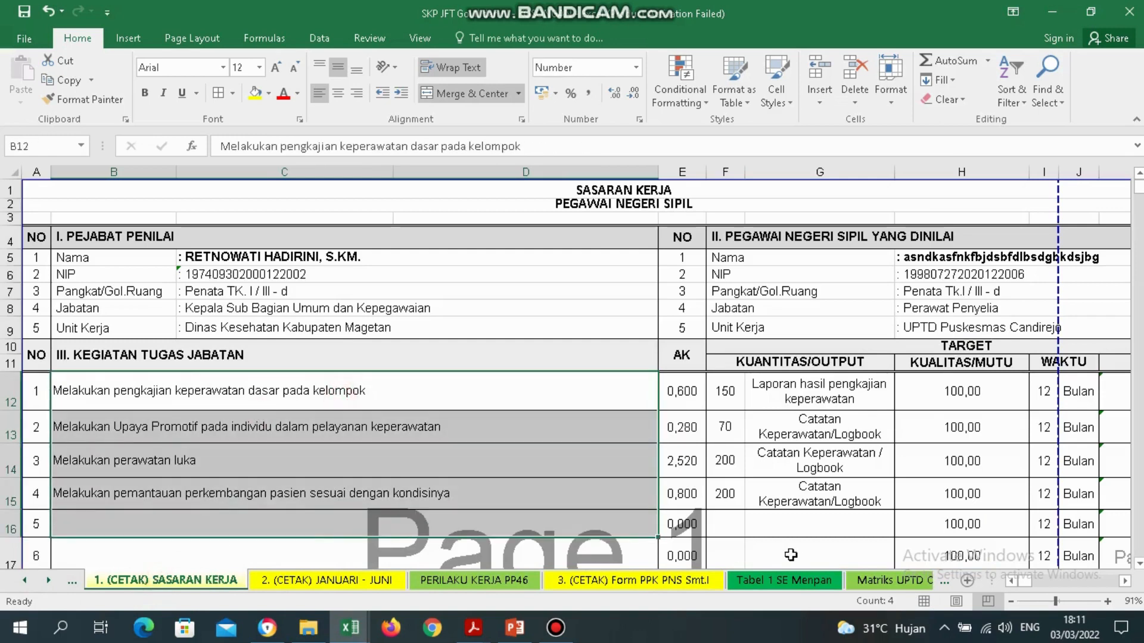
# Go back through the sheet tabs to LAMP TERKAIT and select H12:H15.
pyautogui.click(870, 575)
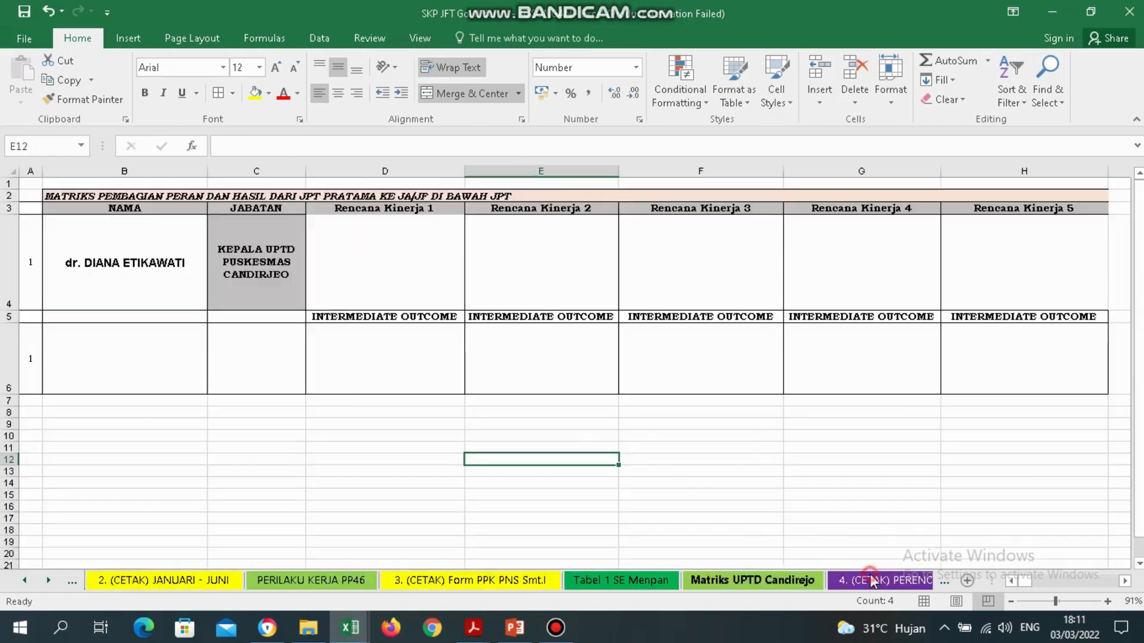
pyautogui.click(870, 581)
pyautogui.click(871, 581)
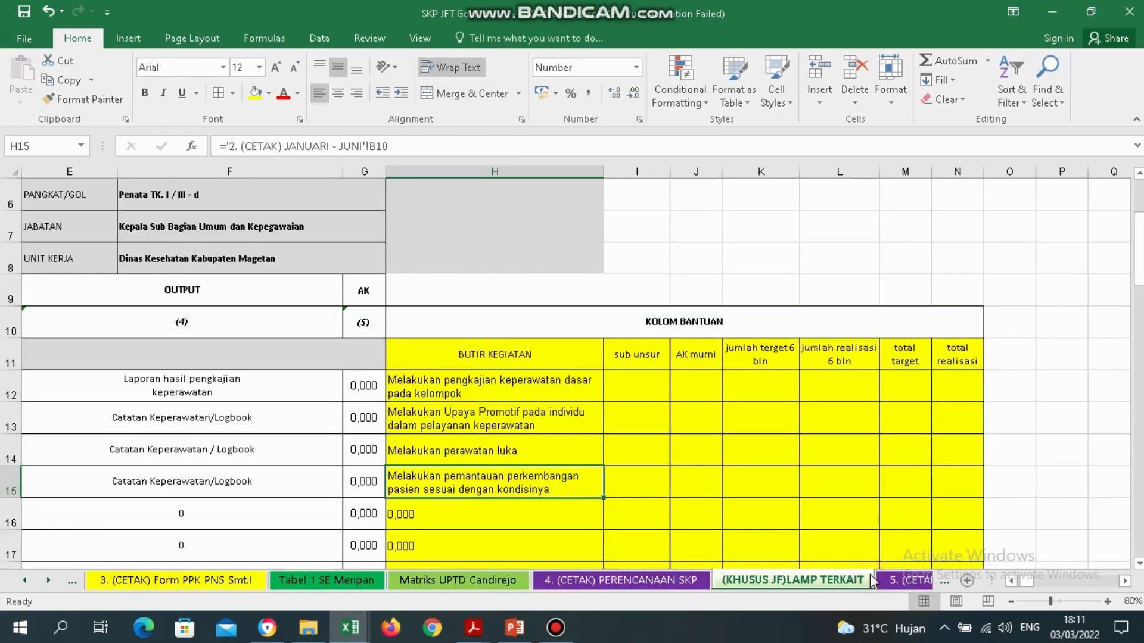
pyautogui.moveTo(490, 382); pyautogui.dragTo(502, 493)
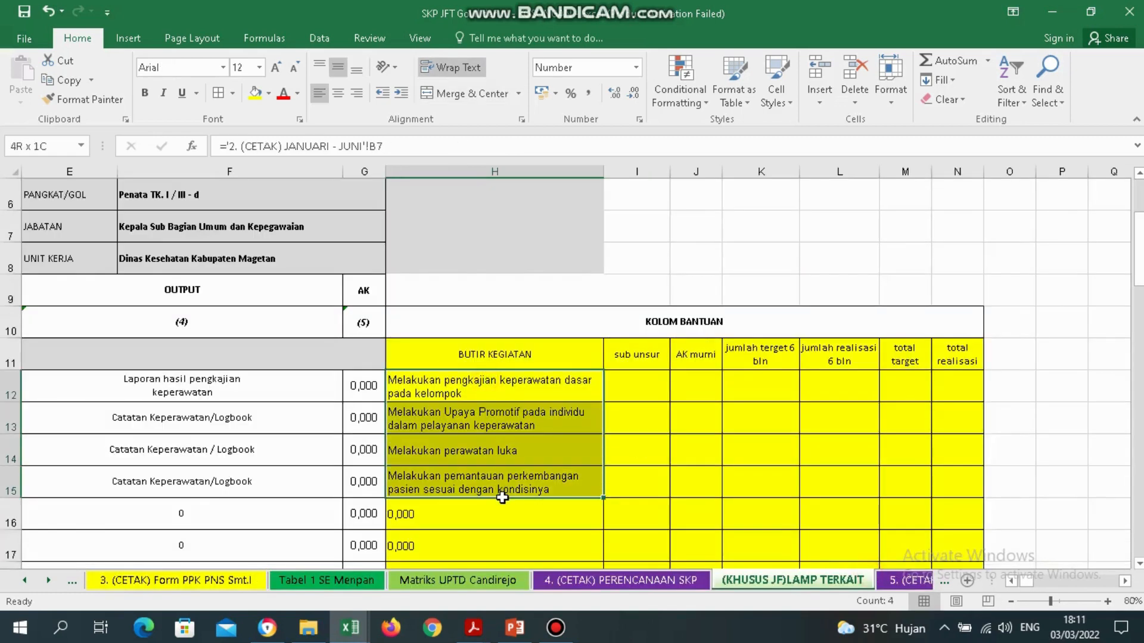
pyautogui.click(246, 408)
pyautogui.press('Left')
pyautogui.press('Left')
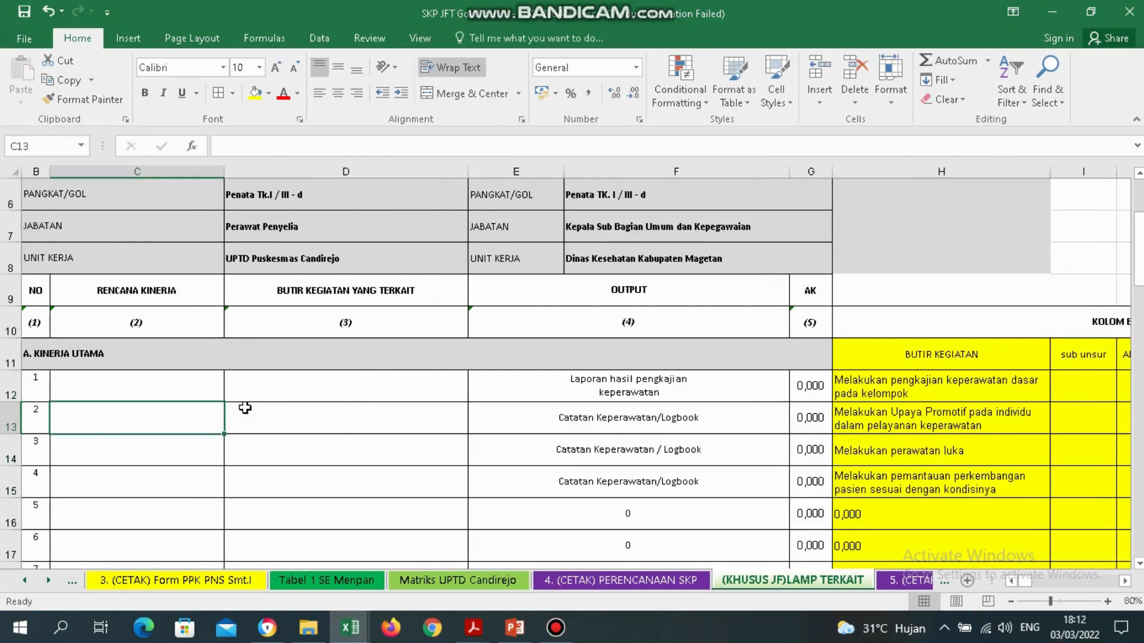
pyautogui.press('Right')
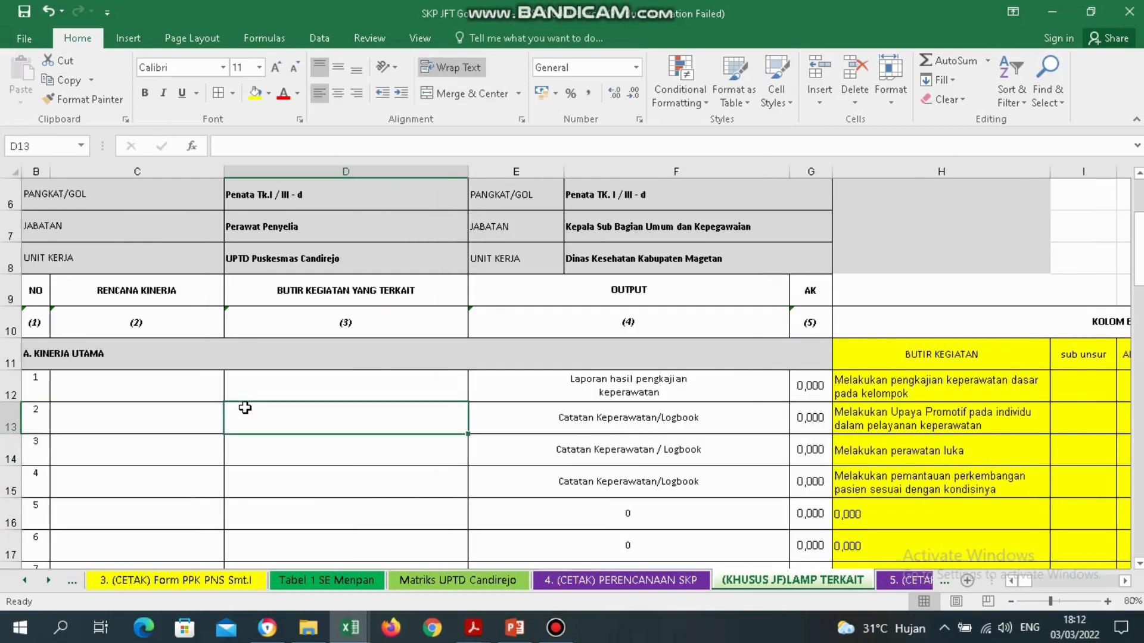
pyautogui.press('Up')
pyautogui.press('Left')
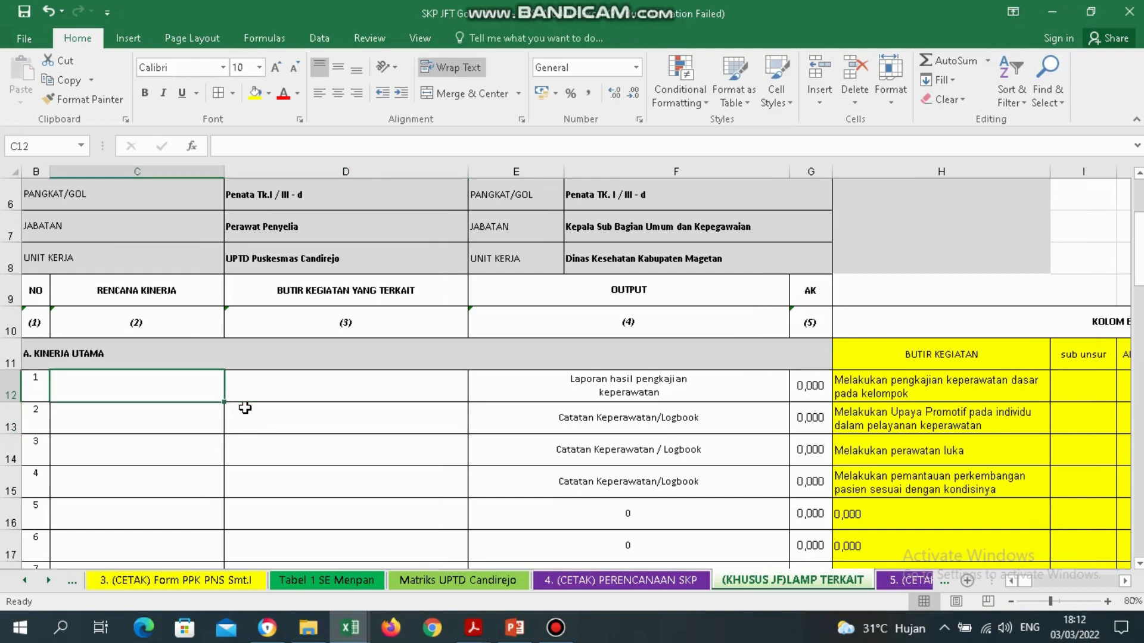
pyautogui.click(157, 289)
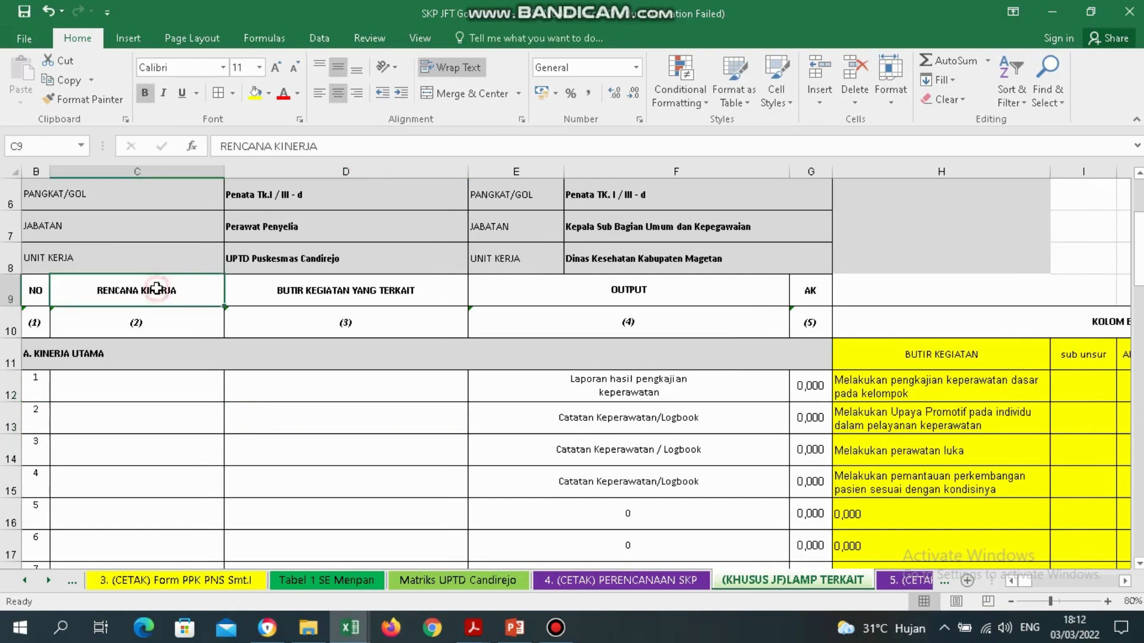
pyautogui.click(139, 171)
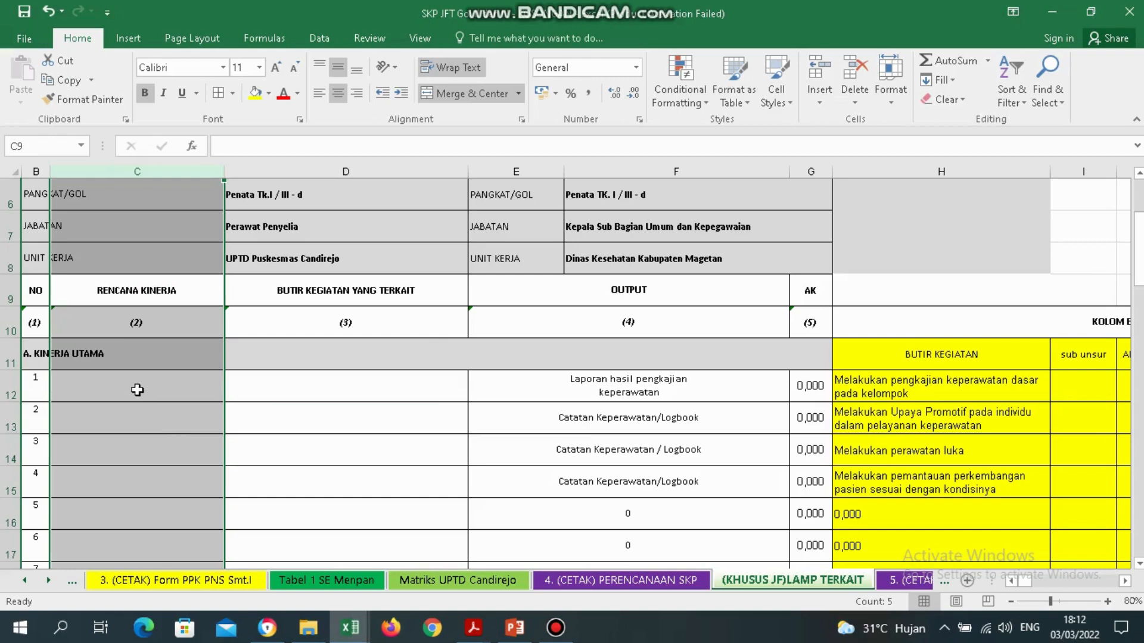
pyautogui.click(138, 390)
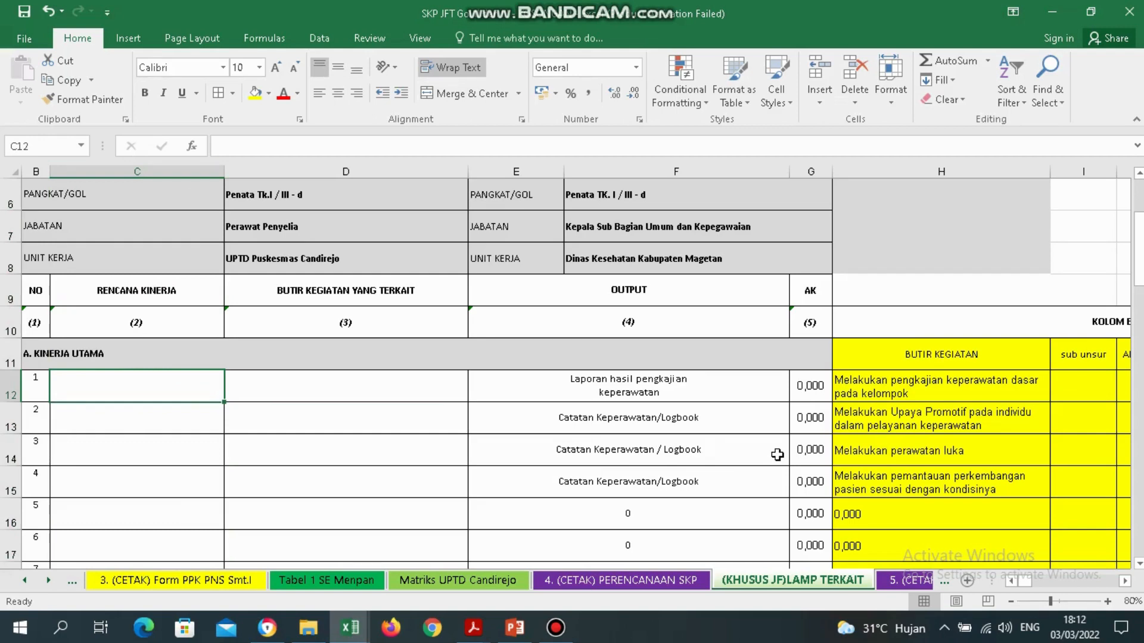
pyautogui.click(909, 392)
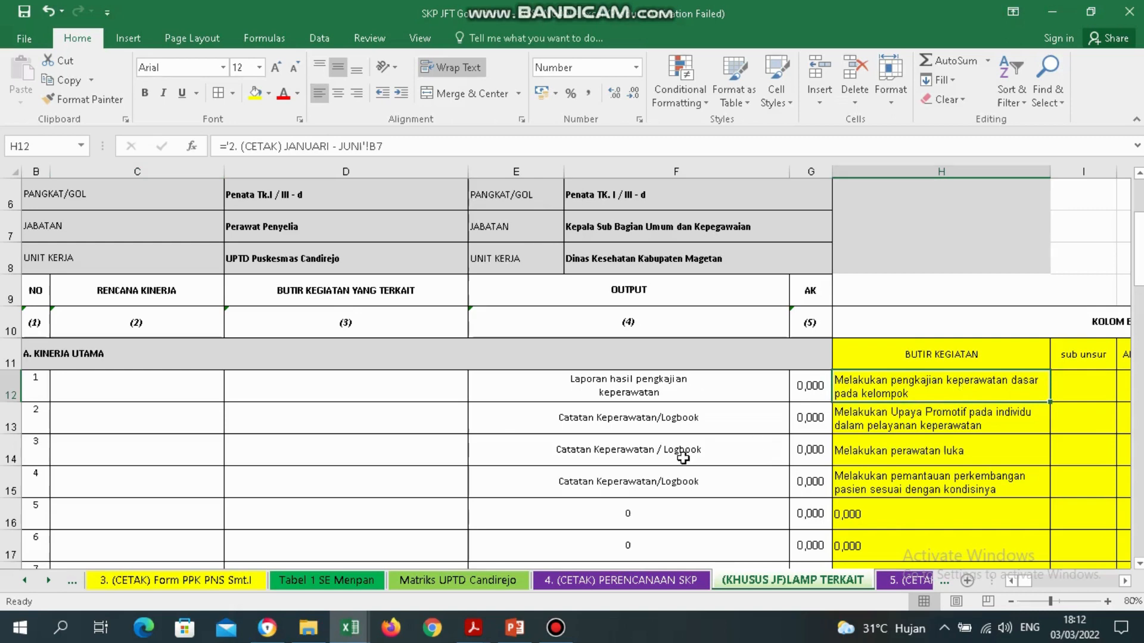
pyautogui.click(474, 628)
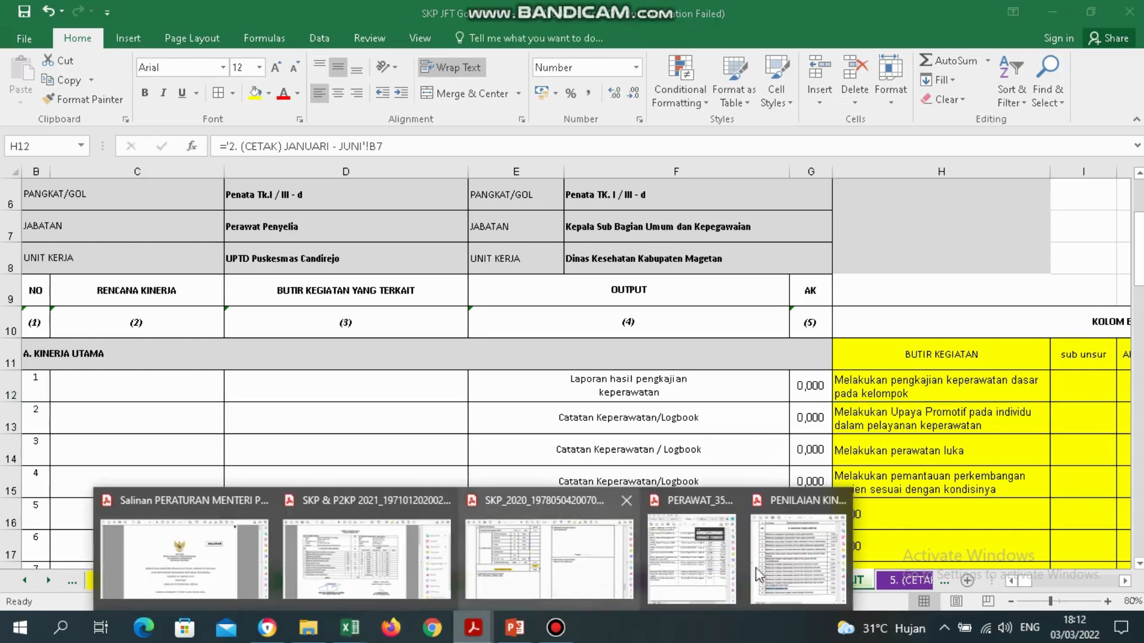
# Bring the PERAWAT_35-2019 PDF forward, close the search box, and go to page 74.
pyautogui.click(727, 557)
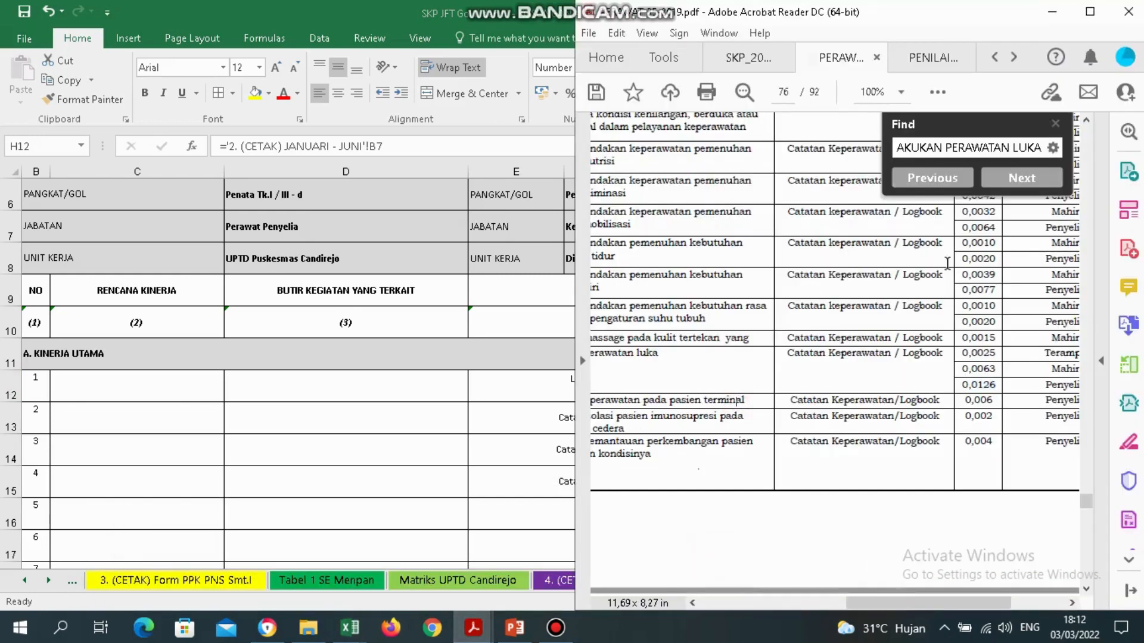
pyautogui.moveTo(965, 13); pyautogui.dragTo(413, 23)
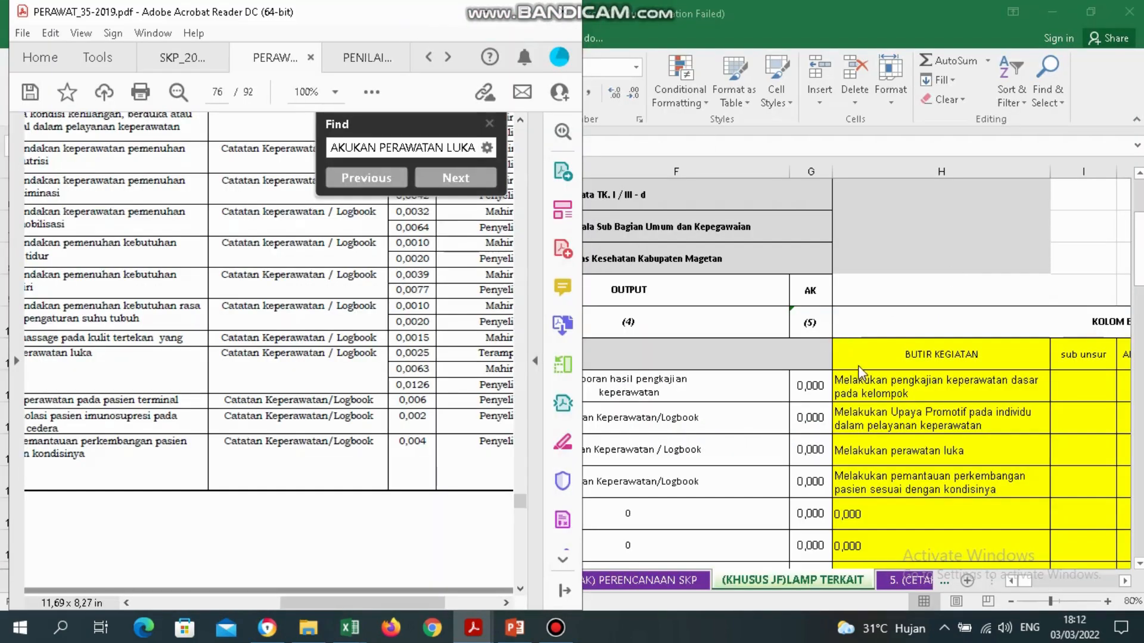
pyautogui.click(490, 124)
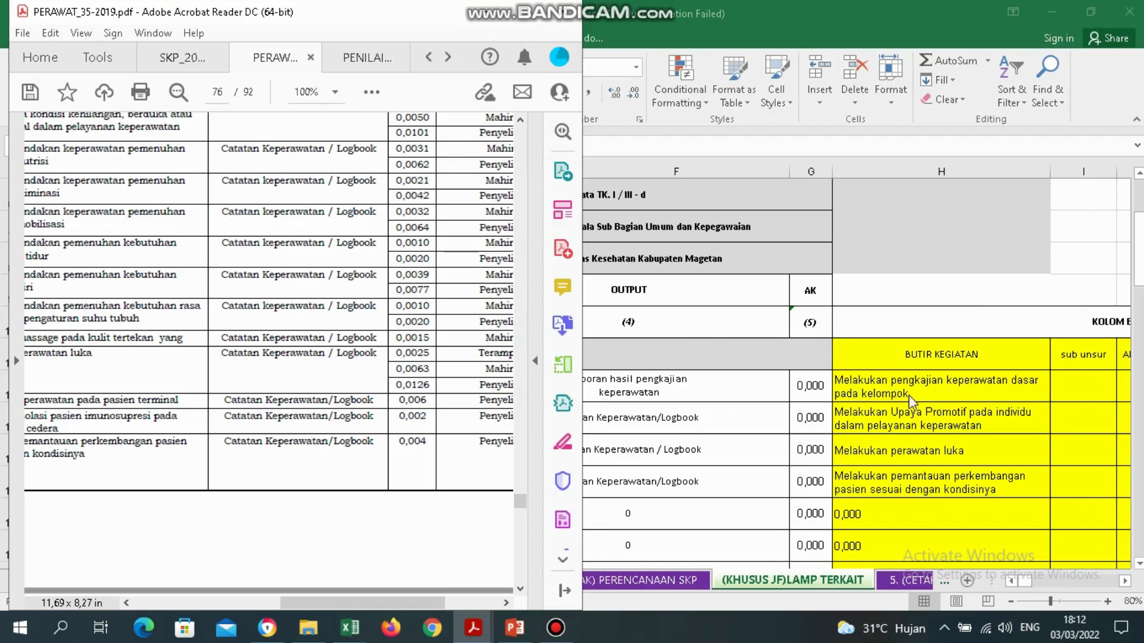
pyautogui.click(520, 435)
pyautogui.click(520, 435)
pyautogui.click(520, 435)
pyautogui.click(520, 435)
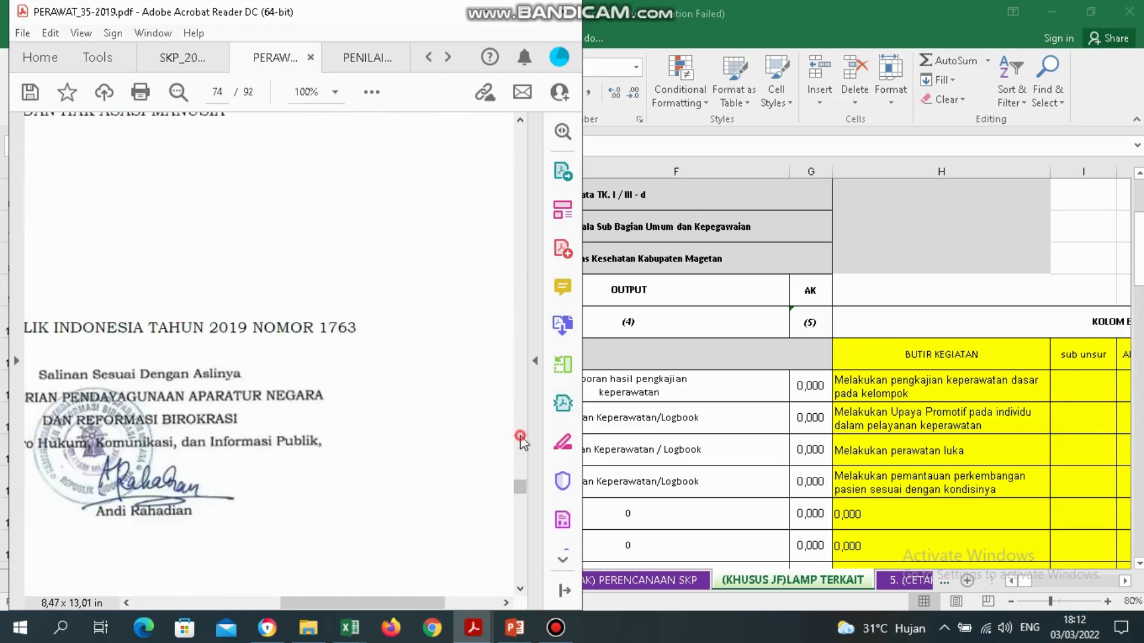
pyautogui.click(520, 435)
pyautogui.click(520, 542)
pyautogui.click(521, 542)
# Highlight the Pengkajian keperawatan sub unsur and its activity texts on page 74.
pyautogui.moveTo(402, 603); pyautogui.dragTo(294, 605)
pyautogui.moveTo(290, 606); pyautogui.dragTo(259, 607)
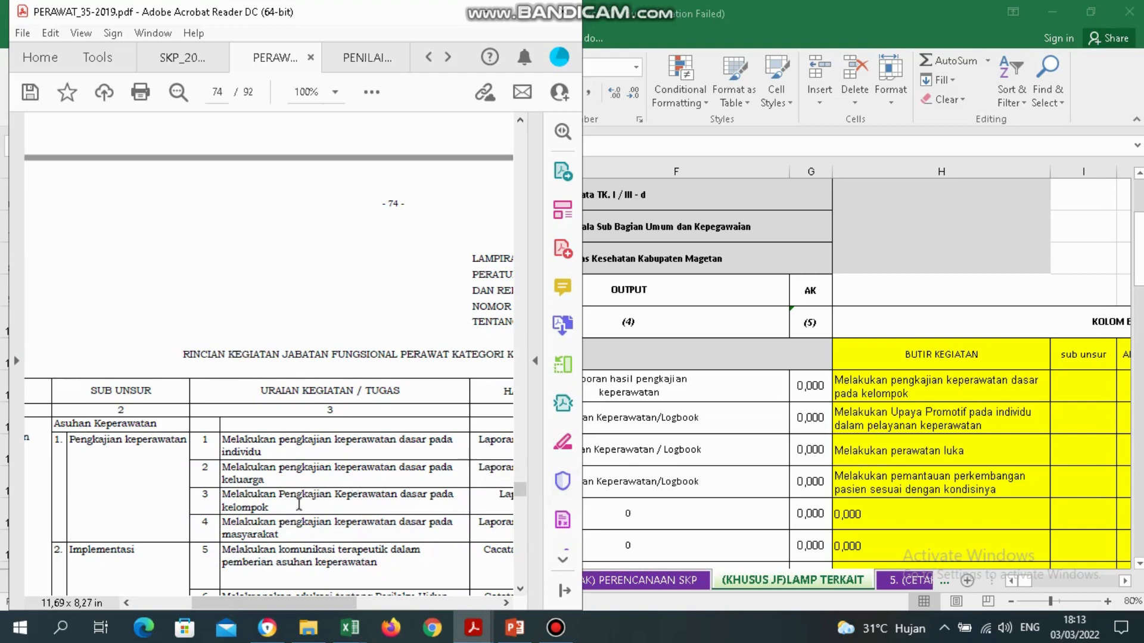
pyautogui.moveTo(274, 509); pyautogui.dragTo(222, 495)
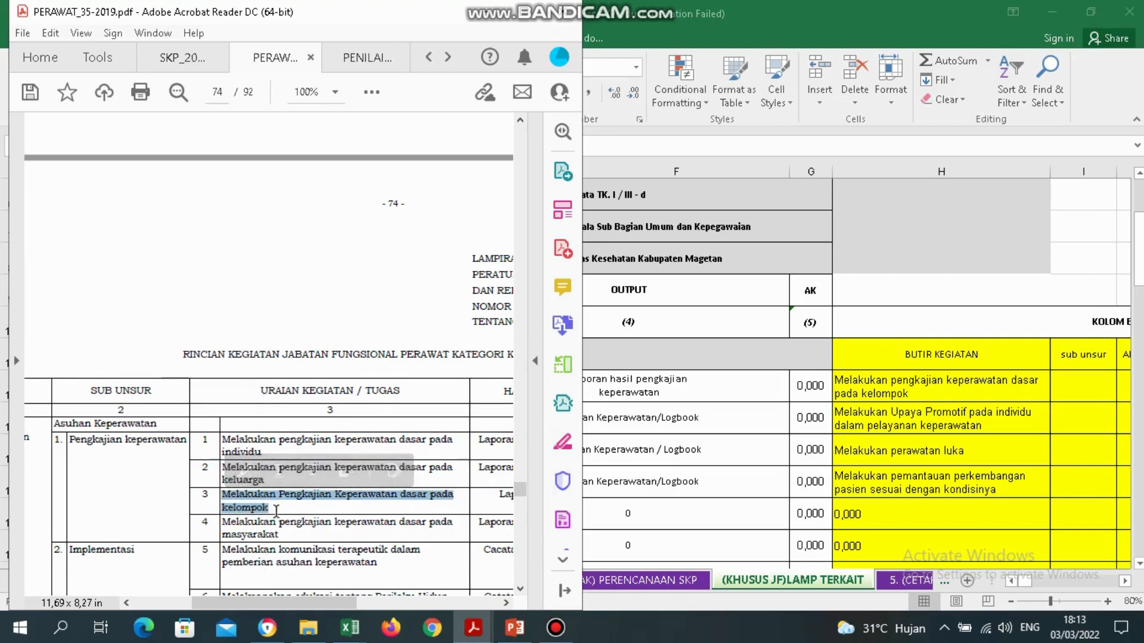
pyautogui.moveTo(69, 441); pyautogui.dragTo(186, 441)
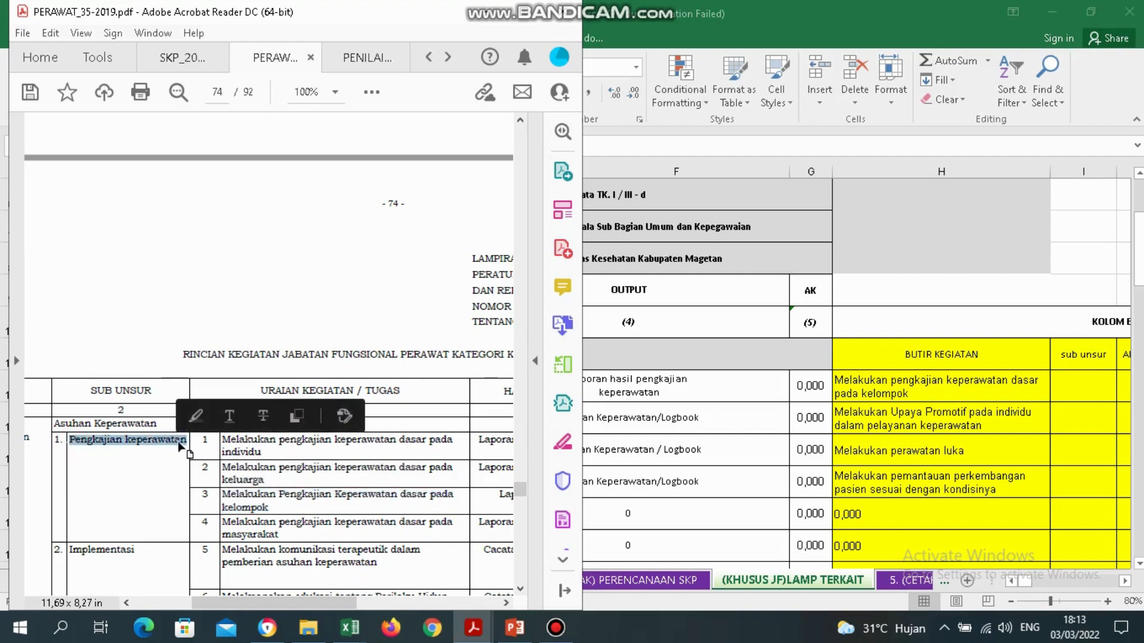
pyautogui.click(252, 504)
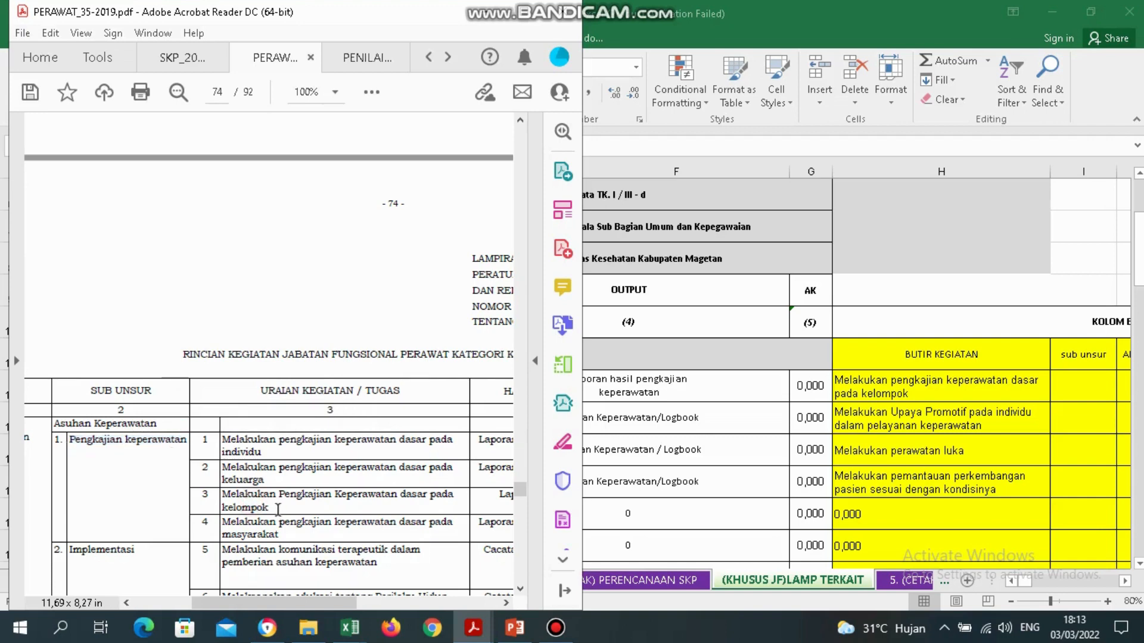
pyautogui.moveTo(278, 509); pyautogui.dragTo(235, 503)
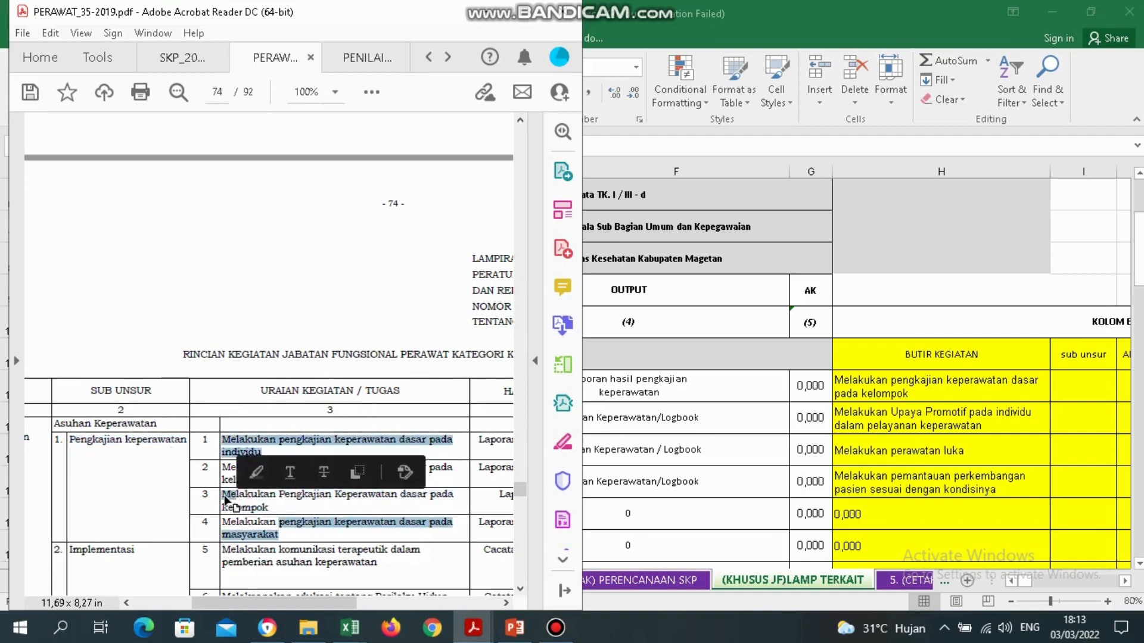
pyautogui.click(225, 500)
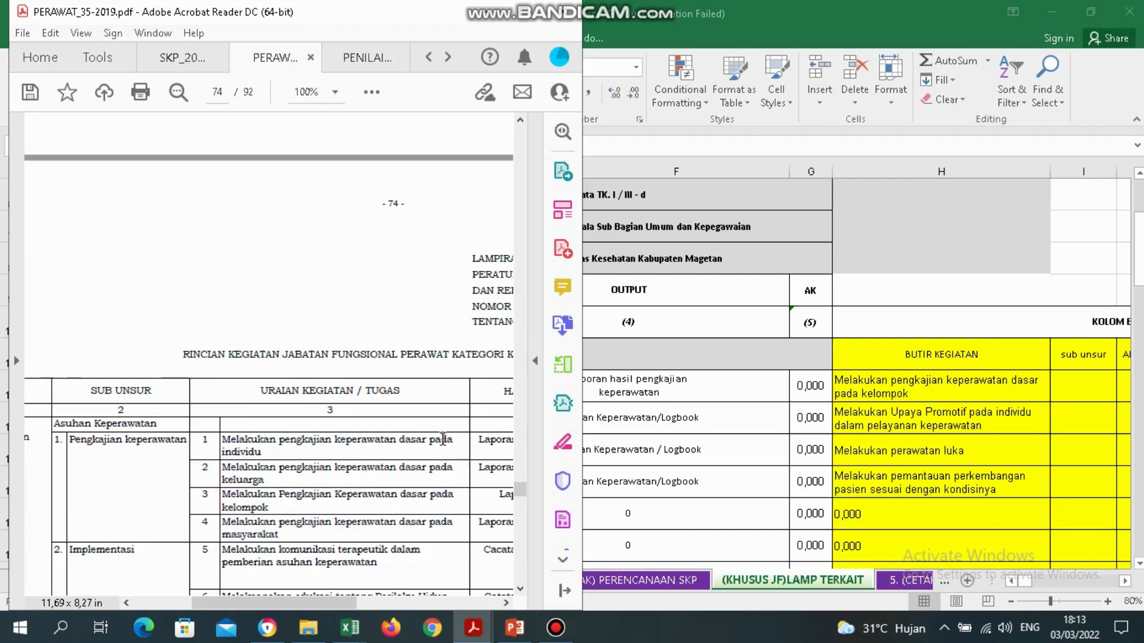
# Select cell C12 in Excel and snap the workbook to the right half.
pyautogui.click(680, 394)
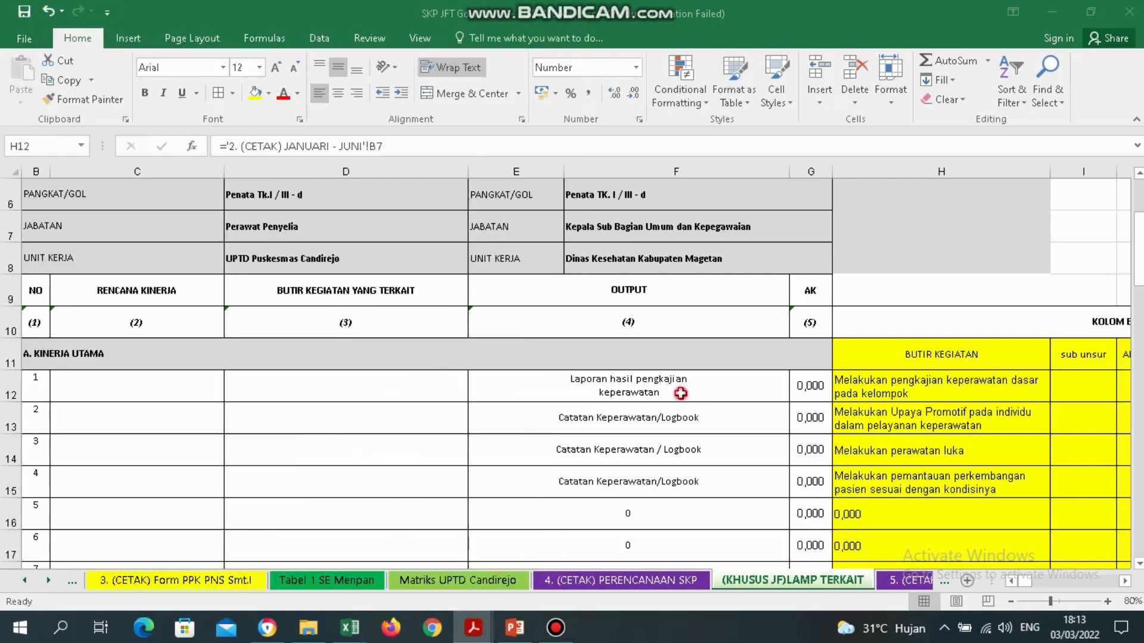
pyautogui.click(116, 387)
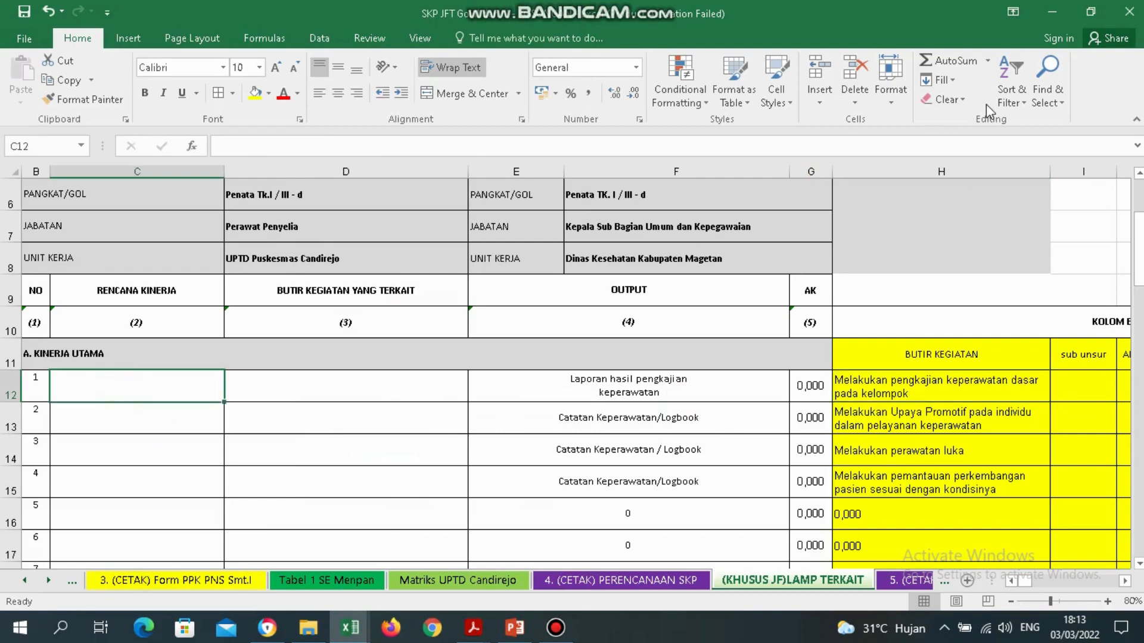
pyautogui.press('super+Right')
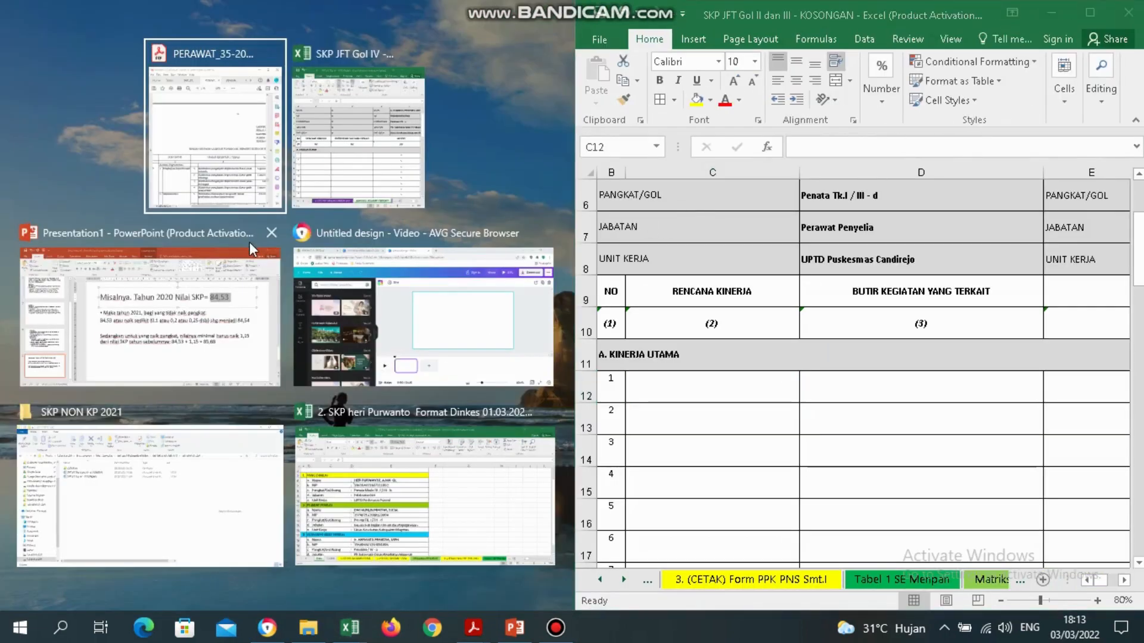
# Enter 'Pengkajian keperawatan' as the first Rencana Kinerja in C12.
pyautogui.click(209, 201)
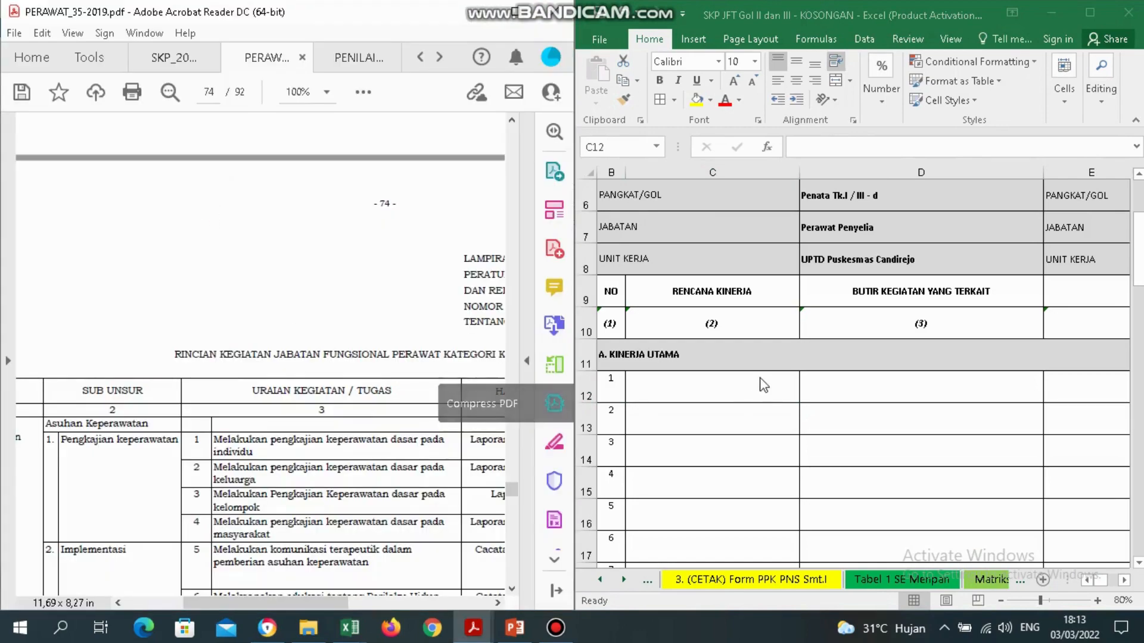
pyautogui.click(756, 382)
pyautogui.click(706, 391)
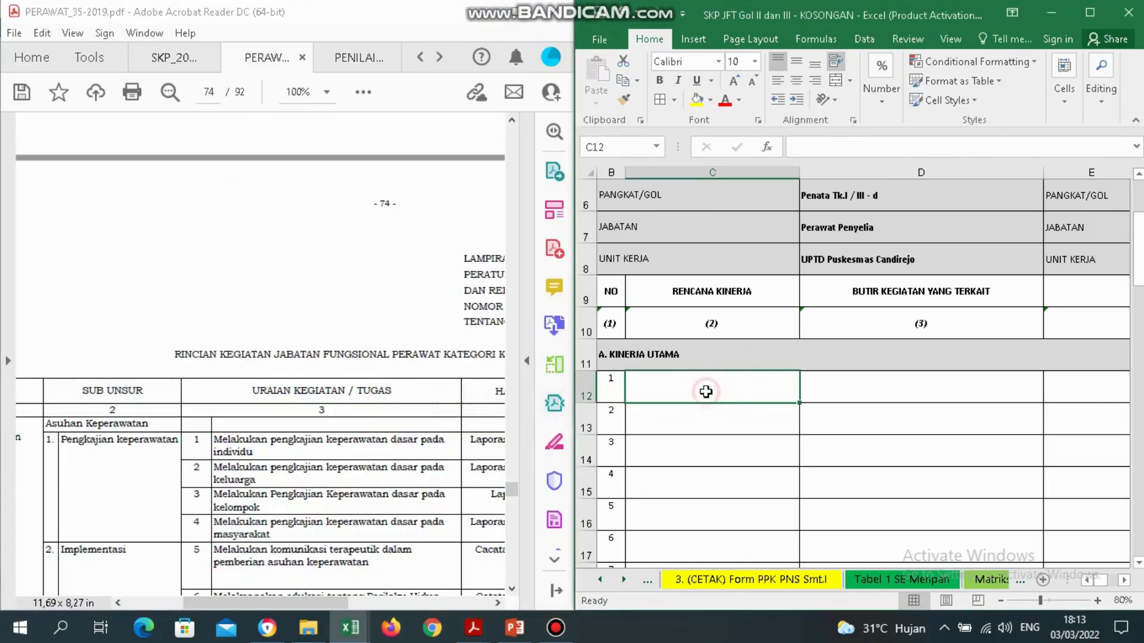
pyautogui.write('p')
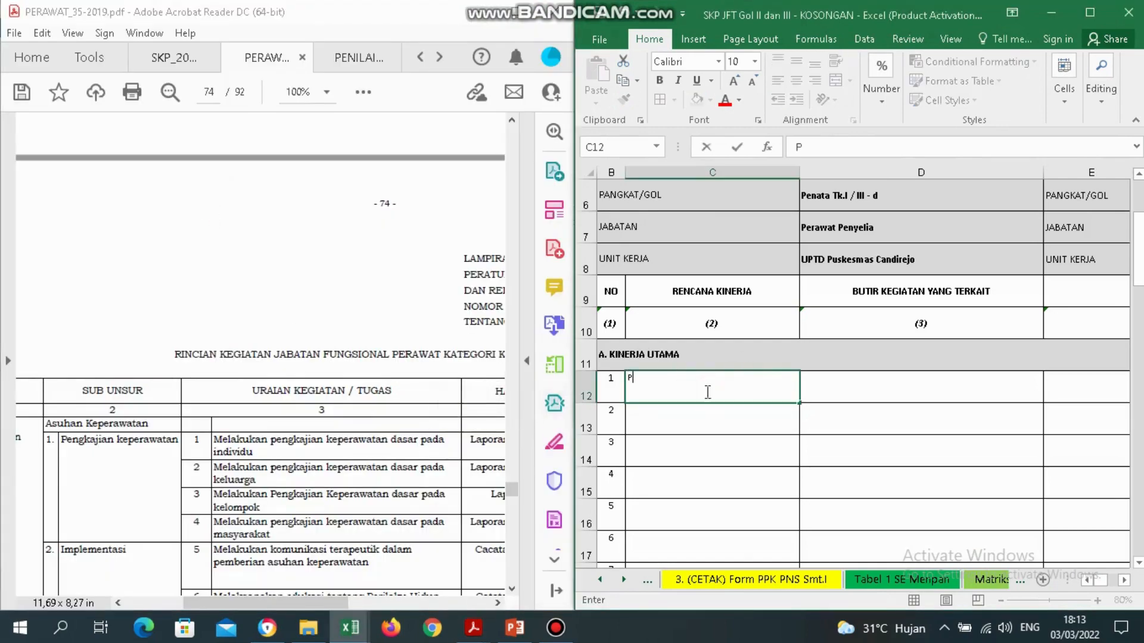
pyautogui.write('en')
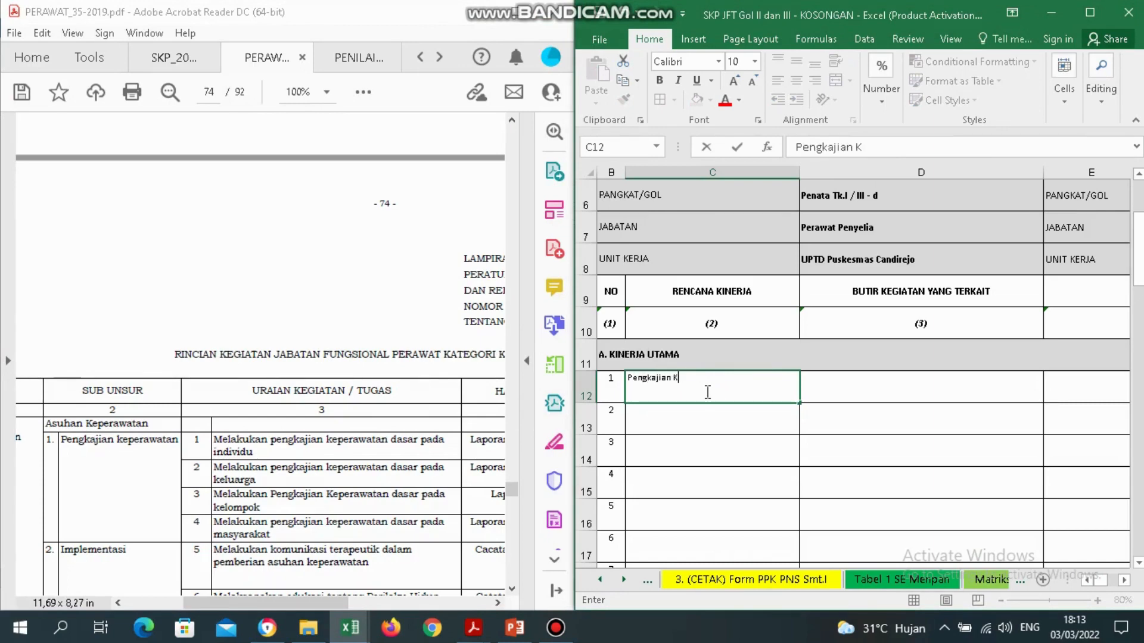
pyautogui.write('gkajian keperawatan')
pyautogui.press('Tab')
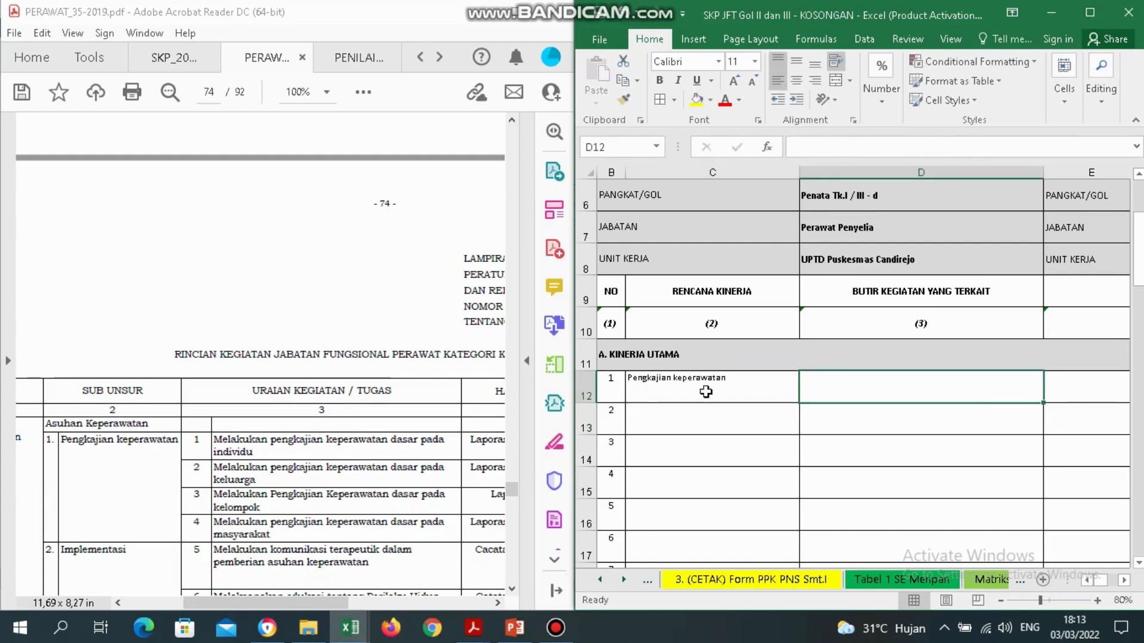
# Copy the butir kegiatan text from helper cell H12.
pyautogui.press('Right')
pyautogui.press('Left')
pyautogui.press('Left')
pyautogui.press('Right')
pyautogui.press('Right')
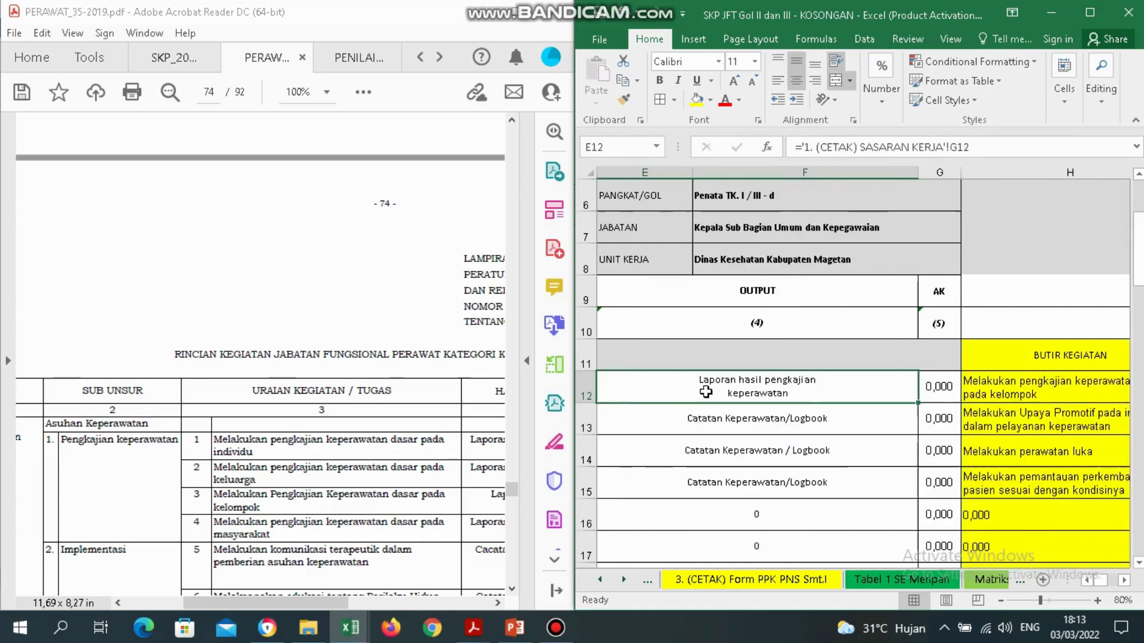
pyautogui.press('Right')
pyautogui.click(1054, 389)
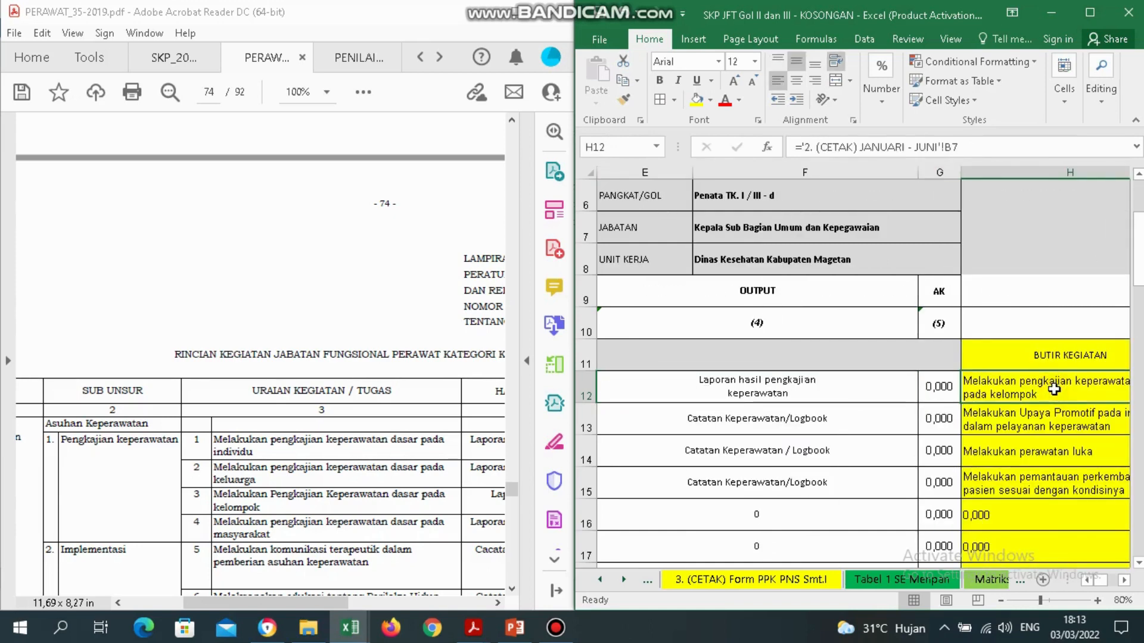
pyautogui.rightClick(1054, 389)
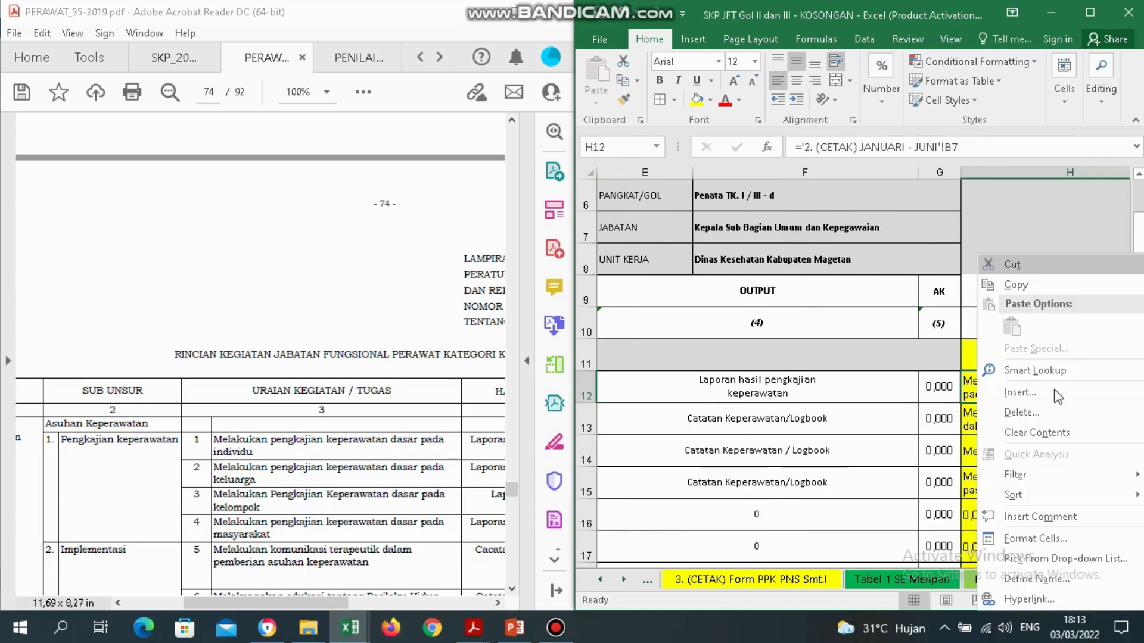
pyautogui.click(1021, 285)
# Paste the copied activity into D12 as values only.
pyautogui.hscroll(2, 752, 405)
pyautogui.press('Left')
pyautogui.press('Left')
pyautogui.press('Left')
pyautogui.press('Left')
pyautogui.press('Left')
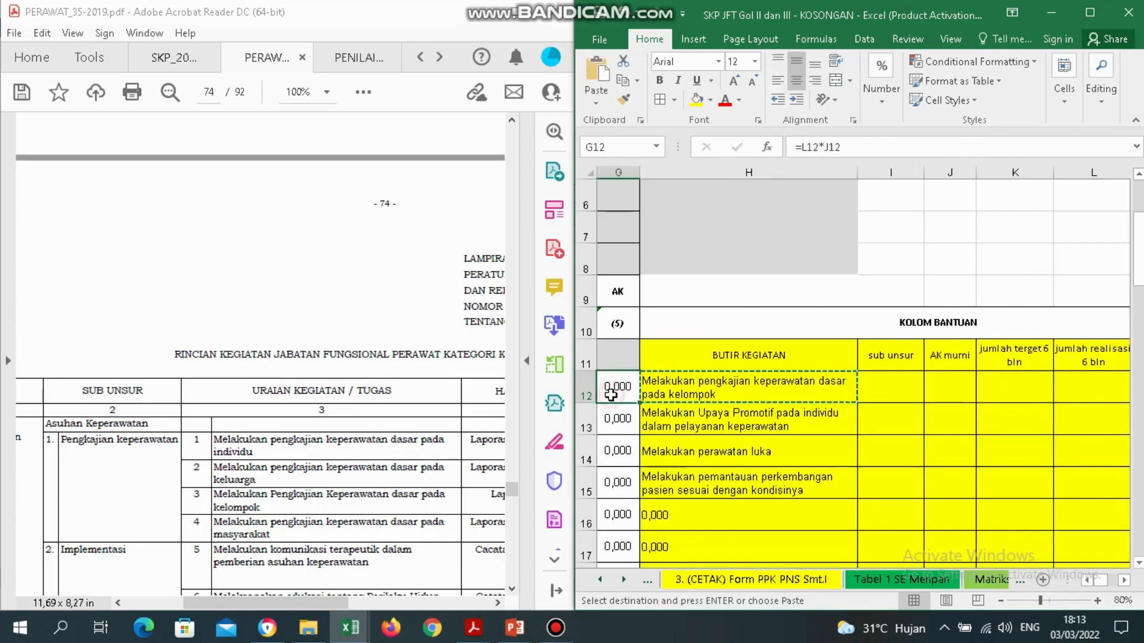
pyautogui.press('Right')
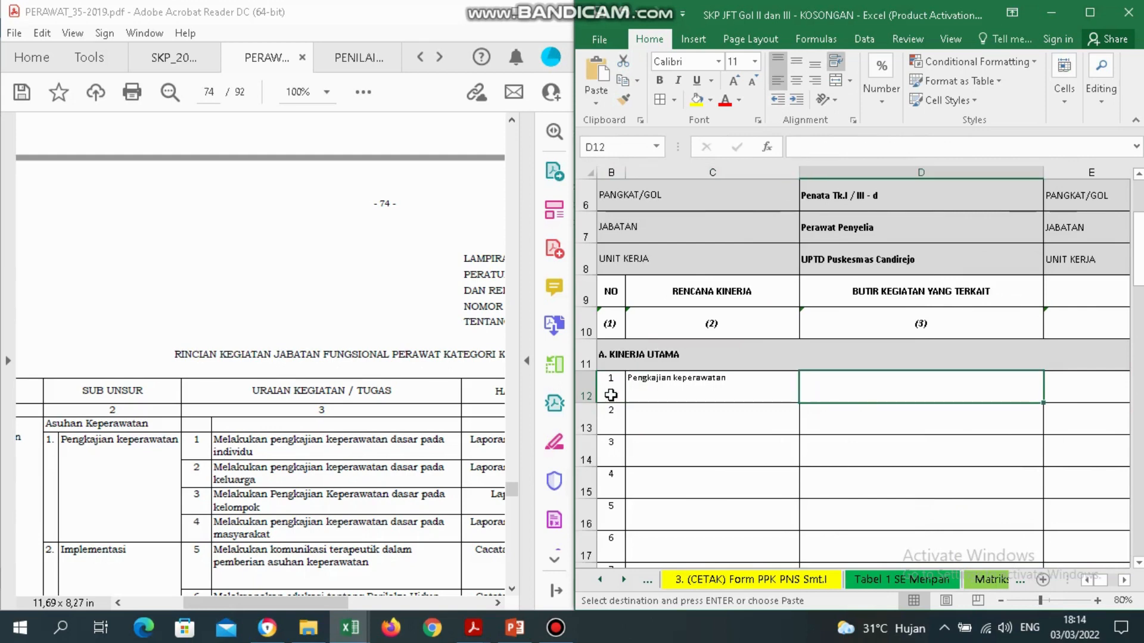
pyautogui.rightClick(881, 398)
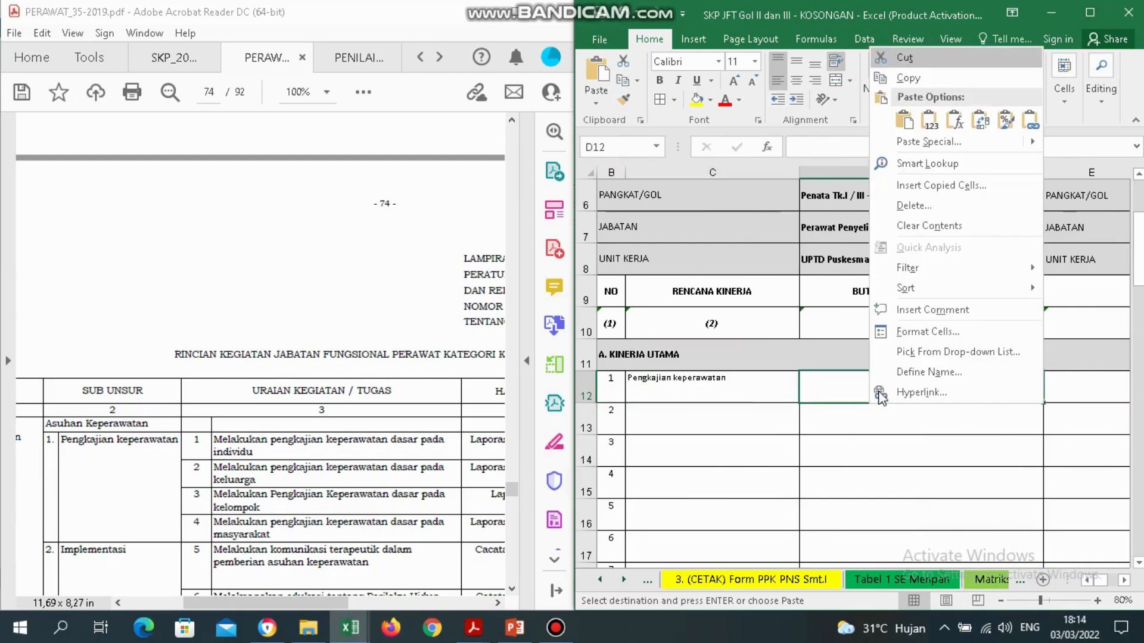
pyautogui.click(931, 123)
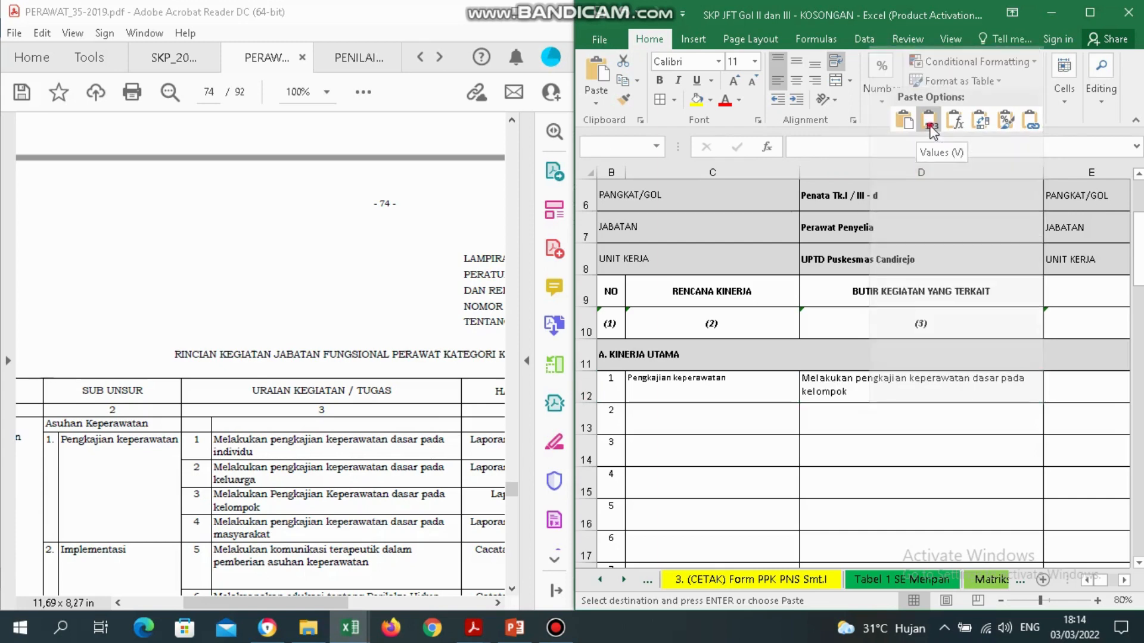
pyautogui.click(931, 124)
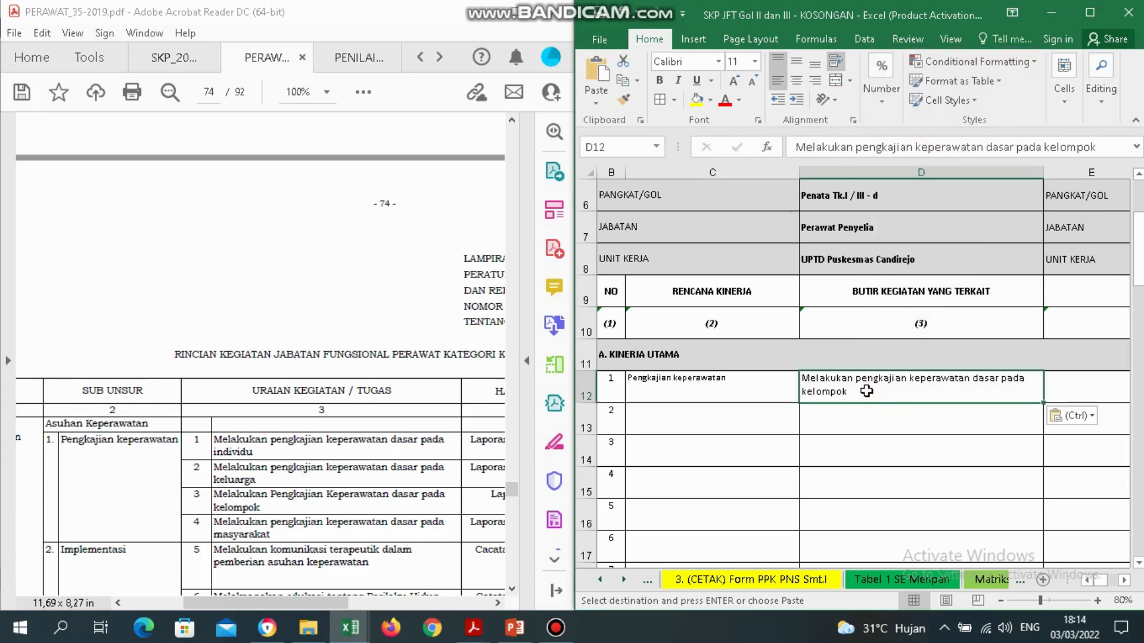
pyautogui.press('Down')
pyautogui.press('Right')
pyautogui.press('Right')
pyautogui.press('Right')
pyautogui.press('Right')
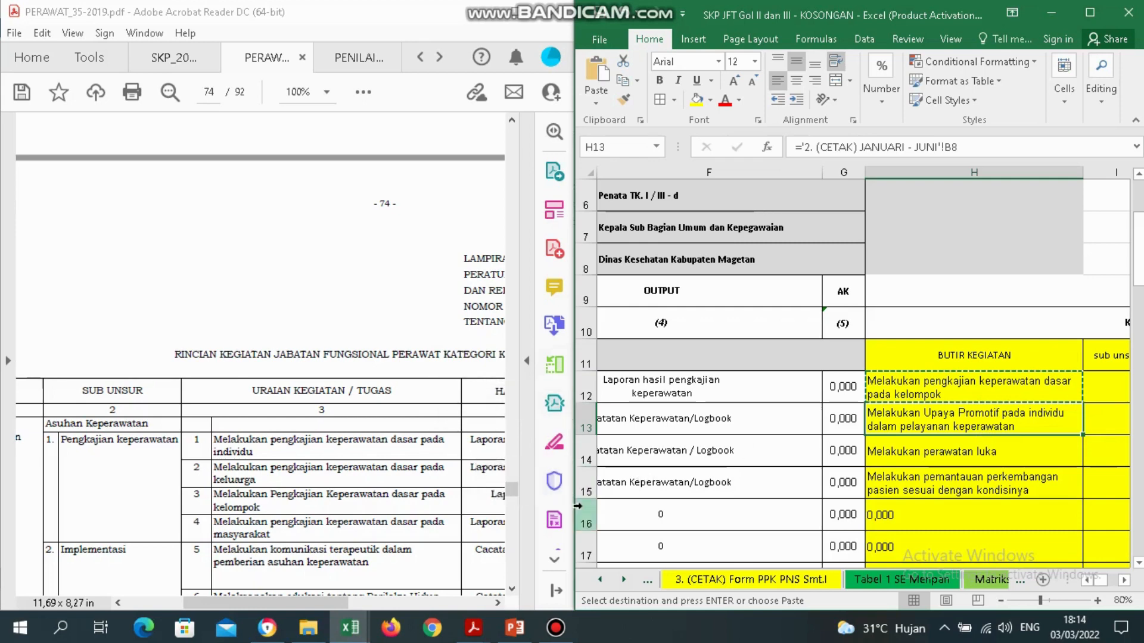
# Search the PDF for 'melakukan upaya promotif pada' and select its sub unsur, Implementasi.
pyautogui.click(513, 590)
pyautogui.click(512, 590)
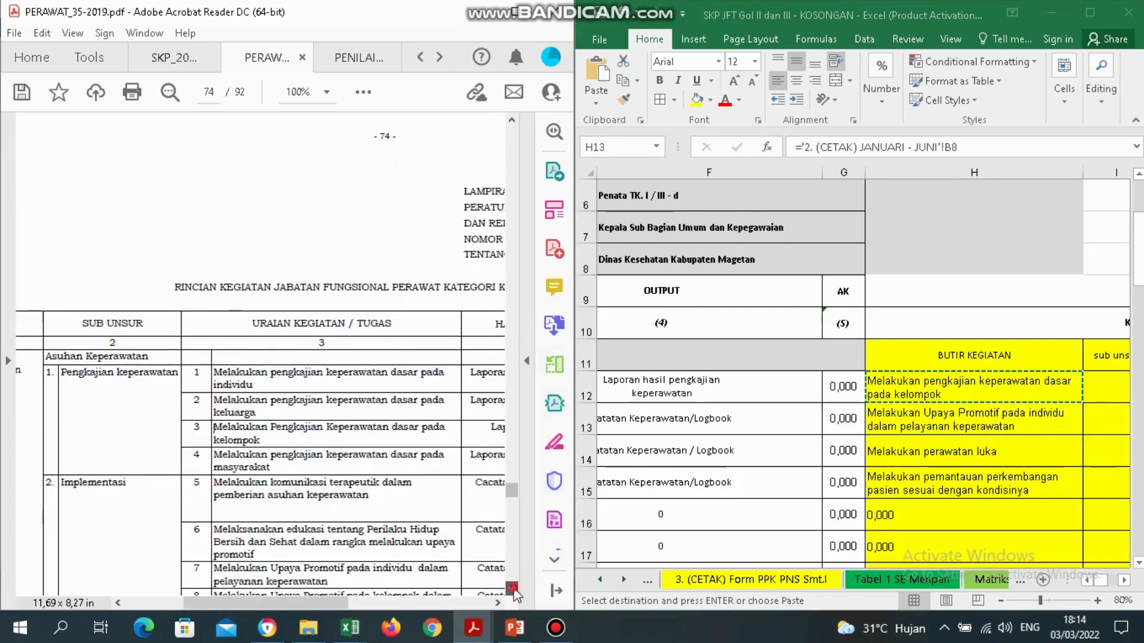
pyautogui.click(512, 590)
pyautogui.click(512, 590)
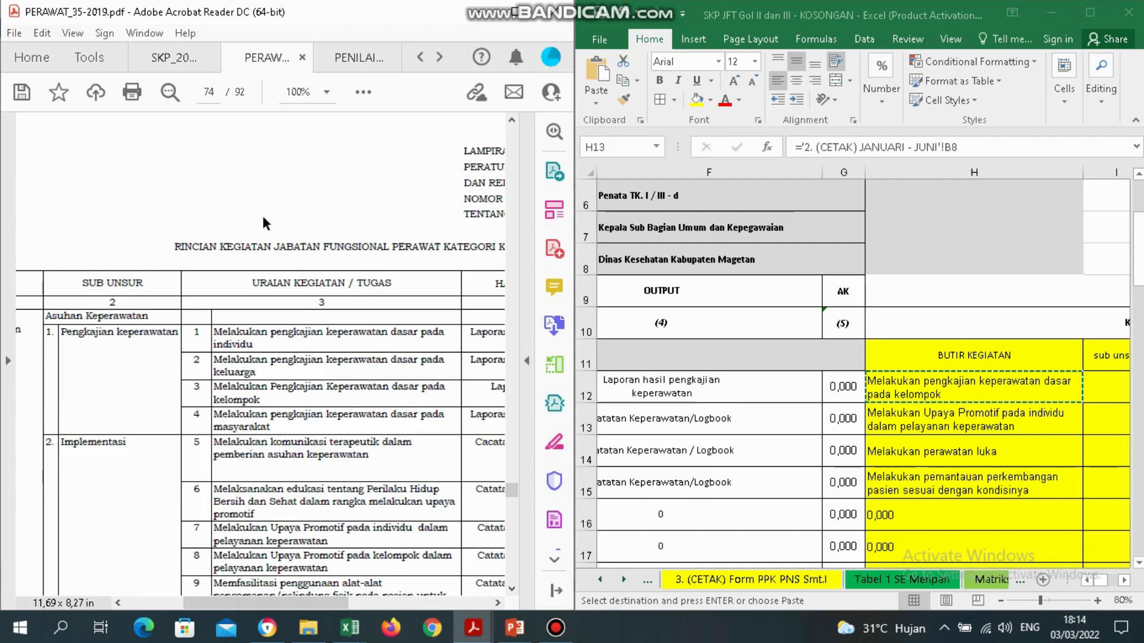
pyautogui.hotkey('ctrl', 'f')
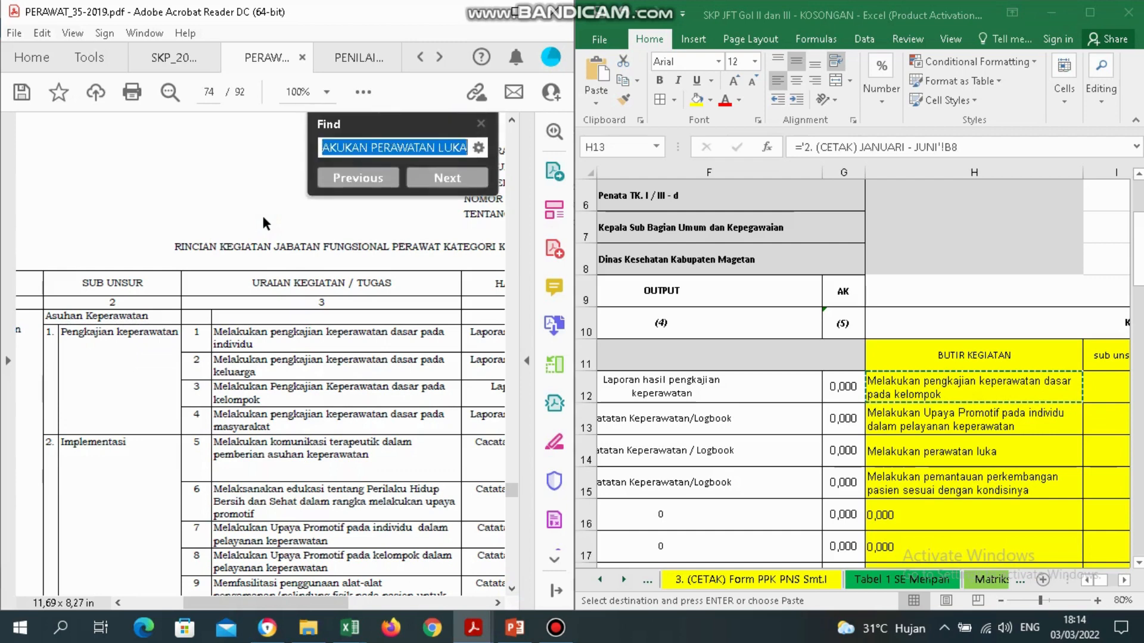
pyautogui.write('melakukan')
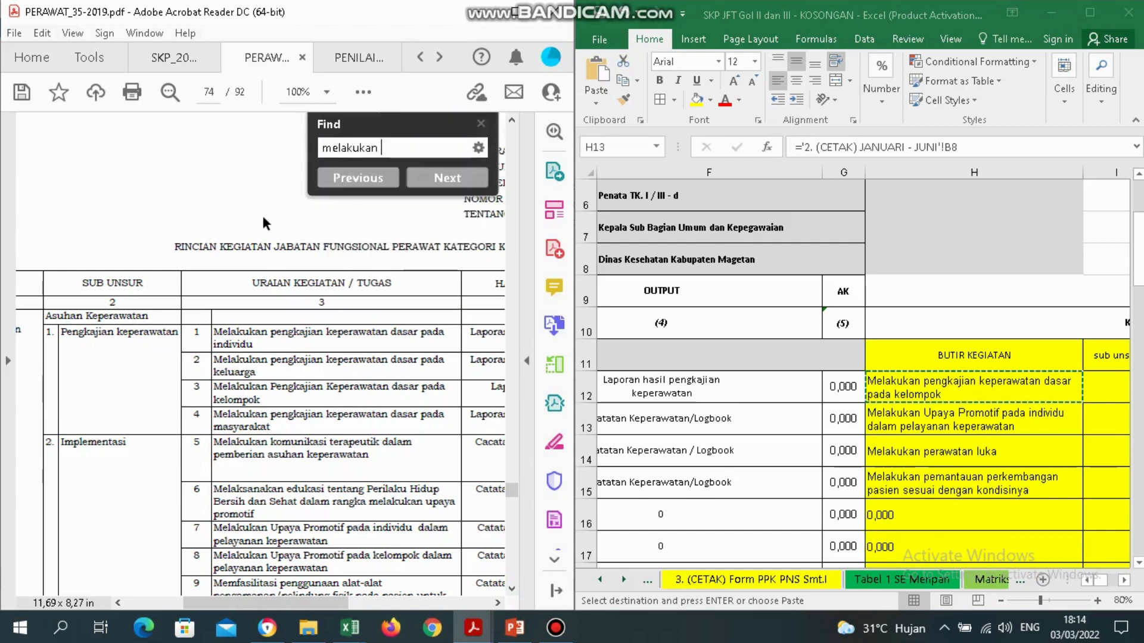
pyautogui.write(' upaya pro')
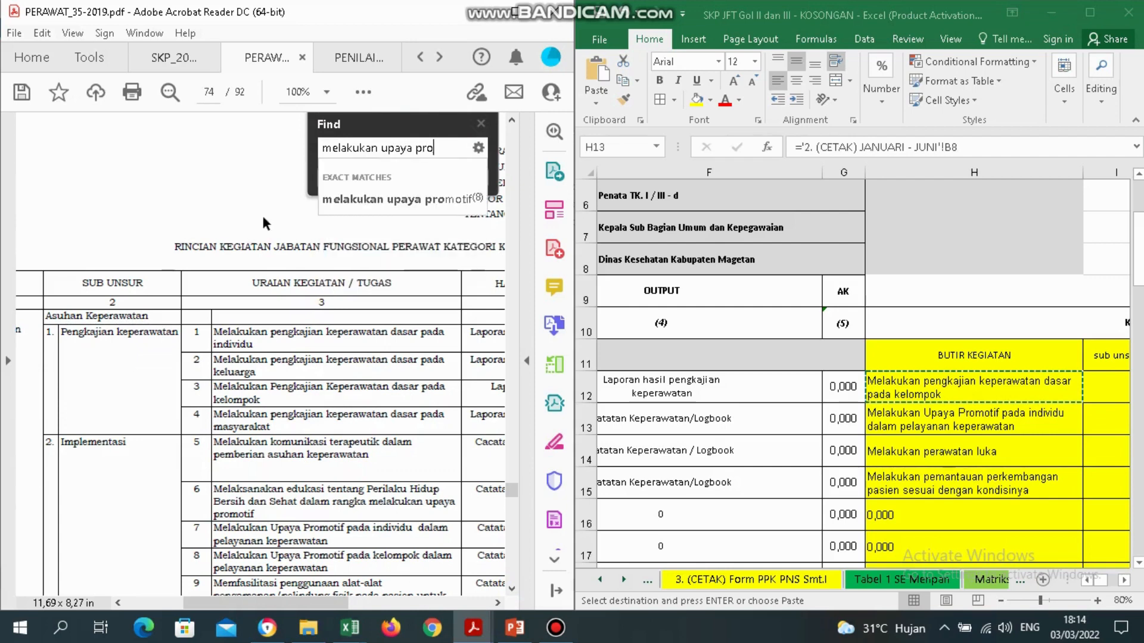
pyautogui.write('motif pada')
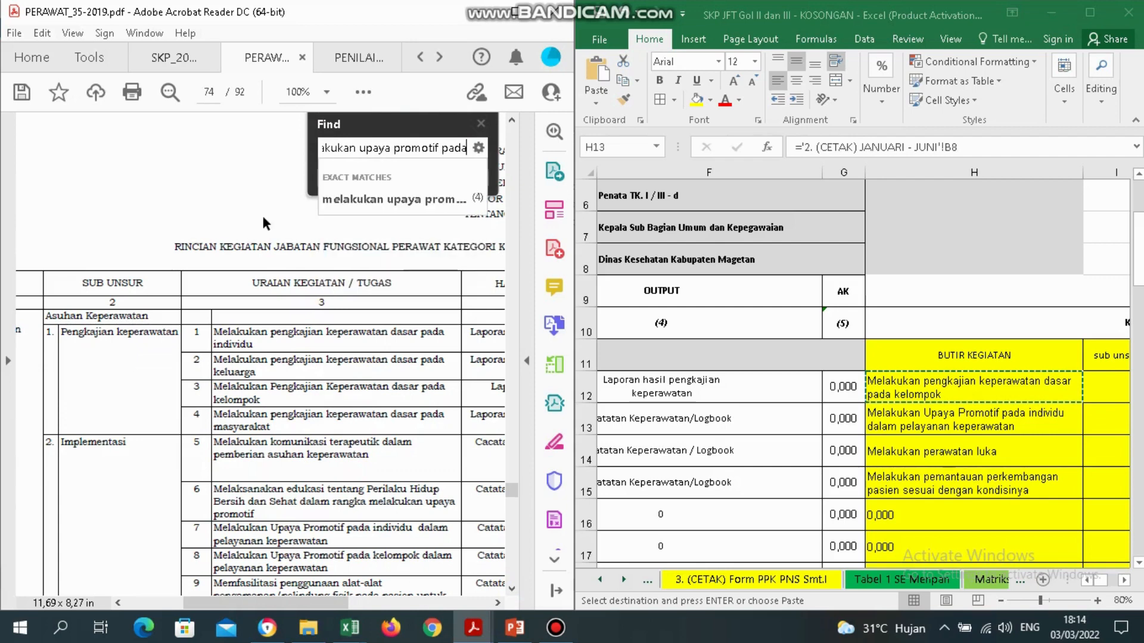
pyautogui.press('Return')
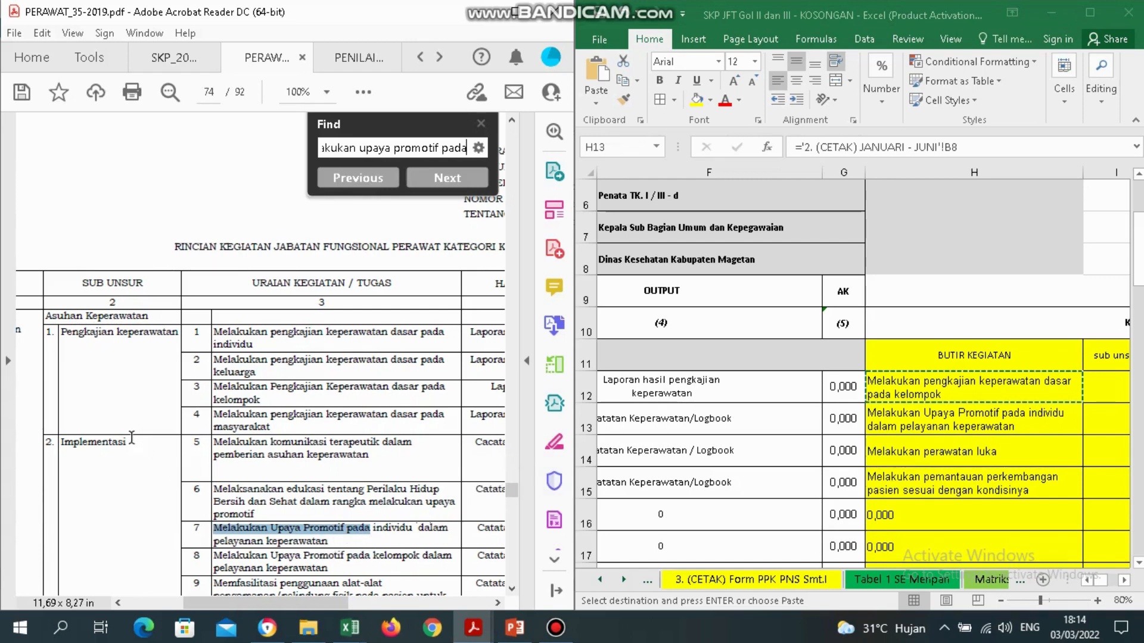
pyautogui.moveTo(130, 441); pyautogui.dragTo(57, 440)
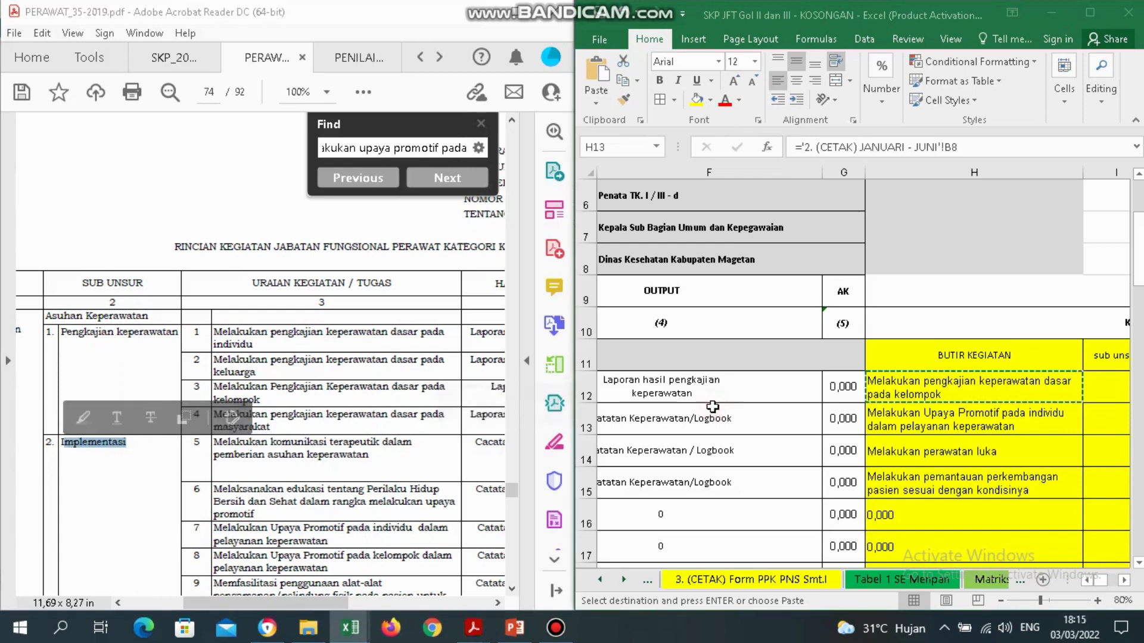
# Enter 'Implementasi' as the second Rencana Kinerja in C13.
pyautogui.click(723, 441)
pyautogui.click(706, 420)
pyautogui.press('Left')
pyautogui.press('Left')
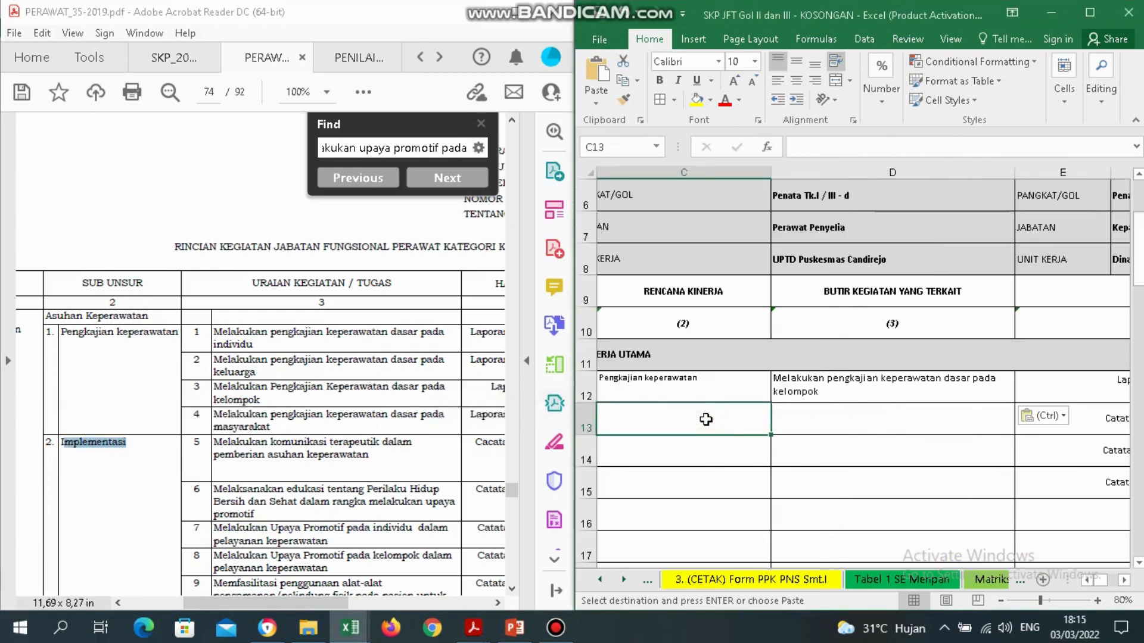
pyautogui.write('Implementa')
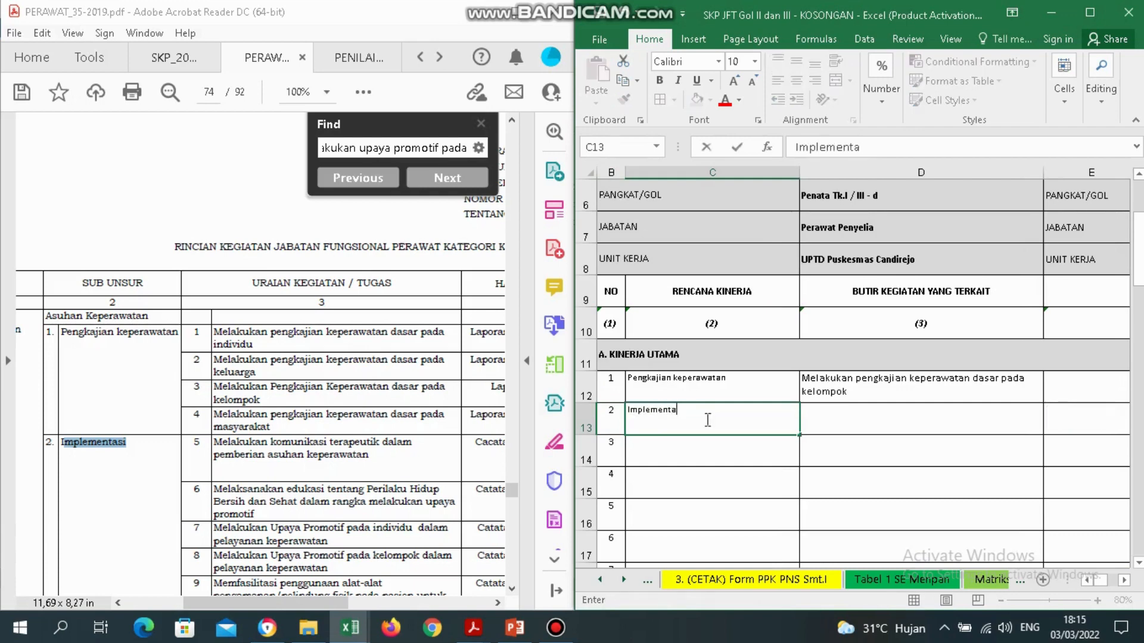
pyautogui.press('Return')
# Copy the promotif activity text from helper cell H13.
pyautogui.press('Up')
pyautogui.press('Right')
pyautogui.press('Right')
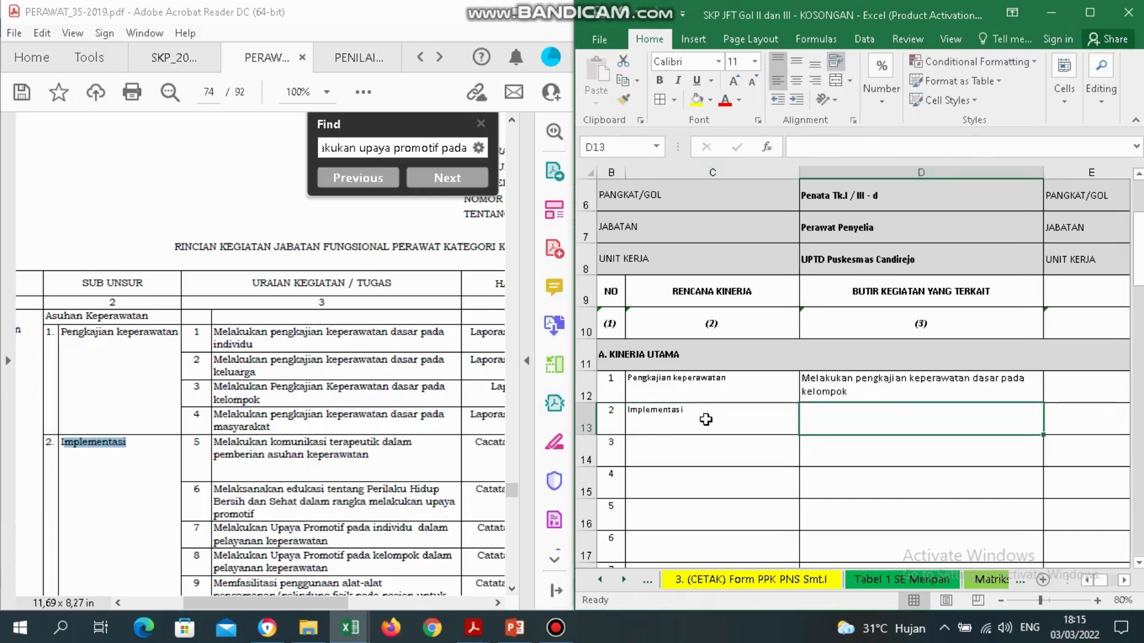
pyautogui.press('Right')
pyautogui.press('Right')
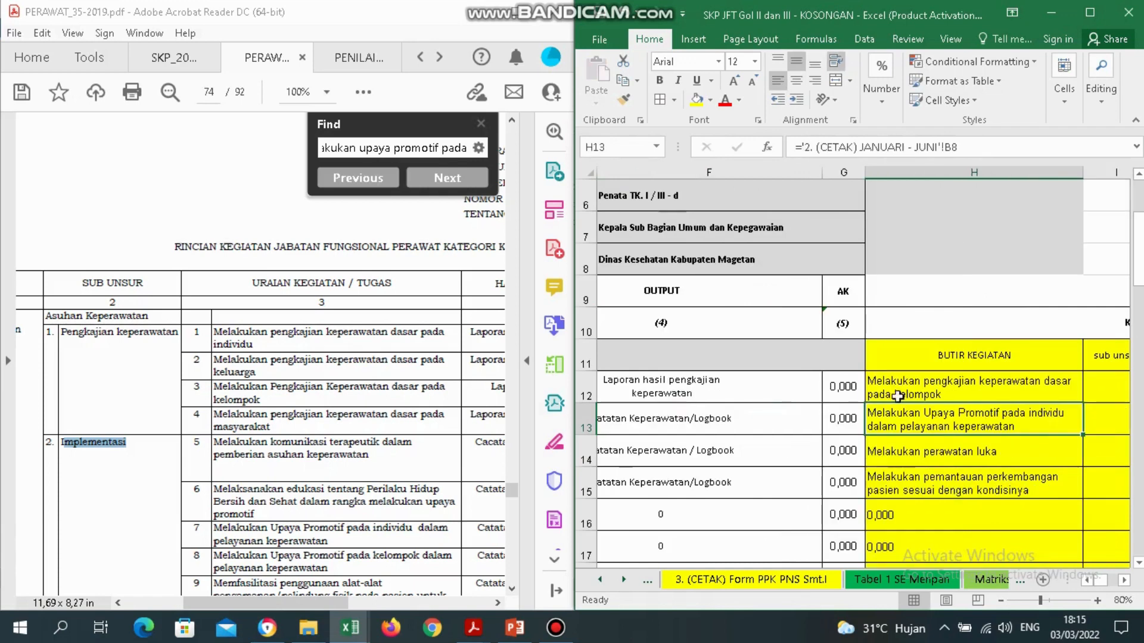
pyautogui.rightClick(942, 416)
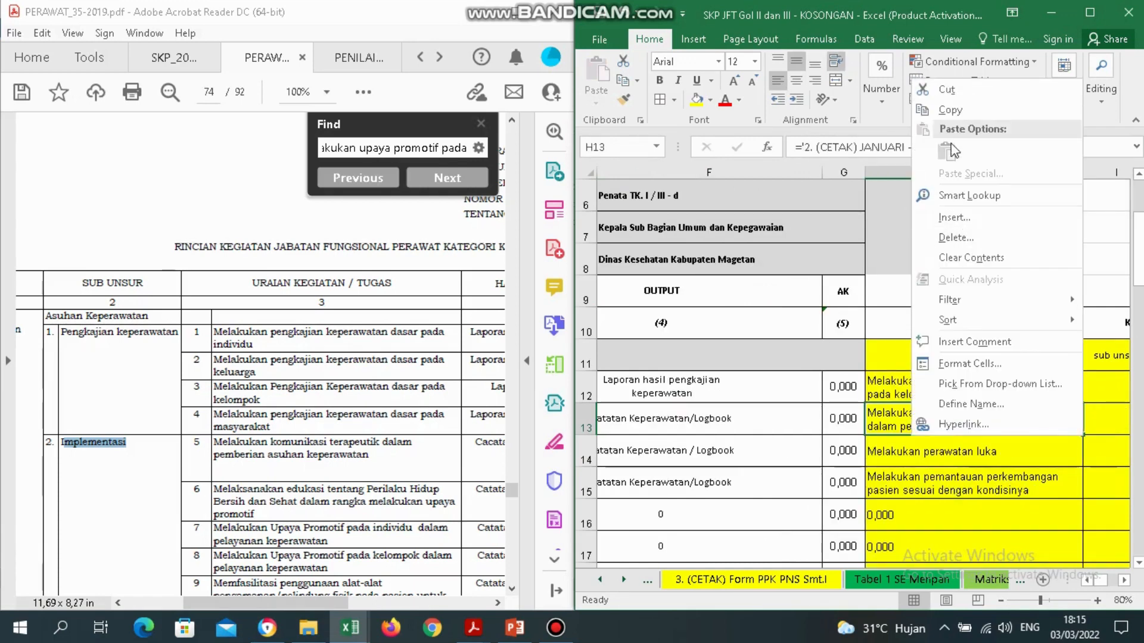
pyautogui.click(947, 110)
# Paste the copied promotif activity into D13 as values only.
pyautogui.click(654, 438)
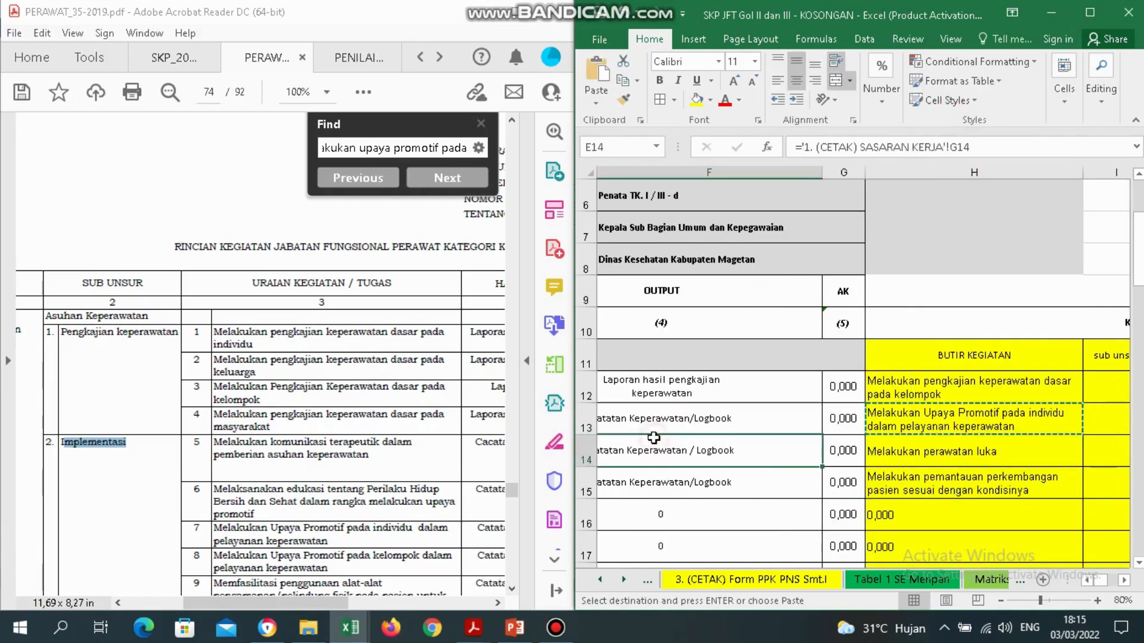
pyautogui.press('Left')
pyautogui.press('Left')
pyautogui.press('Left')
pyautogui.press('Left')
pyautogui.press('Up')
pyautogui.press('Right')
pyautogui.press('Right')
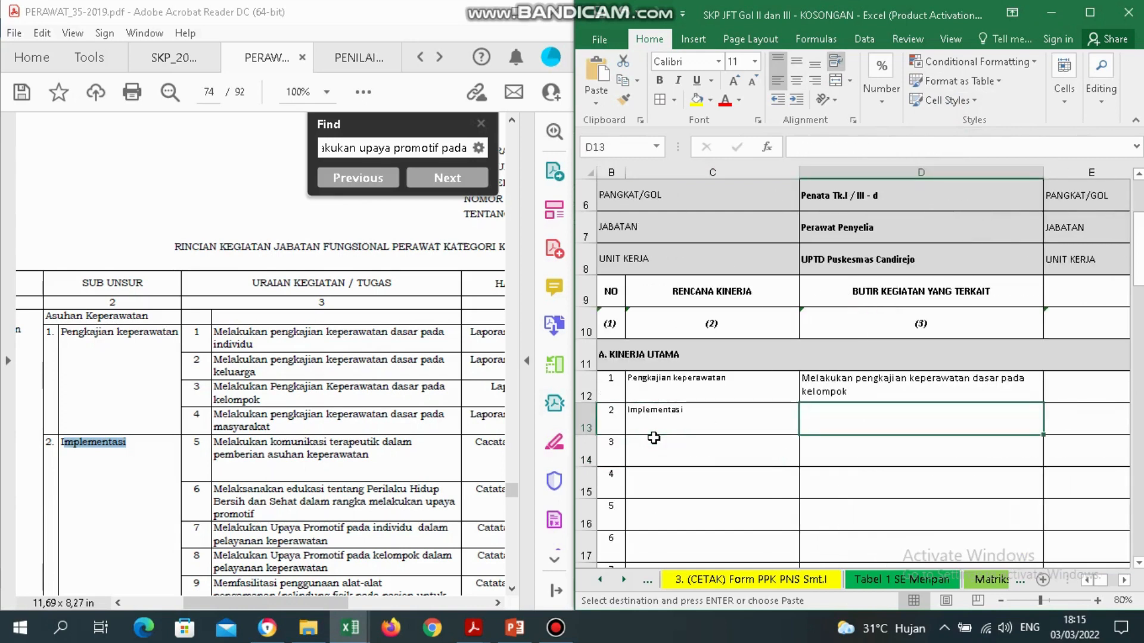
pyautogui.hotkey('shift', 'F10')
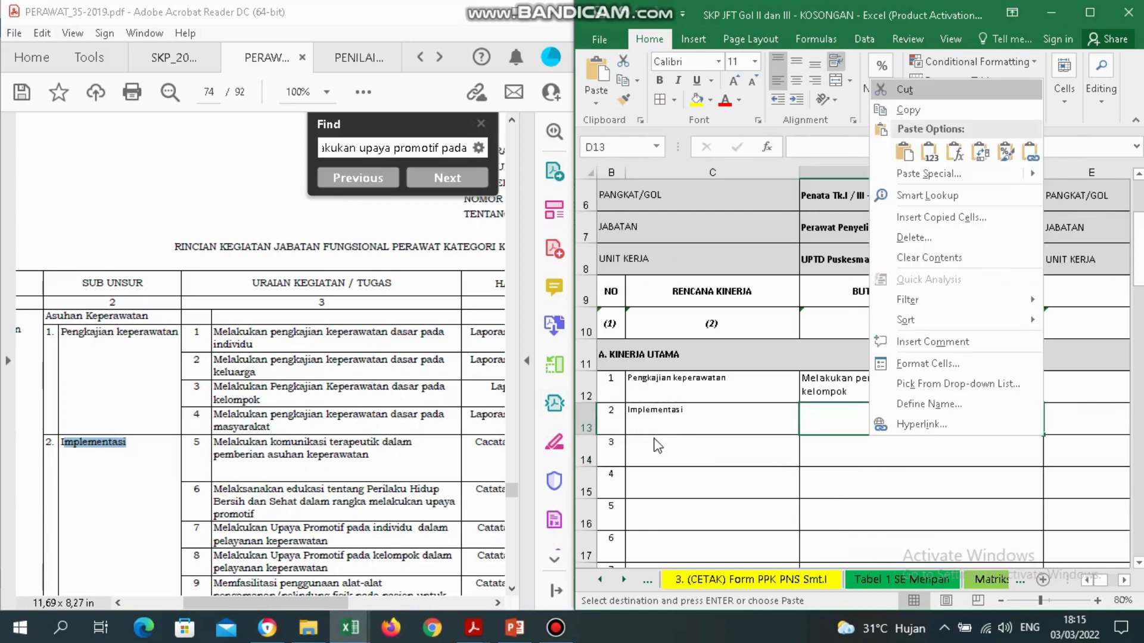
pyautogui.click(933, 153)
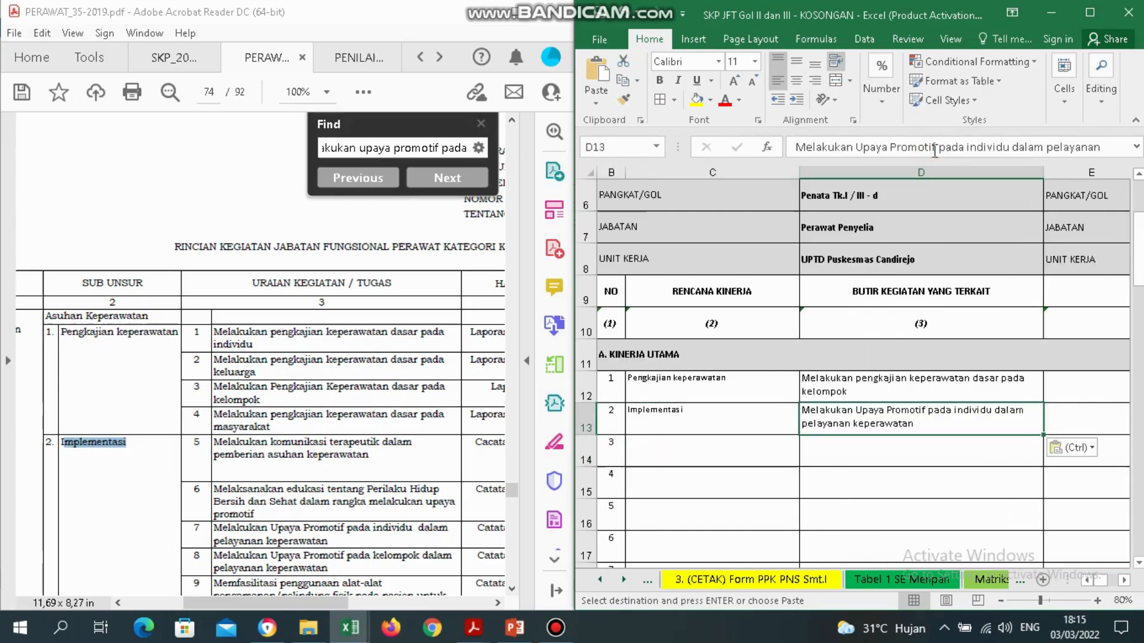
pyautogui.click(936, 447)
pyautogui.press('Right')
pyautogui.press('Right')
pyautogui.press('Right')
pyautogui.press('Right')
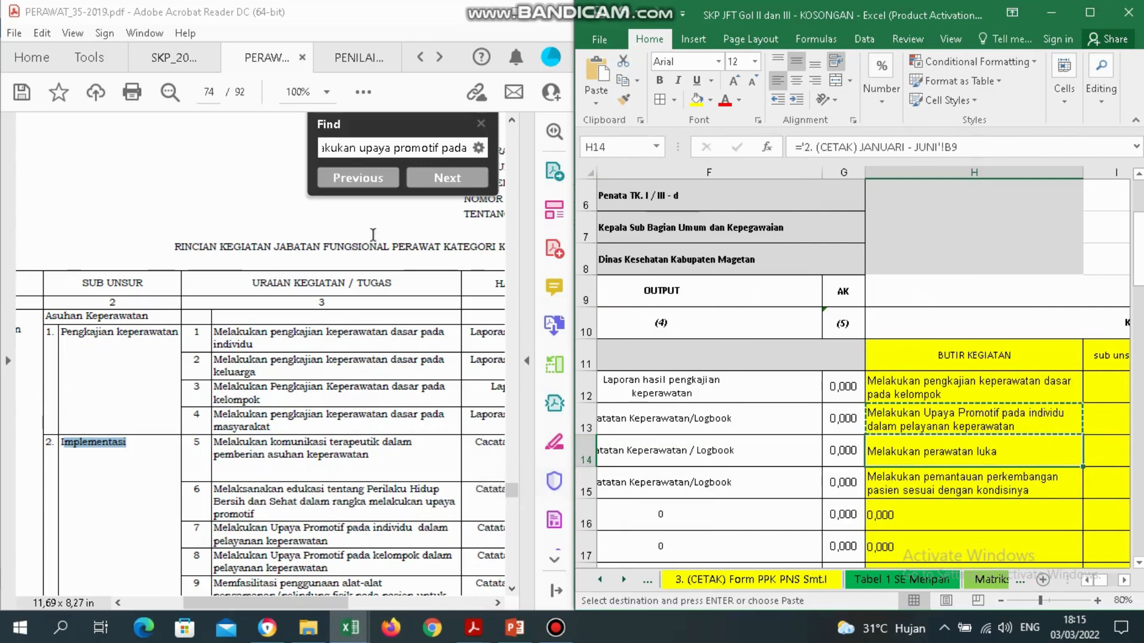
pyautogui.click(338, 431)
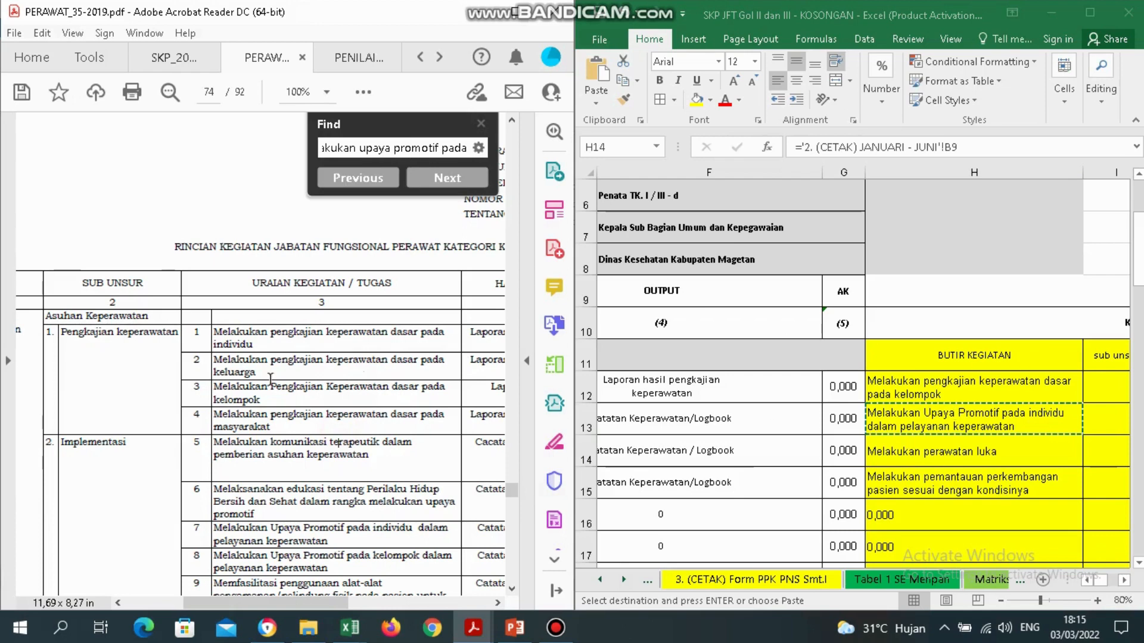
# Search the PDF for 'melakukan perawatan luka', then scroll back up to page 74.
pyautogui.tripleClick(383, 149)
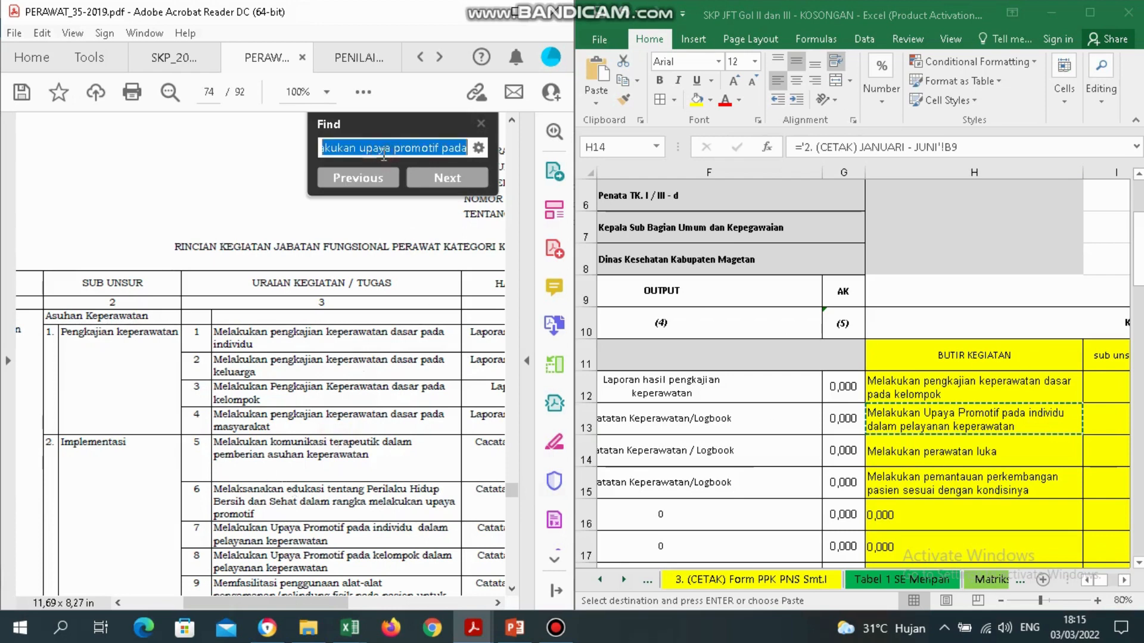
pyautogui.write('melaku')
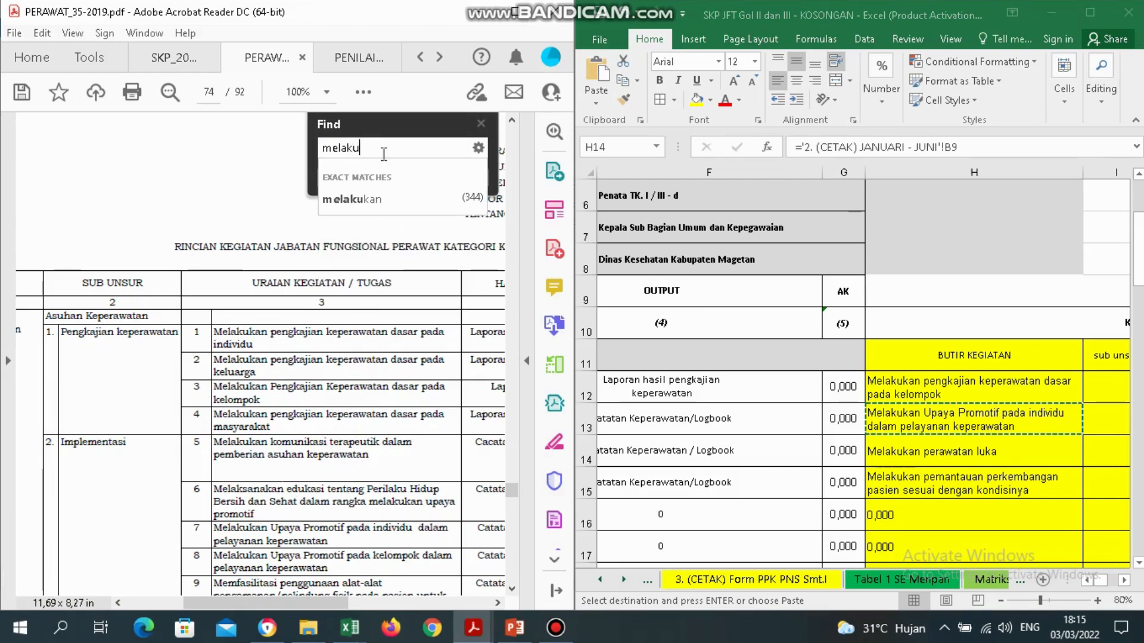
pyautogui.write('kan perawatan')
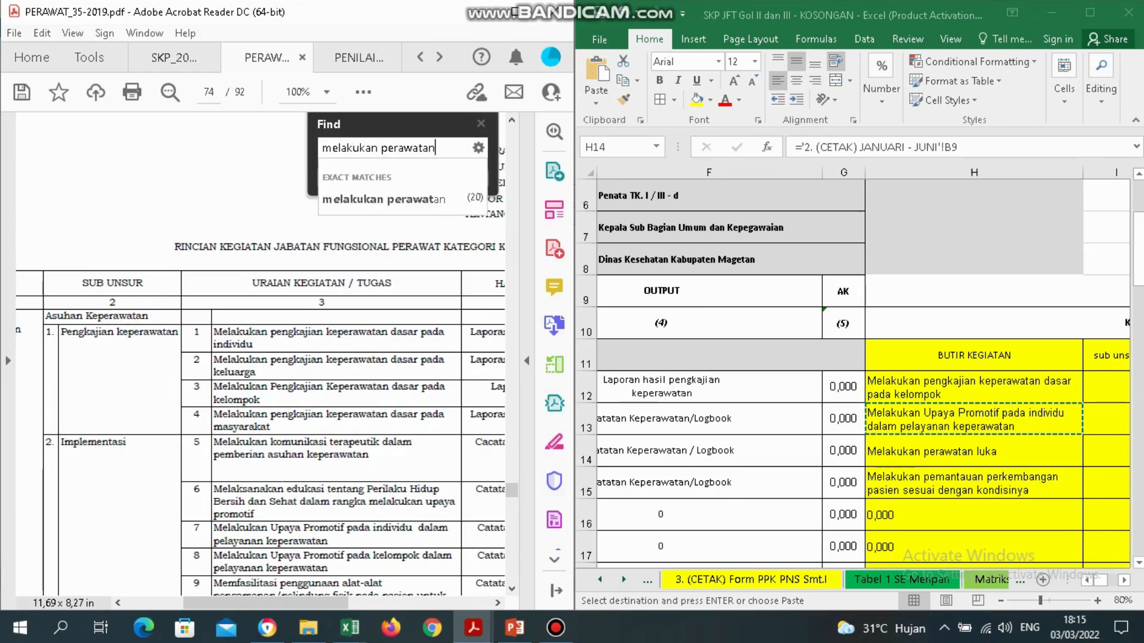
pyautogui.write(' luka')
pyautogui.press('Return')
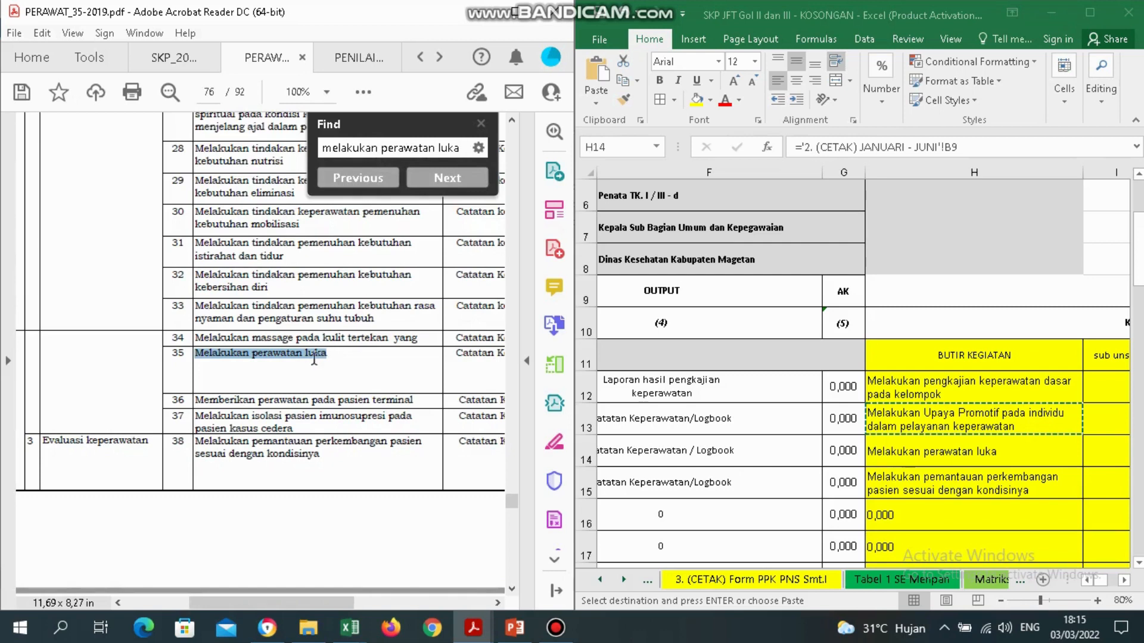
pyautogui.moveTo(314, 359); pyautogui.dragTo(254, 362)
pyautogui.click(513, 122)
pyautogui.scroll(10, 516, 131)
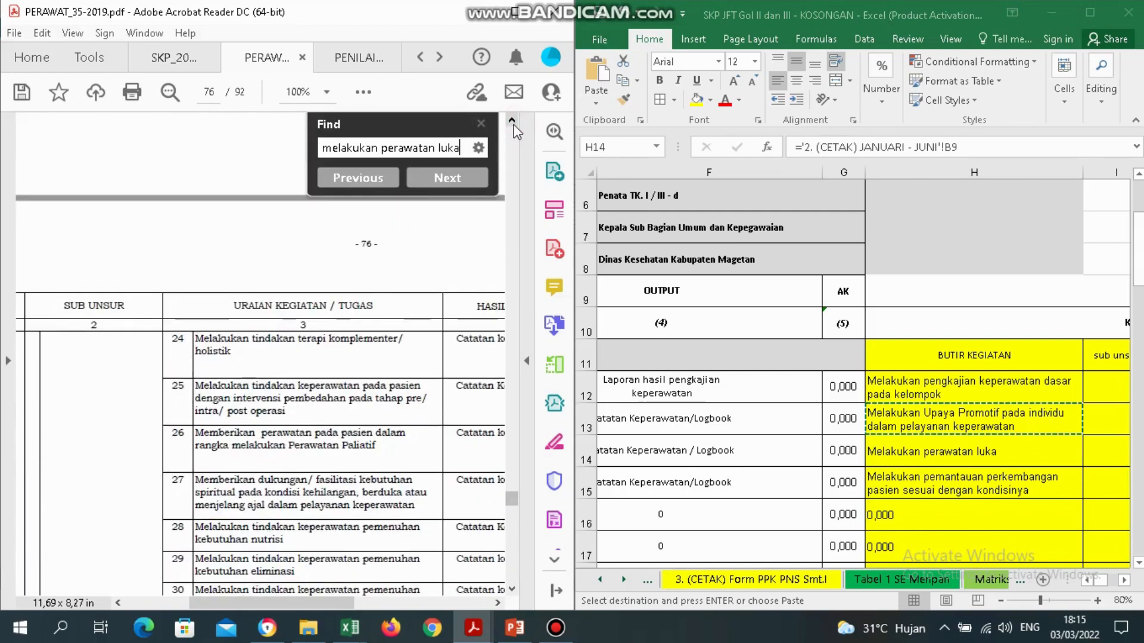
pyautogui.scroll(15, 514, 130)
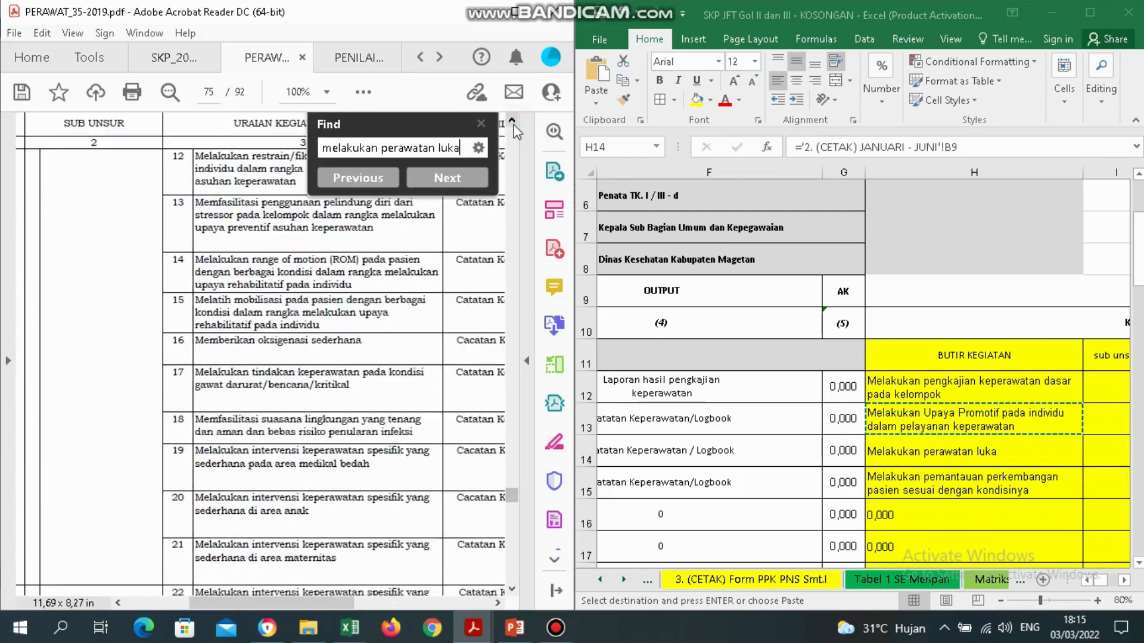
pyautogui.scroll(15, 516, 131)
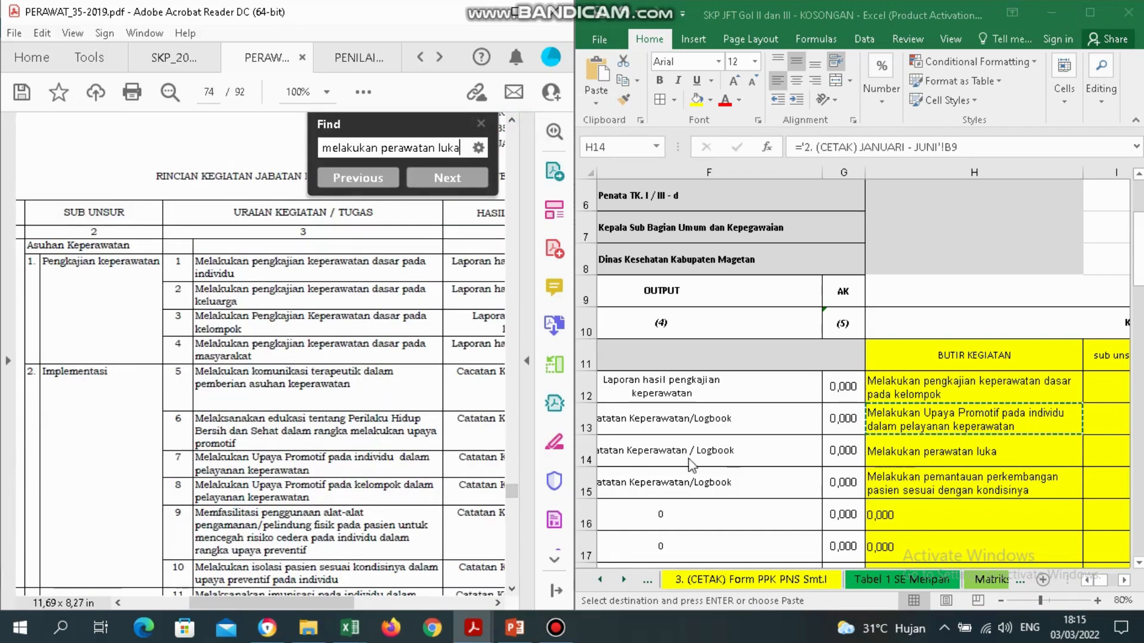
pyautogui.click(724, 469)
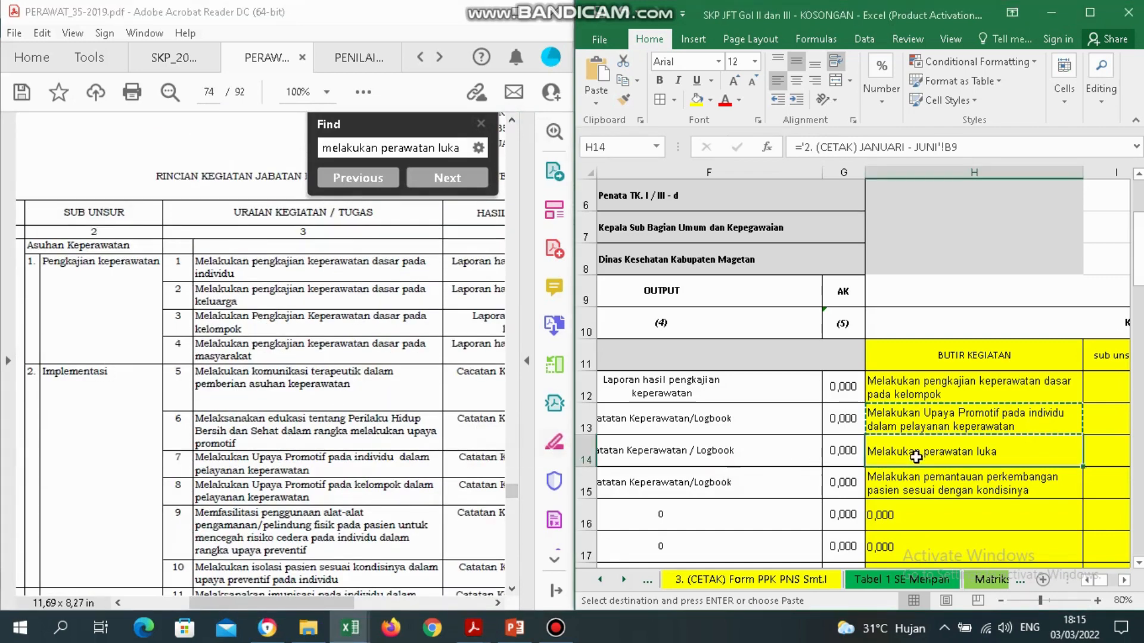
# Try merging Implementasi across C13:C14, then undo the merge.
pyautogui.press('Left')
pyautogui.press('Left')
pyautogui.press('Left')
pyautogui.press('Left')
pyautogui.press('Left')
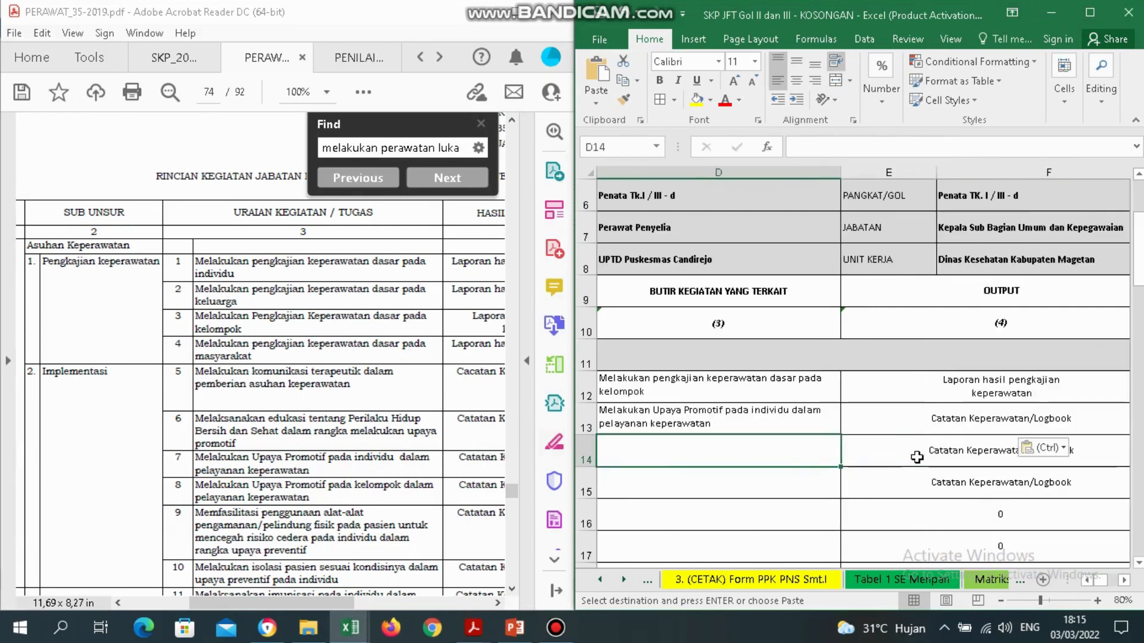
pyautogui.press('Left')
pyautogui.press('Right')
pyautogui.press('Up')
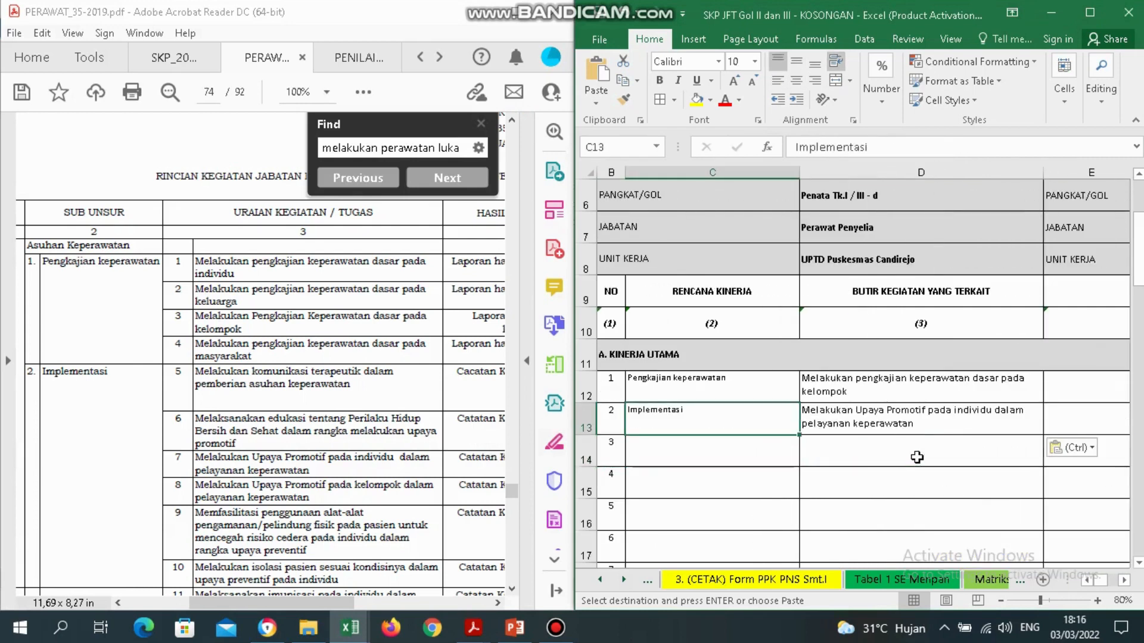
pyautogui.press('Down')
pyautogui.press('Up')
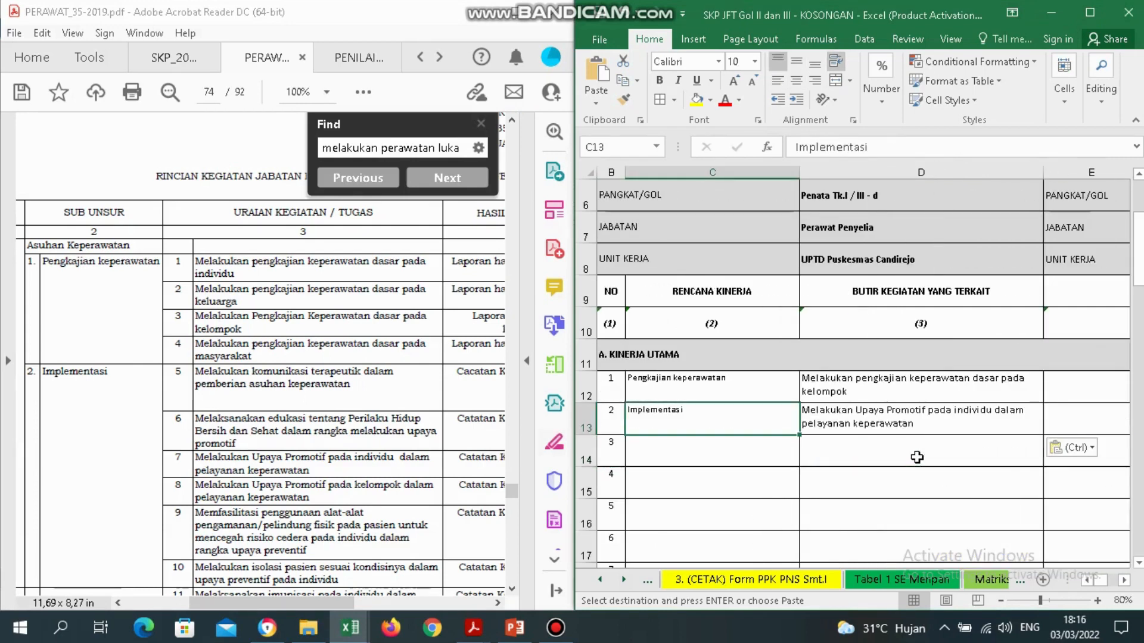
pyautogui.press('Down')
pyautogui.press('Right')
pyautogui.press('Left')
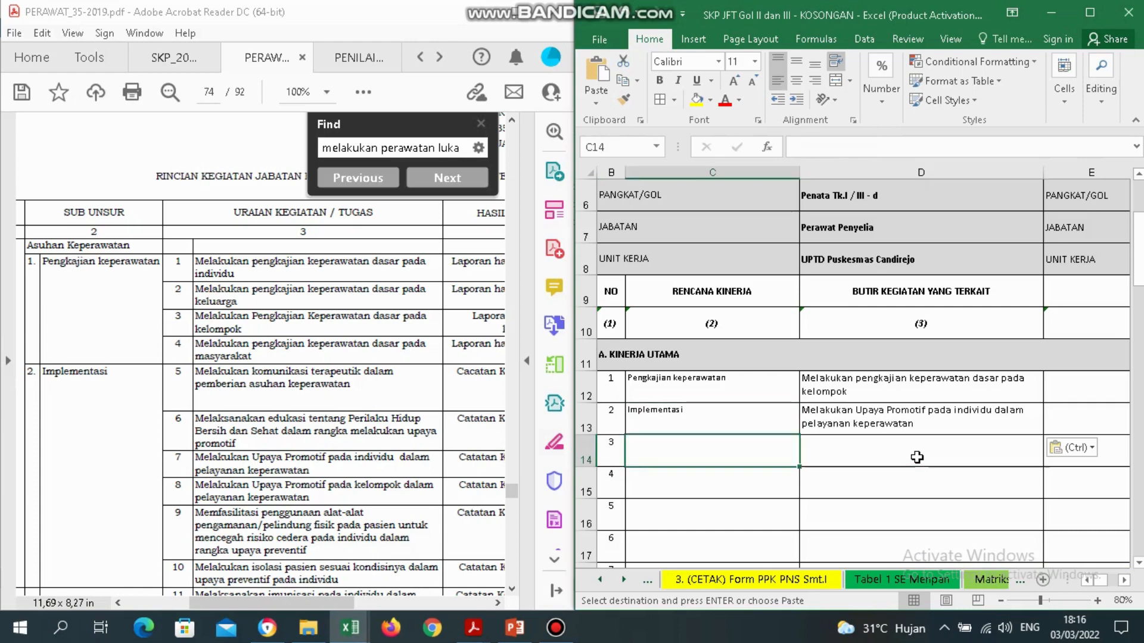
pyautogui.press('Up')
pyautogui.press('Down')
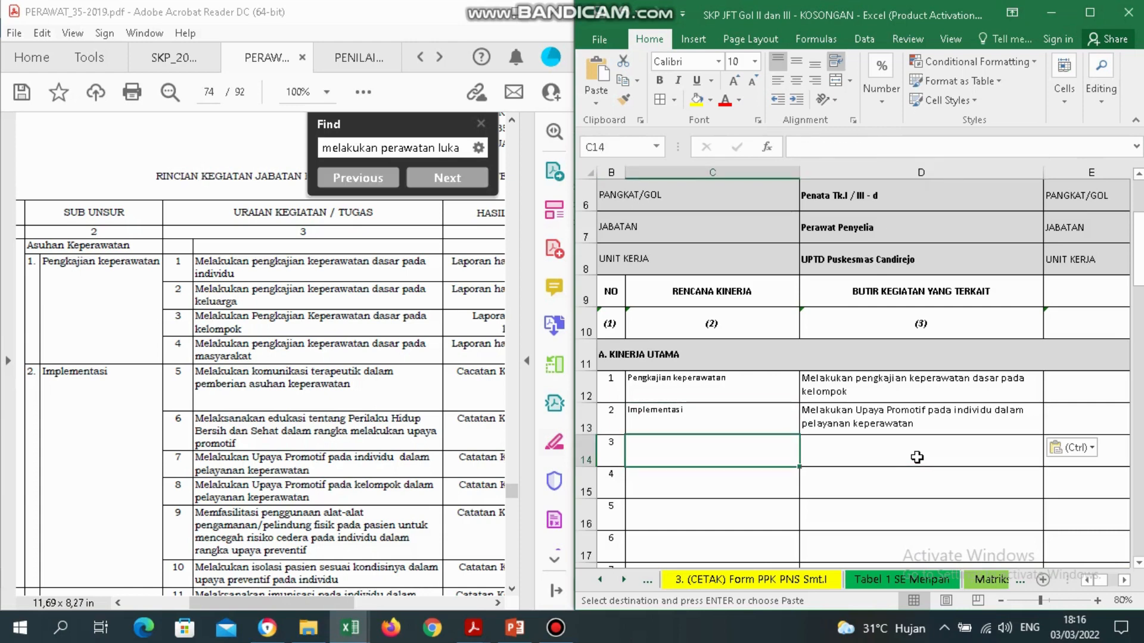
pyautogui.moveTo(739, 420); pyautogui.dragTo(744, 456)
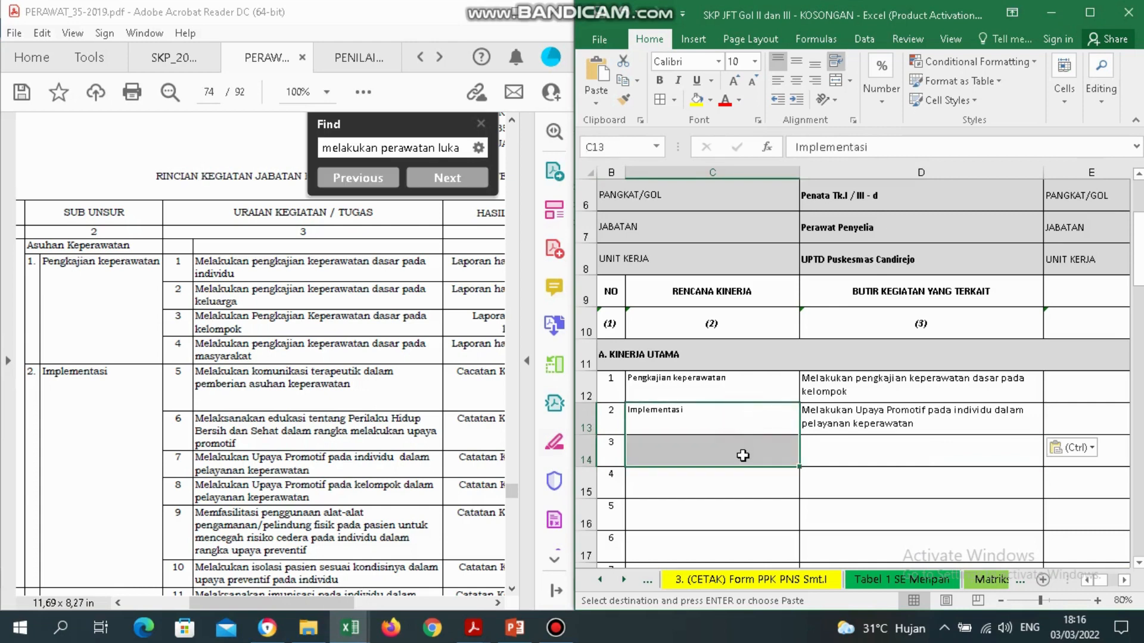
pyautogui.click(837, 82)
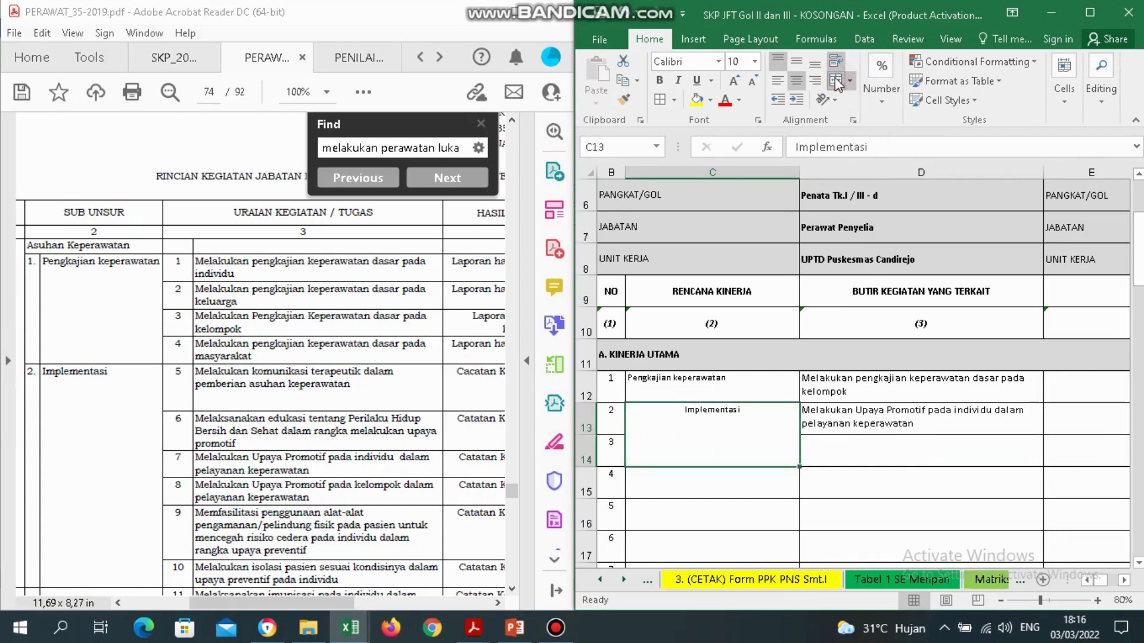
pyautogui.click(837, 82)
pyautogui.hotkey('ctrl', 'c')
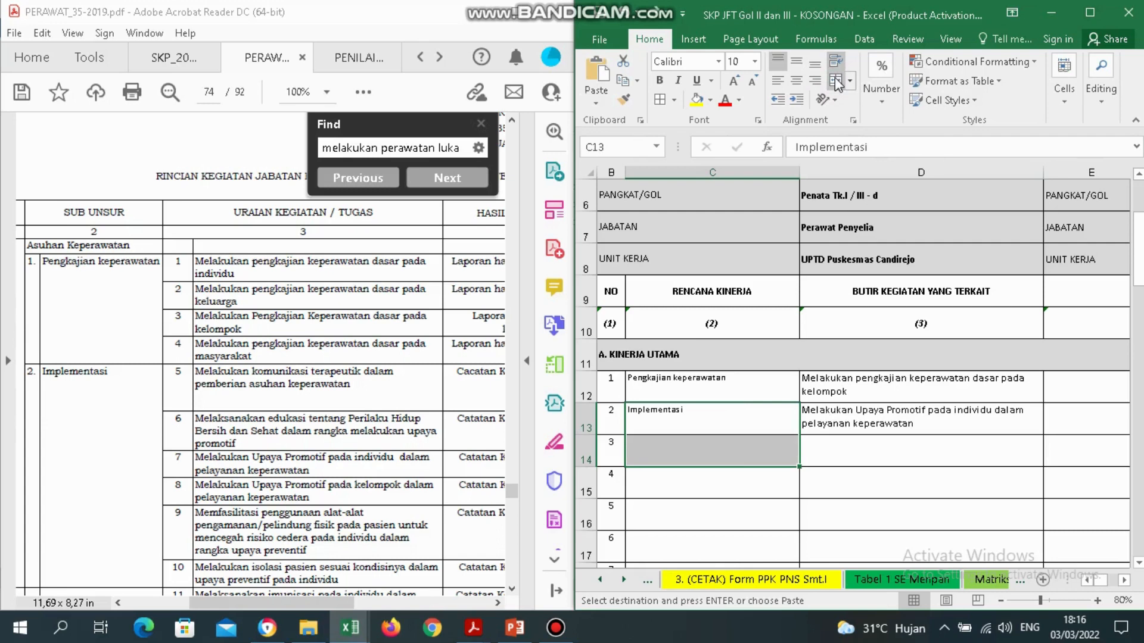
pyautogui.click(737, 456)
# Copy 'Melakukan perawatan luka' from helper cell H14.
pyautogui.click(864, 457)
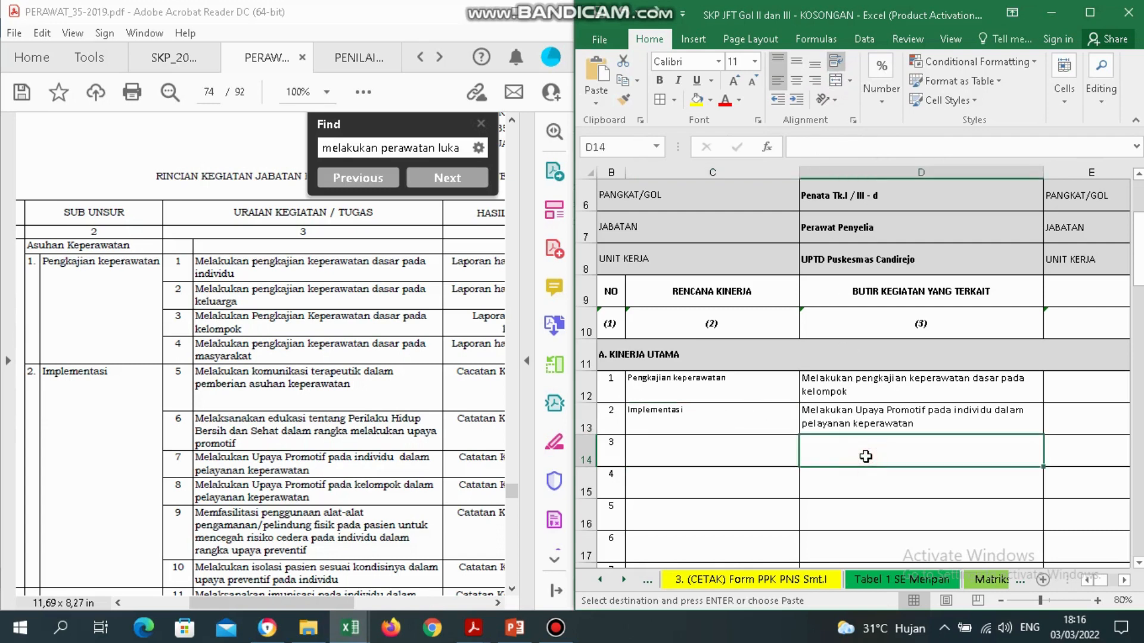
pyautogui.press('Left')
pyautogui.press('Up')
pyautogui.press('Down')
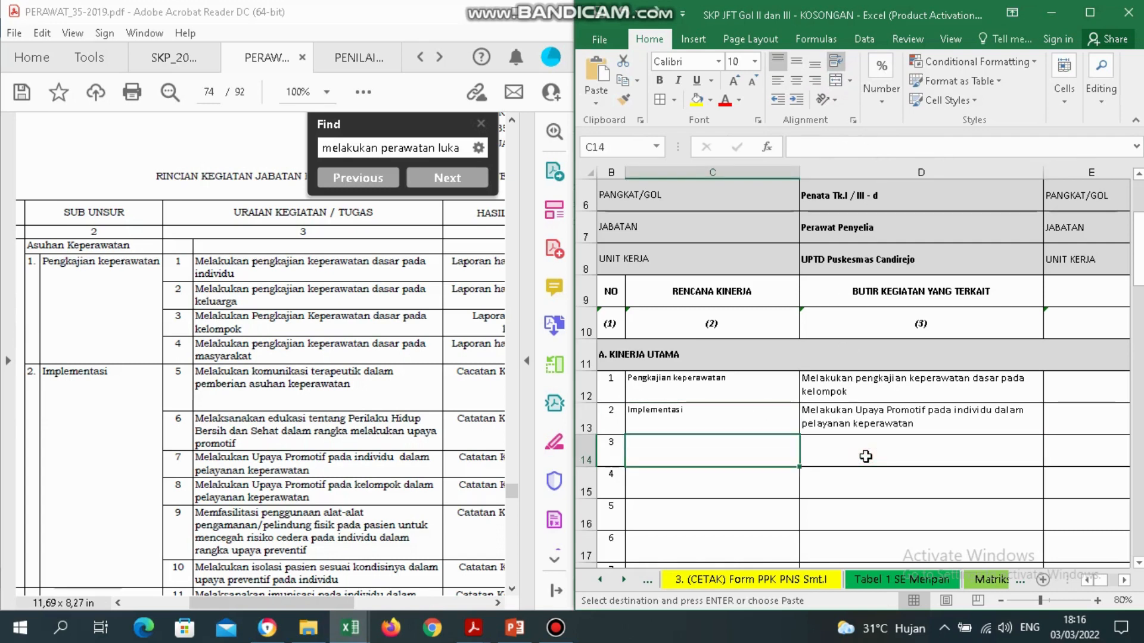
pyautogui.press('Right')
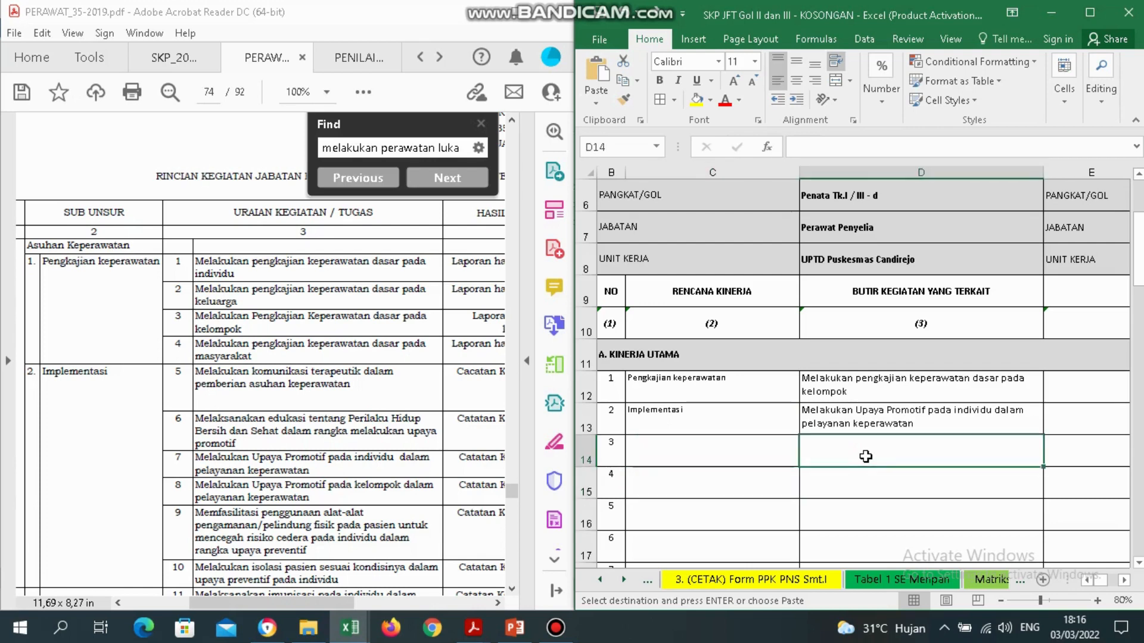
pyautogui.press('Right')
pyautogui.press('Right')
pyautogui.press('Right')
pyautogui.press('Right')
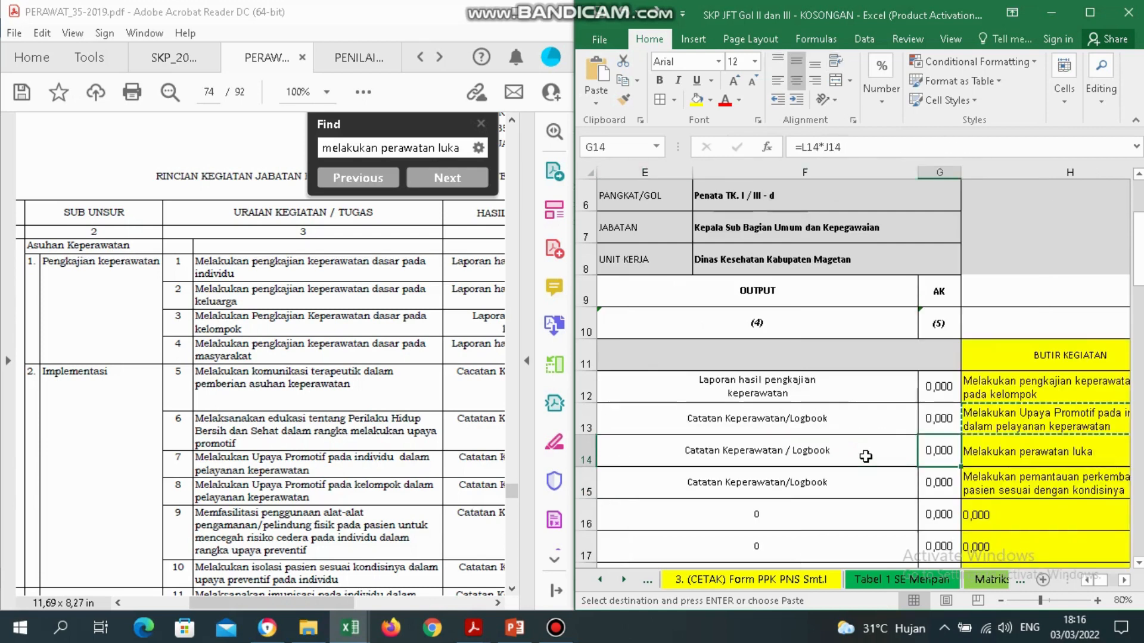
pyautogui.rightClick(1028, 459)
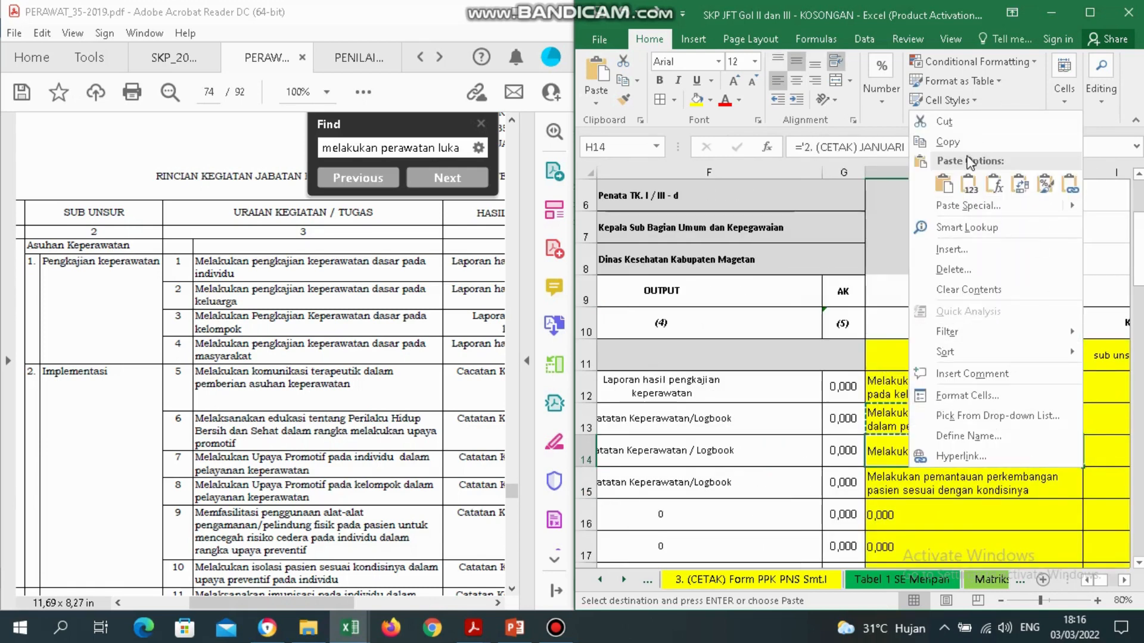
pyautogui.click(957, 141)
# Paste 'Melakukan perawatan luka' into the butir kegiatan cell D14.
pyautogui.press('Left')
pyautogui.press('Left')
pyautogui.press('Left')
pyautogui.press('Left')
pyautogui.press('Left')
pyautogui.press('Left')
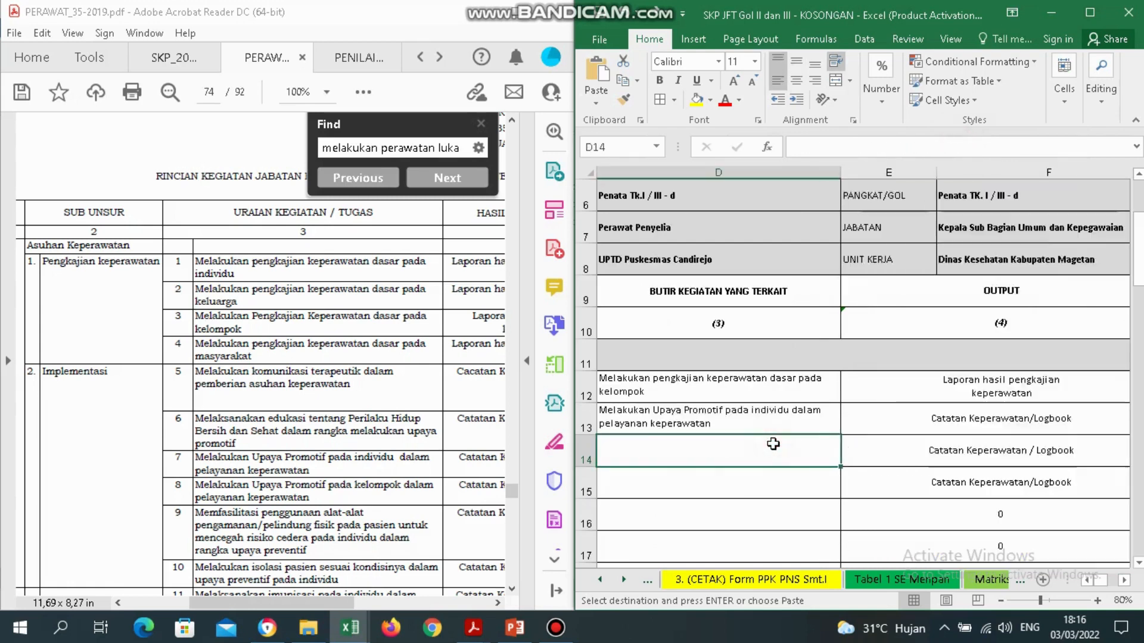
pyautogui.press('Left')
pyautogui.press('Right')
pyautogui.press('Right')
pyautogui.press('Right')
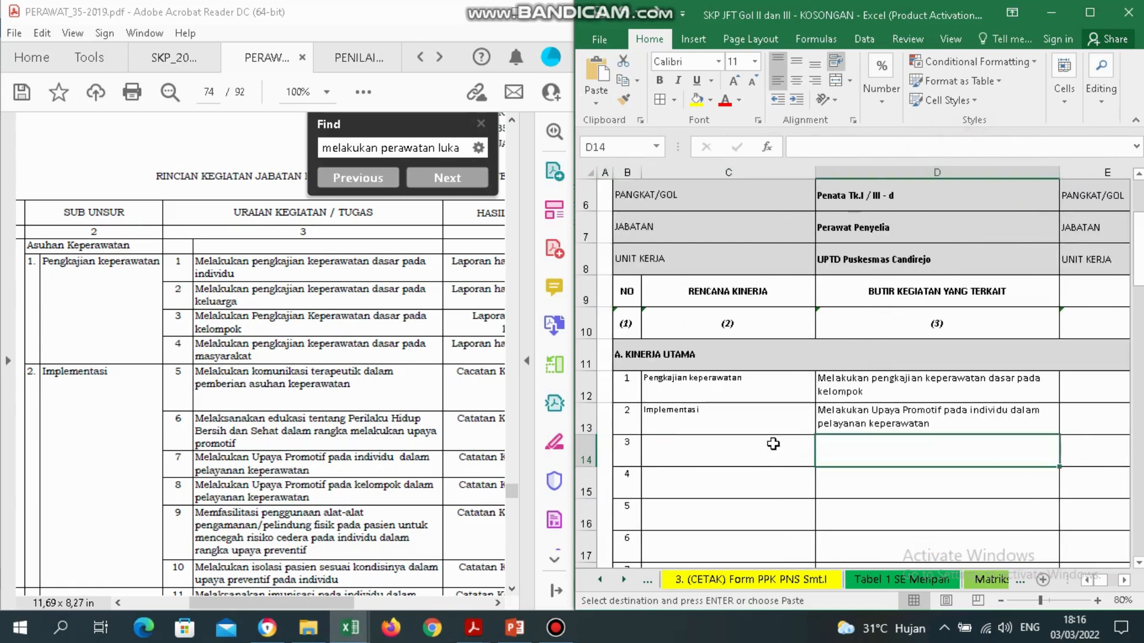
pyautogui.rightClick(888, 458)
pyautogui.click(947, 186)
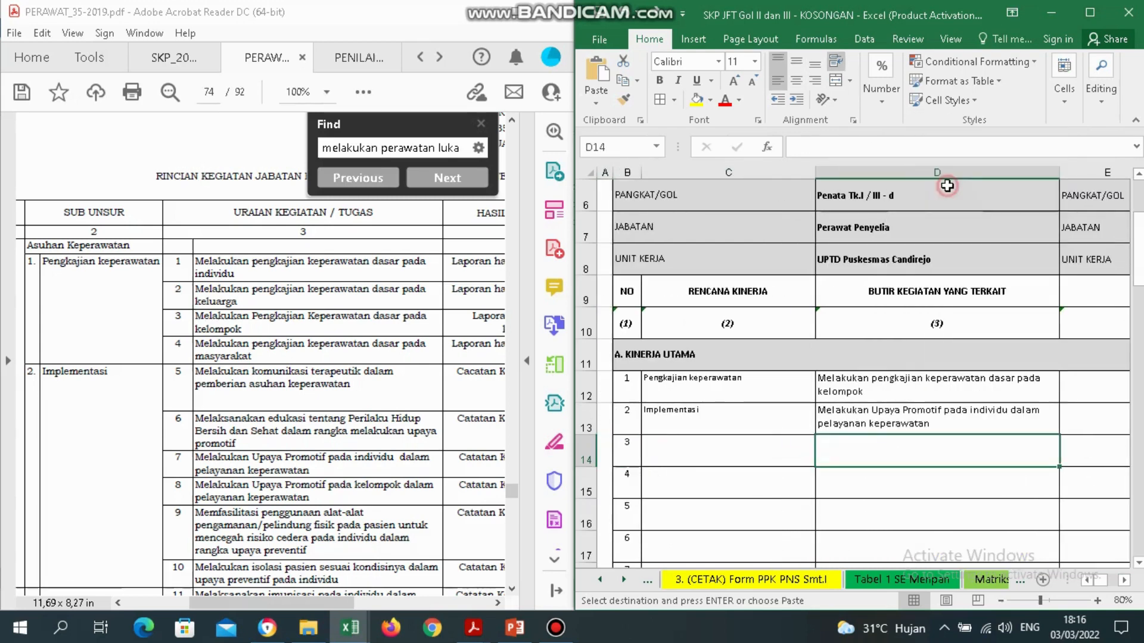
pyautogui.click(894, 481)
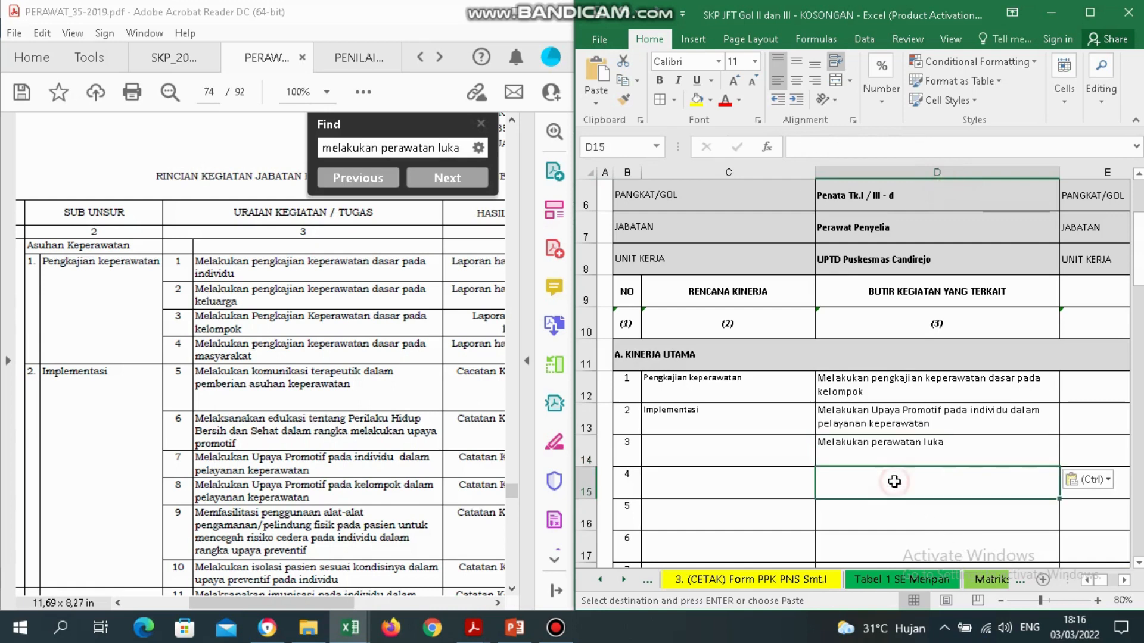
pyautogui.press('Right')
pyautogui.press('Right')
pyautogui.press('Right')
pyautogui.press('Right')
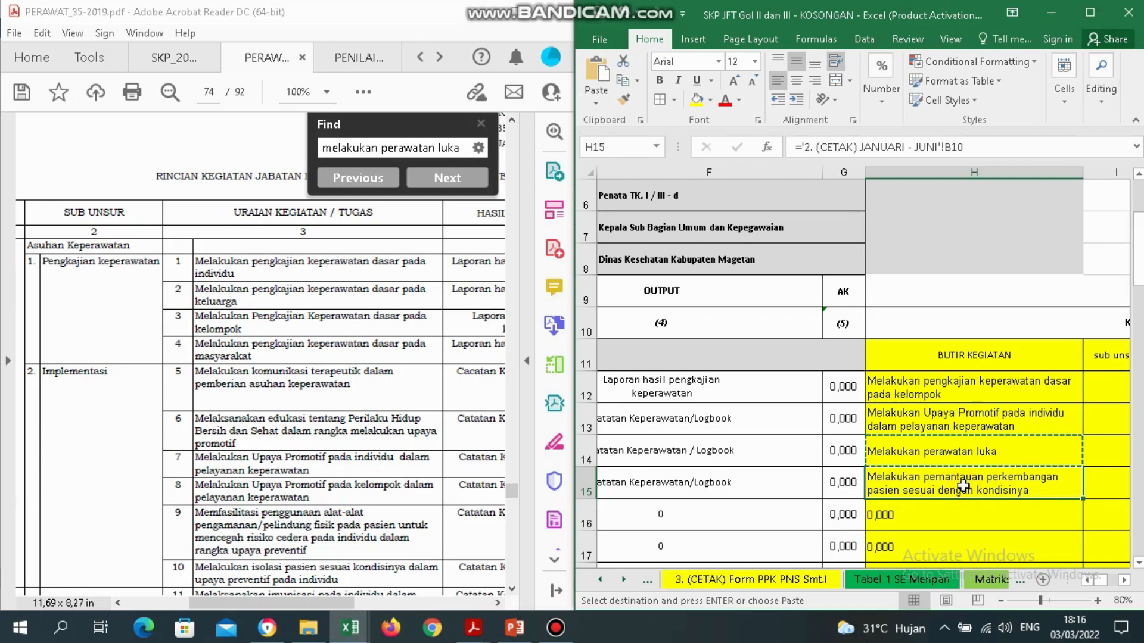
# Search the PDF for 'melakukan pemantauan perkembangan' to reach item 38 on page 76.
pyautogui.click(382, 149)
pyautogui.write('melka')
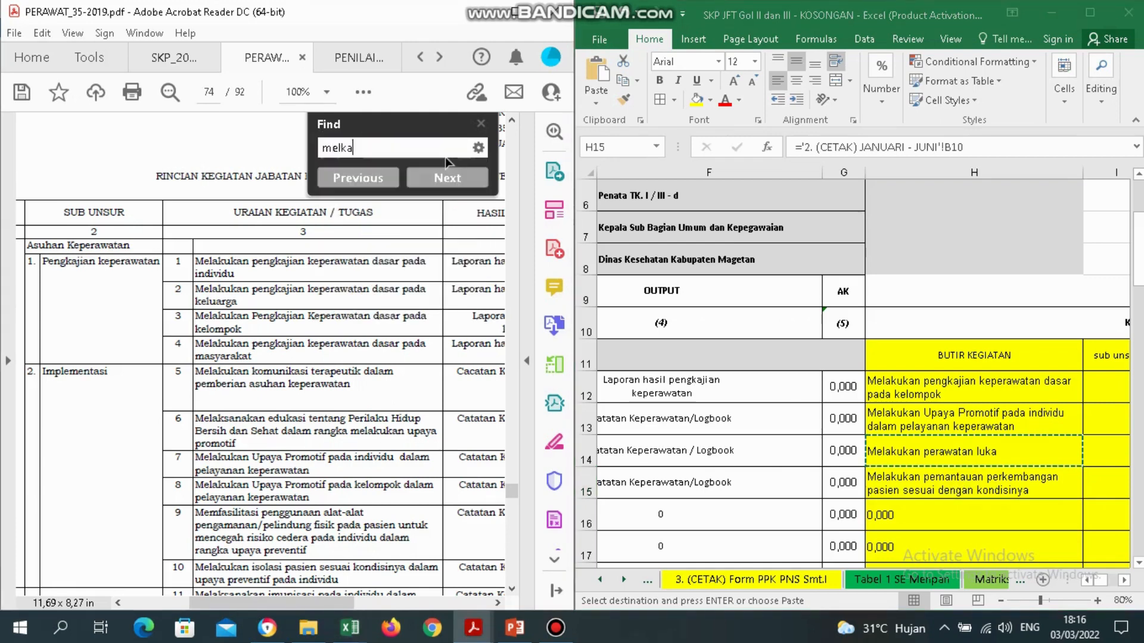
pyautogui.press('BackSpace')
pyautogui.write('akuakkan peman')
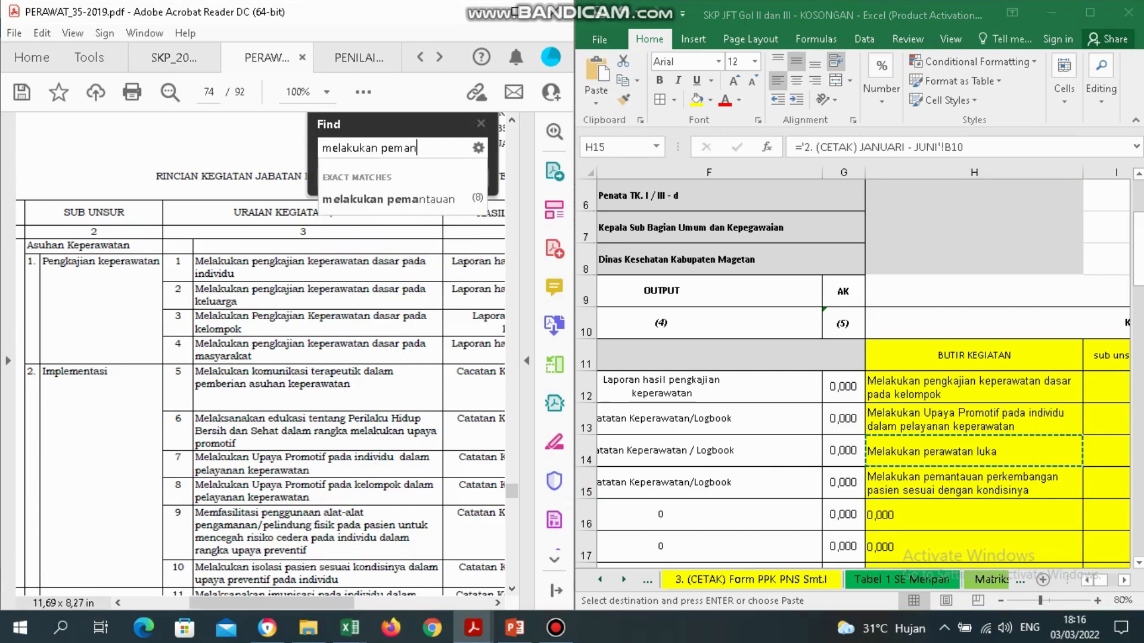
pyautogui.write('tauan perke')
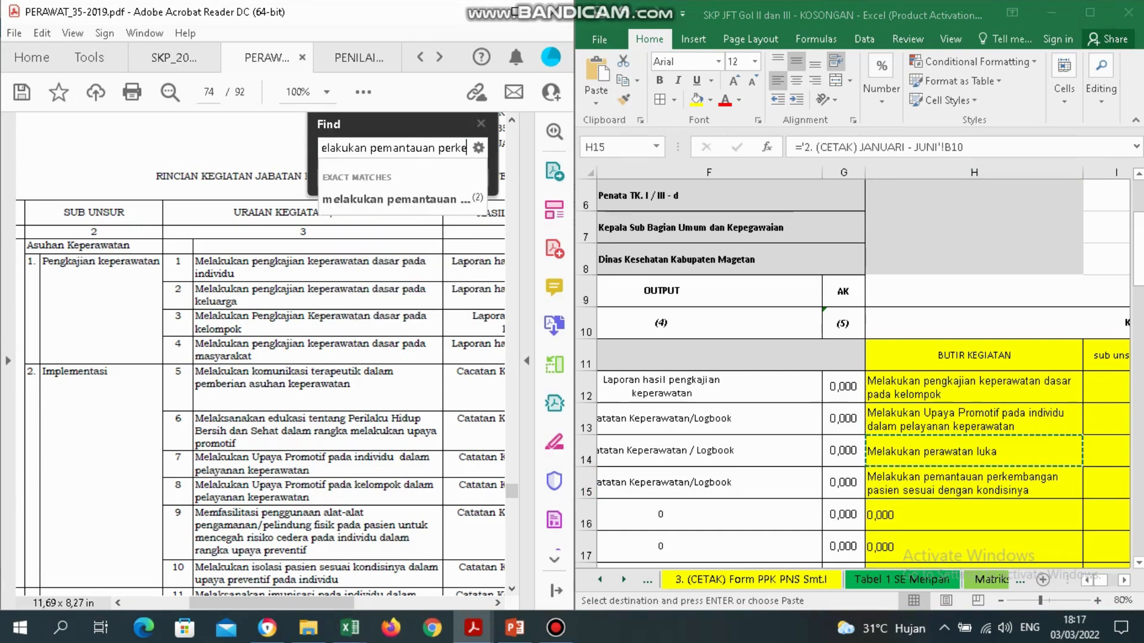
pyautogui.write('mbangan')
pyautogui.press('Return')
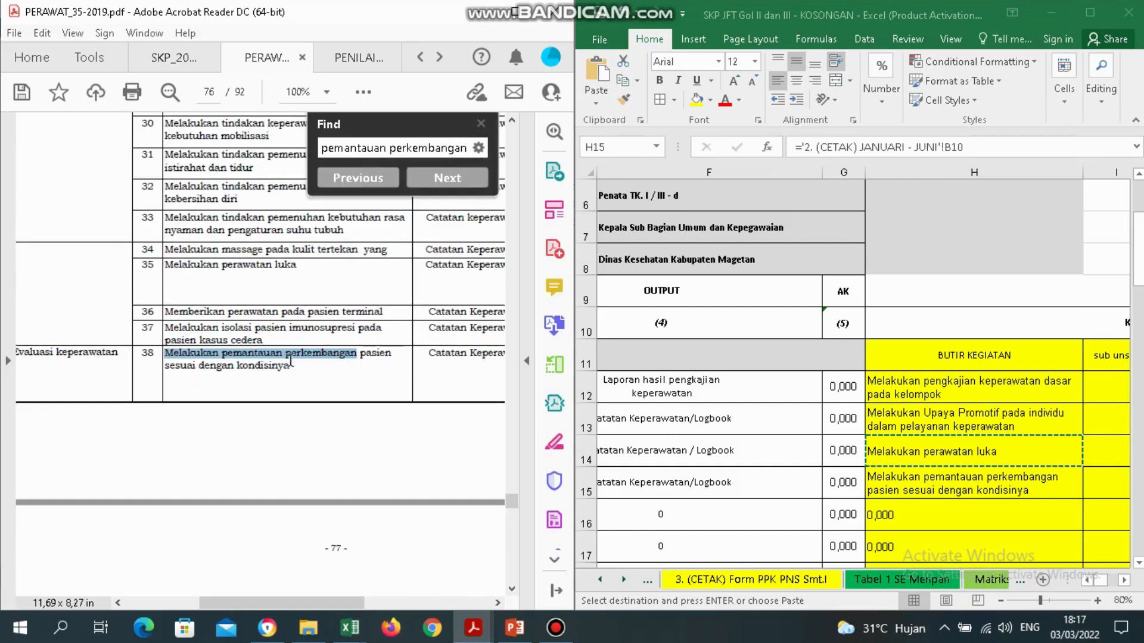
# Select the sub-unsur 'Evaluasi keperawatan' in the table and return to the workbook.
pyautogui.moveTo(345, 603); pyautogui.dragTo(312, 603)
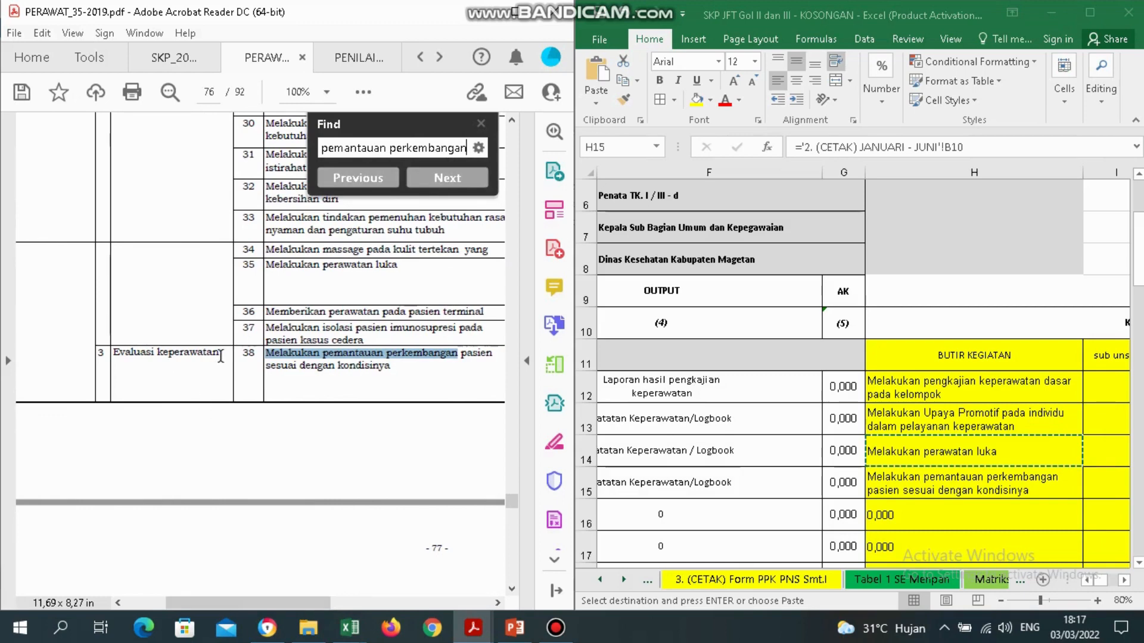
pyautogui.moveTo(221, 355); pyautogui.dragTo(123, 359)
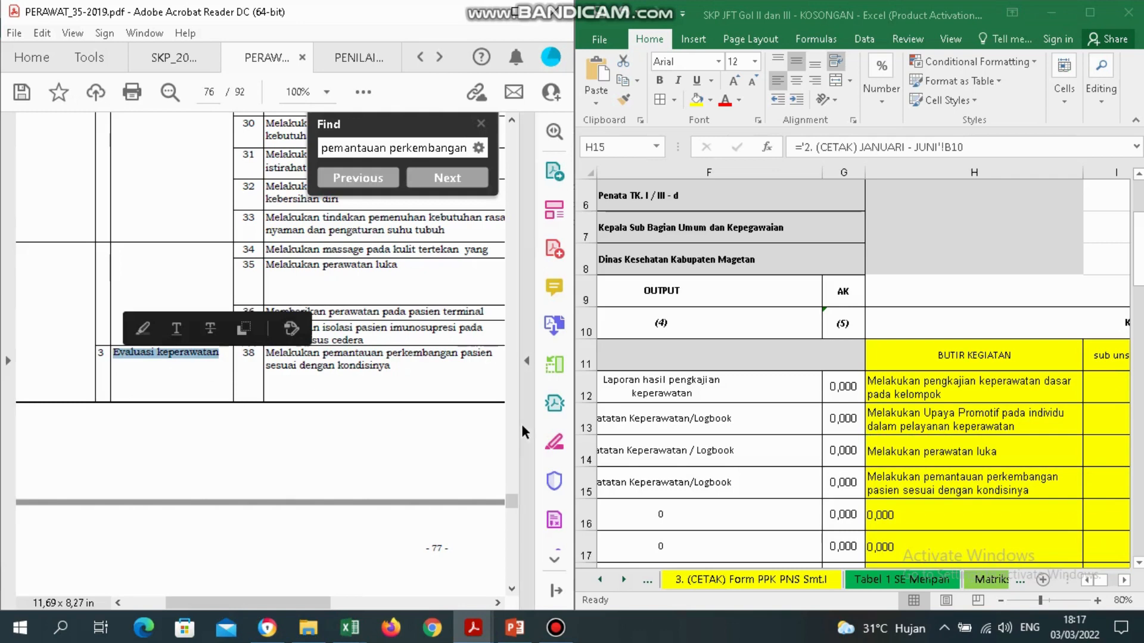
pyautogui.moveTo(634, 8)
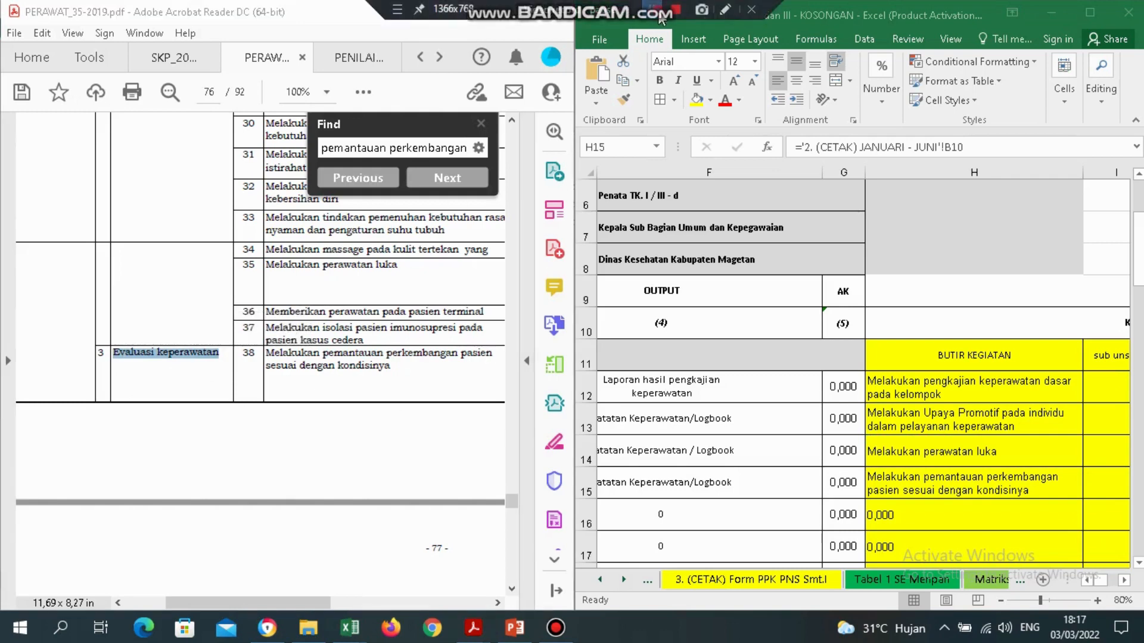
pyautogui.click(683, 483)
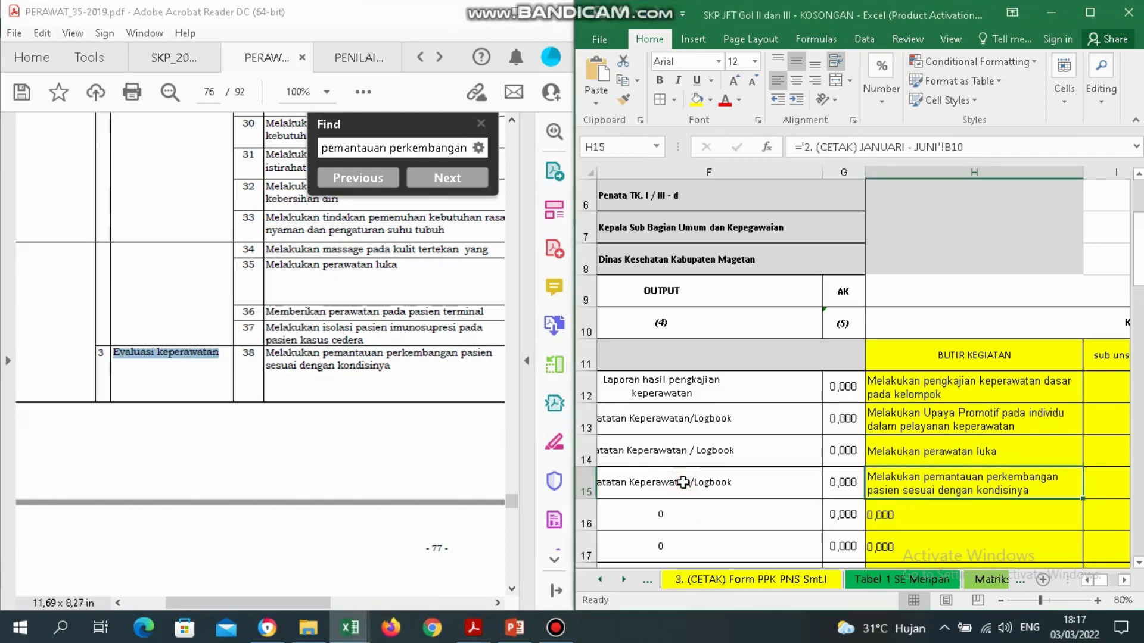
# Enter 'Evaluasi keperawatan' as the Rencana Kinerja in C15.
pyautogui.click(683, 484)
pyautogui.press('Left')
pyautogui.press('Left')
pyautogui.press('Left')
pyautogui.click(683, 483)
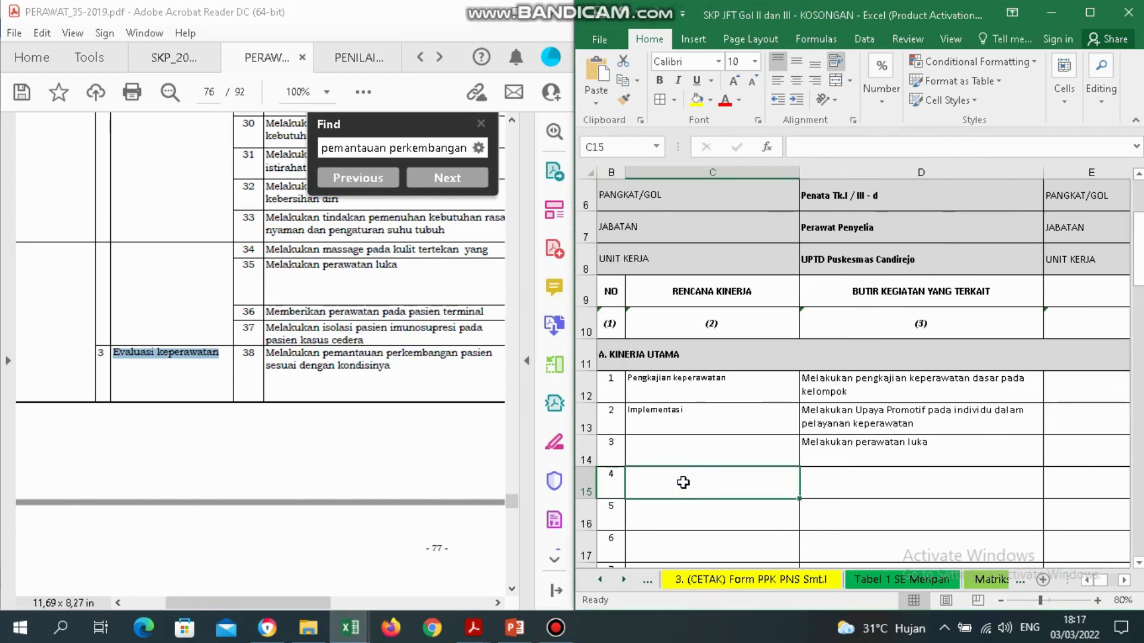
pyautogui.write('e')
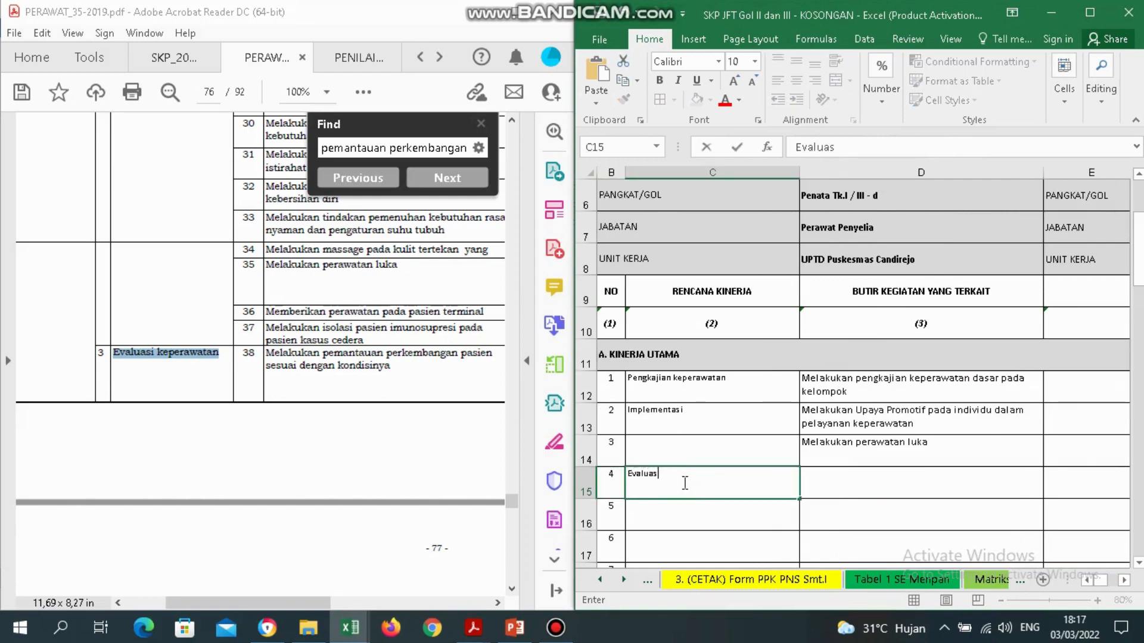
pyautogui.write('valuasi K')
pyautogui.press('BackSpace')
pyautogui.write('keperawa')
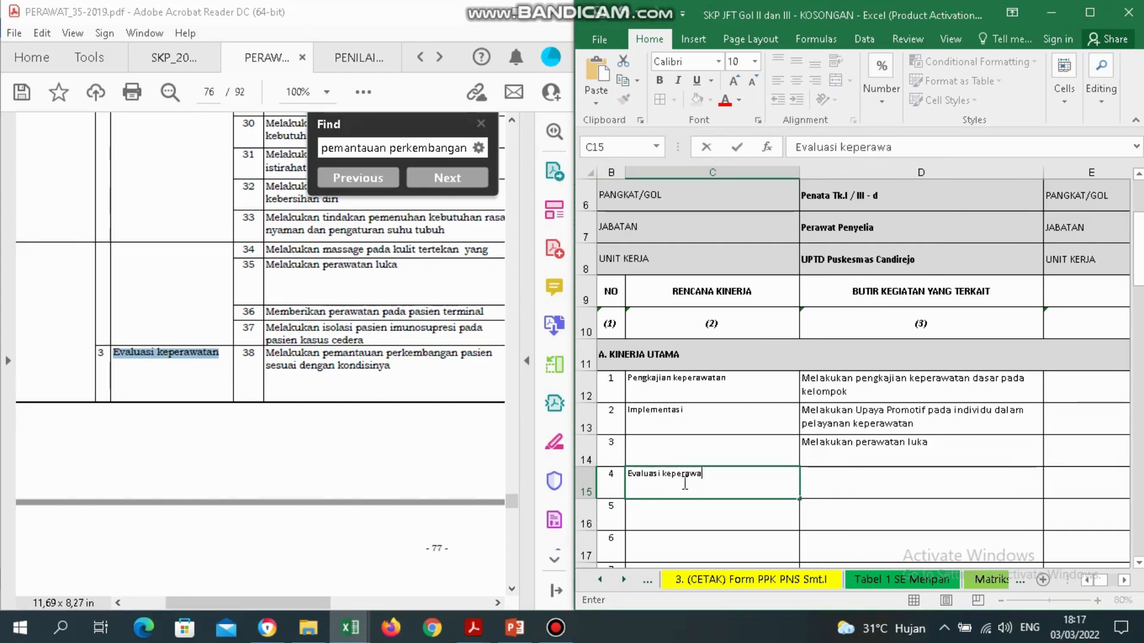
pyautogui.press('Return')
# Copy the activity text from H15 and paste it as values into D15.
pyautogui.press('Up')
pyautogui.press('Right')
pyautogui.press('Right')
pyautogui.press('Right')
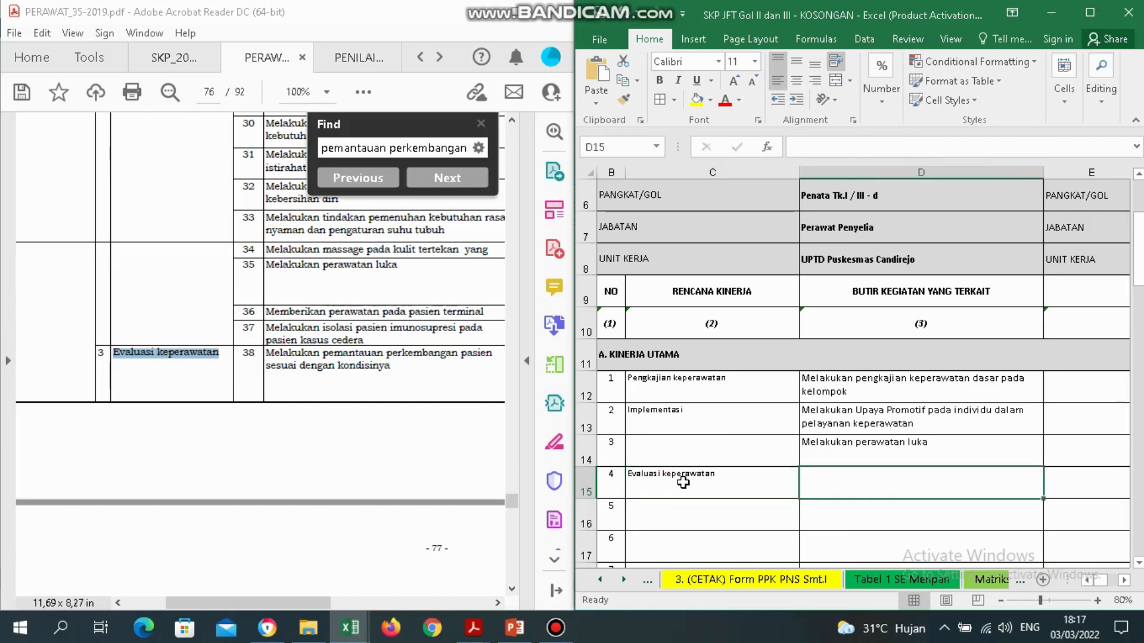
pyautogui.press('Right')
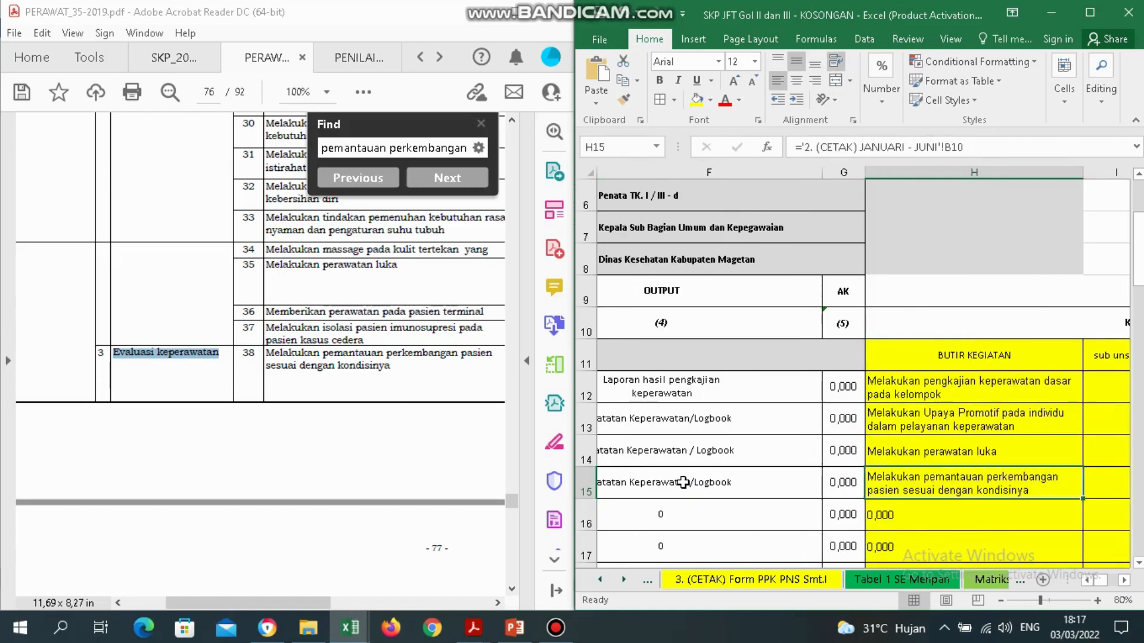
pyautogui.rightClick(913, 485)
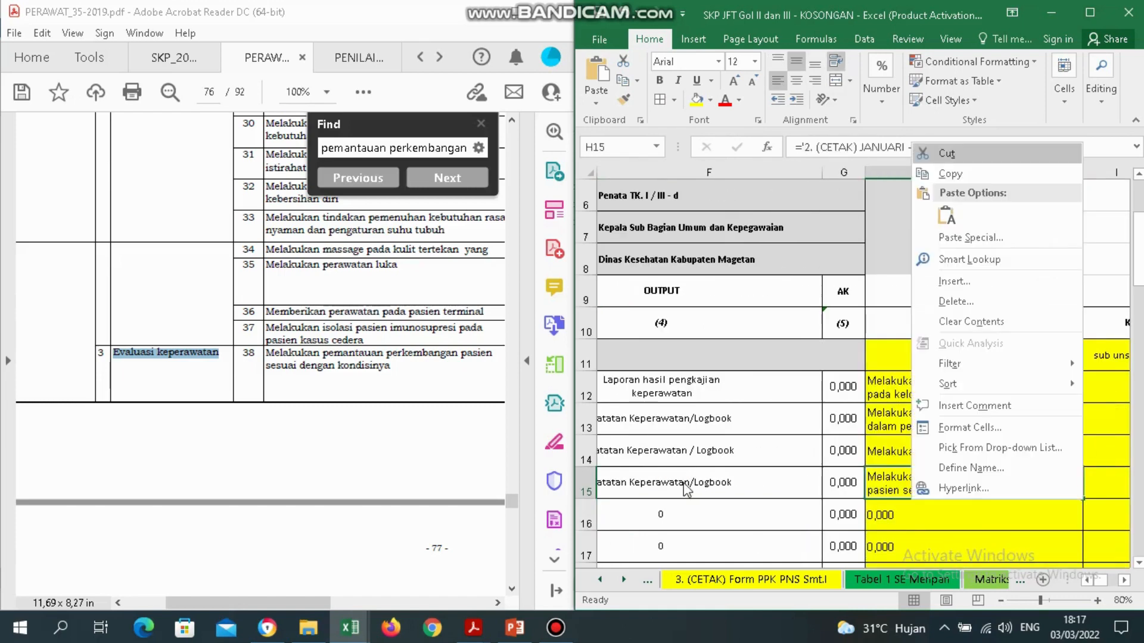
pyautogui.click(947, 174)
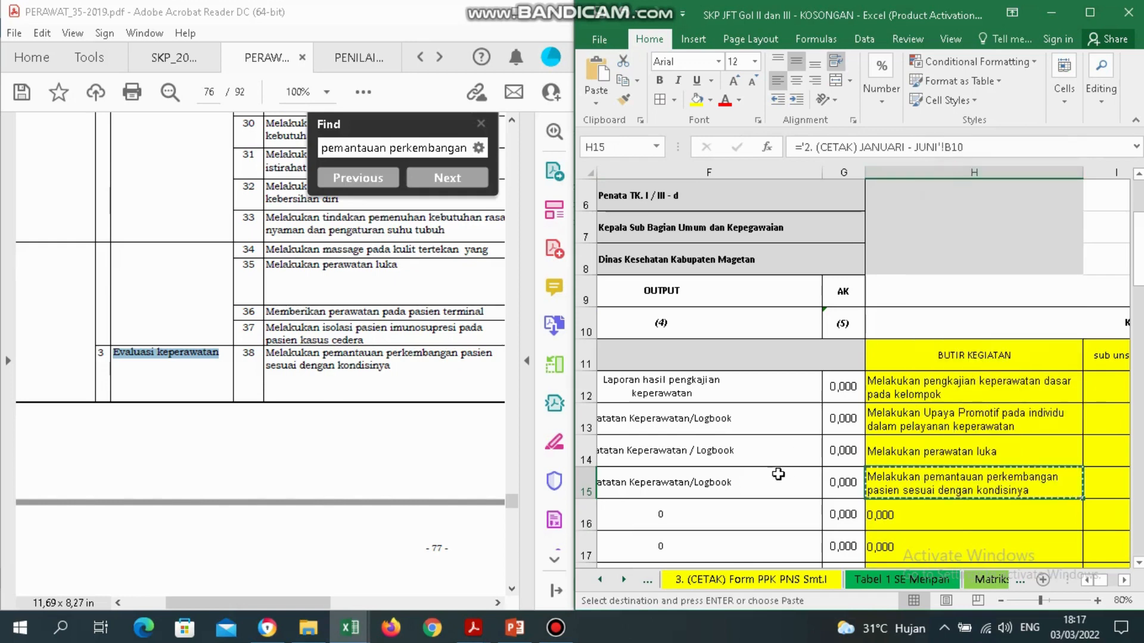
pyautogui.click(748, 474)
pyautogui.press('Left')
pyautogui.press('Left')
pyautogui.press('Left')
pyautogui.press('Right')
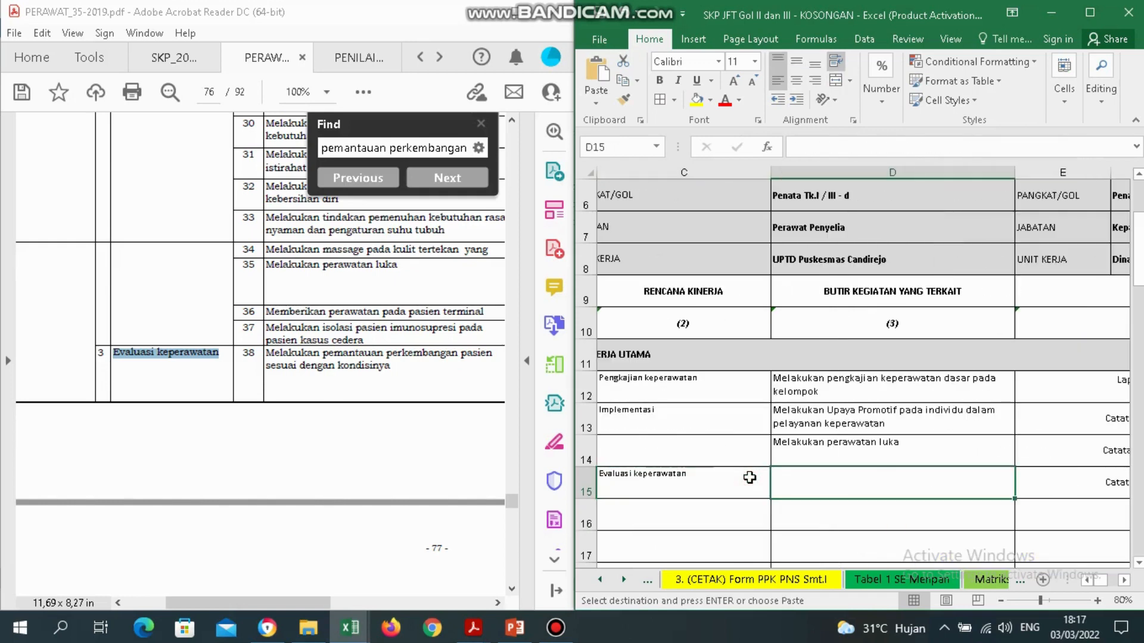
pyautogui.hotkey('shift', 'F10')
pyautogui.click(903, 221)
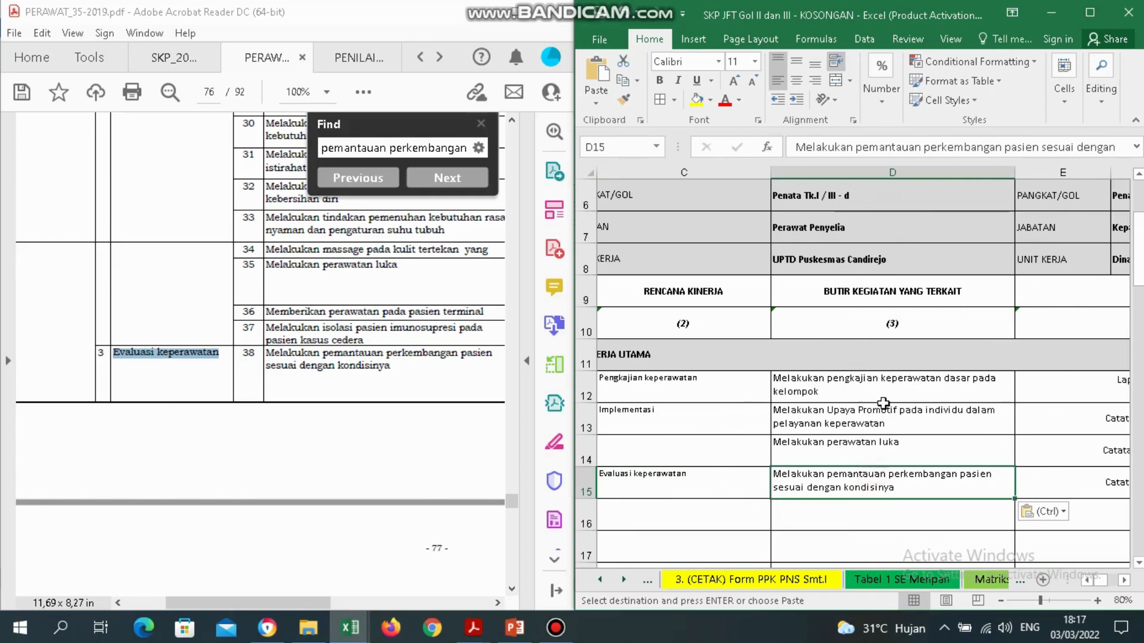
# Select C13:C14 and maximize the Excel window.
pyautogui.click(864, 395)
pyautogui.press('Left')
pyautogui.hscroll(-1, 863, 395)
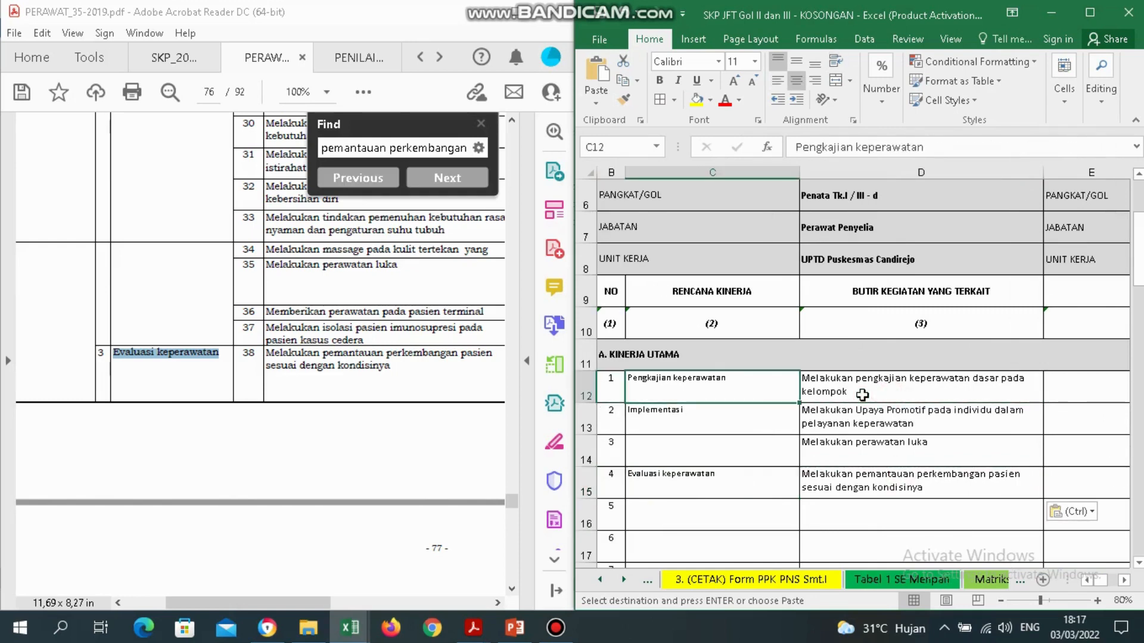
pyautogui.press('Down')
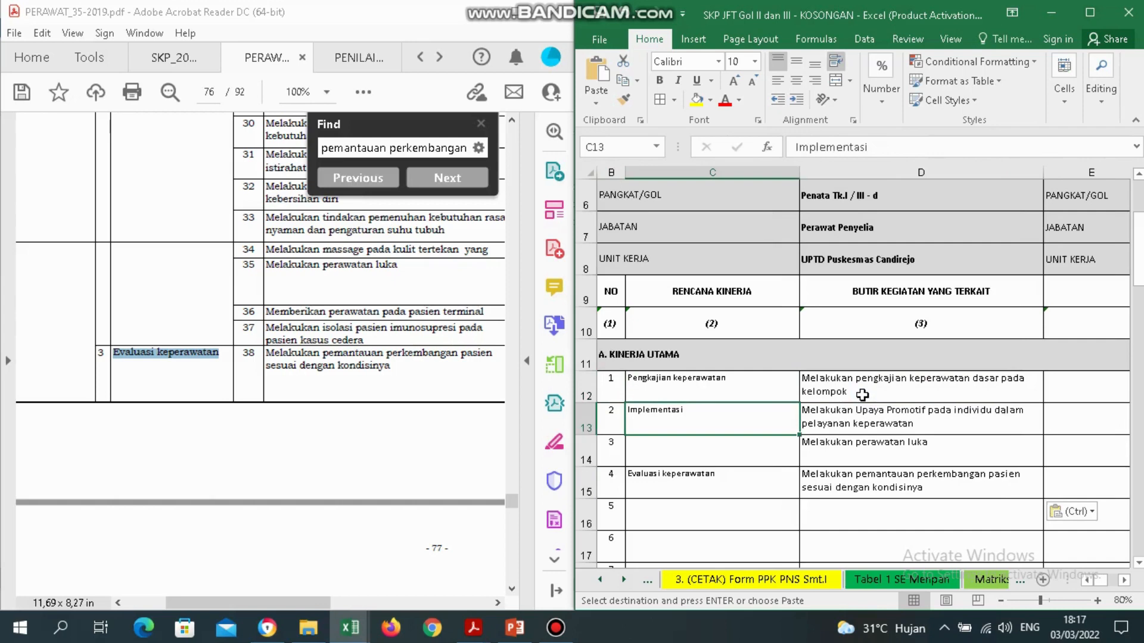
pyautogui.hotkey('shift', 'Down')
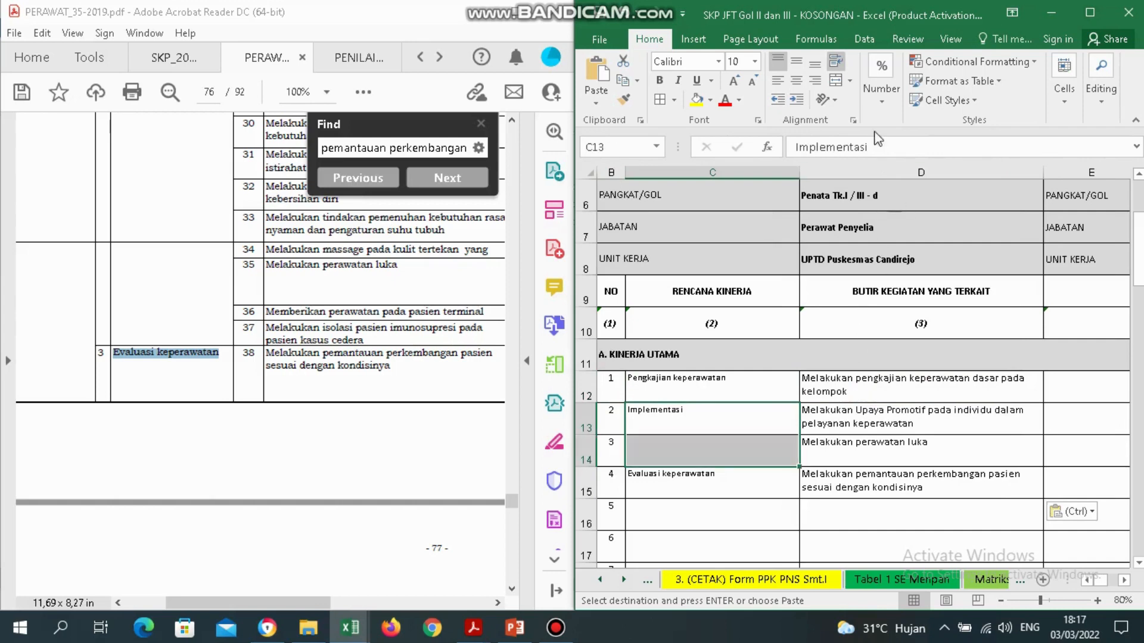
pyautogui.click(1090, 12)
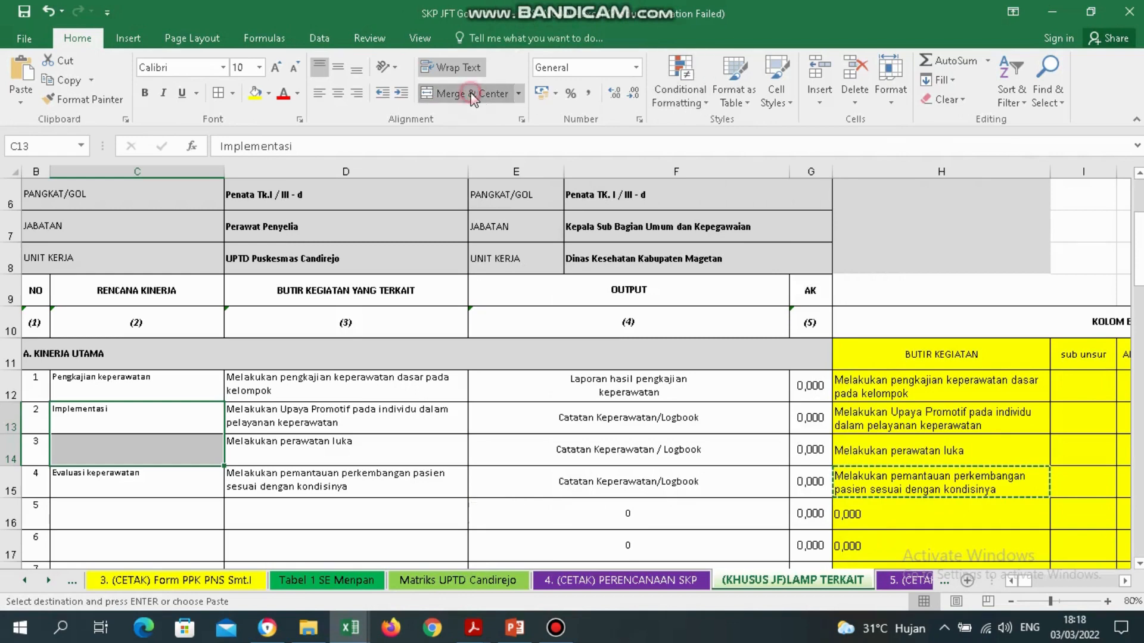
pyautogui.click(473, 95)
pyautogui.click(320, 93)
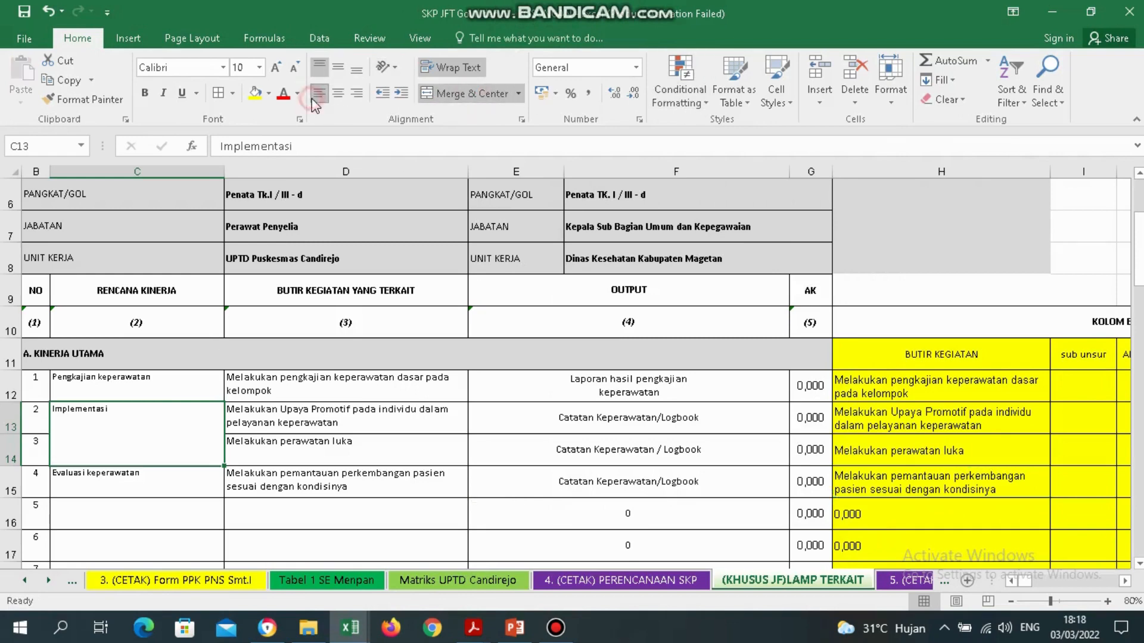
pyautogui.moveTo(30, 417); pyautogui.dragTo(31, 445)
pyautogui.click(449, 94)
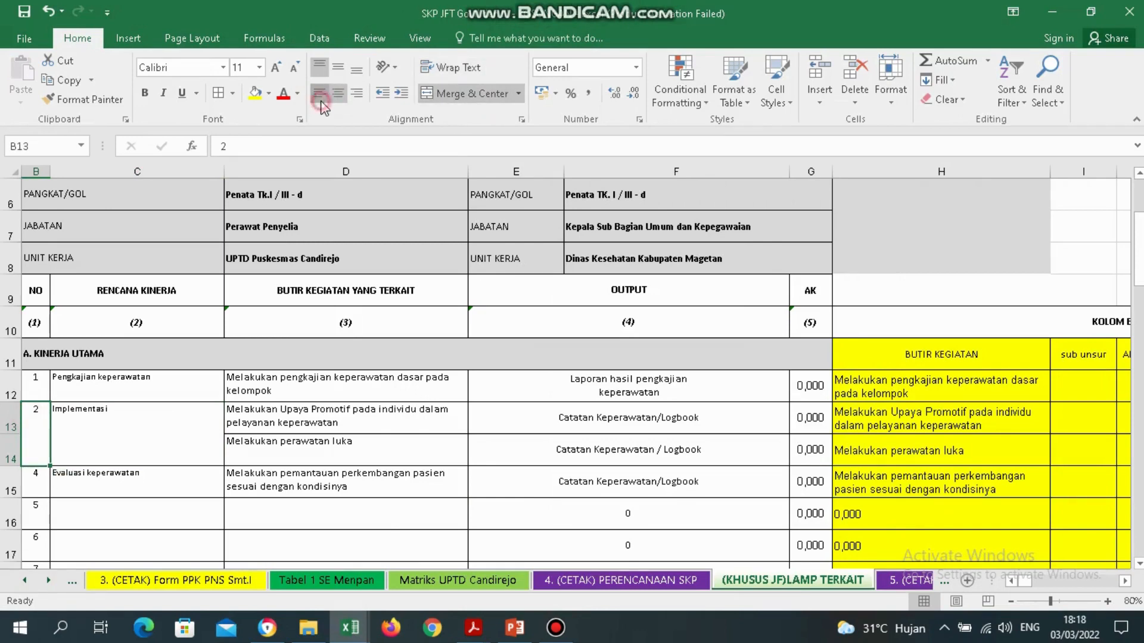
pyautogui.click(314, 529)
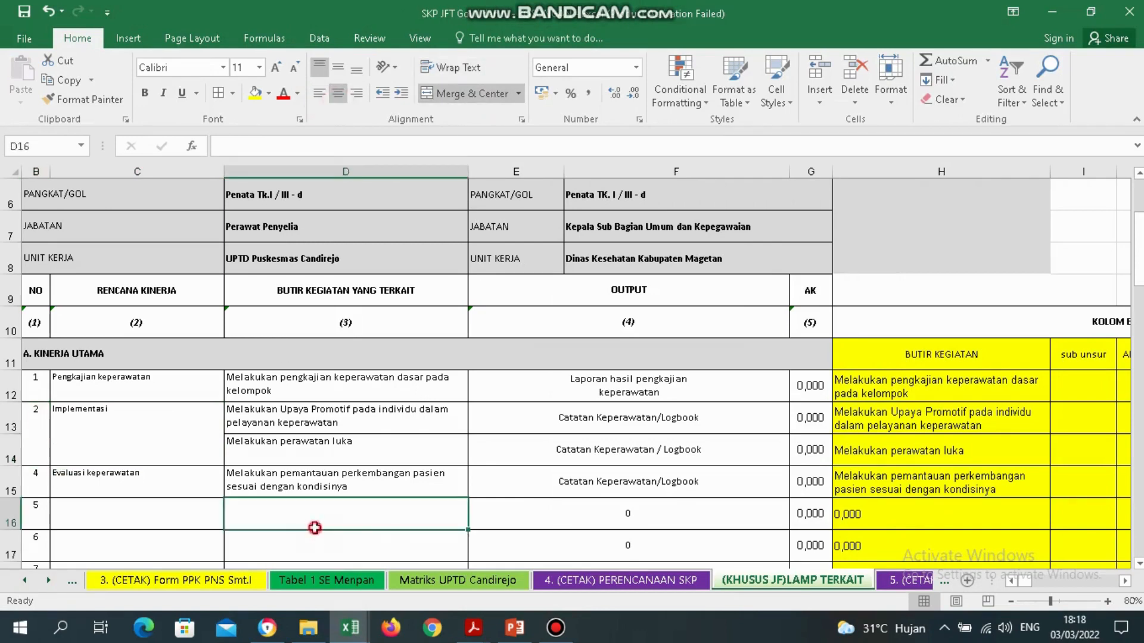
pyautogui.click(145, 420)
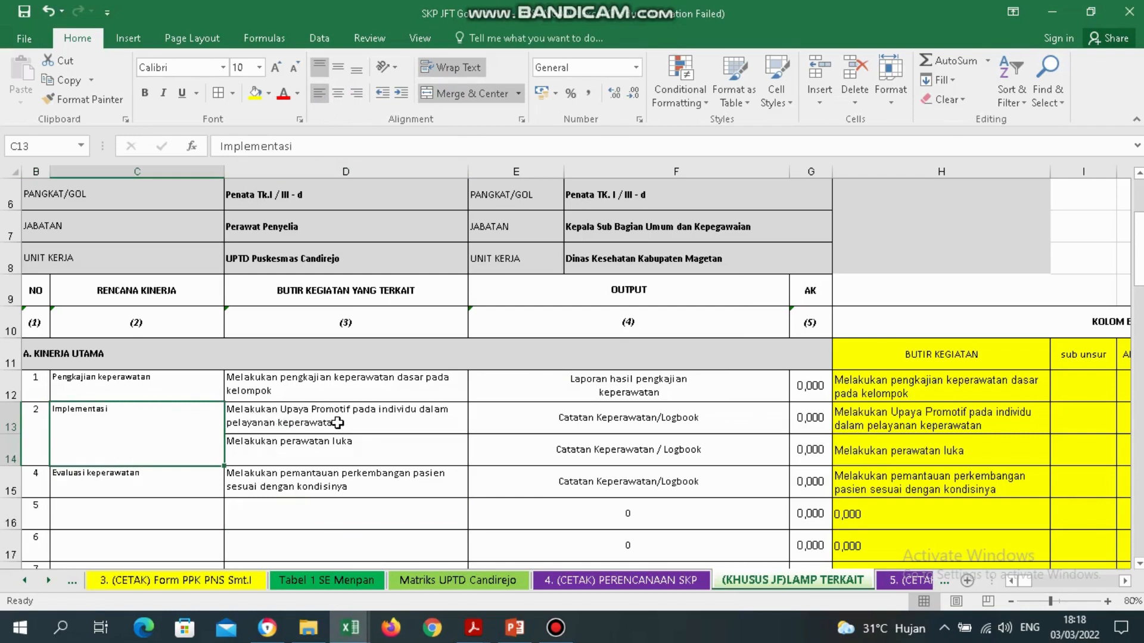
pyautogui.click(397, 451)
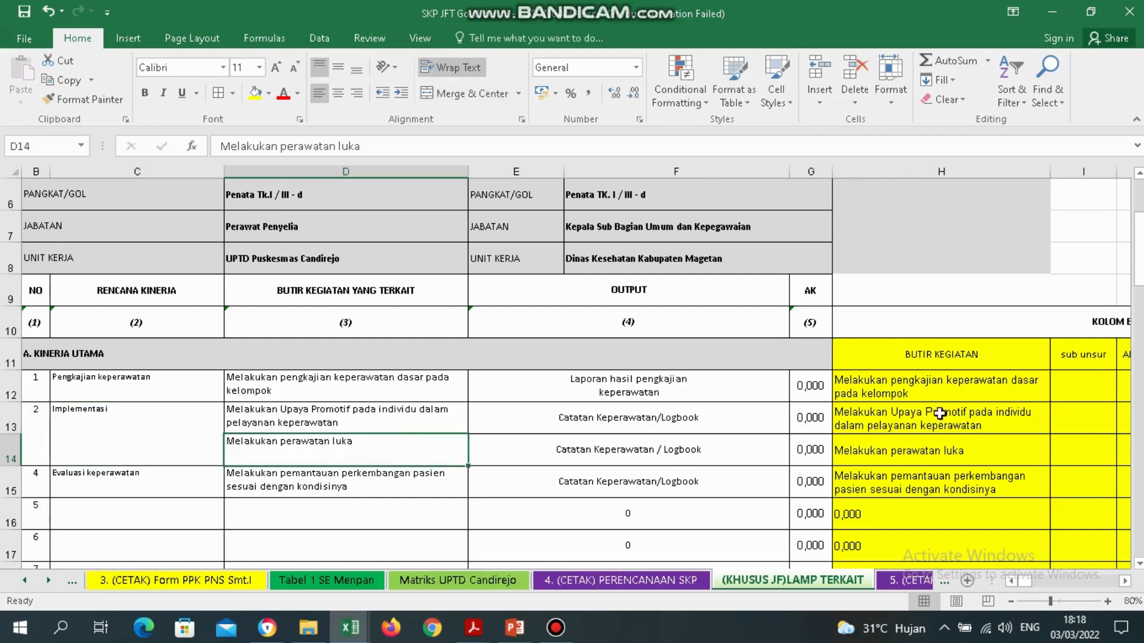
pyautogui.moveTo(908, 380); pyautogui.dragTo(917, 507)
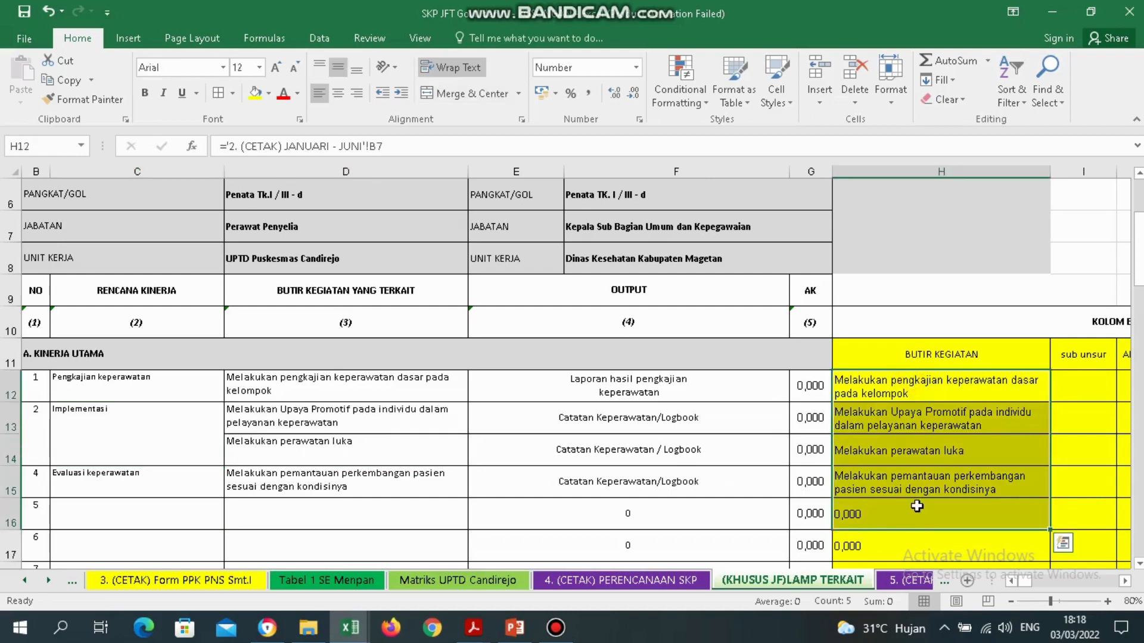
pyautogui.click(893, 480)
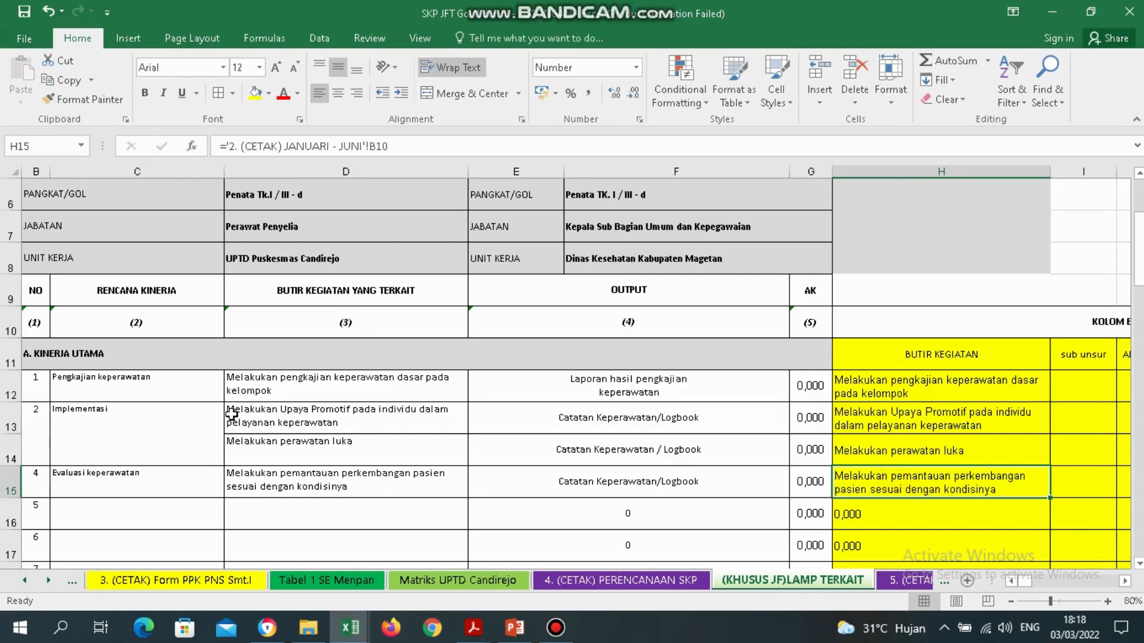
pyautogui.hotkey('ctrl', 'z')
pyautogui.hotkey('ctrl', 'z')
pyautogui.hotkey('ctrl', 'z')
pyautogui.hotkey('ctrl', 'z')
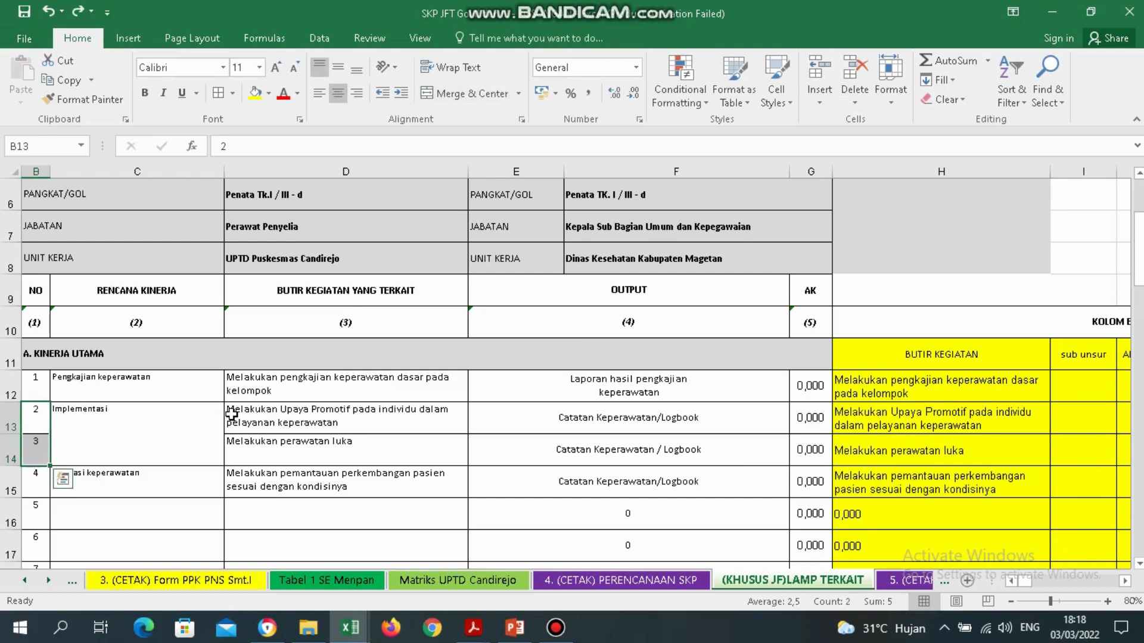
pyautogui.hotkey('ctrl', 'z')
pyautogui.hotkey('ctrl', 'z')
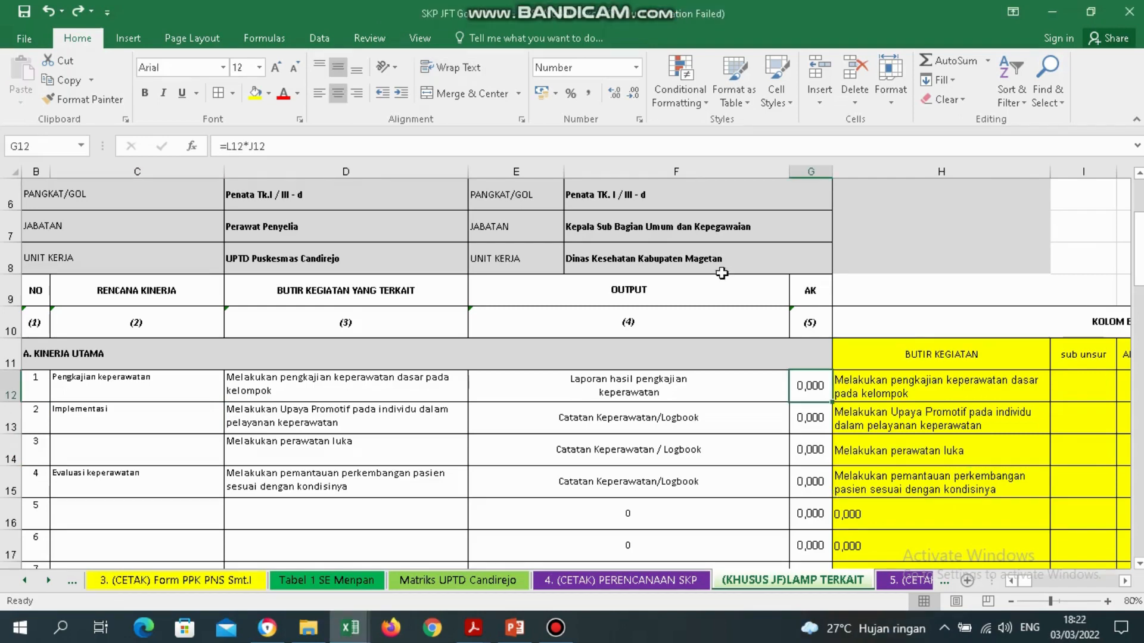
# Go to the 1. (CETAK) SASARAN KERJA sheet and select the empty activity cell in row 16.
pyautogui.click(887, 526)
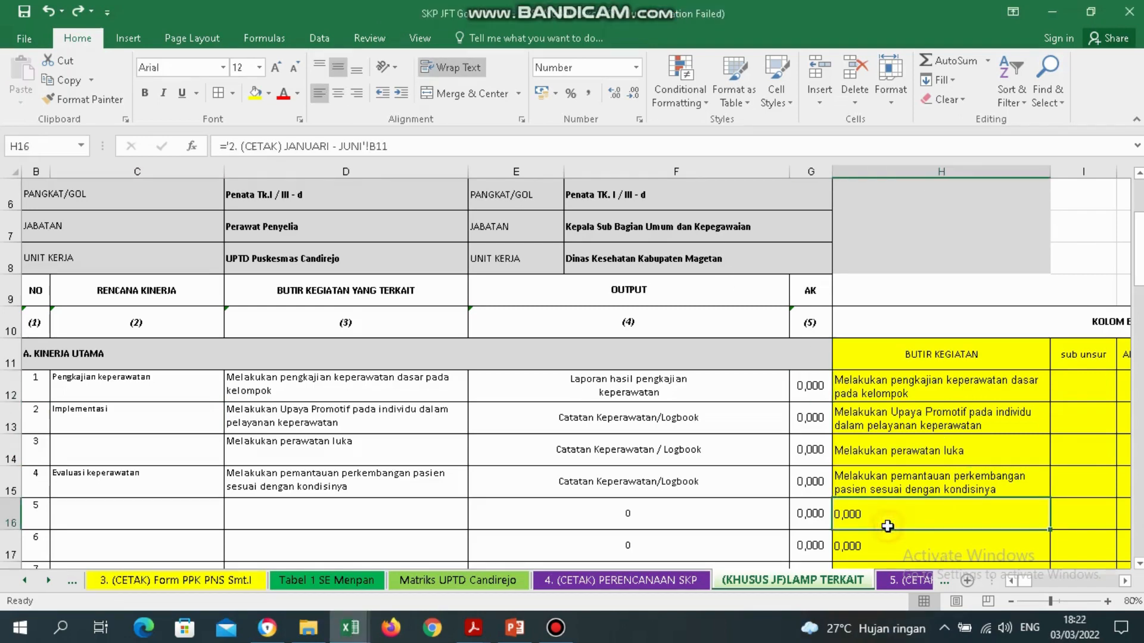
pyautogui.click(24, 582)
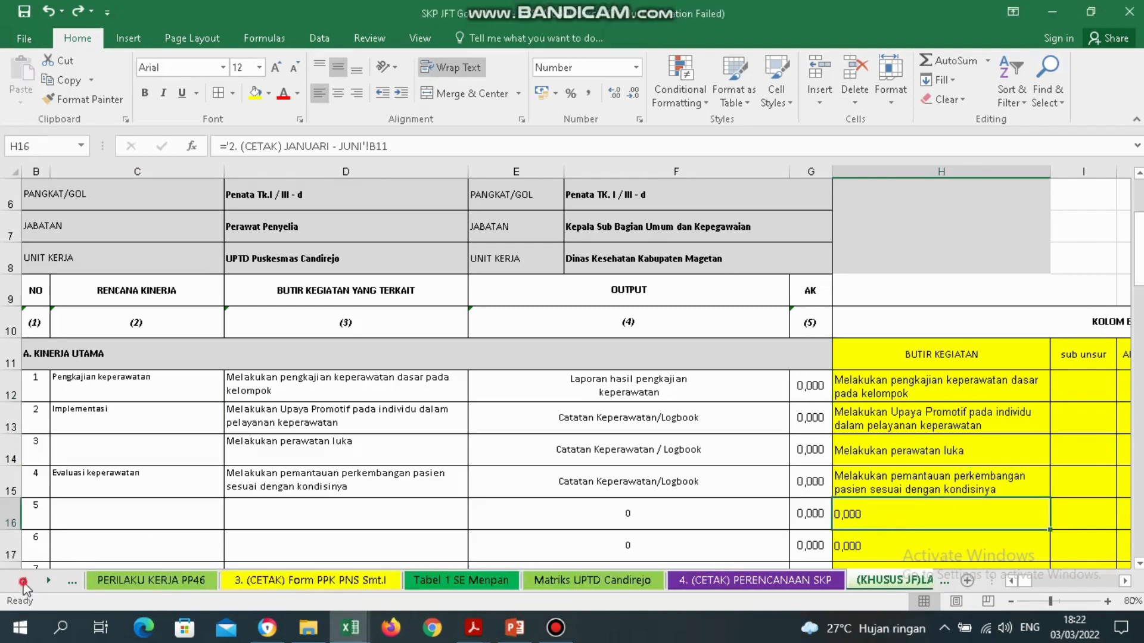
pyautogui.click(24, 582)
pyautogui.click(23, 582)
pyautogui.click(24, 581)
pyautogui.click(24, 581)
pyautogui.click(23, 581)
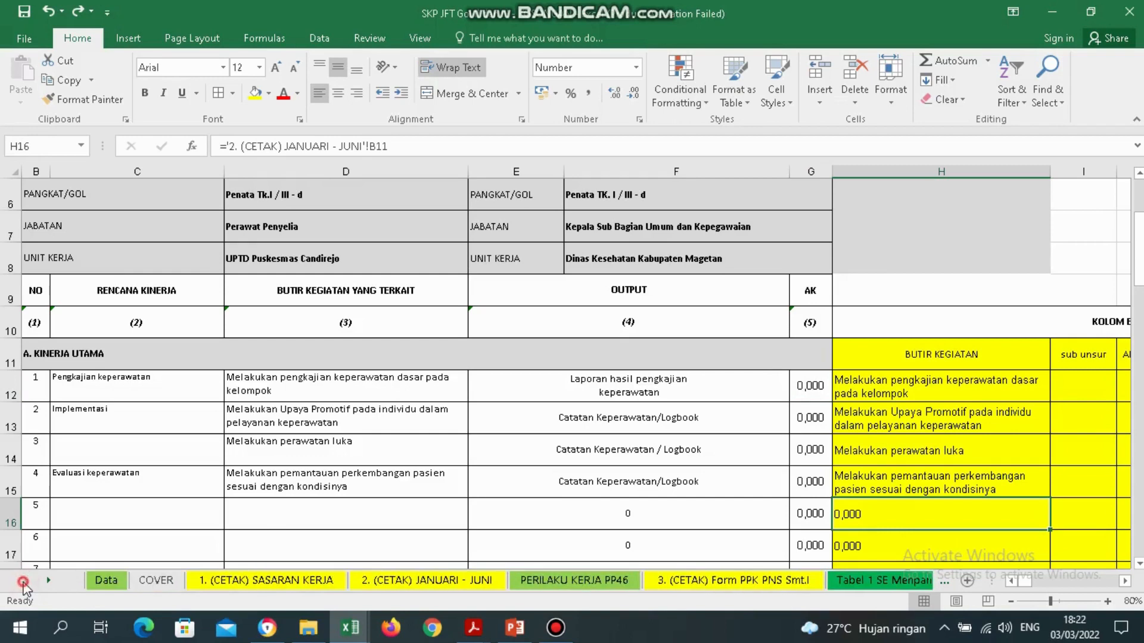
pyautogui.click(292, 579)
pyautogui.click(126, 527)
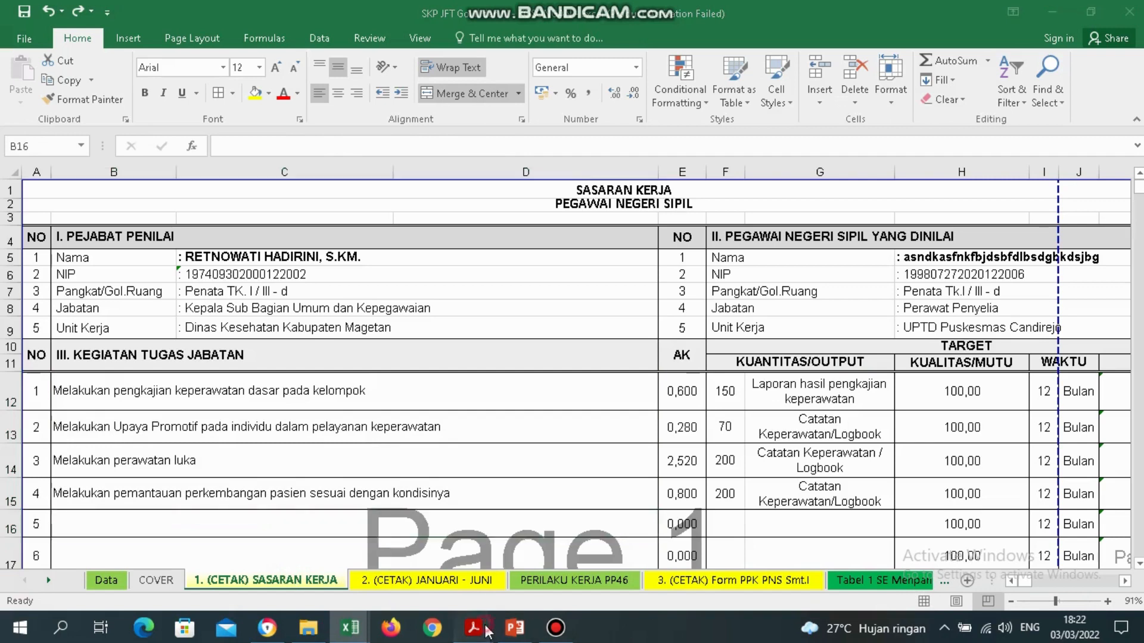
# Paste 'Melakukan pengkajian keperawatan dasar pada masyarakat' into B16 as a single line.
pyautogui.moveTo(473, 627)
pyautogui.click(699, 552)
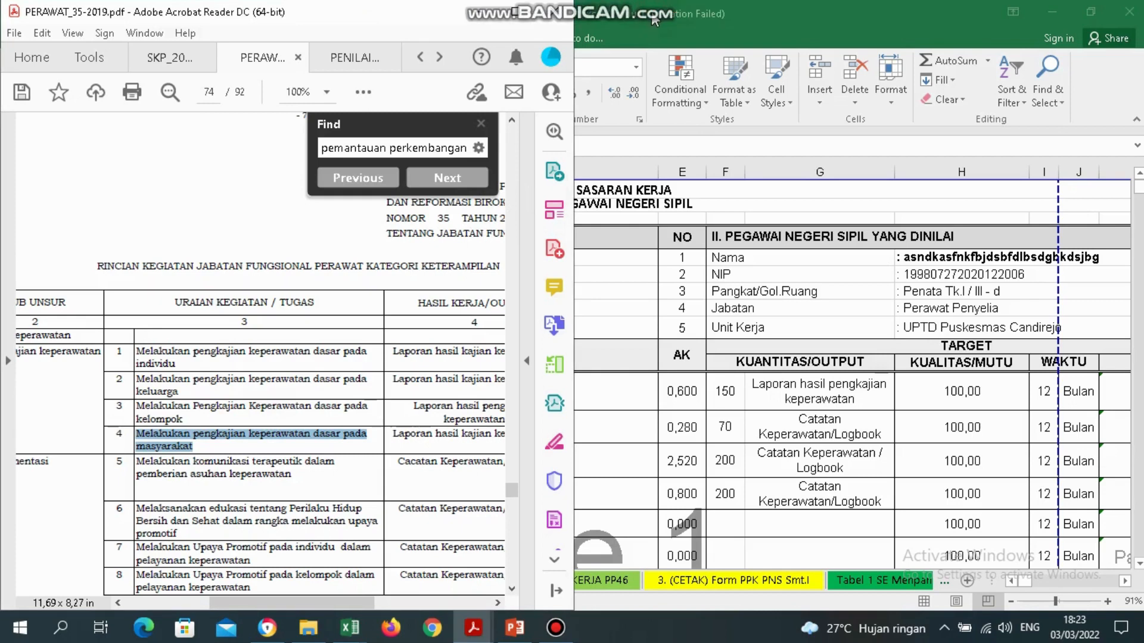
pyautogui.click(693, 441)
pyautogui.click(108, 526)
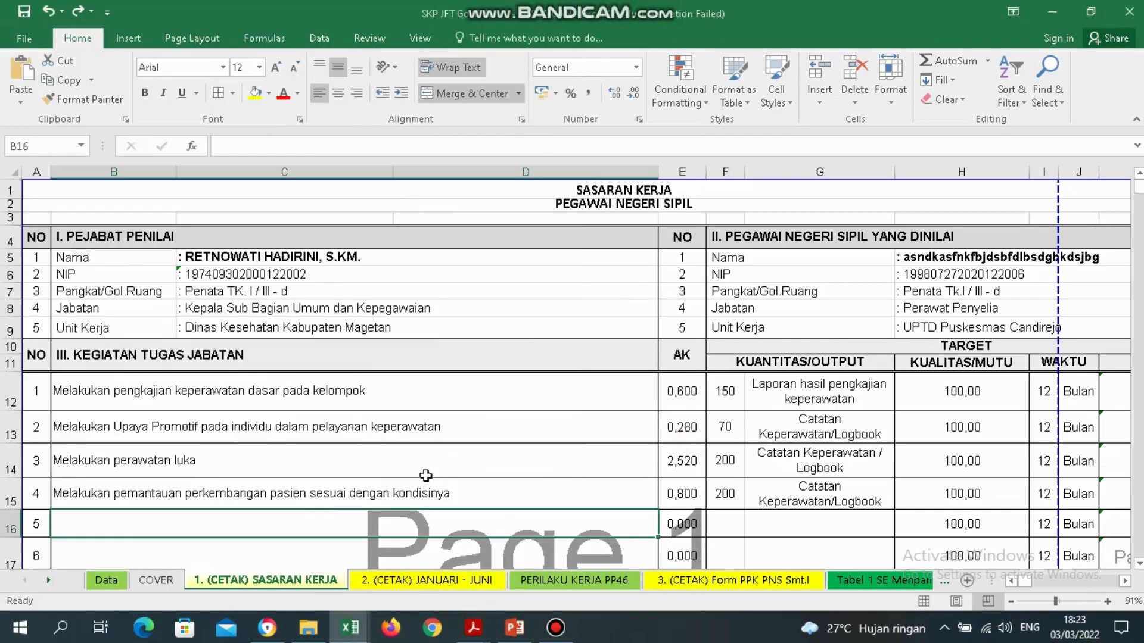
pyautogui.doubleClick(85, 522)
pyautogui.write('Melakukan pengkajian keperawatan dasar pada masyarakat')
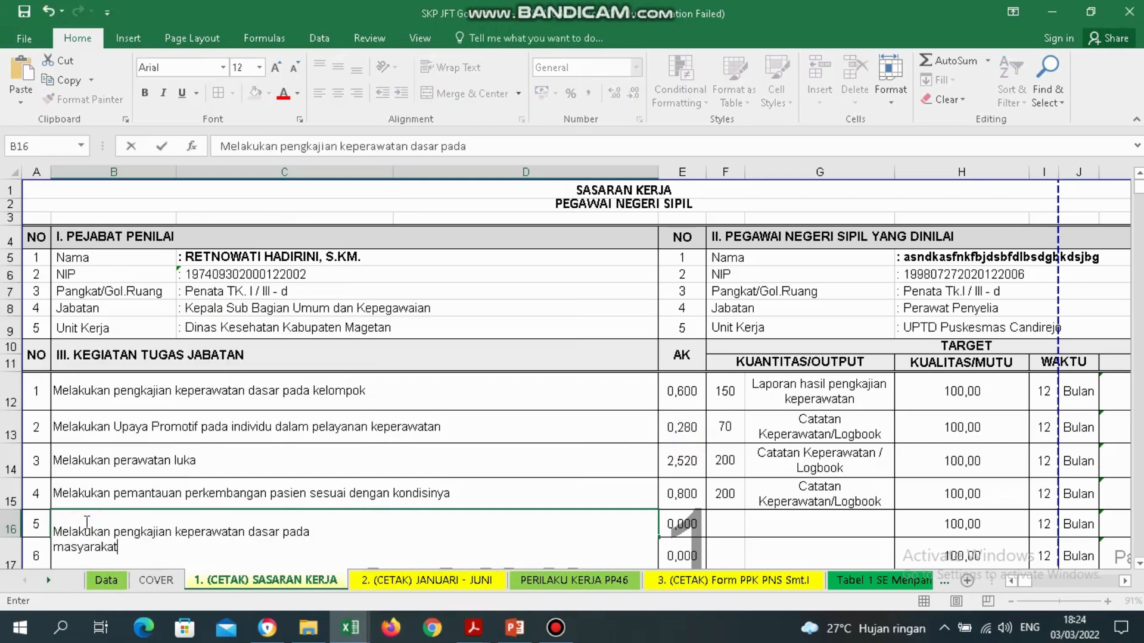
pyautogui.click(325, 541)
pyautogui.press('Delete')
pyautogui.press('Return')
pyautogui.press('Up')
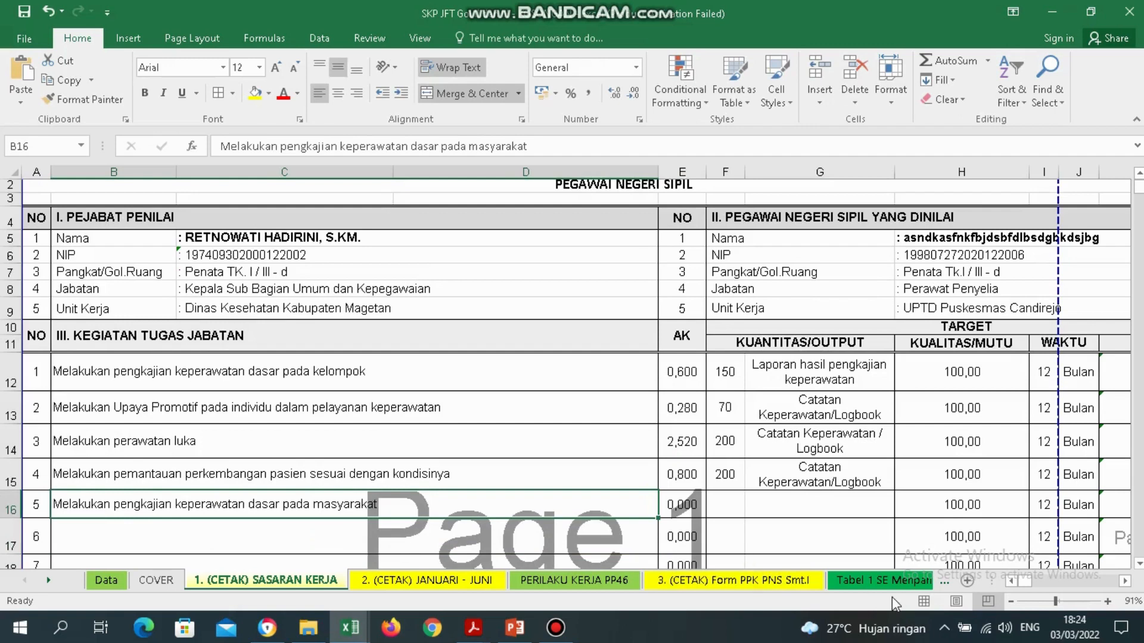
# Return to the (KHUSUS JF)LAMP TERKAIT sheet.
pyautogui.click(908, 587)
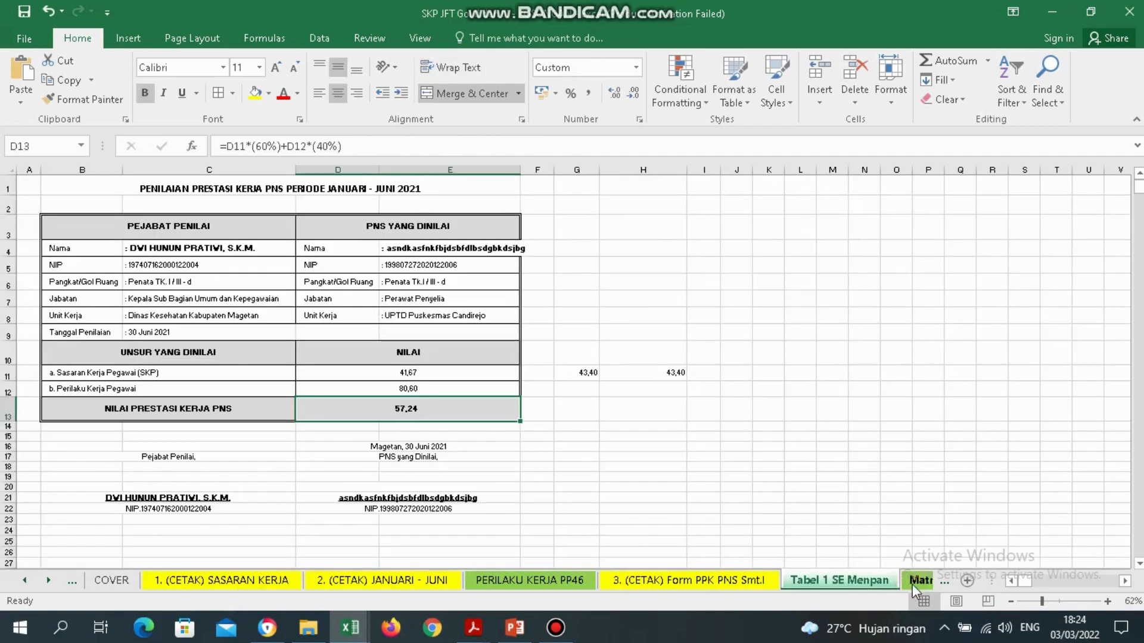
pyautogui.click(914, 584)
pyautogui.click(914, 584)
pyautogui.click(914, 583)
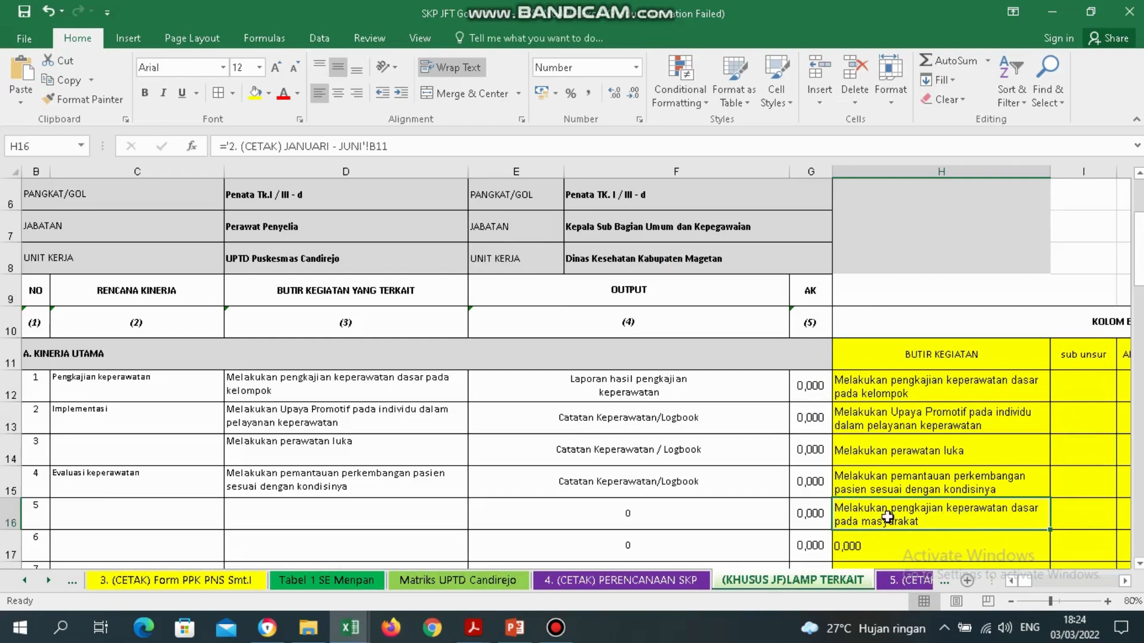
# Enter 'Pengkajian keperawatan' in C16 using AutoComplete.
pyautogui.moveTo(474, 625)
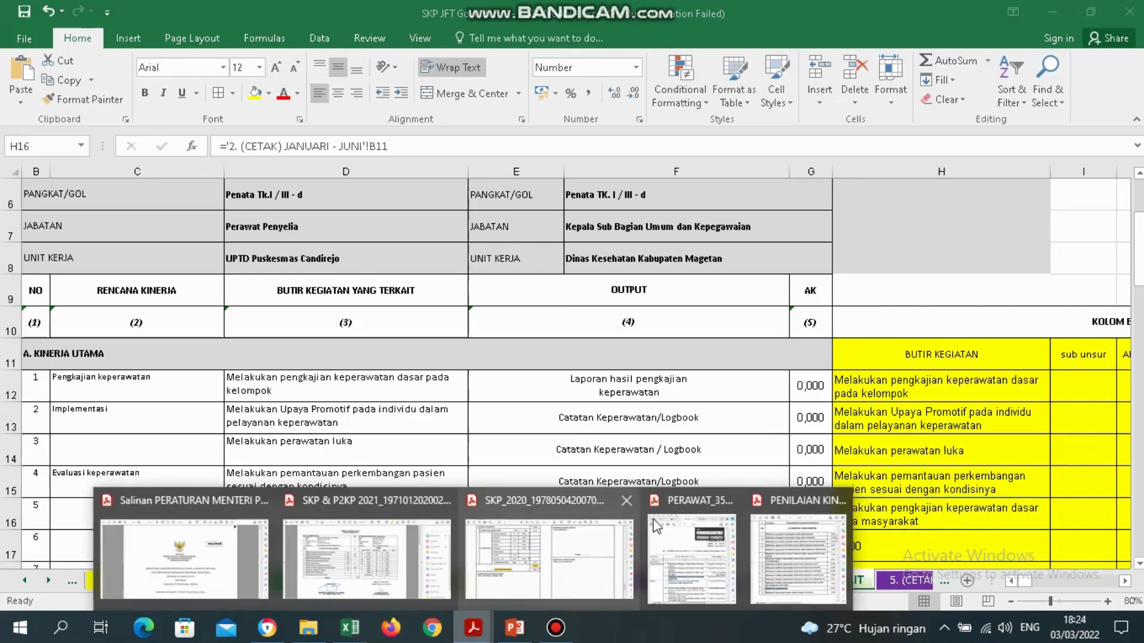
pyautogui.click(685, 548)
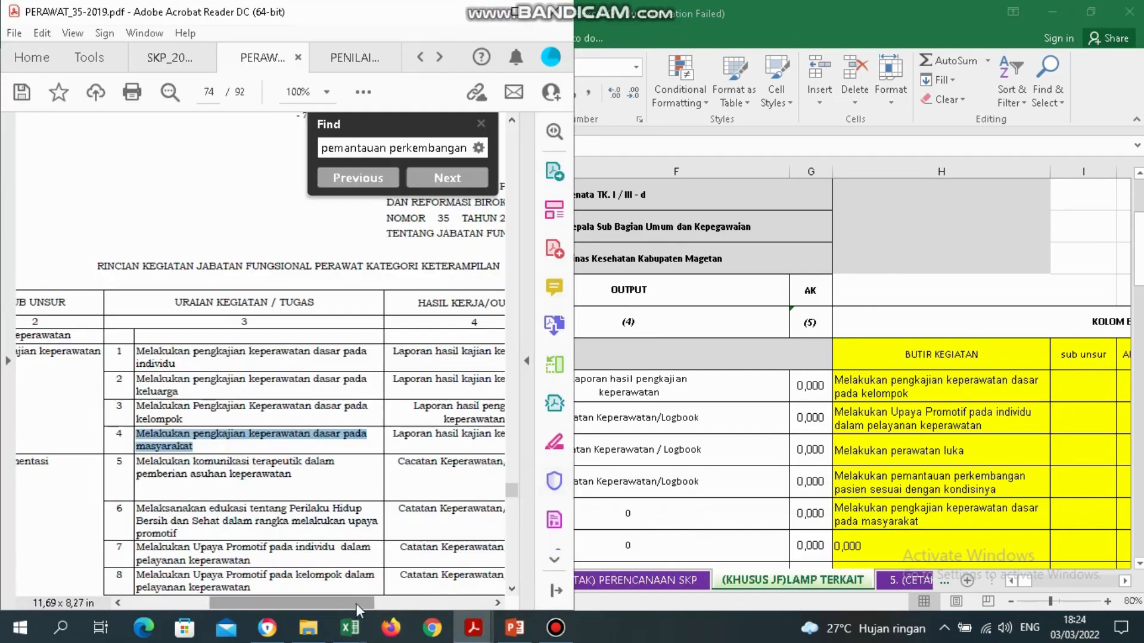
pyautogui.moveTo(341, 608); pyautogui.dragTo(304, 604)
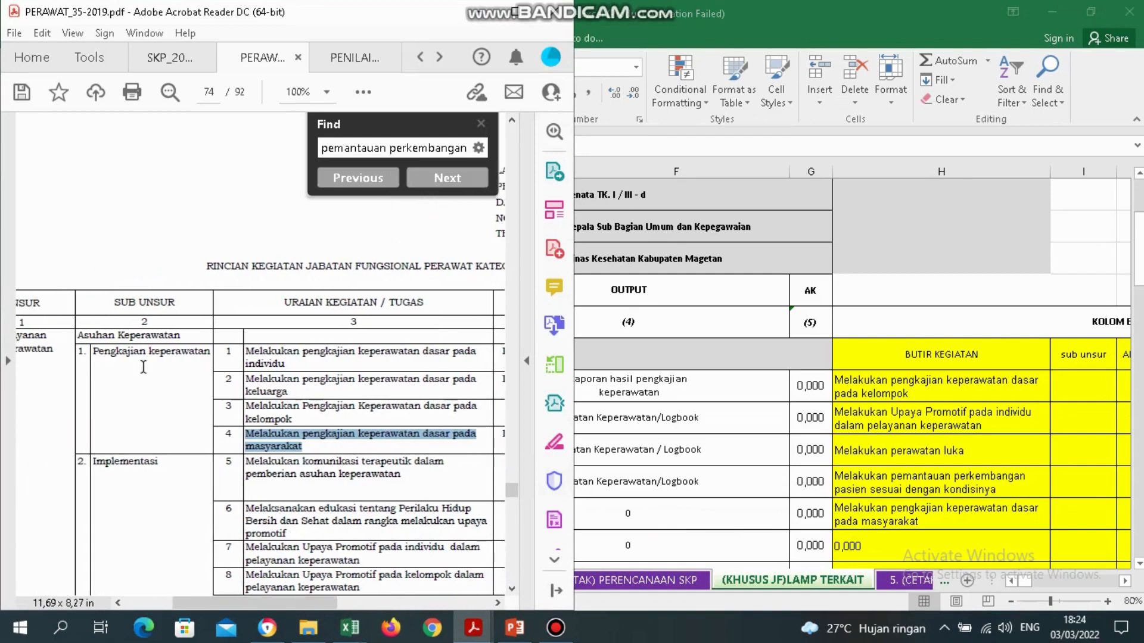
pyautogui.click(632, 534)
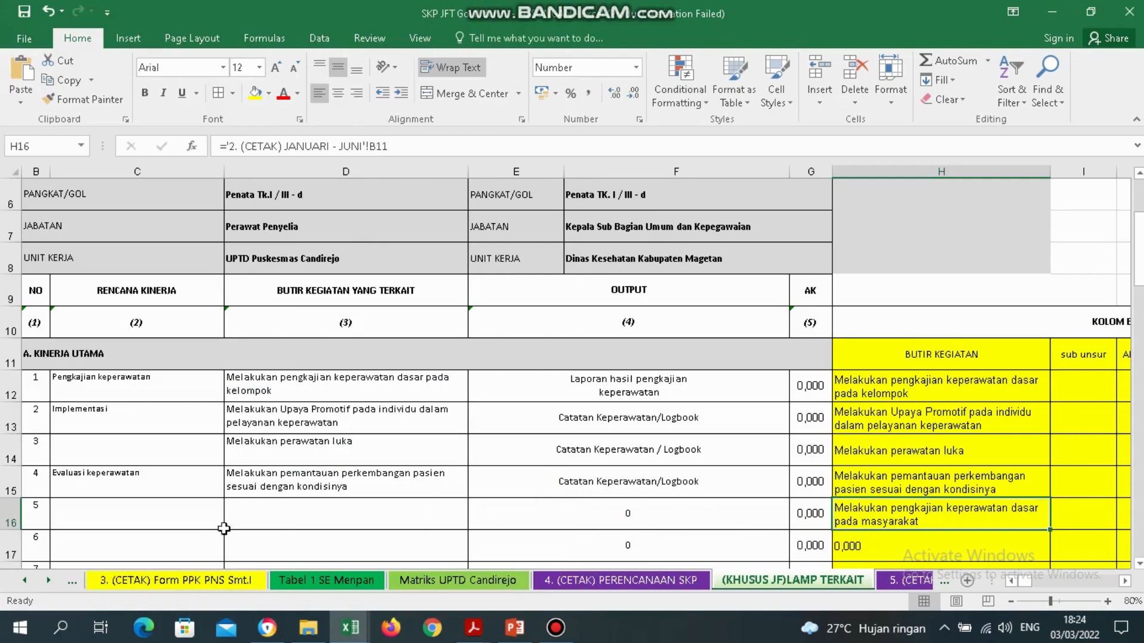
pyautogui.click(189, 520)
pyautogui.write('Pengkajian keperawatan')
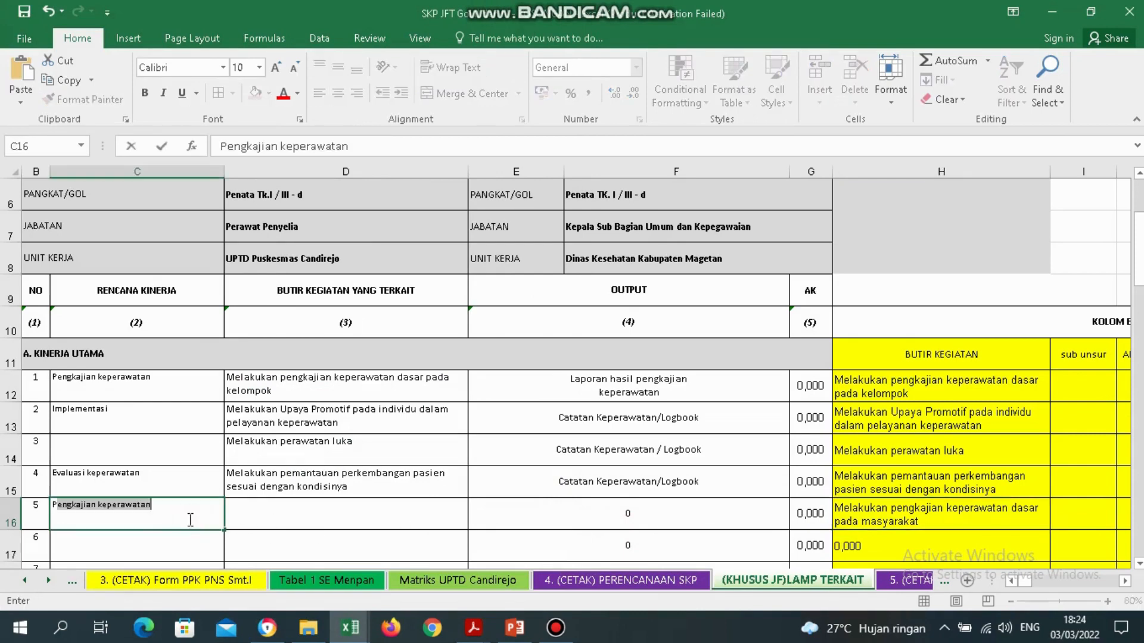
pyautogui.press('Return')
pyautogui.press('Up')
pyautogui.press('Right')
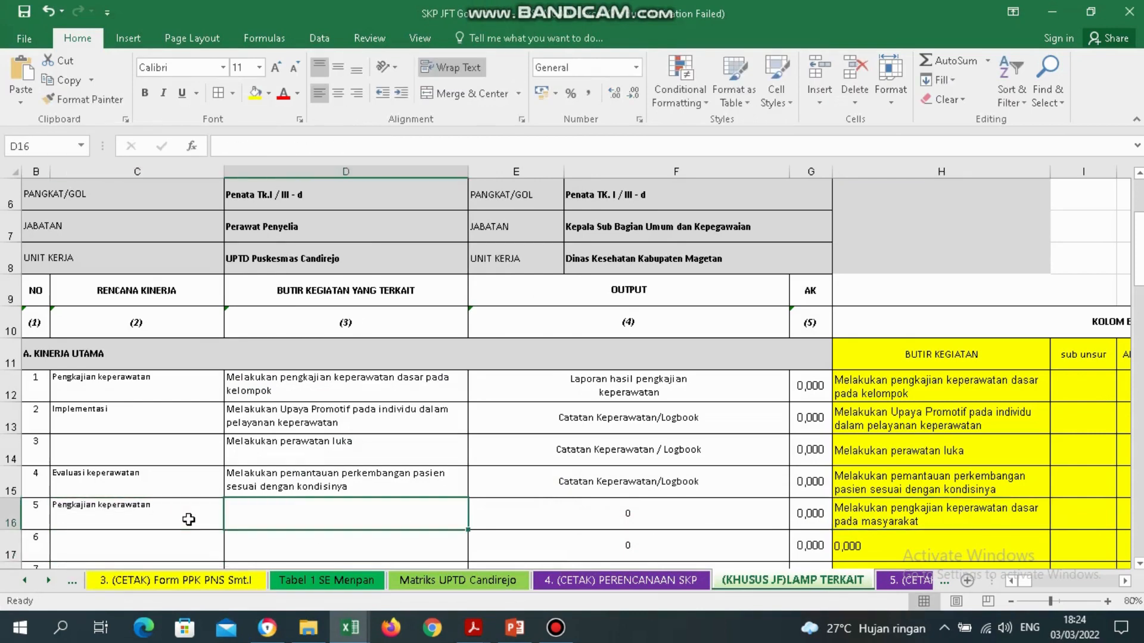
# Copy the activity text from H16 and paste it into D16 as a plain value.
pyautogui.click(894, 527)
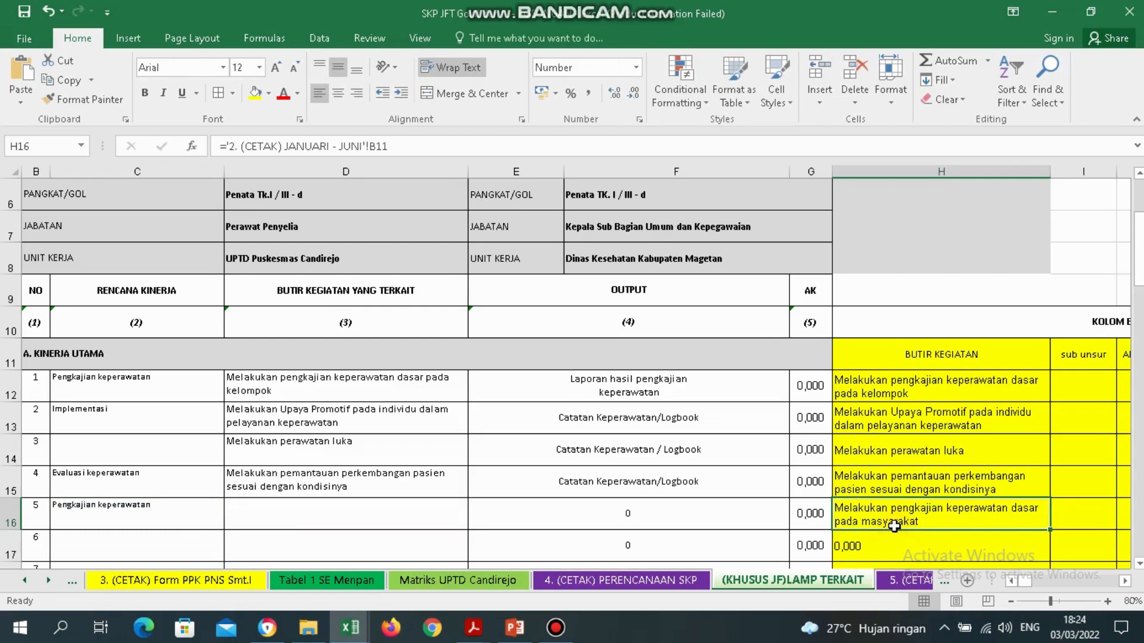
pyautogui.hotkey('ctrl', 'c')
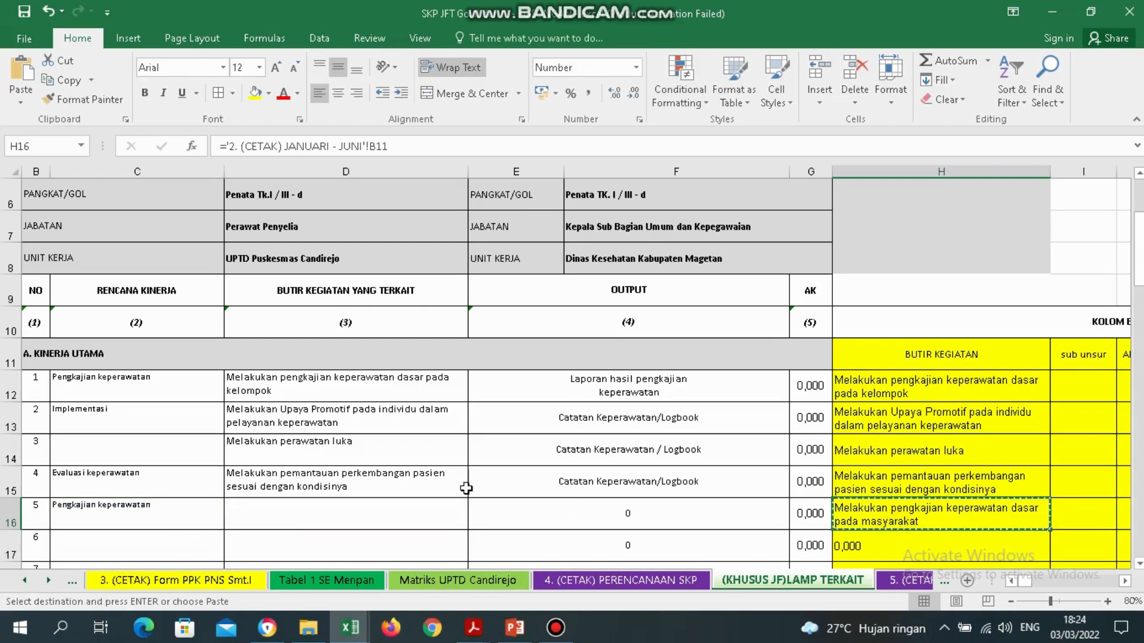
pyautogui.click(416, 502)
pyautogui.rightClick(416, 502)
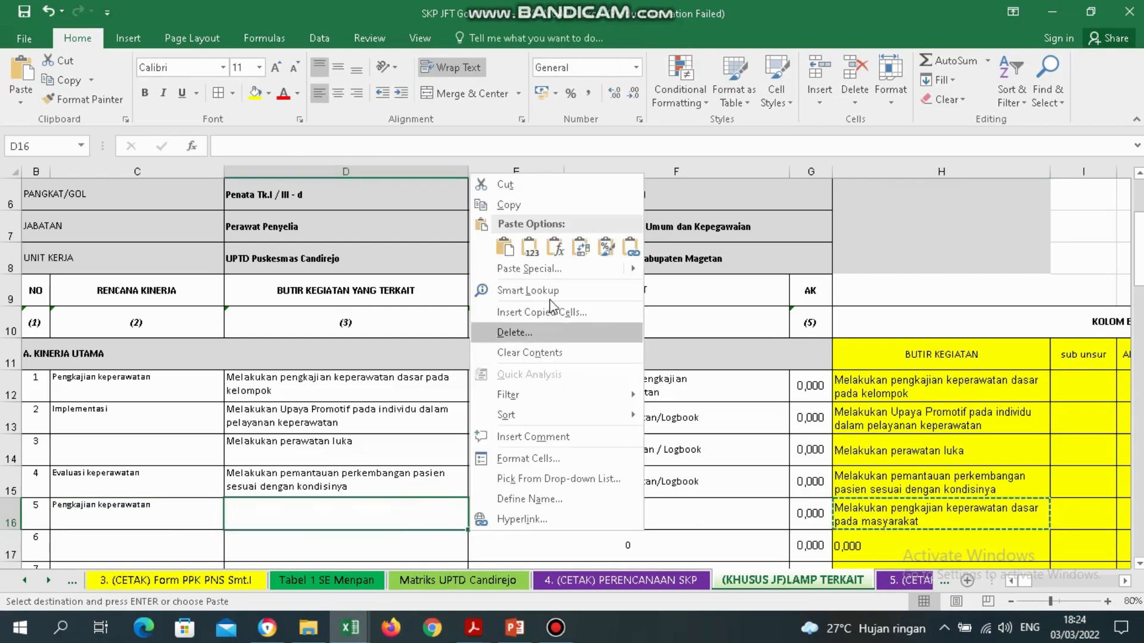
pyautogui.click(538, 252)
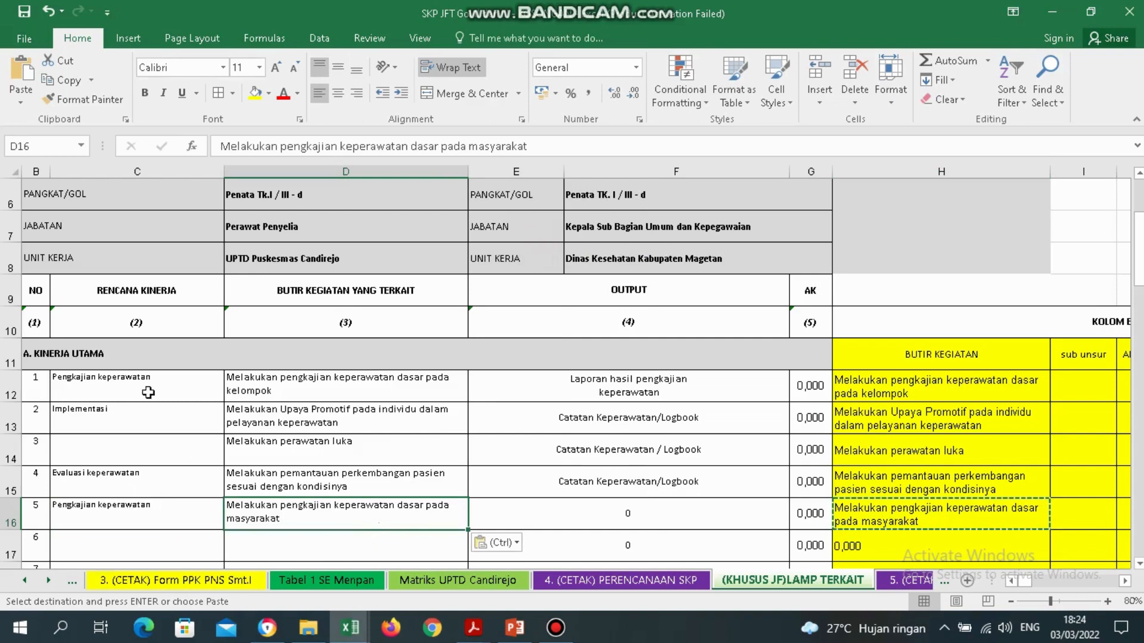
# Compare rows 12 and 16 entries, then select the Implementasi row 13.
pyautogui.click(127, 377)
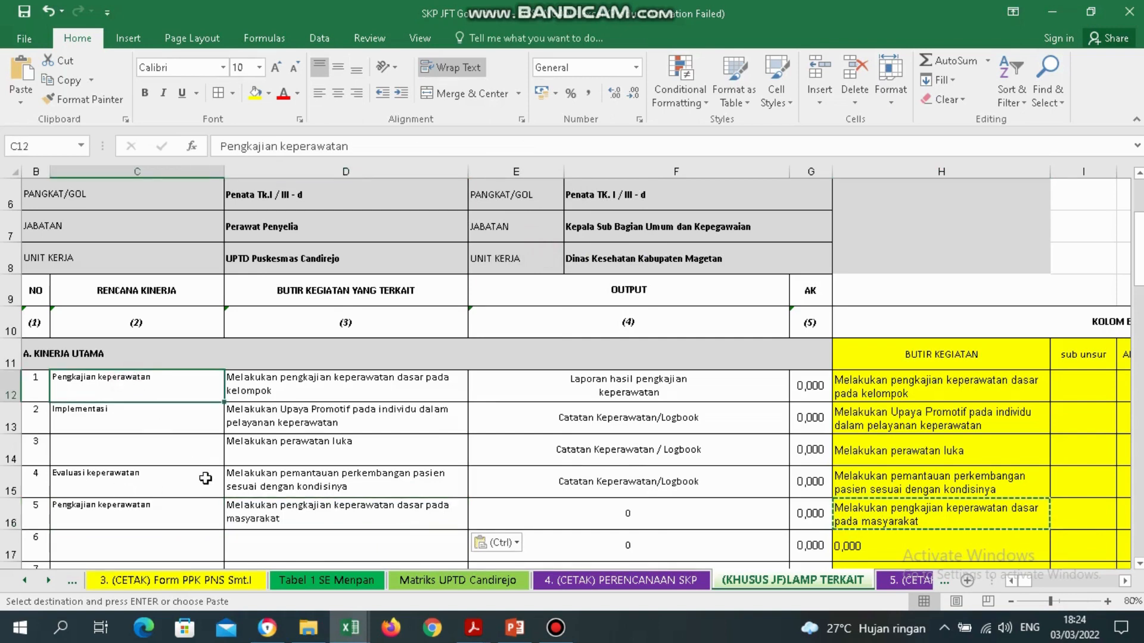
pyautogui.click(181, 511)
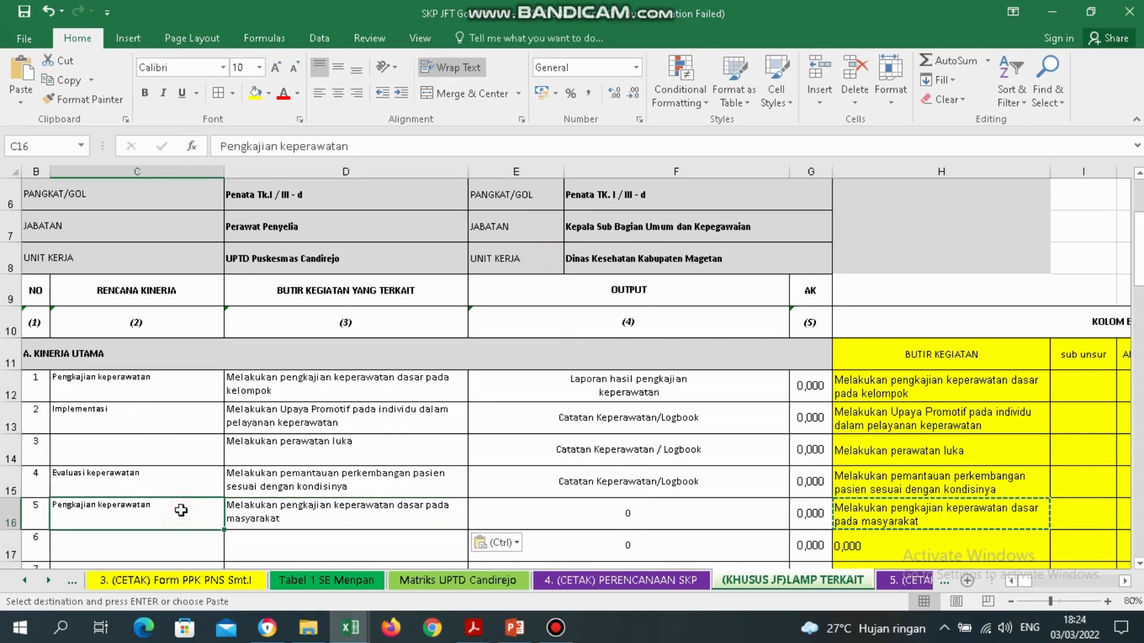
pyautogui.click(298, 521)
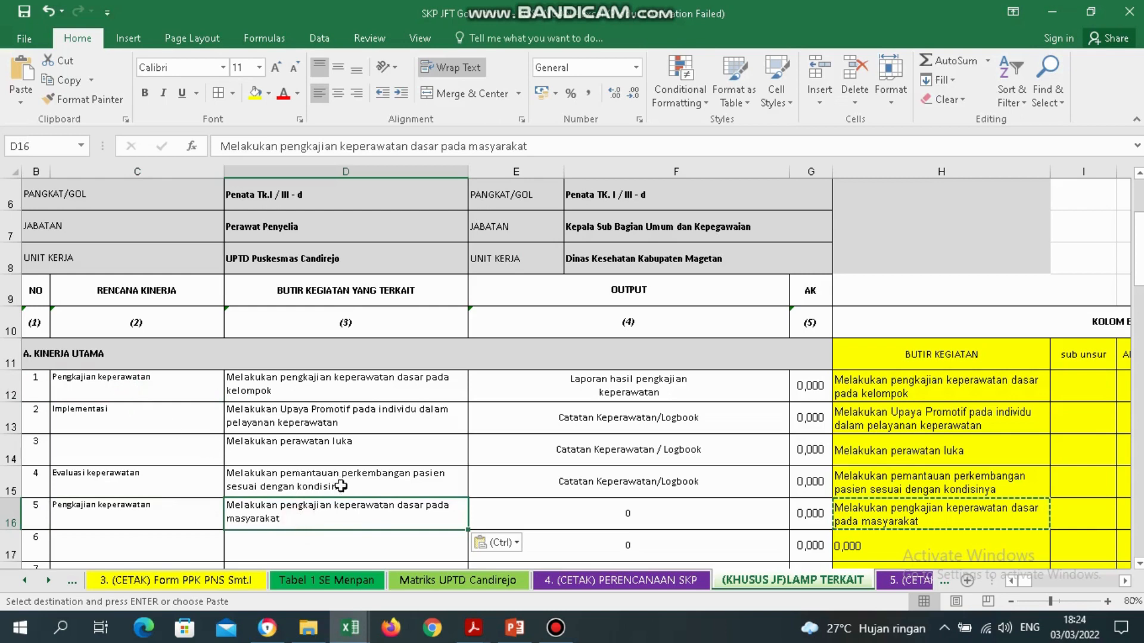
pyautogui.click(3, 414)
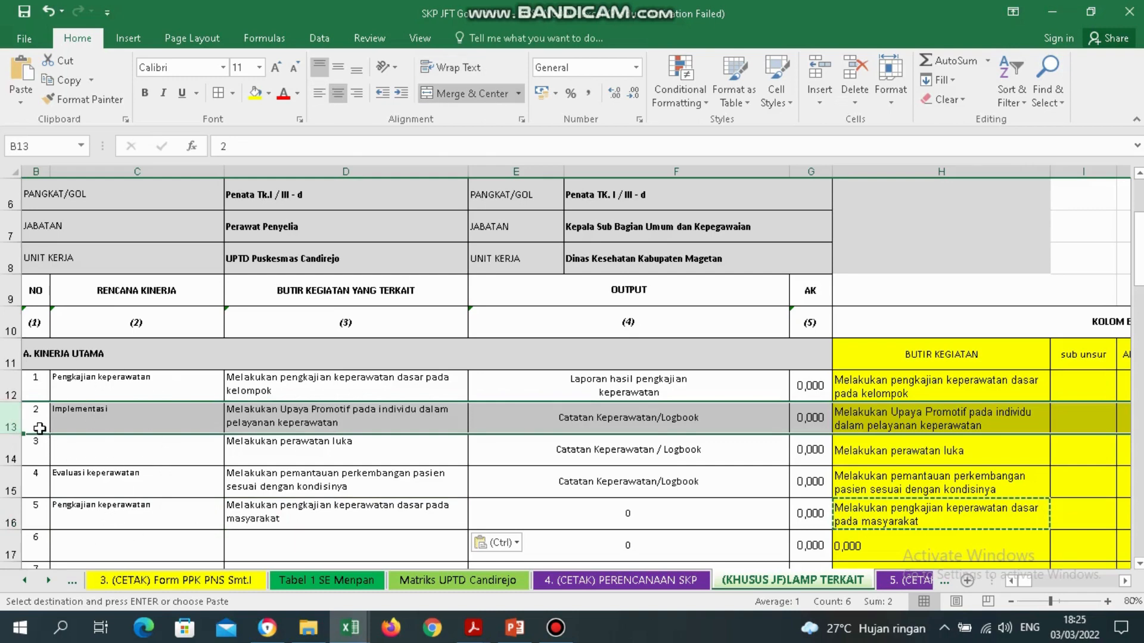
# Shift the C13:D16 block down one row to C14:D17.
pyautogui.click(170, 510)
pyautogui.moveTo(106, 416); pyautogui.dragTo(340, 524)
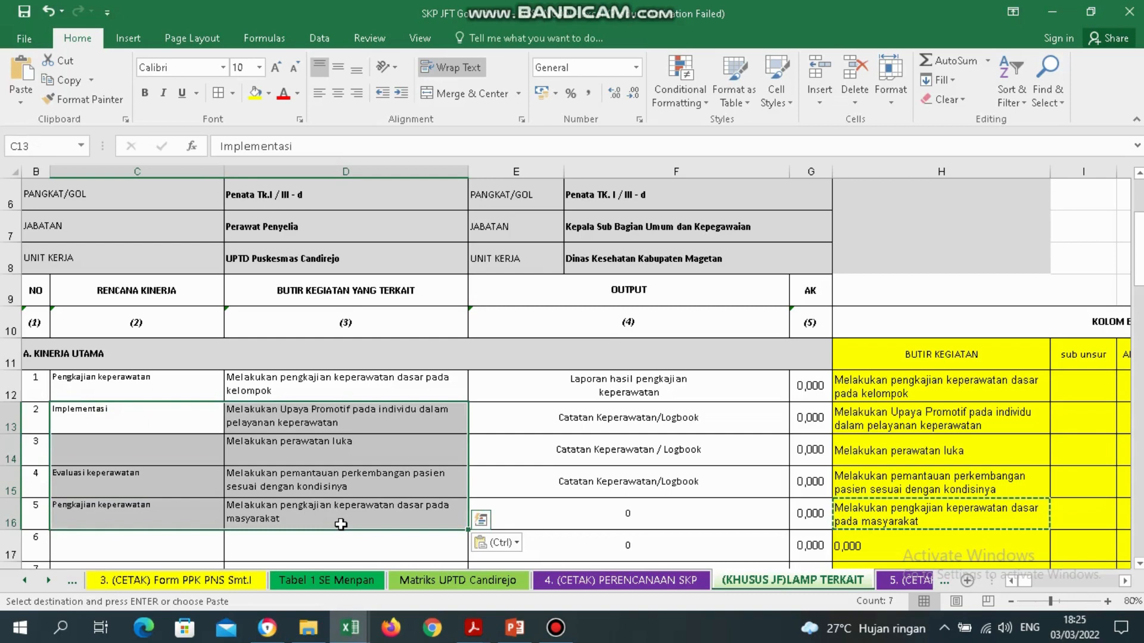
pyautogui.hotkey('ctrl', 'c')
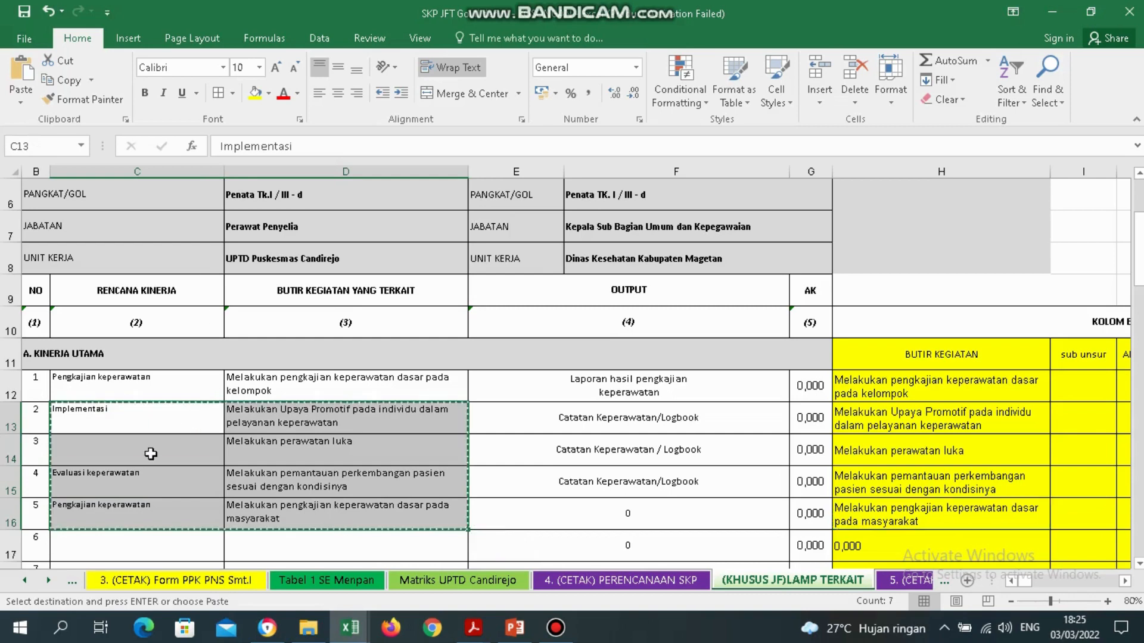
pyautogui.rightClick(225, 436)
pyautogui.press('Escape')
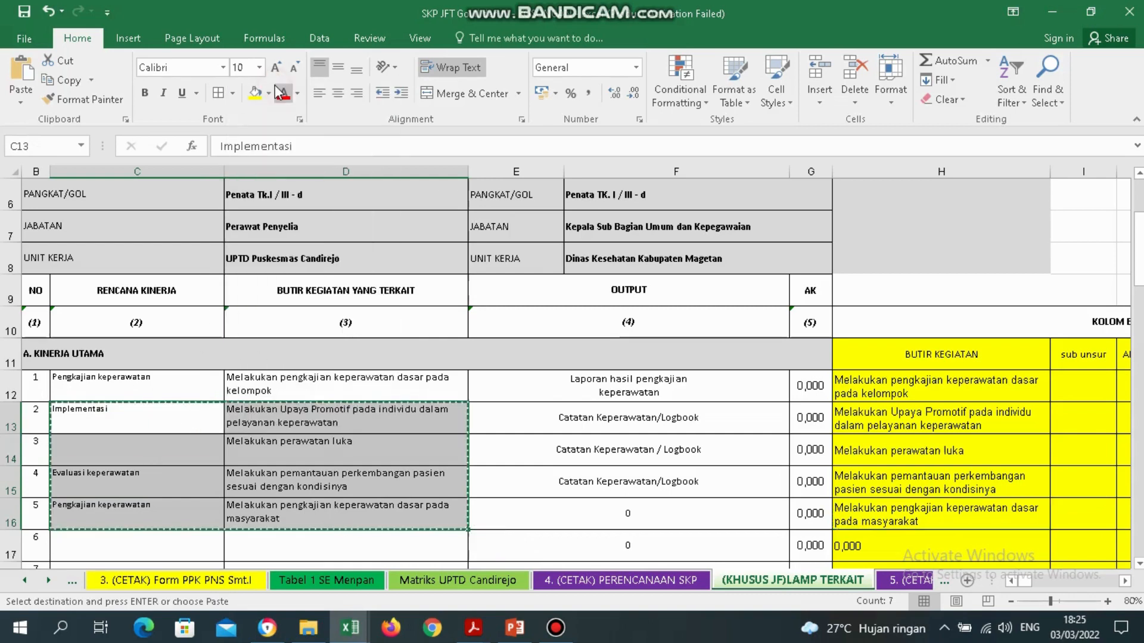
pyautogui.click(136, 446)
pyautogui.rightClick(221, 461)
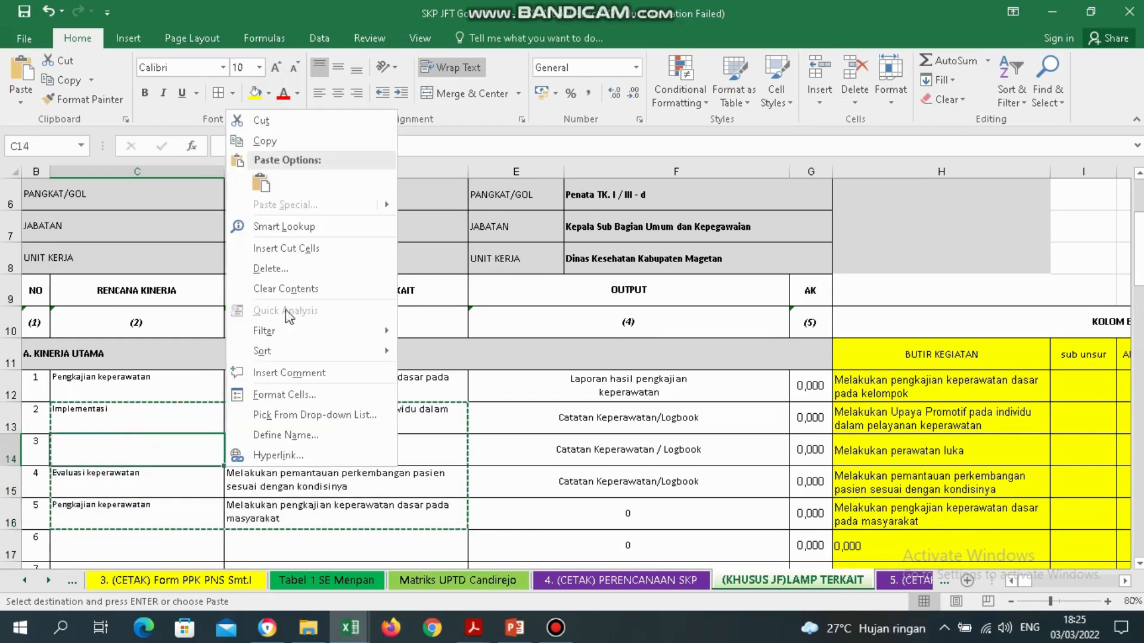
pyautogui.click(266, 182)
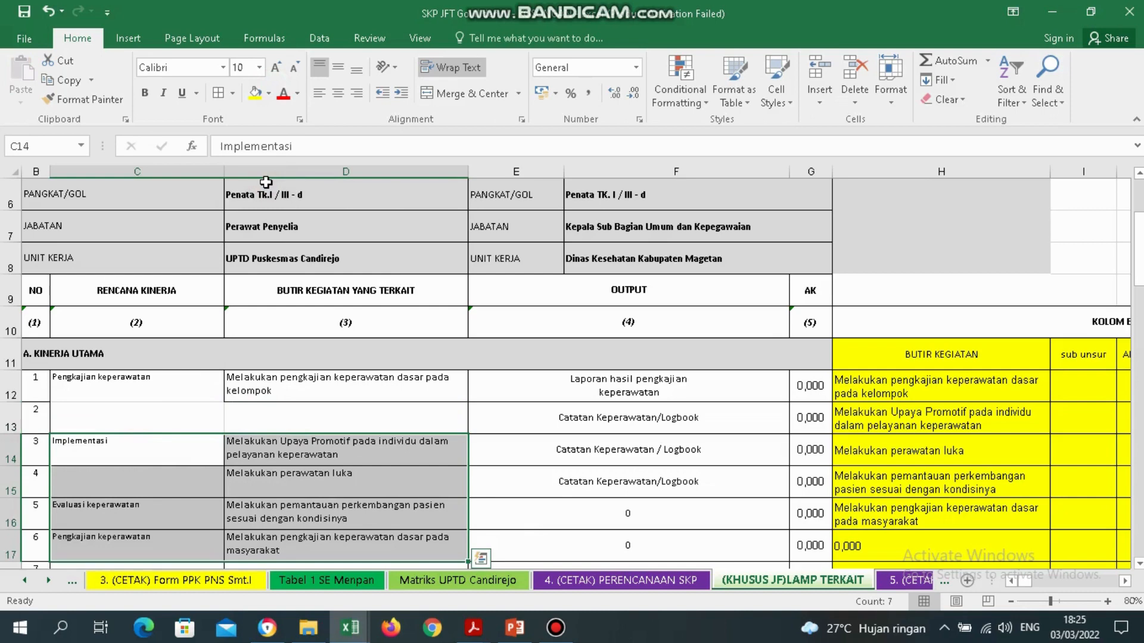
# Move the row 17 'dasar pada masyarakat' entry up into row 13 and clear C13.
pyautogui.press('Right')
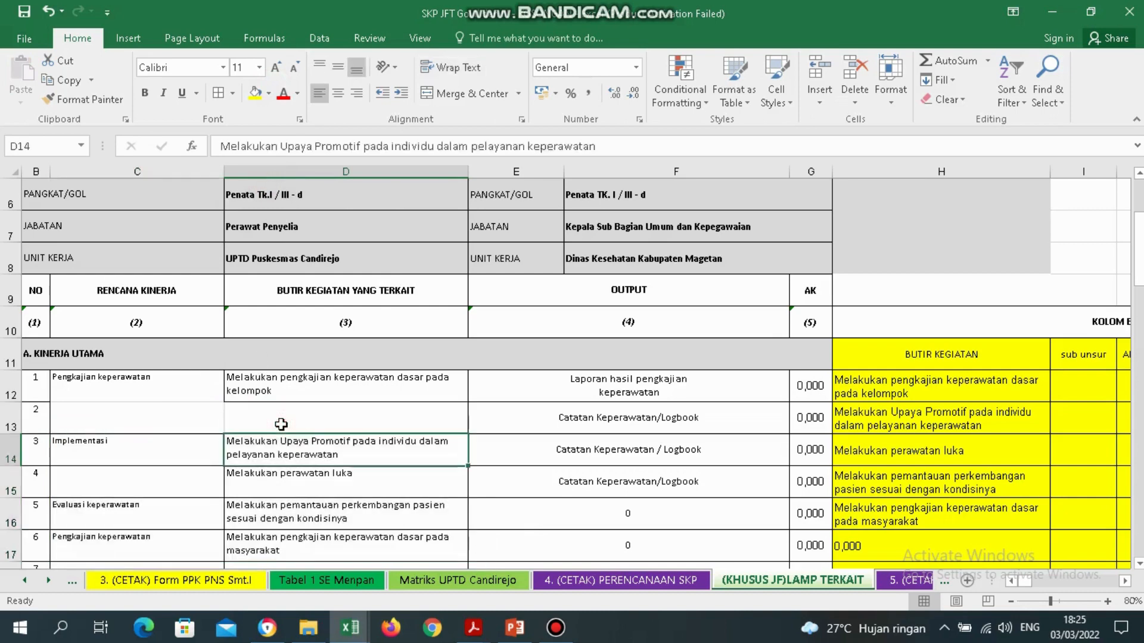
pyautogui.press('Down')
pyautogui.press('Down')
pyautogui.press('Down')
pyautogui.press('Left')
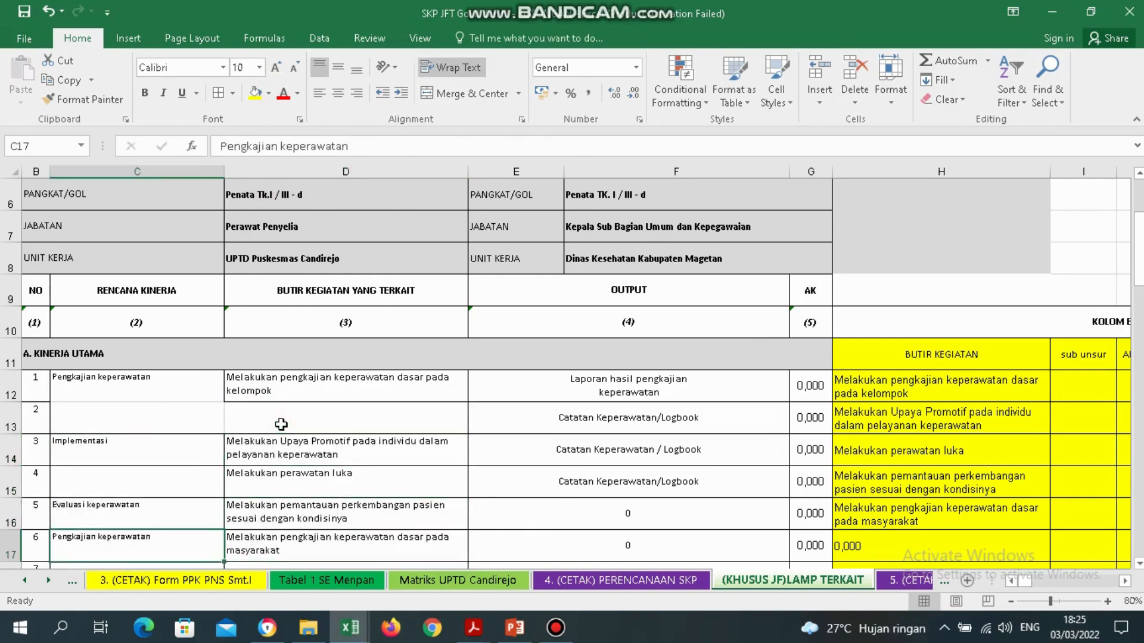
pyautogui.press('Right')
pyautogui.press('Left')
pyautogui.hotkey('shift', 'Right')
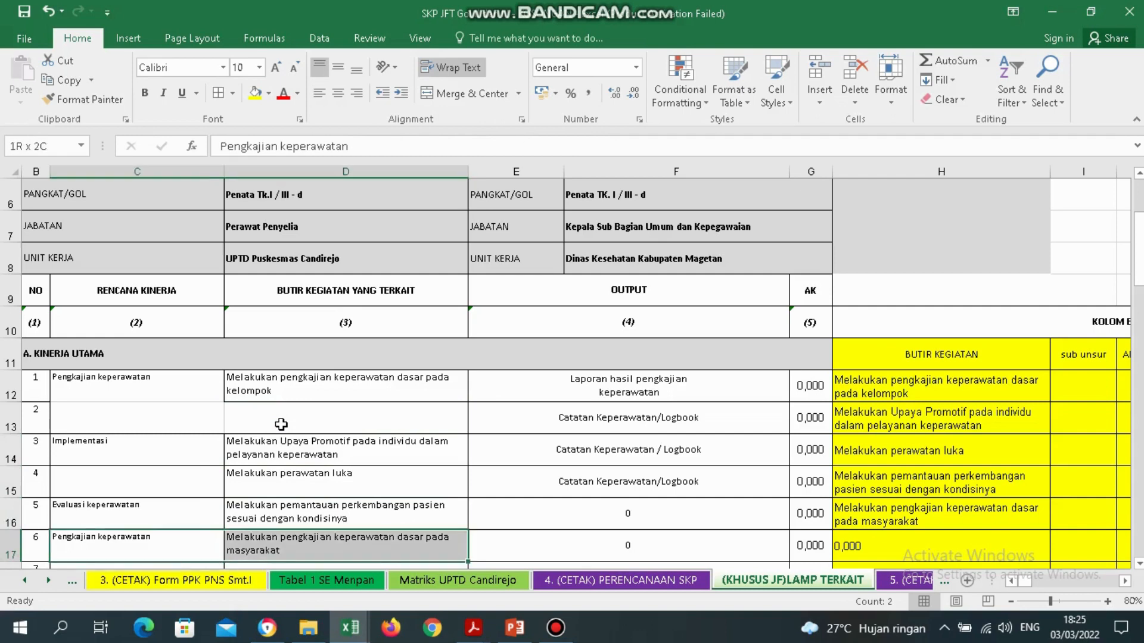
pyautogui.hotkey('ctrl', 'c')
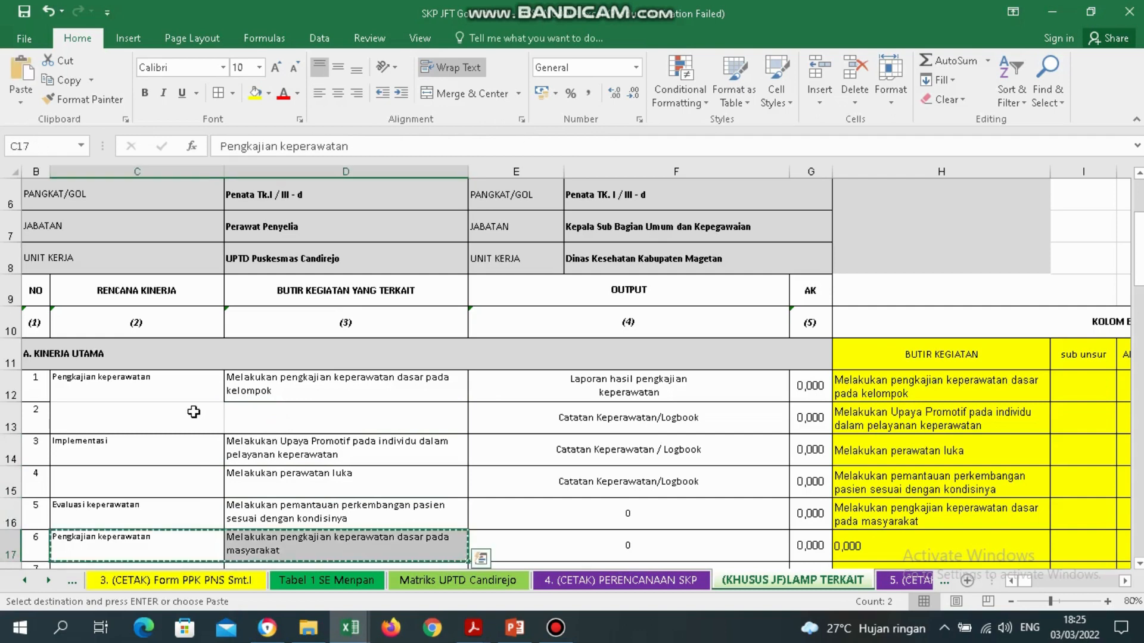
pyautogui.moveTo(182, 413); pyautogui.dragTo(232, 417)
pyautogui.rightClick(232, 417)
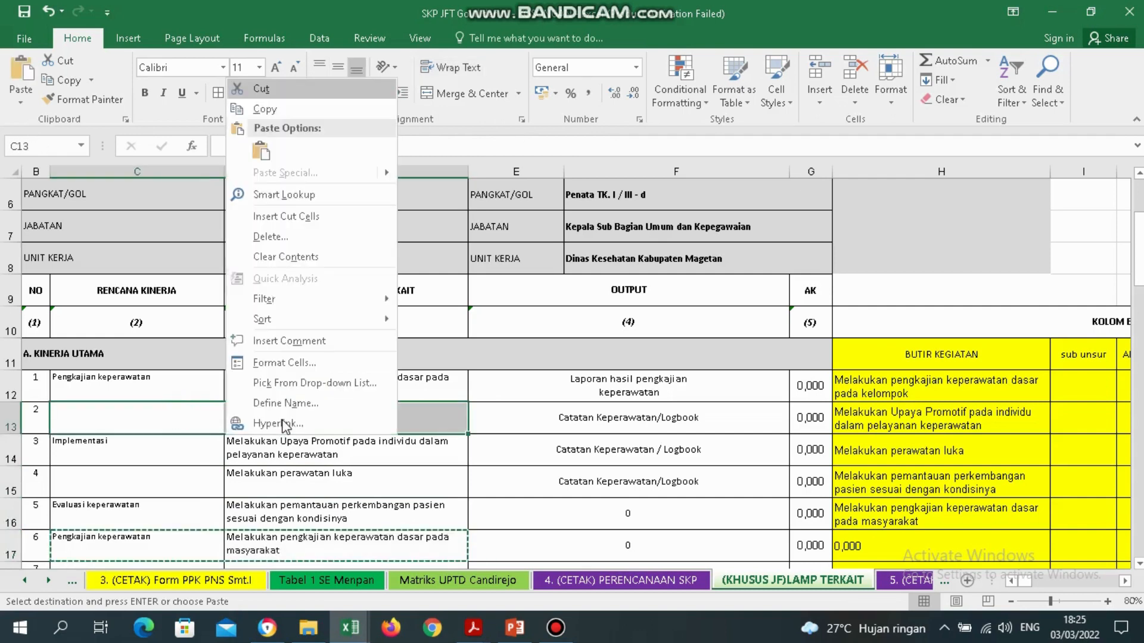
pyautogui.click(262, 152)
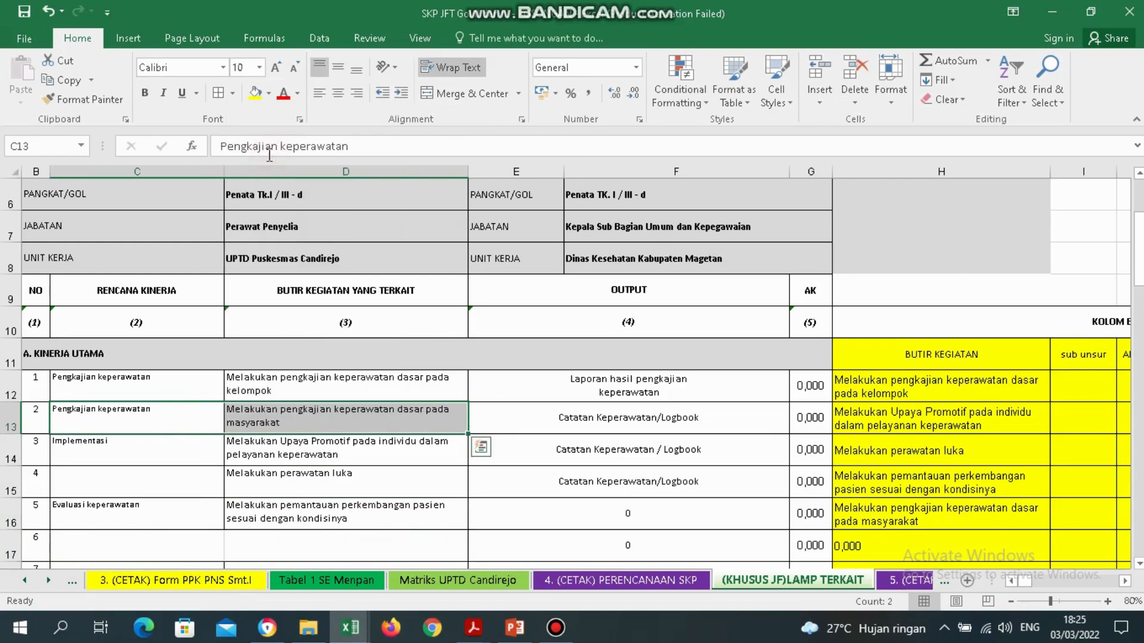
pyautogui.click(373, 505)
pyautogui.click(193, 418)
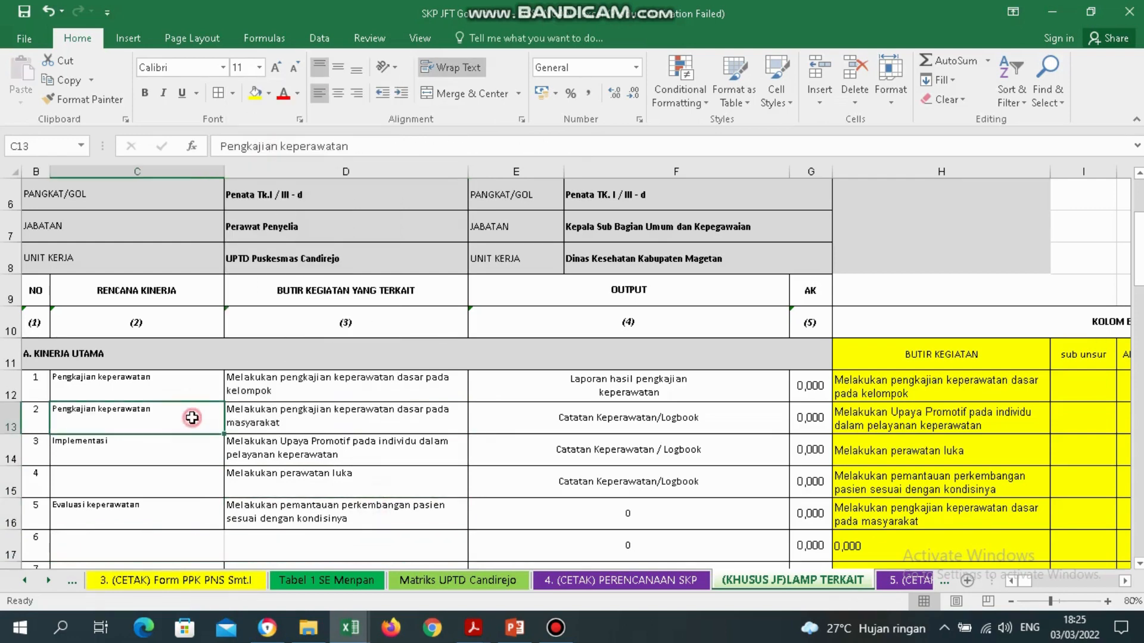
pyautogui.press('Delete')
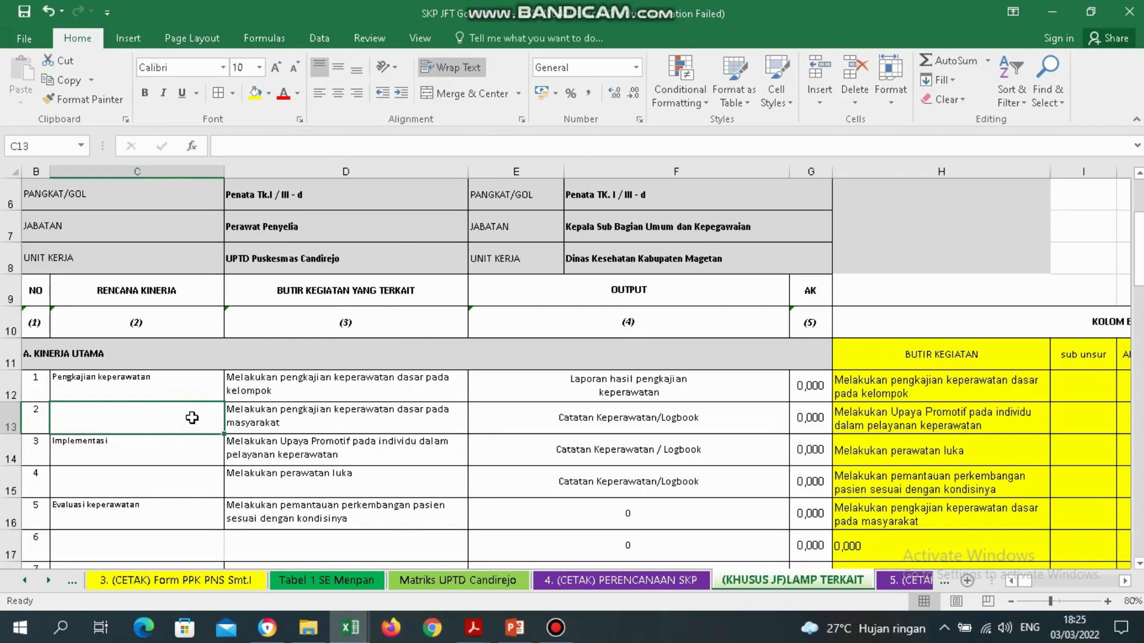
# Merge and left-align Pengkajian keperawatan over C12:C13, merge B12:B13, and renumber B14 as 2.
pyautogui.moveTo(179, 384); pyautogui.dragTo(179, 417)
pyautogui.click(468, 94)
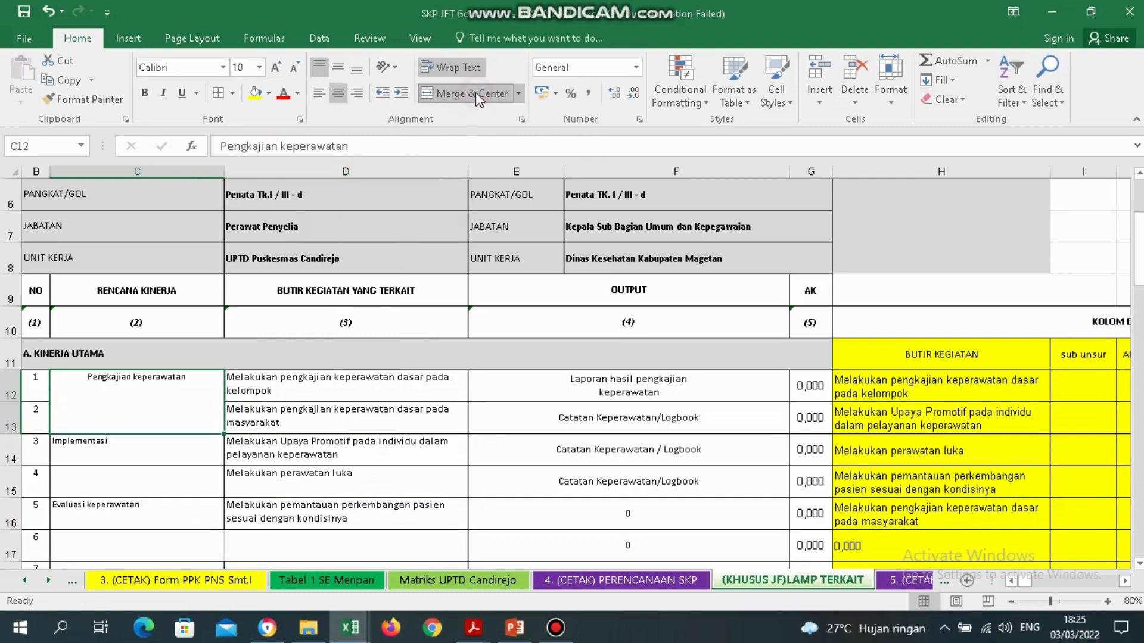
pyautogui.click(319, 93)
pyautogui.click(371, 458)
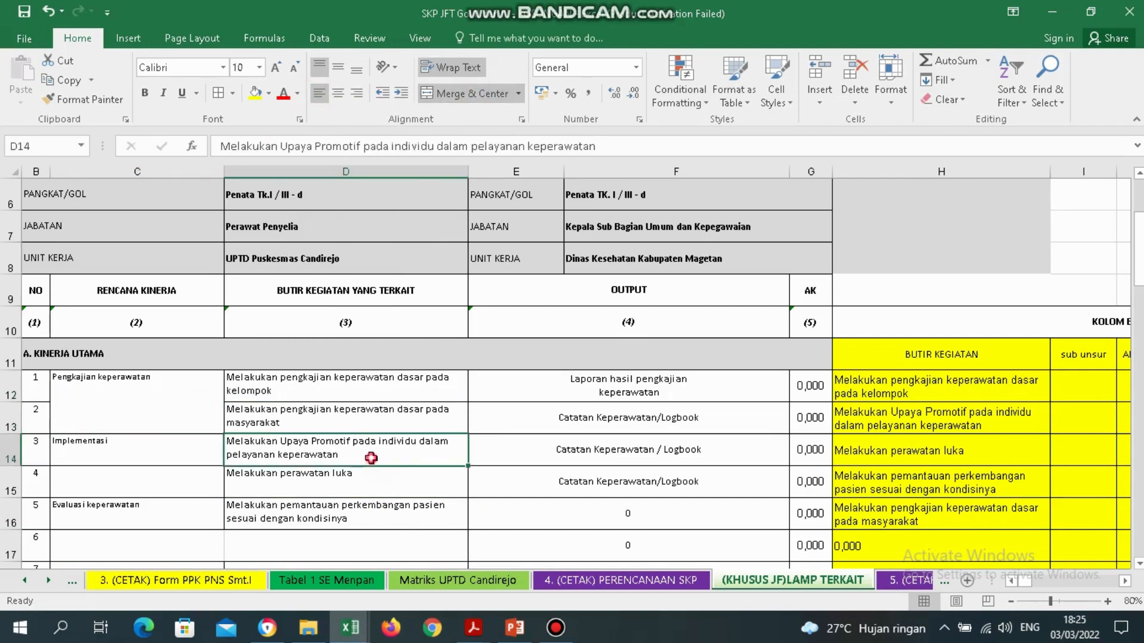
pyautogui.moveTo(37, 388); pyautogui.dragTo(36, 420)
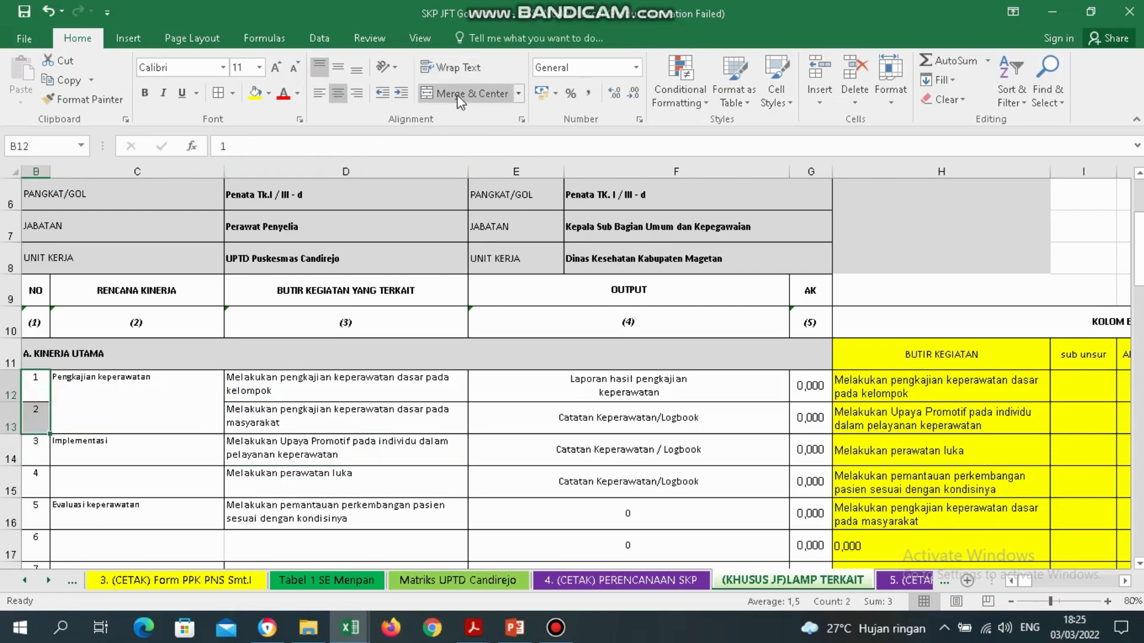
pyautogui.click(459, 94)
pyautogui.press('Return')
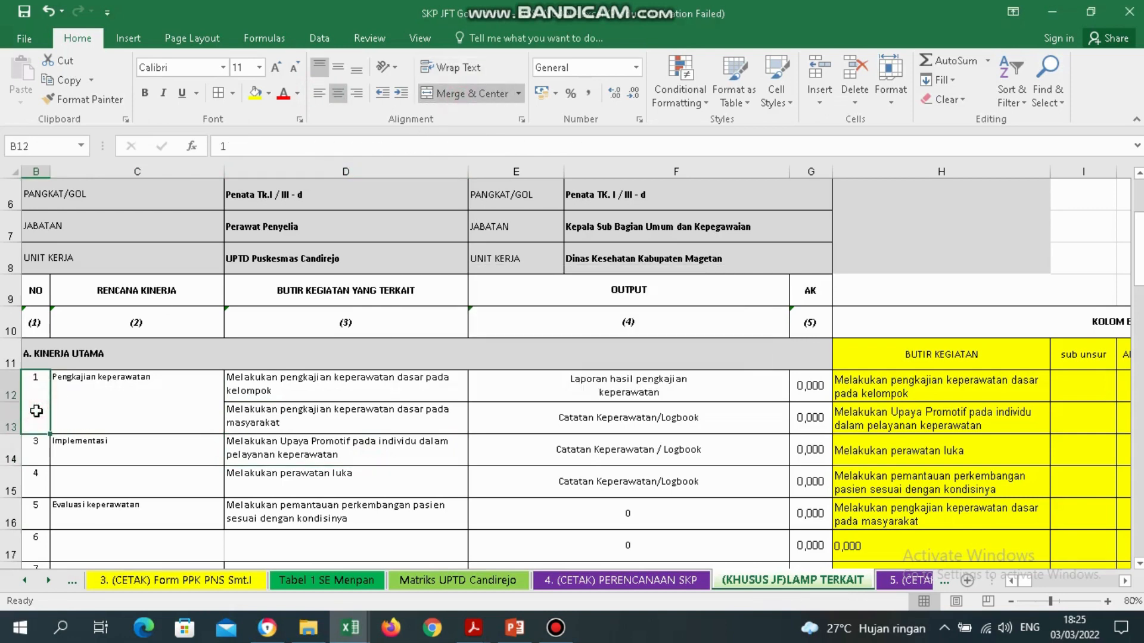
pyautogui.press('Down')
pyautogui.write('2')
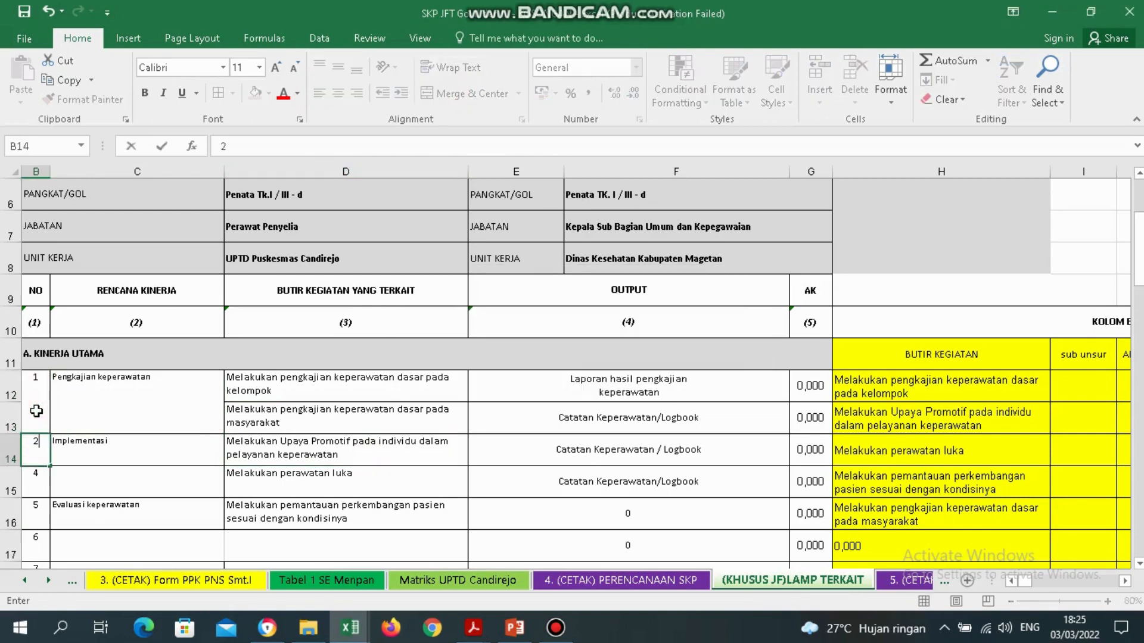
pyautogui.press('Return')
# Merge and left-align the Implementasi label across C14:C15.
pyautogui.press('Right')
pyautogui.press('Up')
pyautogui.press('Right')
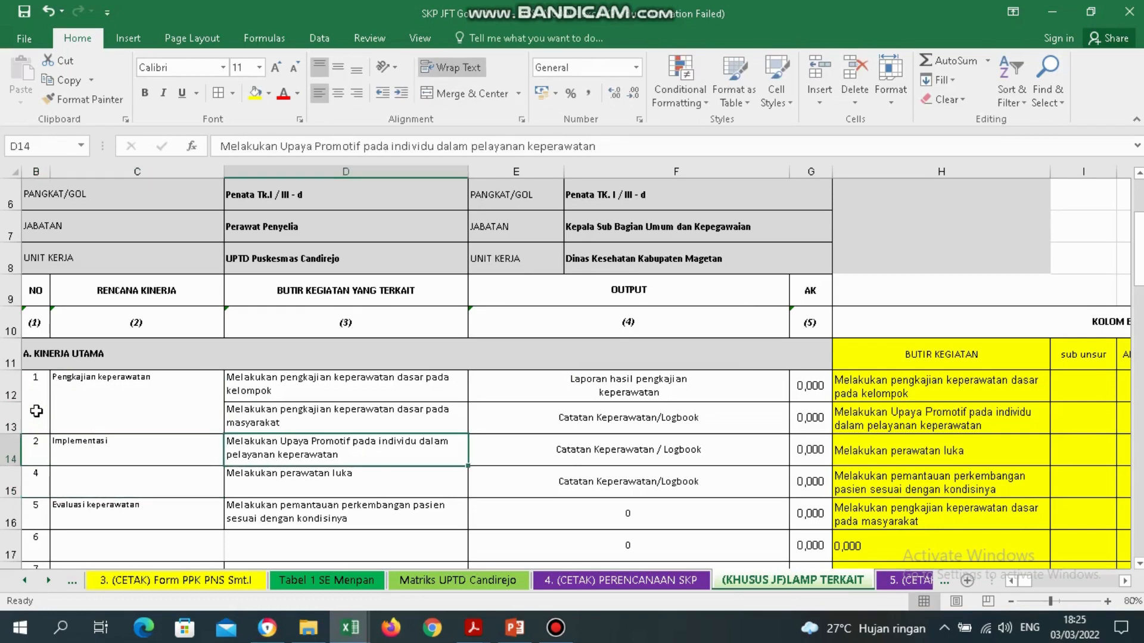
pyautogui.press('Down')
pyautogui.press('Up')
pyautogui.press('Down')
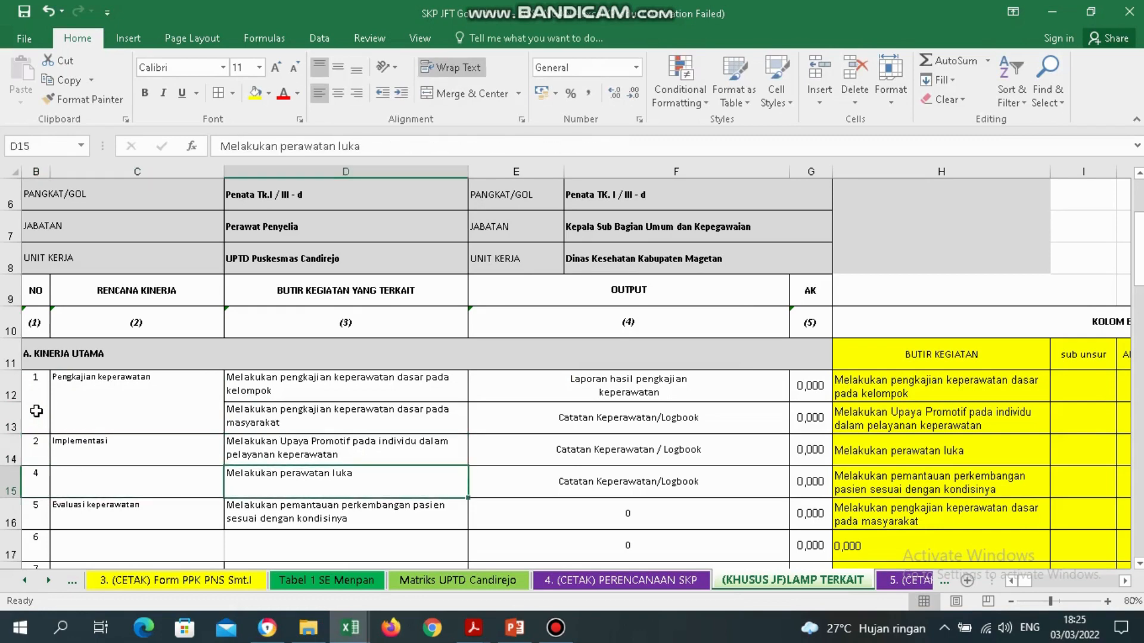
pyautogui.press('Up')
pyautogui.press('Left')
pyautogui.hotkey('shift', 'Down')
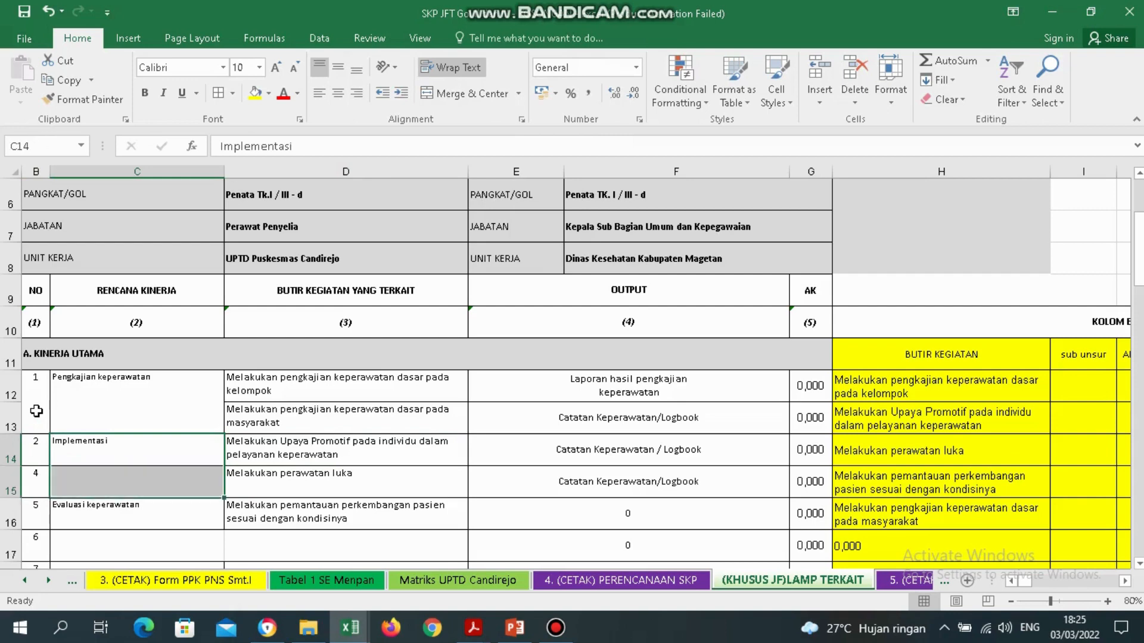
pyautogui.click(458, 94)
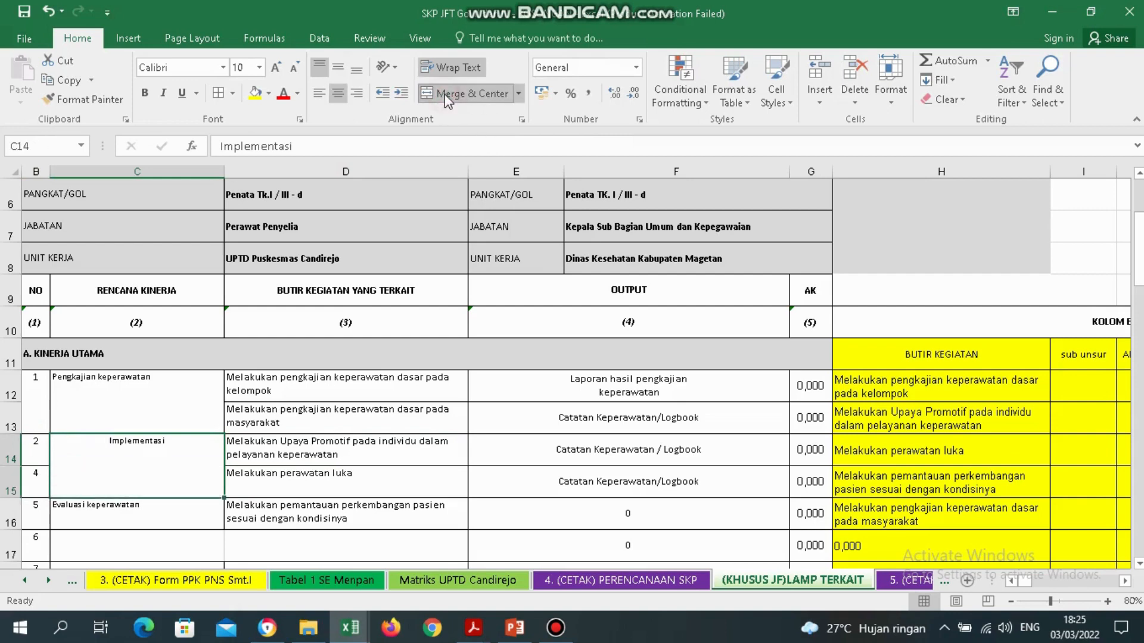
pyautogui.click(320, 98)
# Merge item numbers B14:B15 and renumber Evaluasi keperawatan in B16 as 3.
pyautogui.press('Left')
pyautogui.hotkey('shift', 'Down')
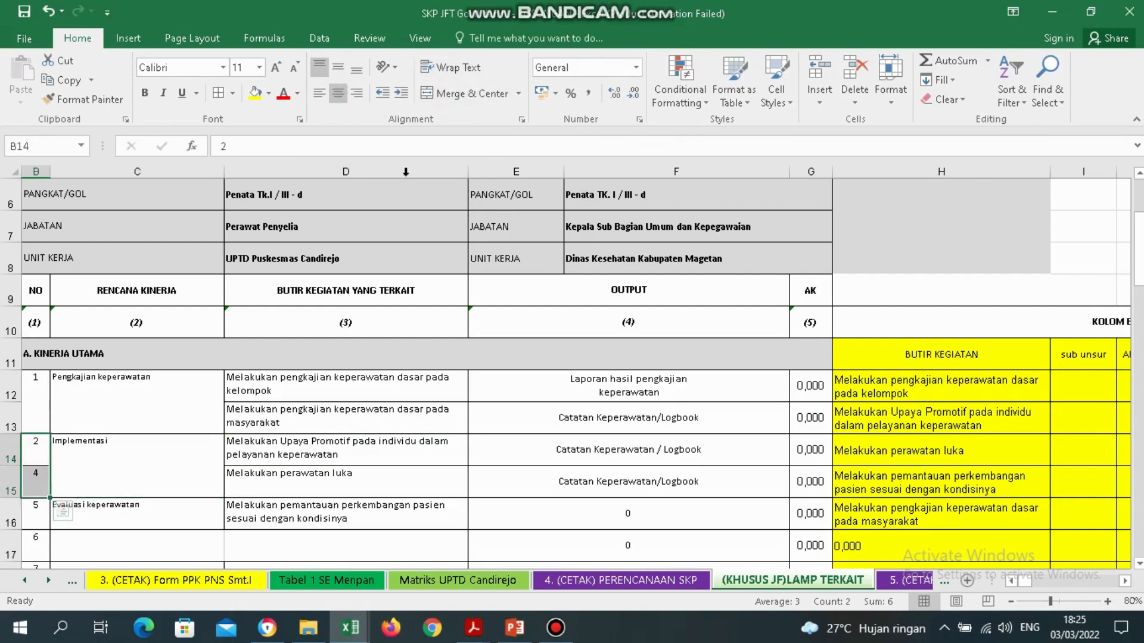
pyautogui.click(449, 95)
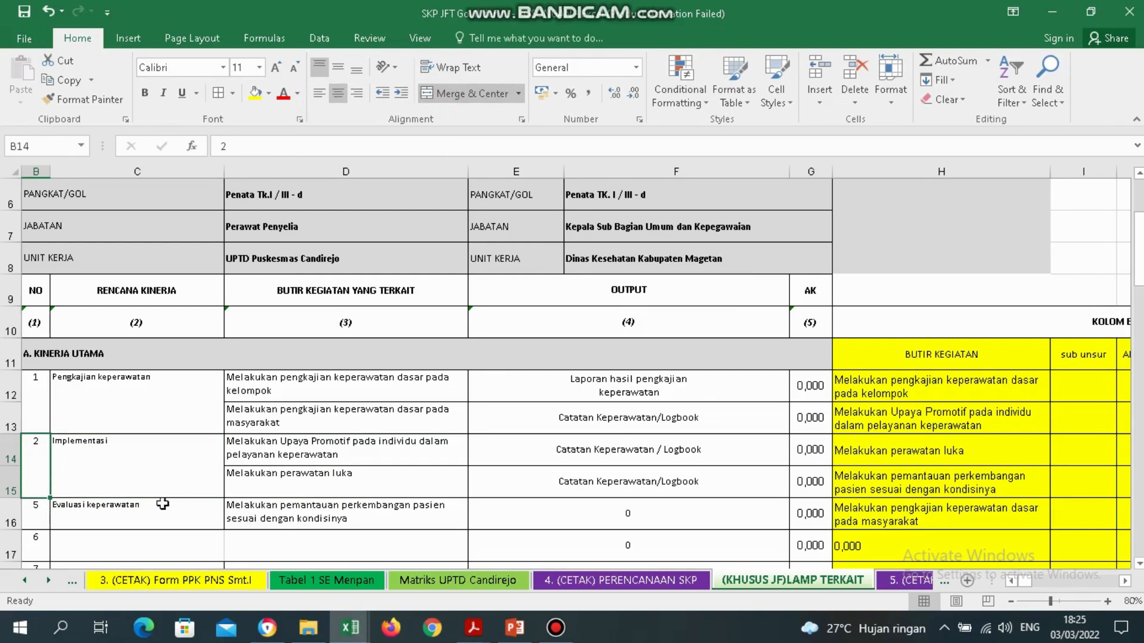
pyautogui.click(43, 510)
pyautogui.write('3')
pyautogui.press('Tab')
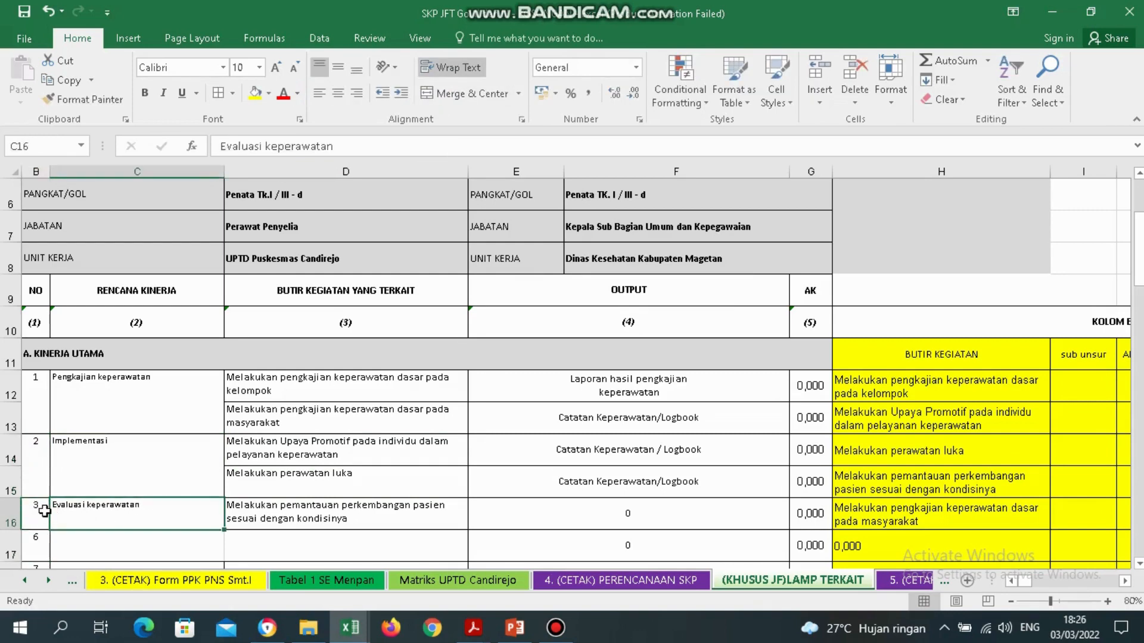
pyautogui.press('Tab')
pyautogui.press('Tab')
pyautogui.press('Left')
pyautogui.press('Left')
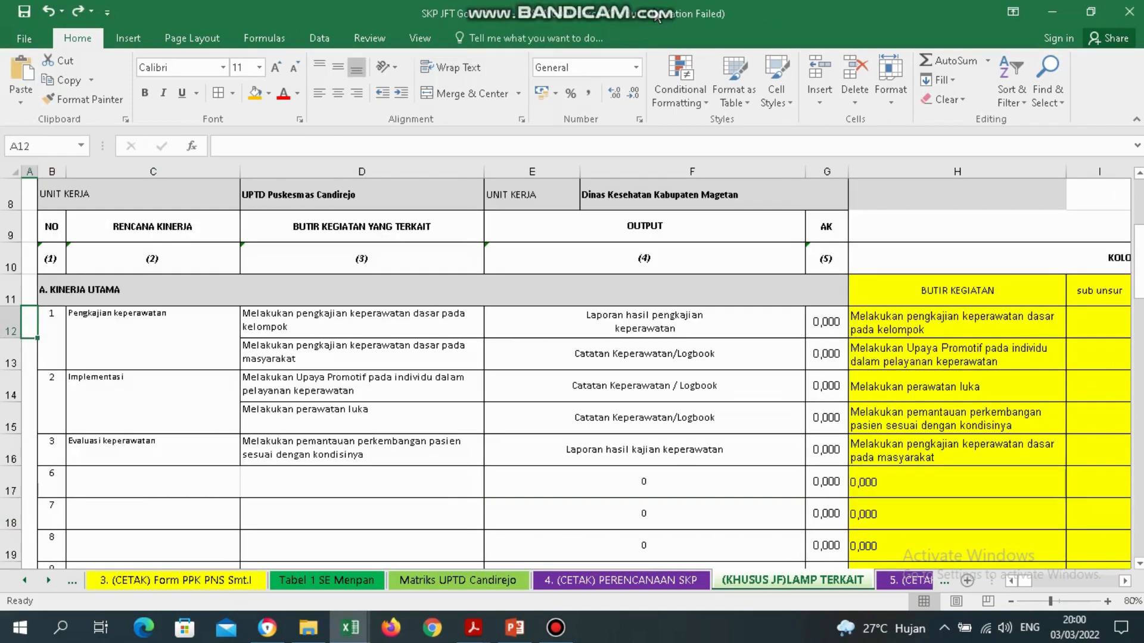
pyautogui.moveTo(826, 320); pyautogui.dragTo(820, 473)
pyautogui.click(825, 322)
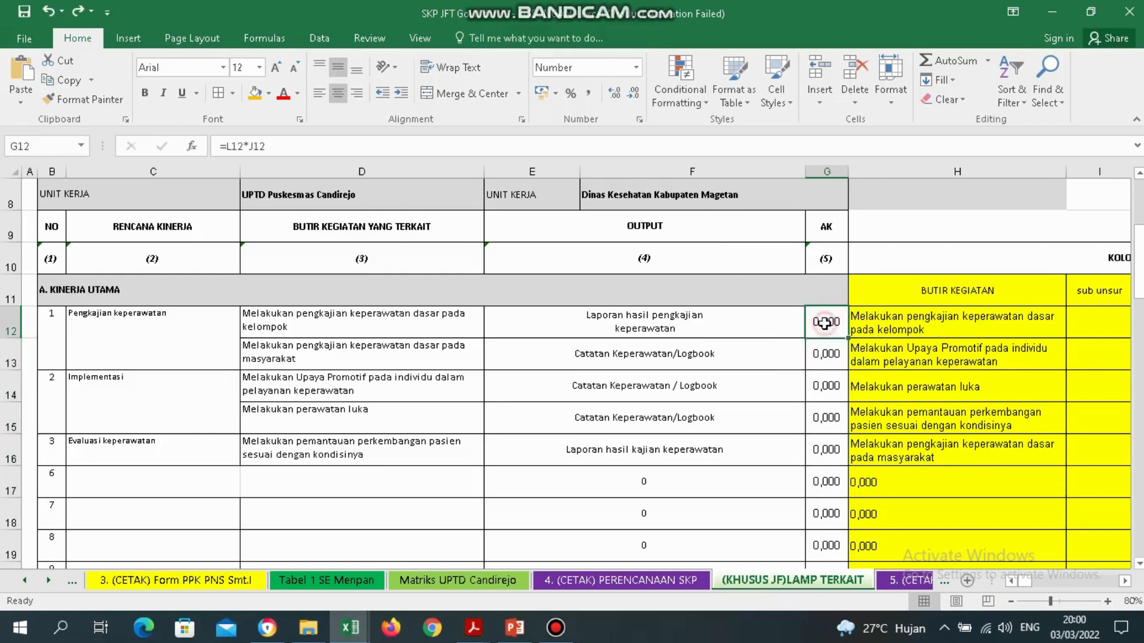
pyautogui.press('Right')
pyautogui.press('Right')
pyautogui.press('Right')
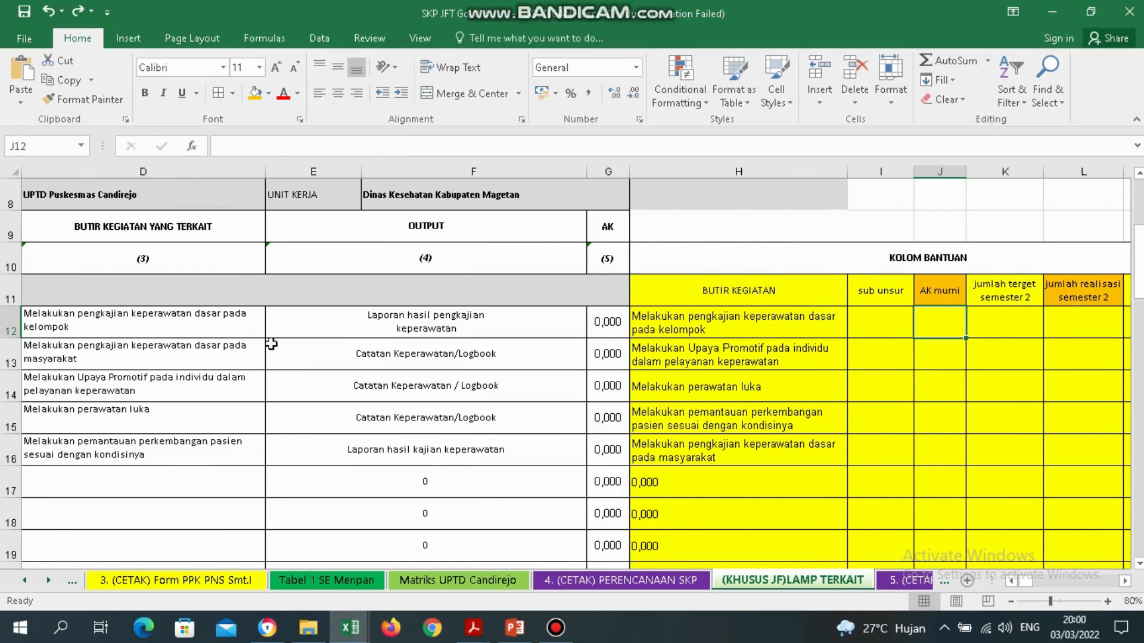
pyautogui.click(177, 325)
pyautogui.click(178, 353)
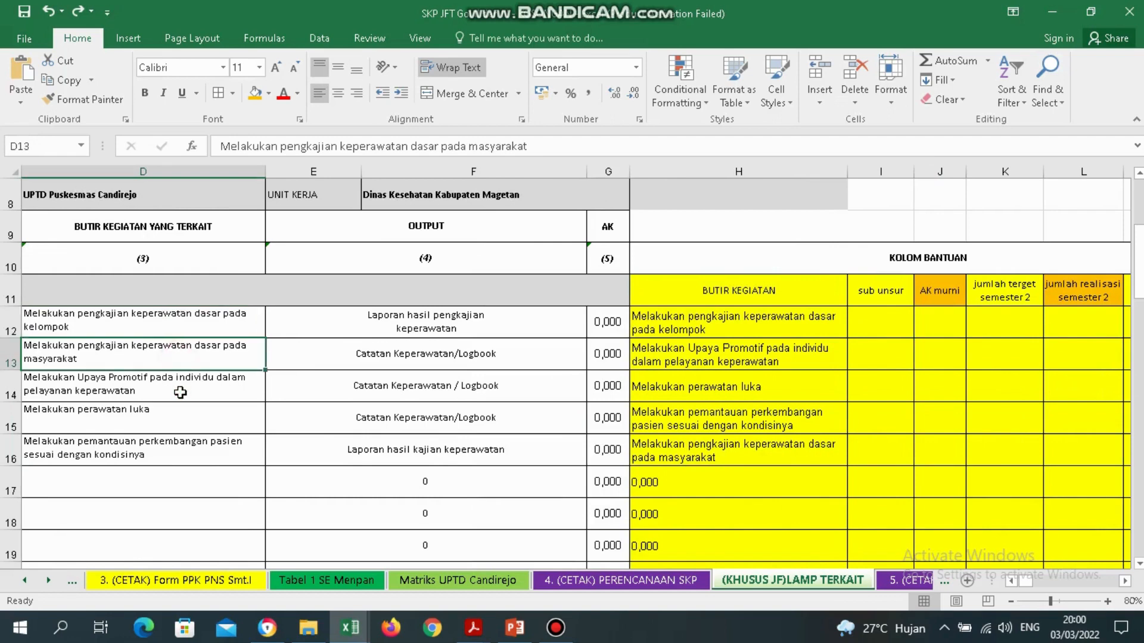
pyautogui.click(180, 393)
pyautogui.click(181, 413)
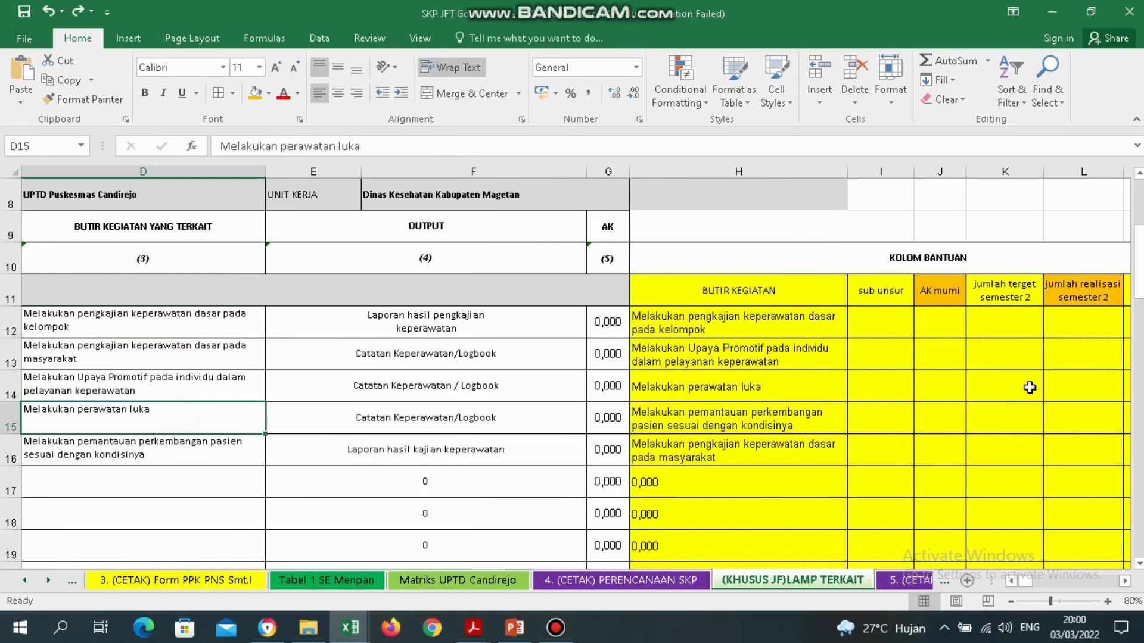
pyautogui.click(1094, 314)
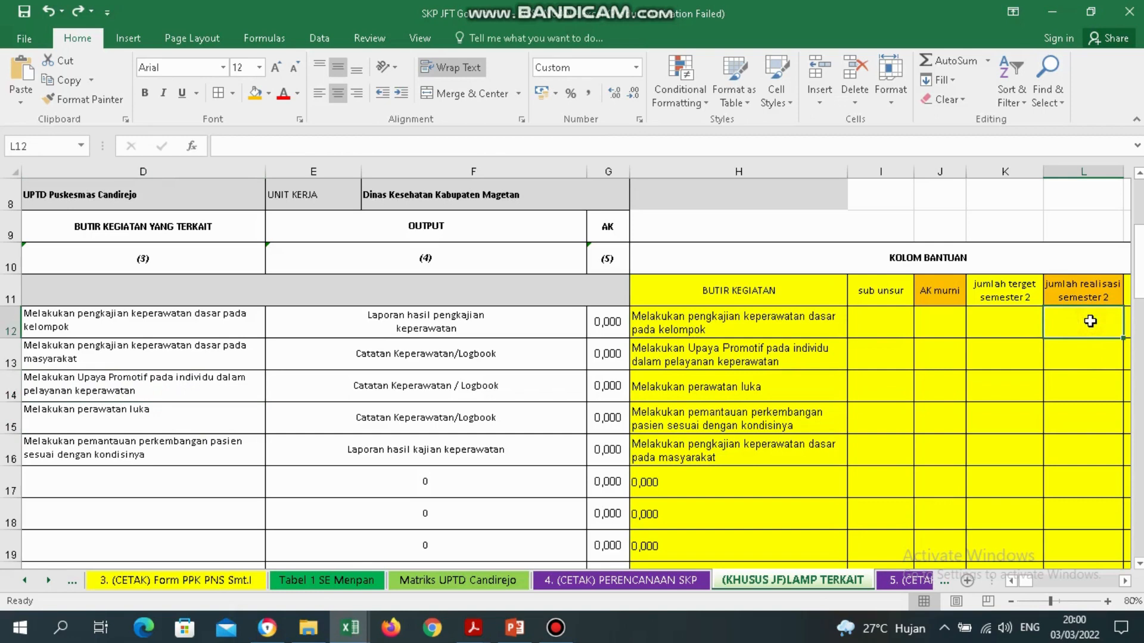
pyautogui.moveTo(744, 315); pyautogui.dragTo(756, 447)
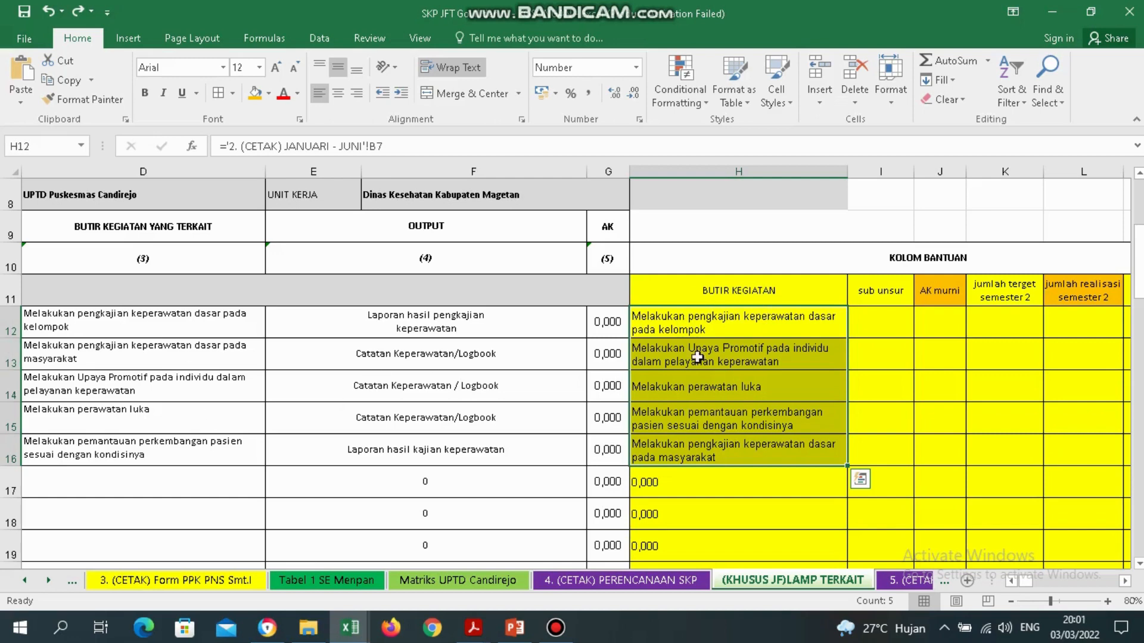
pyautogui.moveTo(728, 325); pyautogui.dragTo(731, 326)
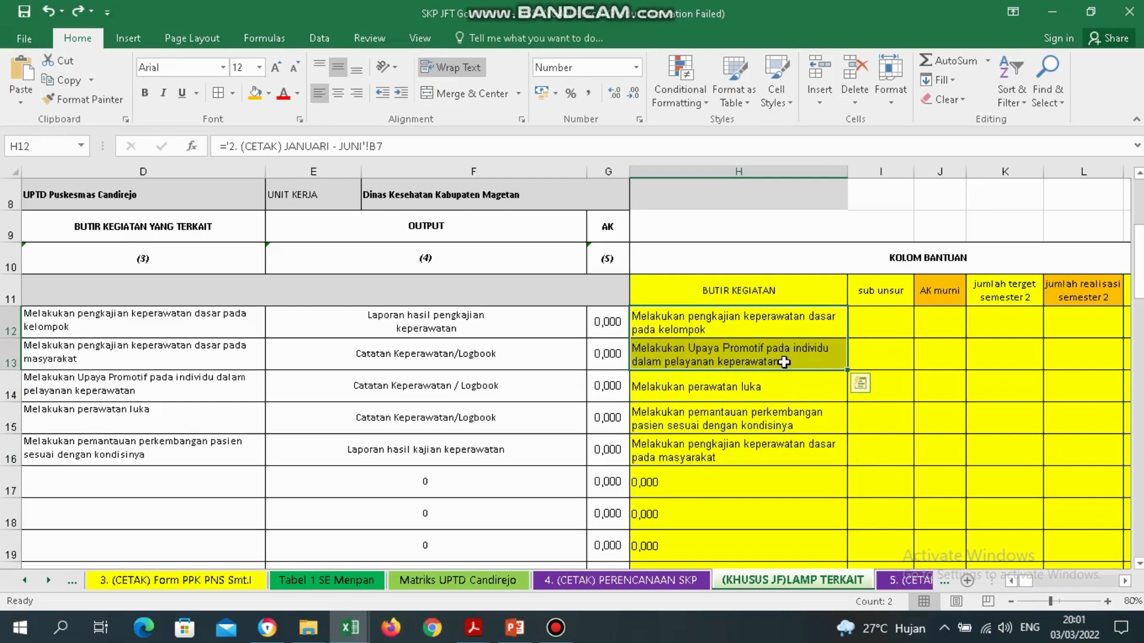
pyautogui.click(235, 322)
pyautogui.press('Left')
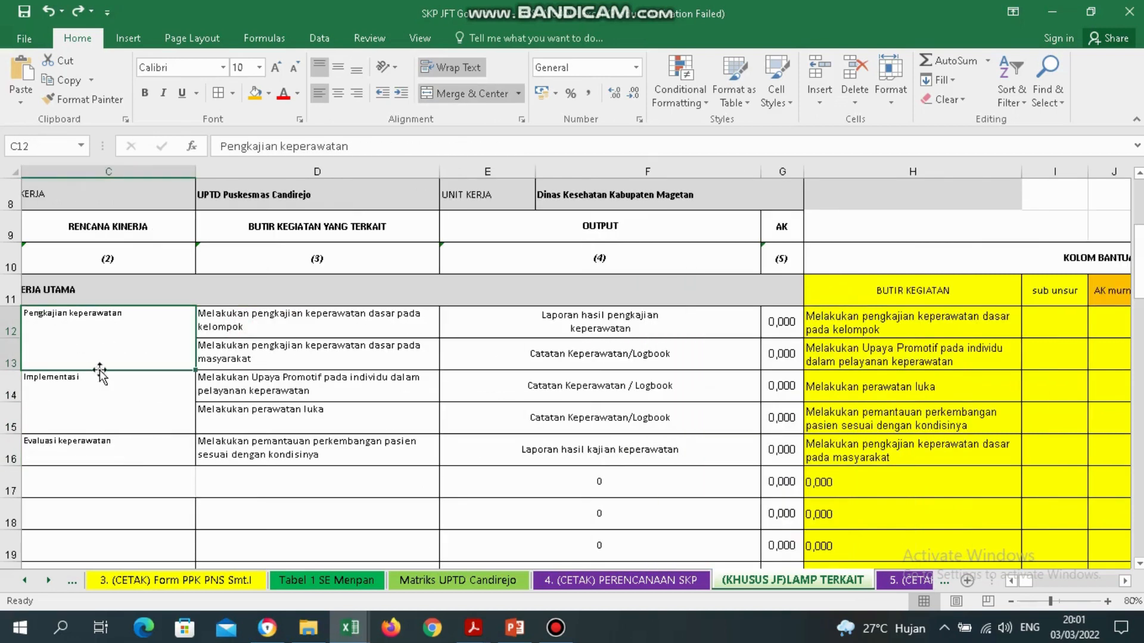
pyautogui.moveTo(345, 314); pyautogui.dragTo(343, 455)
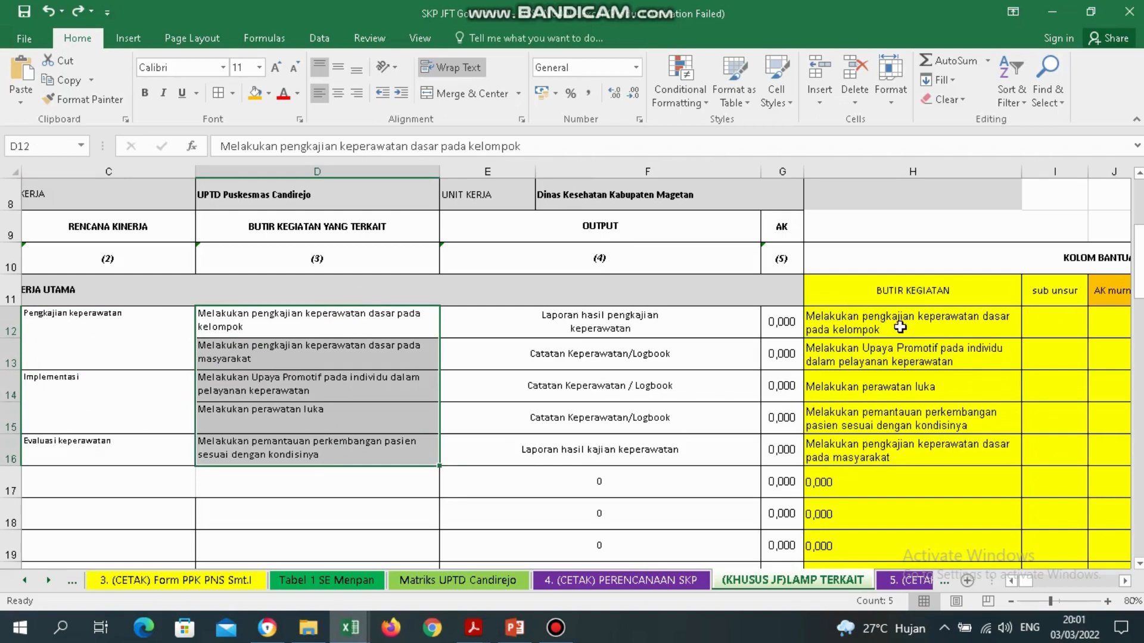
pyautogui.moveTo(900, 327); pyautogui.dragTo(920, 445)
pyautogui.press('Delete')
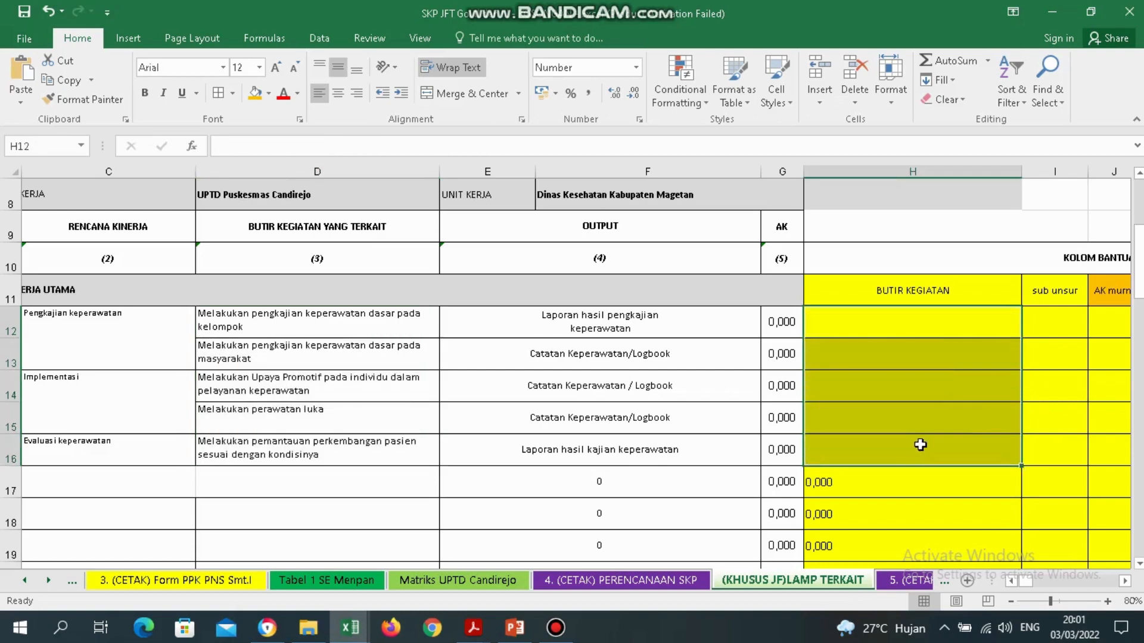
pyautogui.click(370, 377)
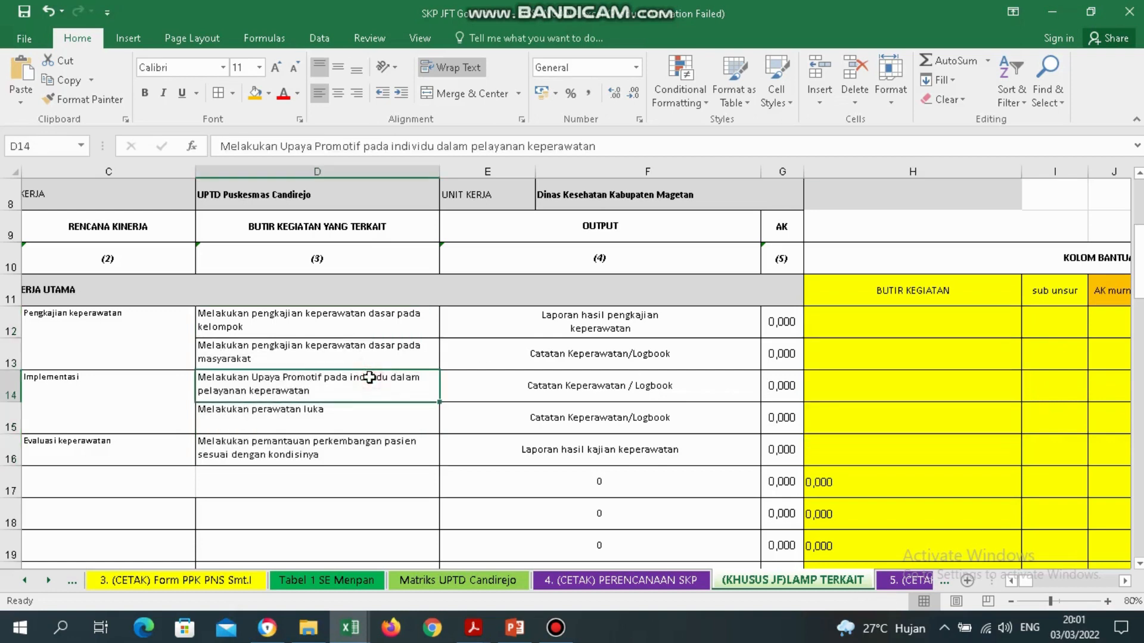
pyautogui.press('Right')
pyautogui.press('Right')
pyautogui.press('Right')
pyautogui.press('Right')
pyautogui.press('Right')
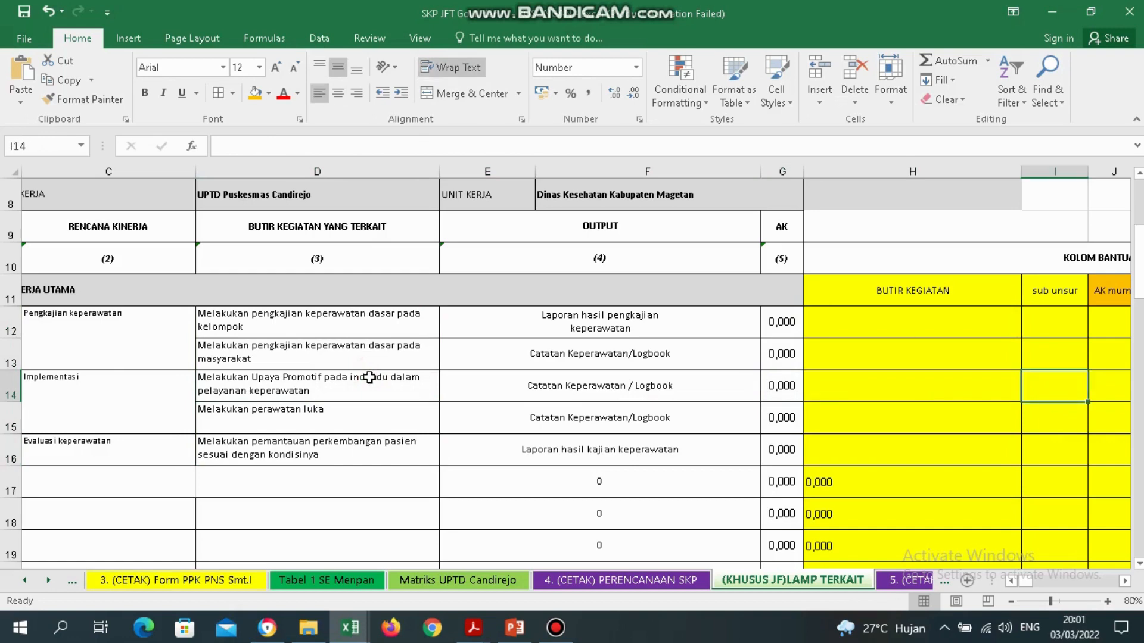
pyautogui.press('Up')
pyautogui.press('Up')
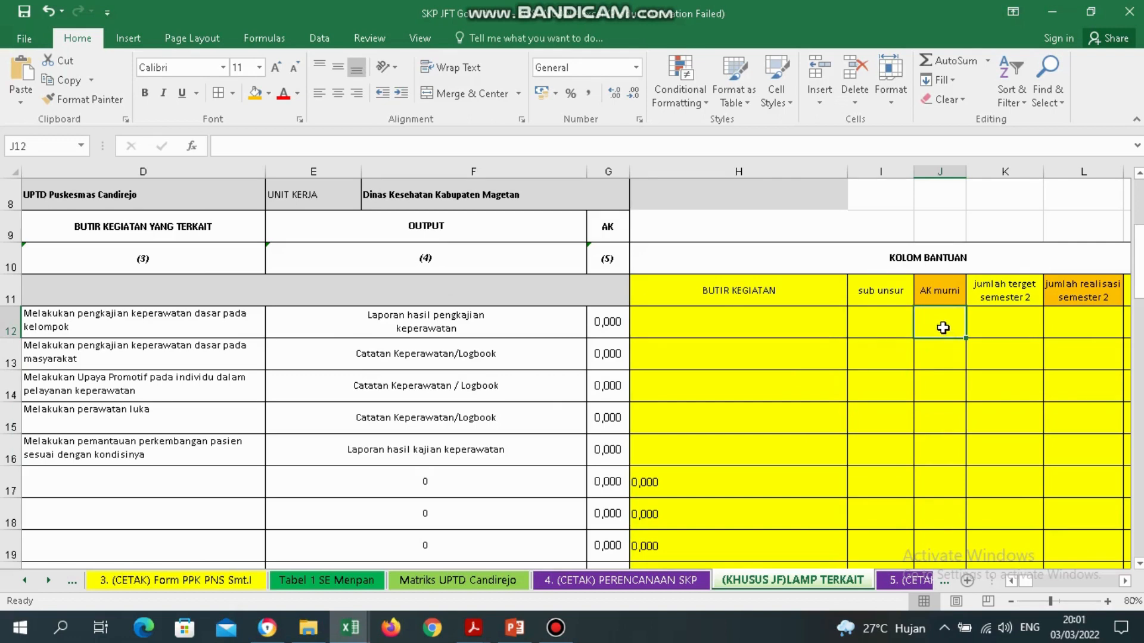
# Link J12 and J13 to cells U7 and U11 of the 2. (CETAK) JANUARI - JUNI sheet.
pyautogui.write('=')
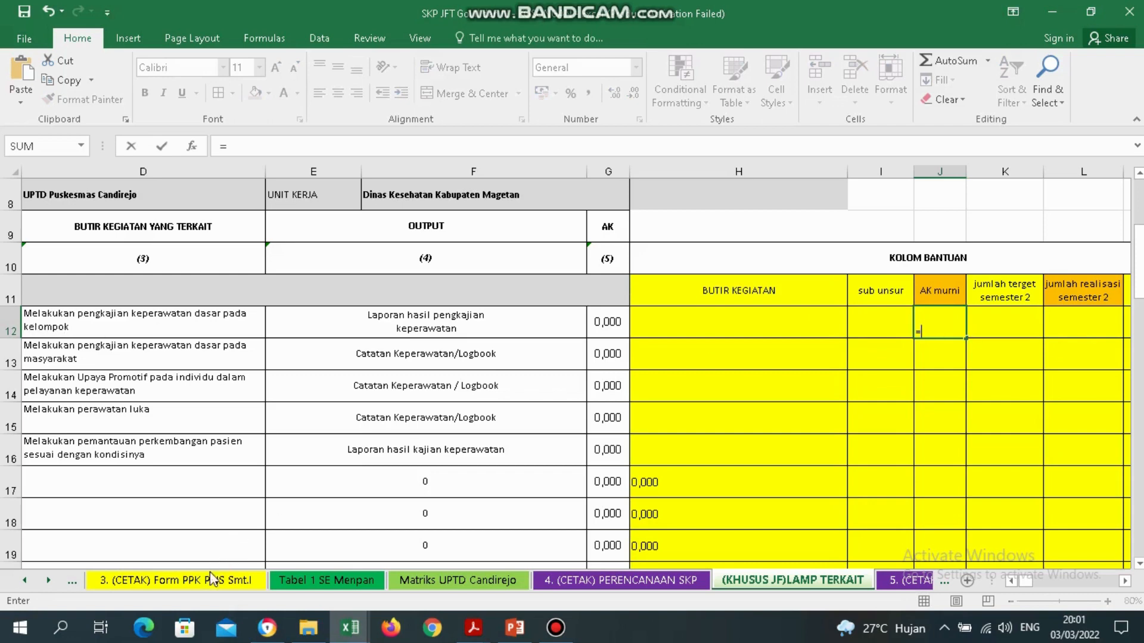
pyautogui.click(24, 580)
pyautogui.click(24, 580)
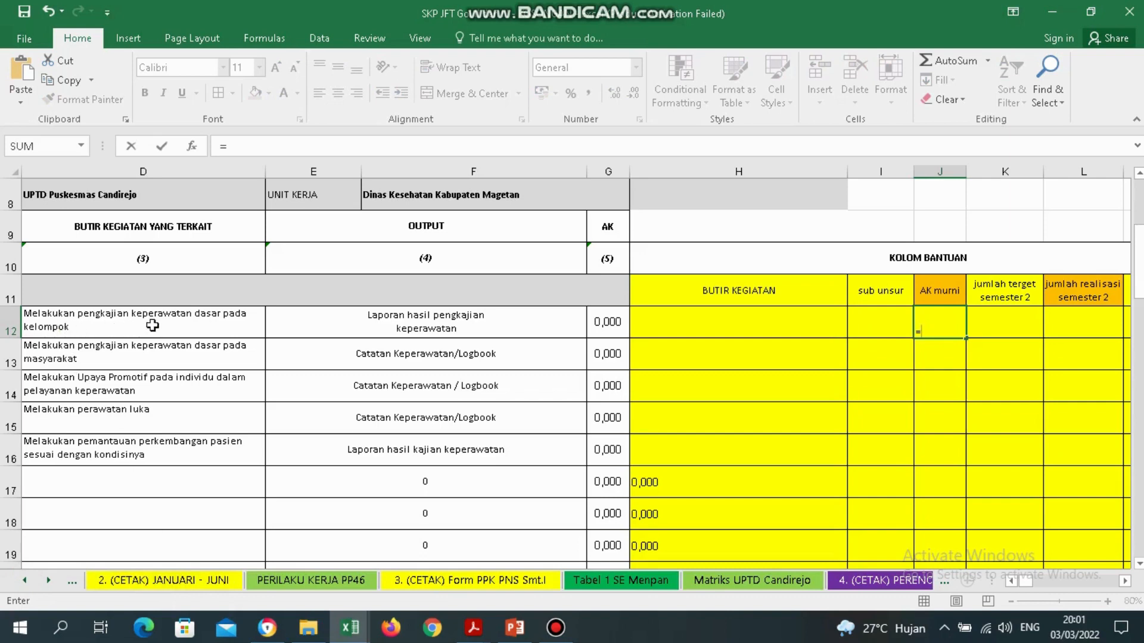
pyautogui.click(190, 581)
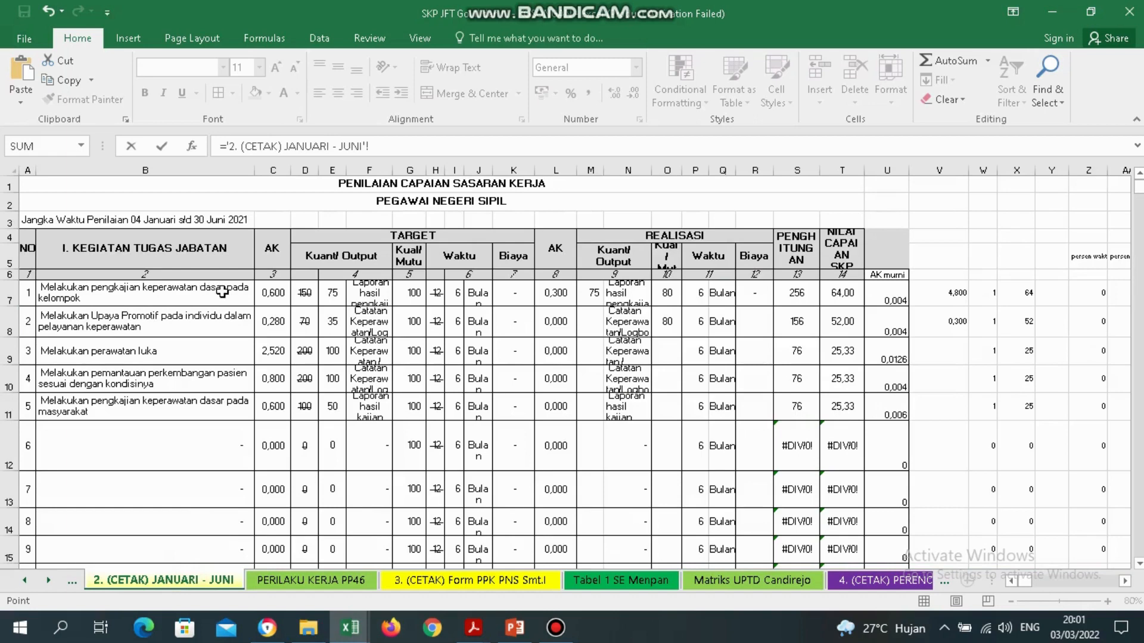
pyautogui.click(872, 296)
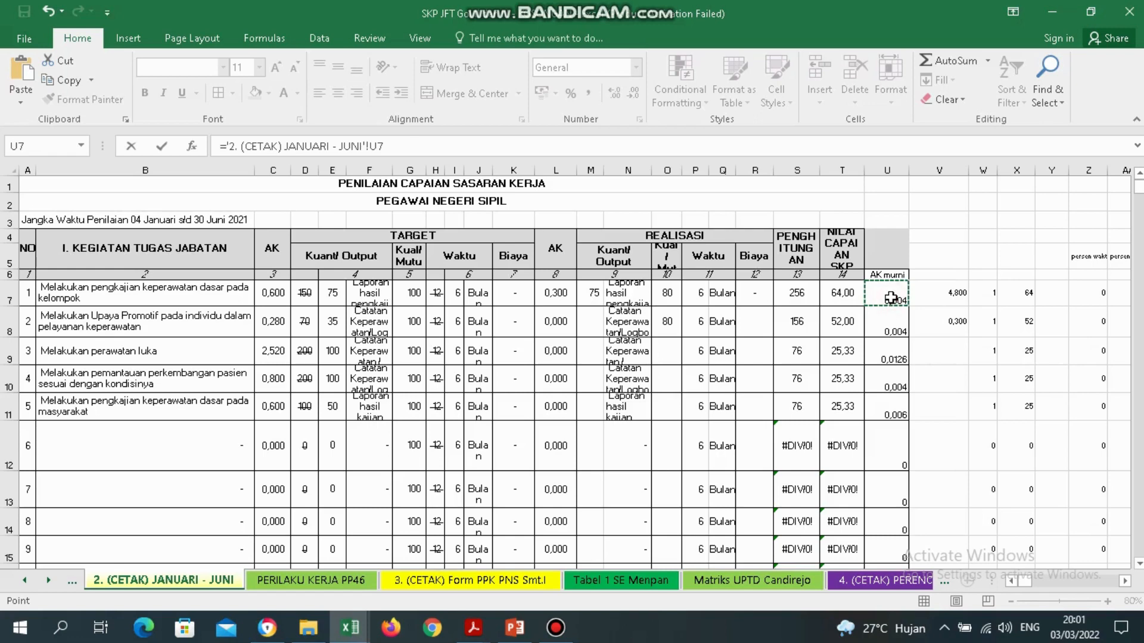
pyautogui.press('Return')
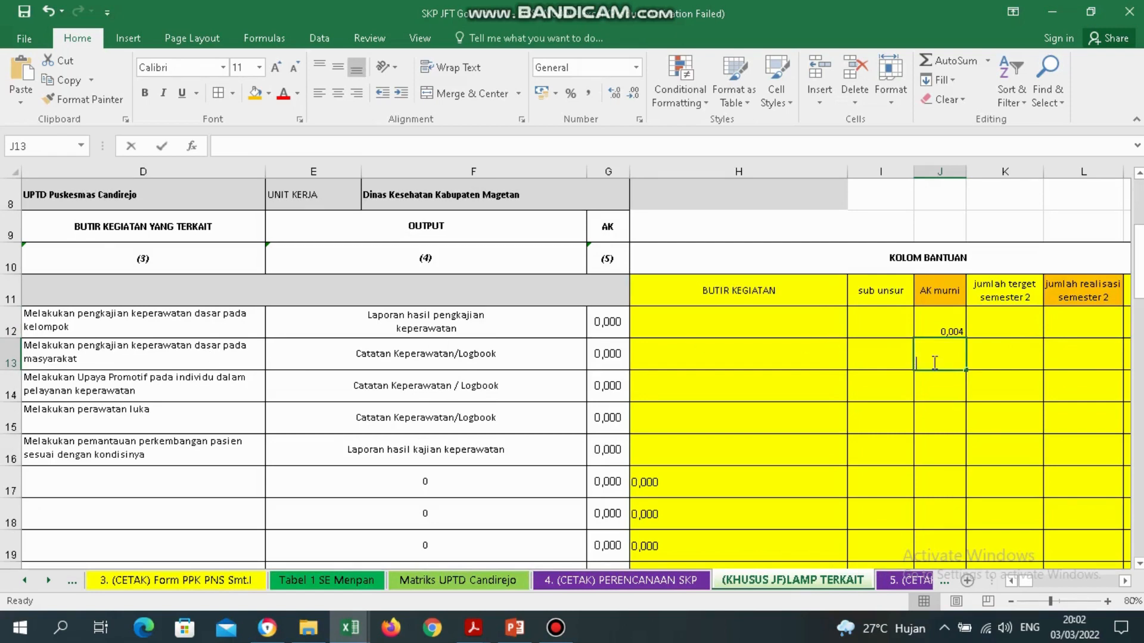
pyautogui.write('=')
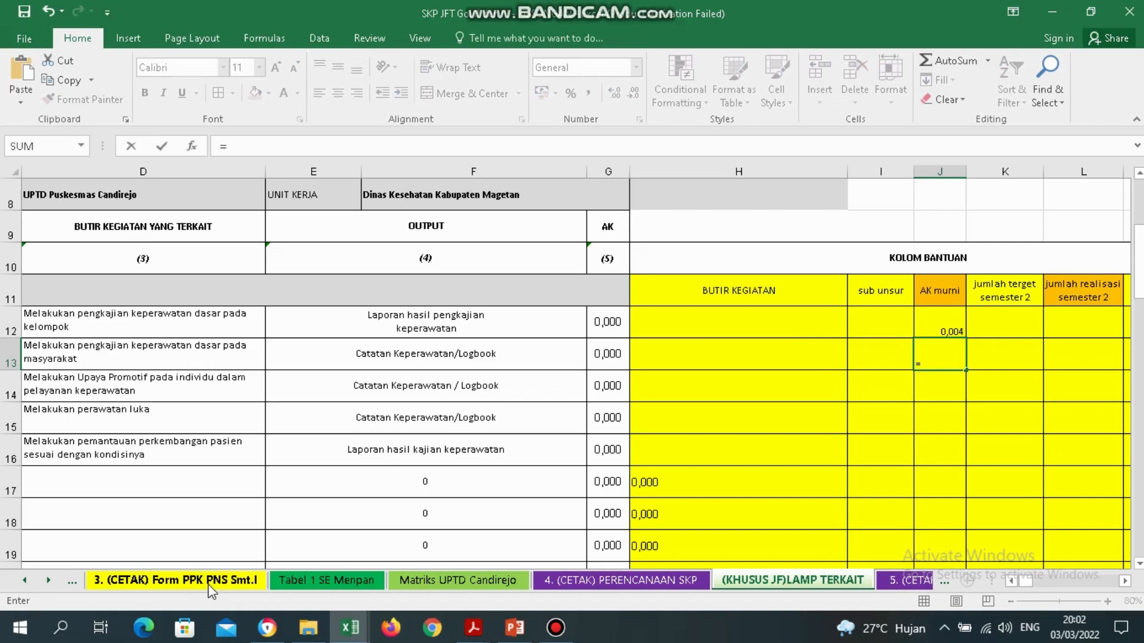
pyautogui.click(24, 580)
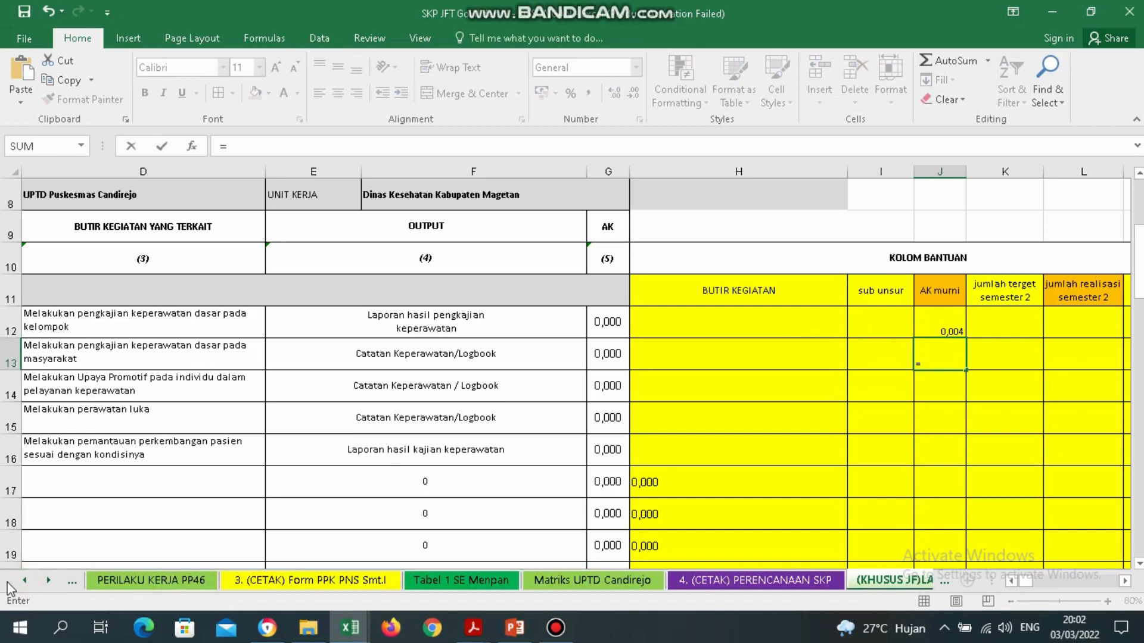
pyautogui.click(24, 581)
pyautogui.click(156, 580)
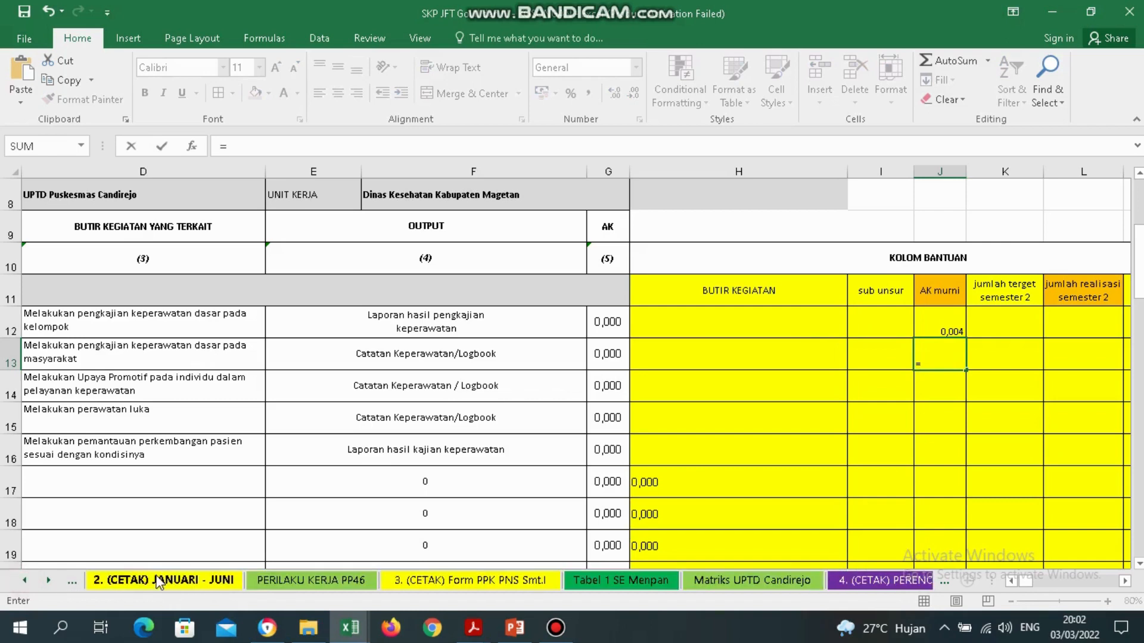
pyautogui.click(158, 581)
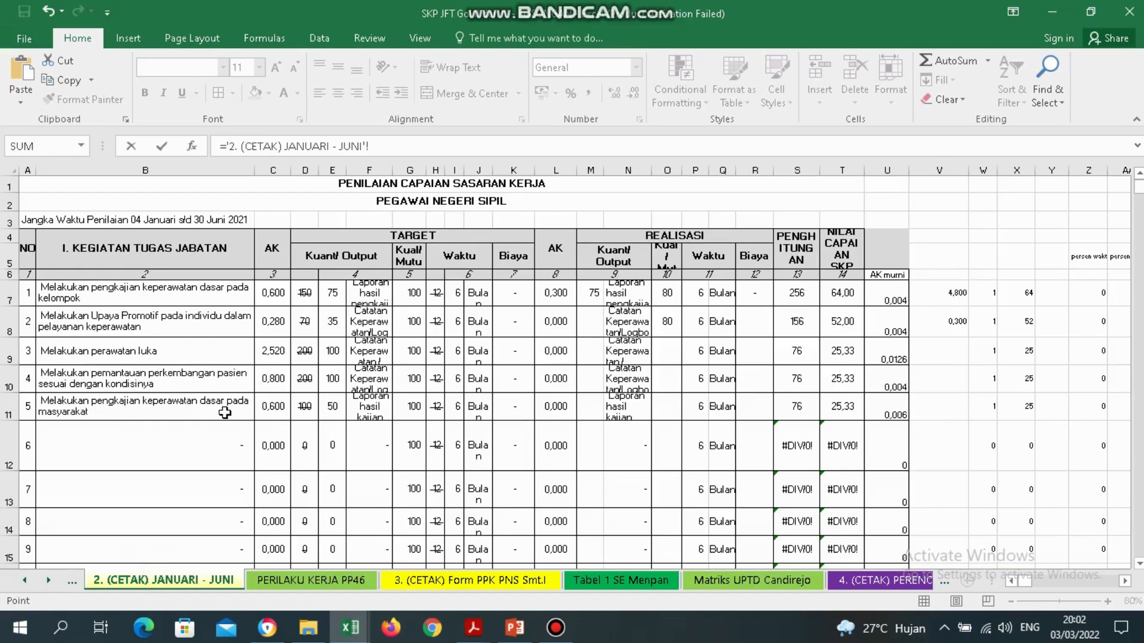
pyautogui.click(885, 410)
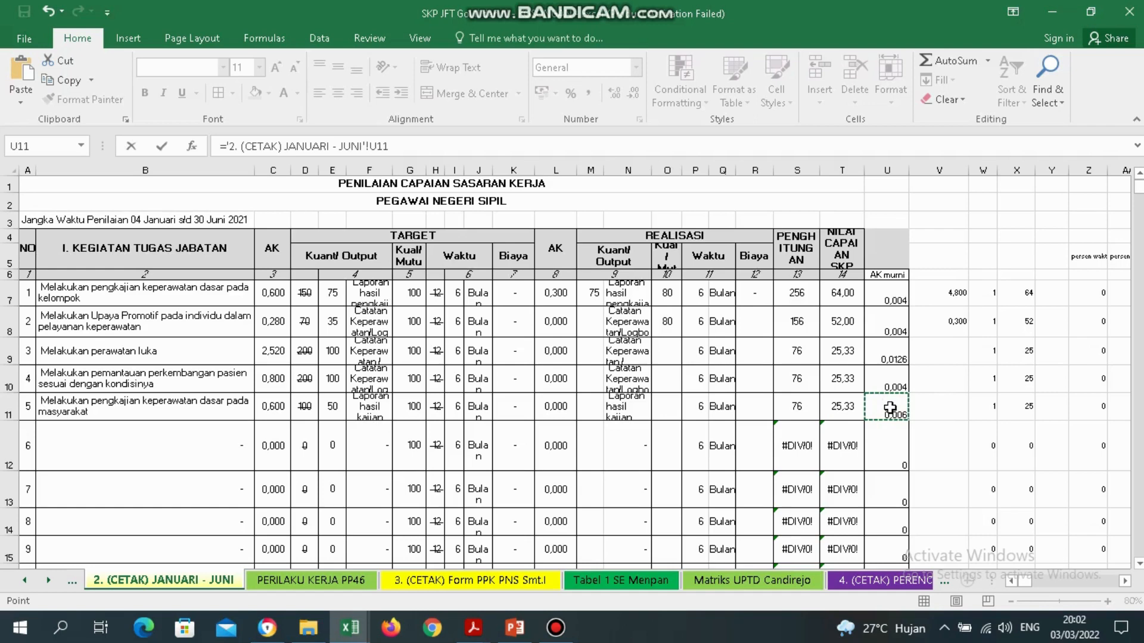
pyautogui.press('Return')
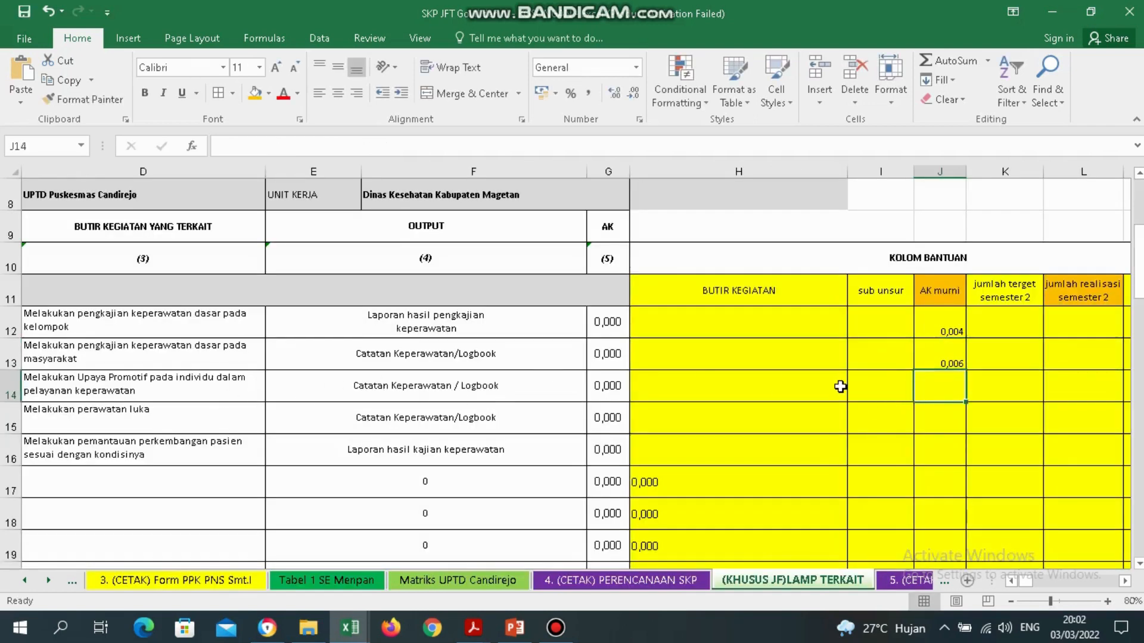
# Link J14 and J15 to JANUARI - JUNI cells U8 and U9.
pyautogui.write('=')
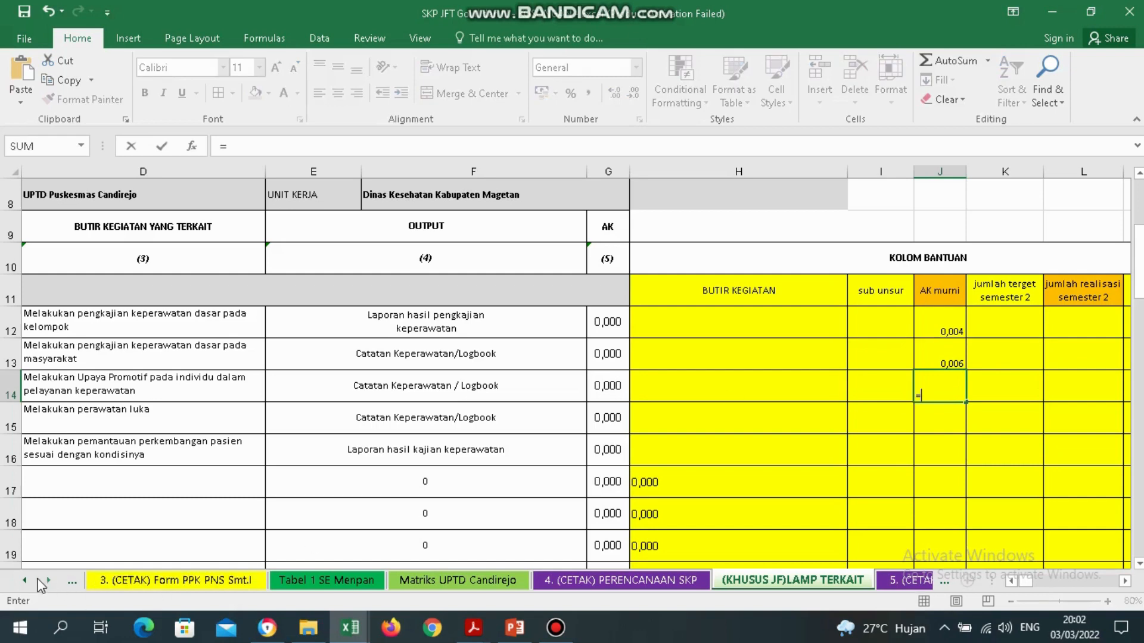
pyautogui.click(25, 581)
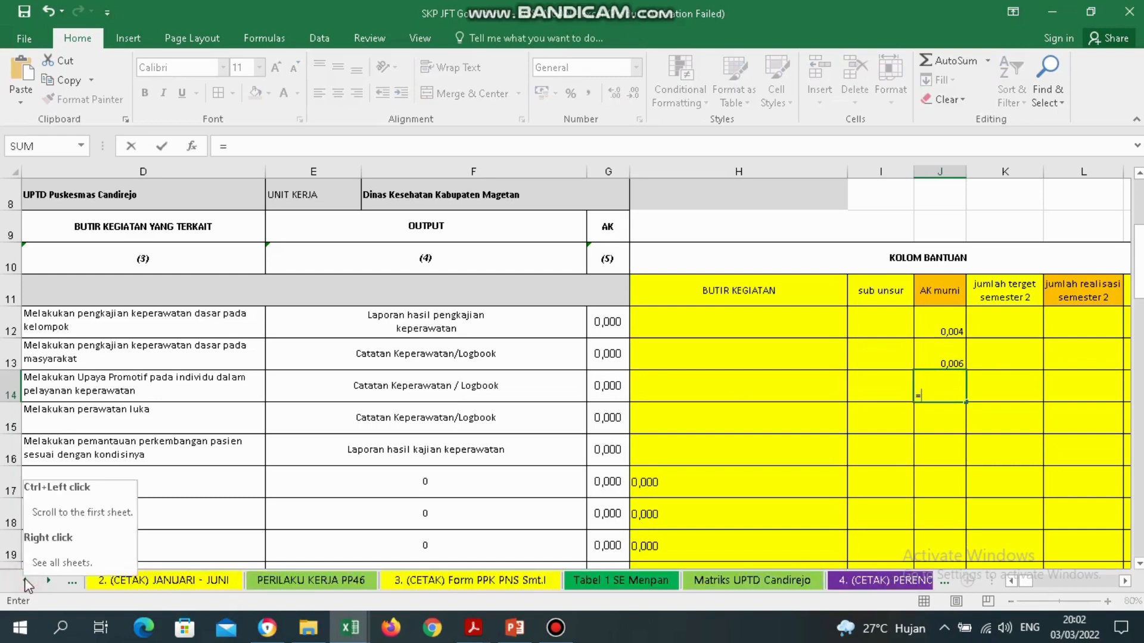
pyautogui.click(153, 578)
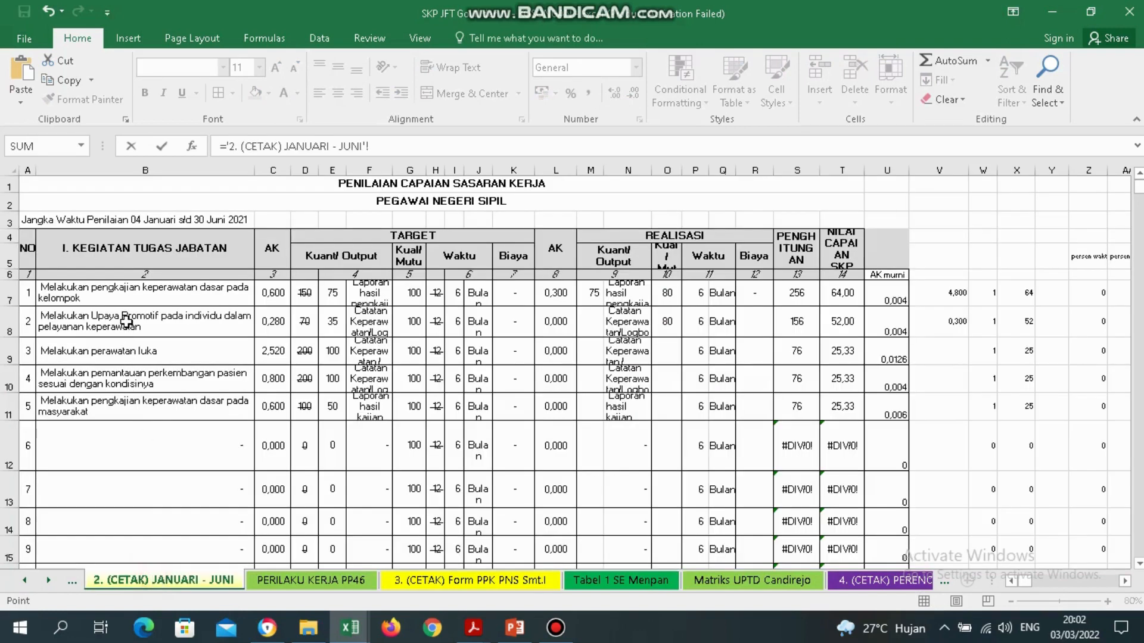
pyautogui.click(126, 322)
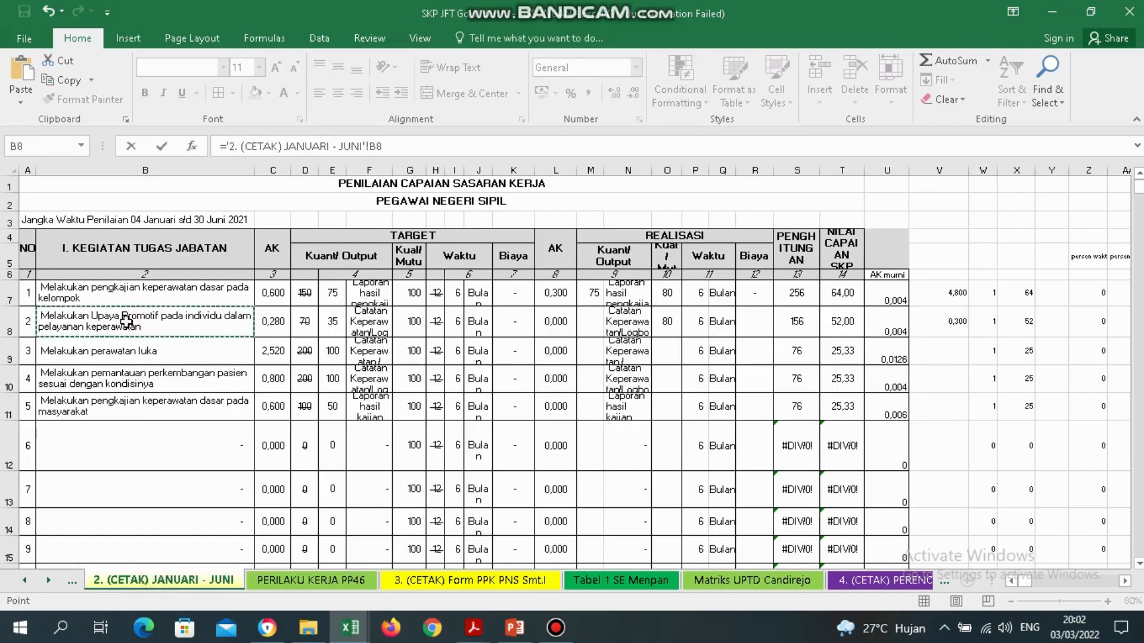
pyautogui.click(890, 321)
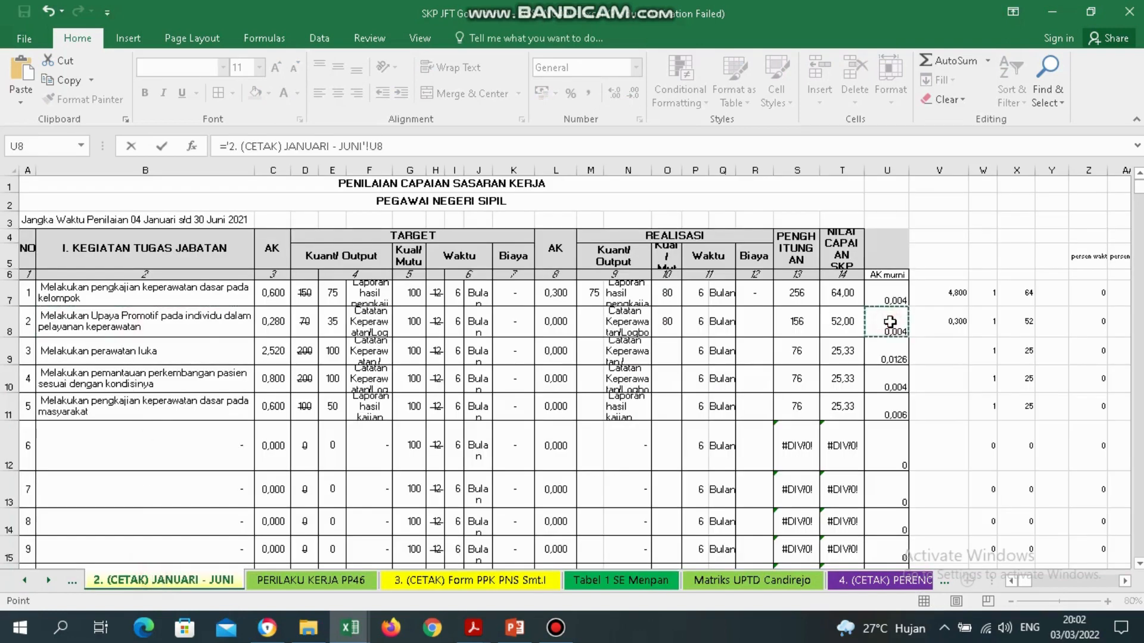
pyautogui.press('Return')
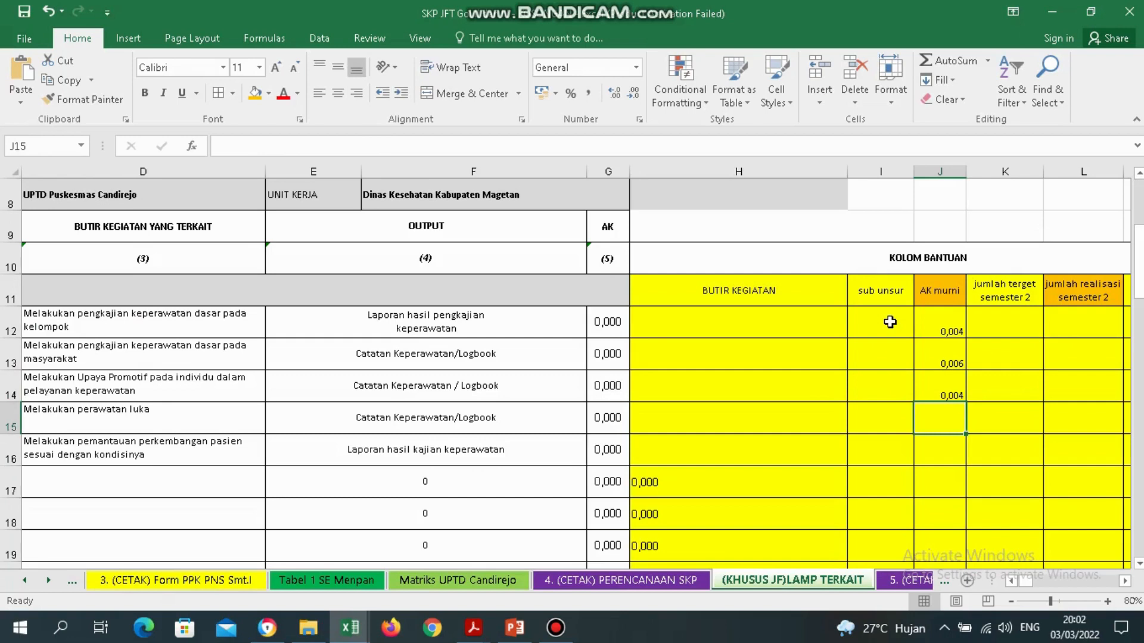
pyautogui.write('=')
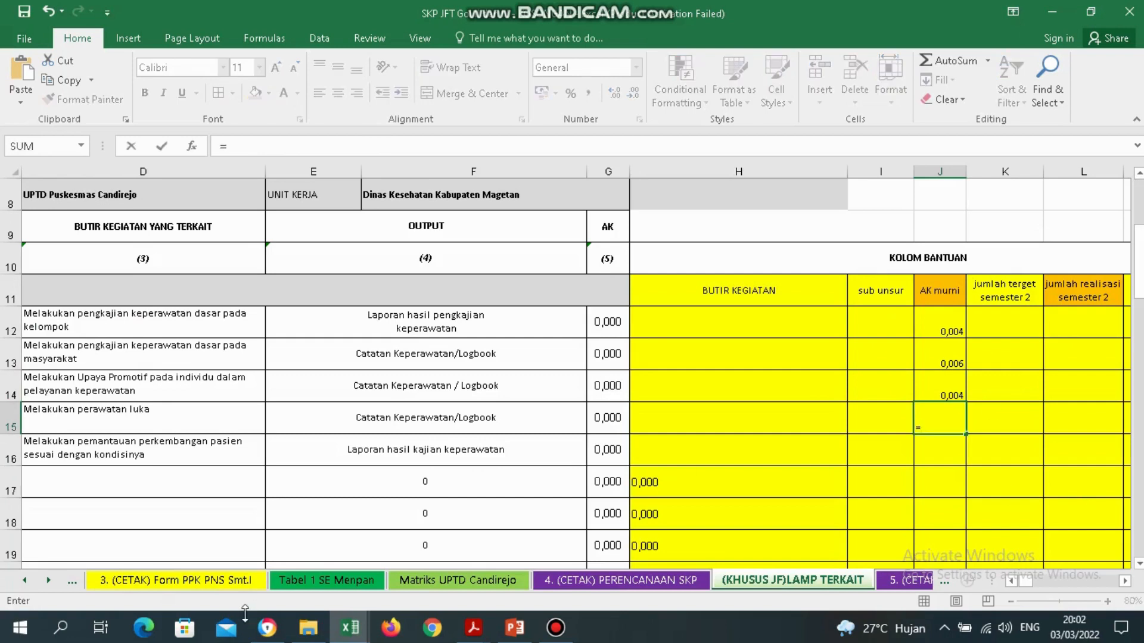
pyautogui.click(73, 577)
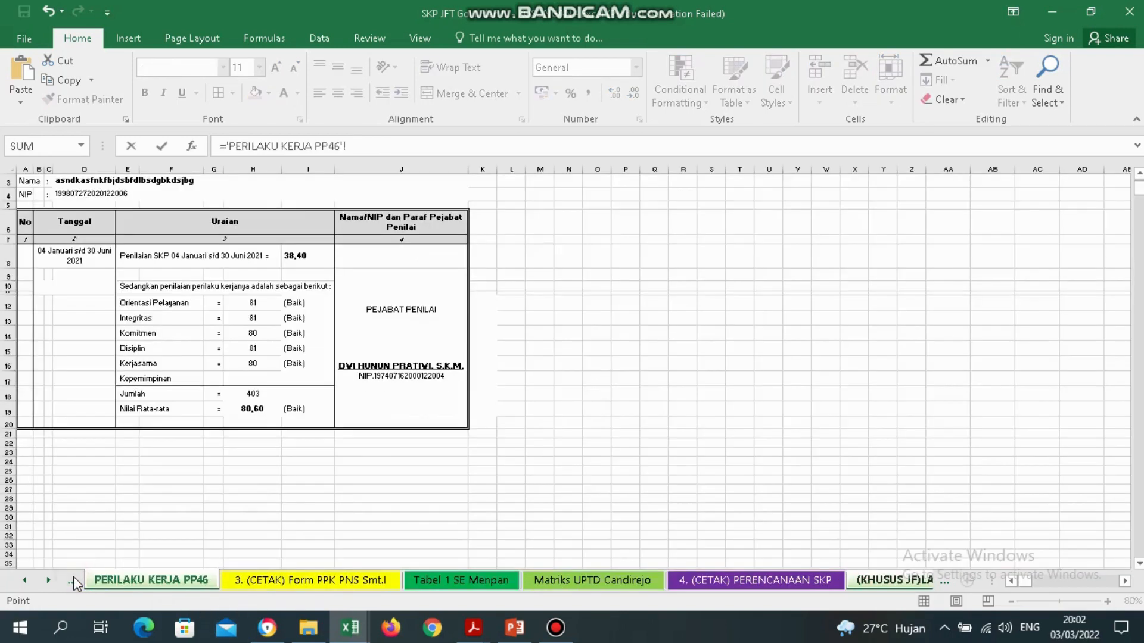
pyautogui.click(66, 577)
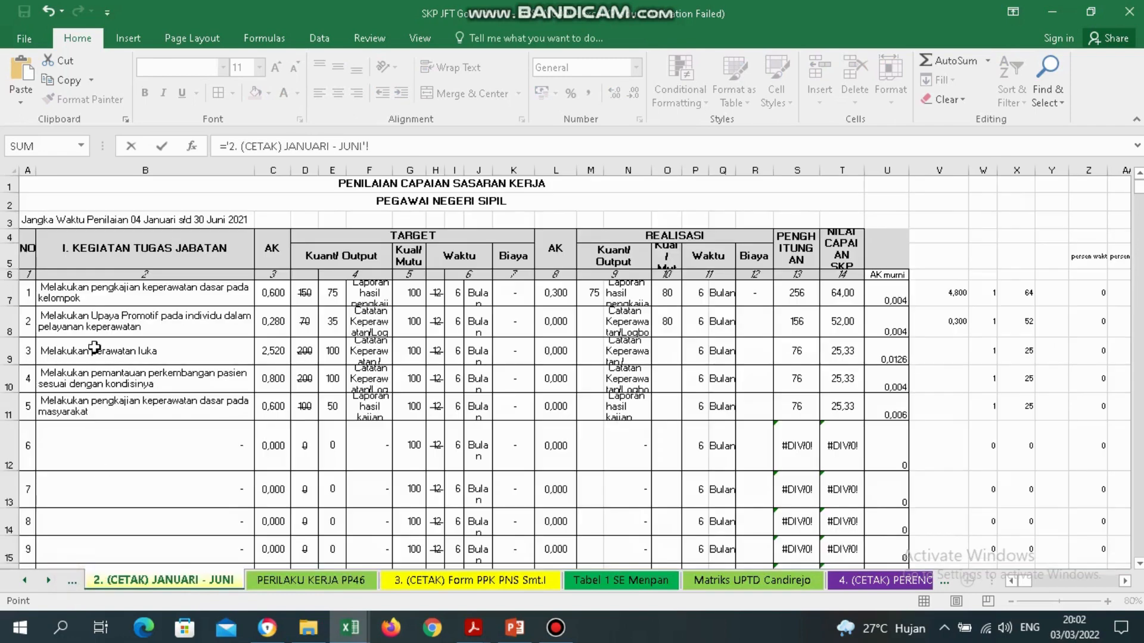
pyautogui.click(893, 351)
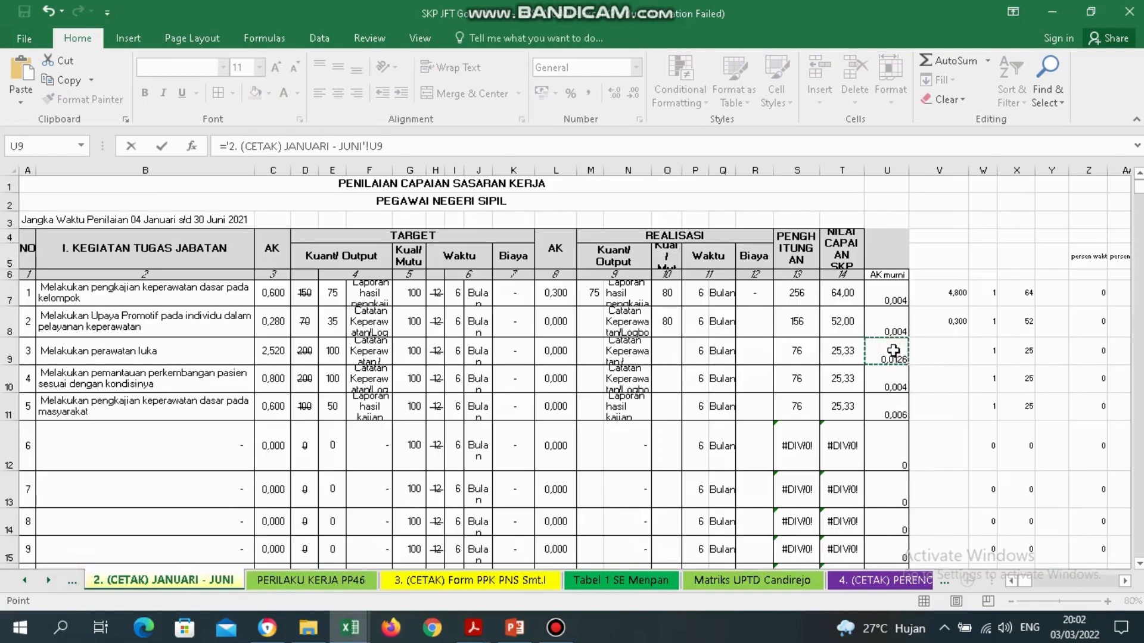
pyautogui.press('Return')
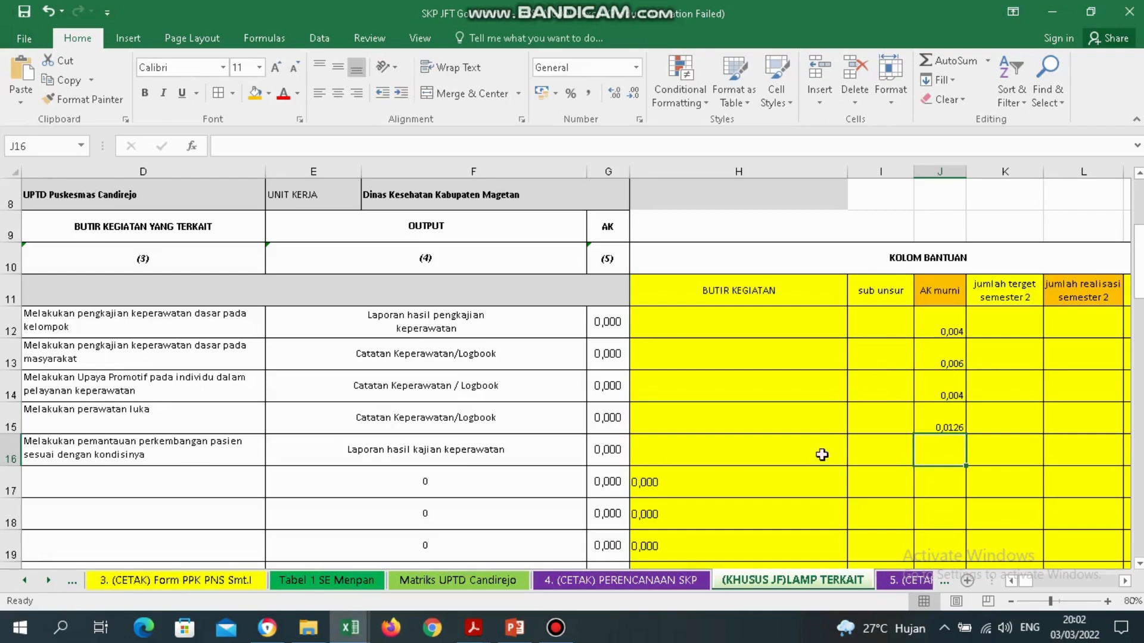
# Link J16 to JANUARI - JUNI cell U10, then check J12's formula.
pyautogui.write('=')
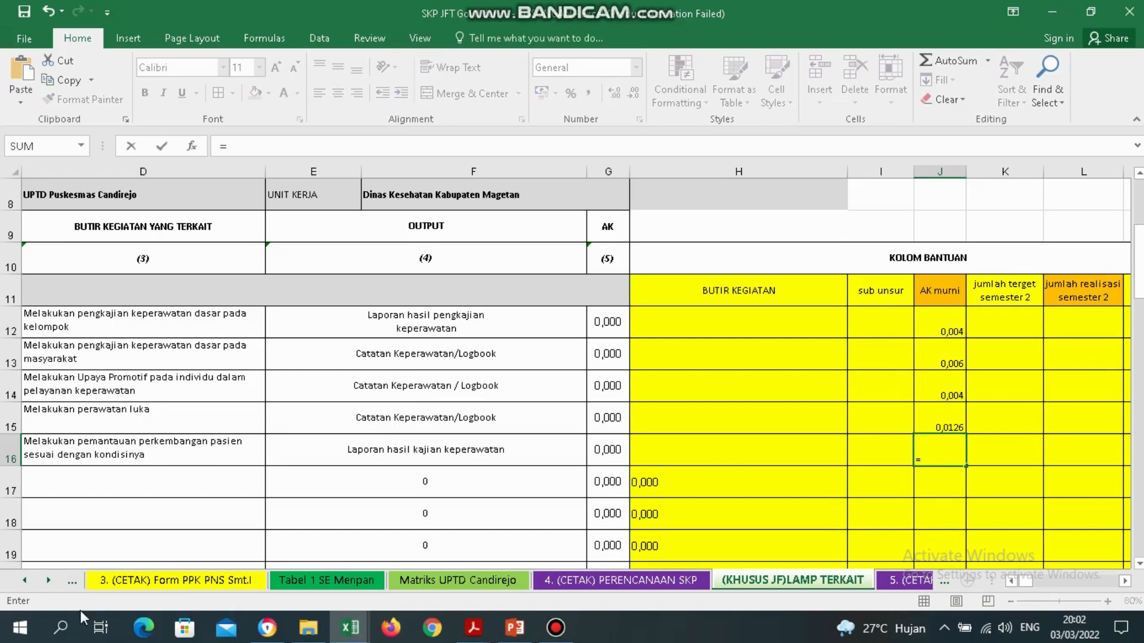
pyautogui.click(25, 581)
pyautogui.click(24, 580)
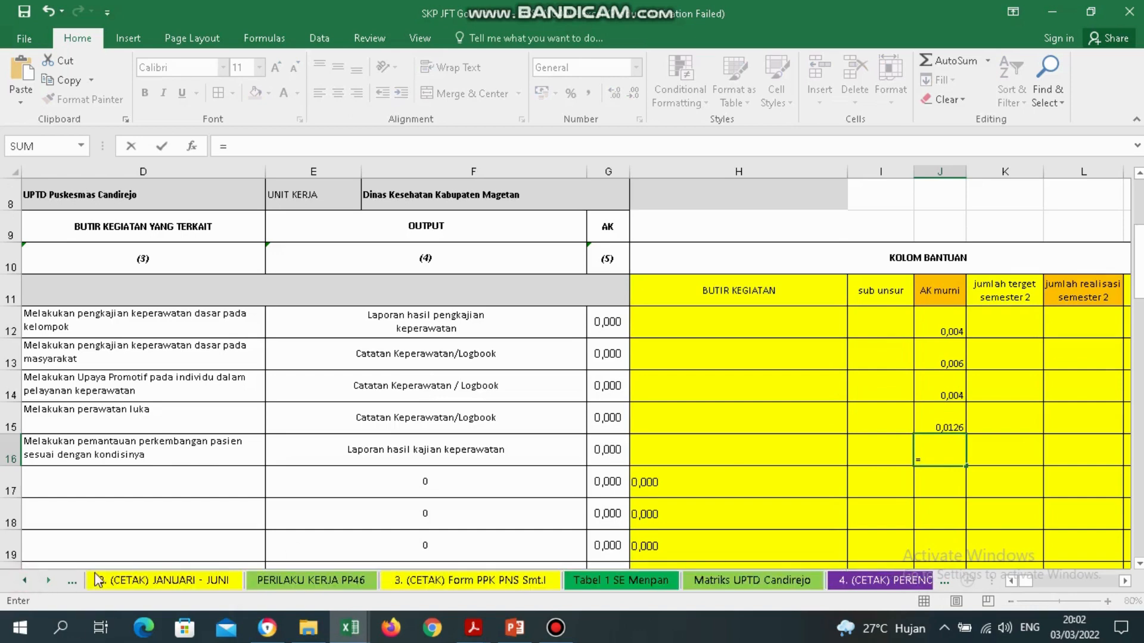
pyautogui.click(128, 580)
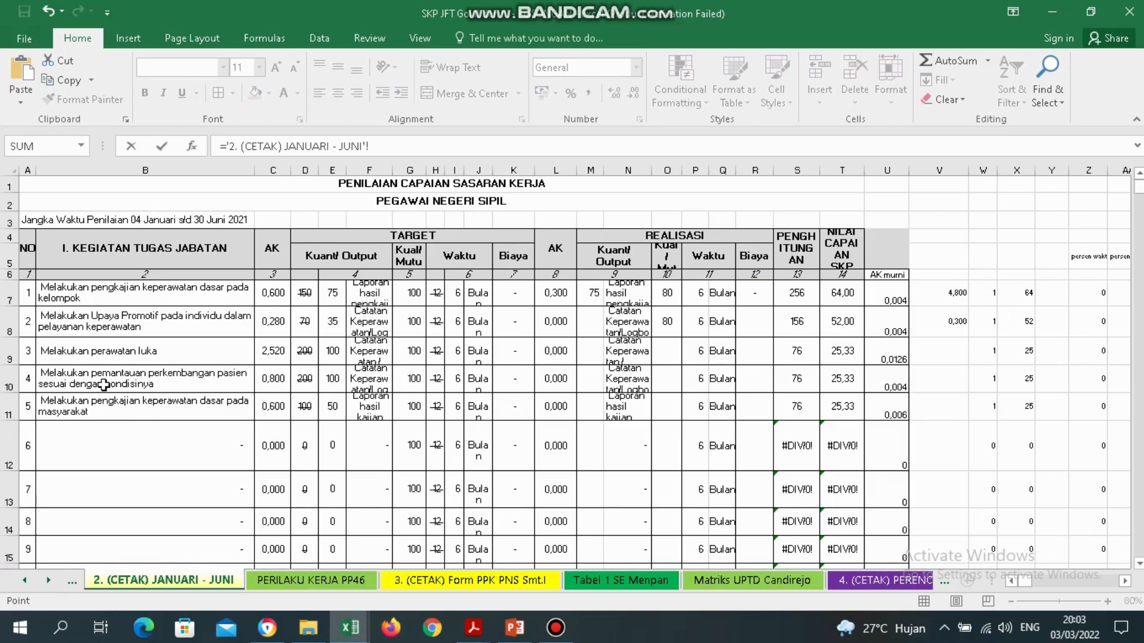
pyautogui.click(875, 387)
pyautogui.press('Return')
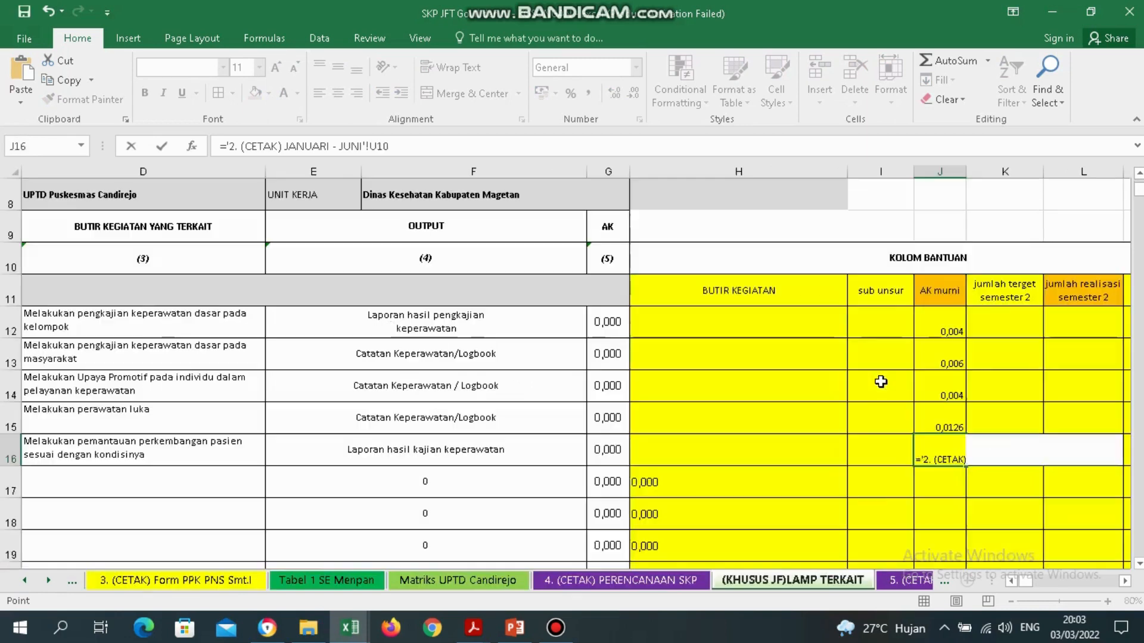
pyautogui.click(947, 332)
# Select realisation cell L12, then bring the PENILAIAN KINERJA 2021 PDF to the front.
pyautogui.moveTo(1085, 327); pyautogui.dragTo(1086, 453)
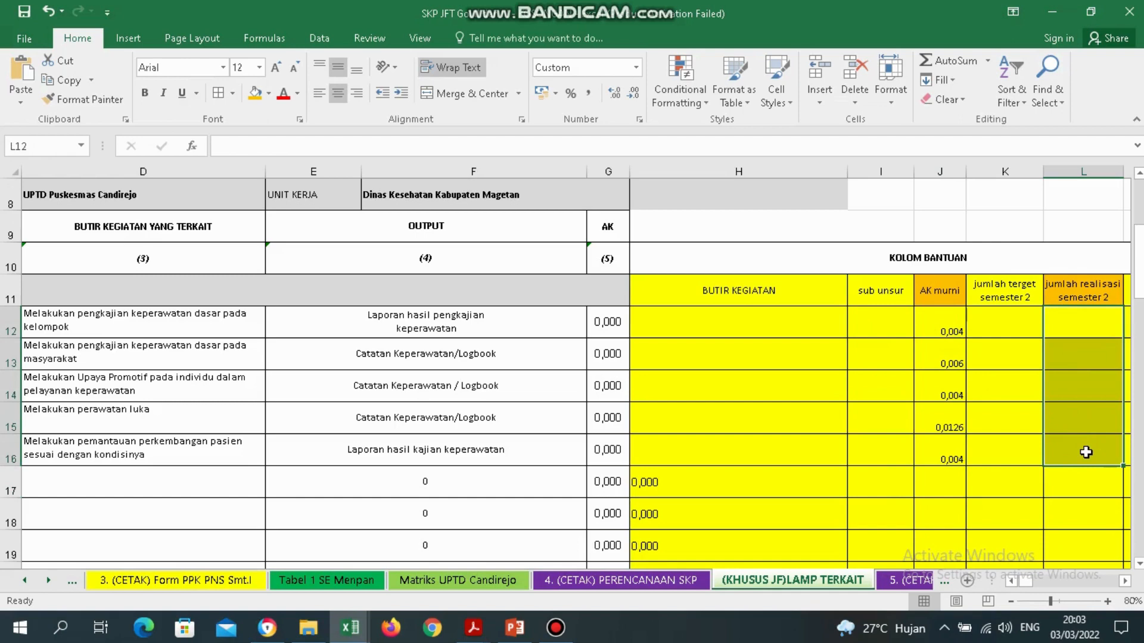
pyautogui.click(1074, 324)
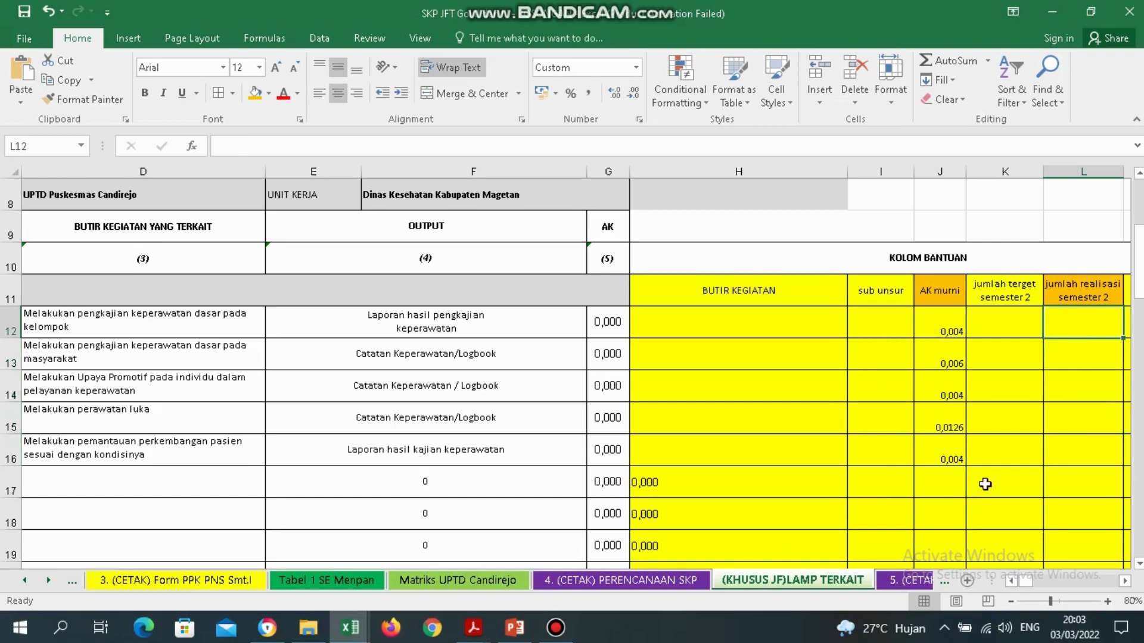
pyautogui.click(484, 621)
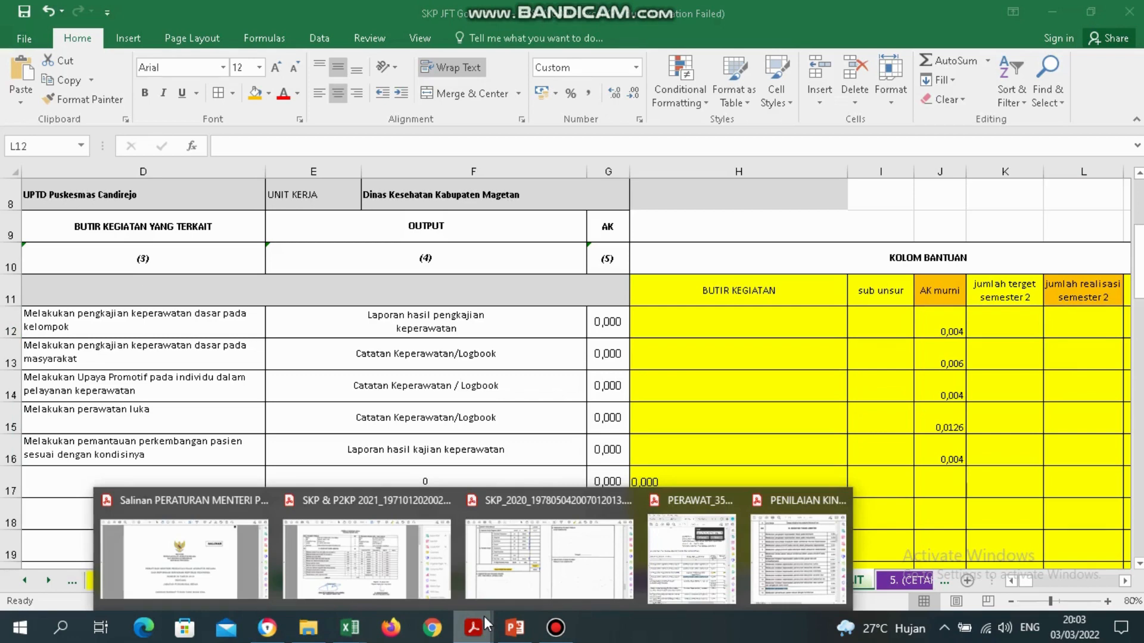
pyautogui.click(784, 534)
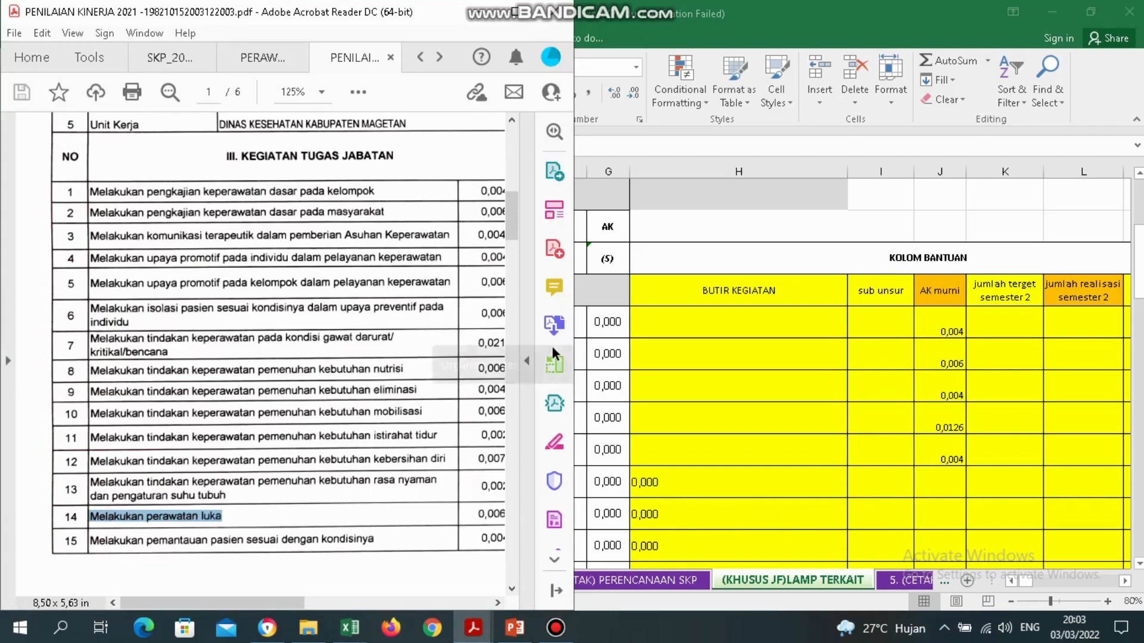
# Maximize the PDF and page down to page 3's realisasi table, then return to SKP JFT Gol II dan III.
pyautogui.click(518, 10)
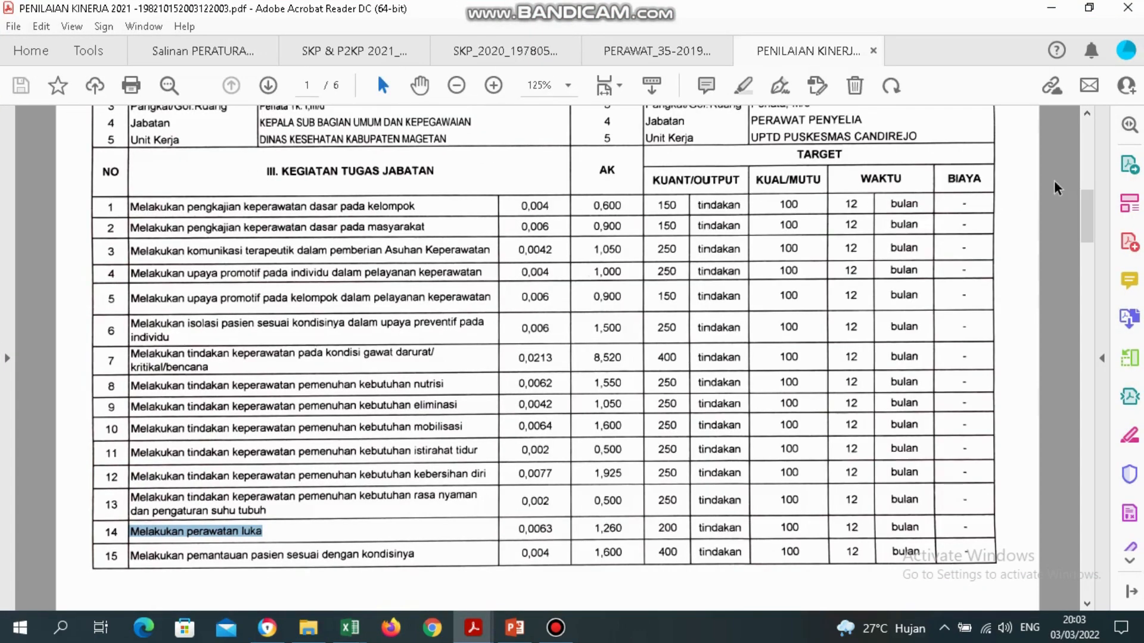
pyautogui.click(1088, 114)
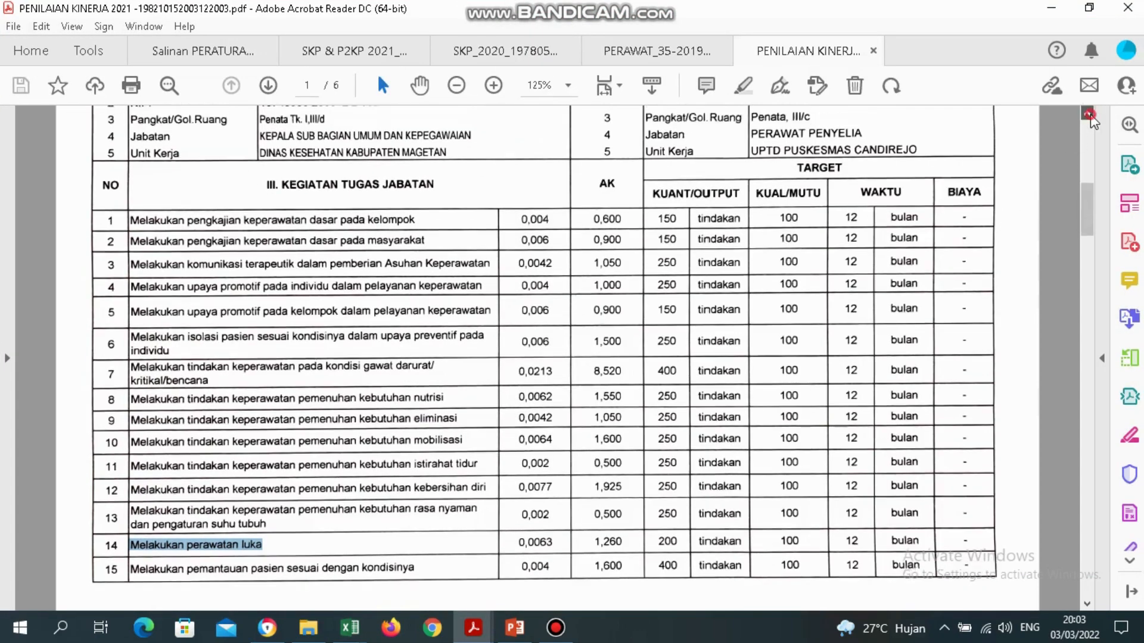
pyautogui.click(1088, 114)
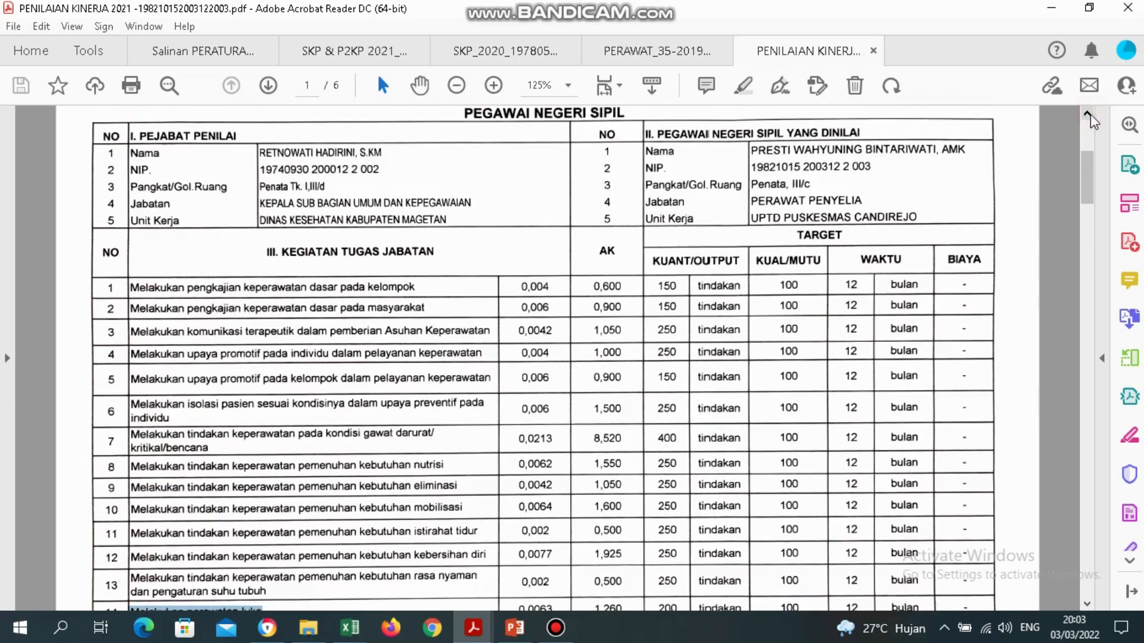
pyautogui.scroll(-1, 1091, 229)
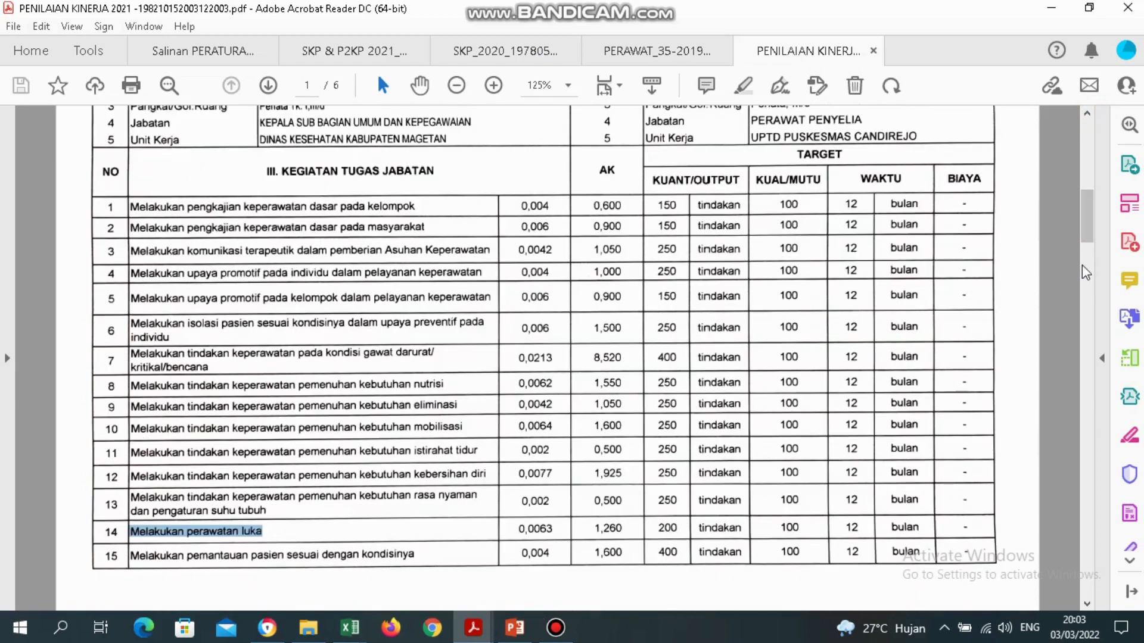
pyautogui.scroll(-1, 1087, 274)
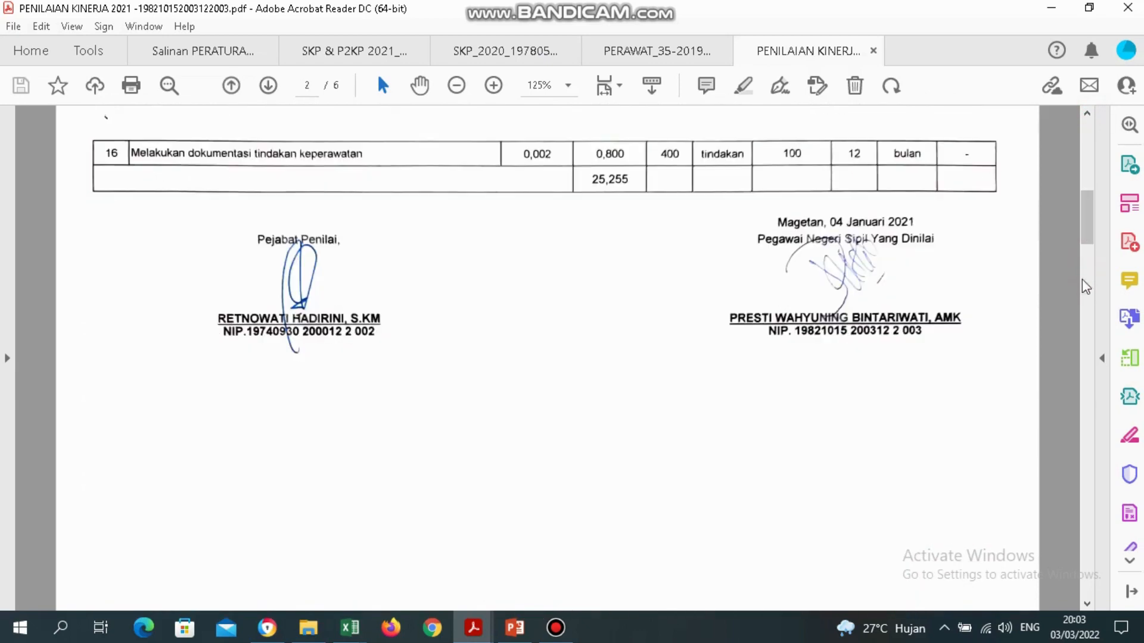
pyautogui.scroll(1, 1094, 221)
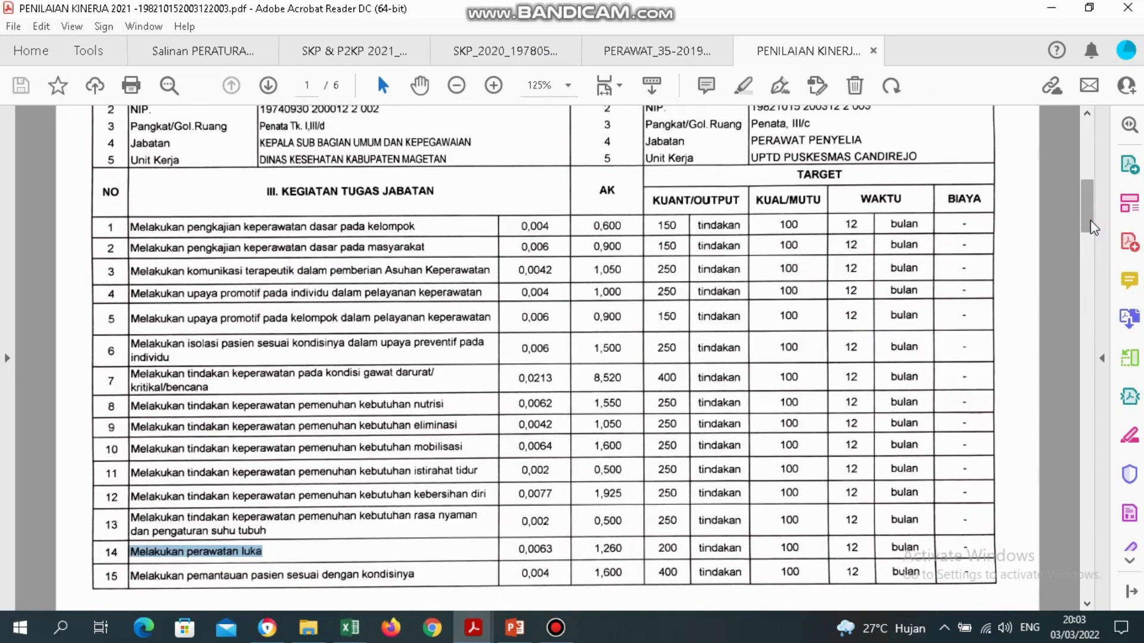
pyautogui.click(1090, 264)
pyautogui.click(1089, 323)
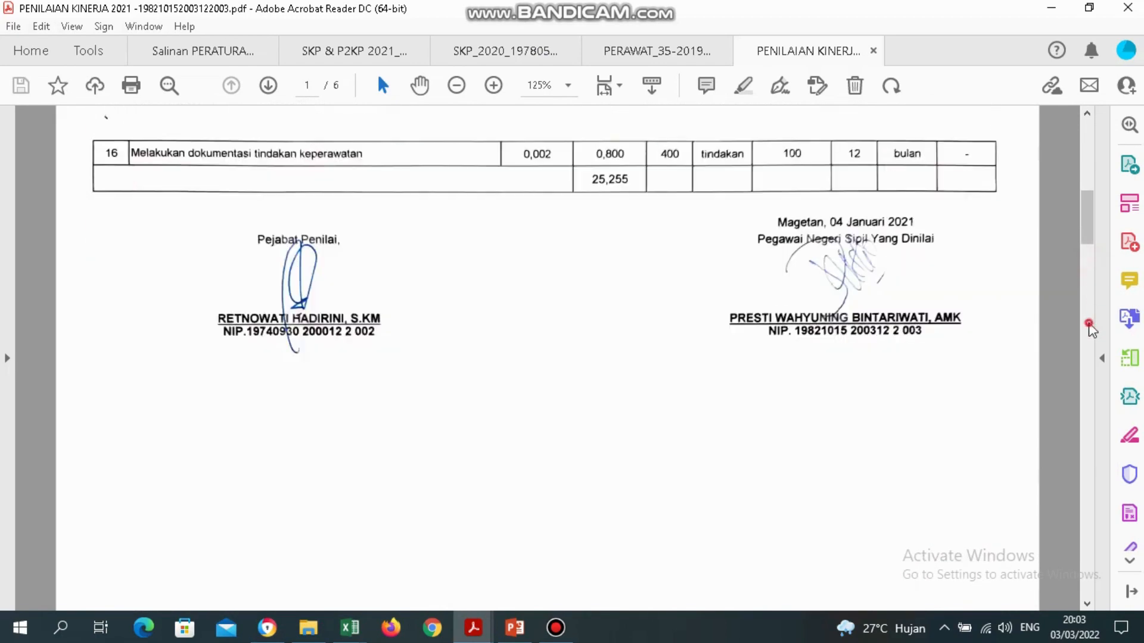
pyautogui.click(1089, 327)
pyautogui.click(1089, 326)
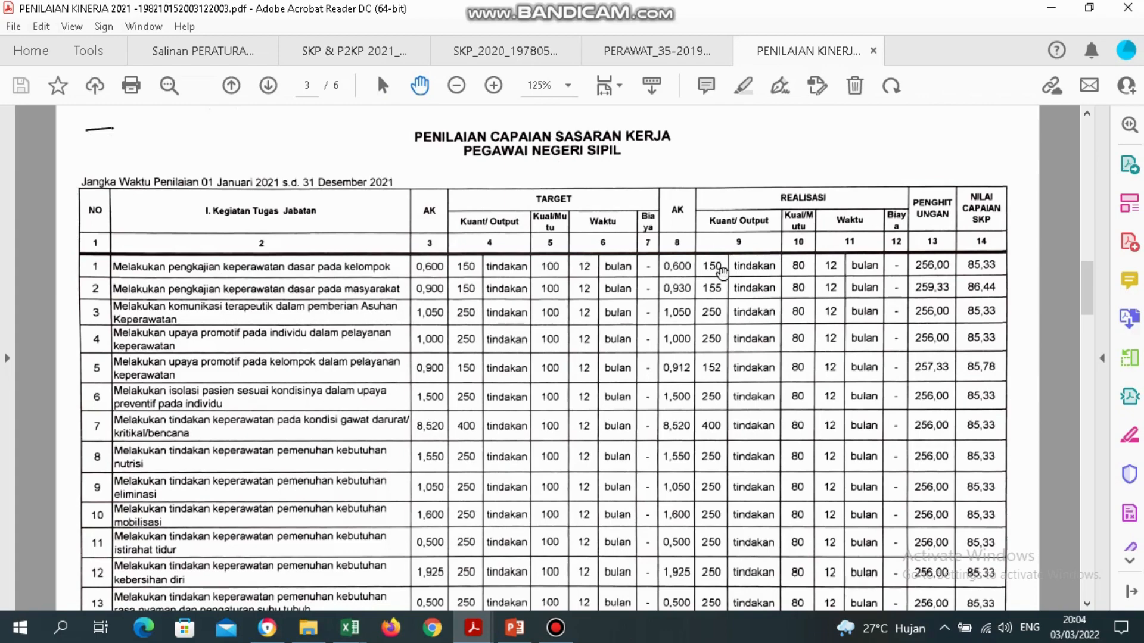
pyautogui.click(350, 628)
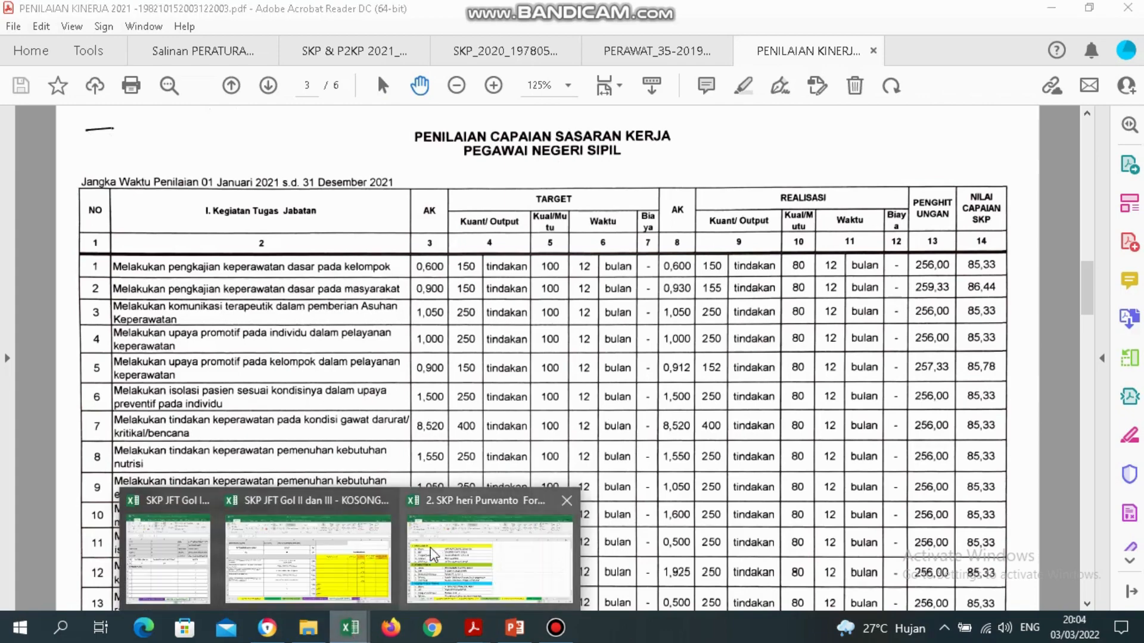
pyautogui.click(306, 560)
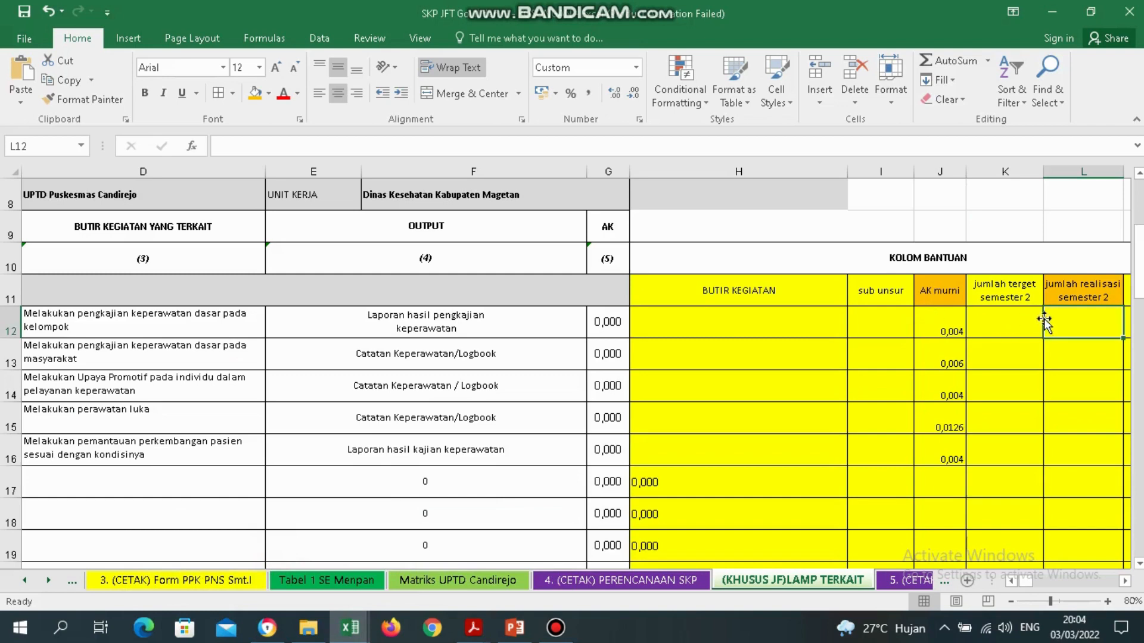
# Enter =150/2 (75) in L12 and verify the L12, J12 and G12 formulas.
pyautogui.write('1')
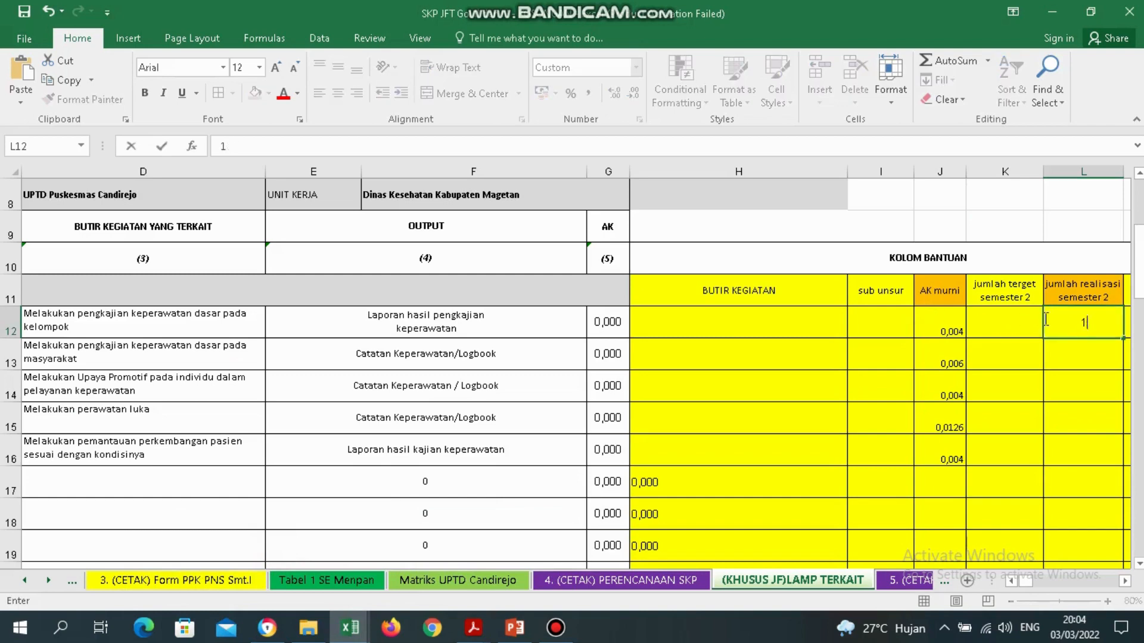
pyautogui.write('5=150')
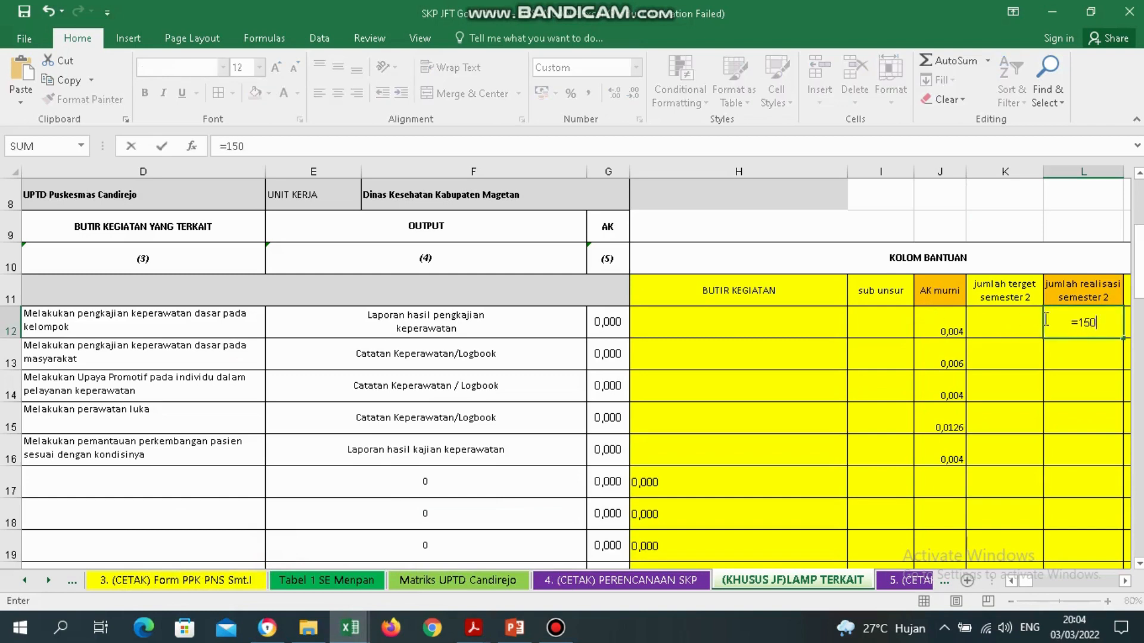
pyautogui.write('/2')
pyautogui.press('Return')
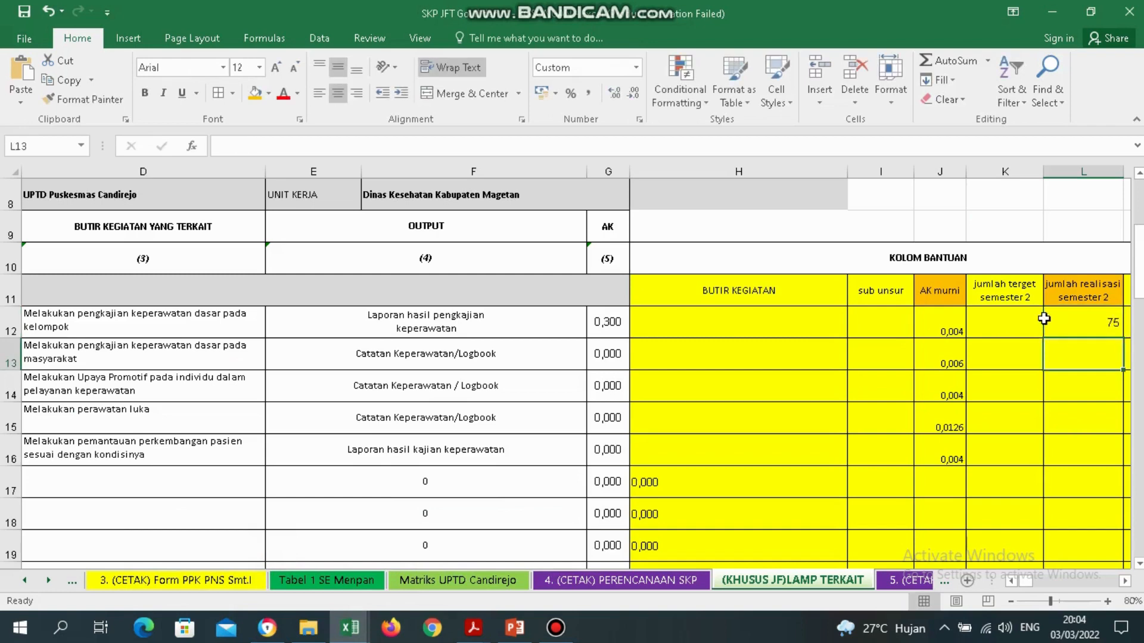
pyautogui.click(1045, 322)
pyautogui.press('Return')
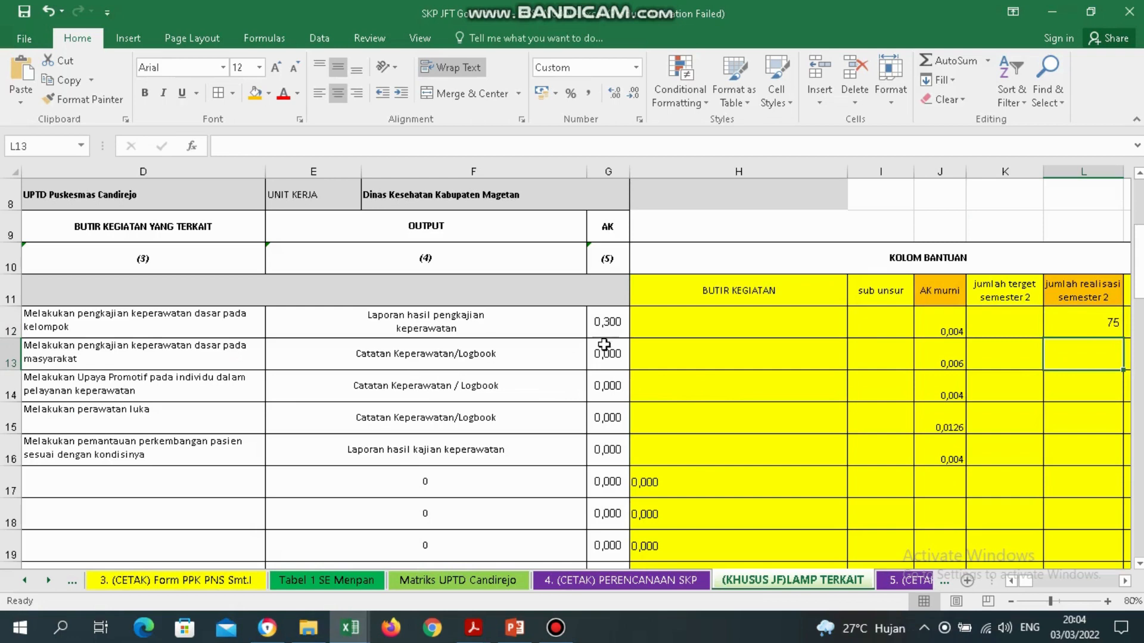
pyautogui.click(1091, 311)
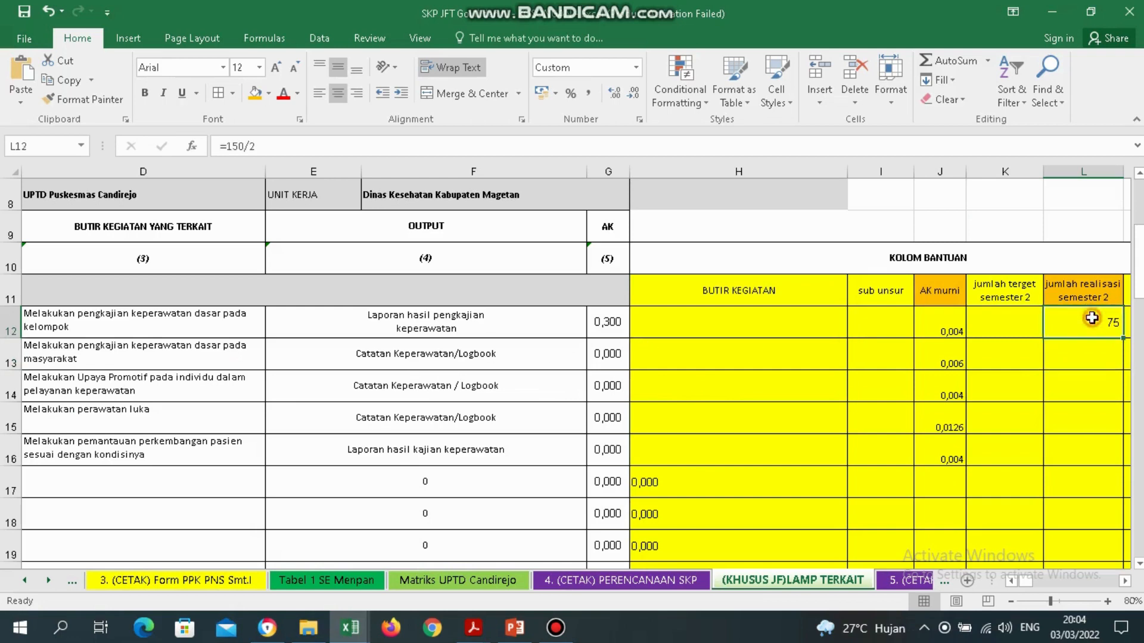
pyautogui.click(944, 318)
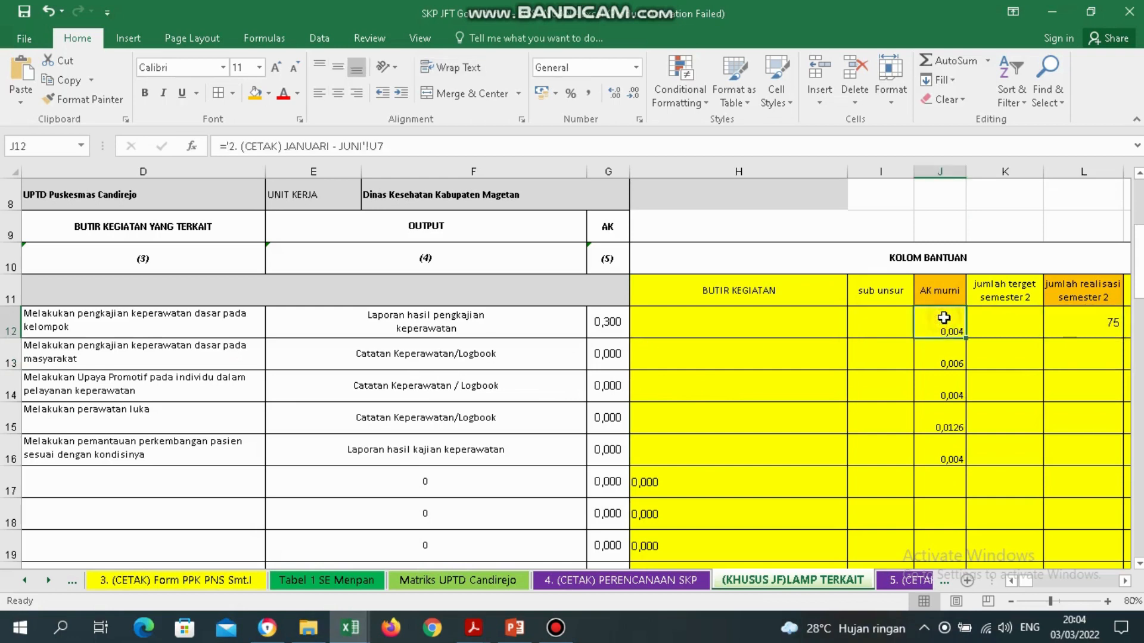
pyautogui.click(1102, 322)
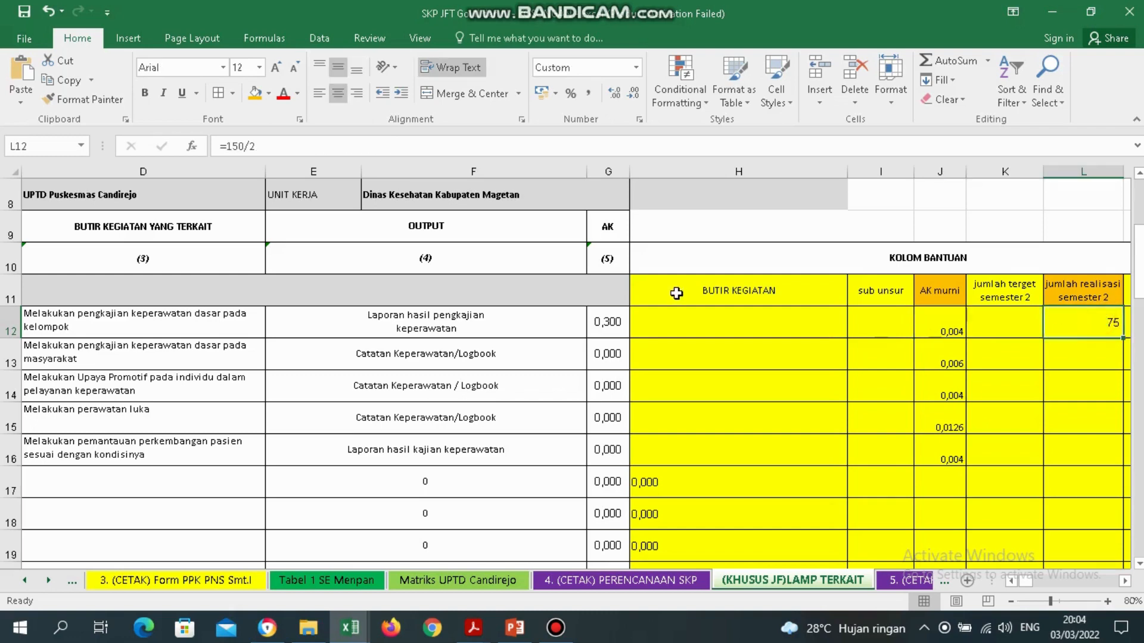
pyautogui.click(619, 321)
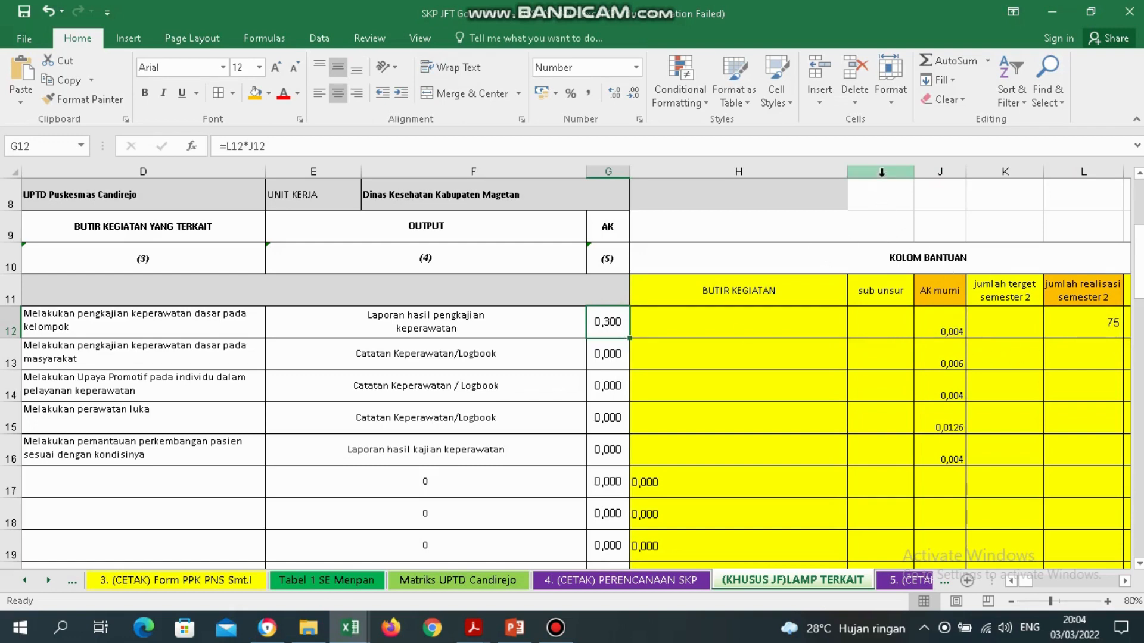
pyautogui.click(1099, 358)
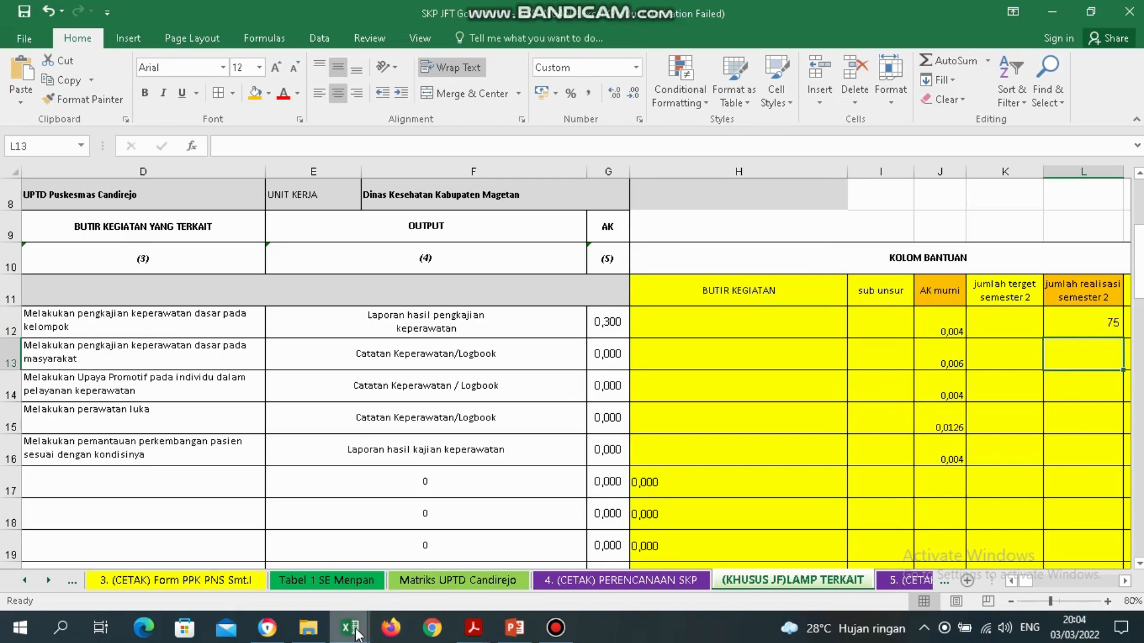
# Switch back to the PENILAIAN KINERJA PDF.
pyautogui.moveTo(350, 627)
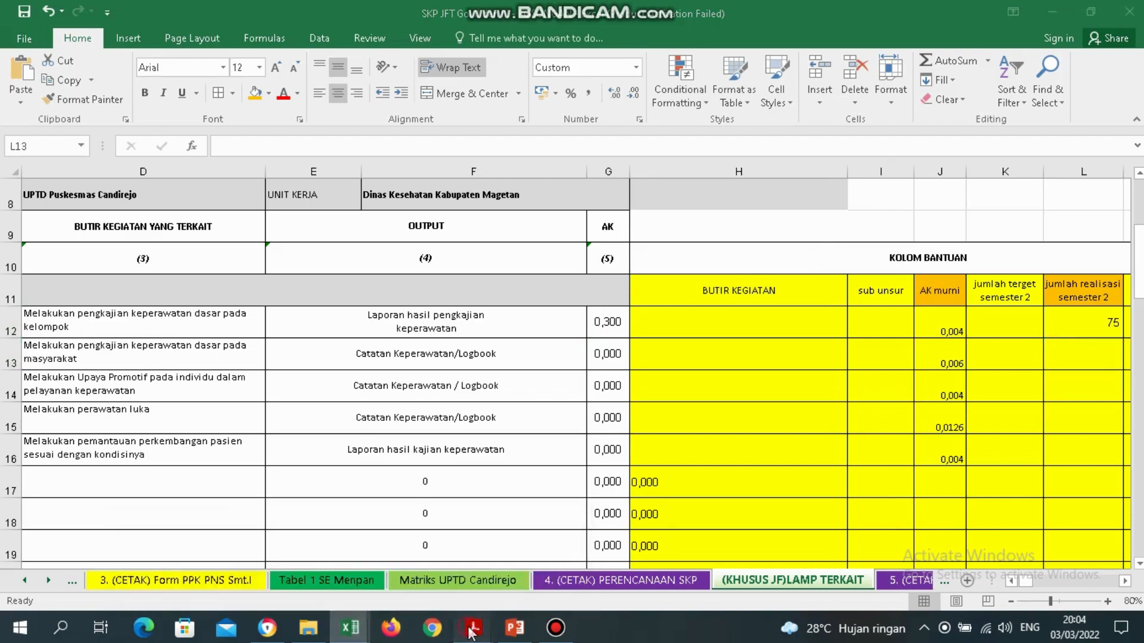
pyautogui.moveTo(474, 627)
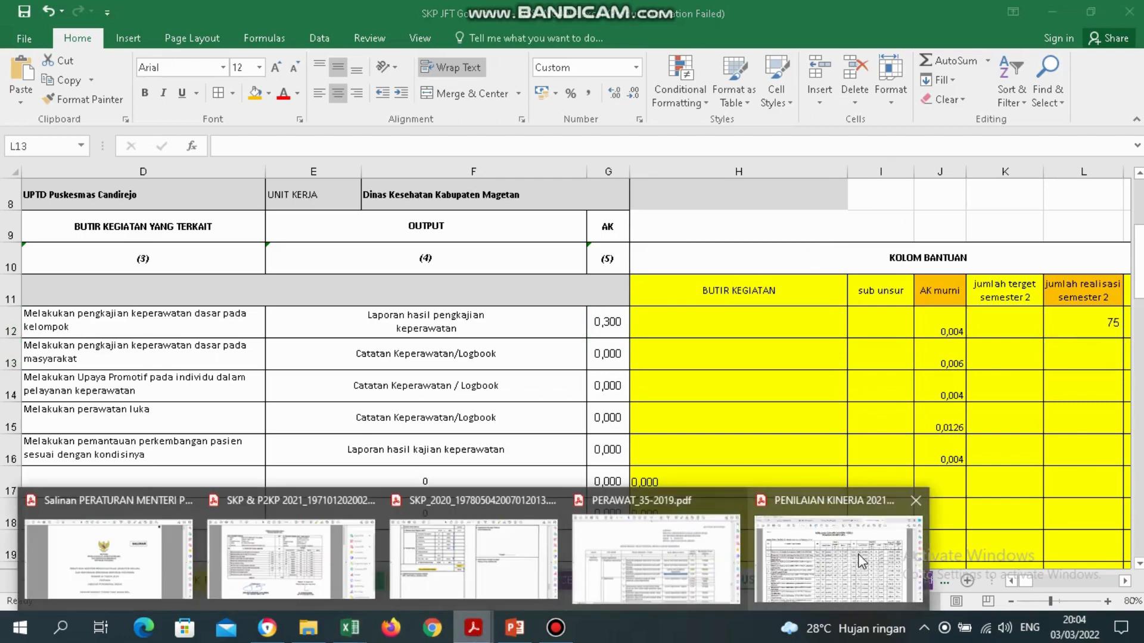
pyautogui.click(860, 558)
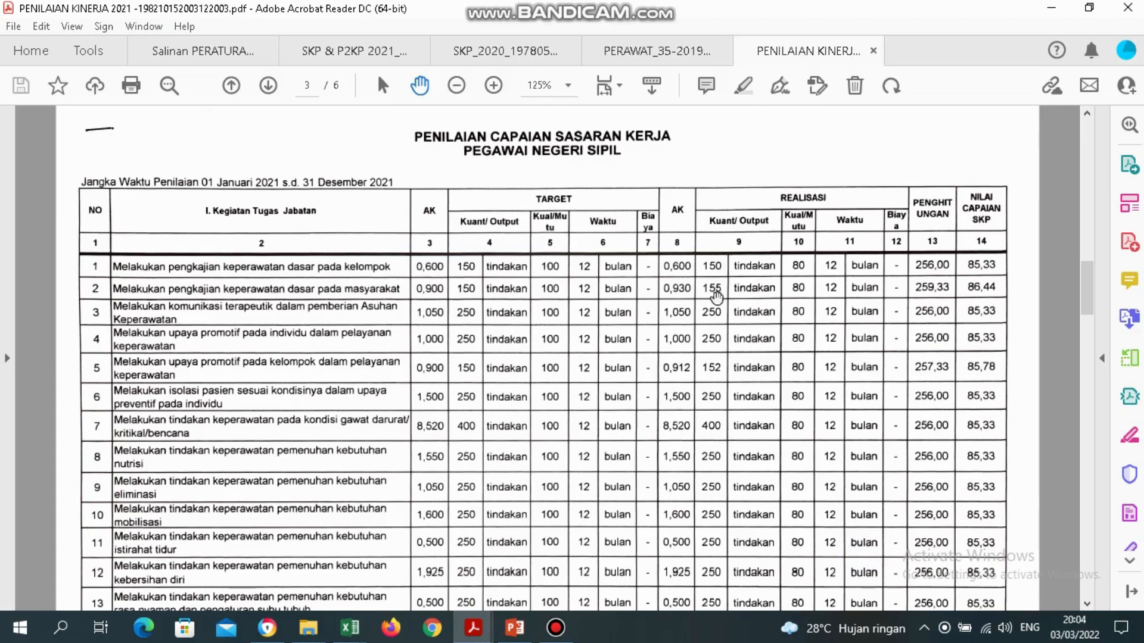
# Briefly switch to the SKP JFT Gol IV - KOSONGAN workbook, then return to SKP JFT Gol II dan III.
pyautogui.click(351, 629)
pyautogui.click(168, 554)
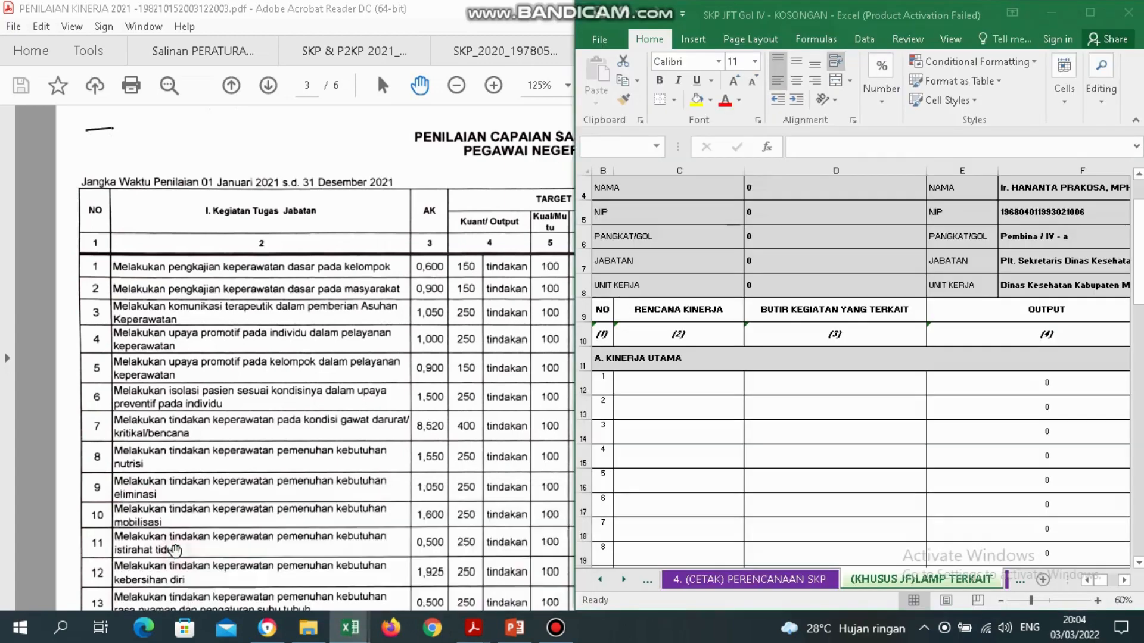
pyautogui.click(350, 628)
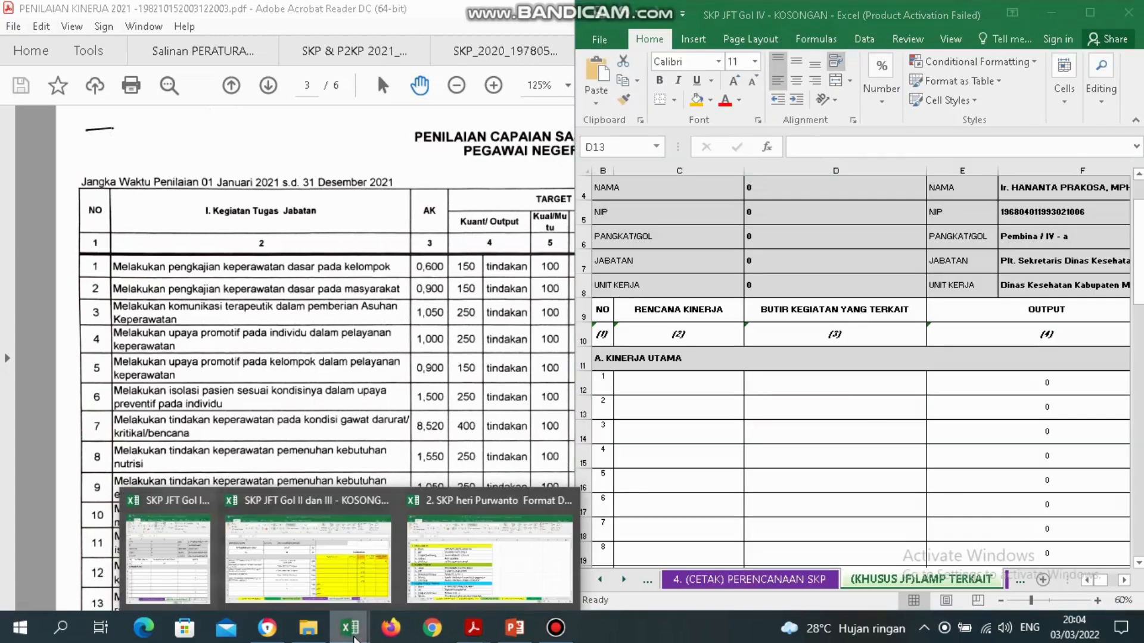
pyautogui.click(351, 566)
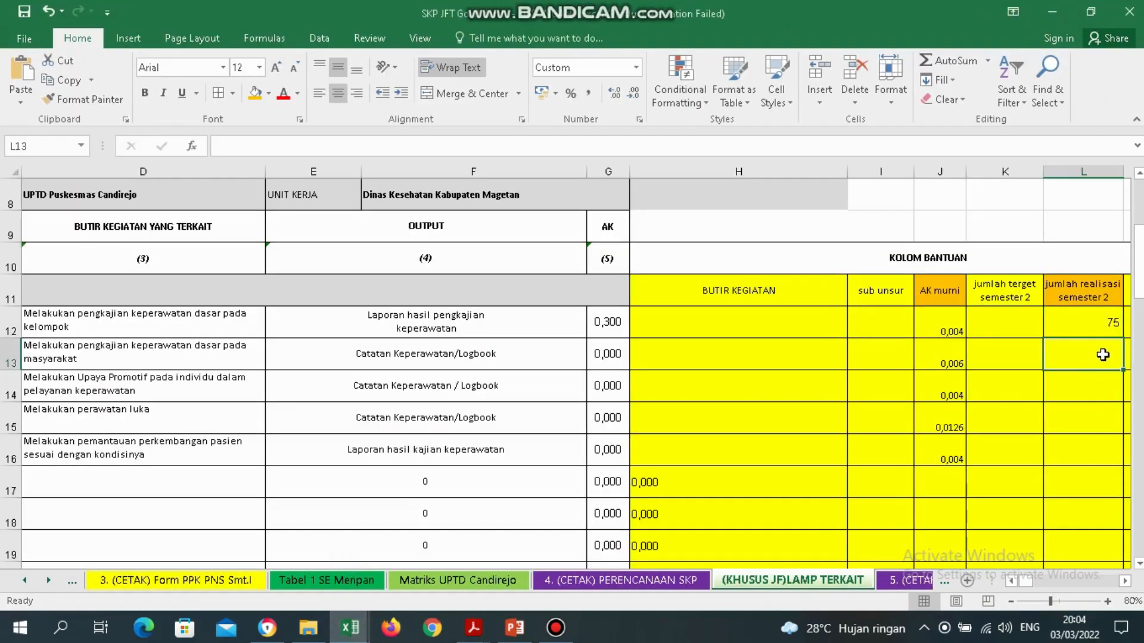
pyautogui.write('=155')
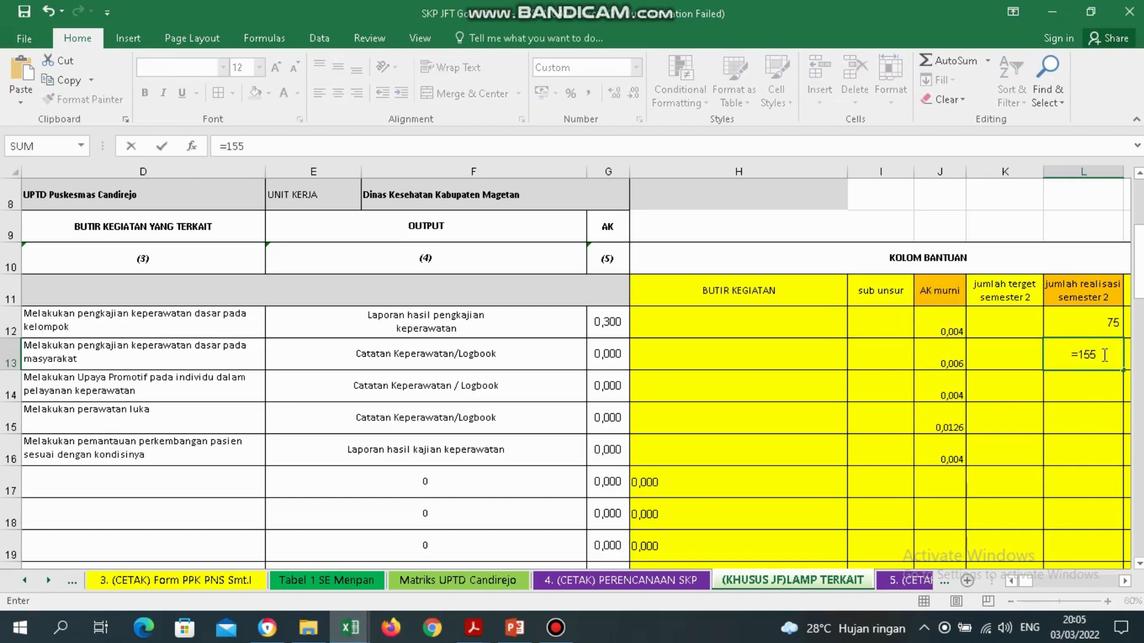
pyautogui.write('/2')
pyautogui.press('Return')
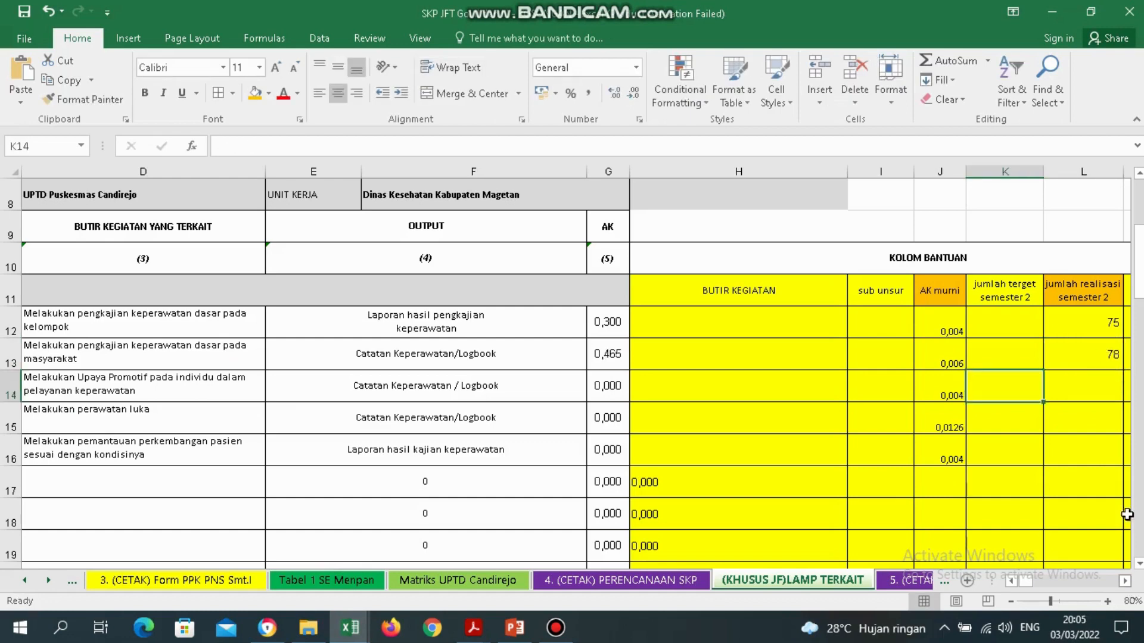
pyautogui.click(1085, 356)
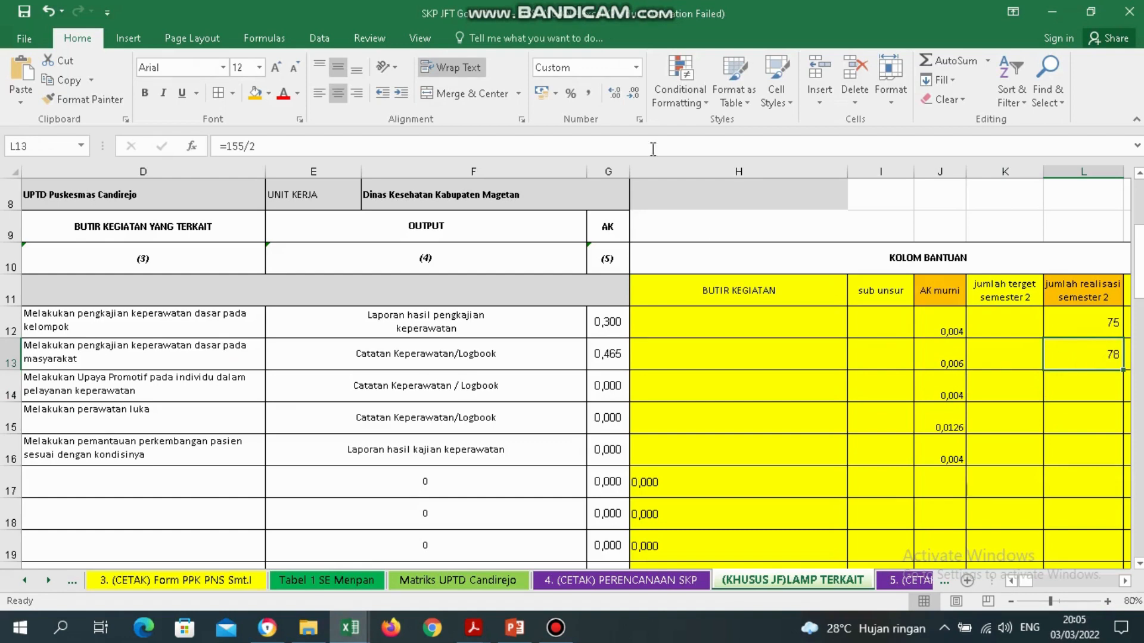
pyautogui.click(1088, 395)
pyautogui.moveTo(1081, 381); pyautogui.dragTo(1092, 444)
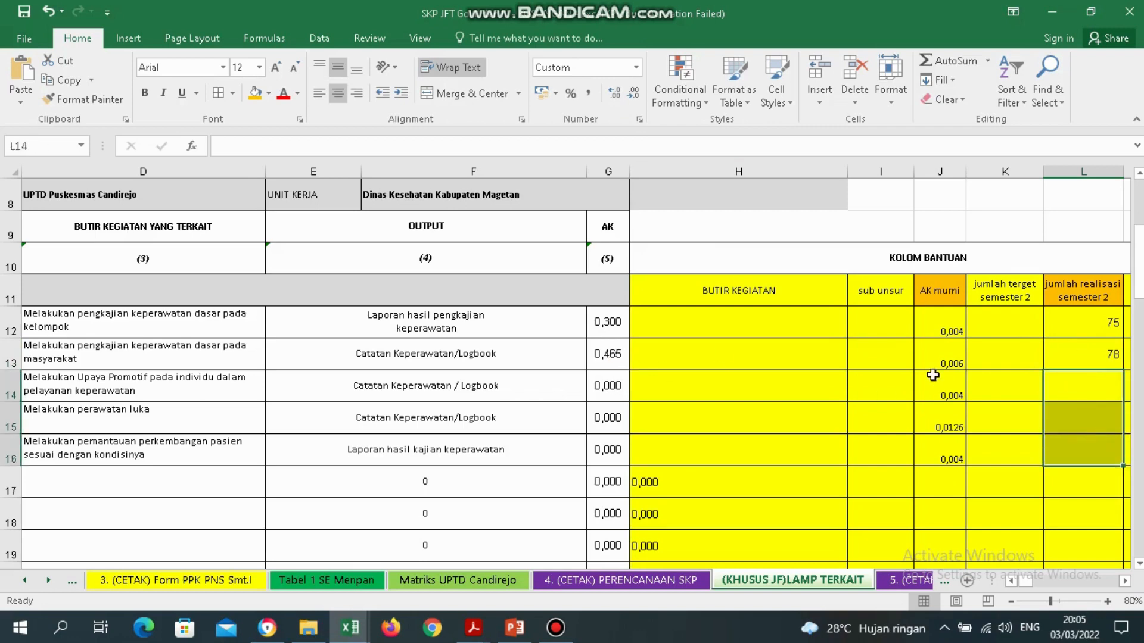
pyautogui.click(951, 358)
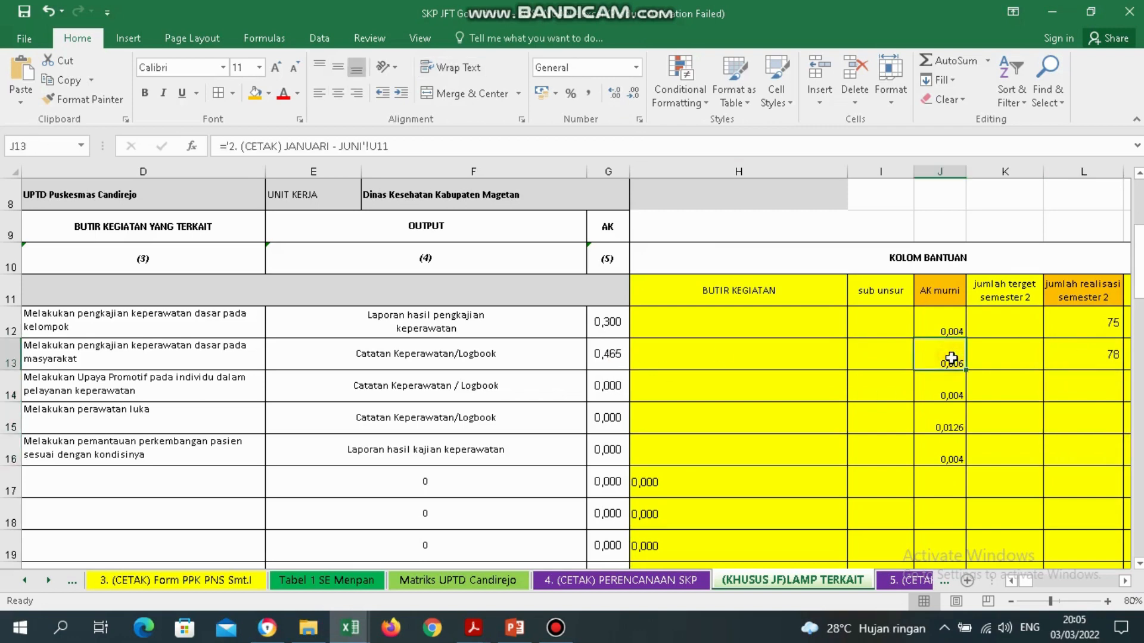
pyautogui.click(1112, 364)
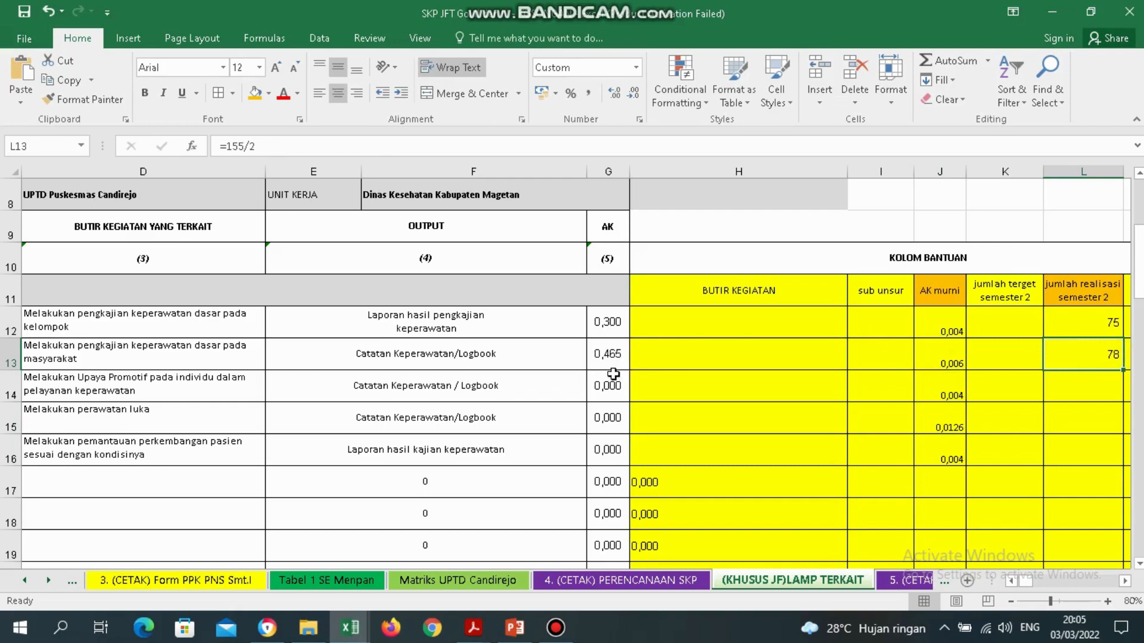
pyautogui.click(612, 351)
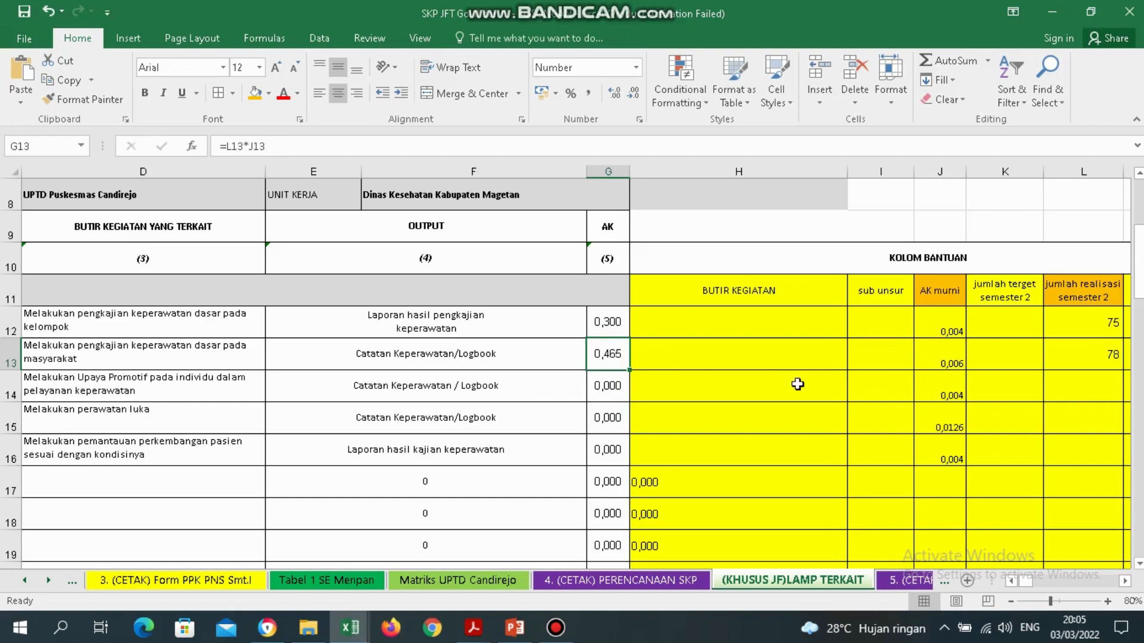
pyautogui.moveTo(1080, 387); pyautogui.dragTo(1090, 463)
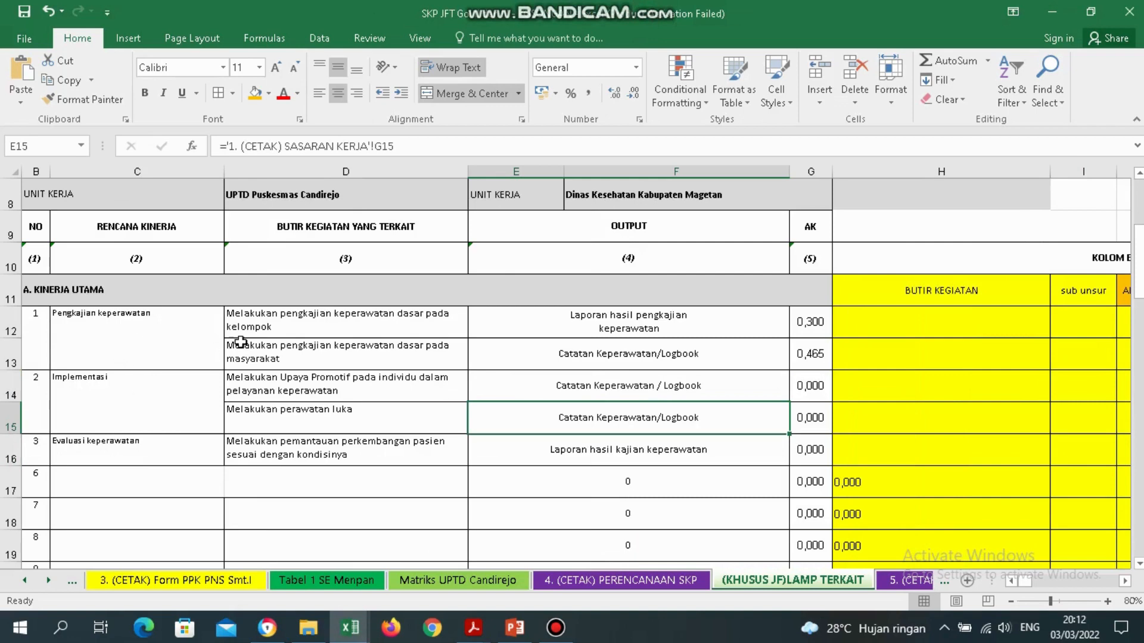
# Prefix the Pengkajian keperawatan entry with 'Terlaksananya', lowercasing 'pengkajian'.
pyautogui.click(81, 325)
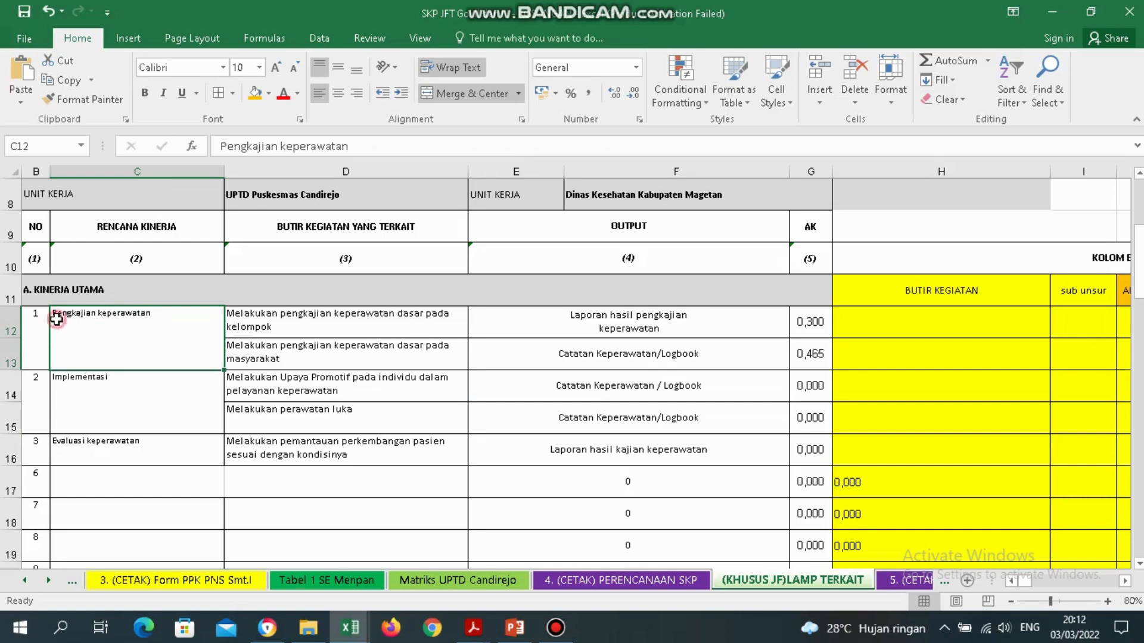
pyautogui.doubleClick(57, 320)
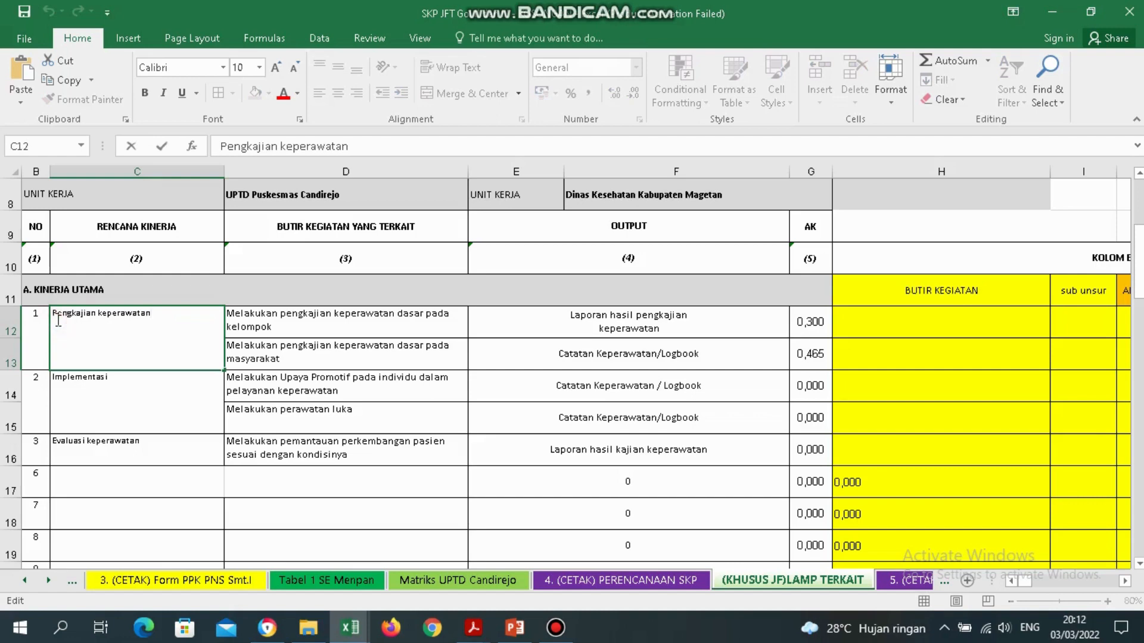
pyautogui.click(53, 315)
pyautogui.write('Ter')
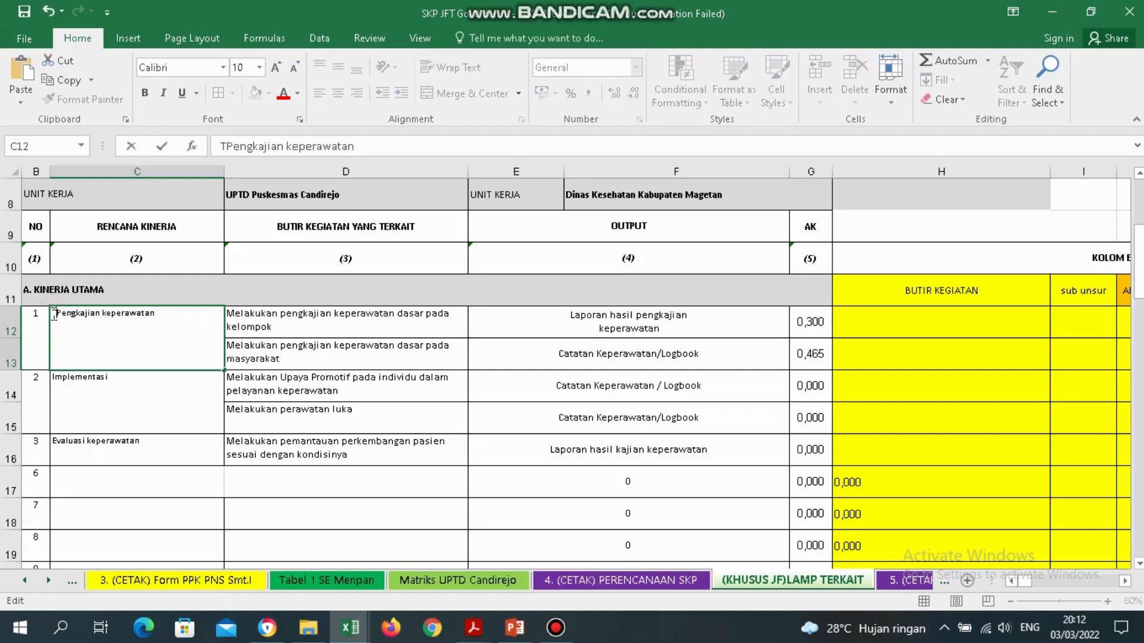
pyautogui.write('laksananya')
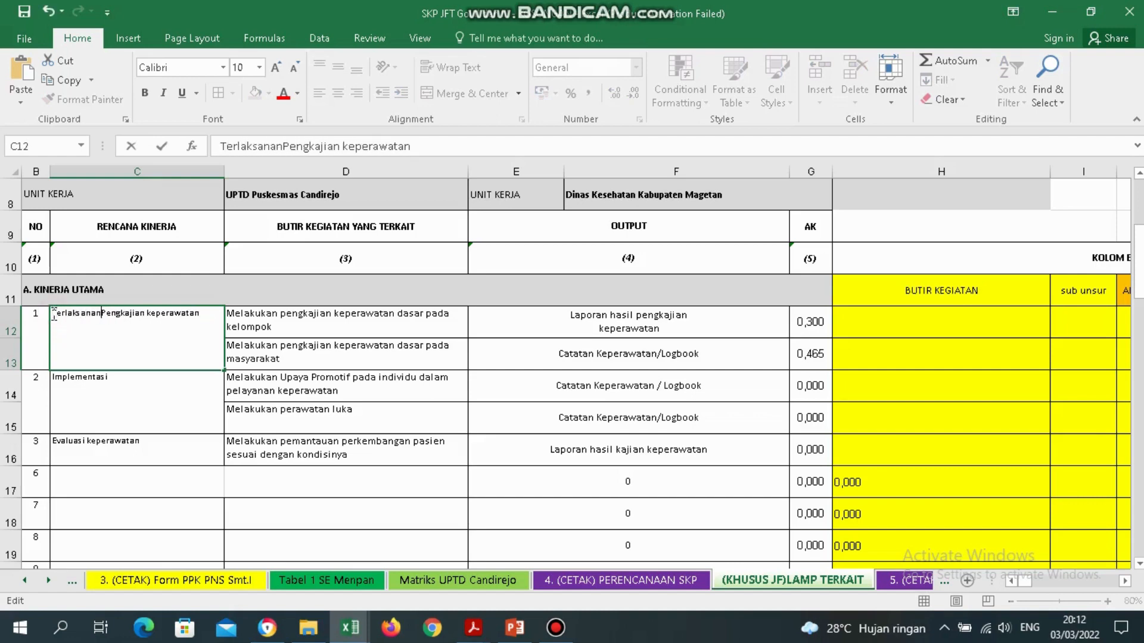
pyautogui.press('Delete')
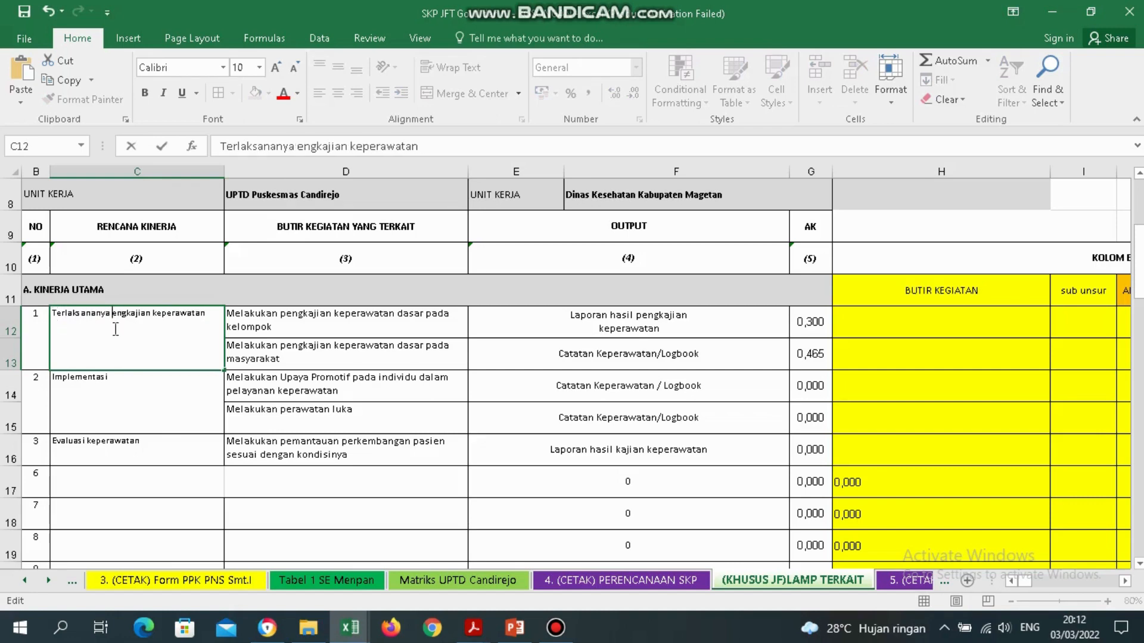
pyautogui.write('p')
# Prefix the Implementasi entry with 'Terlaksananya', lowercasing 'implementasi'.
pyautogui.click(130, 398)
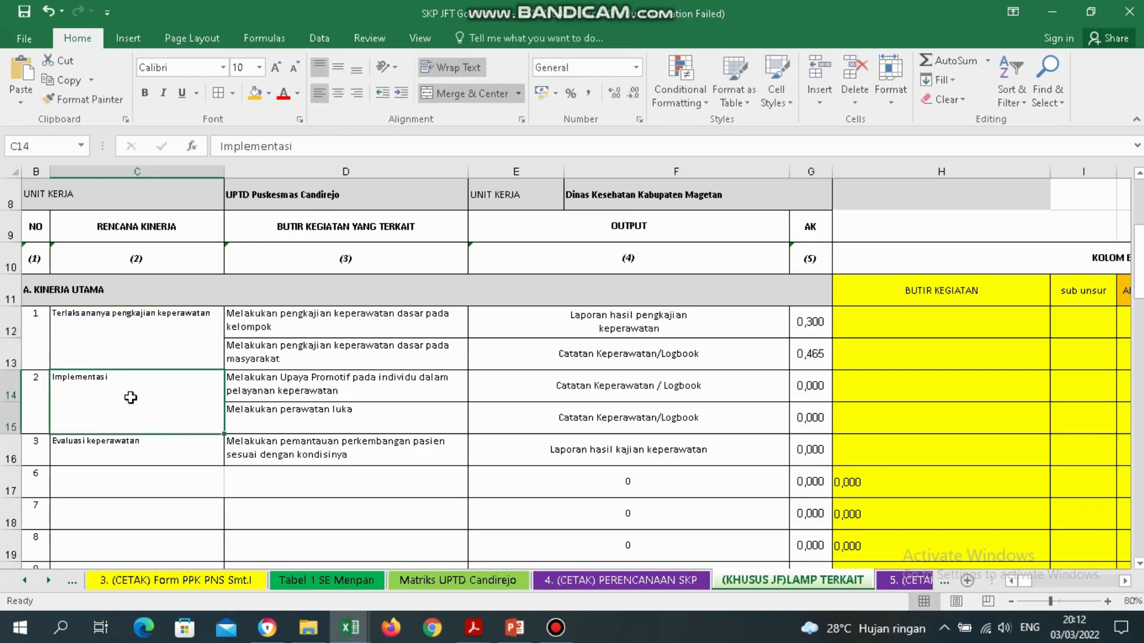
pyautogui.doubleClick(57, 377)
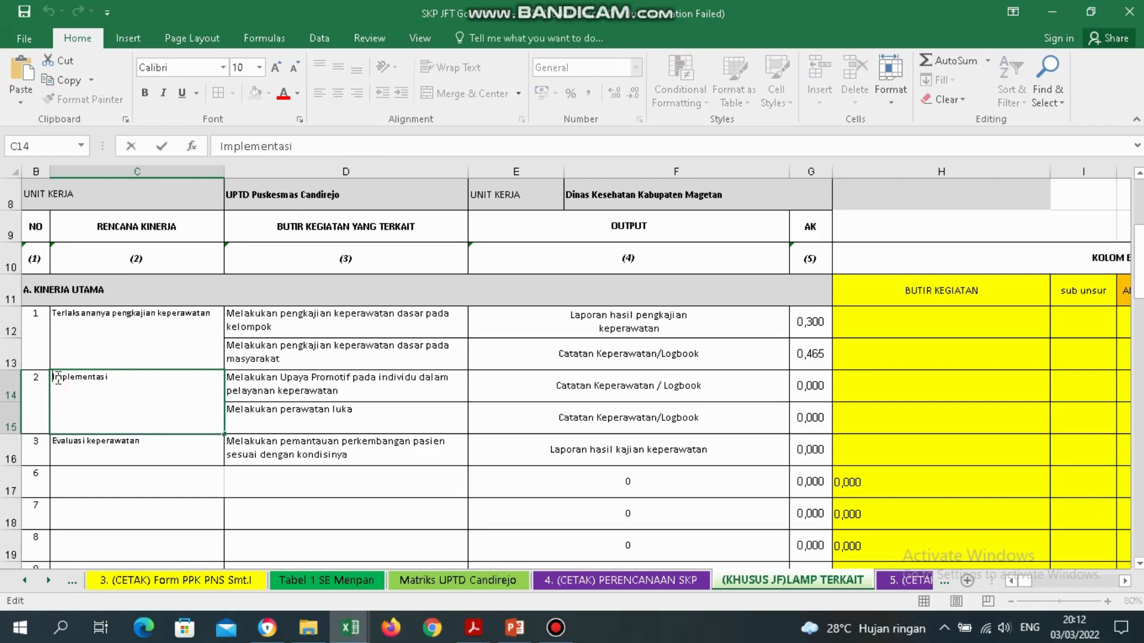
pyautogui.write('Terlaksa')
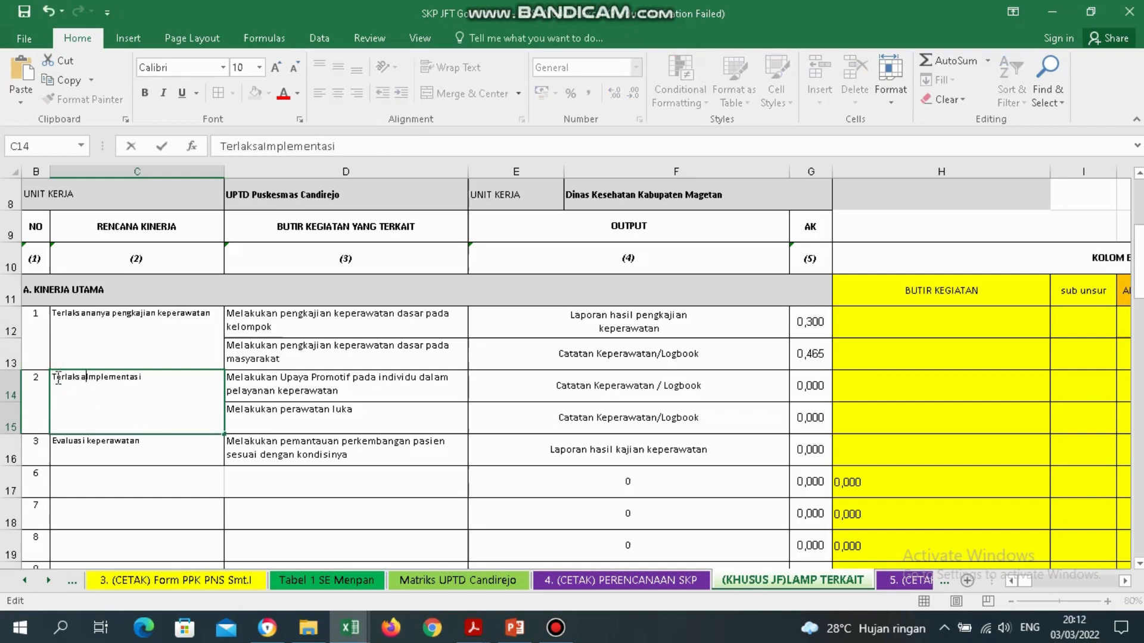
pyautogui.write('nanya')
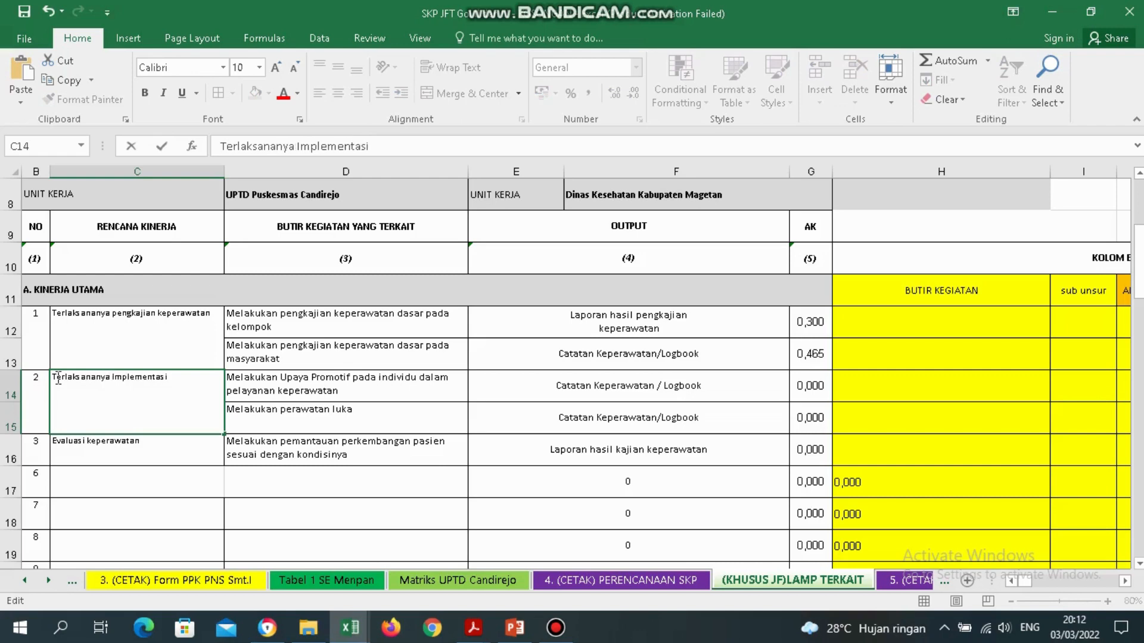
pyautogui.press('Delete')
pyautogui.write('i')
pyautogui.press('Return')
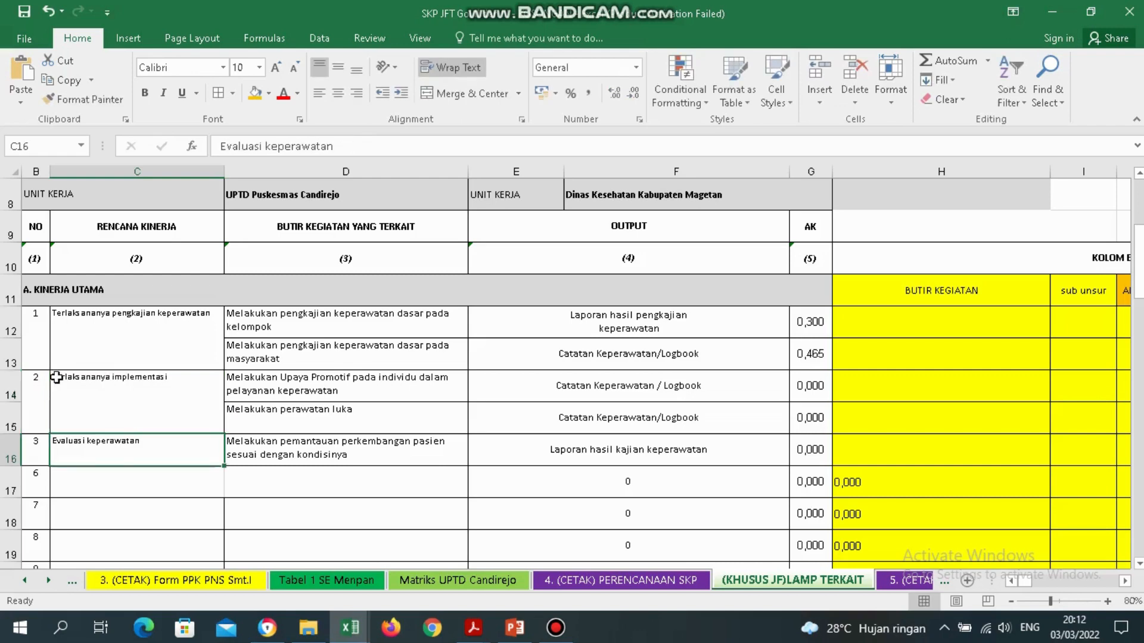
# Prefix the Evaluasi keperawatan entry with 'Terlaksananya', lowercasing 'evaluasi'.
pyautogui.doubleClick(57, 444)
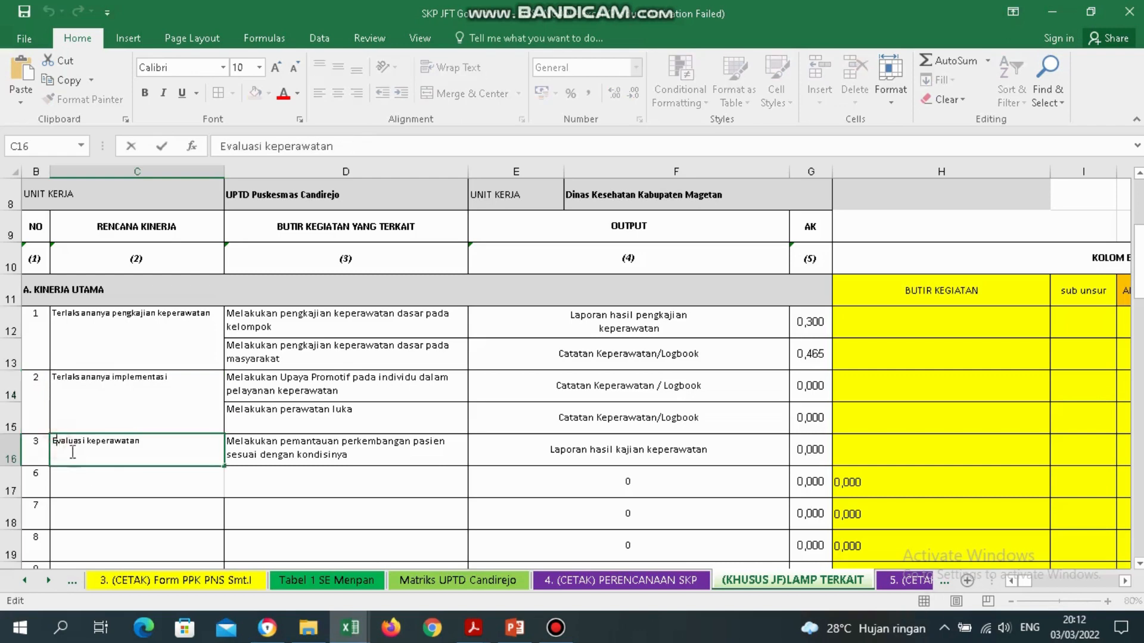
pyautogui.write('Terlaks')
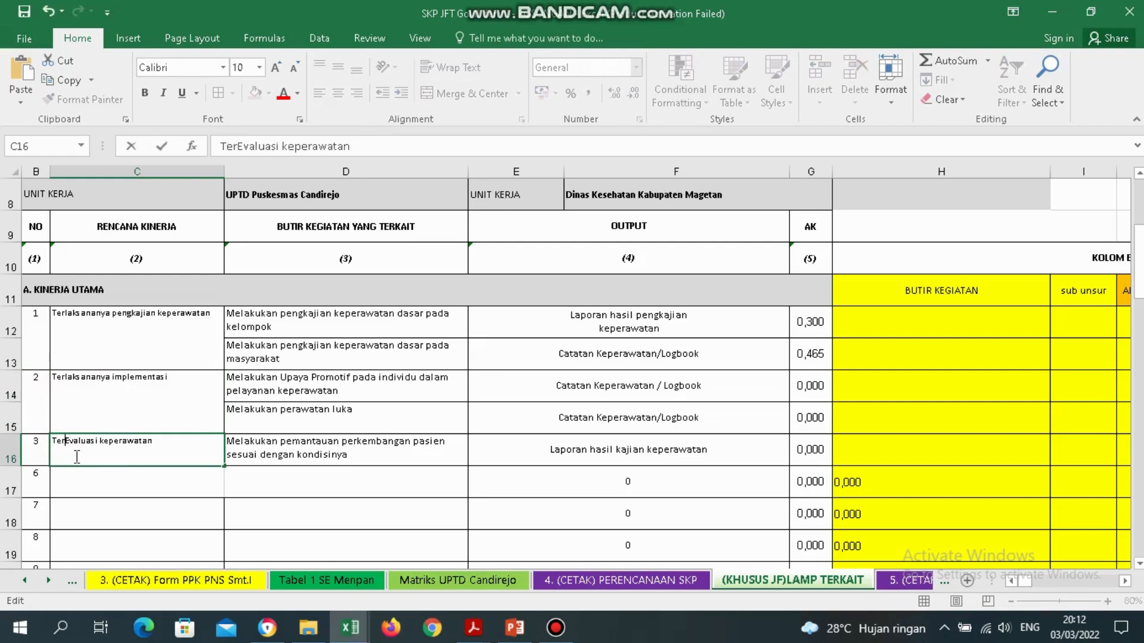
pyautogui.write('ananya')
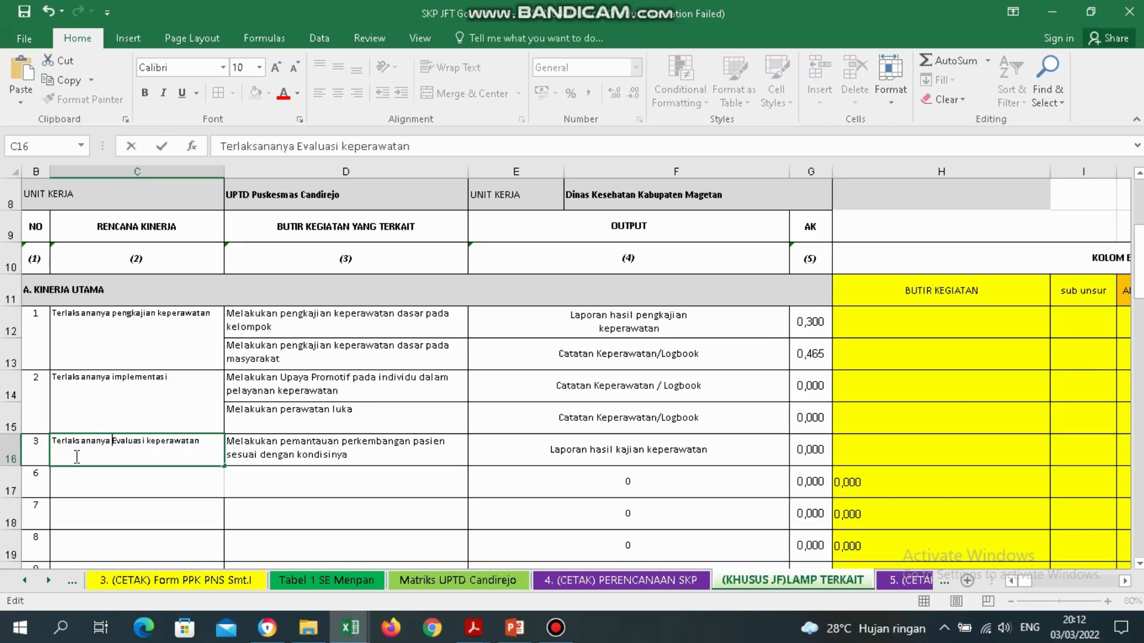
pyautogui.press('Delete')
pyautogui.write('e')
pyautogui.click(344, 442)
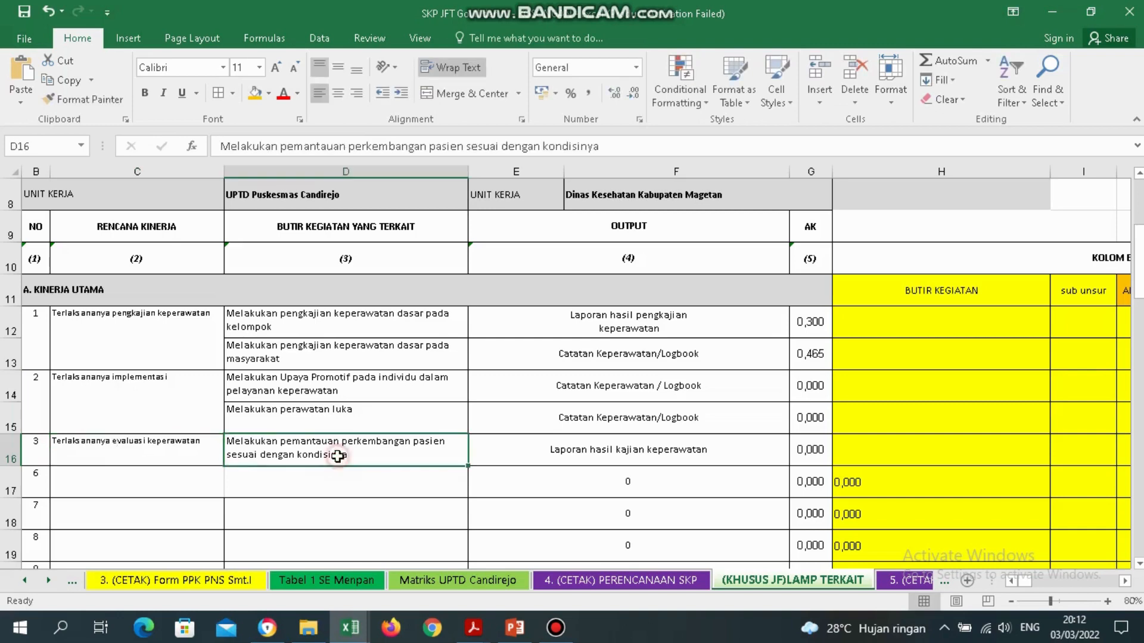
# Review the butir kegiatan and Rencana Kinerja cells, then go to the 4. (CETAK) PERENCANAAN SKP sheet.
pyautogui.click(315, 322)
pyautogui.moveTo(315, 322); pyautogui.dragTo(287, 438)
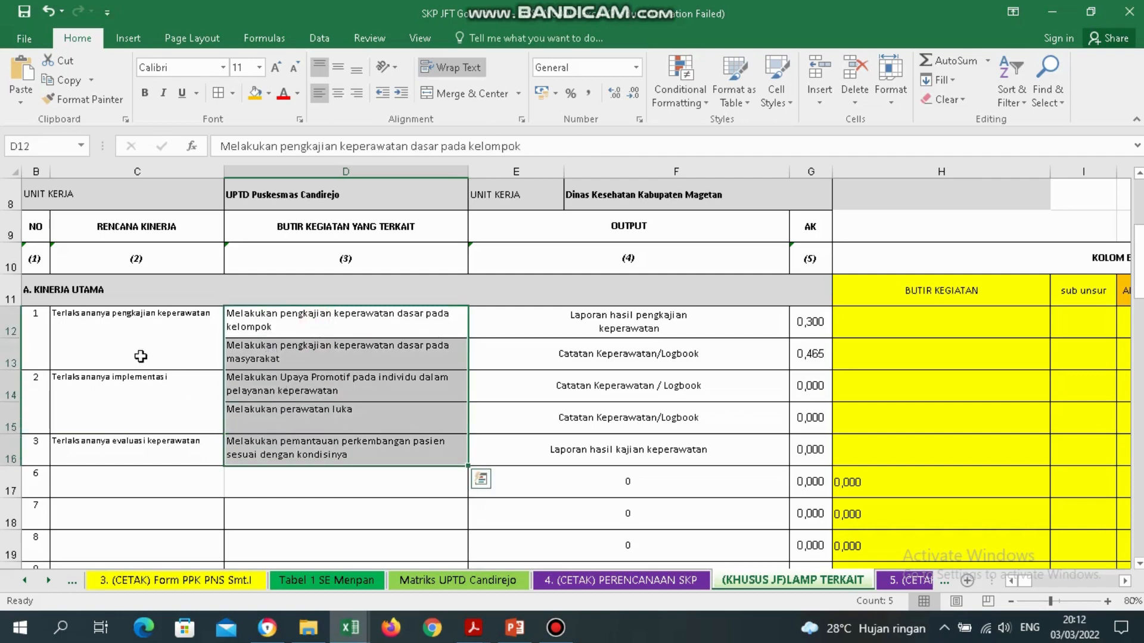
pyautogui.moveTo(116, 330); pyautogui.dragTo(137, 445)
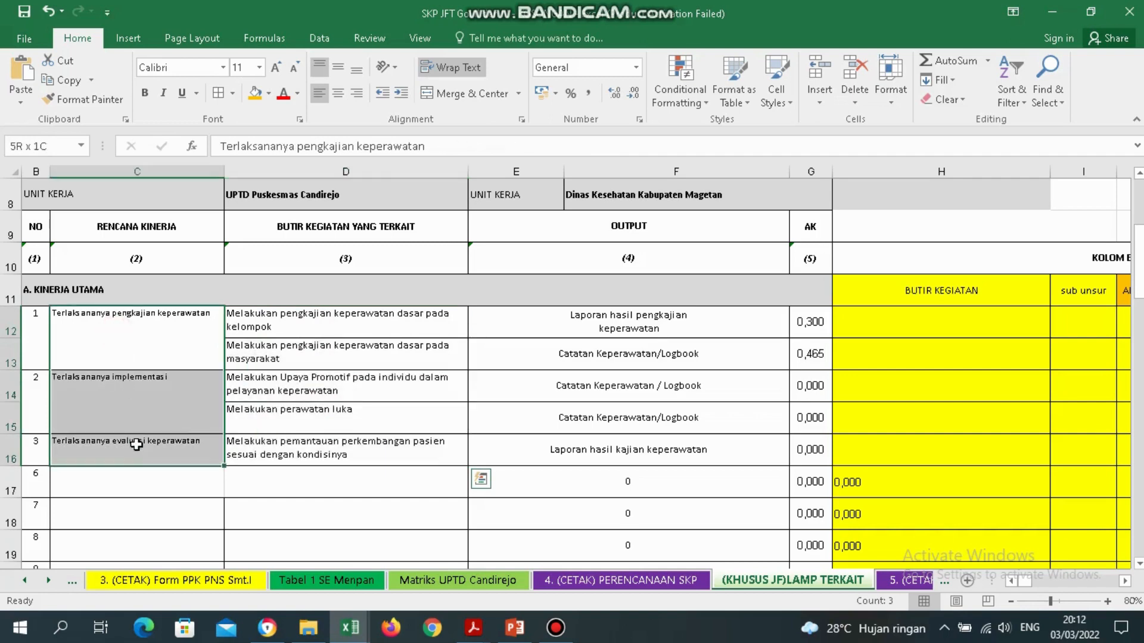
pyautogui.click(138, 172)
pyautogui.click(84, 339)
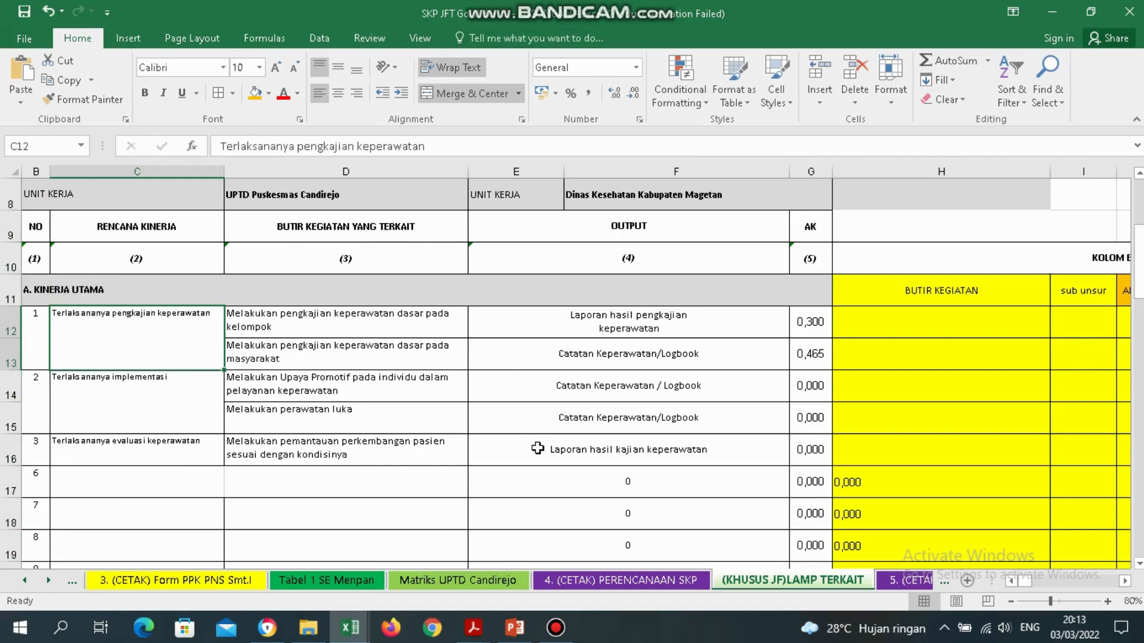
pyautogui.click(596, 580)
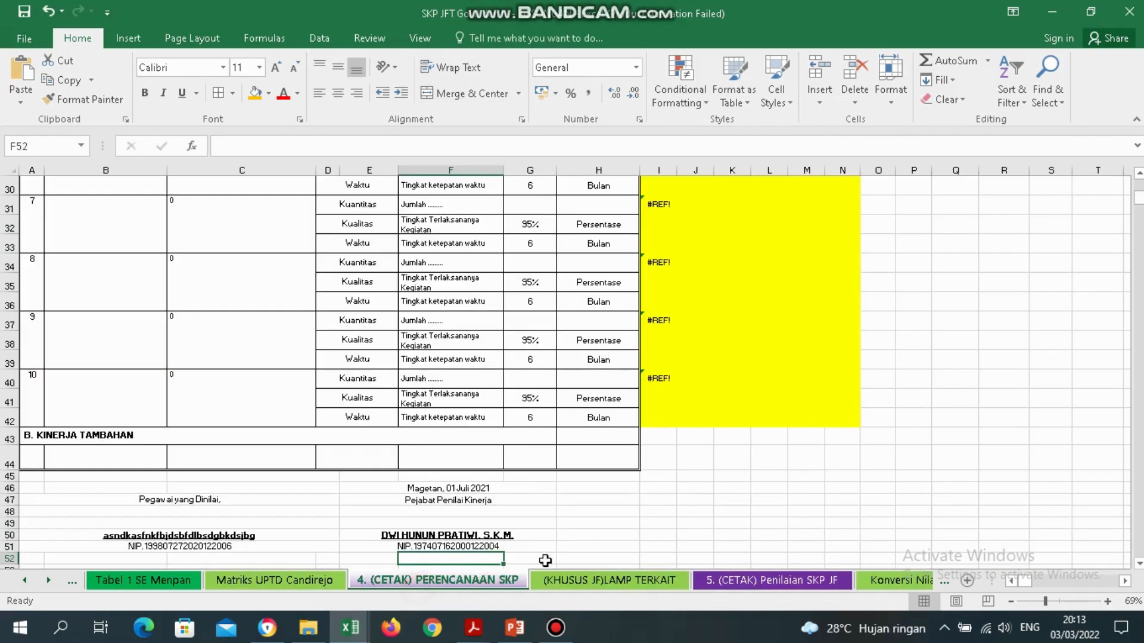
# Return to the (KHUSUS JF)LAMP TERKAIT sheet and bring the total target and total realisasi columns into view.
pyautogui.click(1012, 581)
pyautogui.scroll(10, 572, 369)
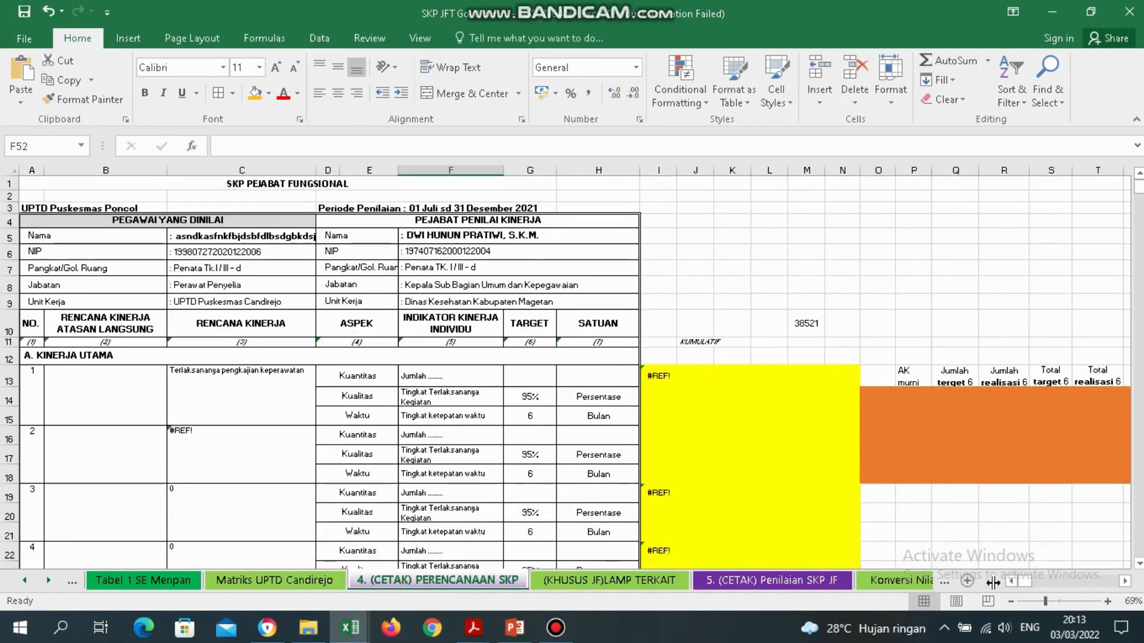
pyautogui.click(610, 580)
pyautogui.click(945, 353)
pyautogui.press('Right')
pyautogui.press('Right')
pyautogui.press('Right')
pyautogui.press('Right')
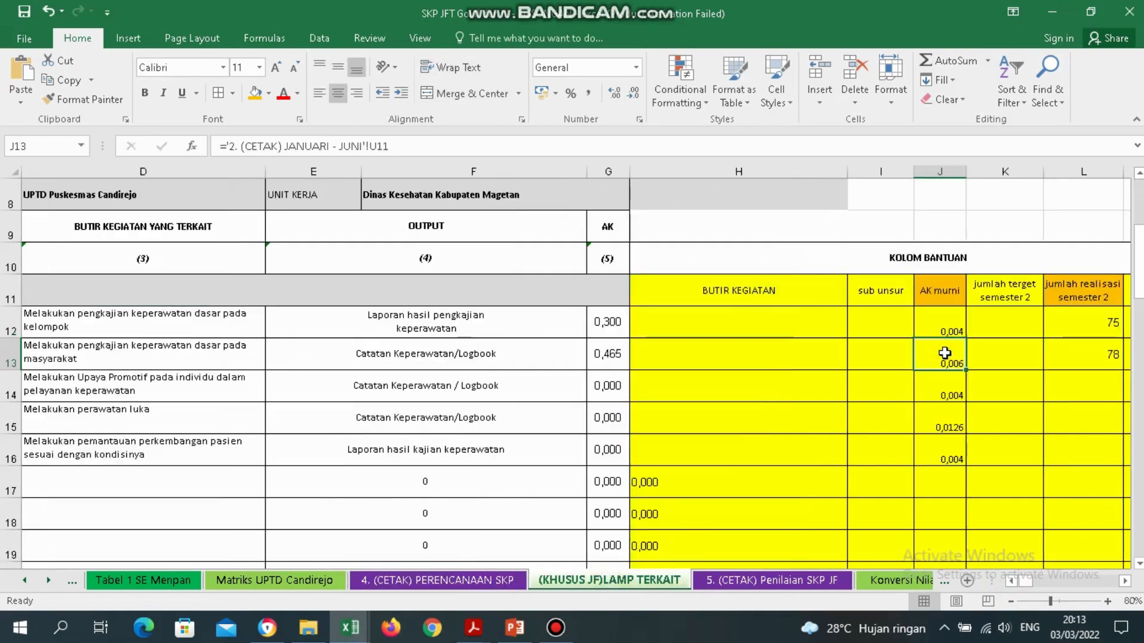
pyautogui.press('Right')
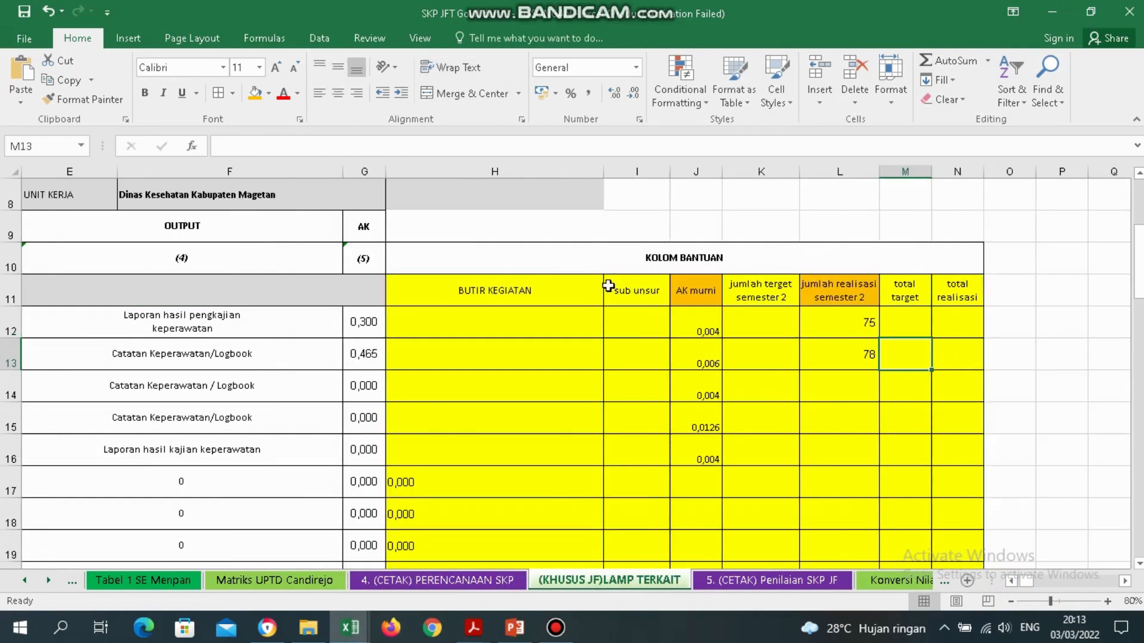
# Delete the sub unsur, jumlah target semester 2 and total target columns.
pyautogui.click(649, 292)
pyautogui.click(637, 171)
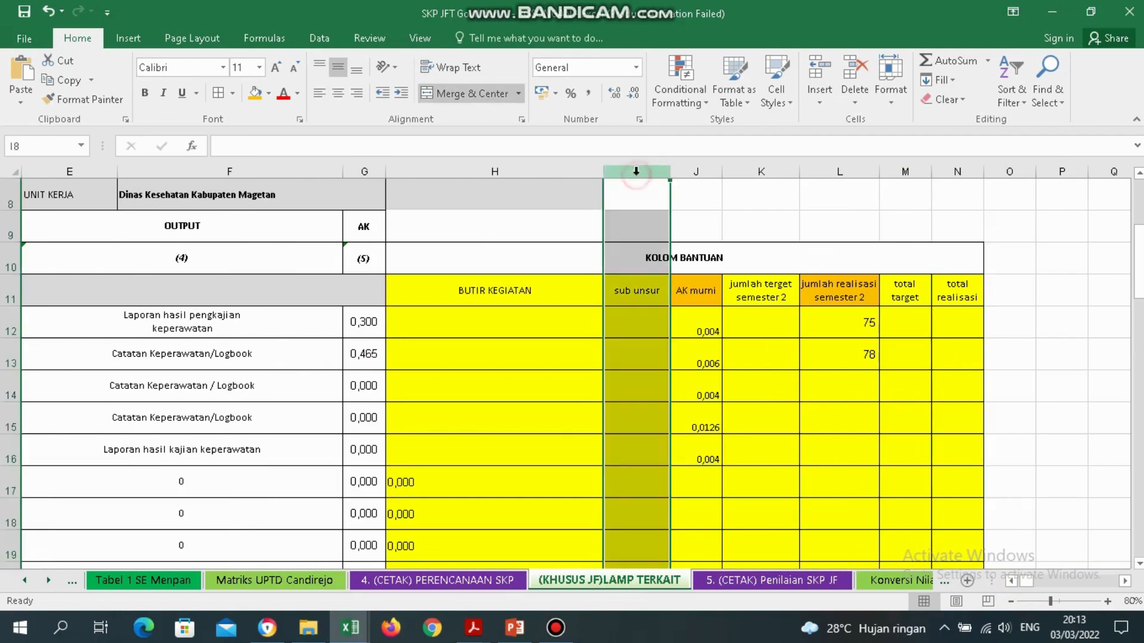
pyautogui.hotkey('ctrl', '-')
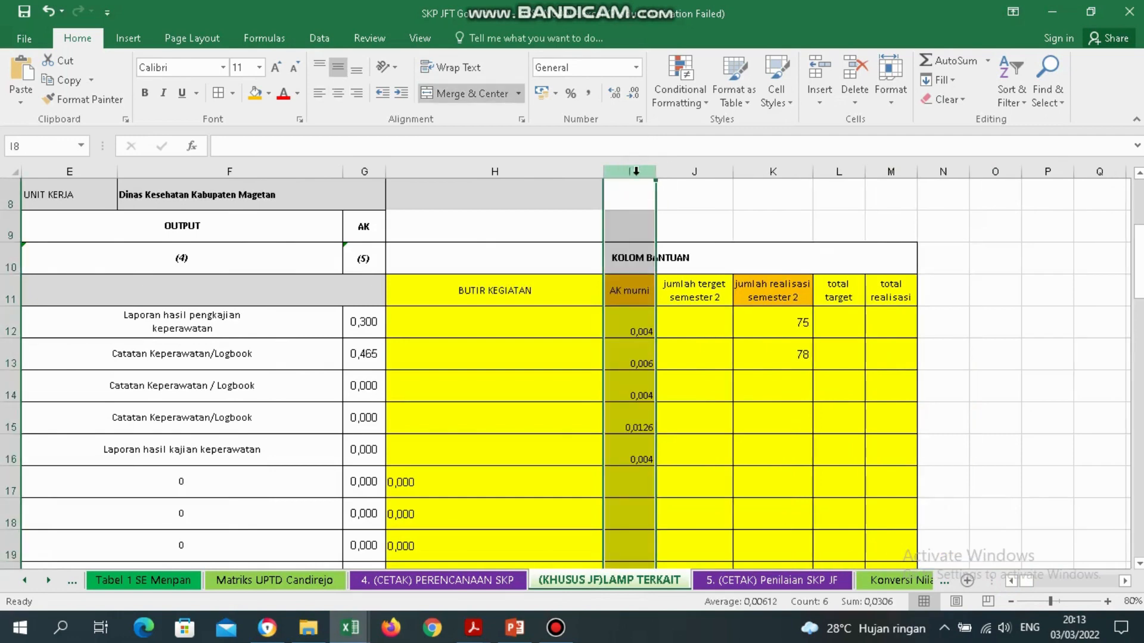
pyautogui.click(711, 298)
pyautogui.click(707, 173)
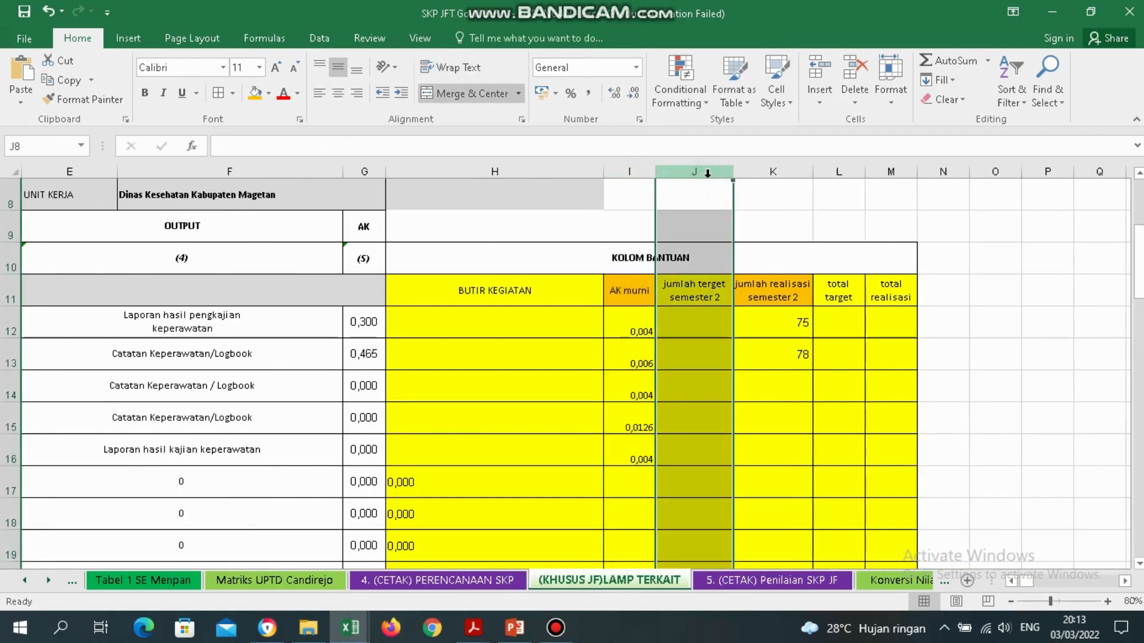
pyautogui.hotkey('ctrl', '-')
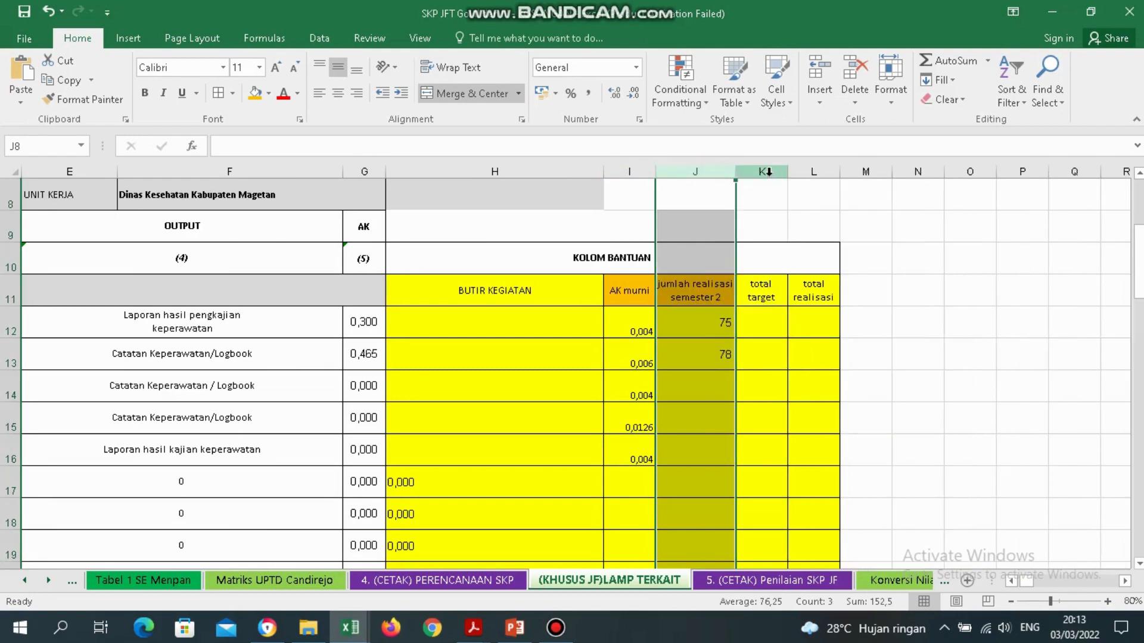
pyautogui.moveTo(762, 172)
pyautogui.mouseDown()
pyautogui.moveTo(804, 171)
pyautogui.moveTo(766, 172)
pyautogui.mouseUp()
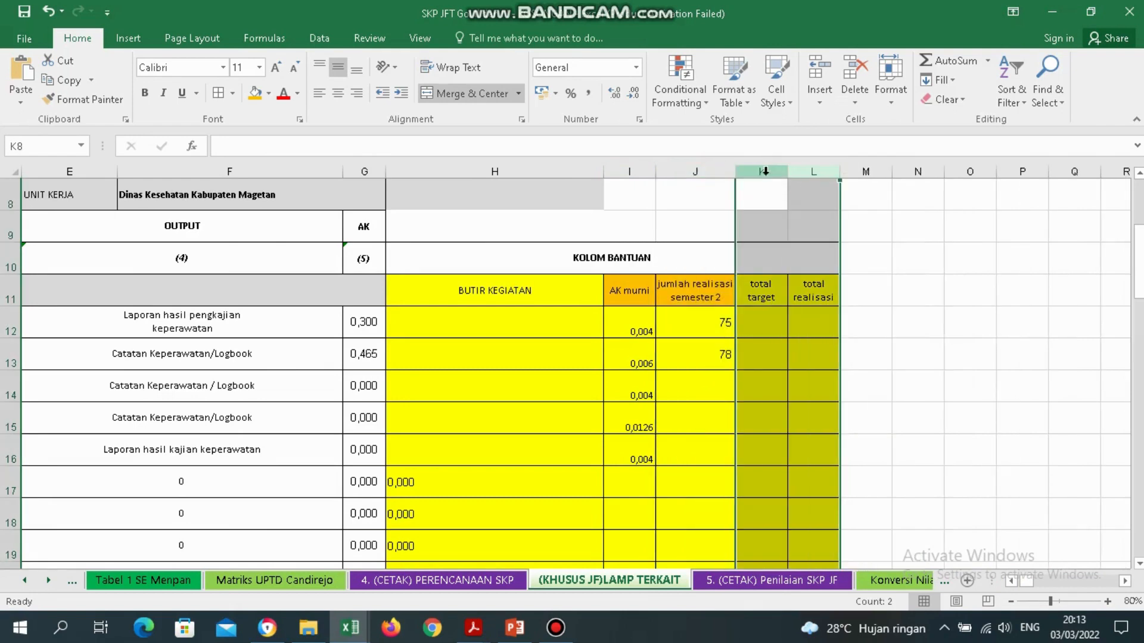
pyautogui.hotkey('ctrl', '-')
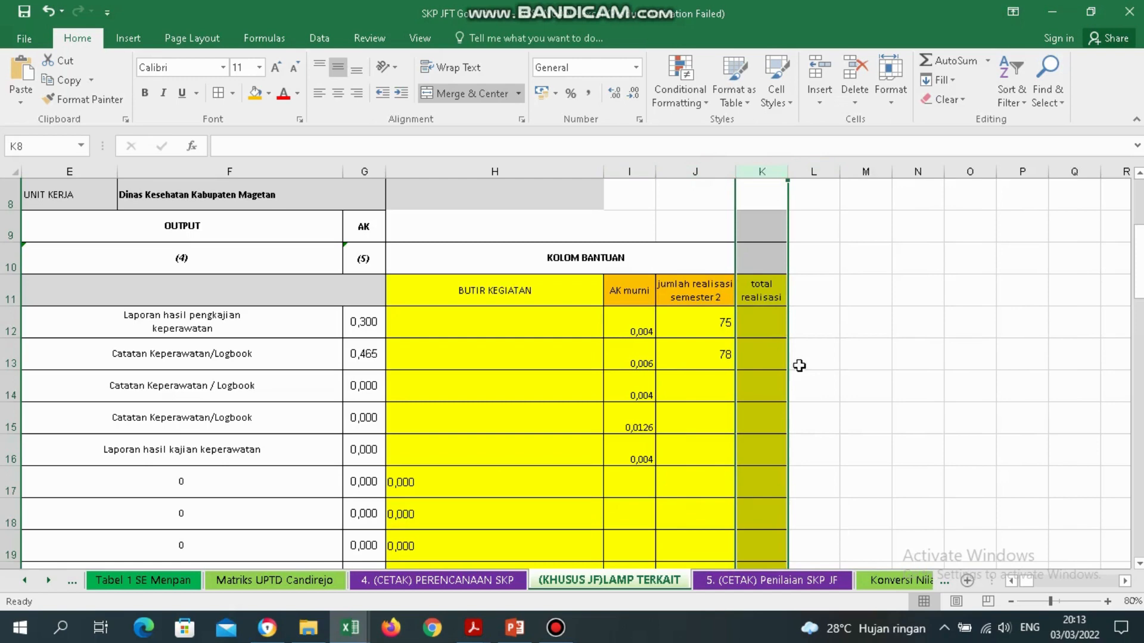
pyautogui.click(755, 288)
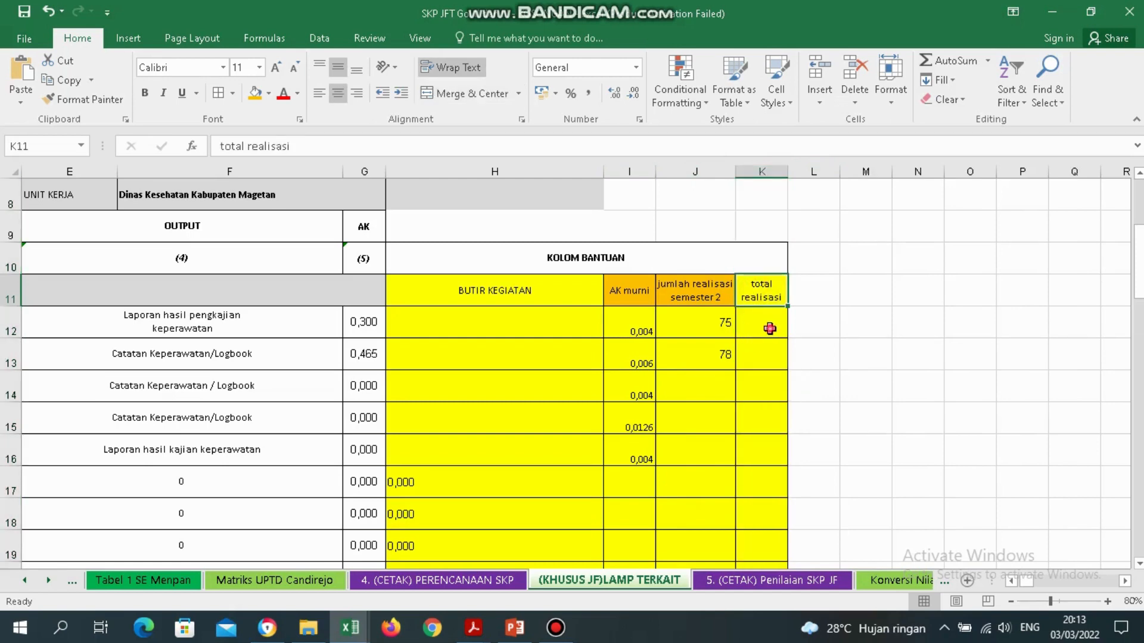
pyautogui.moveTo(769, 328); pyautogui.dragTo(772, 356)
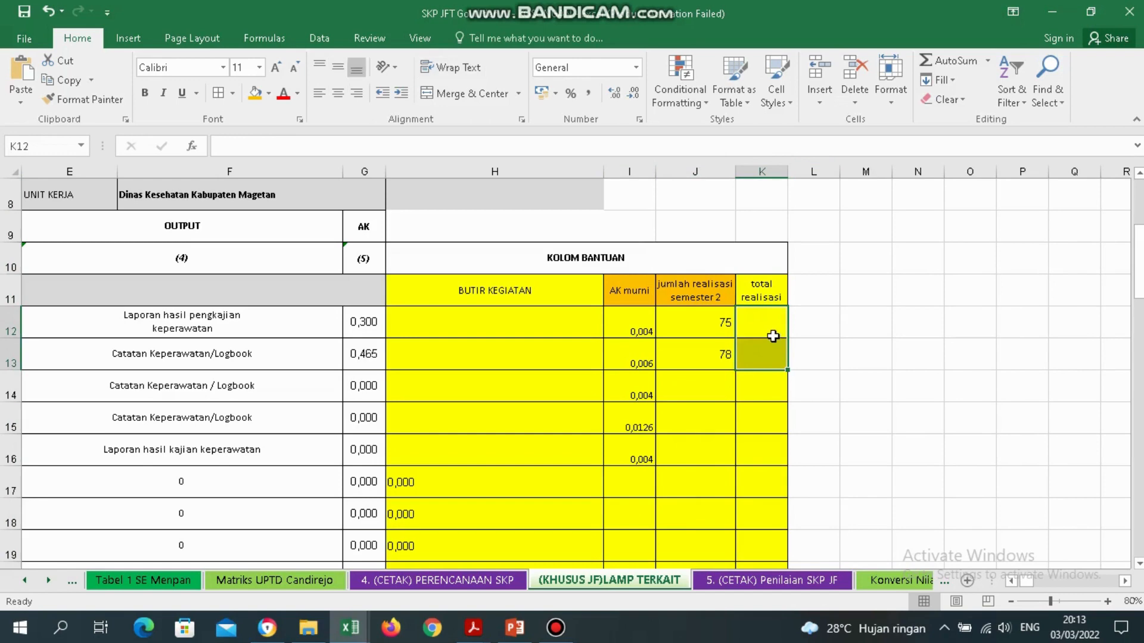
pyautogui.click(773, 336)
pyautogui.write('=')
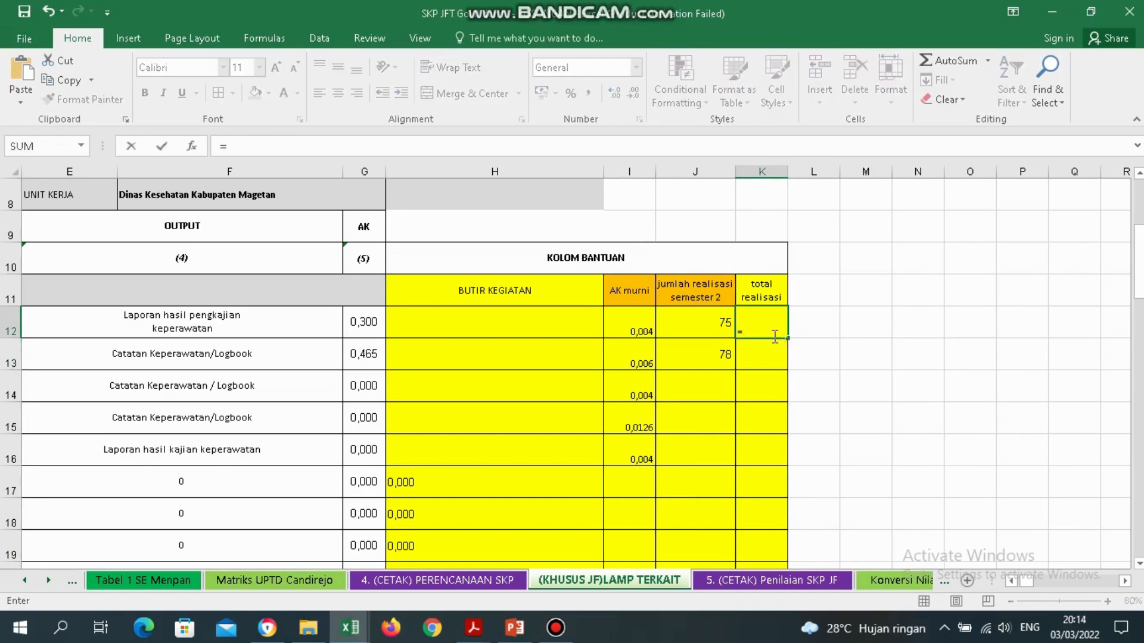
pyautogui.press('BackSpace')
pyautogui.click(105, 305)
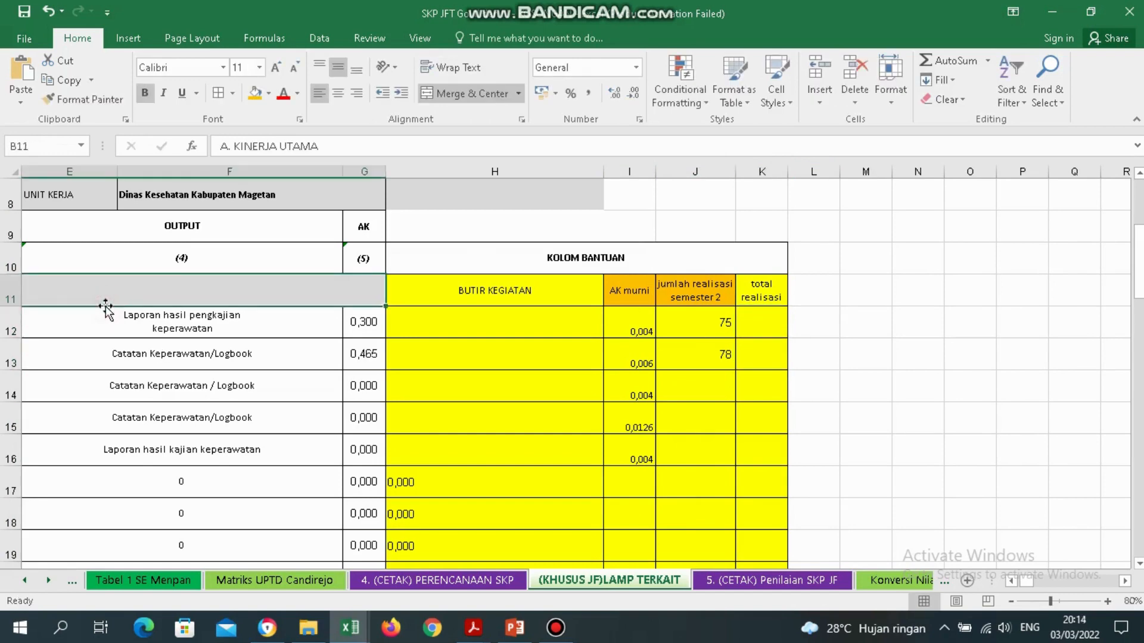
pyautogui.press('Left')
pyautogui.press('Down')
pyautogui.press('Right')
pyautogui.press('Right')
pyautogui.press('Right')
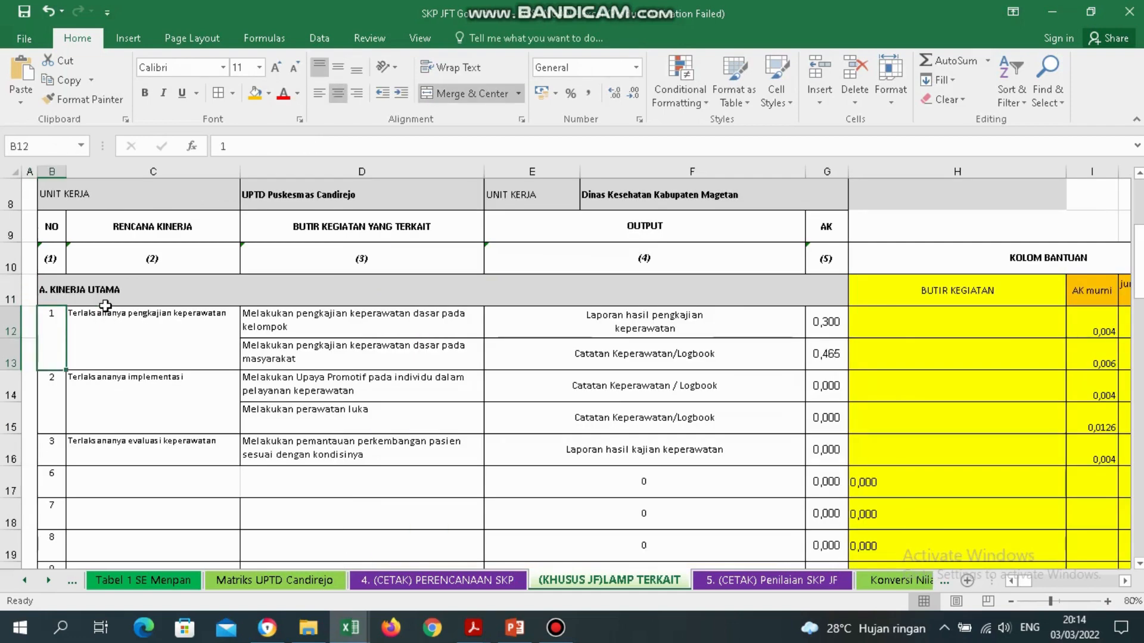
pyautogui.press('Left')
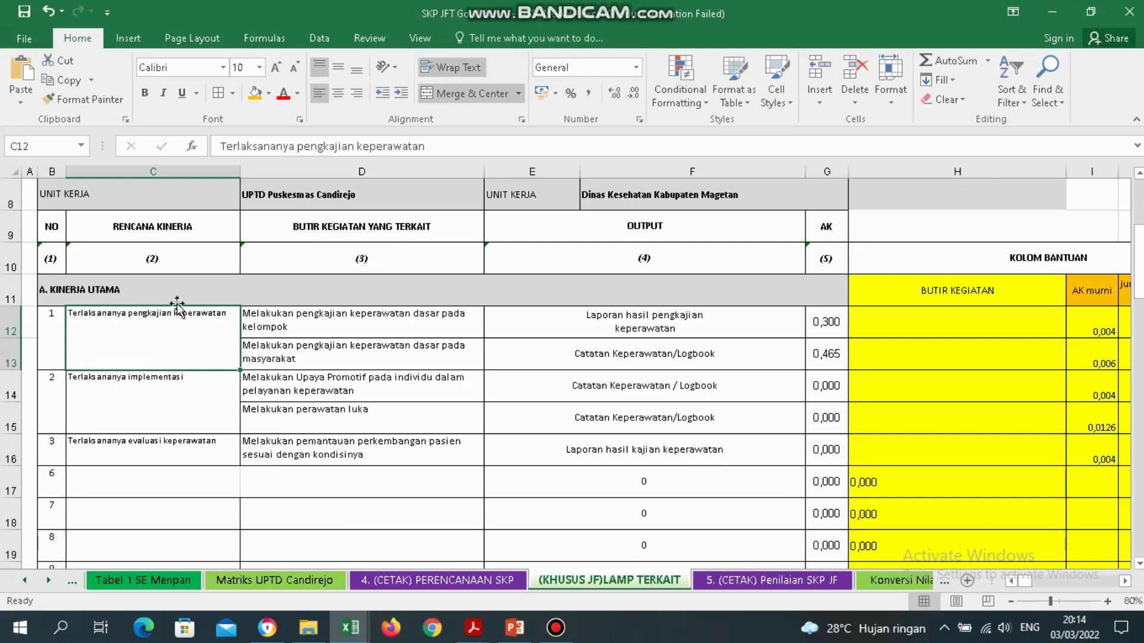
pyautogui.click(366, 325)
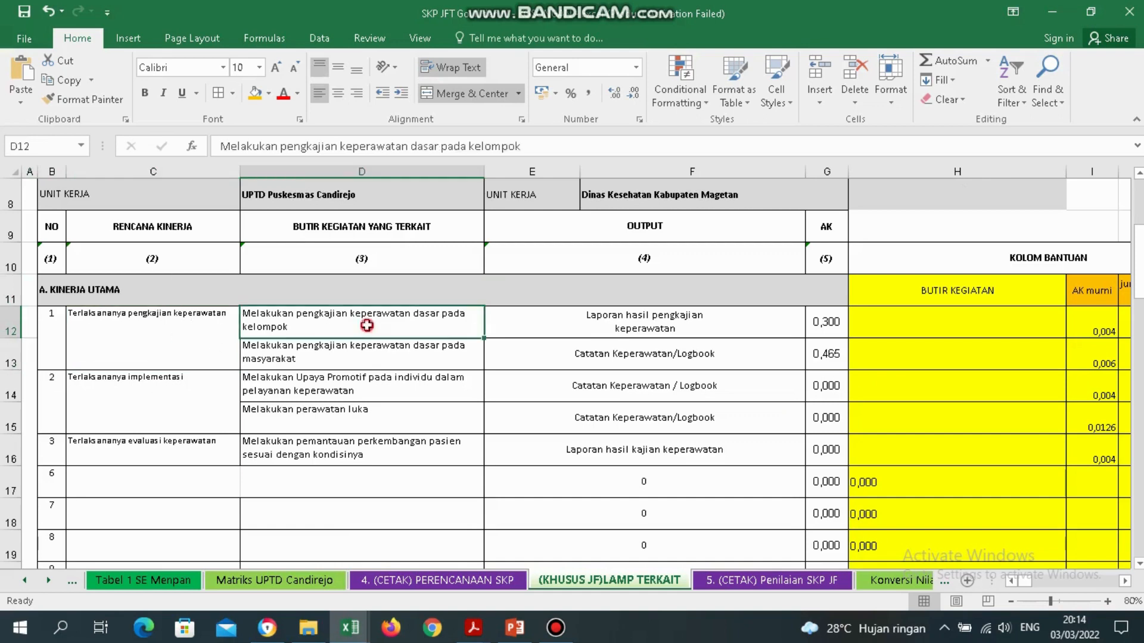
pyautogui.click(377, 355)
pyautogui.click(382, 326)
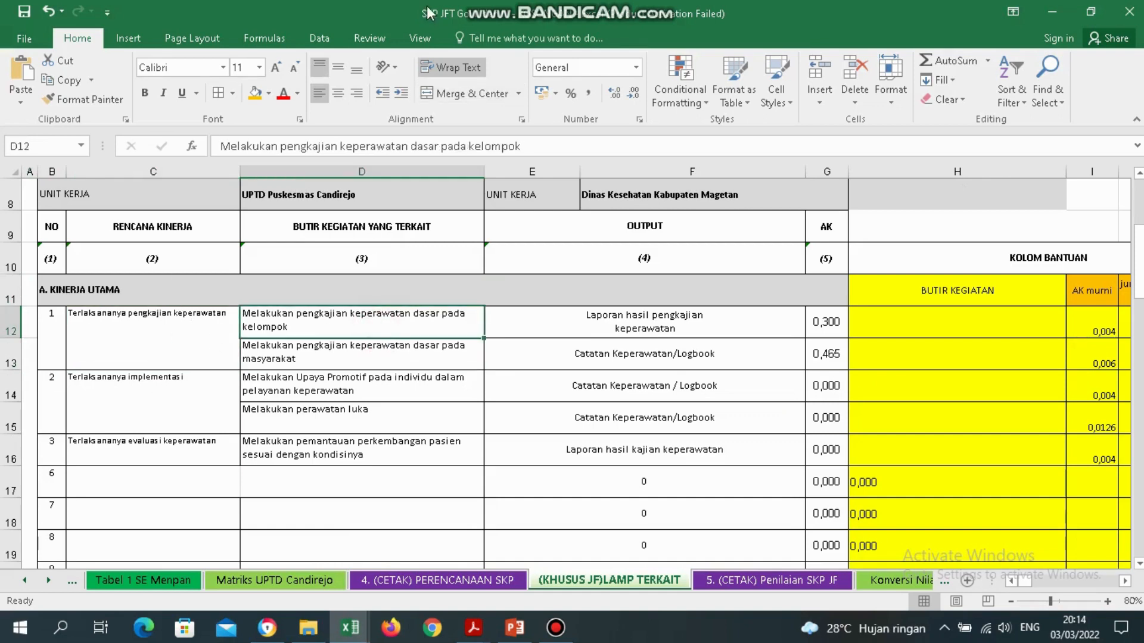
pyautogui.moveTo(462, 6)
pyautogui.click(346, 356)
pyautogui.moveTo(327, 322); pyautogui.dragTo(320, 357)
pyautogui.click(308, 324)
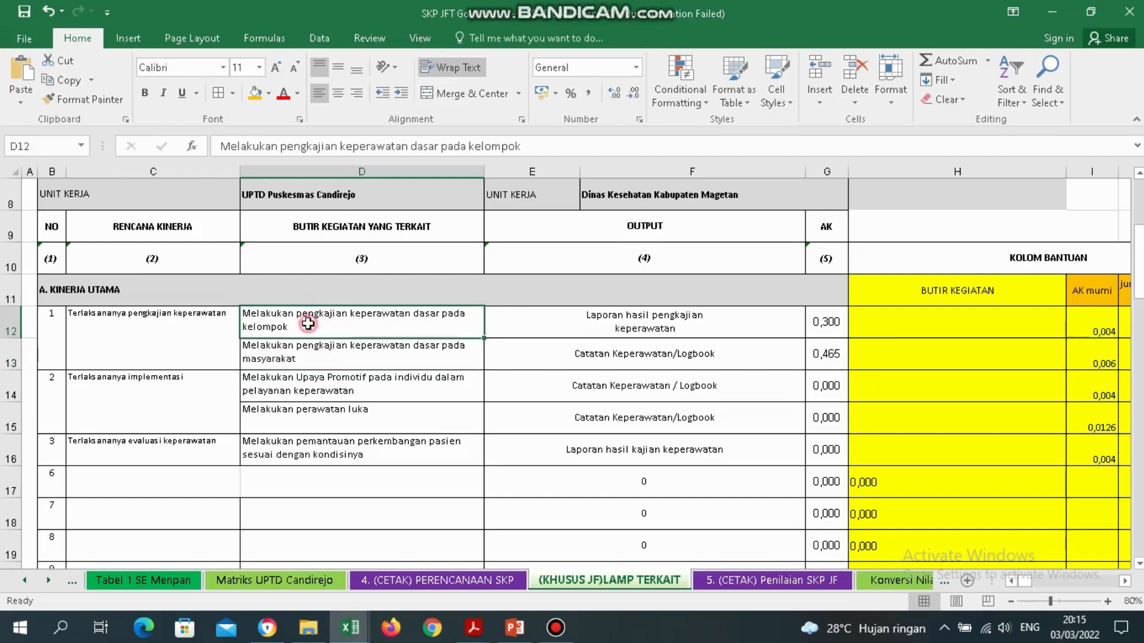
pyautogui.click(351, 347)
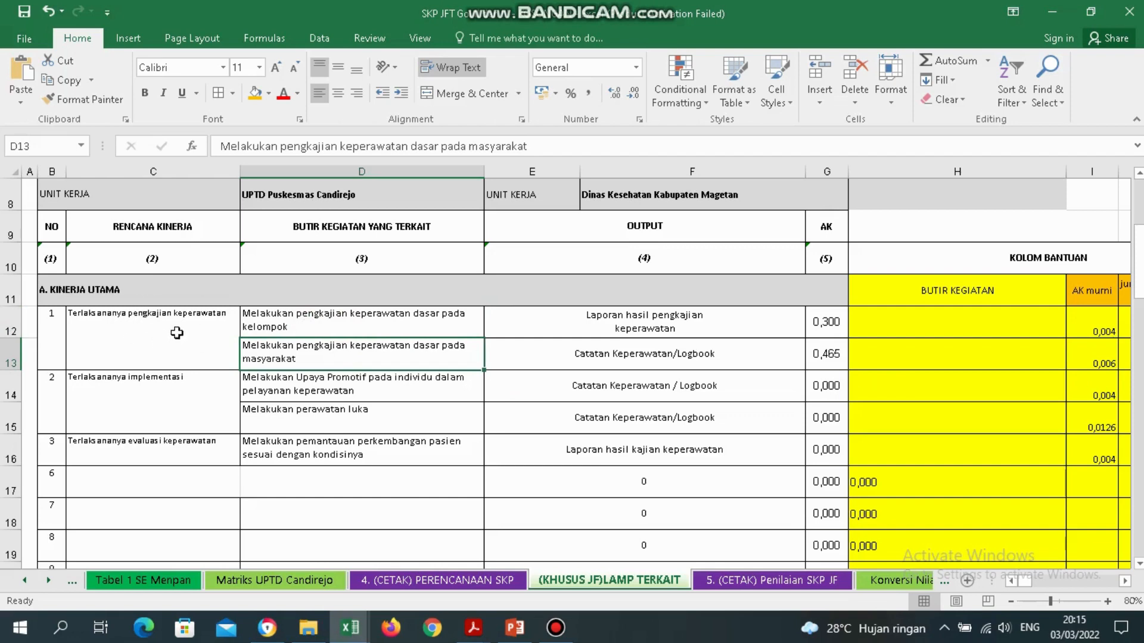
pyautogui.click(1042, 325)
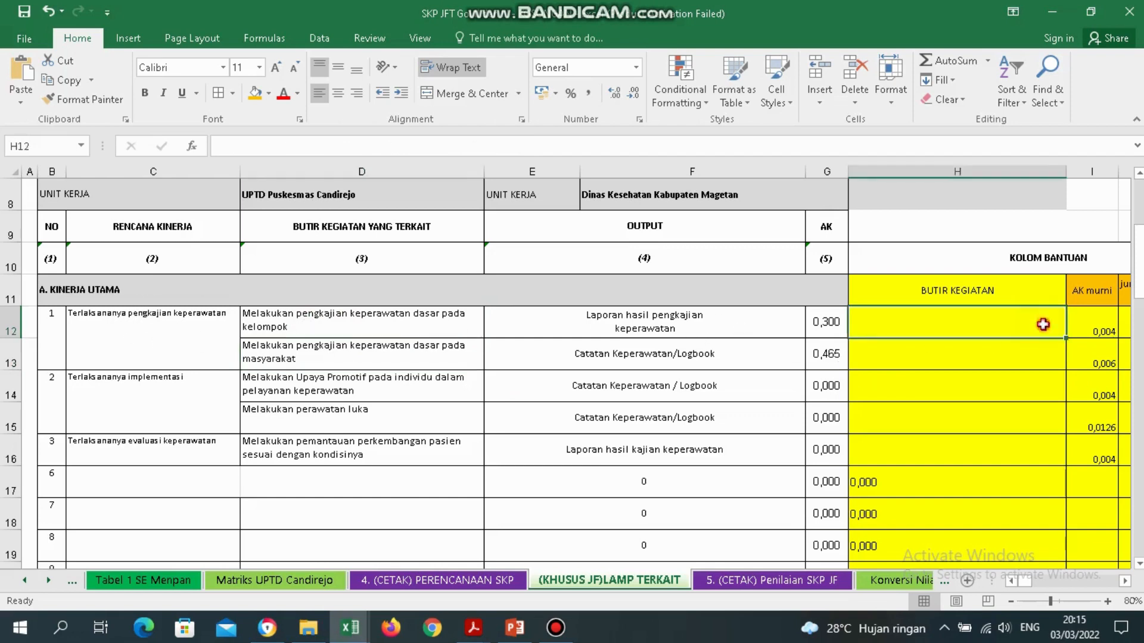
pyautogui.press('Right')
pyautogui.press('Right')
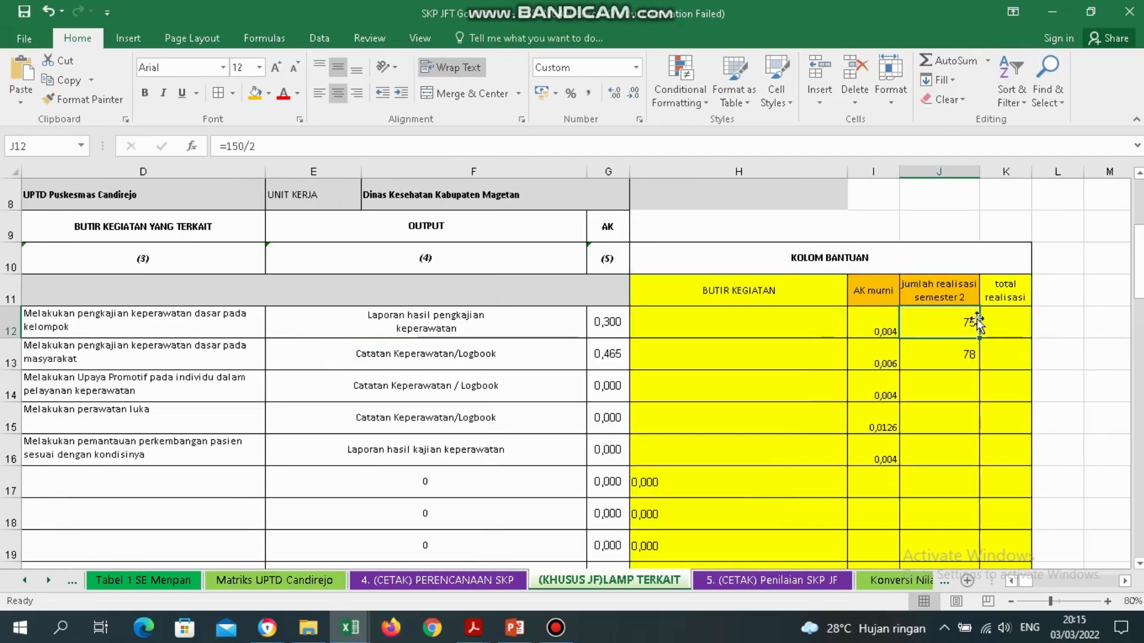
# Fill helper cells H12:K13 with blue.
pyautogui.click(729, 328)
pyautogui.moveTo(729, 328); pyautogui.dragTo(1011, 351)
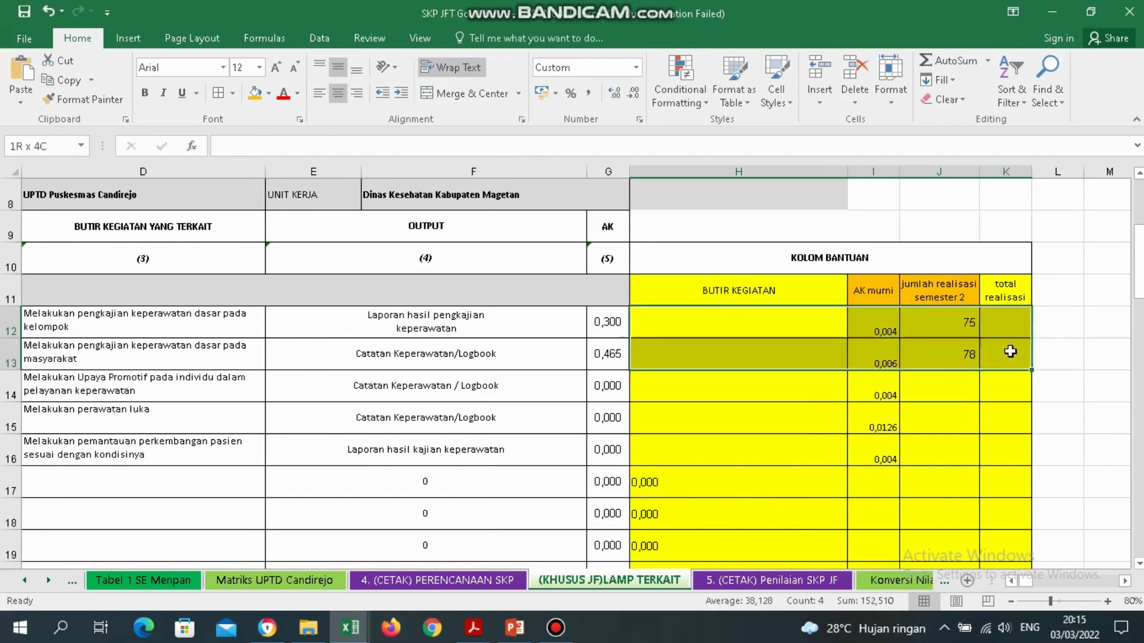
pyautogui.click(268, 93)
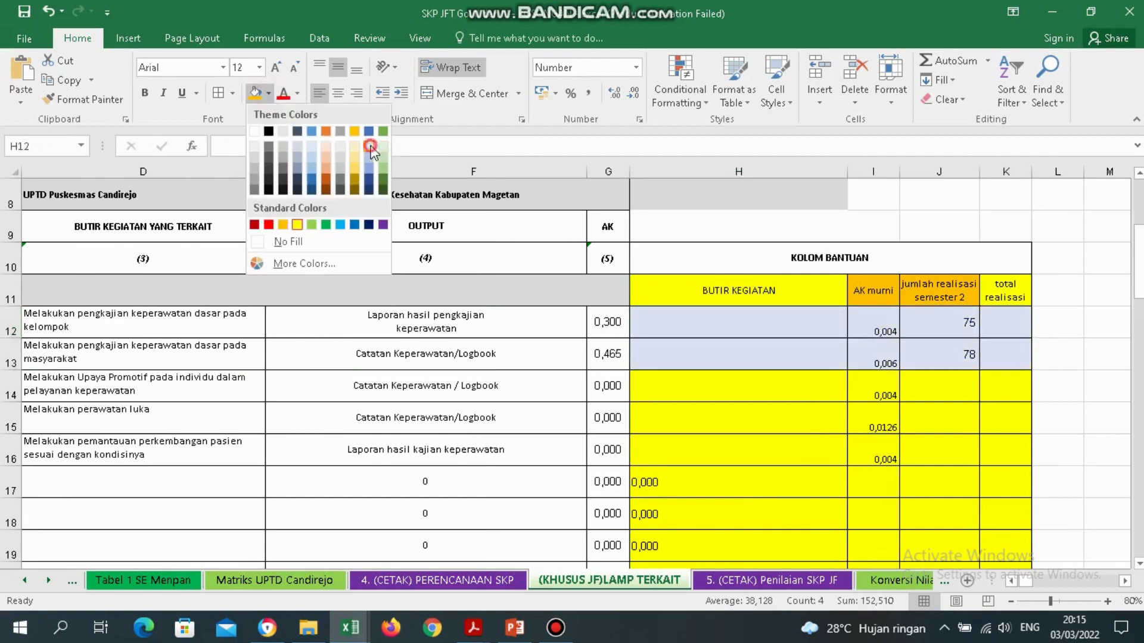
pyautogui.click(369, 147)
pyautogui.click(1016, 326)
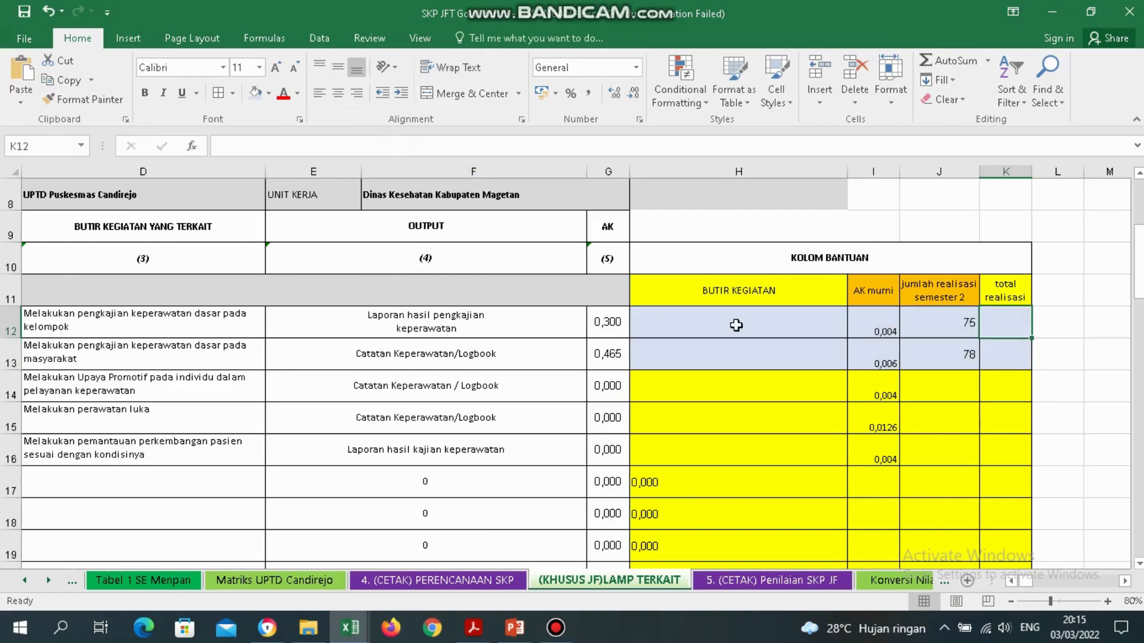
pyautogui.moveTo(737, 326); pyautogui.dragTo(1007, 358)
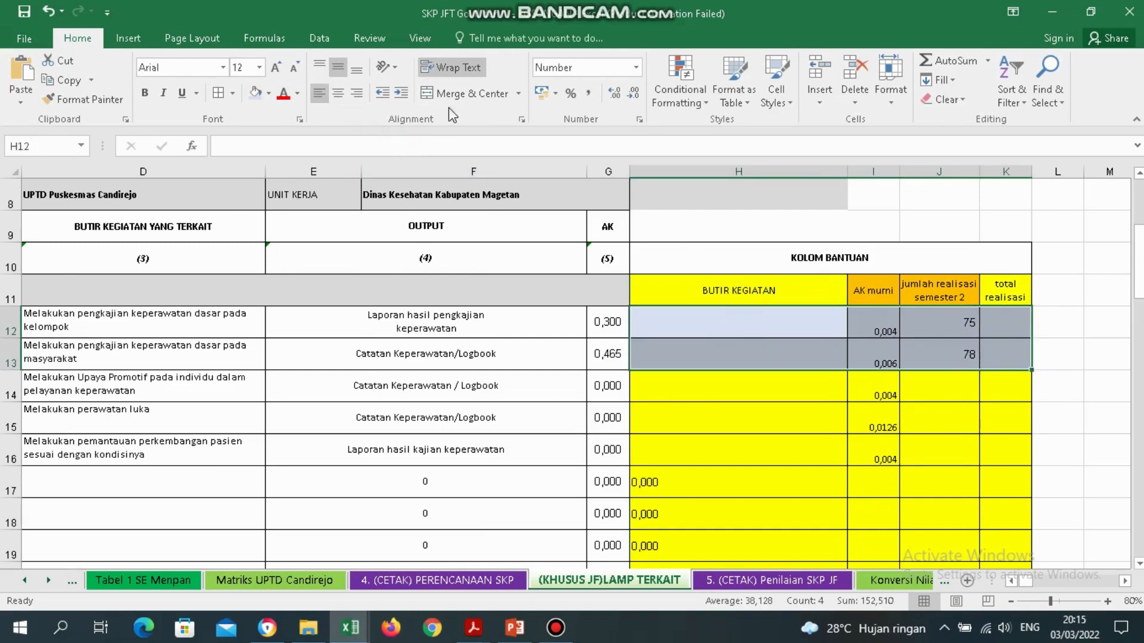
pyautogui.click(268, 93)
pyautogui.click(340, 225)
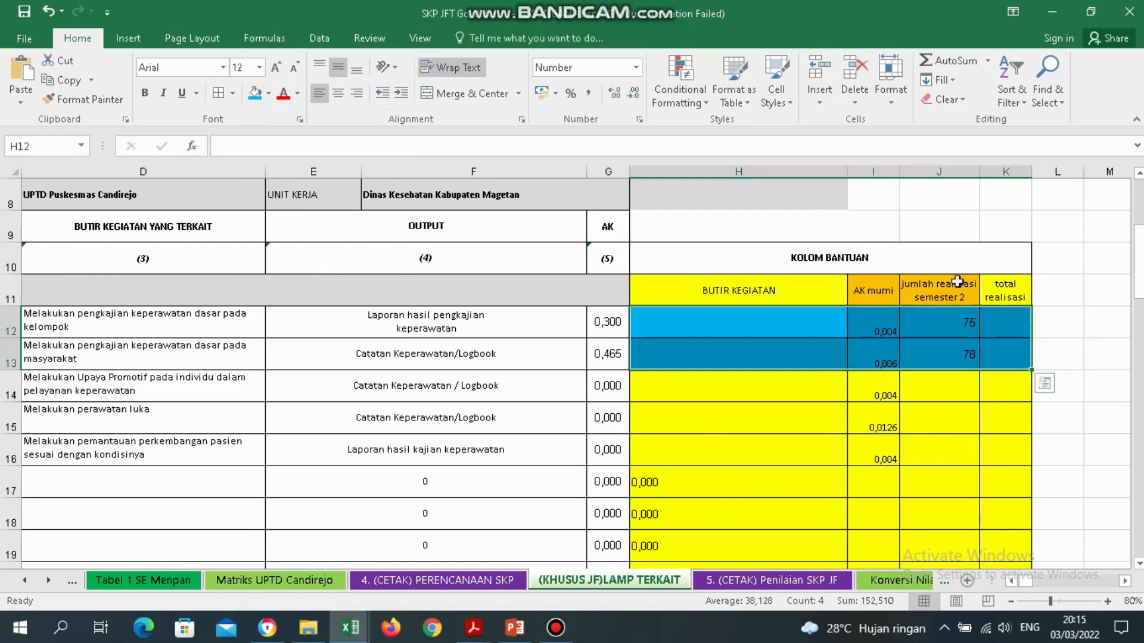
# Enter =J12+J13 in K12 for a total realisasi of 153.
pyautogui.click(1007, 328)
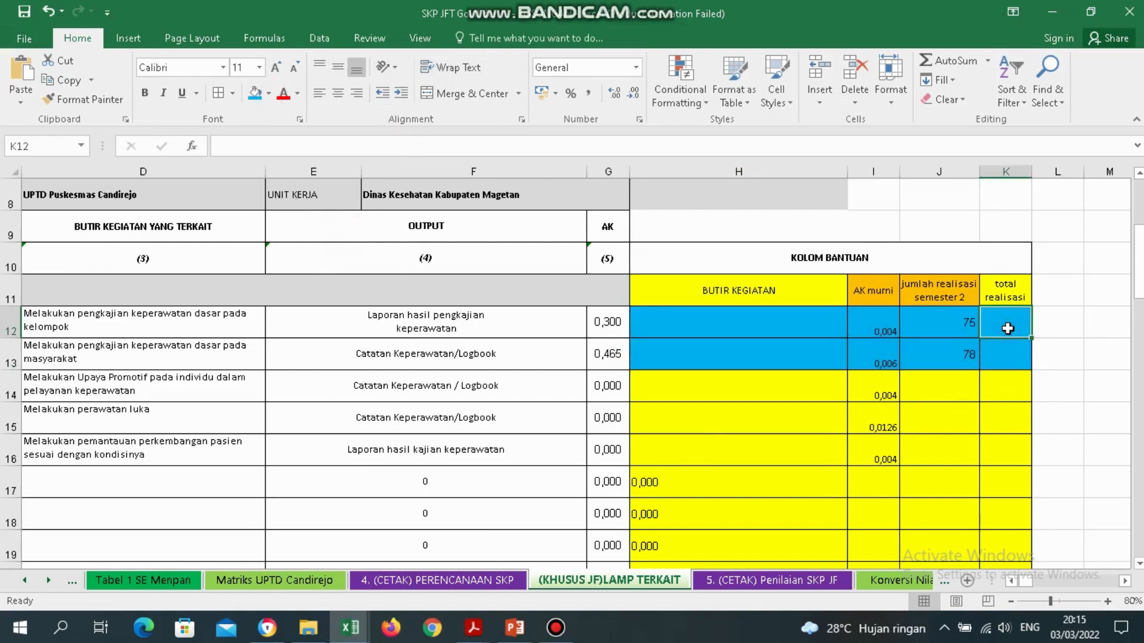
pyautogui.write('=')
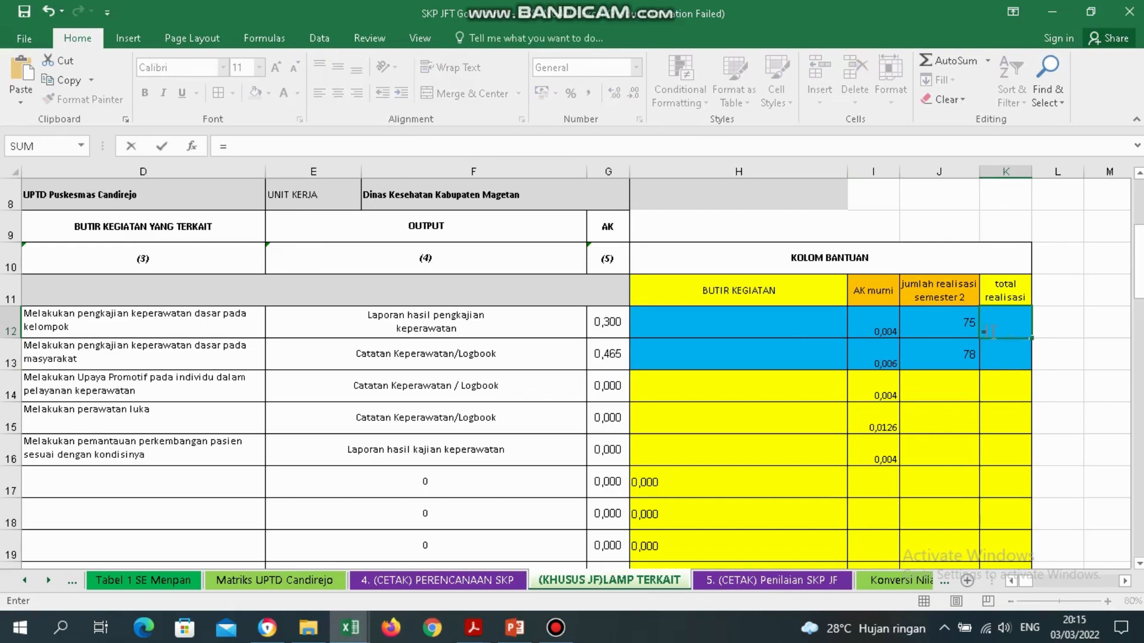
pyautogui.click(959, 327)
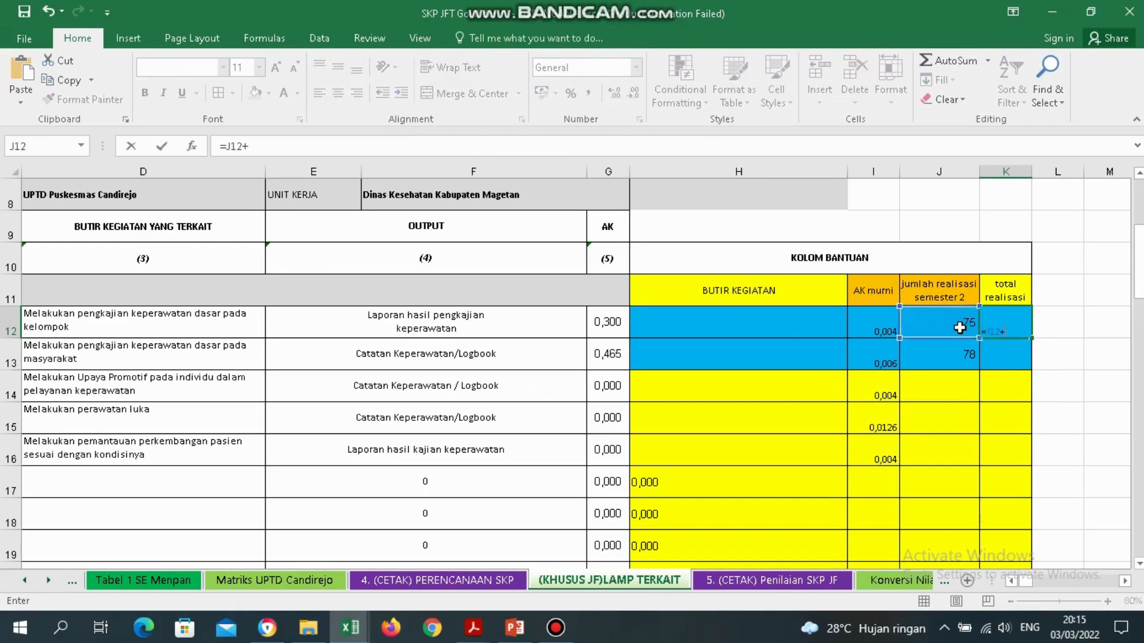
pyautogui.write('+')
pyautogui.click(964, 353)
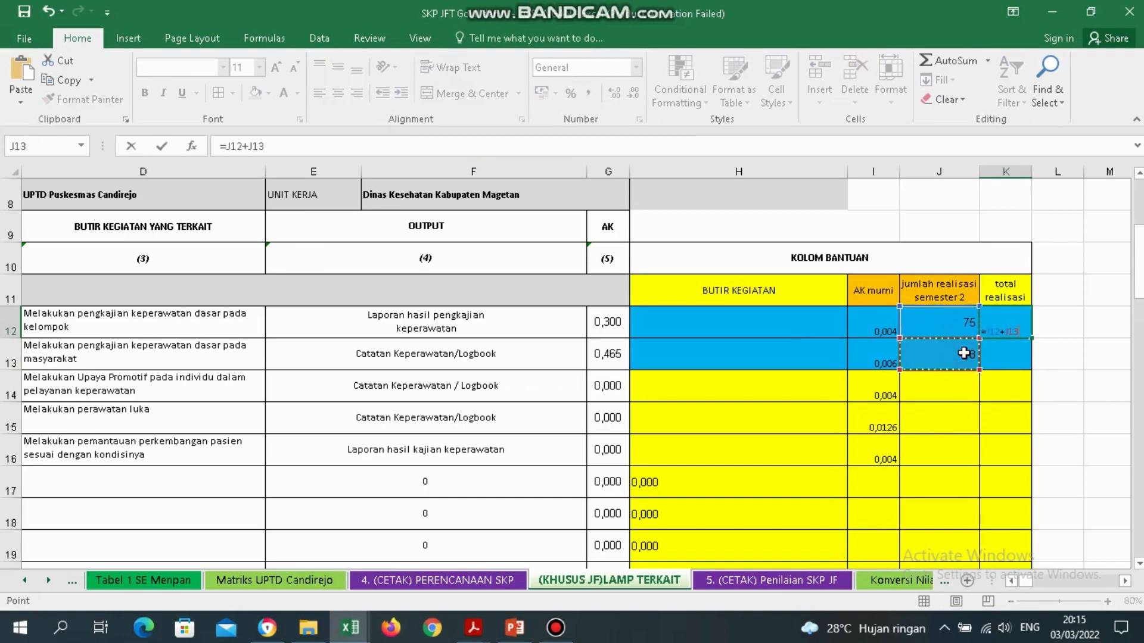
pyautogui.press('Return')
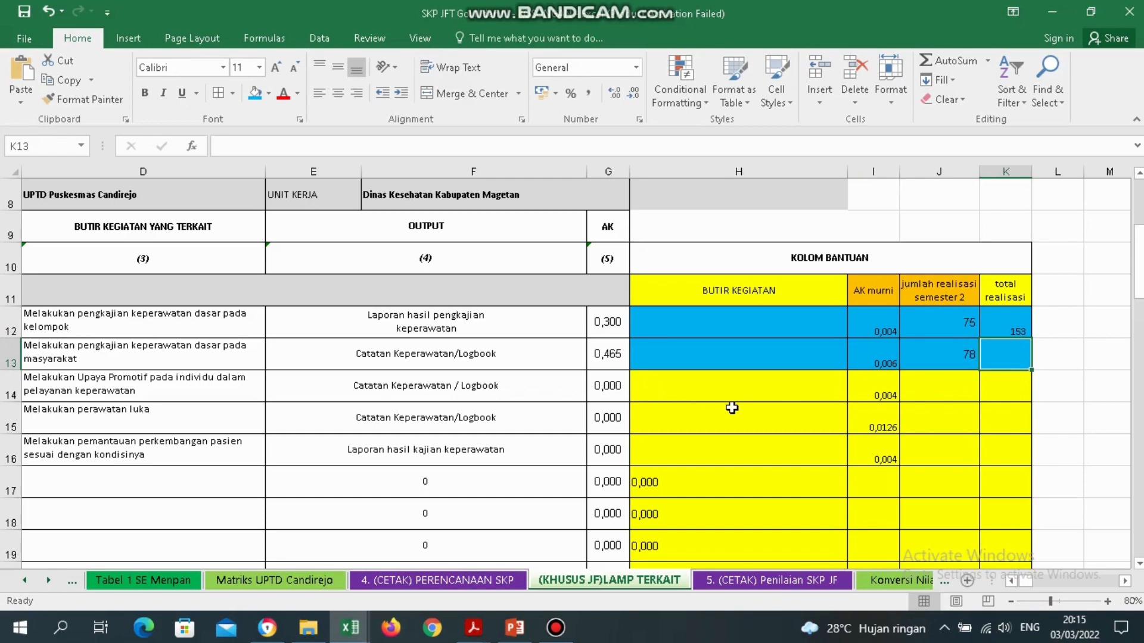
pyautogui.click(965, 392)
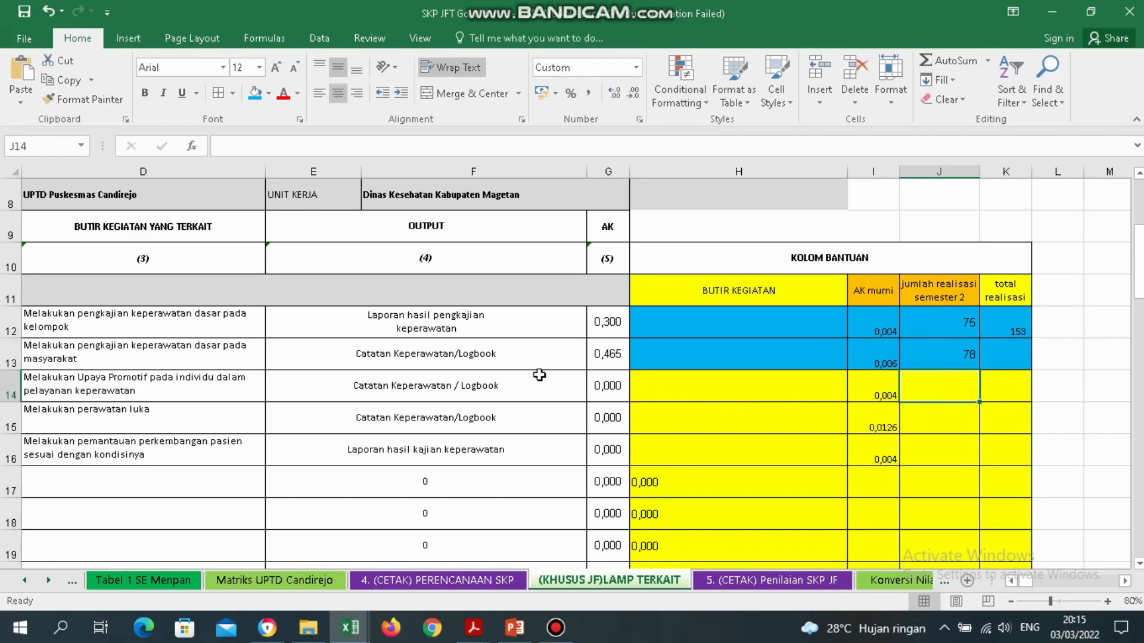
pyautogui.click(104, 395)
pyautogui.press('Left')
pyautogui.press('Right')
pyautogui.press('Right')
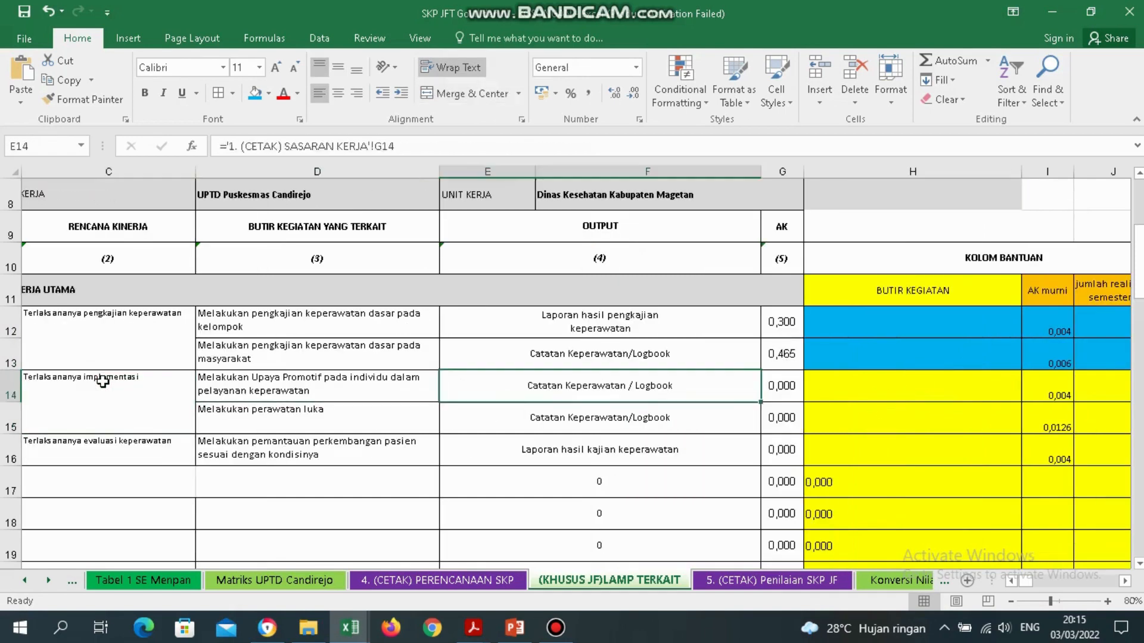
pyautogui.press('Right')
pyautogui.press('Right')
pyautogui.press('Right')
pyautogui.press('Right')
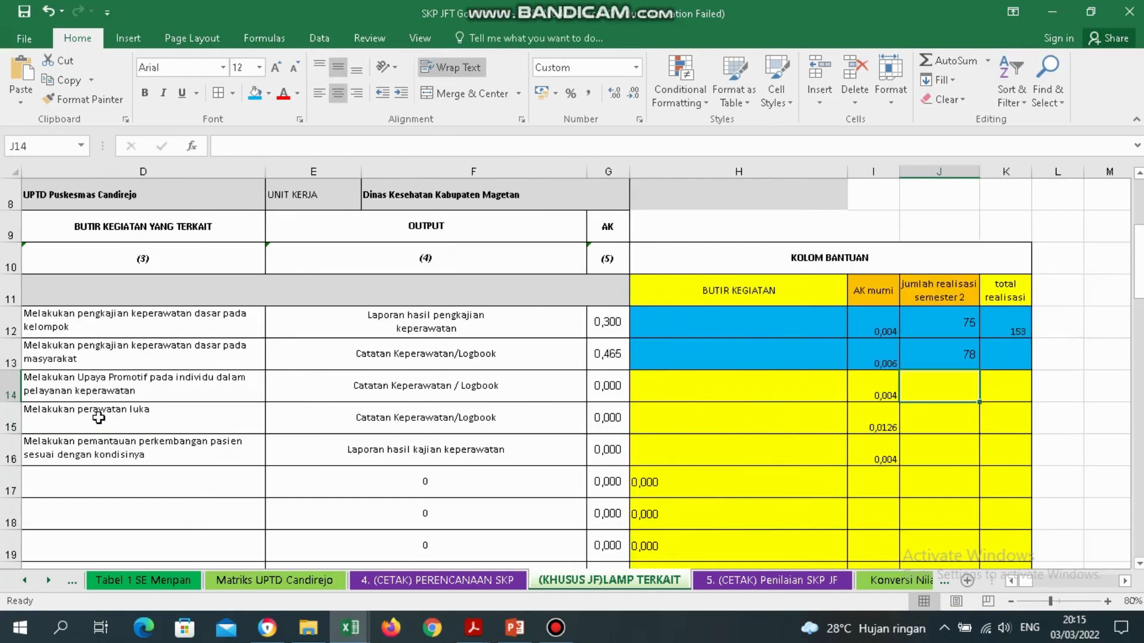
pyautogui.click(130, 416)
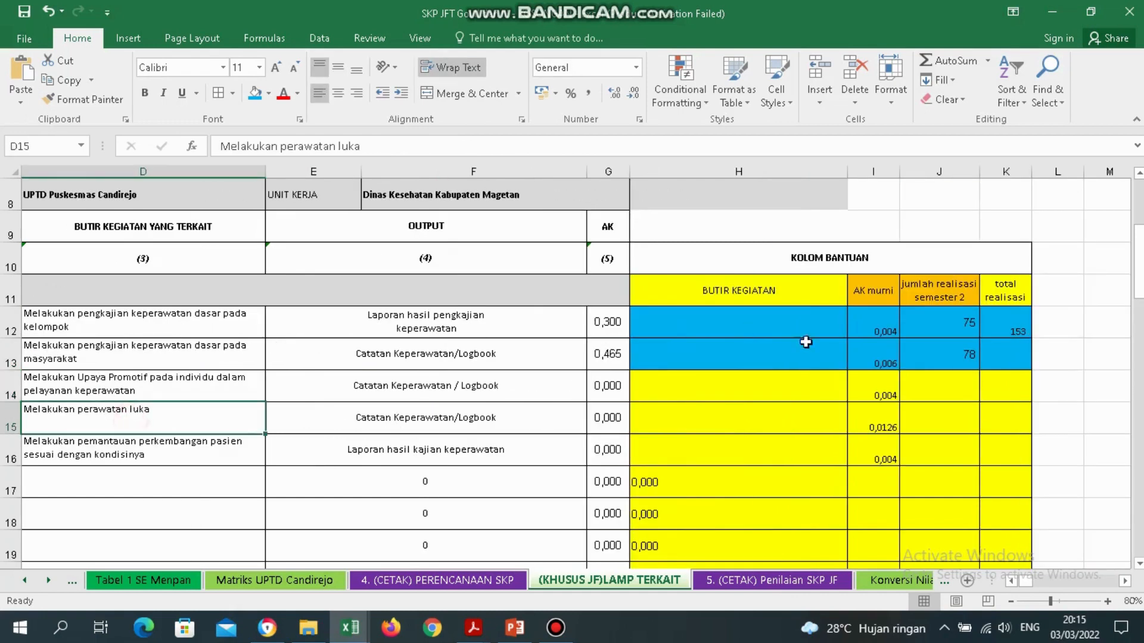
pyautogui.click(943, 386)
pyautogui.write('80')
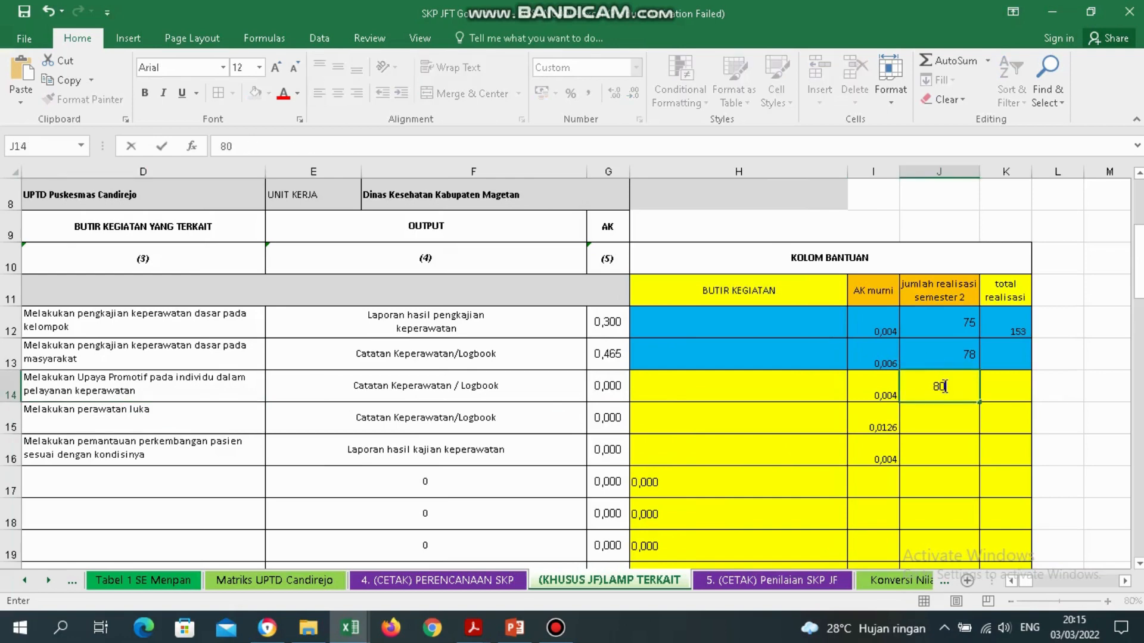
pyautogui.press('Return')
pyautogui.write('90')
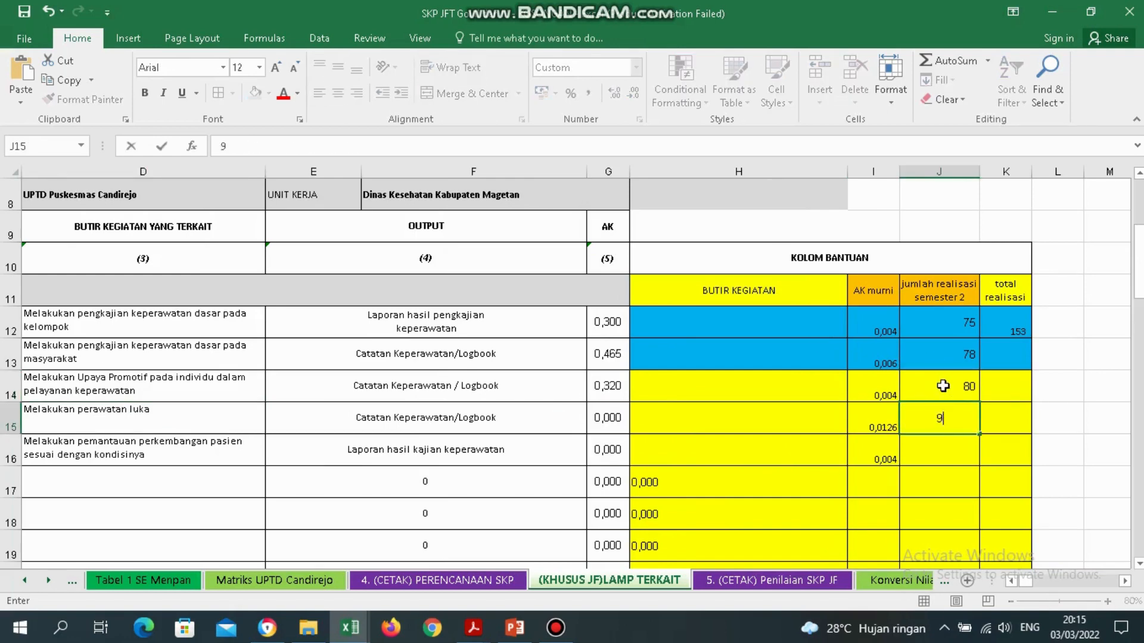
pyautogui.press('Return')
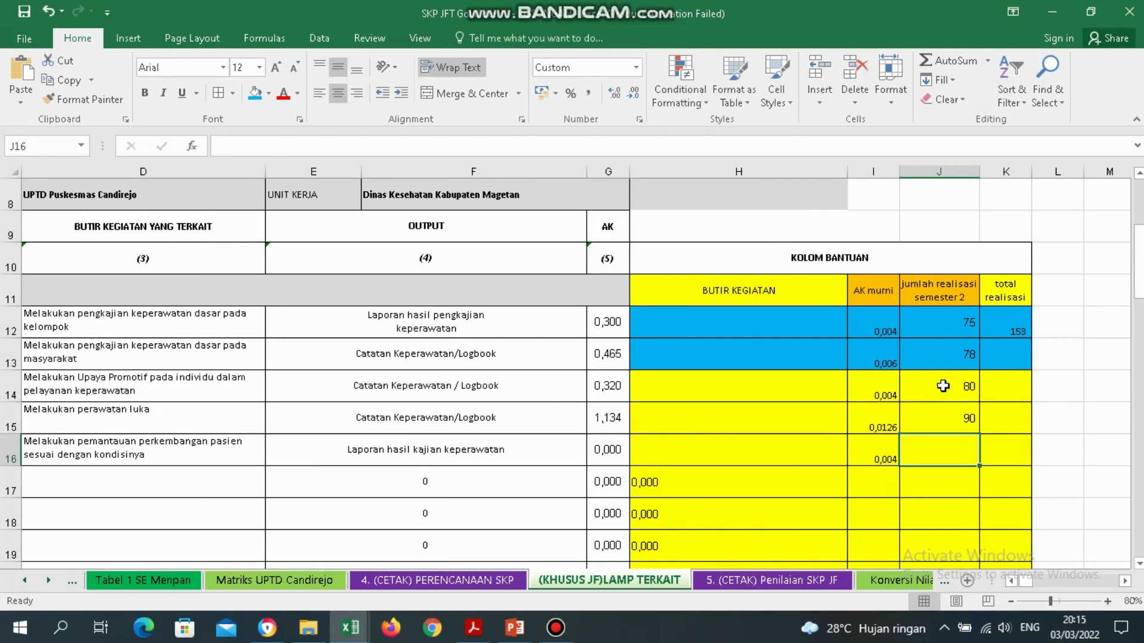
pyautogui.press('Up')
pyautogui.press('Up')
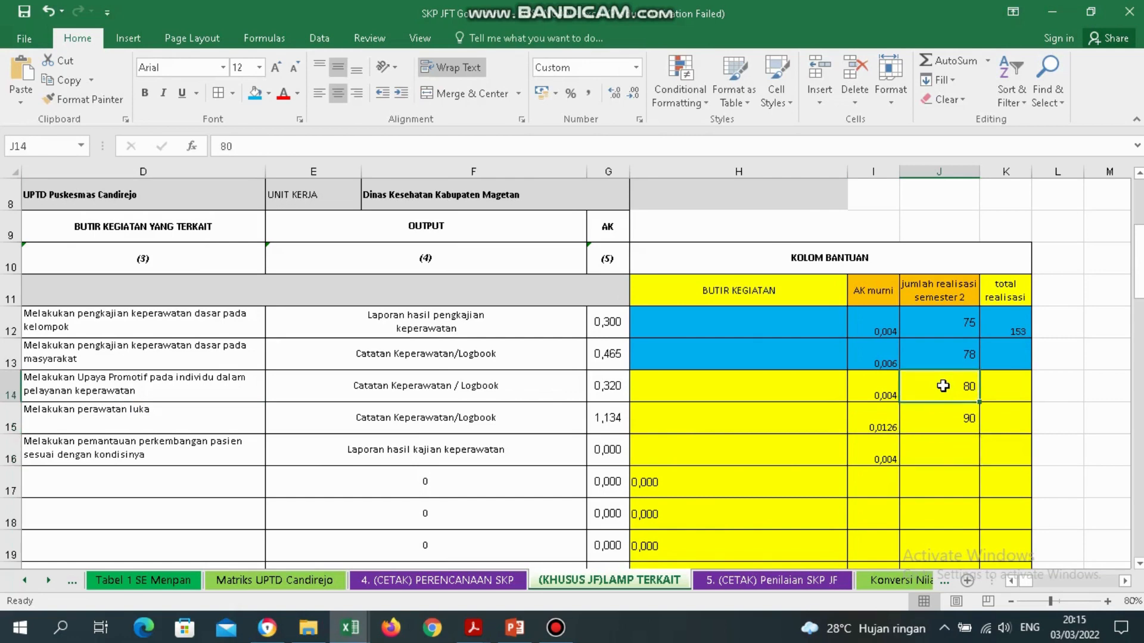
pyautogui.click(90, 400)
pyautogui.press('Left')
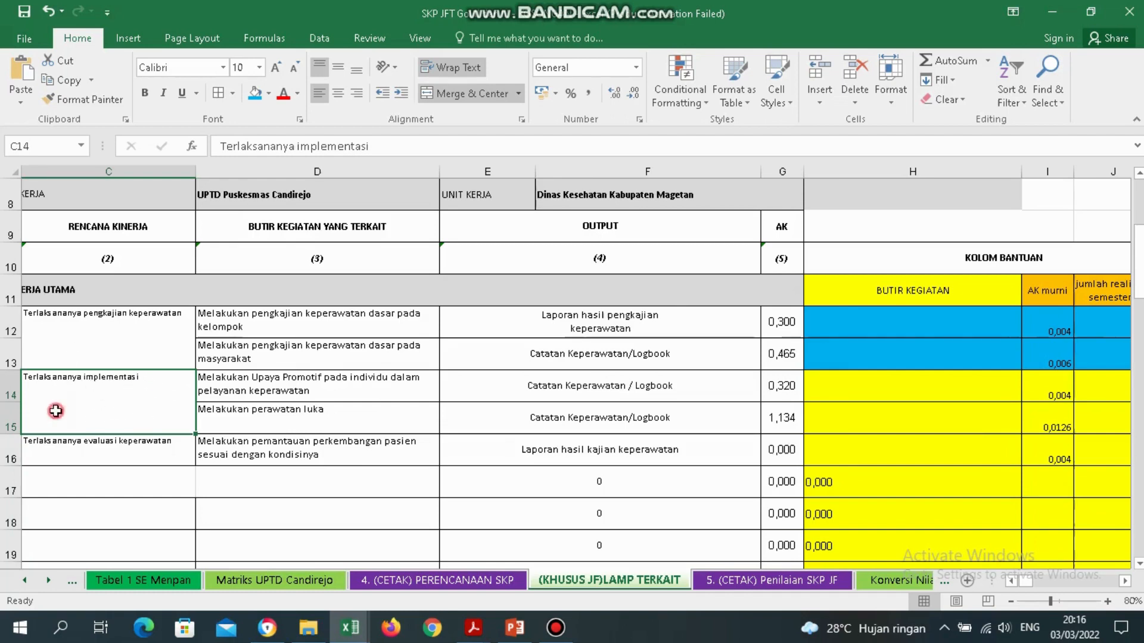
pyautogui.hscroll(-1, 50, 405)
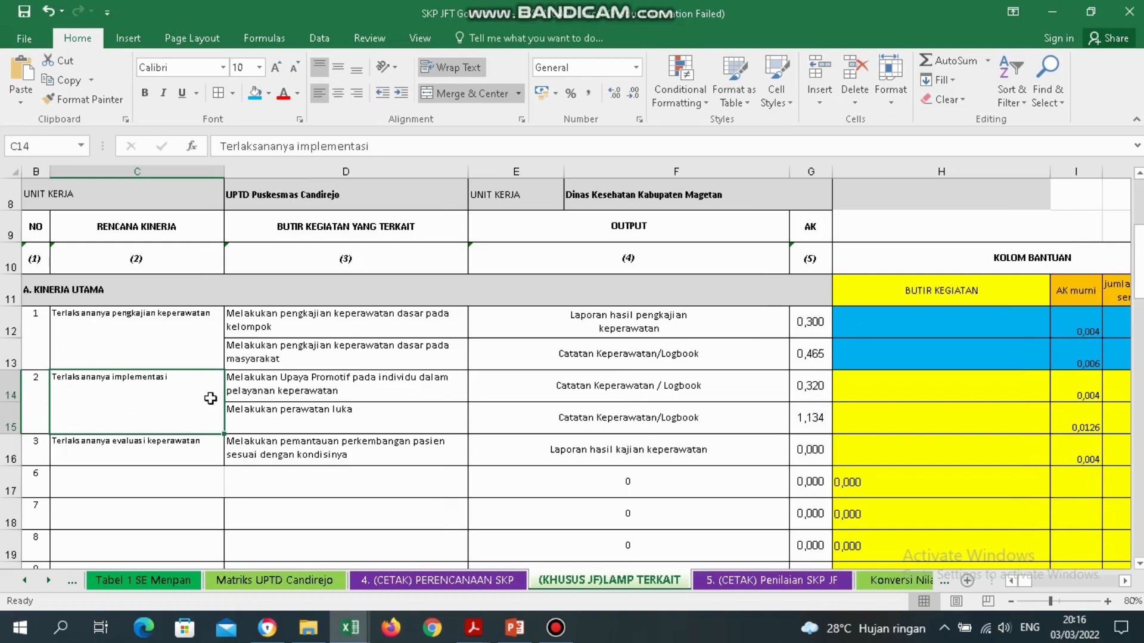
pyautogui.moveTo(313, 388); pyautogui.dragTo(317, 411)
pyautogui.click(262, 392)
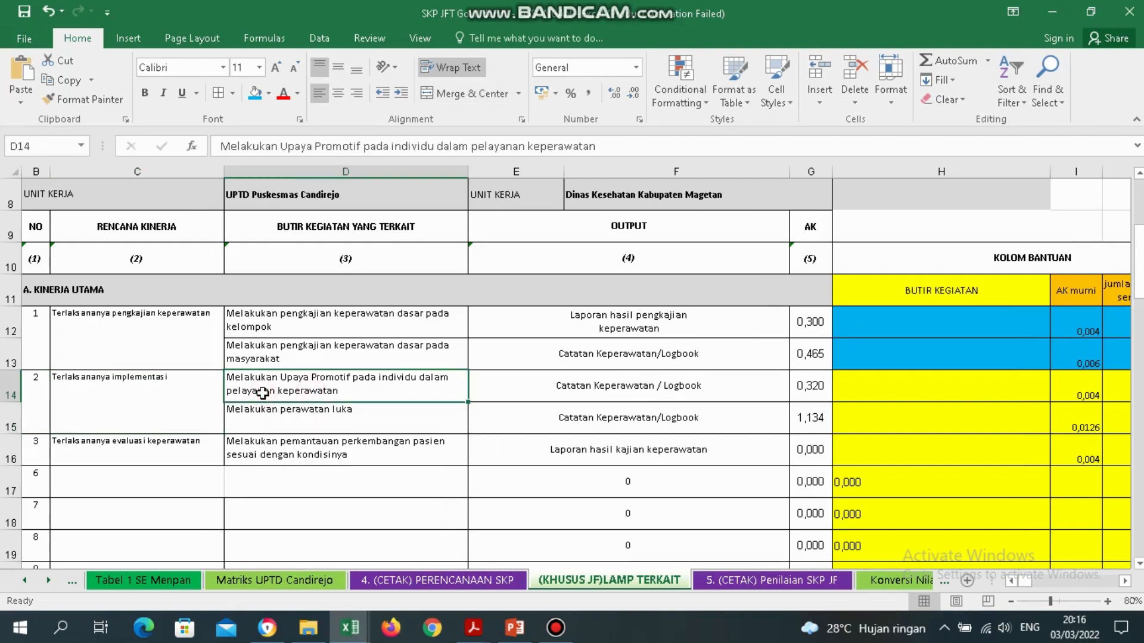
pyautogui.click(339, 415)
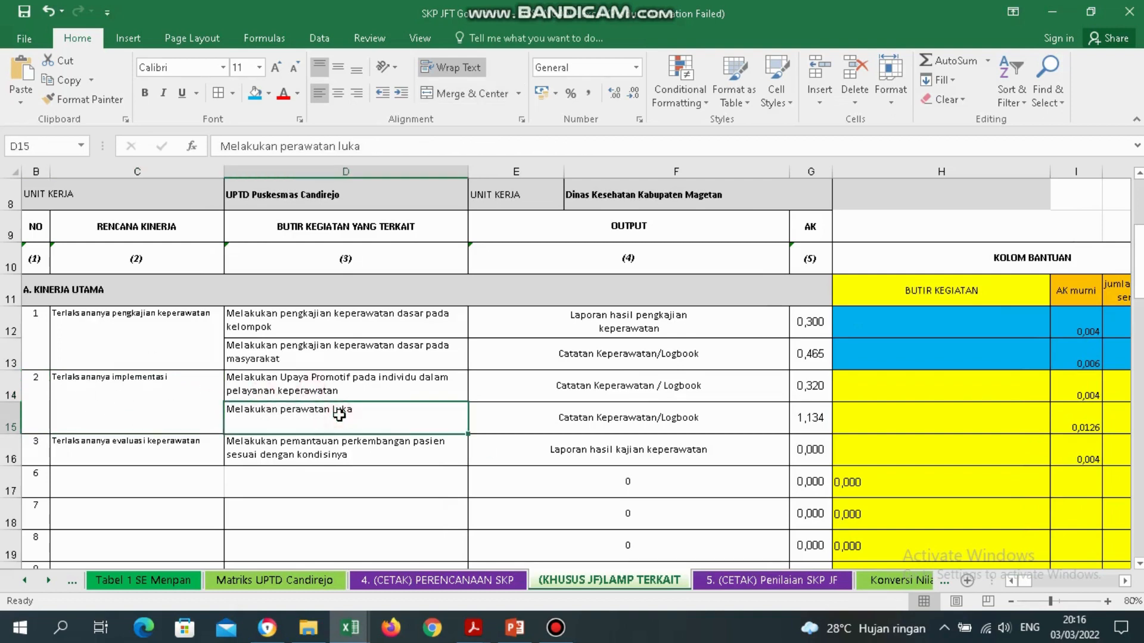
pyautogui.press('Right')
pyautogui.press('Right')
pyautogui.press('Right')
pyautogui.press('Right')
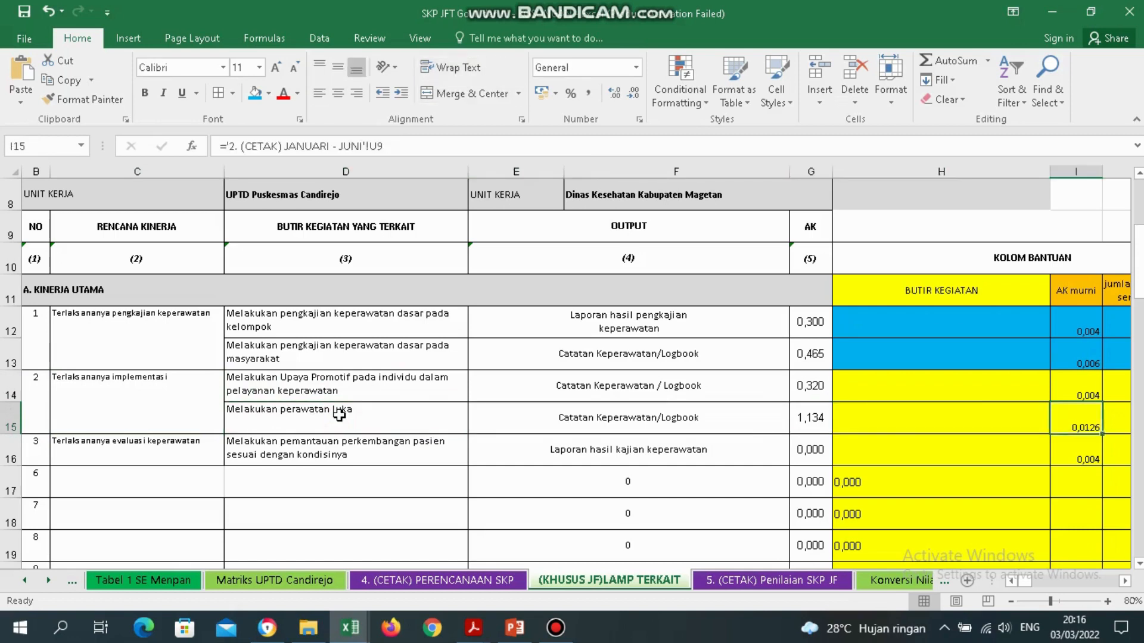
pyautogui.press('Right')
pyautogui.press('Right')
pyautogui.press('Left')
pyautogui.press('Left')
pyautogui.press('Left')
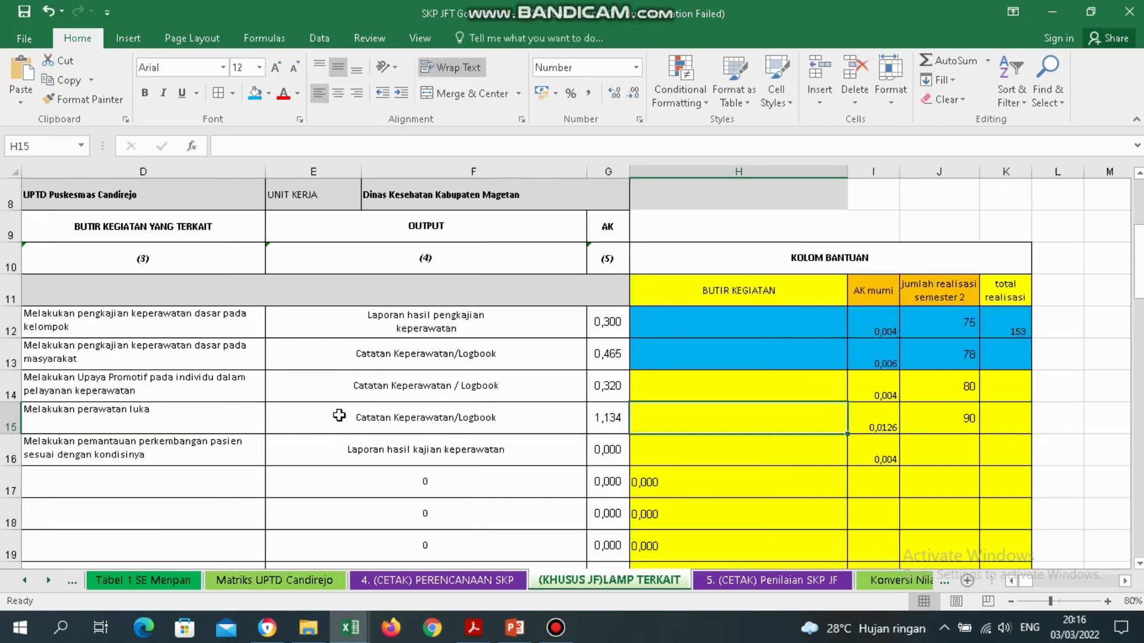
pyautogui.press('Up')
pyautogui.hotkey('shift', 'Right')
pyautogui.hotkey('shift', 'Right')
pyautogui.hotkey('shift', 'Right')
pyautogui.hotkey('shift', 'Down')
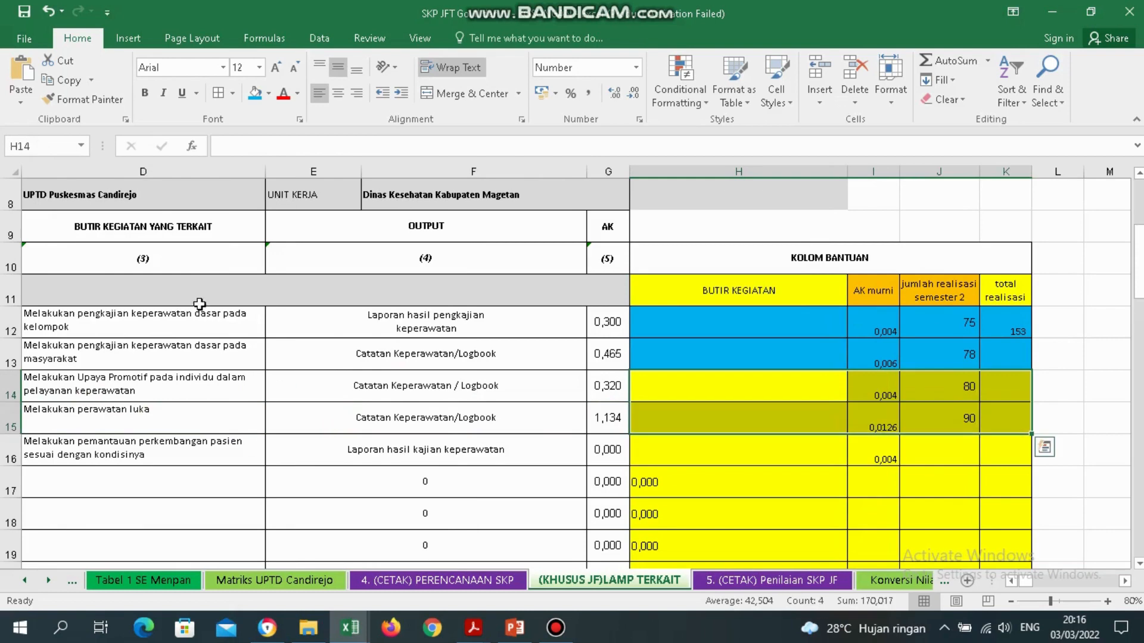
# Shade rows 14–15 helper cells light orange and total them with =J14+J15 (170) in K14.
pyautogui.click(269, 93)
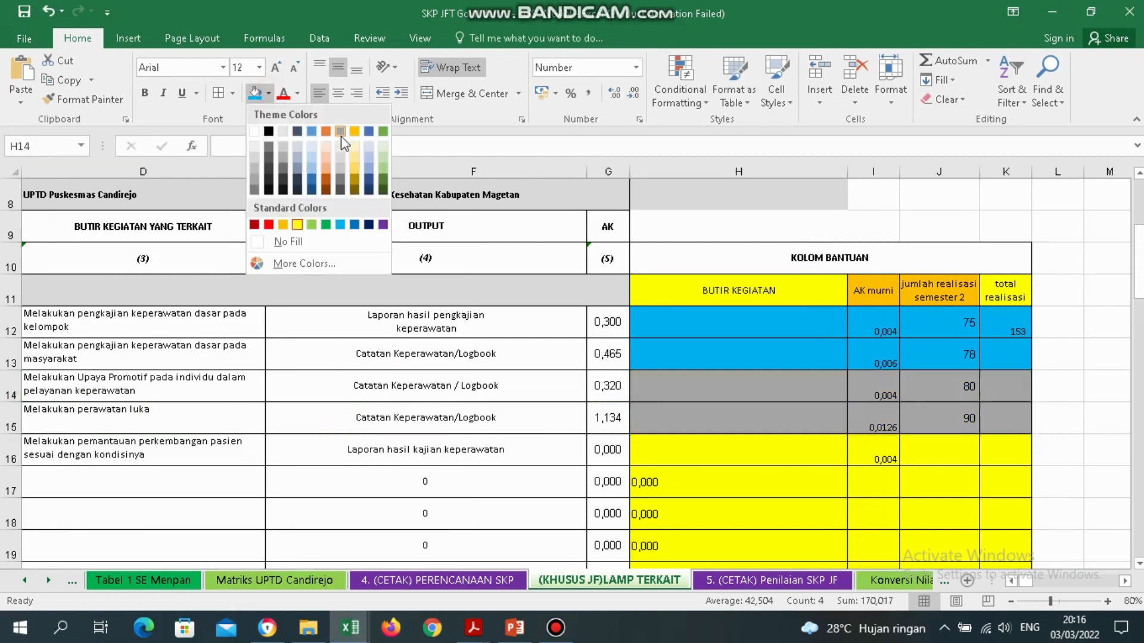
pyautogui.click(326, 146)
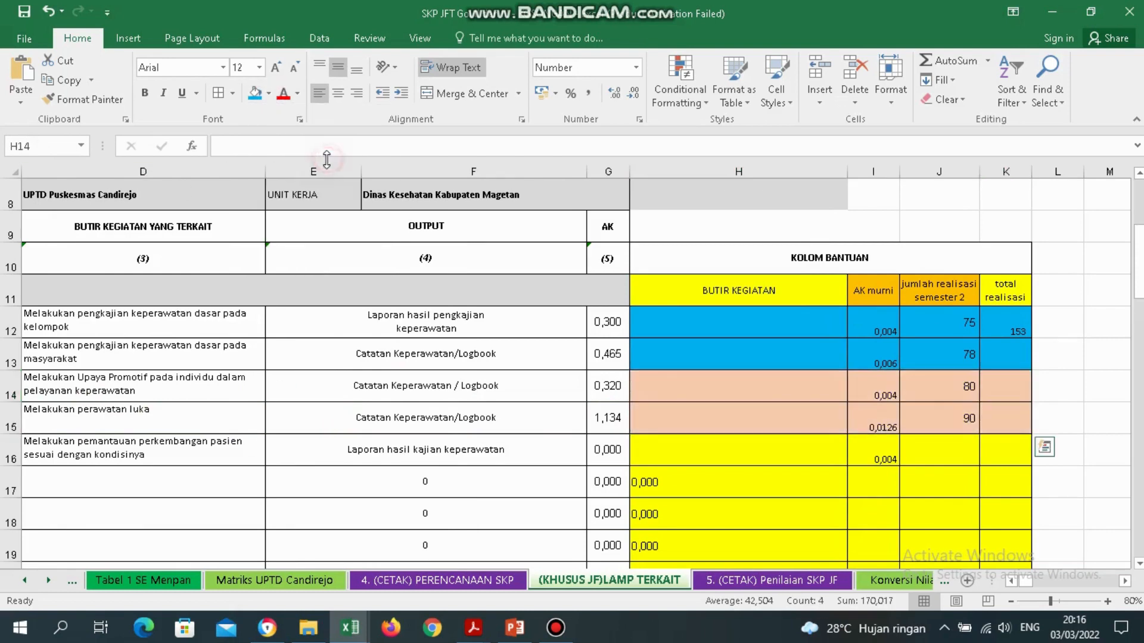
pyautogui.click(1016, 394)
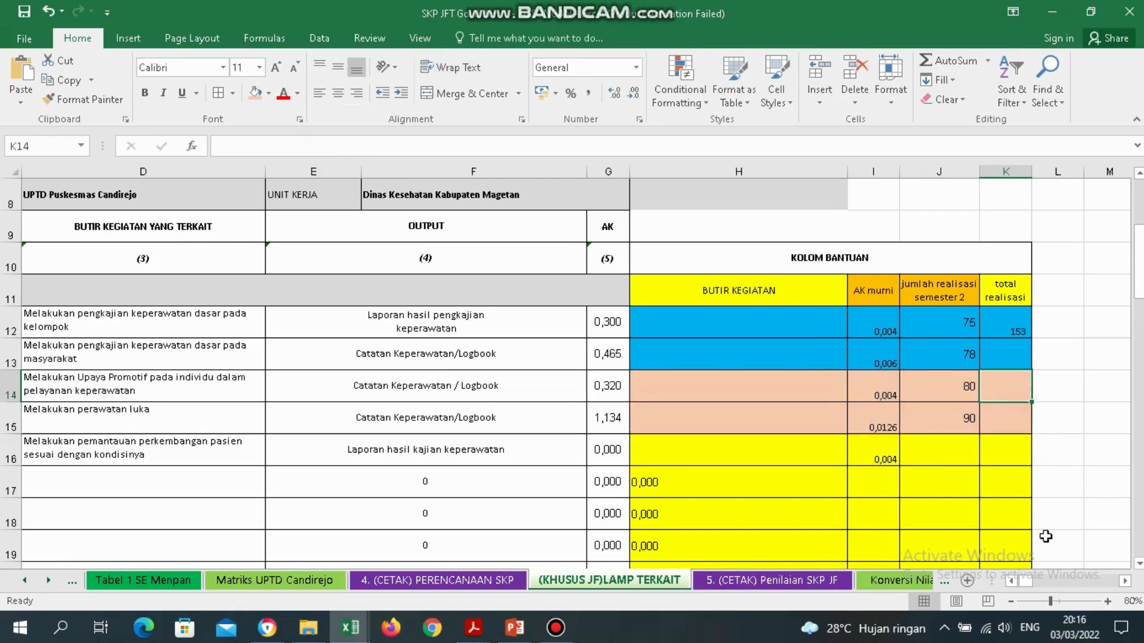
pyautogui.write('=')
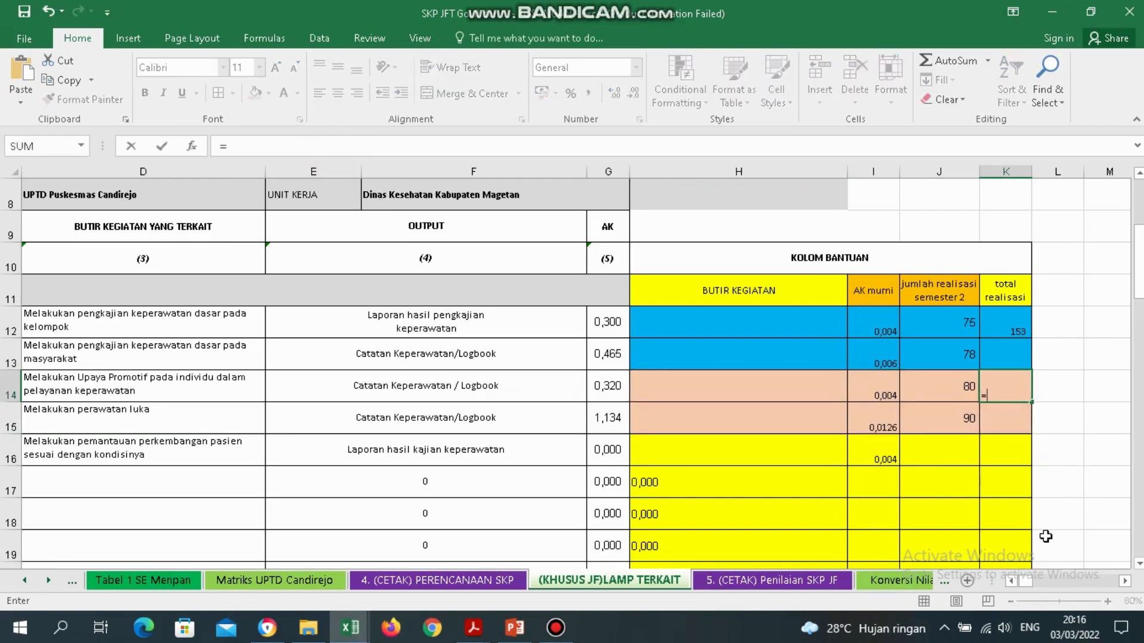
pyautogui.click(956, 386)
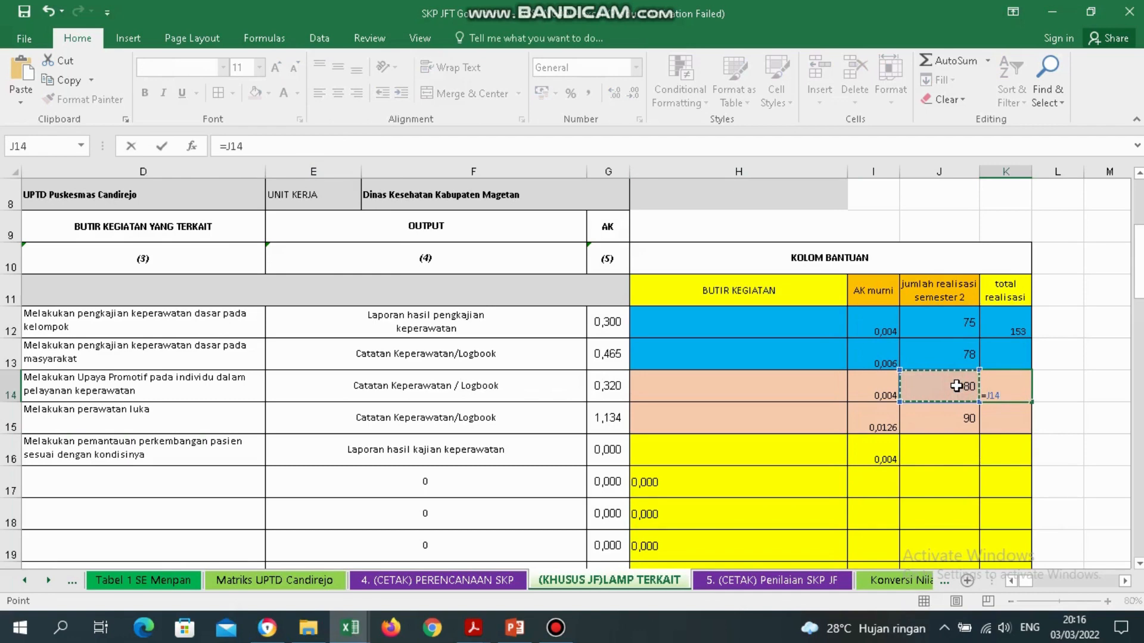
pyautogui.write('+')
pyautogui.click(961, 409)
pyautogui.press('Return')
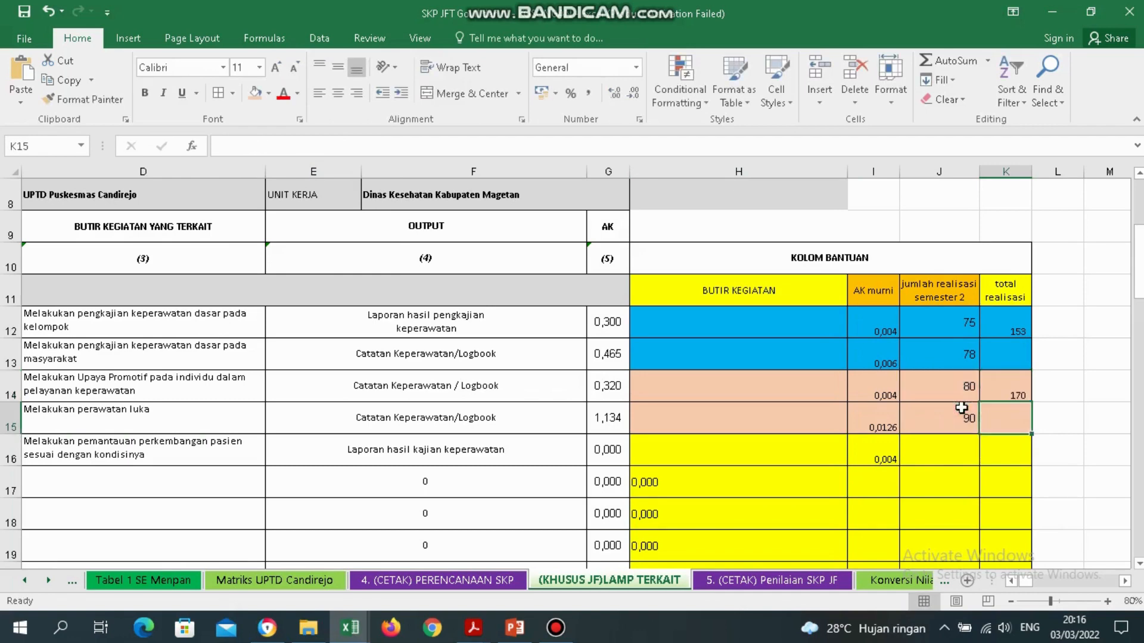
pyautogui.click(1026, 389)
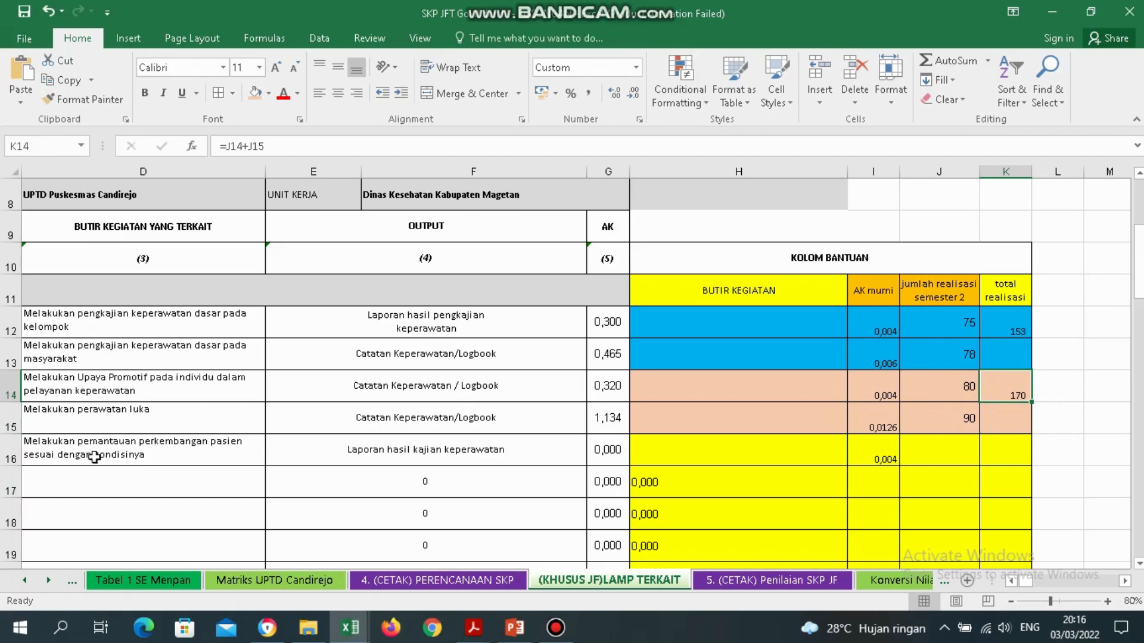
# Enter 80 as both the semester-2 realisation and total realisasi for row 16.
pyautogui.click(122, 447)
pyautogui.press('Left')
pyautogui.press('Right')
pyautogui.press('Right')
pyautogui.press('Right')
pyautogui.press('Right')
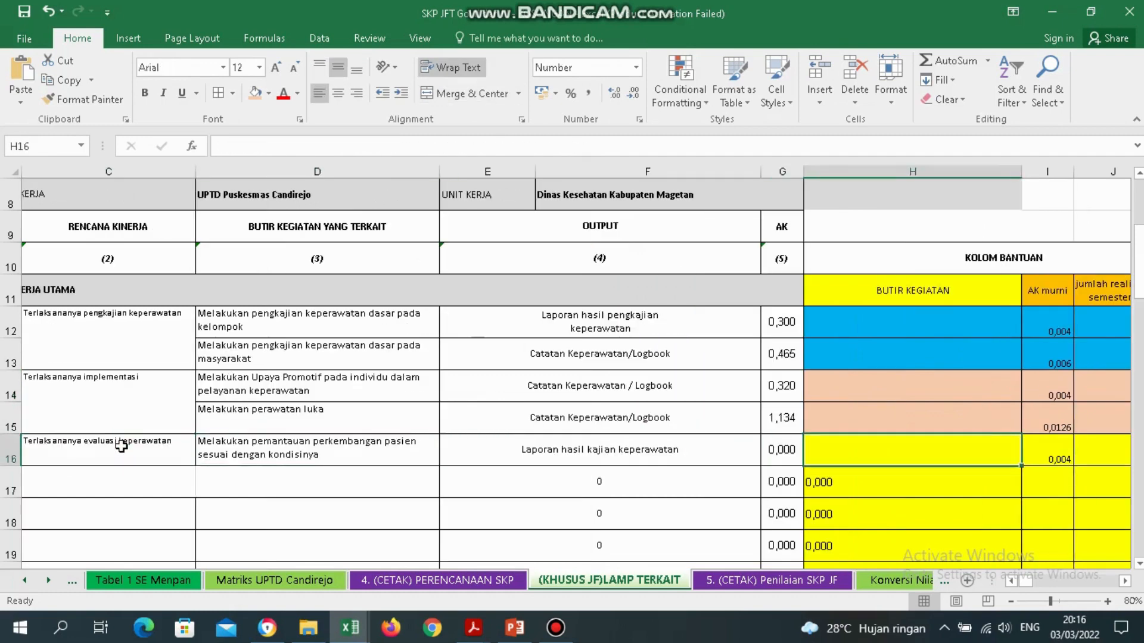
pyautogui.press('Right')
pyautogui.press('Right')
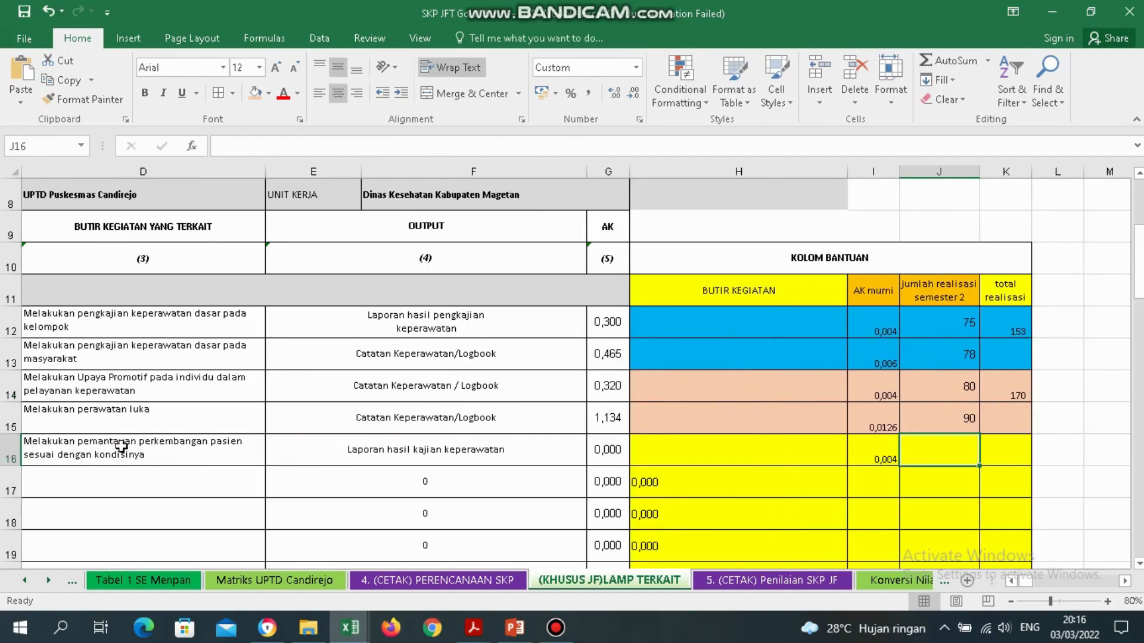
pyautogui.write('80')
pyautogui.press('Return')
pyautogui.press('Up')
pyautogui.press('Right')
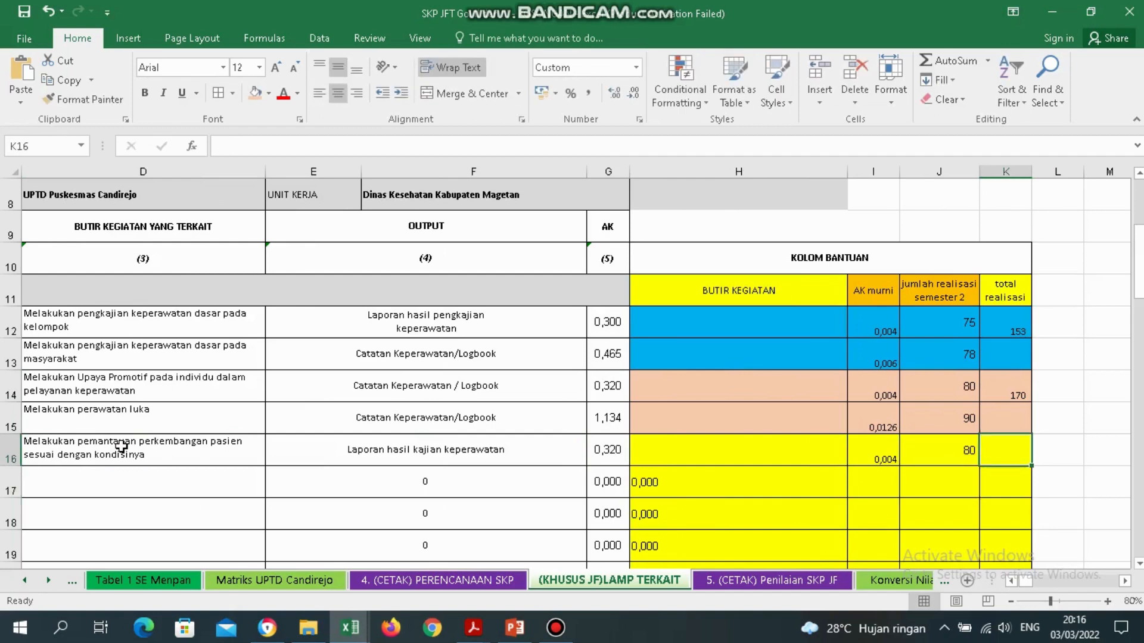
pyautogui.write('80')
pyautogui.press('Return')
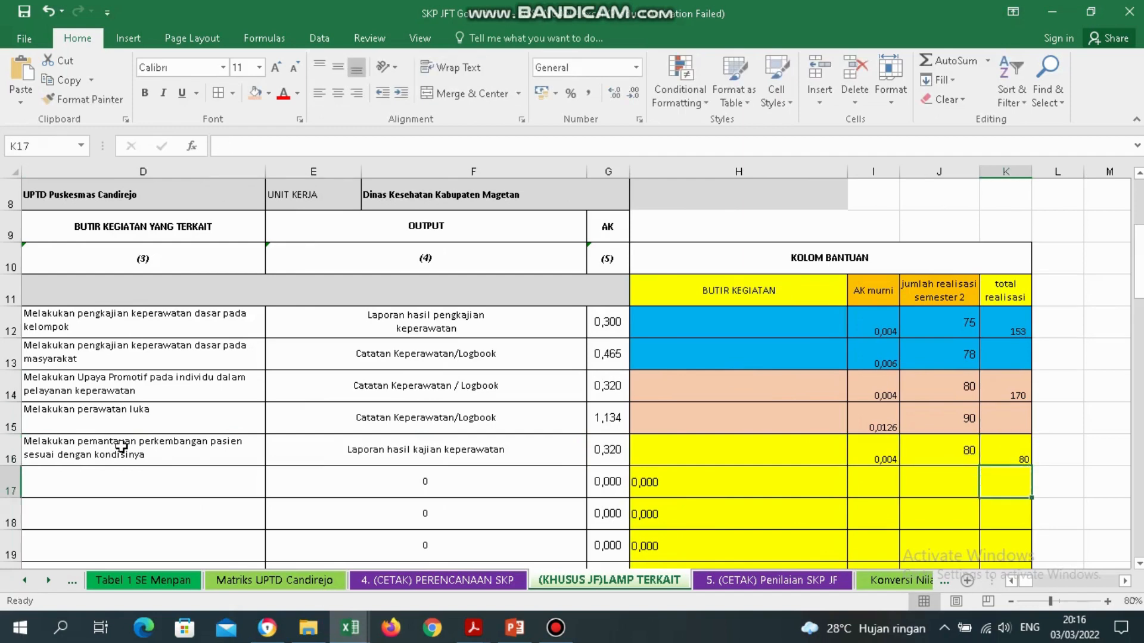
pyautogui.press('Up')
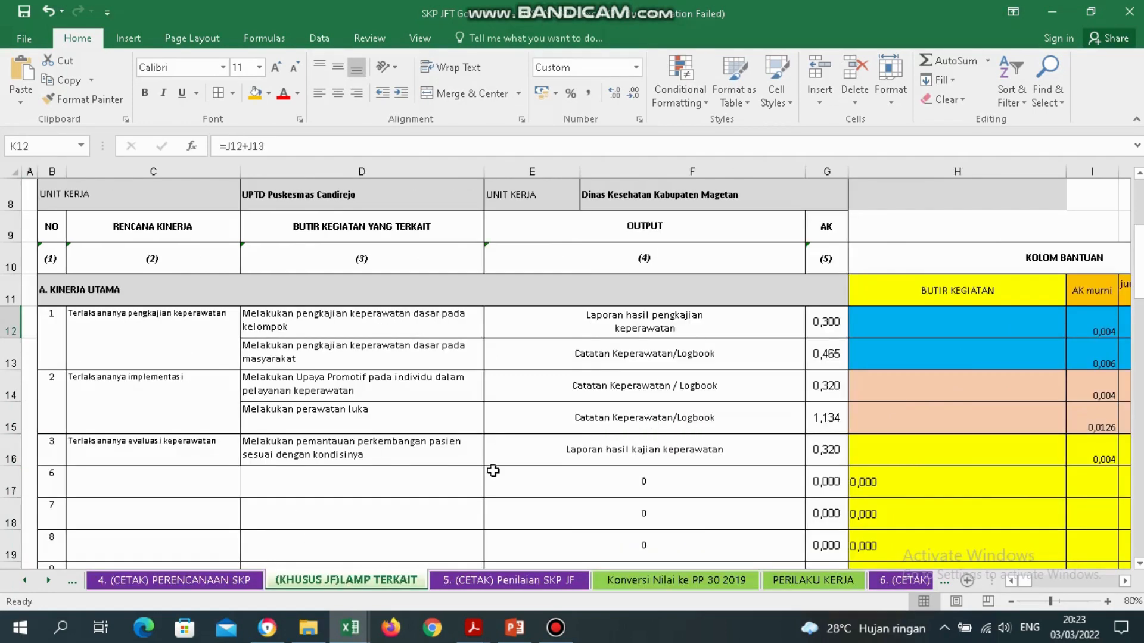
# On the 4. (CETAK) PERENCANAAN SKP sheet, inspect columns B, C, F:H and atasan cells B13/B16.
pyautogui.click(157, 581)
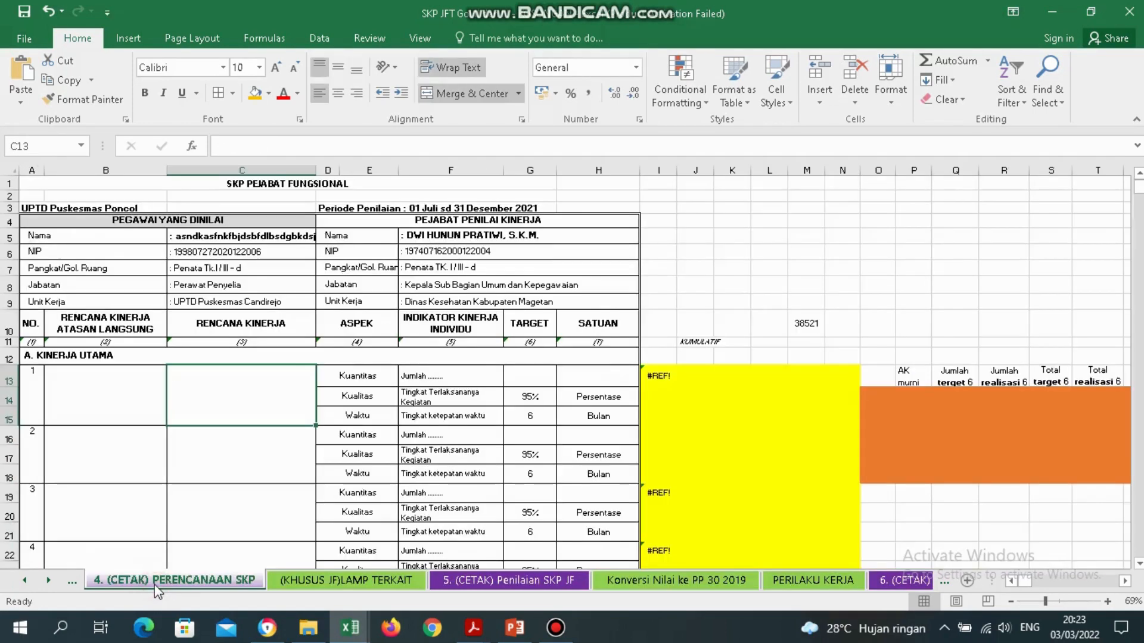
pyautogui.click(139, 384)
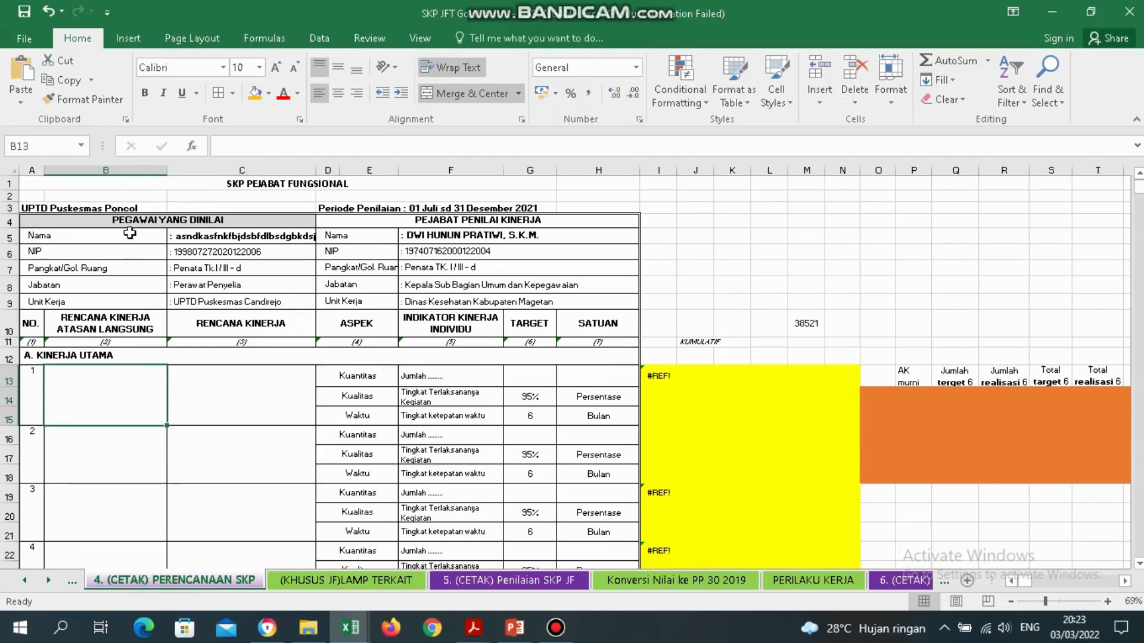
pyautogui.click(110, 171)
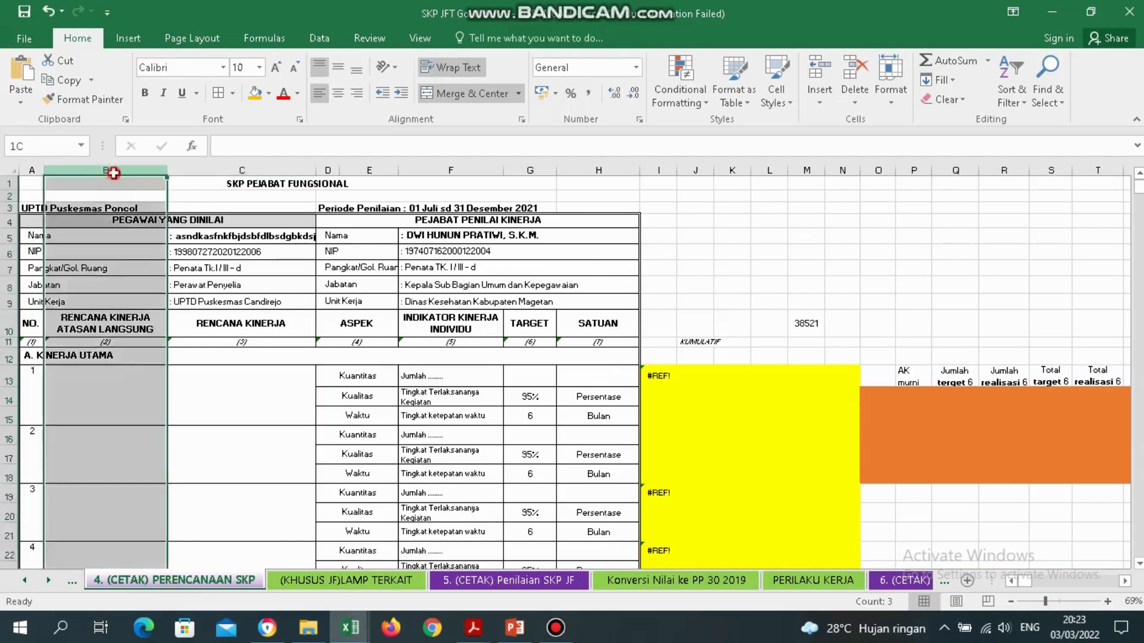
pyautogui.click(241, 171)
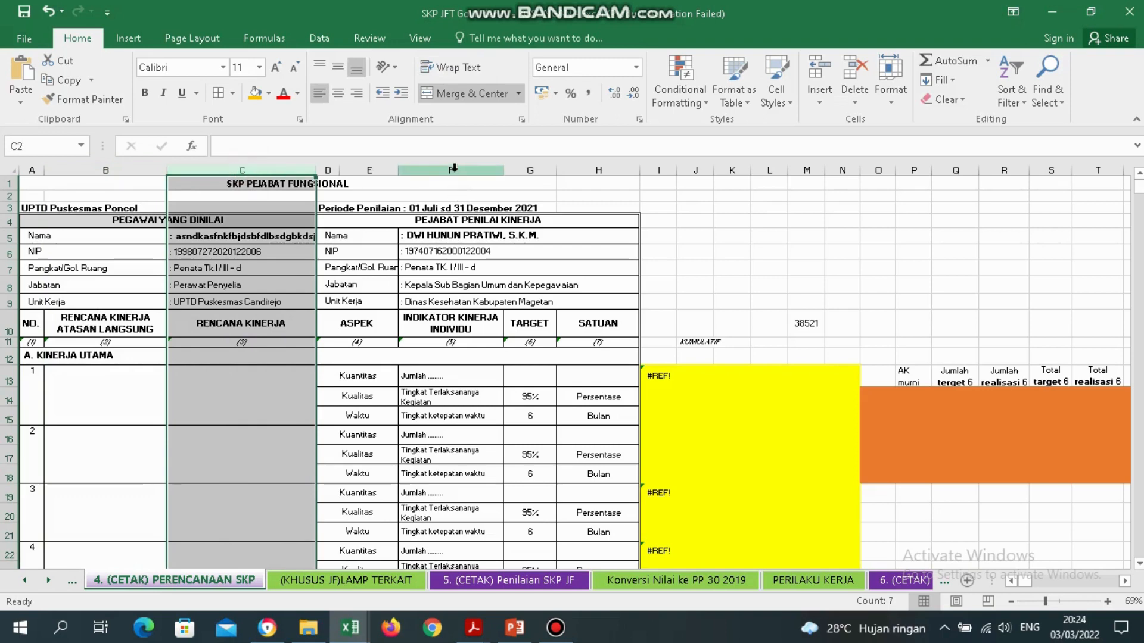
pyautogui.moveTo(453, 169); pyautogui.dragTo(599, 169)
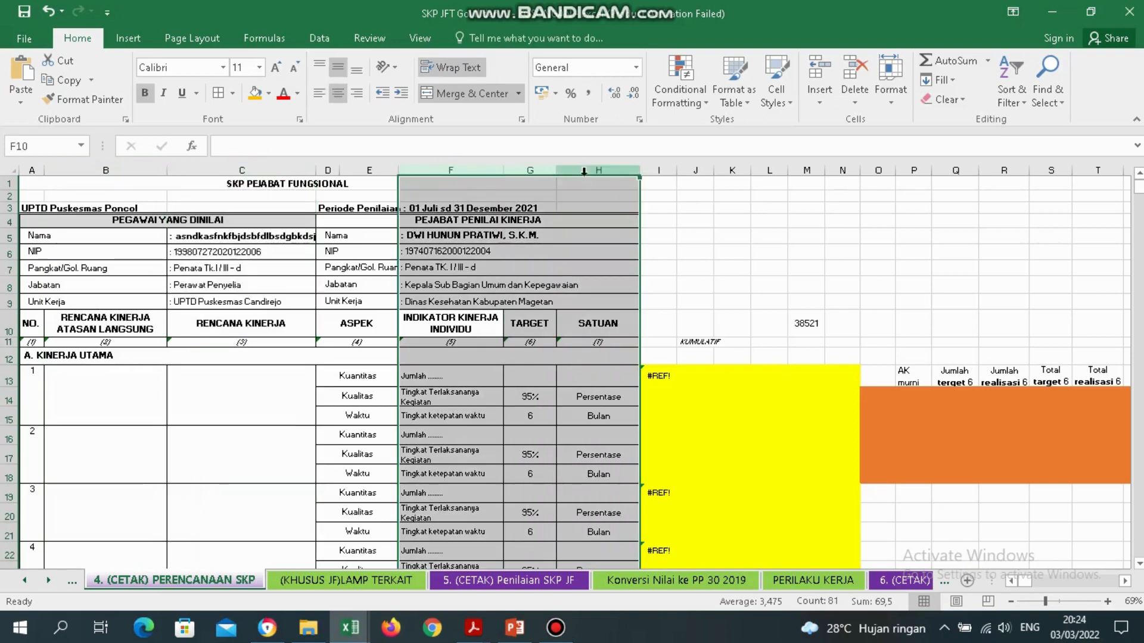
pyautogui.click(104, 432)
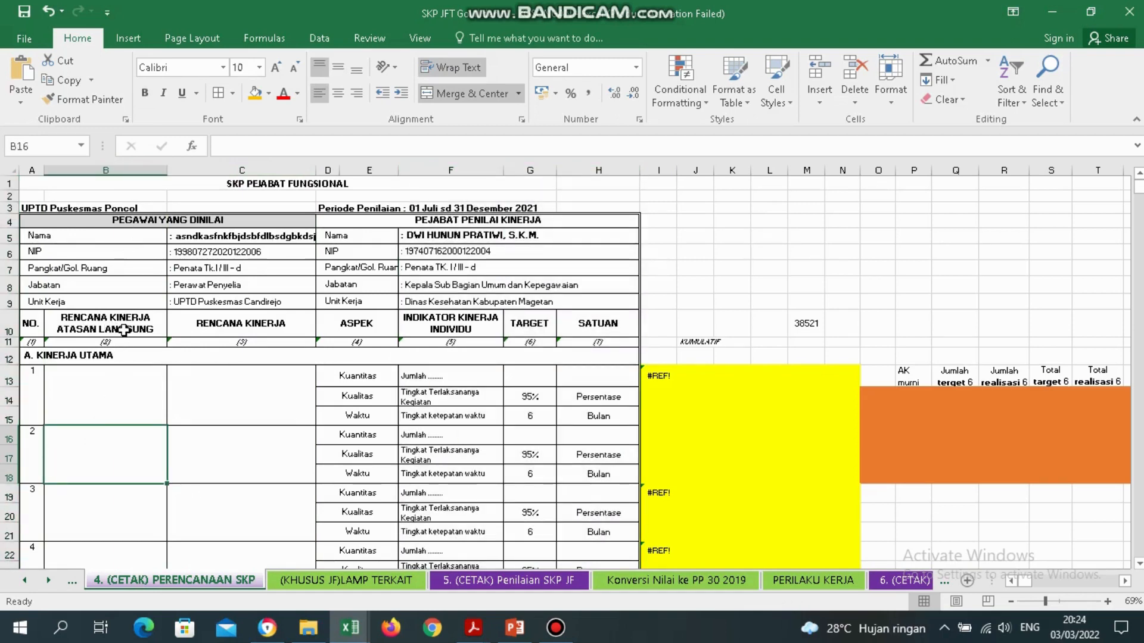
pyautogui.click(119, 171)
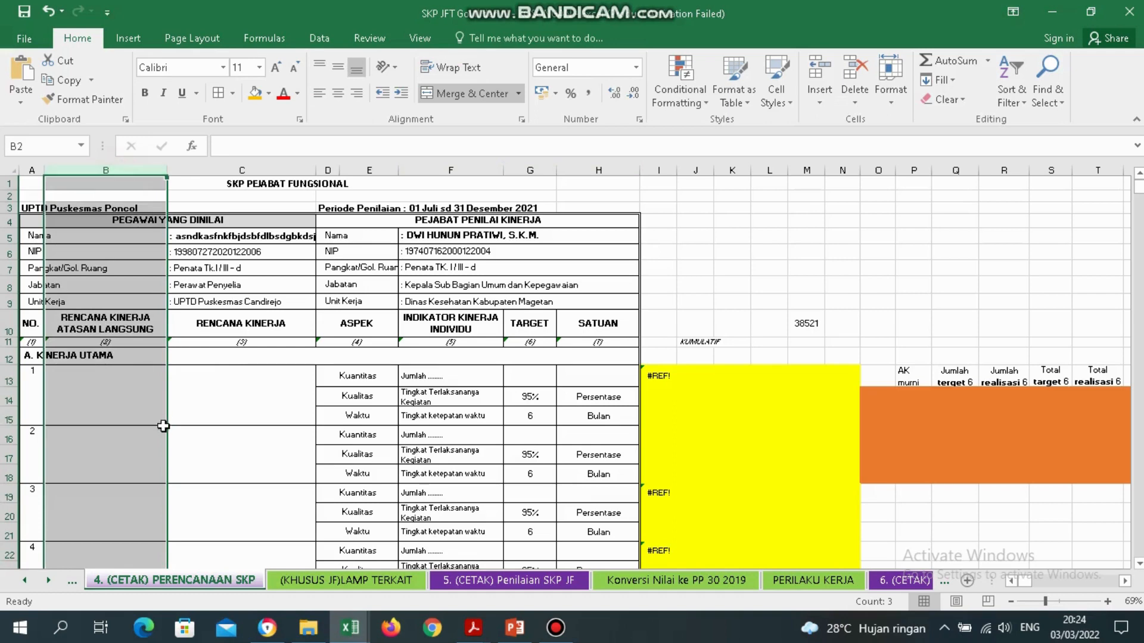
pyautogui.click(136, 395)
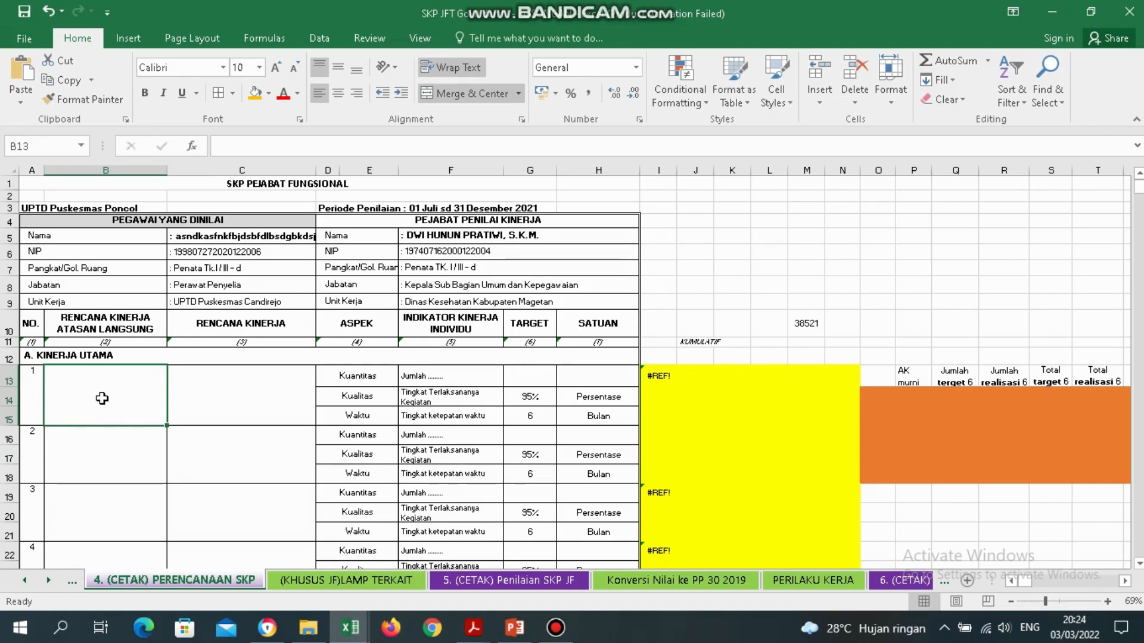
# Copy the Pasal 6 nurse duty description from page 8 of PERAWAT_35-2019.pdf.
pyautogui.click(476, 627)
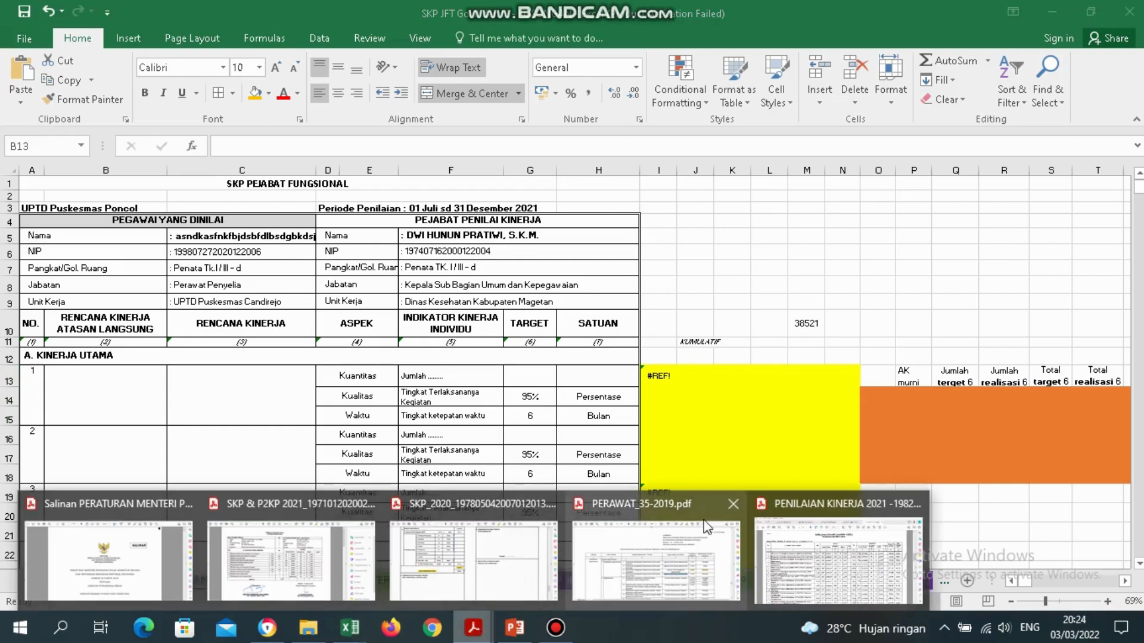
pyautogui.click(685, 550)
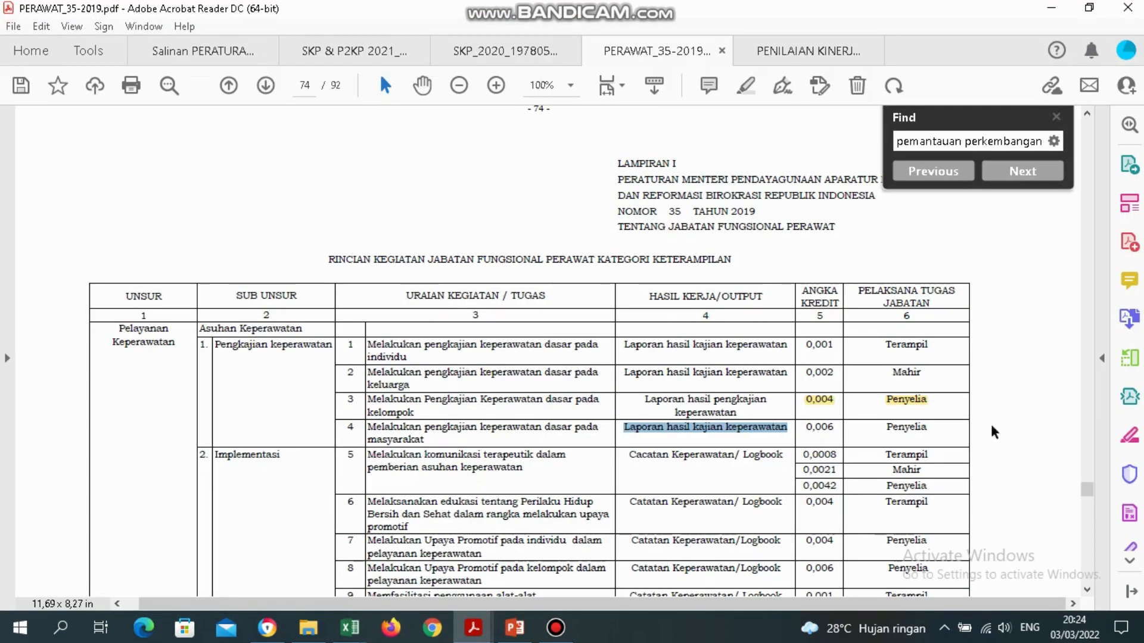
pyautogui.moveTo(1090, 497); pyautogui.dragTo(1095, 129)
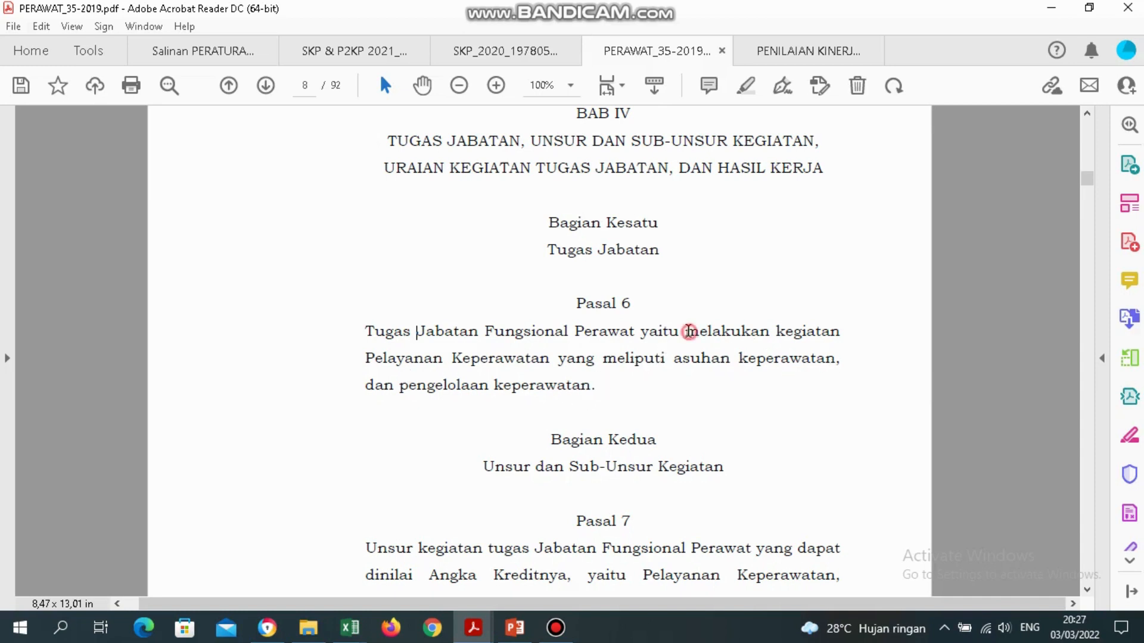
pyautogui.moveTo(689, 331); pyautogui.dragTo(593, 400)
pyautogui.hotkey('ctrl', 'c')
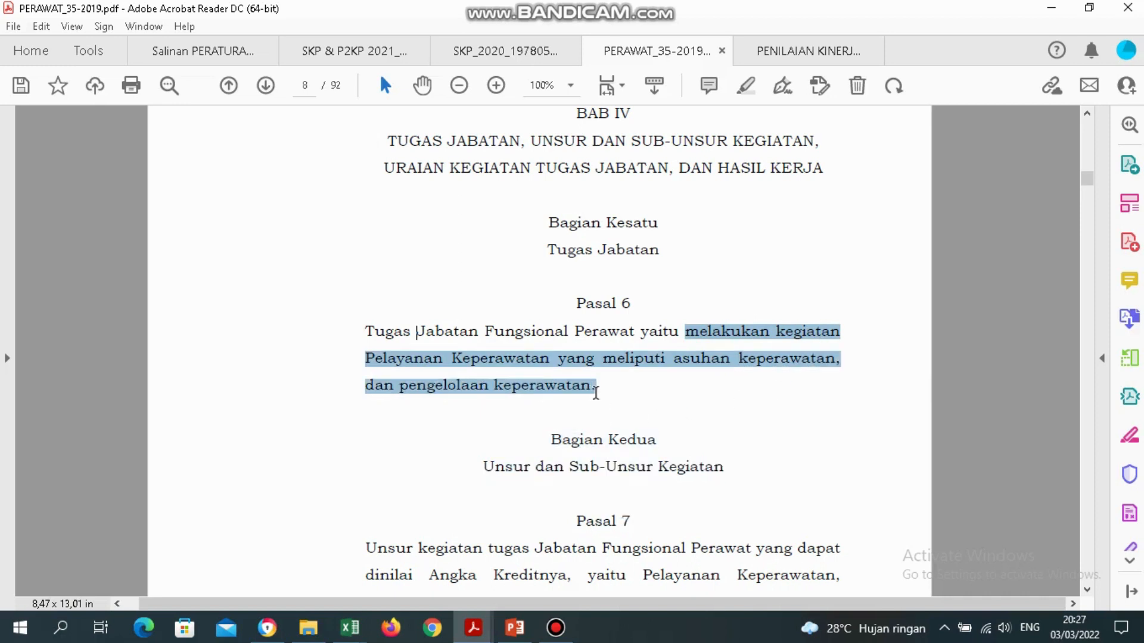
pyautogui.click(717, 409)
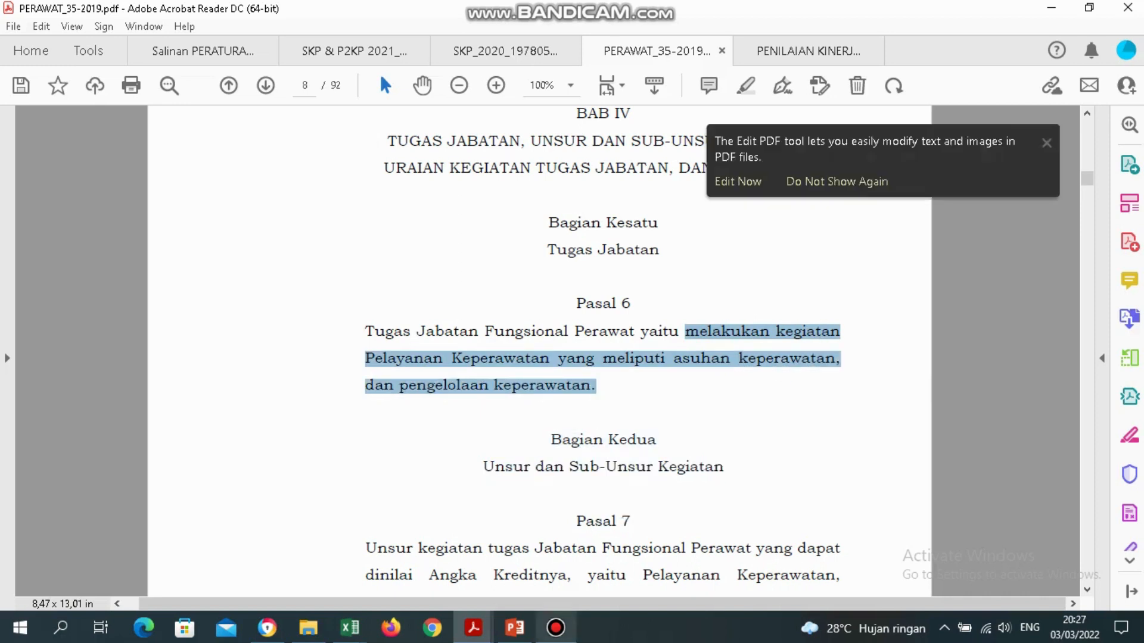
pyautogui.click(350, 627)
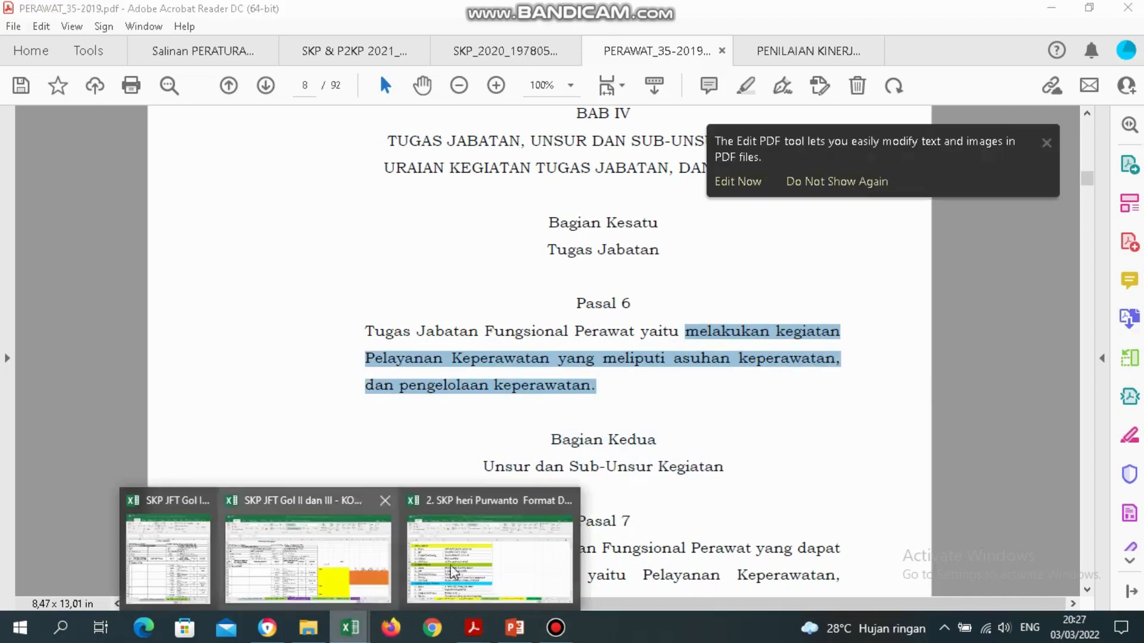
pyautogui.click(322, 544)
# Paste the Pasal 6 duty text into B13 and capitalise its first letter to 'Melakukan'.
pyautogui.click(141, 371)
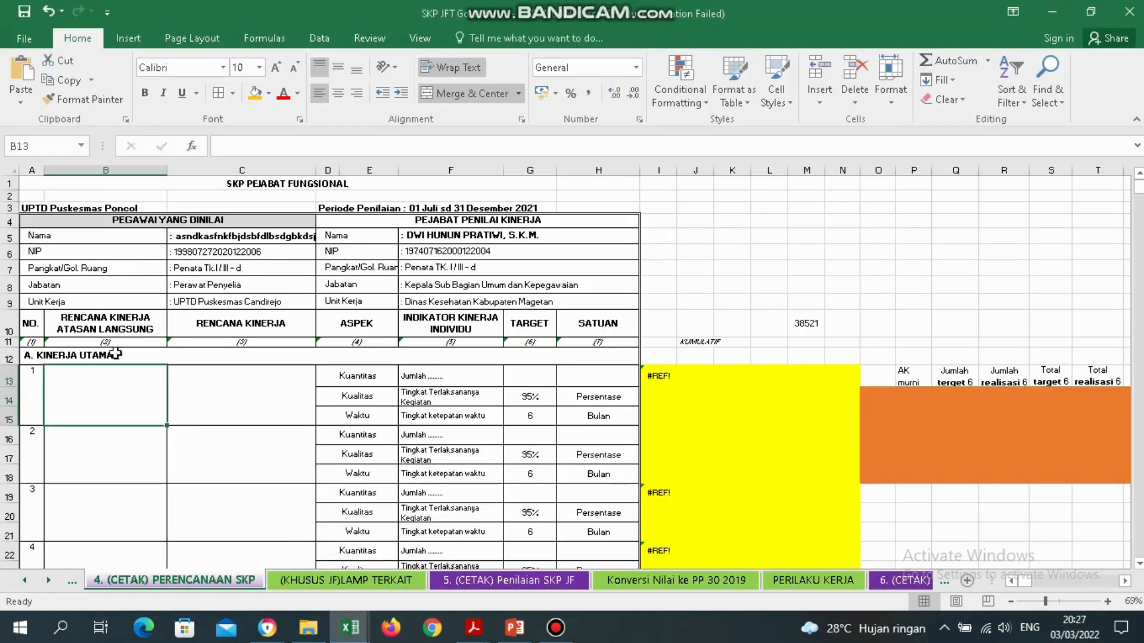
pyautogui.doubleClick(108, 405)
pyautogui.hotkey('ctrl', 'v')
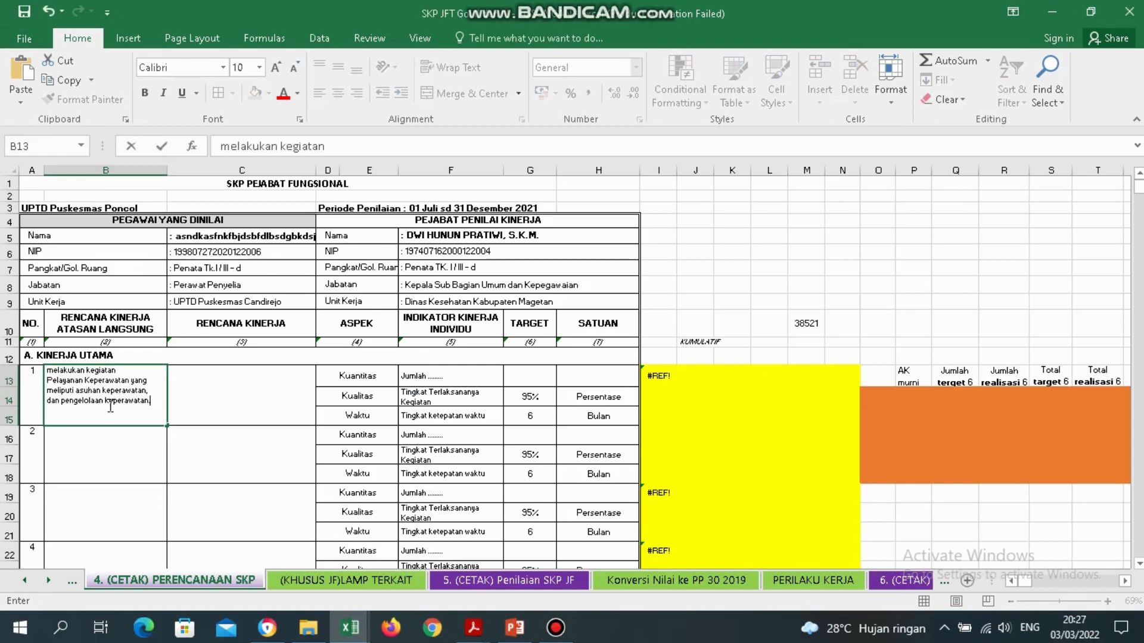
pyautogui.press('Return')
pyautogui.press('Up')
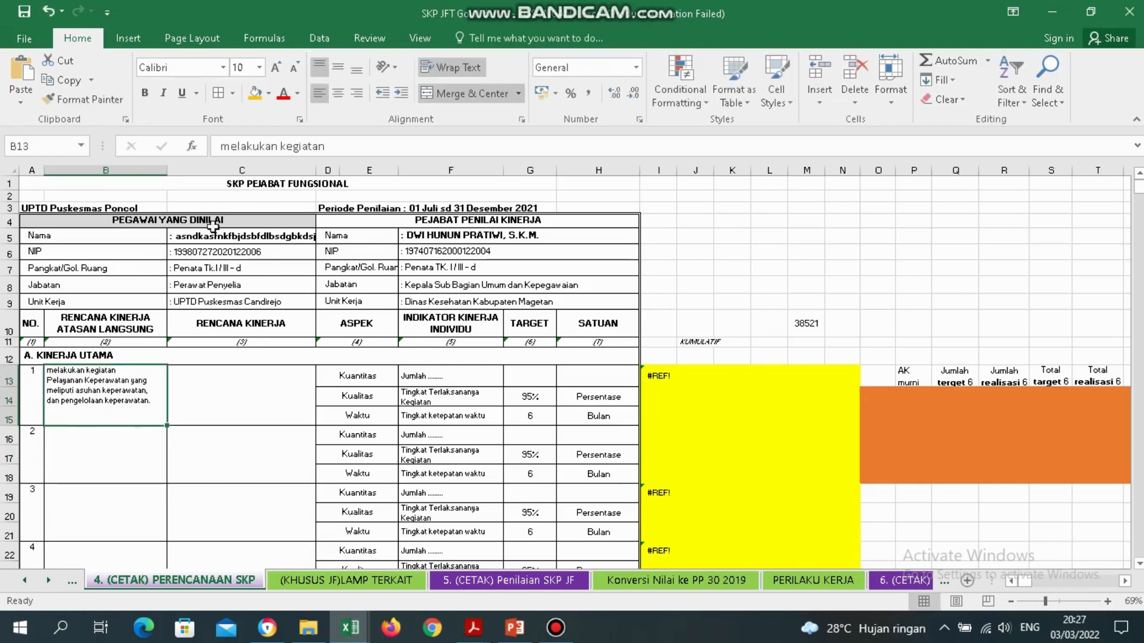
pyautogui.click(231, 148)
pyautogui.press('BackSpace')
pyautogui.write('M')
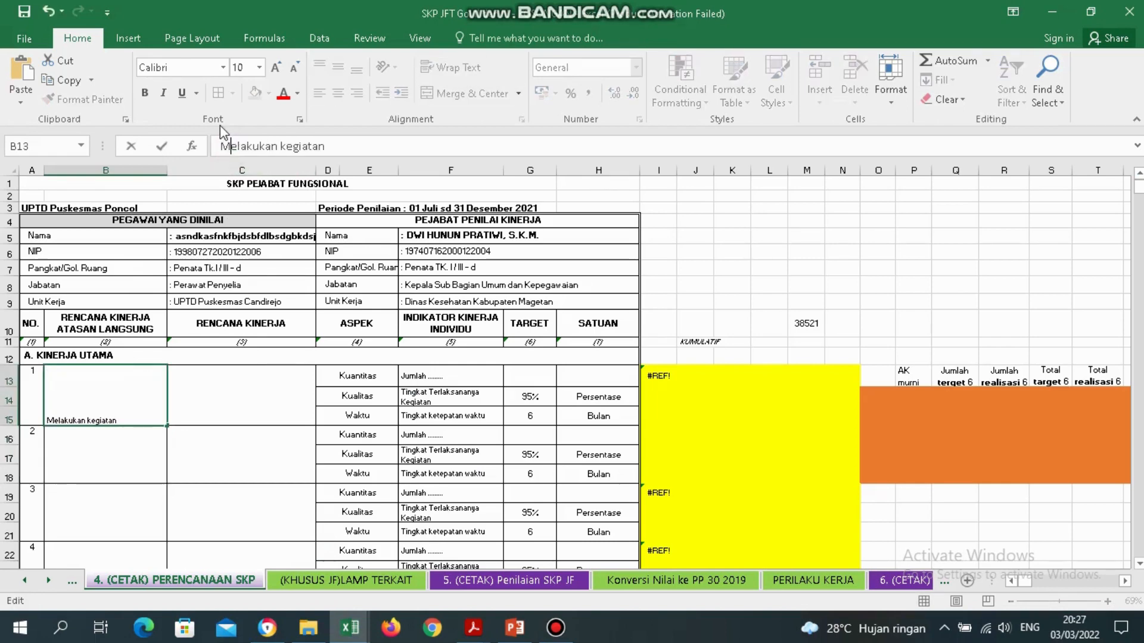
pyautogui.press('Return')
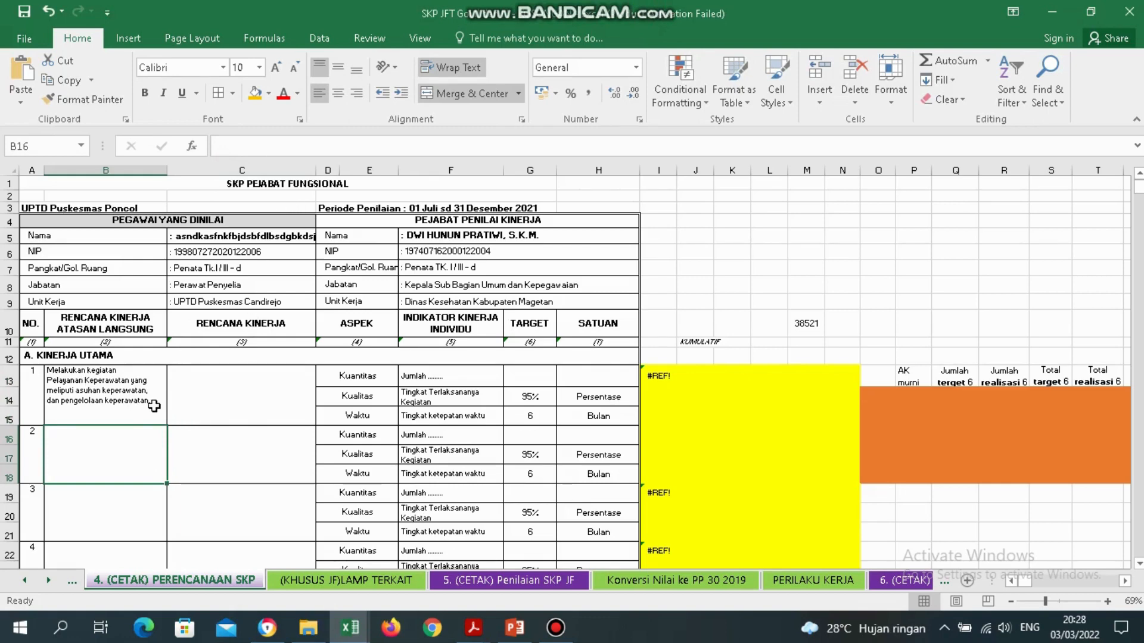
# Copy the three plan entries C12:C16 from LAMP TERKAIT toward planning cells C13:C21.
pyautogui.click(239, 399)
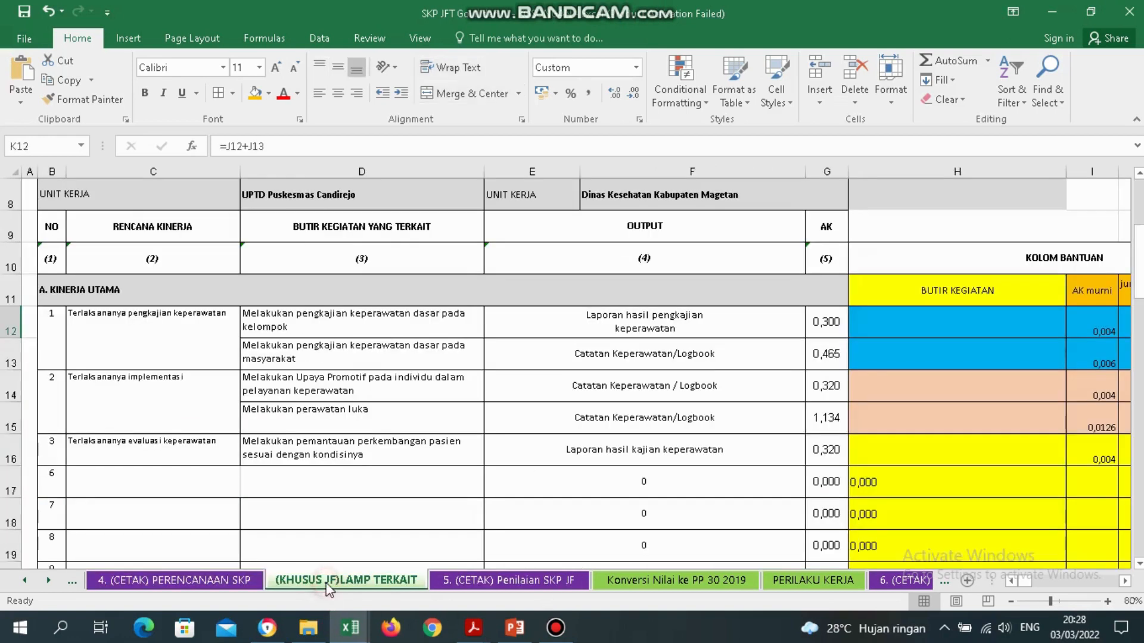
pyautogui.click(329, 584)
pyautogui.moveTo(169, 332); pyautogui.dragTo(180, 452)
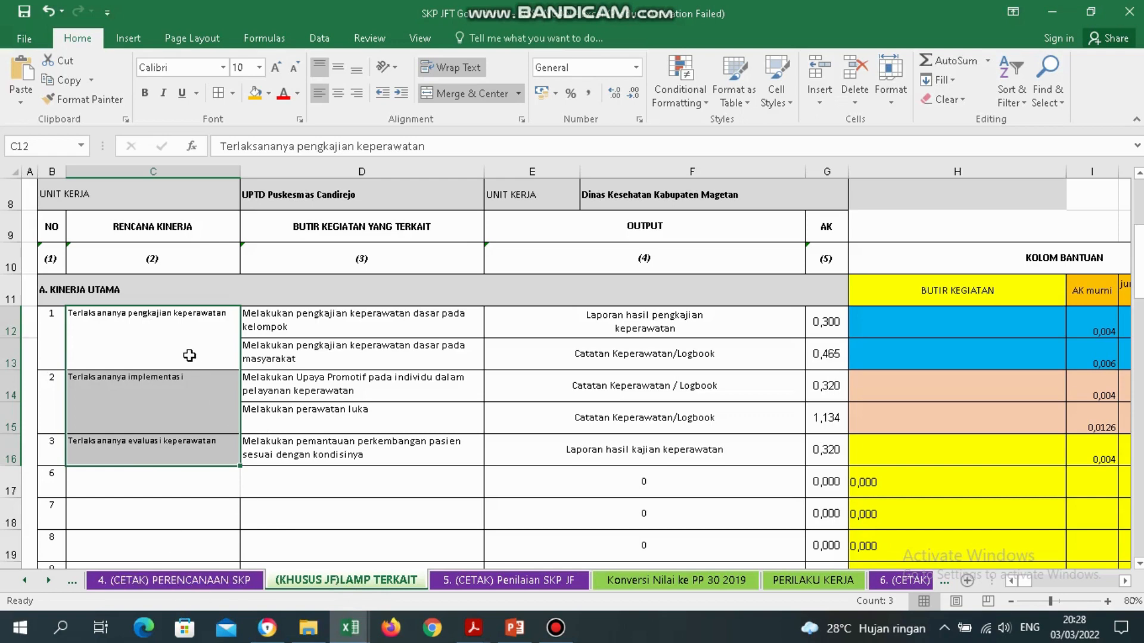
pyautogui.hotkey('ctrl', 'c')
pyautogui.click(225, 580)
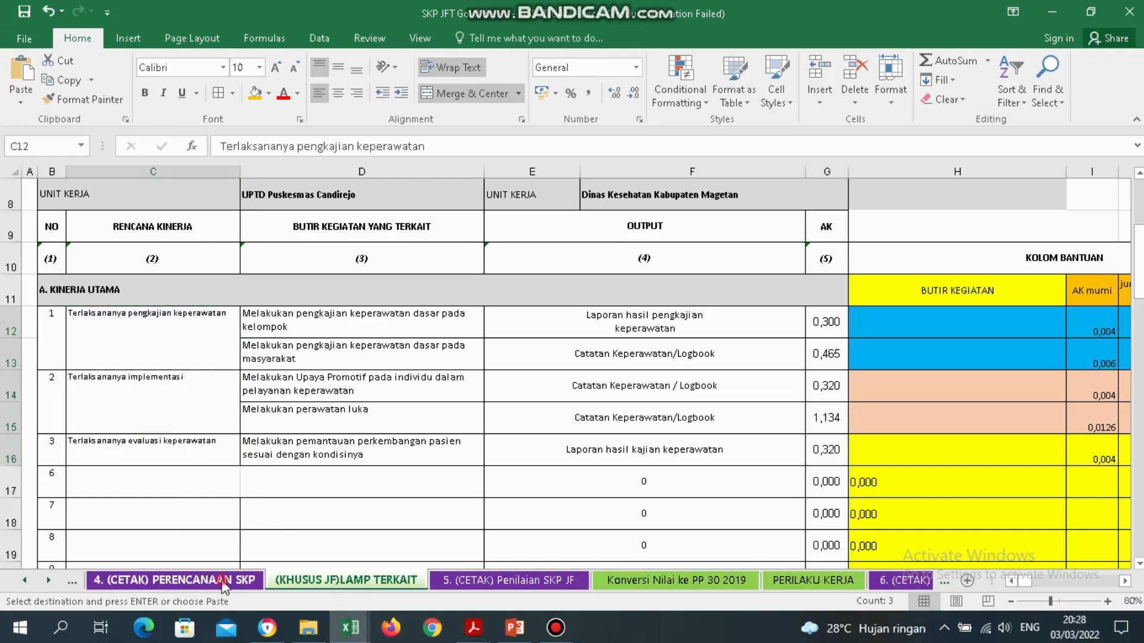
pyautogui.moveTo(253, 401); pyautogui.dragTo(260, 514)
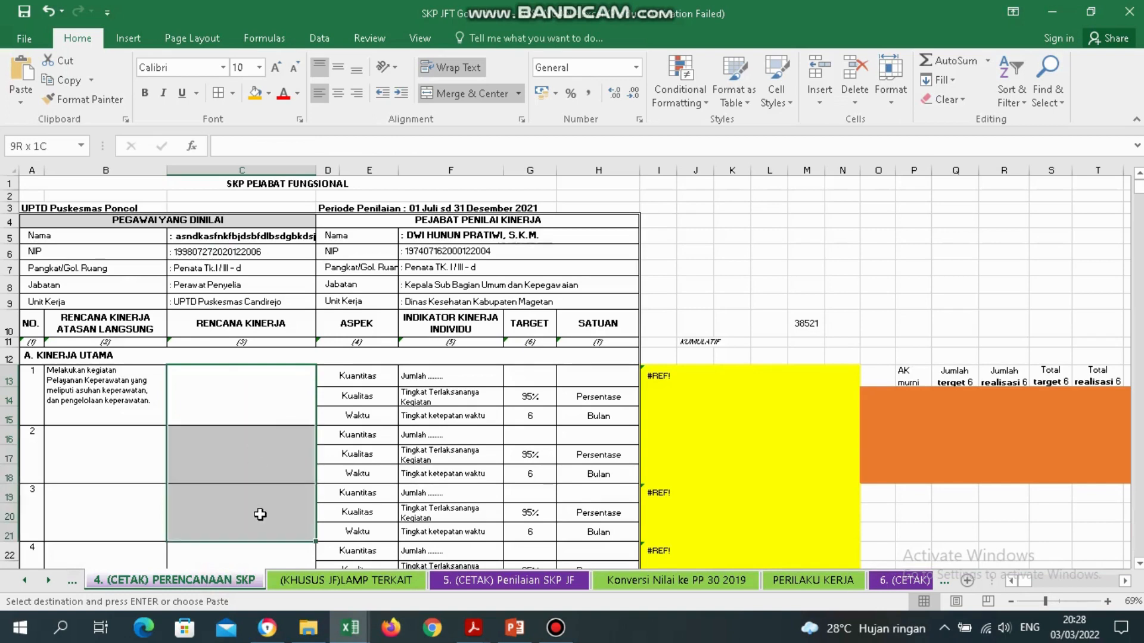
pyautogui.rightClick(259, 516)
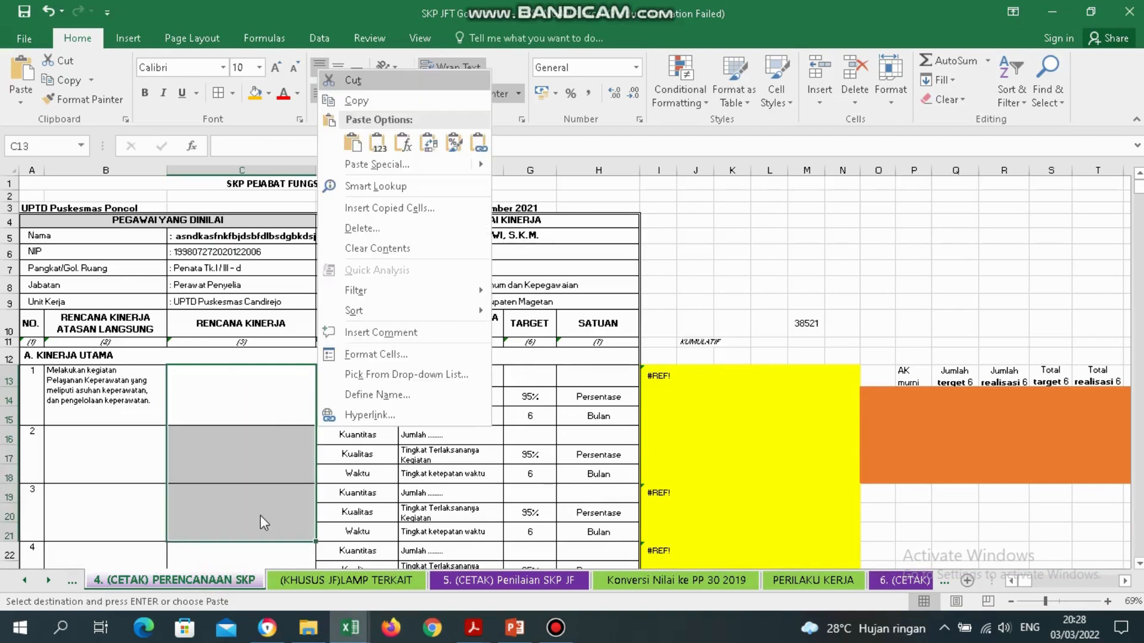
pyautogui.click(378, 145)
# Put 'Terlaksananya pengkajian keperawatan' into C13 as item 1's plan.
pyautogui.click(337, 582)
pyautogui.doubleClick(163, 331)
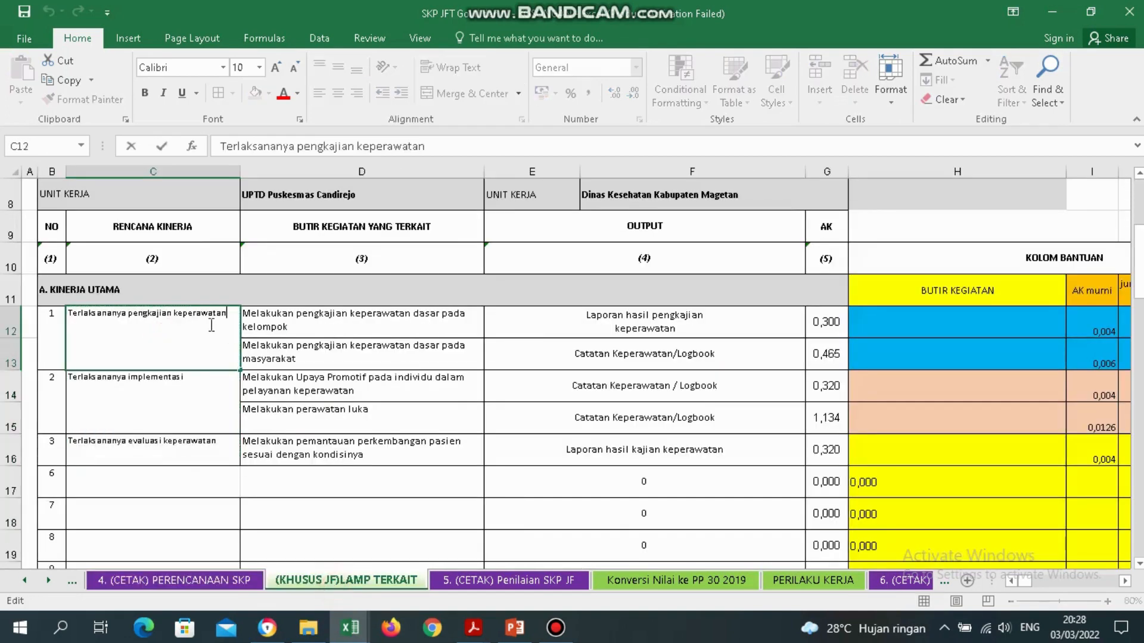
pyautogui.moveTo(235, 315); pyautogui.dragTo(34, 300)
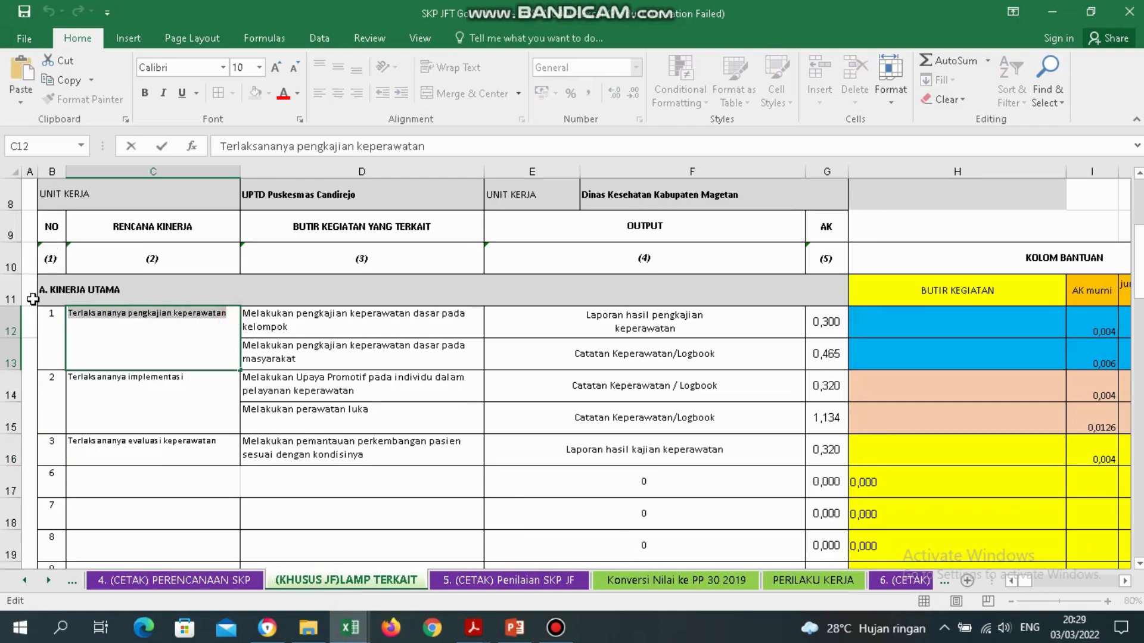
pyautogui.click(235, 576)
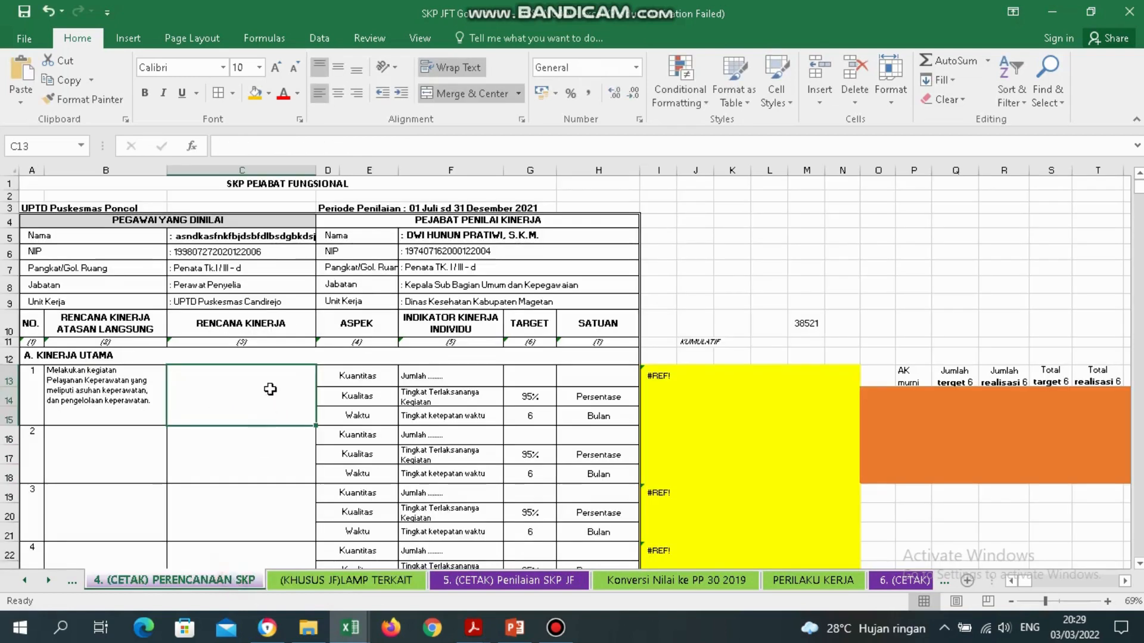
pyautogui.doubleClick(247, 384)
pyautogui.hotkey('ctrl', 'v')
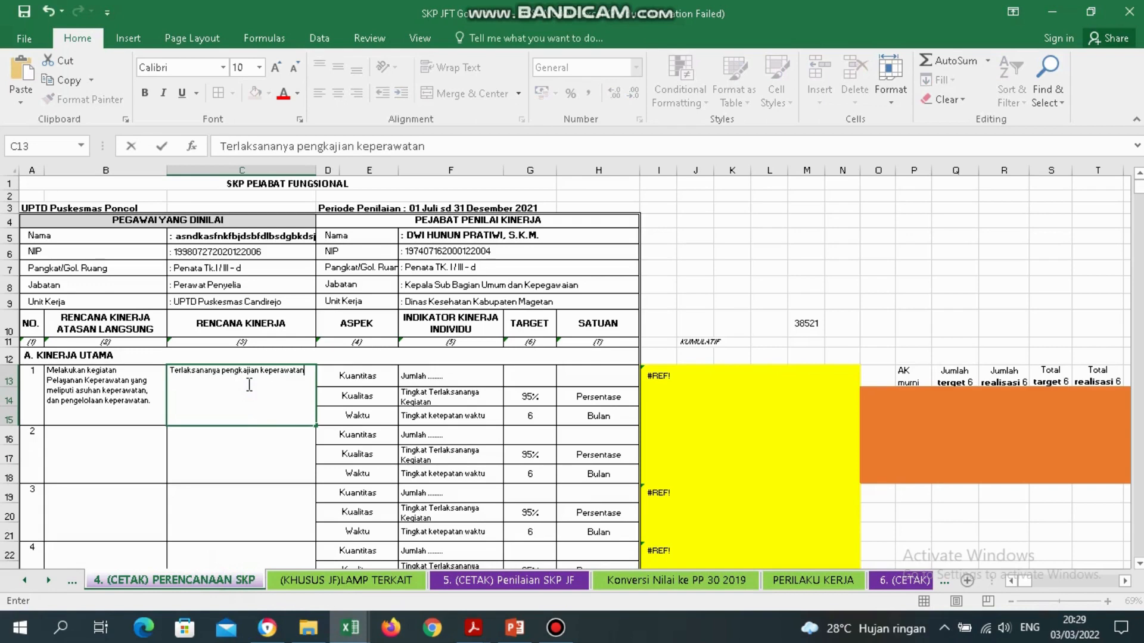
pyautogui.press('Return')
# Put 'Terlaksananya implementasi' into C16 as item 2's plan.
pyautogui.click(357, 581)
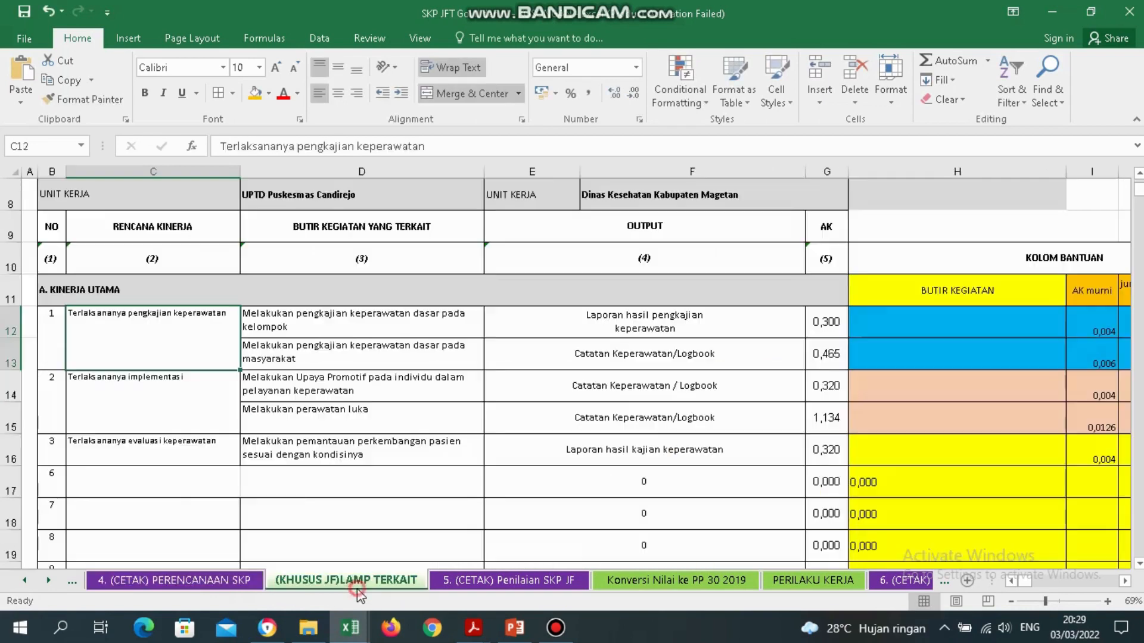
pyautogui.click(209, 376)
pyautogui.doubleClick(205, 376)
pyautogui.hotkey('ctrl', 'c')
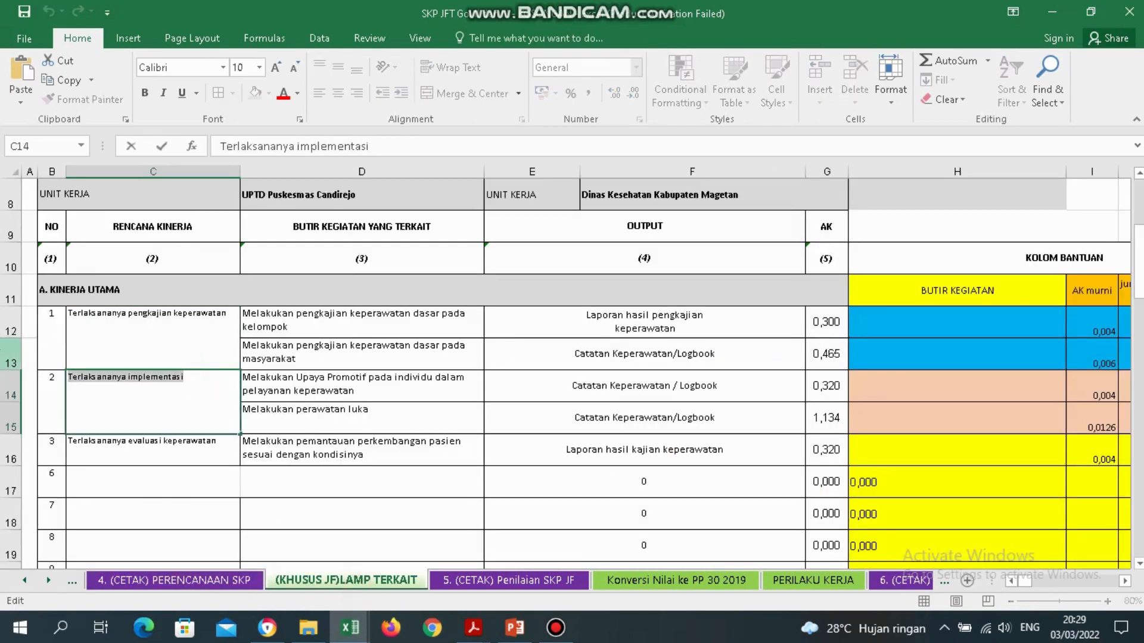
pyautogui.click(174, 580)
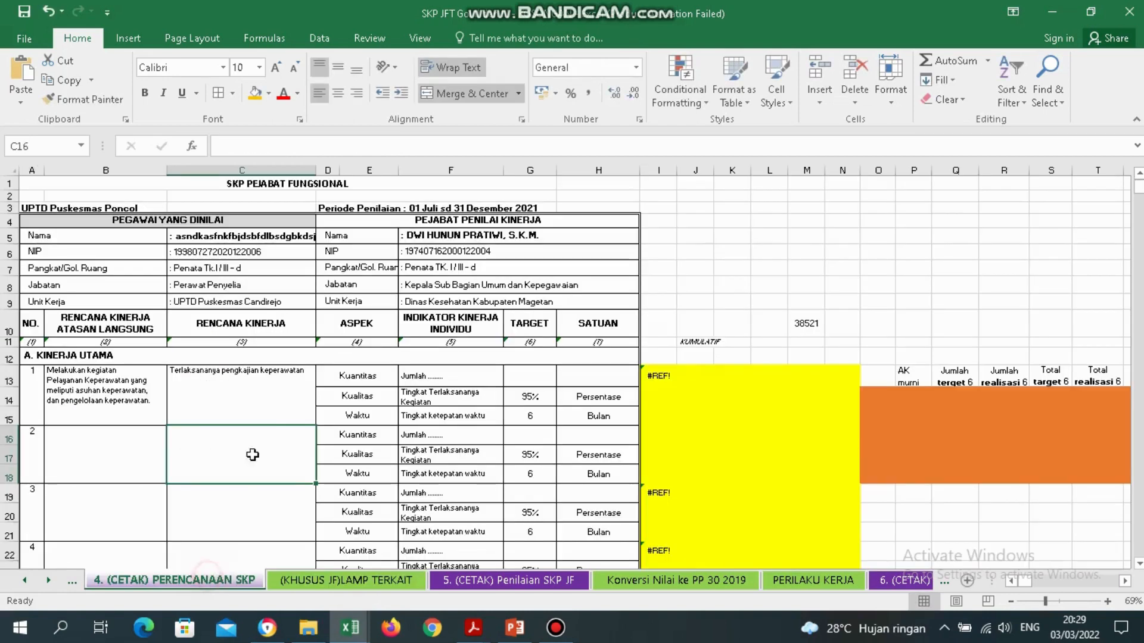
pyautogui.doubleClick(231, 464)
pyautogui.hotkey('ctrl', 'v')
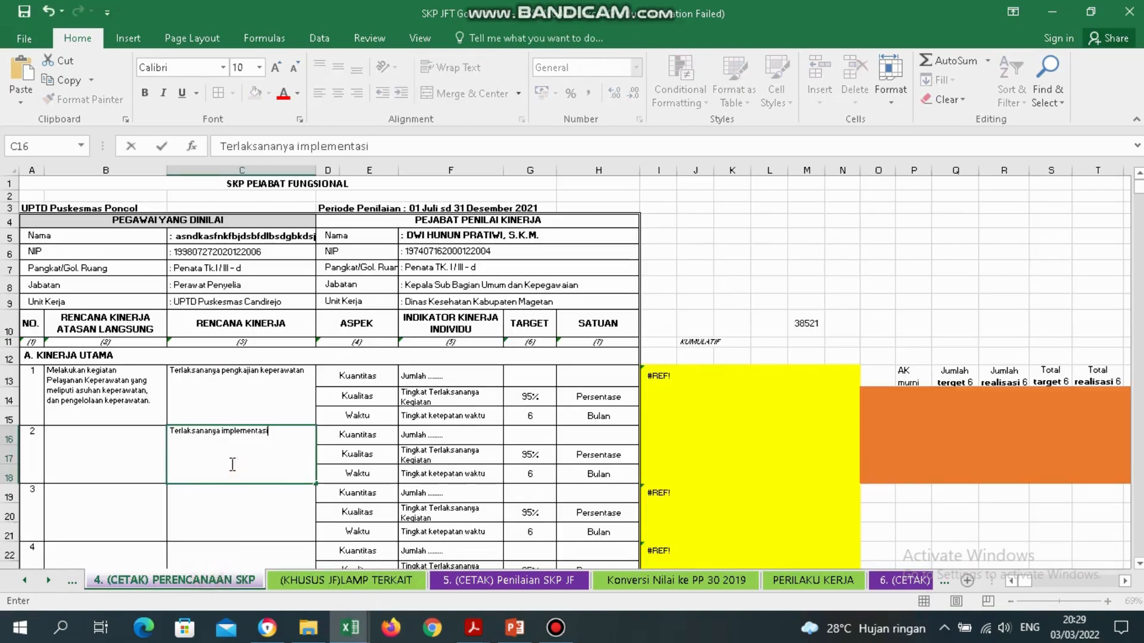
pyautogui.press('Return')
# Enter 'Terlaksananya evaluasi keperawatan' into C19 as item 3's plan.
pyautogui.click(324, 583)
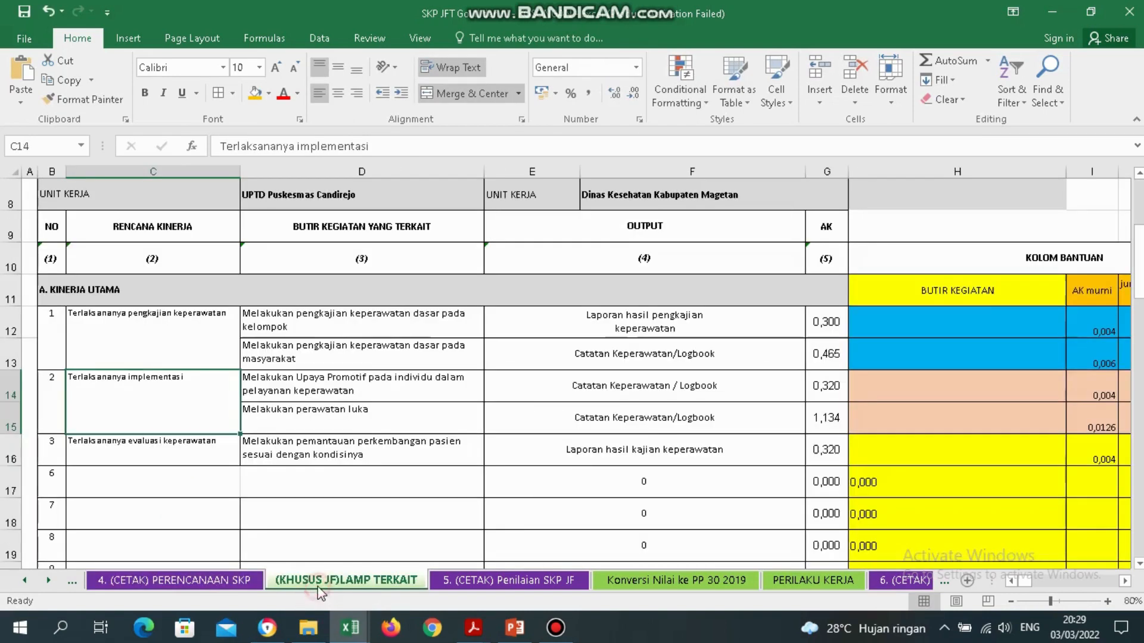
pyautogui.click(187, 447)
pyautogui.doubleClick(187, 447)
pyautogui.moveTo(236, 446); pyautogui.dragTo(39, 446)
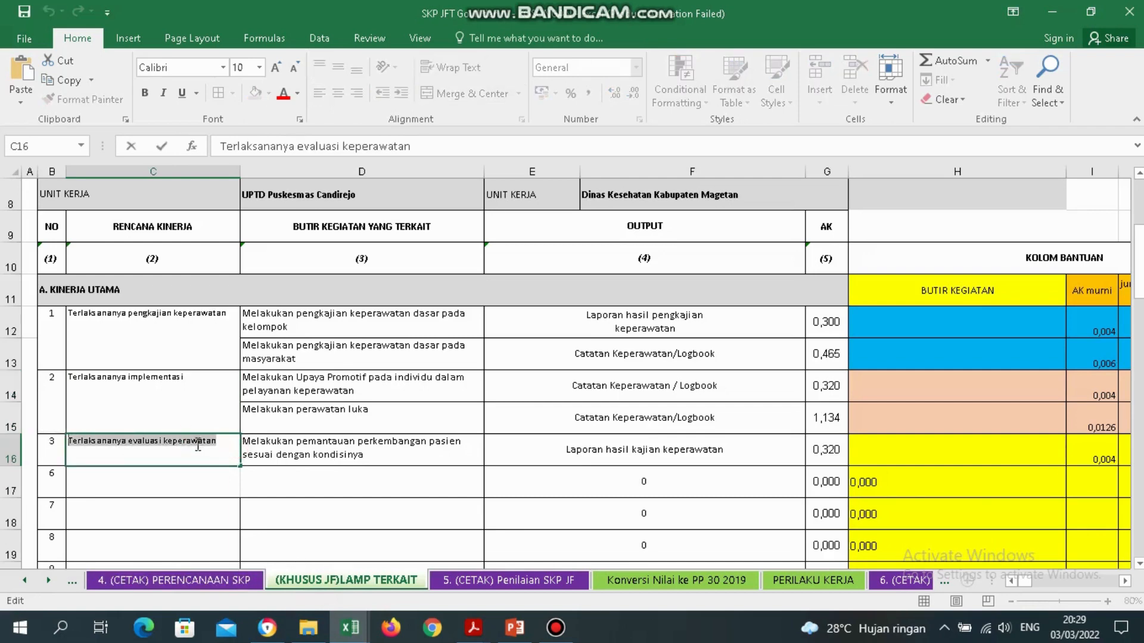
pyautogui.click(231, 582)
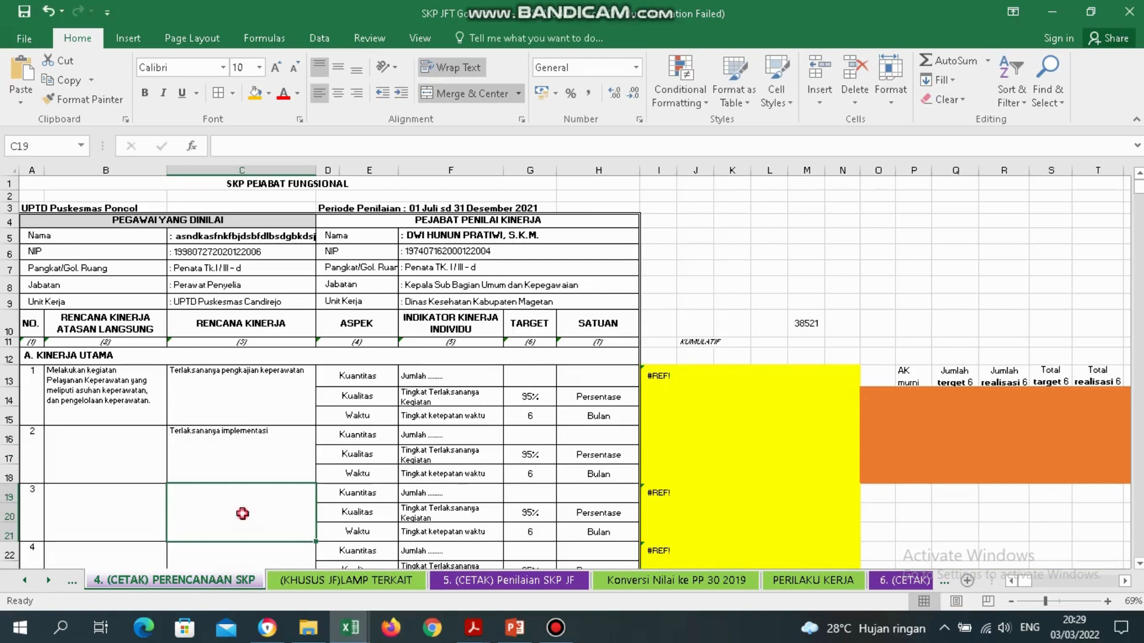
pyautogui.write('Terlaksananya evaluasi keperawatan')
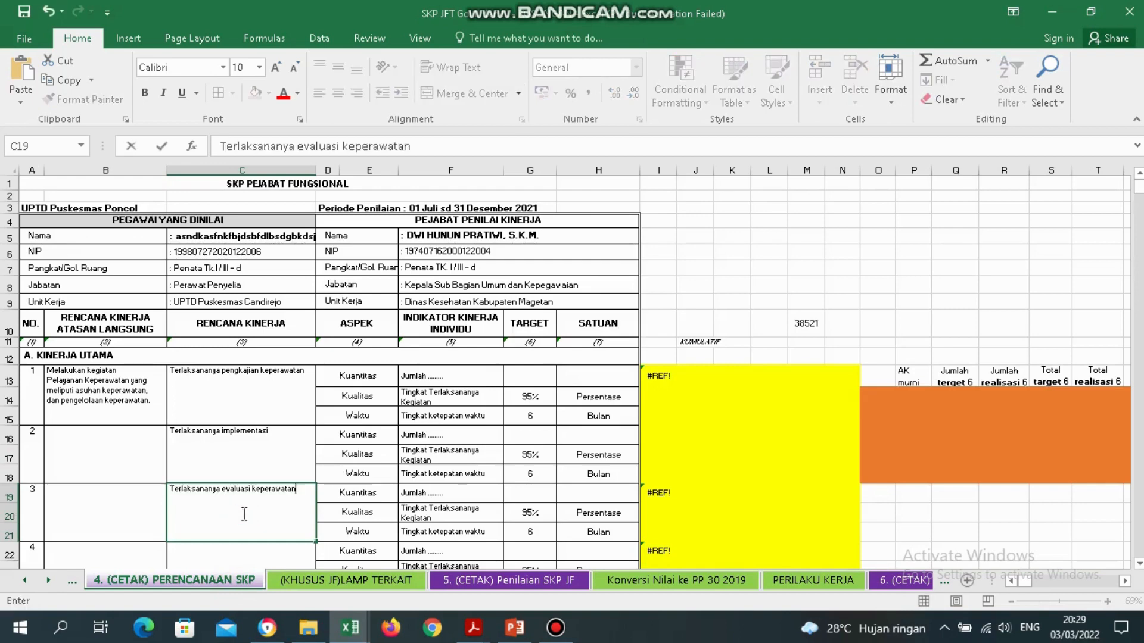
pyautogui.press('Return')
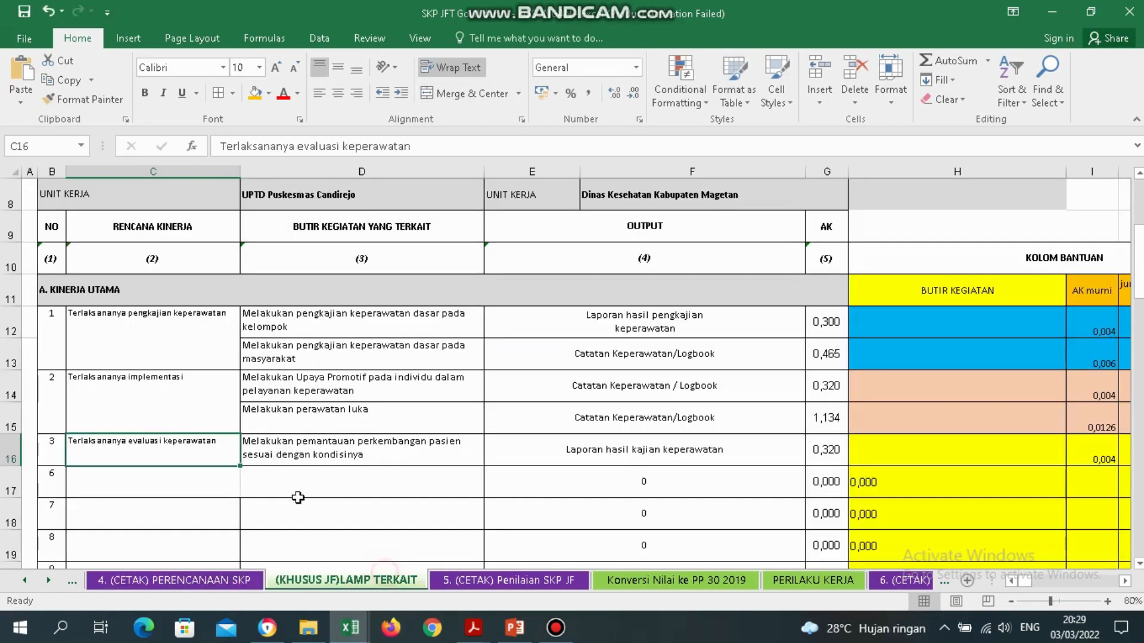
# Compare LAMP TERKAIT's column C plans with the planning sheet's C13:C33.
pyautogui.click(386, 579)
pyautogui.click(112, 332)
pyautogui.press('Down')
pyautogui.press('Down')
pyautogui.press('Down')
pyautogui.press('Down')
pyautogui.press('Down')
pyautogui.press('Down')
pyautogui.press('Down')
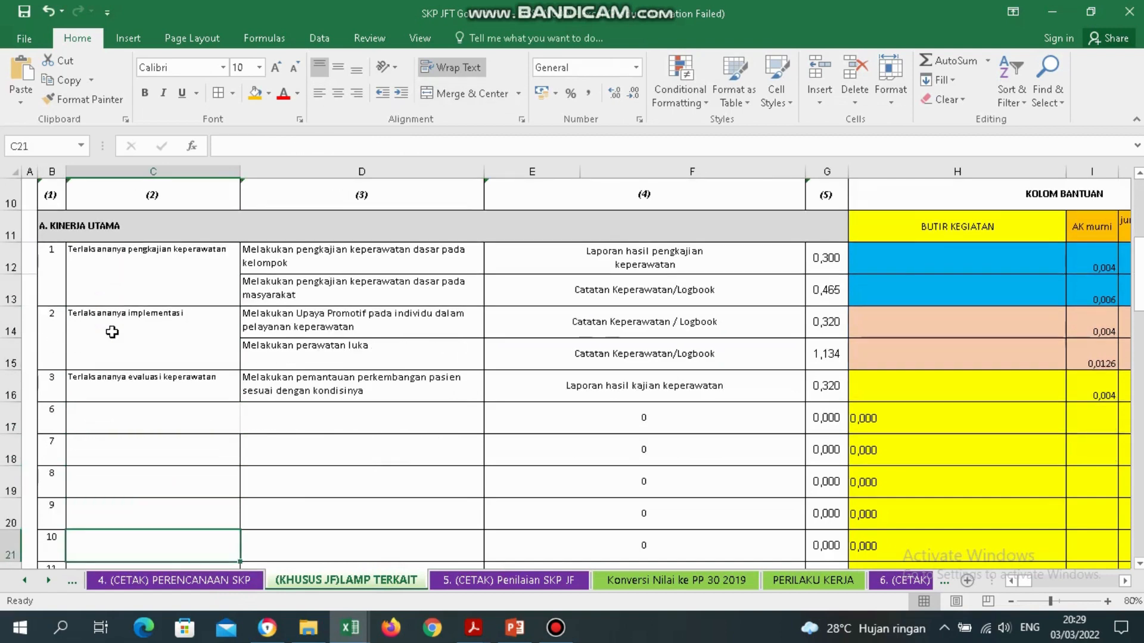
pyautogui.press('Up')
pyautogui.press('Up')
pyautogui.press('Up')
pyautogui.press('Up')
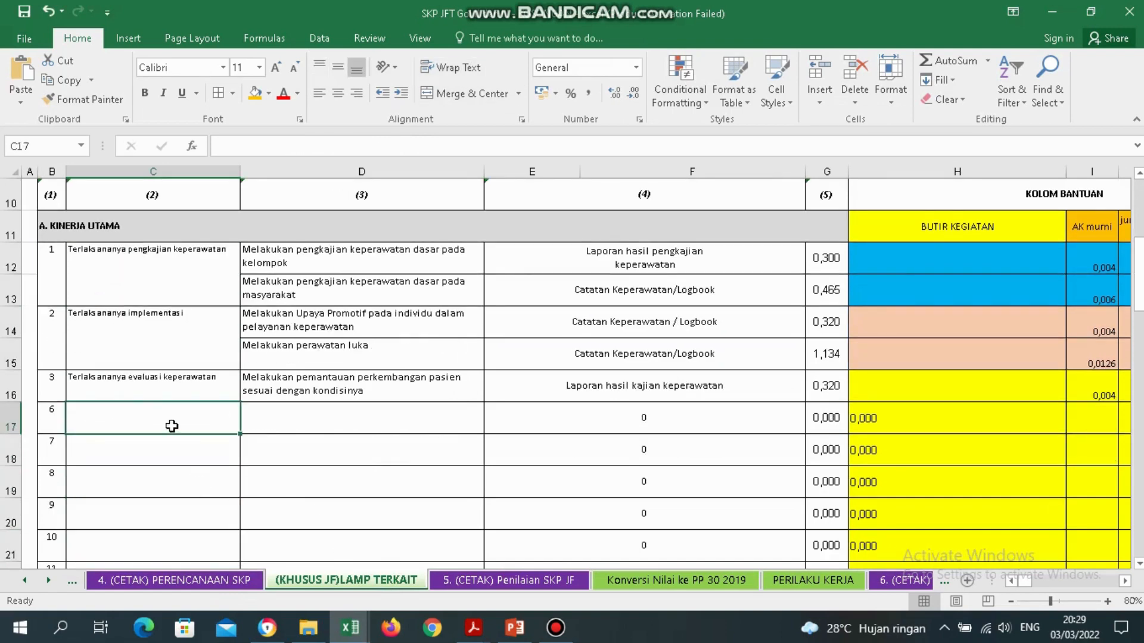
pyautogui.click(203, 580)
pyautogui.moveTo(267, 393); pyautogui.dragTo(249, 474)
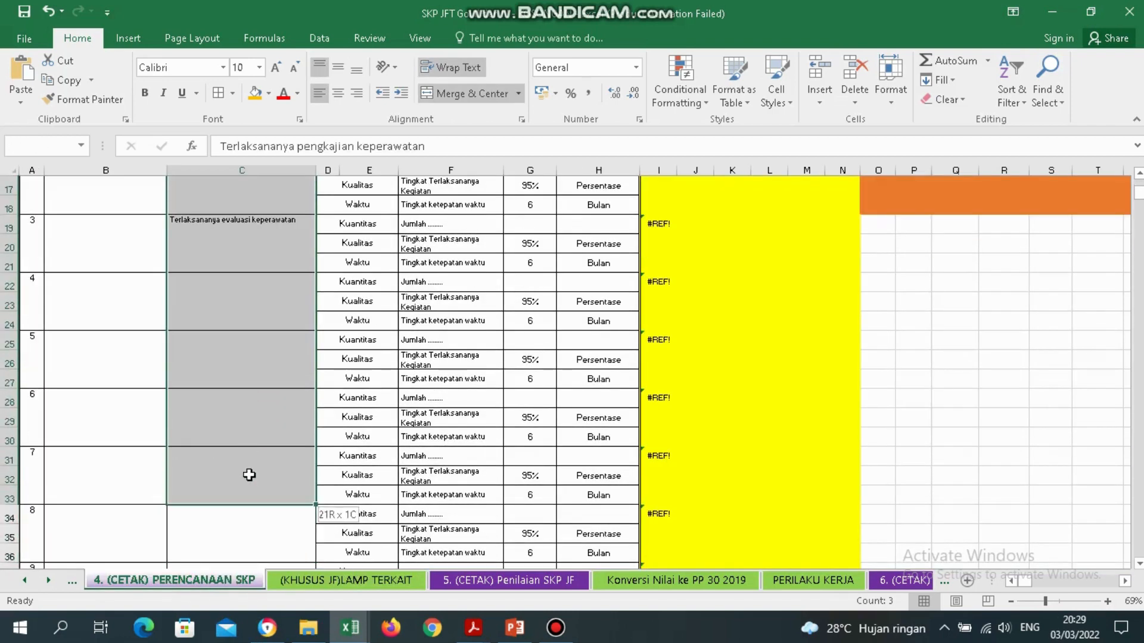
# Change item 1's indicator in F13 from 'Jumlah' to 'Jumlah kegiatan'.
pyautogui.click(233, 283)
pyautogui.press('Up')
pyautogui.press('Up')
pyautogui.press('Up')
pyautogui.press('Up')
pyautogui.press('Up')
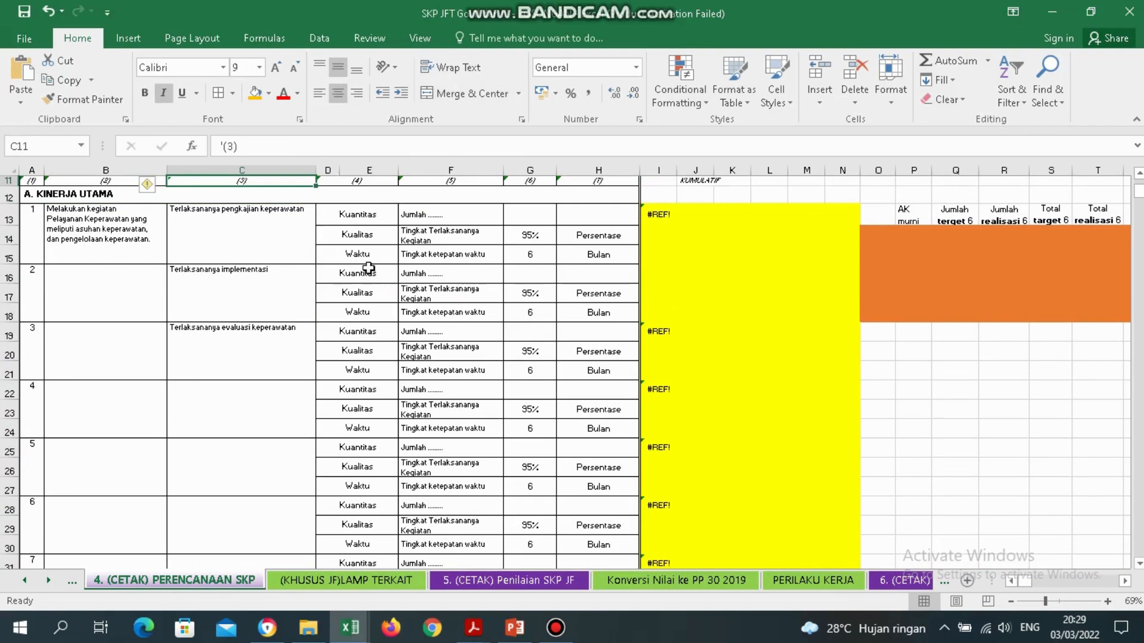
pyautogui.click(233, 238)
pyautogui.press('Up')
pyautogui.press('Up')
pyautogui.press('Up')
pyautogui.press('Up')
pyautogui.press('Up')
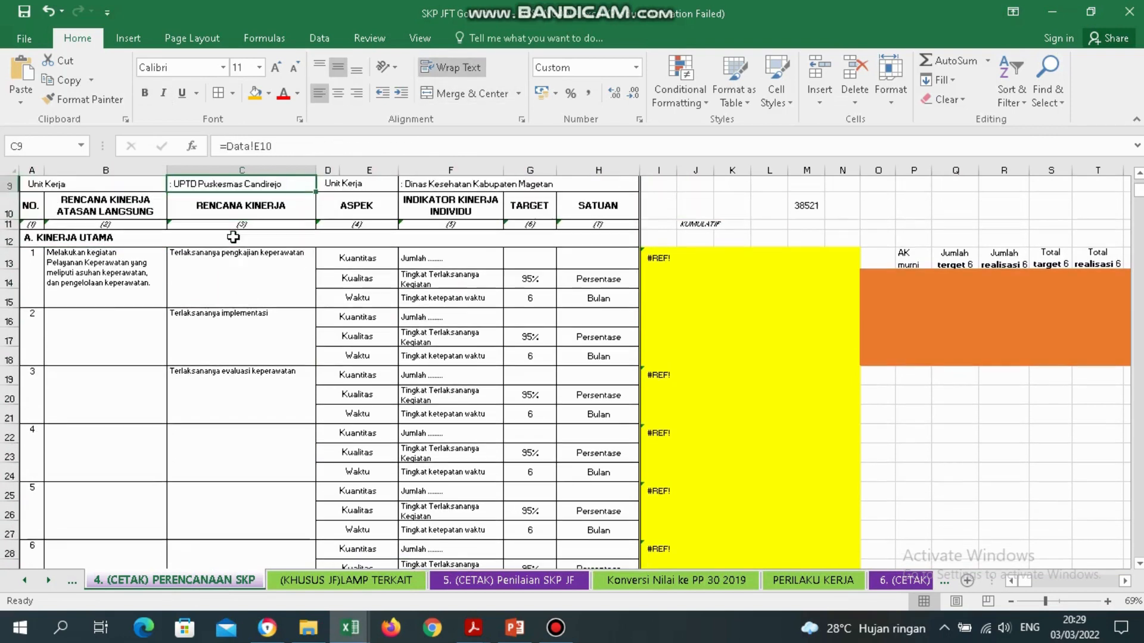
pyautogui.press('Down')
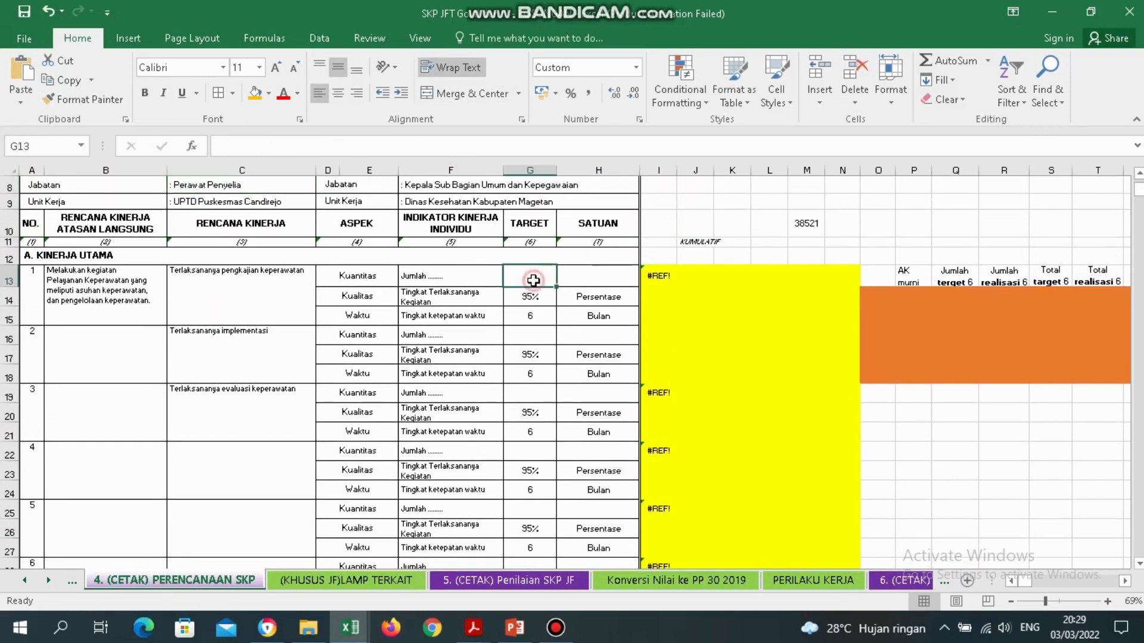
pyautogui.click(533, 280)
pyautogui.click(470, 279)
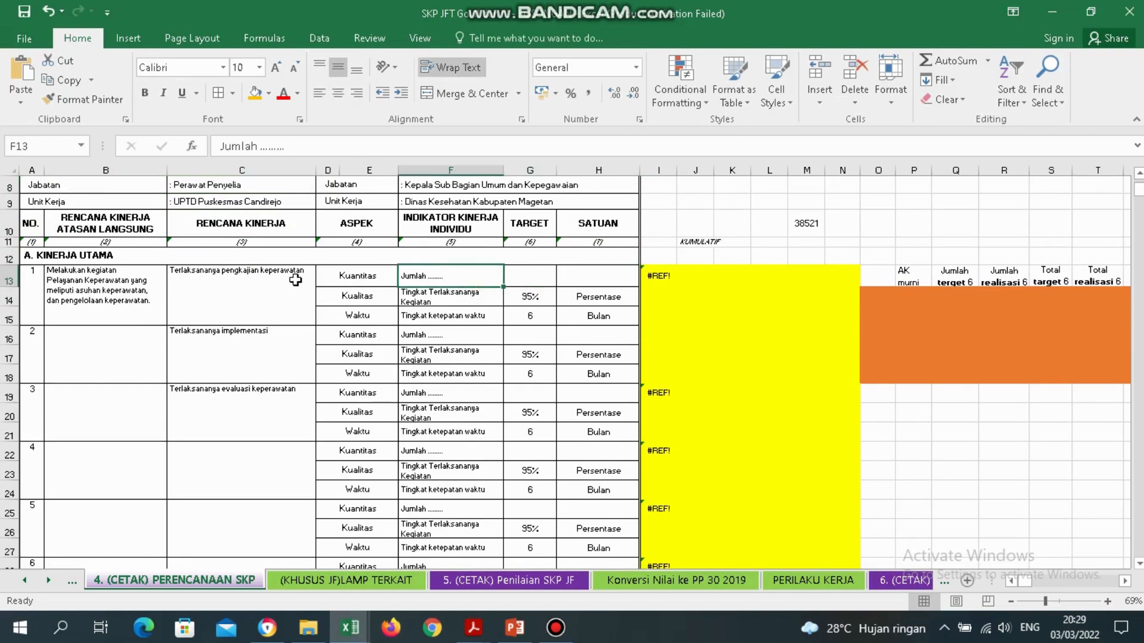
pyautogui.click(216, 291)
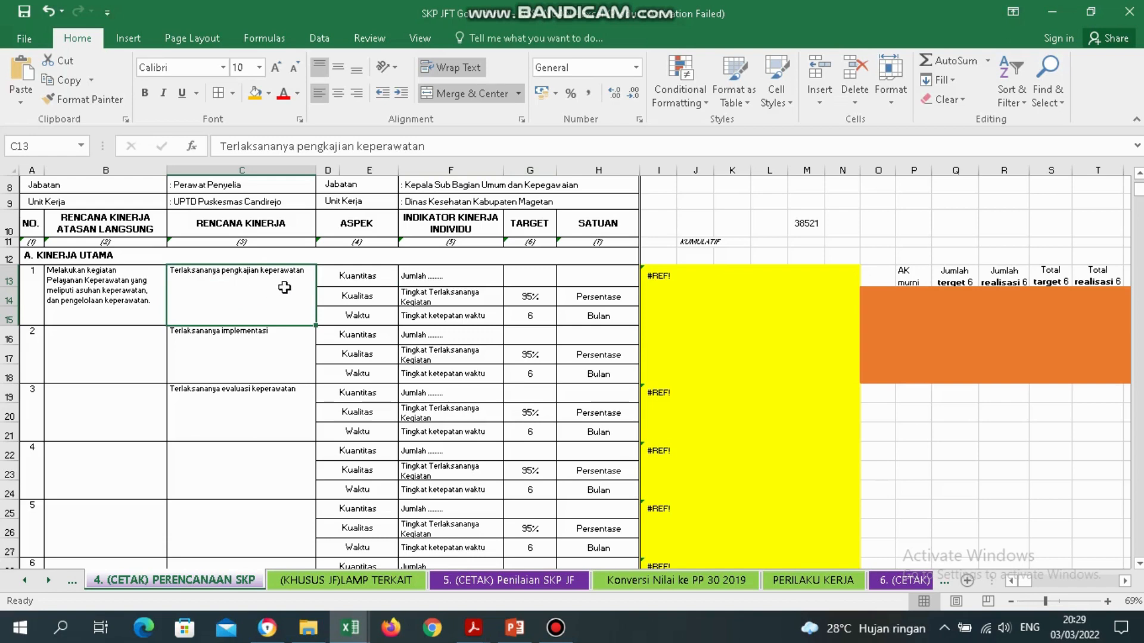
pyautogui.click(455, 277)
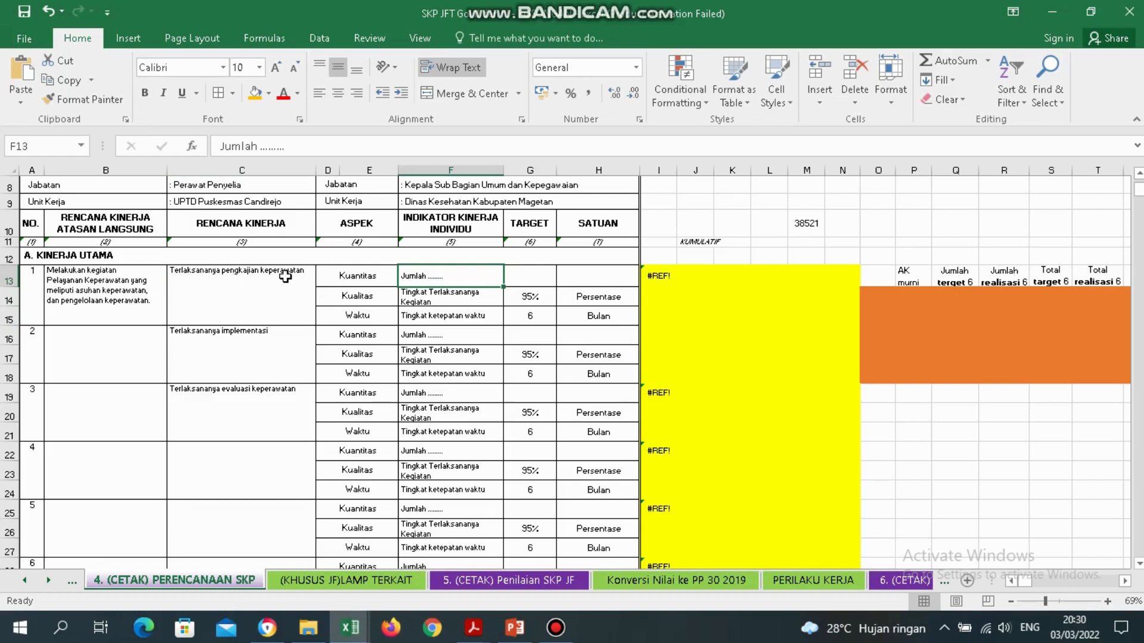
pyautogui.doubleClick(454, 270)
pyautogui.click(473, 275)
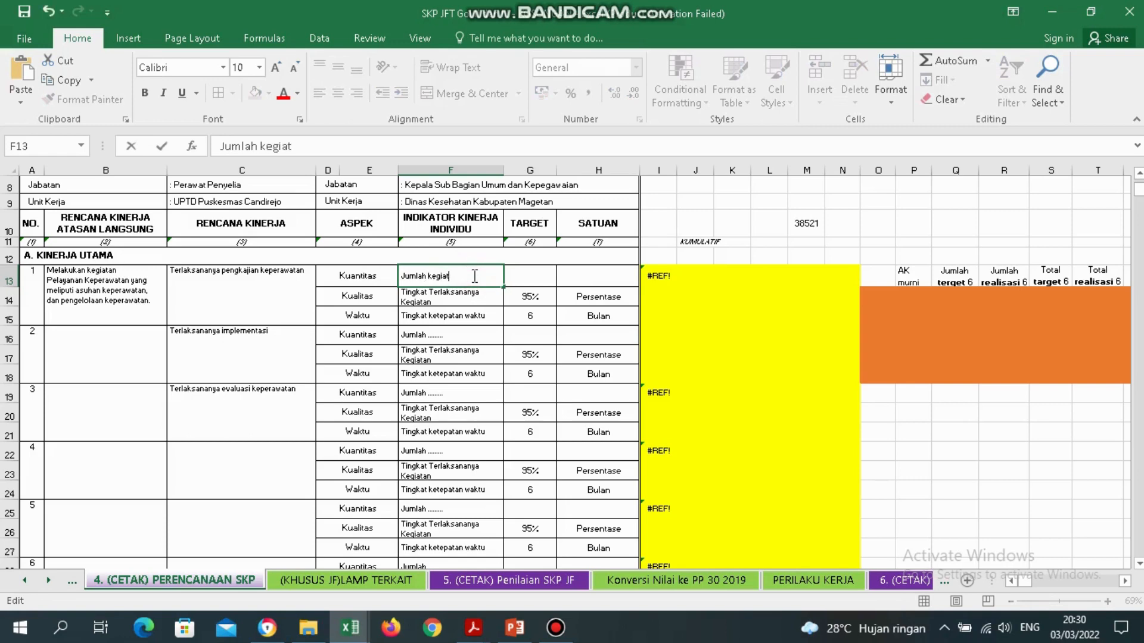
pyautogui.press('Return')
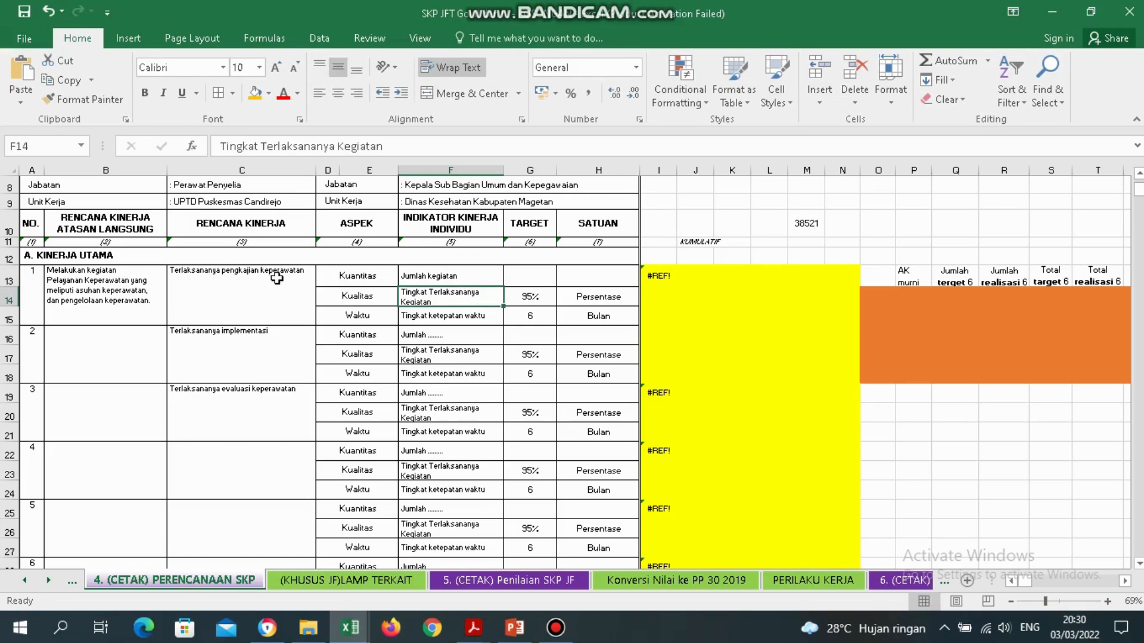
pyautogui.click(452, 276)
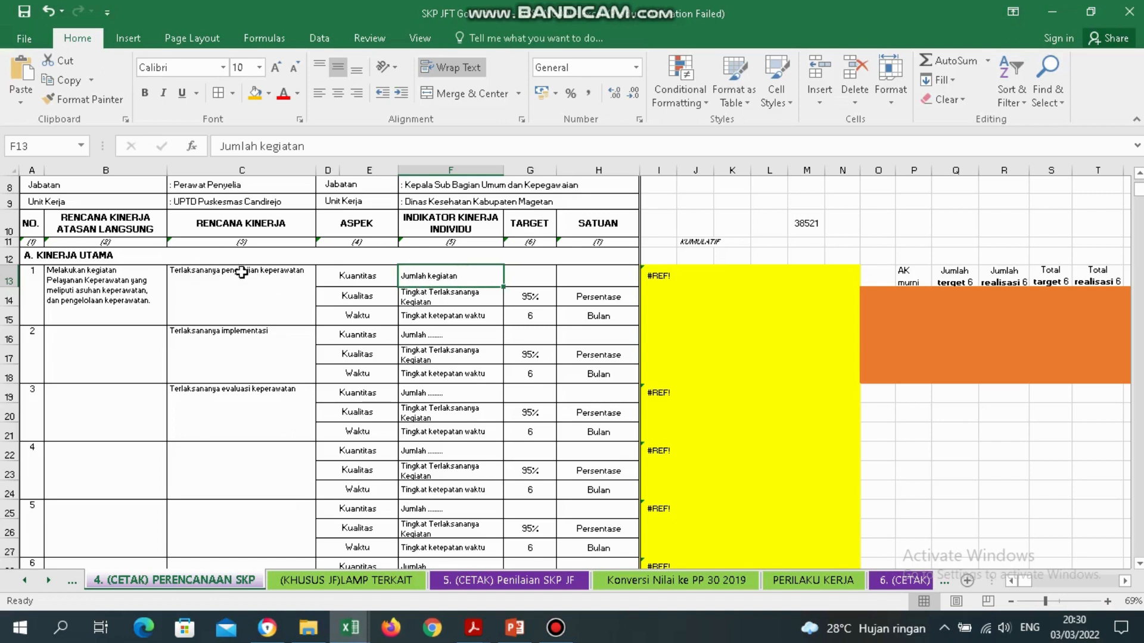
# Enter 'Kegiatan' as the unit in H13 and recheck row 13's Kuantitas cells.
pyautogui.click(246, 171)
pyautogui.click(237, 314)
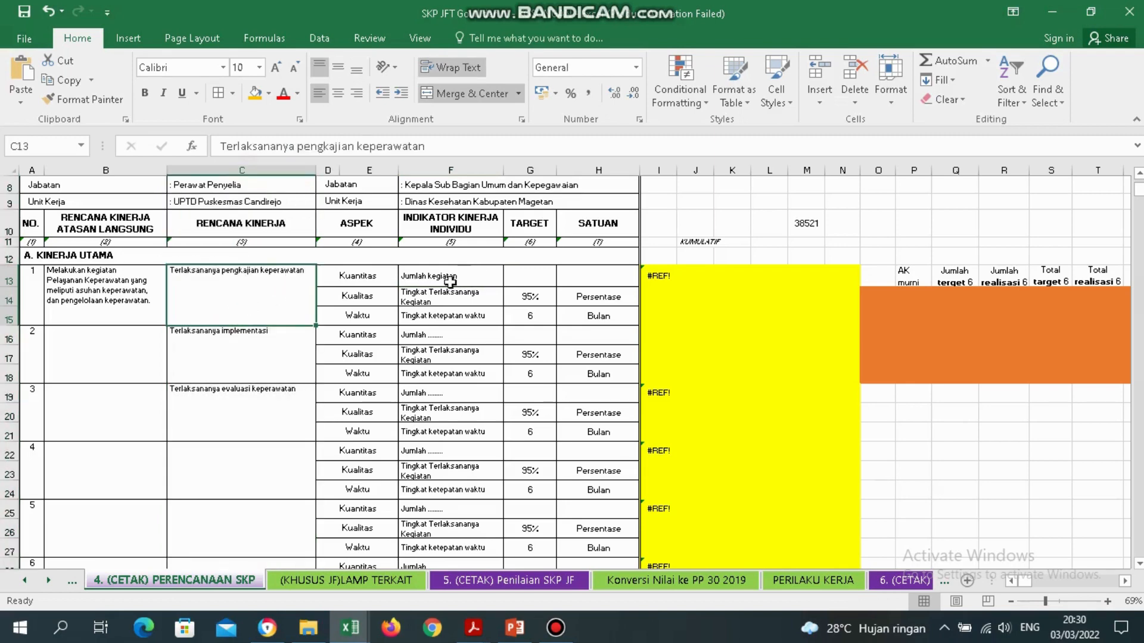
pyautogui.click(388, 278)
pyautogui.click(448, 275)
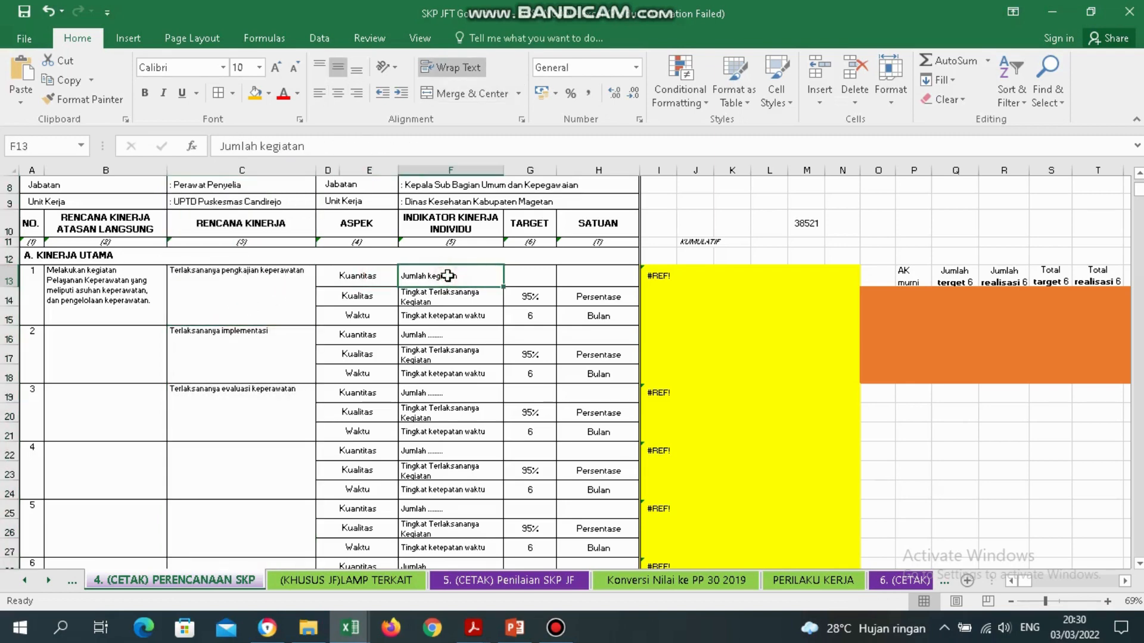
pyautogui.click(271, 293)
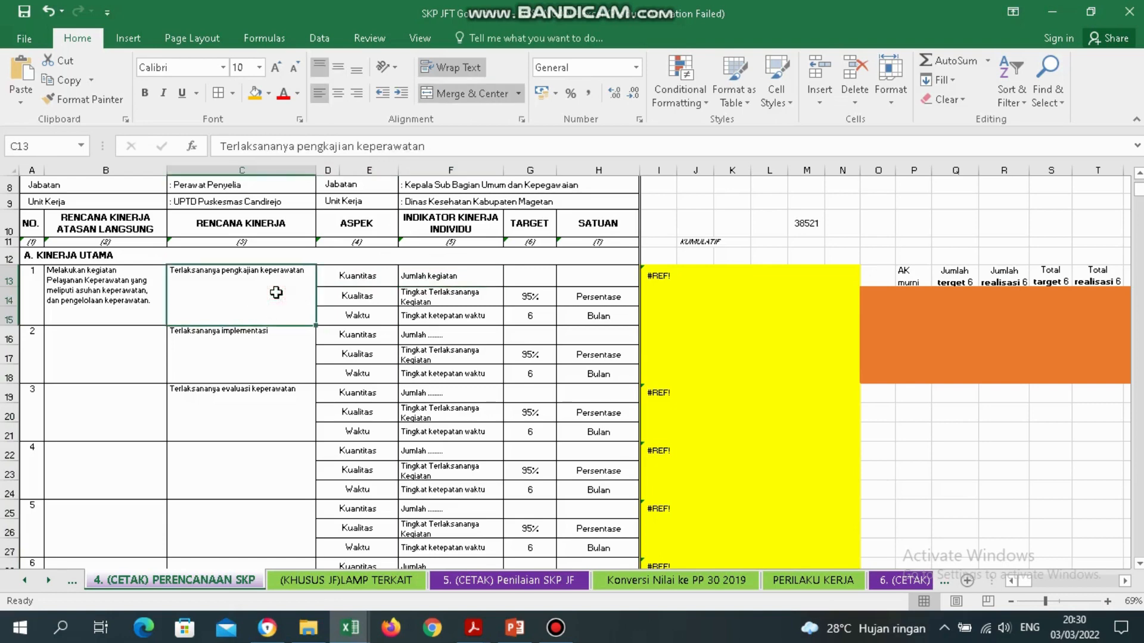
pyautogui.click(390, 281)
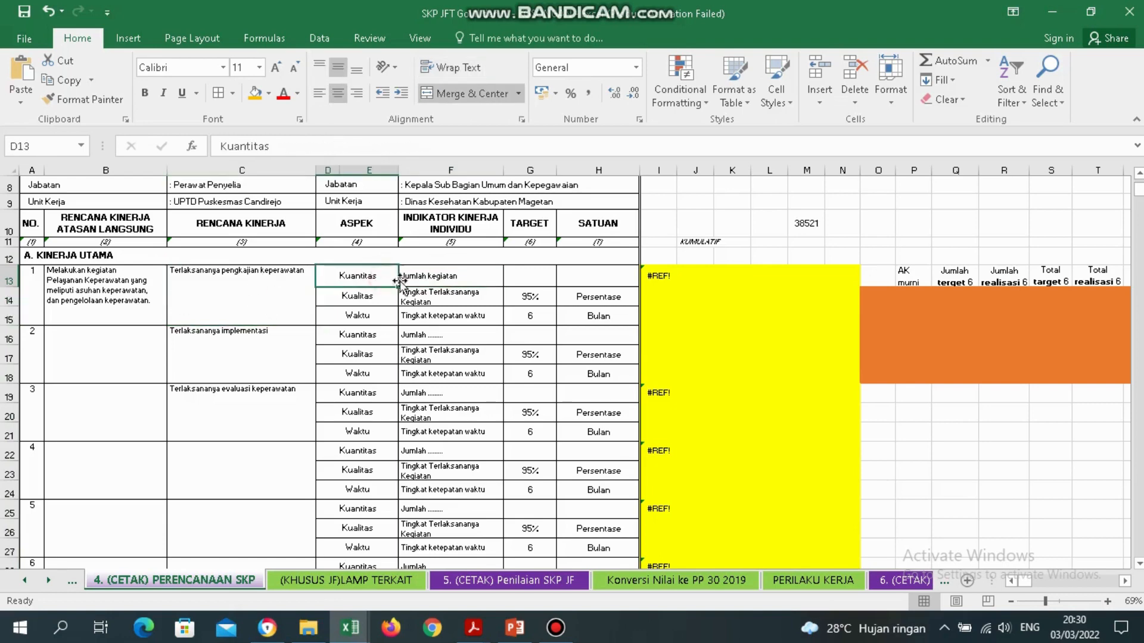
pyautogui.click(438, 282)
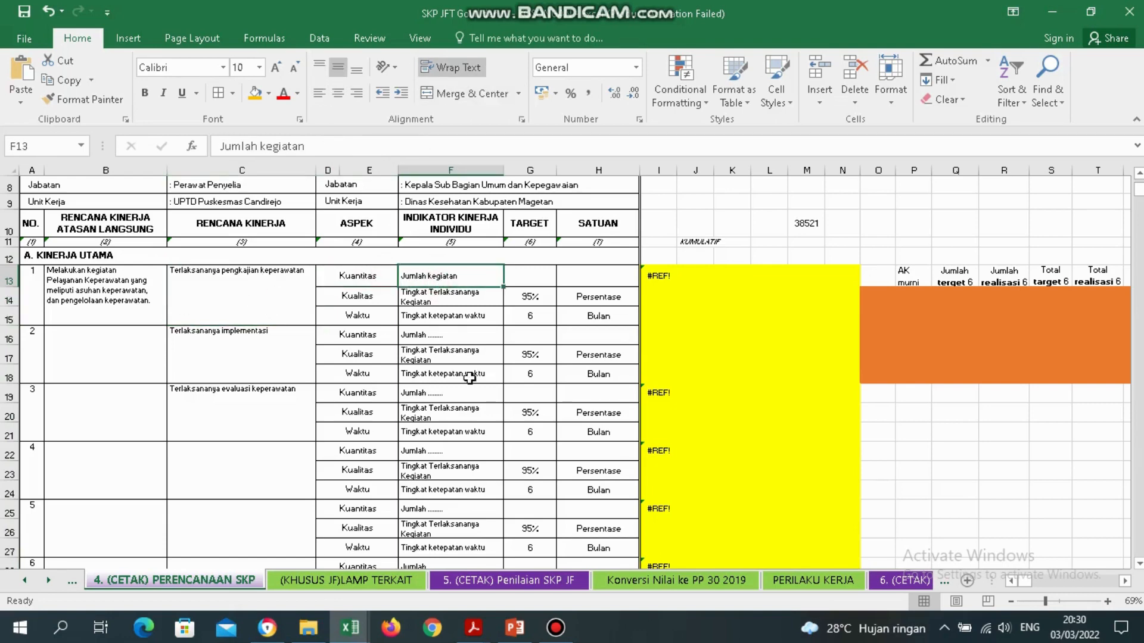
pyautogui.doubleClick(612, 273)
pyautogui.write('Kegiatan')
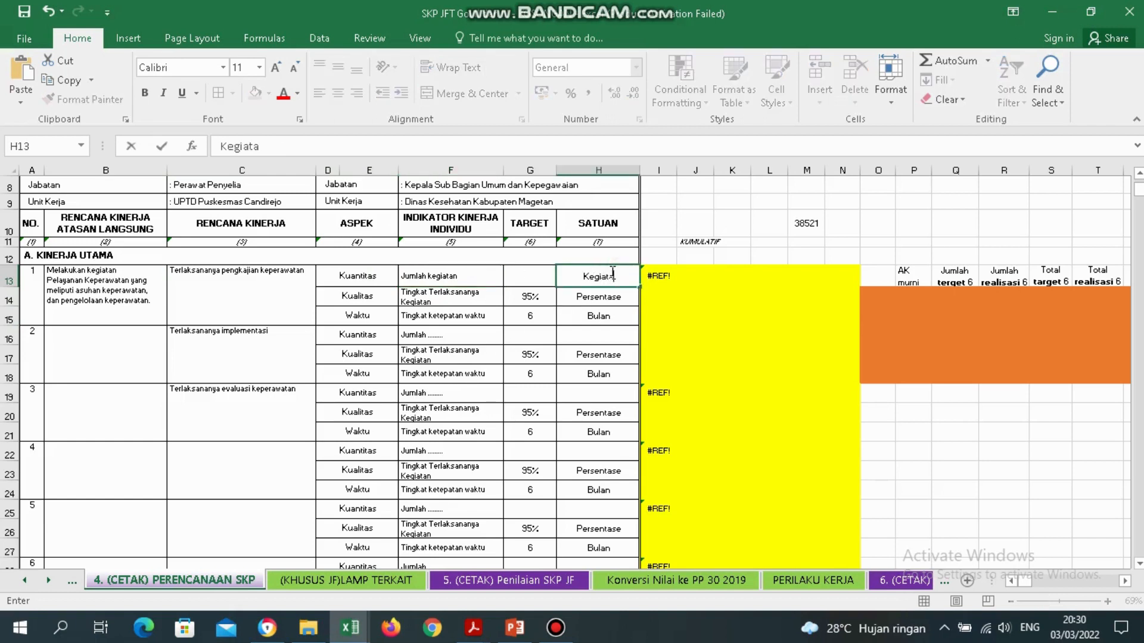
pyautogui.press('Return')
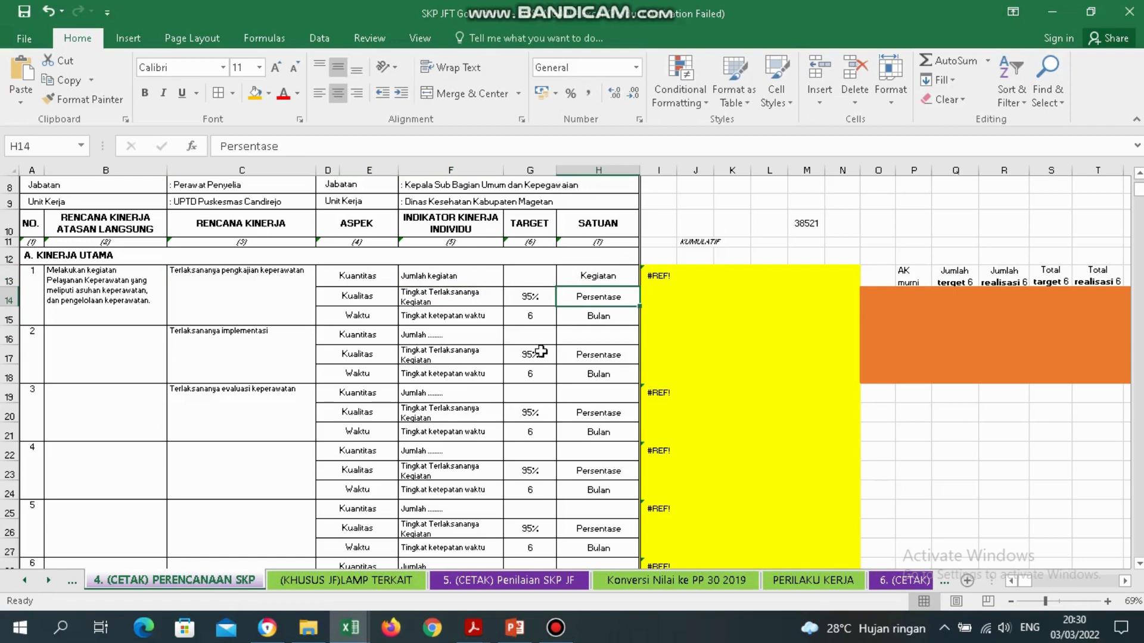
pyautogui.click(446, 281)
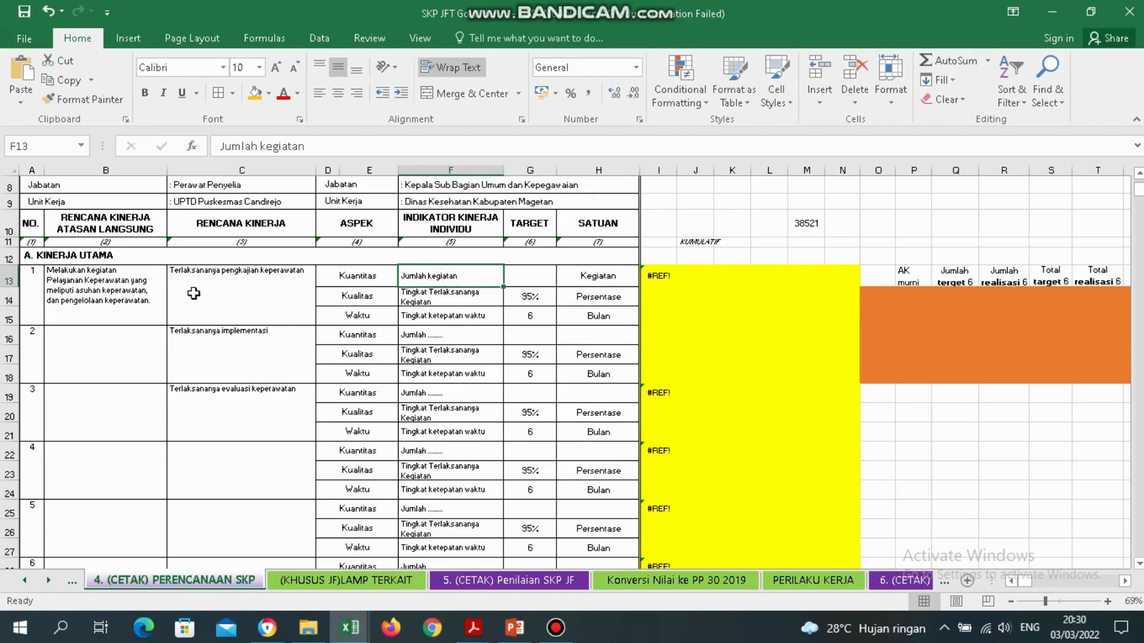
pyautogui.click(598, 279)
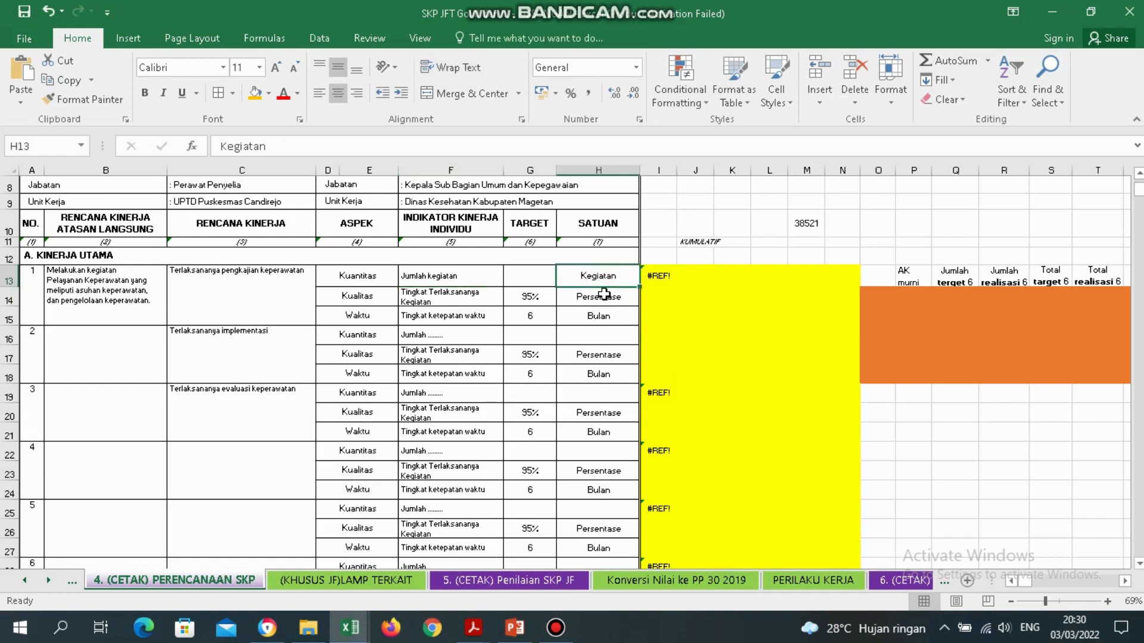
pyautogui.click(539, 276)
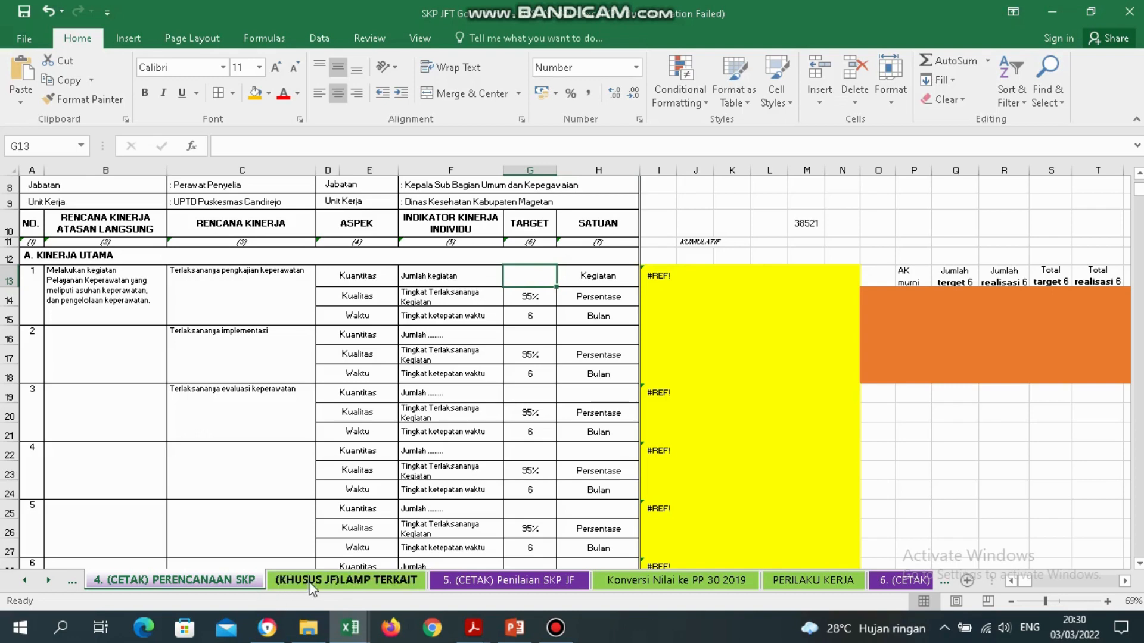
pyautogui.click(378, 581)
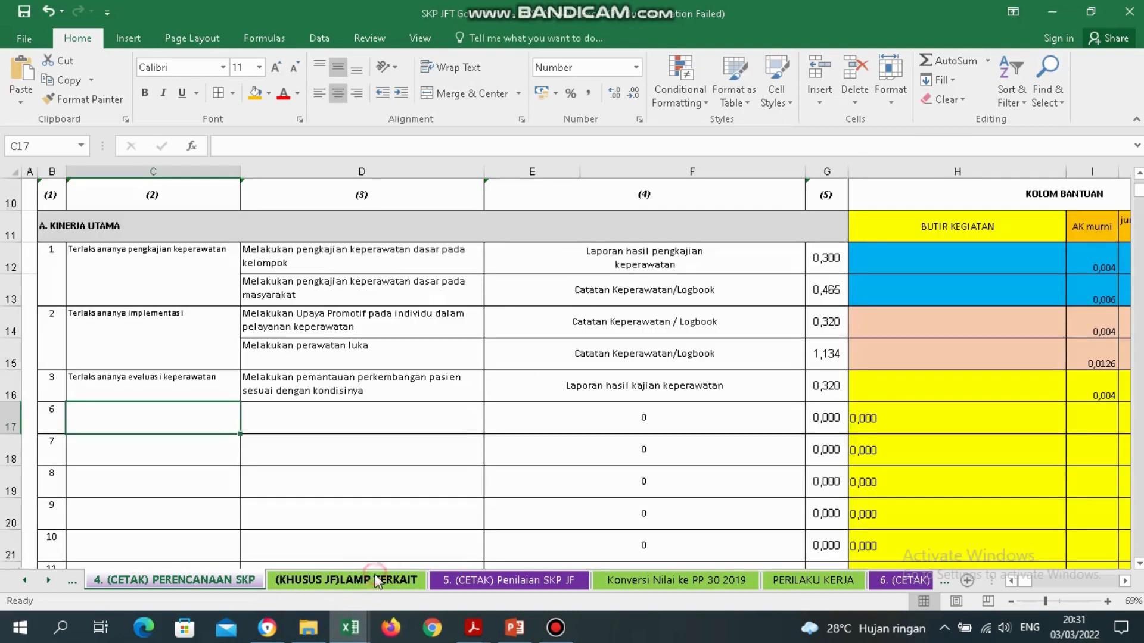
pyautogui.click(177, 277)
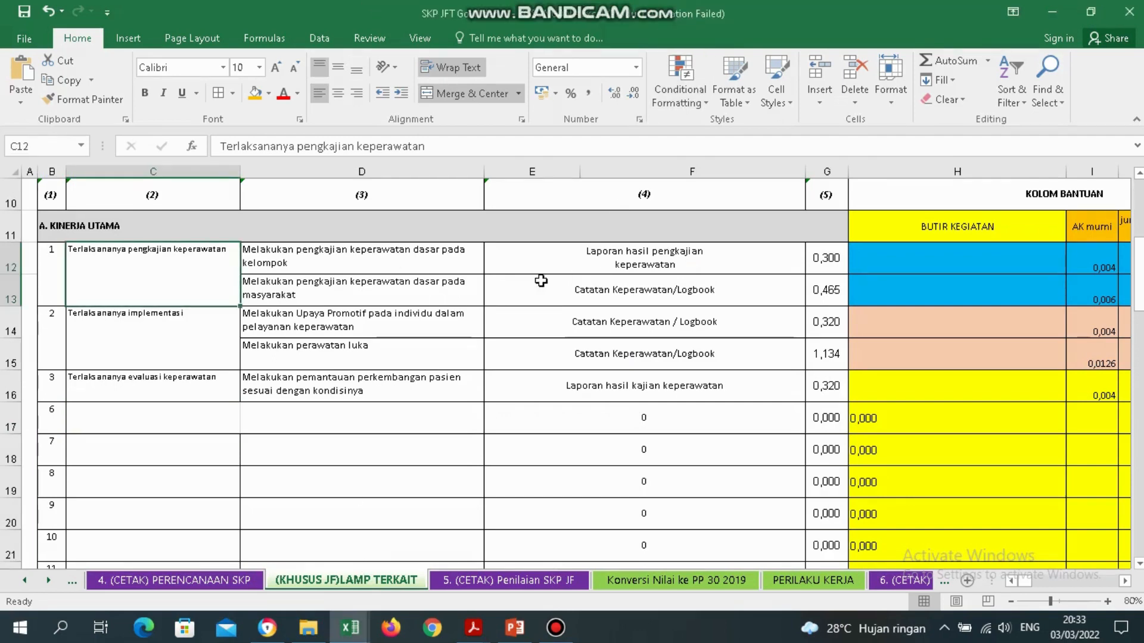
pyautogui.click(655, 266)
pyautogui.press('Right')
pyautogui.press('Right')
pyautogui.press('Right')
pyautogui.press('Right')
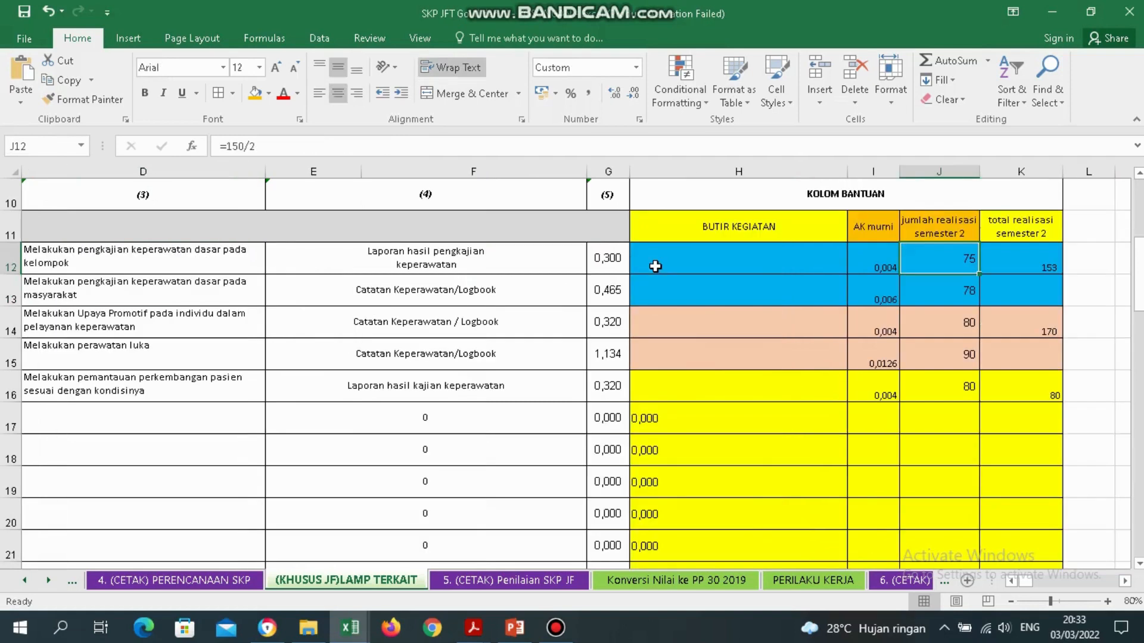
pyautogui.press('Right')
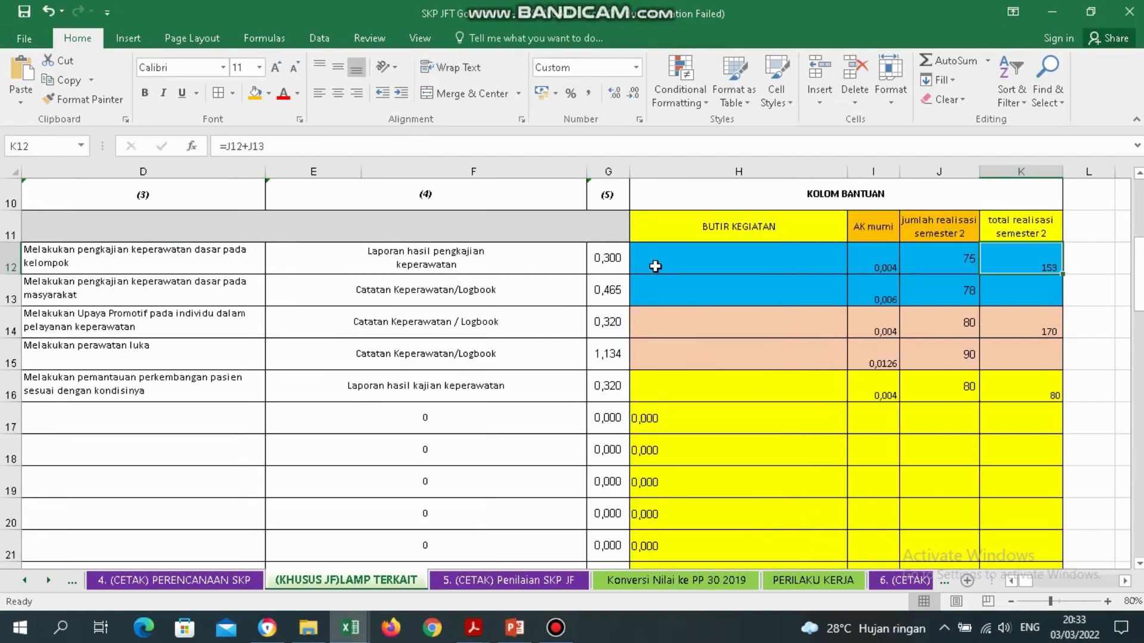
pyautogui.click(191, 583)
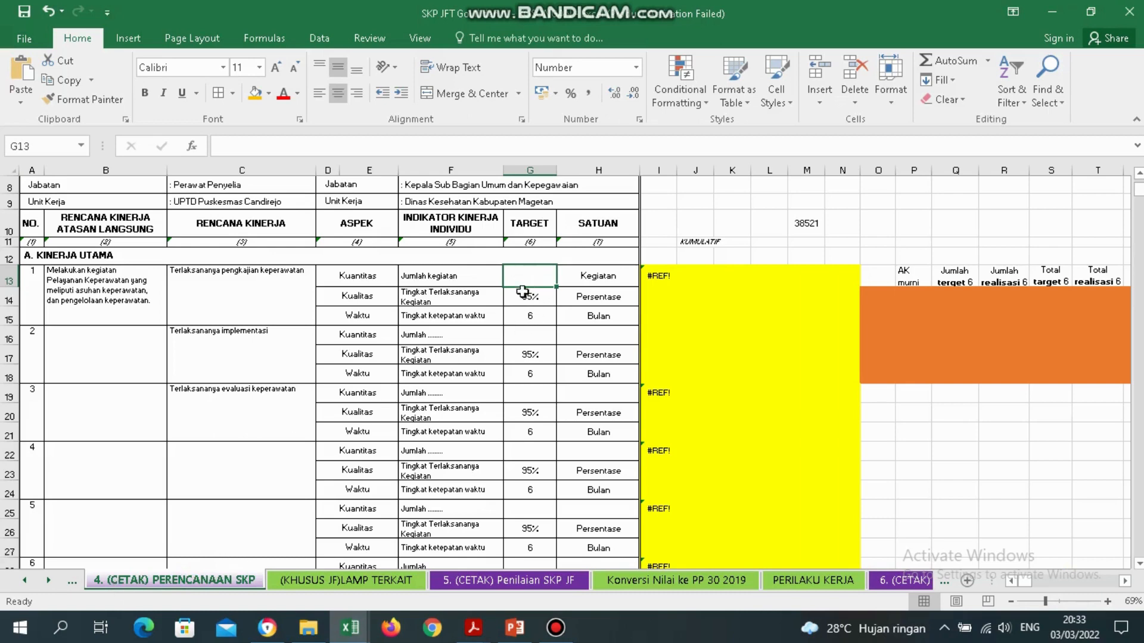
pyautogui.click(345, 580)
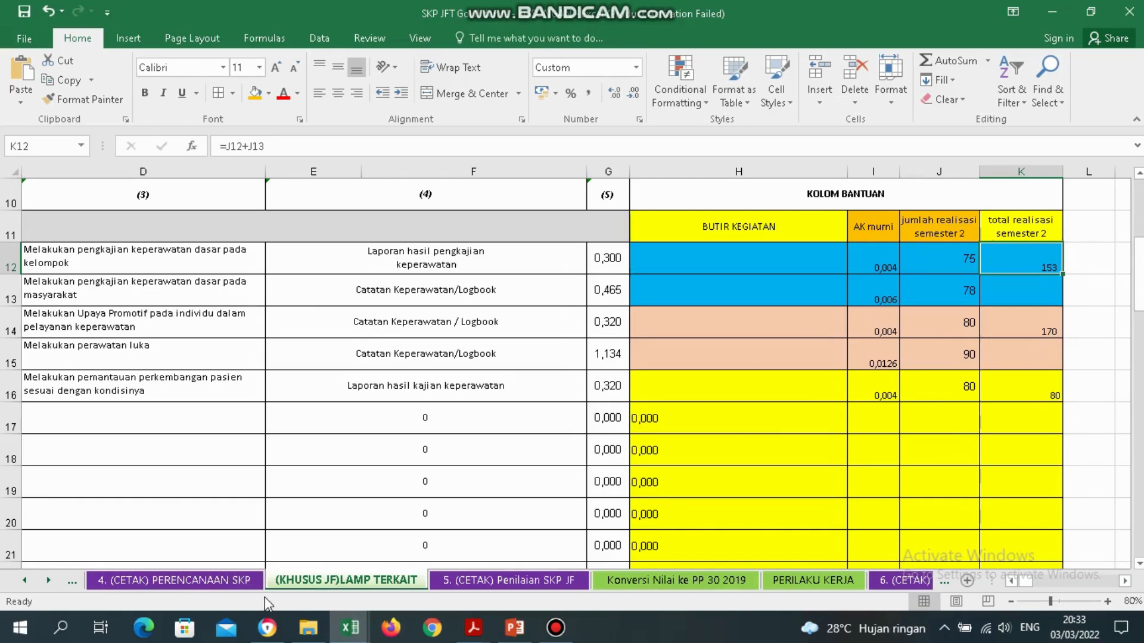
pyautogui.click(226, 581)
pyautogui.click(528, 225)
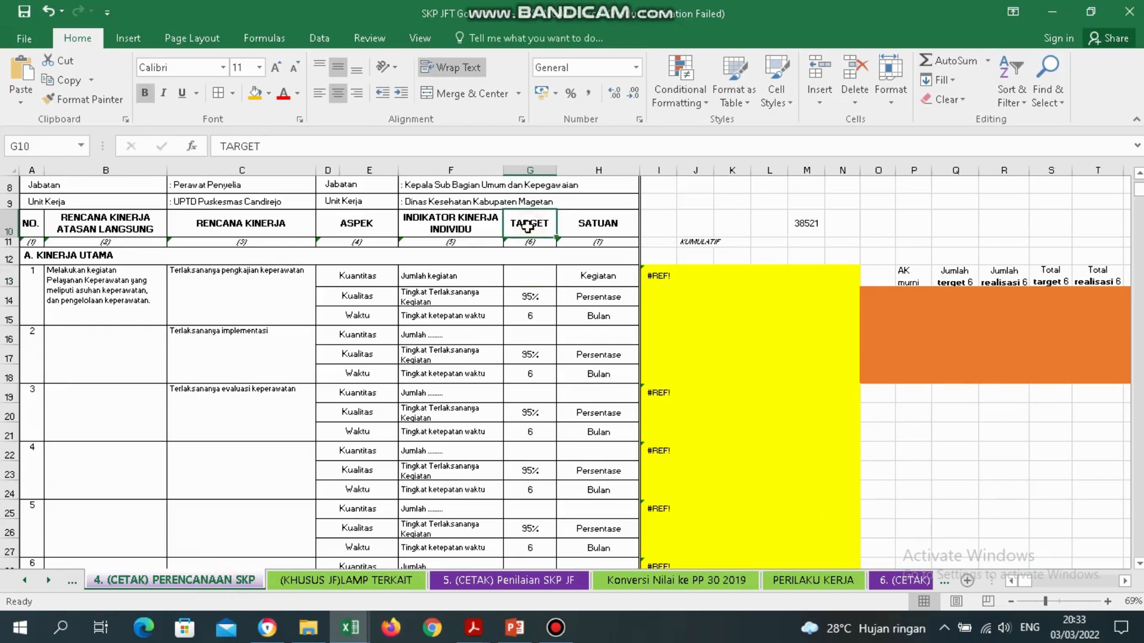
pyautogui.click(356, 592)
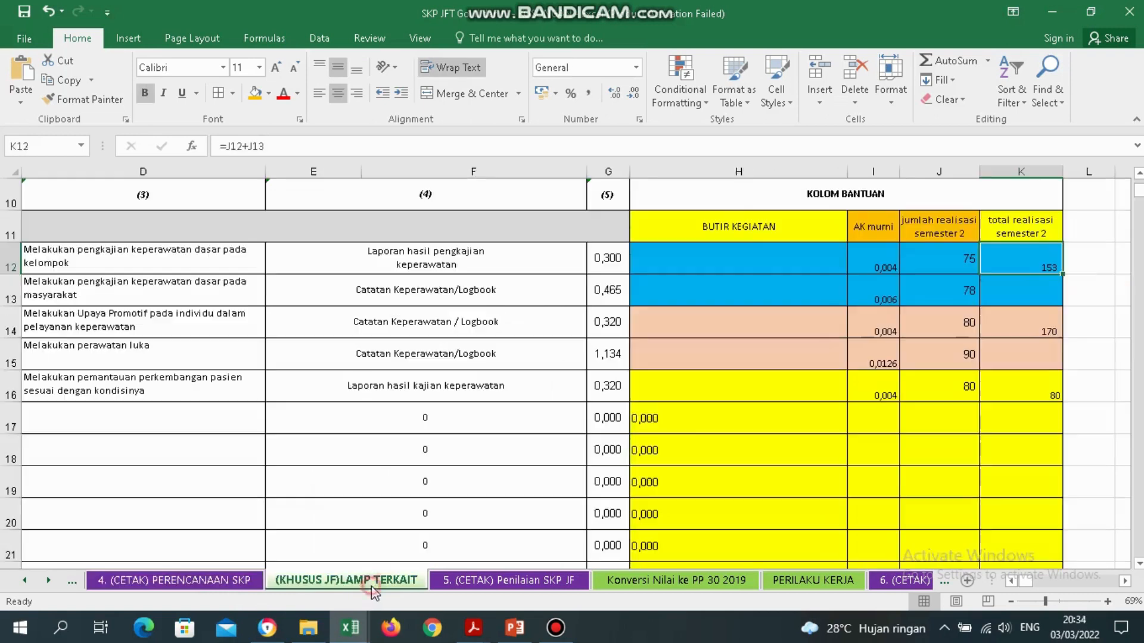
pyautogui.click(1035, 225)
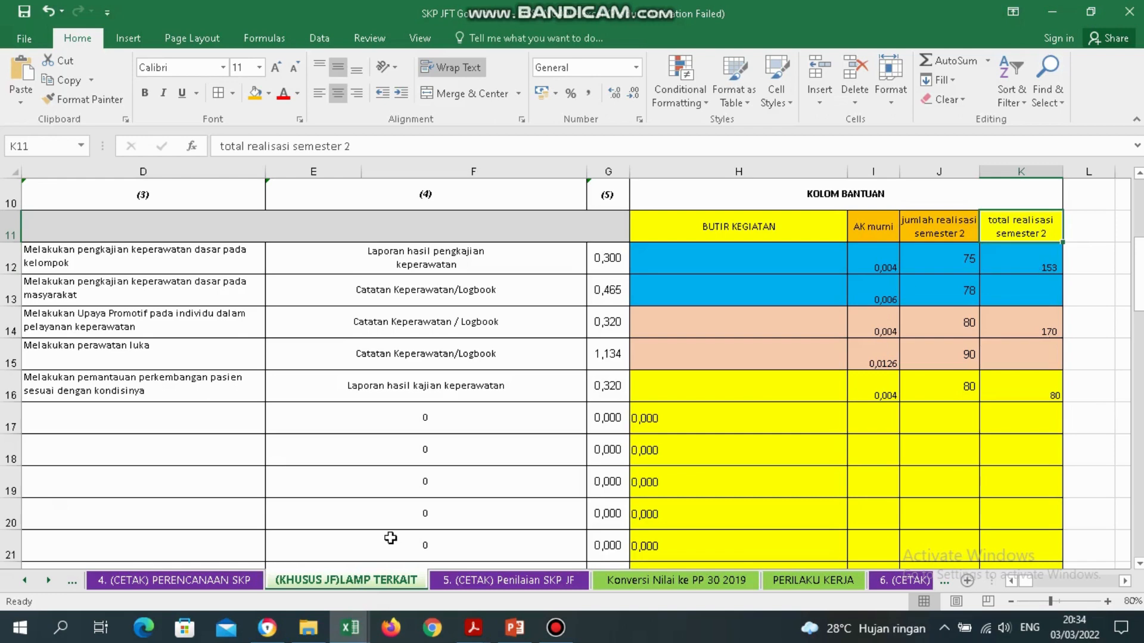
pyautogui.click(171, 581)
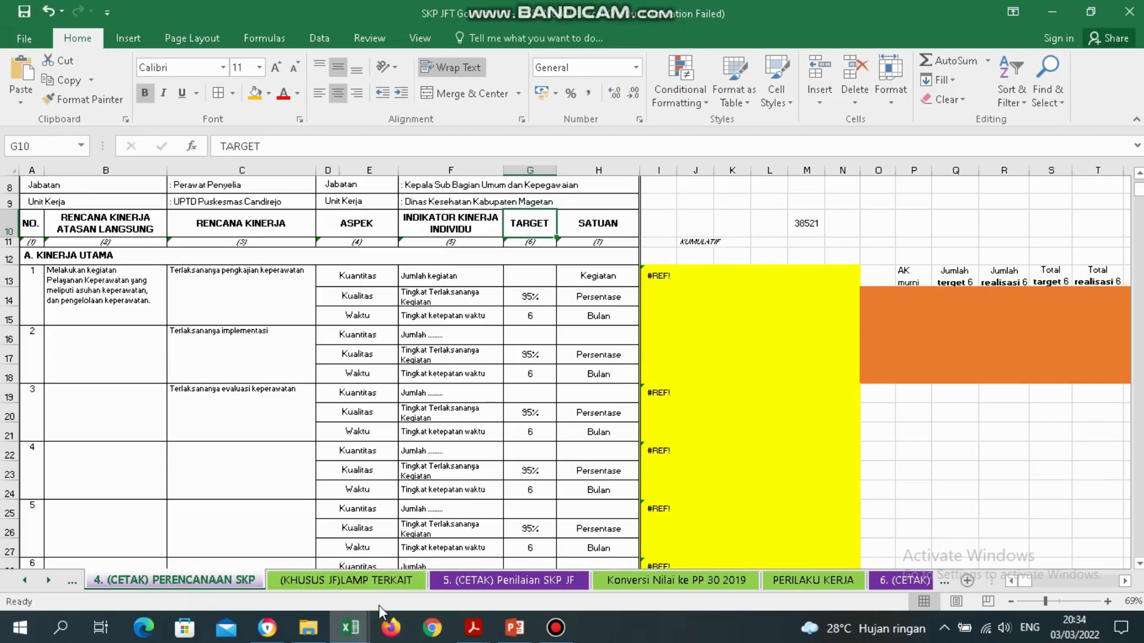
pyautogui.click(357, 582)
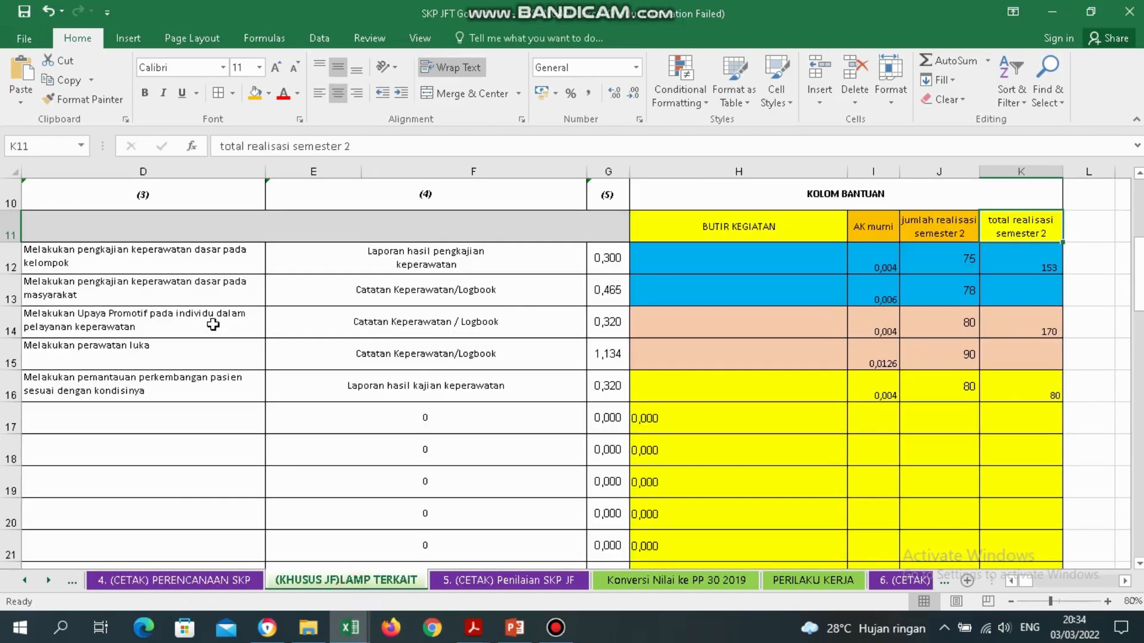
pyautogui.click(109, 253)
pyautogui.press('Left')
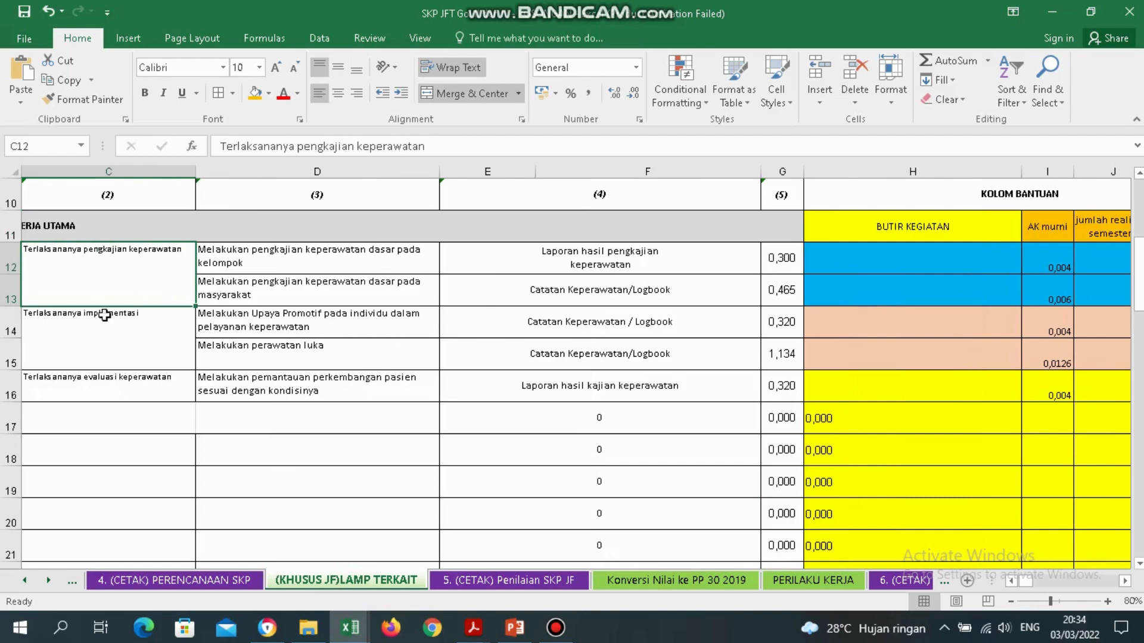
pyautogui.click(697, 265)
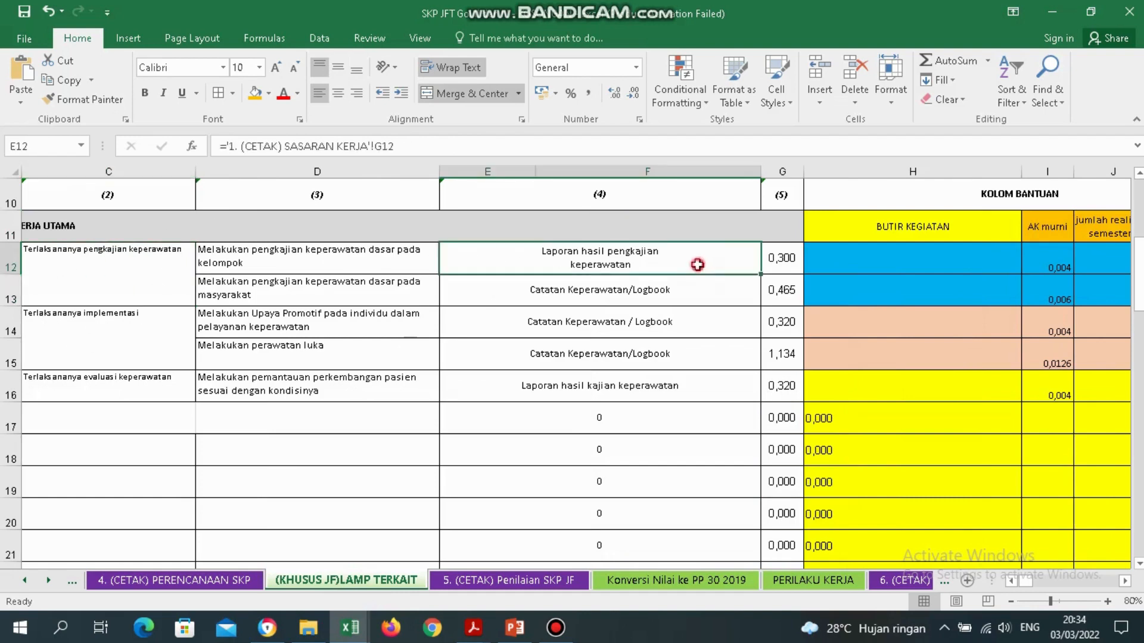
pyautogui.click(868, 260)
pyautogui.press('Right')
pyautogui.press('Right')
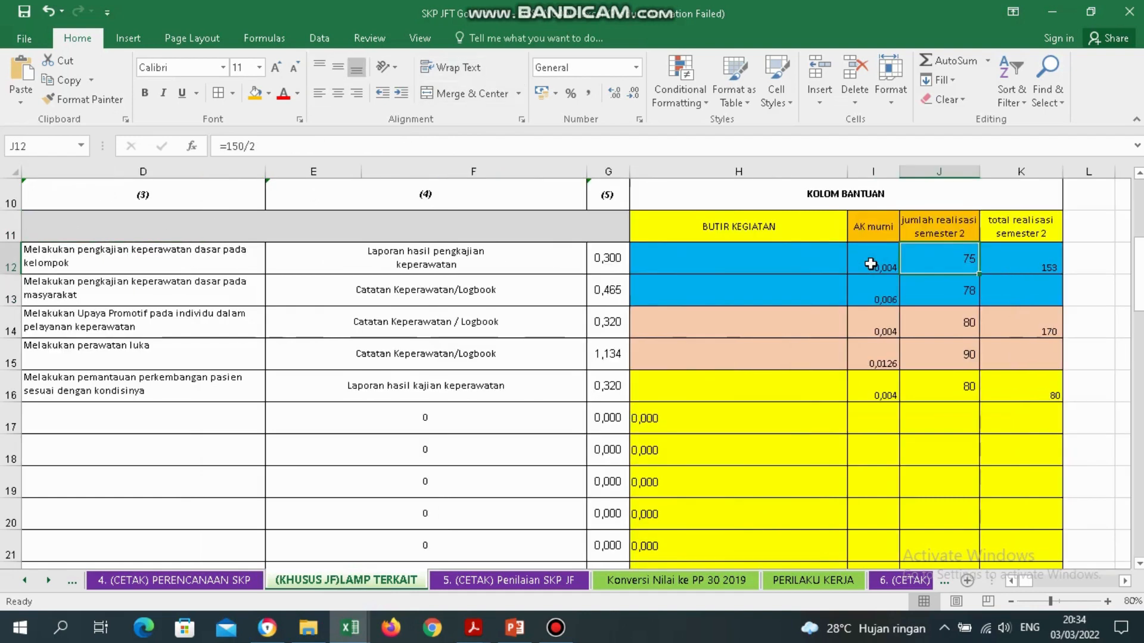
pyautogui.press('Right')
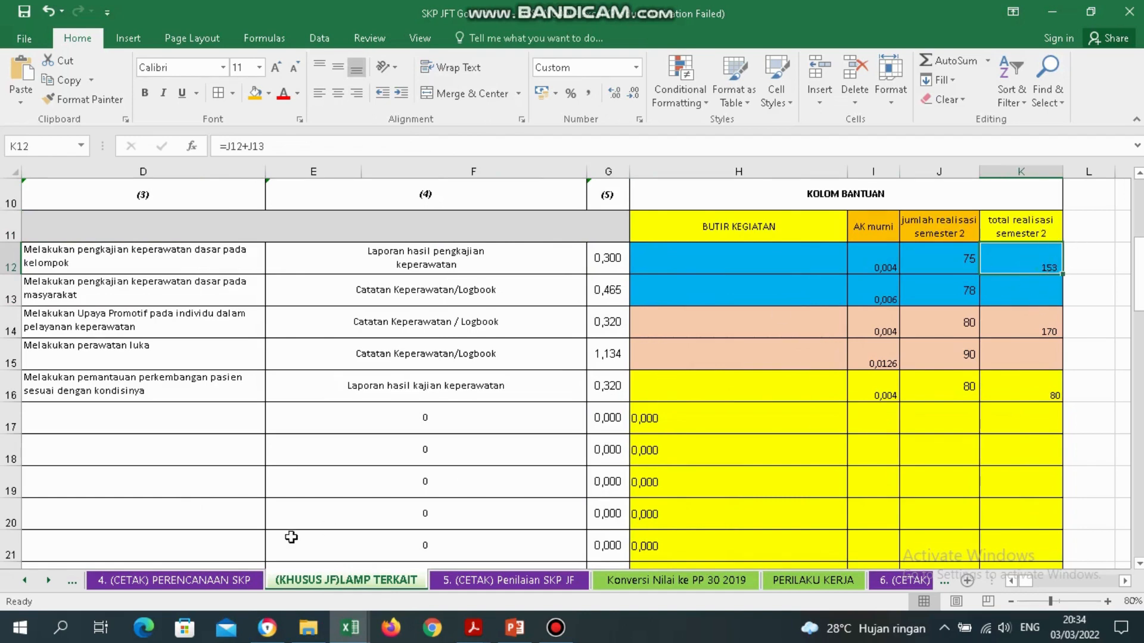
pyautogui.click(192, 581)
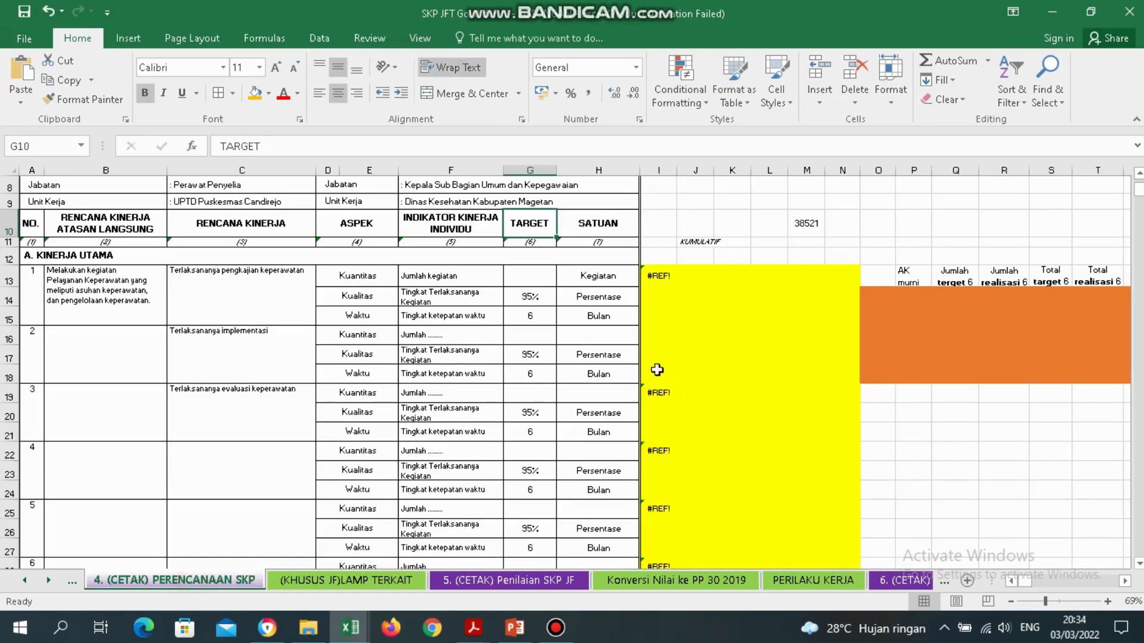
pyautogui.click(542, 282)
# Enter 153 as item 1's Kuantitas target in G13.
pyautogui.write('153')
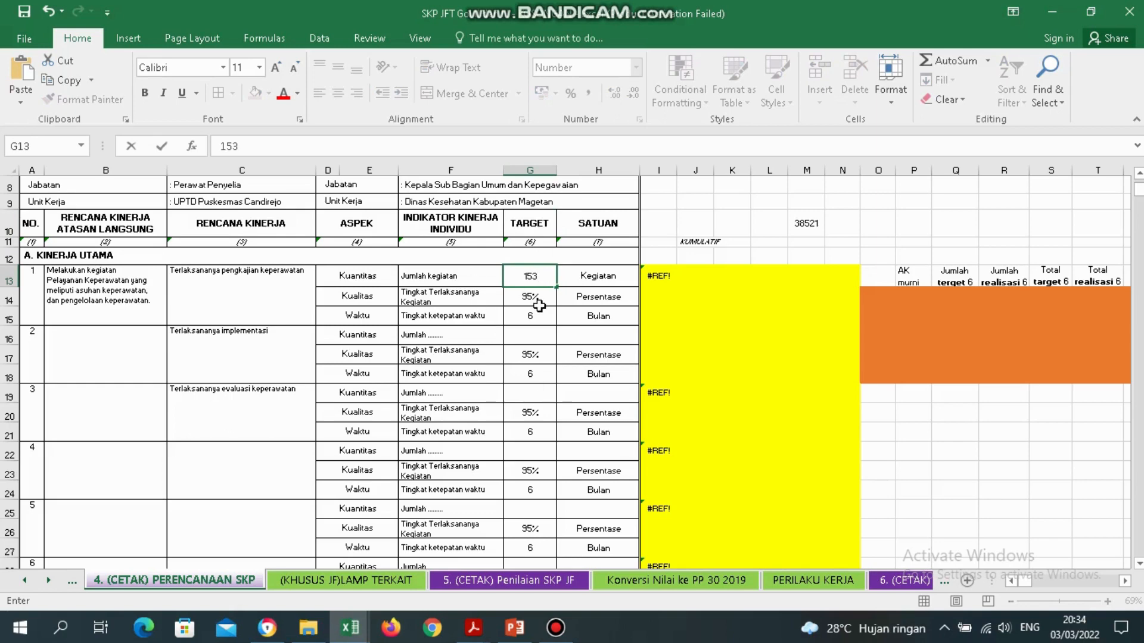
pyautogui.press('Return')
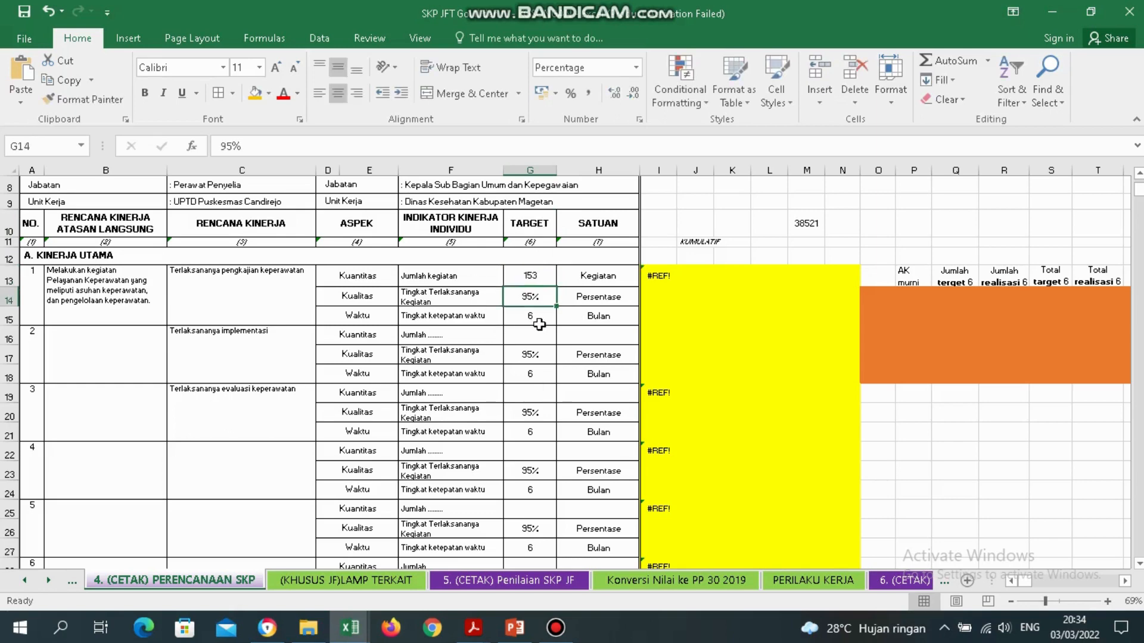
pyautogui.click(544, 276)
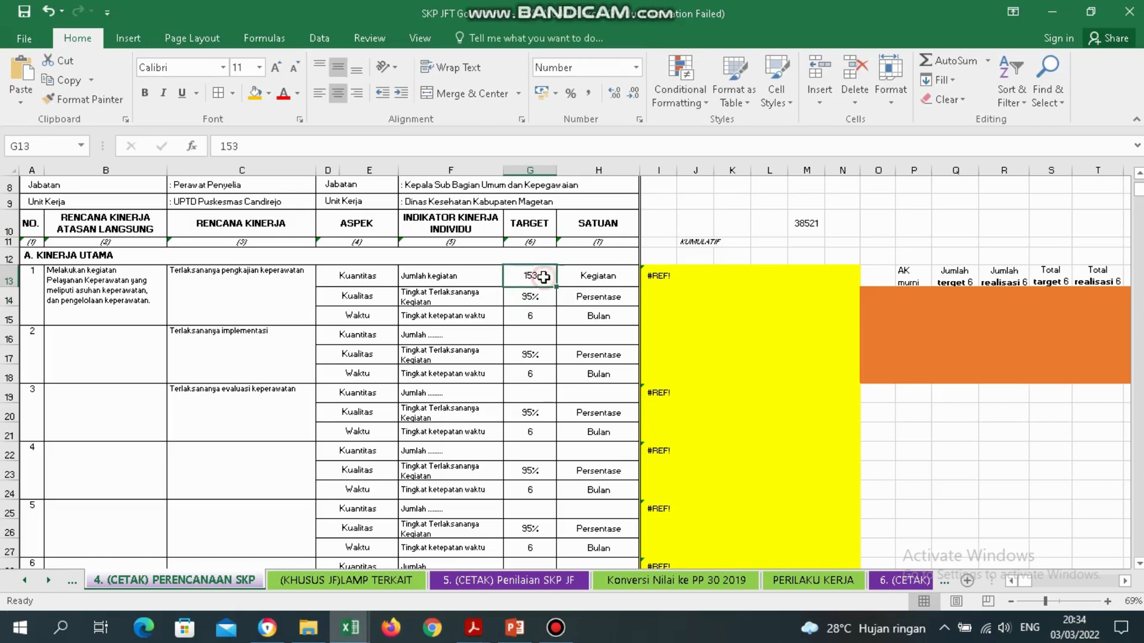
# Review item 1's quality (95% Persentase) and time (6 Bulan) targets, then item 2's plan.
pyautogui.click(544, 310)
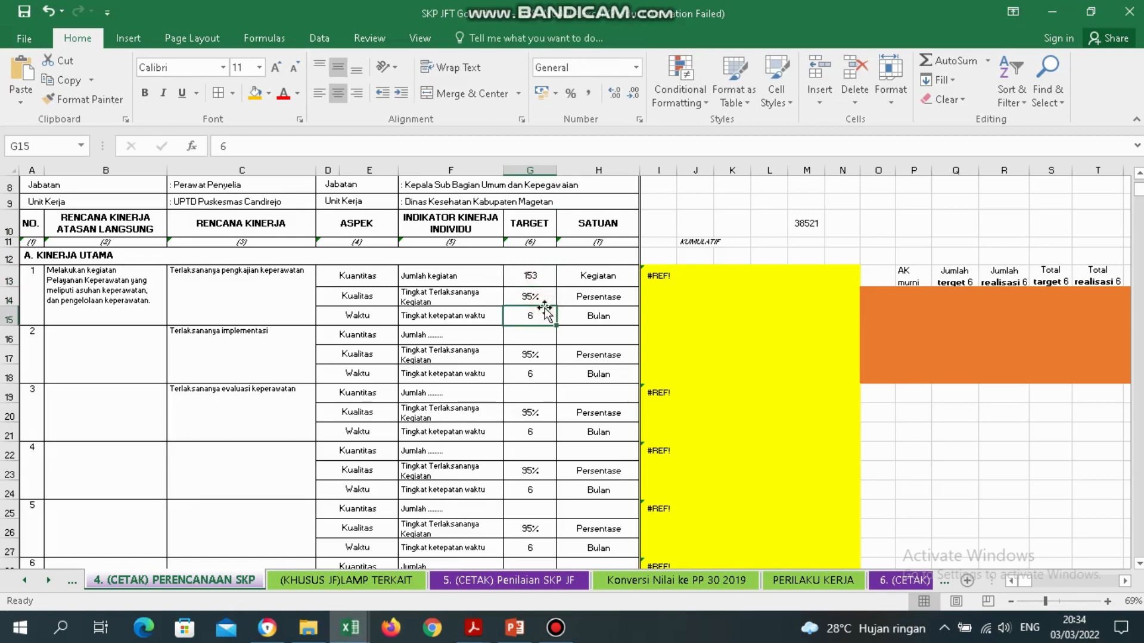
pyautogui.click(456, 300)
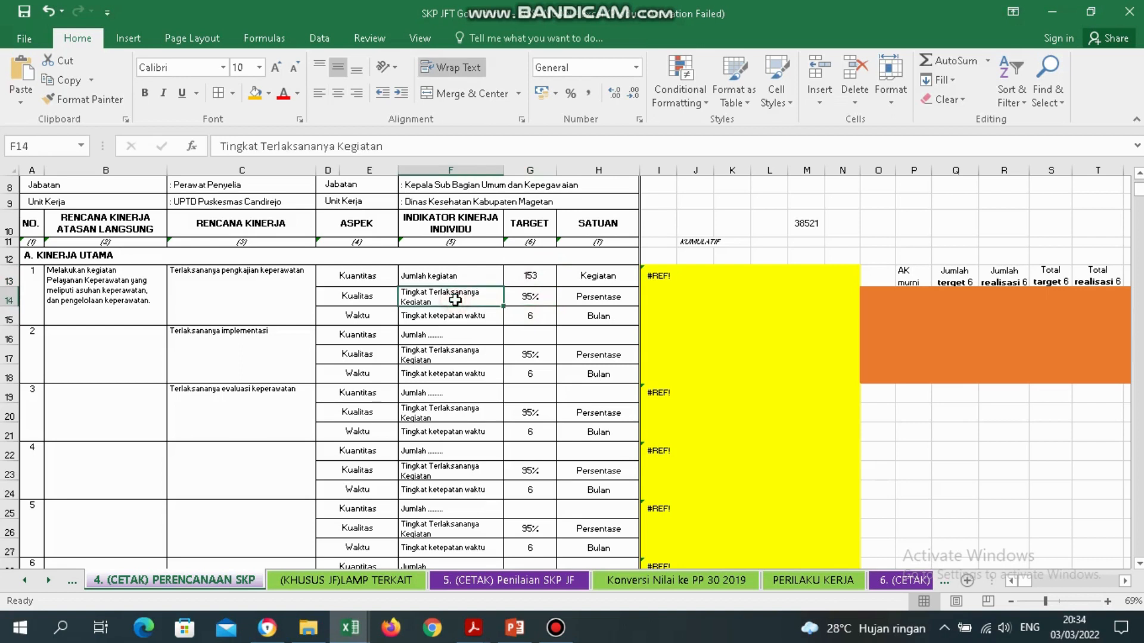
pyautogui.click(544, 298)
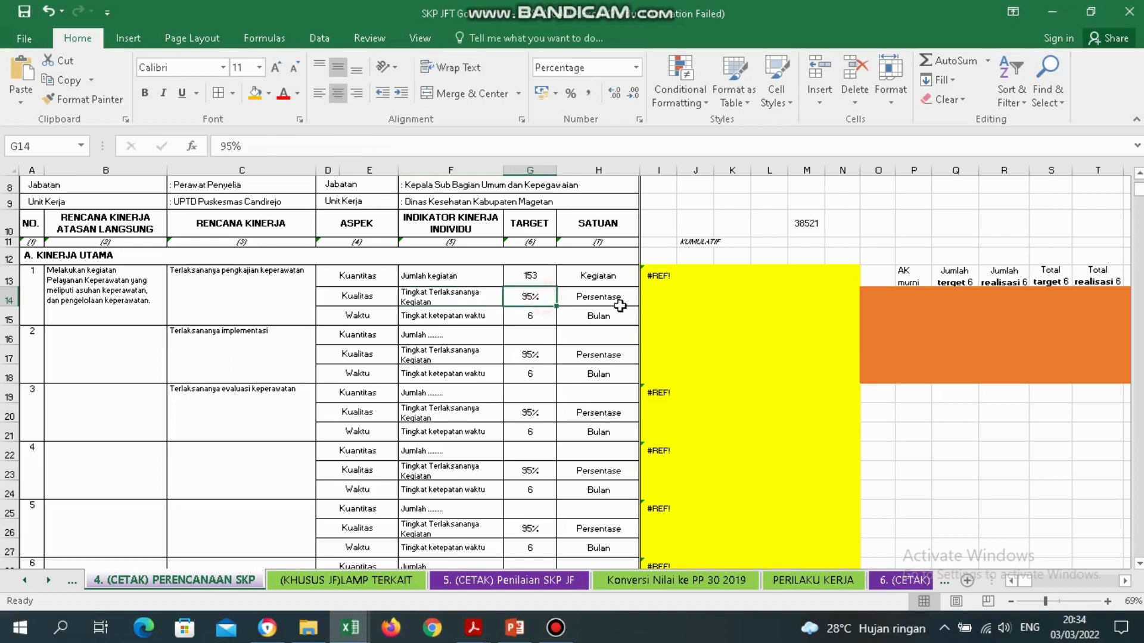
pyautogui.click(614, 300)
pyautogui.click(543, 299)
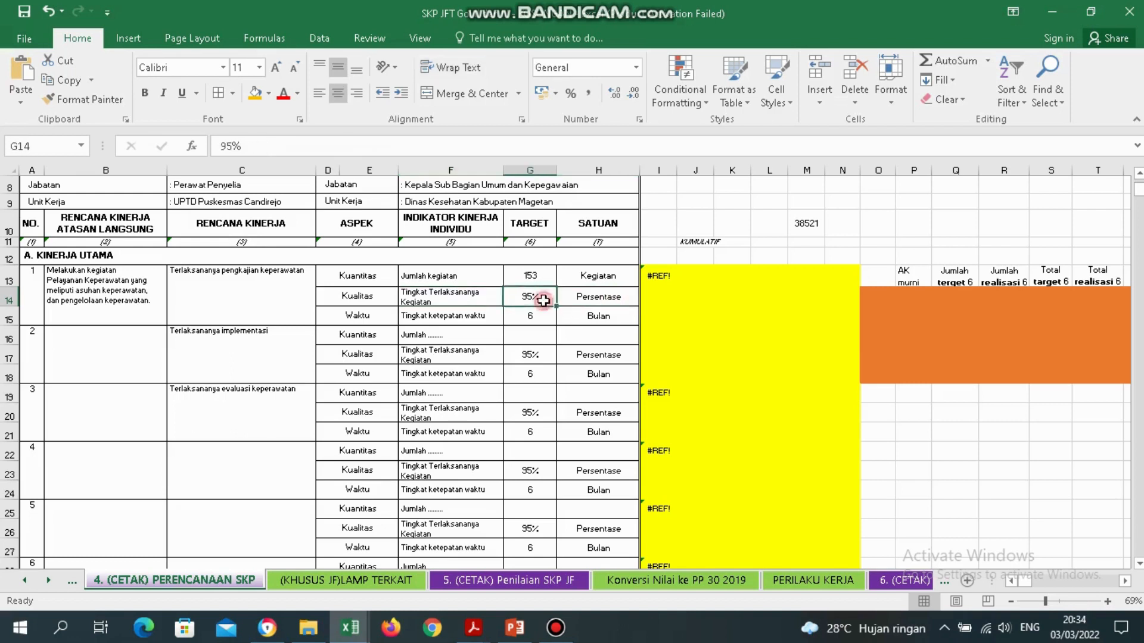
pyautogui.click(611, 309)
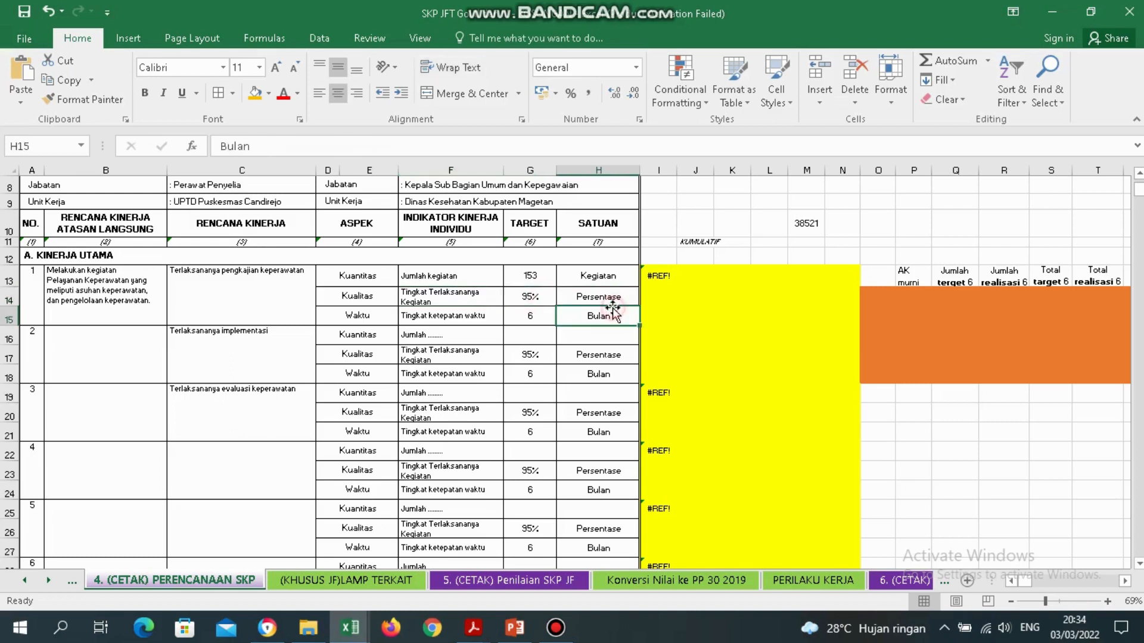
pyautogui.click(479, 324)
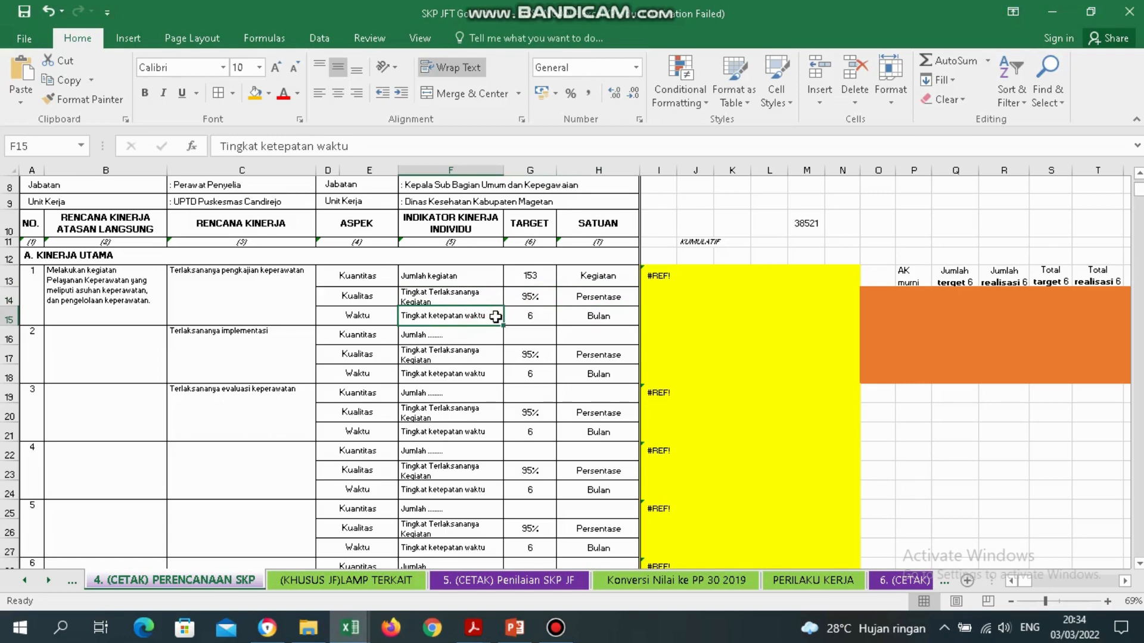
pyautogui.moveTo(549, 322); pyautogui.dragTo(593, 318)
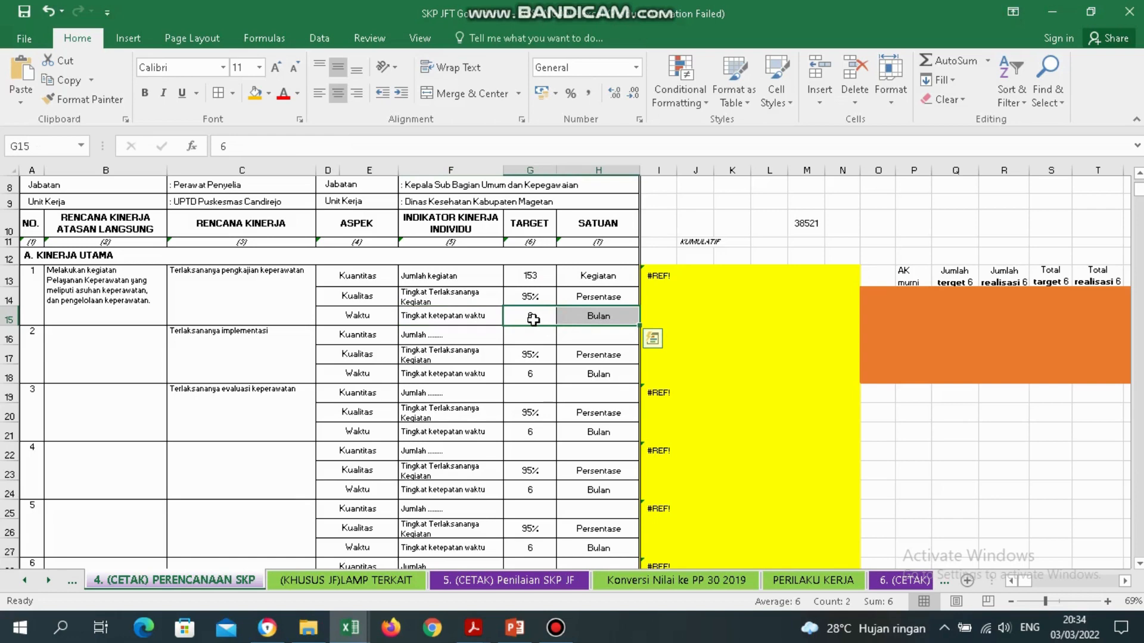
pyautogui.click(426, 339)
pyautogui.click(270, 345)
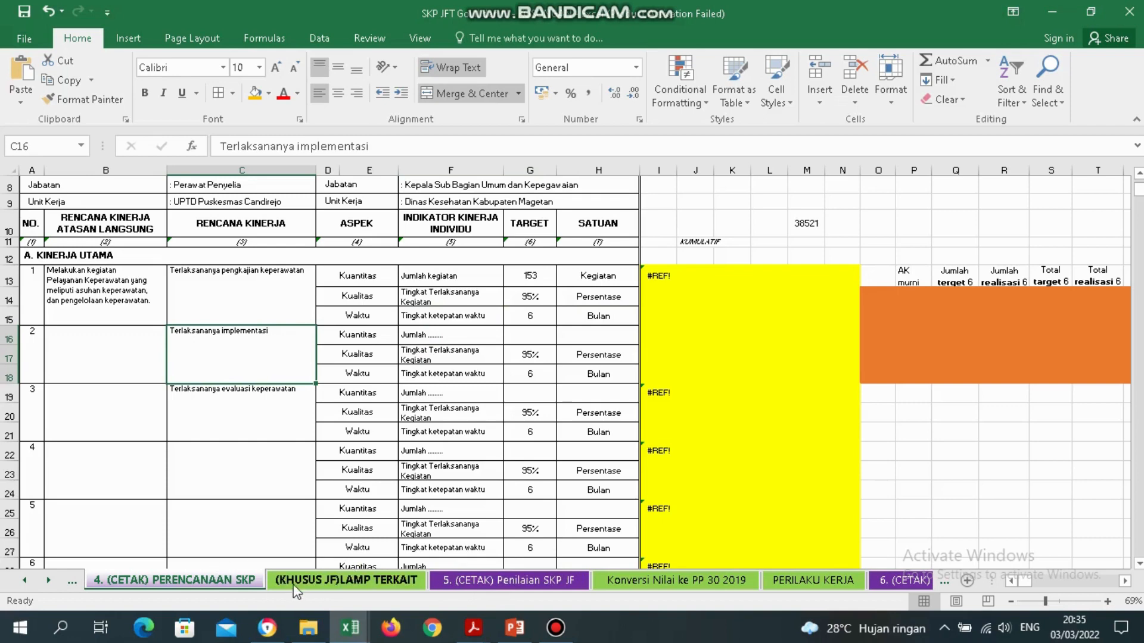
# Check the second activity's semester-2 counts (80 and 90) and 170 total on LAMP TERKAIT.
pyautogui.click(343, 583)
pyautogui.click(126, 325)
pyautogui.press('Left')
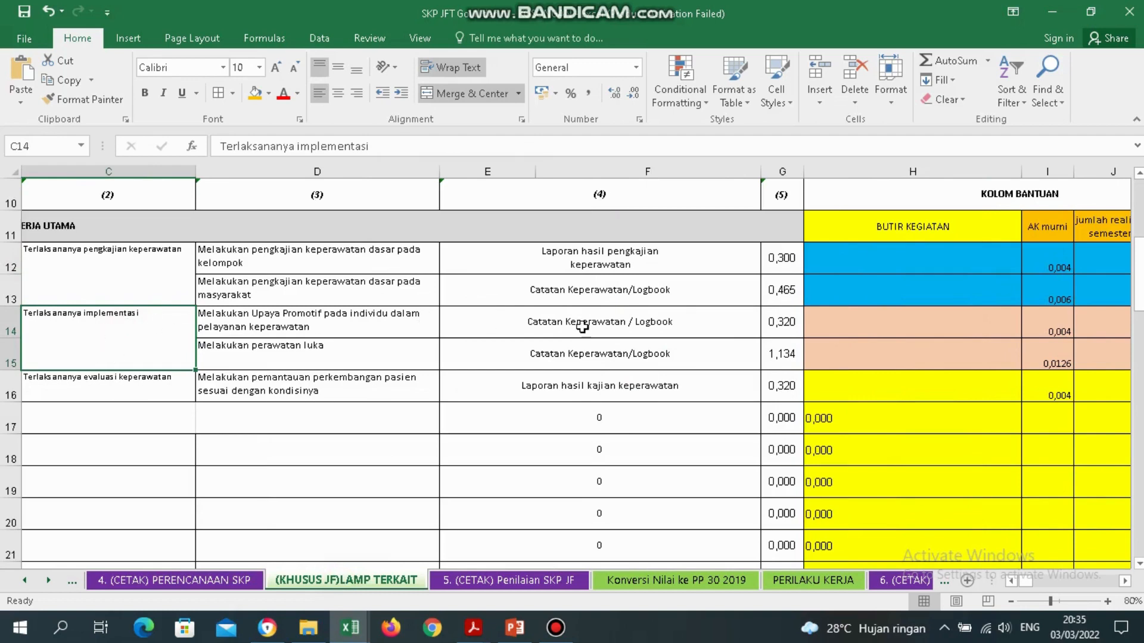
pyautogui.click(924, 326)
pyautogui.press('Right')
pyautogui.press('Right')
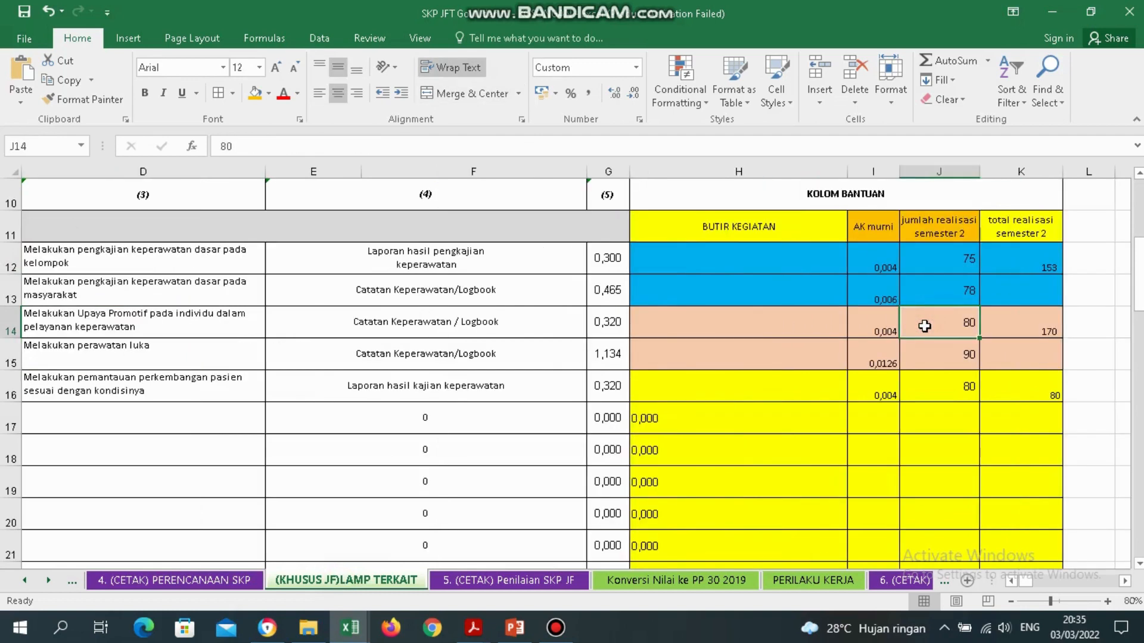
pyautogui.press('Right')
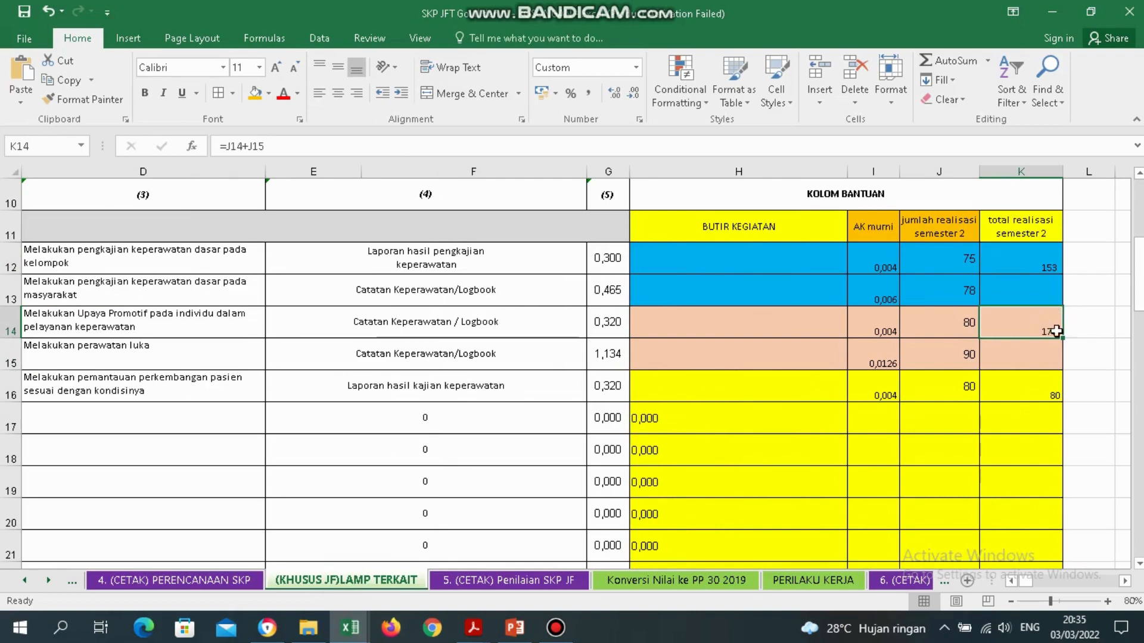
pyautogui.moveTo(1052, 322); pyautogui.dragTo(569, 546)
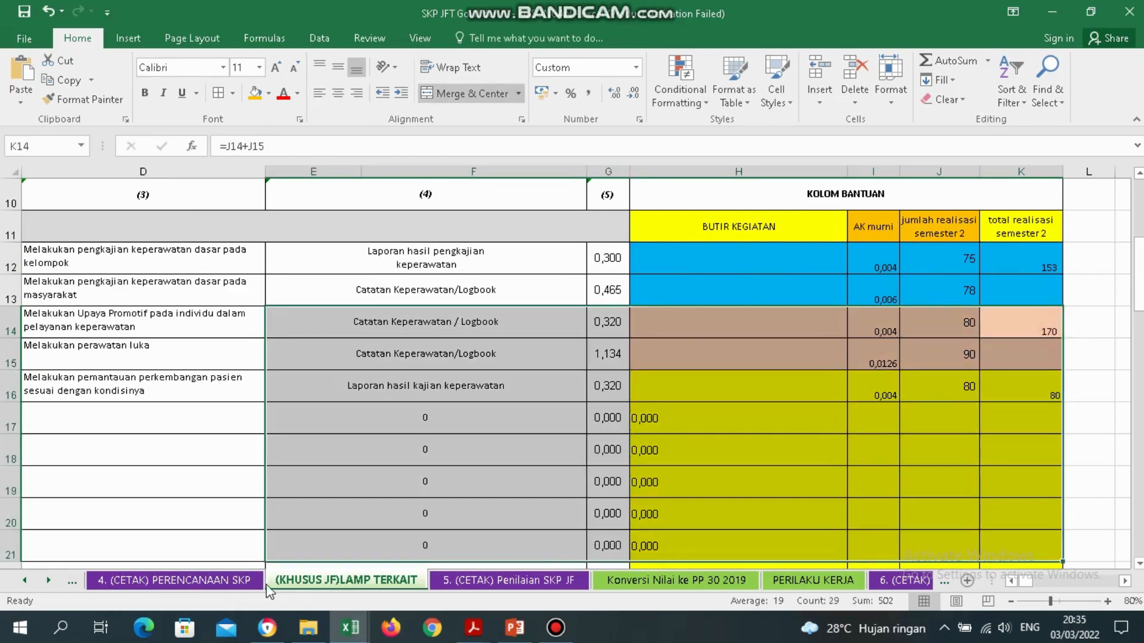
pyautogui.click(974, 364)
pyautogui.click(1014, 342)
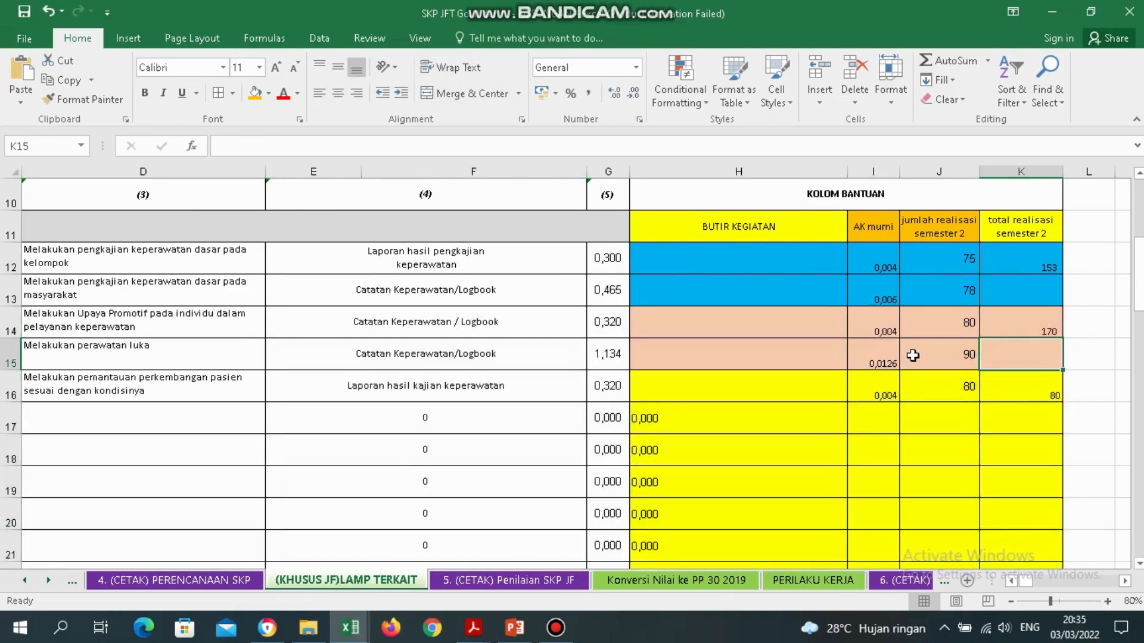
pyautogui.click(1032, 334)
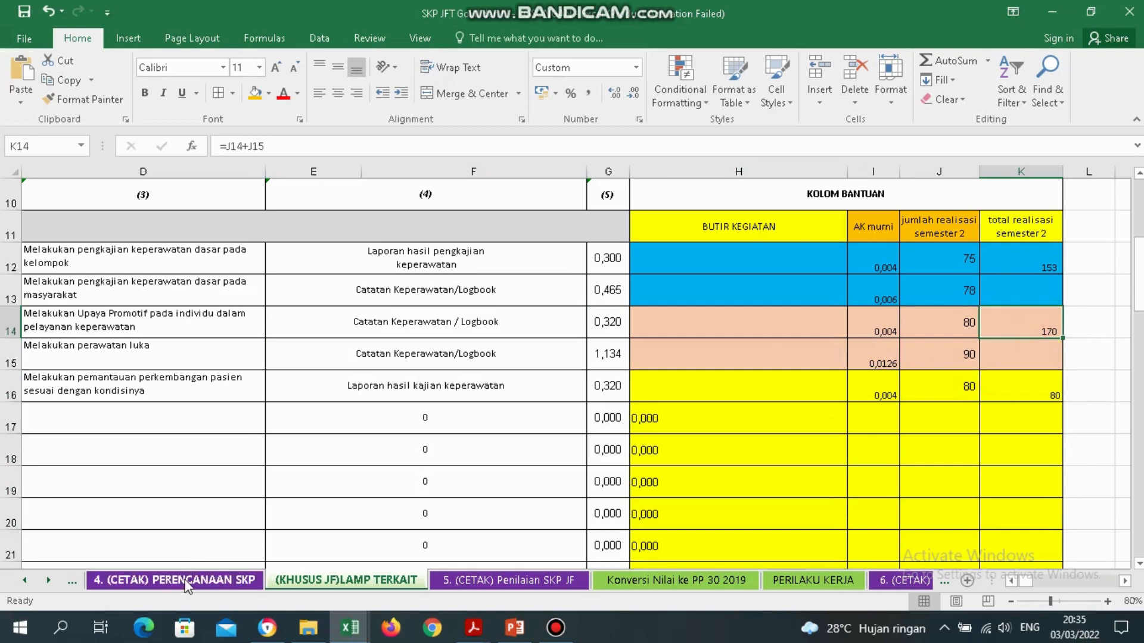
# Enter 170 as the second activity's quantity target on the planning sheet.
pyautogui.click(186, 583)
pyautogui.click(524, 335)
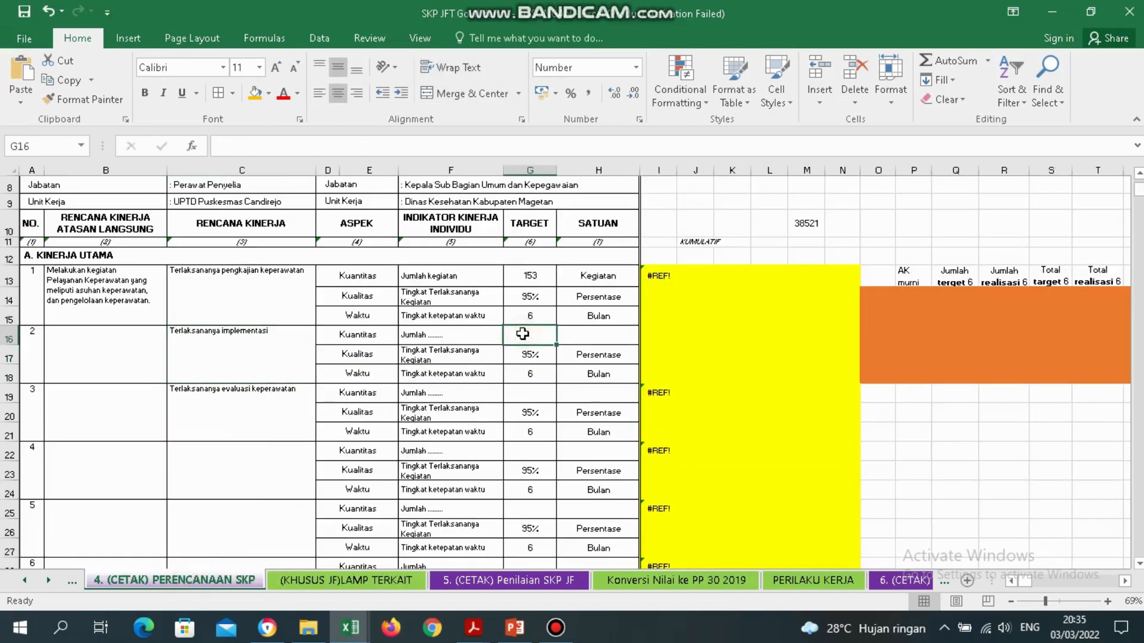
pyautogui.write('170')
pyautogui.press('Return')
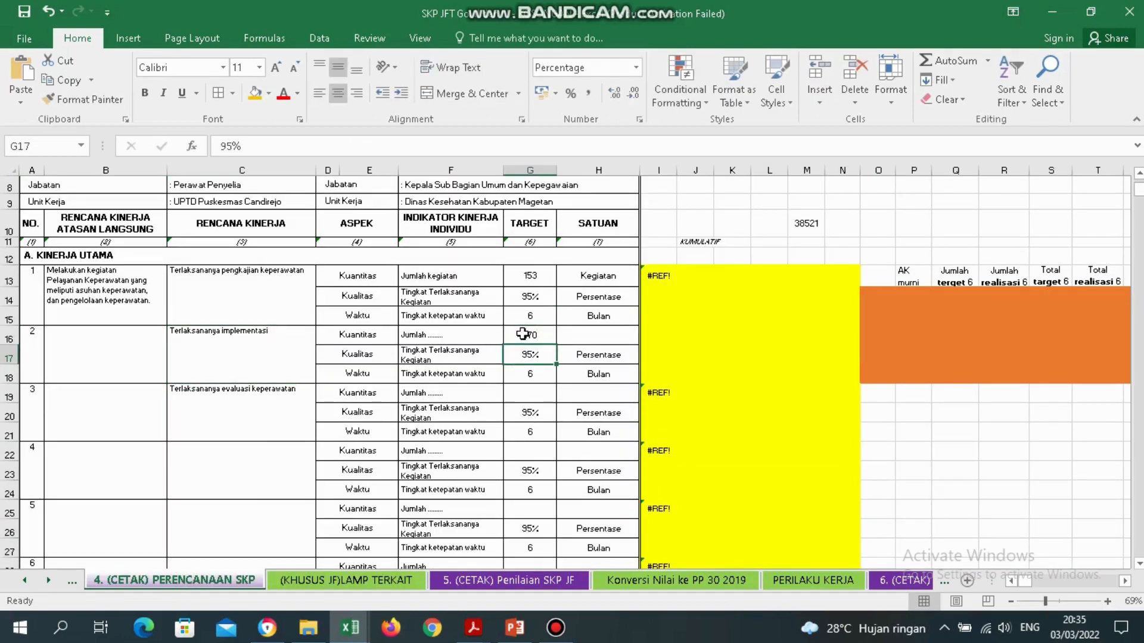
# Recheck the semester-2 realisation values in rows 12–15 and the row 14 total formula.
pyautogui.click(382, 584)
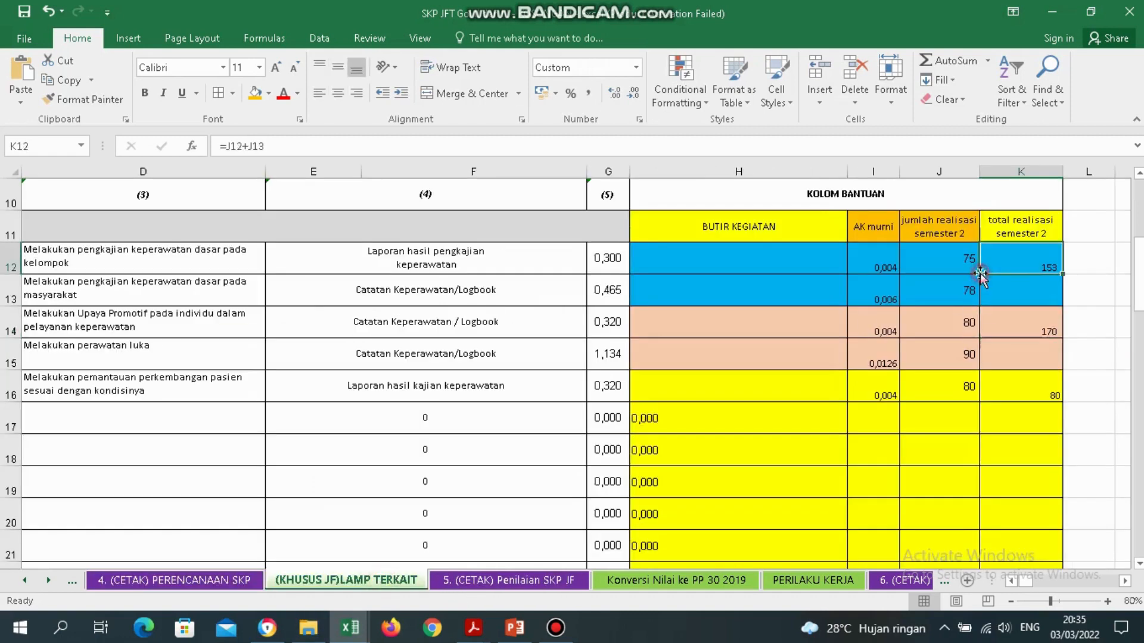
pyautogui.click(960, 310)
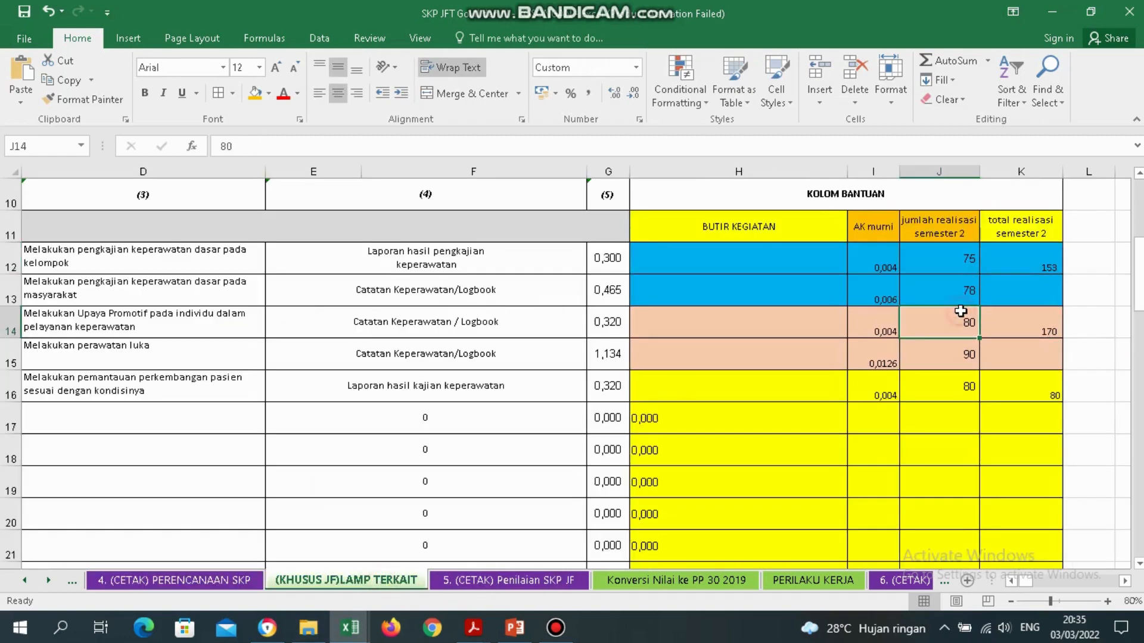
pyautogui.click(953, 262)
pyautogui.click(954, 287)
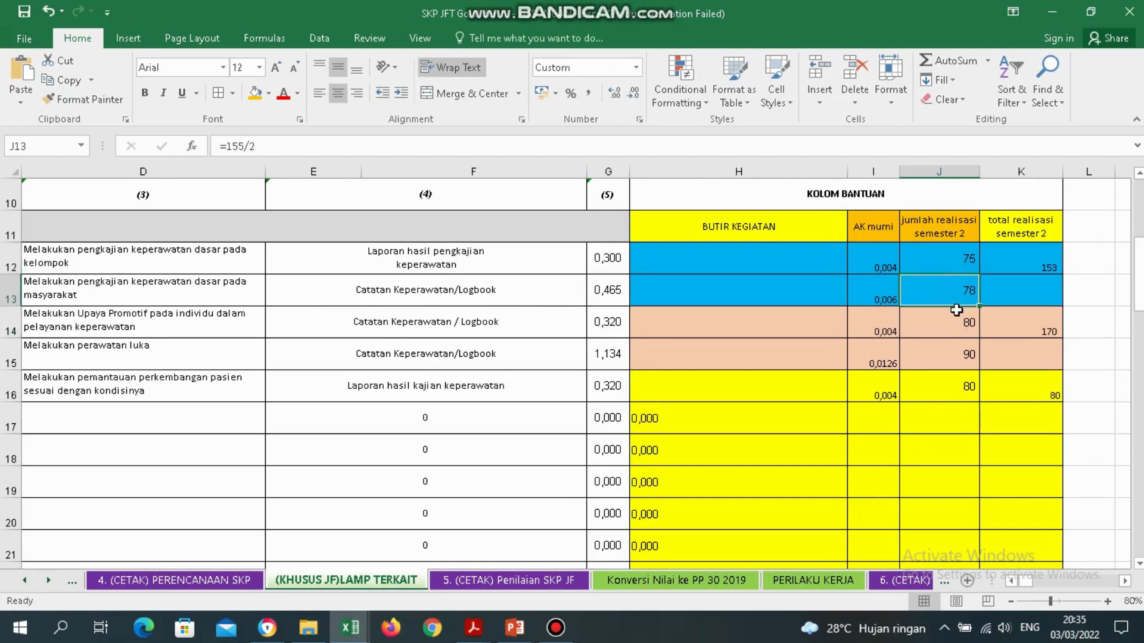
pyautogui.click(956, 311)
pyautogui.click(958, 350)
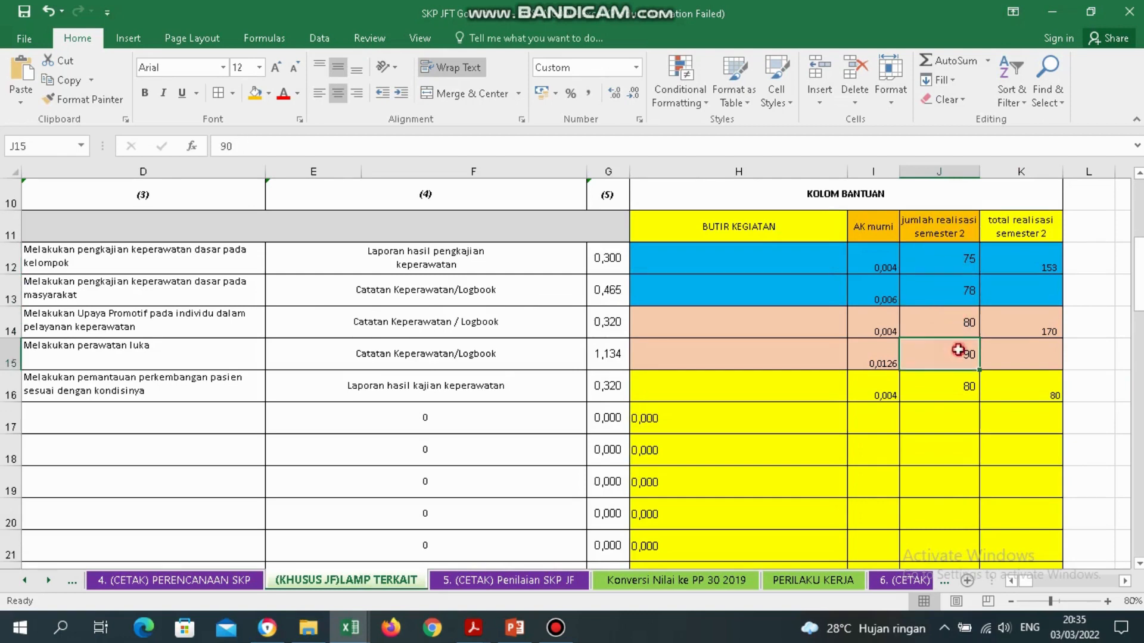
pyautogui.click(1020, 321)
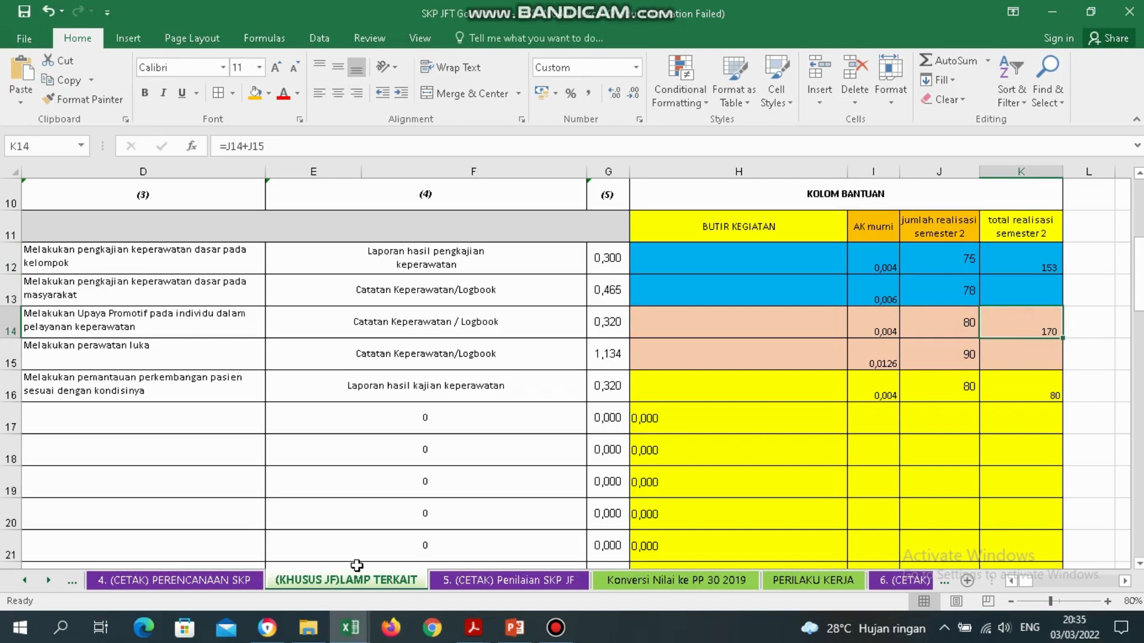
pyautogui.click(194, 583)
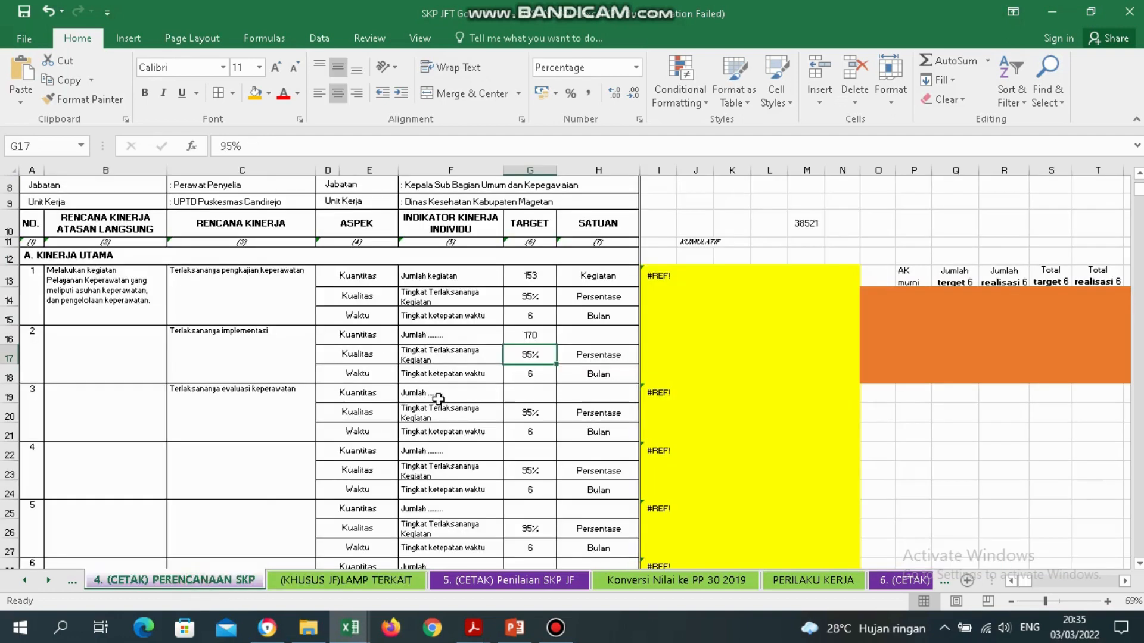
# Set item 2's indicator to 'Jumlah kegiatan' and unit to 'Kegiatan' in row 16.
pyautogui.click(246, 349)
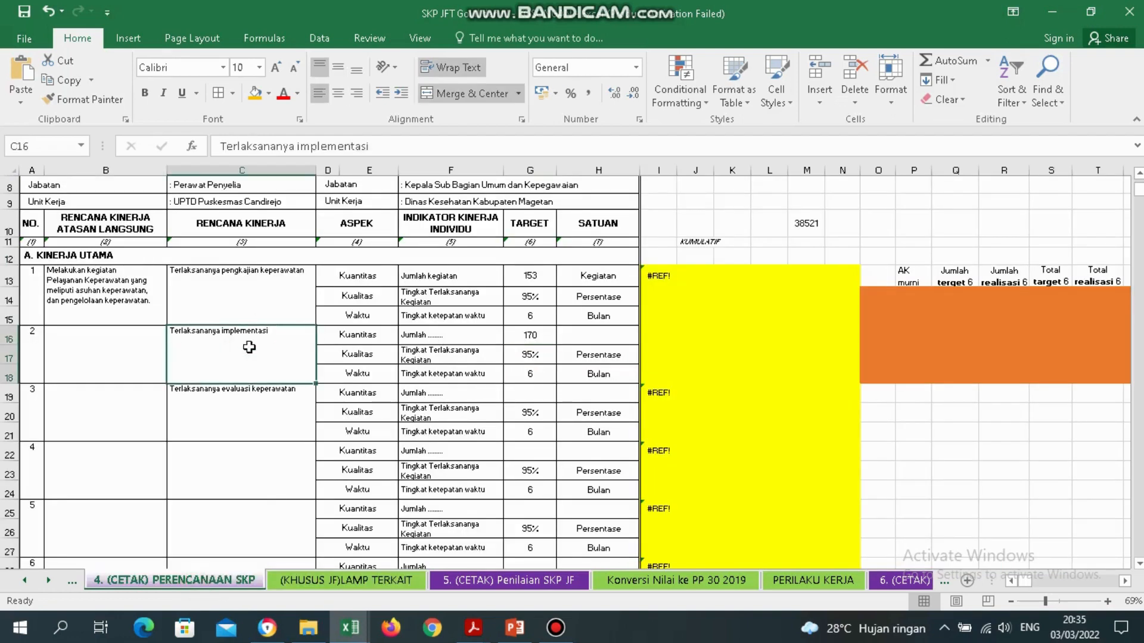
pyautogui.doubleClick(460, 334)
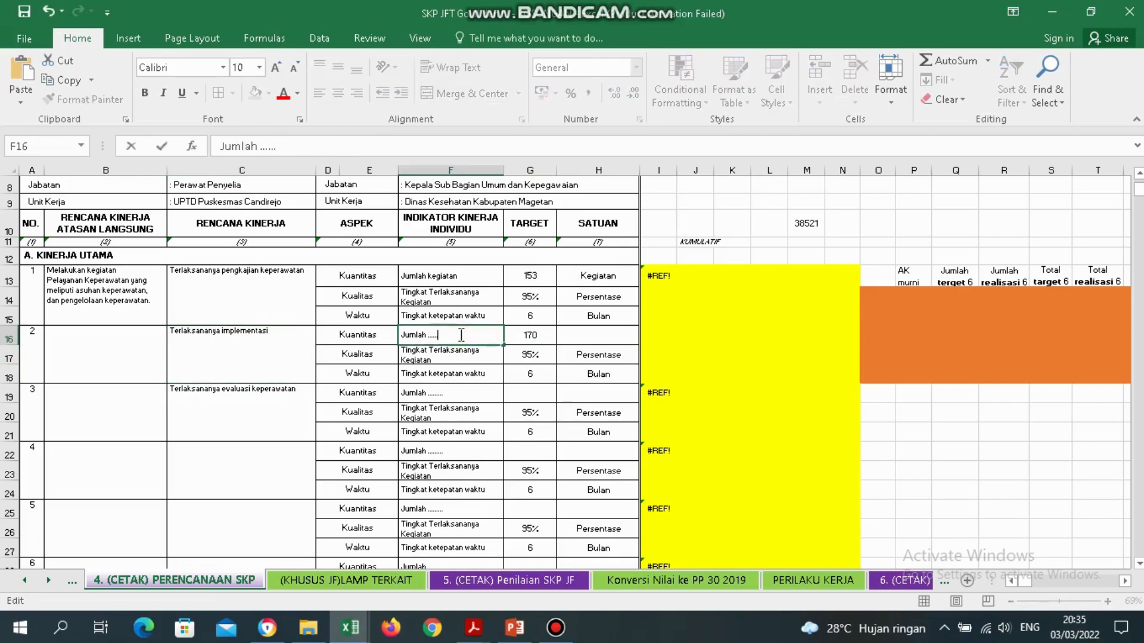
pyautogui.write('kegiatan')
pyautogui.press('Return')
pyautogui.press('Up')
pyautogui.press('Right')
pyautogui.press('Right')
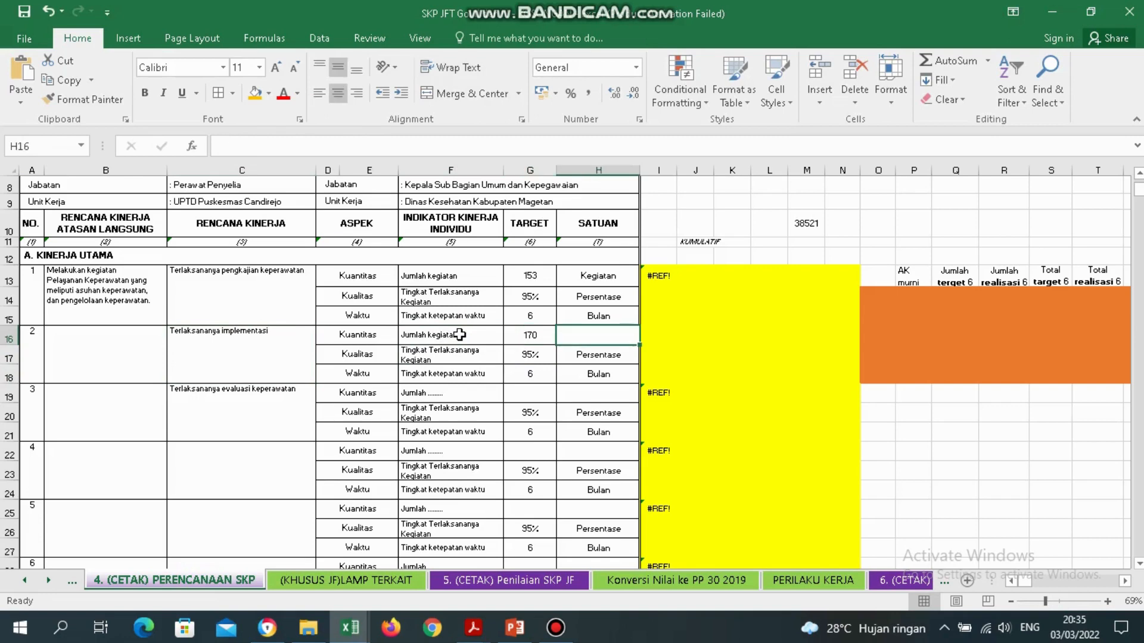
pyautogui.write('Kegiatan')
pyautogui.press('Return')
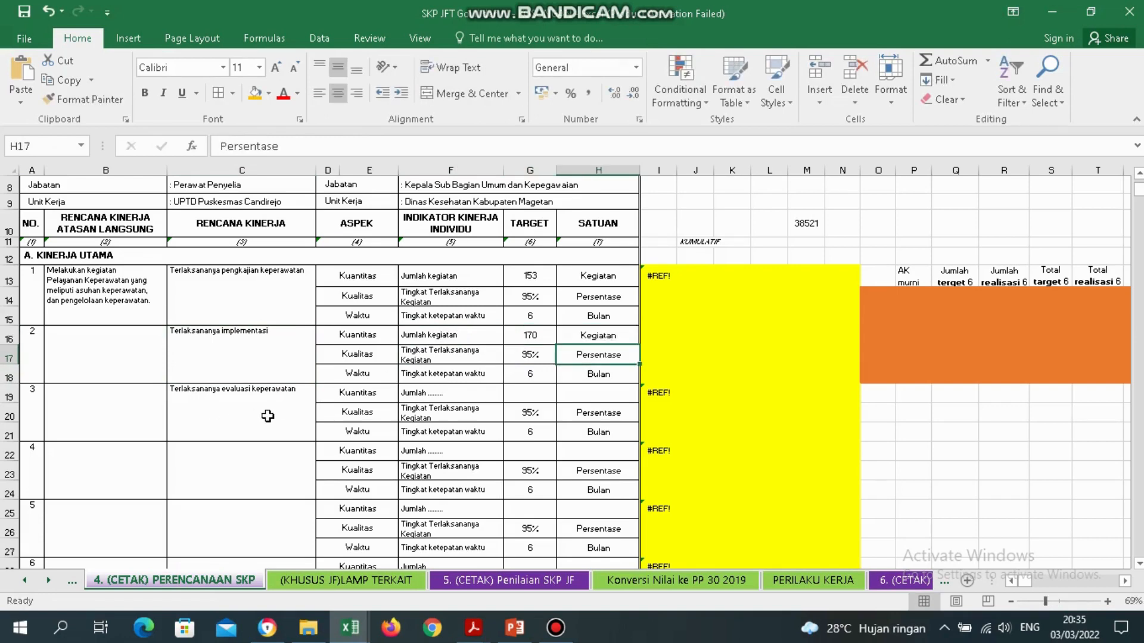
# Set item 3's indicator to 'Jumlah kegiatan' and unit to 'Kegiatan' in row 19.
pyautogui.doubleClick(458, 395)
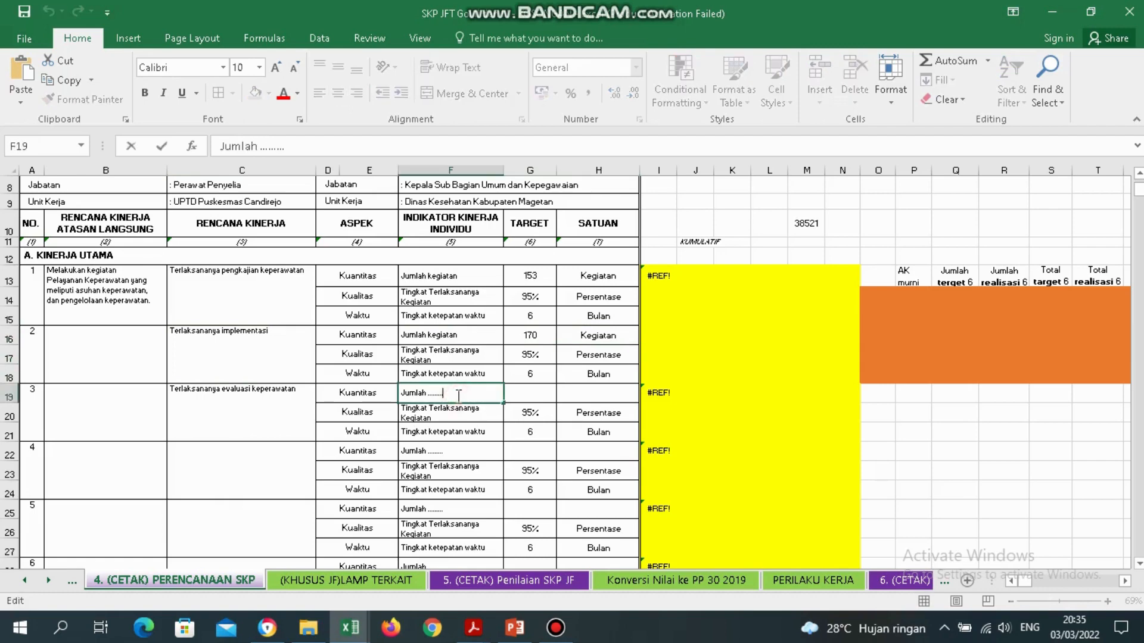
pyautogui.write('ke')
pyautogui.press('Return')
pyautogui.press('Up')
pyautogui.press('Down')
pyautogui.press('Up')
pyautogui.press('Right')
pyautogui.press('Right')
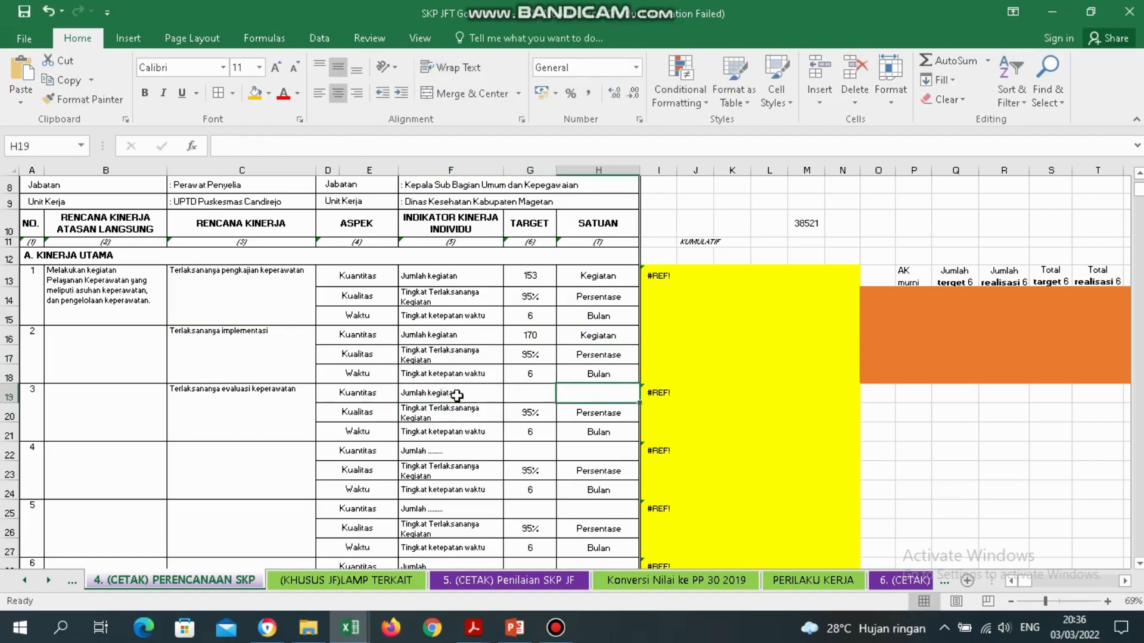
pyautogui.write('Kegiatan')
pyautogui.press('Return')
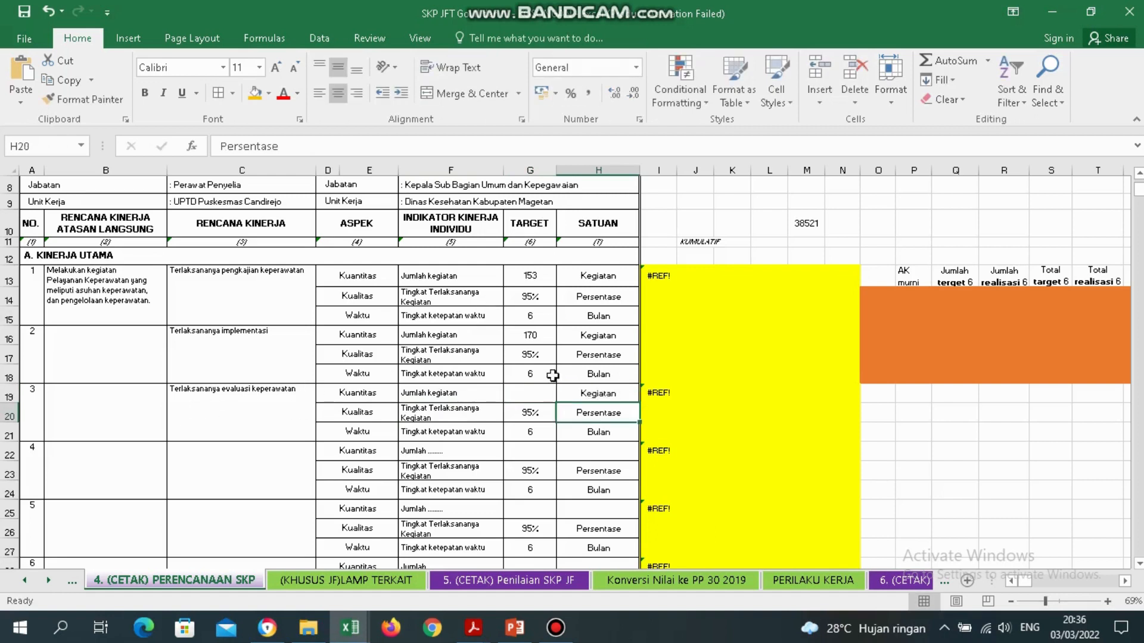
# Confirm the row 16 total of 80 on LAMP TERKAIT and enter 80 as item 3's target in G19.
pyautogui.click(366, 581)
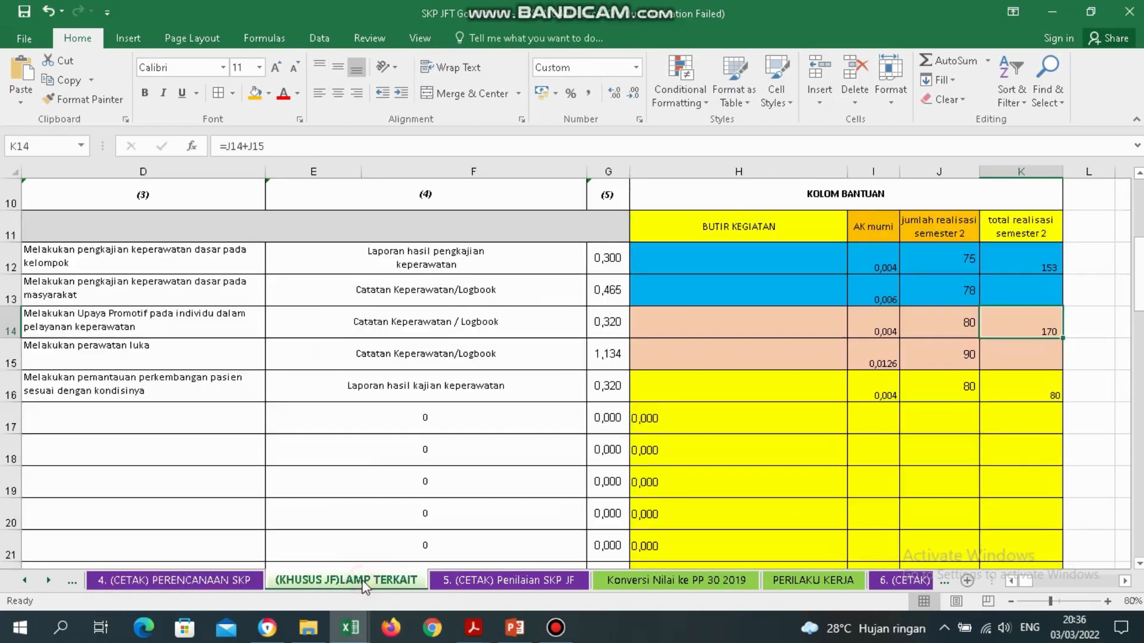
pyautogui.click(119, 385)
pyautogui.press('Left')
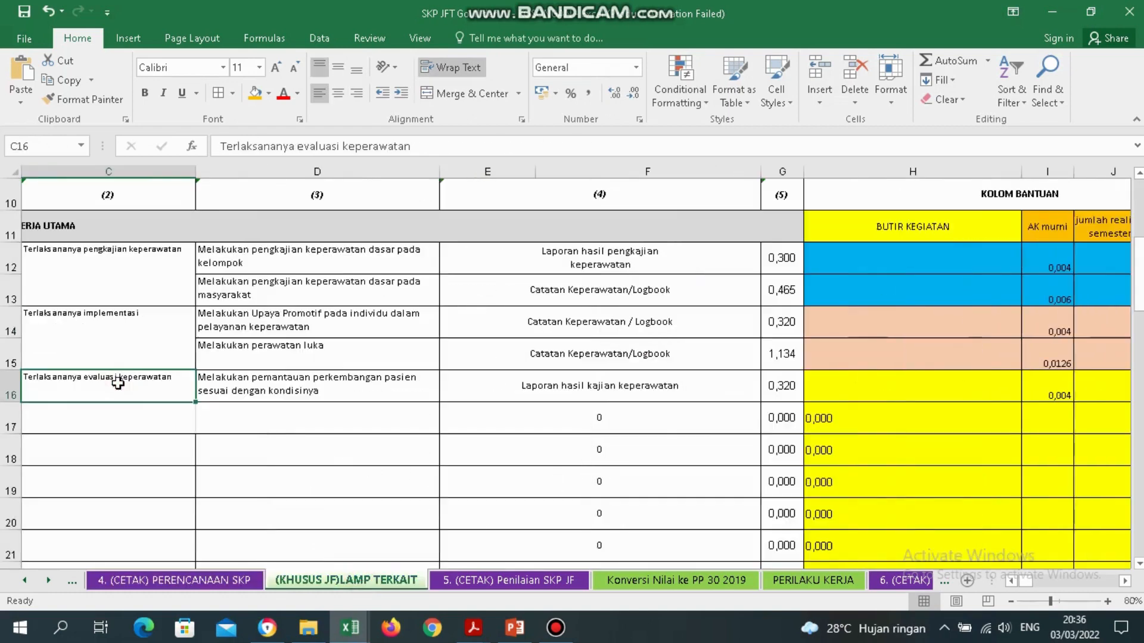
pyautogui.press('Right')
pyautogui.press('Right')
pyautogui.press('Right')
pyautogui.press('Right')
pyautogui.press('Right')
pyautogui.press('Right')
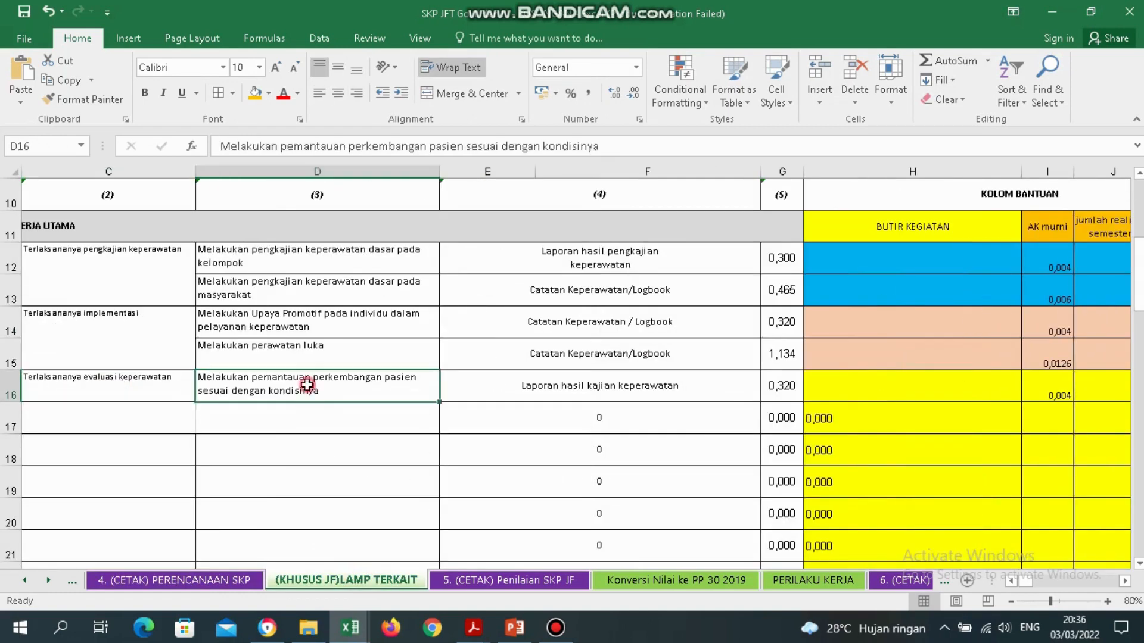
pyautogui.press('Right')
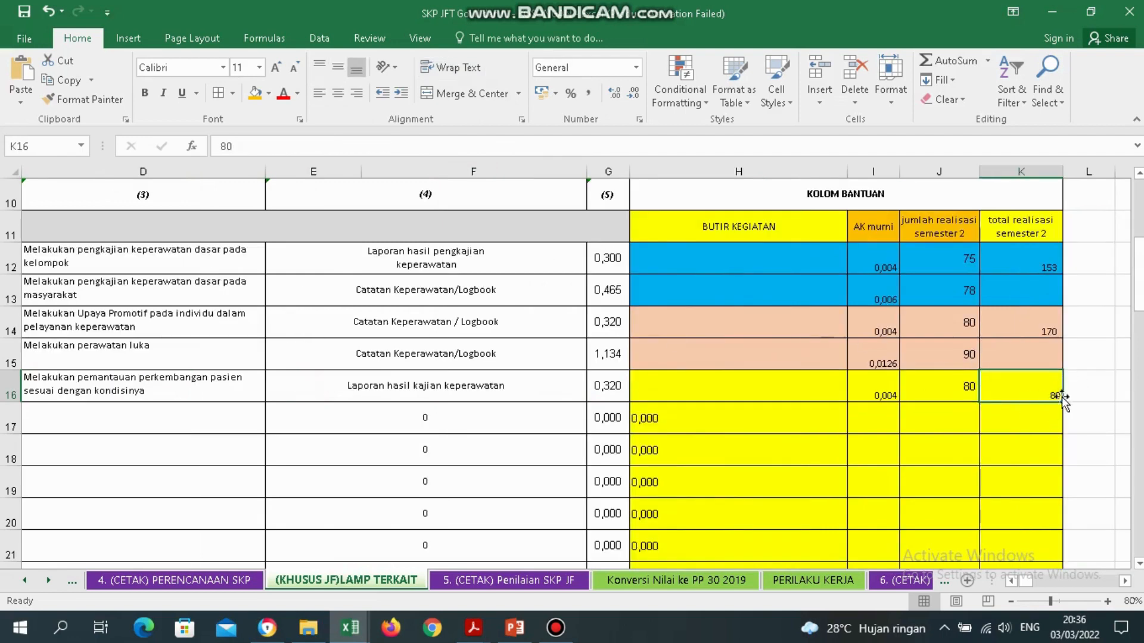
pyautogui.click(174, 581)
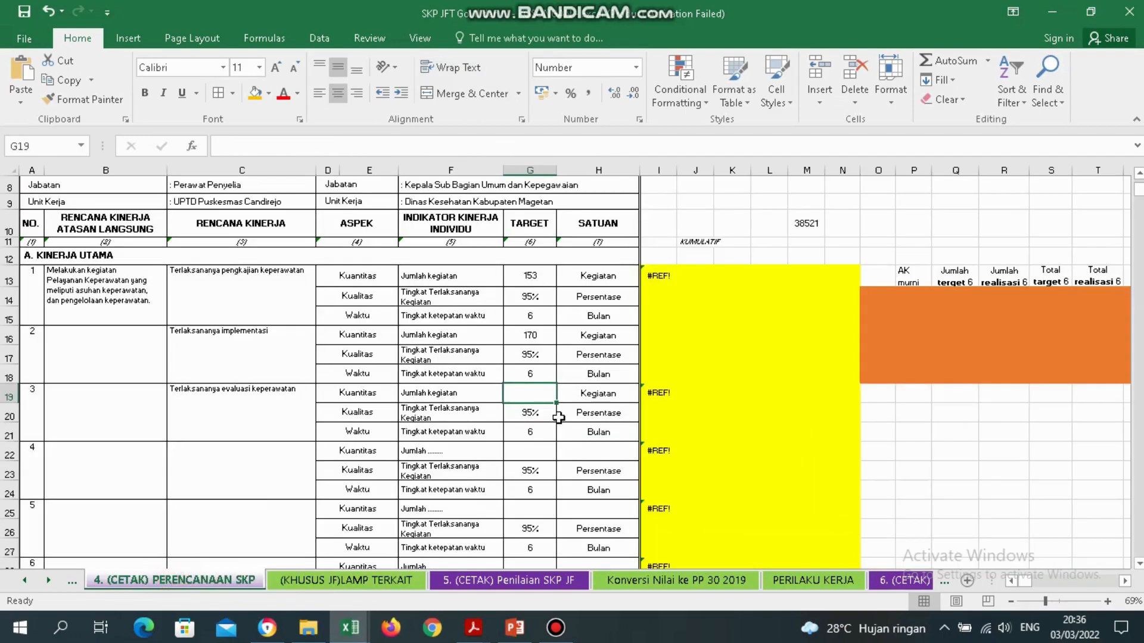
pyautogui.write('80')
pyautogui.press('Return')
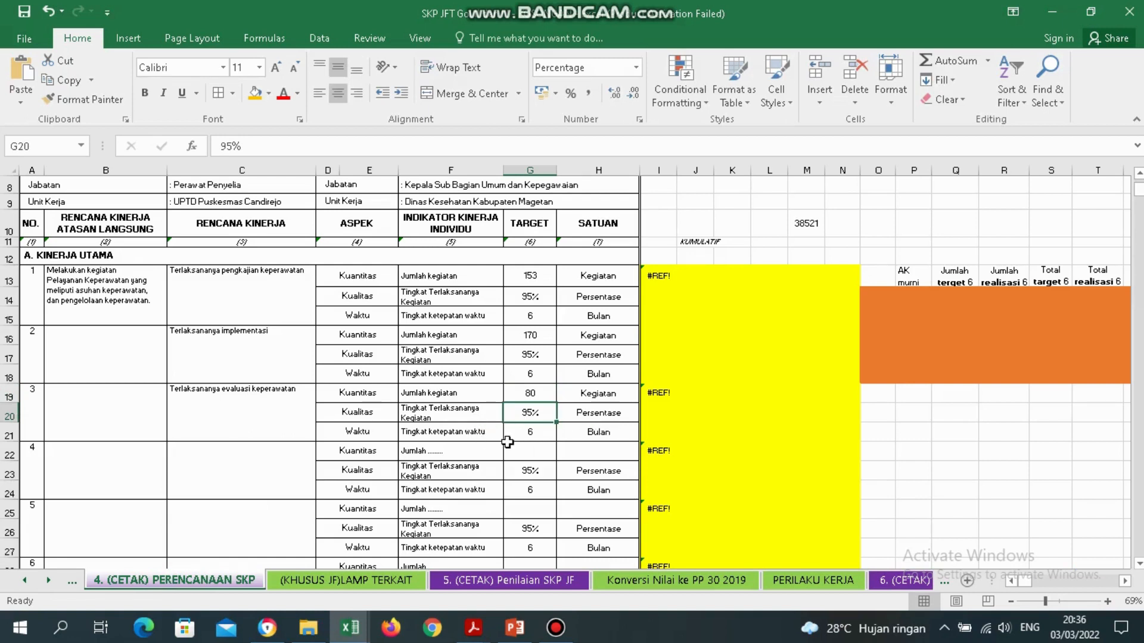
pyautogui.moveTo(531, 7)
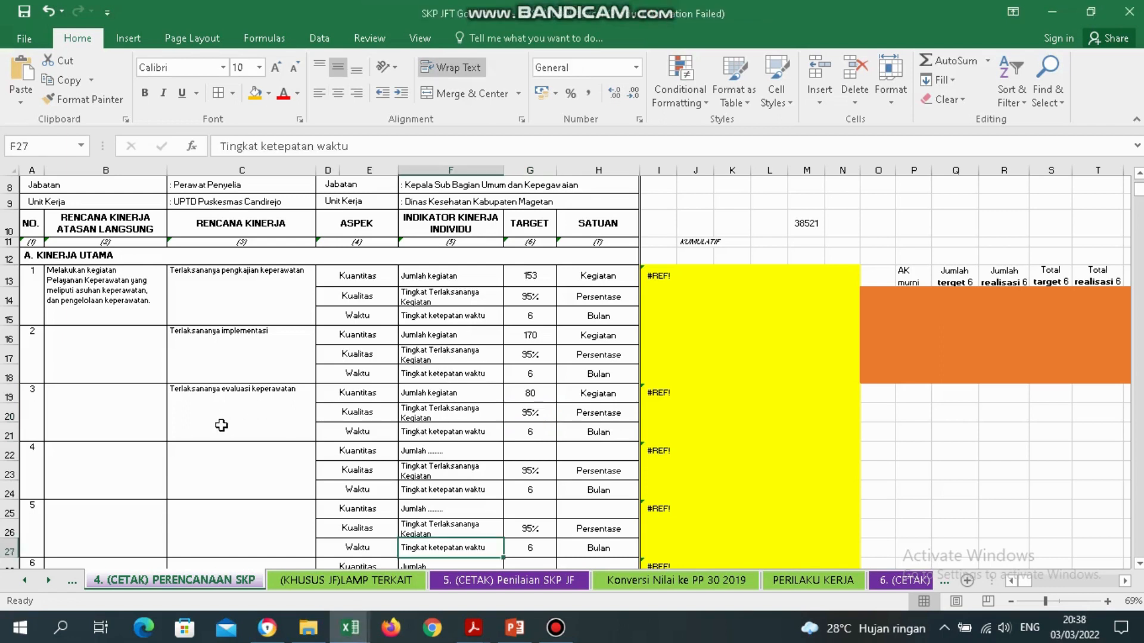
# Enter 'Tersedianya dokumen keperawatan' as item 4's plan in C22.
pyautogui.click(259, 425)
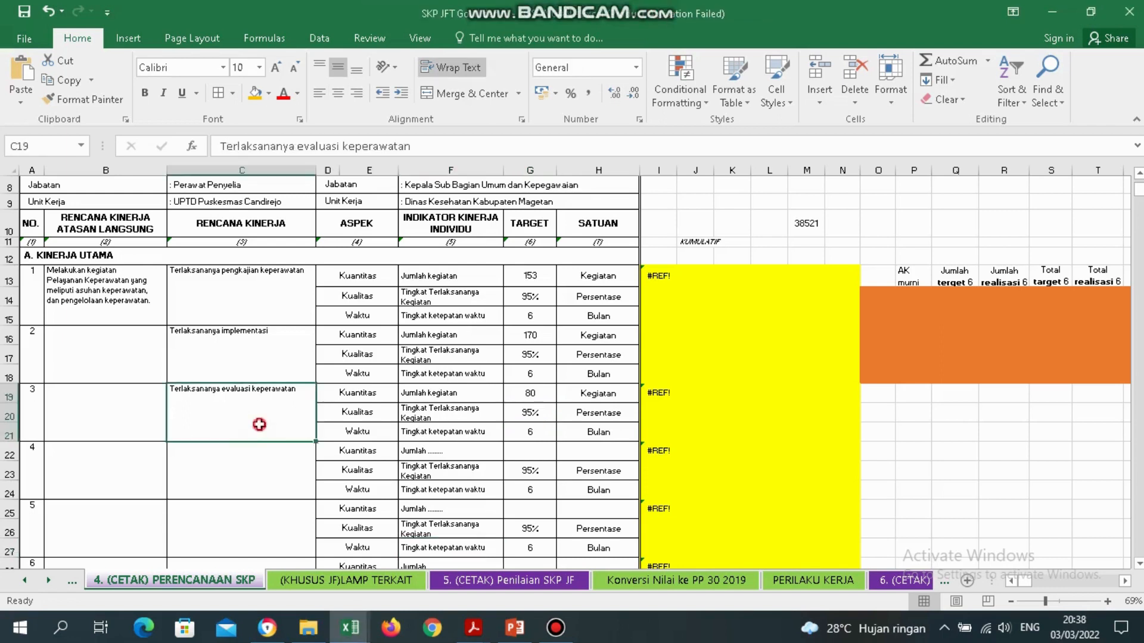
pyautogui.click(247, 477)
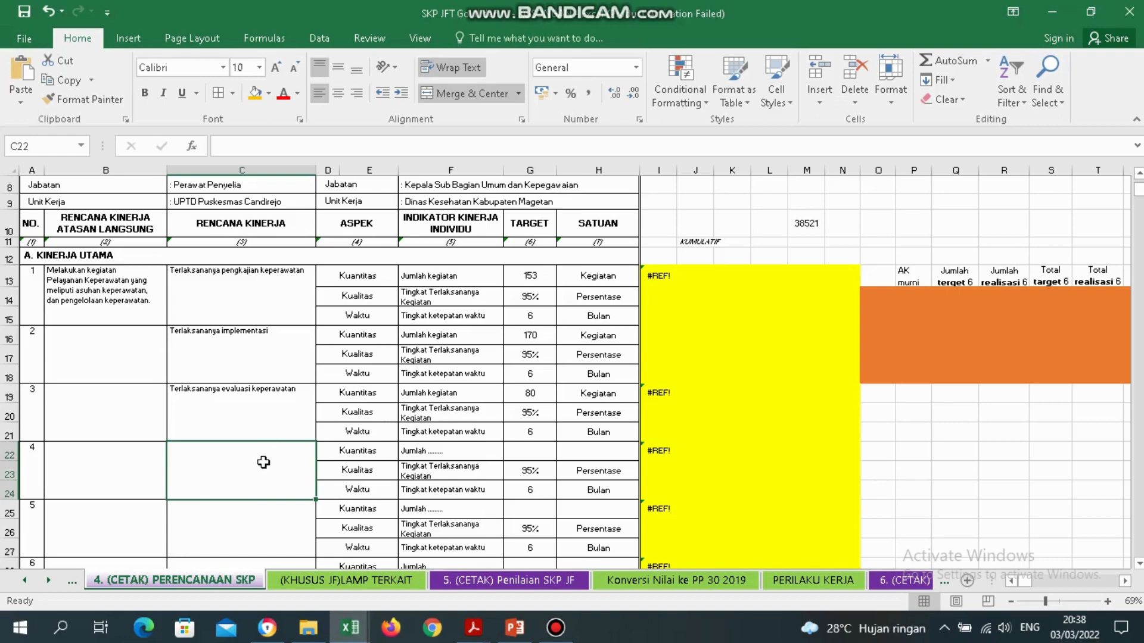
pyautogui.write('Tersedianya dokumen k')
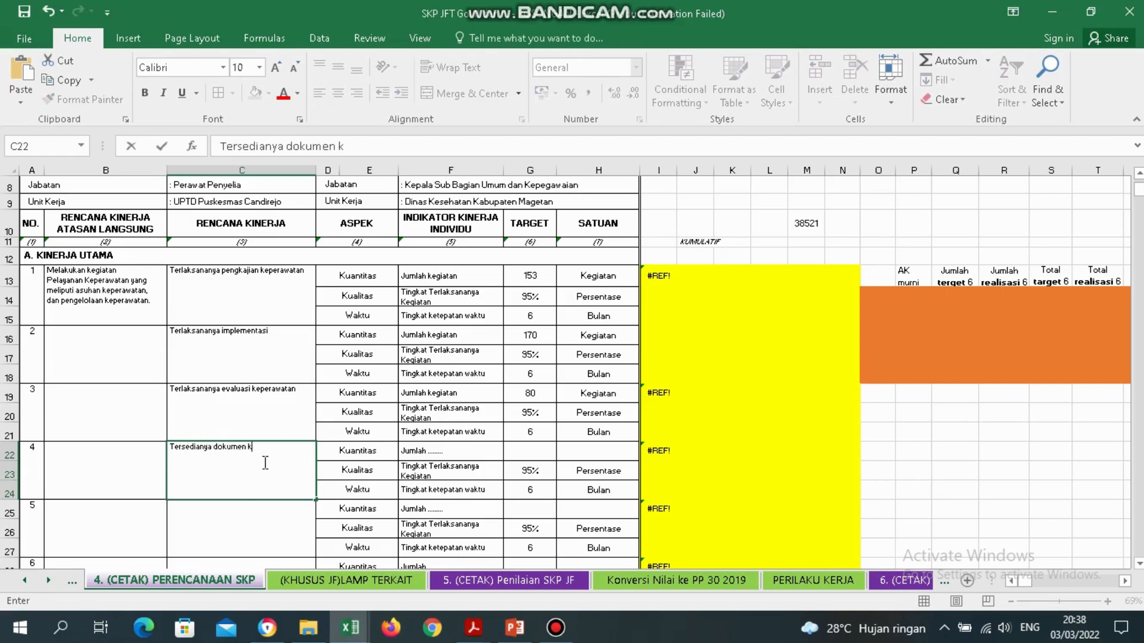
pyautogui.write('perawatan')
pyautogui.press('Return')
# Change item 4's indicators to 'Jumlah dokumen' and 'Kesesuaian Dokumen'.
pyautogui.click(265, 463)
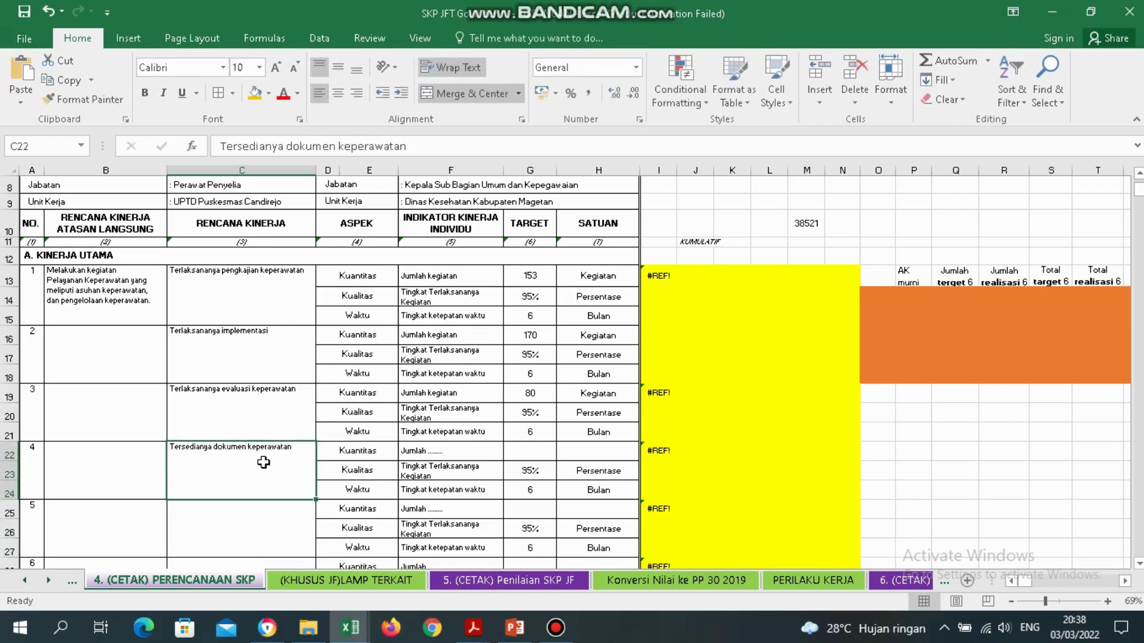
pyautogui.click(482, 452)
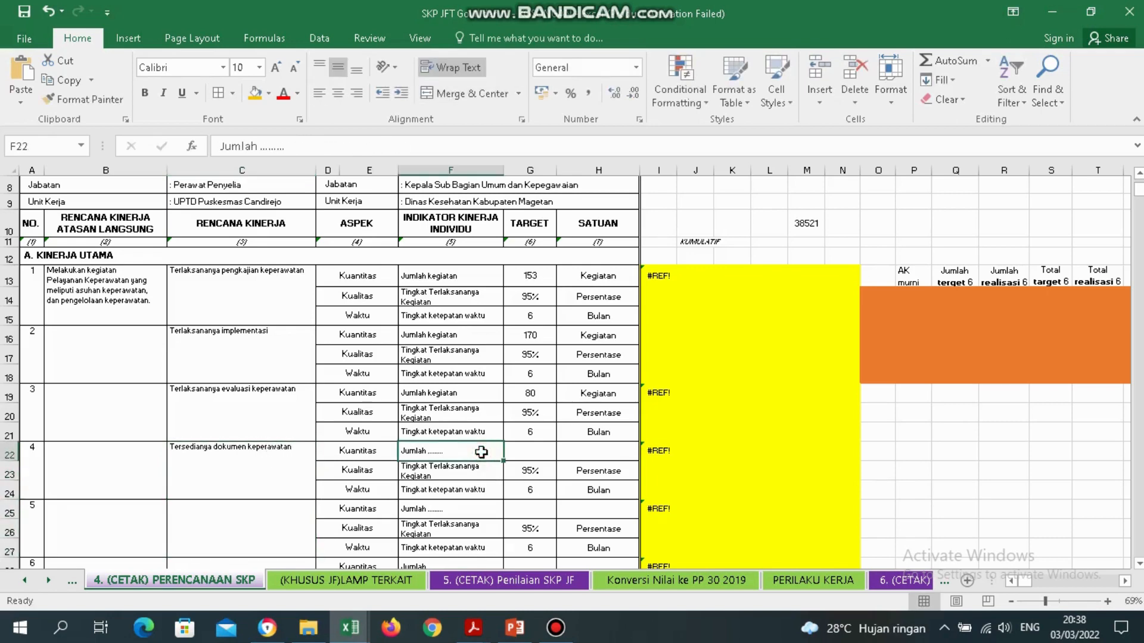
pyautogui.doubleClick(481, 452)
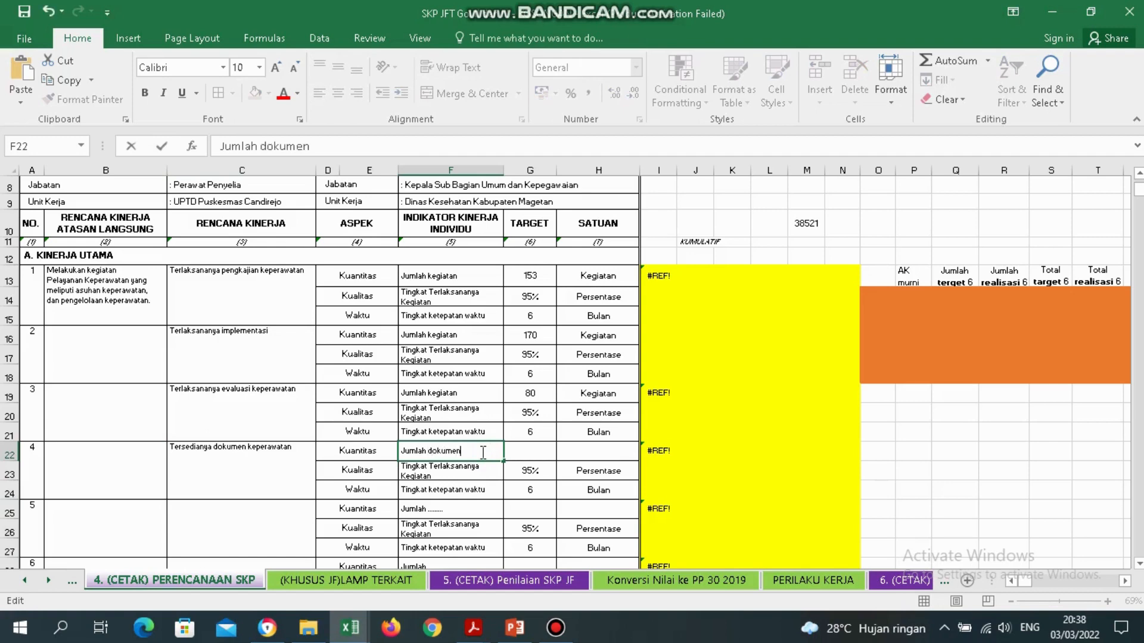
pyautogui.click(365, 477)
pyautogui.click(456, 477)
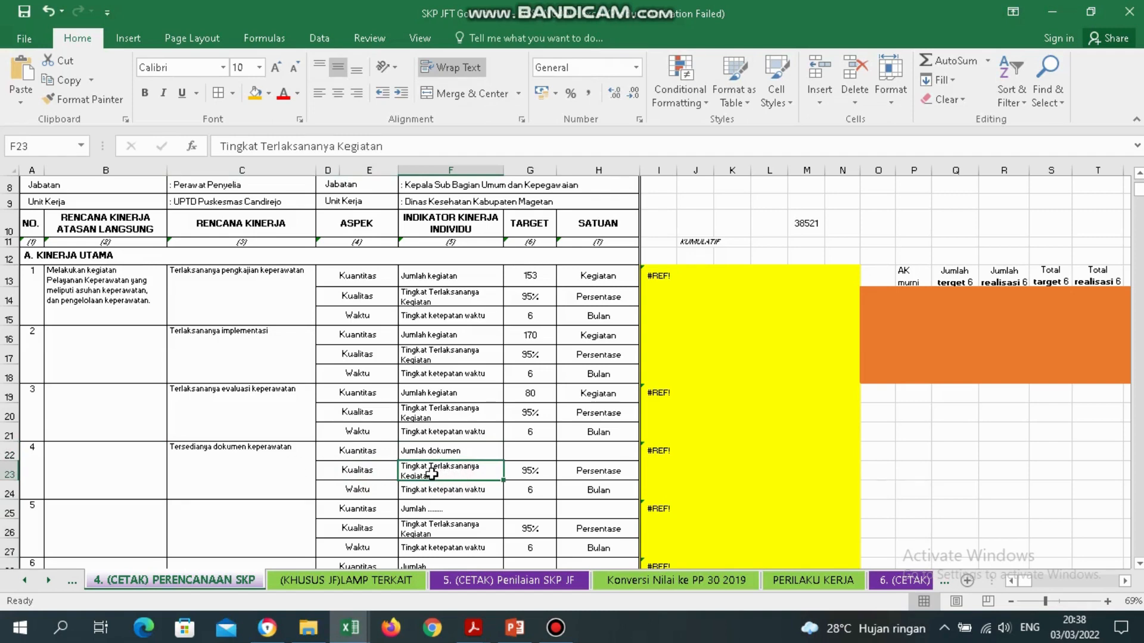
pyautogui.doubleClick(445, 476)
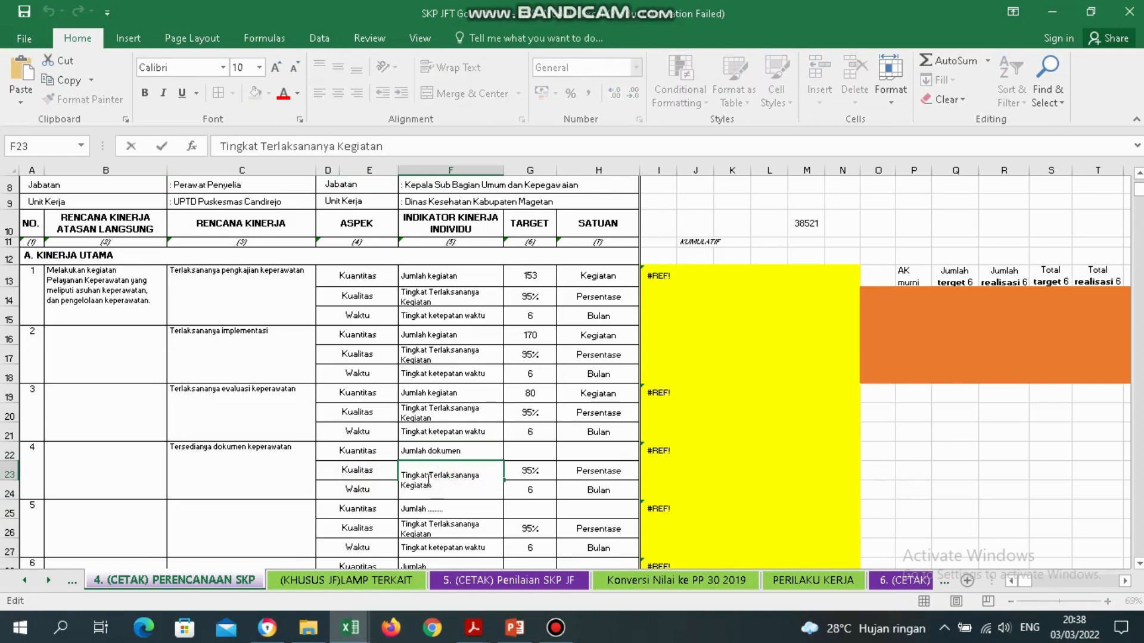
pyautogui.doubleClick(445, 475)
pyautogui.press('BackSpace')
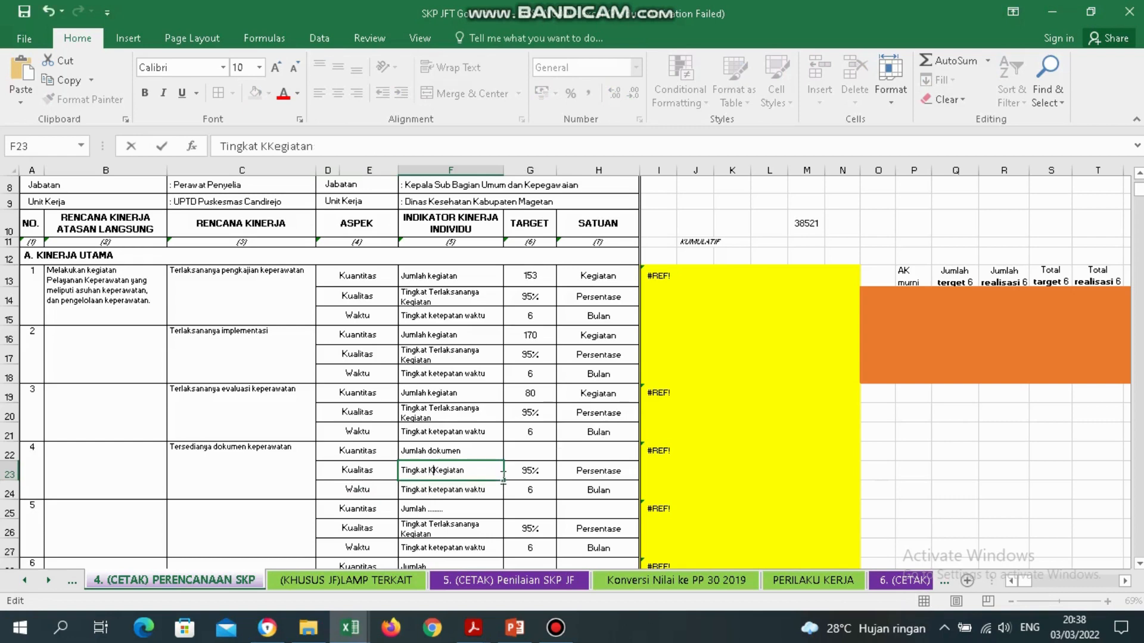
pyautogui.write('Kesesuaian')
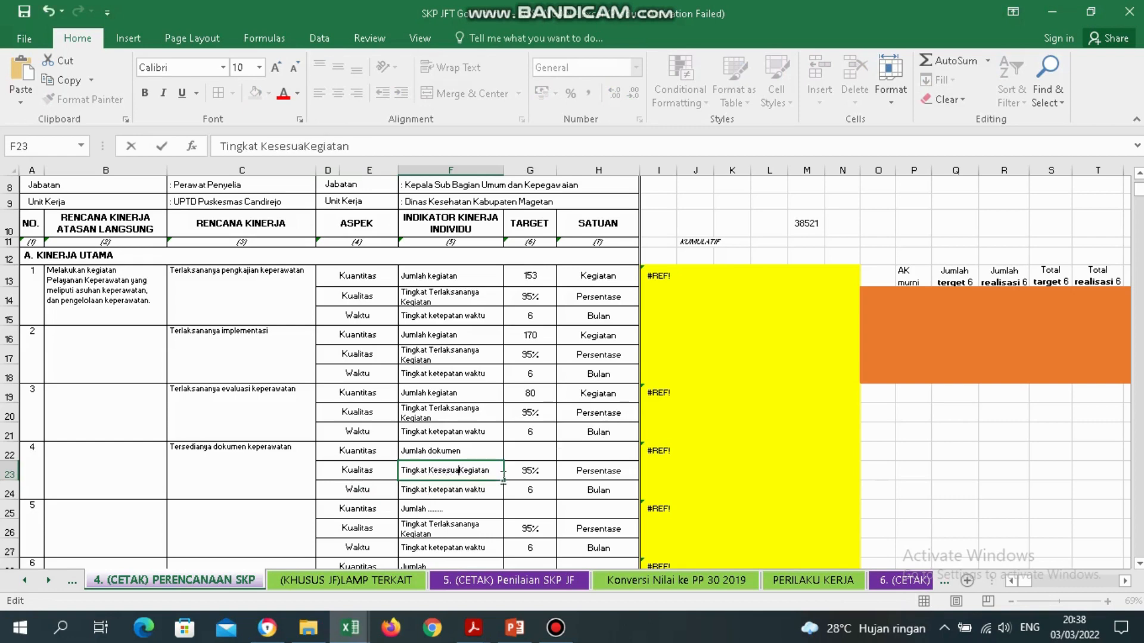
pyautogui.write(' Dokumen')
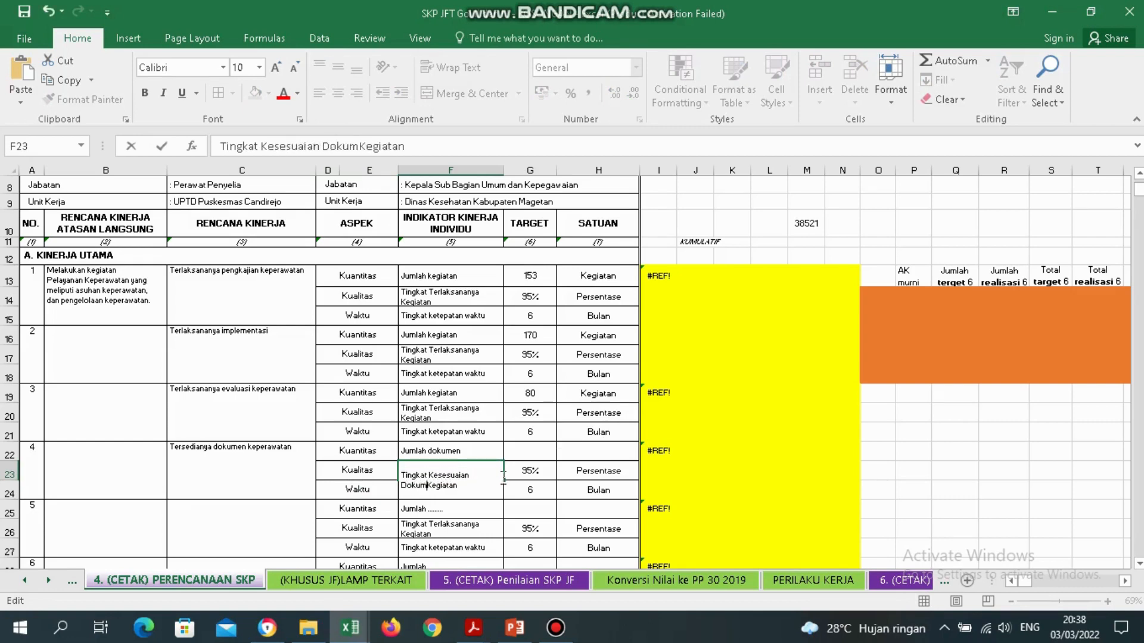
pyautogui.press('Delete')
pyautogui.press('Delete')
pyautogui.press('Delete')
pyautogui.click(357, 492)
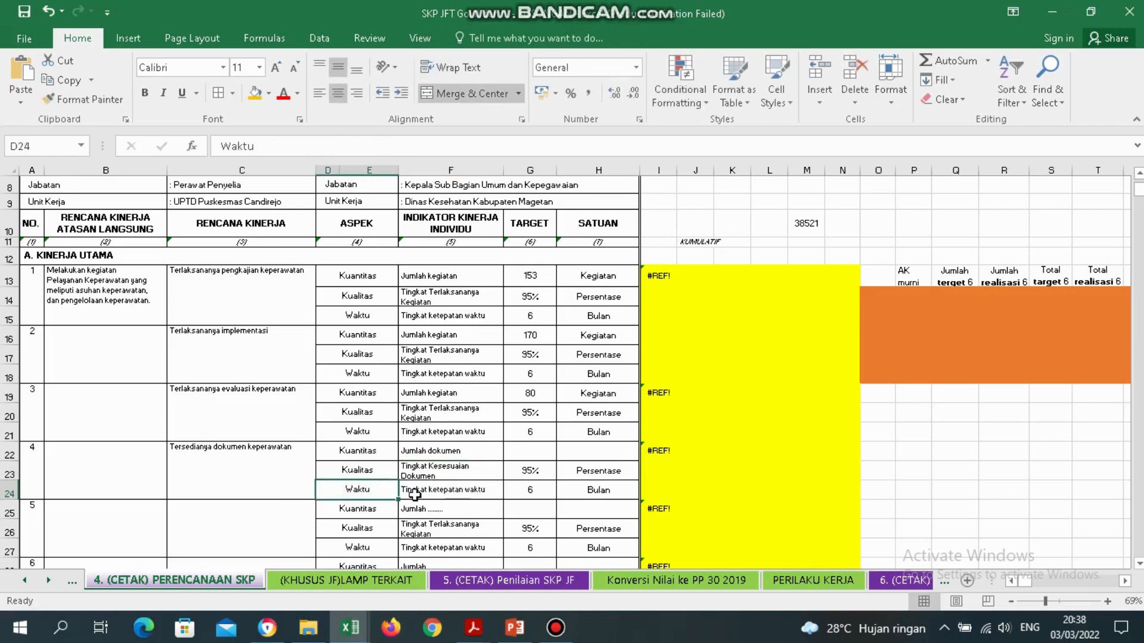
# Undo item 4's edits, restoring the blank plan cell and placeholder indicators.
pyautogui.click(539, 492)
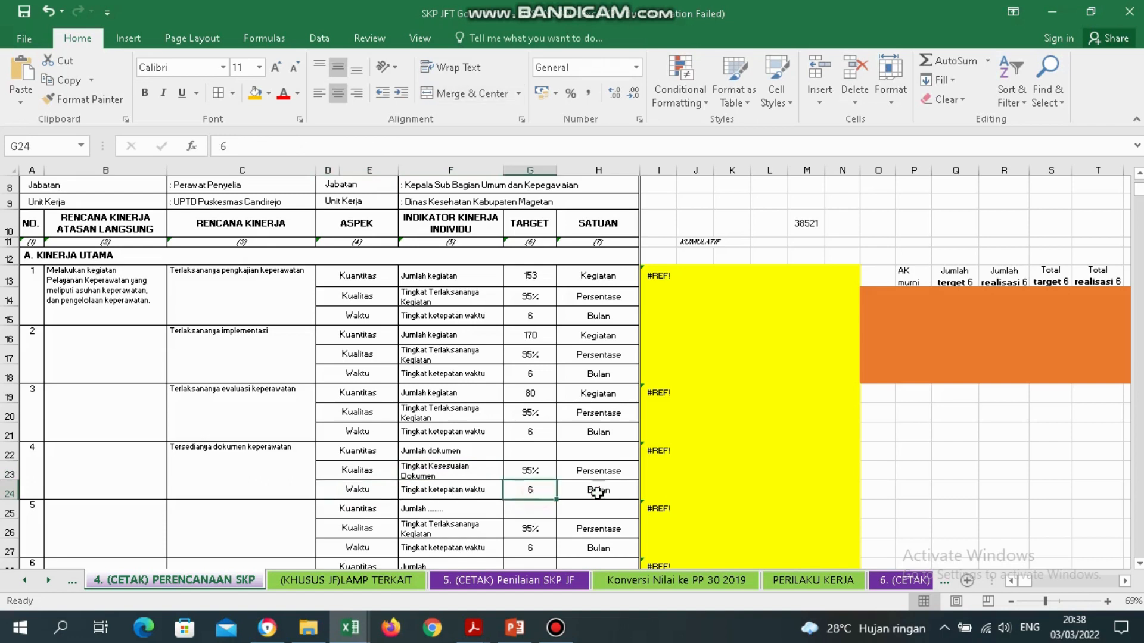
pyautogui.click(602, 491)
pyautogui.click(542, 476)
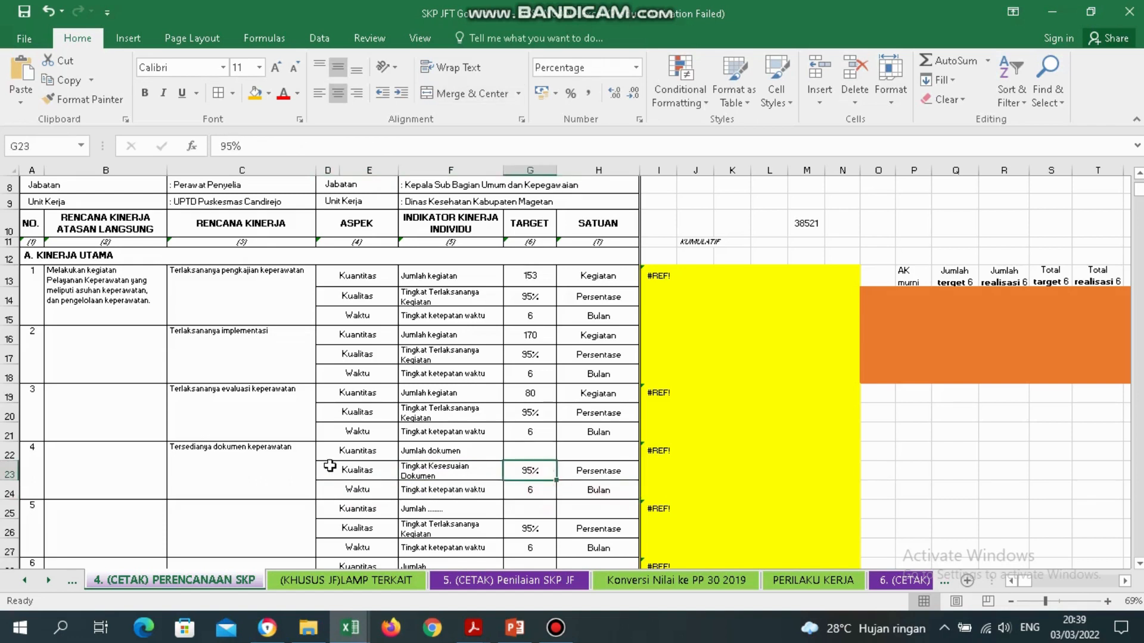
pyautogui.moveTo(446, 453); pyautogui.dragTo(454, 488)
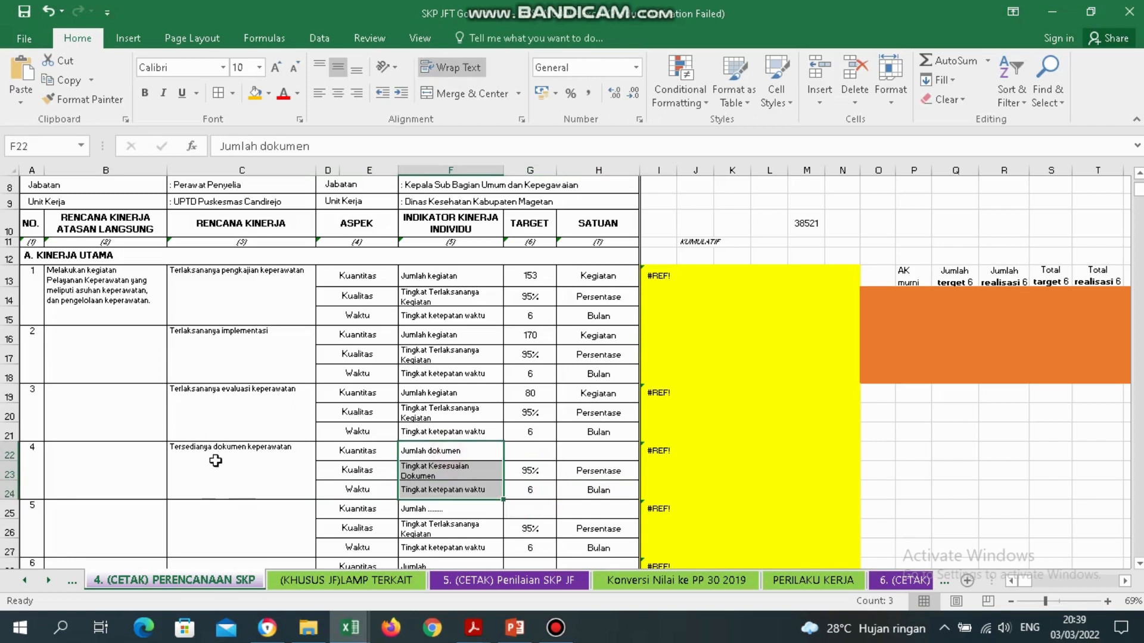
pyautogui.click(274, 458)
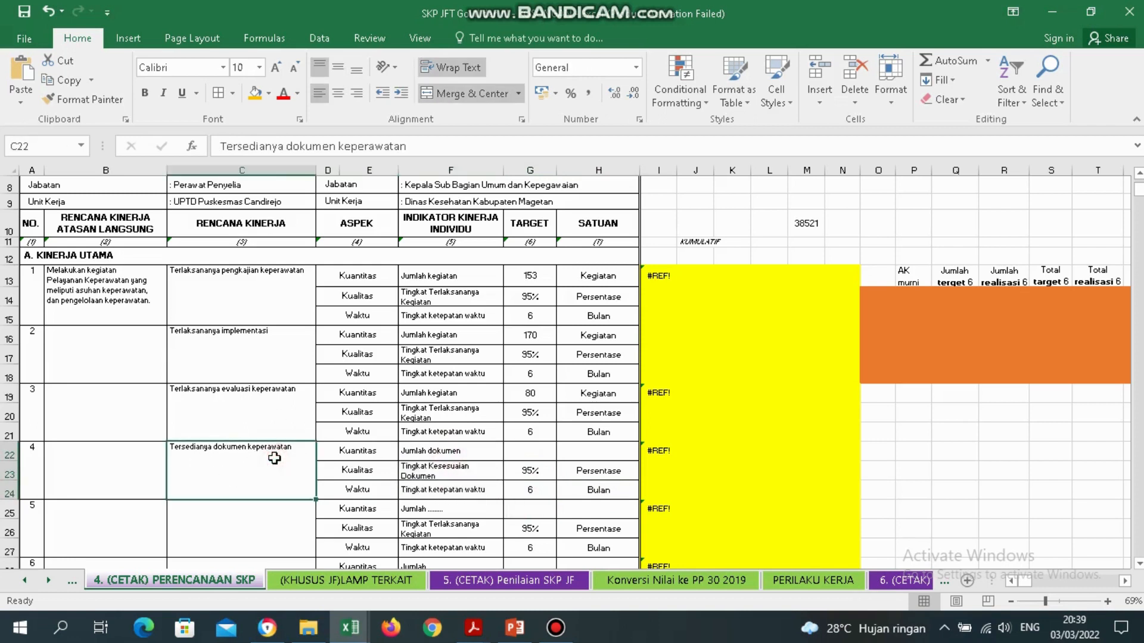
pyautogui.hotkey('ctrl', 'z')
pyautogui.hotkey('ctrl', 'z')
pyautogui.hotkey('ctrl', 'z')
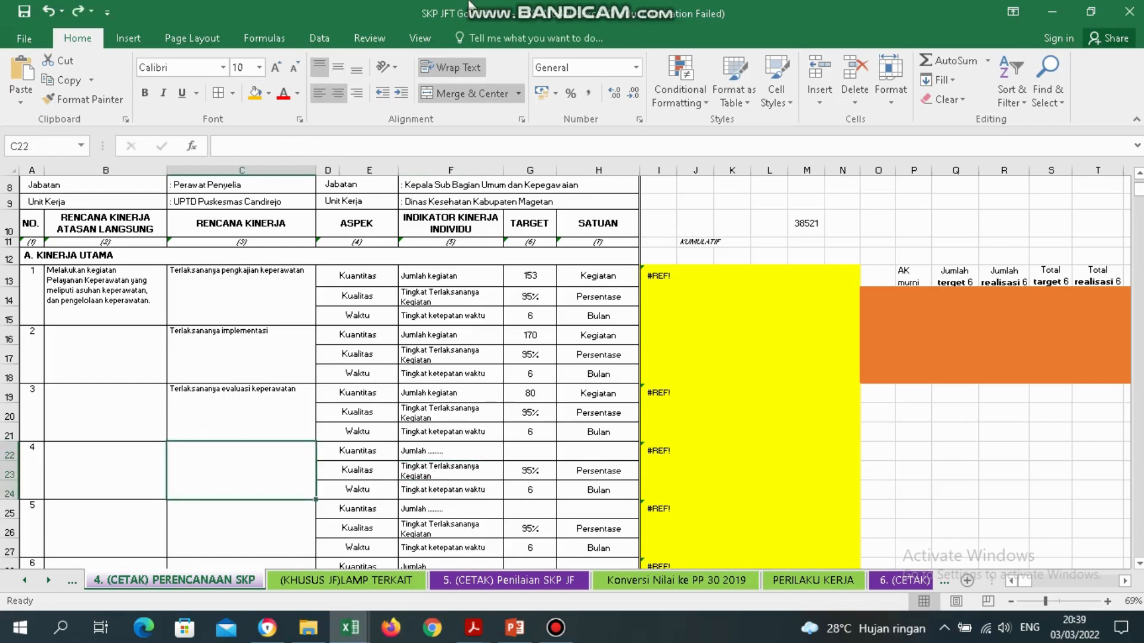
# Inspect item 1's superior-plan cell B15 and columns B and D on Penilaian SKP JF.
pyautogui.moveTo(470, 5)
pyautogui.moveTo(526, 3)
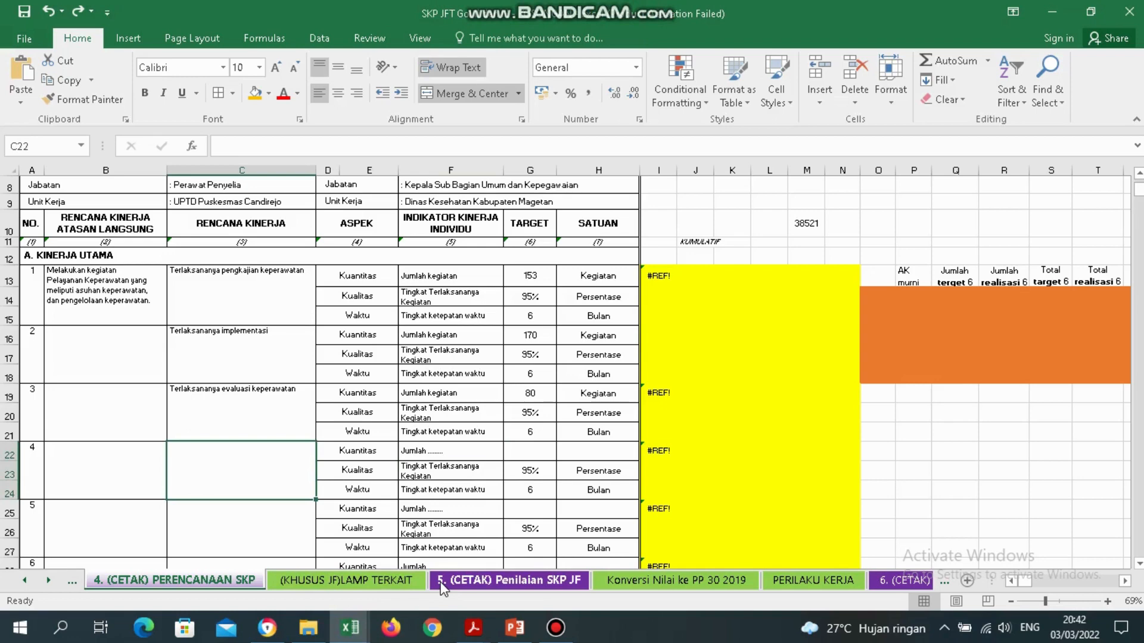
pyautogui.click(561, 580)
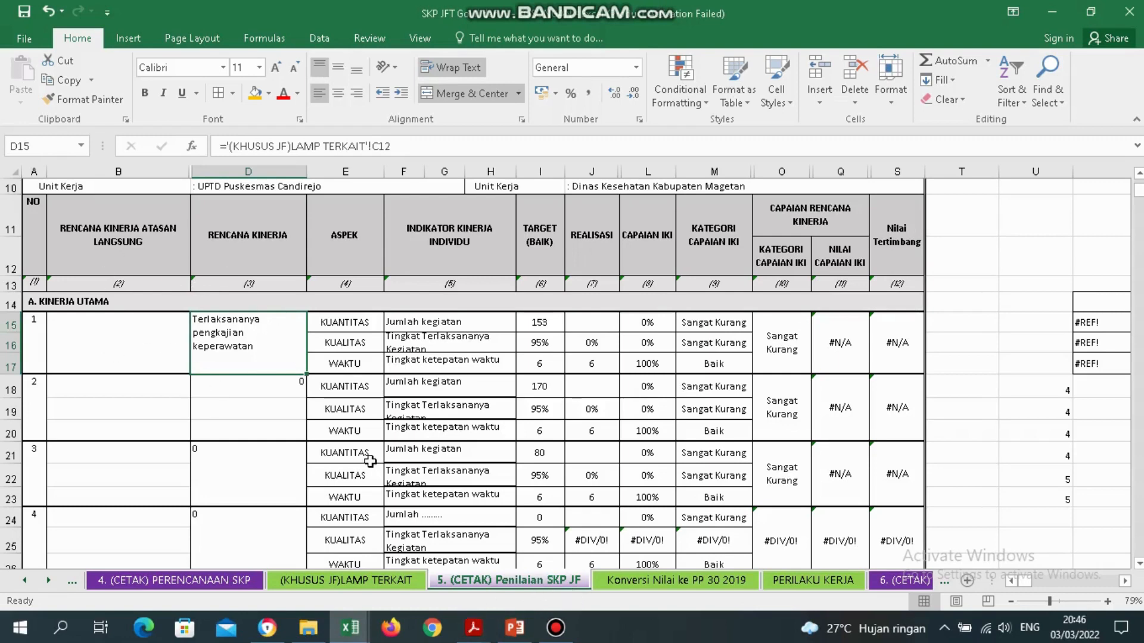
pyautogui.click(177, 363)
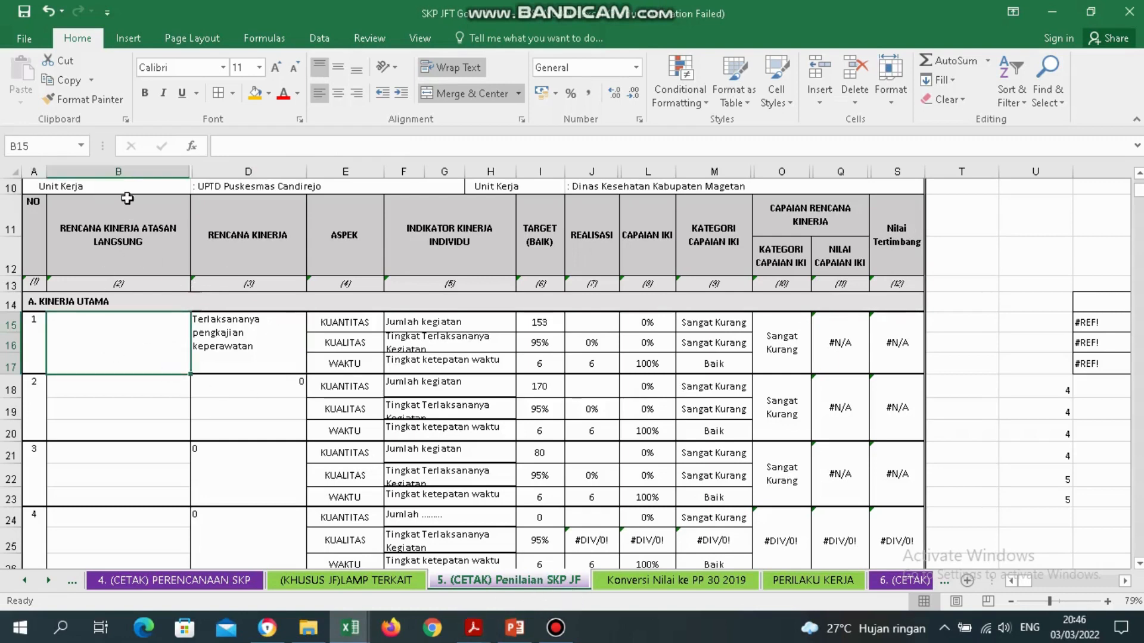
pyautogui.click(121, 172)
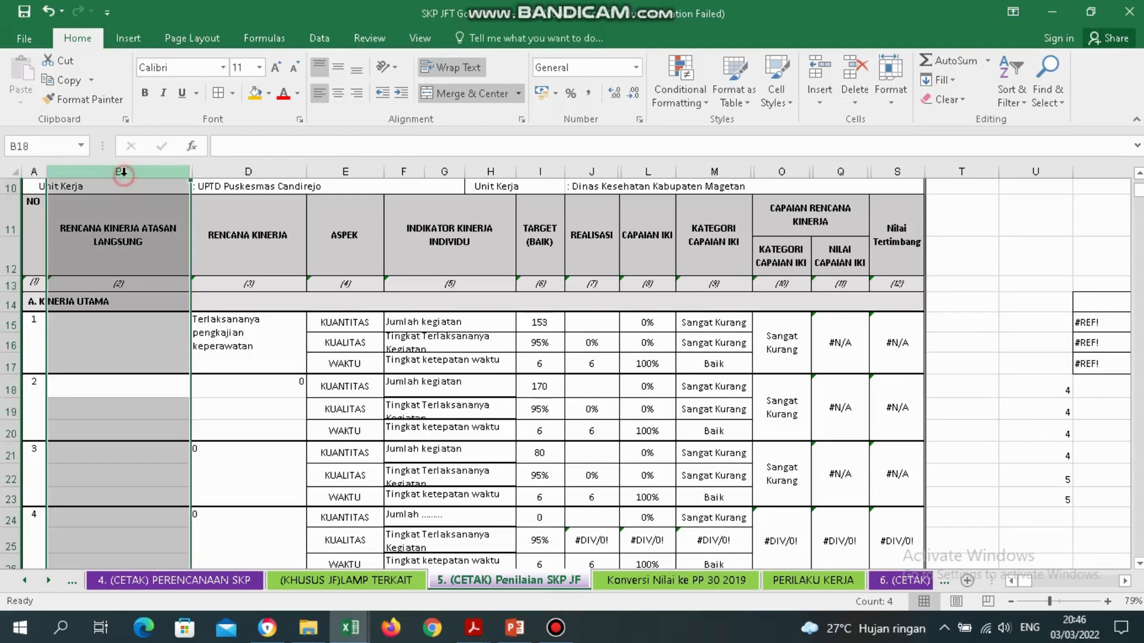
pyautogui.click(239, 172)
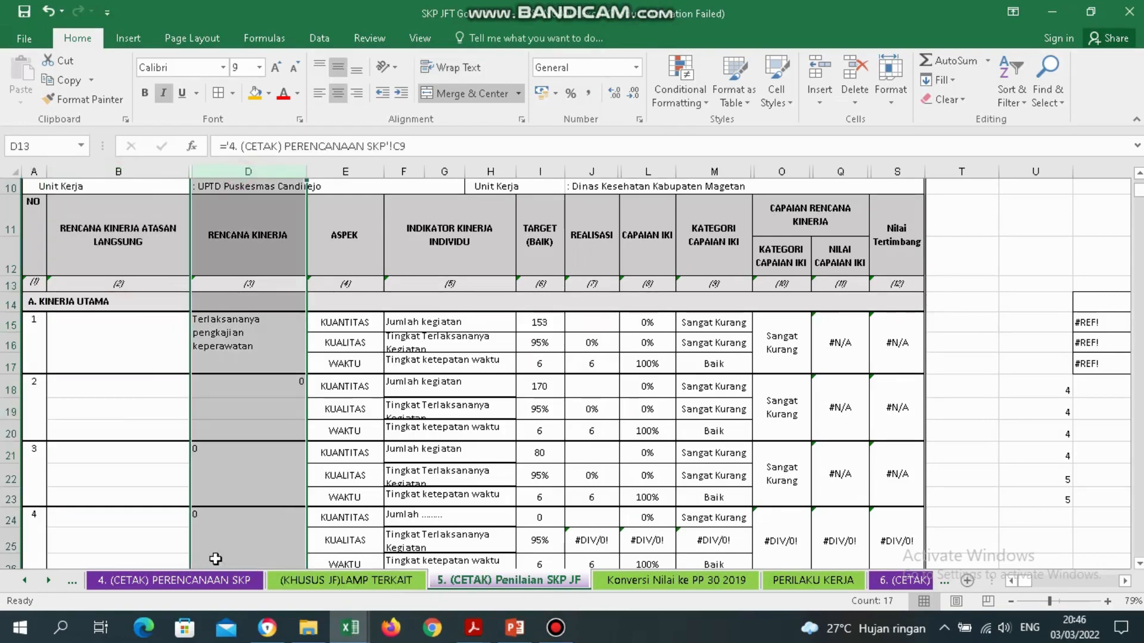
pyautogui.click(172, 581)
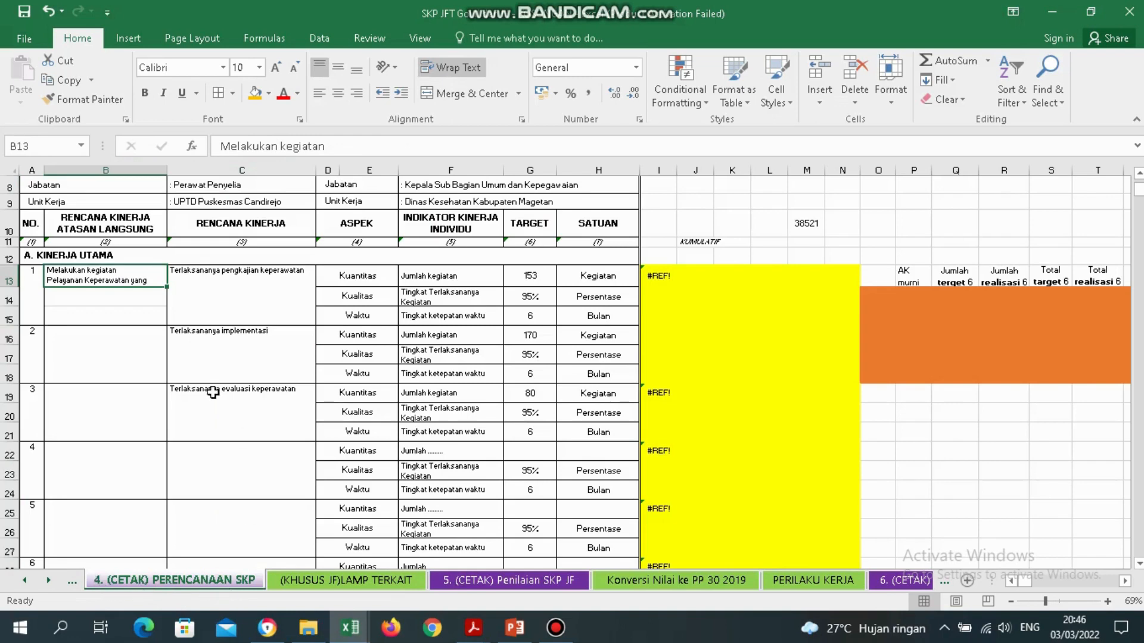
# Compare plan cells B13:C21 with the linked cell D15 on Penilaian SKP JF.
pyautogui.moveTo(97, 277); pyautogui.dragTo(260, 424)
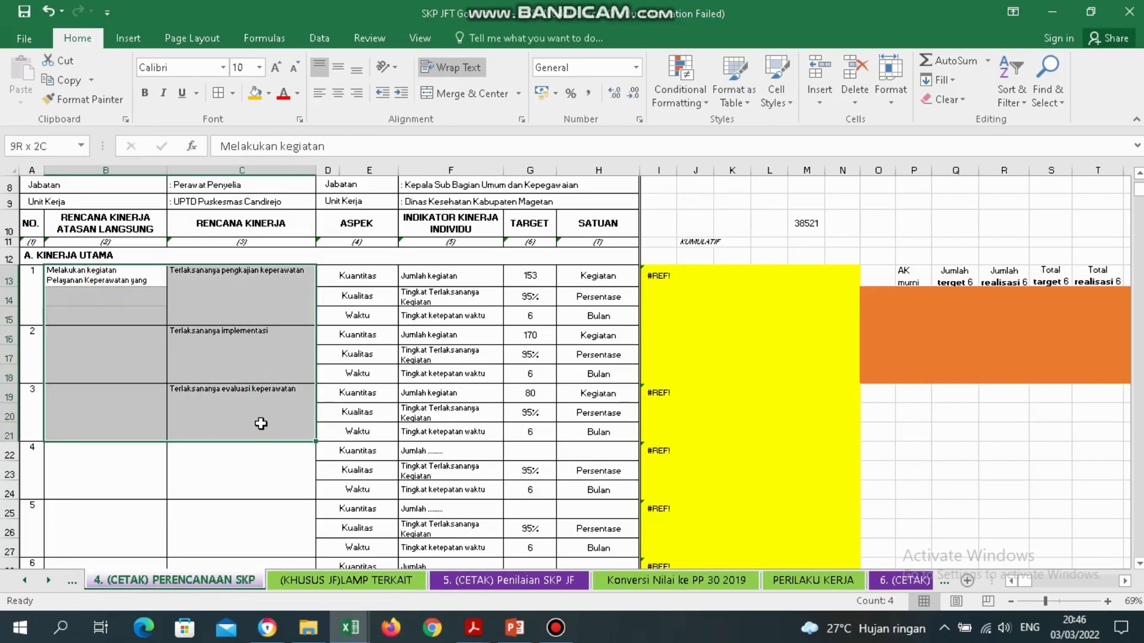
pyautogui.click(125, 301)
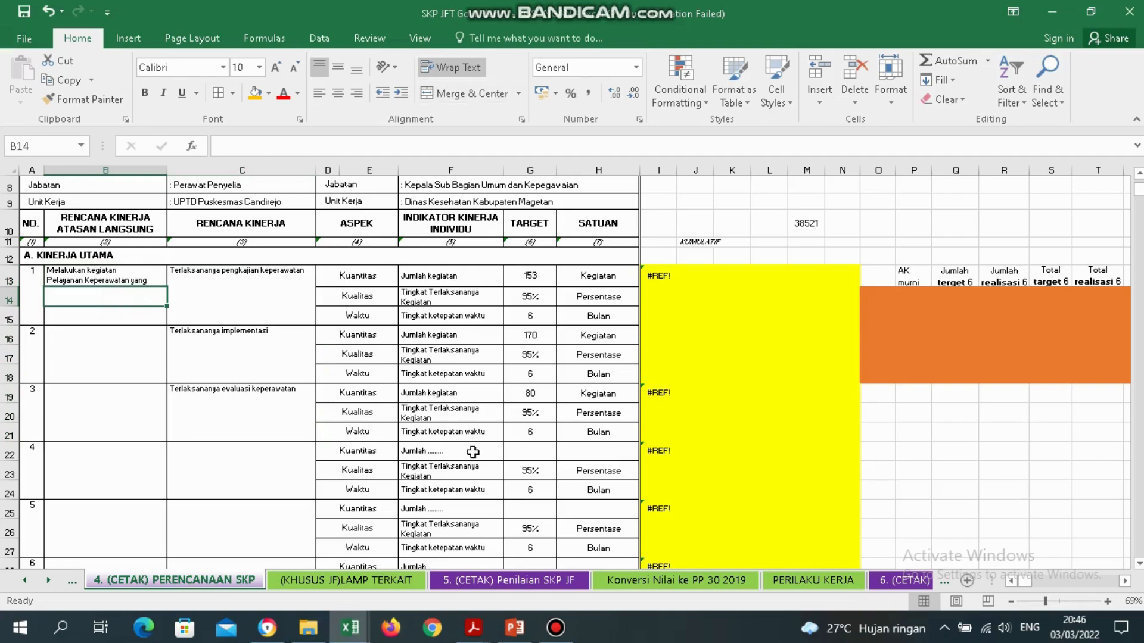
pyautogui.click(509, 581)
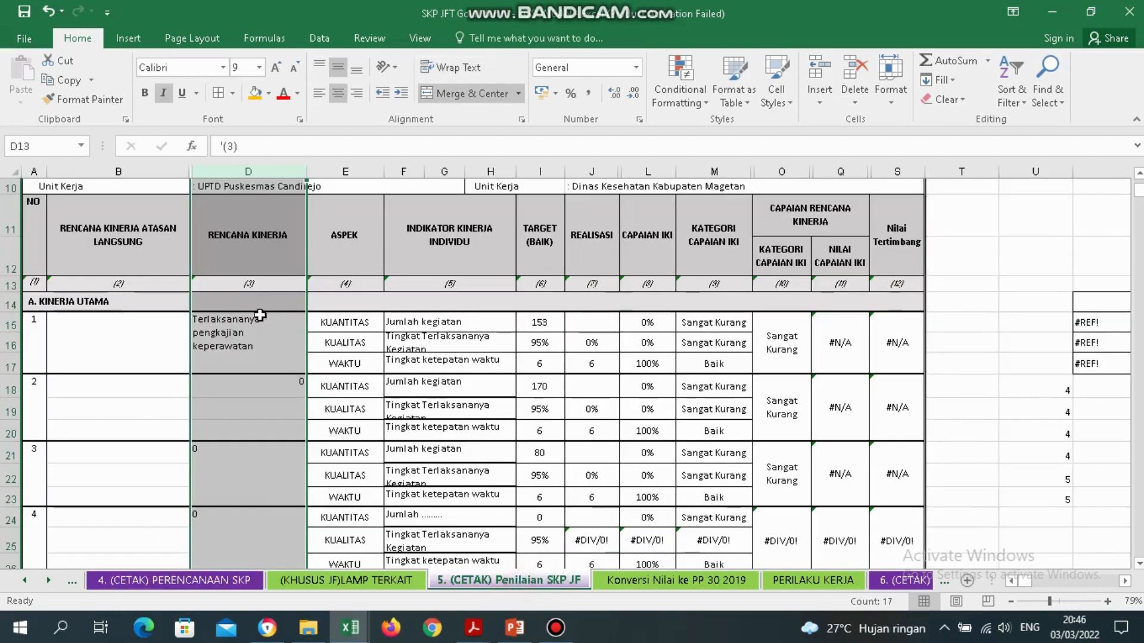
pyautogui.click(265, 343)
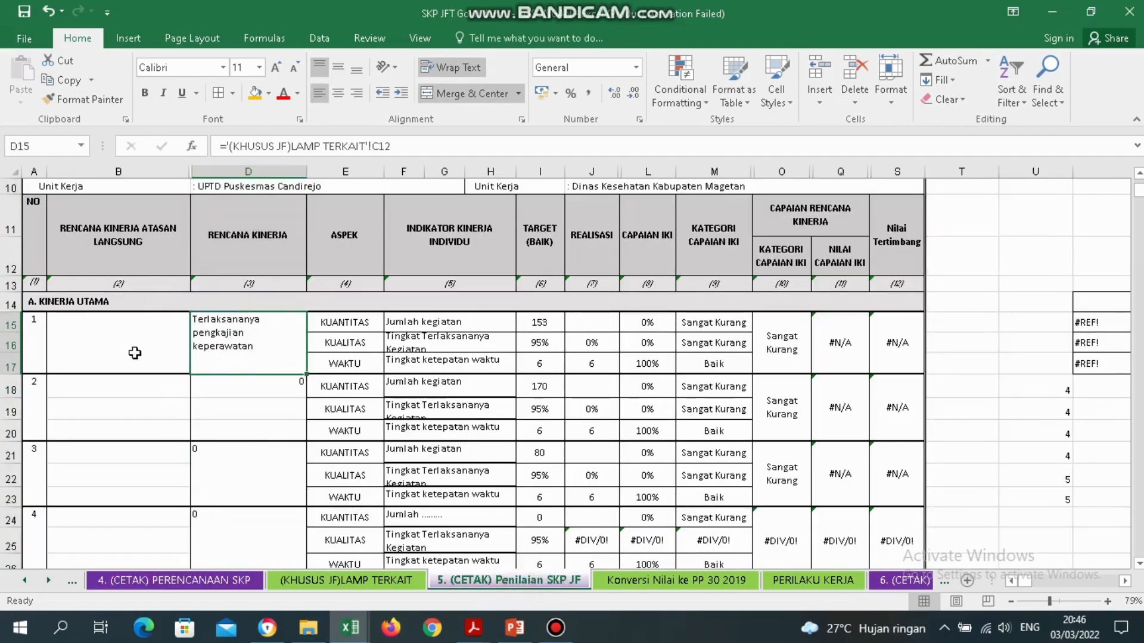
pyautogui.click(189, 583)
# Unmerge the plan cells C13:C15, C16:C18 and C19:C21 on PERENCANAAN SKP.
pyautogui.click(278, 278)
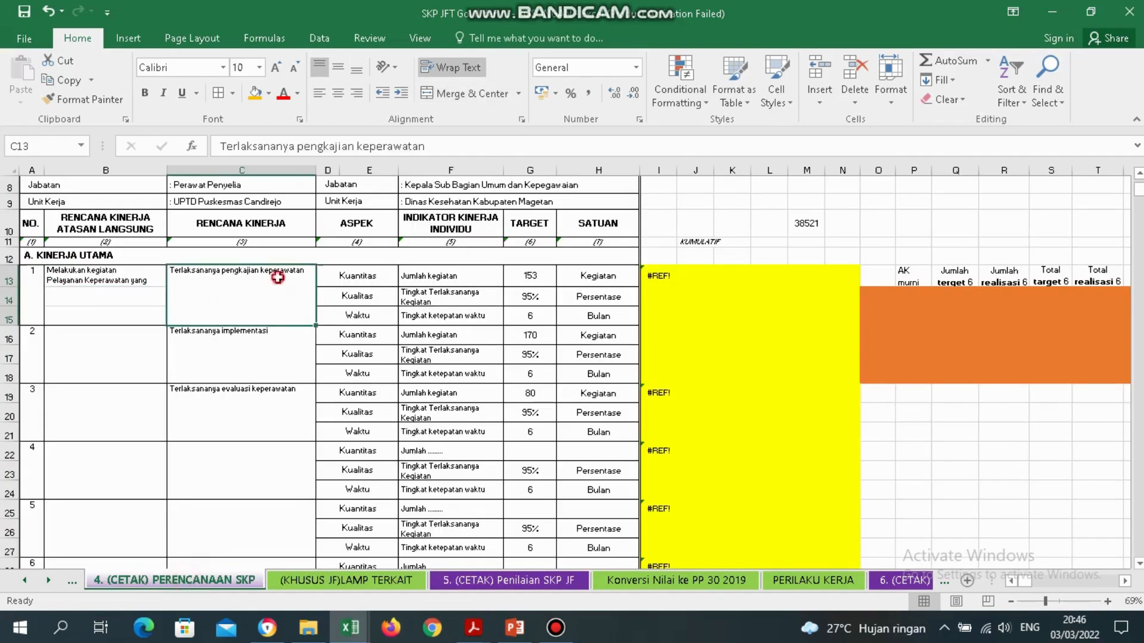
pyautogui.click(492, 93)
pyautogui.click(265, 338)
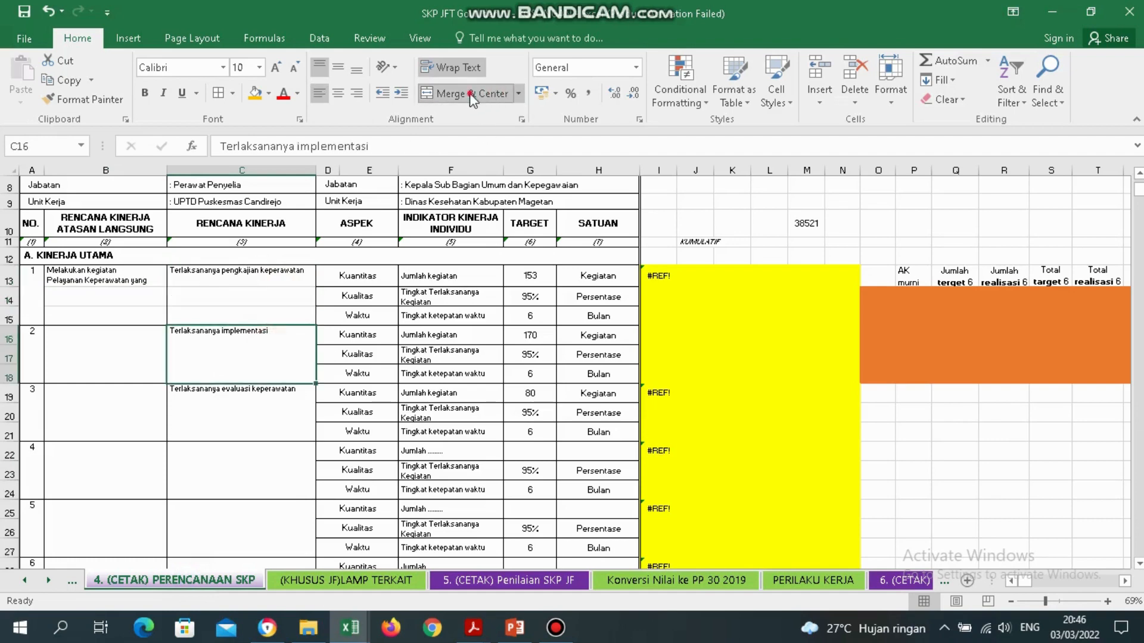
pyautogui.click(277, 417)
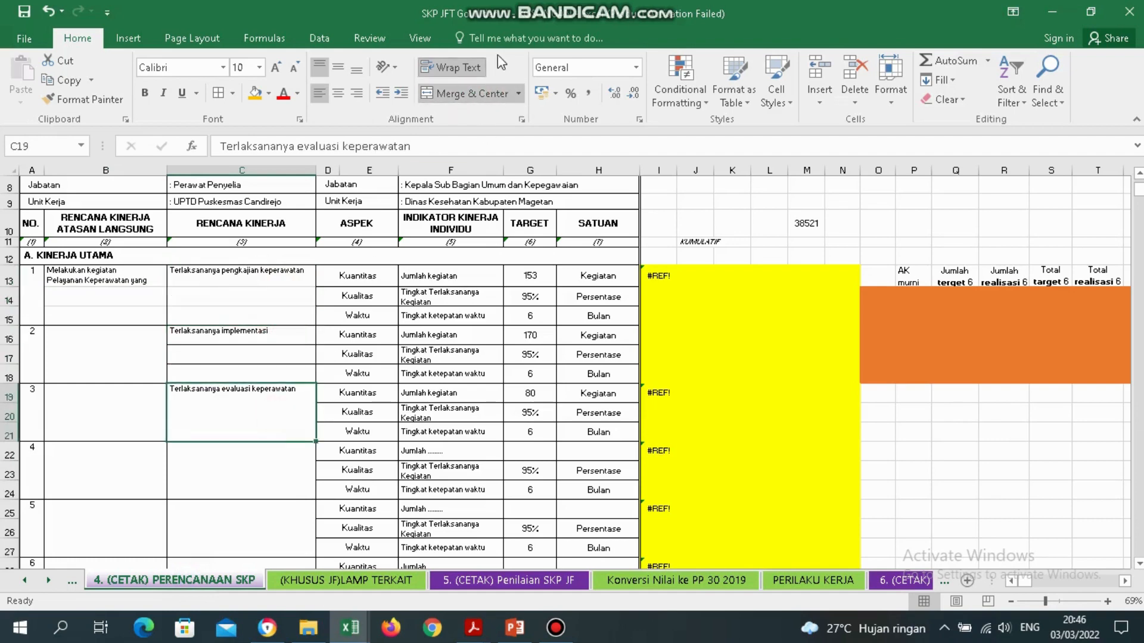
pyautogui.click(455, 96)
# Review the unmerged cells B13:B15, C15 and C16:D16 before returning to Penilaian SKP JF.
pyautogui.click(137, 274)
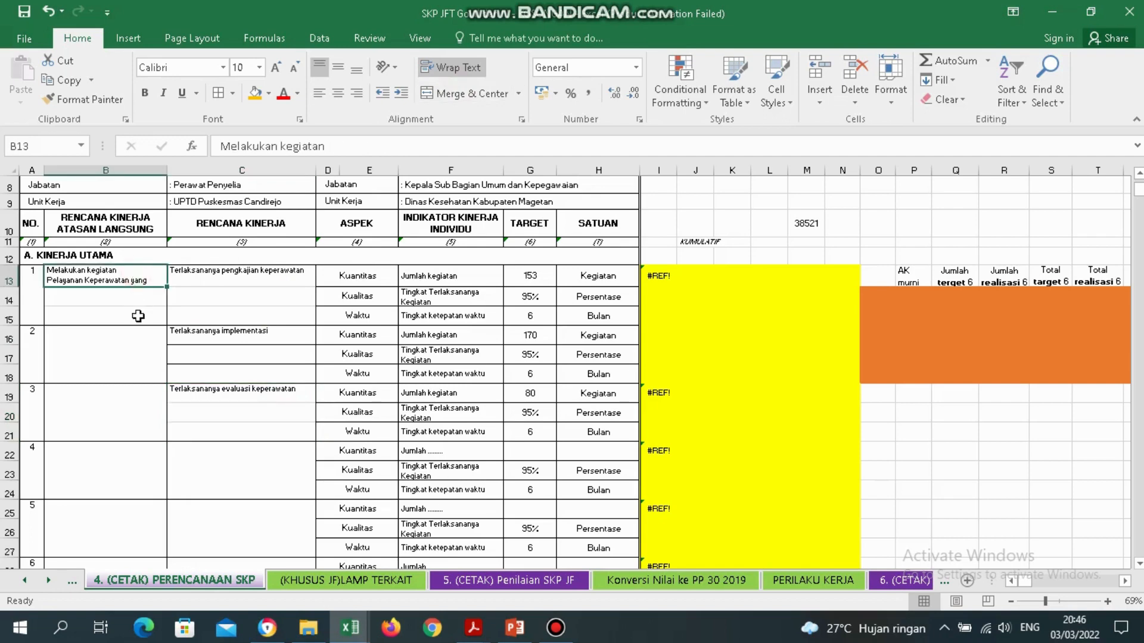
pyautogui.moveTo(128, 280); pyautogui.dragTo(133, 312)
pyautogui.click(245, 307)
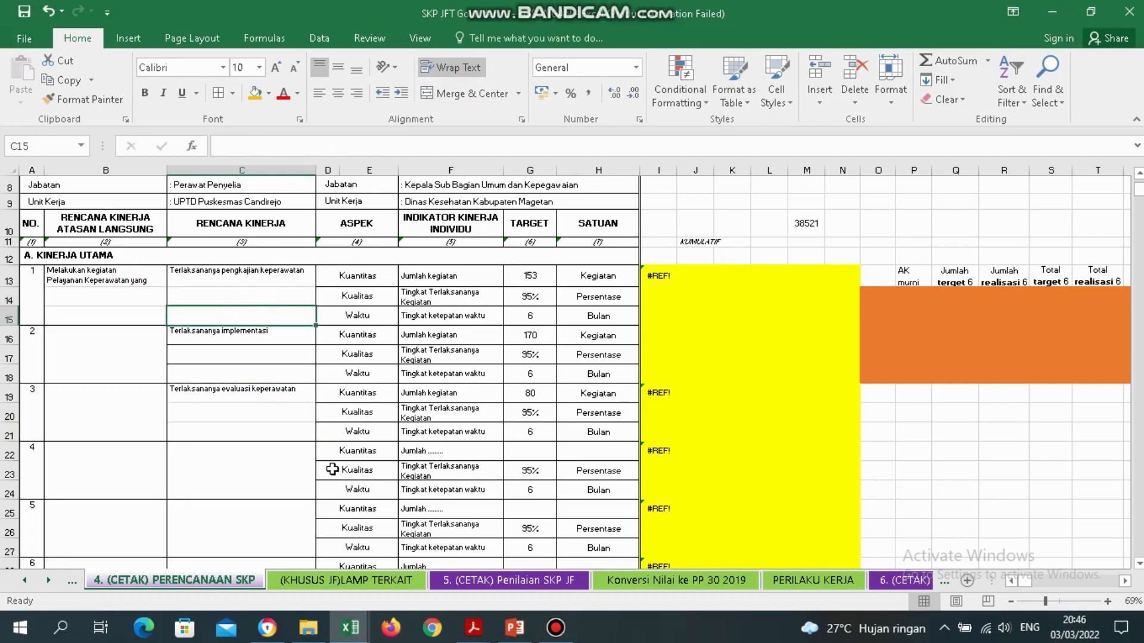
pyautogui.moveTo(277, 341); pyautogui.dragTo(278, 365)
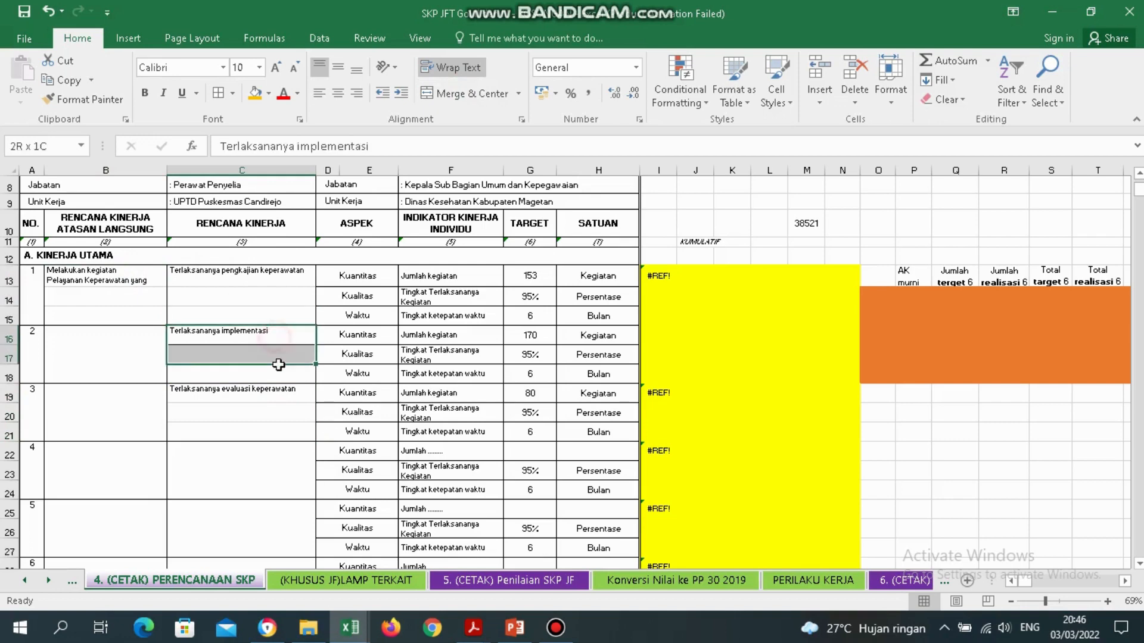
pyautogui.click(345, 331)
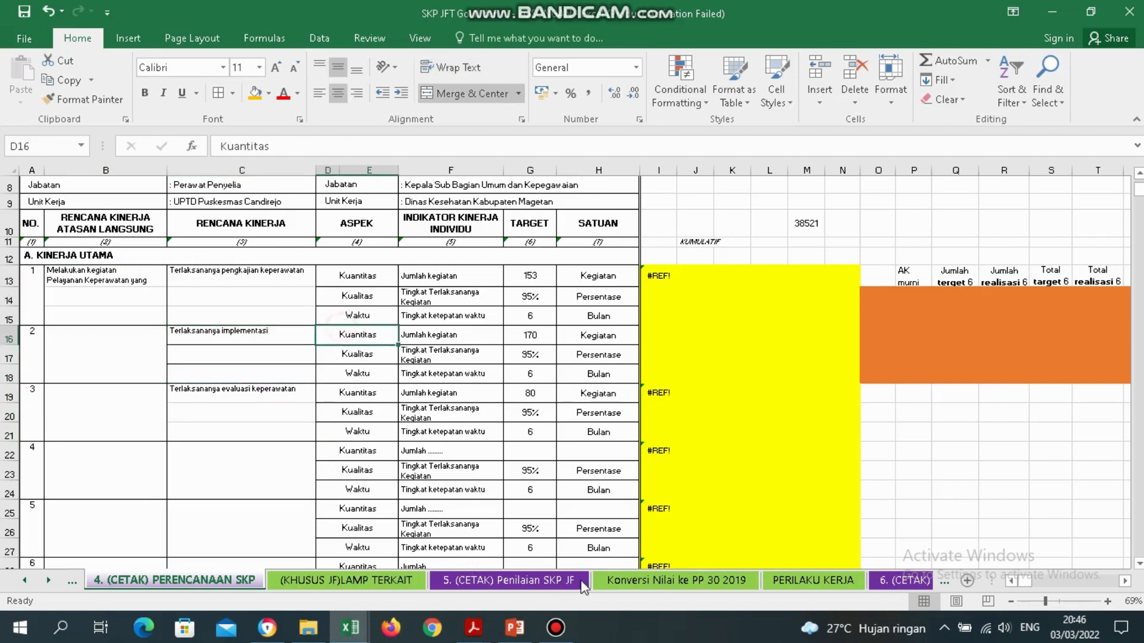
pyautogui.click(459, 582)
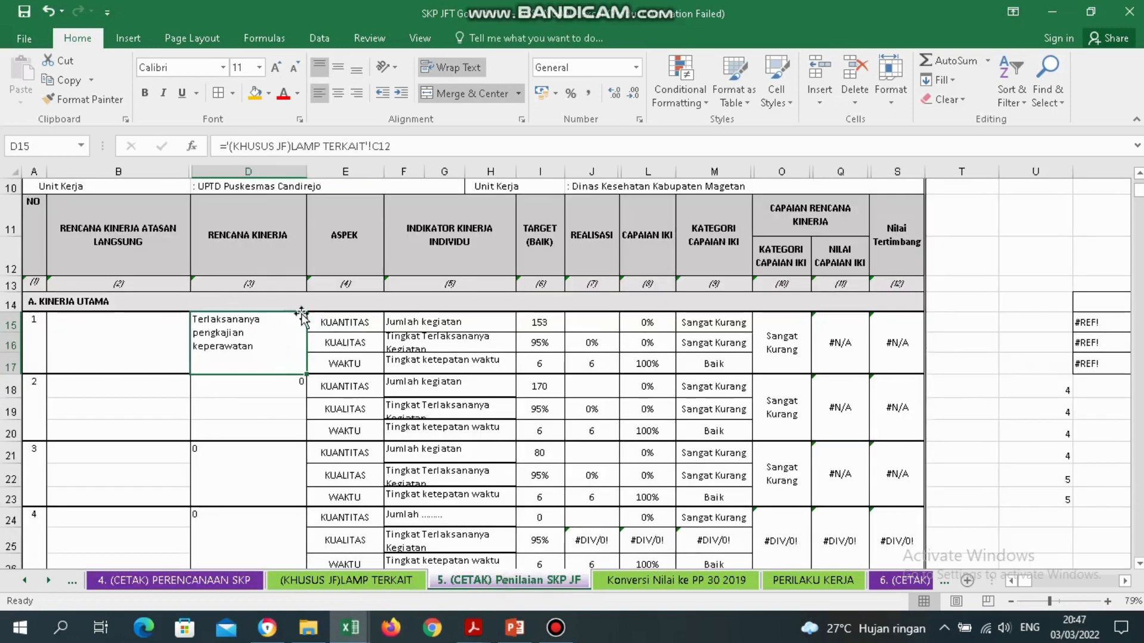
# Link D18 to PERENCANAAN SKP C16, 'Terlaksananya implementasi'.
pyautogui.click(239, 382)
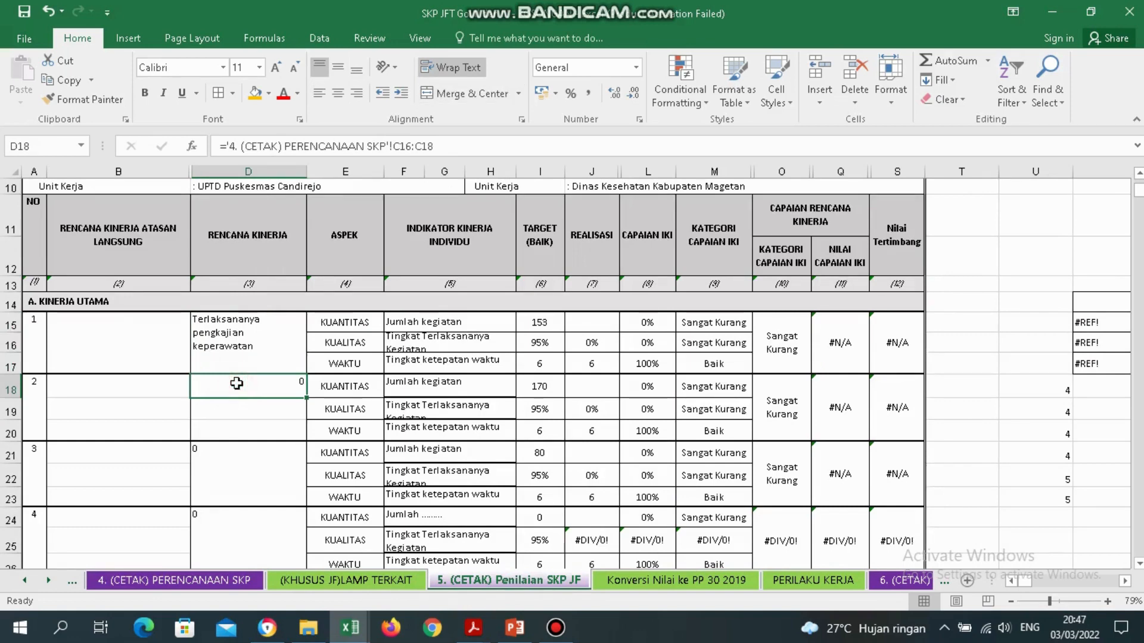
pyautogui.write('=')
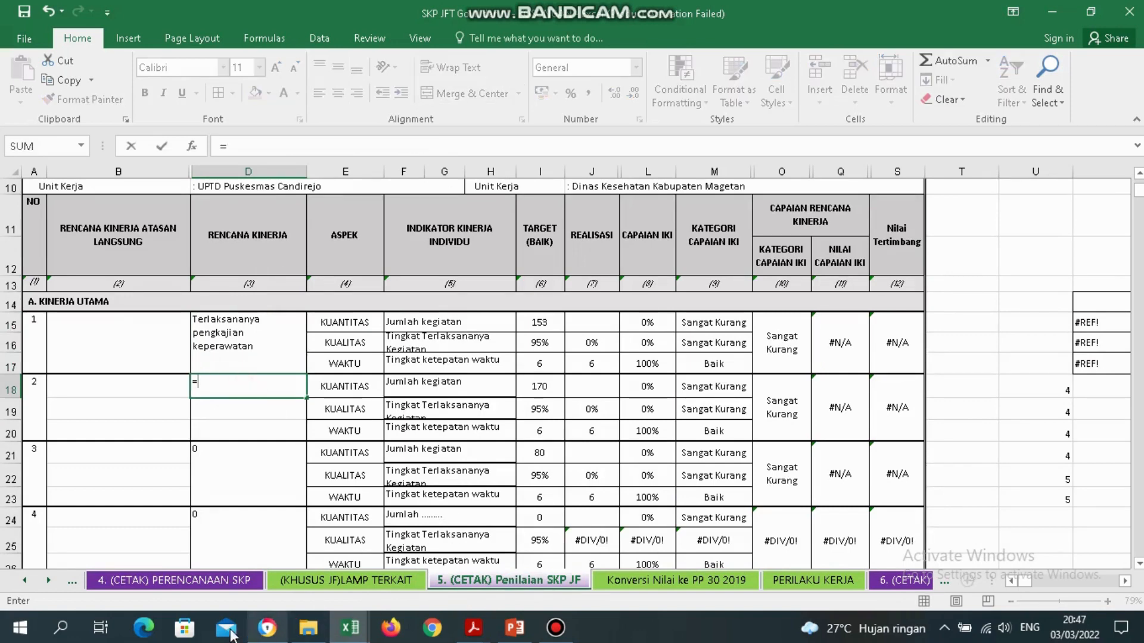
pyautogui.click(171, 584)
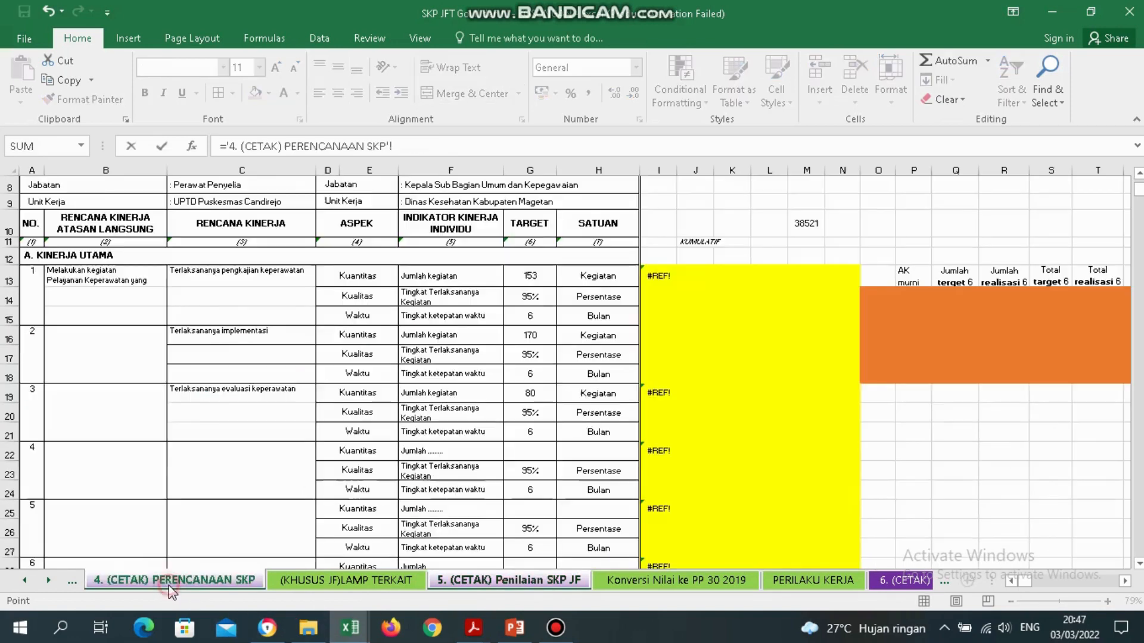
pyautogui.click(208, 337)
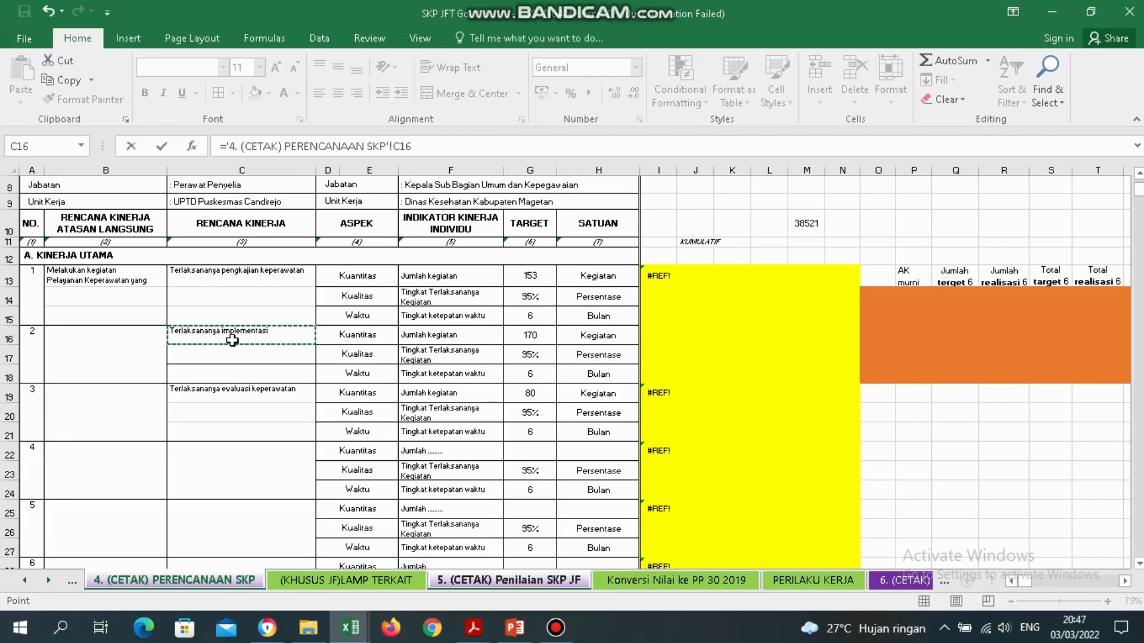
pyautogui.press('Return')
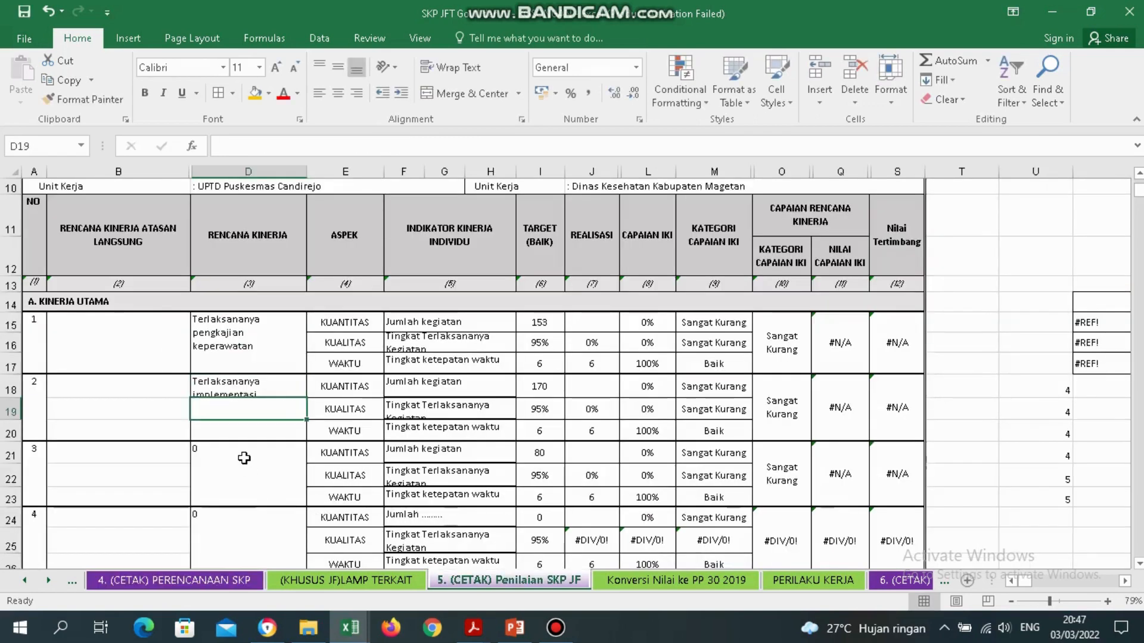
# Link merged cell D21 to PERENCANAAN SKP C19, 'Terlaksananya evaluasi keperawatan'.
pyautogui.click(238, 455)
pyautogui.write('=')
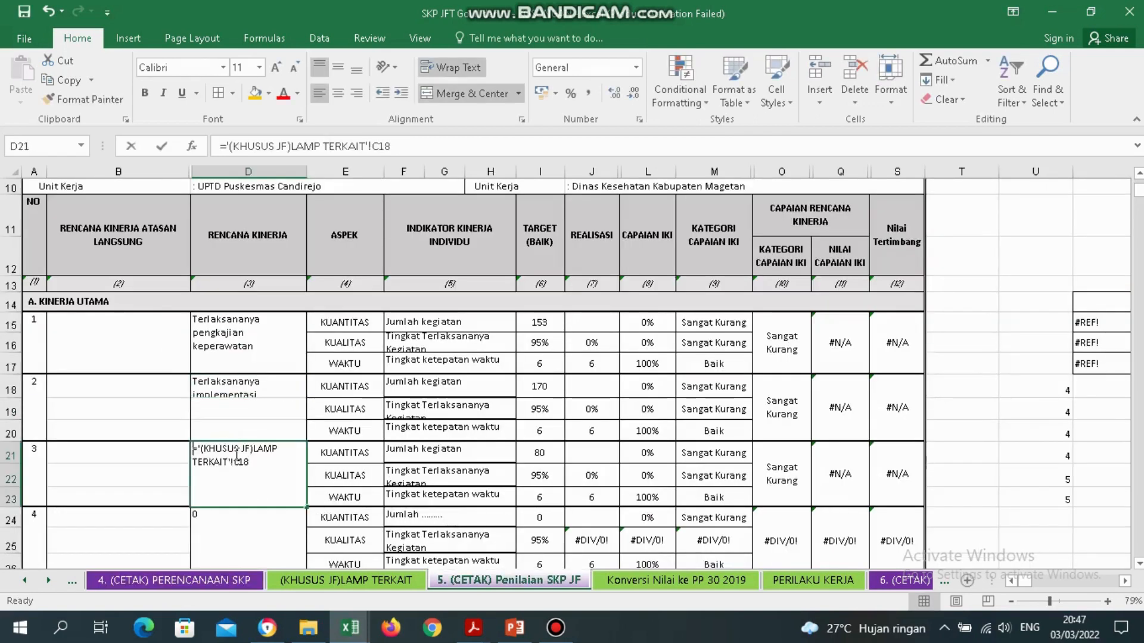
pyautogui.click(396, 581)
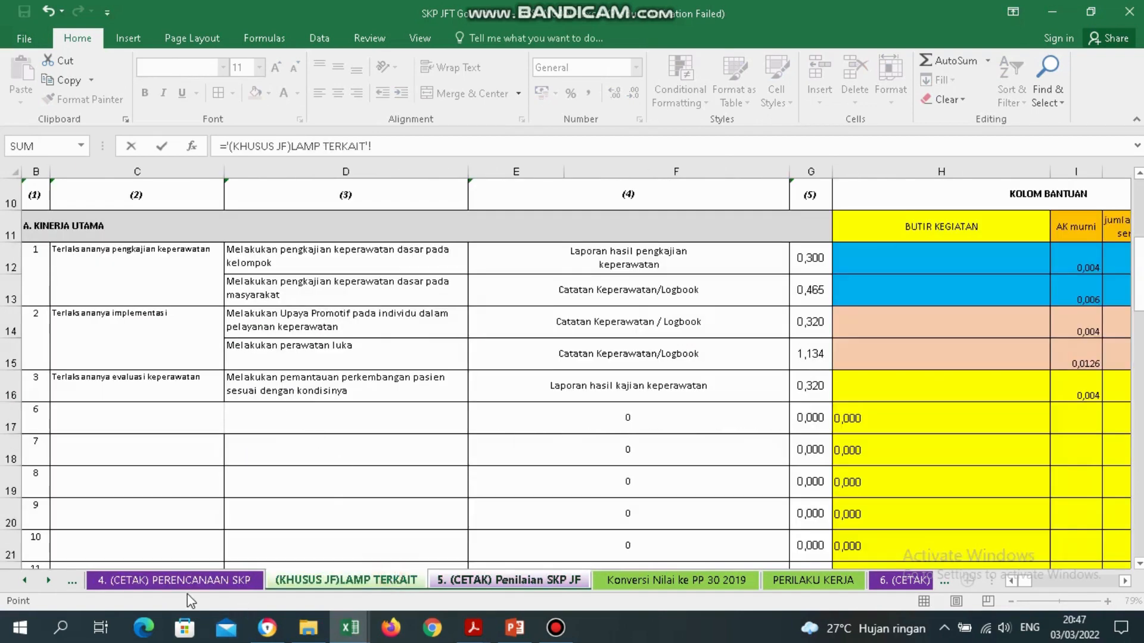
pyautogui.click(179, 581)
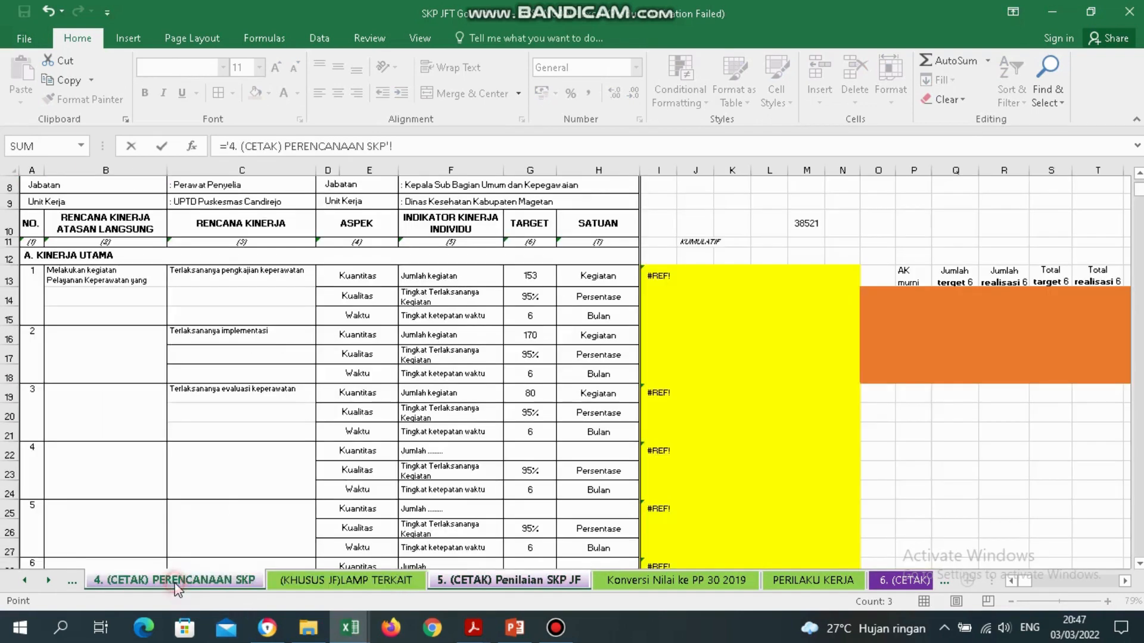
pyautogui.click(235, 389)
pyautogui.press('Return')
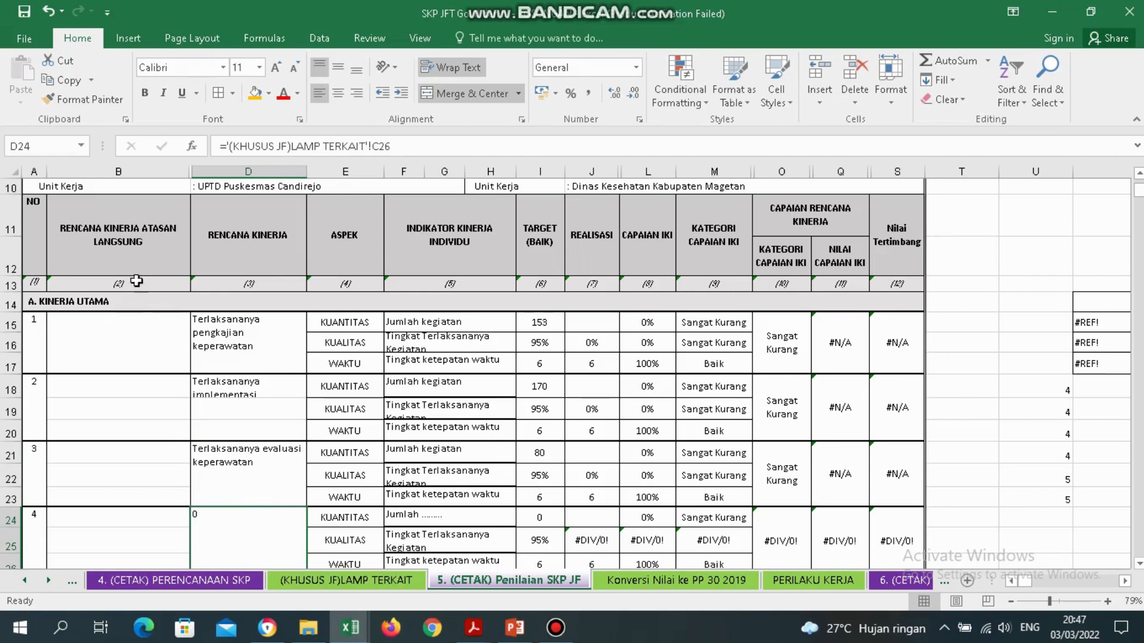
# Link B15 to PERENCANAAN SKP B13 and widen column B to fit the text.
pyautogui.click(124, 341)
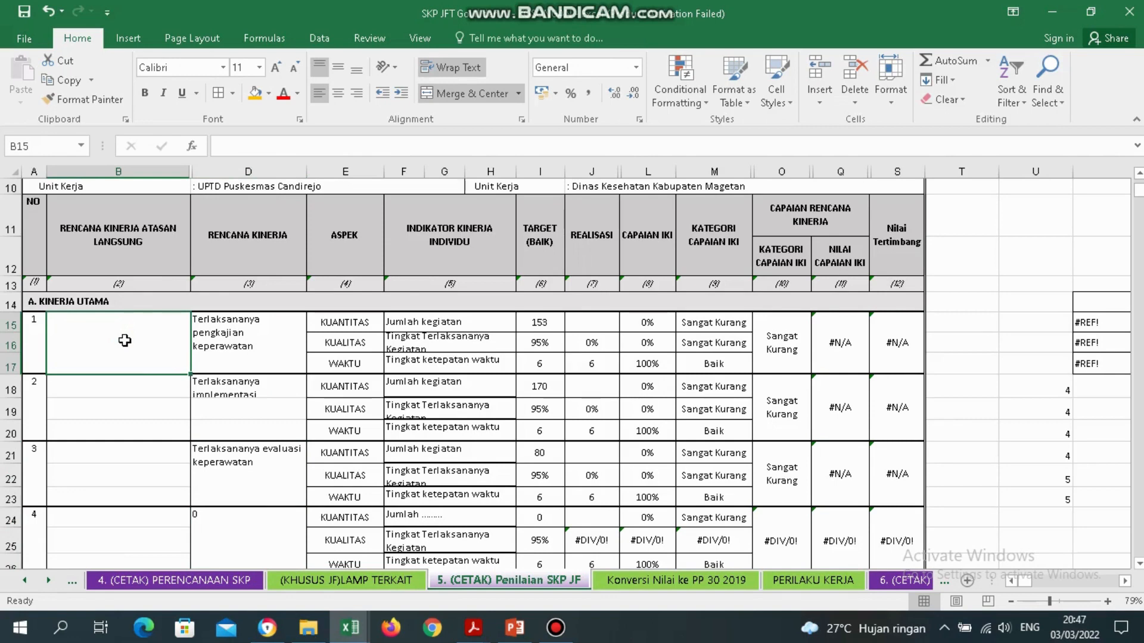
pyautogui.click(124, 340)
pyautogui.write("='4. (CETAK) PERENCANAAN SKP'!")
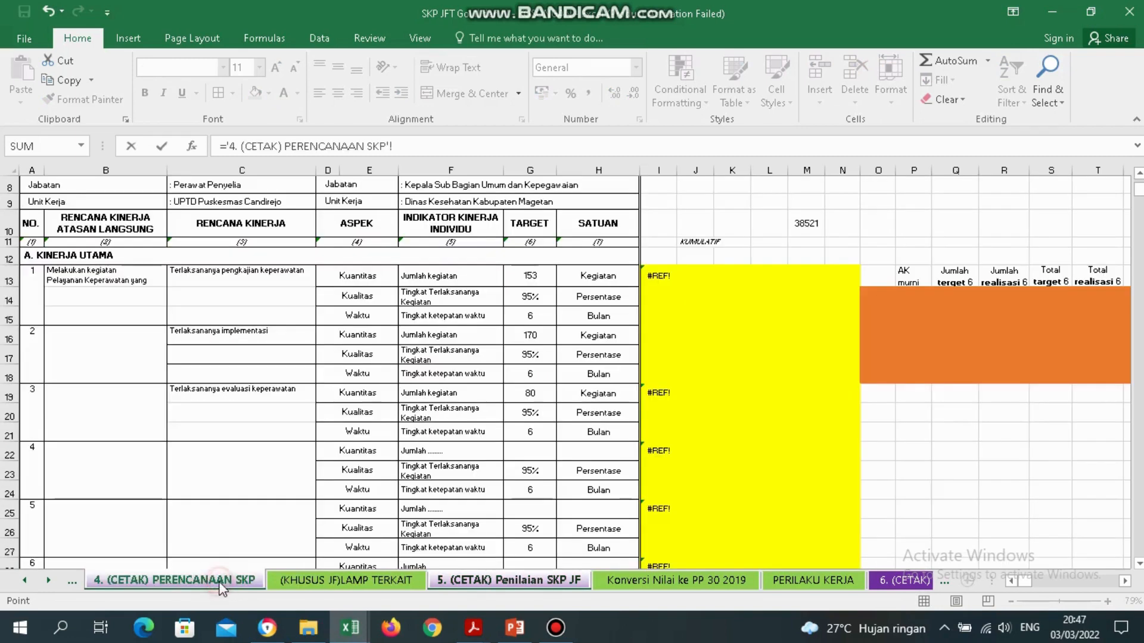
pyautogui.click(219, 582)
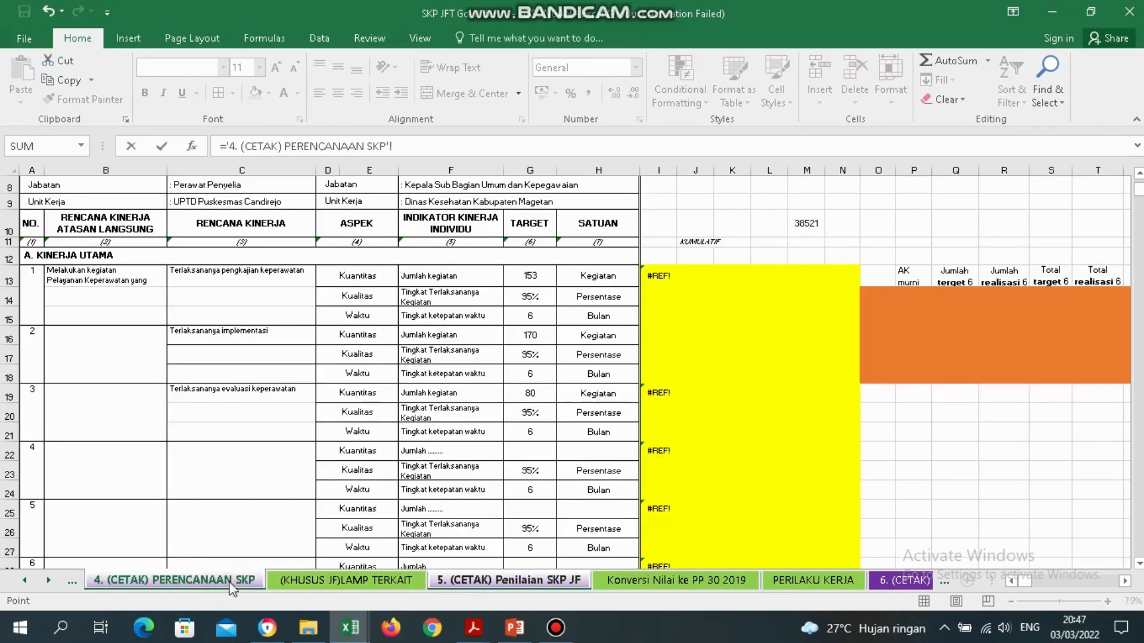
pyautogui.click(97, 275)
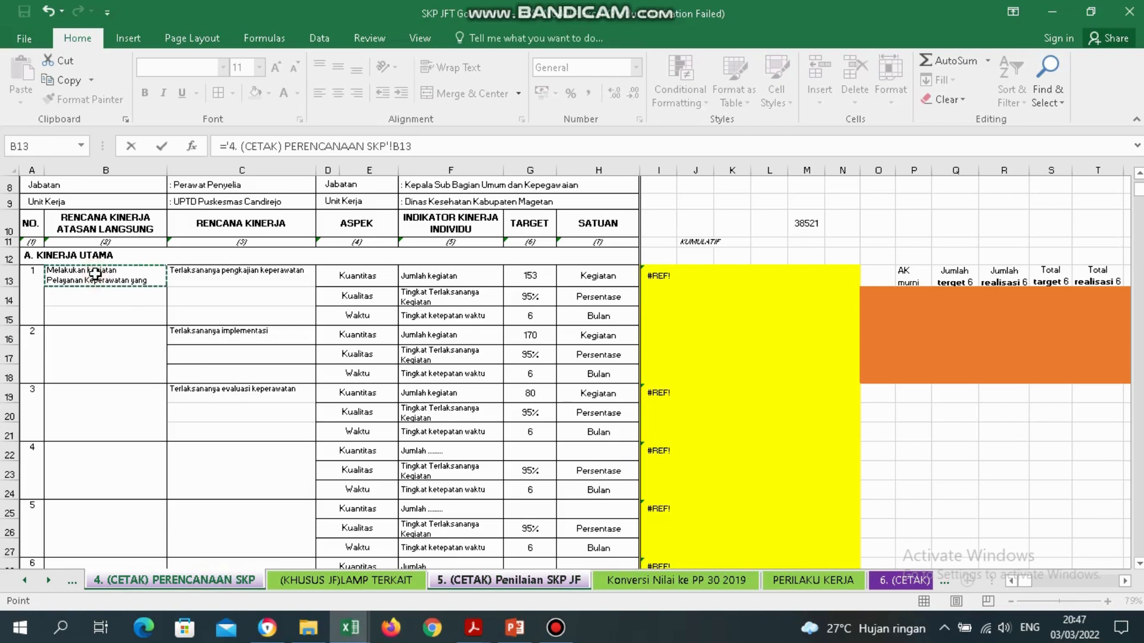
pyautogui.press('Return')
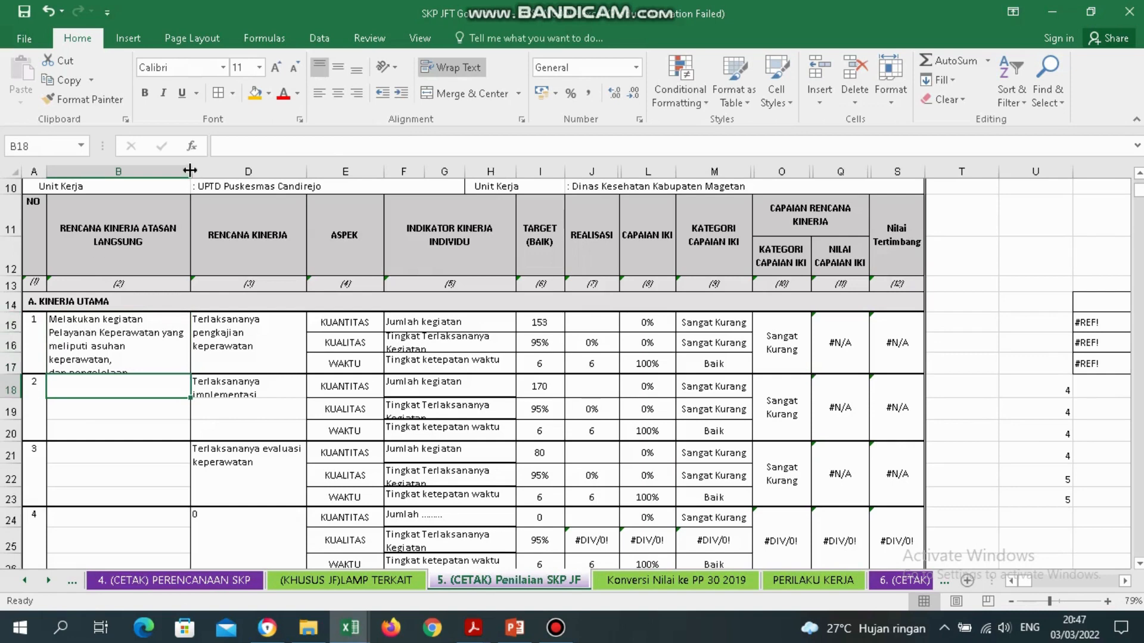
pyautogui.moveTo(189, 171); pyautogui.dragTo(202, 171)
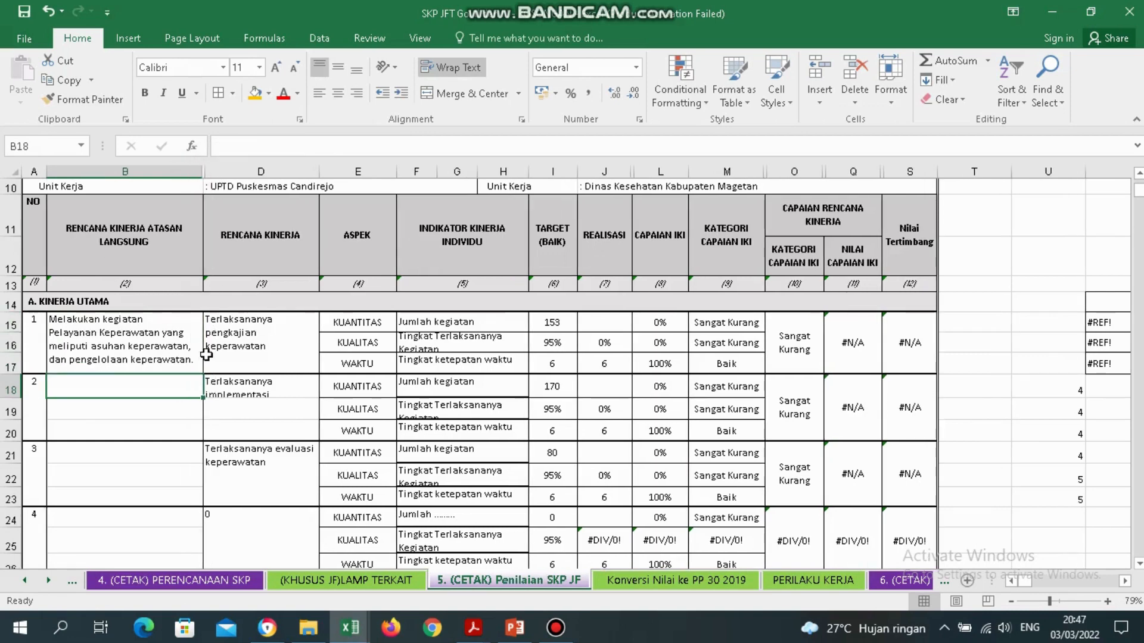
# Check the linked formulas in D15, F15, F19 and F24.
pyautogui.click(273, 366)
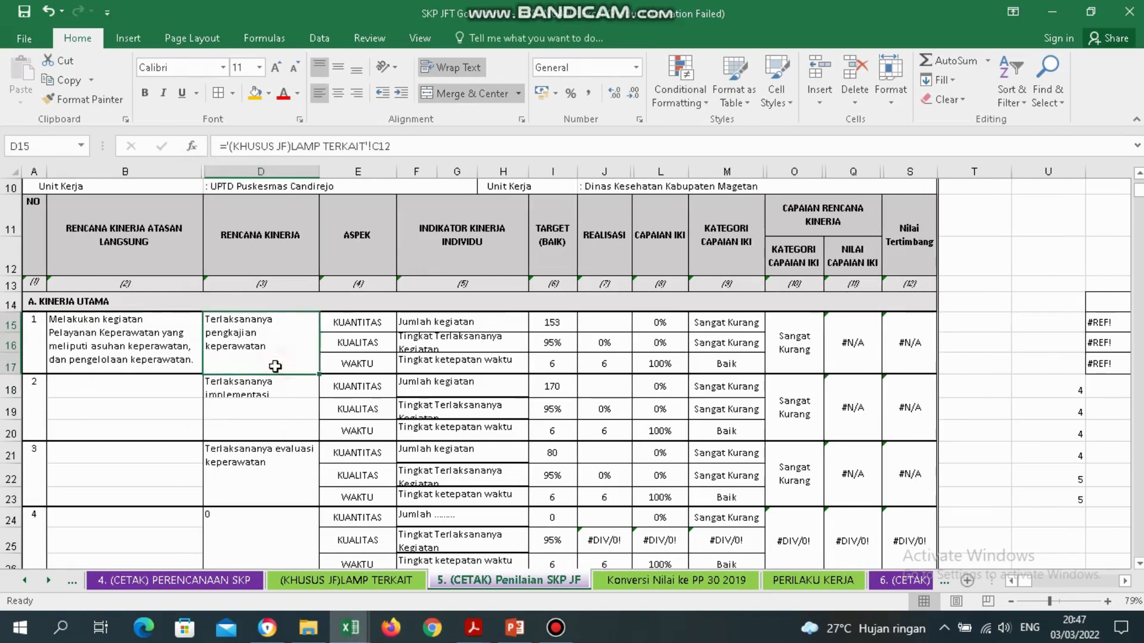
pyautogui.click(488, 326)
pyautogui.click(492, 415)
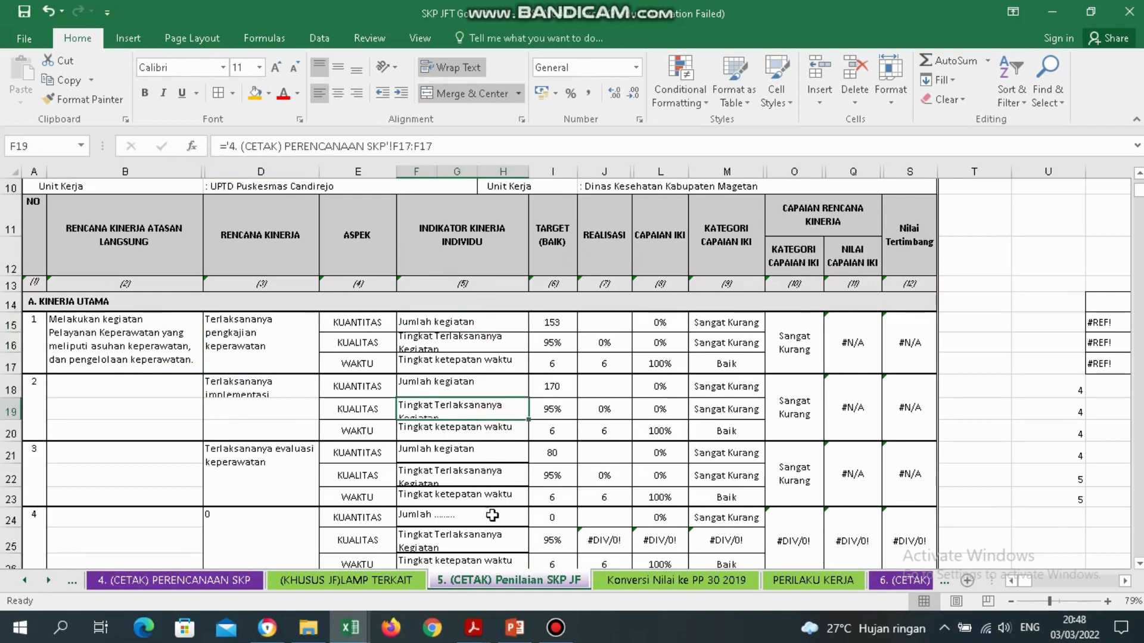
pyautogui.click(491, 516)
pyautogui.click(241, 581)
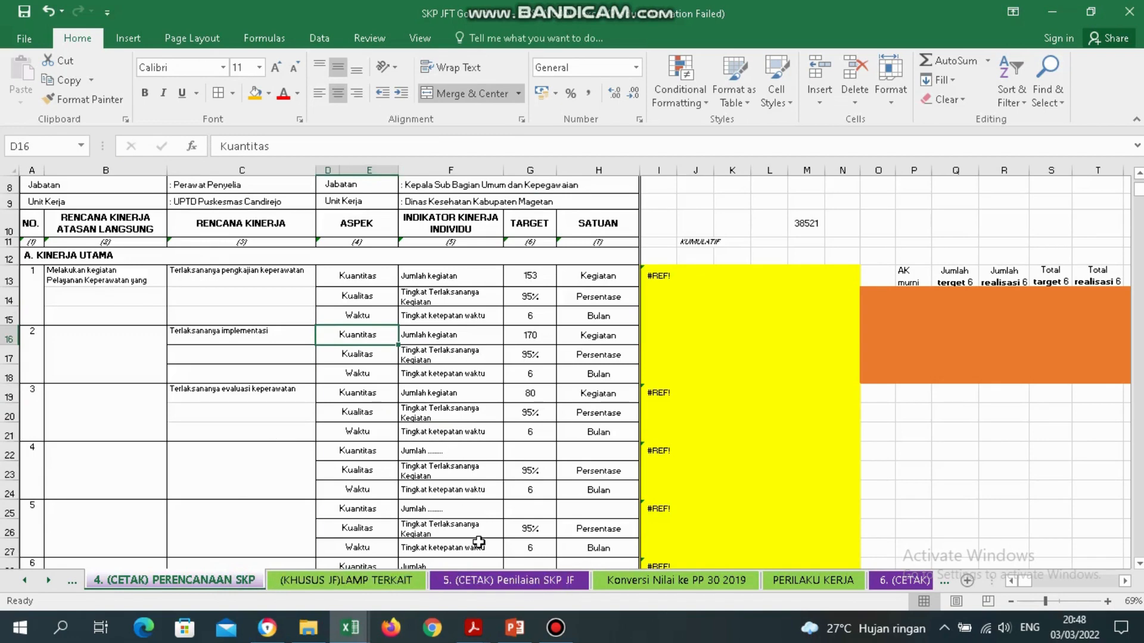
# Merge C13:C15 for task 1's plan and left-align it.
pyautogui.click(506, 581)
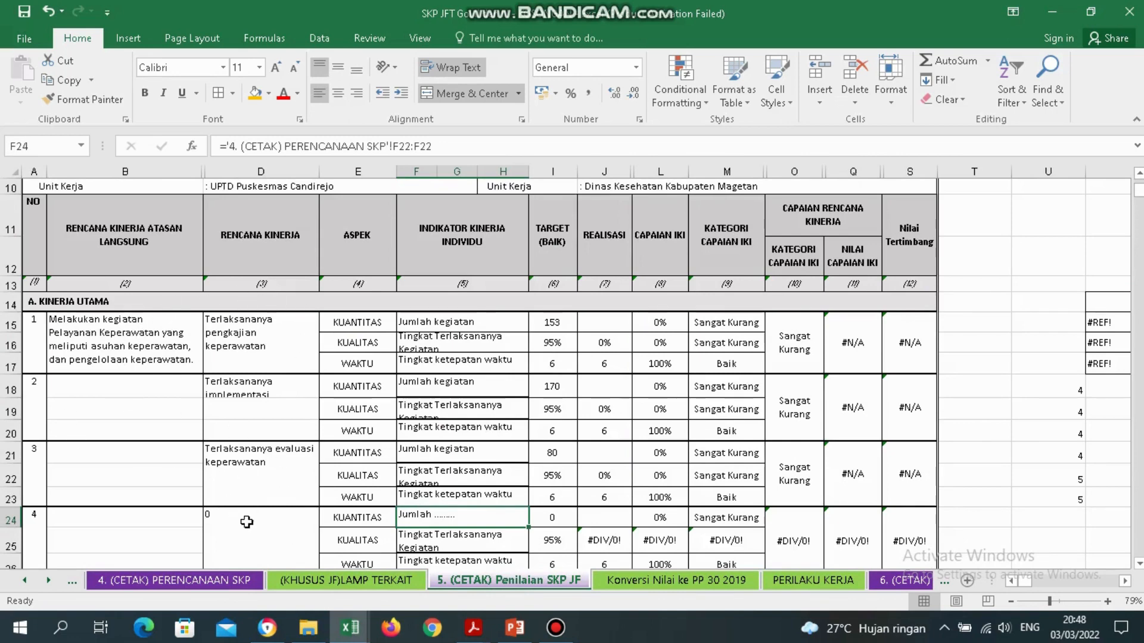
pyautogui.click(173, 580)
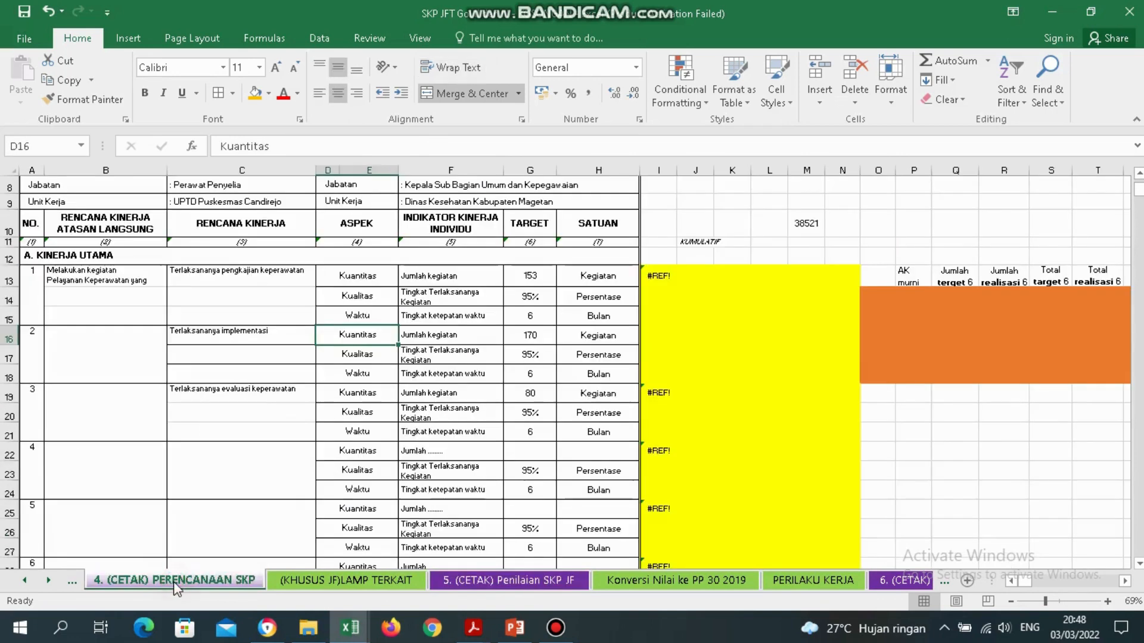
pyautogui.click(547, 583)
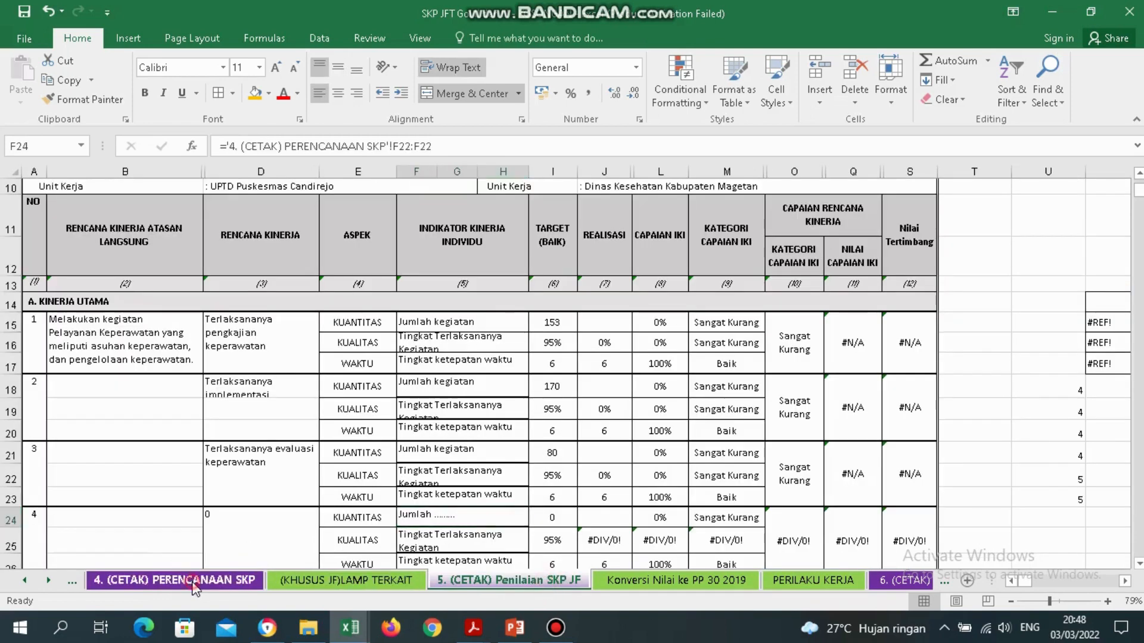
pyautogui.click(194, 581)
pyautogui.moveTo(246, 278); pyautogui.dragTo(255, 311)
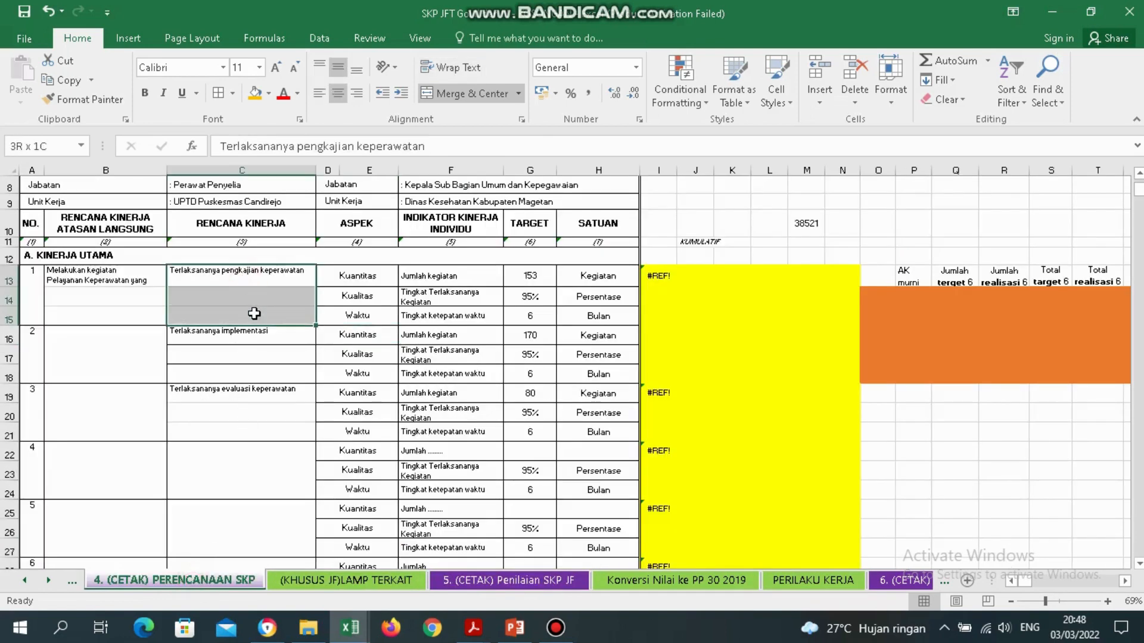
pyautogui.click(481, 94)
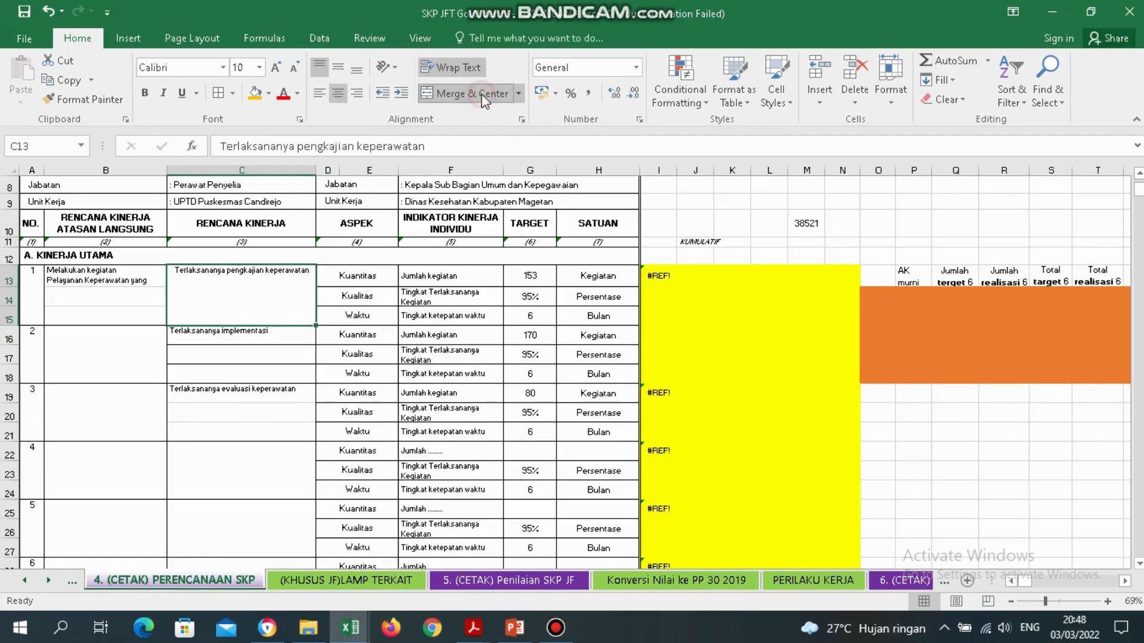
pyautogui.click(319, 94)
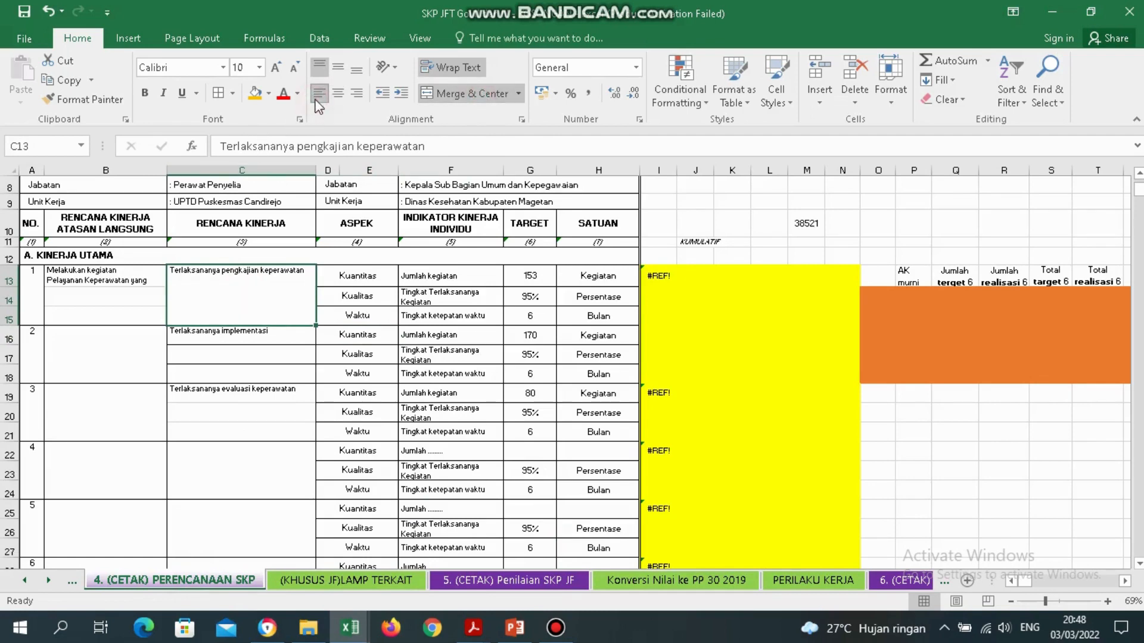
# Merge C16:C18 for task 2's plan and left-align it.
pyautogui.click(238, 333)
pyautogui.moveTo(240, 333); pyautogui.dragTo(252, 386)
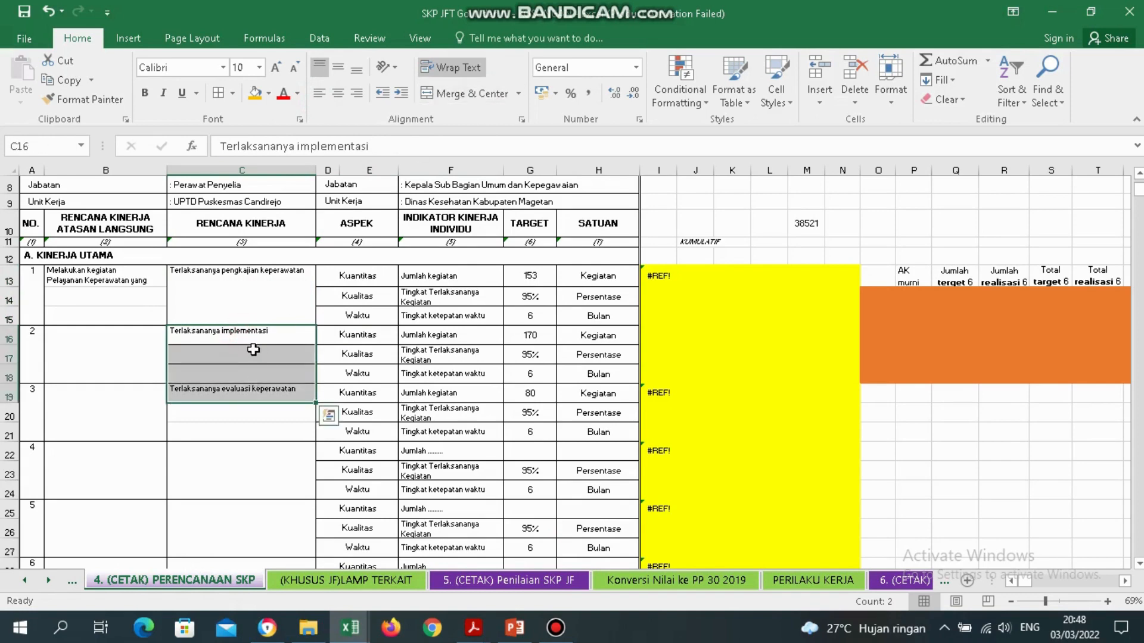
pyautogui.click(254, 351)
pyautogui.click(225, 334)
pyautogui.moveTo(225, 334); pyautogui.dragTo(233, 373)
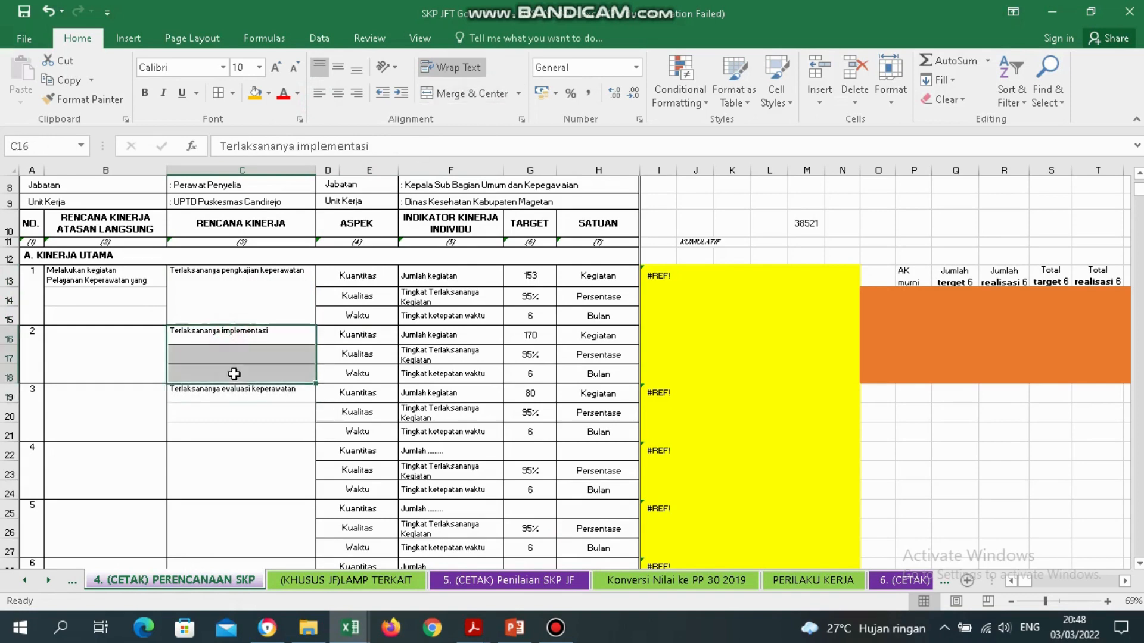
pyautogui.click(463, 93)
pyautogui.click(319, 94)
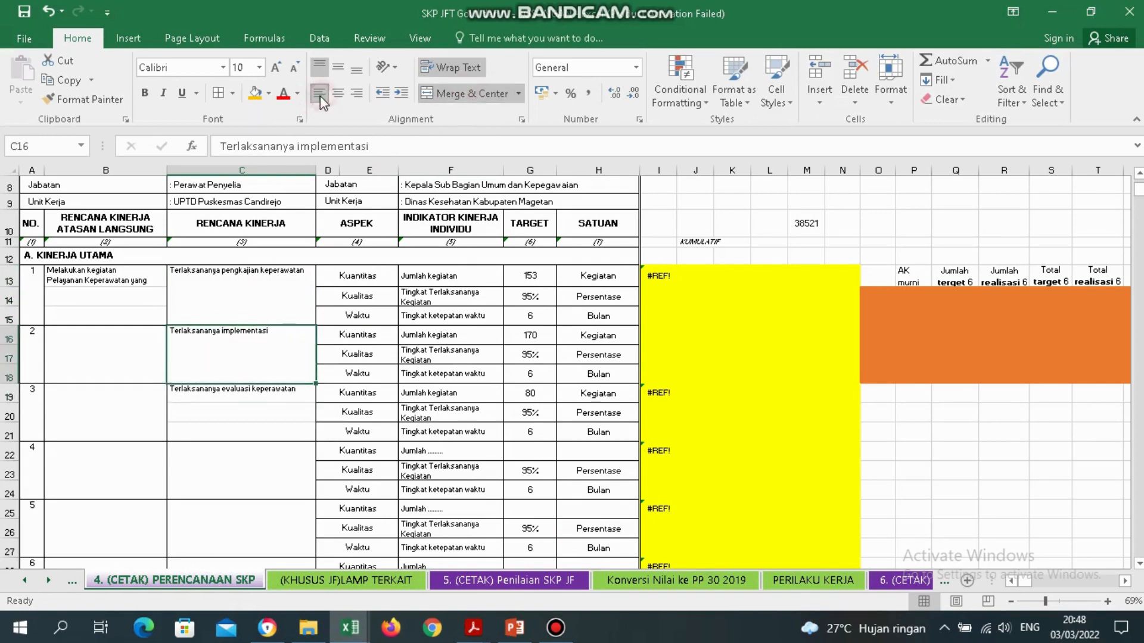
# Merge C19:C21 for task 3's plan and left-align it.
pyautogui.moveTo(226, 390); pyautogui.dragTo(226, 438)
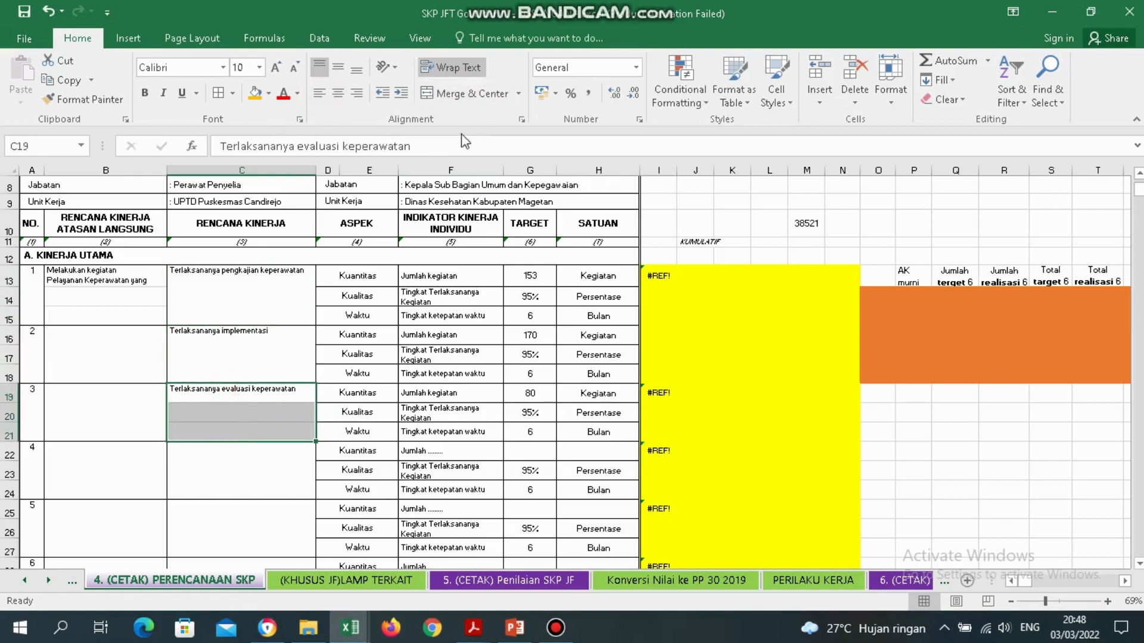
pyautogui.click(472, 93)
pyautogui.click(320, 95)
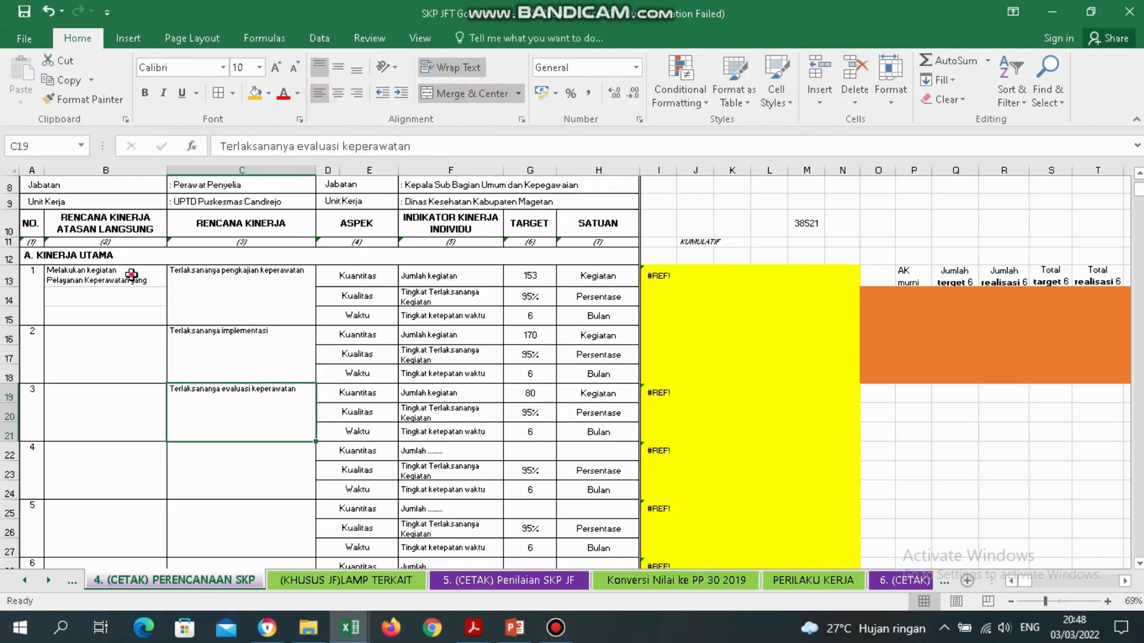
pyautogui.moveTo(131, 275); pyautogui.dragTo(132, 314)
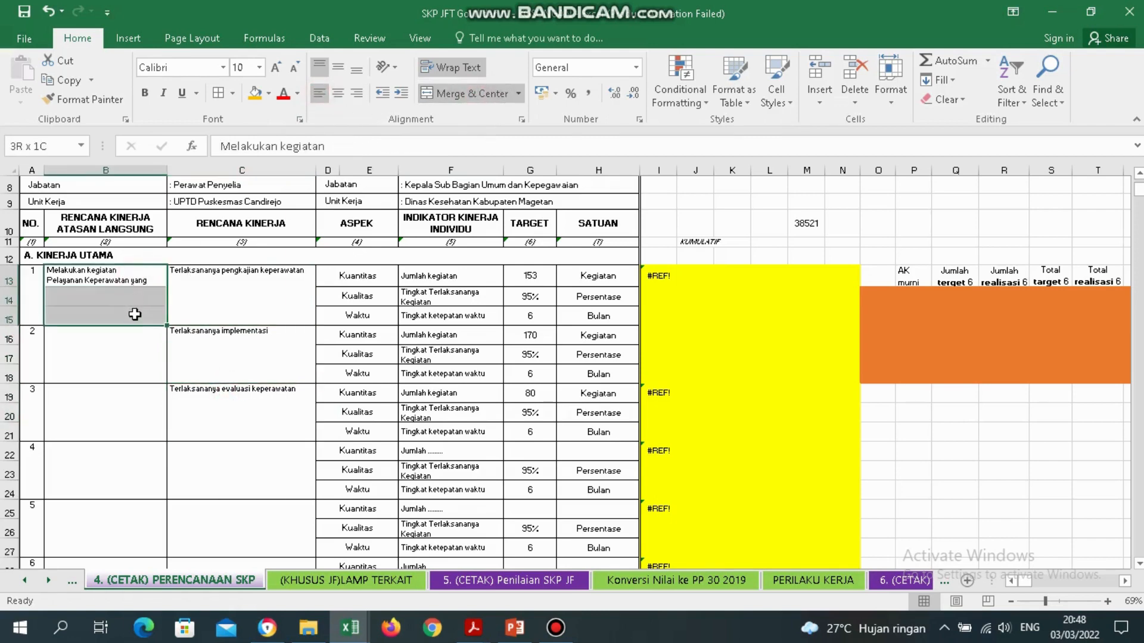
pyautogui.click(232, 334)
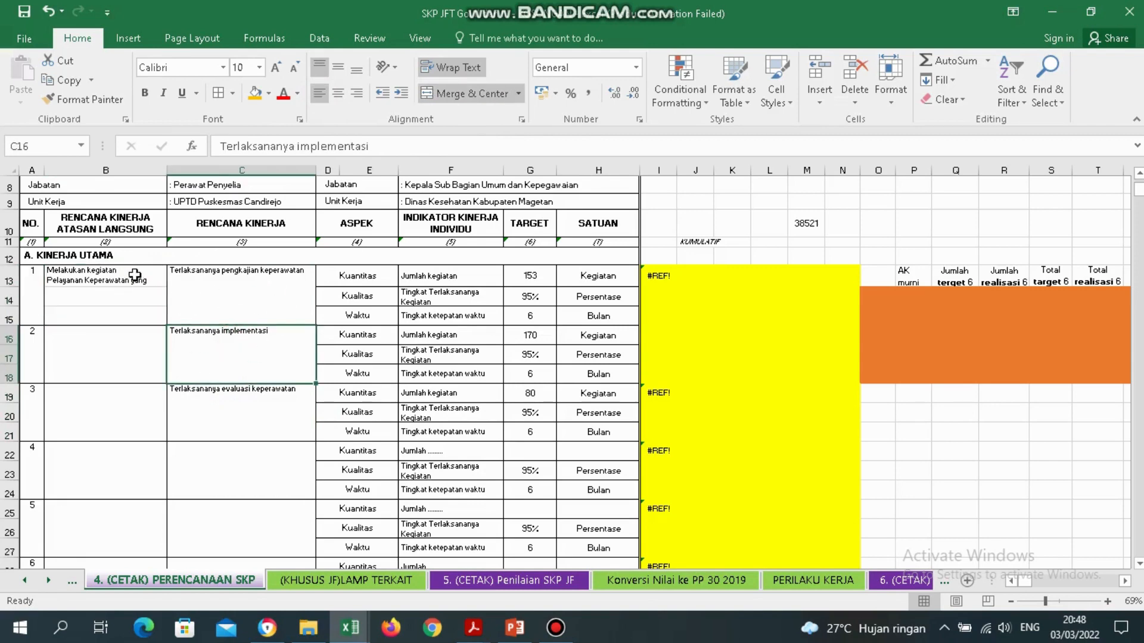
pyautogui.moveTo(219, 278); pyautogui.dragTo(230, 402)
# Merge the superior's plan column B13:B21 into one left-aligned cell.
pyautogui.moveTo(126, 274); pyautogui.dragTo(135, 413)
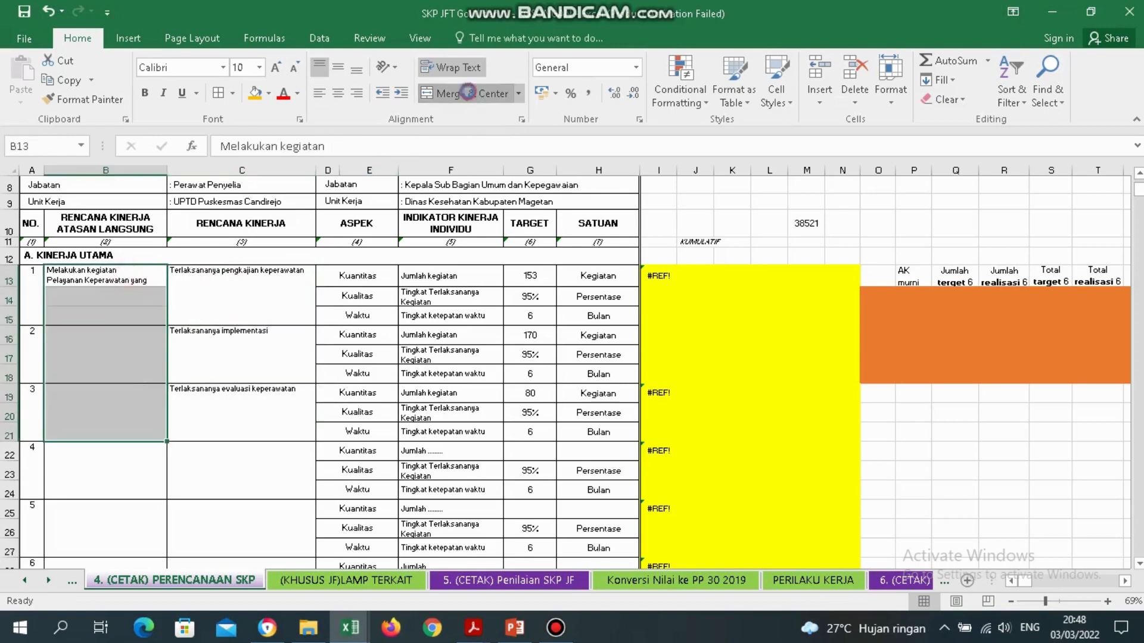
pyautogui.click(468, 94)
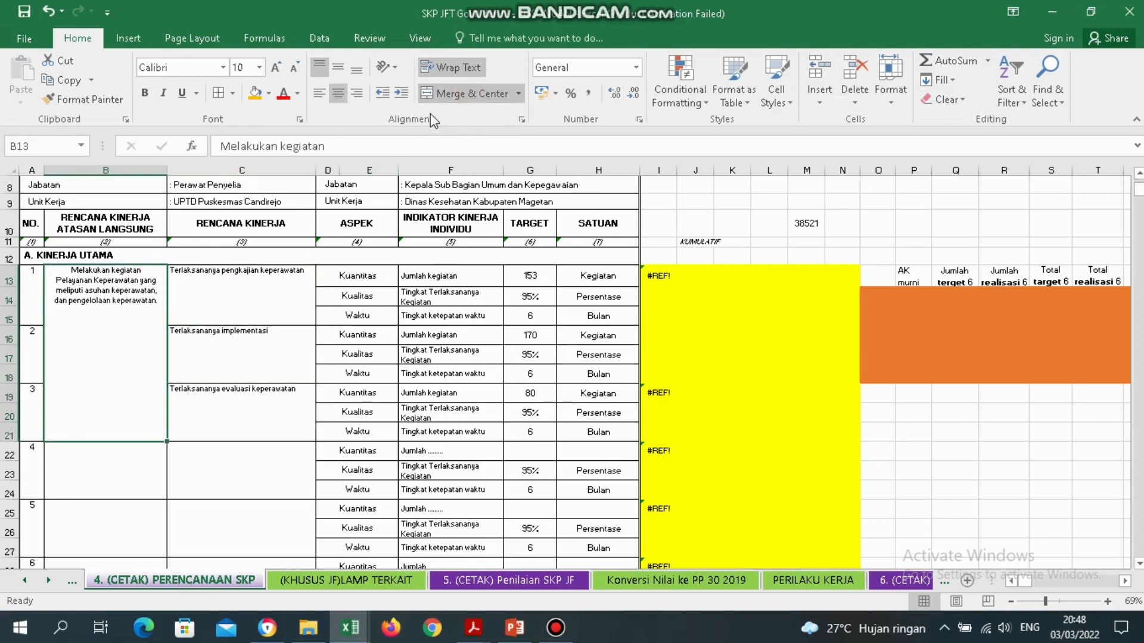
pyautogui.click(320, 93)
pyautogui.click(247, 393)
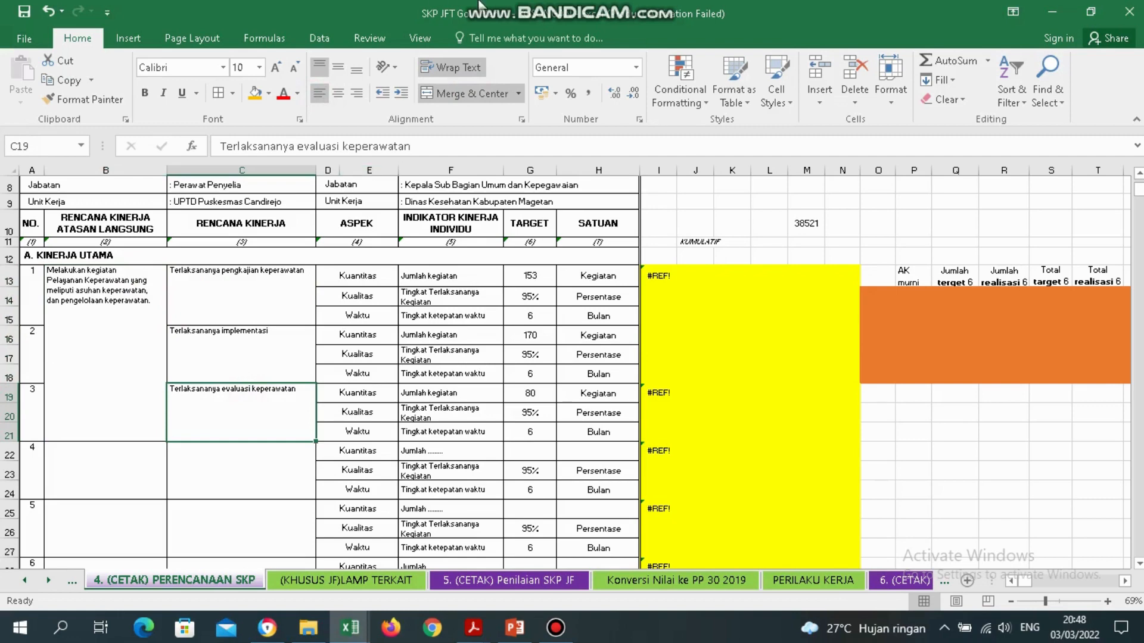
pyautogui.moveTo(626, 8)
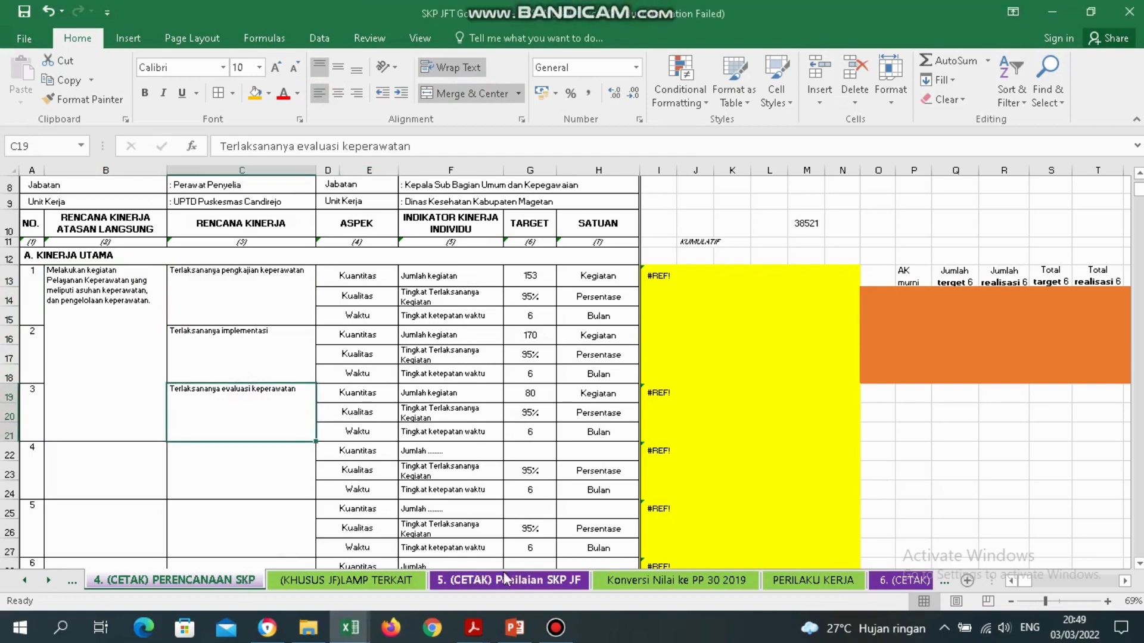
pyautogui.click(473, 581)
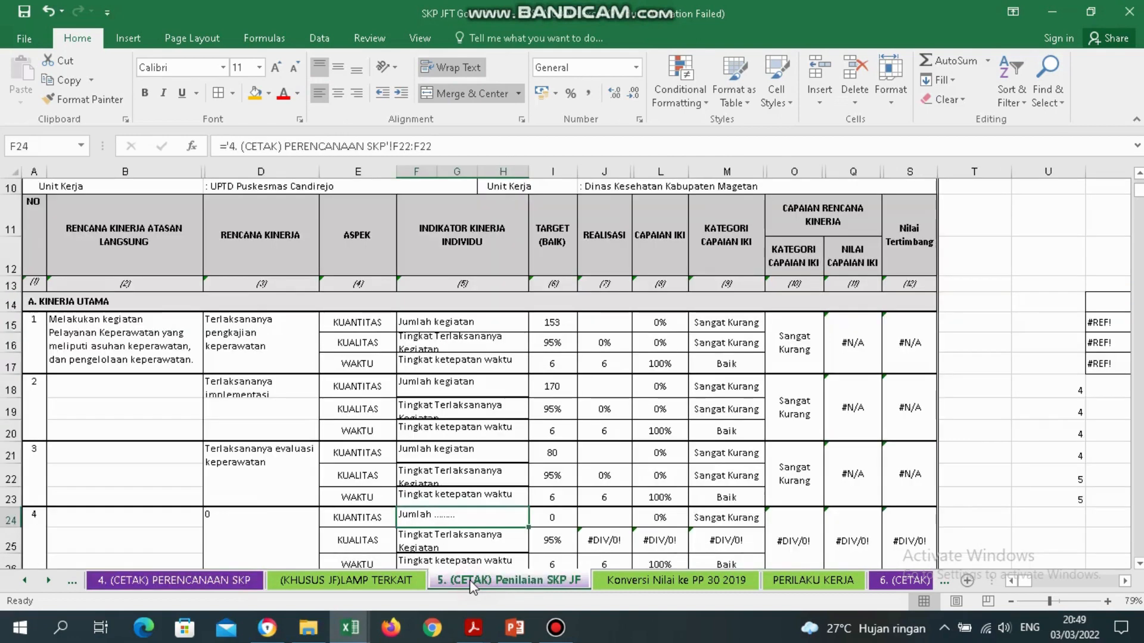
# Merge D18:D20 into one cell showing 'Terlaksananya implementasi'.
pyautogui.click(244, 409)
pyautogui.press('Down')
pyautogui.press('Down')
pyautogui.press('Down')
pyautogui.press('Down')
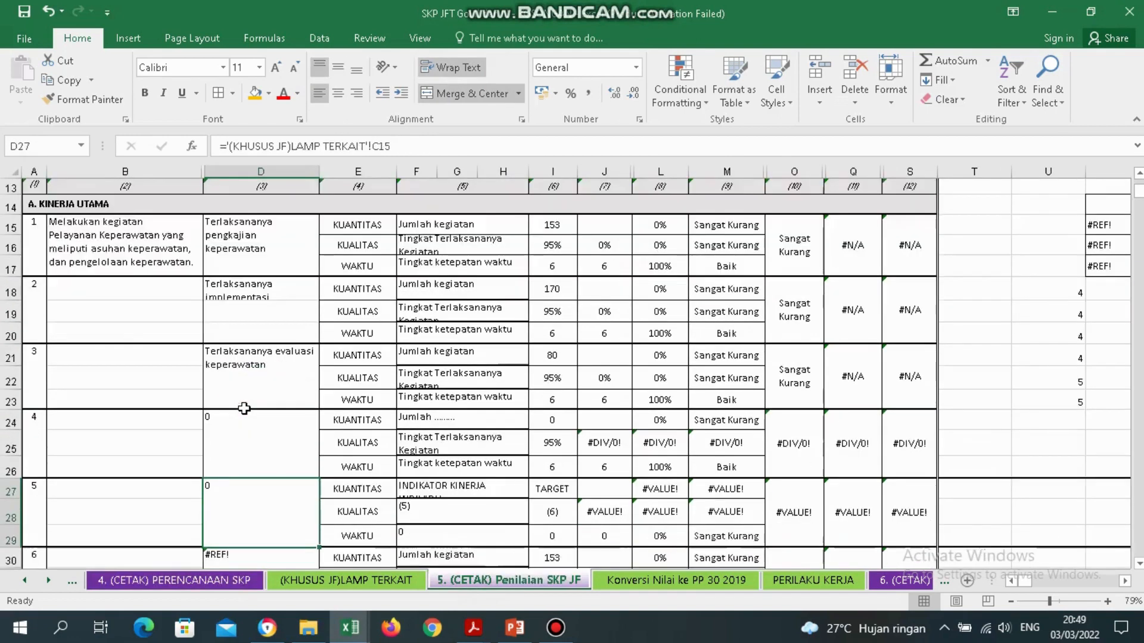
pyautogui.scroll(-1, 244, 409)
pyautogui.press('Up')
pyautogui.press('Up')
pyautogui.press('Up')
pyautogui.press('Up')
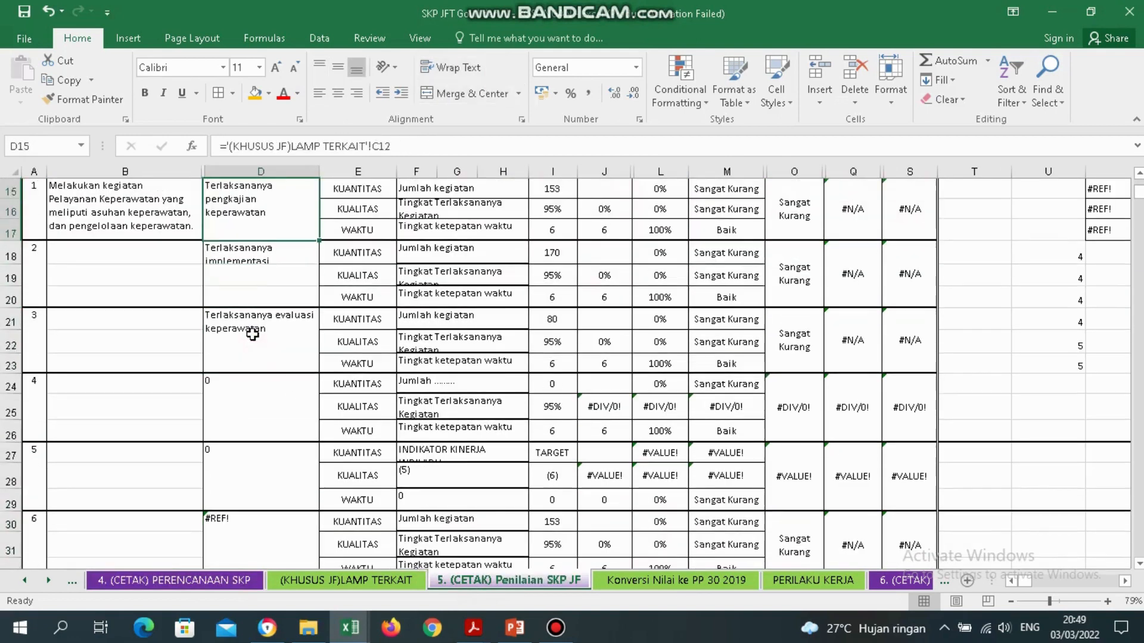
pyautogui.press('Up')
pyautogui.click(264, 232)
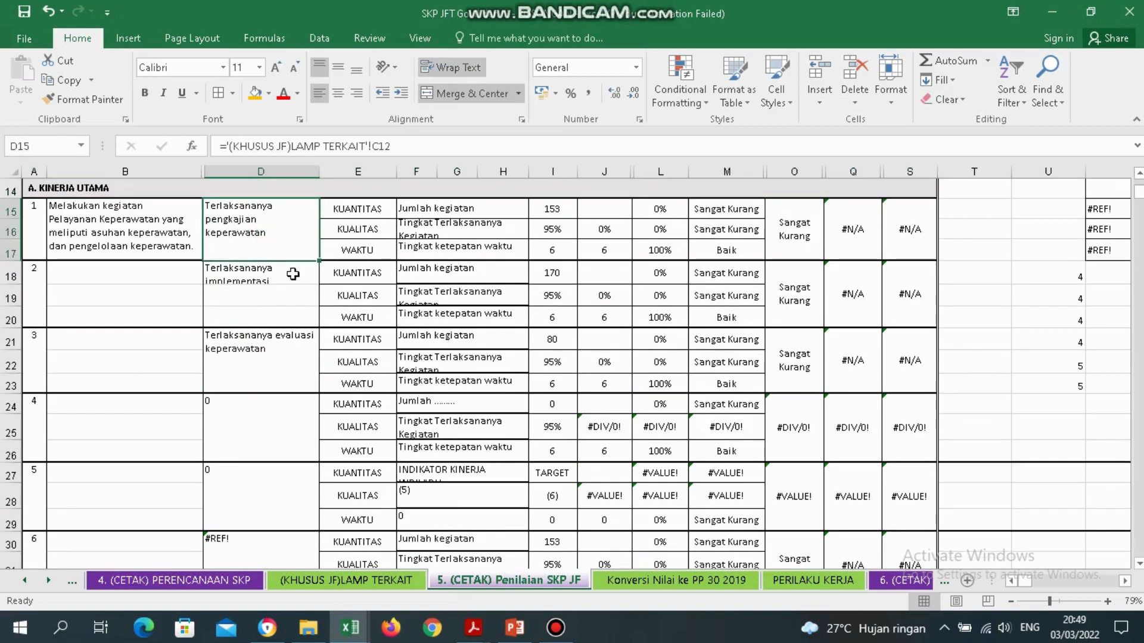
pyautogui.moveTo(293, 274); pyautogui.dragTo(284, 323)
pyautogui.click(478, 93)
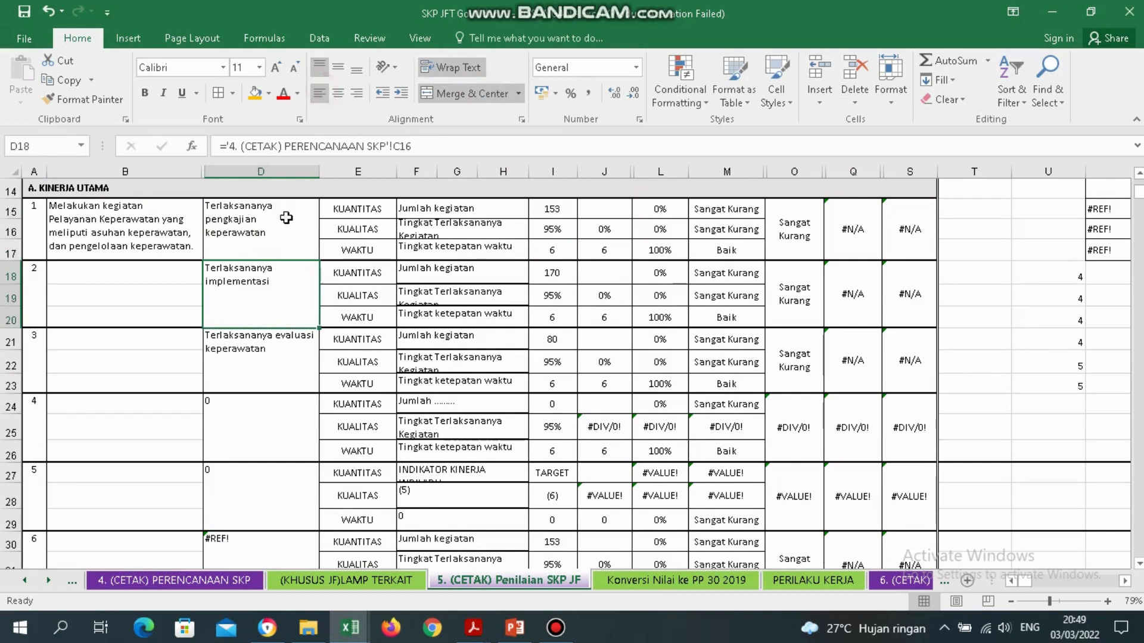
pyautogui.click(262, 342)
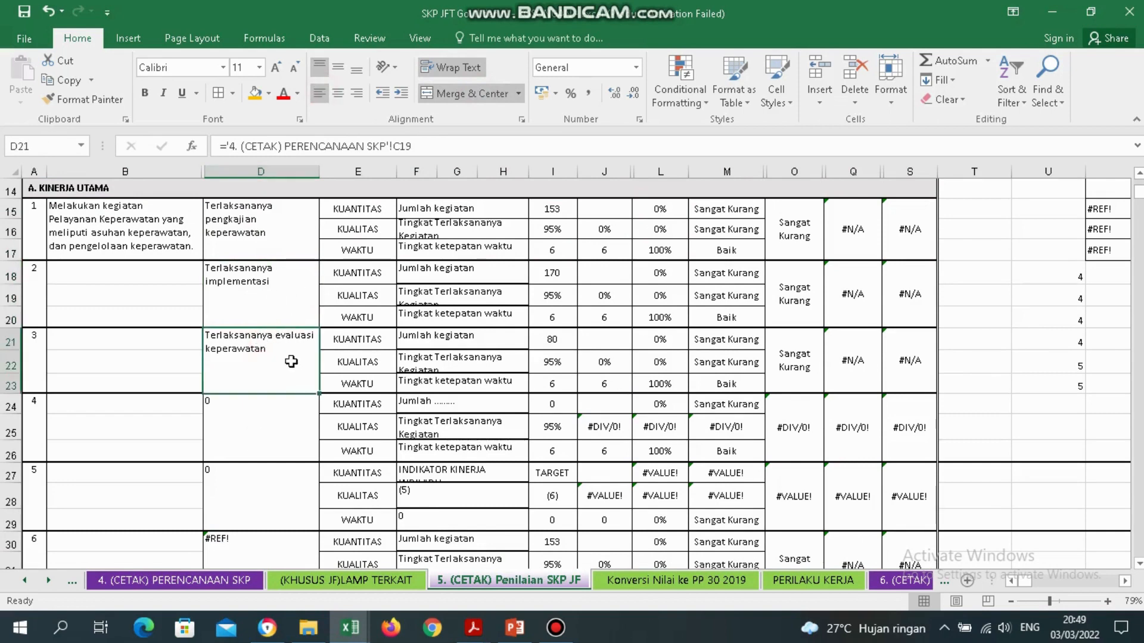
pyautogui.moveTo(167, 206); pyautogui.dragTo(185, 375)
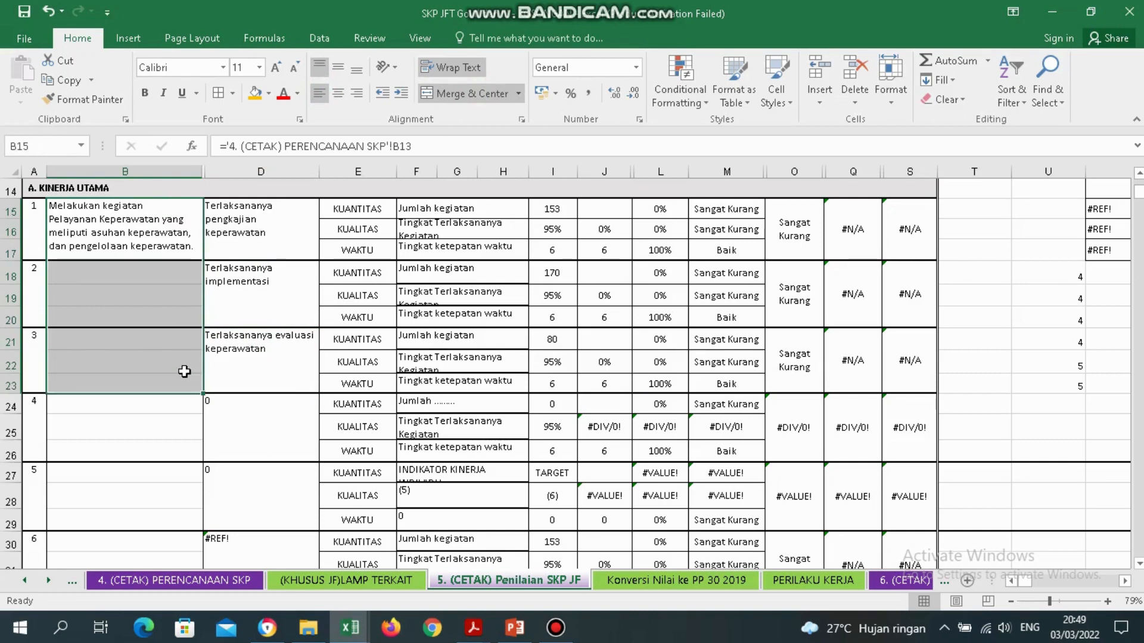
# Merge B15:B23 into one left-aligned cell and make row 16 taller.
pyautogui.click(464, 95)
pyautogui.click(465, 95)
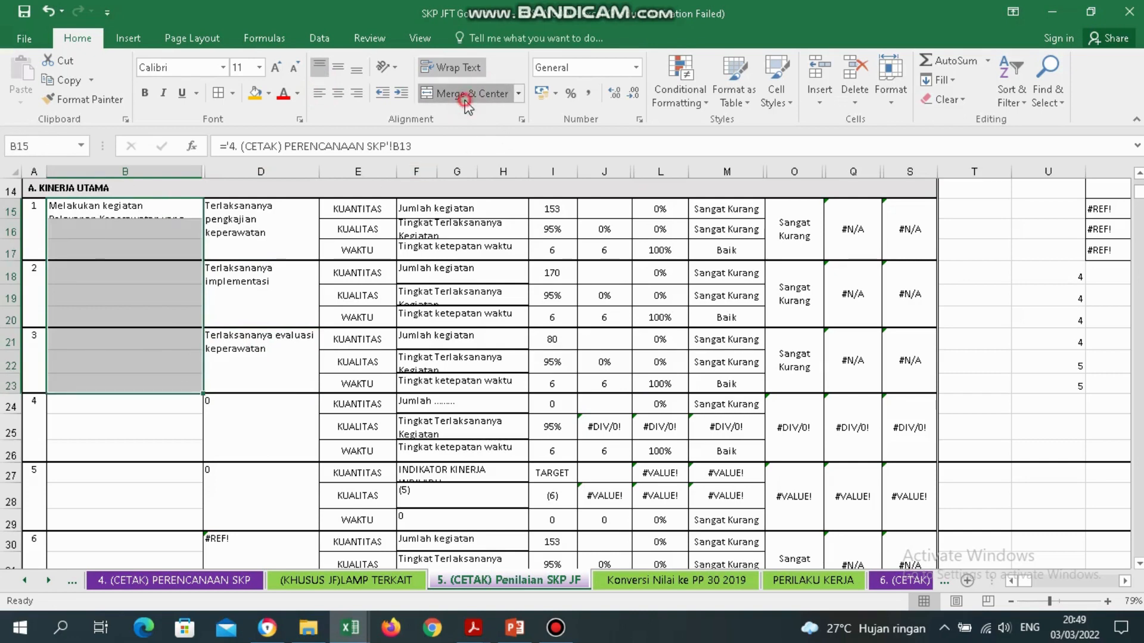
pyautogui.click(318, 94)
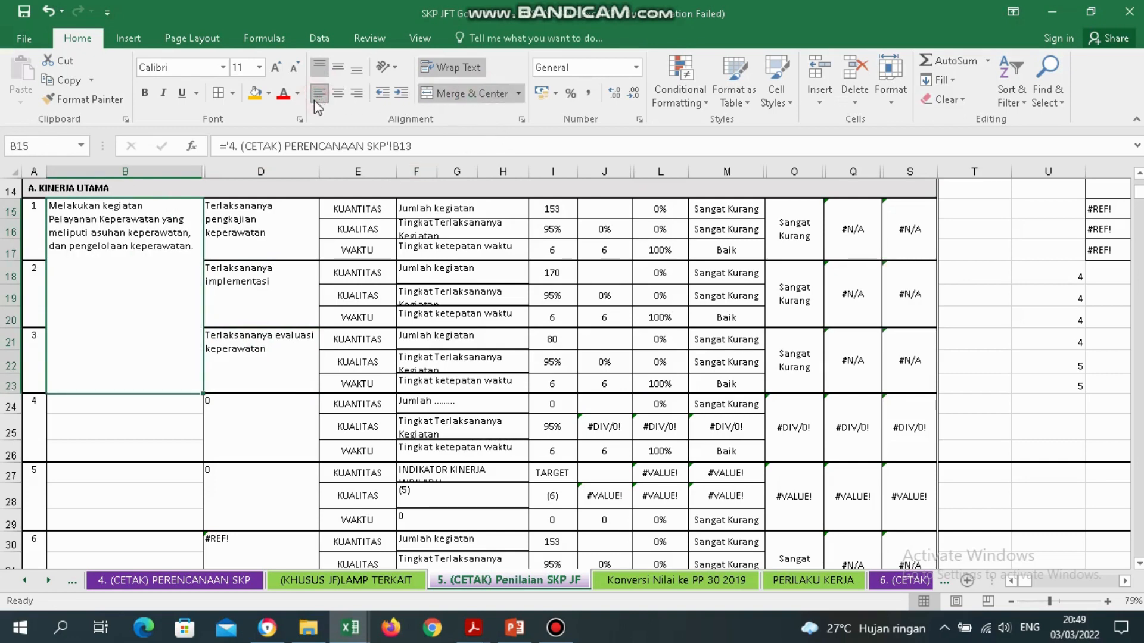
pyautogui.click(285, 365)
pyautogui.click(452, 211)
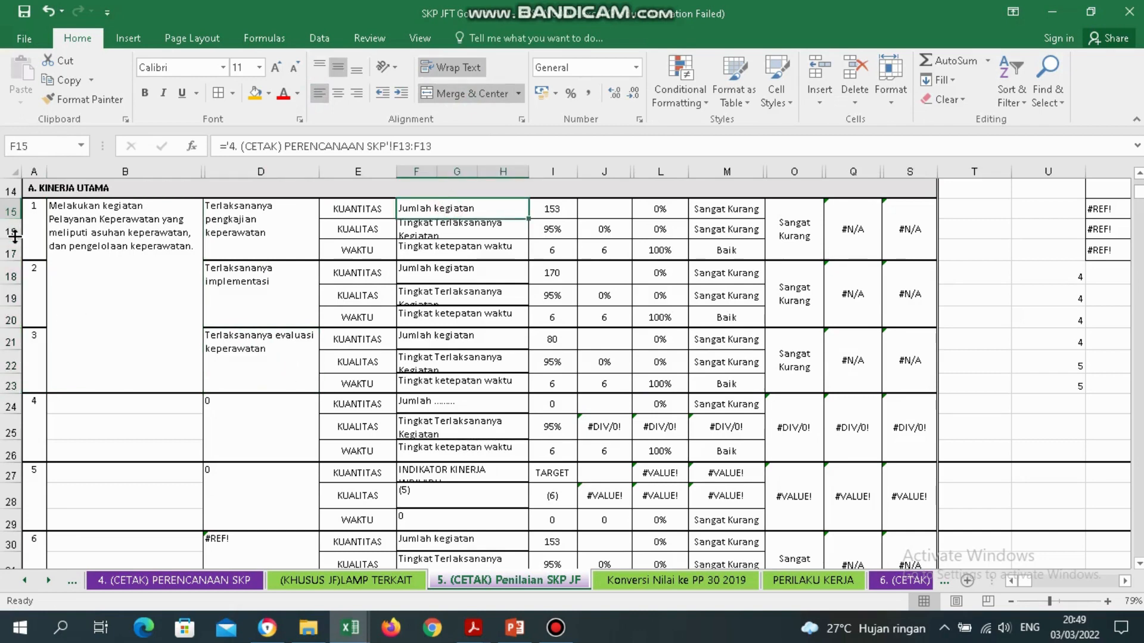
pyautogui.moveTo(9, 239); pyautogui.dragTo(9, 246)
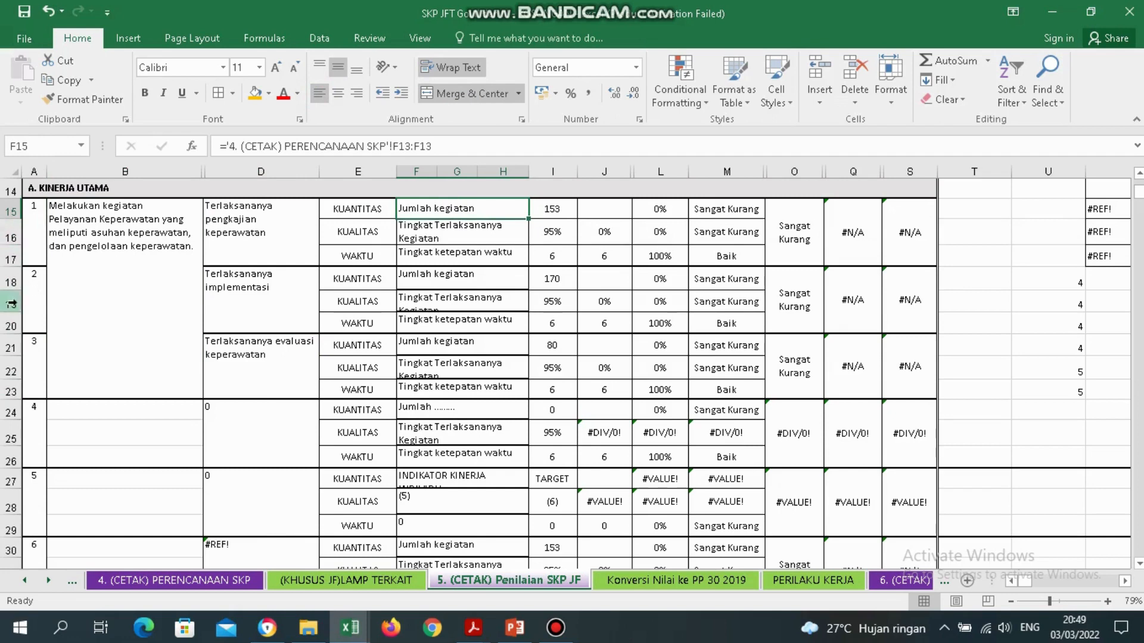
# Fill the REALISASI header cell J11 yellow.
pyautogui.click(646, 207)
pyautogui.scroll(1, 646, 207)
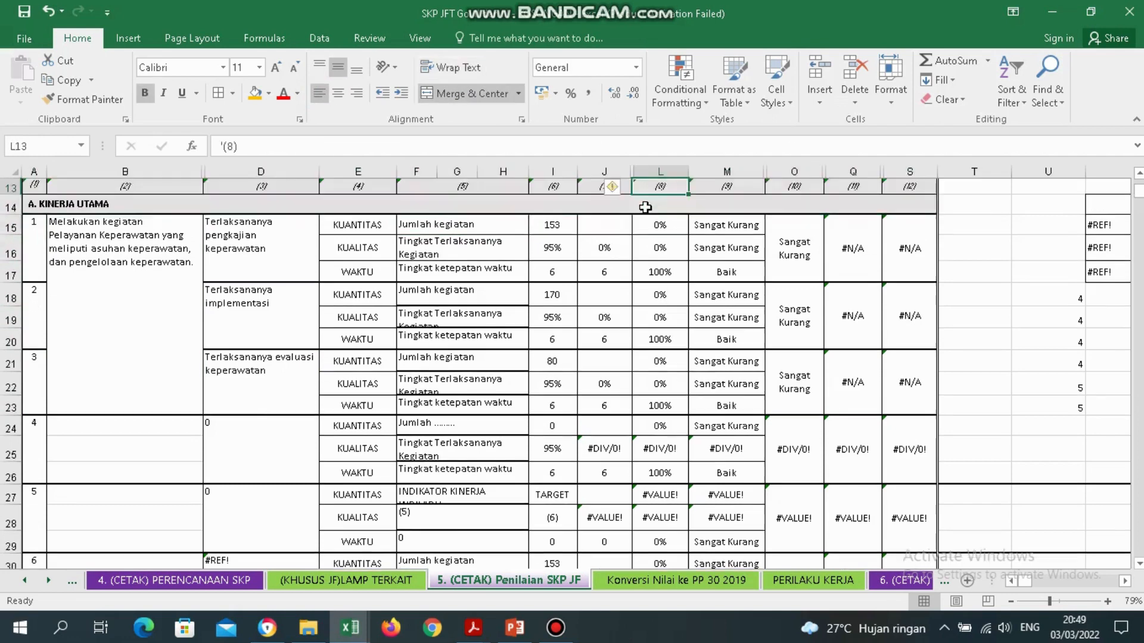
pyautogui.click(645, 207)
pyautogui.click(583, 216)
pyautogui.click(616, 175)
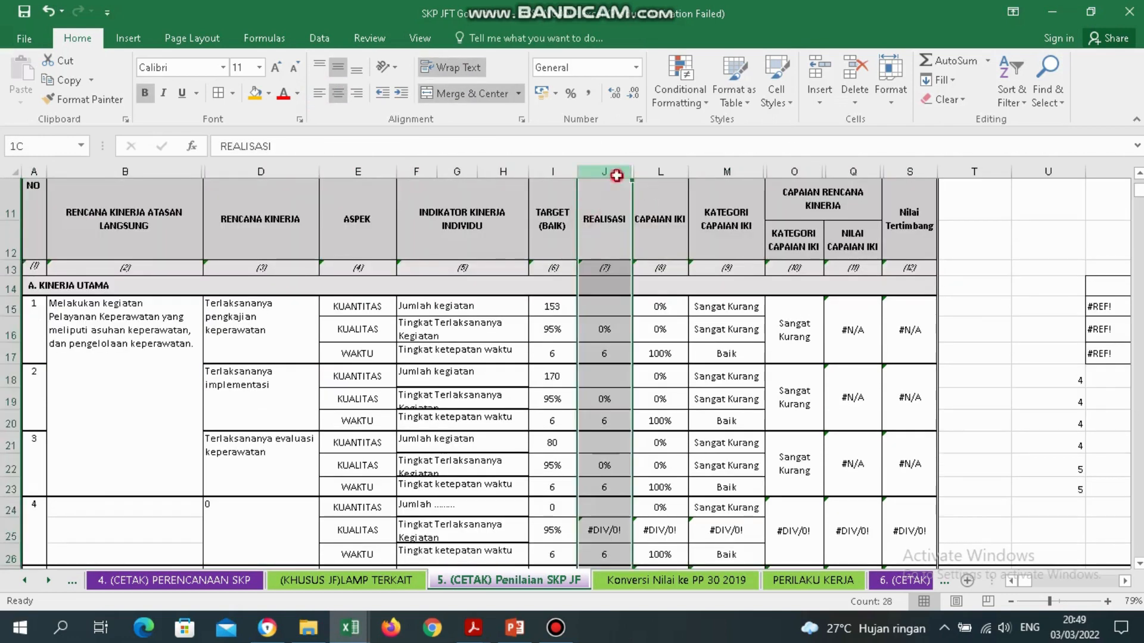
pyautogui.click(611, 214)
pyautogui.click(255, 93)
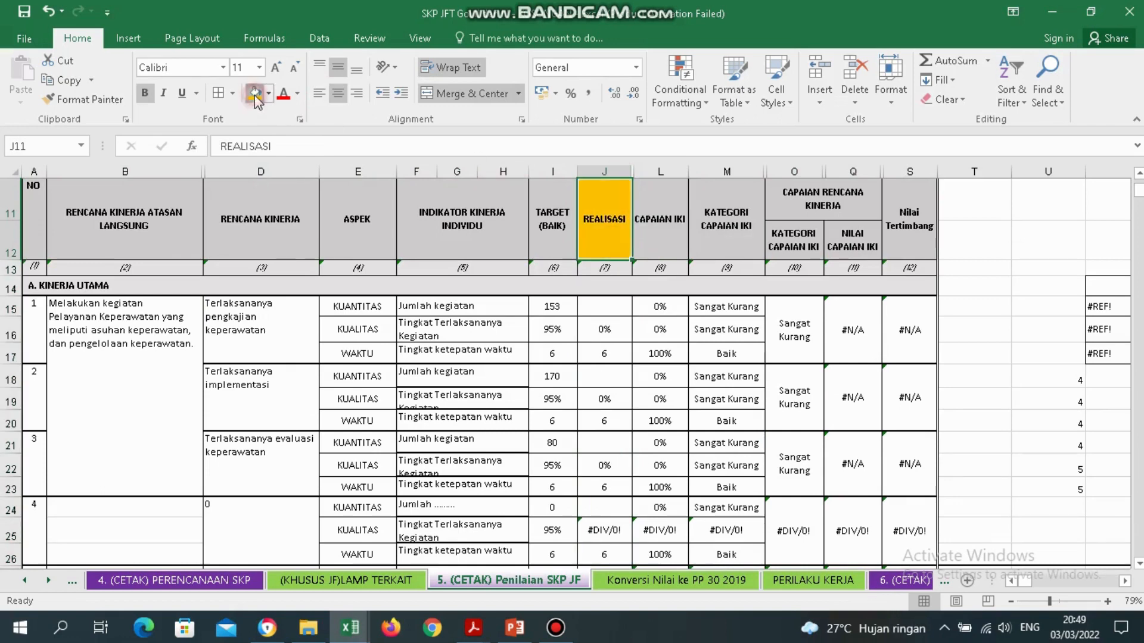
# Inspect the realisation cells J15 and J19 and the Jumlah kegiatan cell F15.
pyautogui.click(613, 309)
pyautogui.click(586, 397)
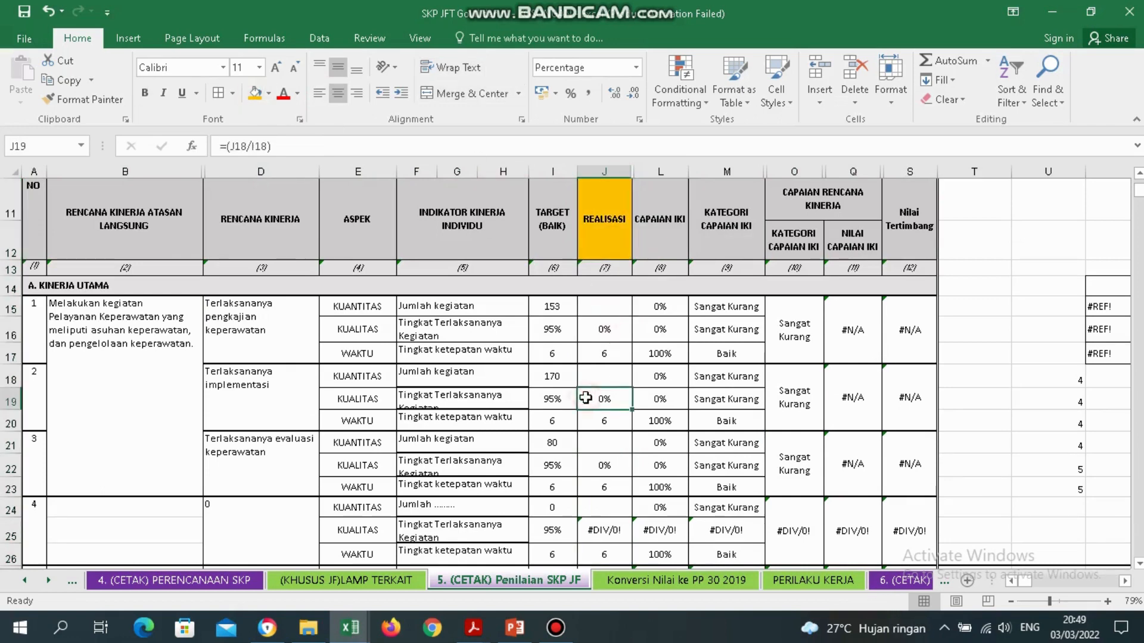
pyautogui.click(456, 313)
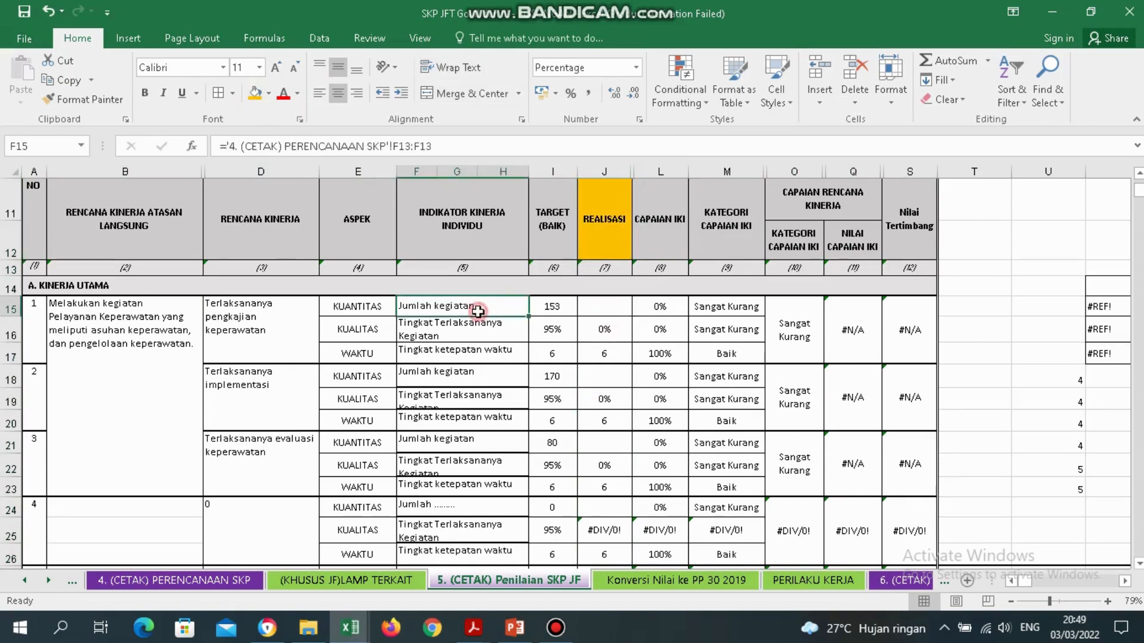
pyautogui.click(606, 315)
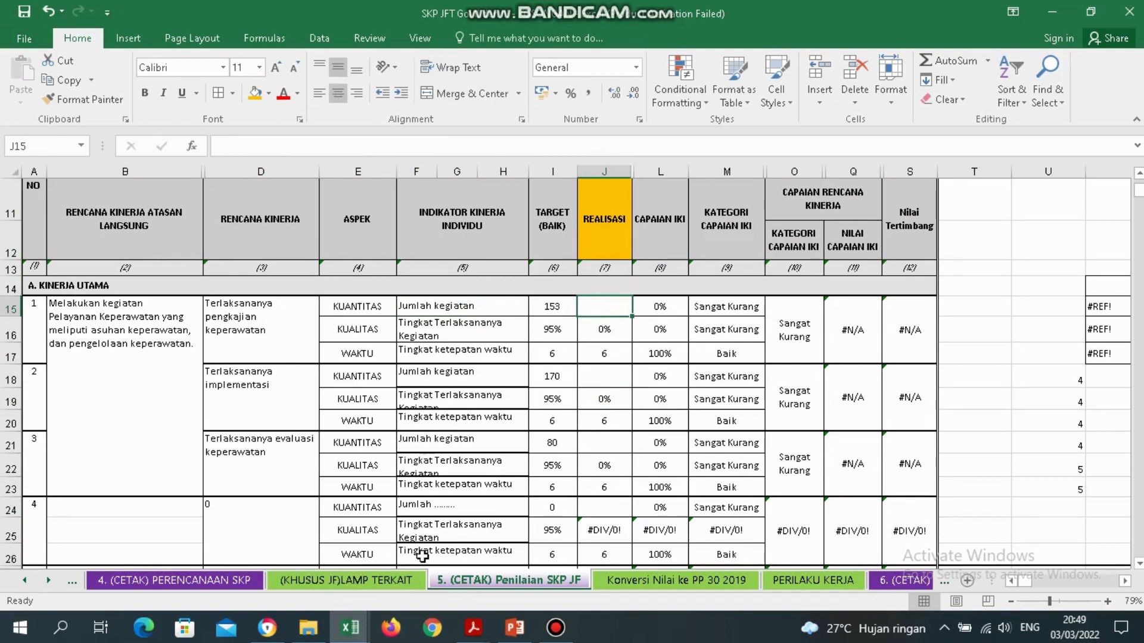
# Look up item 1's total realisation in K12 on the (KHUSUS JF)LAMP TERKAIT sheet.
pyautogui.click(350, 581)
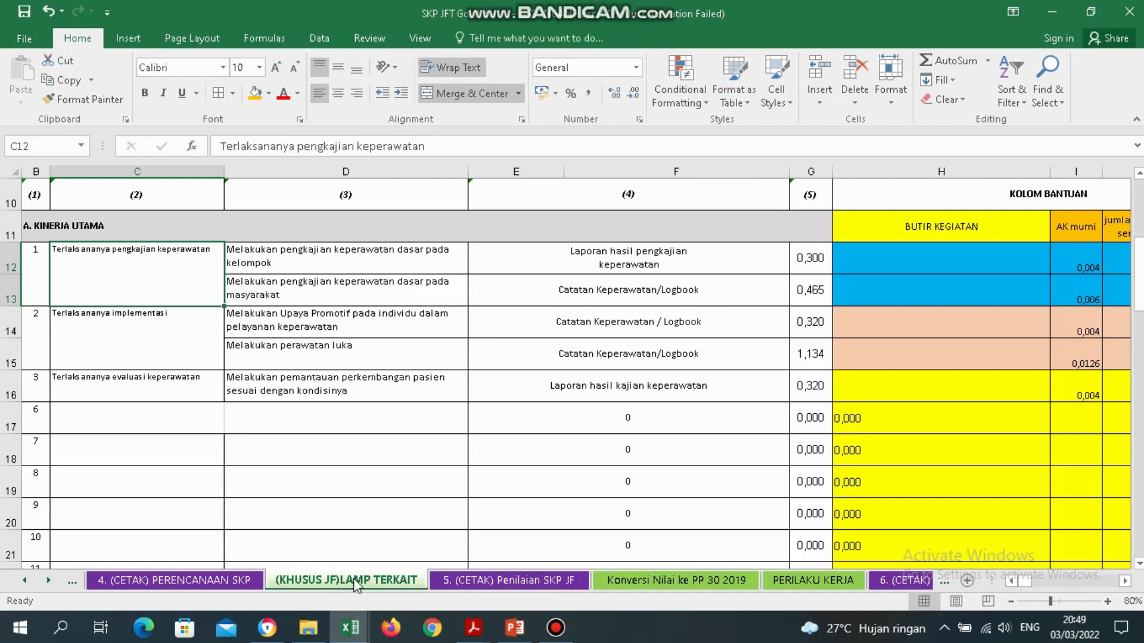
pyautogui.click(459, 581)
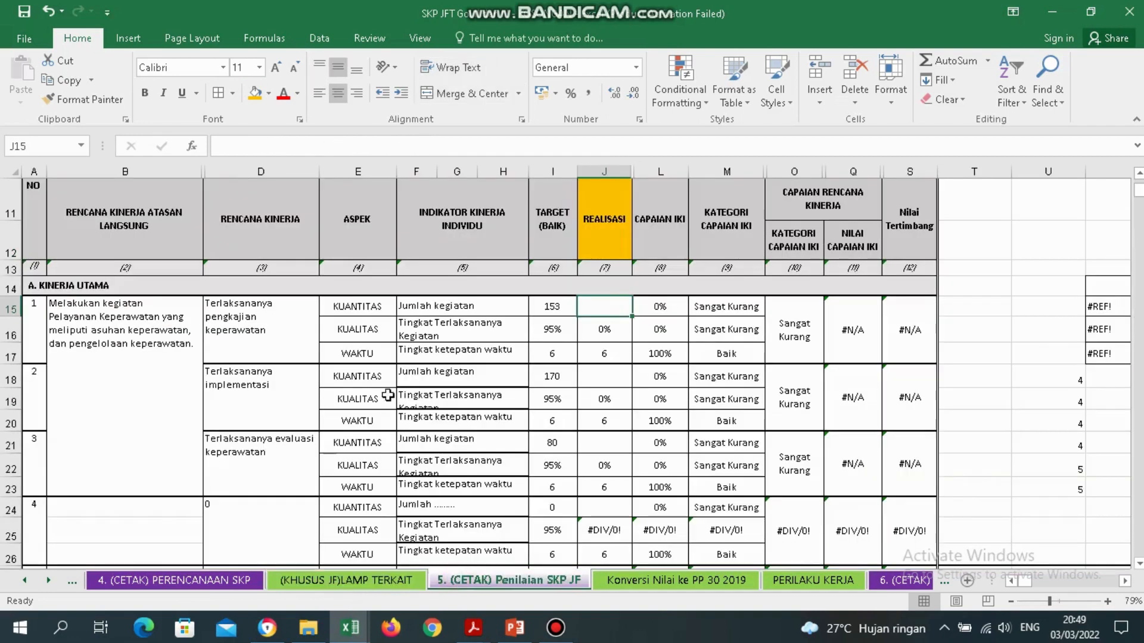
pyautogui.click(265, 324)
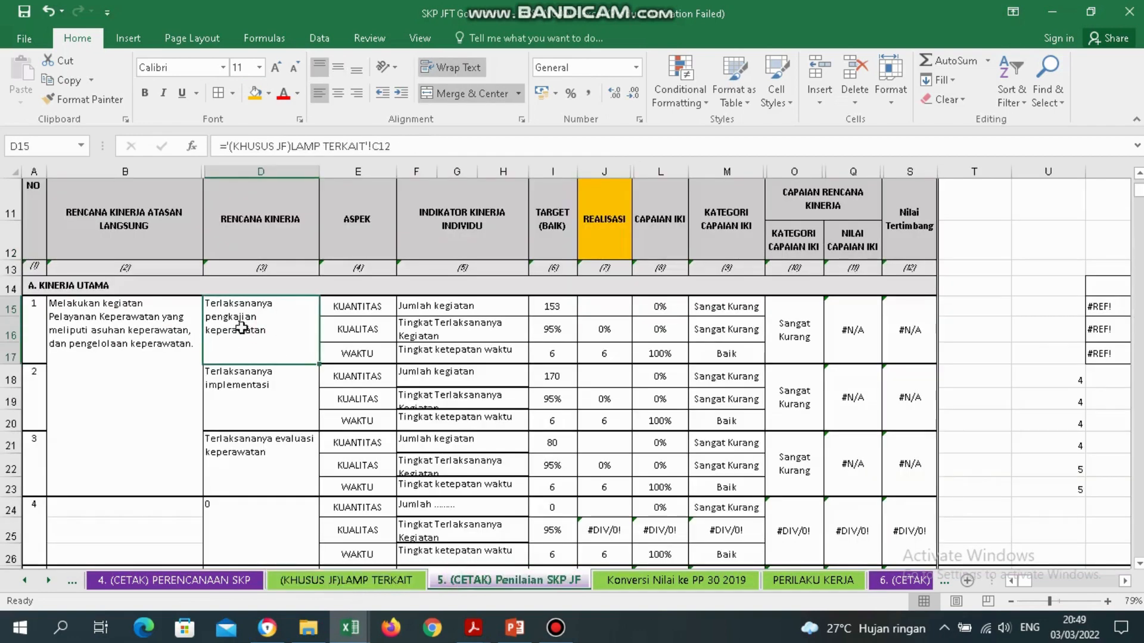
pyautogui.click(606, 312)
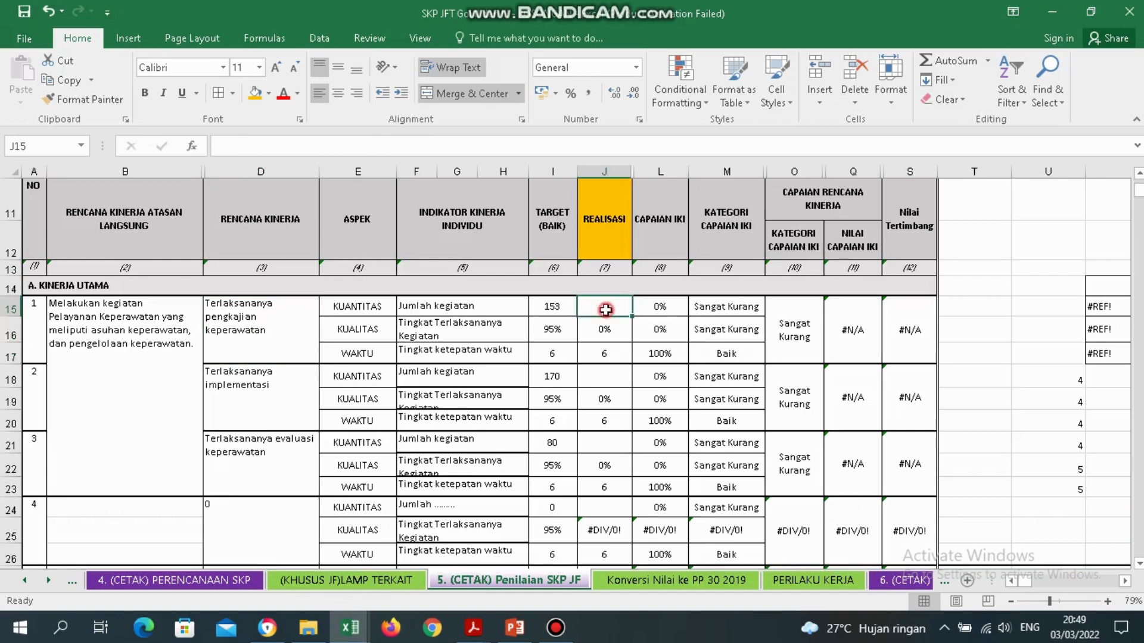
pyautogui.click(382, 581)
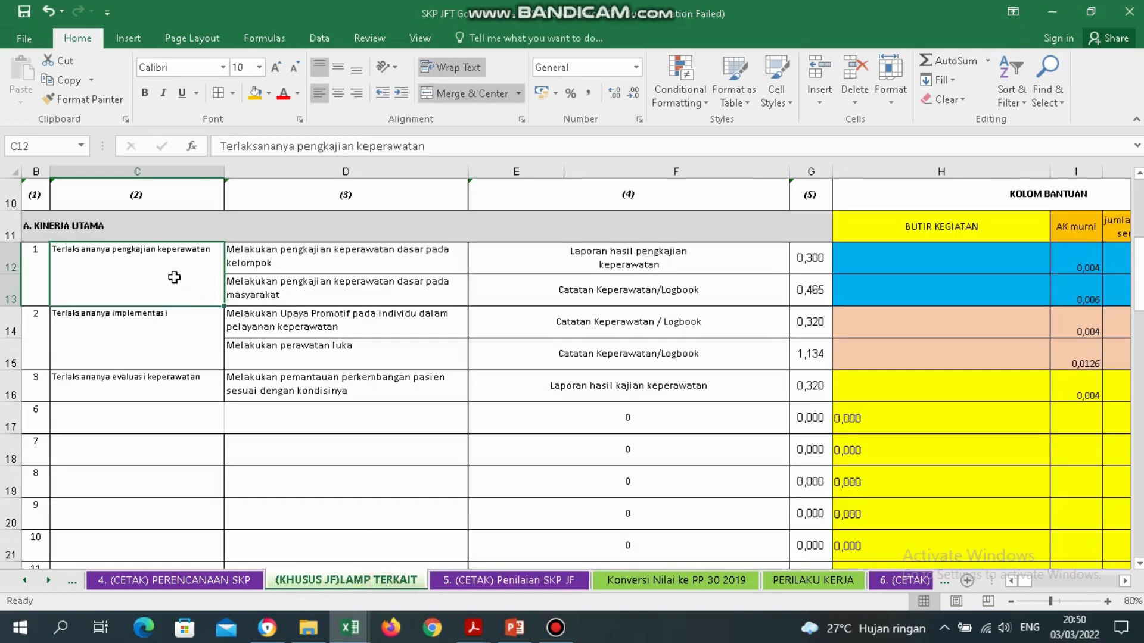
pyautogui.press('Right')
pyautogui.press('Right')
pyautogui.press('Right')
pyautogui.press('Right')
pyautogui.press('Right')
pyautogui.press('Right')
pyautogui.press('Right')
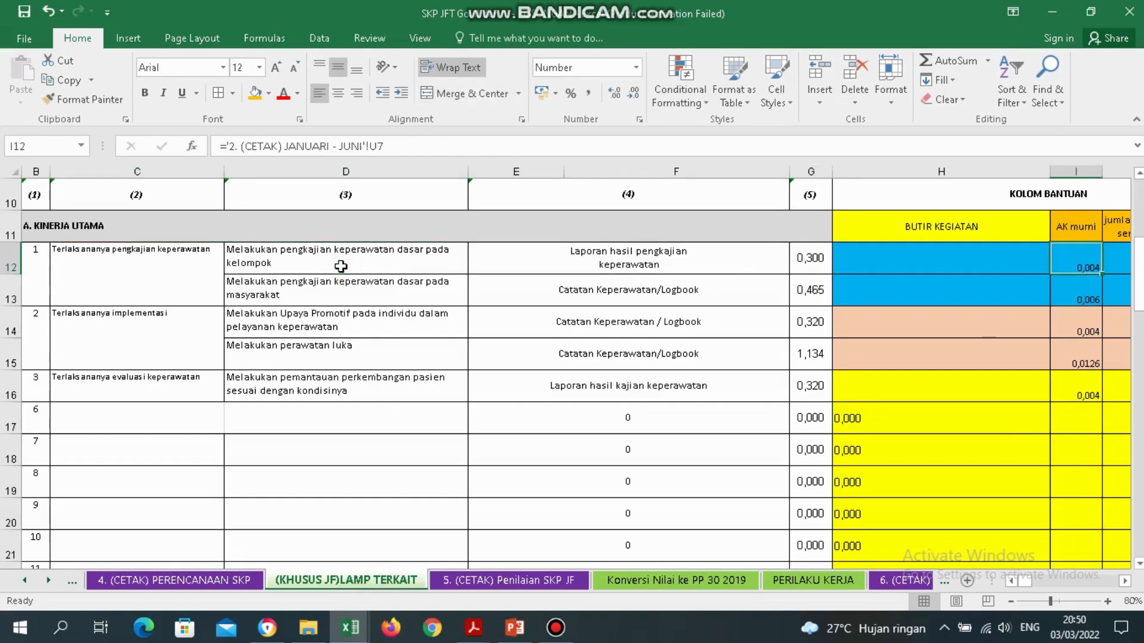
pyautogui.click(1047, 258)
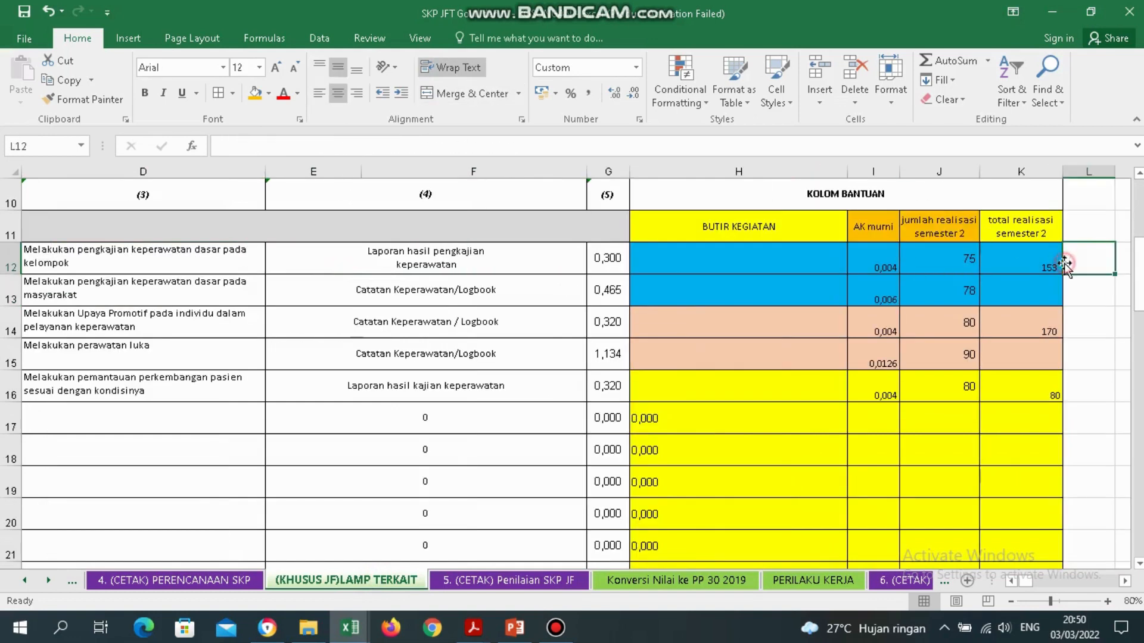
pyautogui.click(524, 581)
# Enter 153 as item 1's realisation in J15 and check the category formulas.
pyautogui.write('1')
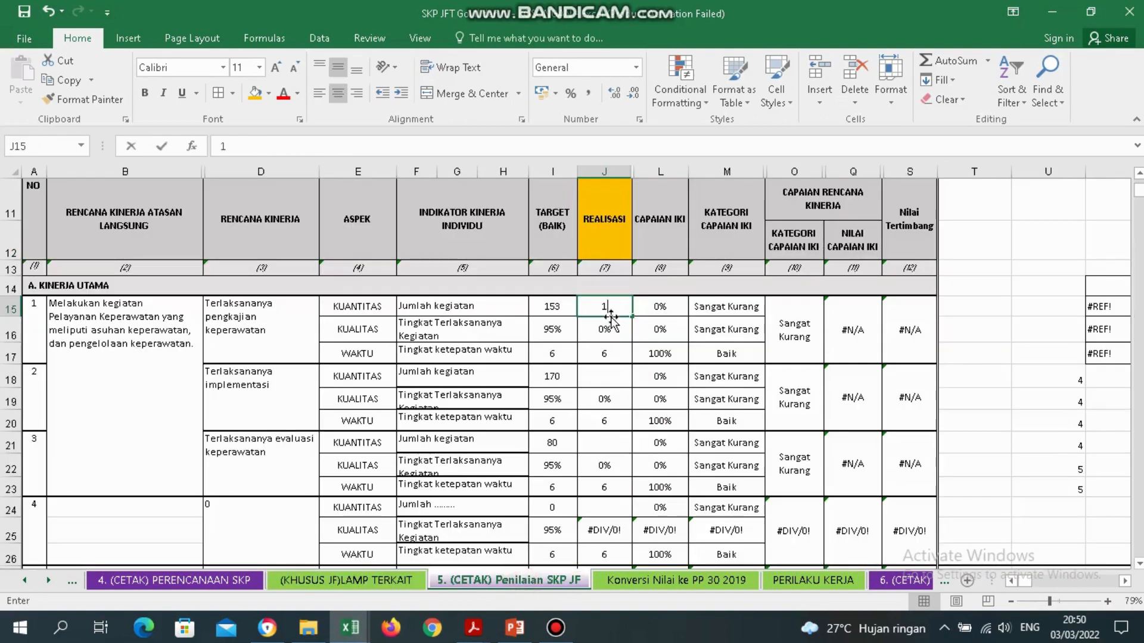
pyautogui.write('53')
pyautogui.press('Return')
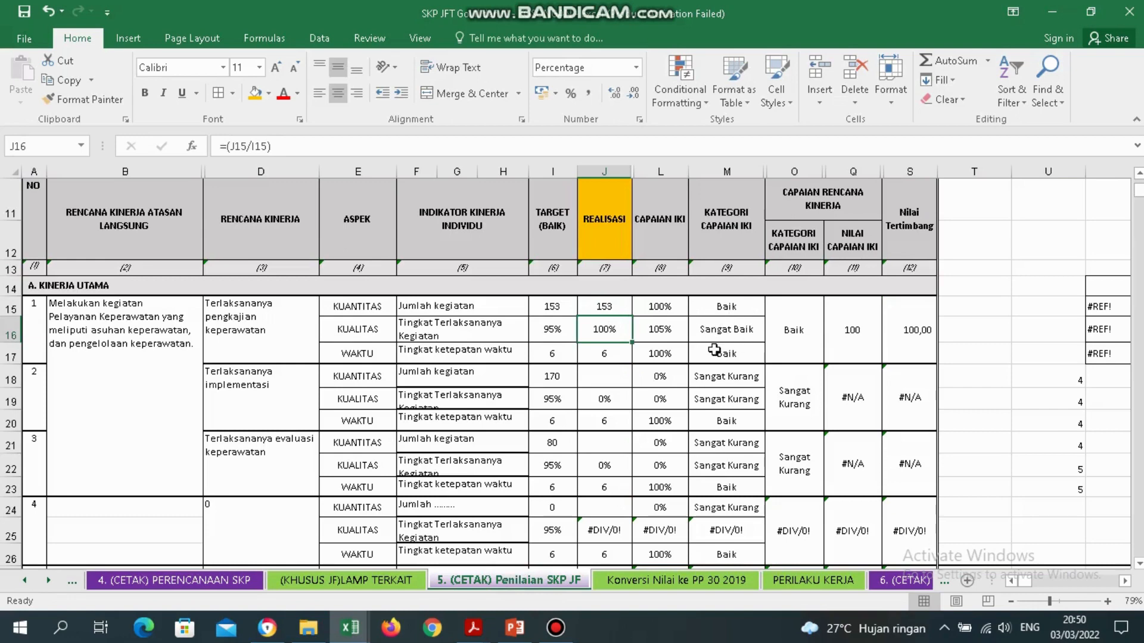
pyautogui.click(708, 310)
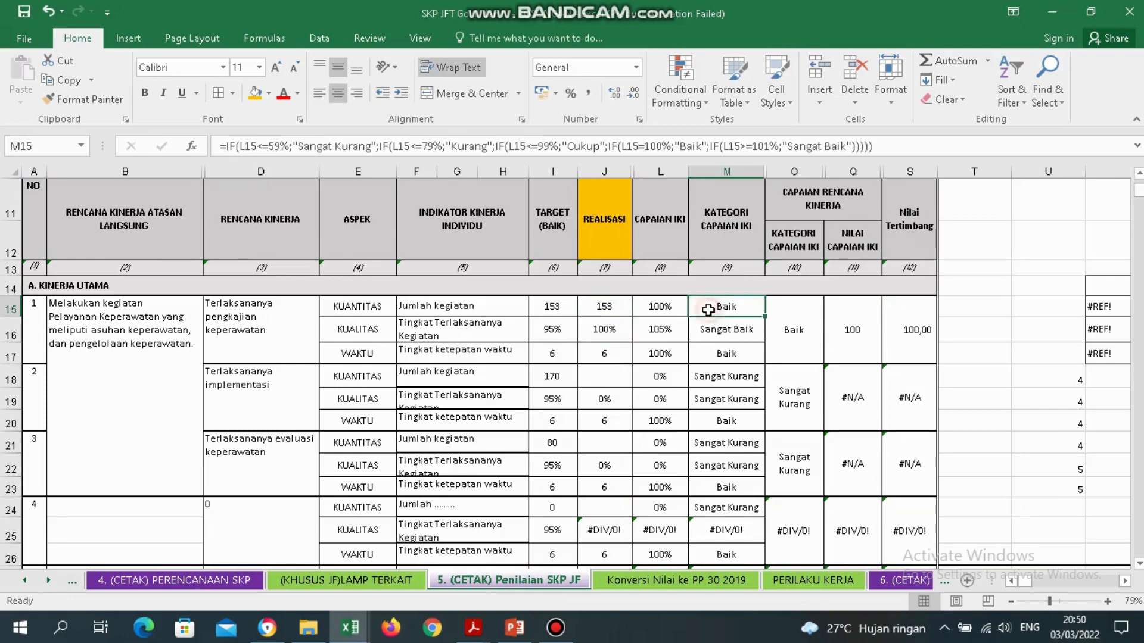
pyautogui.click(723, 354)
pyautogui.click(290, 391)
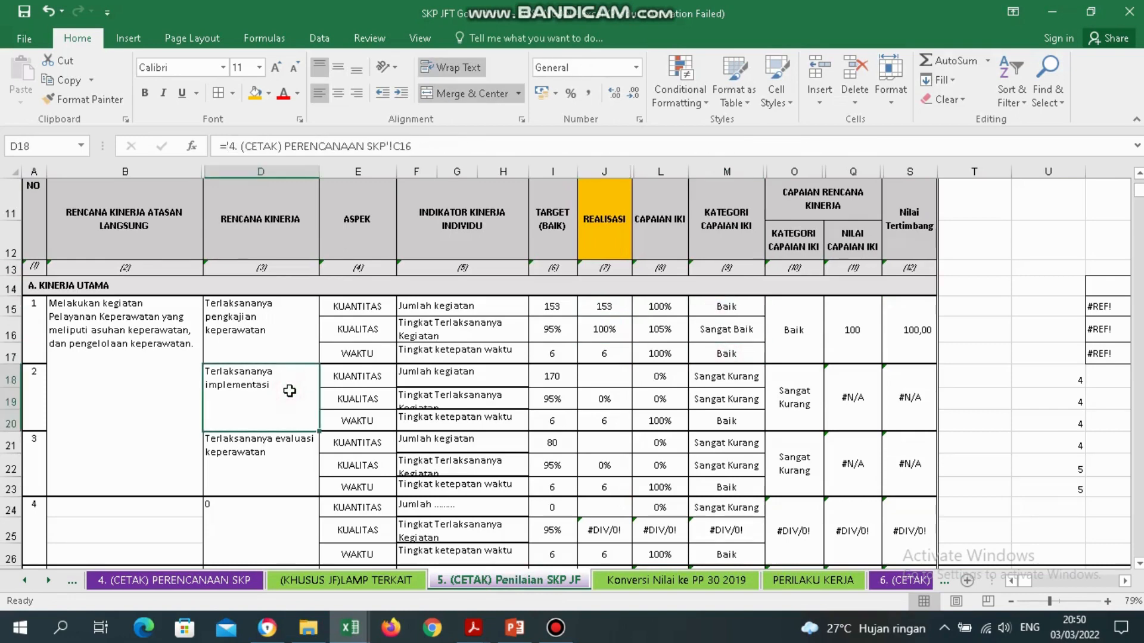
# Enter 170 as item 2's realisation in J18, matching the LAMP TERKAIT total.
pyautogui.click(391, 581)
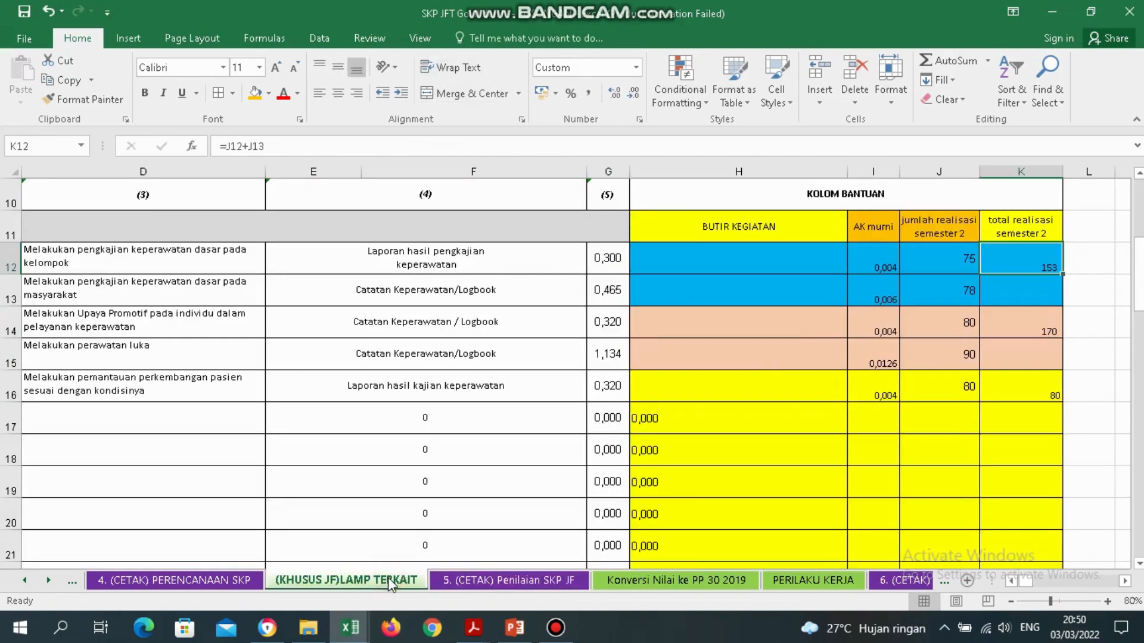
pyautogui.click(1037, 320)
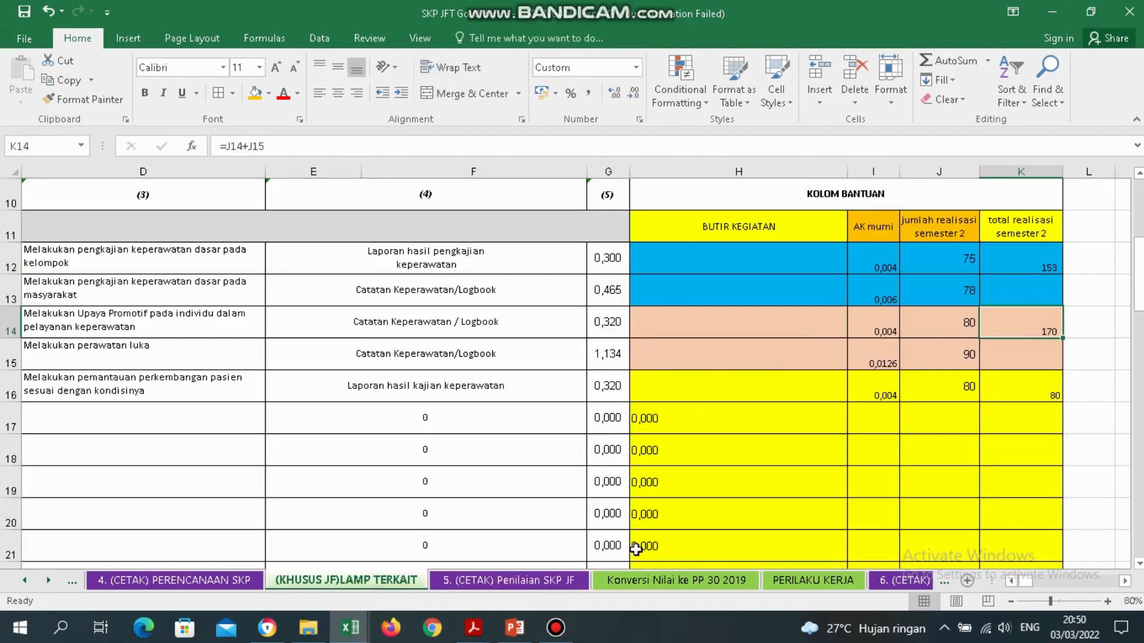
pyautogui.click(566, 581)
pyautogui.click(602, 379)
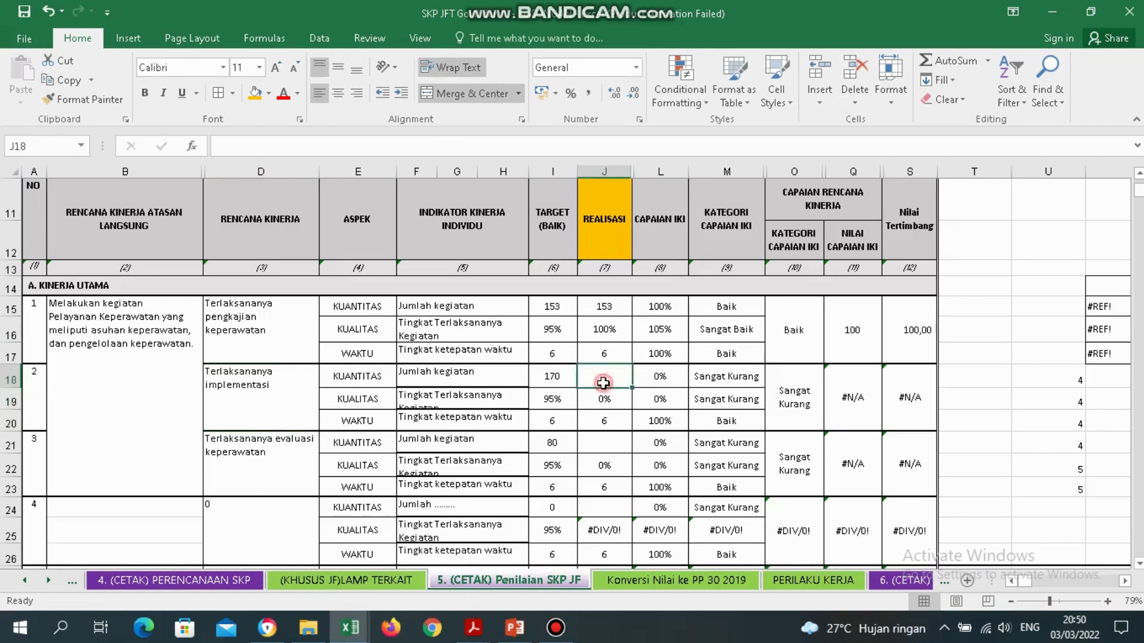
pyautogui.write('170')
pyautogui.press('Return')
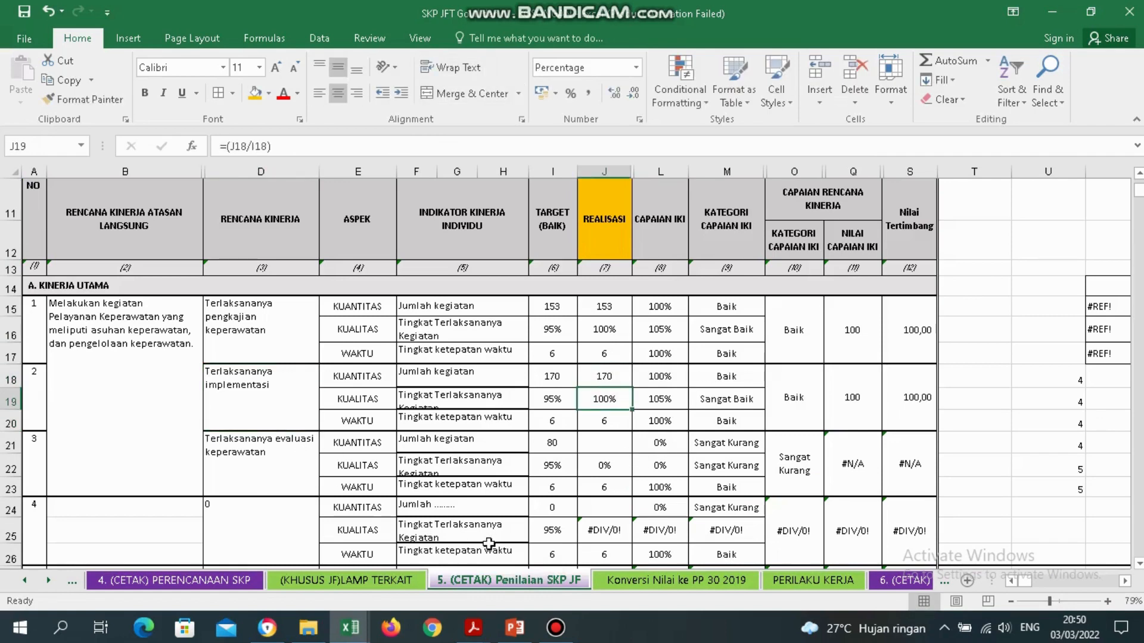
# Enter 80 as item 3's realisation in J21 and confirm it rates Baik.
pyautogui.click(392, 581)
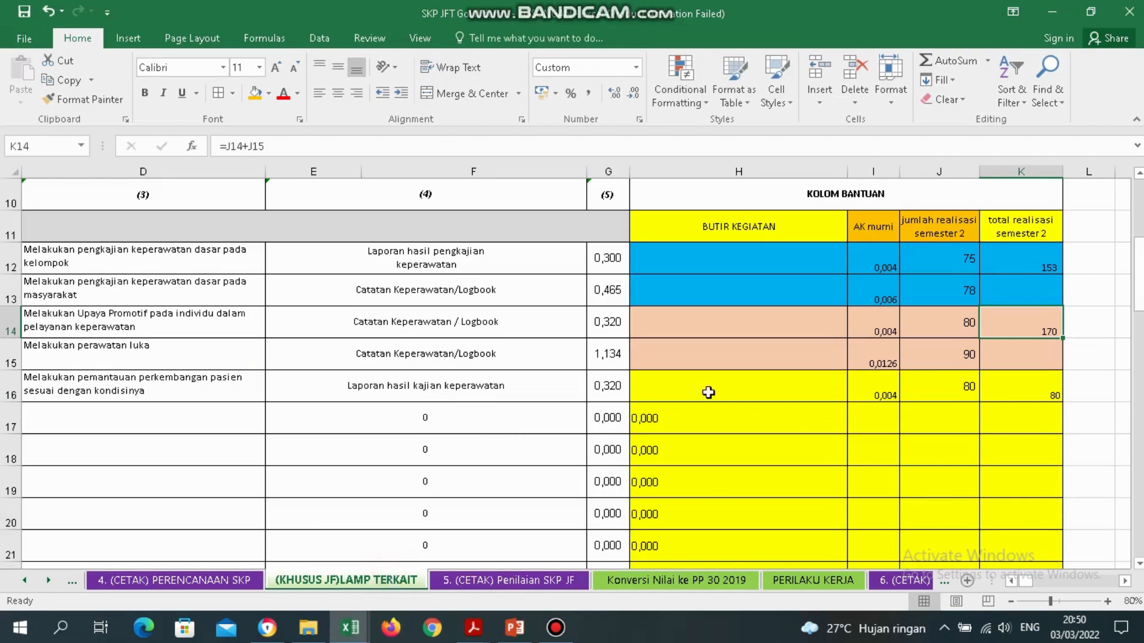
pyautogui.click(1007, 386)
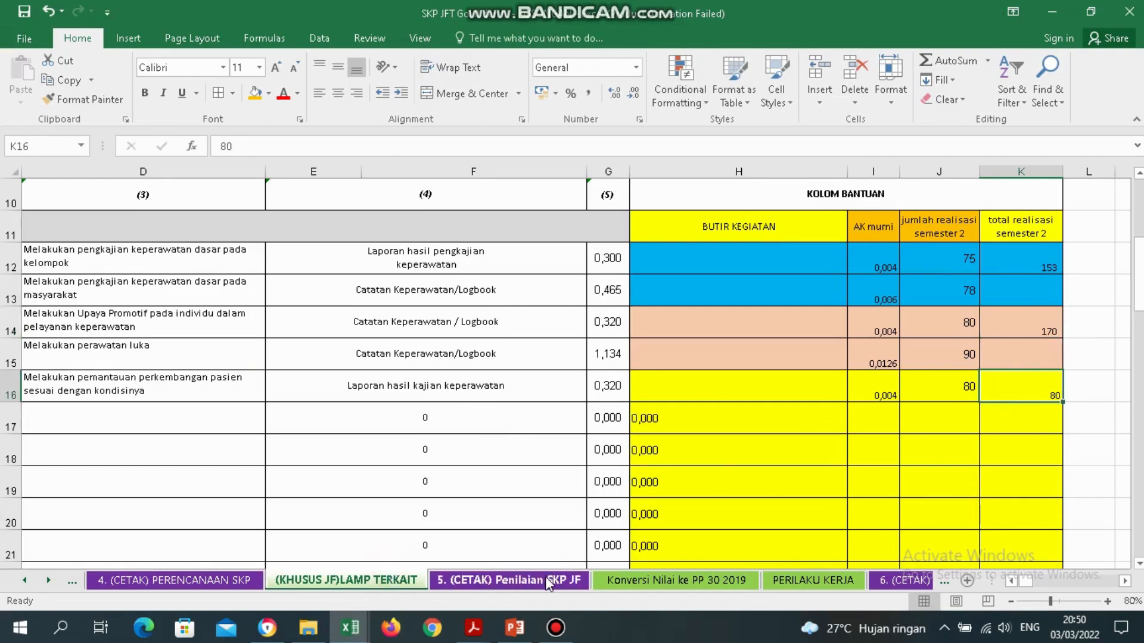
pyautogui.click(549, 580)
pyautogui.doubleClick(602, 443)
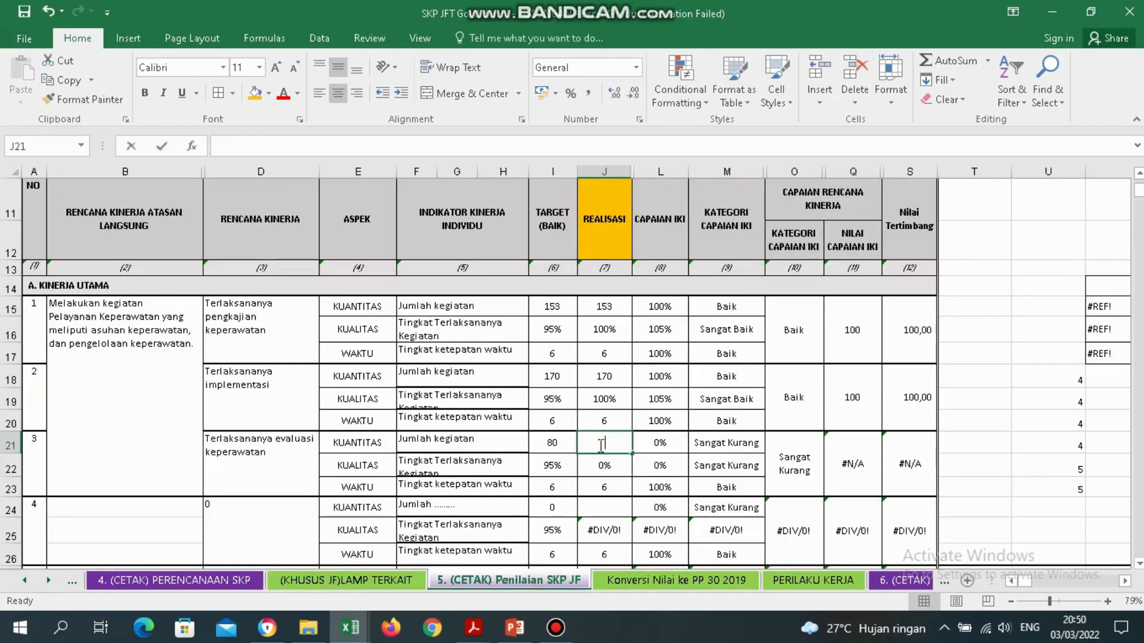
pyautogui.write('80')
pyautogui.press('Return')
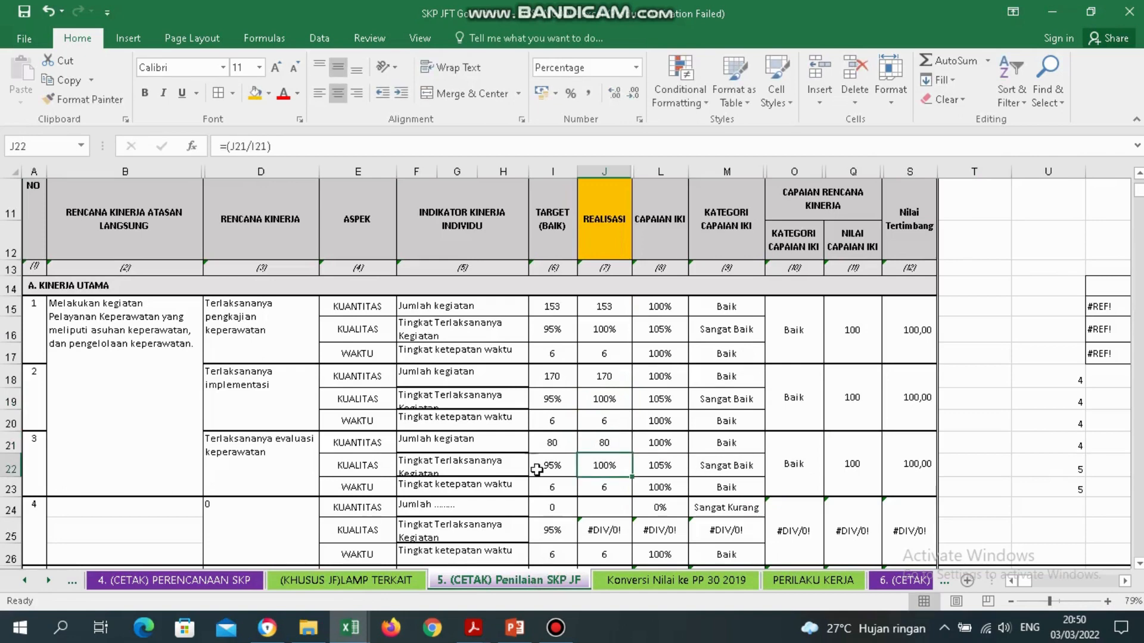
pyautogui.click(708, 486)
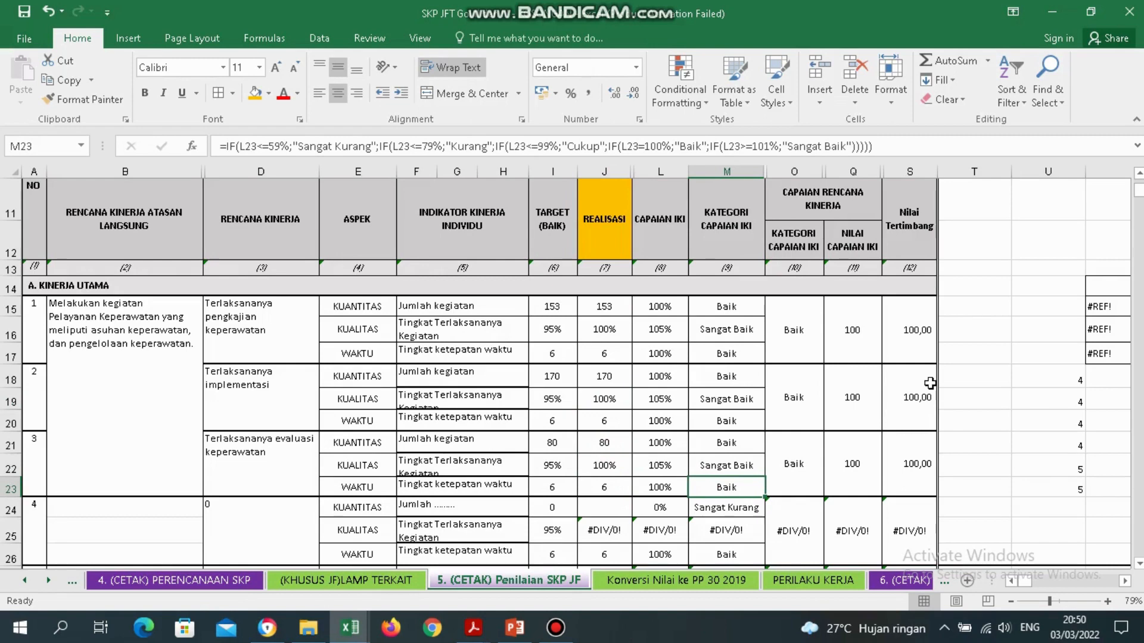
pyautogui.moveTo(653, 9)
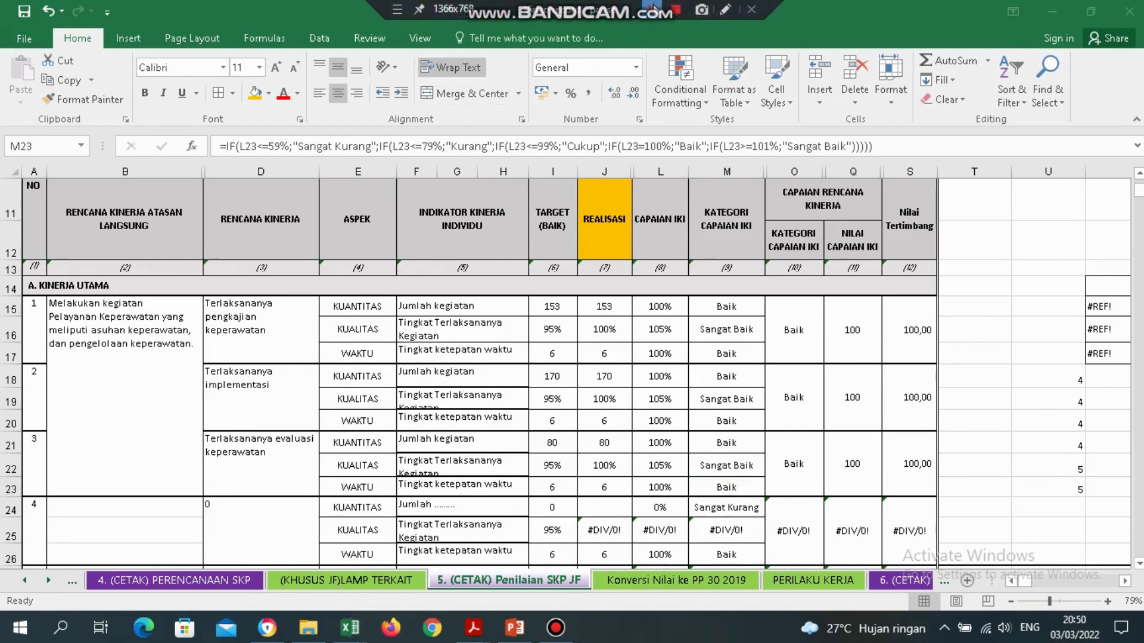
# Copy the five behavior scores in H12:H16 of the PERILAKU KERJA PP46 sheet.
pyautogui.click(641, 590)
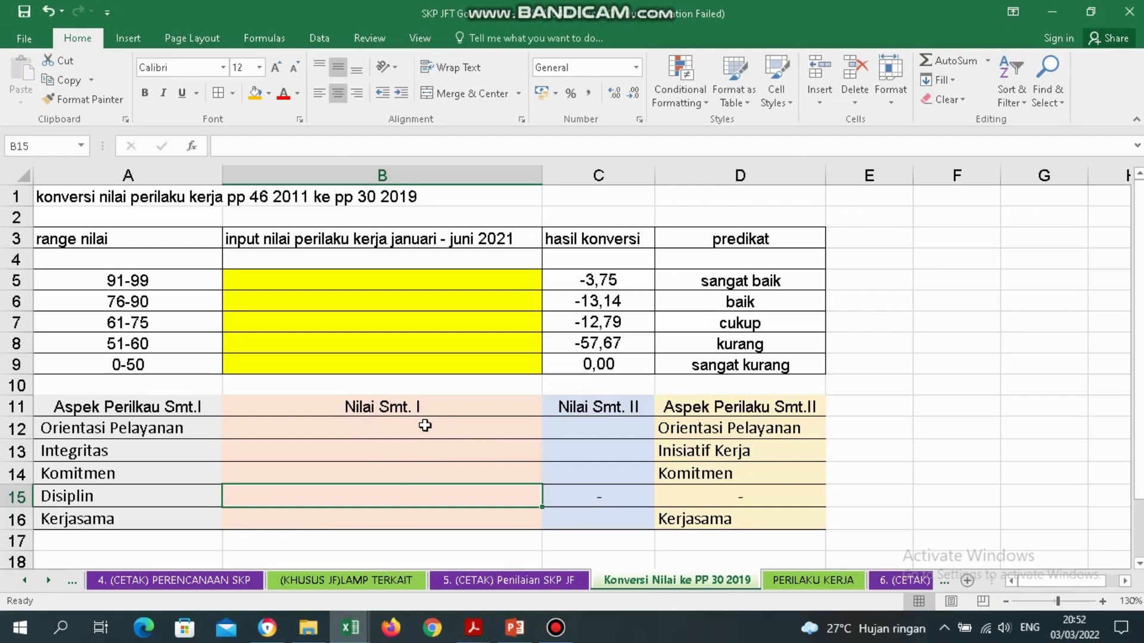
pyautogui.moveTo(425, 426); pyautogui.dragTo(418, 518)
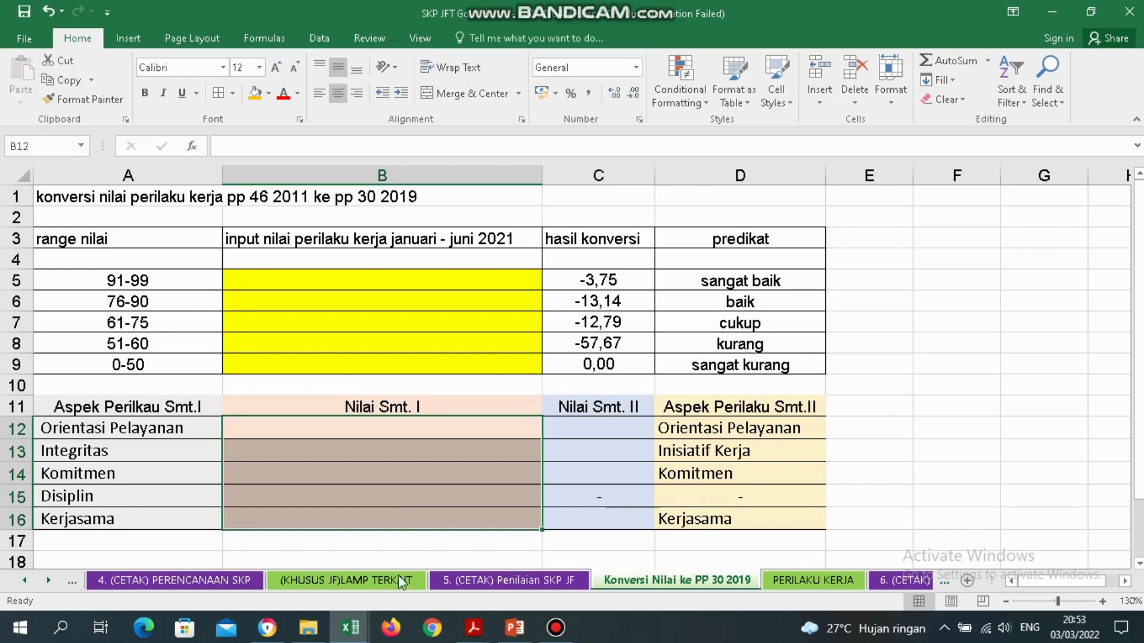
pyautogui.click(26, 581)
pyautogui.click(26, 581)
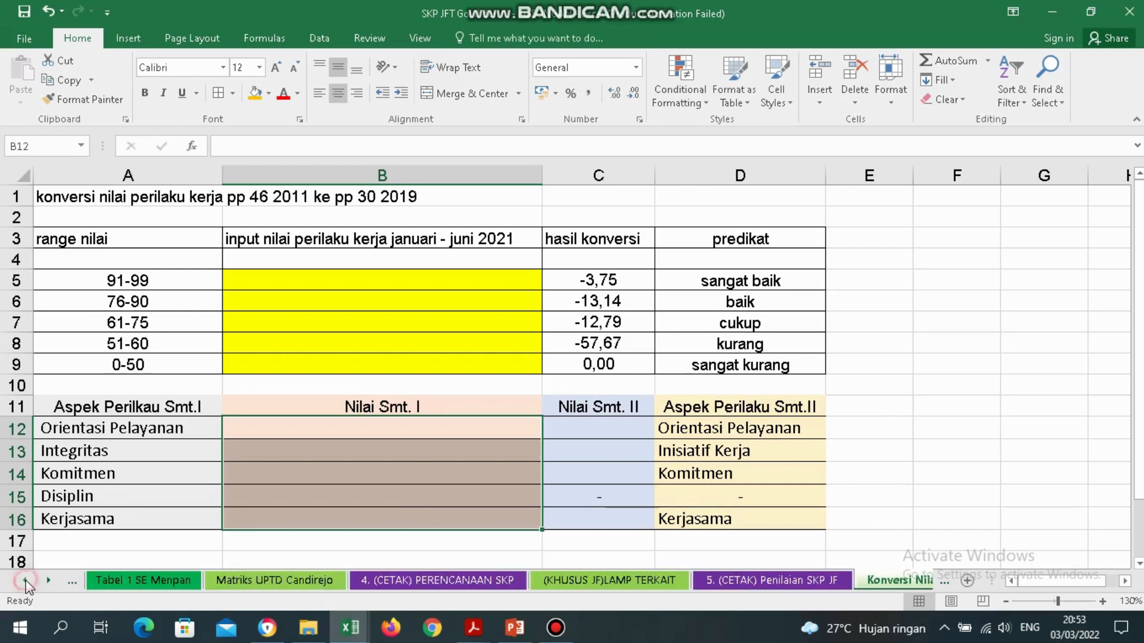
pyautogui.click(26, 580)
pyautogui.click(26, 581)
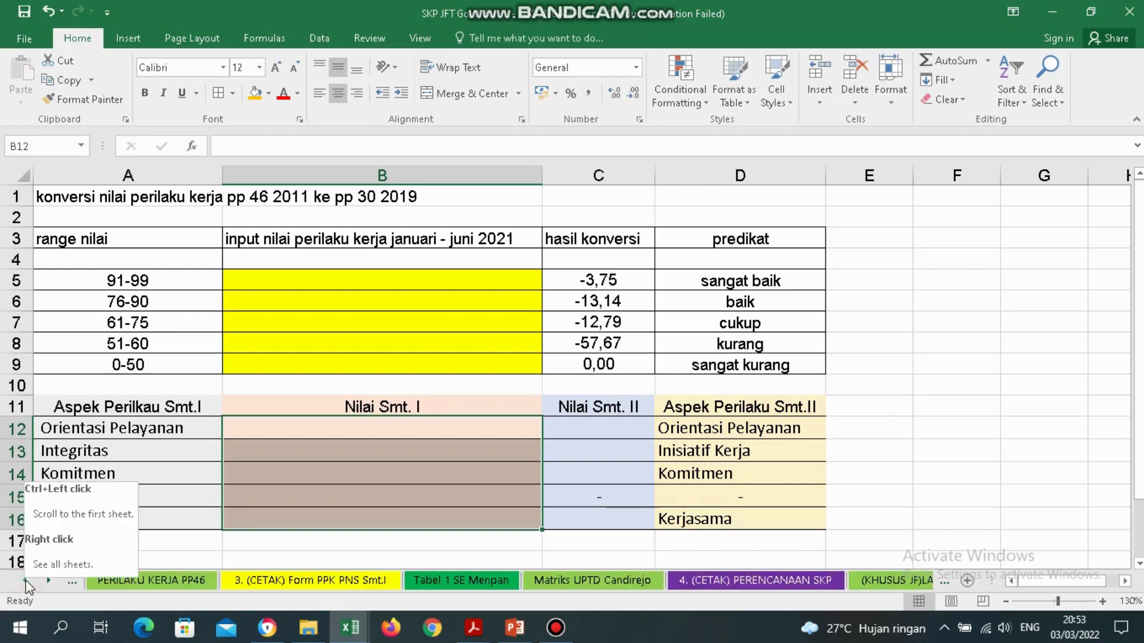
pyautogui.click(181, 587)
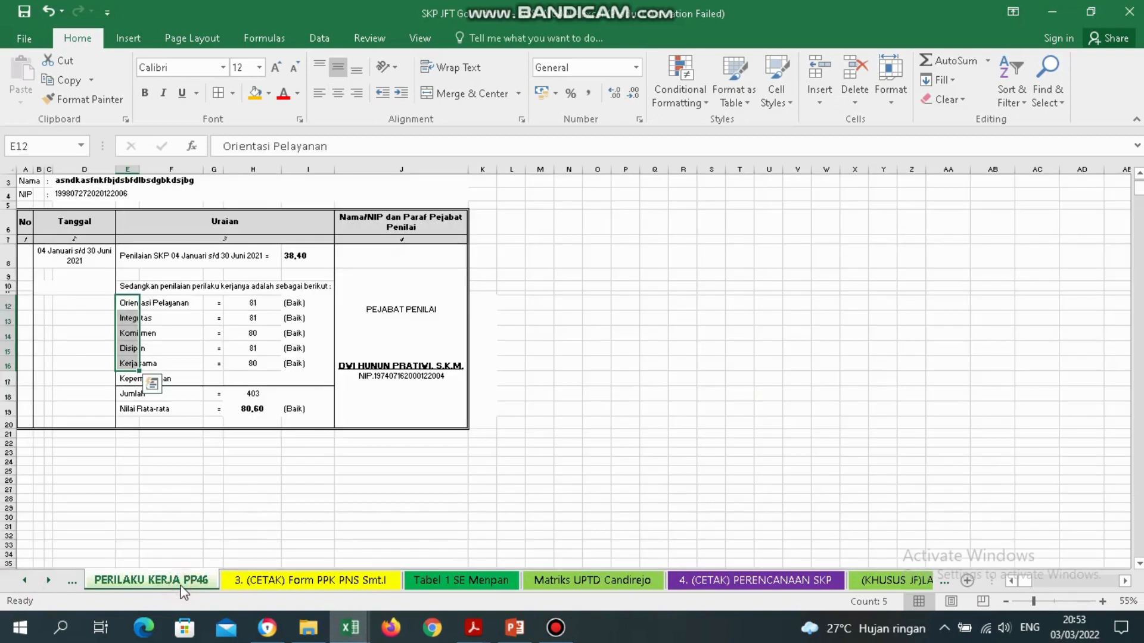
pyautogui.moveTo(258, 305); pyautogui.dragTo(261, 365)
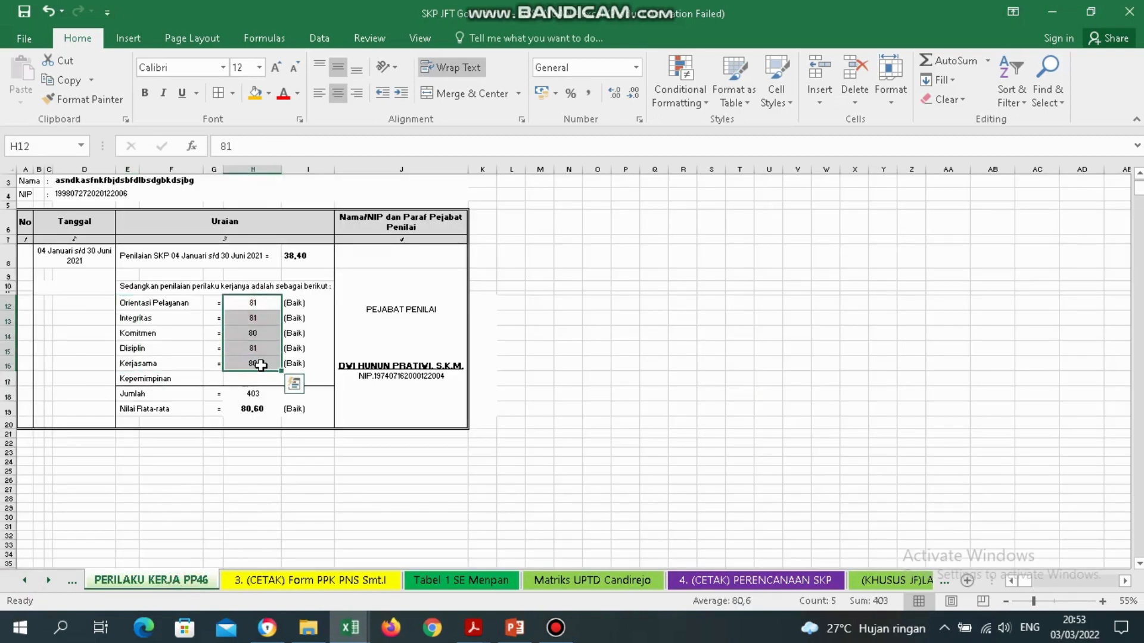
pyautogui.hotkey('ctrl', 'c')
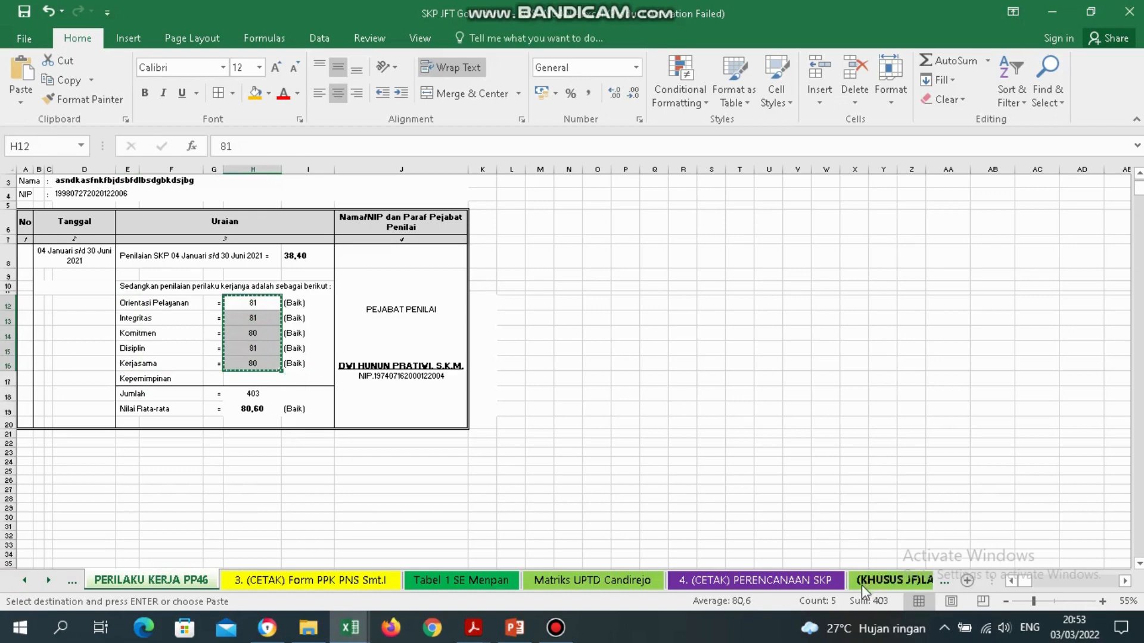
# Paste them as values into B12:B16 on Konversi Nilai ke PP 30 2019 (81, 81, 80, 81, 80).
pyautogui.click(861, 585)
pyautogui.click(905, 579)
pyautogui.click(906, 579)
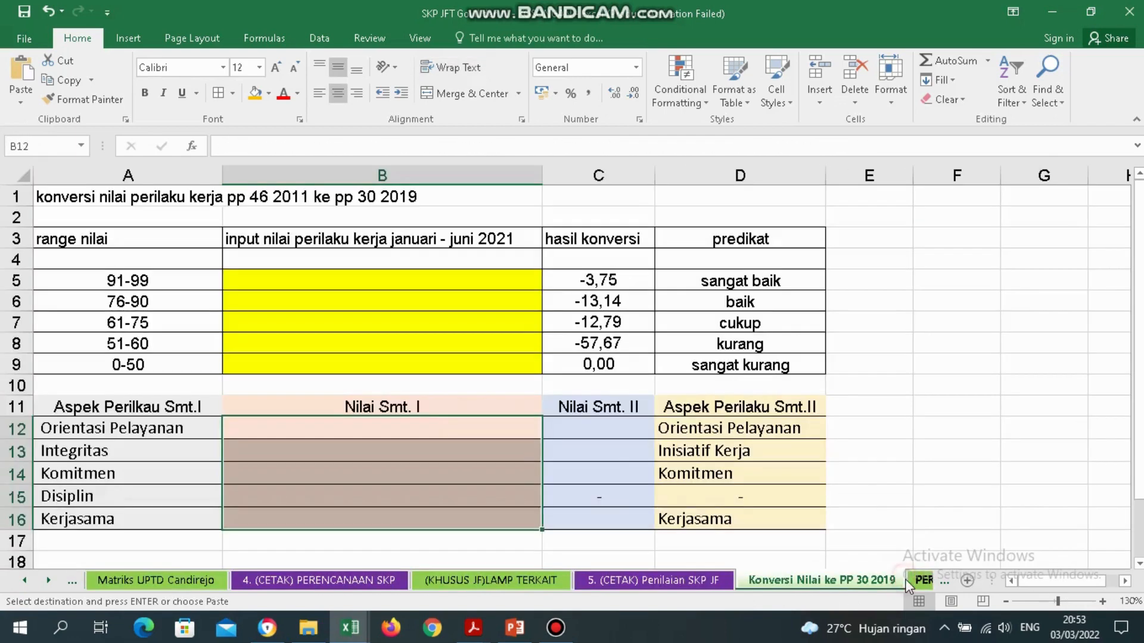
pyautogui.rightClick(444, 434)
pyautogui.click(603, 158)
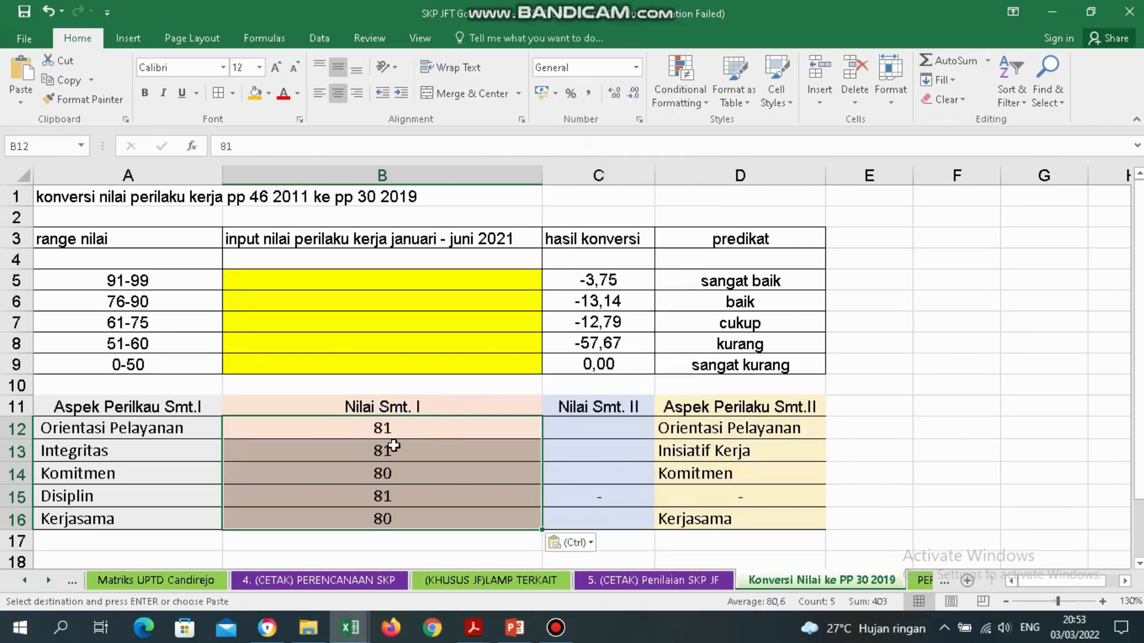
pyautogui.click(460, 492)
pyautogui.click(441, 438)
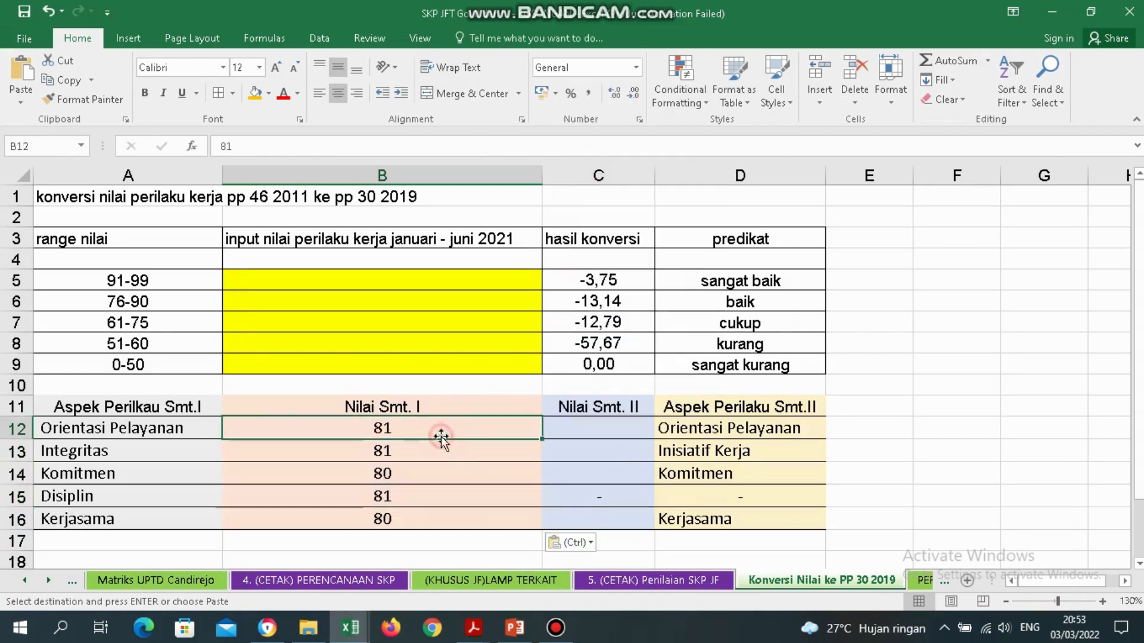
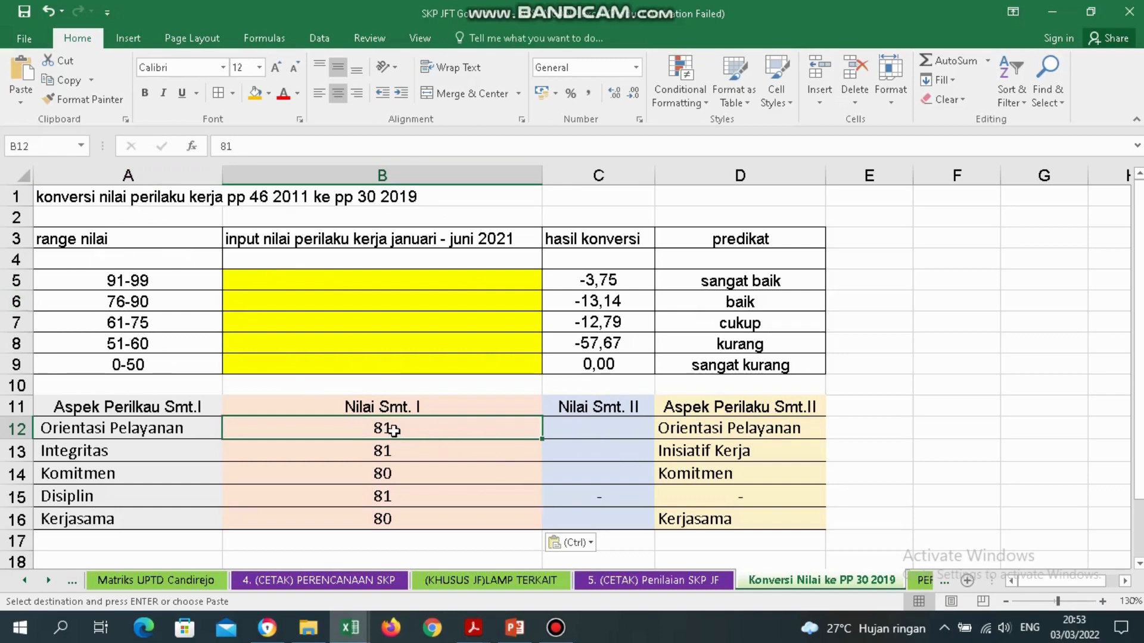
# Fill the 76-90 range label in A6 with orange, then move to input cell B6.
pyautogui.click(171, 304)
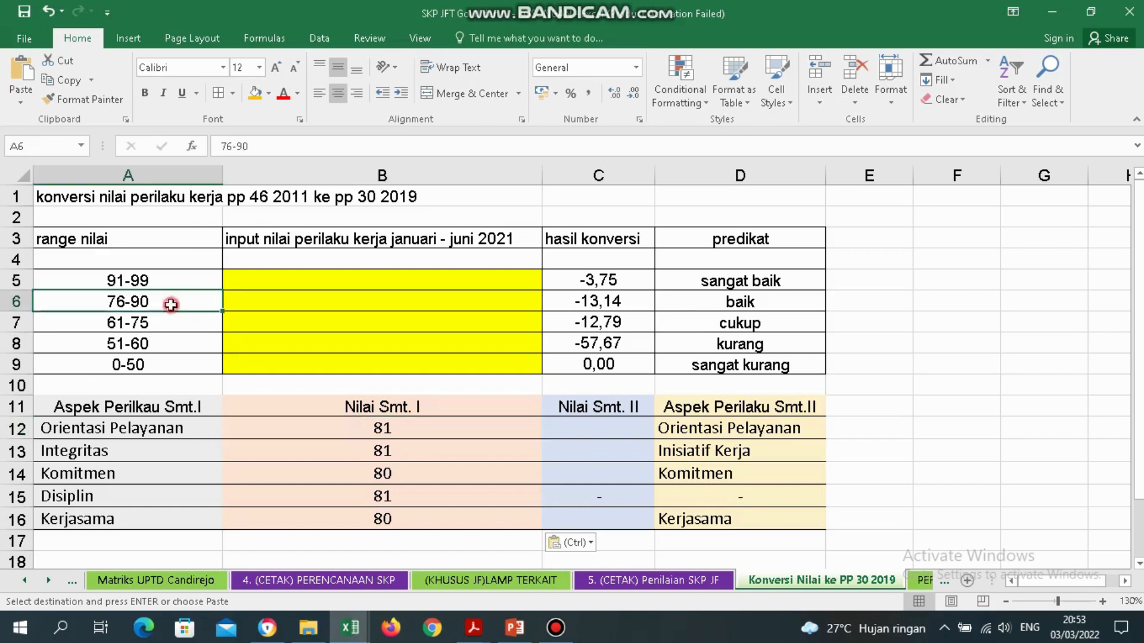
pyautogui.click(256, 95)
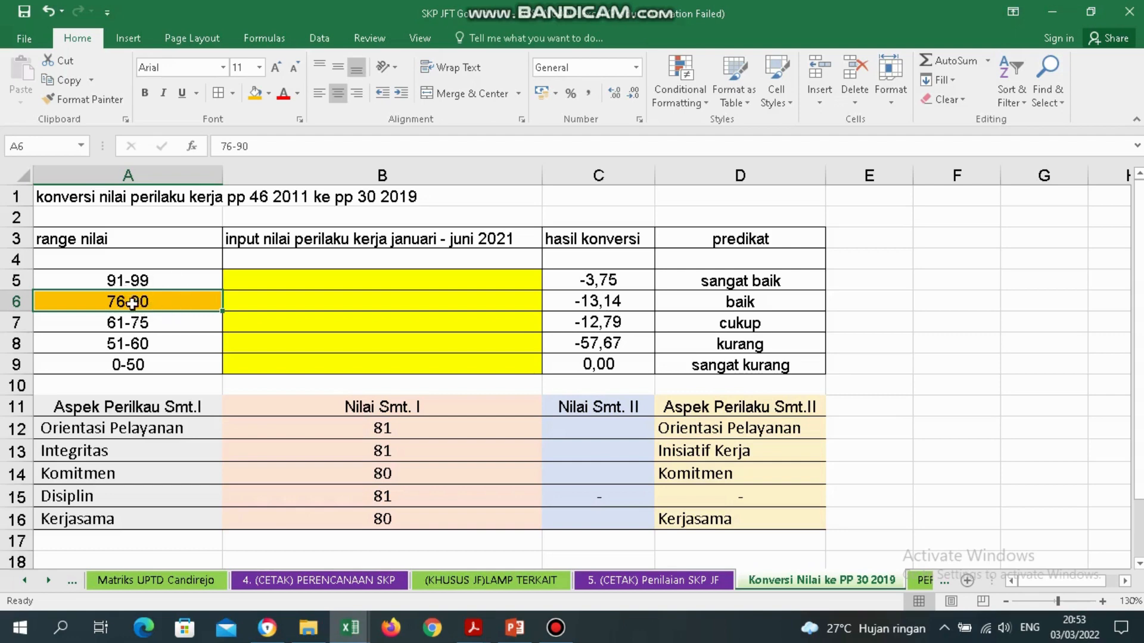
pyautogui.click(355, 302)
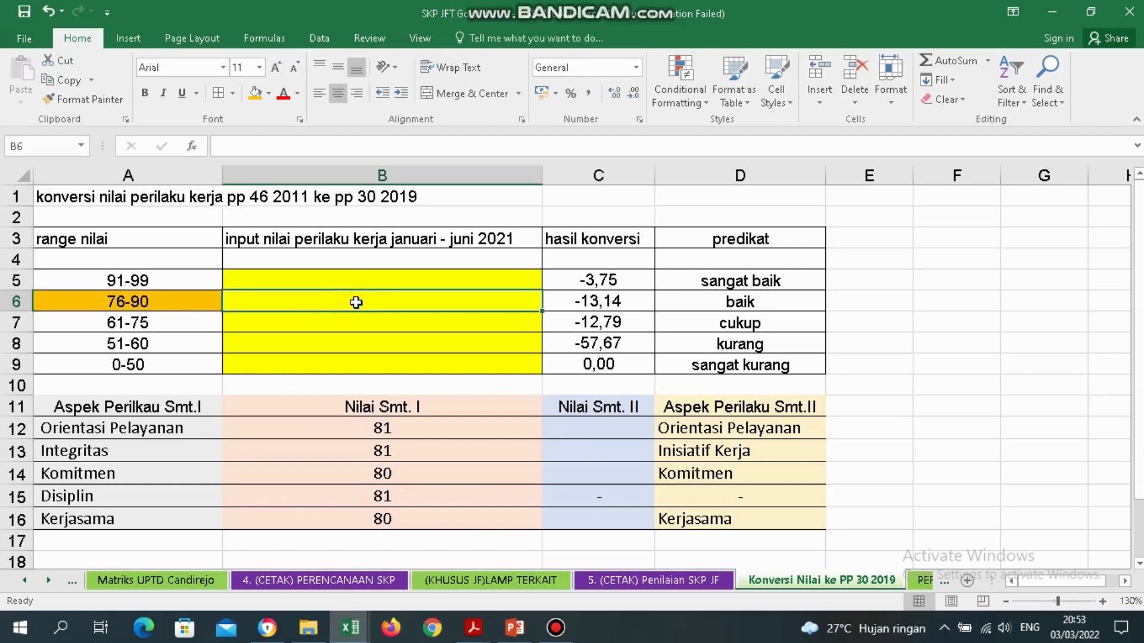
# Convert 81 in B6 and enter 96,79 as the Orientasi Pelayanan and Integritas Semester II scores.
pyautogui.write('81')
pyautogui.hotkey('ctrl', 'Return')
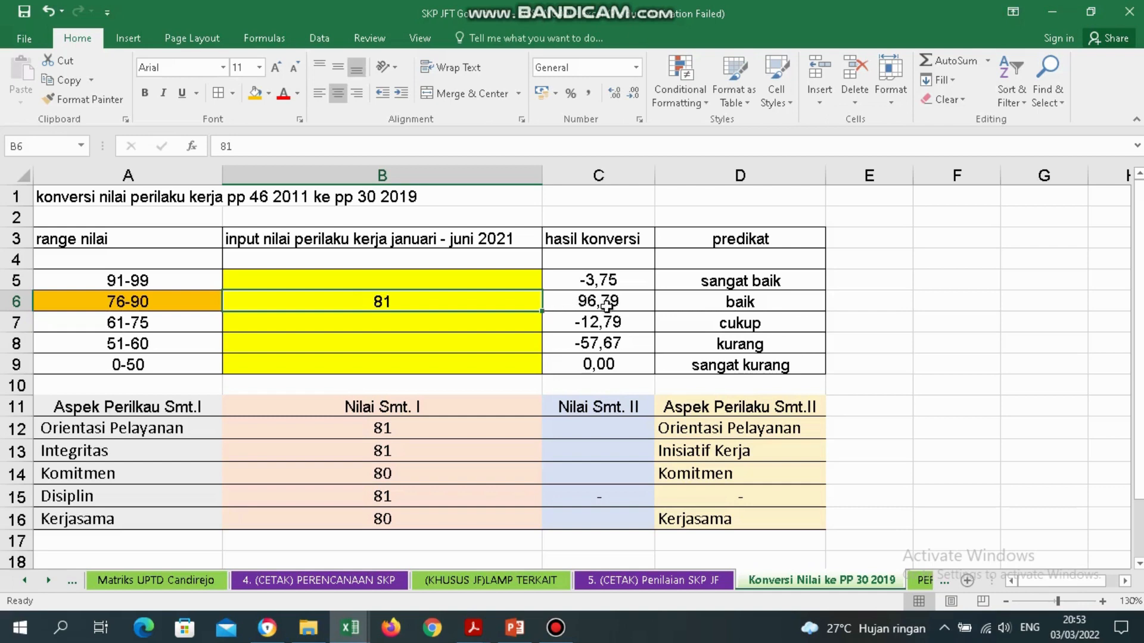
pyautogui.click(595, 423)
pyautogui.write('96')
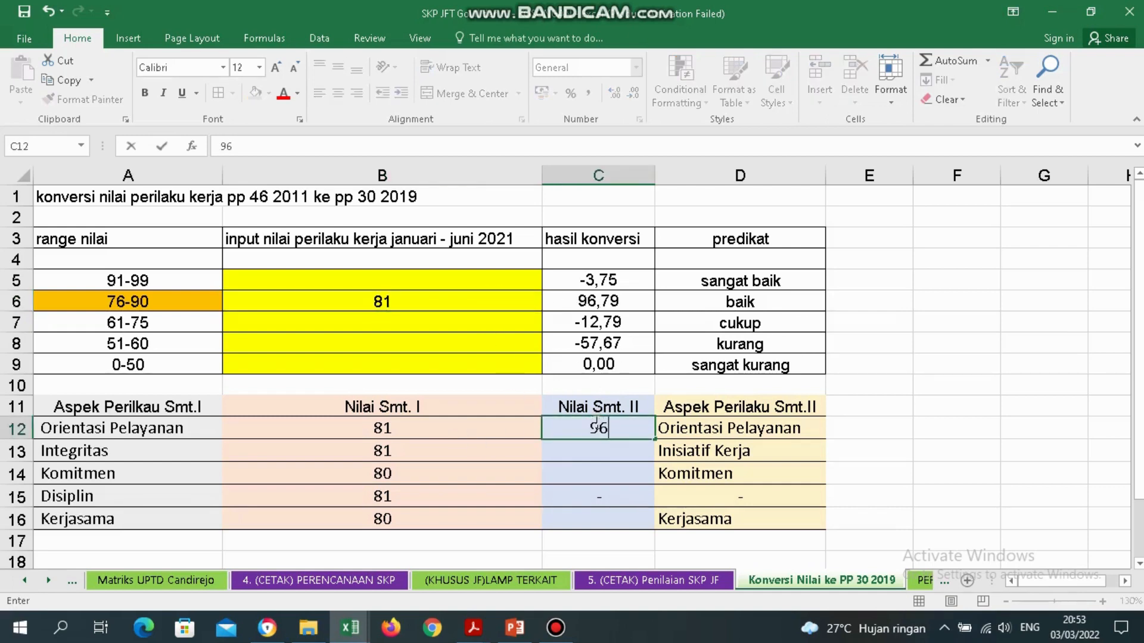
pyautogui.write(',79')
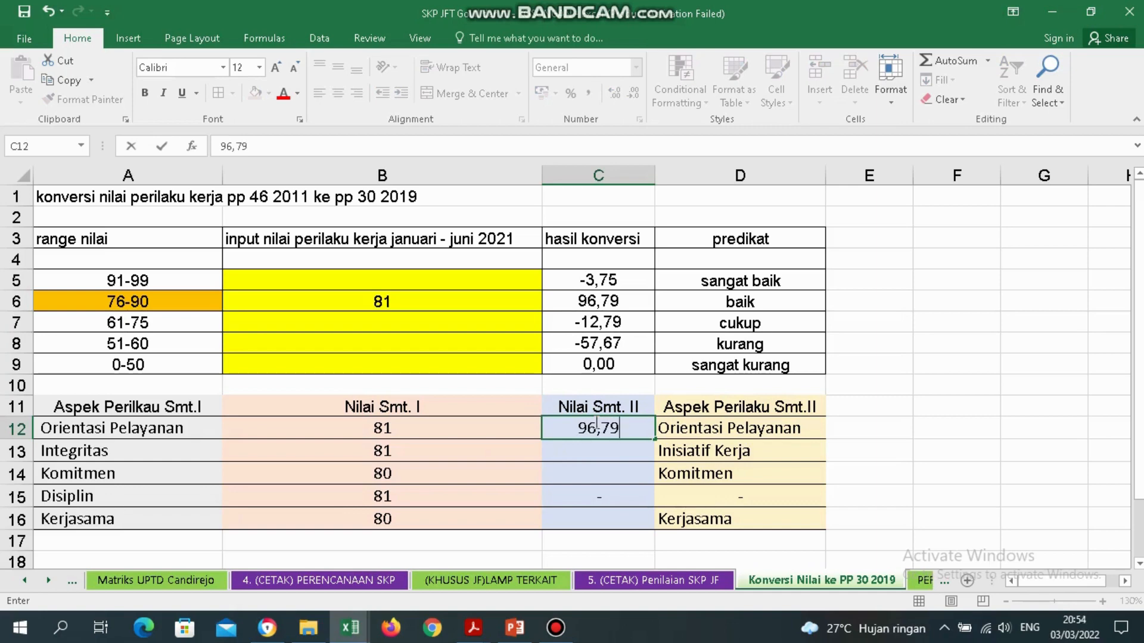
pyautogui.press('Return')
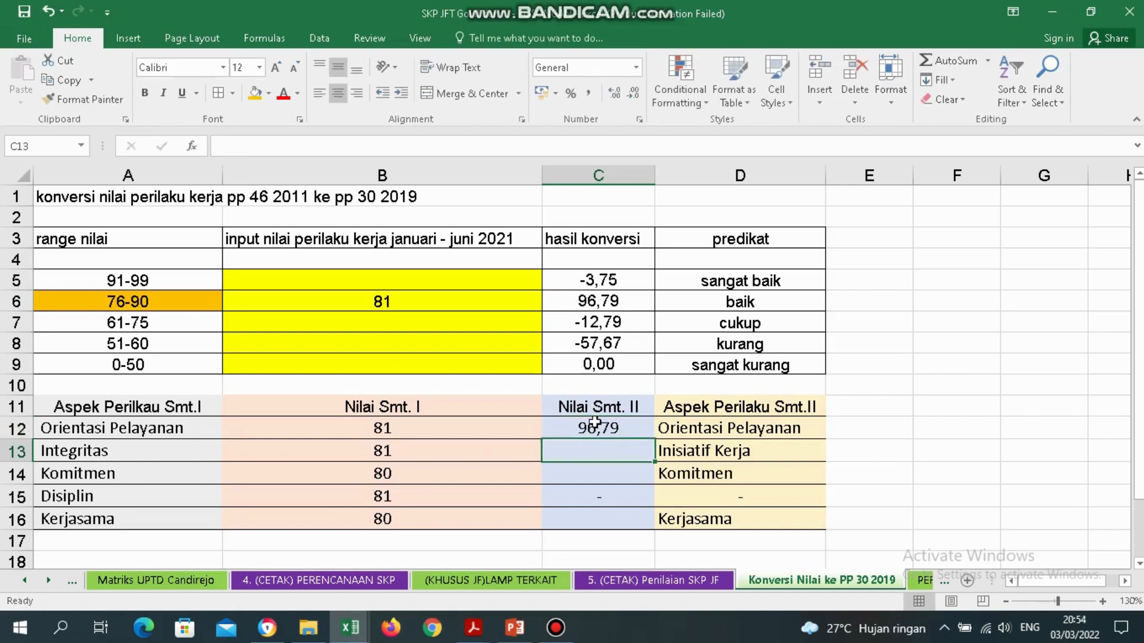
pyautogui.click(415, 450)
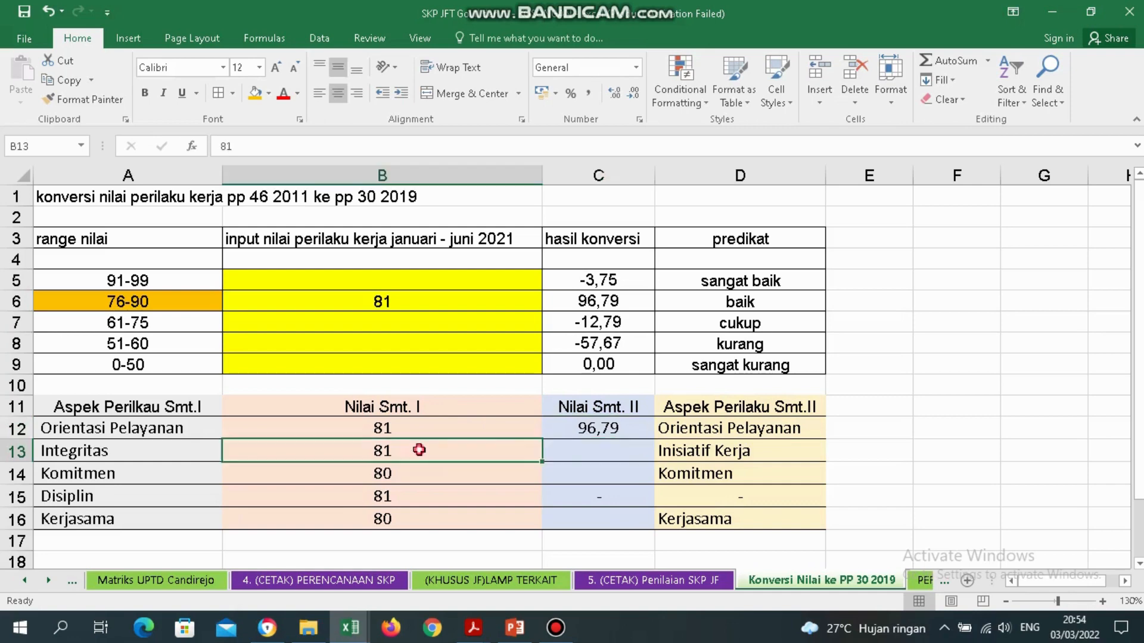
pyautogui.click(618, 451)
pyautogui.write('9')
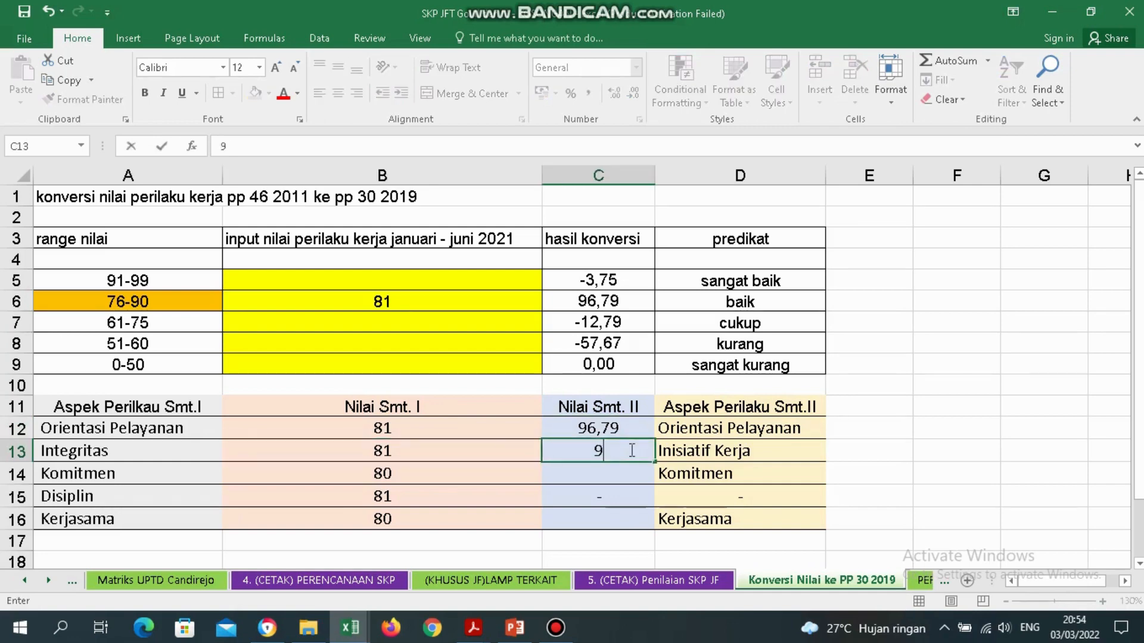
pyautogui.write('6,79')
pyautogui.press('Return')
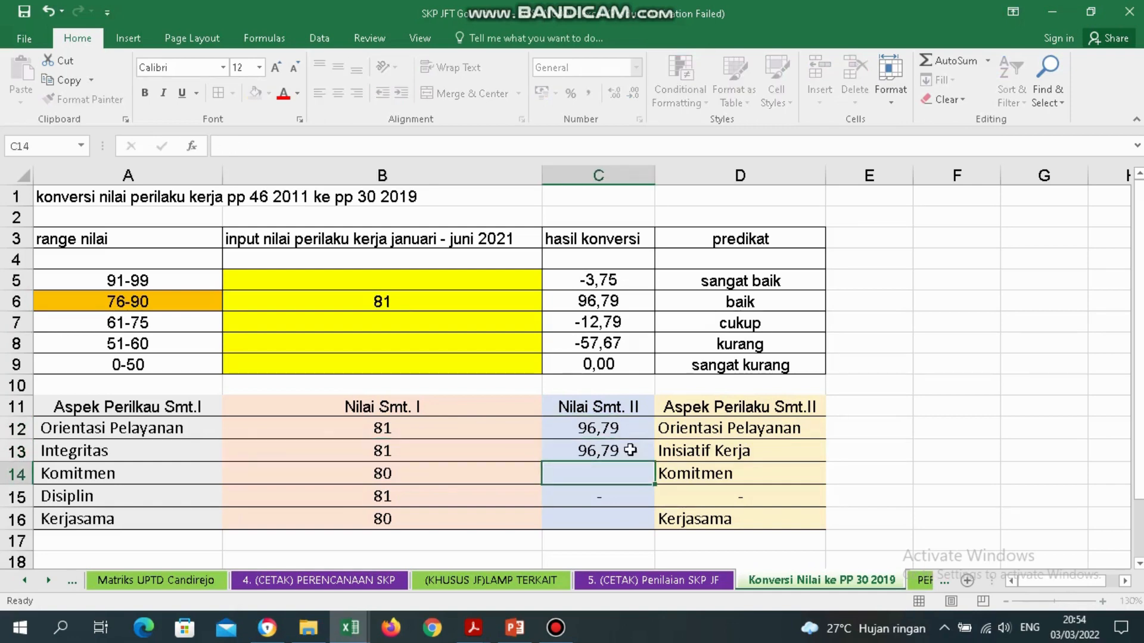
# Convert 80 in B6 to get 95,43 and enter it as the Komitmen Semester II score.
pyautogui.click(475, 475)
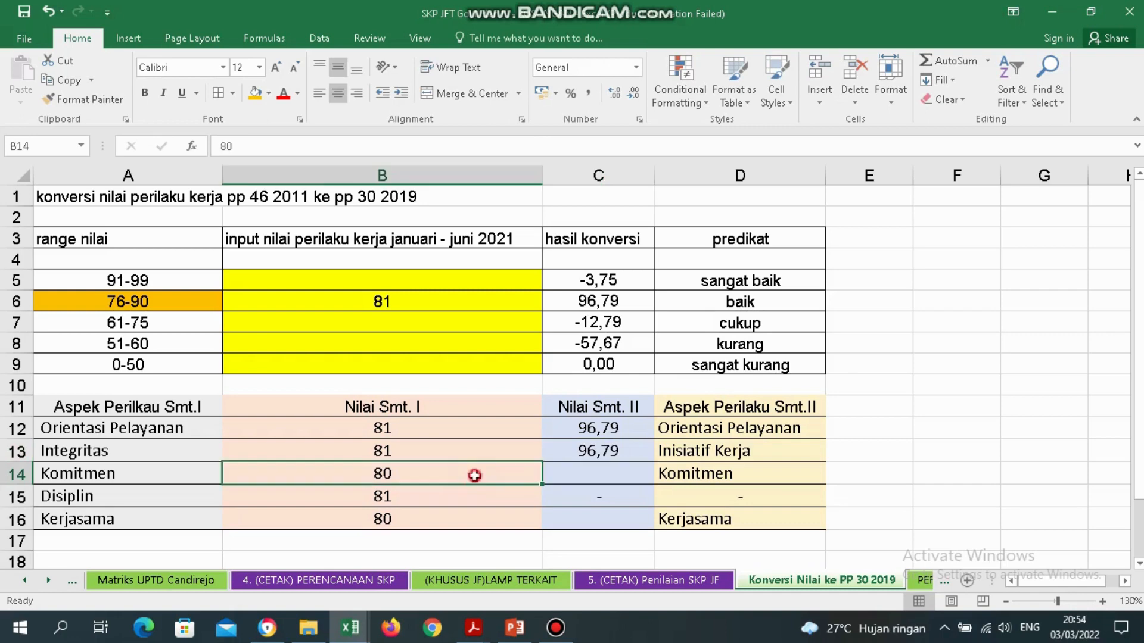
pyautogui.click(416, 309)
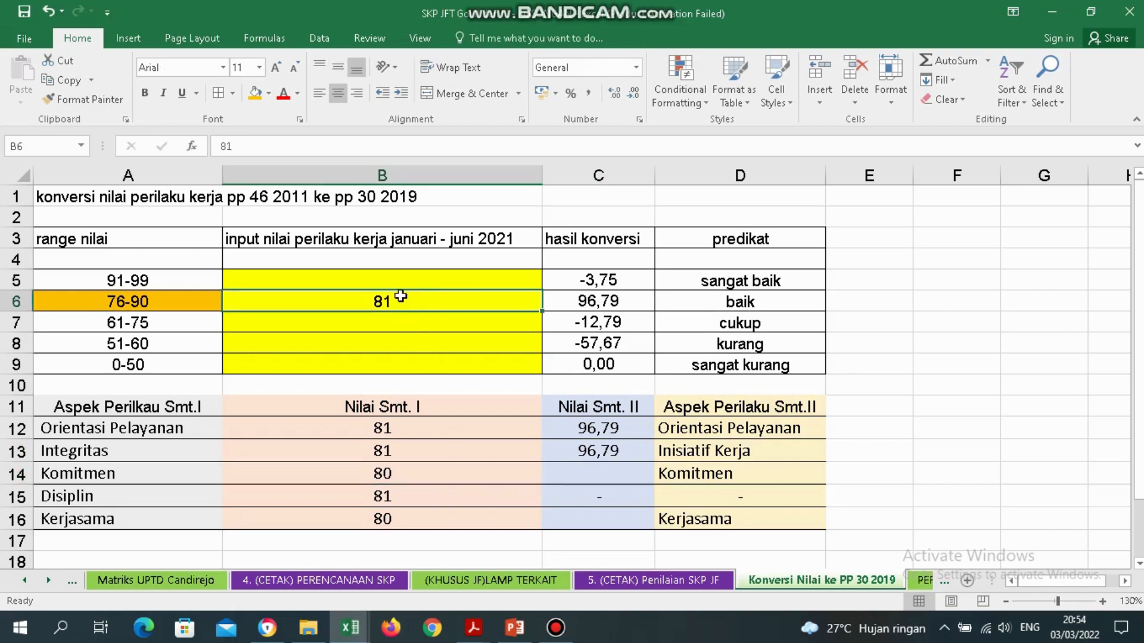
pyautogui.click(400, 296)
pyautogui.write('80')
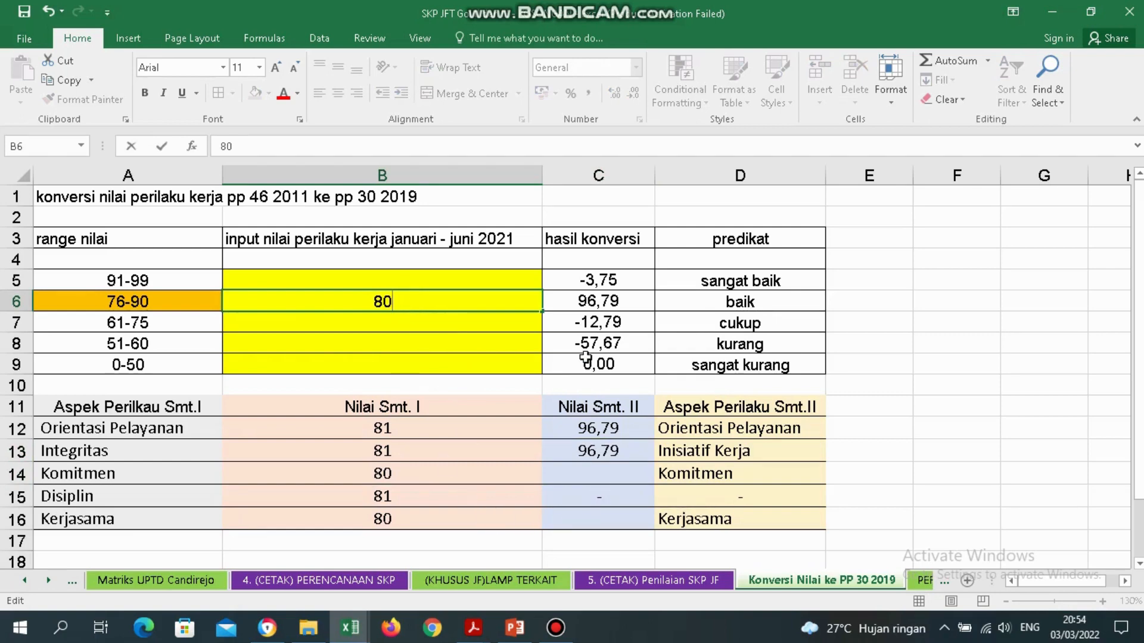
pyautogui.press('Return')
pyautogui.click(602, 301)
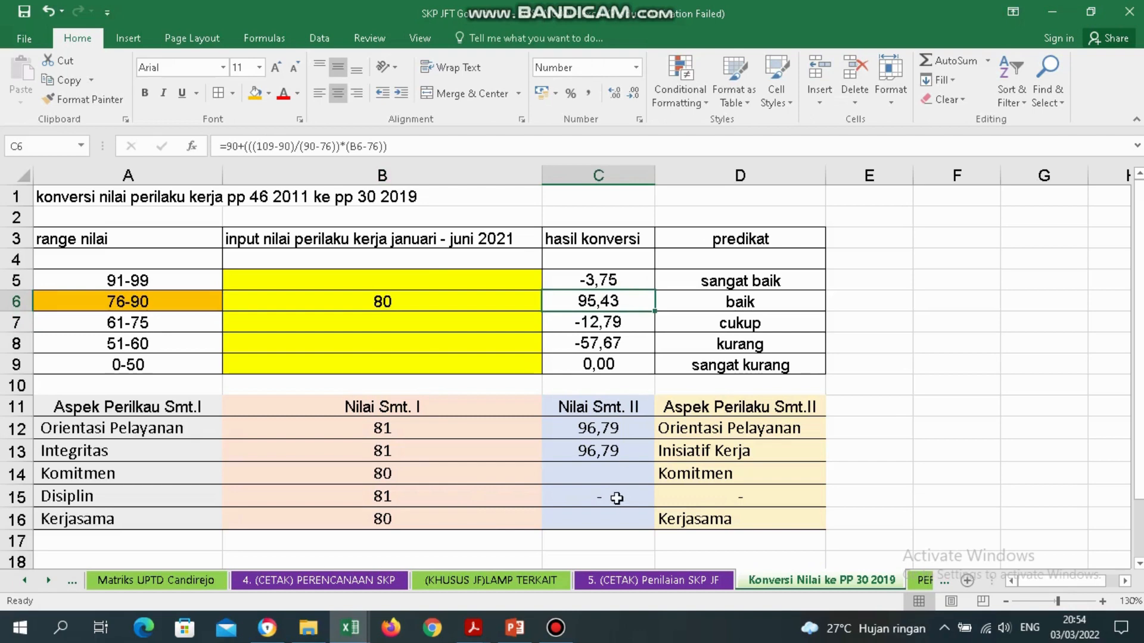
pyautogui.click(599, 476)
pyautogui.write('95')
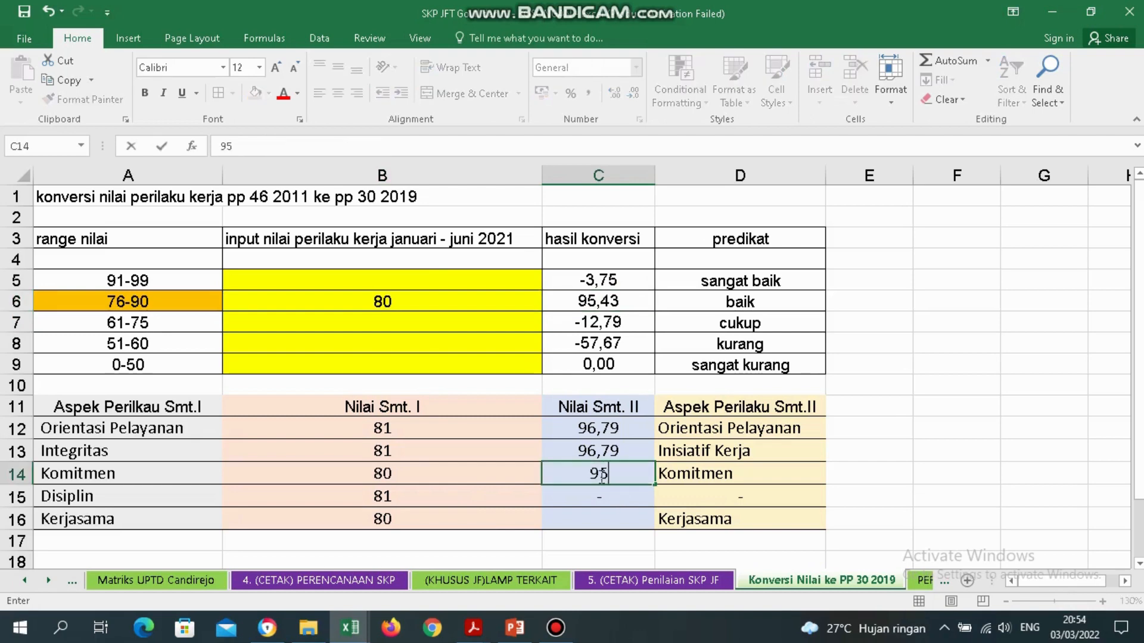
pyautogui.write(',43')
pyautogui.press('Return')
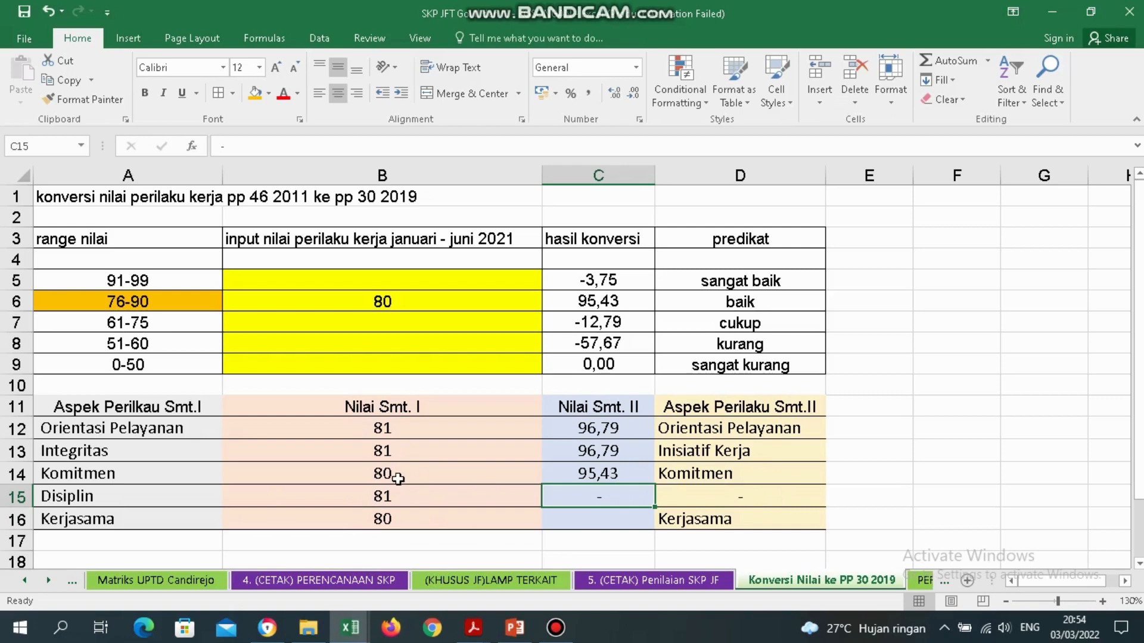
# Enter 95,43 as the Kerjasama score in C16 and select C12:C16.
pyautogui.click(435, 475)
pyautogui.click(586, 475)
pyautogui.click(610, 524)
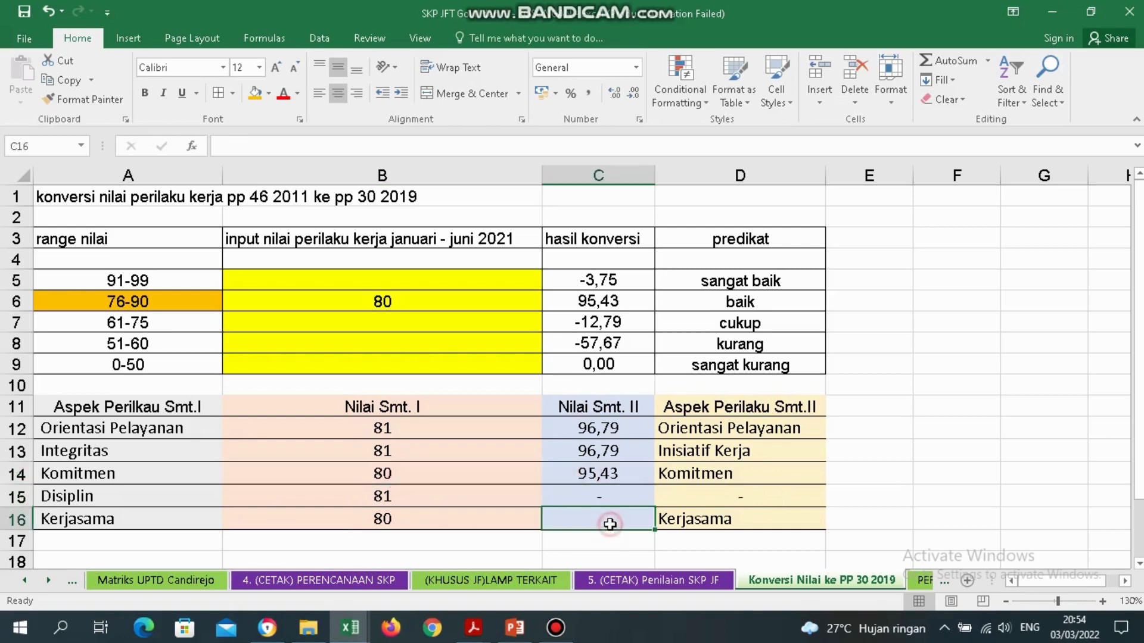
pyautogui.write('95,')
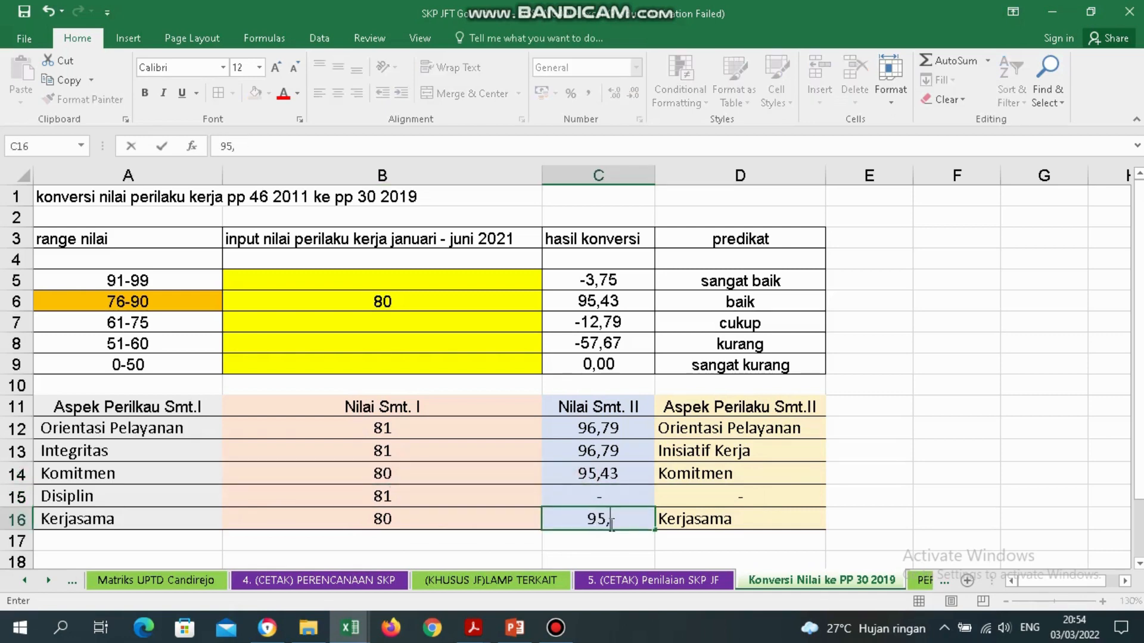
pyautogui.write('43')
pyautogui.press('Return')
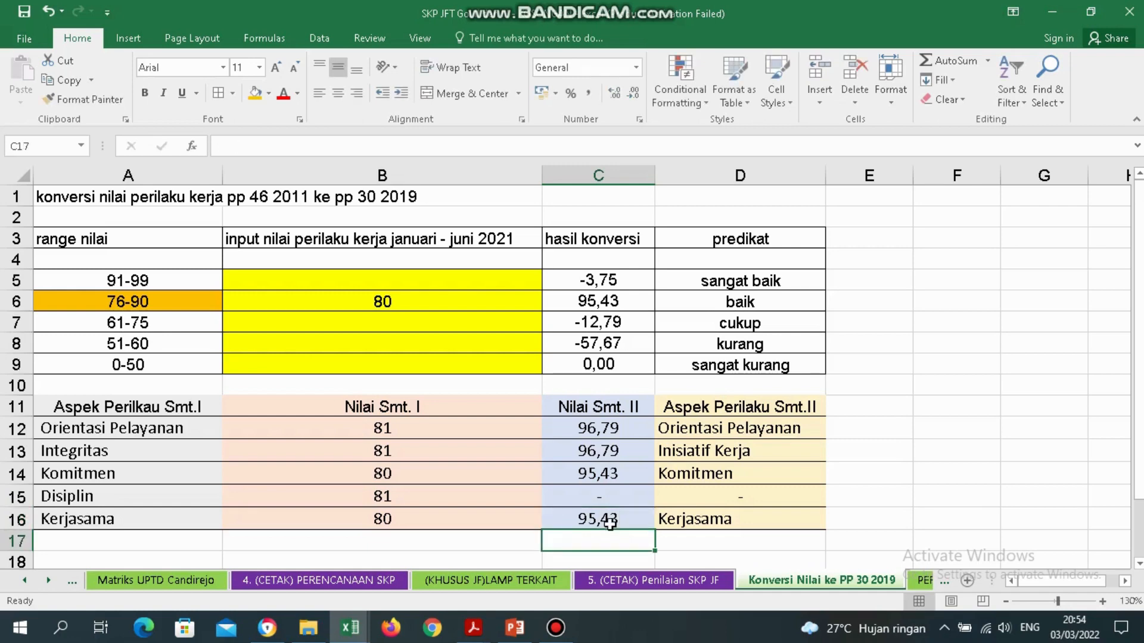
pyautogui.moveTo(626, 429); pyautogui.dragTo(639, 522)
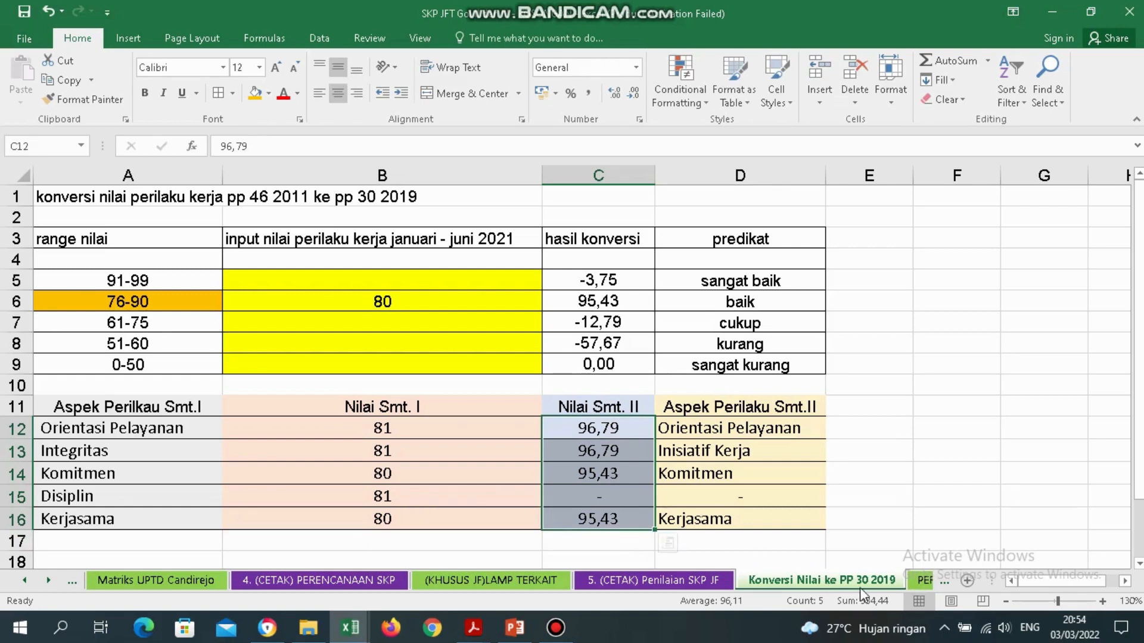
# On PERILAKU KERJA, link E11 and E12 to Nilai Smt. II cells C12 and C13 (96,79).
pyautogui.click(49, 580)
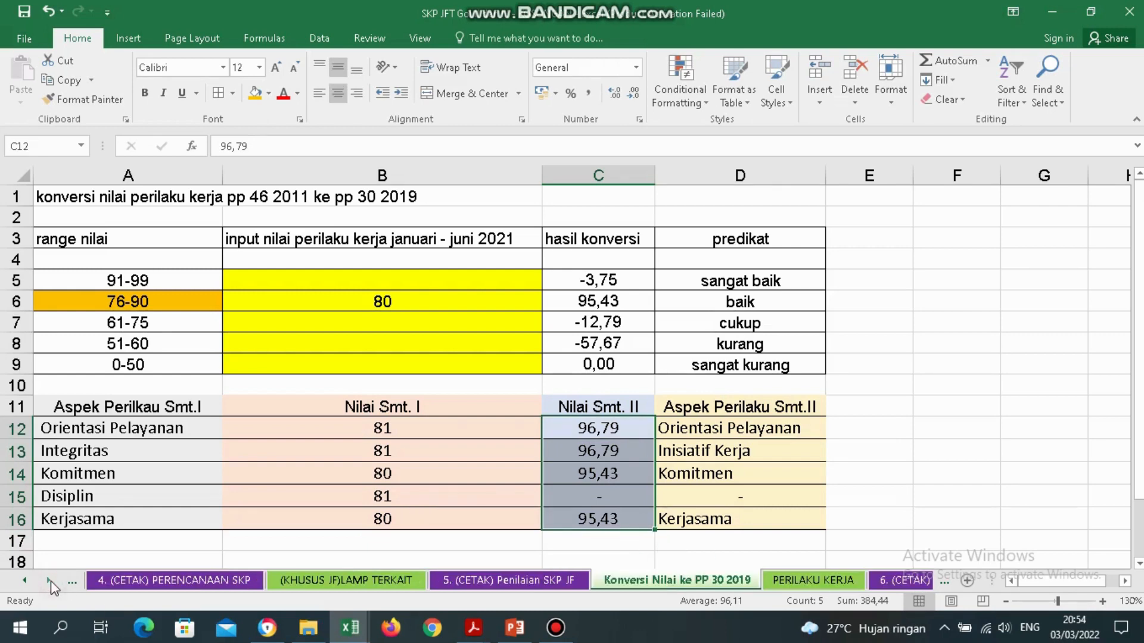
pyautogui.click(794, 583)
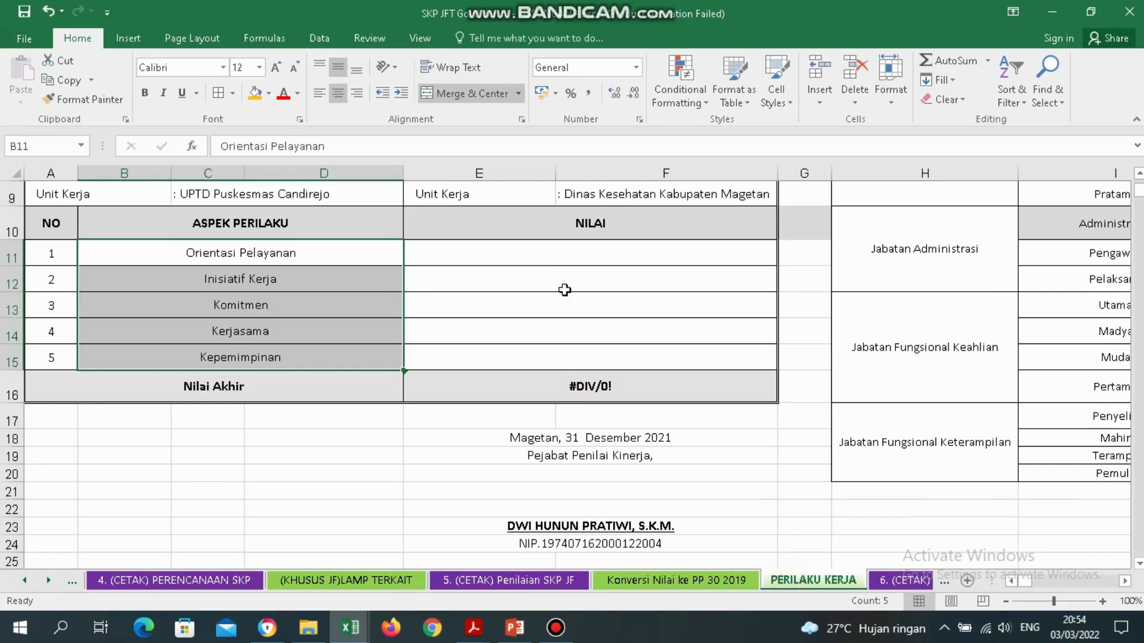
pyautogui.click(348, 253)
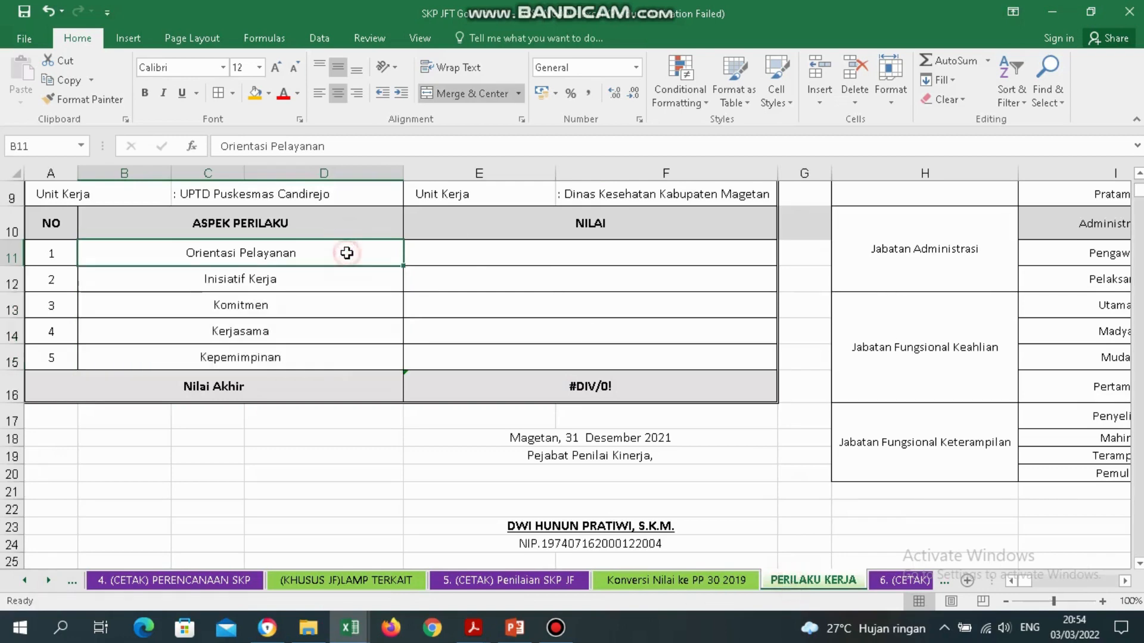
pyautogui.click(581, 264)
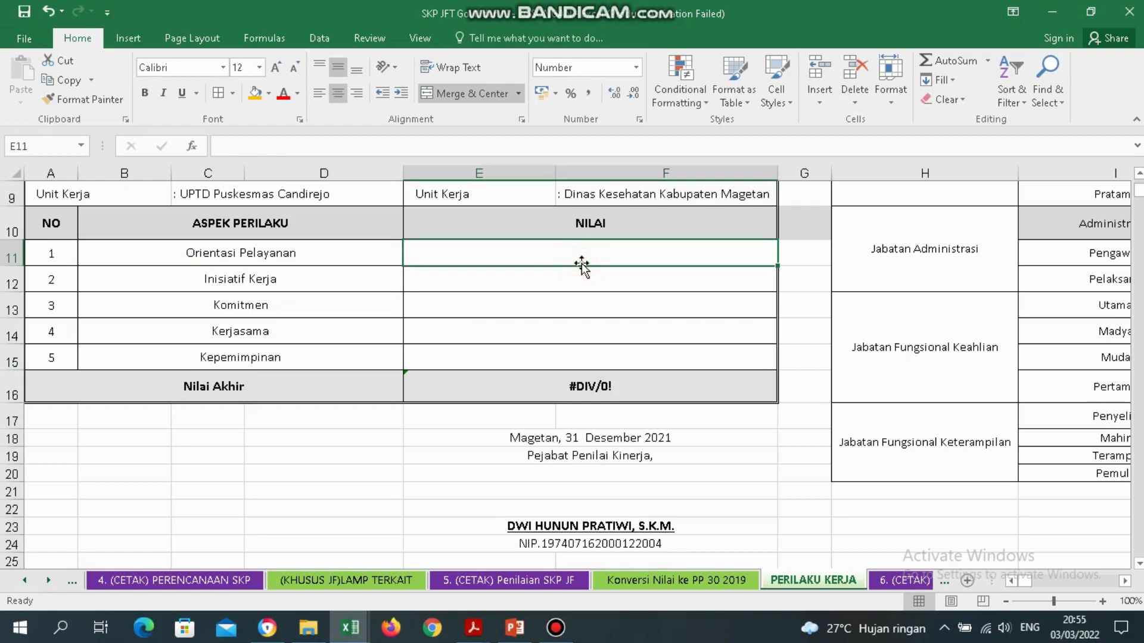
pyautogui.write('=')
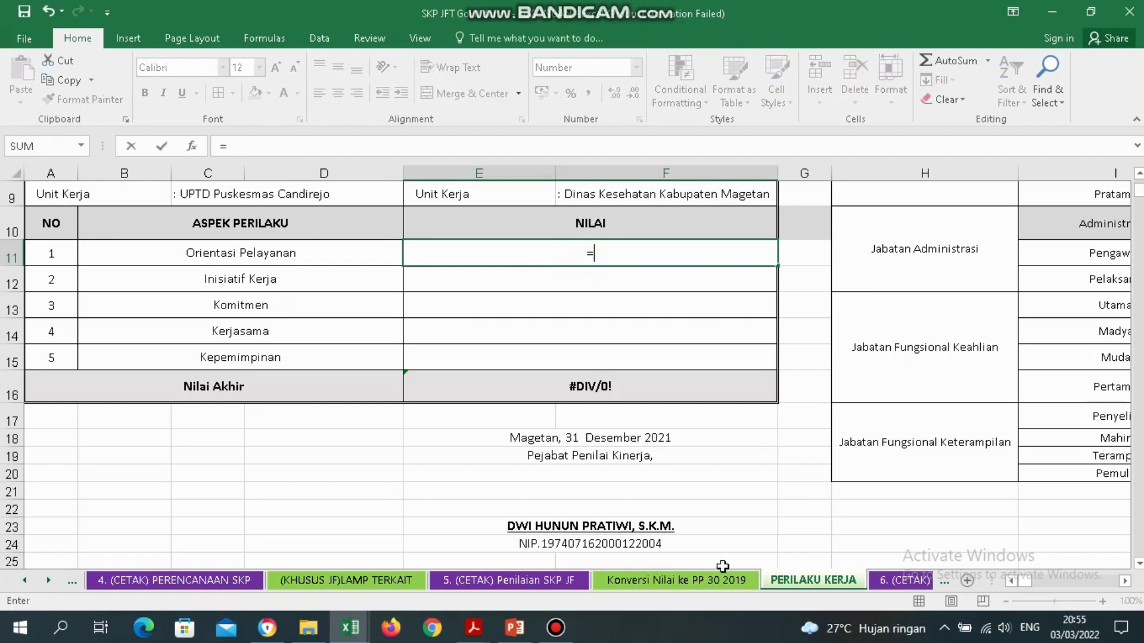
pyautogui.click(677, 581)
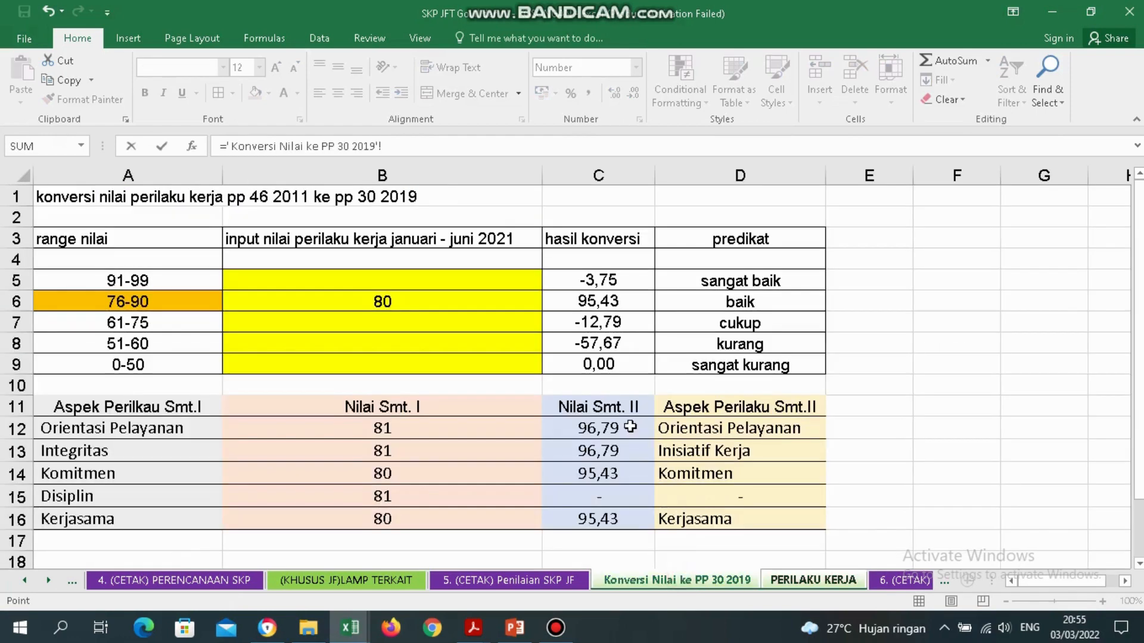
pyautogui.click(600, 429)
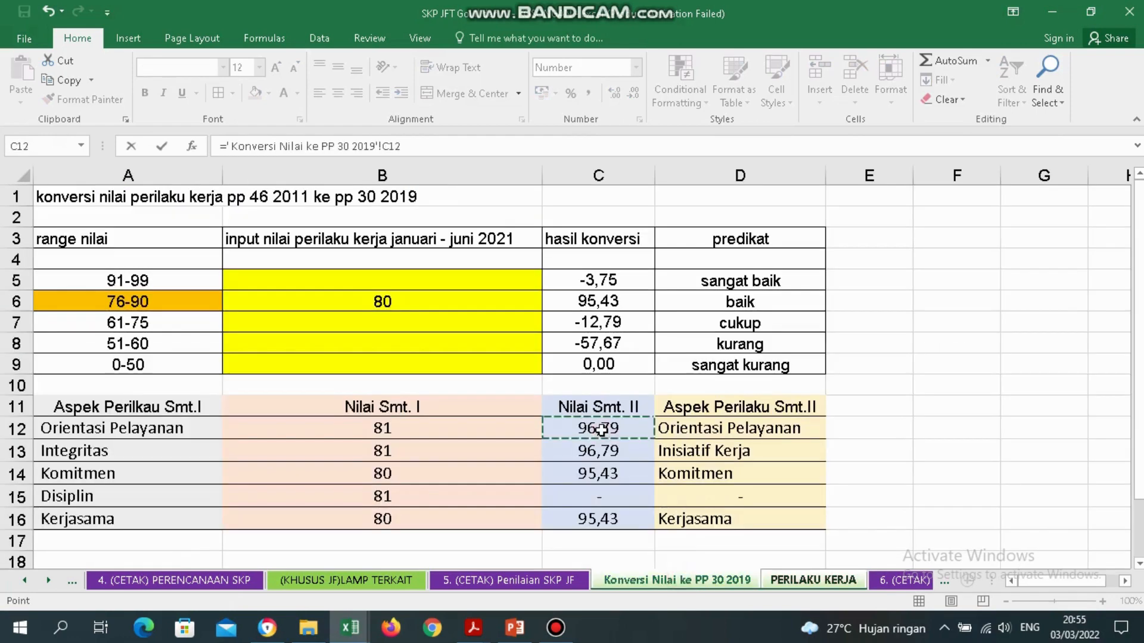
pyautogui.press('Return')
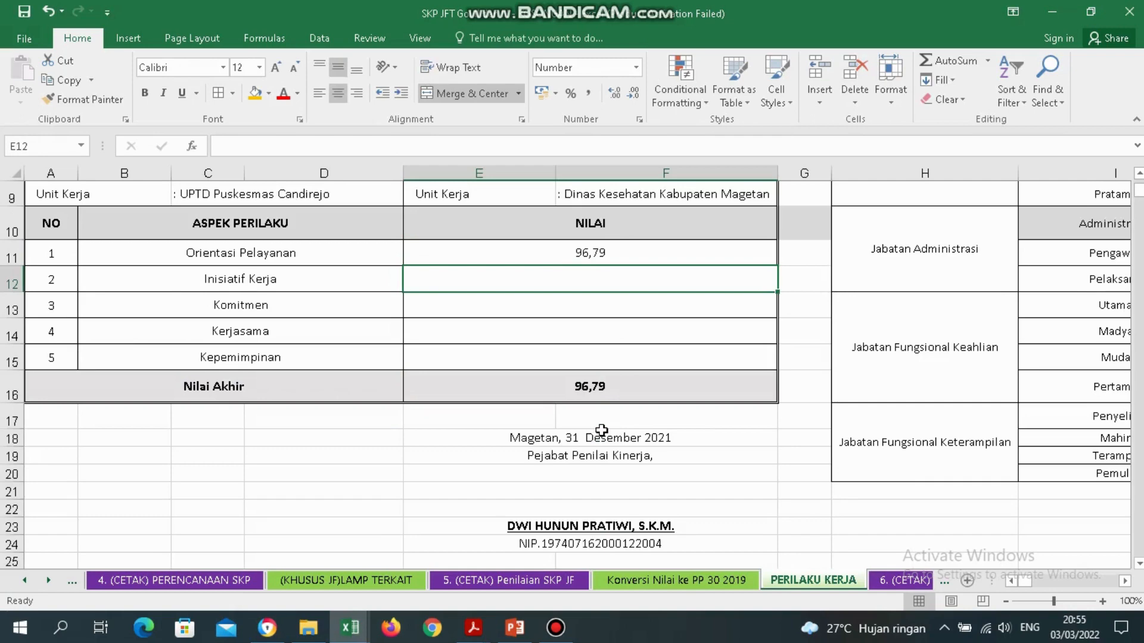
pyautogui.write('=')
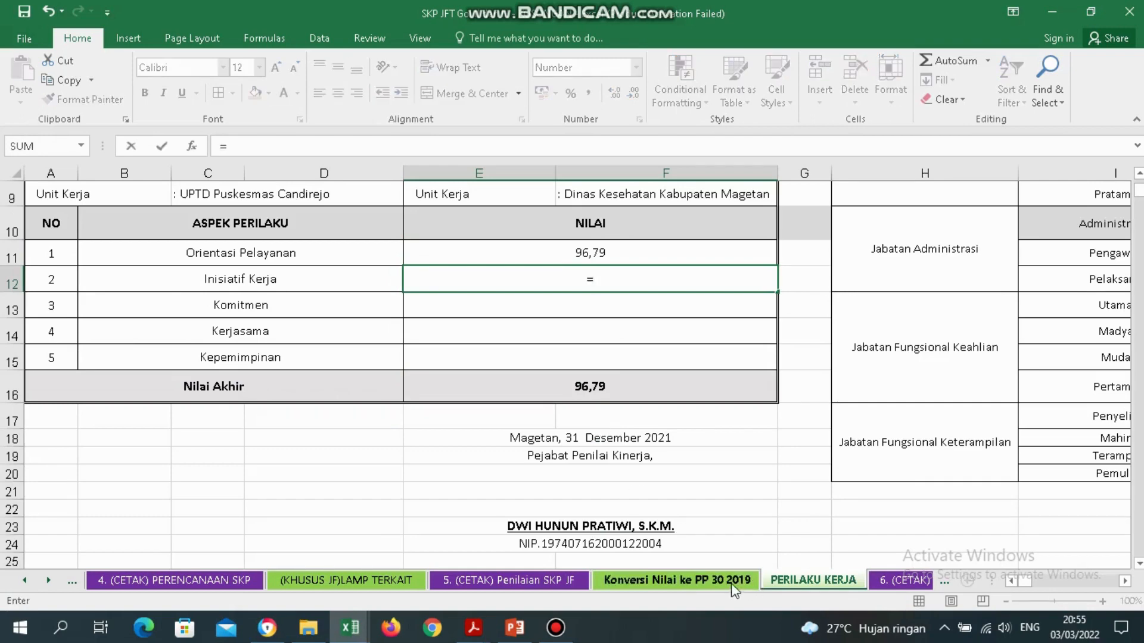
pyautogui.click(731, 583)
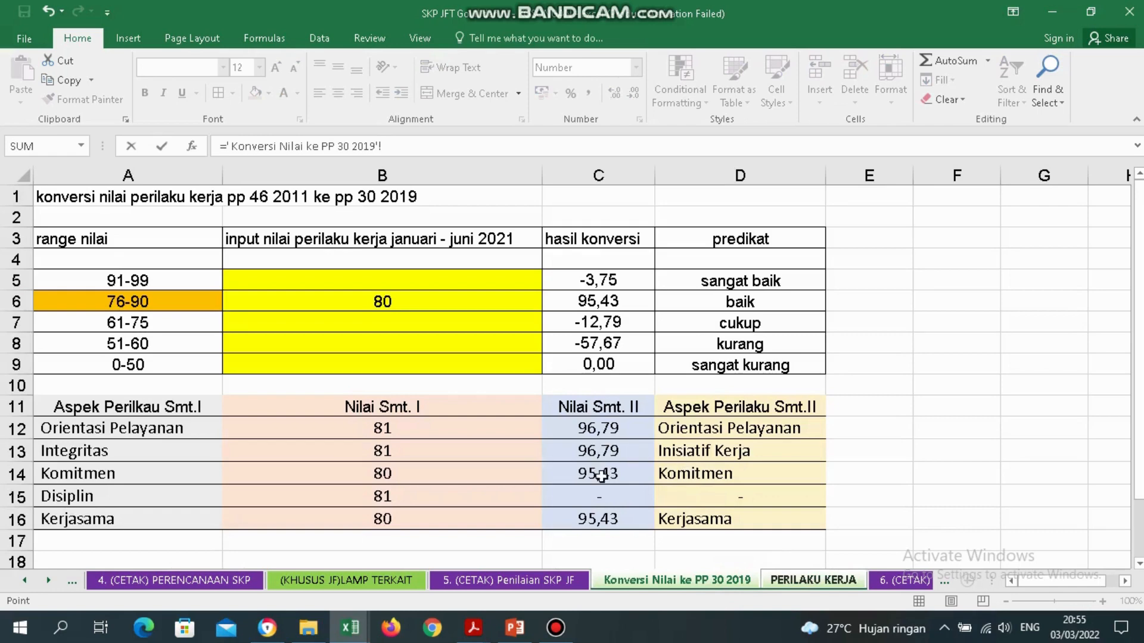
pyautogui.click(617, 453)
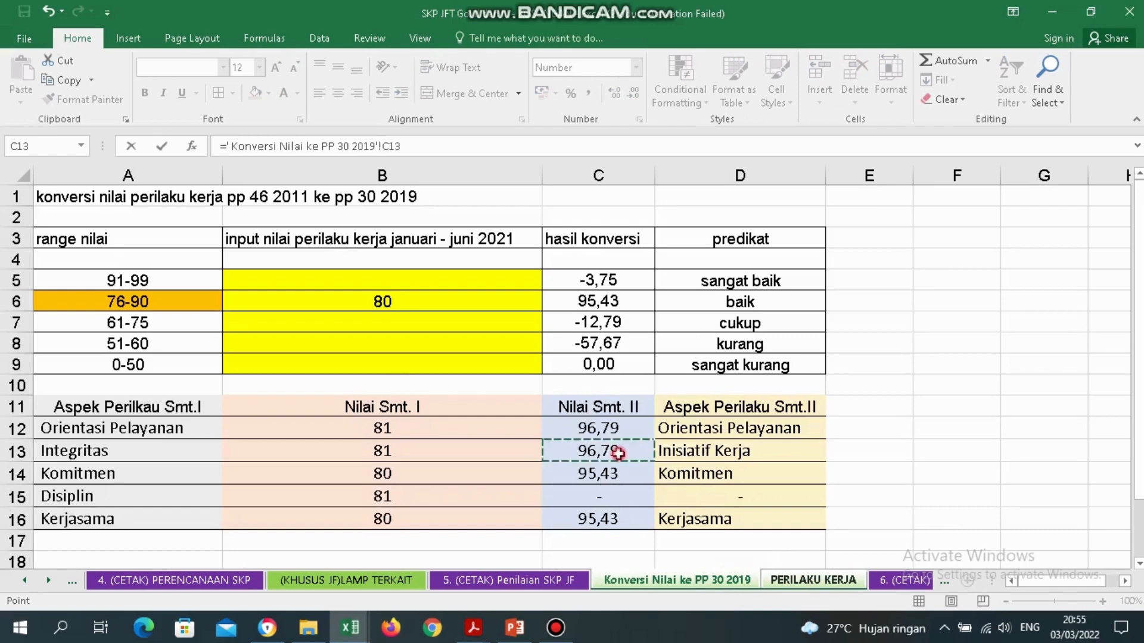
pyautogui.press('Return')
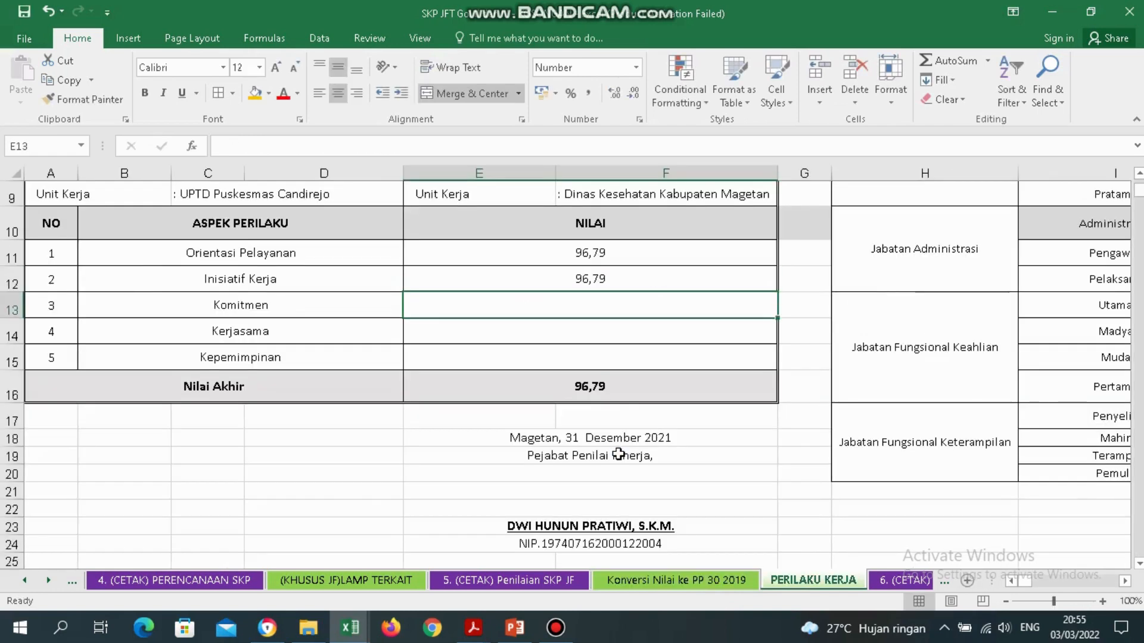
# Link E13 and E14 to the Komitmen and Kerjasama values in C14 and C16 (95,43).
pyautogui.write('=')
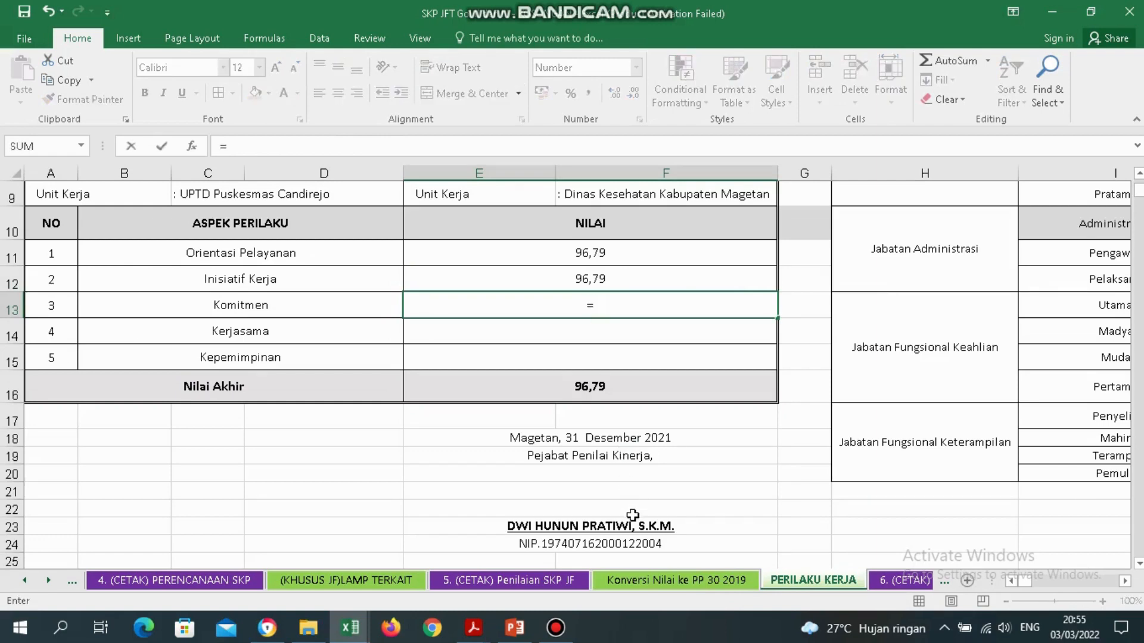
pyautogui.click(694, 587)
pyautogui.click(695, 472)
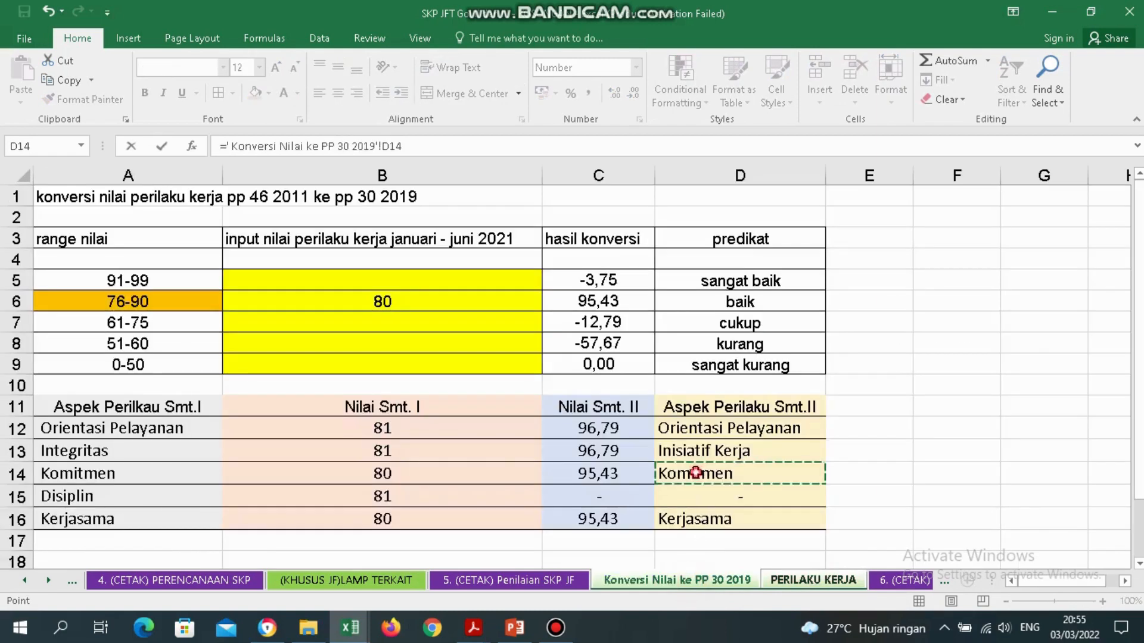
pyautogui.click(631, 472)
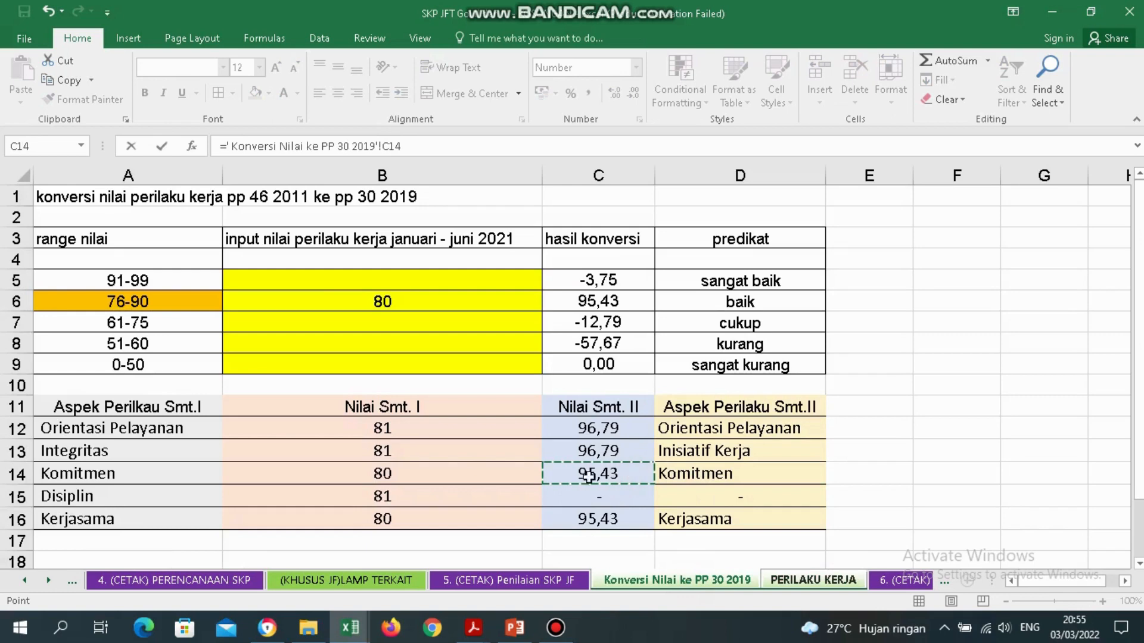
pyautogui.press('Return')
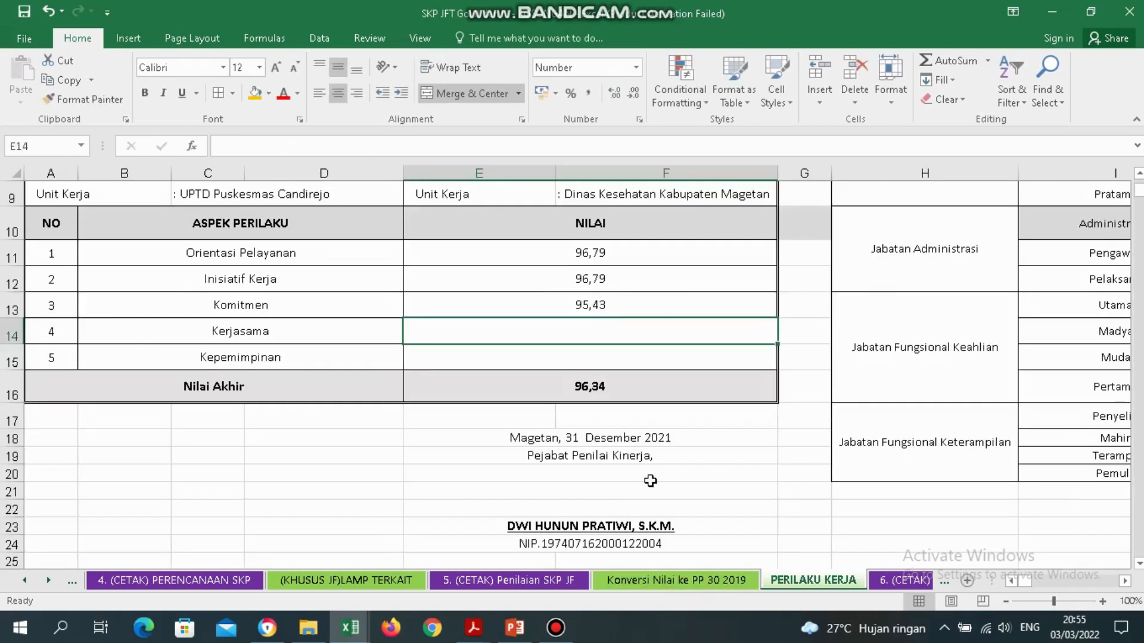
pyautogui.write('=')
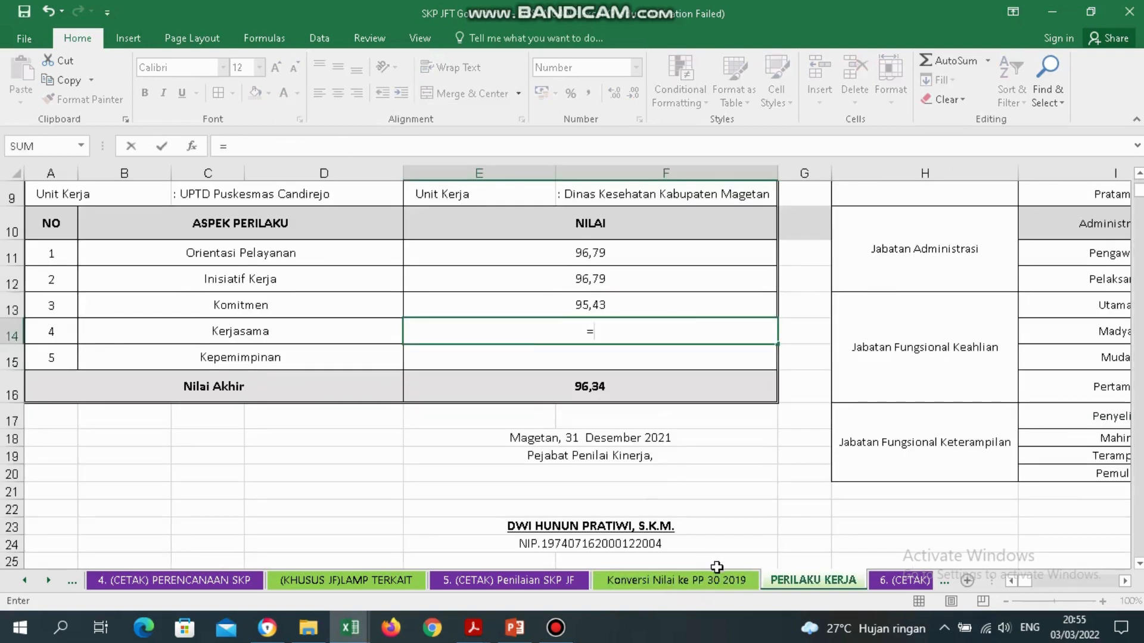
pyautogui.click(644, 581)
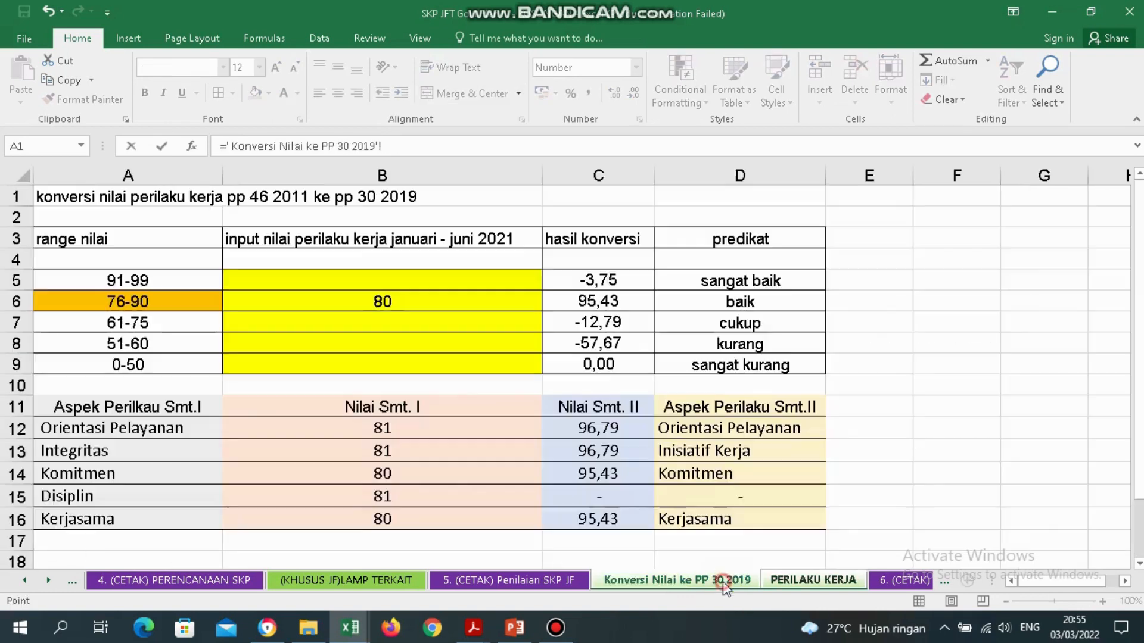
pyautogui.click(608, 518)
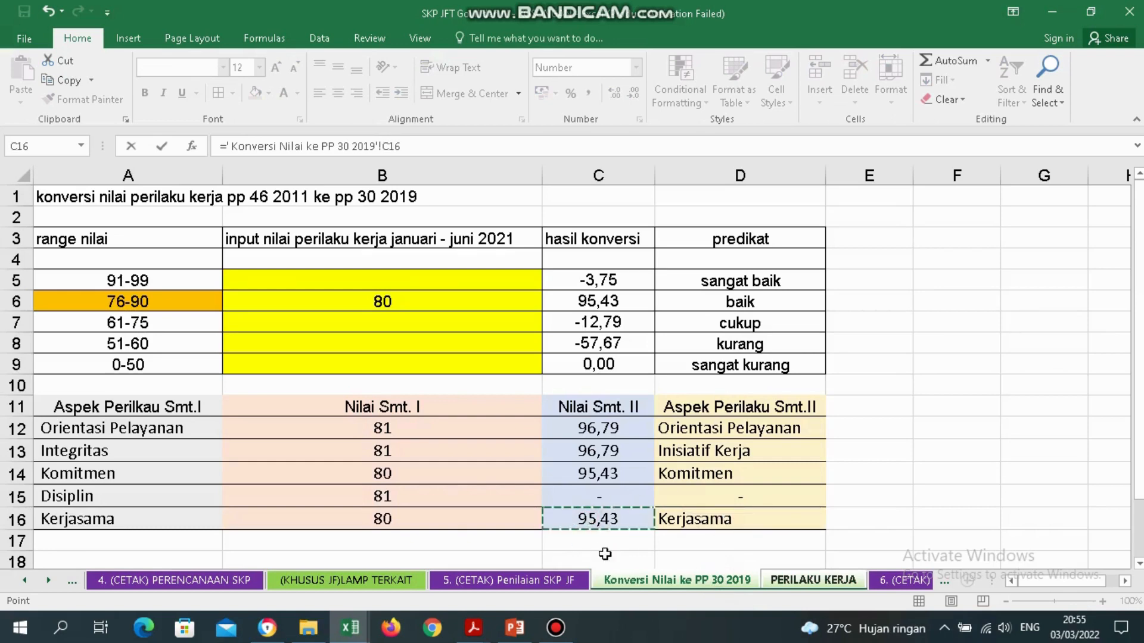
pyautogui.press('Return')
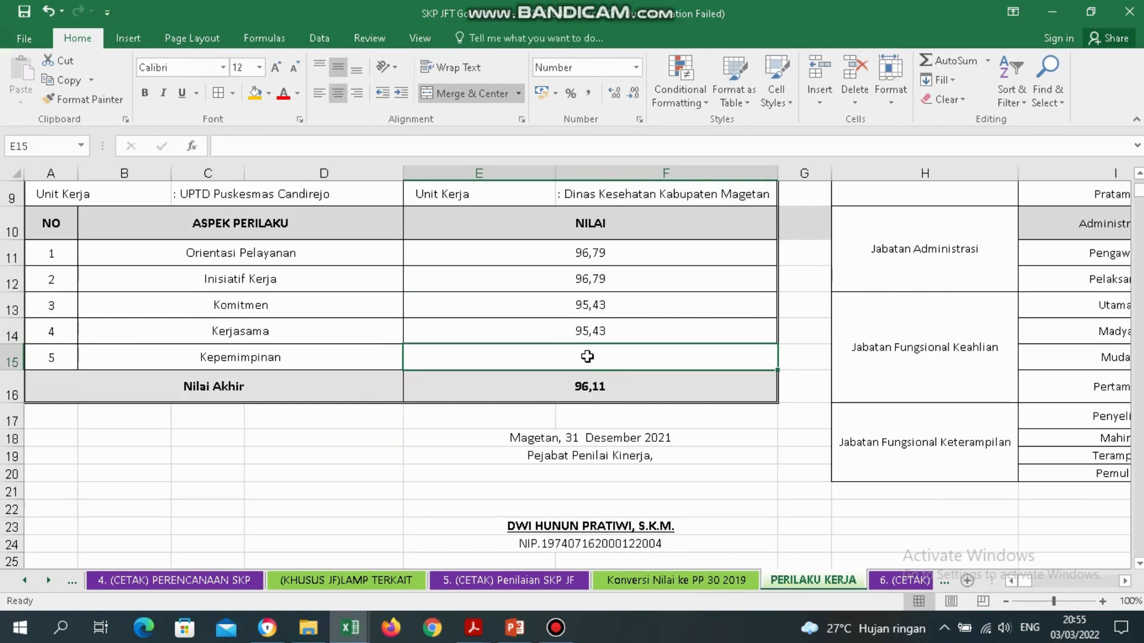
# Test a 0 Kepemimpinan score in E15, clear it, then move to the jabatan range table.
pyautogui.write('0')
pyautogui.press('Return')
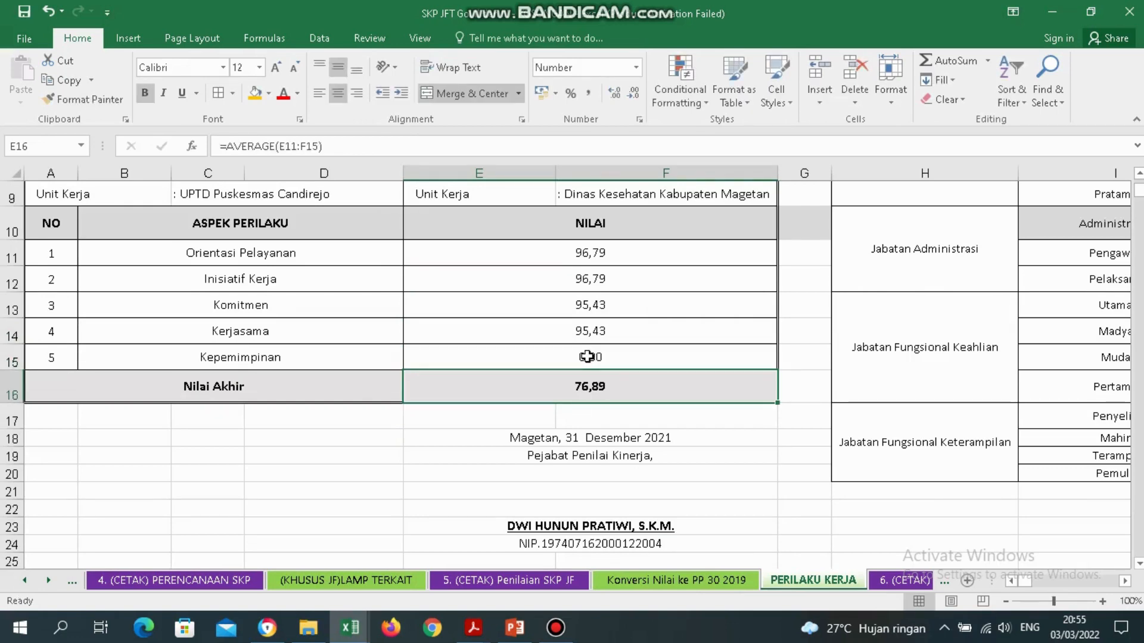
pyautogui.click(587, 356)
pyautogui.press('Delete')
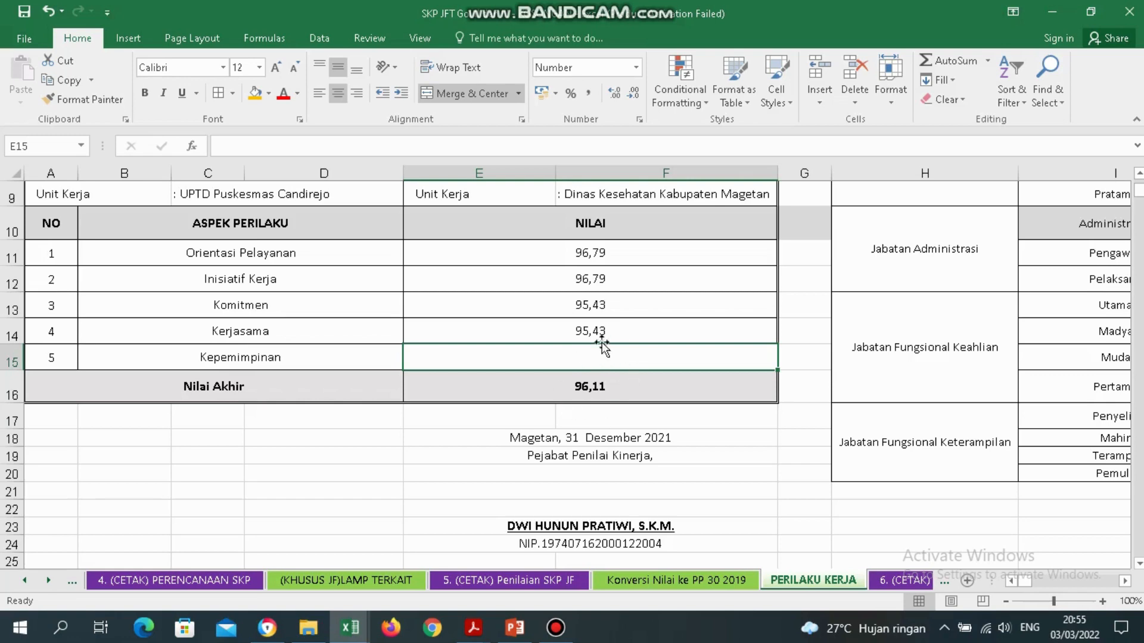
pyautogui.write('0')
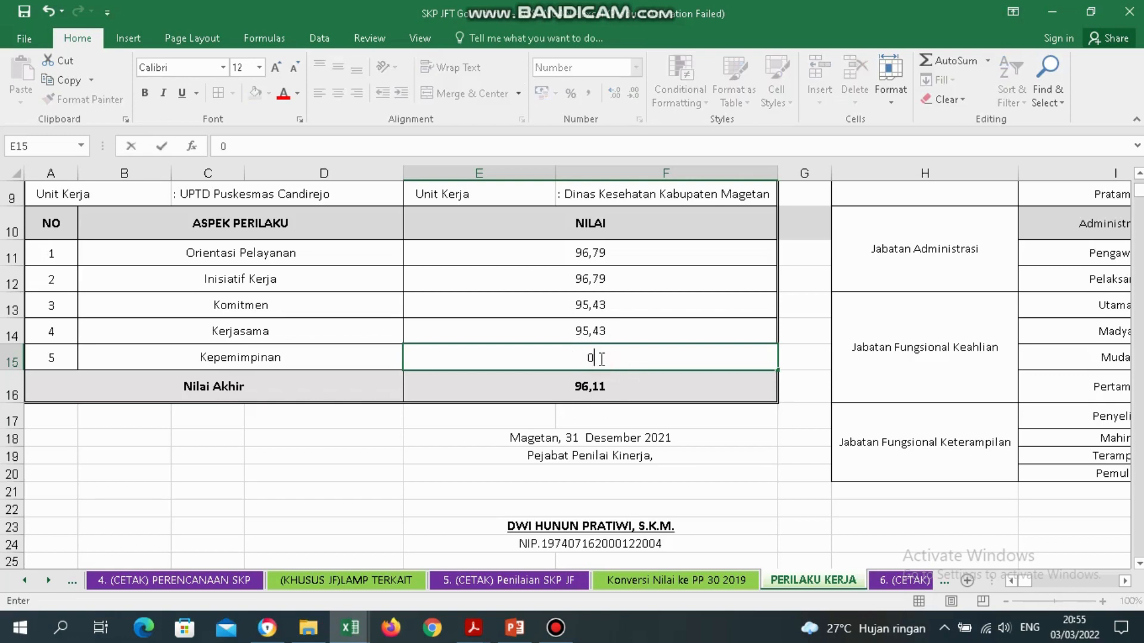
pyautogui.press('Return')
pyautogui.click(600, 359)
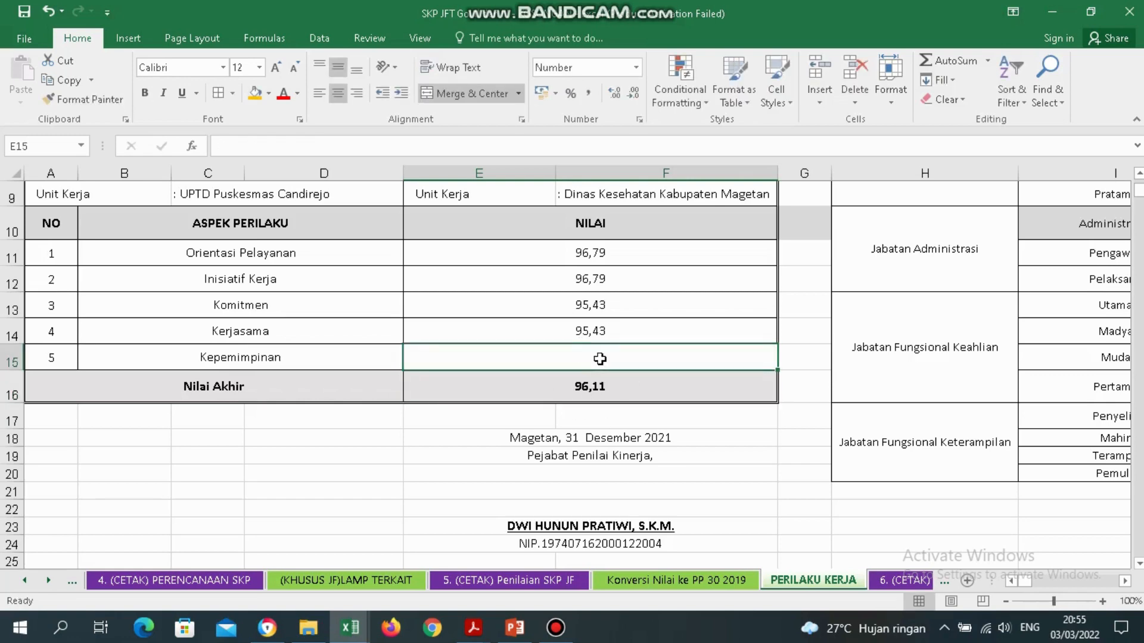
pyautogui.click(728, 469)
pyautogui.press('Right')
pyautogui.press('Right')
pyautogui.press('Right')
pyautogui.press('Right')
pyautogui.press('Right')
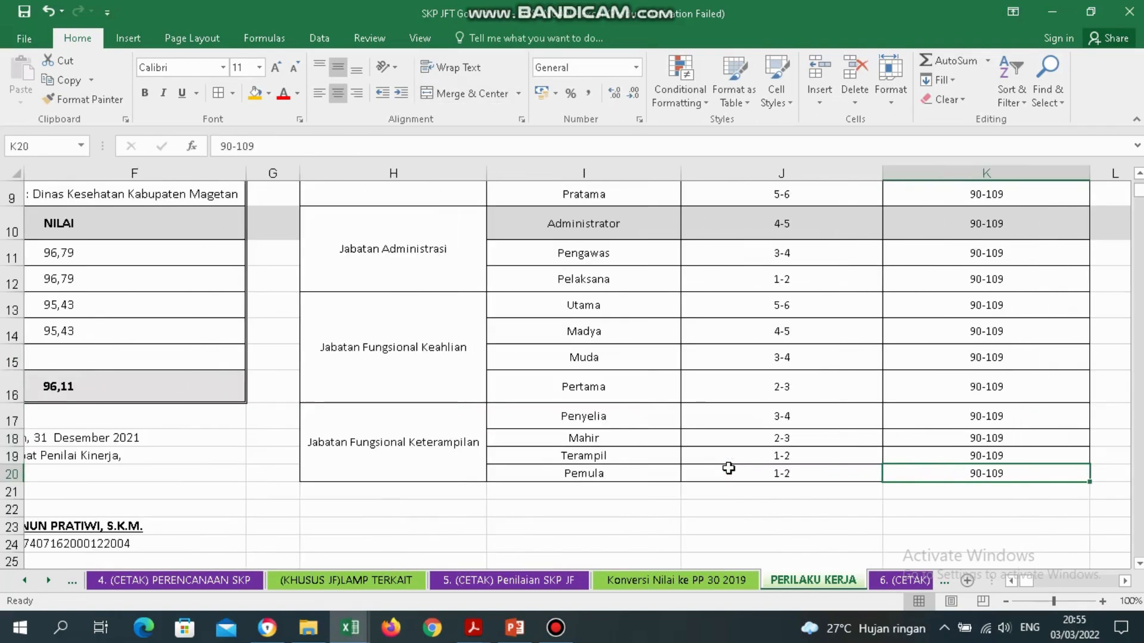
pyautogui.press('Up')
pyautogui.press('Up')
pyautogui.press('Up')
pyautogui.press('Up')
pyautogui.press('Up')
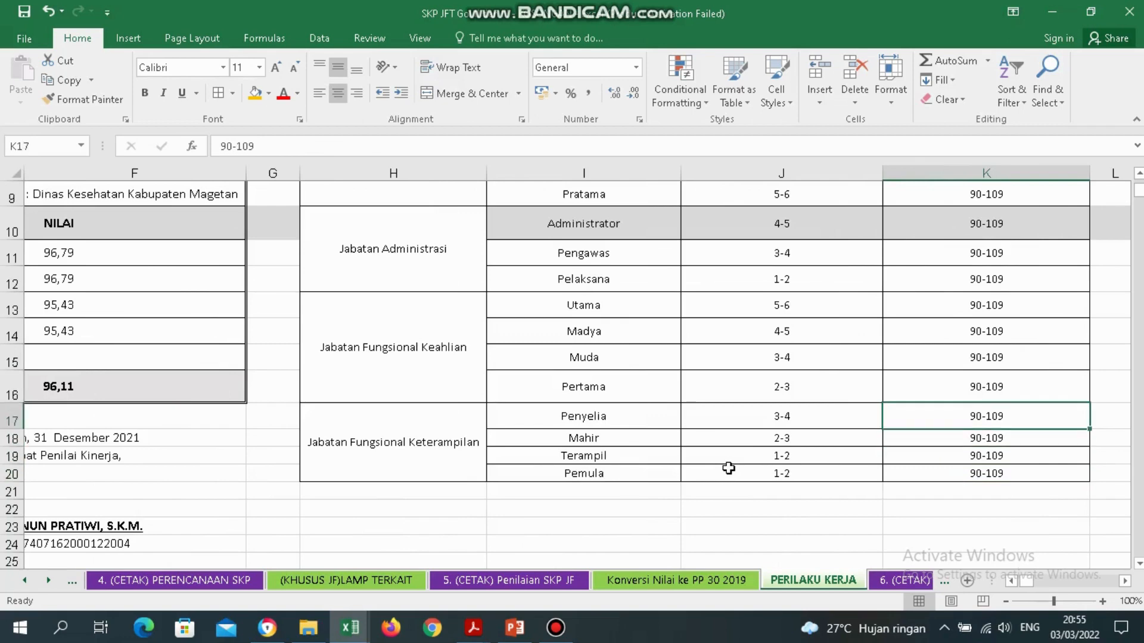
pyautogui.press('Up')
pyautogui.press('Up')
pyautogui.press('Up')
pyautogui.press('Up')
pyautogui.press('Up')
pyautogui.press('Up')
pyautogui.press('Up')
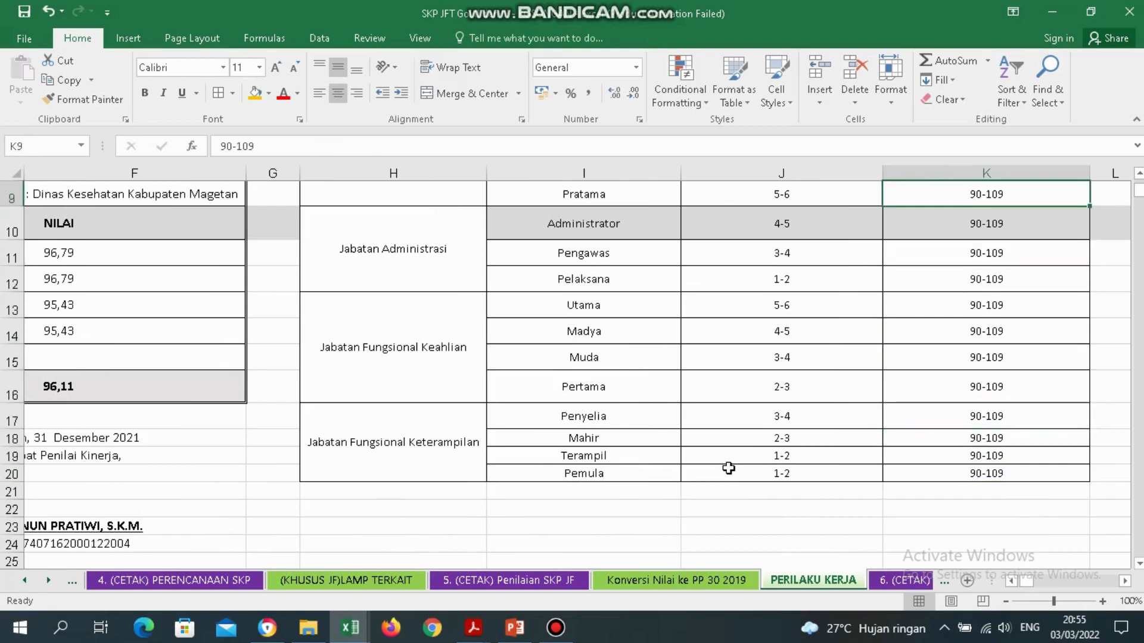
pyautogui.press('Up')
pyautogui.press('Up')
pyautogui.press('Up')
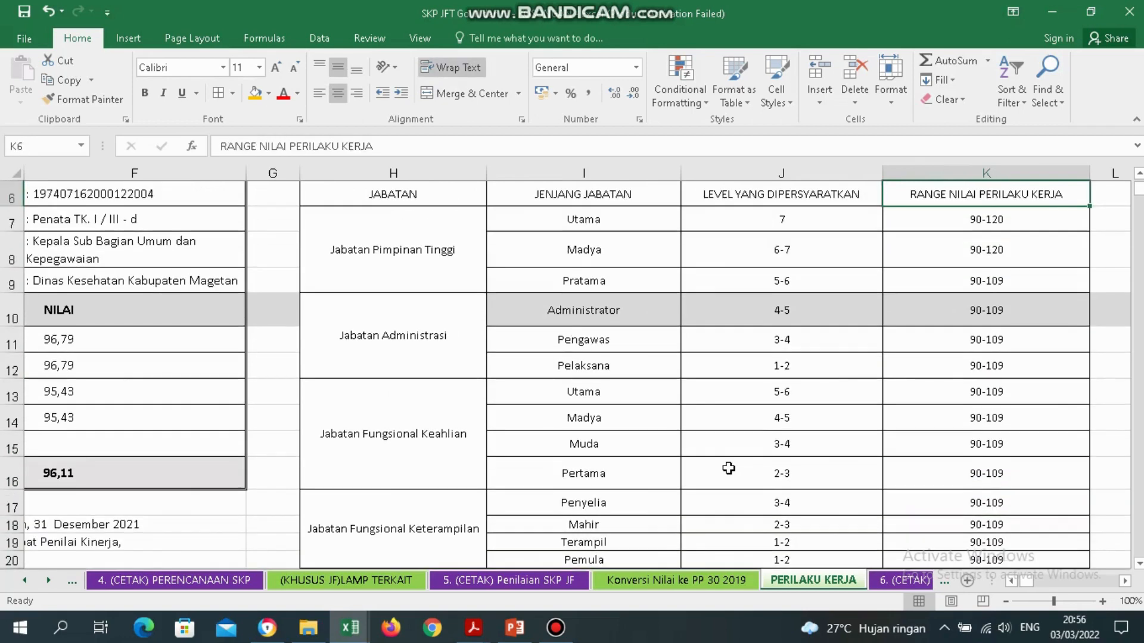
pyautogui.press('Down')
pyautogui.press('Down')
pyautogui.press('Down')
pyautogui.press('Down')
pyautogui.press('Down')
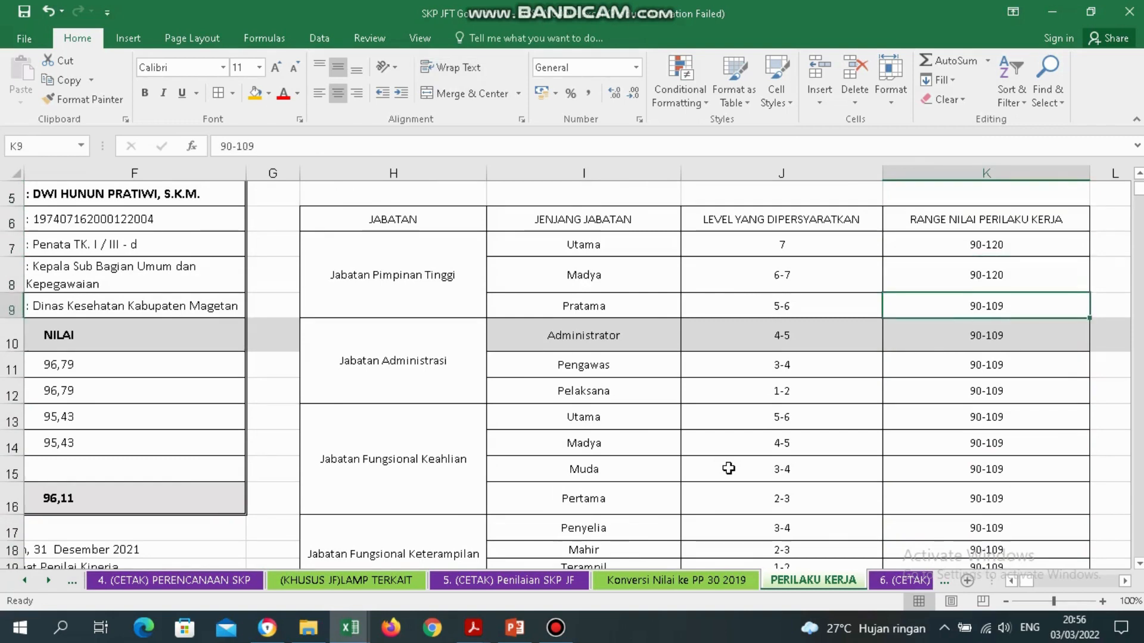
pyautogui.press('Down')
pyautogui.press('Down')
pyautogui.press('Down')
pyautogui.press('Down')
pyautogui.press('Down')
pyautogui.press('Down')
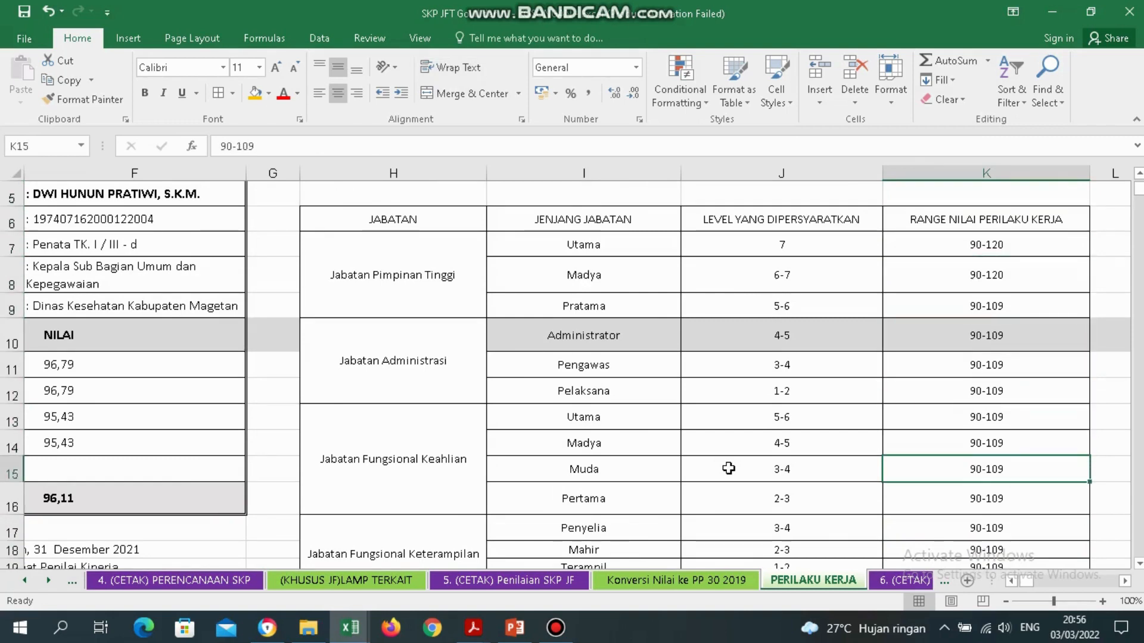
pyautogui.press('Down')
pyautogui.press('Down')
pyautogui.press('Down')
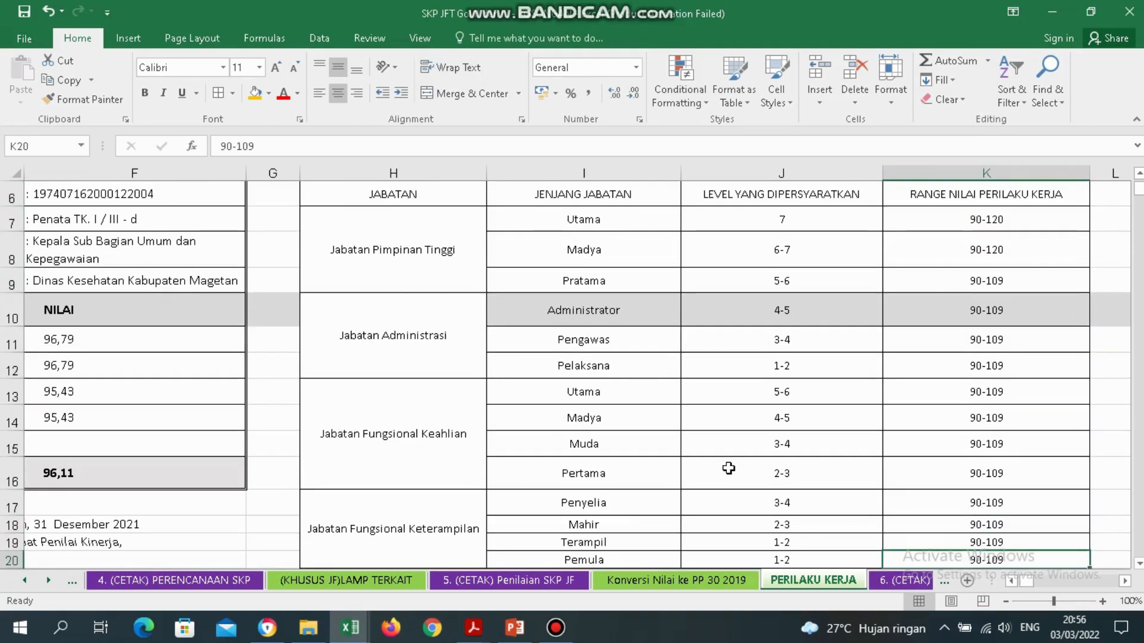
pyautogui.press('Up')
pyautogui.press('Up')
pyautogui.press('Up')
pyautogui.press('Up')
pyautogui.press('Up')
pyautogui.press('Up')
pyautogui.press('Up')
pyautogui.press('Up')
pyautogui.press('Up')
pyautogui.press('Up')
pyautogui.press('Up')
pyautogui.press('Up')
pyautogui.press('Up')
pyautogui.press('Up')
pyautogui.press('Up')
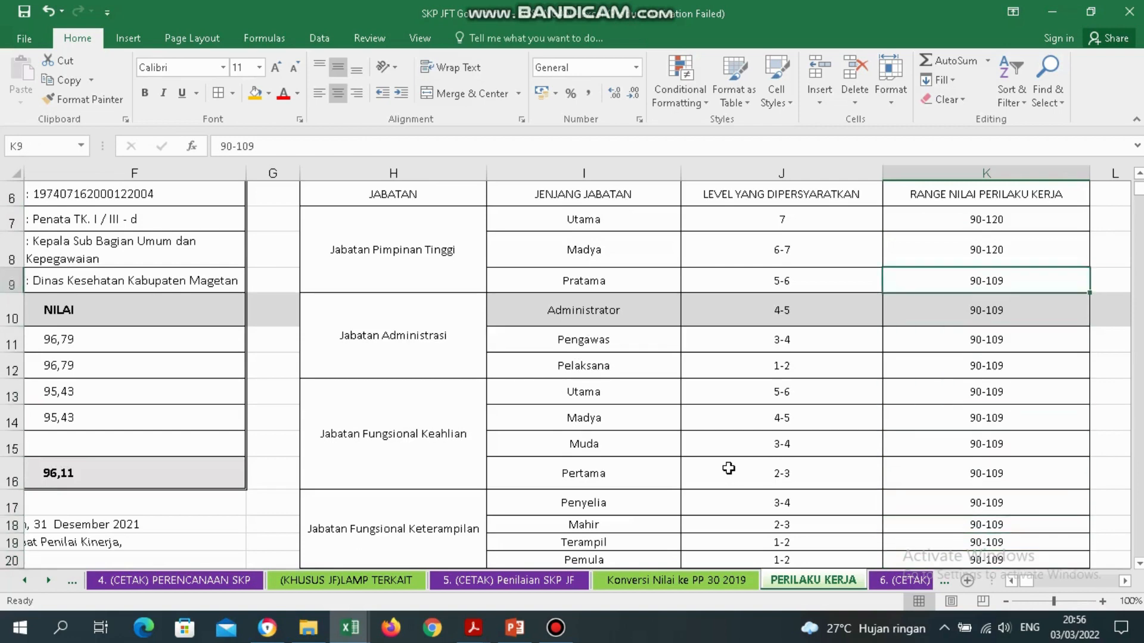
pyautogui.press('Down')
pyautogui.press('Down')
pyautogui.press('Down')
pyautogui.press('Down')
pyautogui.press('Down')
pyautogui.press('Down')
pyautogui.press('Down')
pyautogui.press('Down')
pyautogui.press('Down')
pyautogui.press('Down')
pyautogui.press('Down')
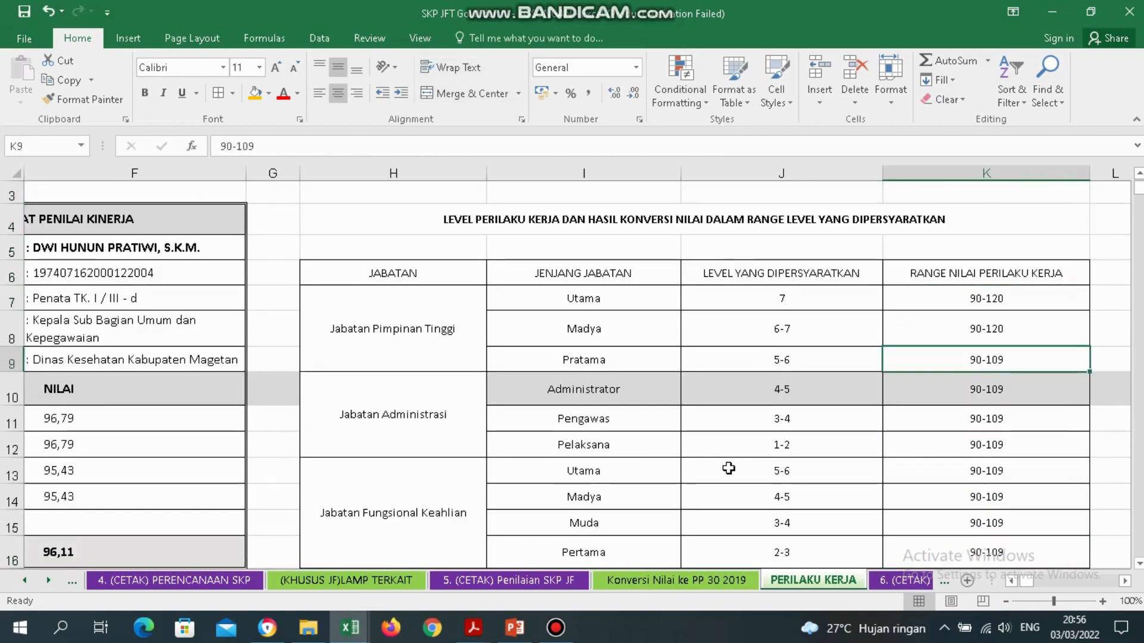
pyautogui.press('Down')
pyautogui.press('Down')
pyautogui.press('Down')
pyautogui.press('Down')
pyautogui.press('Down')
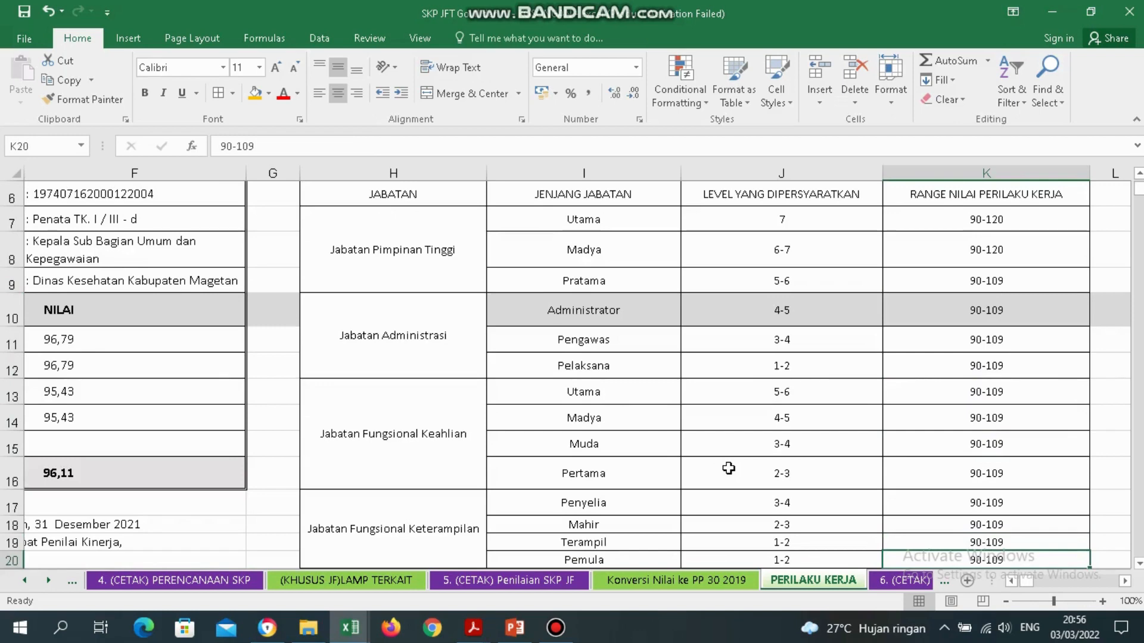
pyautogui.click(368, 421)
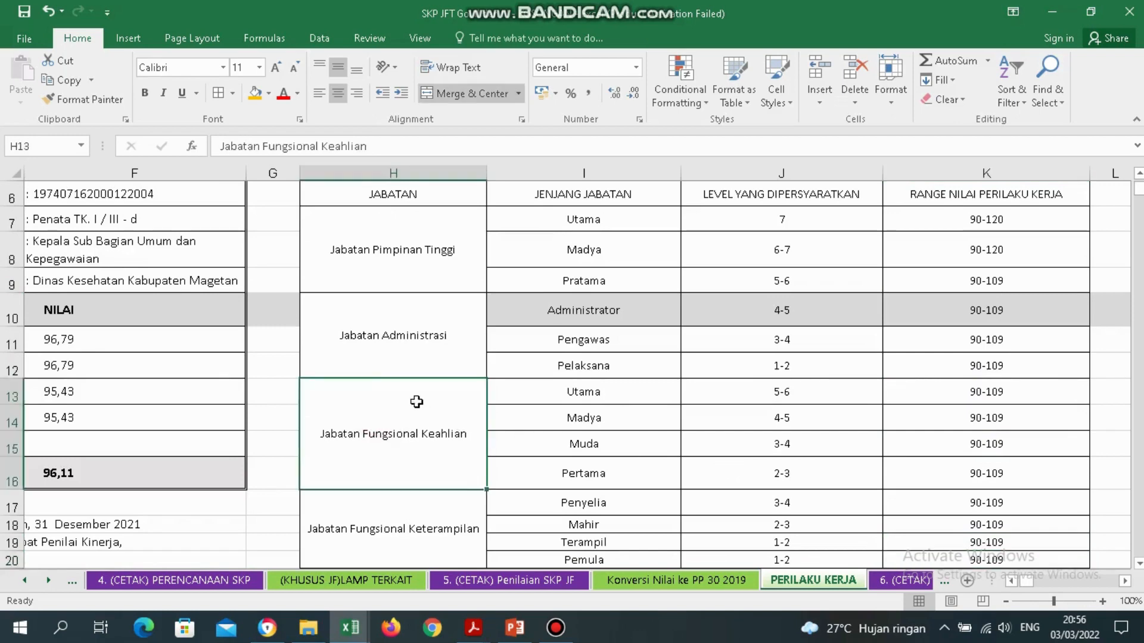
pyautogui.click(428, 521)
pyautogui.press('Right')
pyautogui.press('Right')
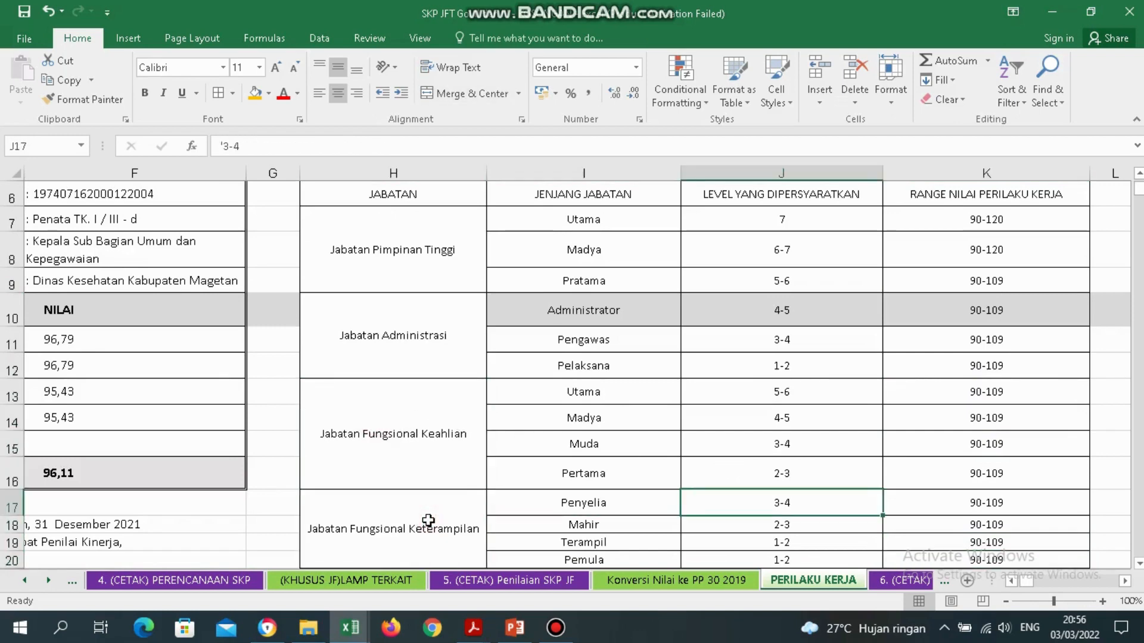
pyautogui.press('Down')
pyautogui.click(428, 520)
pyautogui.scroll(-1, 429, 522)
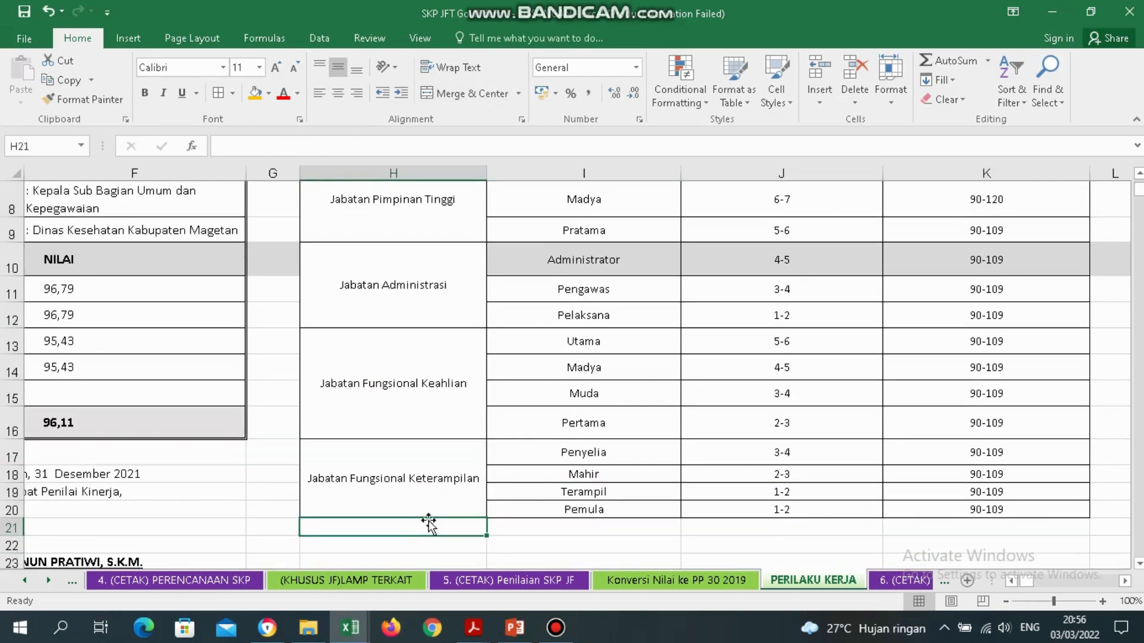
pyautogui.press('Right')
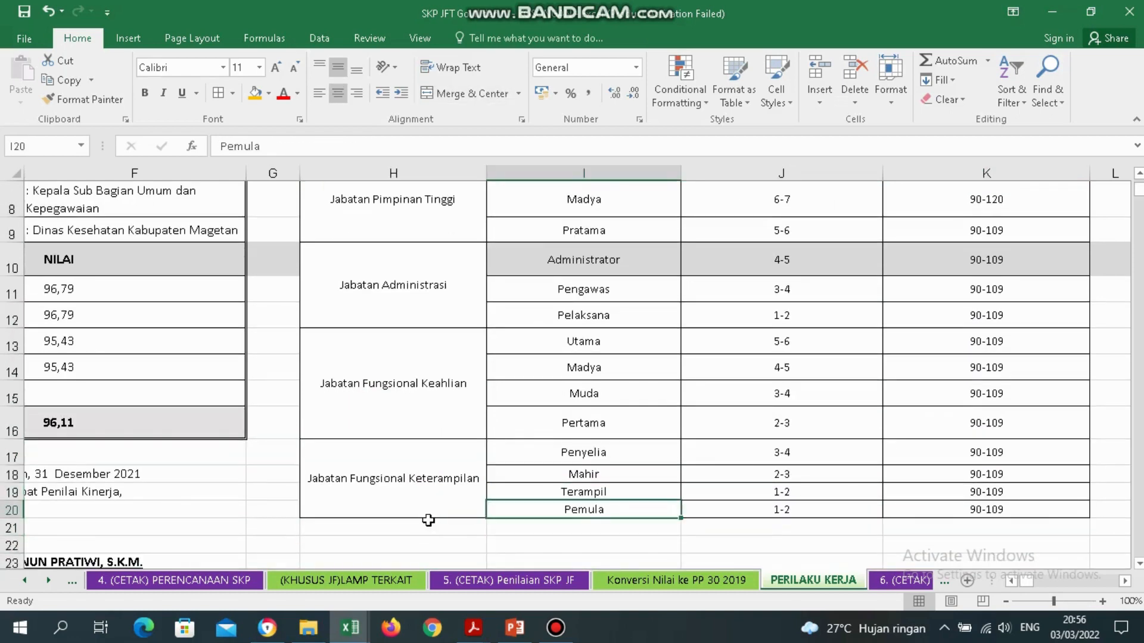
pyautogui.press('Up')
pyautogui.press('Up')
pyautogui.press('Up')
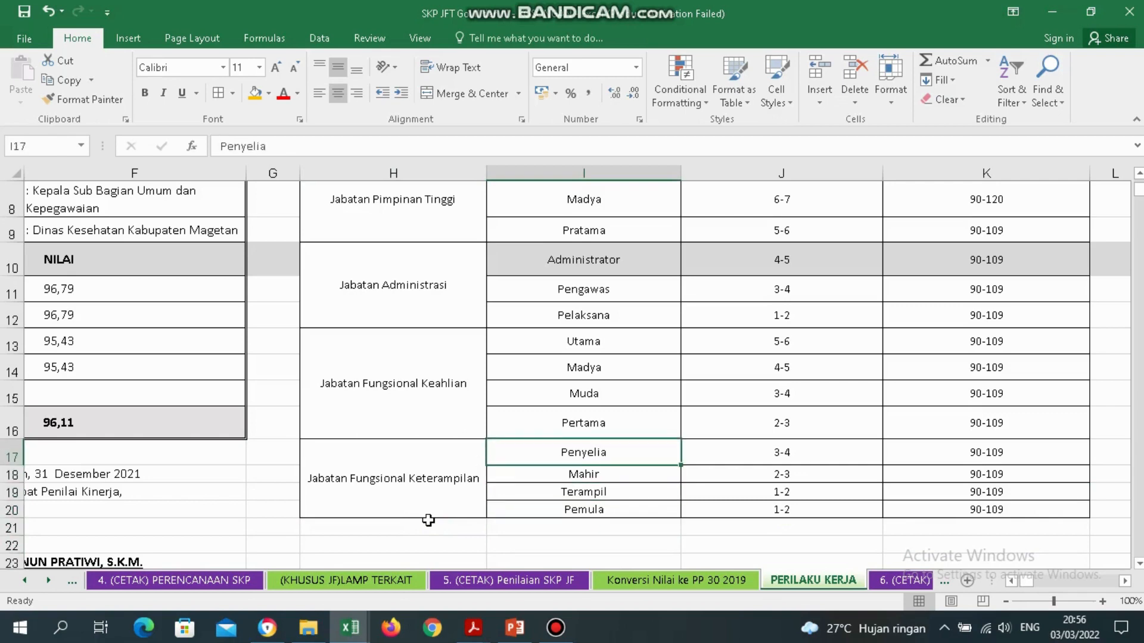
pyautogui.press('Up')
pyautogui.press('Up')
pyautogui.press('Up')
pyautogui.press('Up')
pyautogui.press('Up')
pyautogui.press('Up')
pyautogui.press('Up')
pyautogui.press('Up')
pyautogui.press('Up')
pyautogui.press('Up')
pyautogui.press('Up')
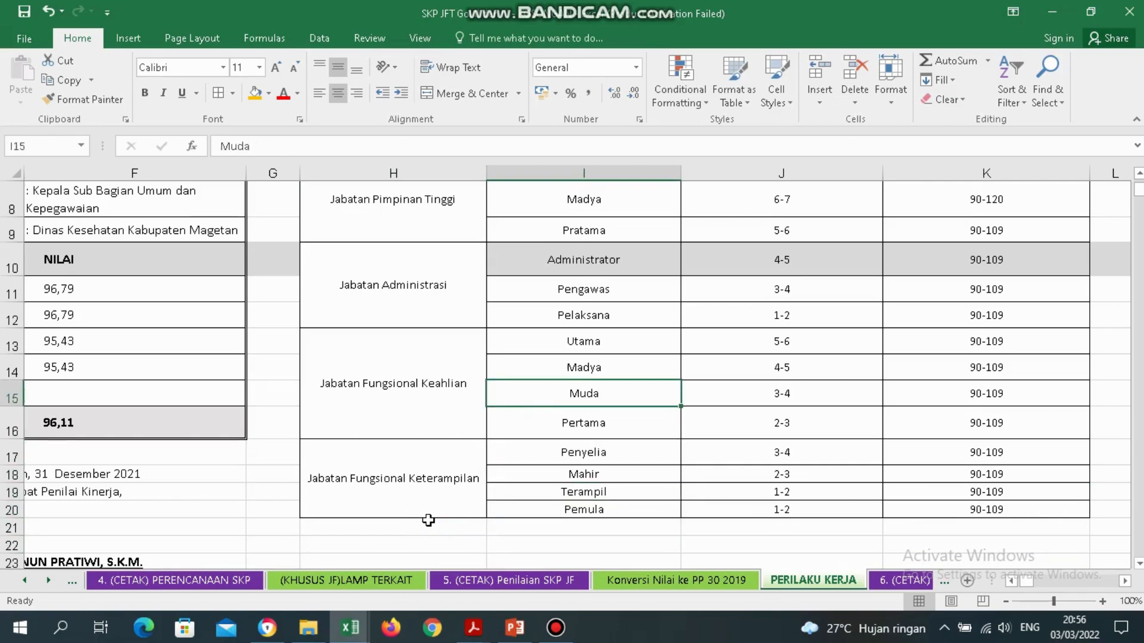
pyautogui.press('Down')
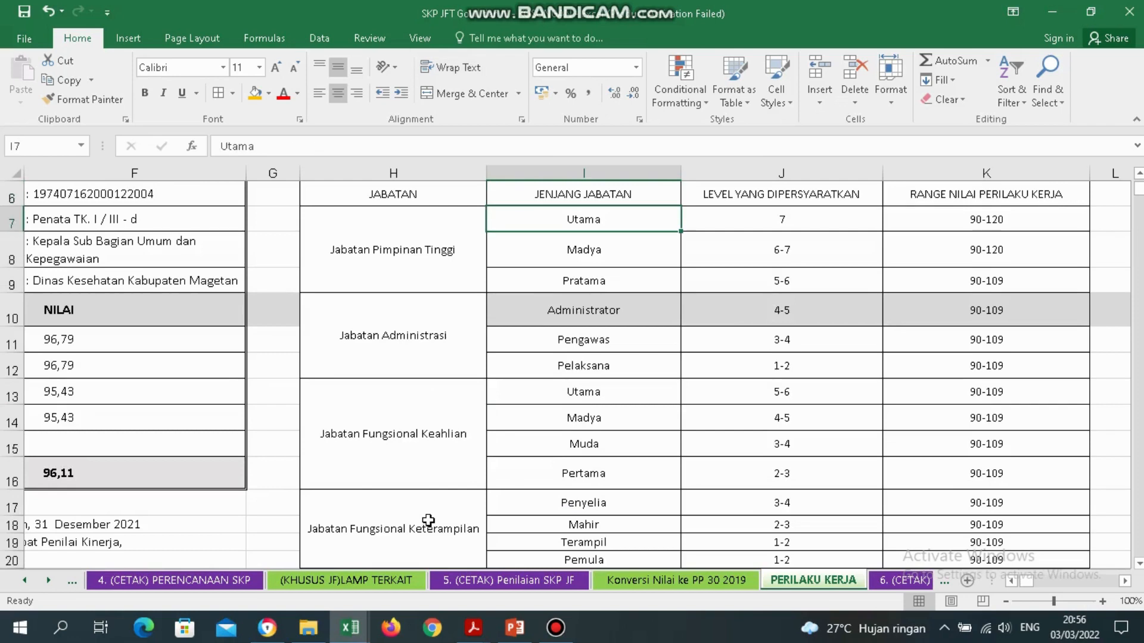
pyautogui.hotkey('ctrl', 'Down')
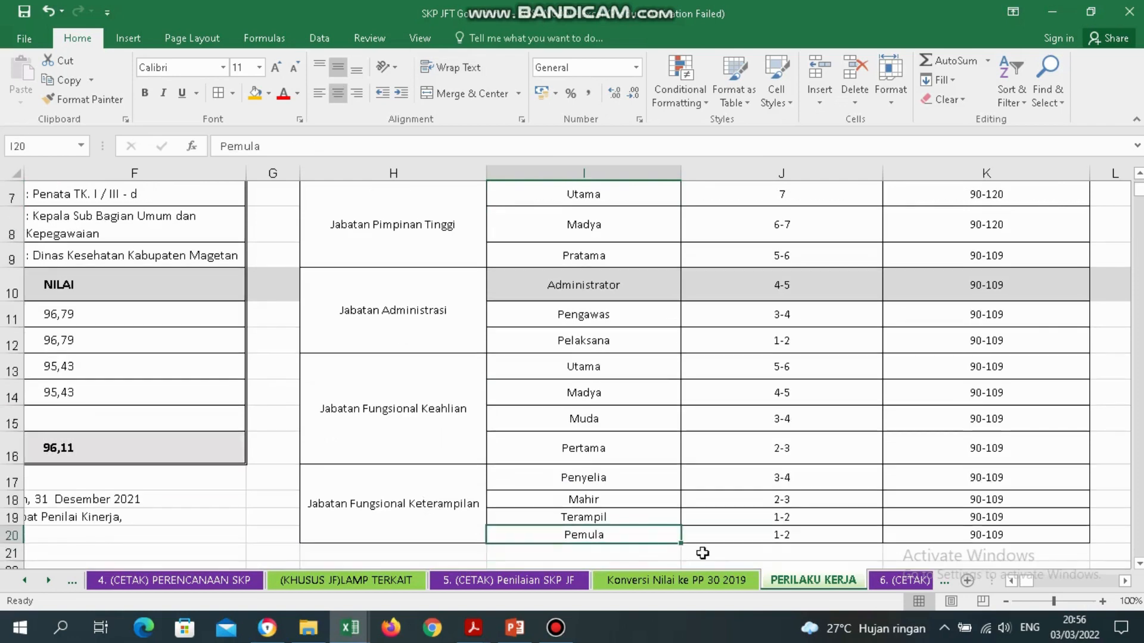
pyautogui.click(636, 519)
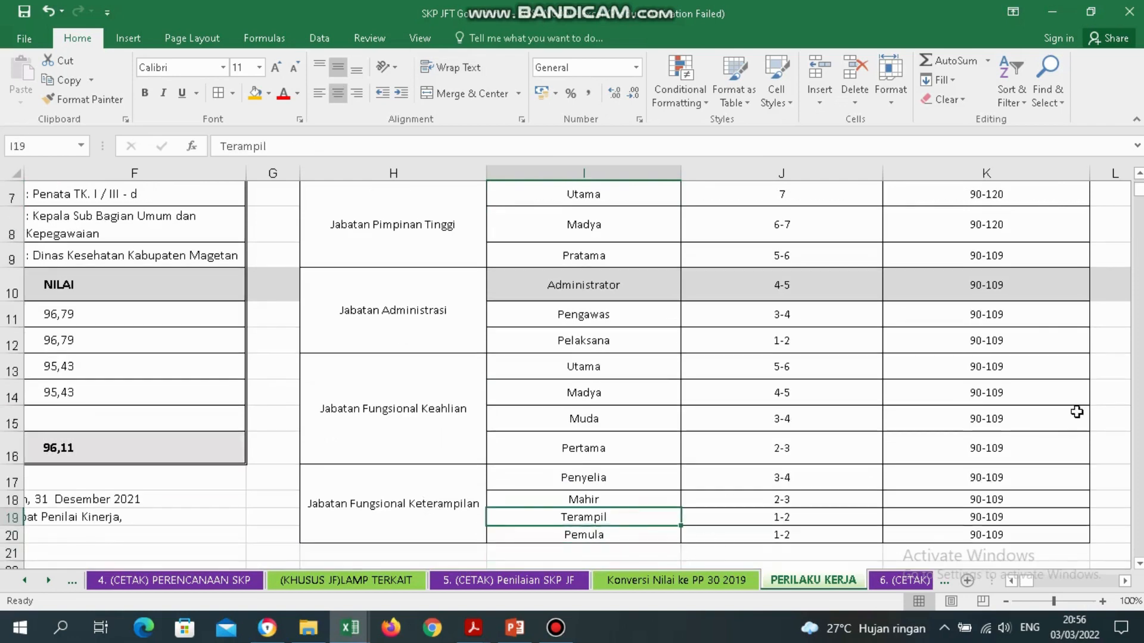
pyautogui.click(1005, 602)
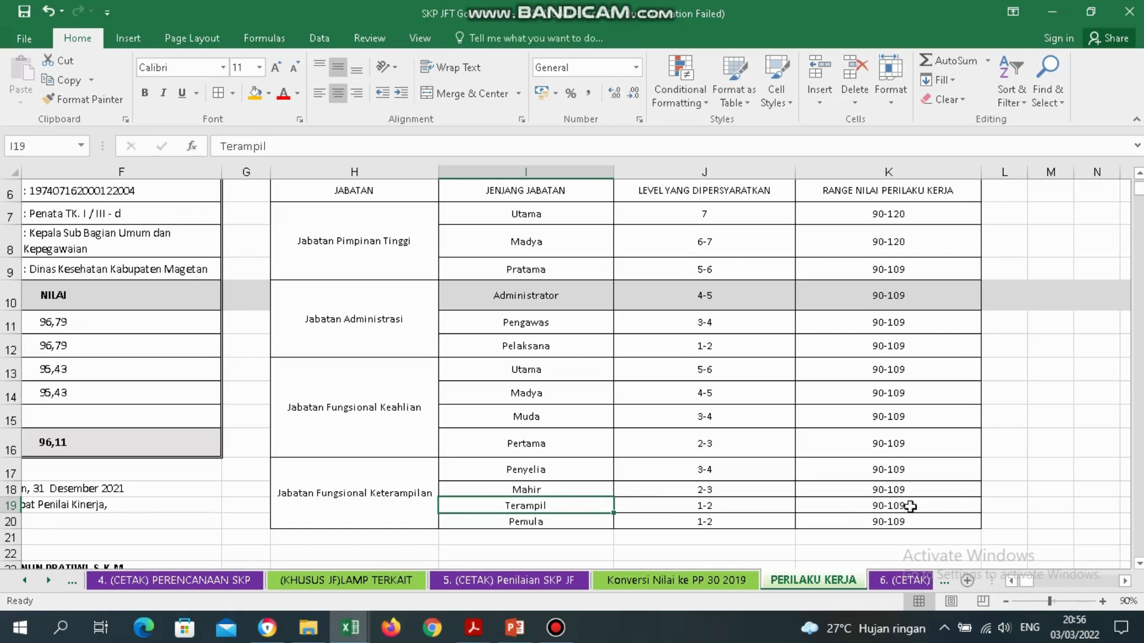
pyautogui.click(864, 507)
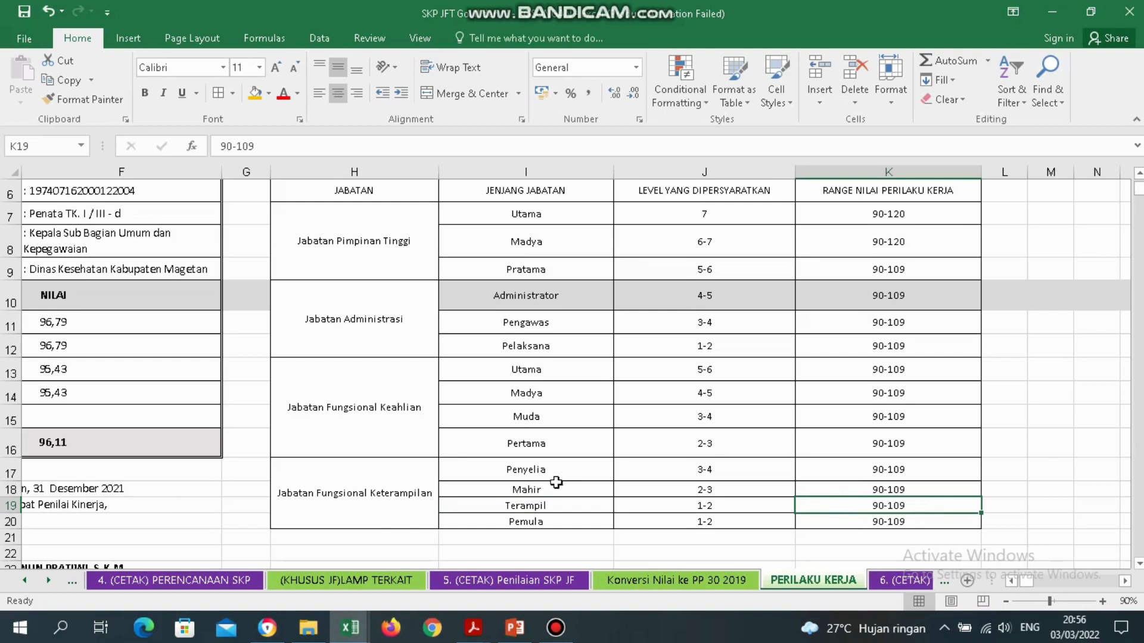
pyautogui.click(62, 441)
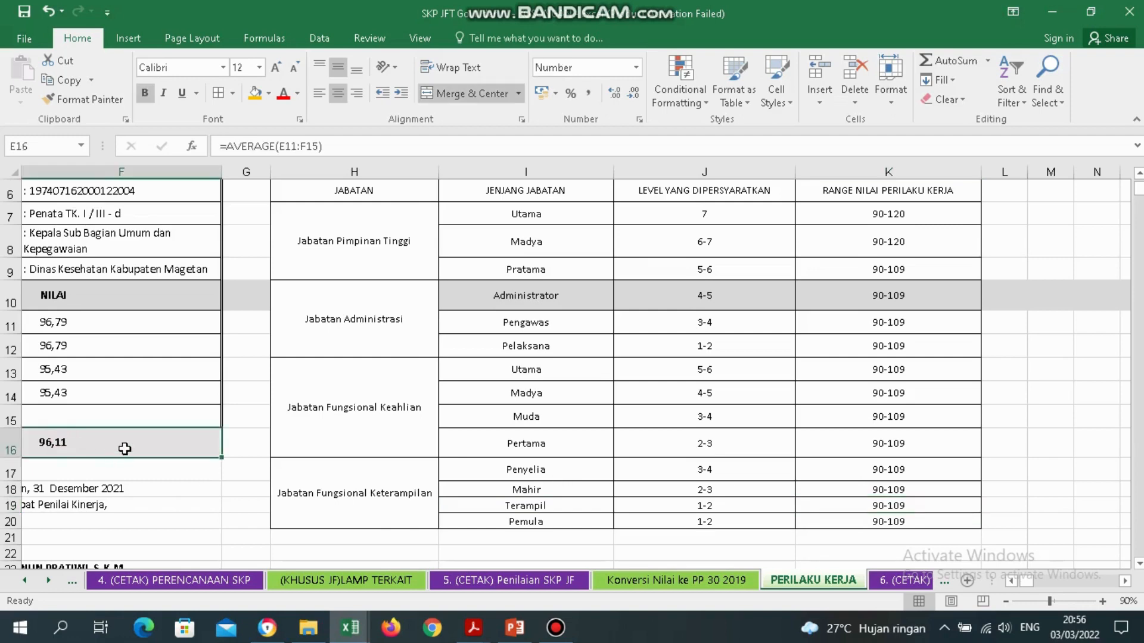
# Review the 6. (CETAK) Tabel 2 SE Menpan form from appraiser details to signatures, then open 7. (CETAK) INTEGRASI.
pyautogui.click(910, 581)
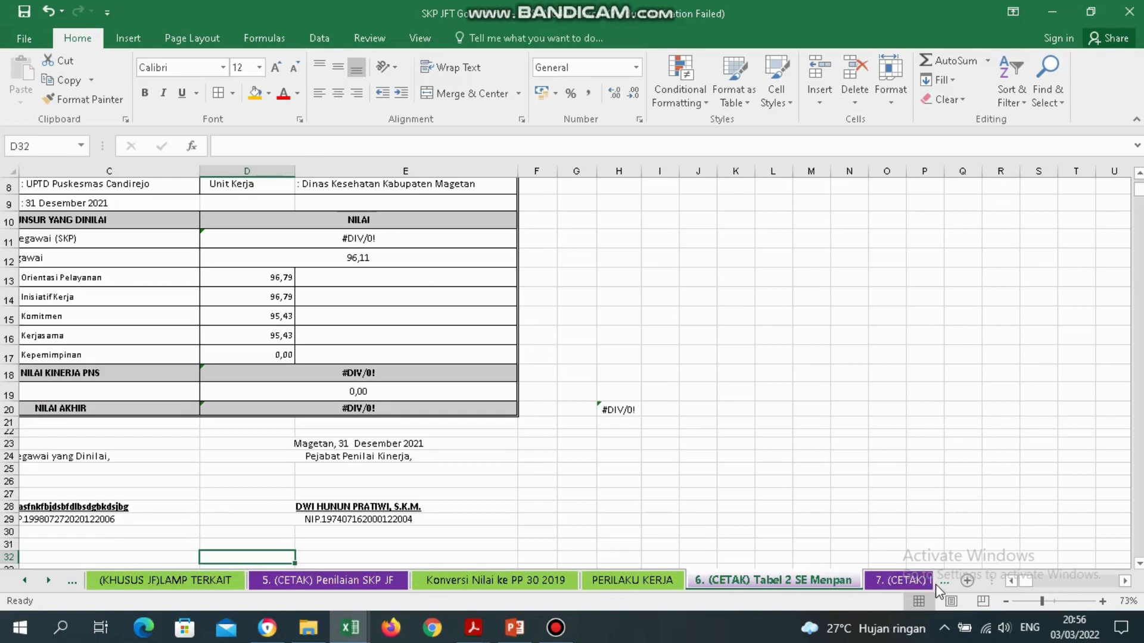
pyautogui.click(255, 492)
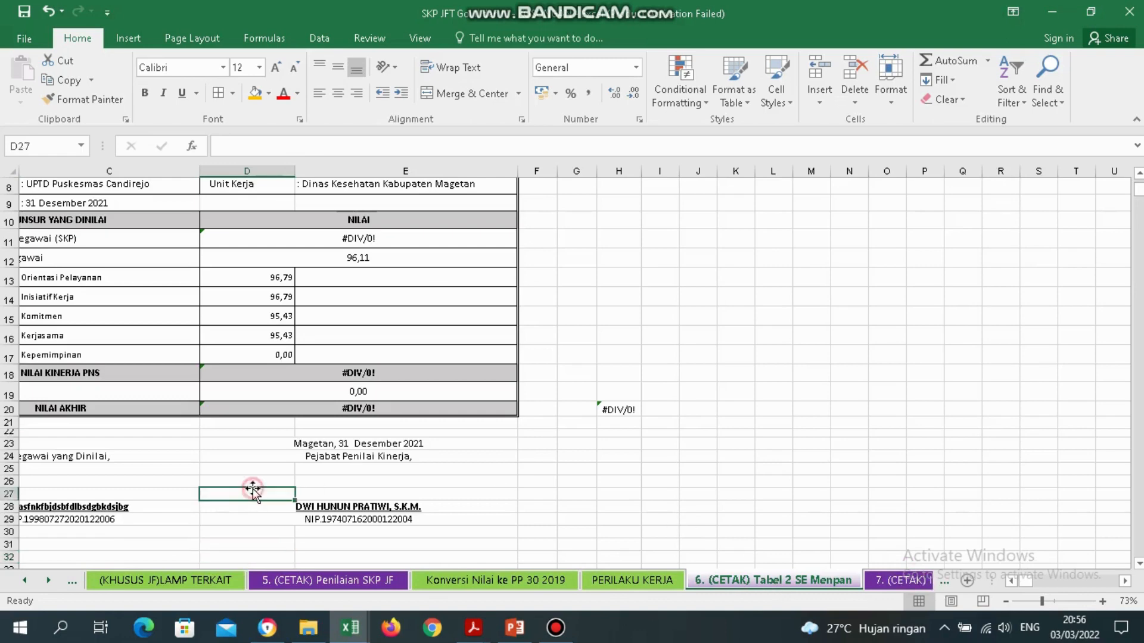
pyautogui.click(155, 496)
pyautogui.press('Left')
pyautogui.press('Left')
pyautogui.press('Up')
pyautogui.press('Up')
pyautogui.press('Up')
pyautogui.press('Up')
pyautogui.press('Up')
pyautogui.press('Up')
pyautogui.press('Up')
pyautogui.press('Up')
pyautogui.press('Up')
pyautogui.press('Up')
pyautogui.press('Up')
pyautogui.press('Up')
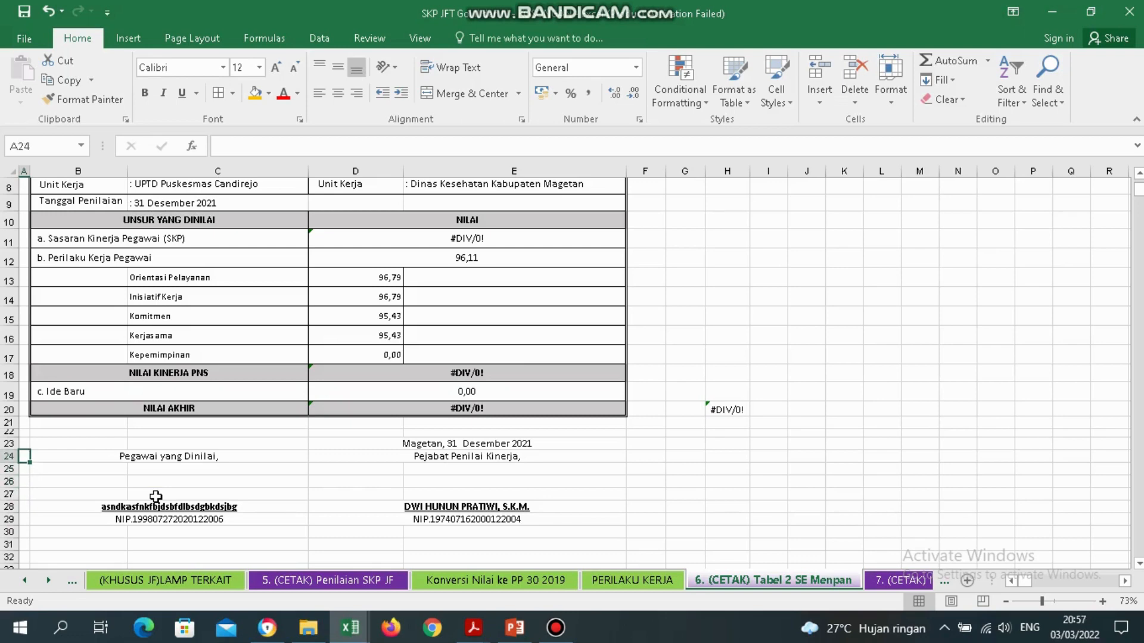
pyautogui.press('Up')
pyautogui.press('Up')
pyautogui.press('Up')
pyautogui.press('Up')
pyautogui.press('Up')
pyautogui.press('Right')
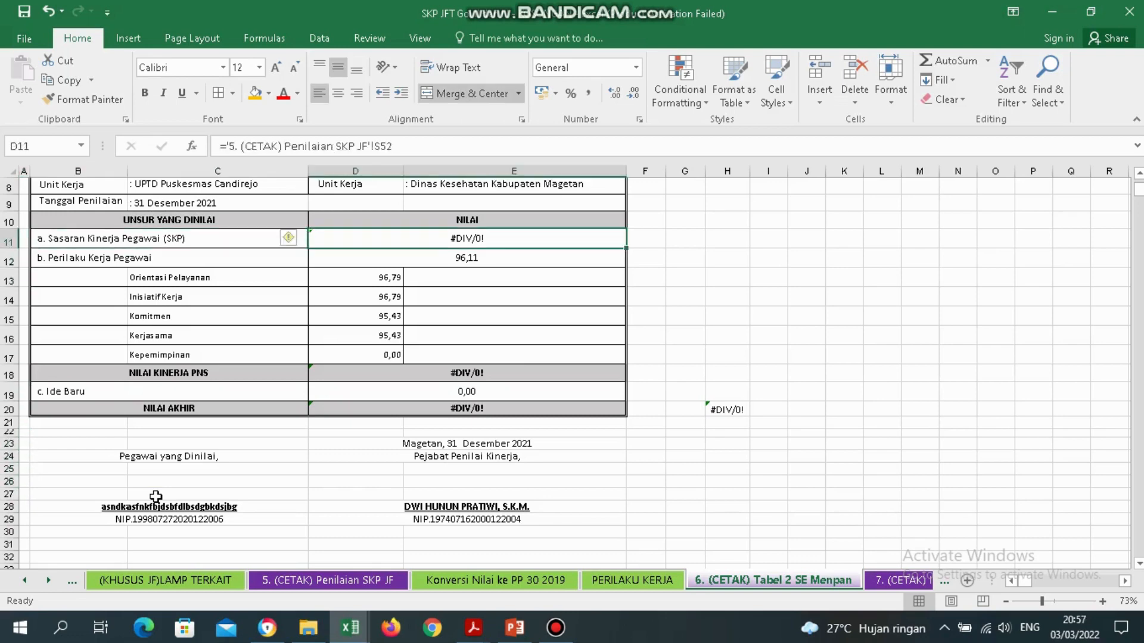
pyautogui.press('Right')
pyautogui.press('Up')
pyautogui.press('Up')
pyautogui.press('Up')
pyautogui.press('Up')
pyautogui.press('Up')
pyautogui.press('Up')
pyautogui.press('Up')
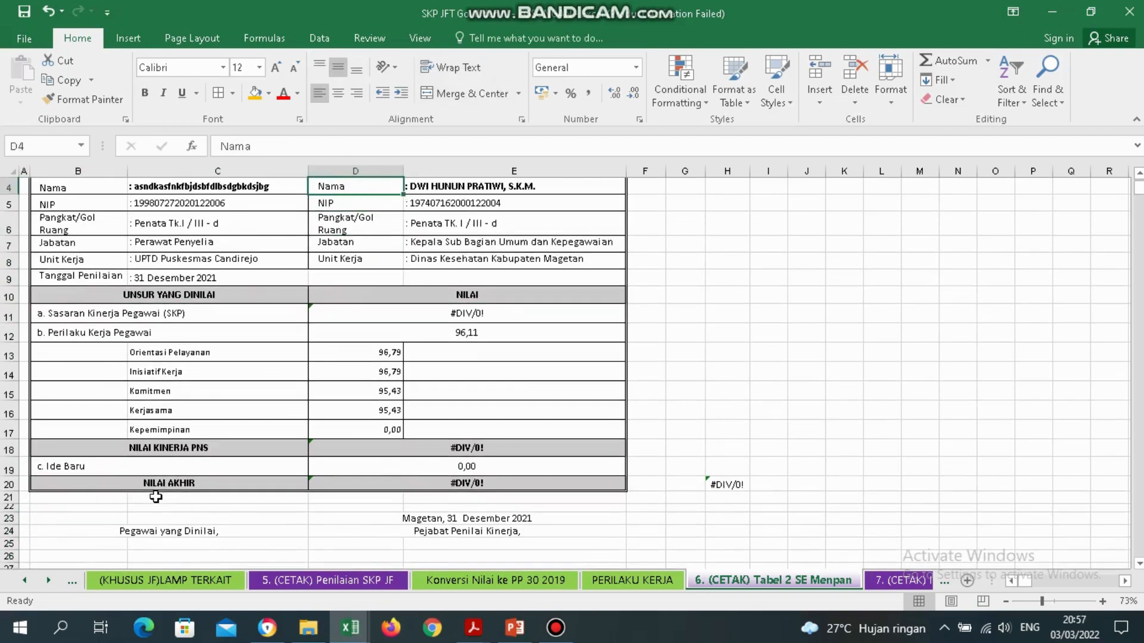
pyautogui.press('Down')
pyautogui.press('Down')
pyautogui.press('Down')
pyautogui.press('Down')
pyautogui.press('Down')
pyautogui.press('Down')
pyautogui.press('Down')
pyautogui.press('Down')
pyautogui.press('Down')
pyautogui.press('Down')
pyautogui.press('Down')
pyautogui.press('Down')
pyautogui.press('Down')
pyautogui.press('Down')
pyautogui.press('Down')
pyautogui.press('Down')
pyautogui.press('Down')
pyautogui.press('Down')
pyautogui.press('Down')
pyautogui.press('Down')
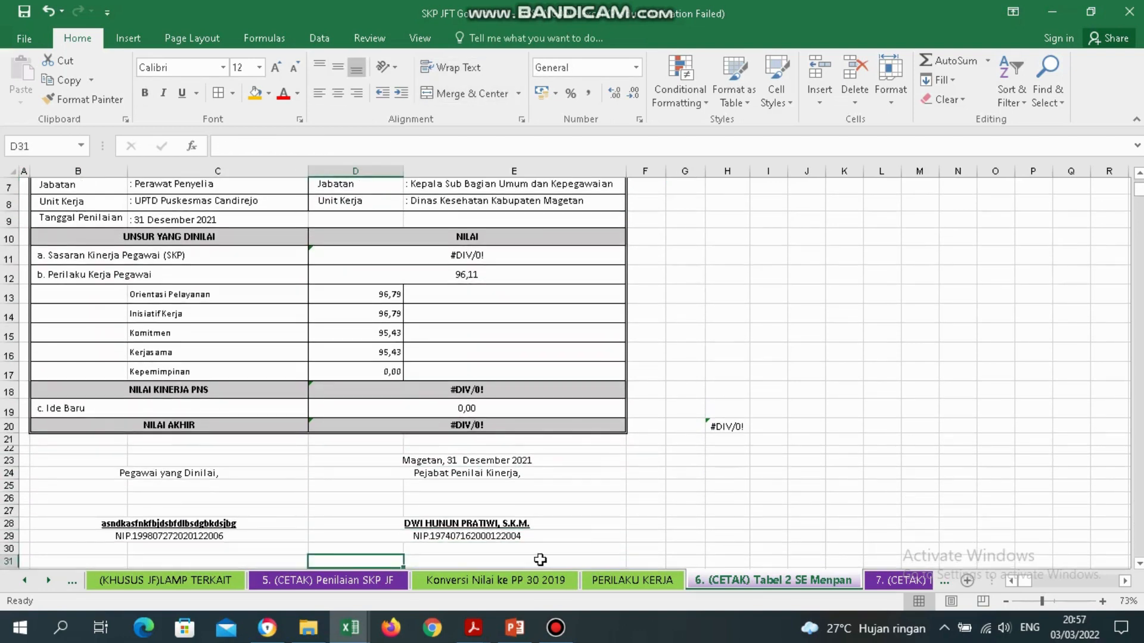
pyautogui.click(903, 581)
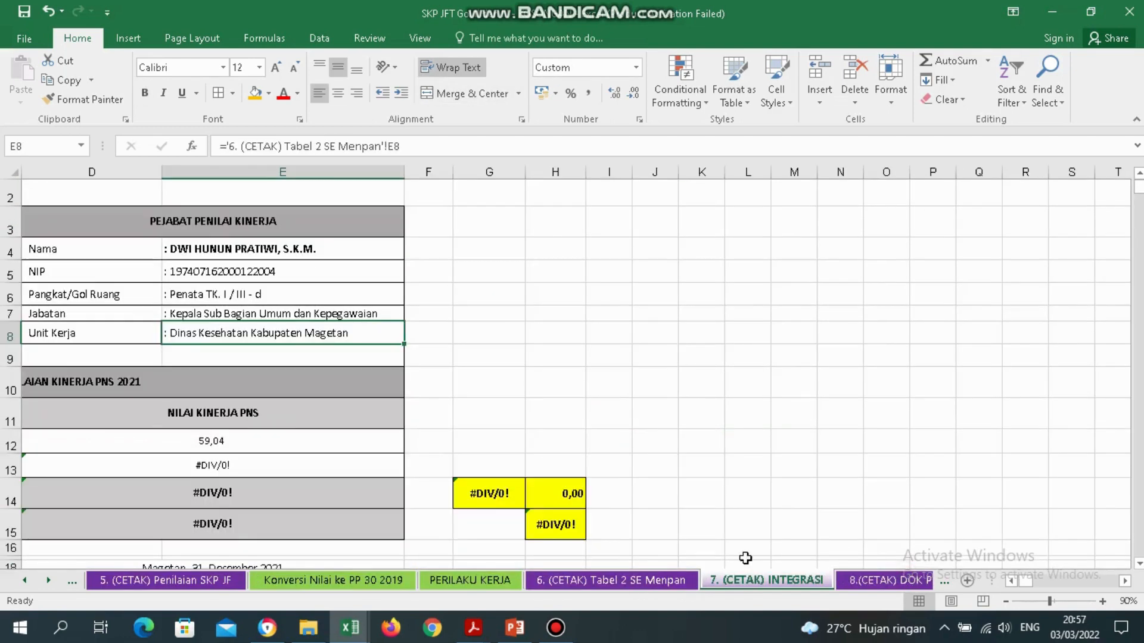
# Inspect the Juli - Desember score formula in D13, then switch to 8.(CETAK) DOK PENILAIAN KINERJA.
pyautogui.click(330, 483)
pyautogui.press('Left')
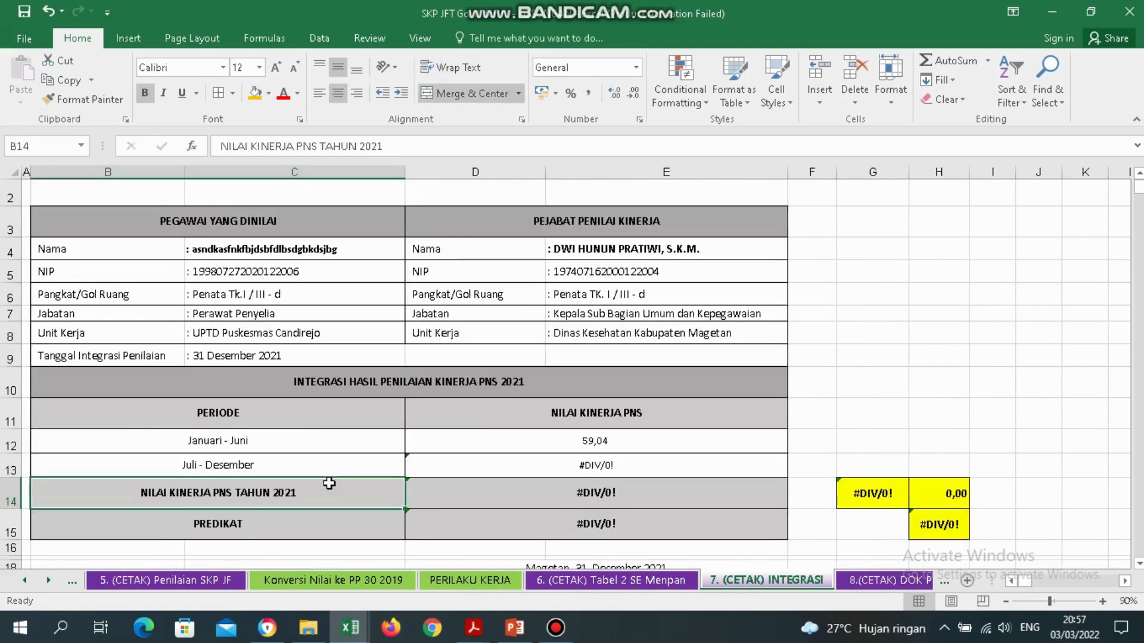
pyautogui.press('Right')
pyautogui.press('Down')
pyautogui.press('Down')
pyautogui.press('Down')
pyautogui.press('Down')
pyautogui.press('Down')
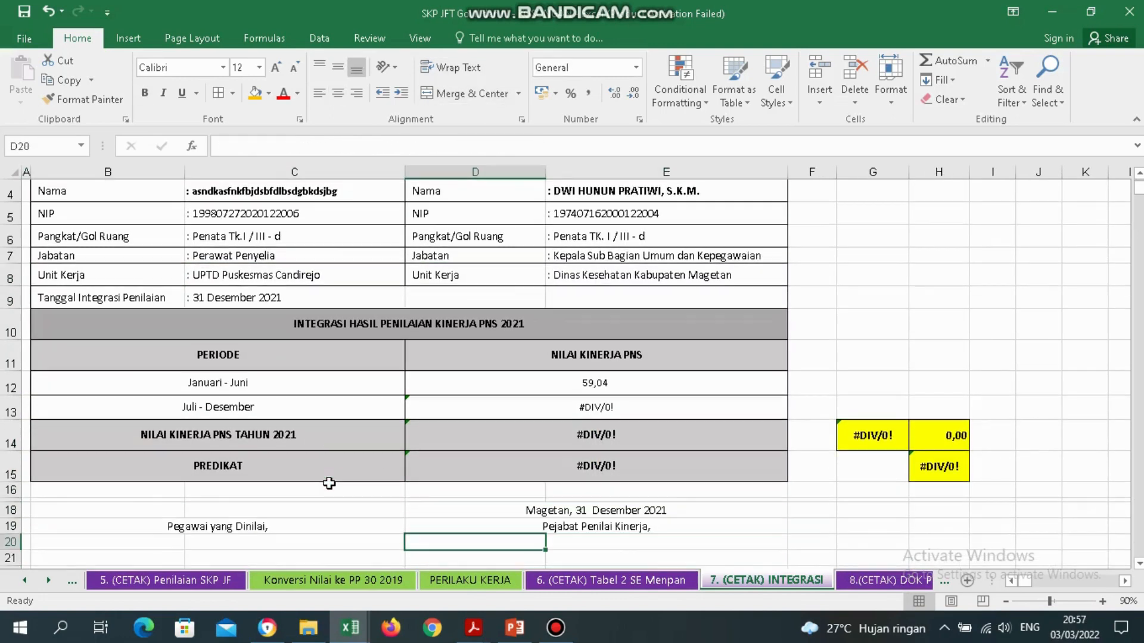
pyautogui.click(622, 408)
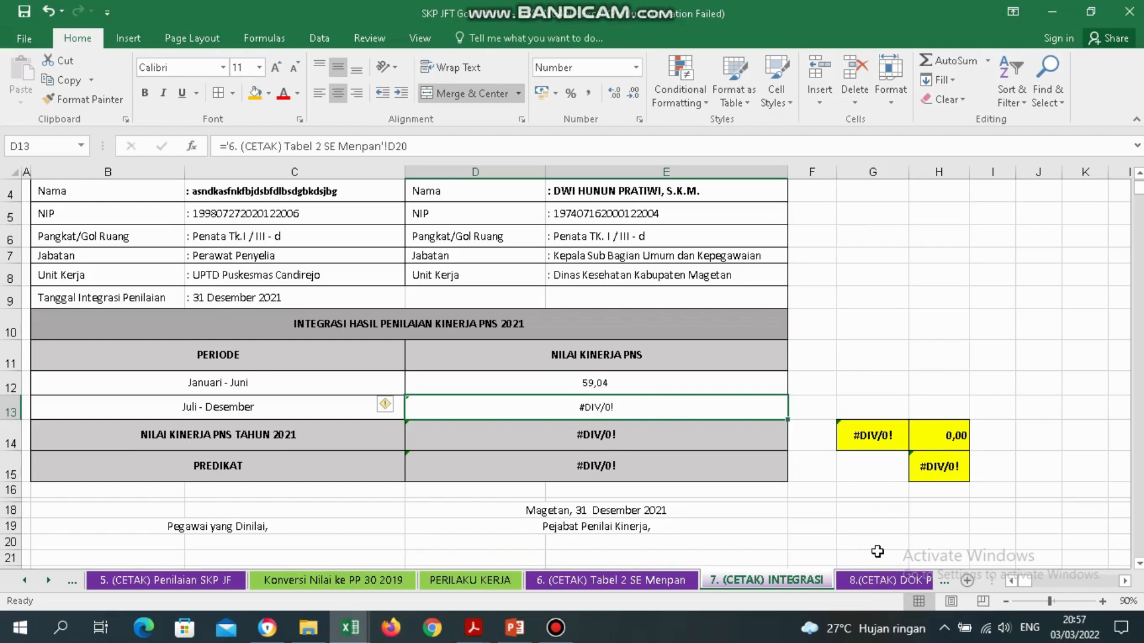
pyautogui.click(886, 585)
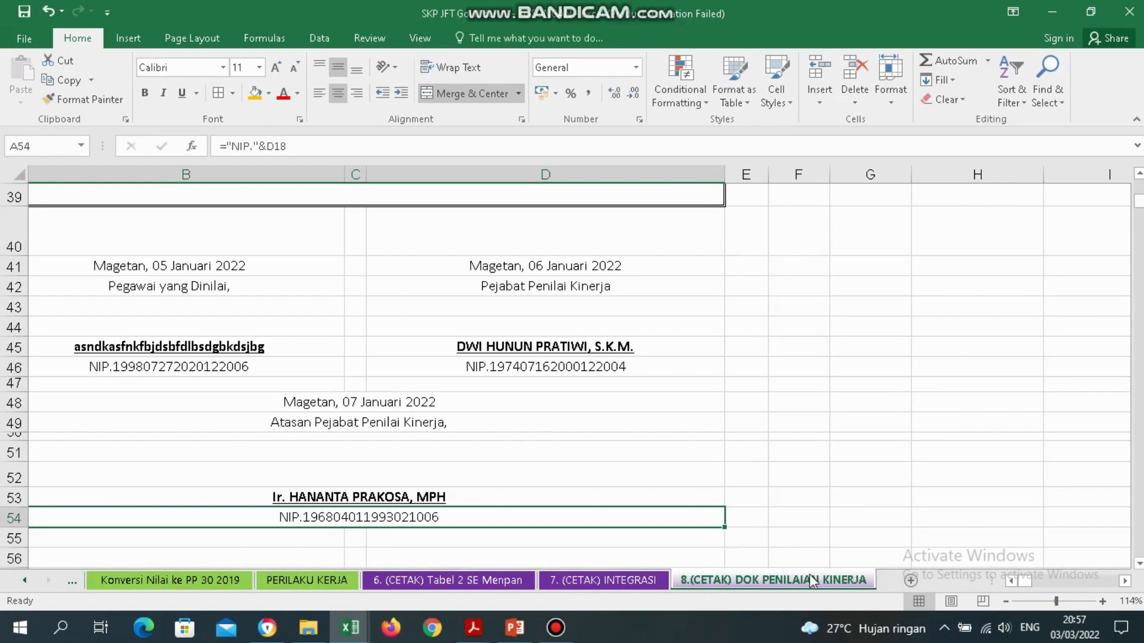
# Scroll to the report top and step down to select the NILAI KINERJA PEGAWAI row B27:D27.
pyautogui.moveTo(1140, 208); pyautogui.dragTo(1141, 195)
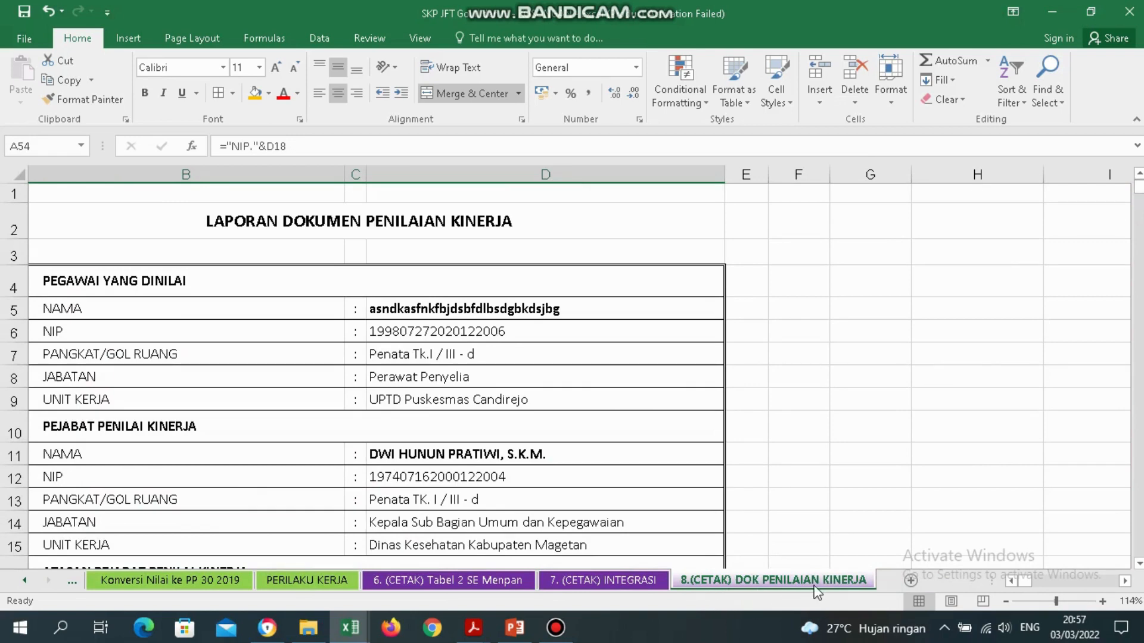
pyautogui.click(422, 416)
pyautogui.press('Down')
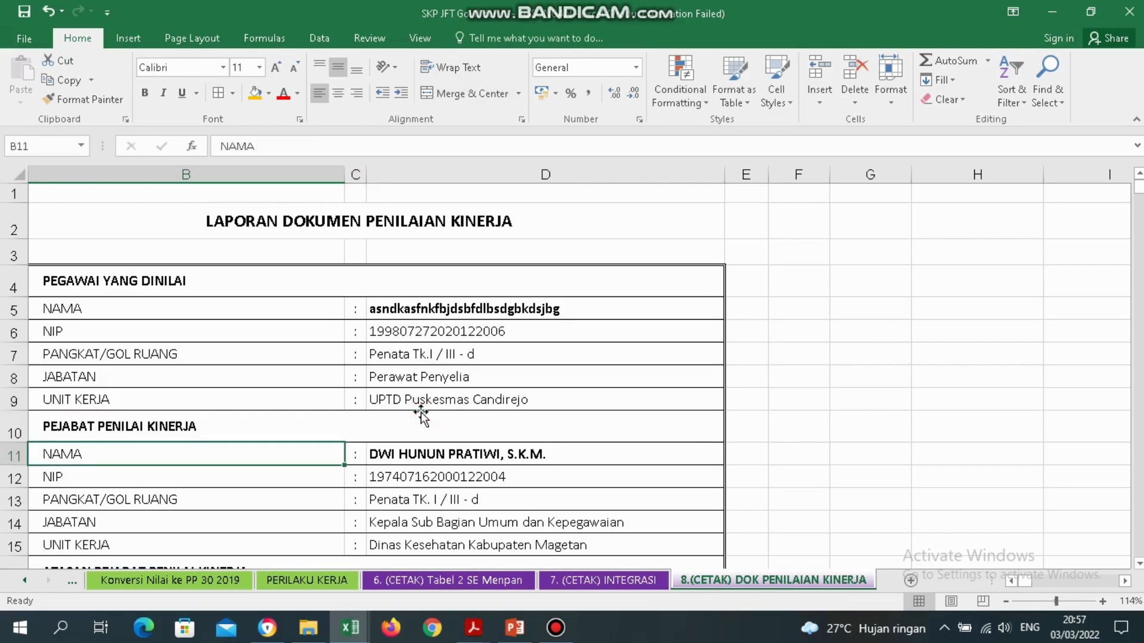
pyautogui.press('Down')
pyautogui.press('Down')
pyautogui.press('Down')
pyautogui.press('Down')
pyautogui.press('Down')
pyautogui.press('Down')
pyautogui.press('Down')
pyautogui.press('Down')
pyautogui.press('Down')
pyautogui.press('Down')
pyautogui.press('Down')
pyautogui.press('Down')
pyautogui.press('Down')
pyautogui.press('Down')
pyautogui.press('Down')
pyautogui.press('Down')
pyautogui.press('Down')
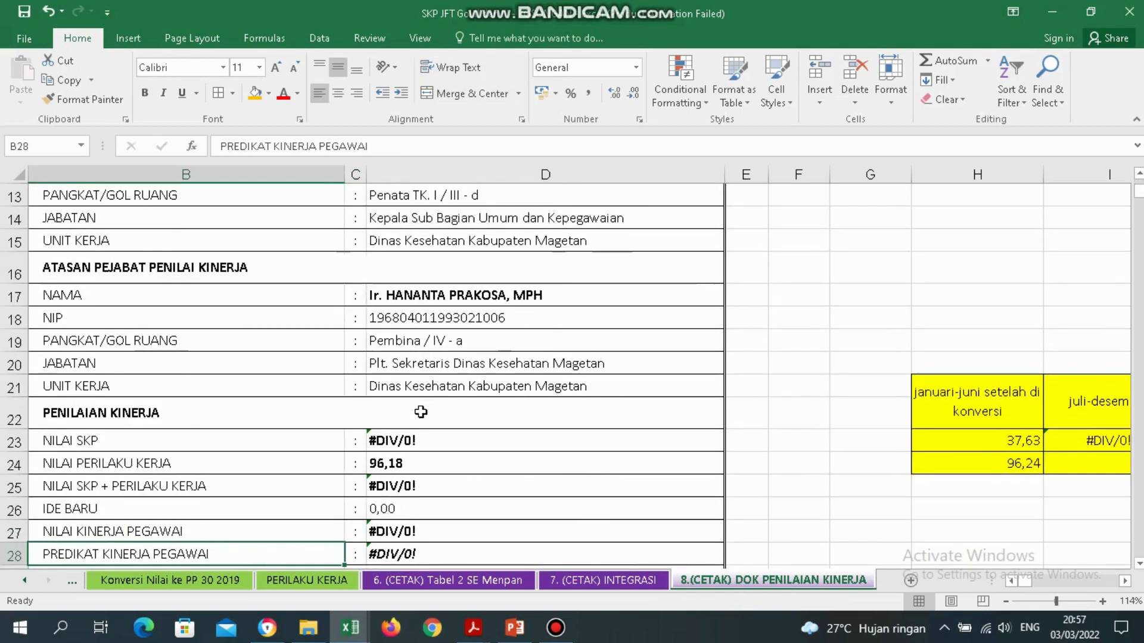
pyautogui.scroll(-2, 421, 412)
pyautogui.press('Up')
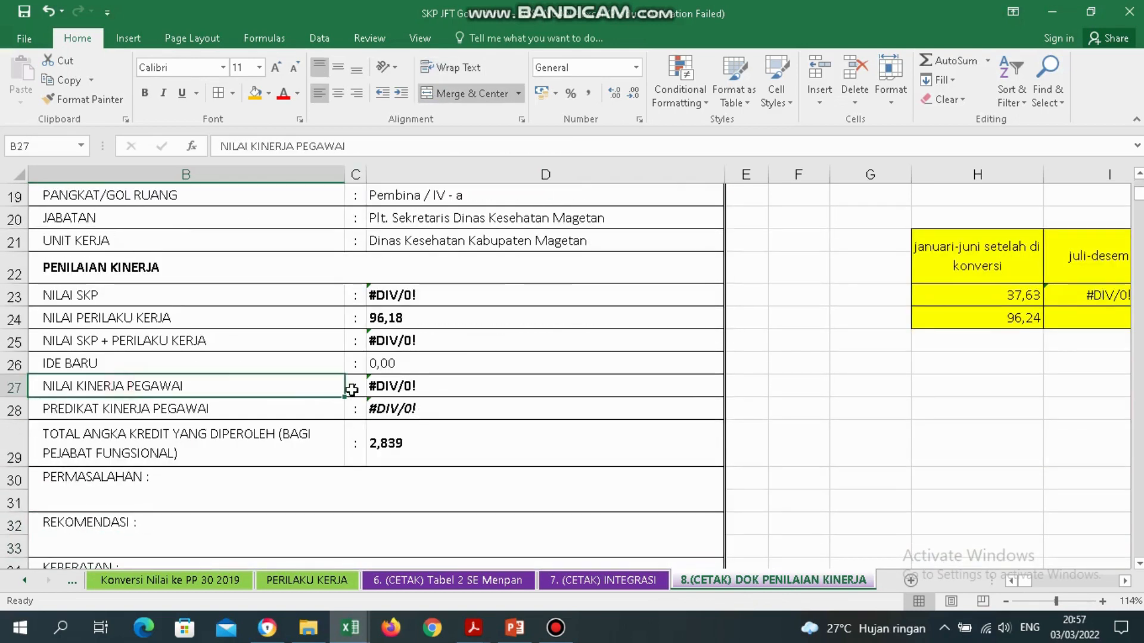
pyautogui.moveTo(352, 390); pyautogui.dragTo(408, 386)
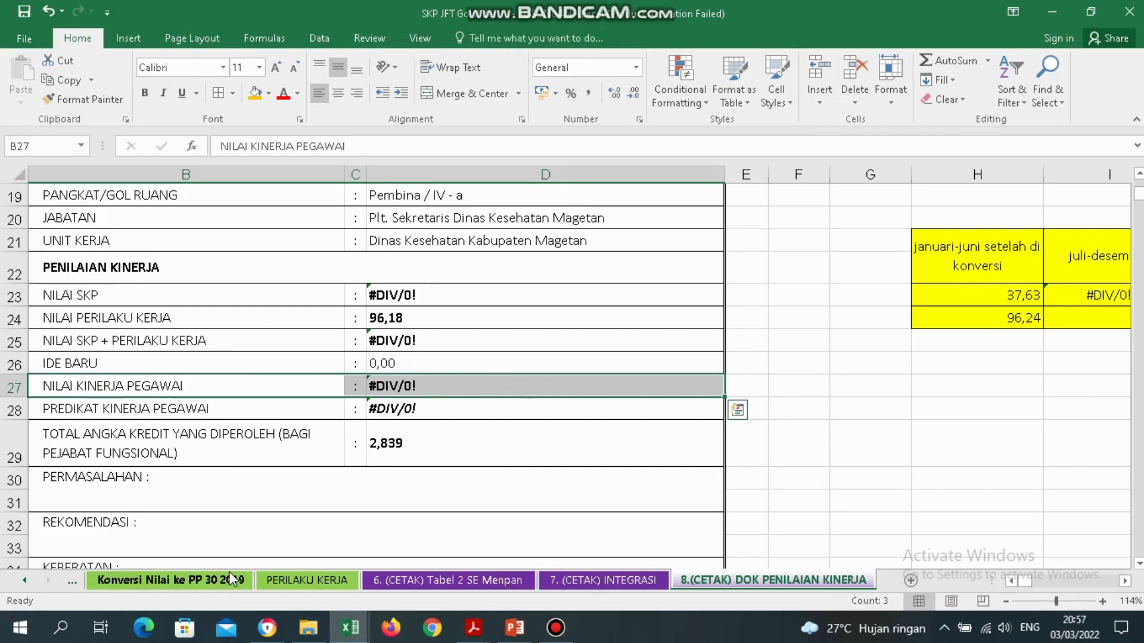
# Type 90-109 in E27 and compare it with PERILAKU KERJA's range column for the fungsional job groups.
pyautogui.click(755, 385)
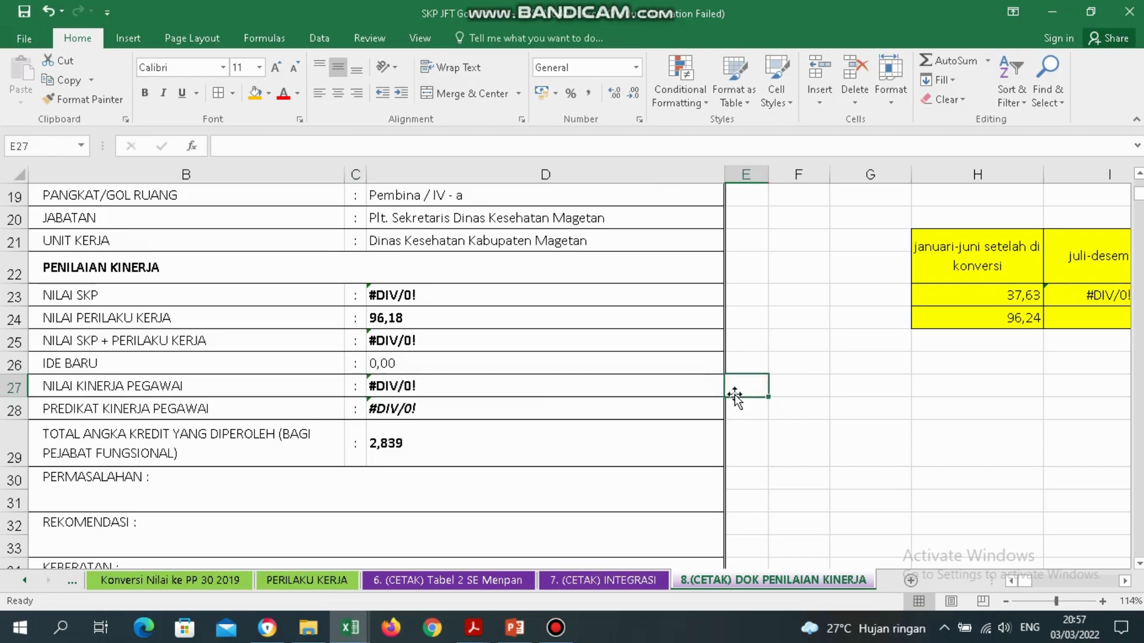
pyautogui.write('90')
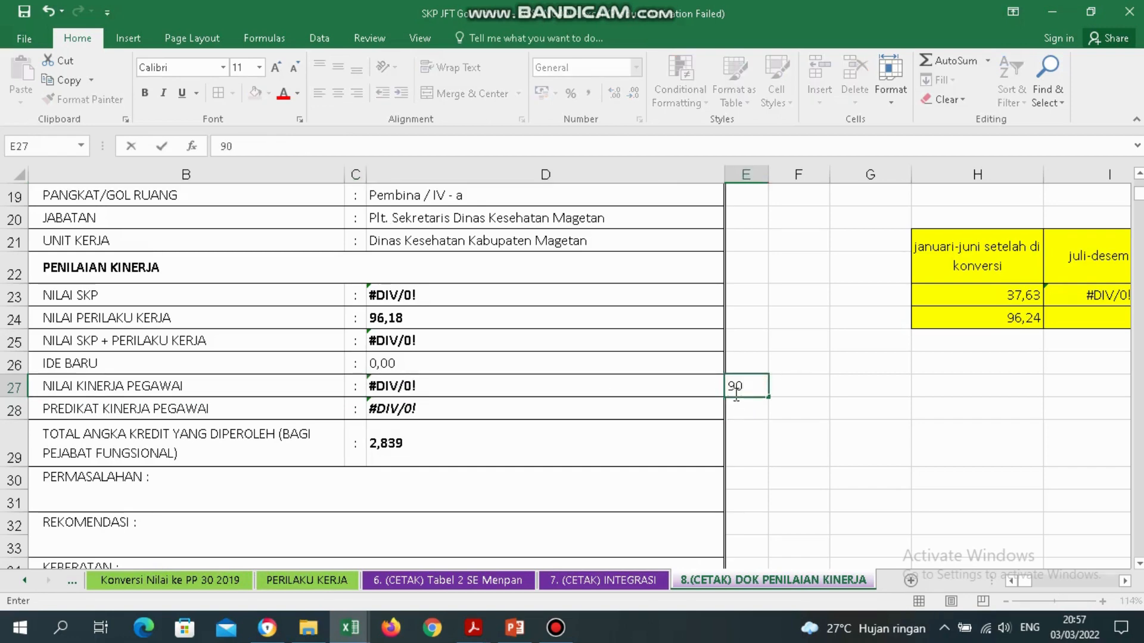
pyautogui.write('-109')
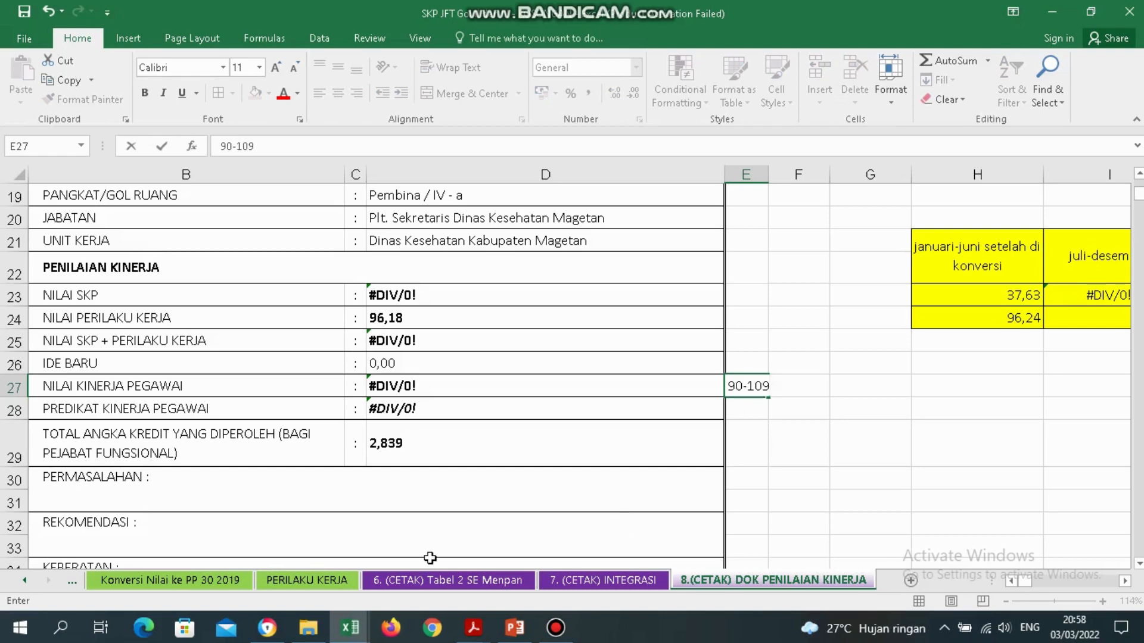
pyautogui.click(334, 581)
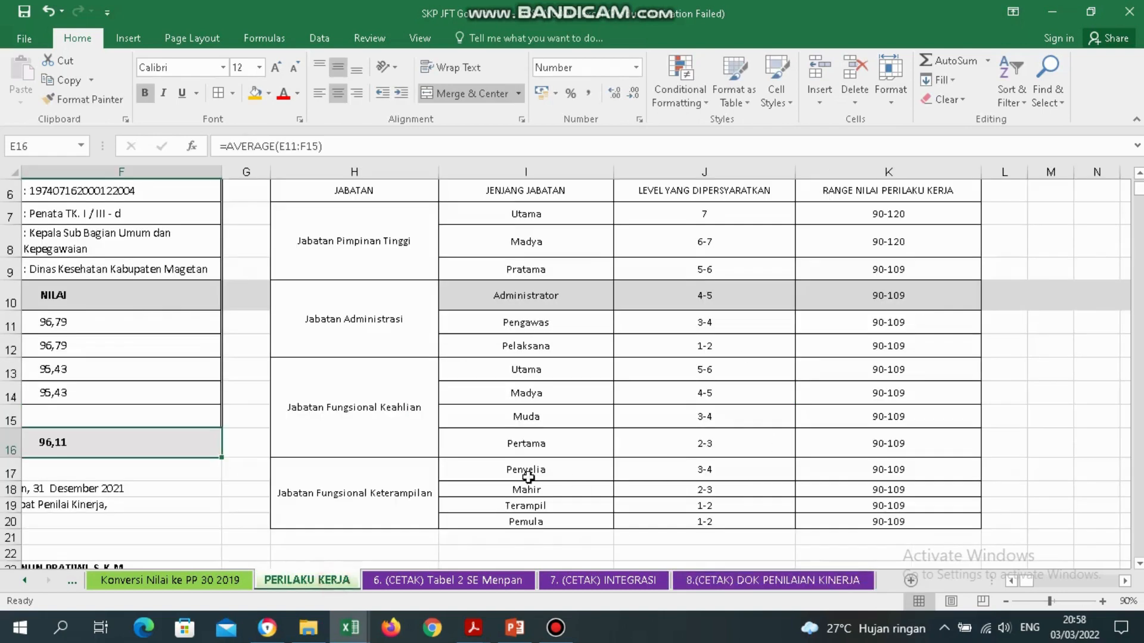
pyautogui.click(391, 405)
pyautogui.moveTo(391, 405); pyautogui.dragTo(409, 488)
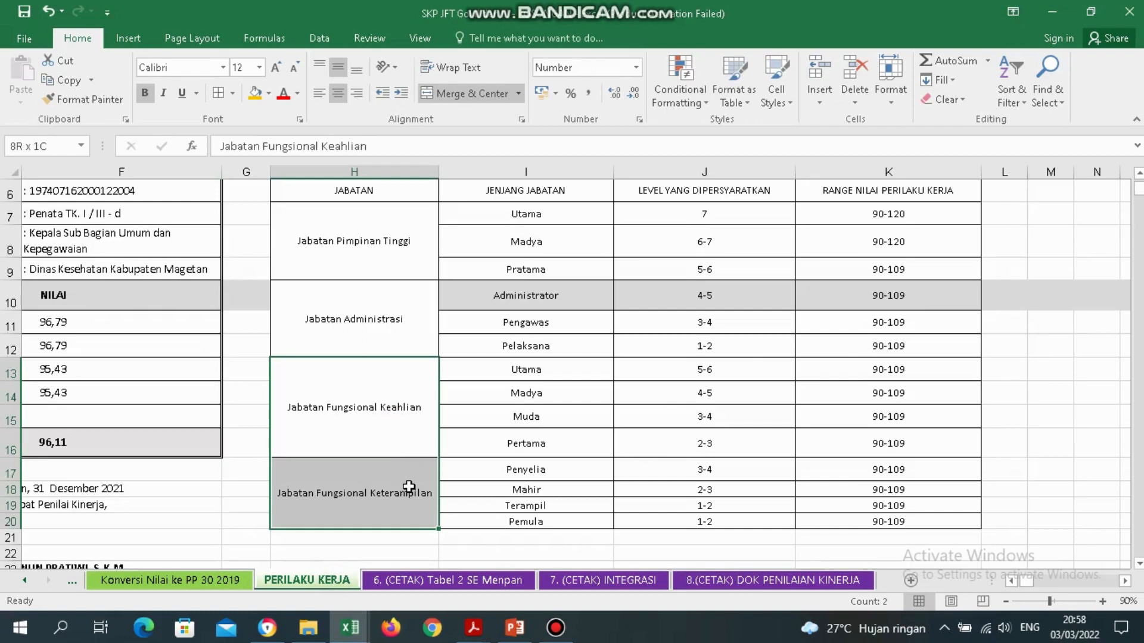
pyautogui.hotkey('shift', 'Right')
pyautogui.hotkey('shift', 'Right')
pyautogui.hotkey('shift', 'Right')
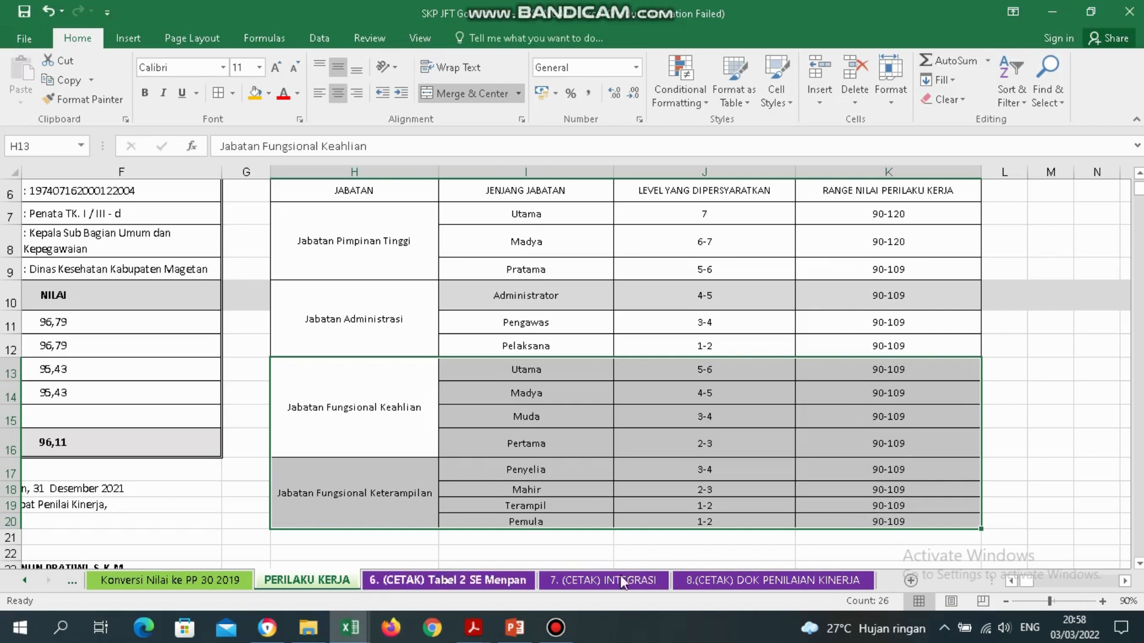
# Back on the report, inspect the D28 and D27 formulas and recheck 90-109 in E27.
pyautogui.click(857, 583)
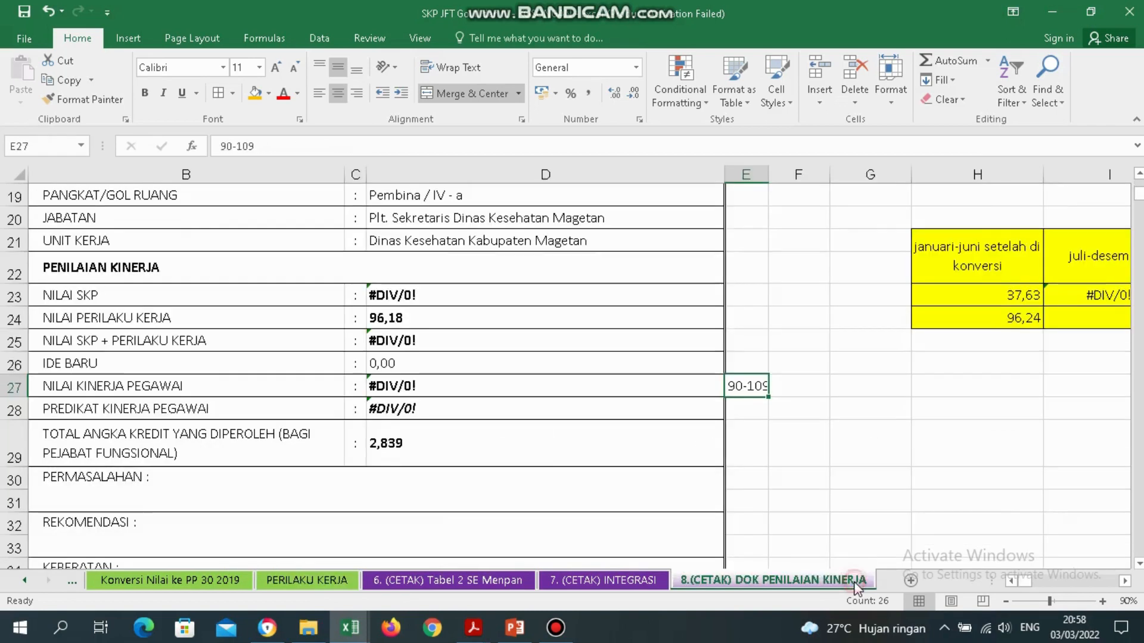
pyautogui.click(710, 417)
pyautogui.click(525, 382)
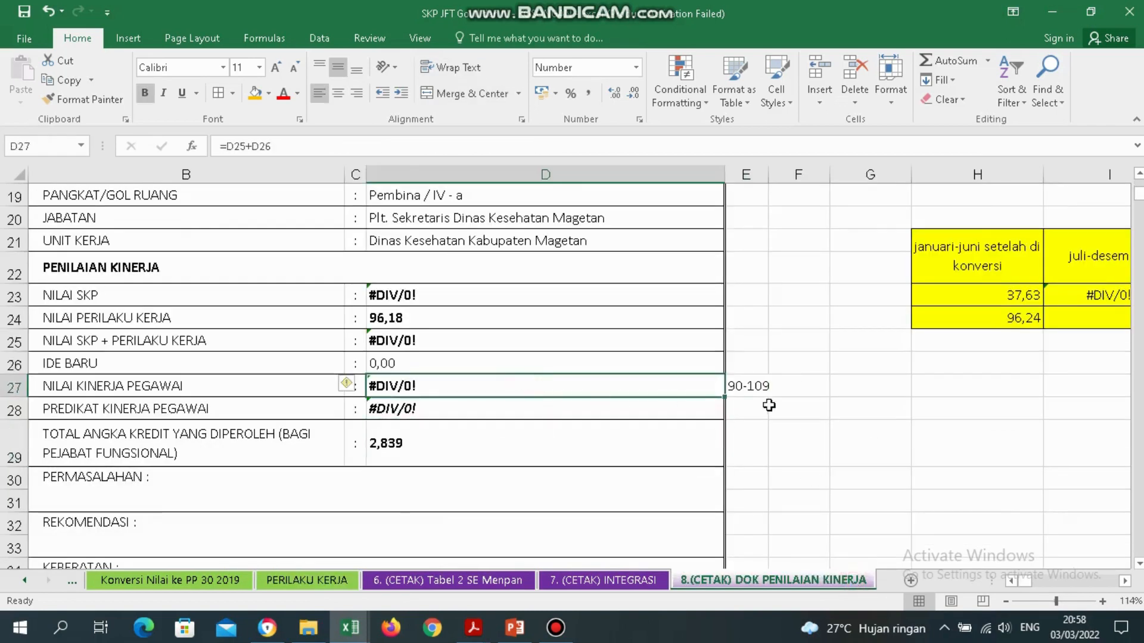
pyautogui.click(754, 386)
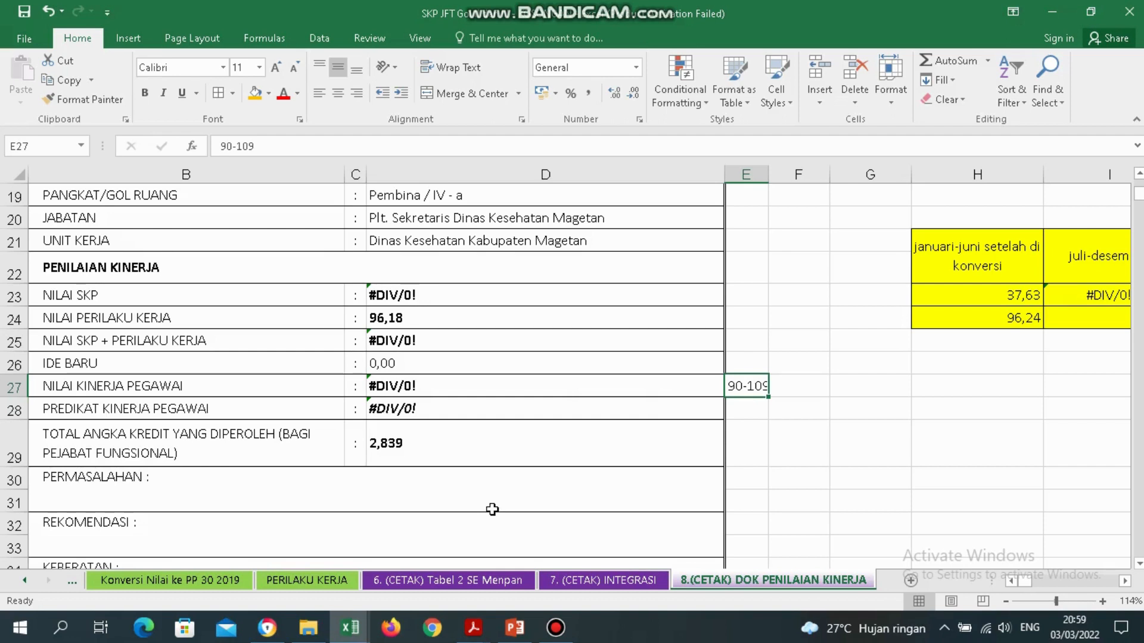
pyautogui.moveTo(516, 629)
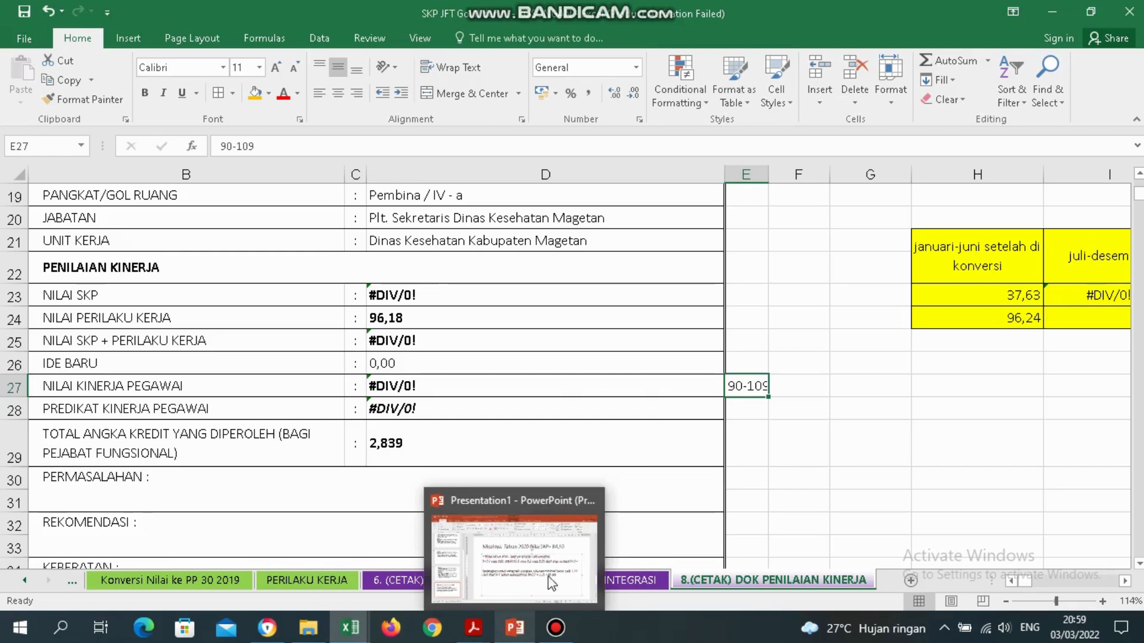
# Bring up PowerPoint slide 5 and highlight the 2020 score 84,53 and 2021 target 84,54.
pyautogui.click(563, 563)
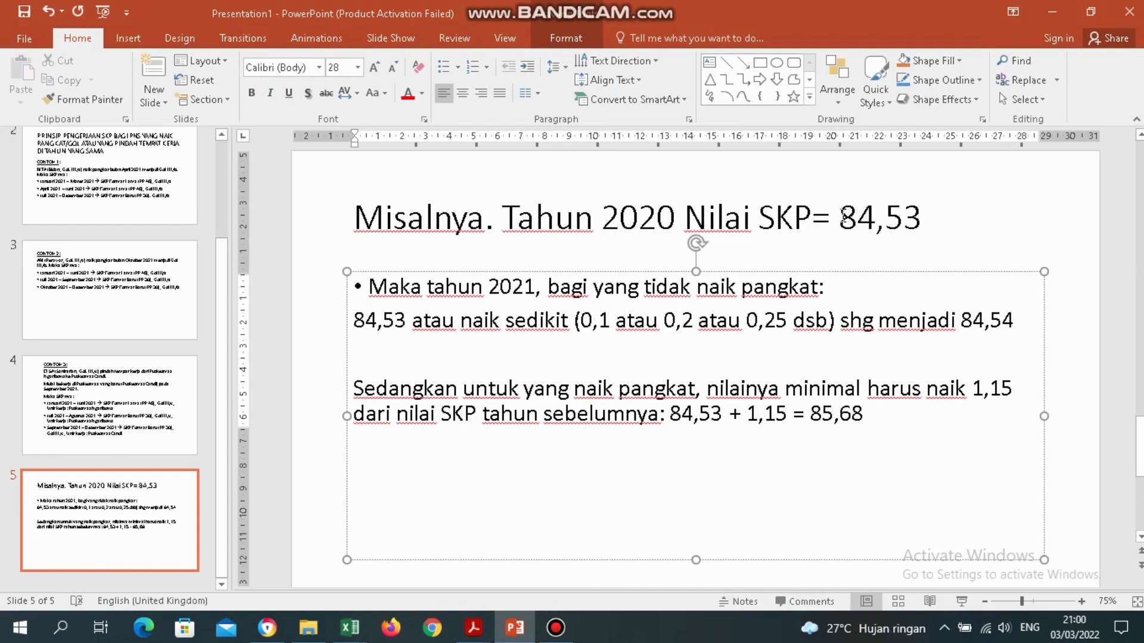
pyautogui.moveTo(841, 218); pyautogui.dragTo(917, 226)
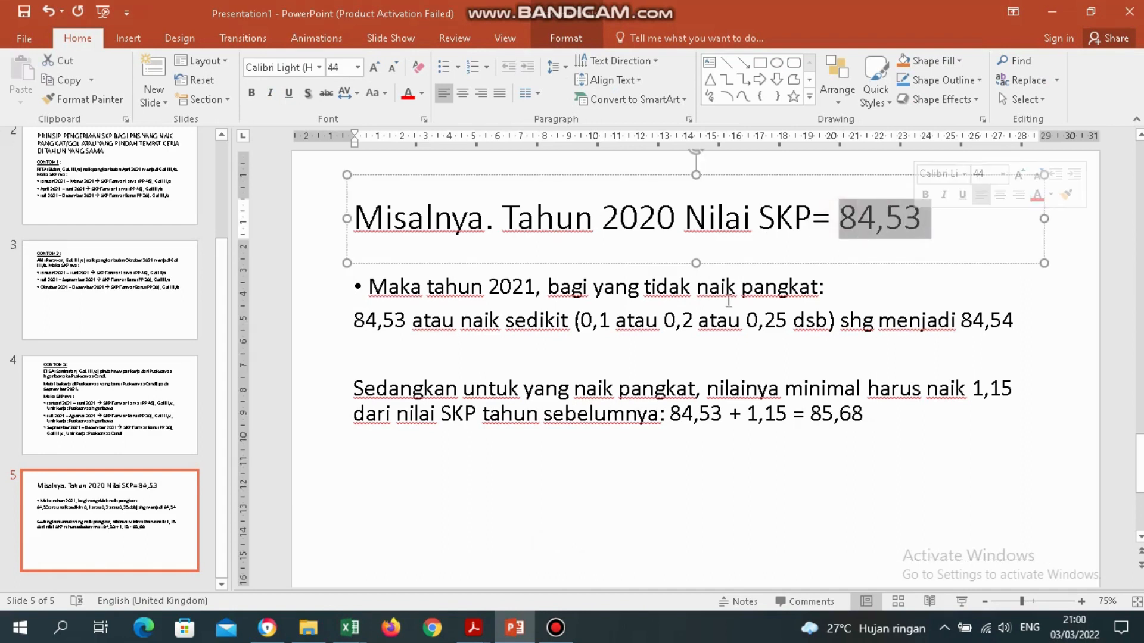
pyautogui.click(529, 284)
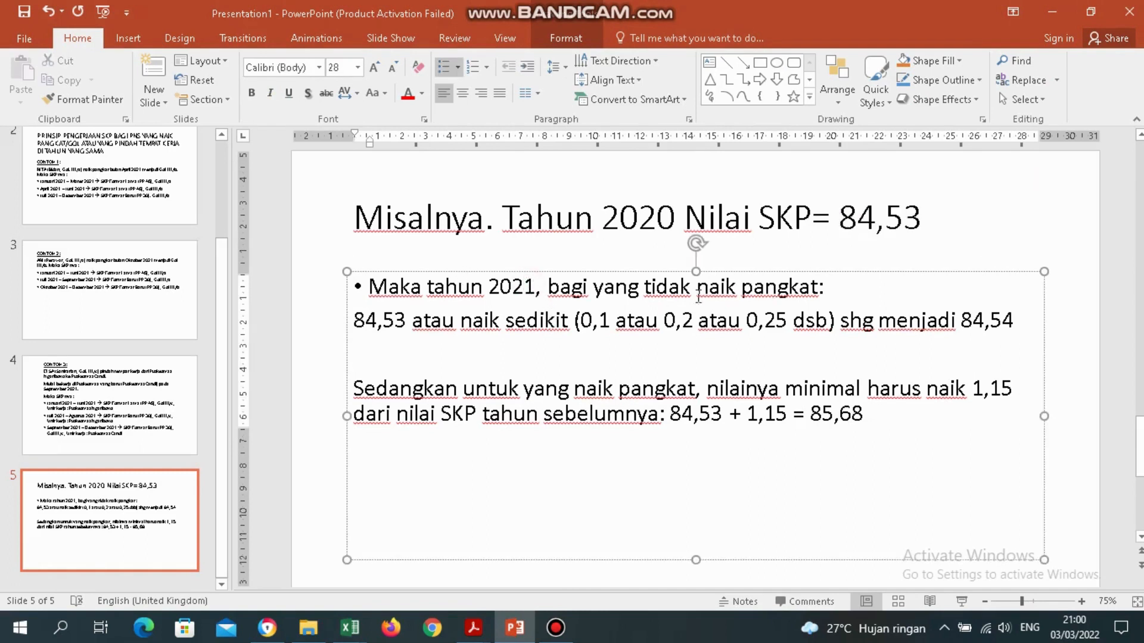
pyautogui.moveTo(964, 320); pyautogui.dragTo(1013, 325)
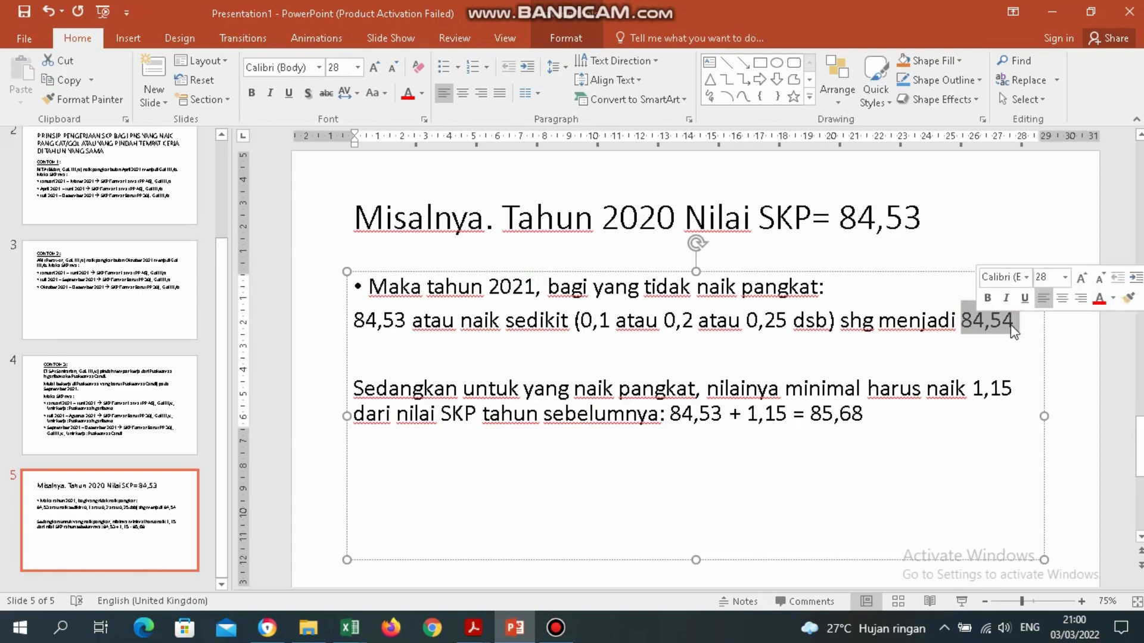
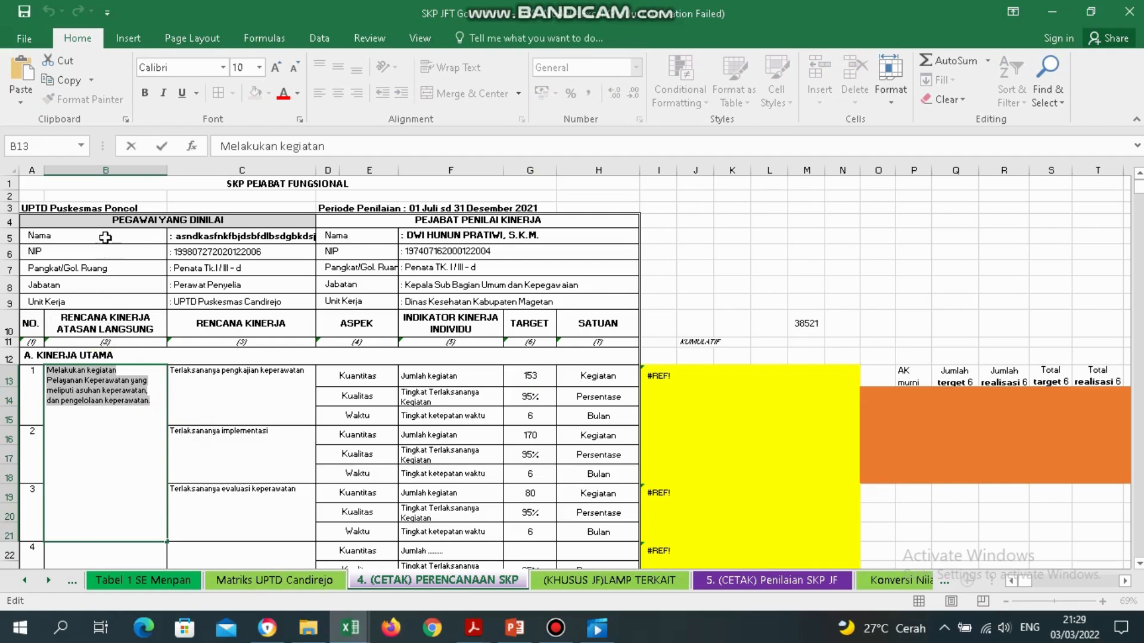
# Copy the four-line superior plan text from B13 on the PERENCANAAN SKP sheet.
pyautogui.click(117, 170)
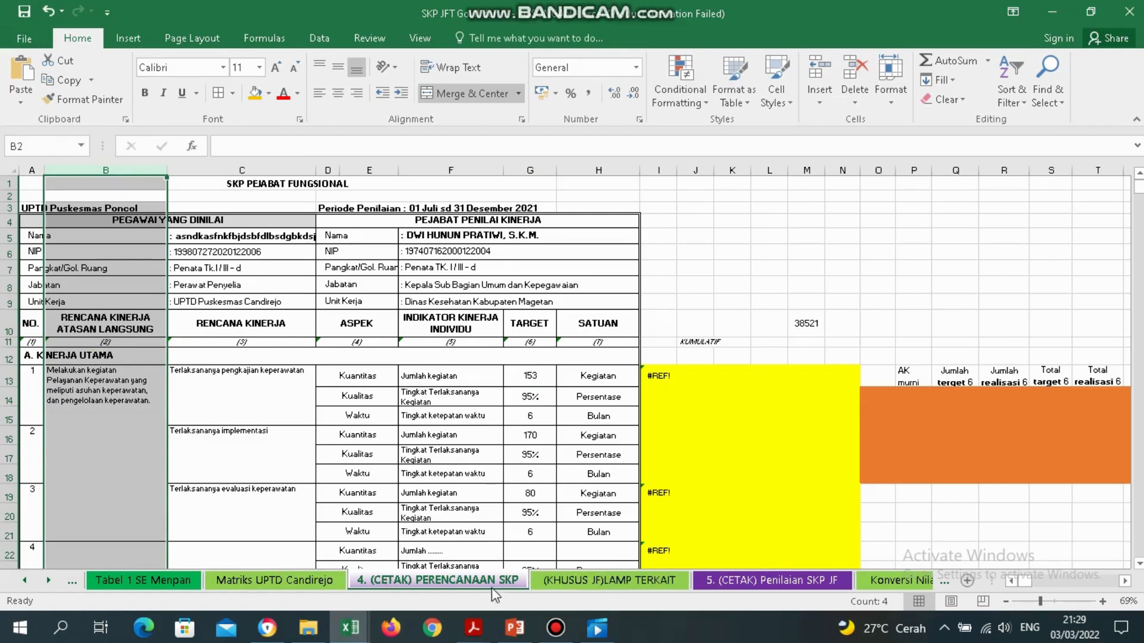
pyautogui.click(115, 393)
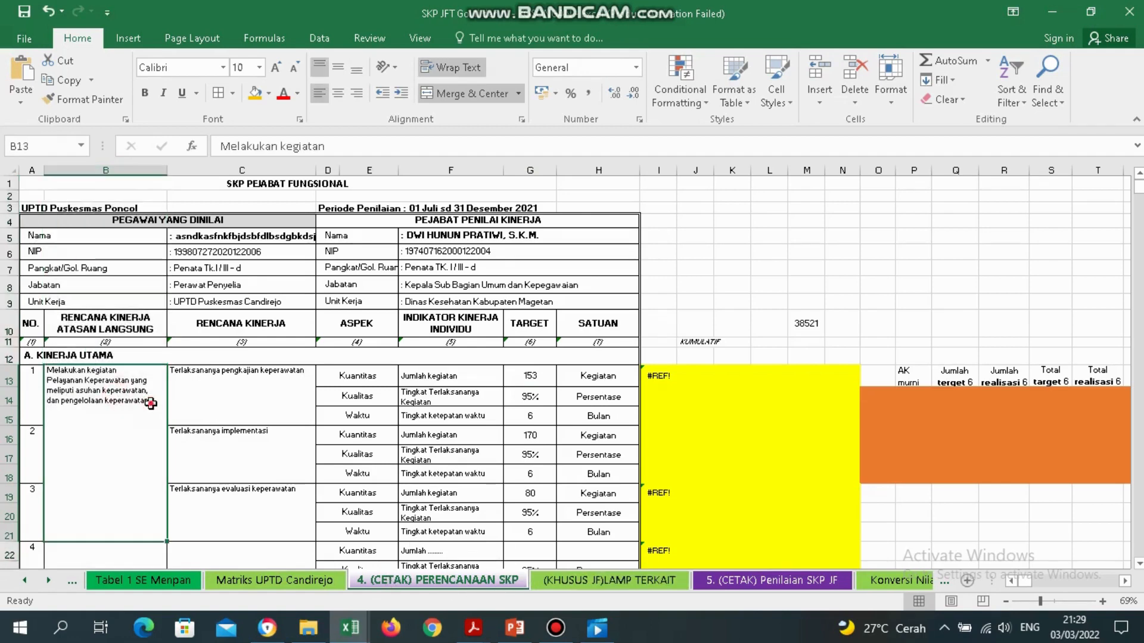
pyautogui.doubleClick(151, 404)
pyautogui.doubleClick(151, 404)
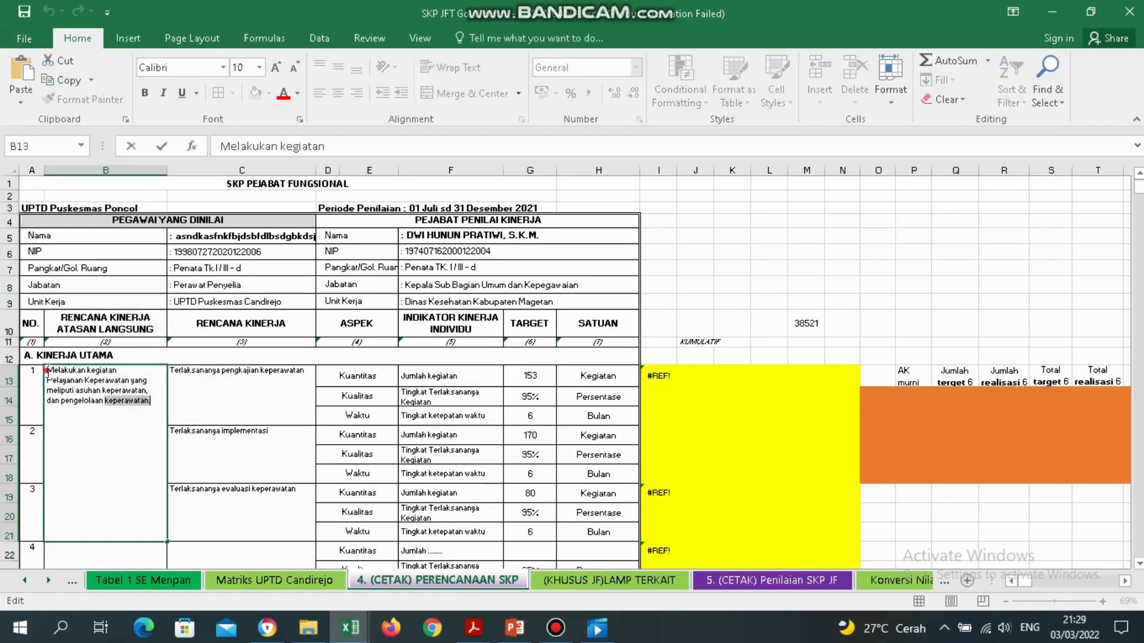
pyautogui.moveTo(47, 370); pyautogui.dragTo(151, 405)
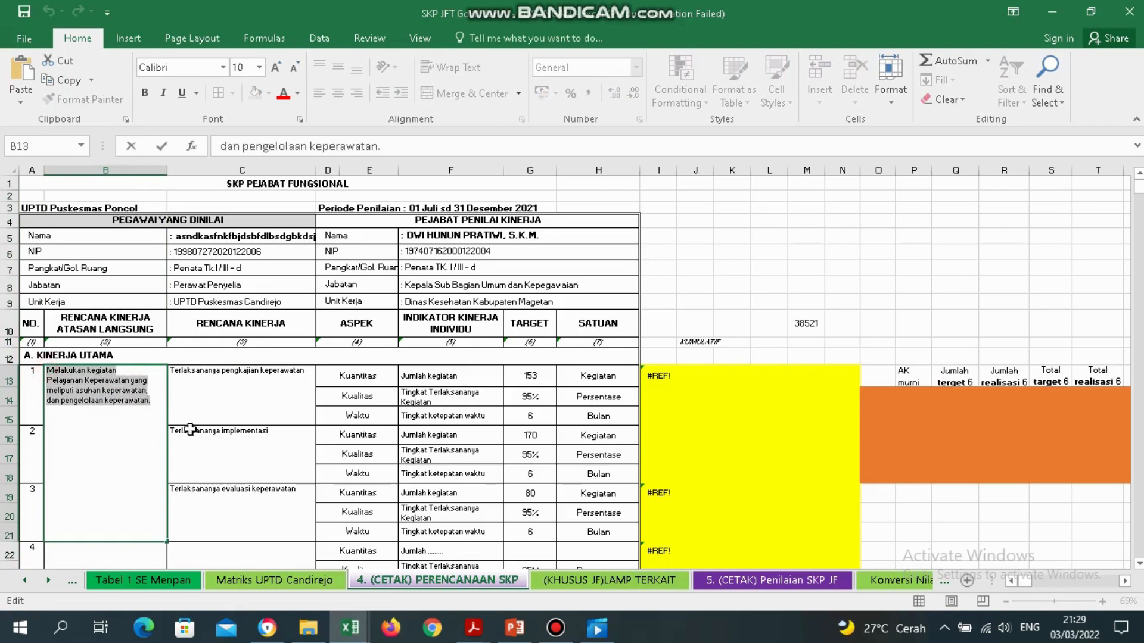
# Paste it into D4 (Rencana Kinerja 1) on Matriks UPTD Candirejo without the final period.
pyautogui.click(289, 577)
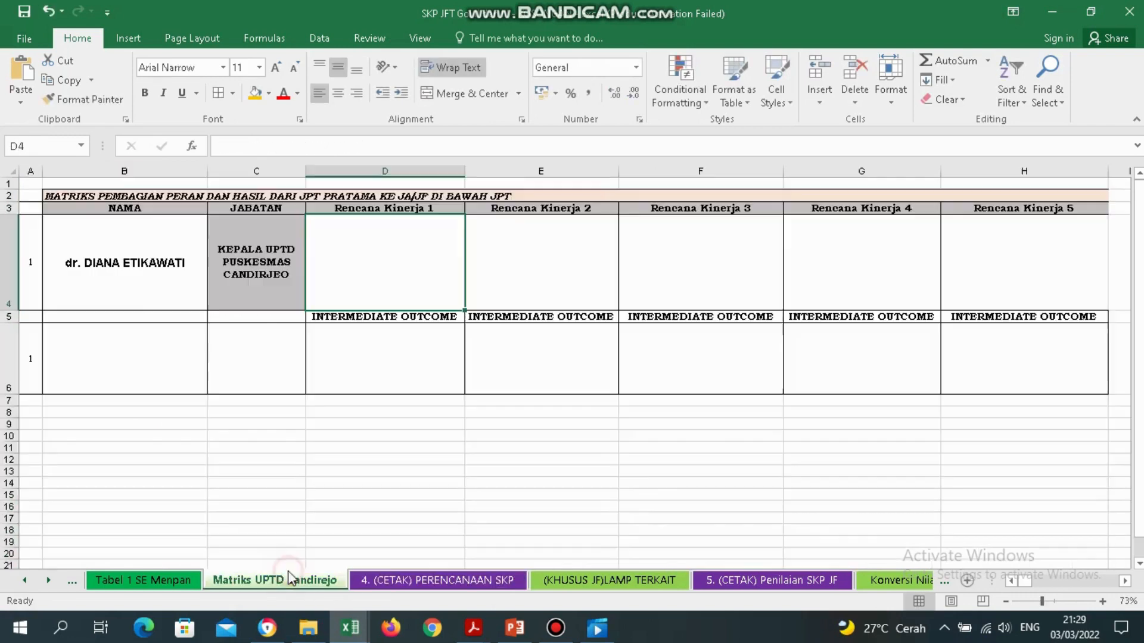
pyautogui.doubleClick(380, 263)
pyautogui.write('Melakukan kegiatan Pelayanan Keperawatan yang meliputi asuhan keperawatan, dan pengelolaan keperawatan.')
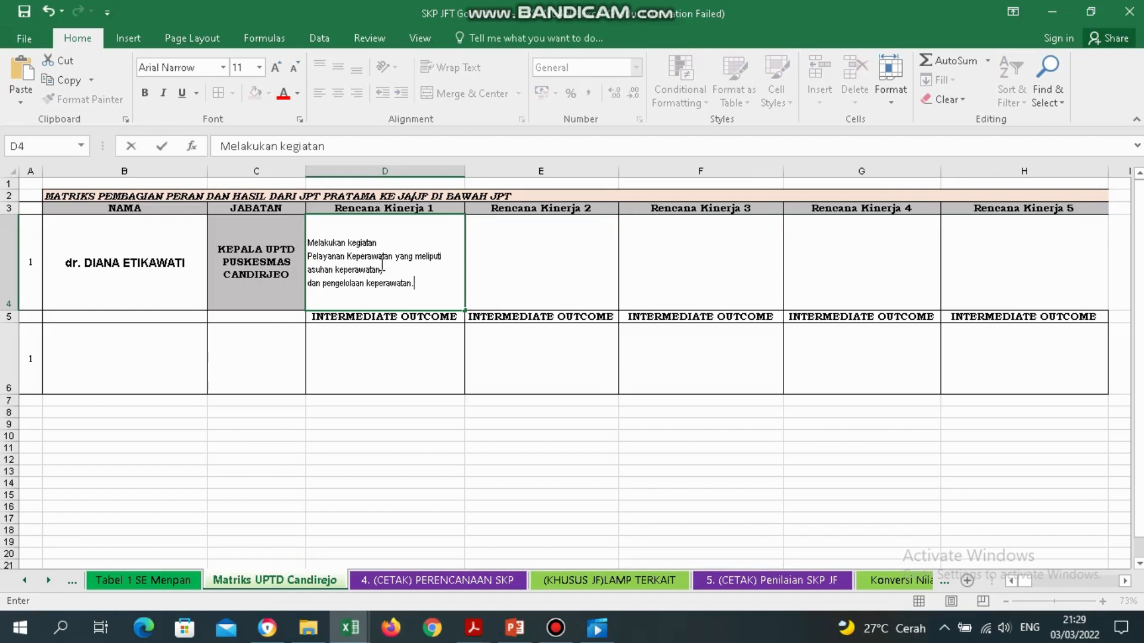
pyautogui.press('BackSpace')
pyautogui.press('Return')
pyautogui.click(415, 378)
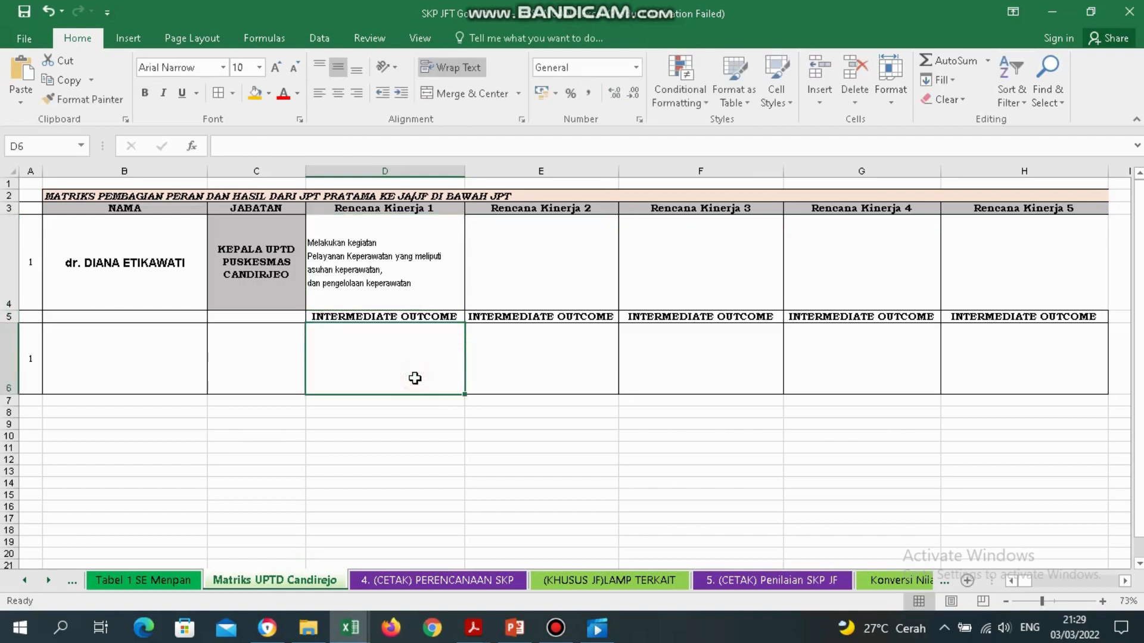
# Enter the nurse's full name with academic title in B6 and position Perawat Penyelia in C6.
pyautogui.click(184, 379)
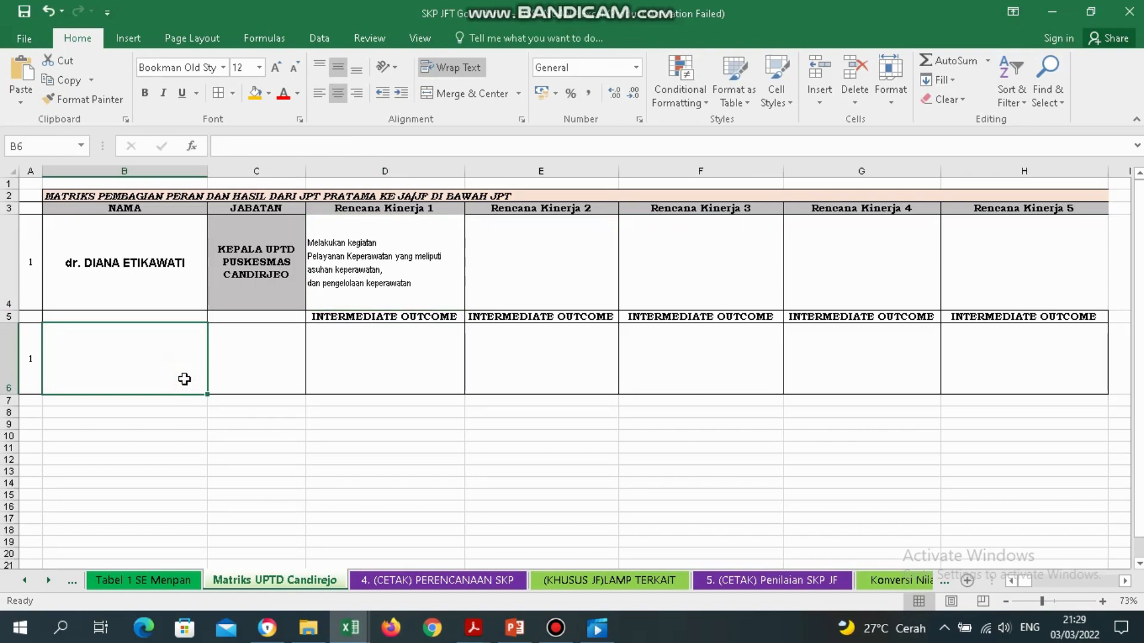
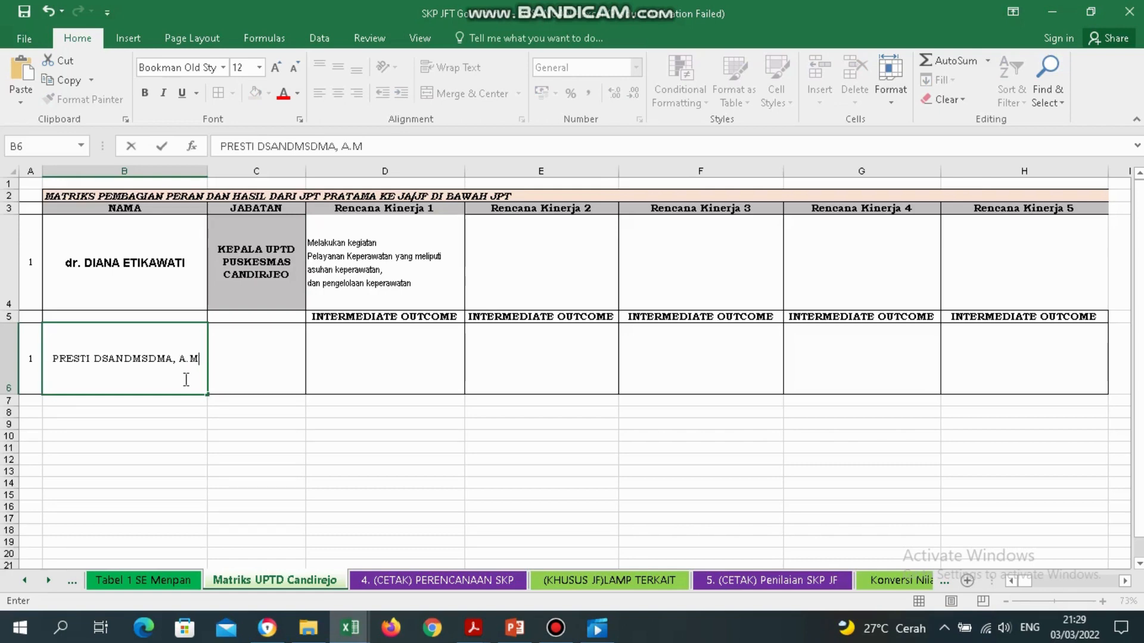
pyautogui.write('....')
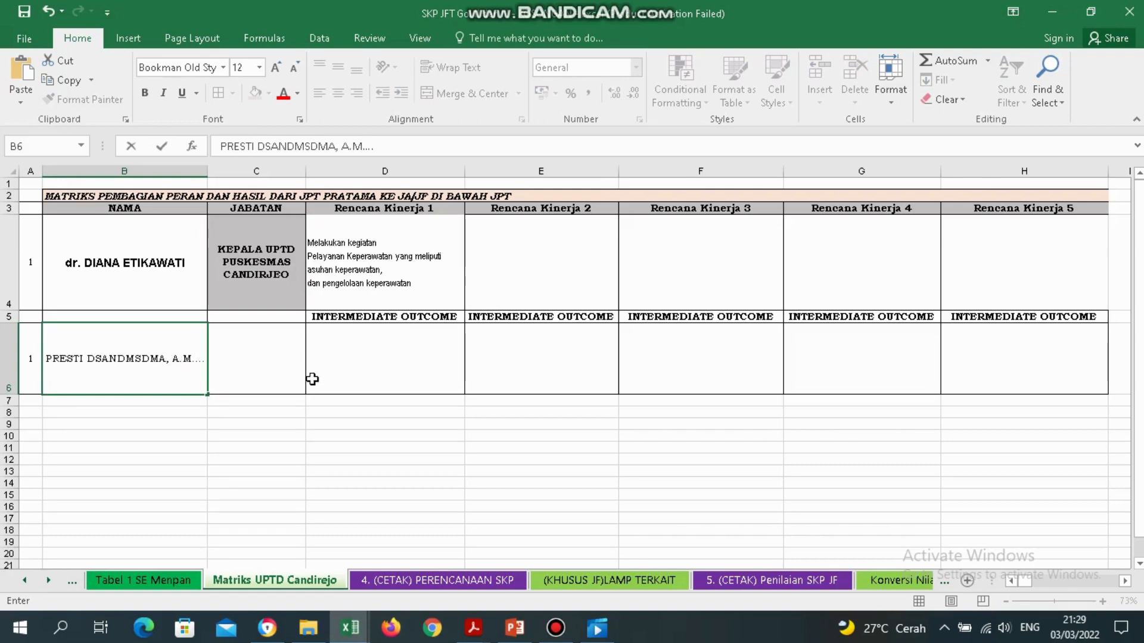
pyautogui.click(284, 376)
pyautogui.write('..')
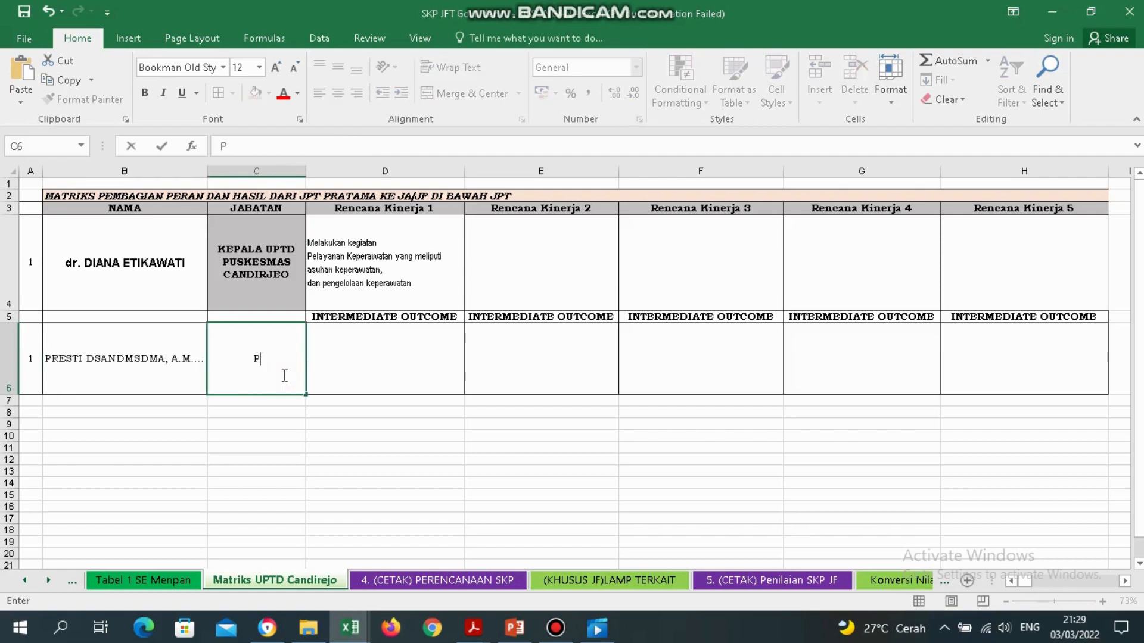
pyautogui.write('rawat Penyelia')
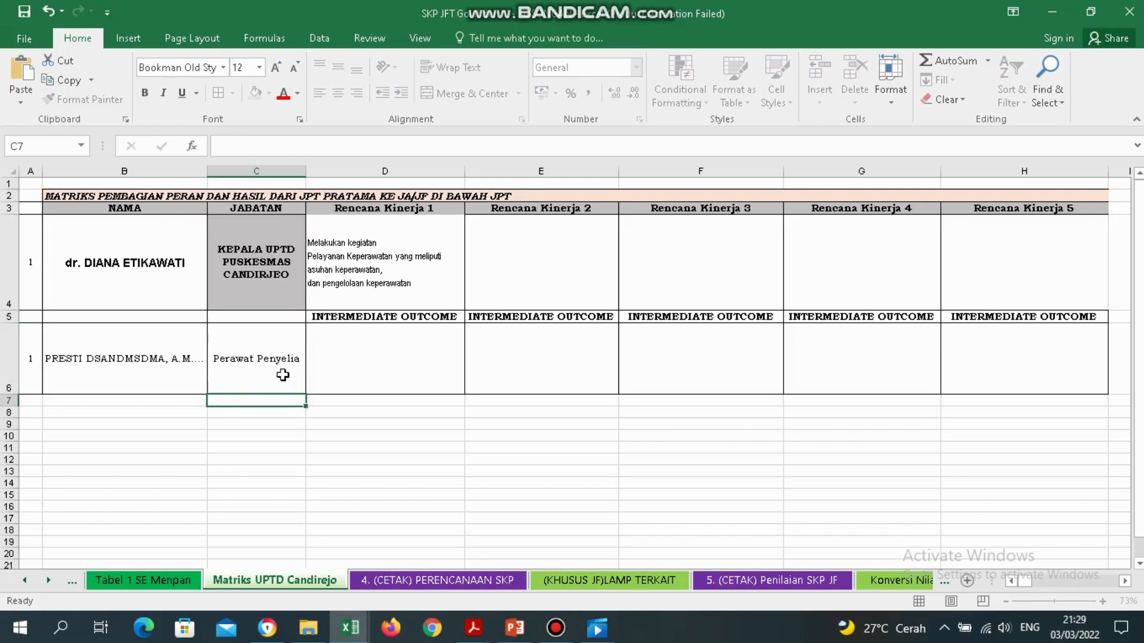
pyautogui.press('Tab')
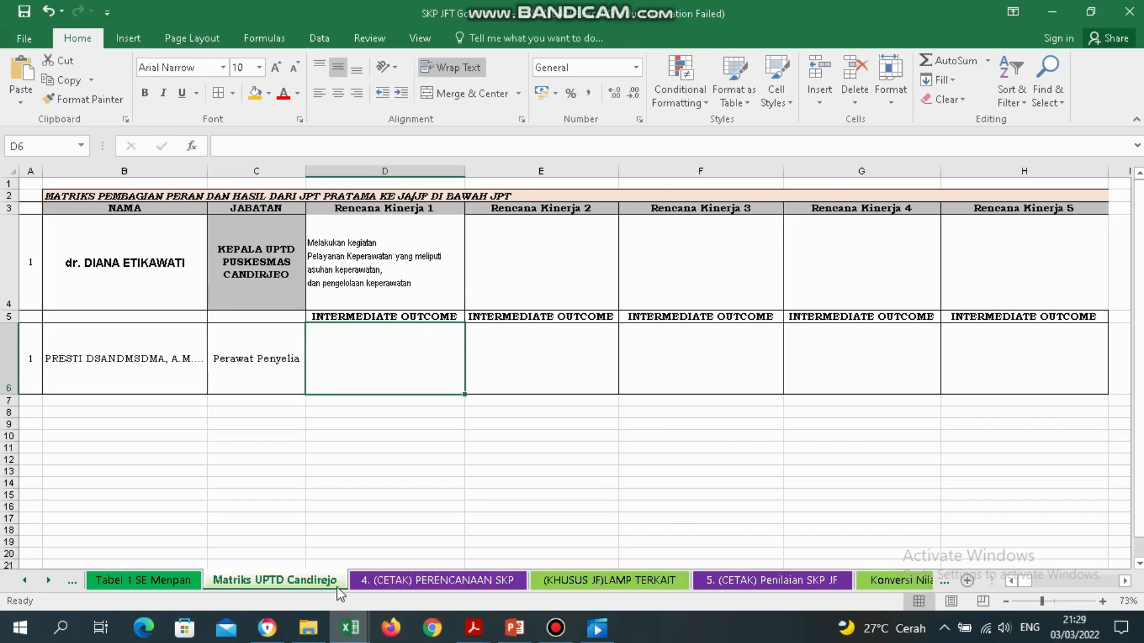
# Copy 'Terlaksananya pengkajian keperawatan' from C13 on PERENCANAAN SKP into D6 on Matriks UPTD Candirejo.
pyautogui.click(408, 581)
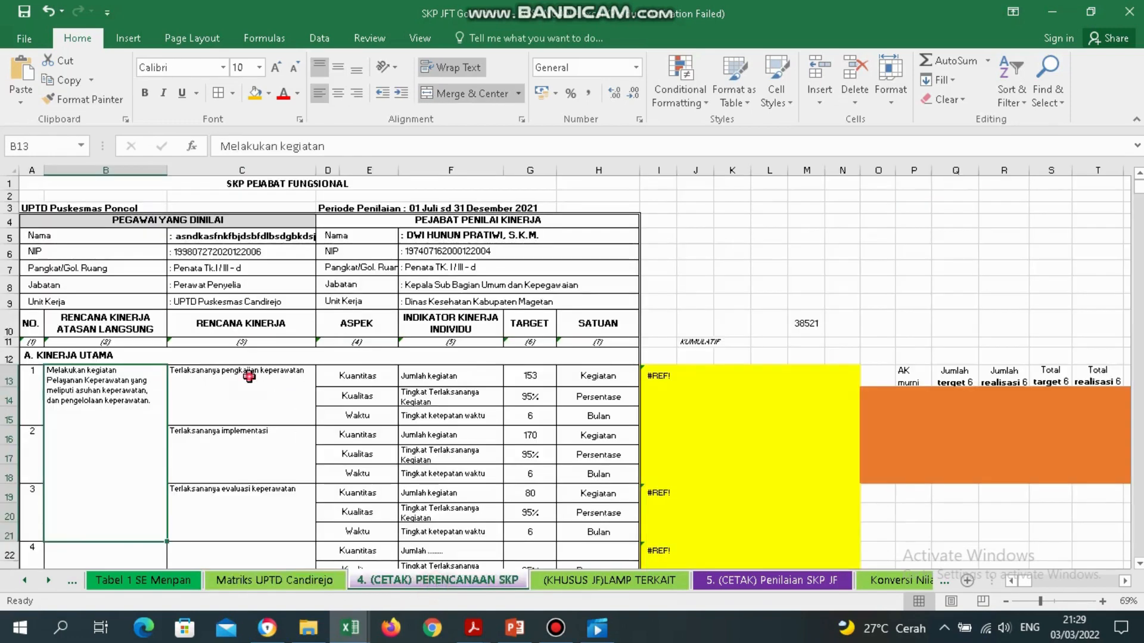
pyautogui.click(249, 377)
pyautogui.click(257, 166)
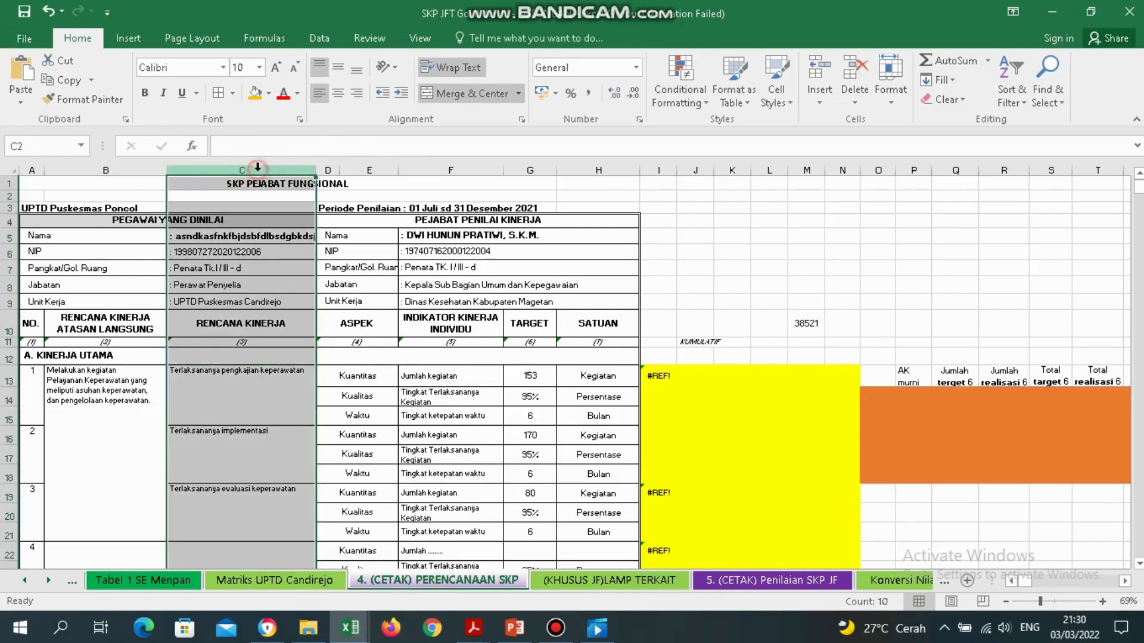
pyautogui.click(249, 377)
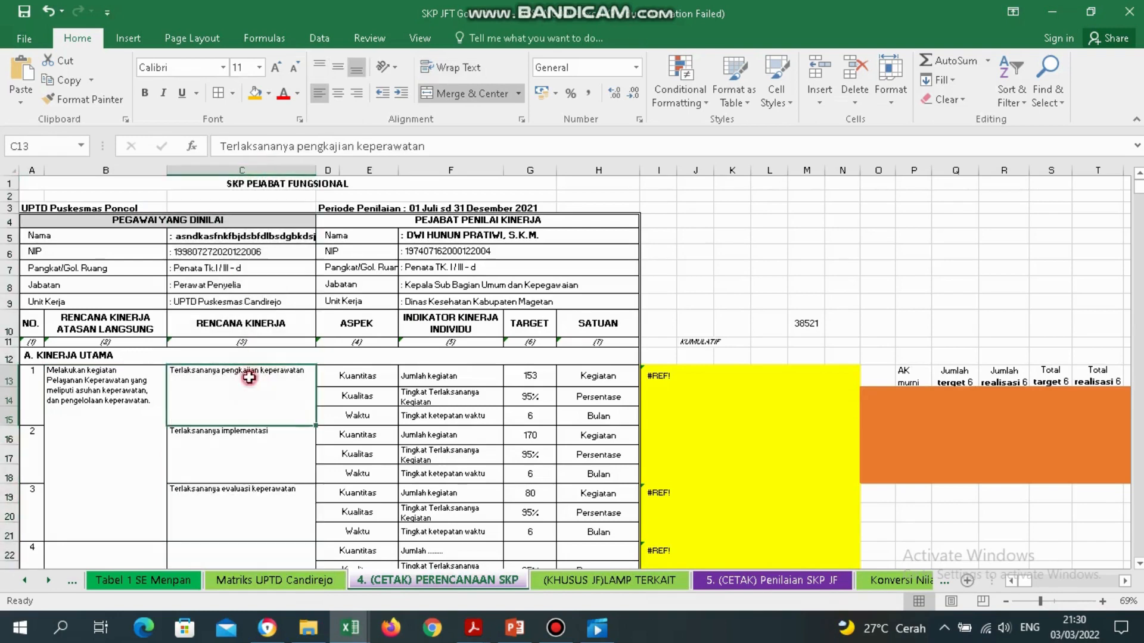
pyautogui.press('Down')
pyautogui.press('Down')
pyautogui.scroll(-1, 249, 376)
pyautogui.click(249, 377)
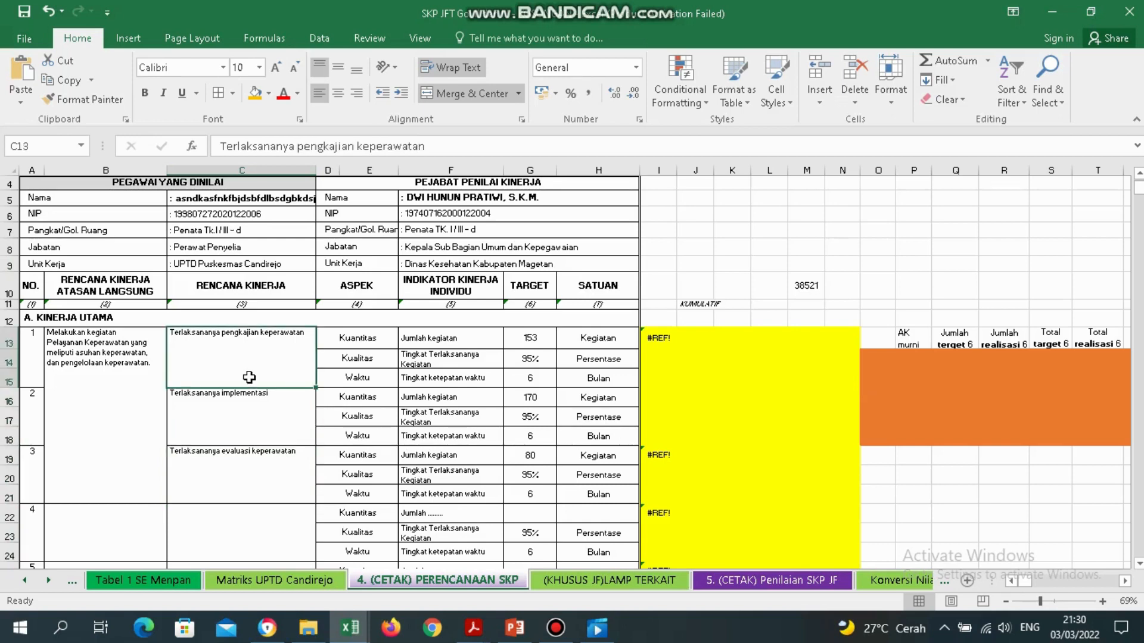
pyautogui.doubleClick(308, 339)
pyautogui.moveTo(309, 340); pyautogui.dragTo(156, 333)
pyautogui.hotkey('ctrl', 'c')
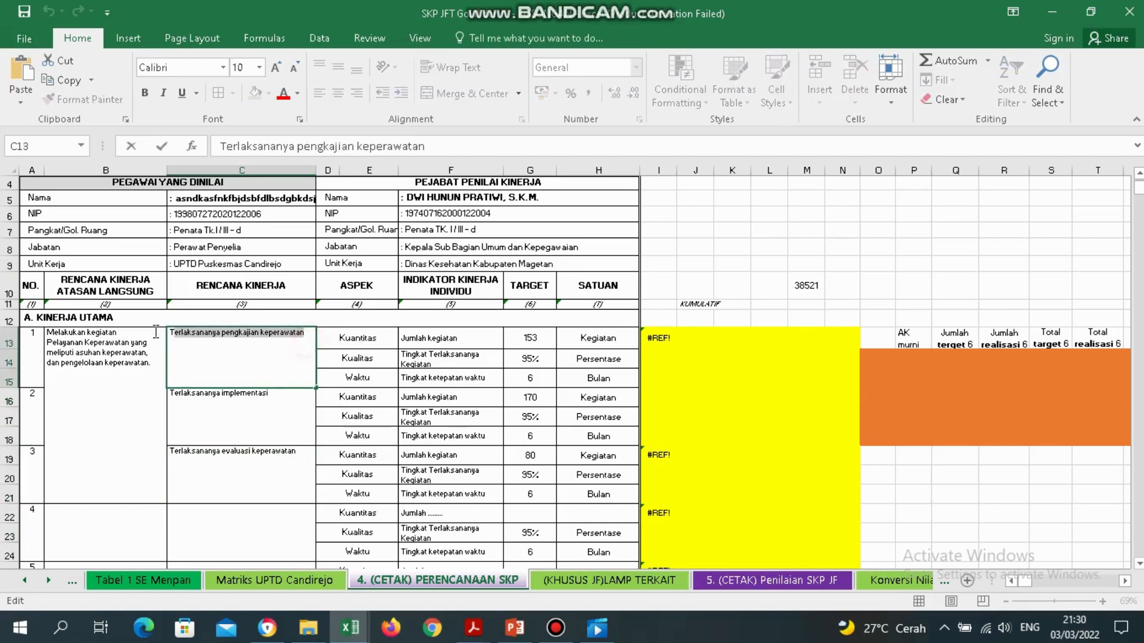
pyautogui.click(275, 580)
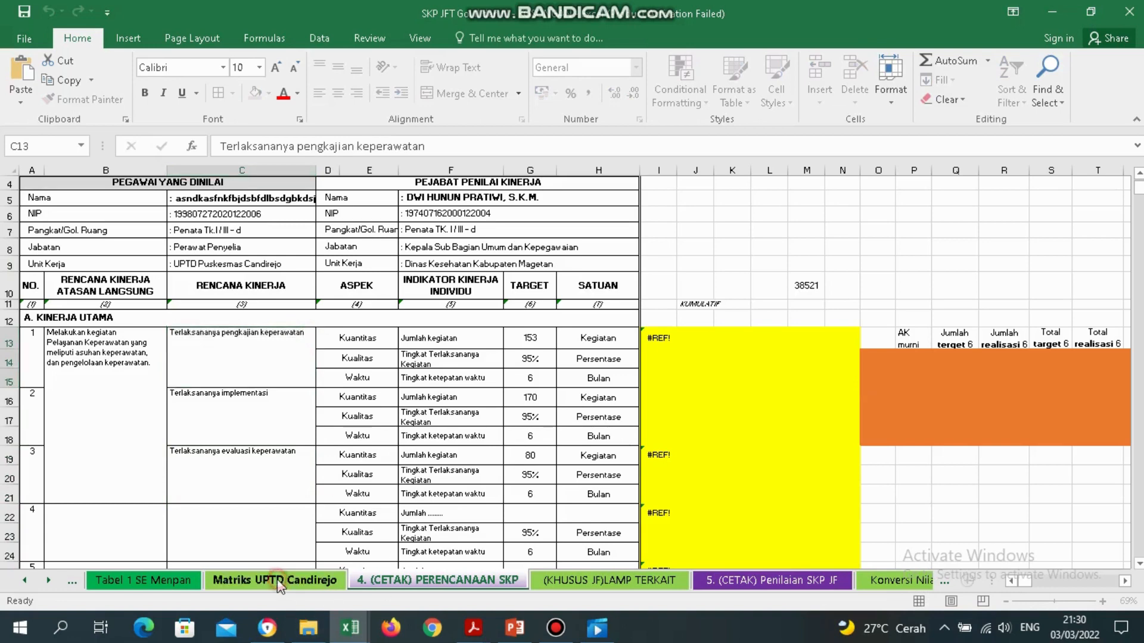
pyautogui.doubleClick(391, 366)
pyautogui.hotkey('ctrl', 'v')
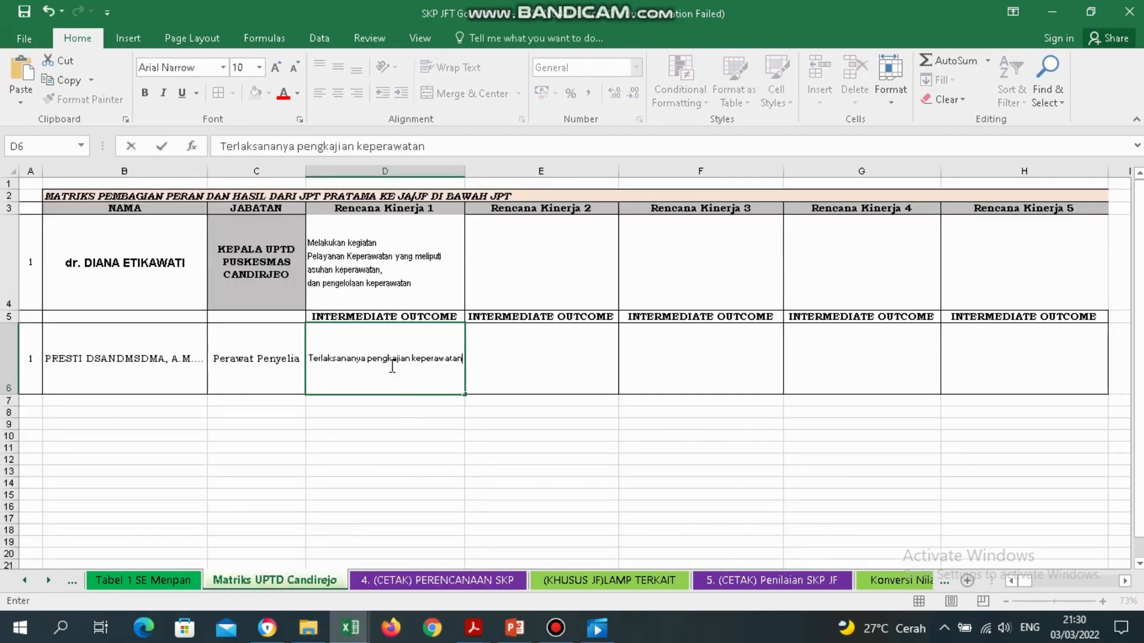
pyautogui.click(554, 358)
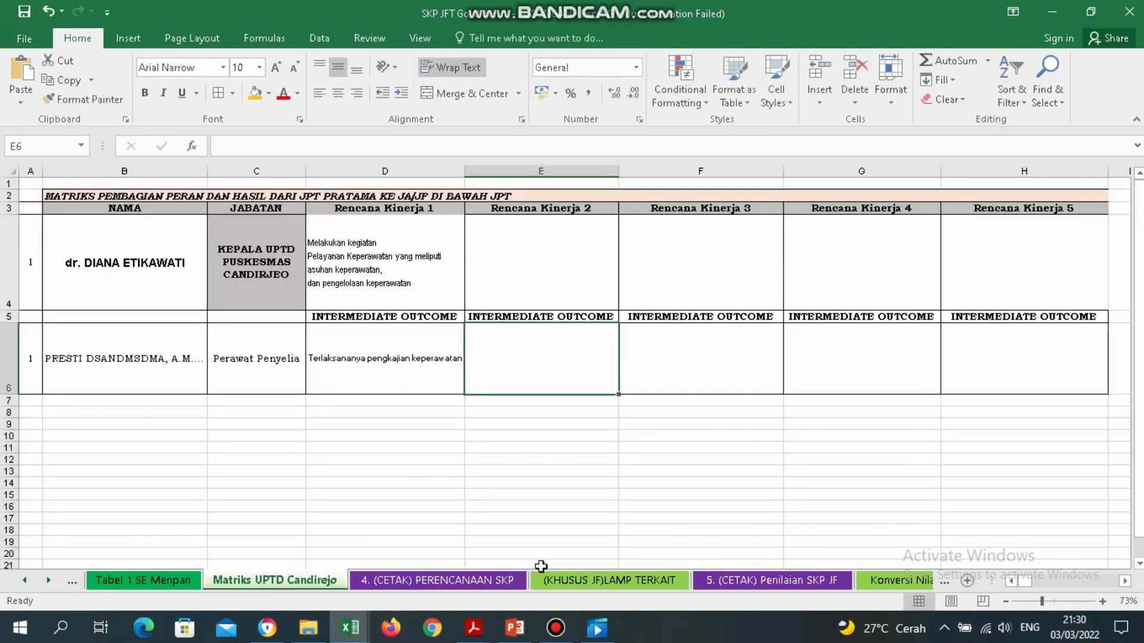
# Copy 'Terlaksananya implementasi' from C16 into E6.
pyautogui.click(471, 581)
pyautogui.click(270, 407)
pyautogui.doubleClick(270, 407)
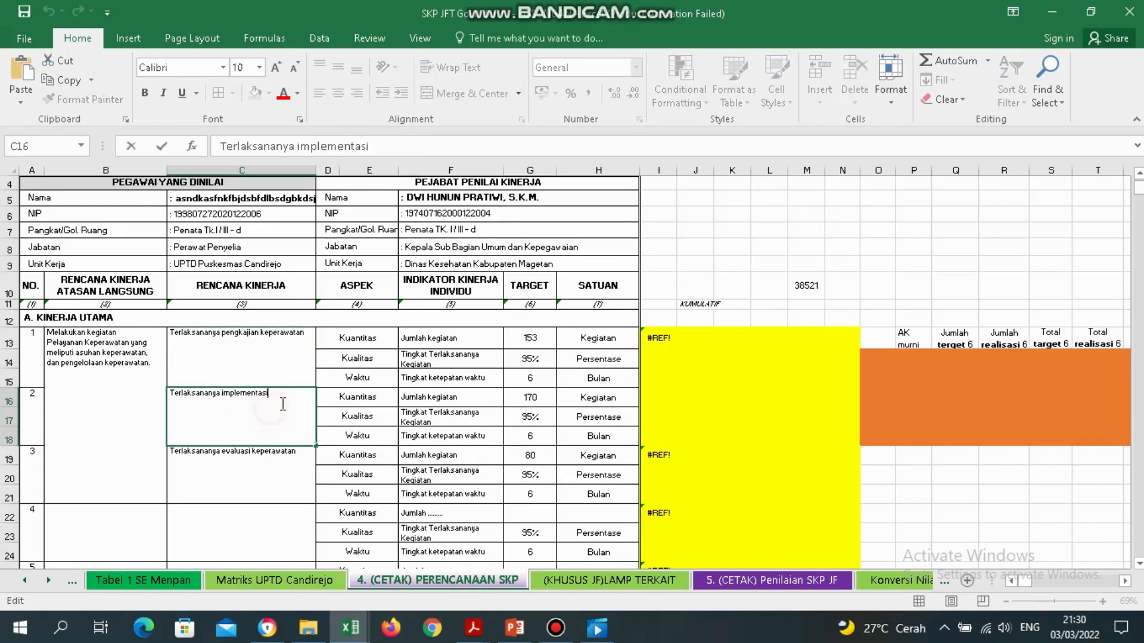
pyautogui.moveTo(280, 398); pyautogui.dragTo(125, 379)
pyautogui.hotkey('ctrl', 'c')
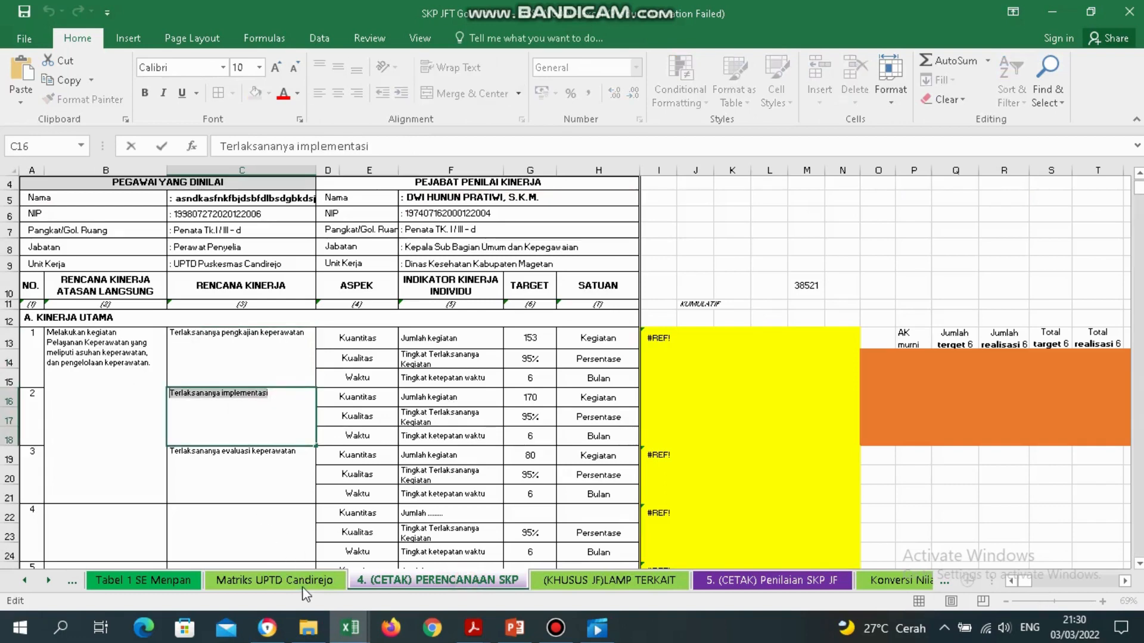
pyautogui.click(274, 581)
pyautogui.doubleClick(514, 347)
pyautogui.hotkey('ctrl', 'v')
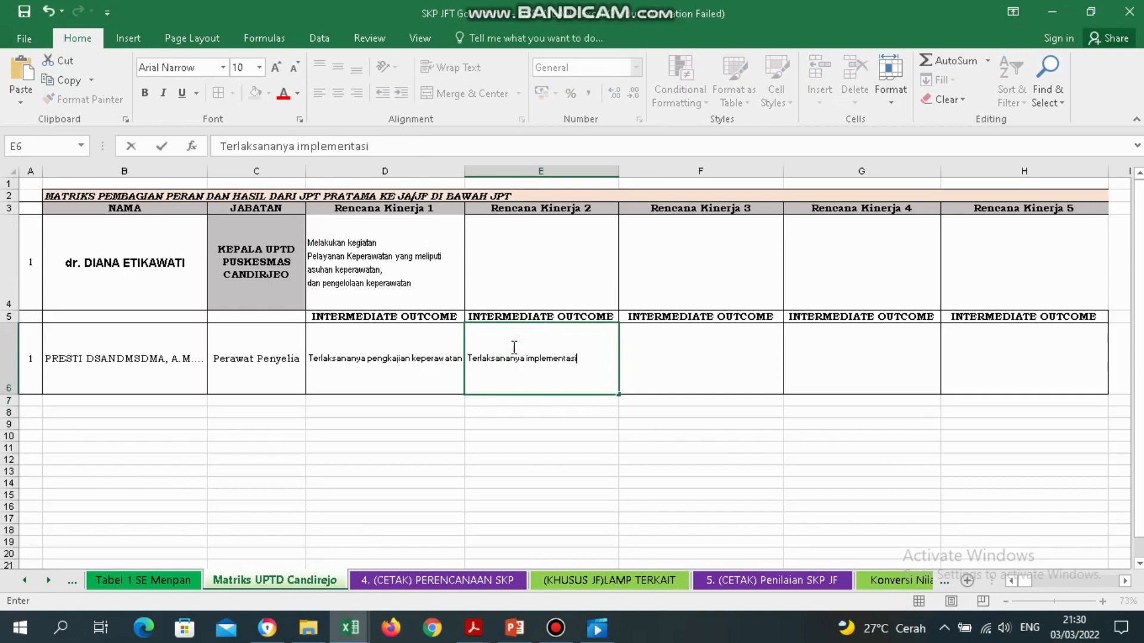
# Copy 'Terlaksananya evaluasi keperawatan' into F6 and confirm the entry.
pyautogui.click(441, 578)
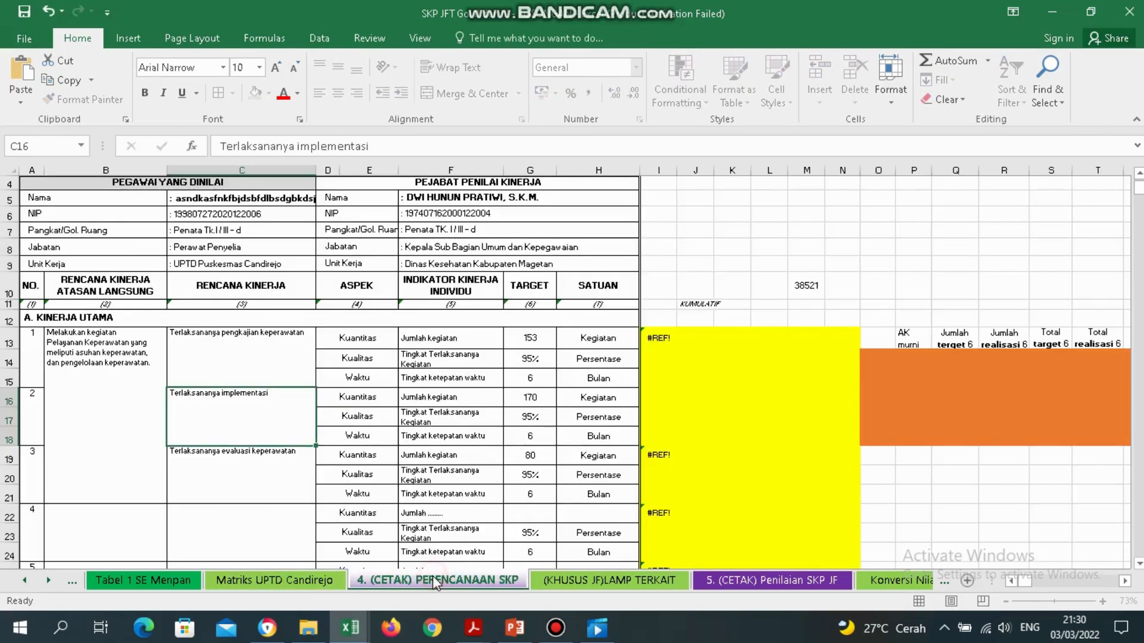
pyautogui.doubleClick(257, 493)
pyautogui.moveTo(298, 451); pyautogui.dragTo(162, 447)
pyautogui.hotkey('ctrl', 'c')
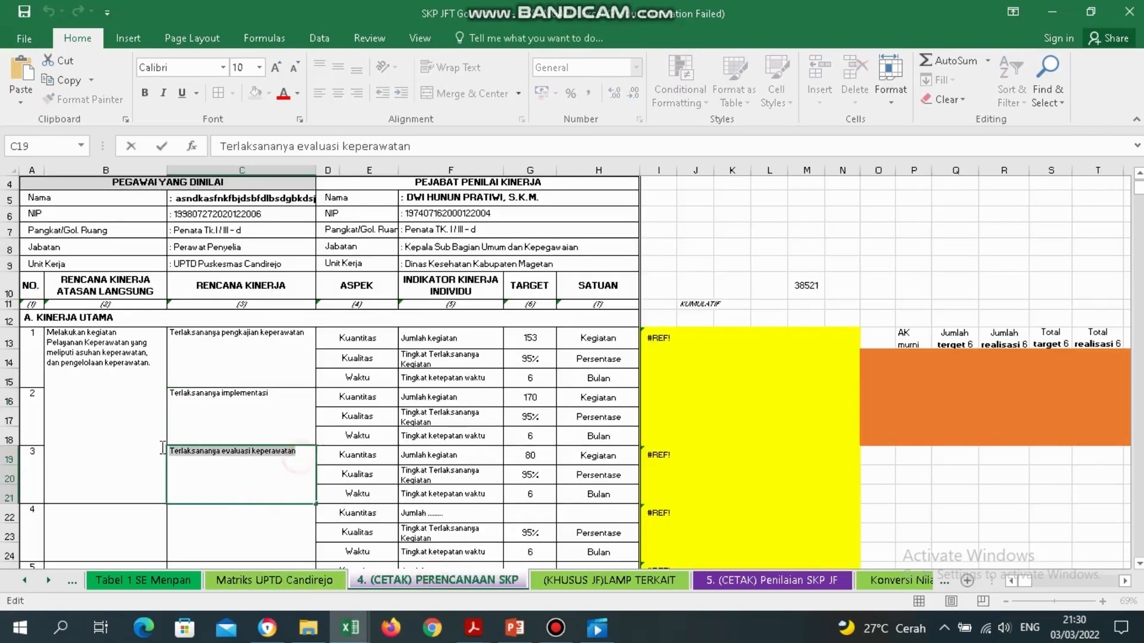
pyautogui.click(274, 580)
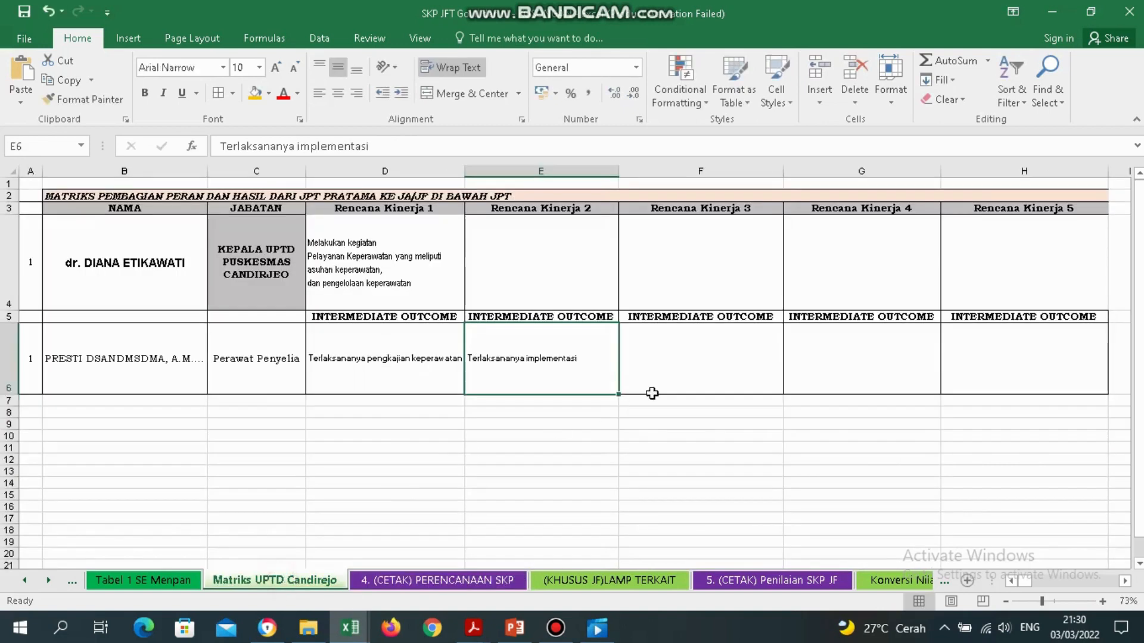
pyautogui.click(690, 386)
pyautogui.doubleClick(690, 387)
pyautogui.hotkey('ctrl', 'v')
pyautogui.press('Return')
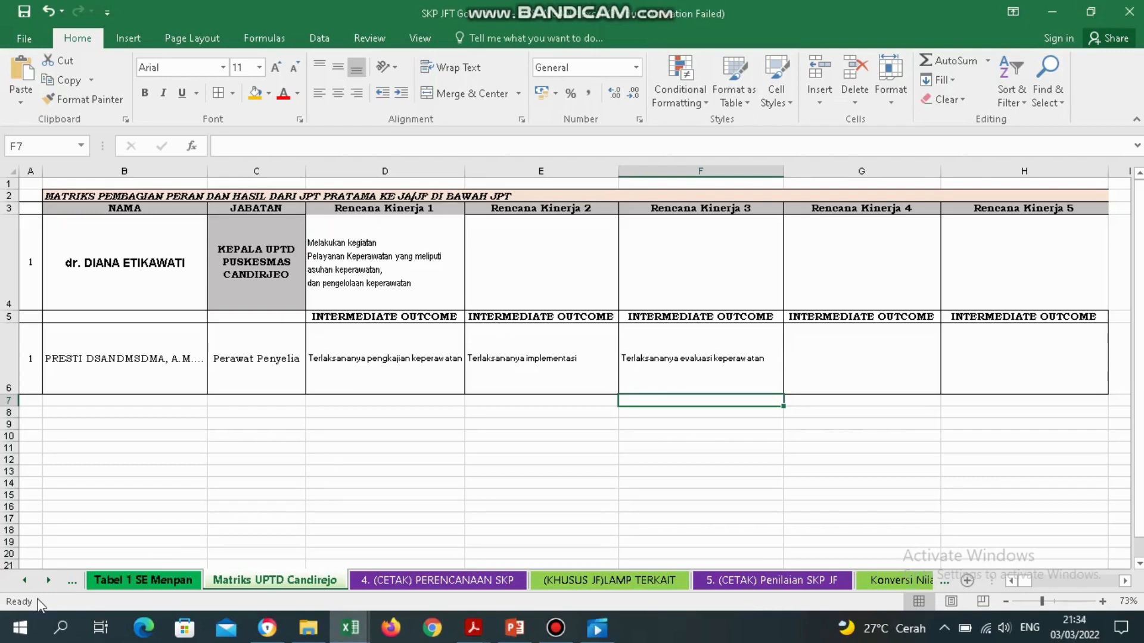
# Go back through the Data and COVER sheets to 1. (CETAK) SASARAN KERJA.
pyautogui.click(27, 581)
pyautogui.click(27, 581)
pyautogui.click(27, 581)
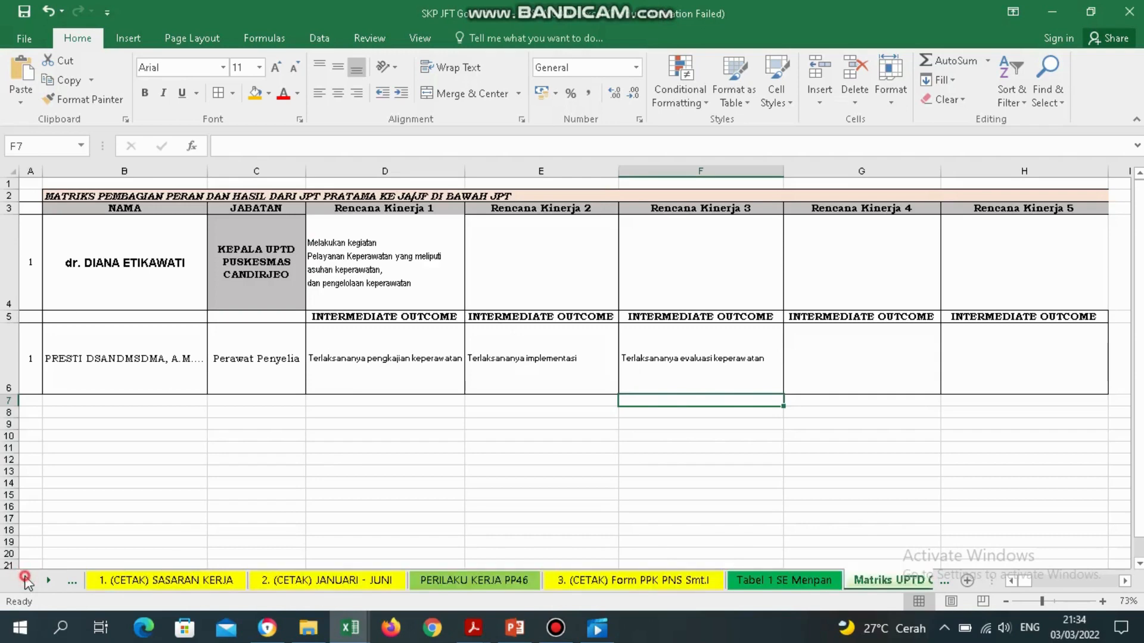
pyautogui.click(27, 581)
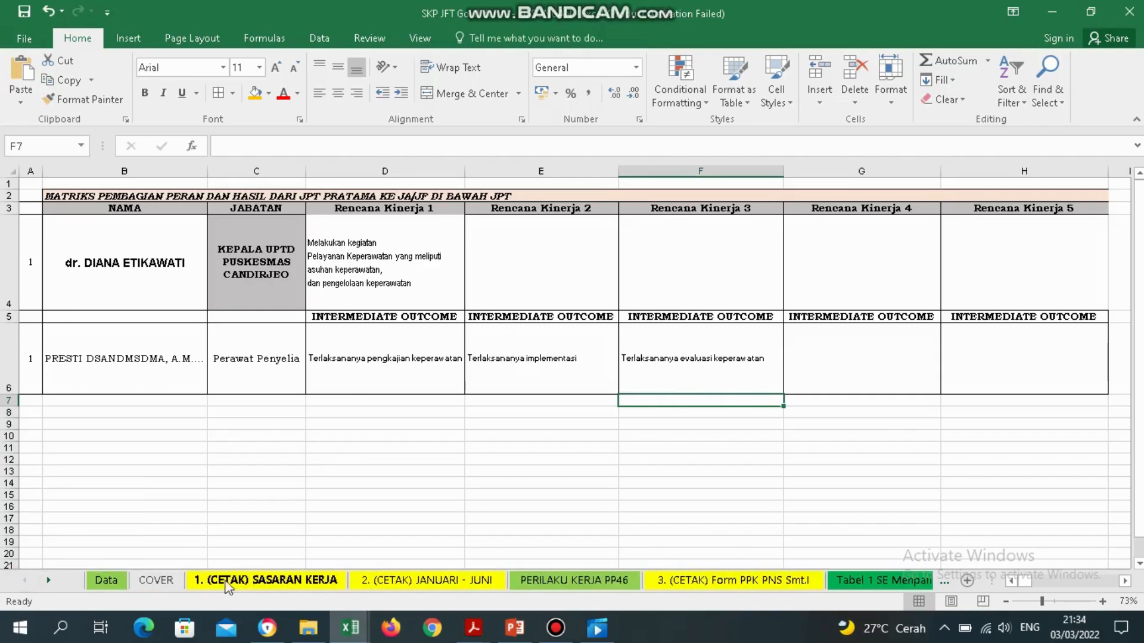
pyautogui.click(115, 587)
pyautogui.click(156, 581)
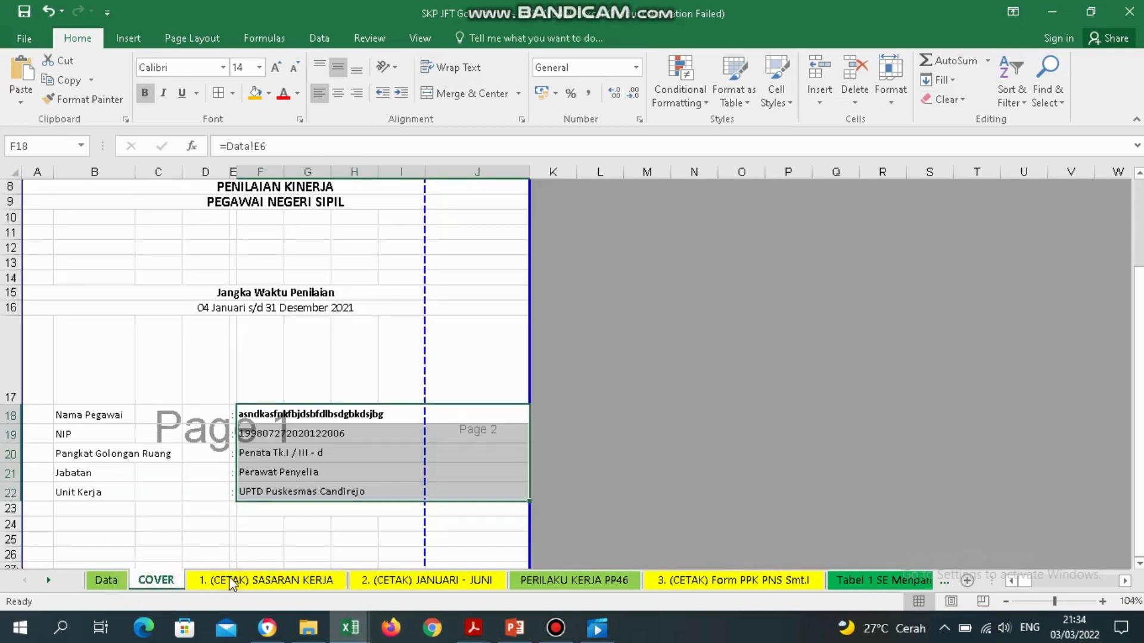
pyautogui.click(232, 582)
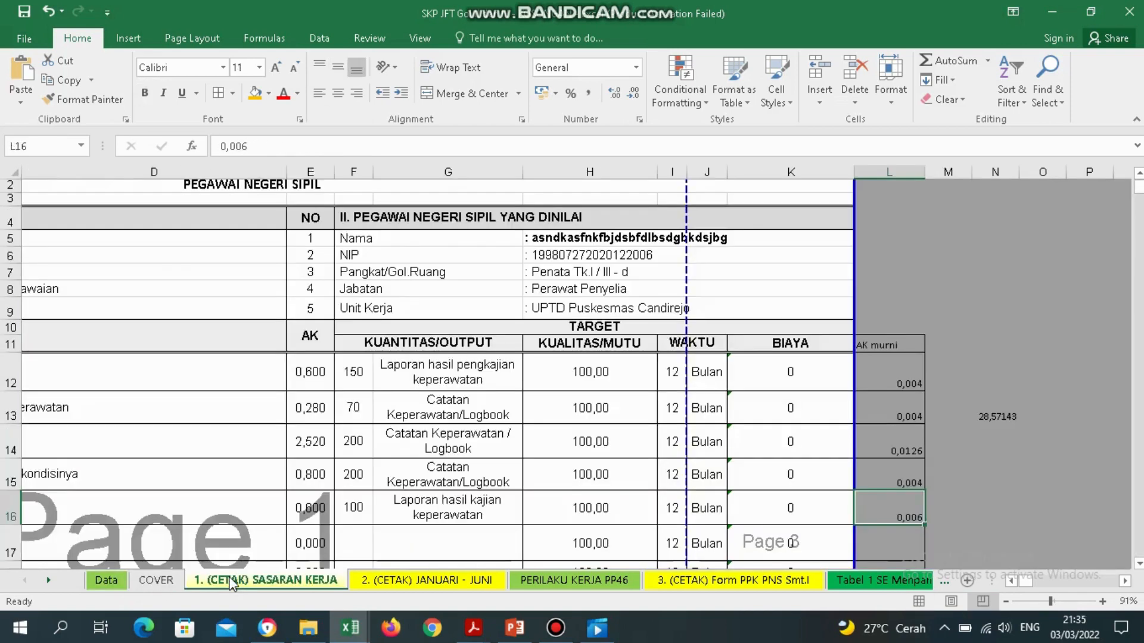
# Review the five filled tasks and the blank task rows from task 6 downward.
pyautogui.click(117, 560)
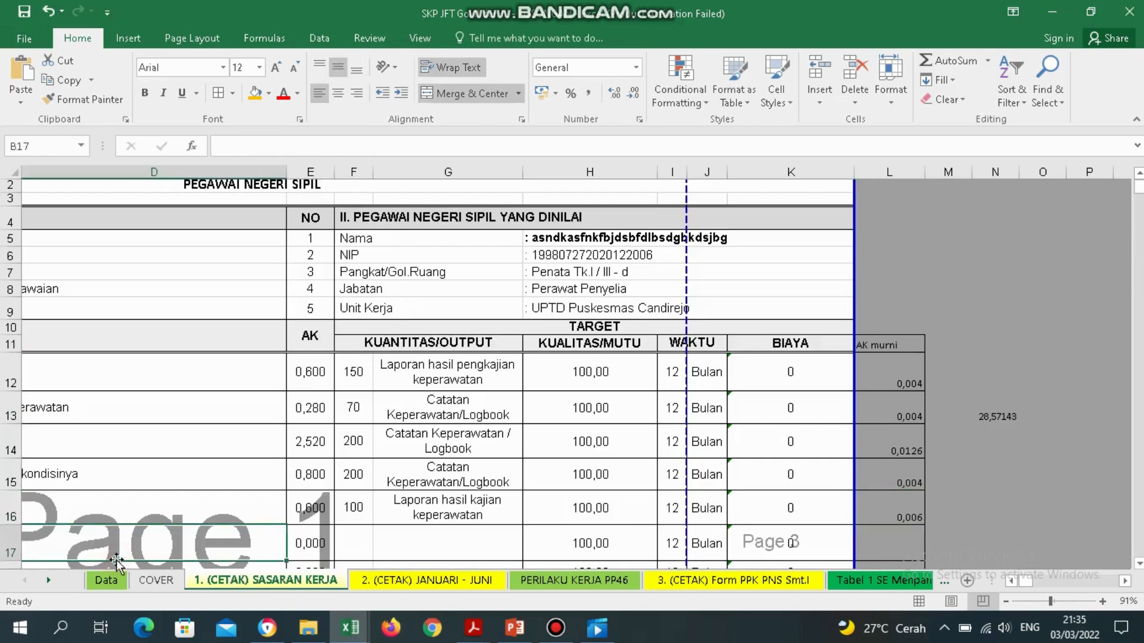
pyautogui.press('Left')
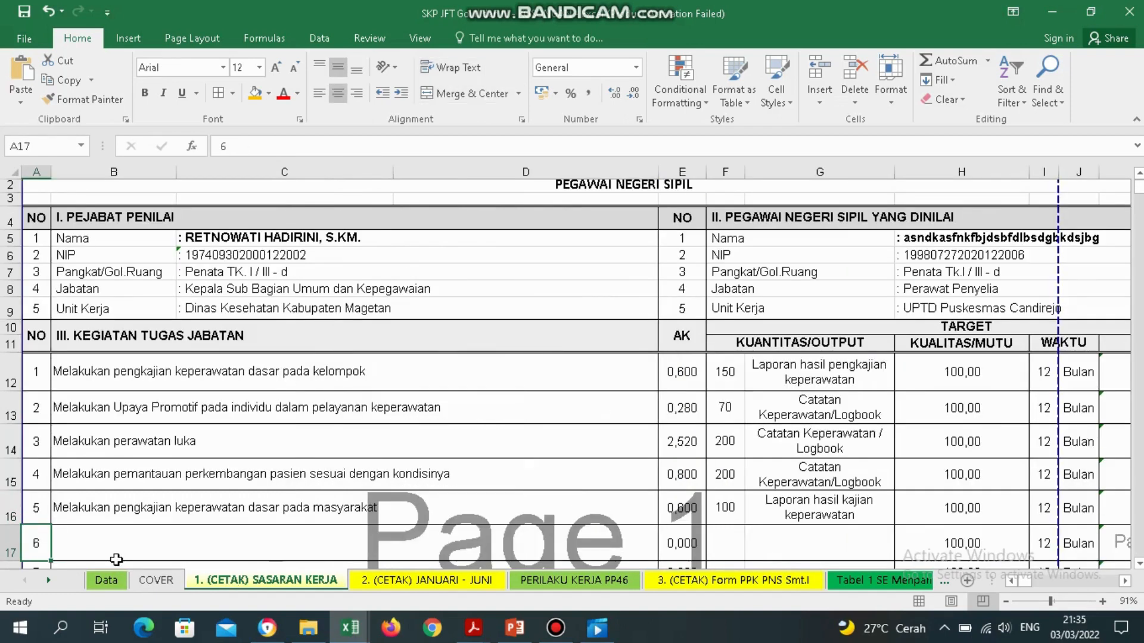
pyautogui.press('Right')
pyautogui.press('Up')
pyautogui.press('Up')
pyautogui.press('Up')
pyautogui.press('Up')
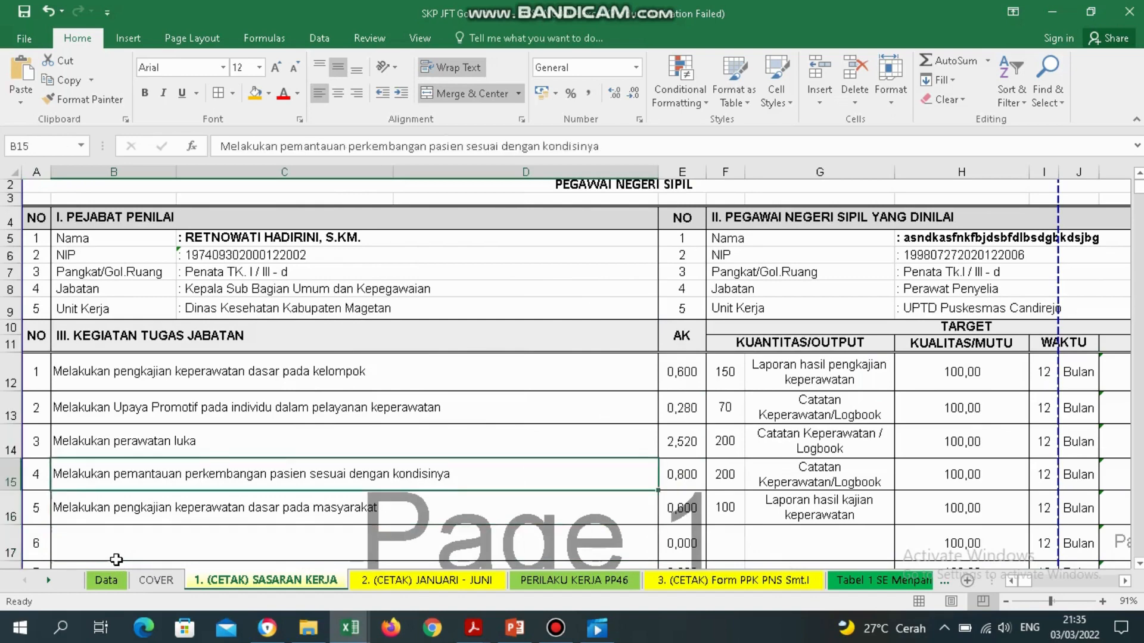
pyautogui.press('Down')
pyautogui.press('Down')
pyautogui.press('Down')
pyautogui.press('Down')
pyautogui.press('Down')
pyautogui.press('Down')
pyautogui.press('Down')
pyautogui.press('Down')
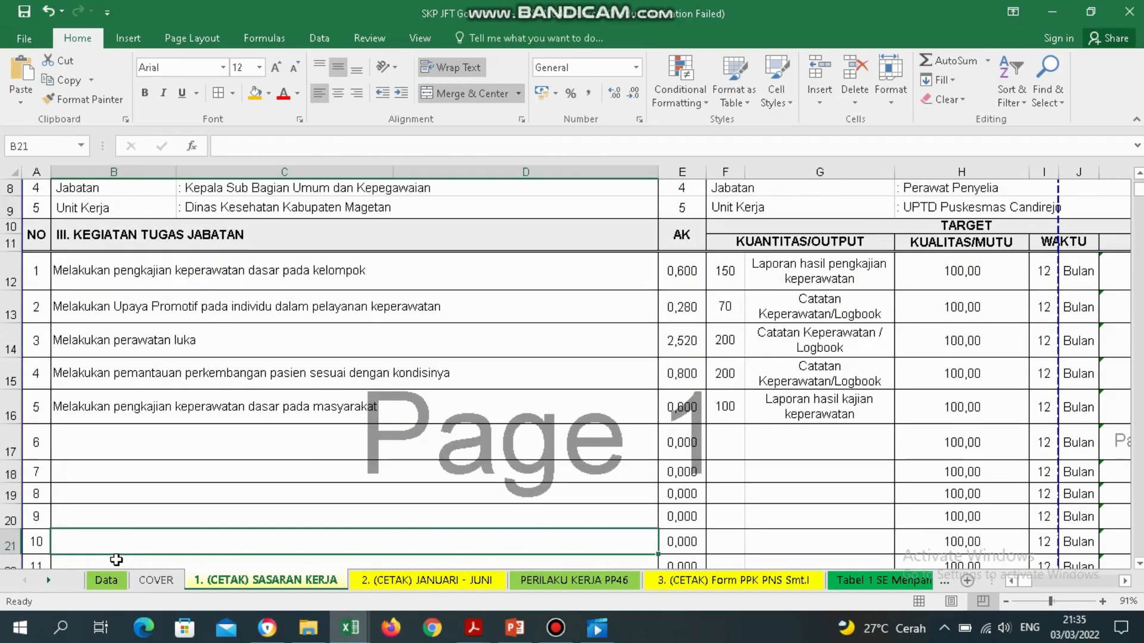
pyautogui.press('Down')
pyautogui.press('Down')
pyautogui.press('Down')
pyautogui.press('Down')
pyautogui.press('Down')
pyautogui.press('Down')
pyautogui.press('Down')
pyautogui.press('Down')
pyautogui.press('Down')
pyautogui.press('Down')
pyautogui.press('Down')
pyautogui.press('Down')
pyautogui.press('Down')
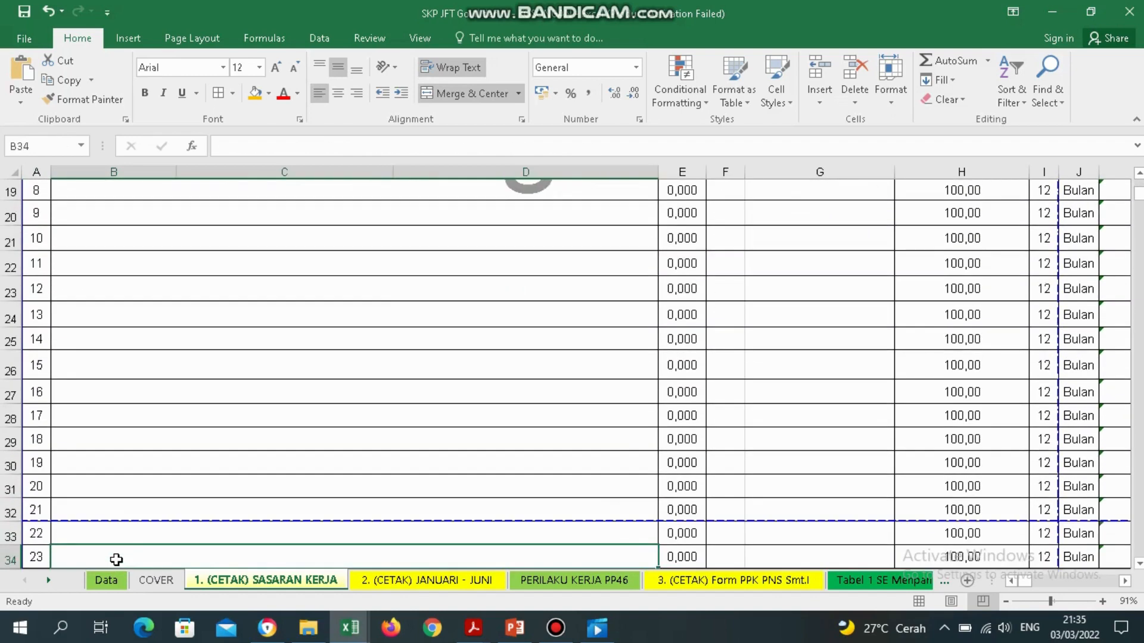
pyautogui.press('Down')
pyautogui.press('Down')
pyautogui.press('Down')
pyautogui.press('Down')
pyautogui.press('Down')
pyautogui.press('Down')
pyautogui.press('Down')
# Delete rows 17–41 (empty tasks 6–30) on 1. (CETAK) SASARAN KERJA.
pyautogui.press('Up')
pyautogui.press('Up')
pyautogui.press('Up')
pyautogui.press('Up')
pyautogui.press('Up')
pyautogui.press('Up')
pyautogui.press('Up')
pyautogui.press('Up')
pyautogui.press('Up')
pyautogui.press('Up')
pyautogui.press('Up')
pyautogui.press('Up')
pyautogui.press('Up')
pyautogui.press('Up')
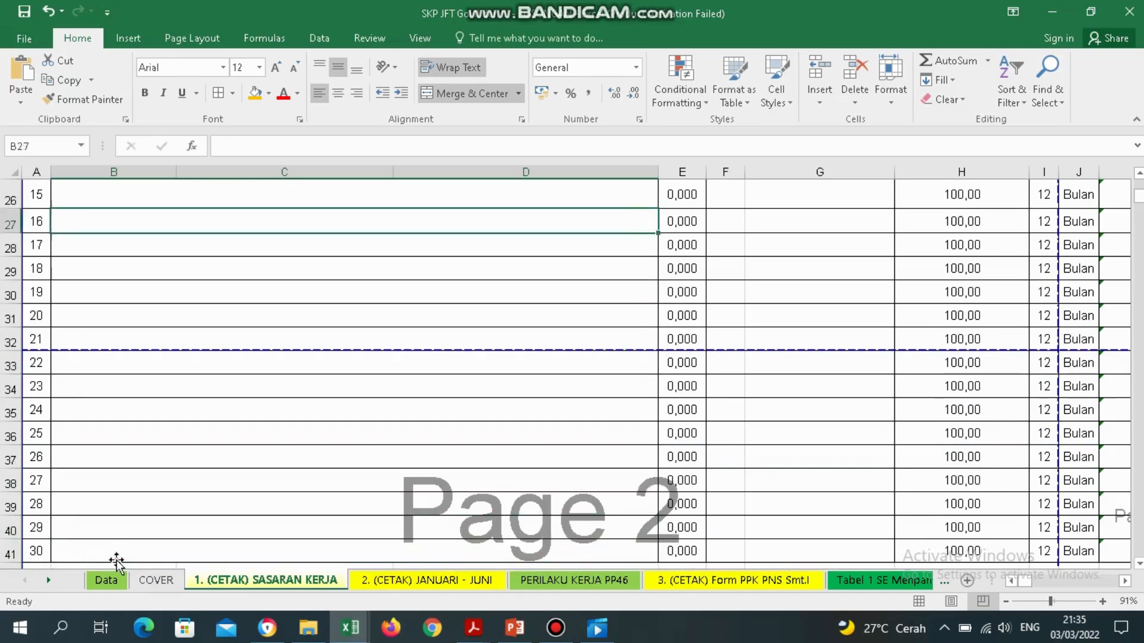
pyautogui.press('Up')
pyautogui.press('Up')
pyautogui.press('Up')
pyautogui.press('Up')
pyautogui.press('Up')
pyautogui.press('Up')
pyautogui.press('Up')
pyautogui.press('Up')
pyautogui.press('Up')
pyautogui.press('Up')
pyautogui.press('Up')
pyautogui.press('Up')
pyautogui.press('Up')
pyautogui.press('Up')
pyautogui.press('Up')
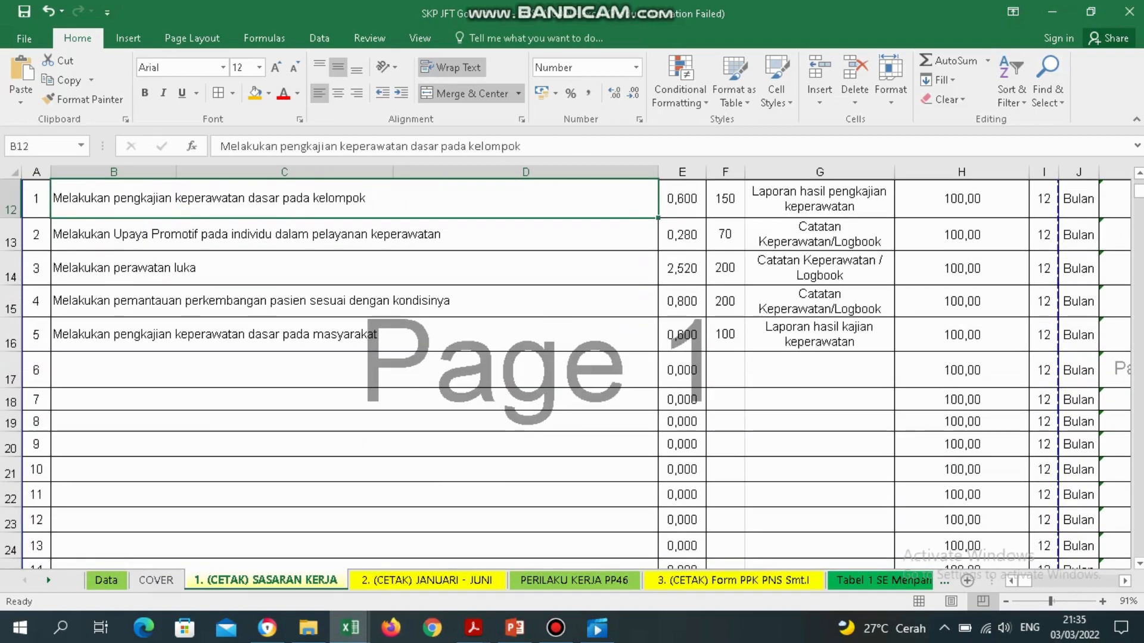
pyautogui.moveTo(4, 370); pyautogui.dragTo(15, 405)
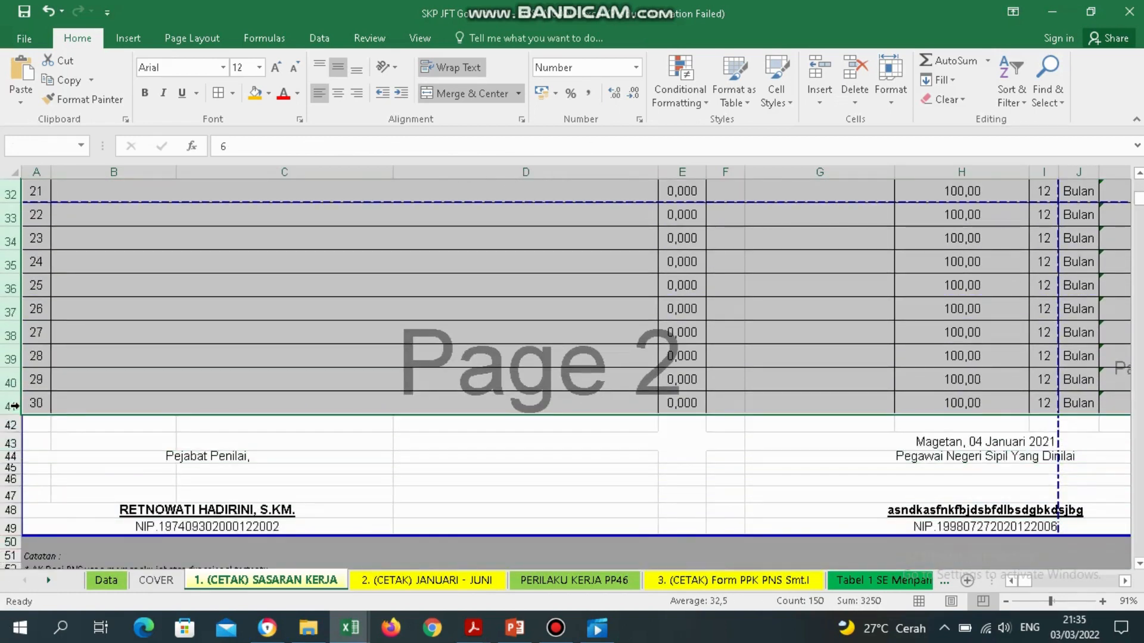
pyautogui.rightClick(9, 406)
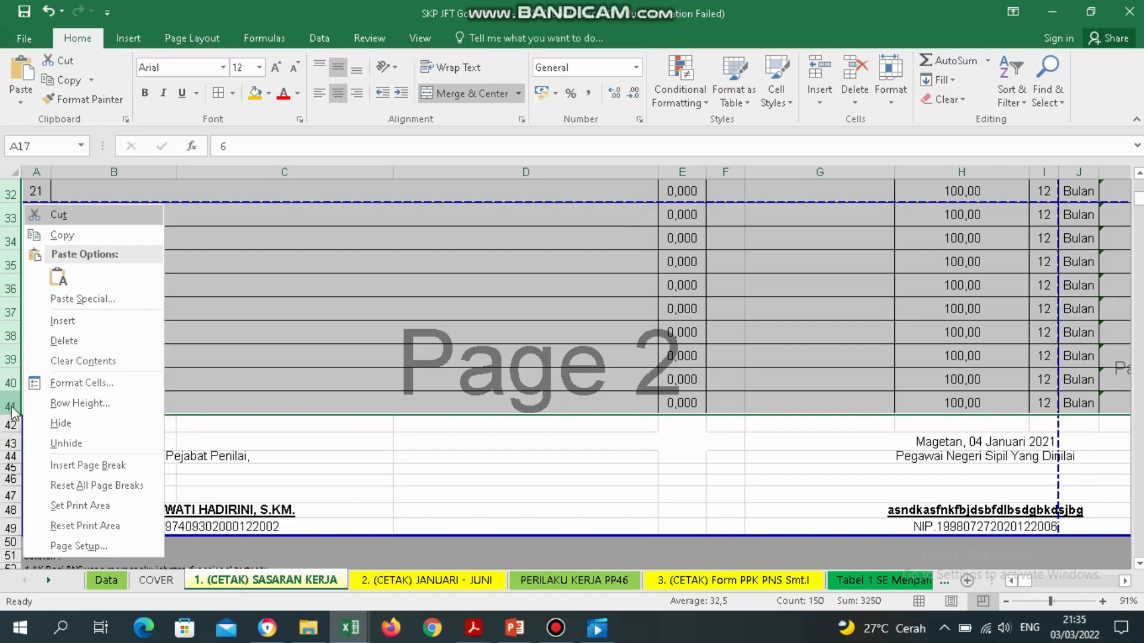
pyautogui.click(88, 340)
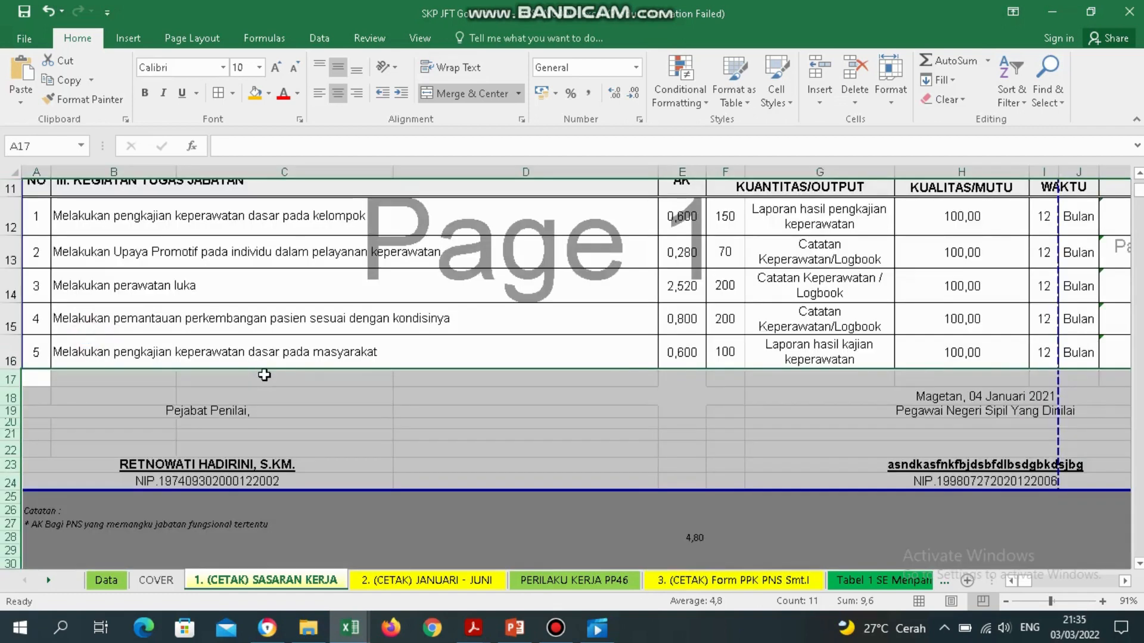
pyautogui.click(301, 393)
# Delete the #REF! task rows 6–30 on 2. (CETAK) JANUARI - JUNI, then view PERILAKU KERJA PP46.
pyautogui.click(402, 579)
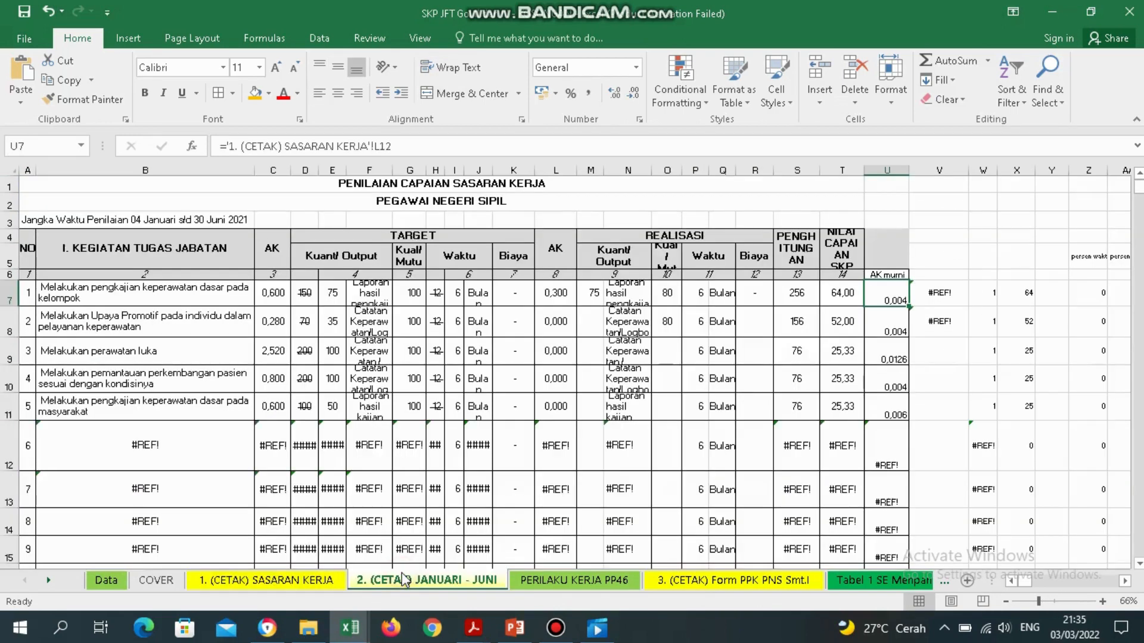
pyautogui.click(168, 454)
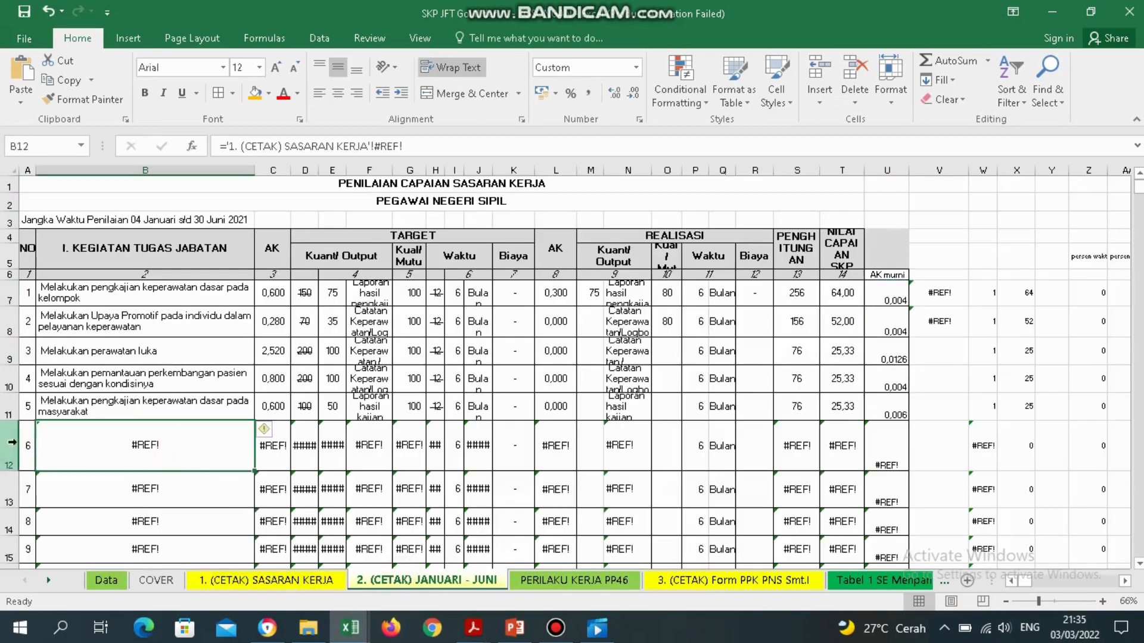
pyautogui.moveTo(12, 441); pyautogui.dragTo(11, 524)
pyautogui.rightClick(19, 205)
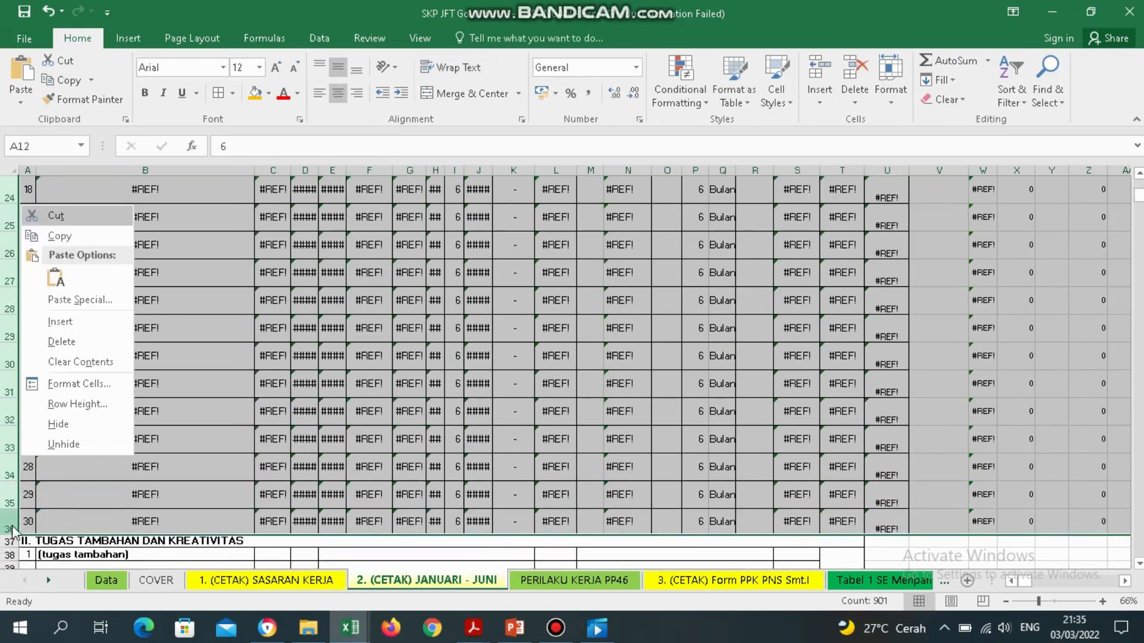
pyautogui.click(110, 341)
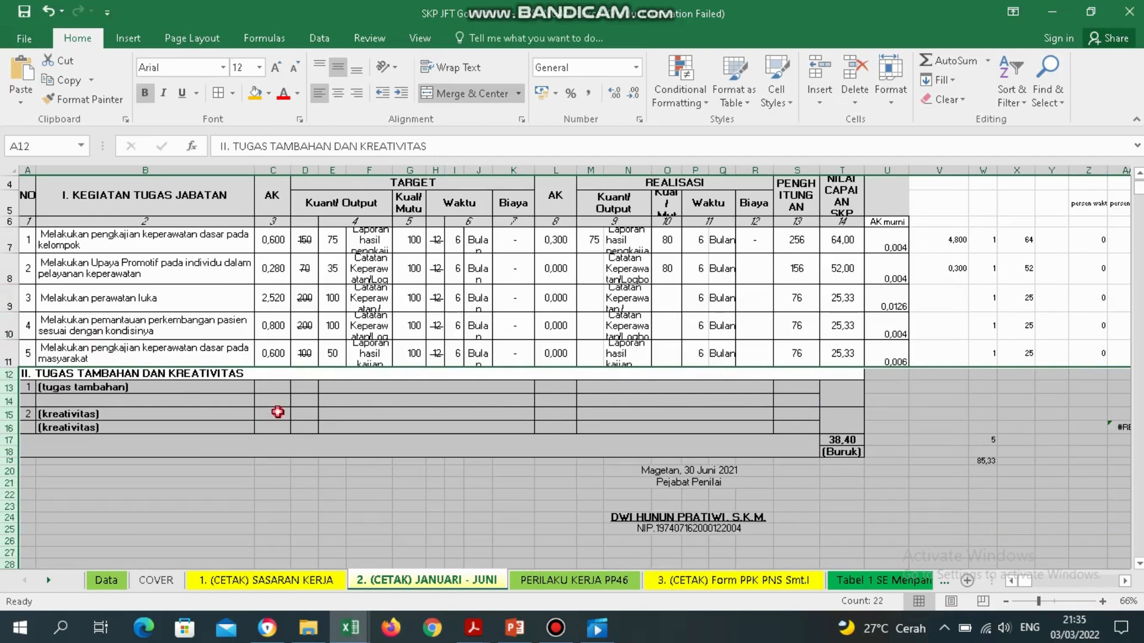
pyautogui.click(278, 412)
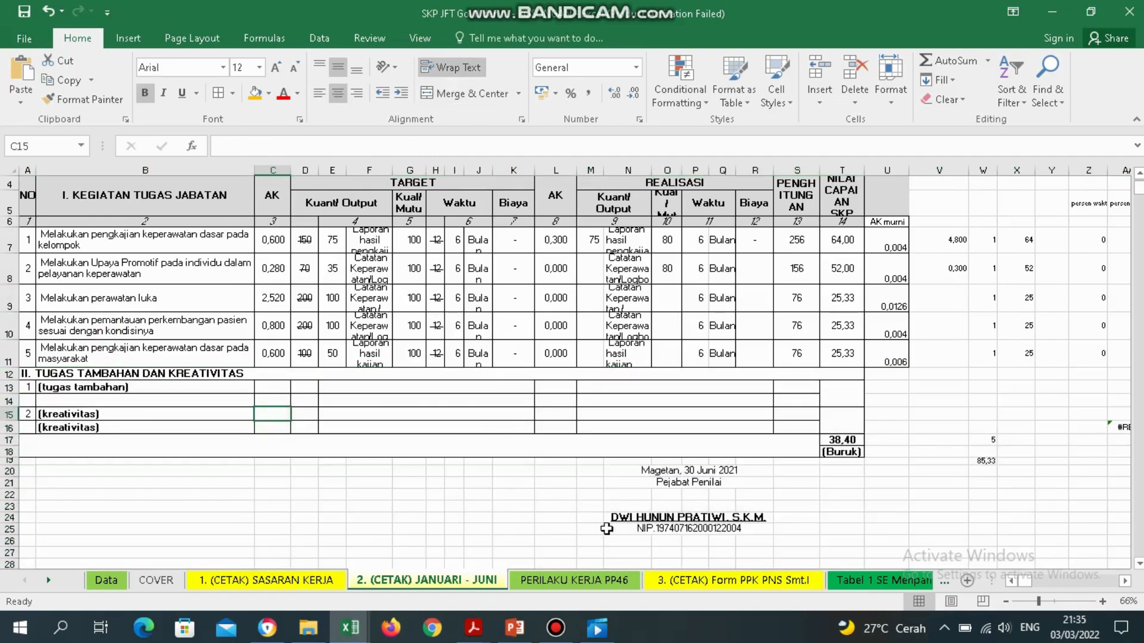
pyautogui.click(577, 583)
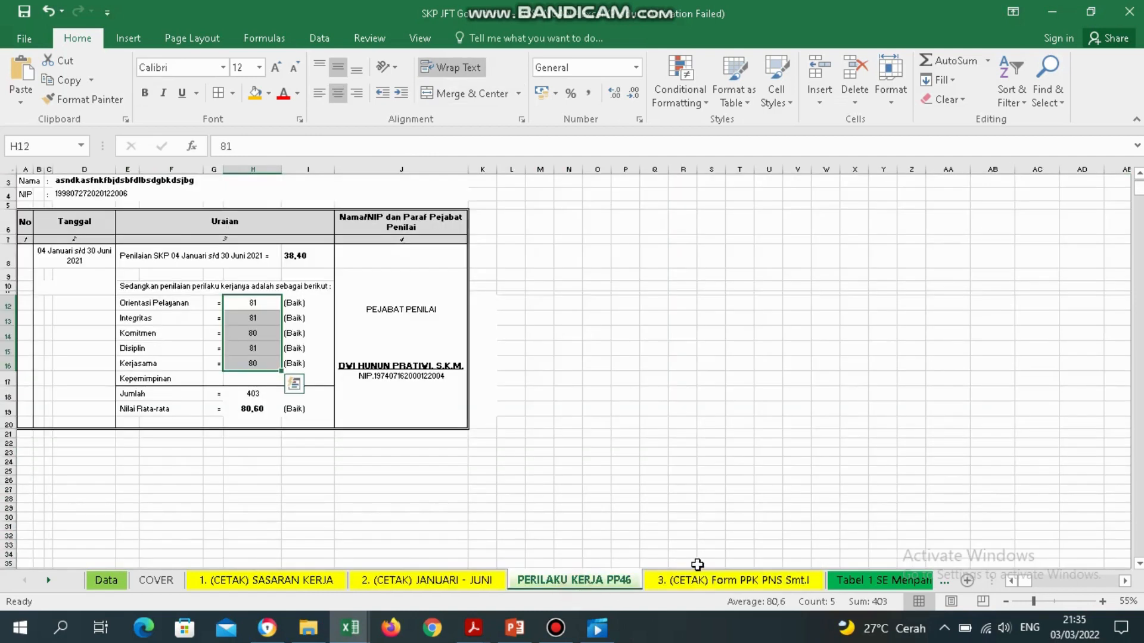
# Look through the Form PPK, Tabel 1 SE Menpan and Matriks sheets, landing on 4. (CETAK) PERENCANAAN SKP.
pyautogui.click(721, 584)
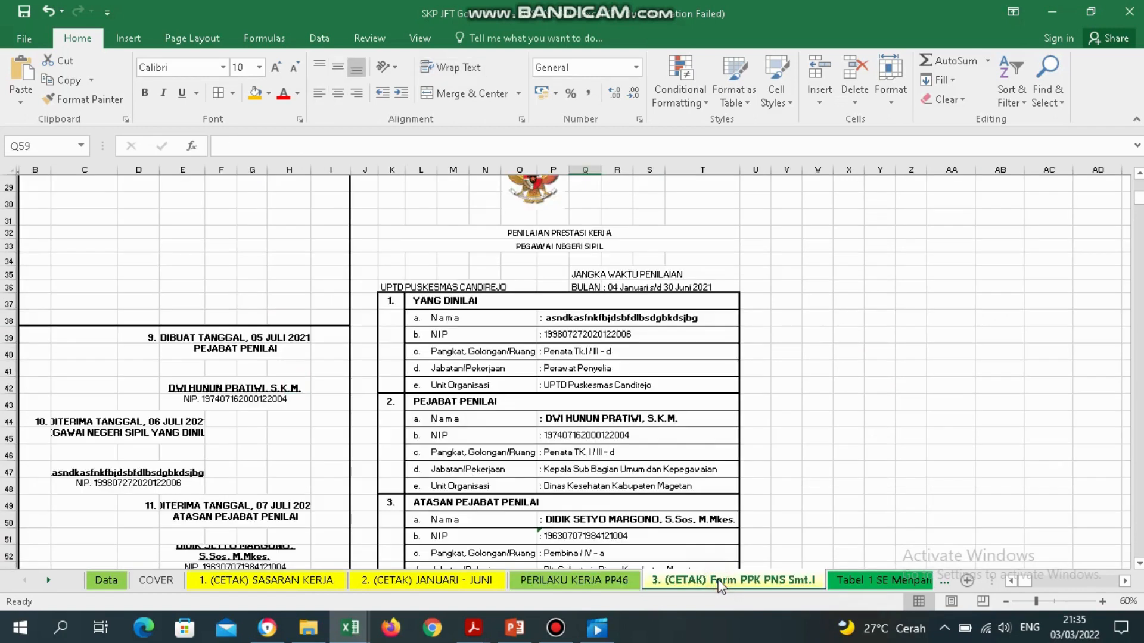
pyautogui.click(861, 580)
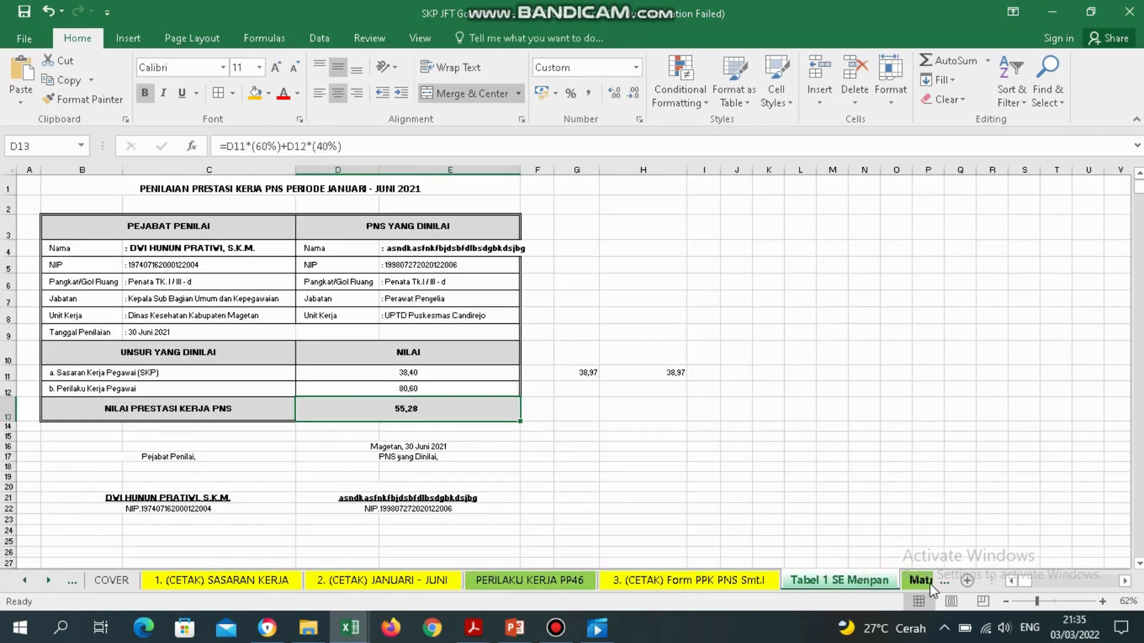
pyautogui.click(925, 582)
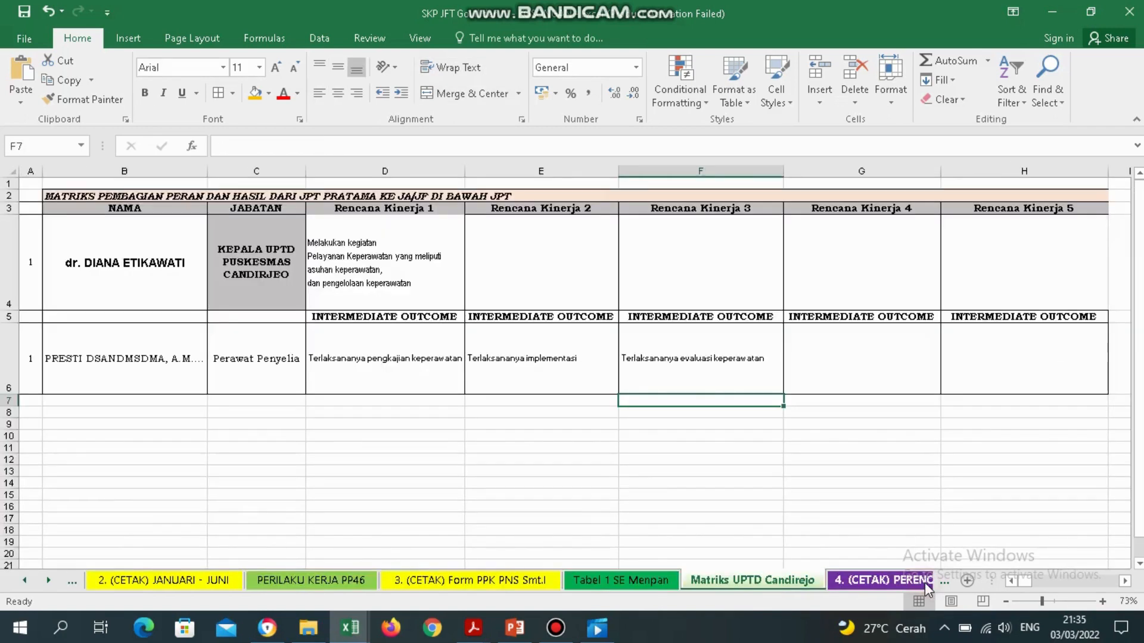
pyautogui.click(892, 583)
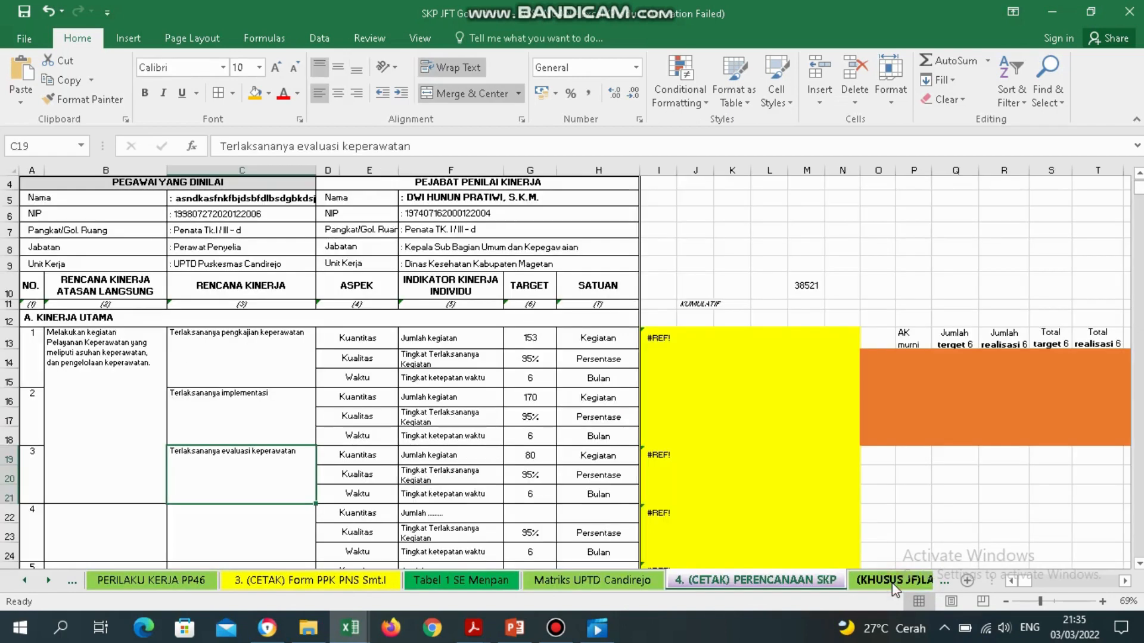
# Delete rows 22–42 holding empty tasks 4–10.
pyautogui.click(136, 457)
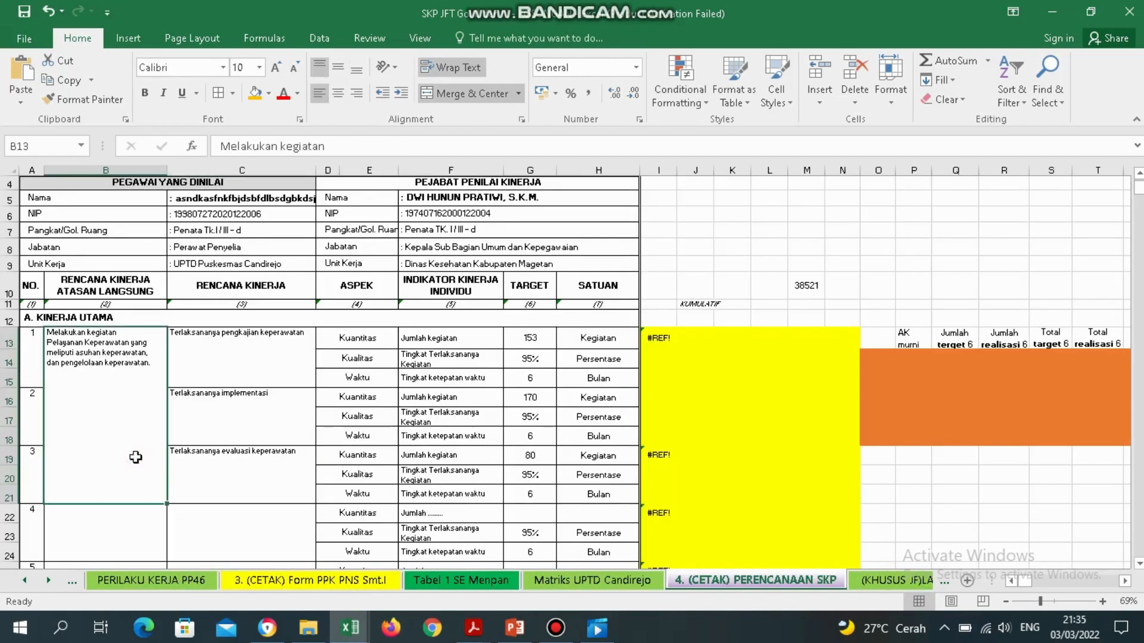
pyautogui.press('Down')
pyautogui.press('Down')
pyautogui.press('Down')
pyautogui.press('Down')
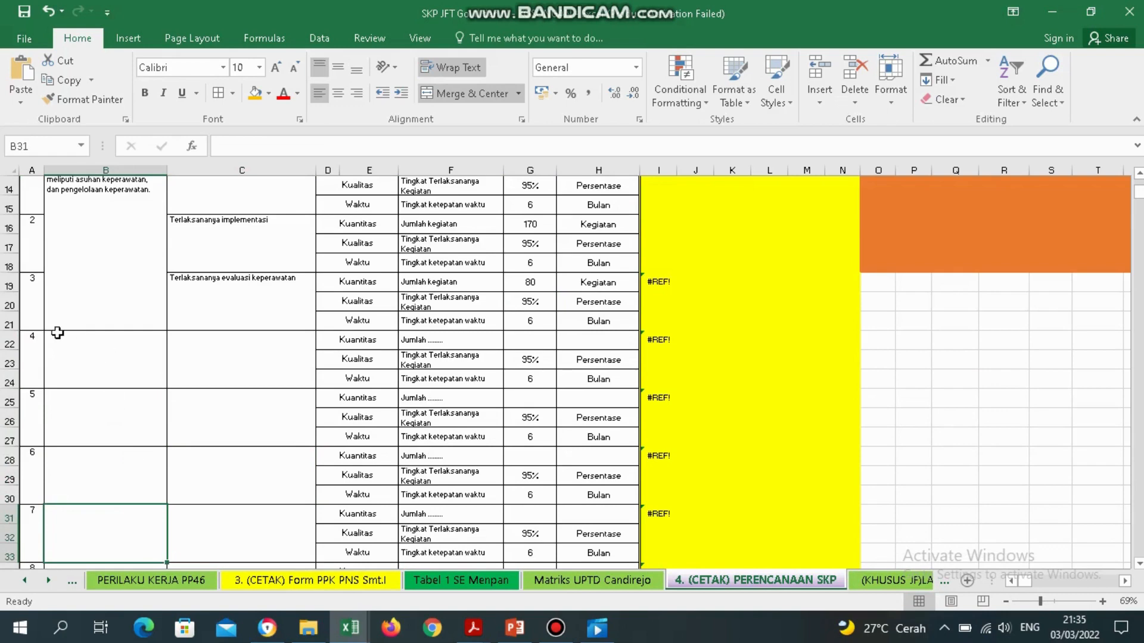
pyautogui.moveTo(8, 343); pyautogui.dragTo(6, 506)
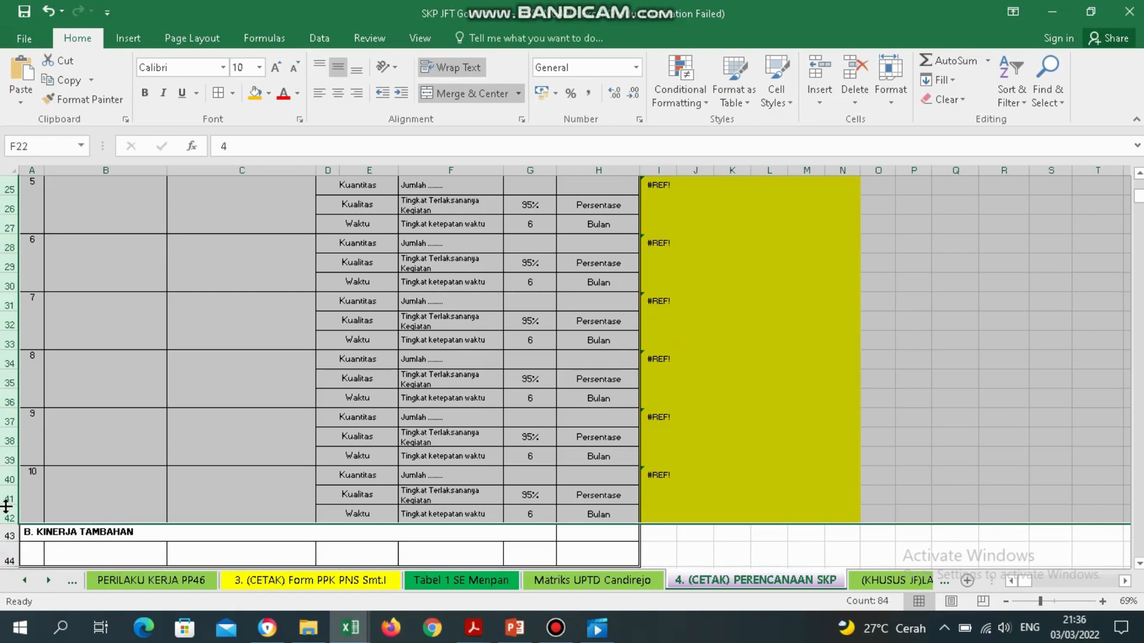
pyautogui.rightClick(7, 510)
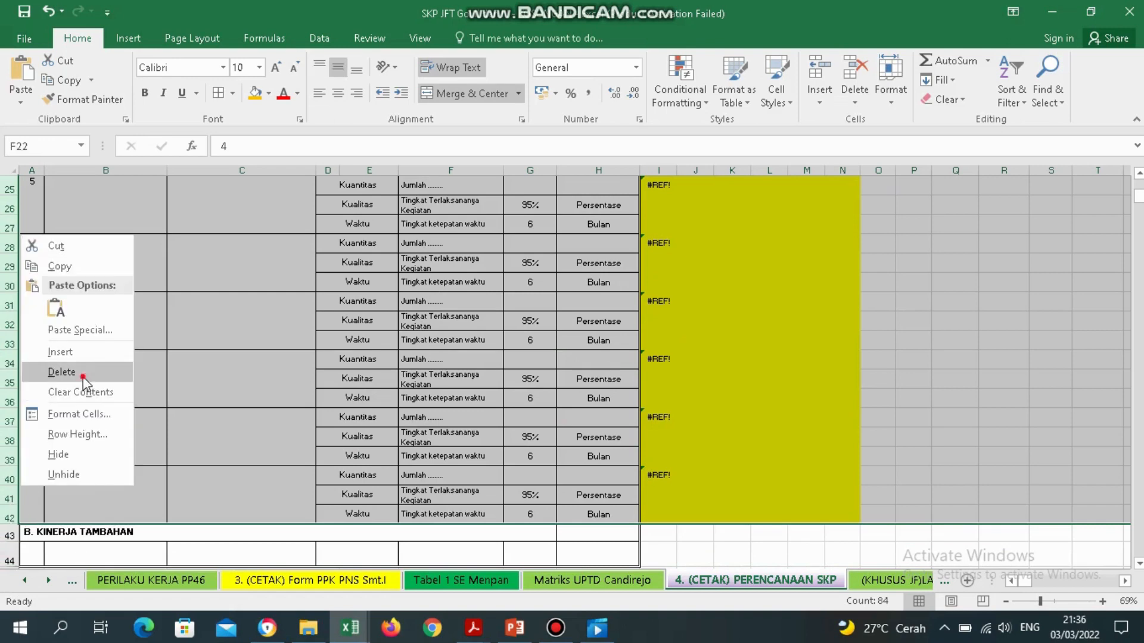
pyautogui.click(61, 372)
pyautogui.click(84, 454)
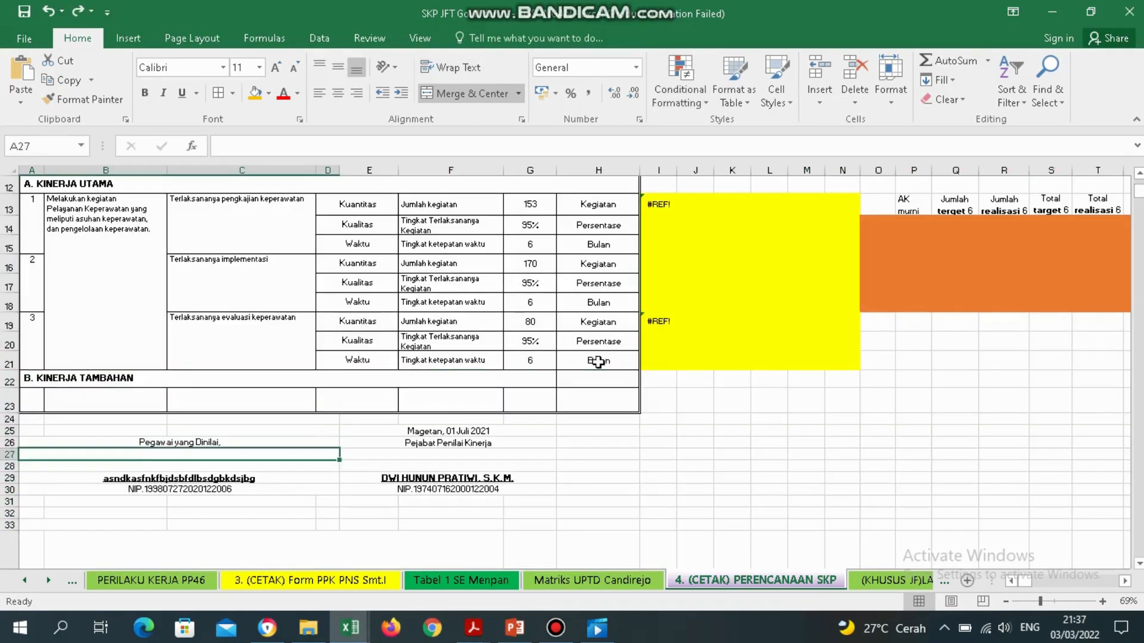
# Delete the unused #REF! rows from row 17 down on (KHUSUS JF)LAMP TERKAIT.
pyautogui.click(862, 583)
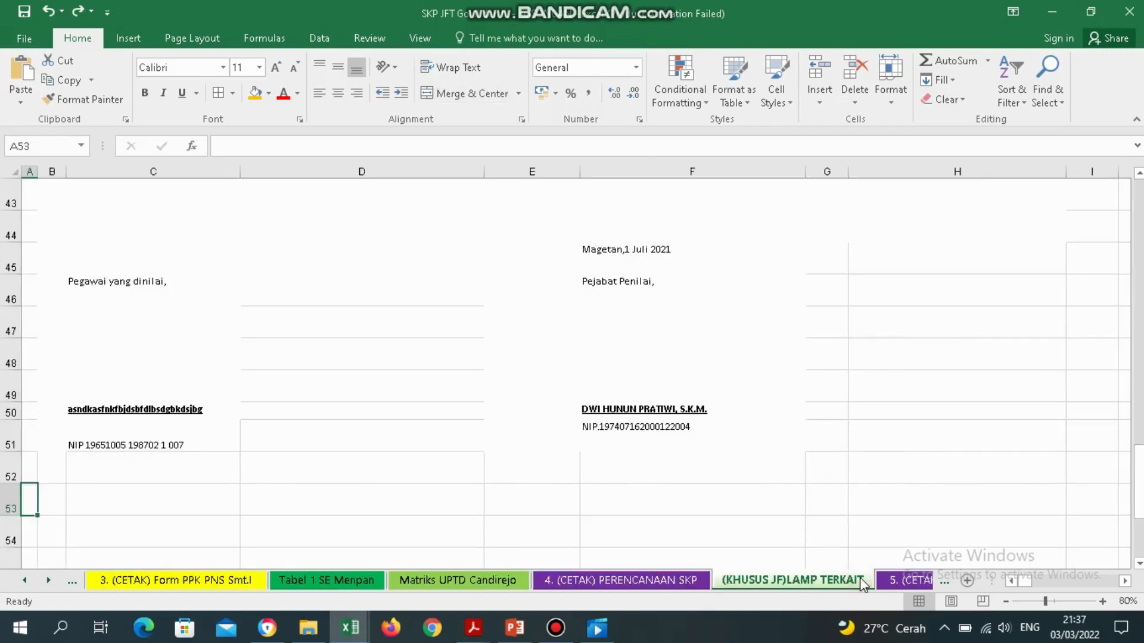
pyautogui.moveTo(1136, 468); pyautogui.dragTo(1139, 292)
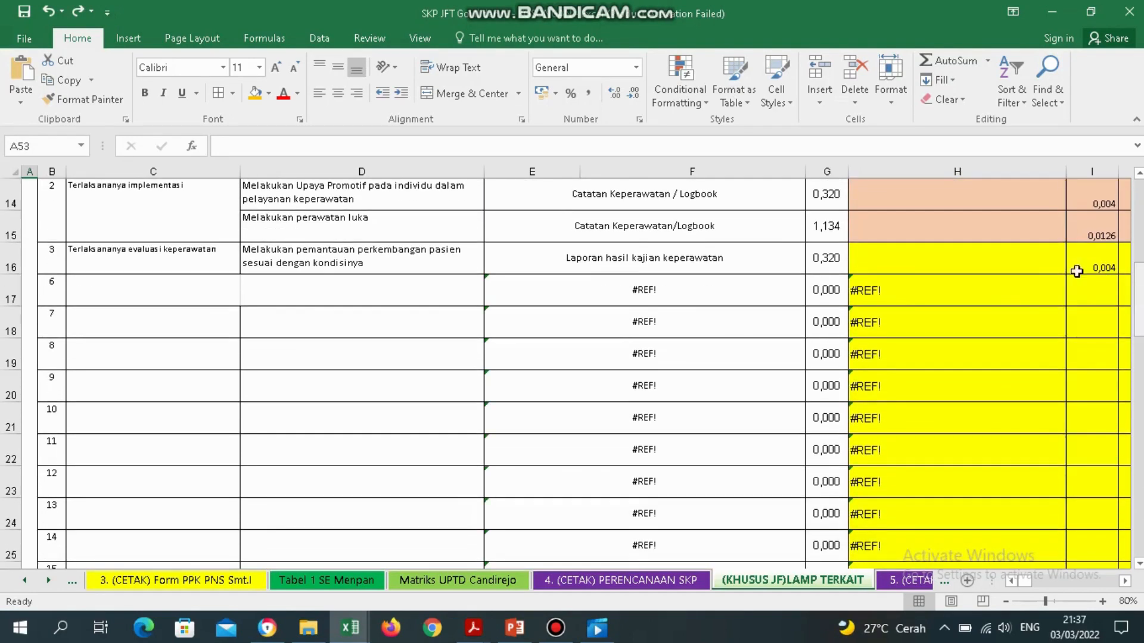
pyautogui.moveTo(10, 291); pyautogui.dragTo(15, 478)
pyautogui.rightClick(15, 479)
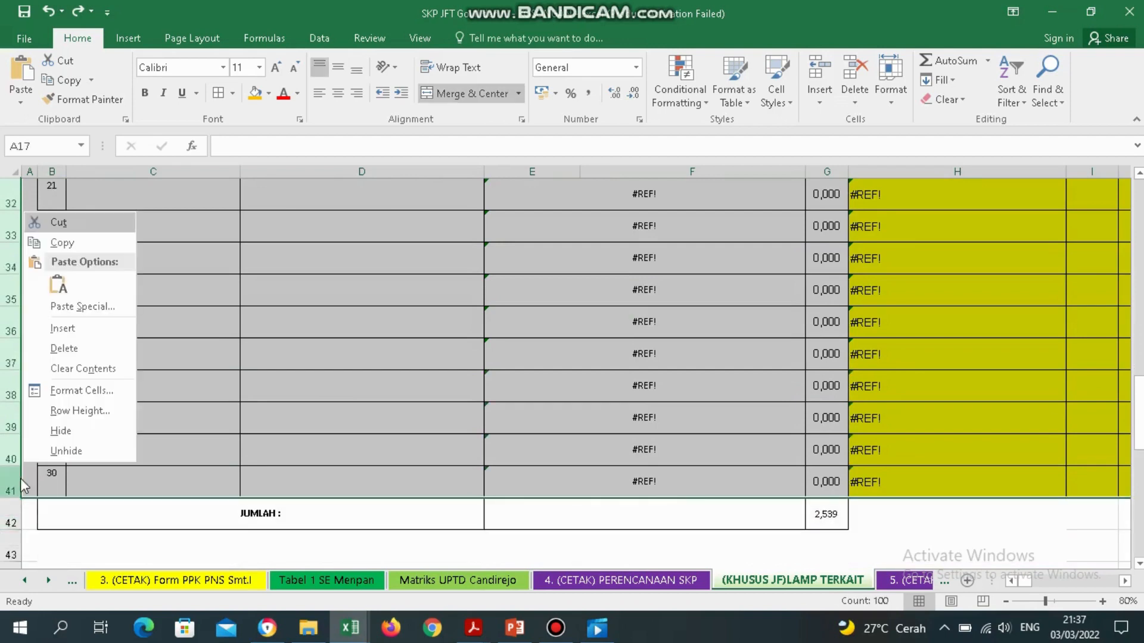
pyautogui.click(114, 350)
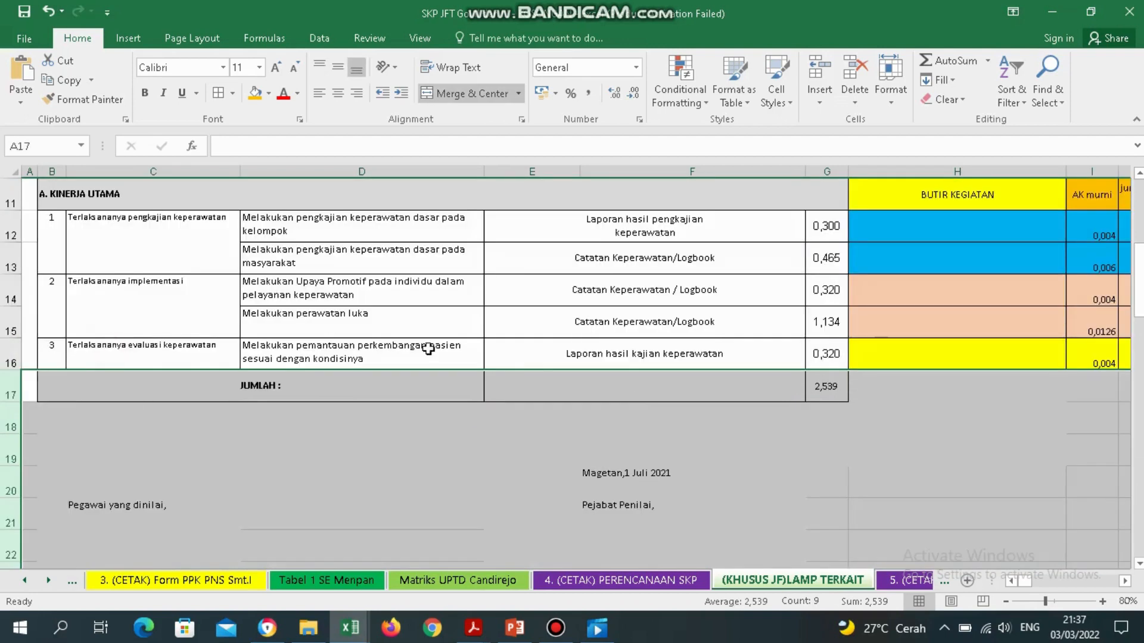
pyautogui.click(547, 397)
# Delete rows 24–44 (empty tasks 4–10) on 5. (CETAK) Penilaian SKP JF, giving Nilai Akhir SKP 100,00.
pyautogui.click(922, 581)
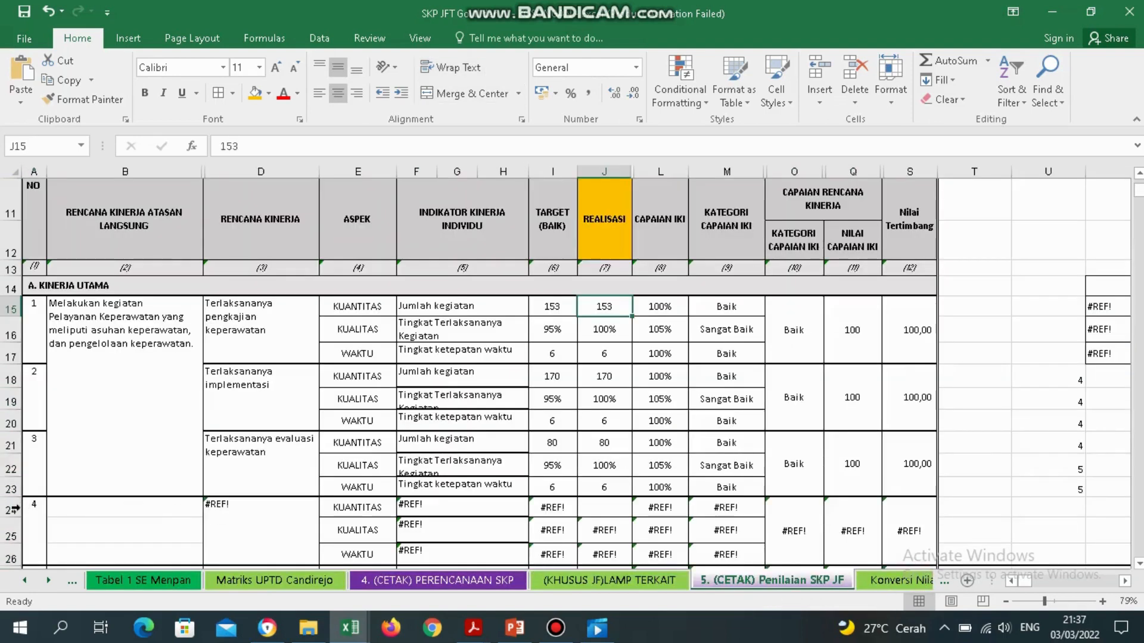
pyautogui.moveTo(11, 509); pyautogui.dragTo(11, 457)
pyautogui.hotkey('shift', 'Up')
pyautogui.hotkey('shift', 'Up')
pyautogui.hotkey('shift', 'Up')
pyautogui.hotkey('shift', 'Up')
pyautogui.hotkey('shift', 'Up')
pyautogui.hotkey('shift', 'Up')
pyautogui.hotkey('shift', 'Up')
pyautogui.hotkey('shift', 'Up')
pyautogui.hotkey('shift', 'Up')
pyautogui.hotkey('shift', 'Up')
pyautogui.hotkey('shift', 'Up')
pyautogui.hotkey('shift', 'Up')
pyautogui.hotkey('shift', 'Up')
pyautogui.hotkey('shift', 'Up')
pyautogui.hotkey('shift', 'Up')
pyautogui.hotkey('shift', 'Up')
pyautogui.hotkey('shift', 'Up')
pyautogui.hotkey('shift', 'Up')
pyautogui.hotkey('shift', 'Up')
pyautogui.hotkey('shift', 'Up')
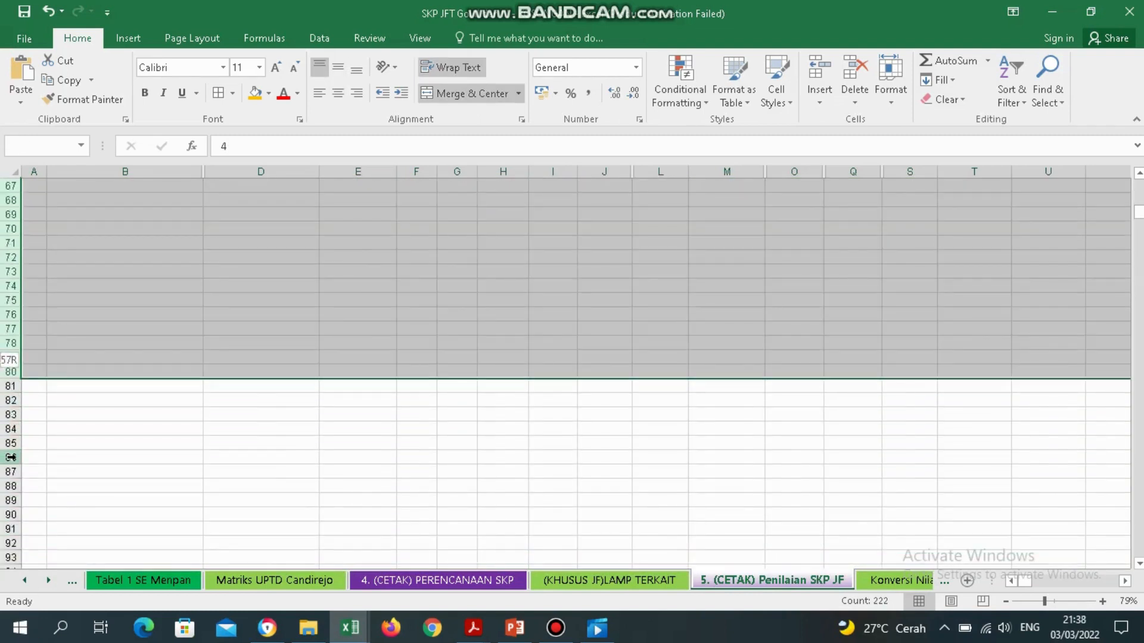
pyautogui.hotkey('shift', 'Up')
pyautogui.hotkey('shift', 'Up')
pyautogui.hotkey('shift', 'Up')
pyautogui.hotkey('shift', 'Up')
pyautogui.hotkey('shift', 'Up')
pyautogui.hotkey('shift', 'Up')
pyautogui.hotkey('shift', 'Up')
pyautogui.hotkey('shift', 'Up')
pyautogui.hotkey('shift', 'Up')
pyautogui.hotkey('shift', 'Up')
pyautogui.hotkey('shift', 'Up')
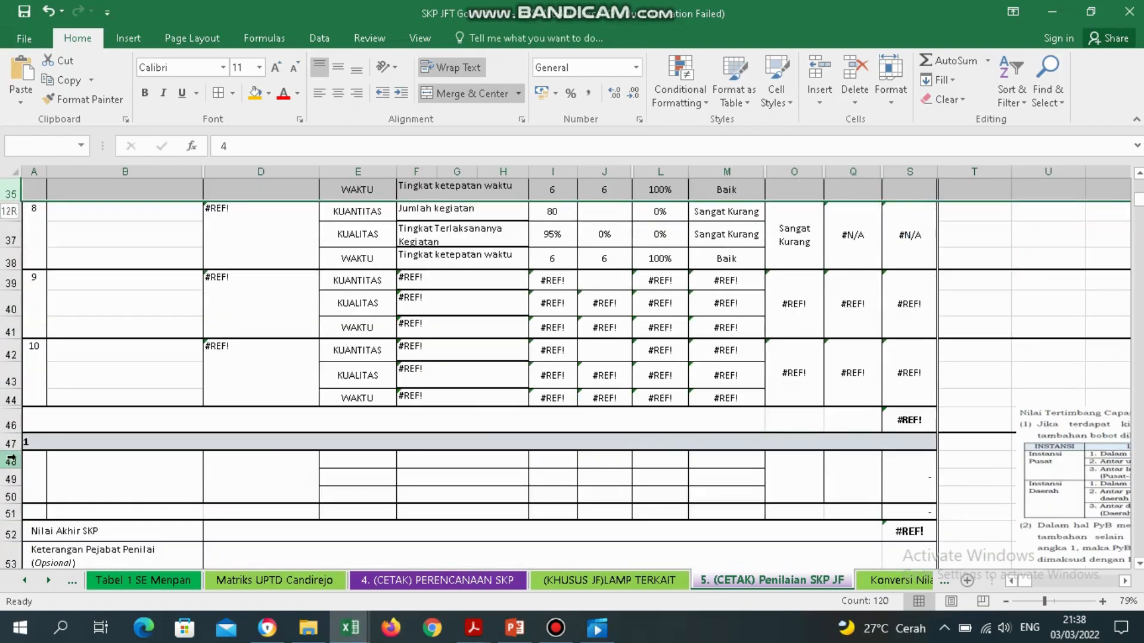
pyautogui.hotkey('shift', 'Down')
pyautogui.hotkey('shift', 'Down')
pyautogui.hotkey('shift', 'Down')
pyautogui.hotkey('shift', 'Down')
pyautogui.hotkey('shift', 'Down')
pyautogui.hotkey('shift', 'Down')
pyautogui.hotkey('shift', 'Down')
pyautogui.hotkey('shift', 'Down')
pyautogui.hotkey('shift', 'Down')
pyautogui.hotkey('shift', 'Down')
pyautogui.hotkey('shift', 'Down')
pyautogui.hotkey('shift', 'Down')
pyautogui.hotkey('shift', 'Up')
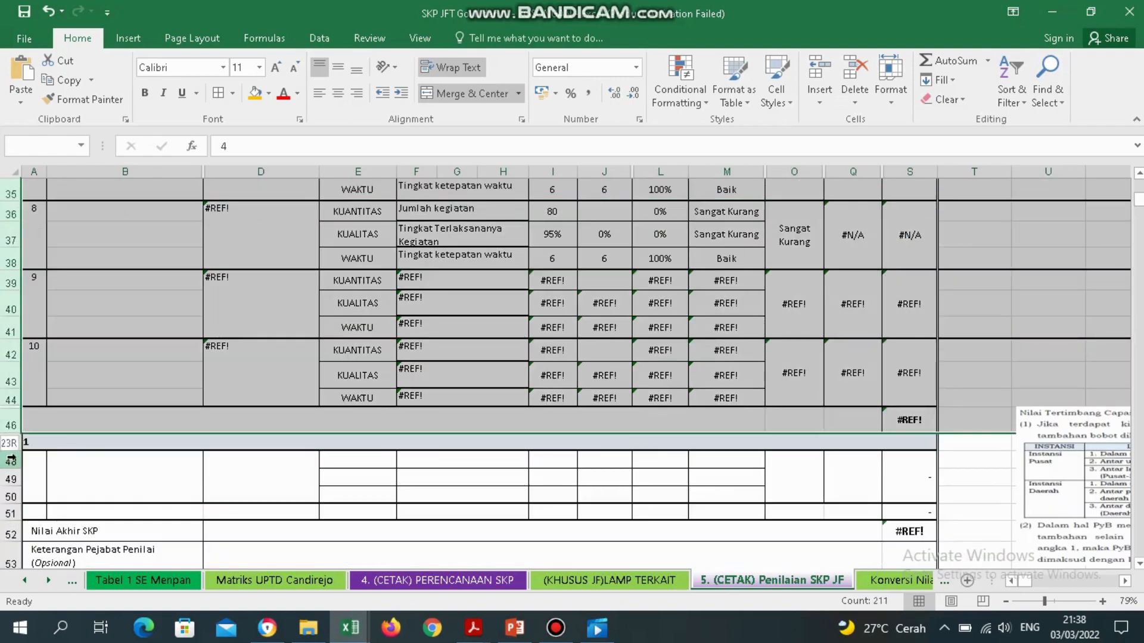
pyautogui.hotkey('shift', 'Up')
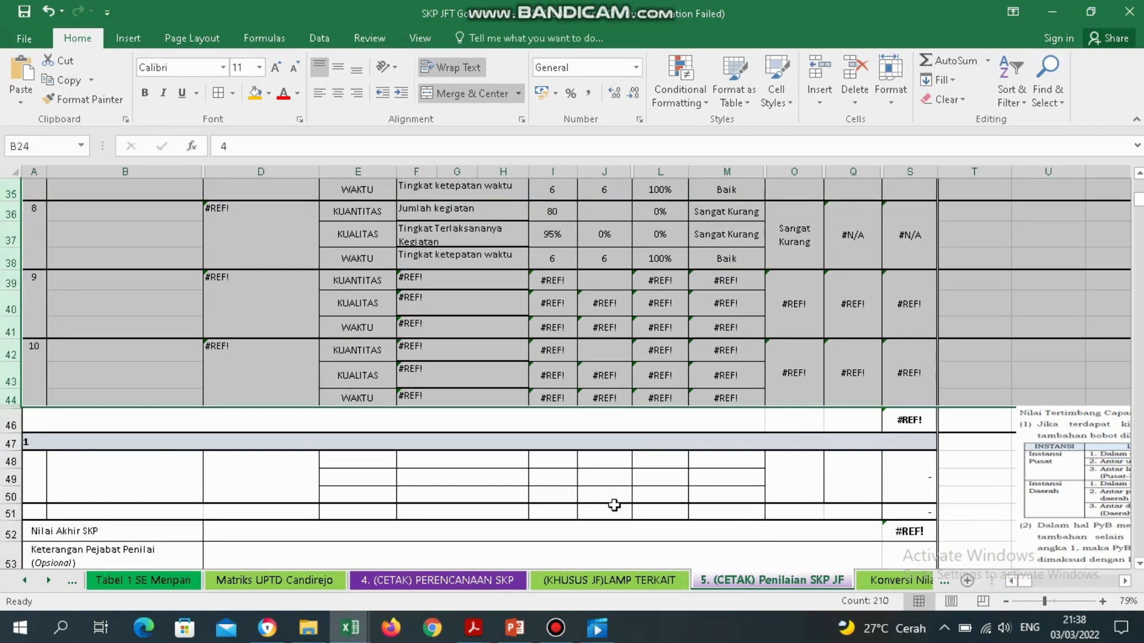
pyautogui.hotkey('ctrl', '-')
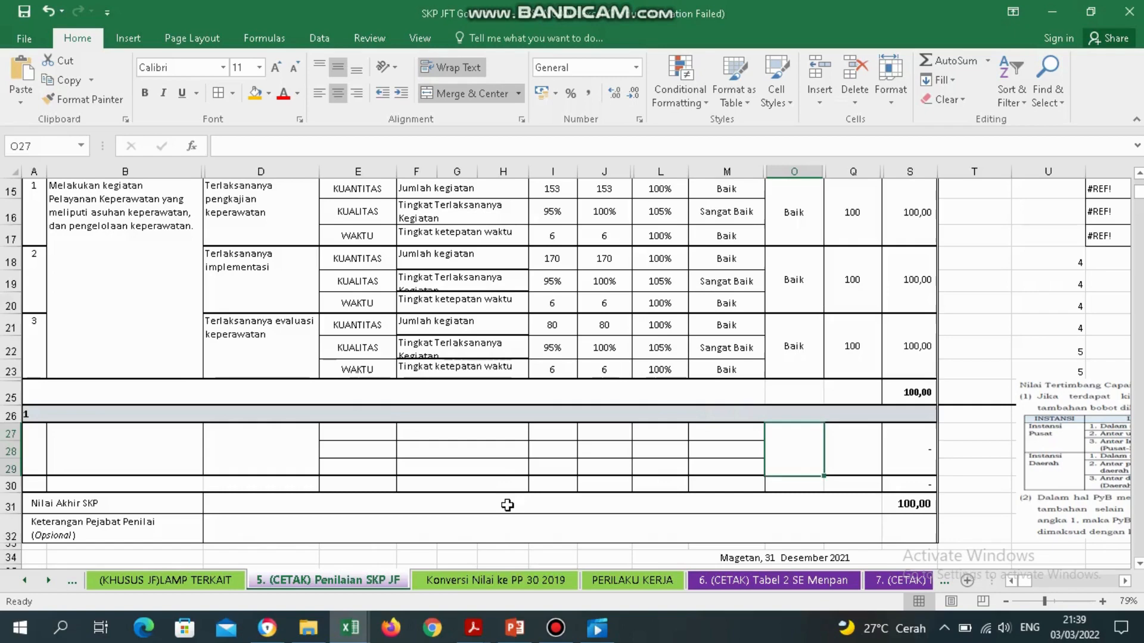
# Check the Konversi, PERILAKU KERJA, Tabel 2 and INTEGRASI sheets, ending on 8.(CETAK) DOK PENILAIAN KINERJA.
pyautogui.click(499, 581)
pyautogui.click(620, 582)
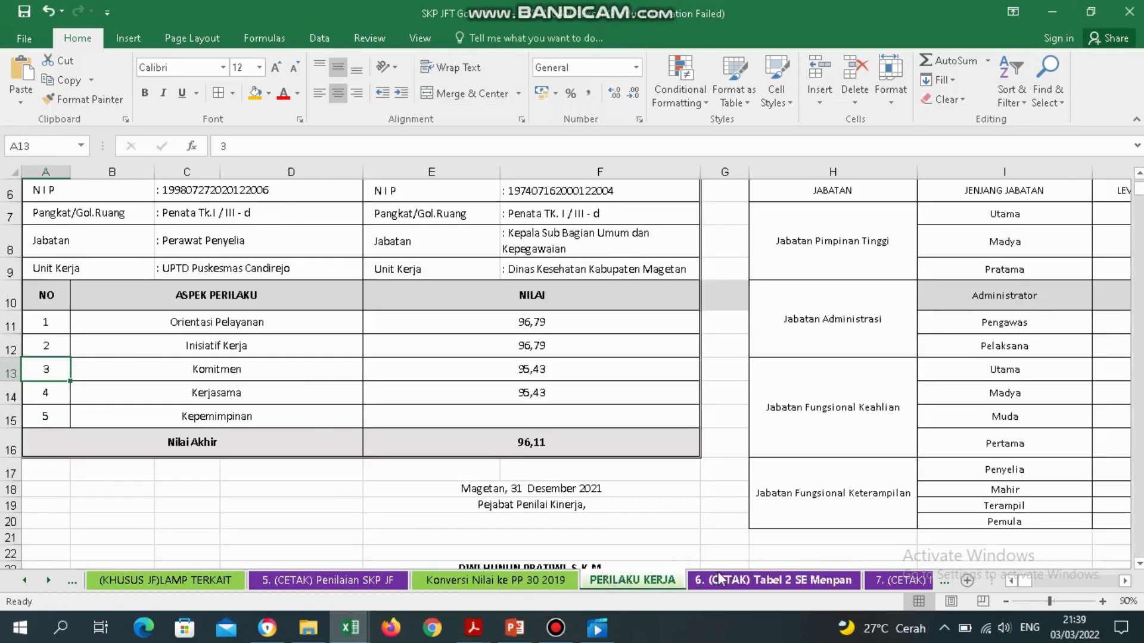
pyautogui.click(727, 581)
pyautogui.click(875, 581)
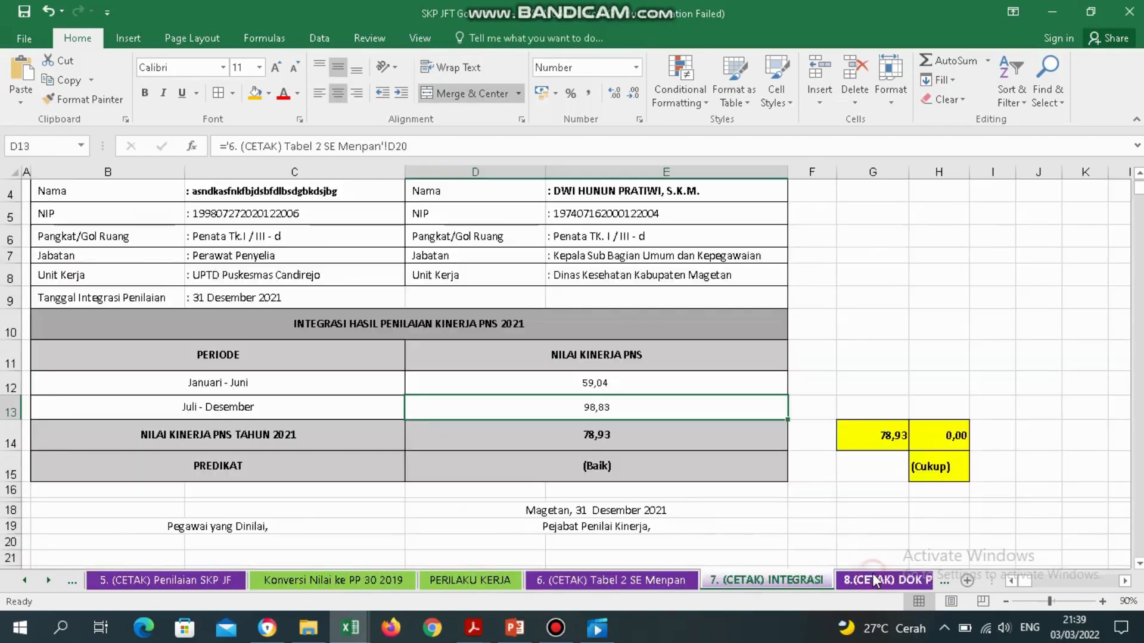
pyautogui.click(884, 580)
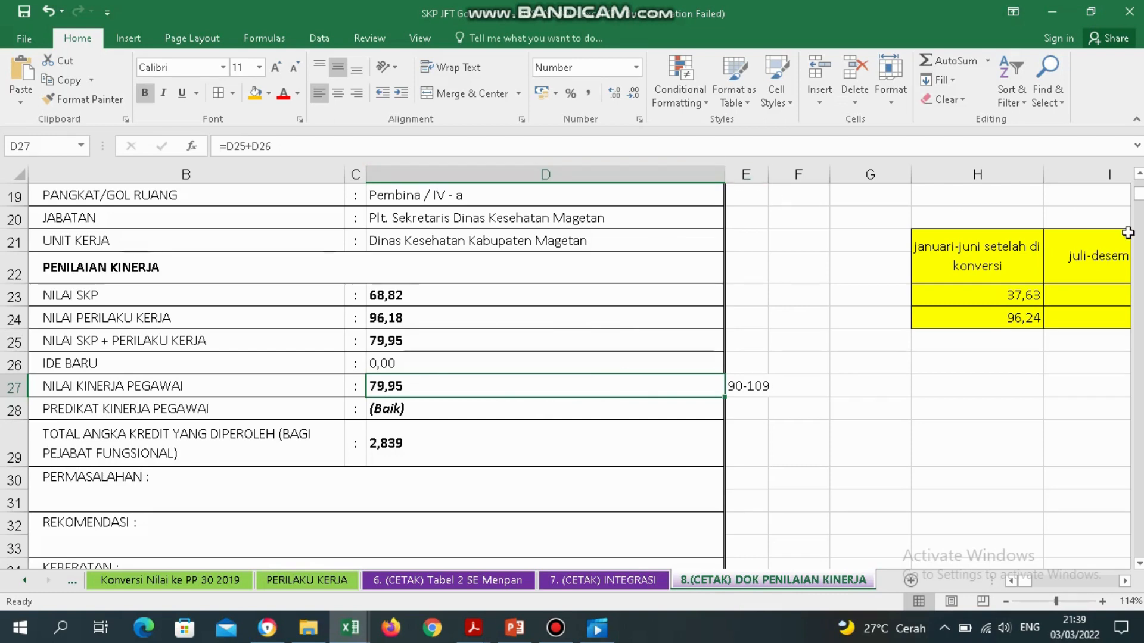
# Verify E27 holds 90-109 beside Nilai Kinerja Pegawai 79,95 (Baik), then return to the report header.
pyautogui.scroll(6, 566, 369)
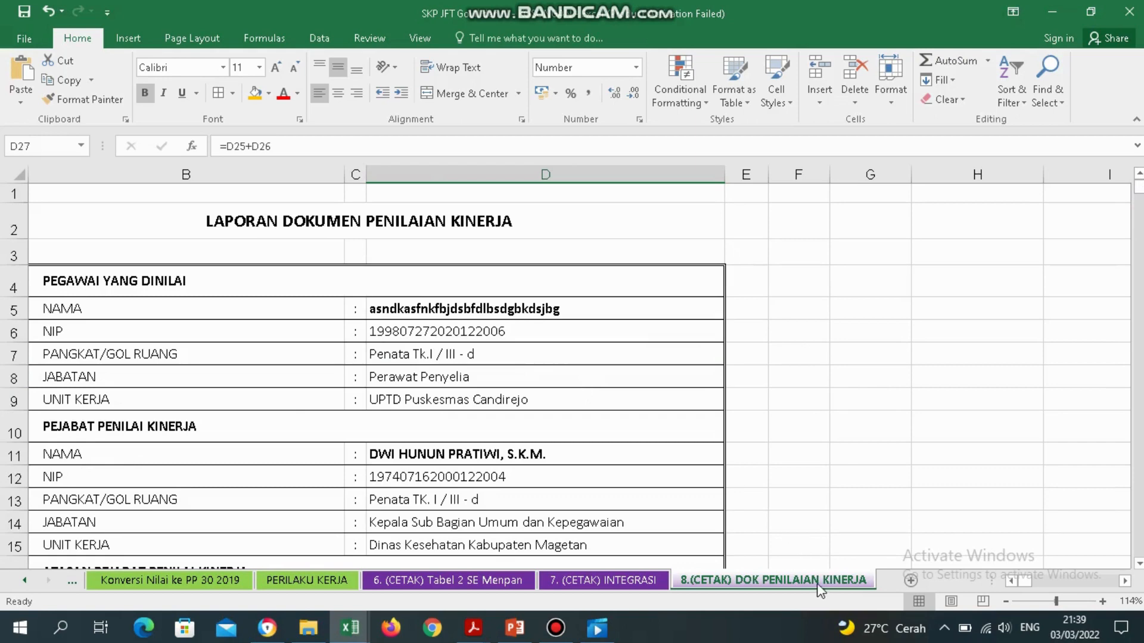
pyautogui.click(749, 521)
pyautogui.press('Down')
pyautogui.press('Down')
pyautogui.press('Down')
pyautogui.press('Down')
pyautogui.press('Down')
pyautogui.press('Down')
pyautogui.press('Down')
pyautogui.press('Down')
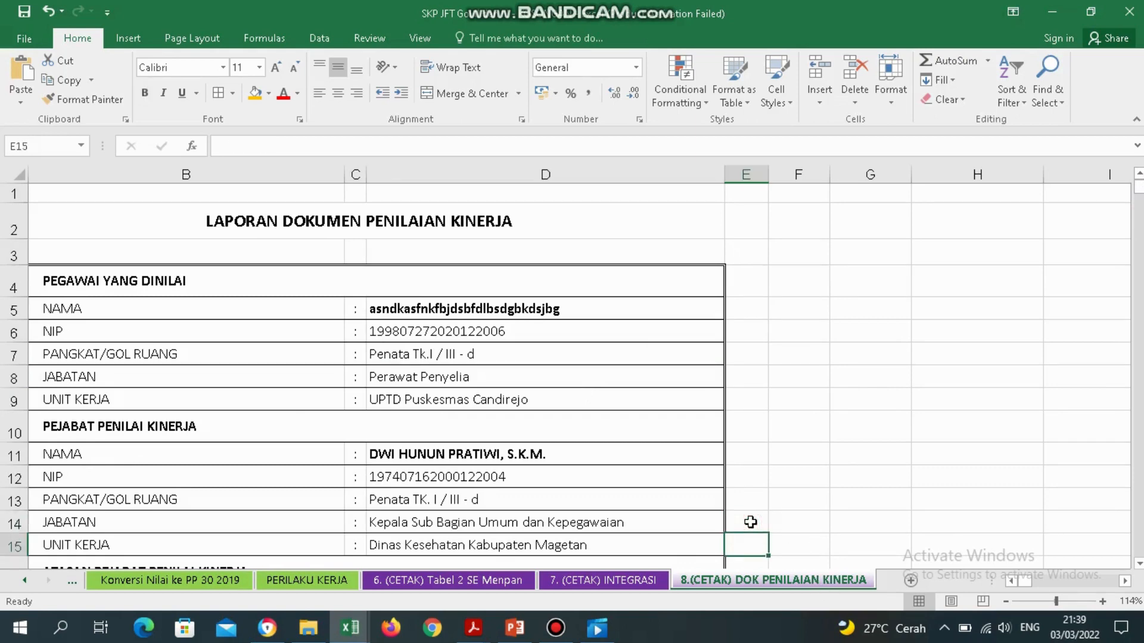
pyautogui.press('Down')
pyautogui.press('Down')
pyautogui.press('Down')
pyautogui.press('Down')
pyautogui.press('Down')
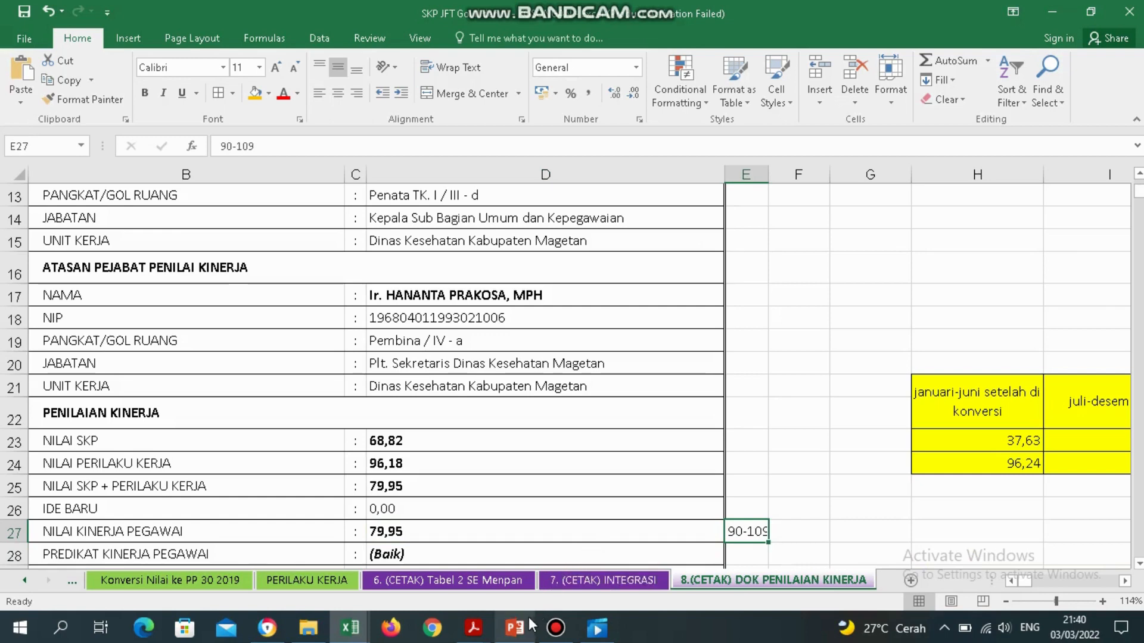
pyautogui.moveTo(524, 627)
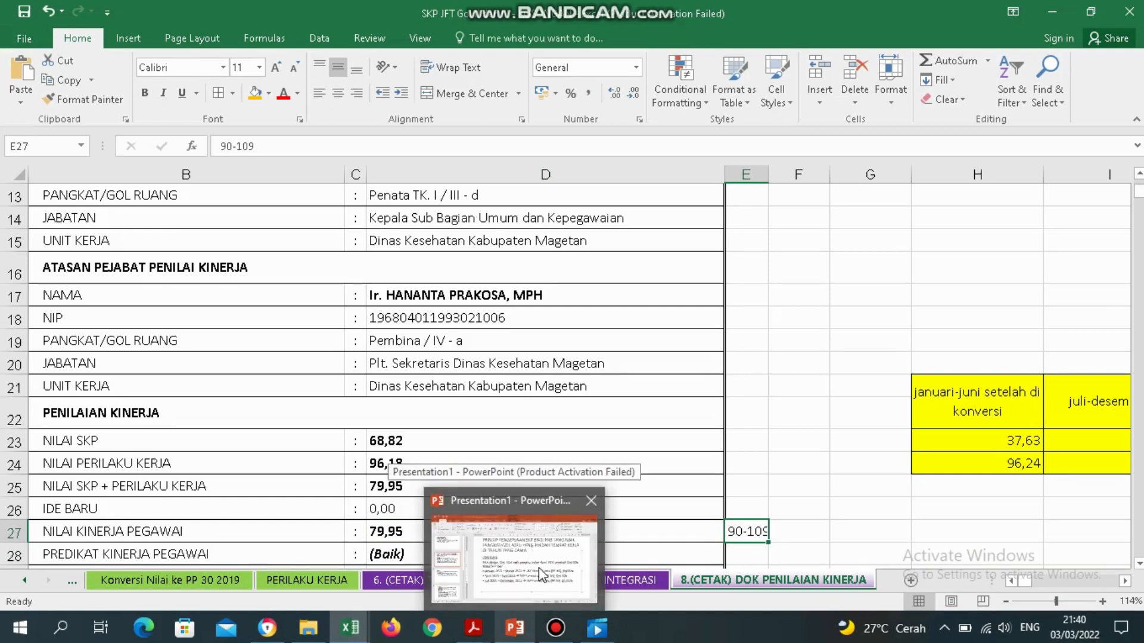
pyautogui.click(657, 382)
pyautogui.click(747, 532)
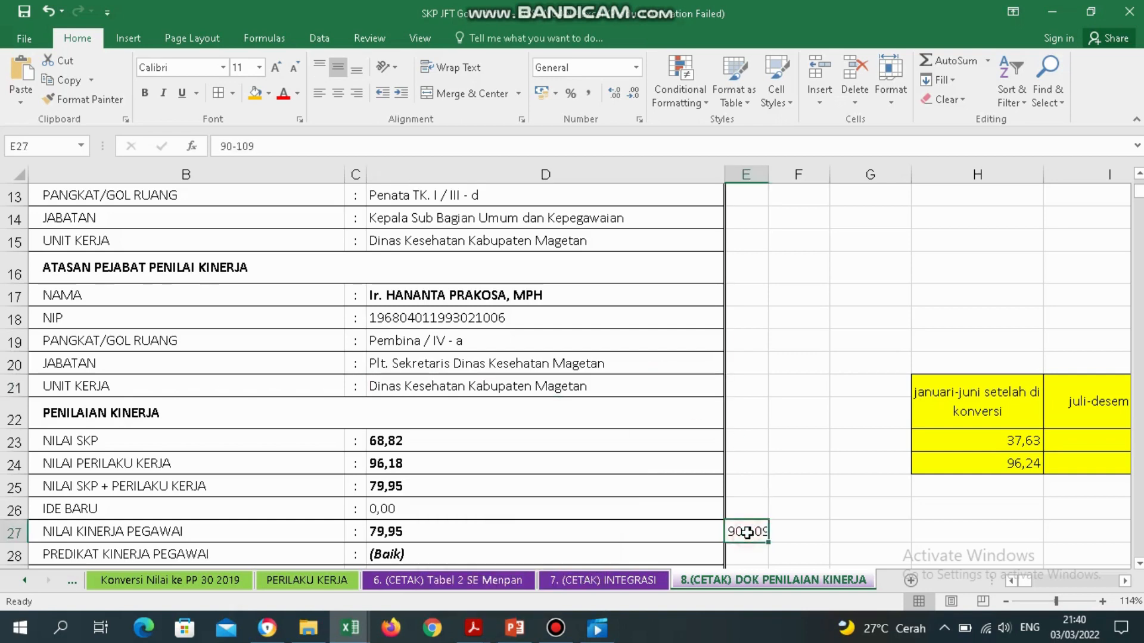
pyautogui.press('Up')
pyautogui.press('Up')
pyautogui.press('Up')
pyautogui.press('Up')
pyautogui.press('Up')
pyautogui.press('Up')
pyautogui.press('Up')
pyautogui.press('Up')
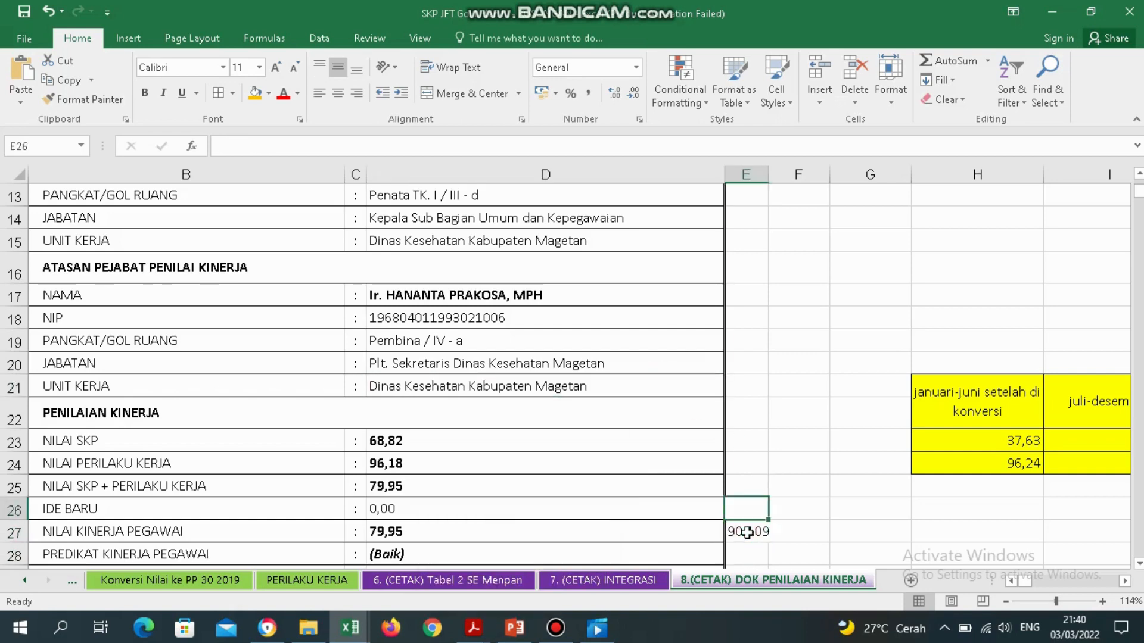
pyautogui.press('Up')
pyautogui.press('Up')
pyautogui.press('Up')
pyautogui.press('Up')
pyautogui.press('Up')
pyautogui.press('Up')
pyautogui.press('Up')
pyautogui.press('Up')
pyautogui.press('Up')
pyautogui.press('Up')
pyautogui.press('Up')
pyautogui.press('Up')
pyautogui.press('Up')
pyautogui.press('Up')
pyautogui.press('Up')
pyautogui.press('Up')
pyautogui.press('Up')
pyautogui.press('Up')
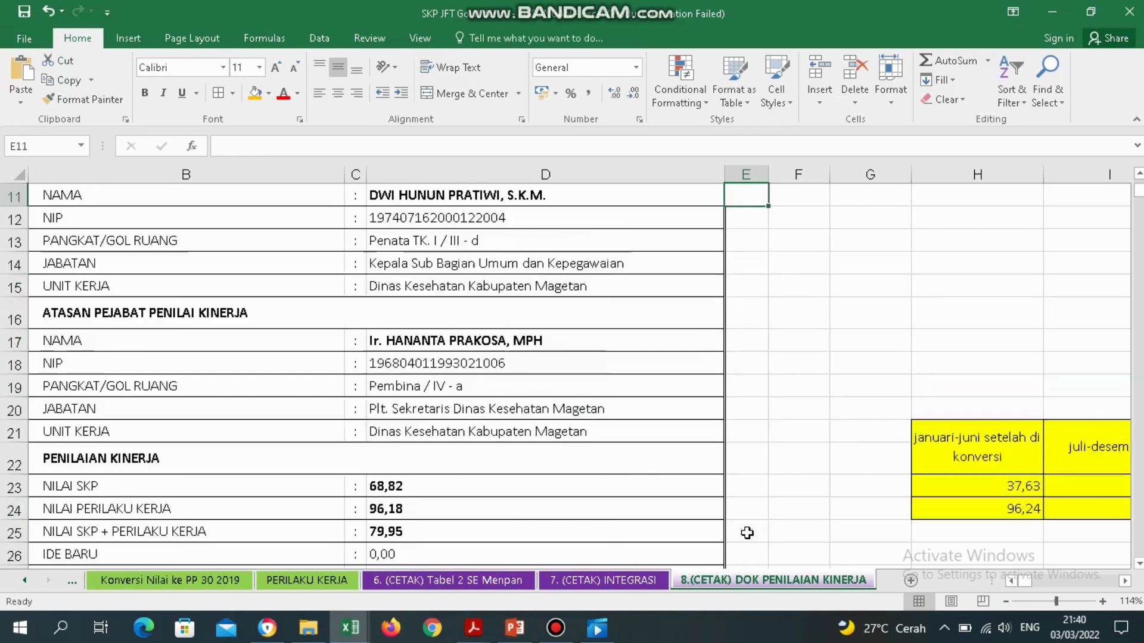